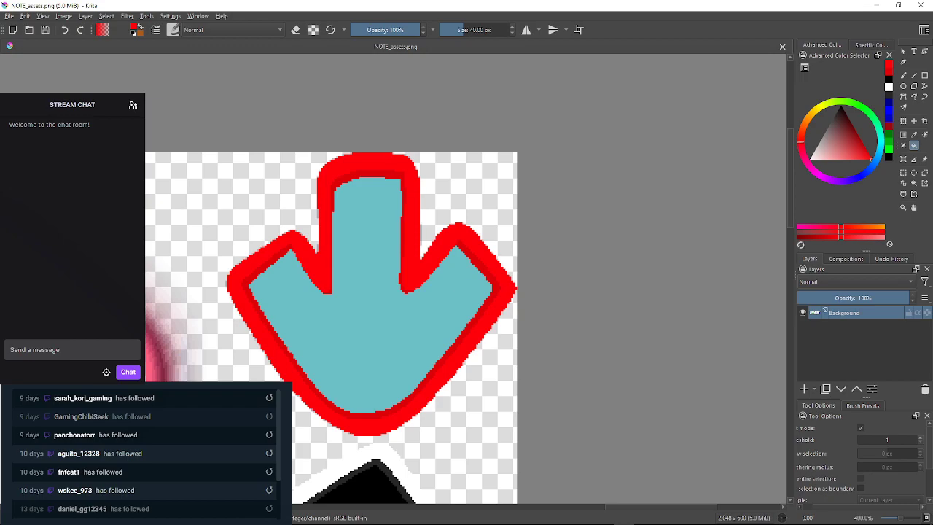
Set the fill colour to pure red and fill the faint pixels along the top edge of the arrow outline.
click(857, 137)
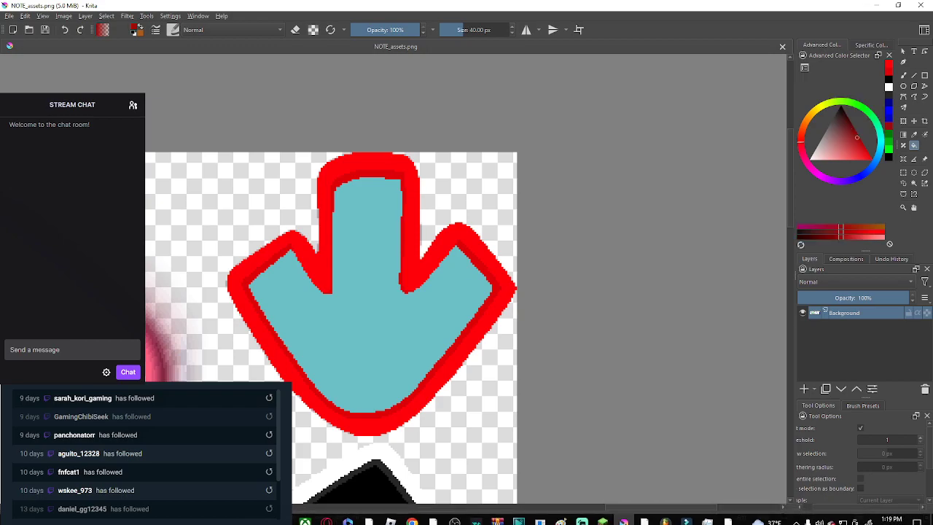
drag(419, 313, 489, 348)
scroll(481, 309, up, 1)
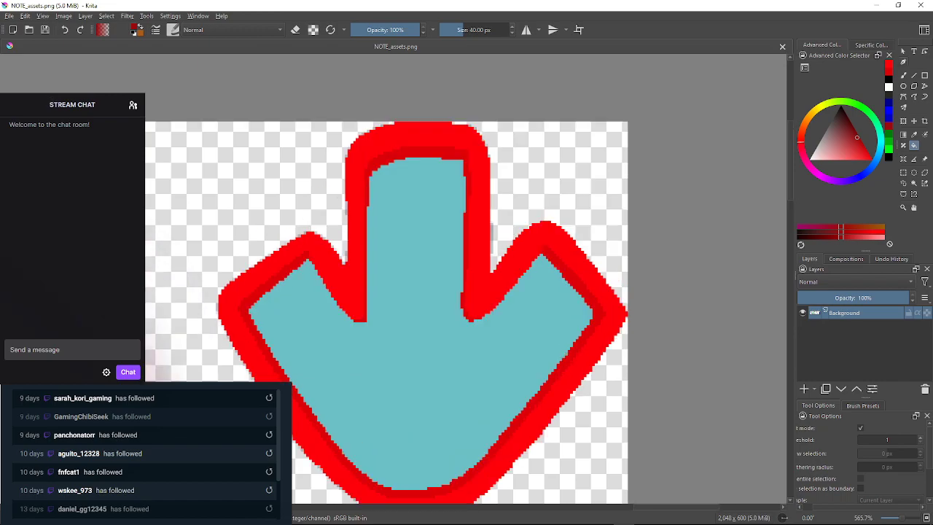
click(888, 65)
scroll(423, 117, up, 6)
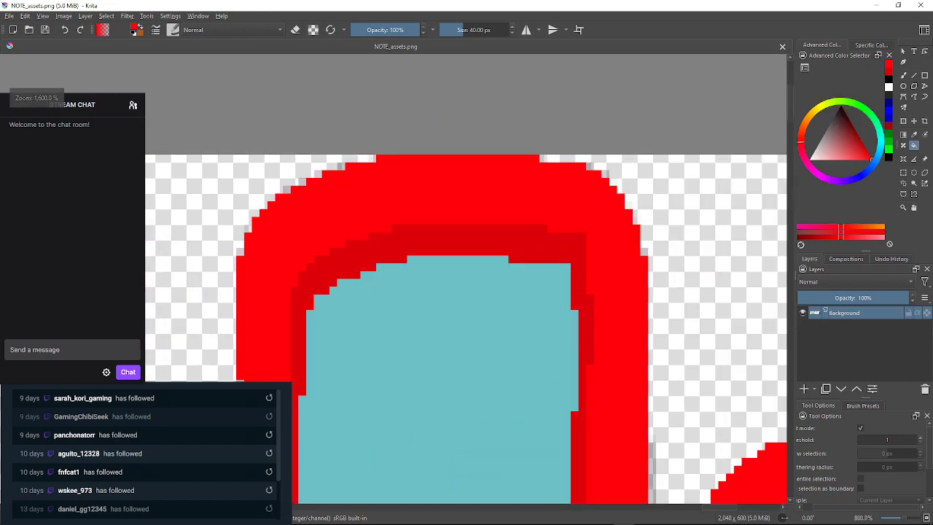
scroll(423, 117, down, 3)
scroll(423, 117, up, 1)
scroll(422, 116, up, 2)
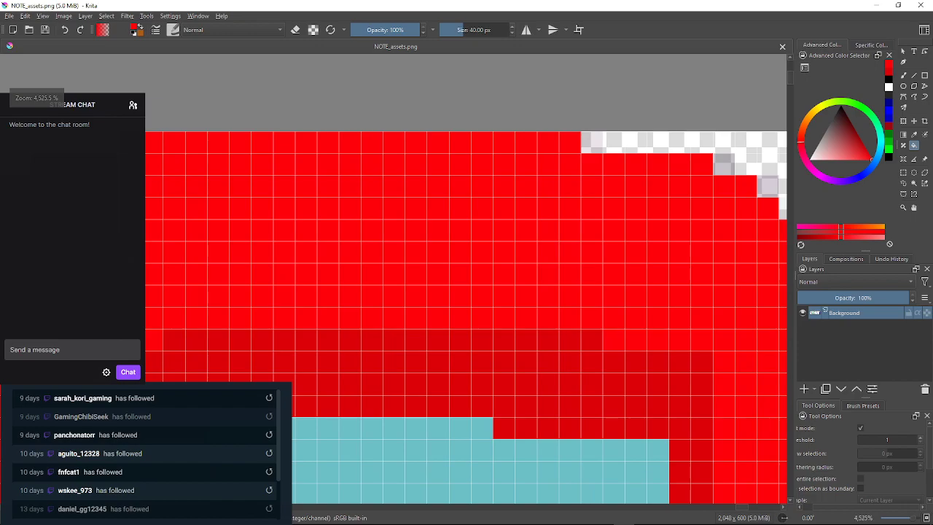
click(215, 144)
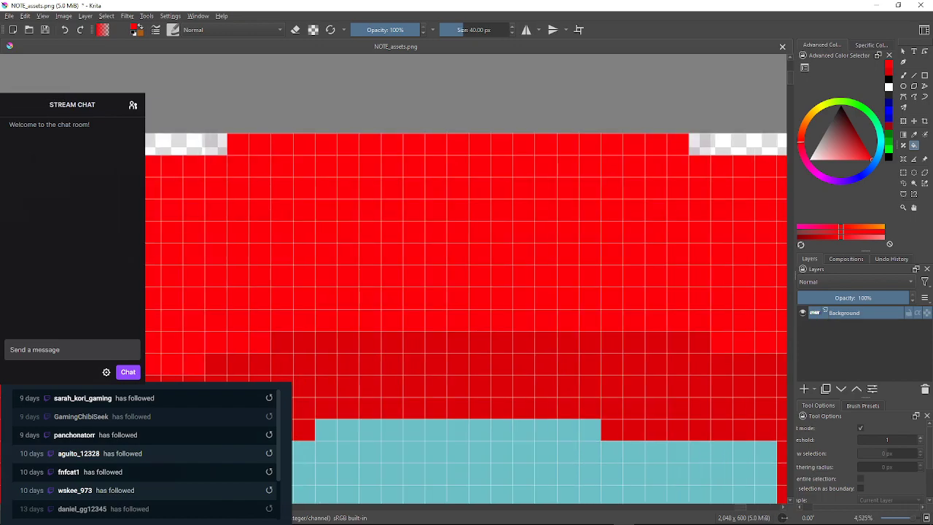
click(700, 144)
drag(699, 145, 462, 134)
click(594, 154)
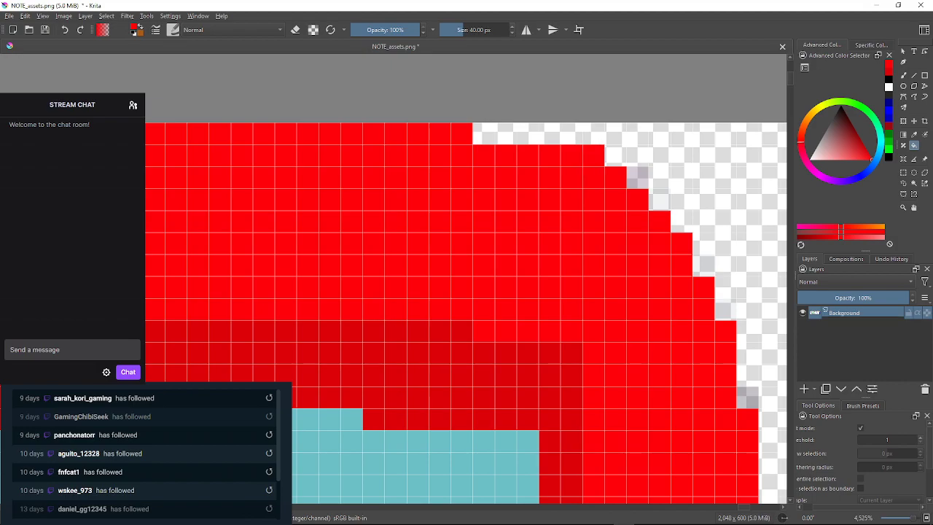
Fill the translucent pixels along the upper-right curve of the arrow's shaft with red, undoing any fill that floods the background.
click(638, 177)
click(660, 199)
click(704, 249)
drag(705, 250, 534, 230)
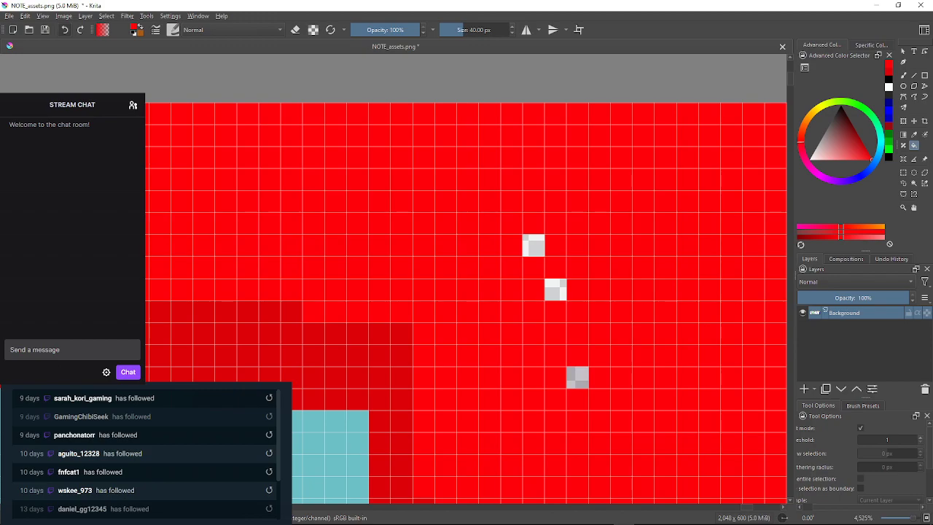
click(64, 29)
click(533, 246)
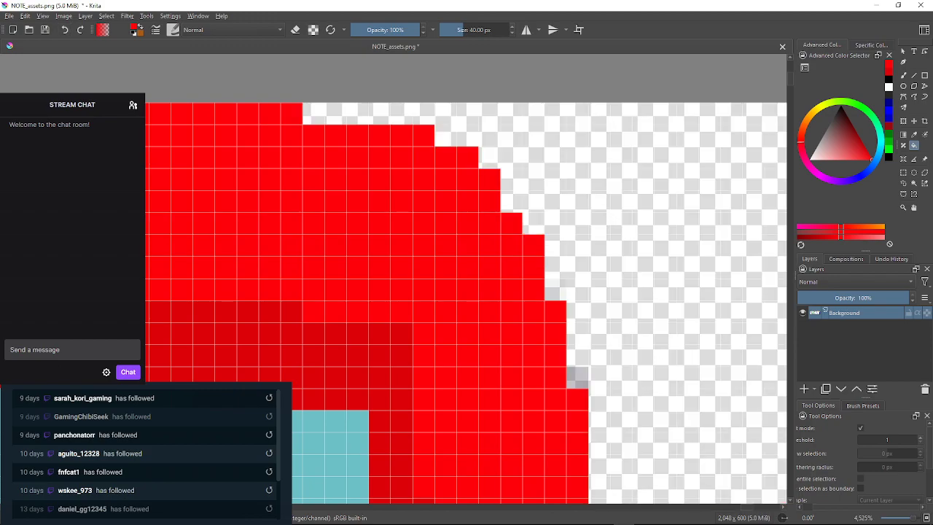
click(555, 290)
click(577, 377)
Fill the translucent grey pixel column along the right side of the arrow's shaft with red.
drag(577, 377, 541, 123)
click(529, 246)
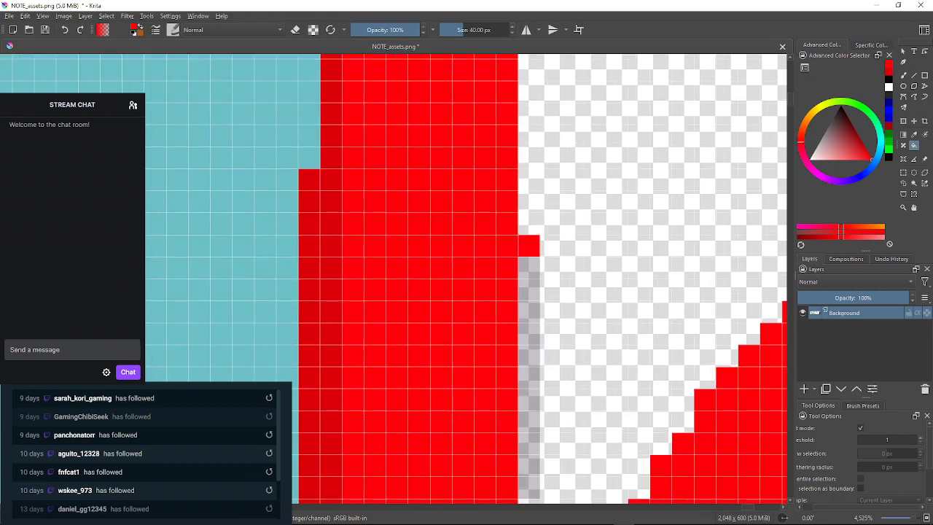
click(530, 298)
drag(539, 423, 522, 237)
click(511, 325)
drag(518, 394, 519, 302)
Clean up the faint edge pixels around the arrow's right wing with red, from the notch past the outer tip.
drag(554, 263, 298, 377)
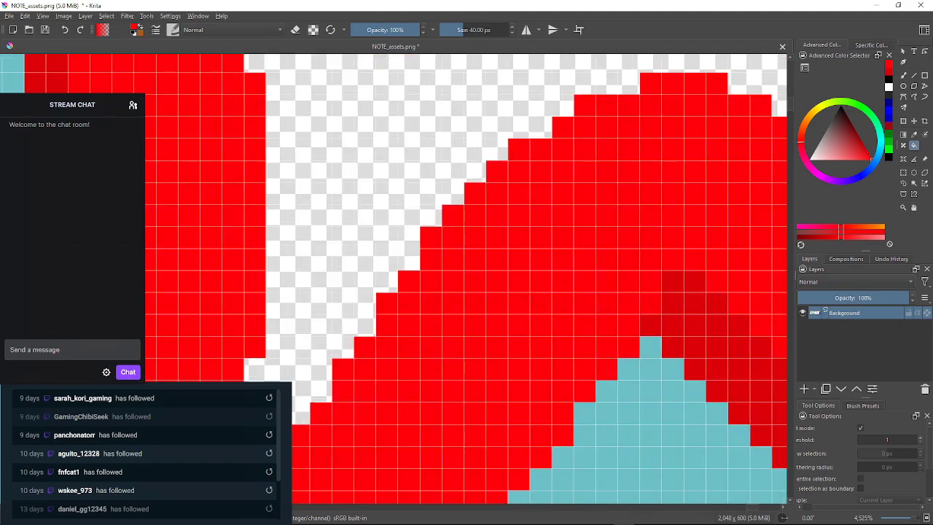
drag(540, 248, 463, 341)
drag(590, 292, 348, 293)
drag(590, 437, 287, 97)
drag(554, 408, 411, 214)
drag(539, 364, 480, 250)
drag(437, 350, 521, 234)
click(511, 283)
drag(511, 284, 562, 232)
Clean up the remaining faint pixels with red along the lower-right diagonal down to the arrow's bottom point.
drag(466, 335, 549, 239)
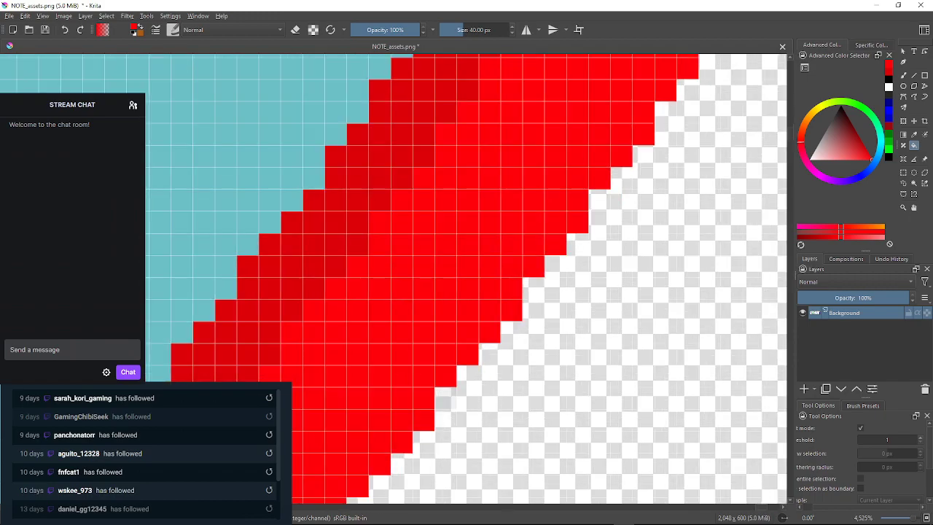
drag(467, 343, 502, 242)
click(482, 298)
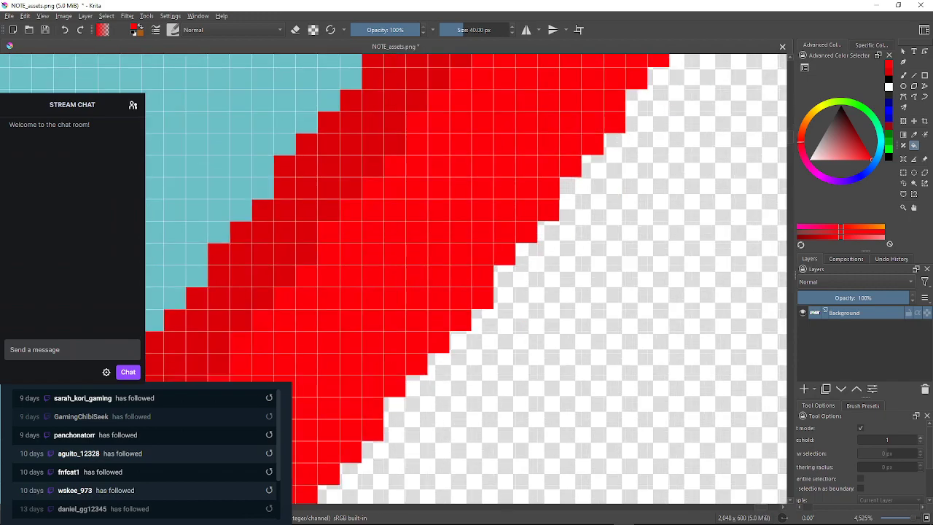
drag(437, 343, 502, 222)
drag(430, 328, 503, 192)
drag(379, 328, 591, 123)
drag(409, 307, 491, 238)
drag(408, 291, 606, 288)
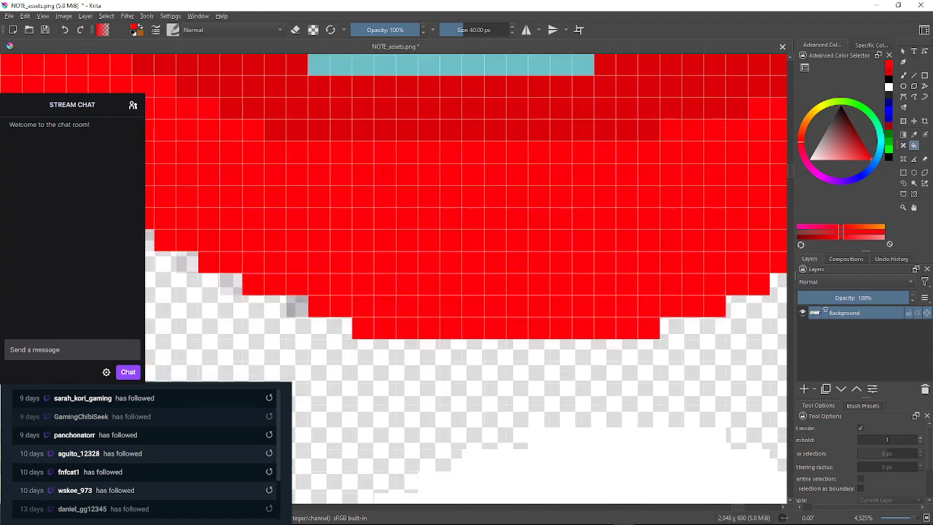
Fill the translucent pixels on the curve just left of the arrow's bottom point with red.
drag(408, 306, 525, 319)
click(261, 252)
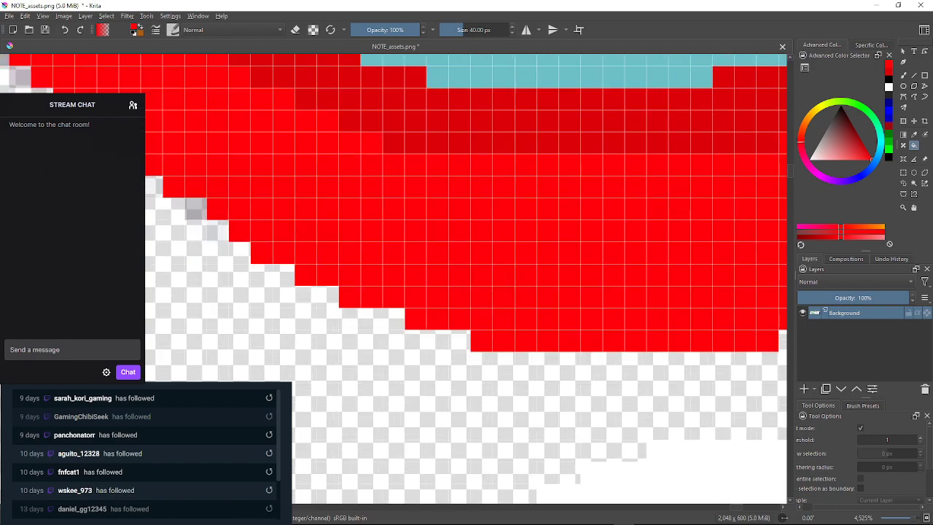
drag(277, 262, 370, 298)
click(223, 201)
drag(223, 201, 349, 314)
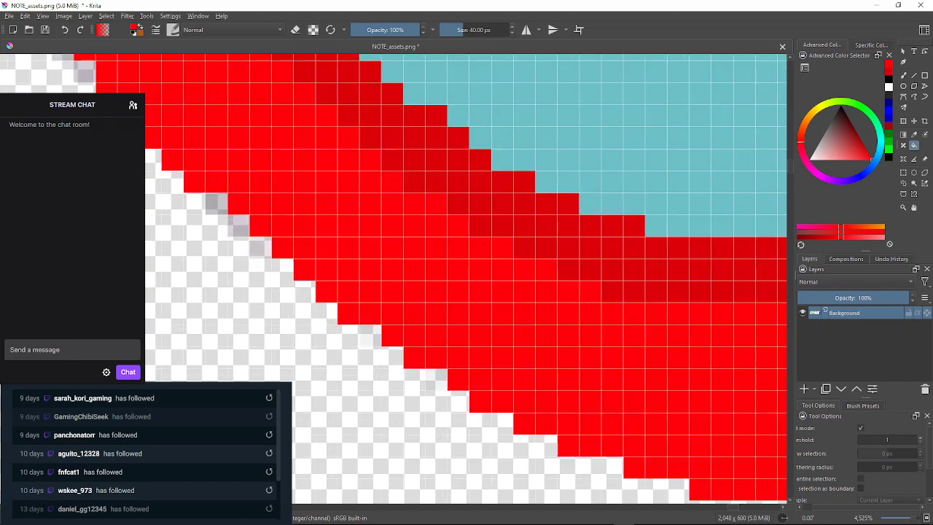
click(260, 247)
click(238, 225)
click(217, 204)
drag(216, 204, 394, 333)
click(262, 201)
click(241, 179)
drag(241, 179, 422, 340)
Fill the translucent stair-step pixels on the lower half of the arrow's lower-left diagonal with red.
scroll(312, 237, up, 1)
click(234, 184)
click(202, 153)
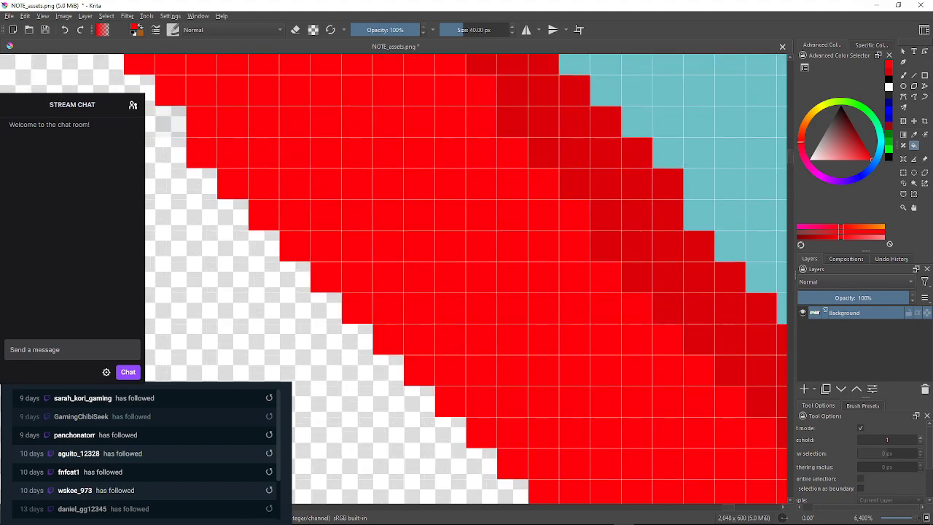
click(171, 122)
drag(171, 122, 329, 257)
scroll(329, 257, down, 1)
click(284, 191)
click(241, 125)
drag(240, 126, 334, 318)
scroll(308, 226, up, 1)
click(278, 227)
click(271, 225)
click(241, 163)
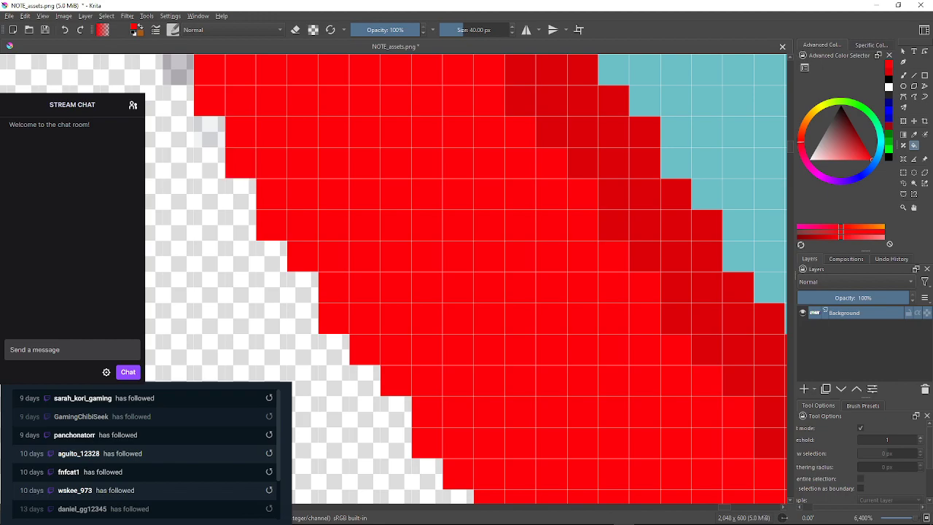
Fill the translucent stair-step pixels on the upper half of the arrow's lower-left diagonal with red.
drag(240, 163, 371, 271)
click(340, 241)
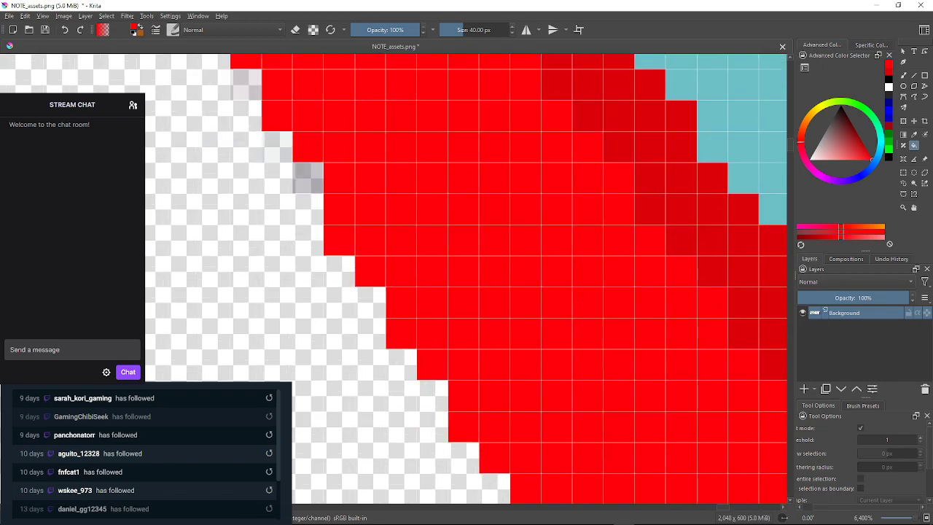
click(307, 177)
drag(308, 178, 409, 327)
click(347, 233)
click(378, 296)
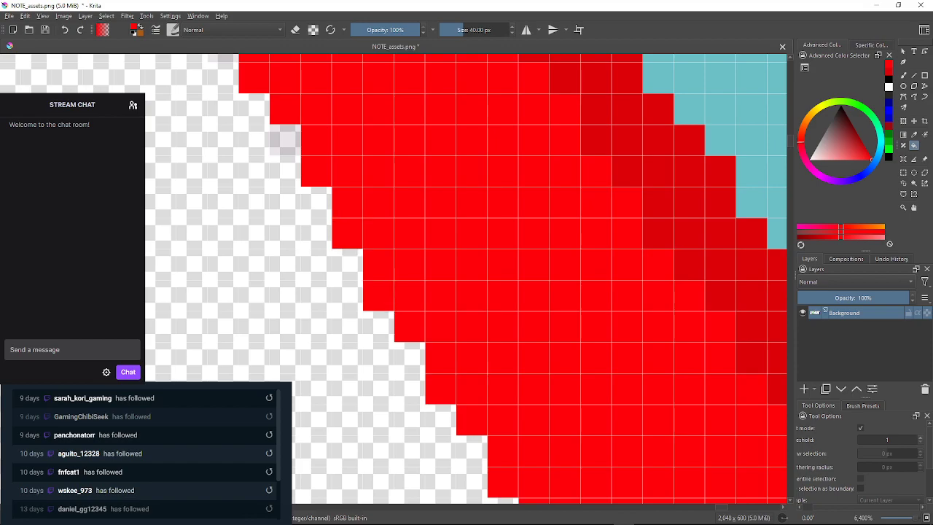
click(285, 140)
drag(285, 140, 365, 319)
click(303, 225)
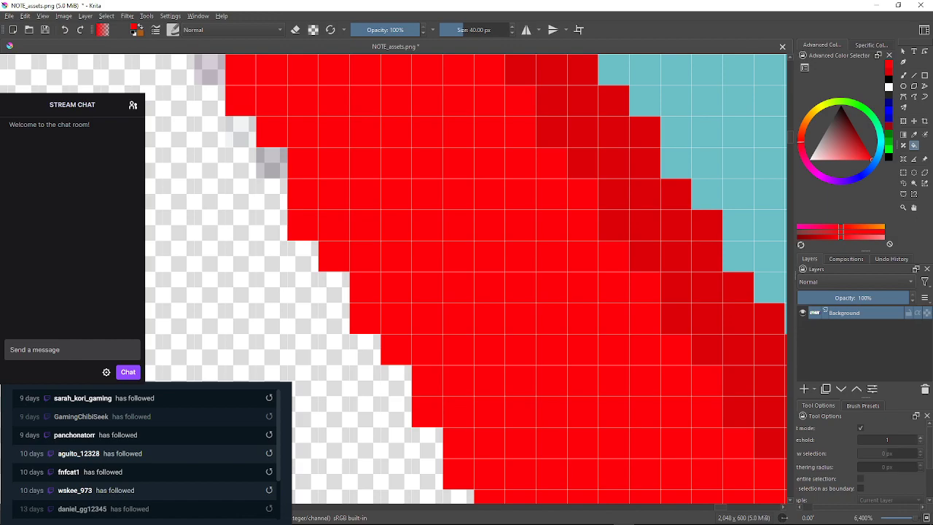
click(271, 163)
click(241, 131)
drag(241, 132, 304, 257)
click(273, 195)
drag(273, 196, 292, 227)
click(229, 133)
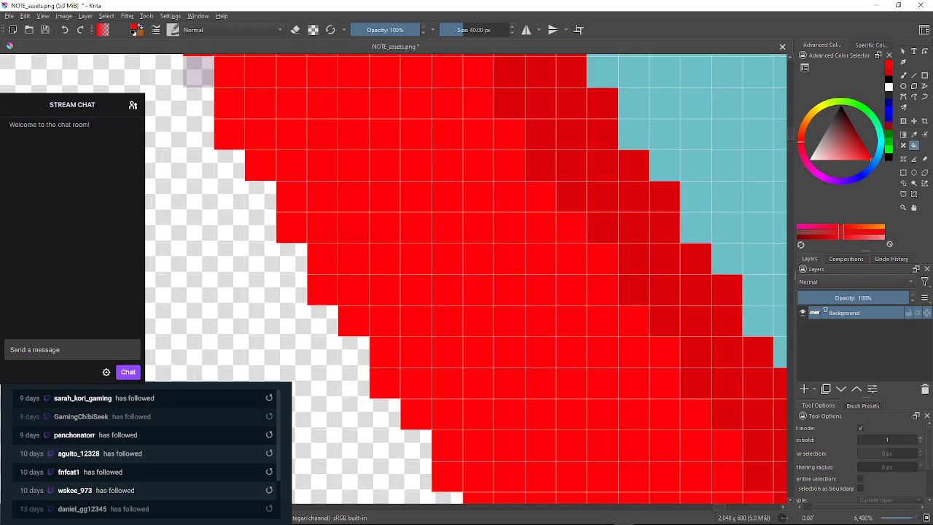
Fill the remaining translucent pixels below and beside the outer tip of the arrow's left wing with red.
drag(229, 133, 274, 197)
click(244, 136)
drag(244, 136, 391, 344)
click(297, 188)
click(266, 126)
drag(266, 126, 293, 199)
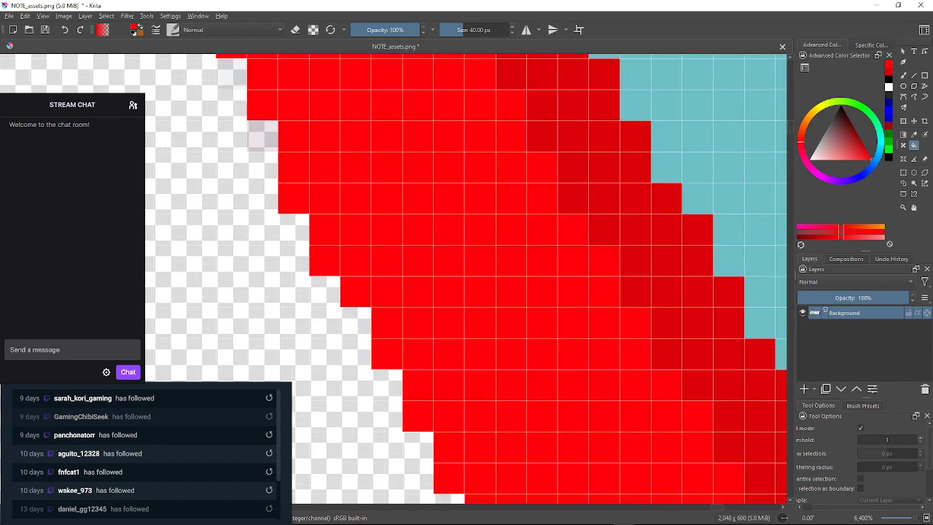
click(262, 136)
drag(262, 135, 306, 232)
click(275, 170)
drag(275, 169, 326, 277)
click(295, 183)
click(295, 122)
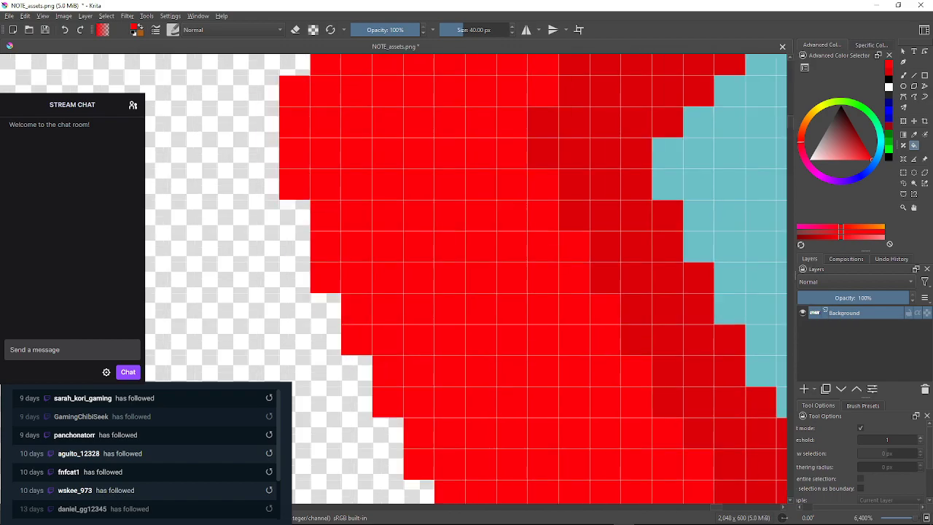
Fill the faint edge pixels on the lower part of the left wing's rising upper edge with red.
drag(294, 123, 308, 287)
drag(350, 146, 341, 204)
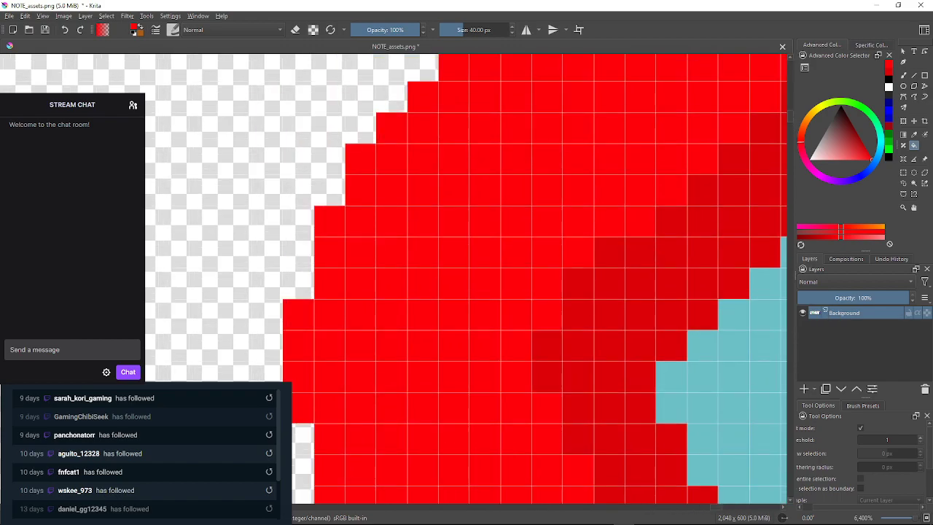
drag(401, 146, 351, 201)
drag(435, 89, 351, 187)
click(396, 129)
click(383, 157)
drag(475, 94, 436, 127)
click(436, 127)
drag(529, 65, 401, 153)
click(401, 152)
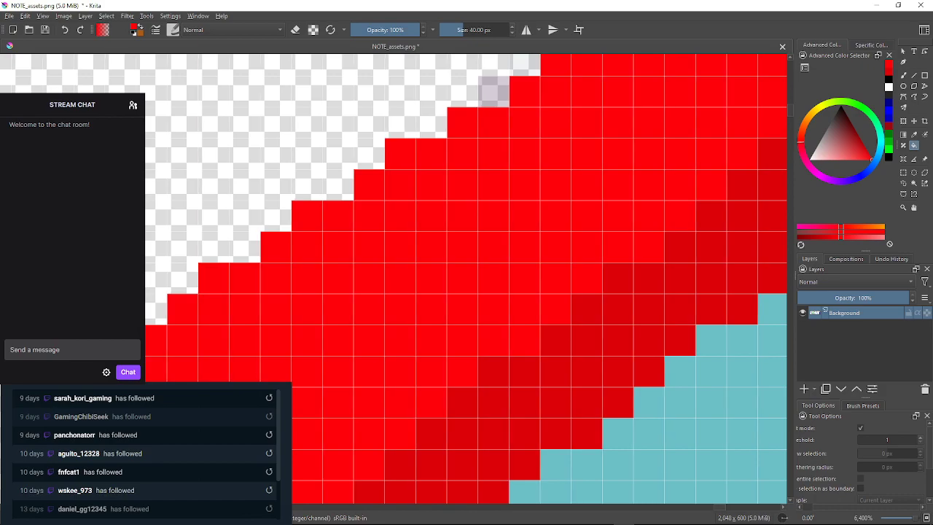
Fill the translucent pixels on the upper part of the left wing's rising edge, approaching its peak, with red.
drag(494, 90, 448, 121)
click(448, 122)
drag(478, 92, 432, 114)
click(432, 115)
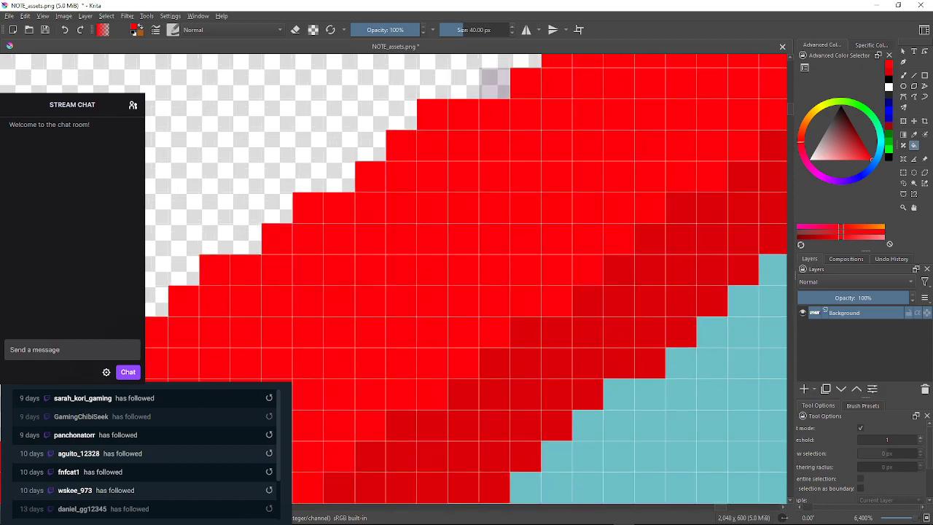
click(494, 83)
drag(494, 83, 459, 118)
click(459, 118)
drag(551, 62, 461, 189)
click(522, 103)
drag(555, 121, 458, 158)
click(458, 158)
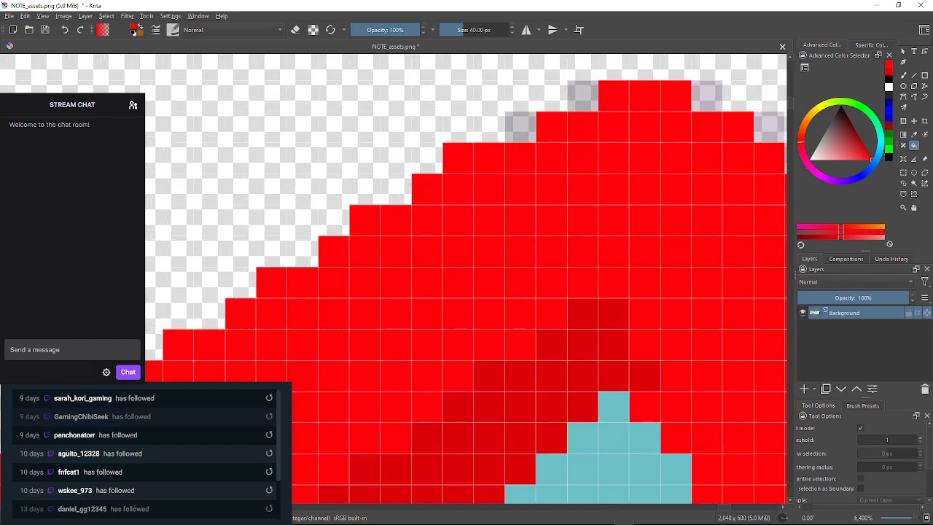
Fill the grey translucent pixels on both sides of the left wing's rounded peak with red.
click(520, 127)
drag(583, 96, 468, 130)
click(468, 130)
click(592, 131)
drag(654, 162, 500, 151)
click(501, 152)
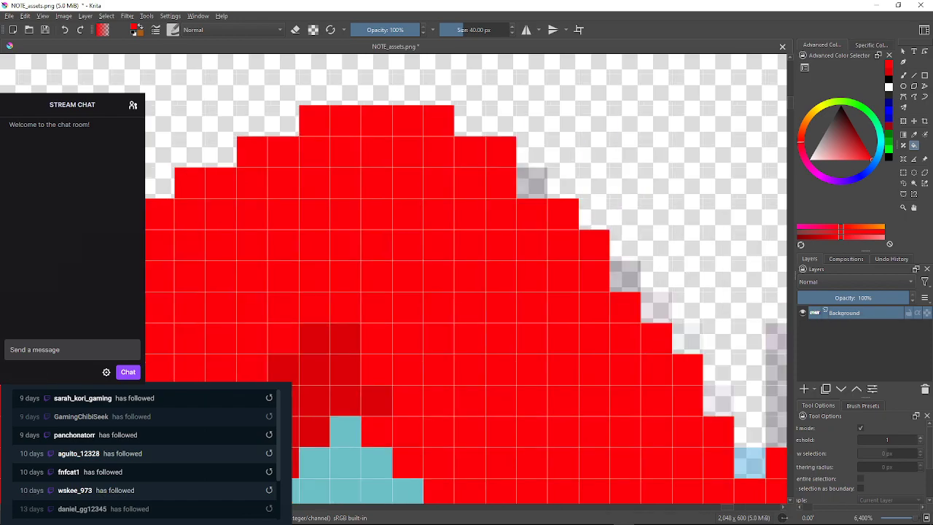
Fill the translucent pixels down the left wing's inner slope and in the notch beside the shaft with red.
click(531, 182)
drag(532, 183, 417, 98)
click(510, 191)
click(541, 223)
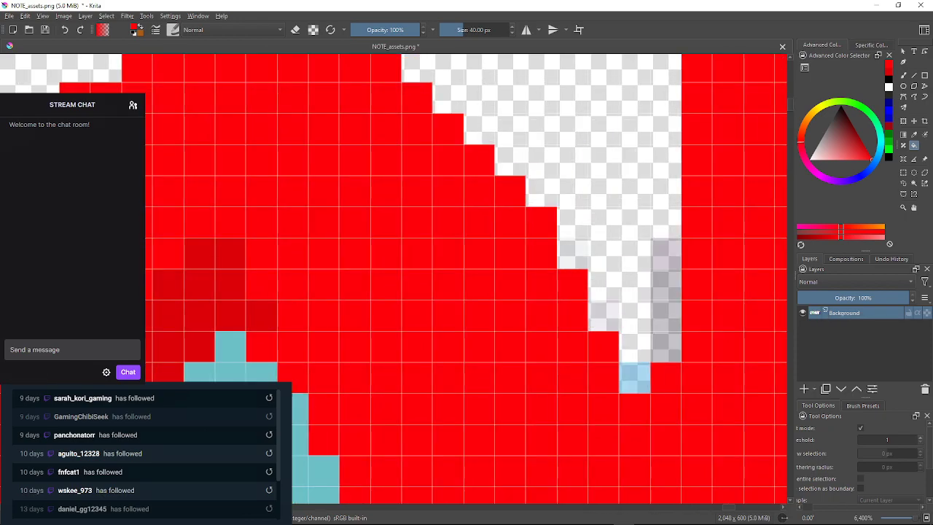
click(572, 253)
click(603, 315)
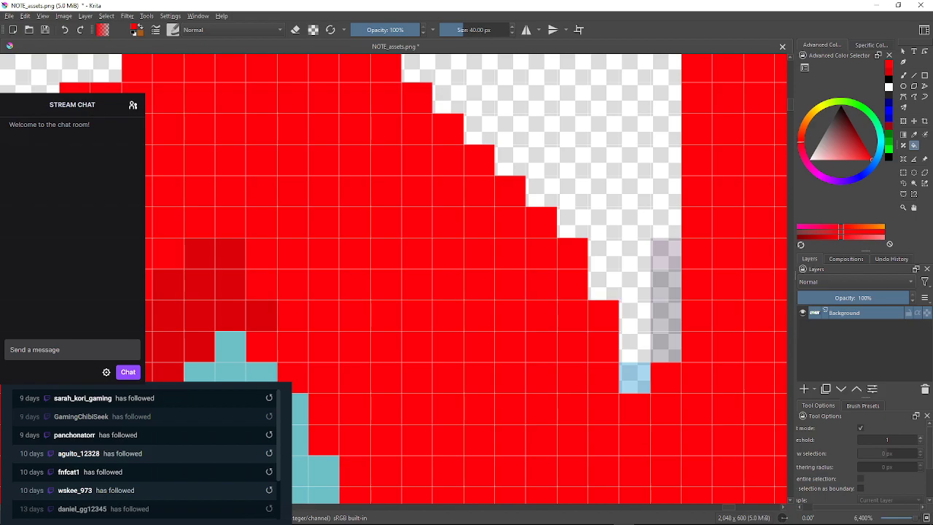
click(634, 378)
click(665, 315)
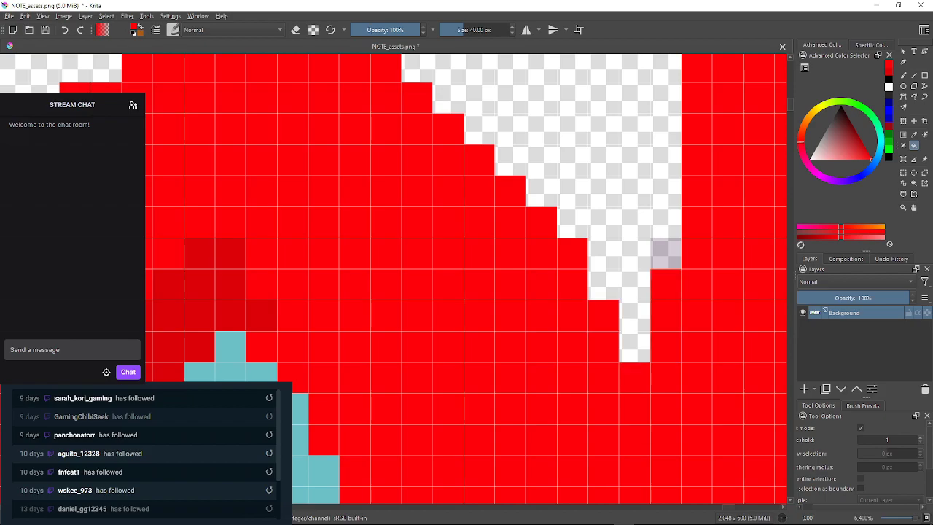
click(666, 253)
Fill the grey translucent pixels along the left side of the arrow's shaft with red.
drag(648, 241, 555, 399)
drag(583, 233, 548, 350)
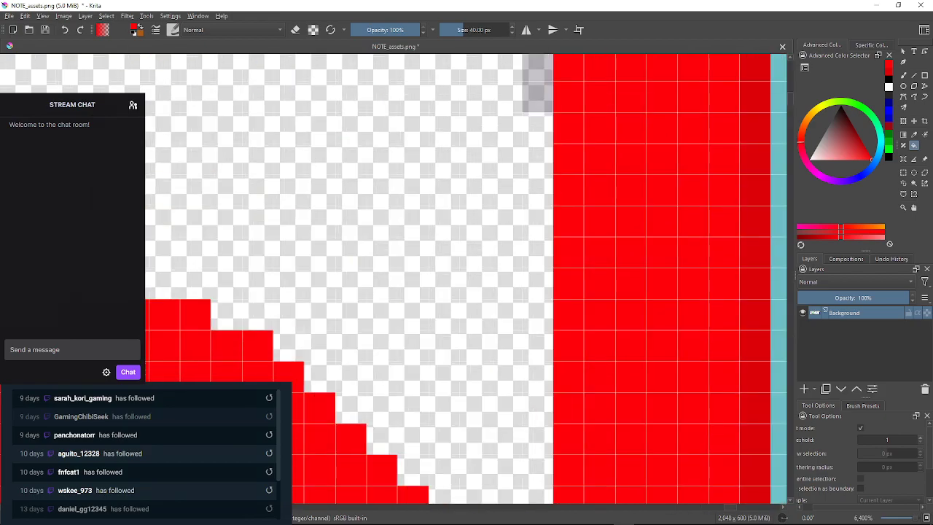
drag(568, 219, 530, 363)
click(498, 179)
drag(503, 190, 516, 304)
mouse_move(575, 219)
mouse_down()
mouse_move(563, 368)
mouse_move(579, 350)
mouse_move(575, 394)
mouse_up()
click(514, 181)
drag(515, 181, 486, 241)
click(517, 147)
Fill the translucent pixels around the upper-left curve of the arrow's shaft with red to finish the outline.
drag(518, 147, 397, 299)
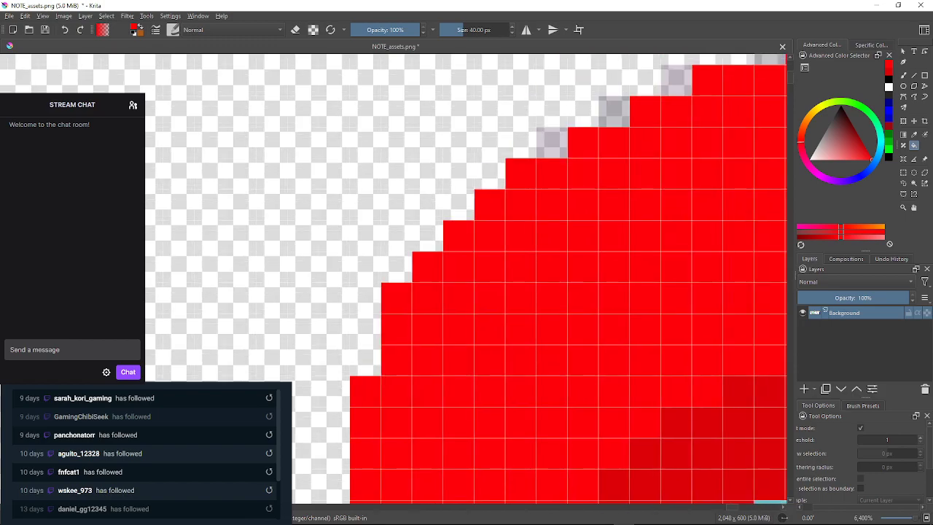
click(551, 143)
click(613, 111)
drag(614, 111, 525, 151)
click(588, 121)
drag(588, 121, 513, 148)
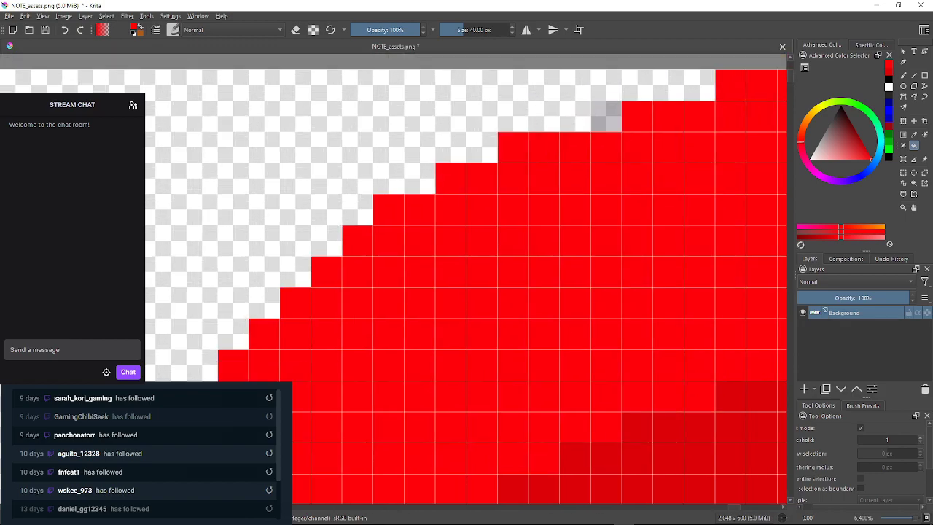
click(607, 117)
drag(606, 117, 391, 157)
drag(539, 153, 337, 160)
drag(685, 193, 429, 187)
scroll(609, 207, down, 6)
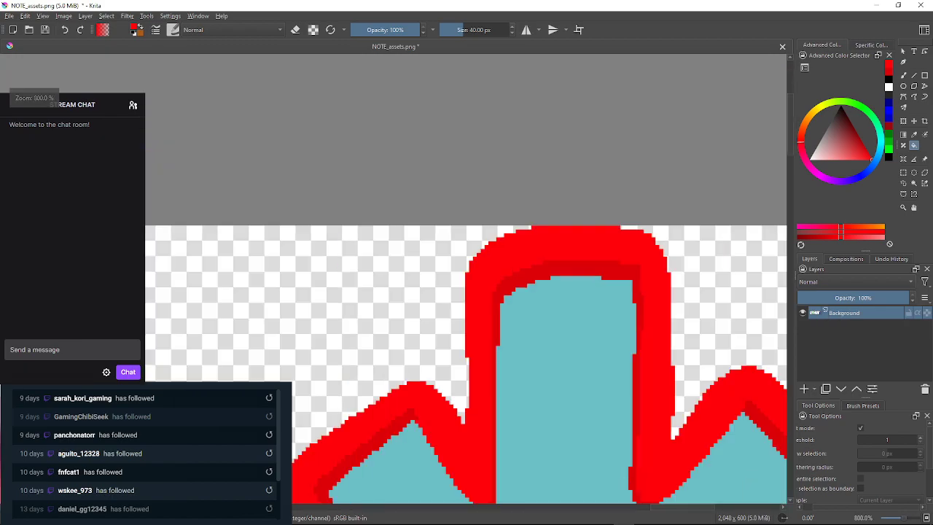
Inspect the down arrow's red outline pixel by pixel along its shaft, wings and tip for leftover translucent pixels.
scroll(631, 255, up, 5)
drag(627, 95, 345, 108)
scroll(613, 135, up, 1)
drag(568, 372, 390, 159)
drag(525, 408, 448, 124)
drag(473, 408, 492, 117)
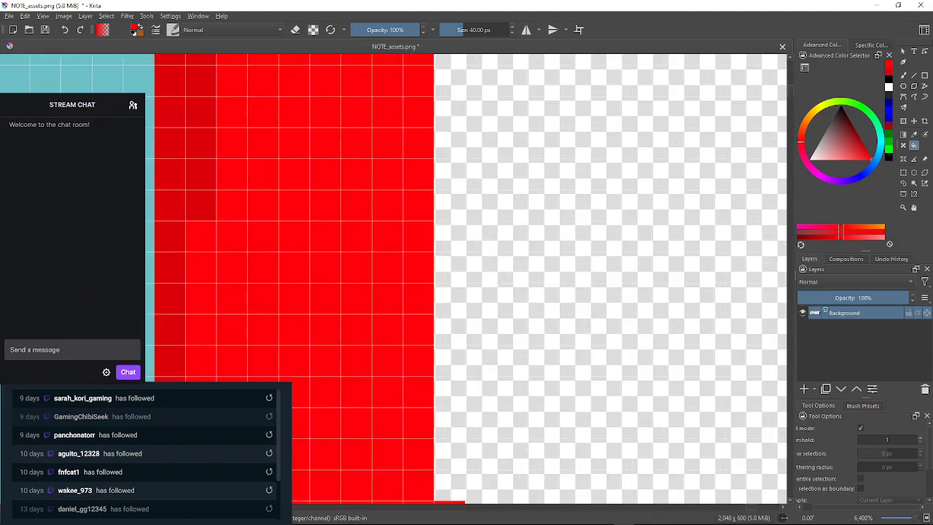
drag(510, 481, 471, 88)
drag(466, 292, 485, 216)
drag(569, 182, 362, 341)
drag(510, 189, 370, 384)
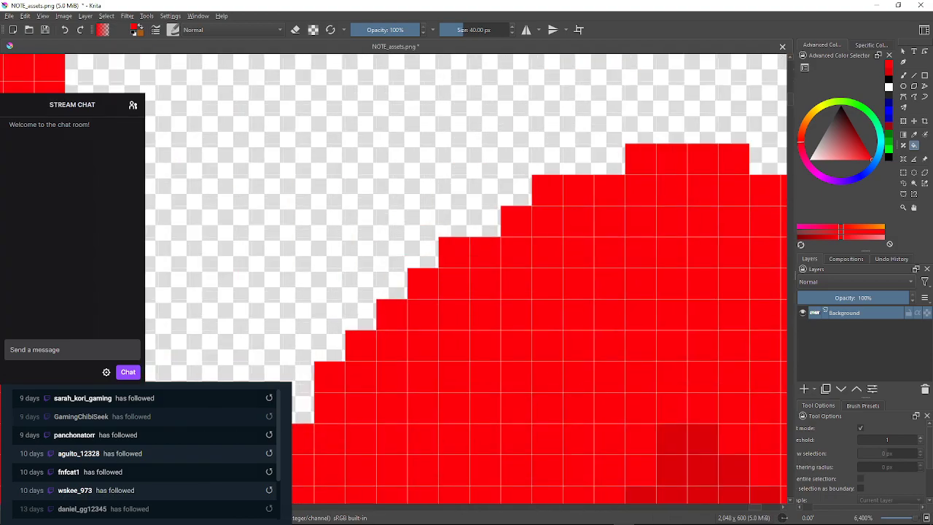
drag(598, 240, 318, 264)
mouse_move(554, 408)
mouse_down()
mouse_move(354, 243)
mouse_move(334, 160)
mouse_up()
mouse_move(554, 488)
mouse_down()
mouse_move(319, 125)
mouse_move(296, 36)
mouse_up()
scroll(546, 182, down, 8)
scroll(532, 302, up, 5)
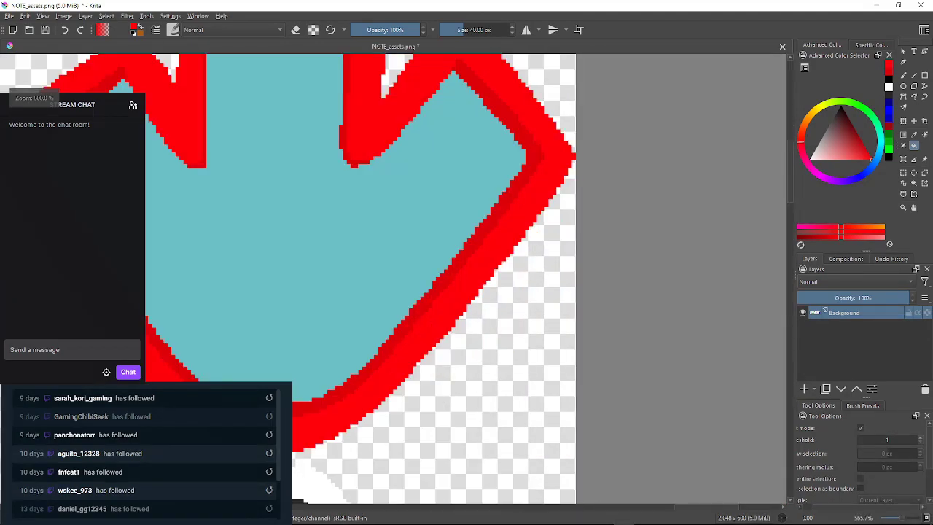
Choose a dark red and fill the down arrow's teal interior with it.
scroll(532, 301, down, 3)
drag(531, 301, 618, 191)
drag(539, 155, 640, 370)
scroll(615, 339, up, 1)
scroll(620, 356, down, 2)
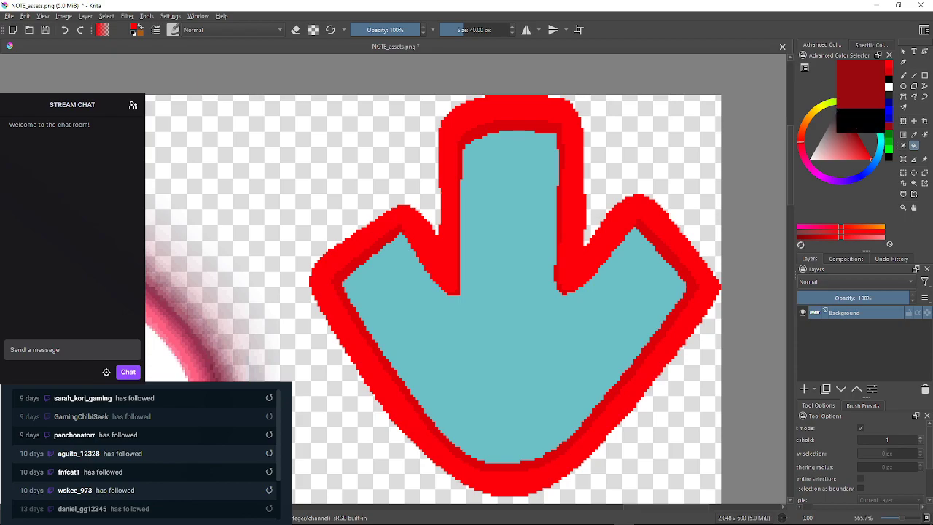
click(857, 137)
click(572, 313)
scroll(548, 337, up, 1)
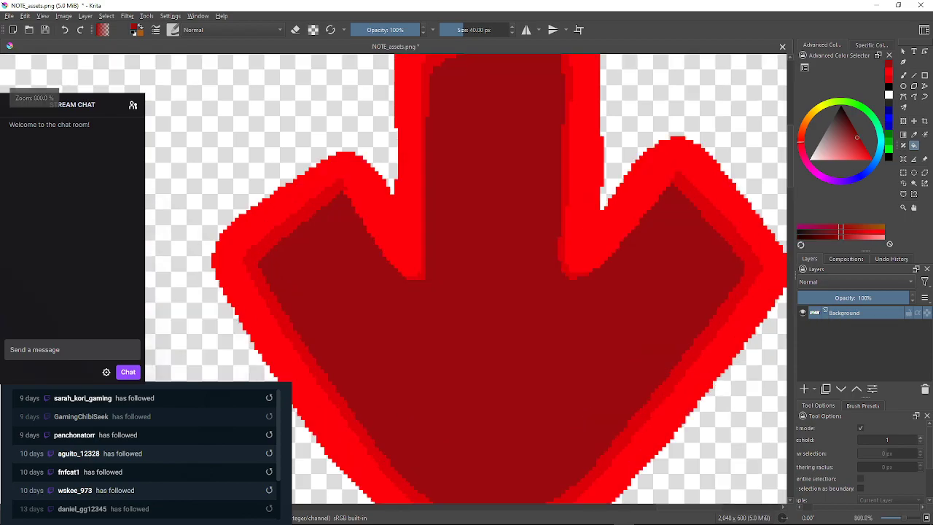
Review the recoloured down arrow against the other arrows and the colour samples across the whole sprite sheet.
drag(547, 337, 592, 280)
scroll(394, 281, down, 6)
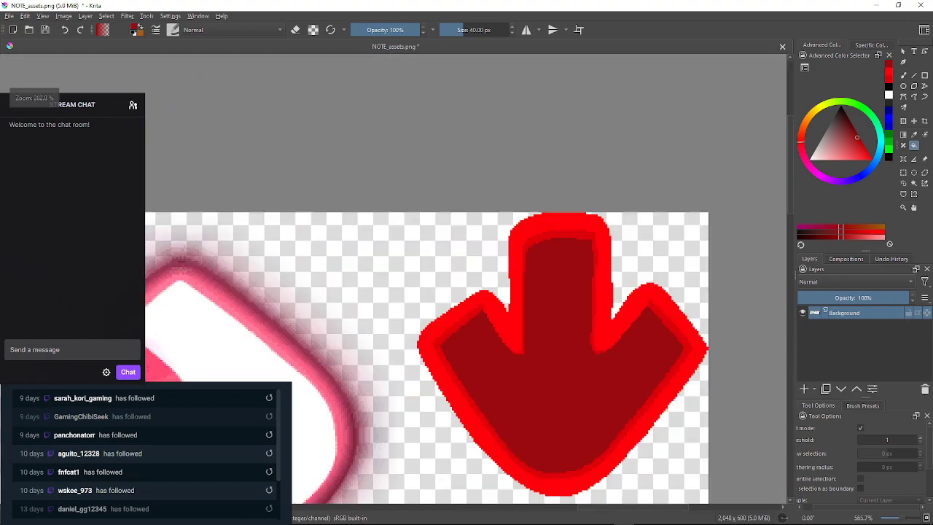
drag(501, 442, 641, 373)
scroll(641, 373, up, 1)
scroll(666, 378, down, 1)
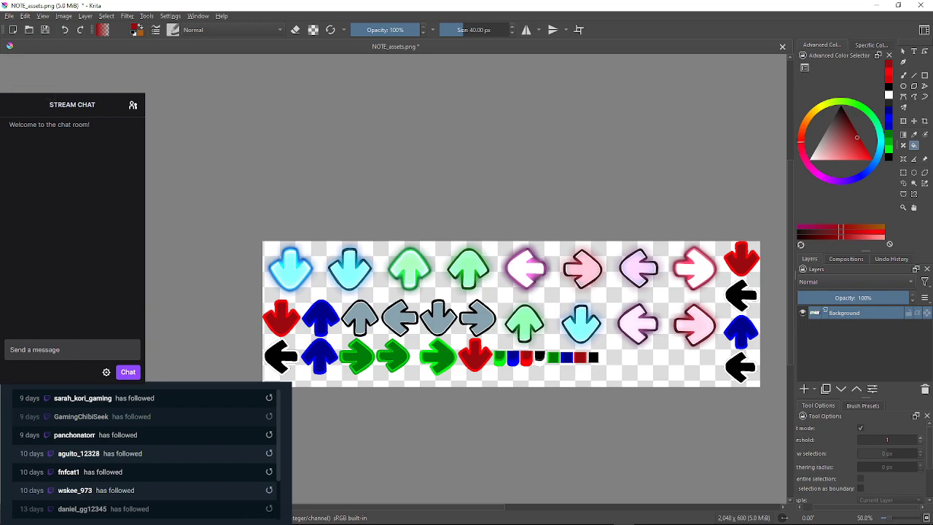
drag(666, 377, 652, 381)
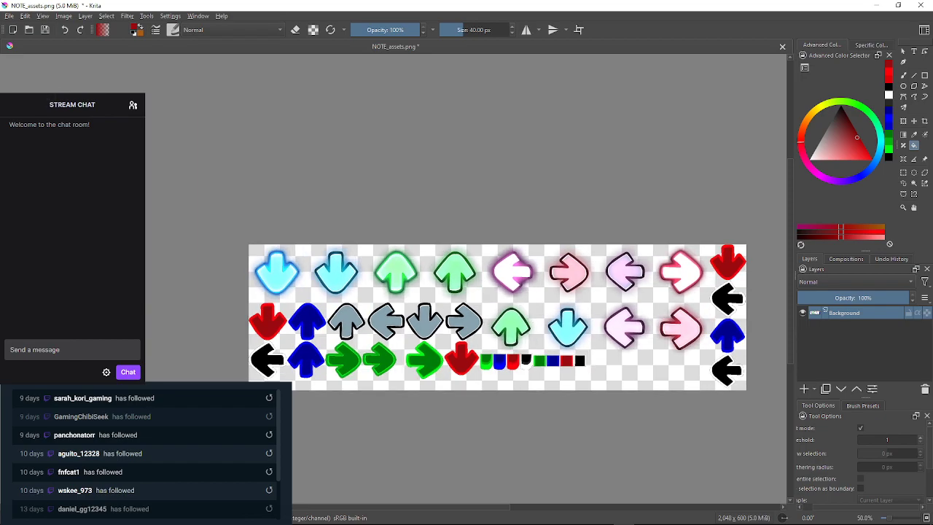
scroll(594, 328, up, 2)
scroll(595, 328, down, 2)
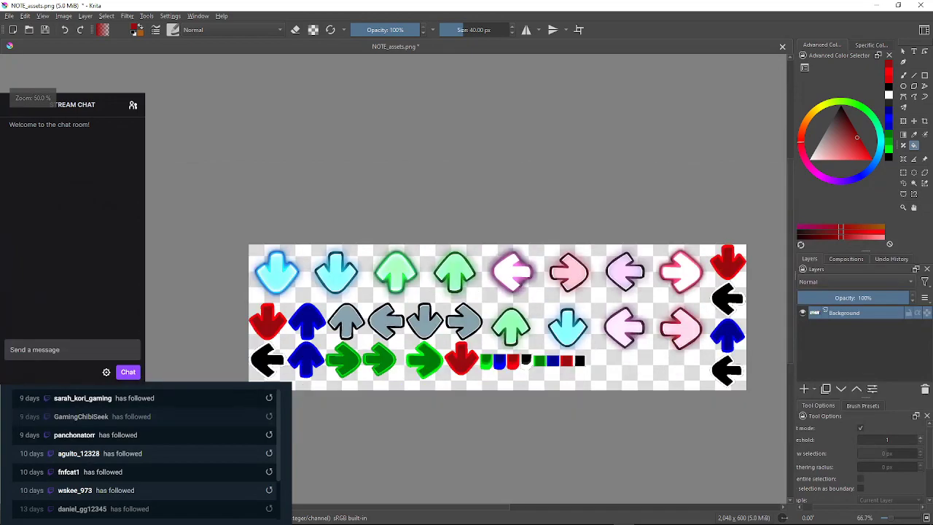
drag(594, 328, 524, 343)
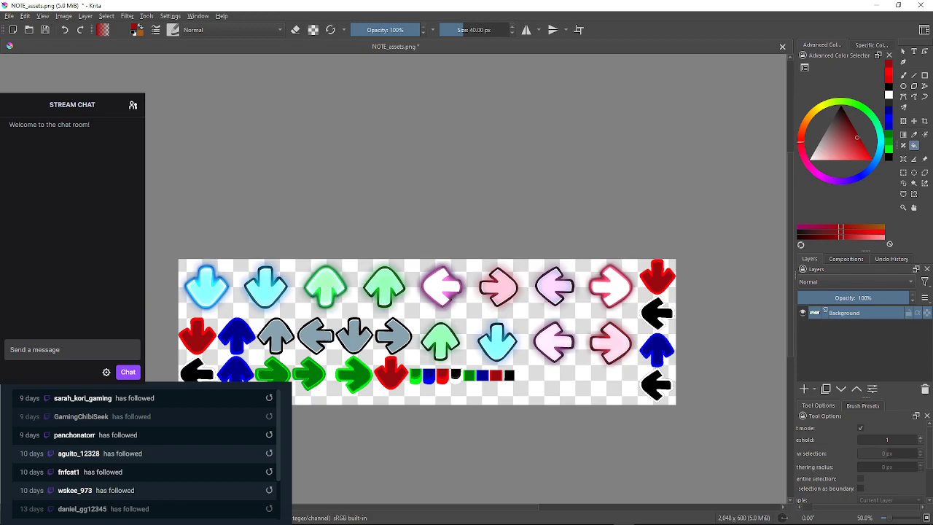
scroll(538, 318, up, 3)
scroll(538, 317, down, 3)
scroll(537, 317, up, 1)
drag(538, 317, 621, 302)
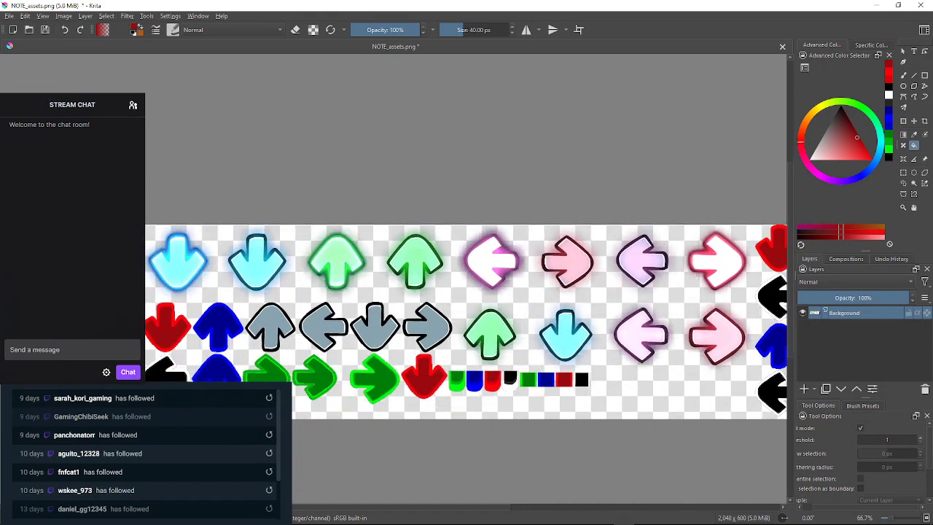
scroll(576, 259, down, 1)
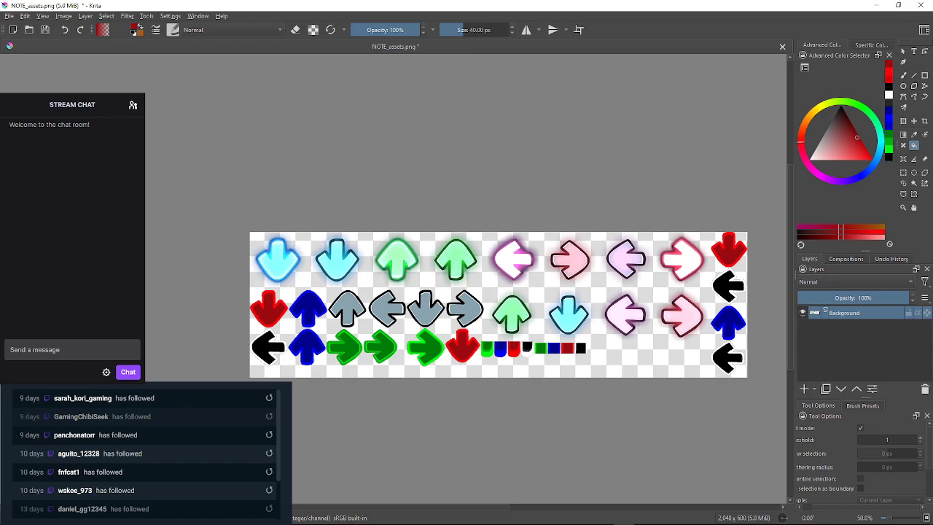
scroll(572, 316, up, 1)
scroll(573, 316, down, 1)
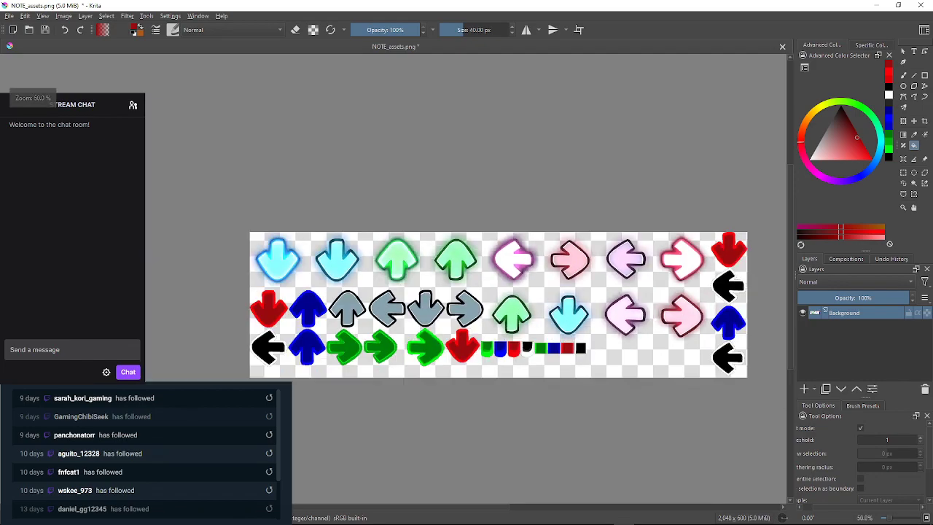
scroll(582, 333, up, 2)
scroll(582, 333, down, 2)
scroll(506, 310, up, 4)
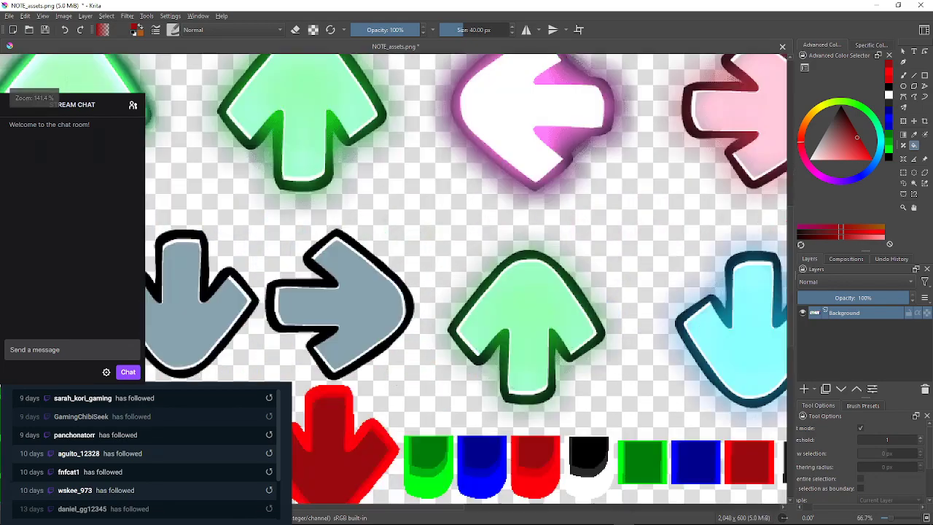
scroll(645, 280, down, 2)
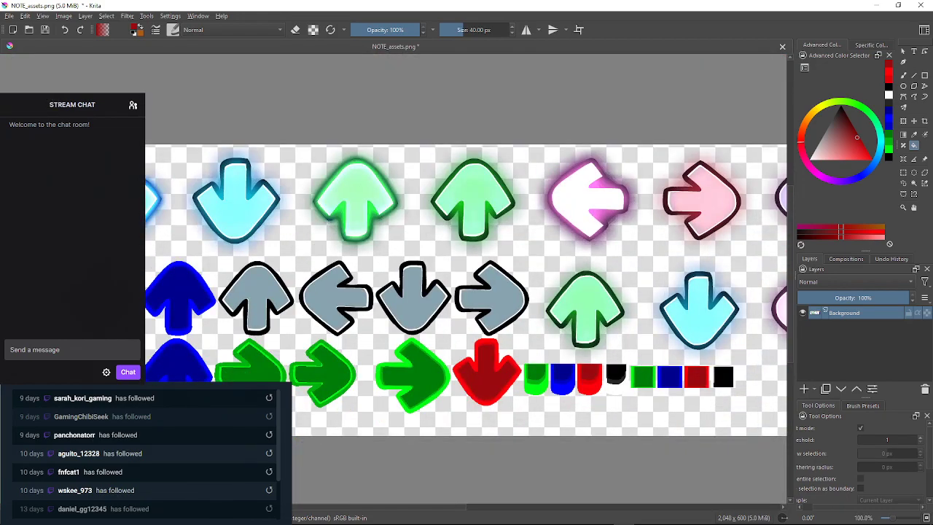
scroll(626, 258, up, 1)
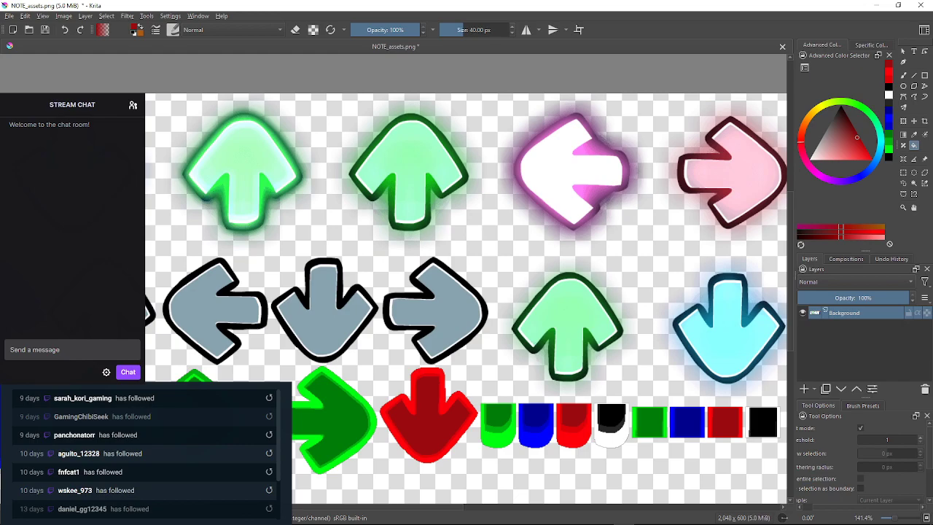
Choose pure blue as the fill colour for the glowing green up arrow in the second row.
click(888, 121)
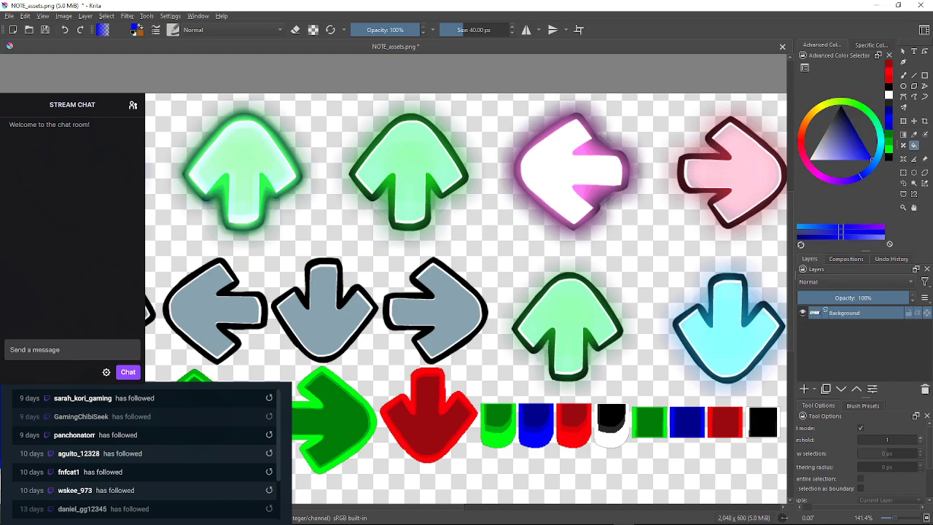
scroll(564, 322, up, 4)
scroll(564, 322, down, 1)
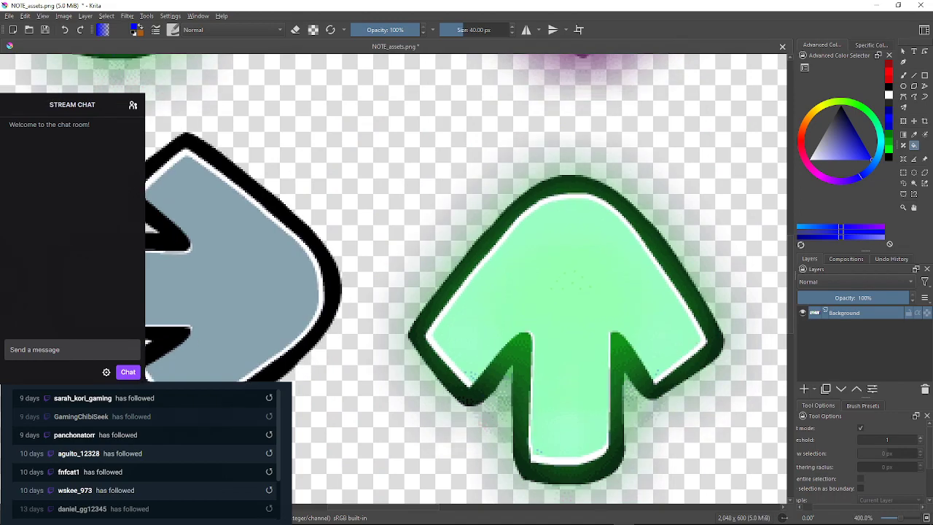
Try filling the green up arrow's interior with blue at fill thresholds of 56 and 46, undoing each fill.
click(891, 440)
scroll(452, 375, up, 2)
click(452, 375)
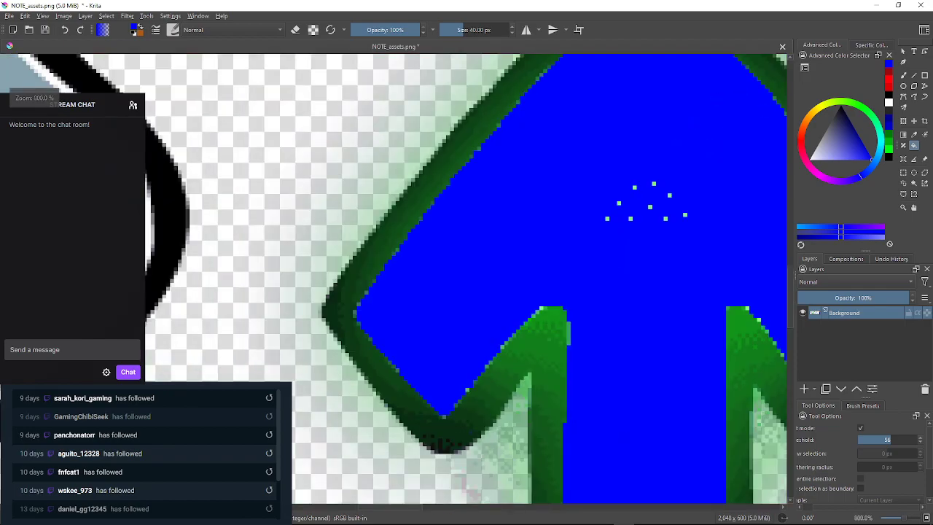
key(ctrl+z)
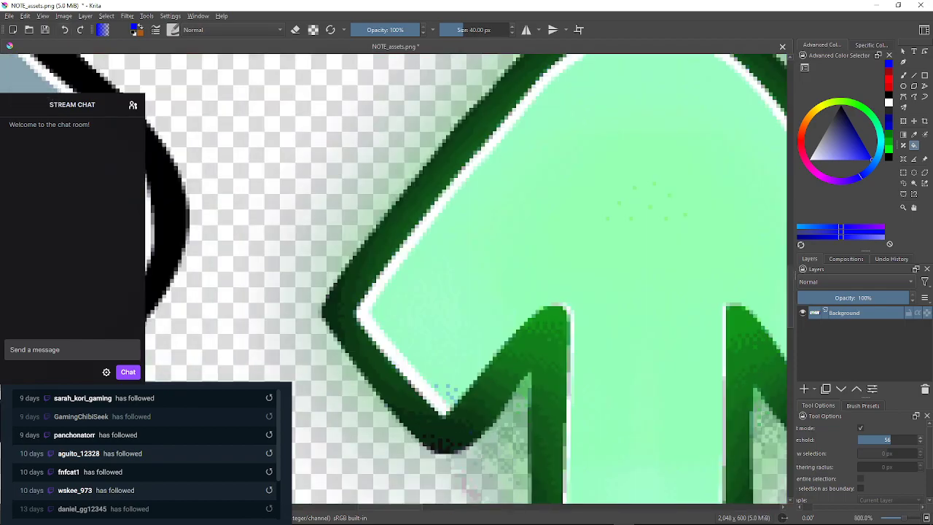
click(885, 440)
click(410, 298)
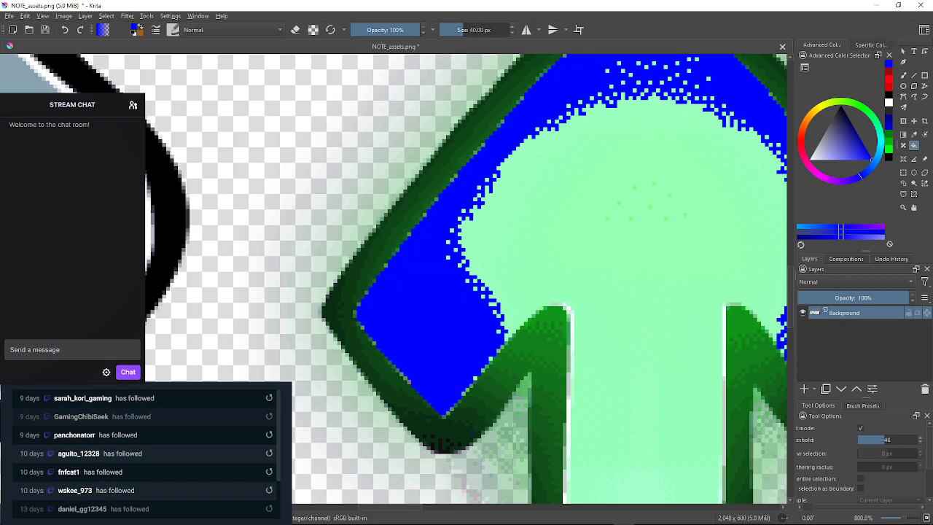
key(ctrl+z)
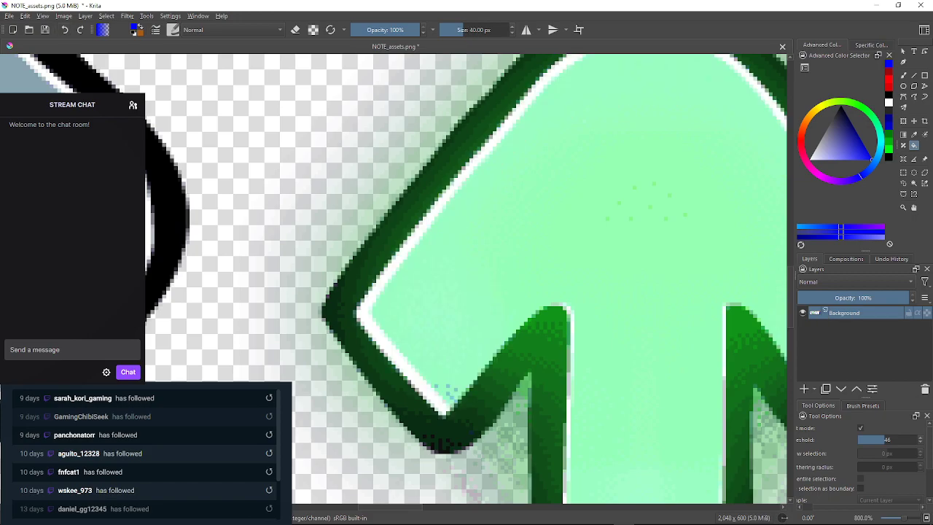
Try filling the white rim of the green arrow's left wing with blue at thresholds 40, 41 and 42, undoing each fill.
click(881, 439)
click(366, 312)
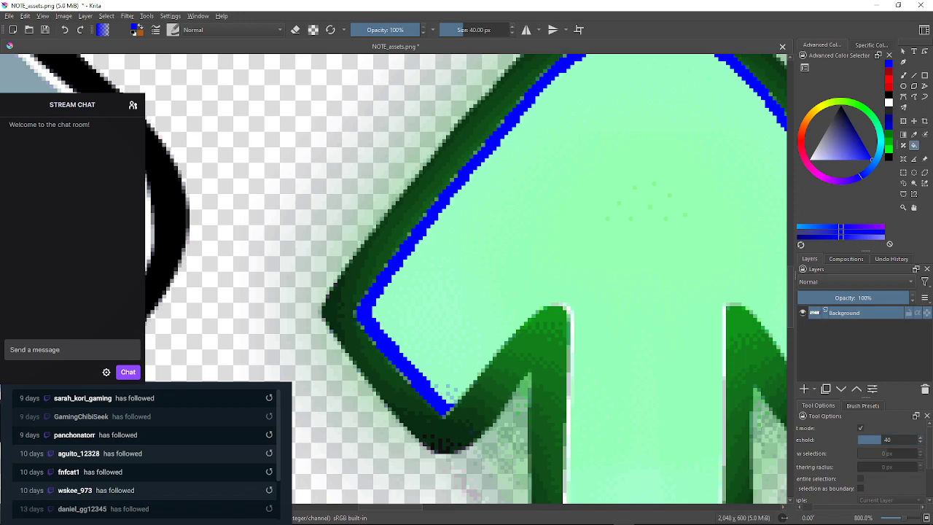
key(ctrl+z)
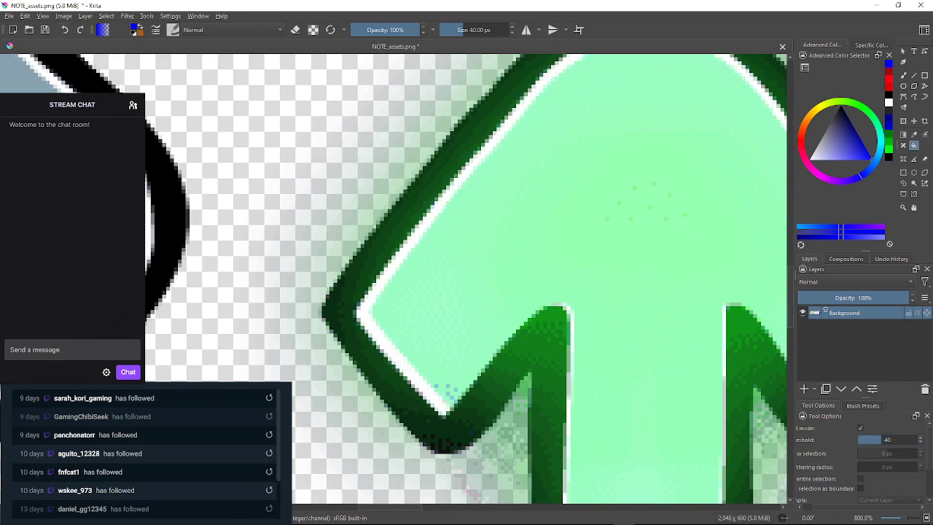
click(920, 437)
click(366, 311)
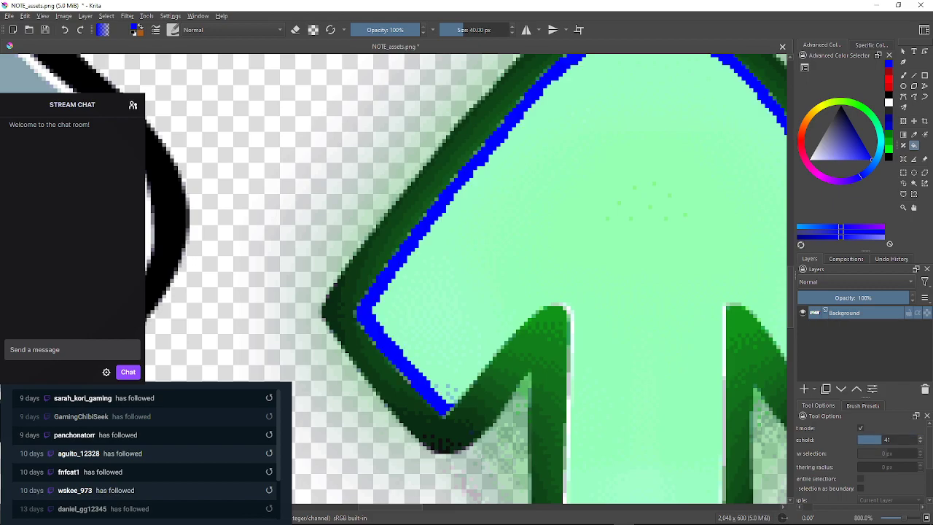
key(ctrl+z)
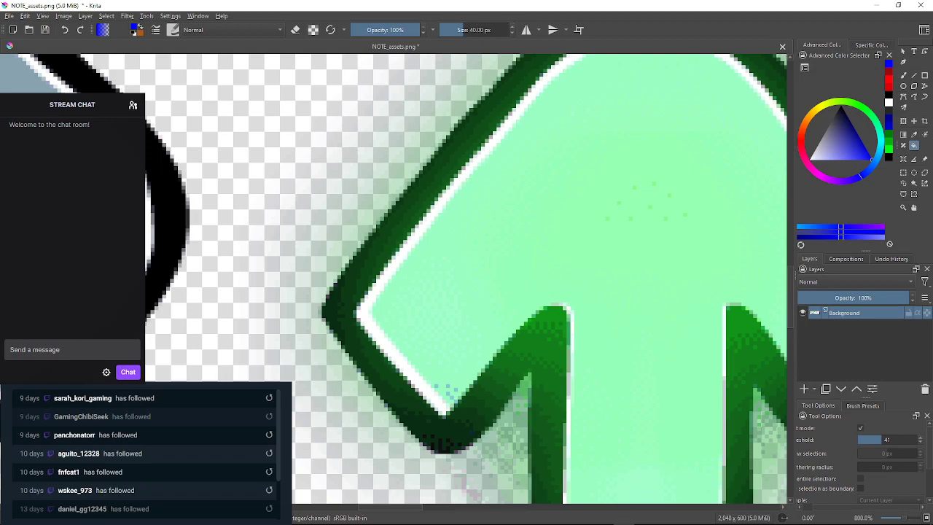
click(920, 437)
click(366, 312)
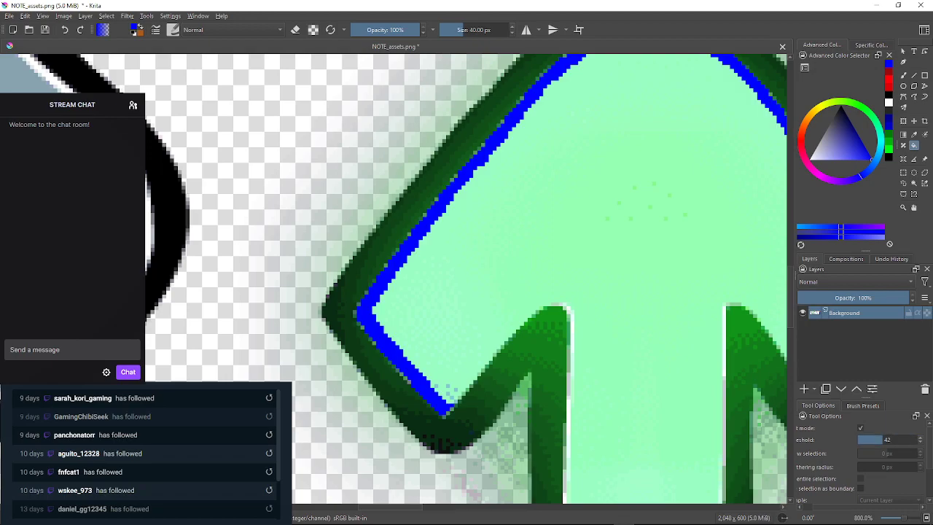
click(65, 29)
Try the blue fill on the left wing's white rim at thresholds 43 and 44, undoing each fill.
click(921, 436)
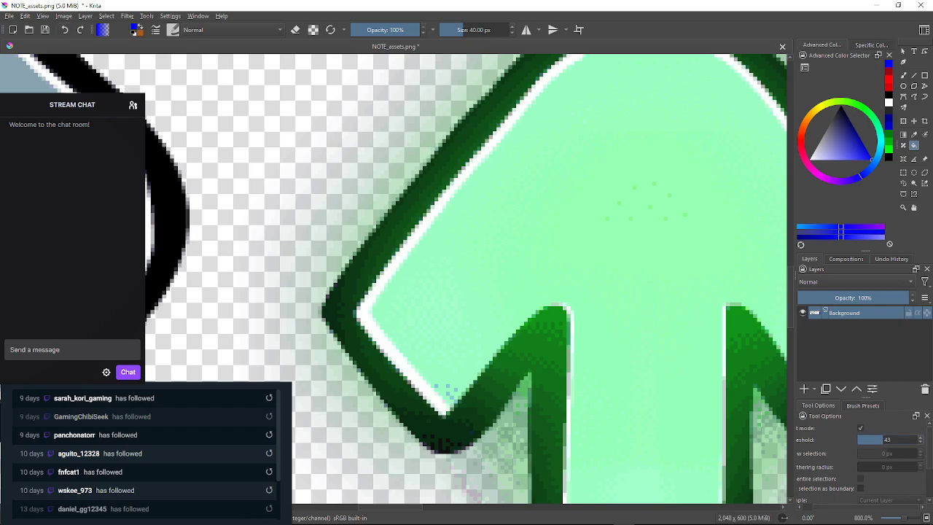
click(366, 312)
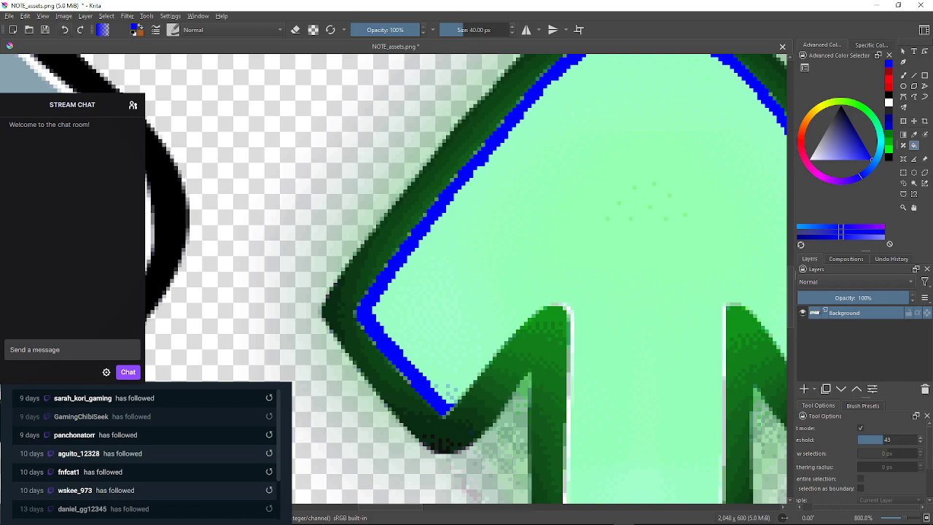
key(ctrl+z)
click(920, 437)
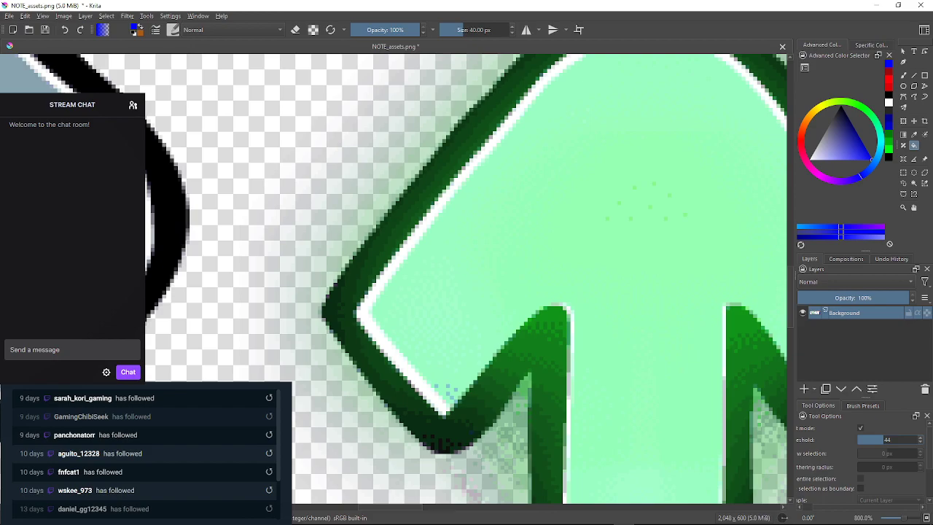
click(366, 312)
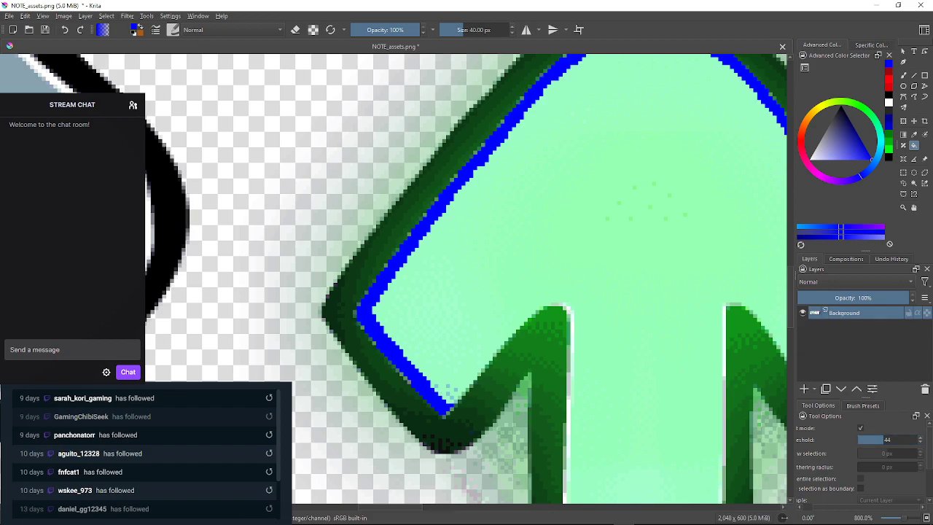
key(ctrl+z)
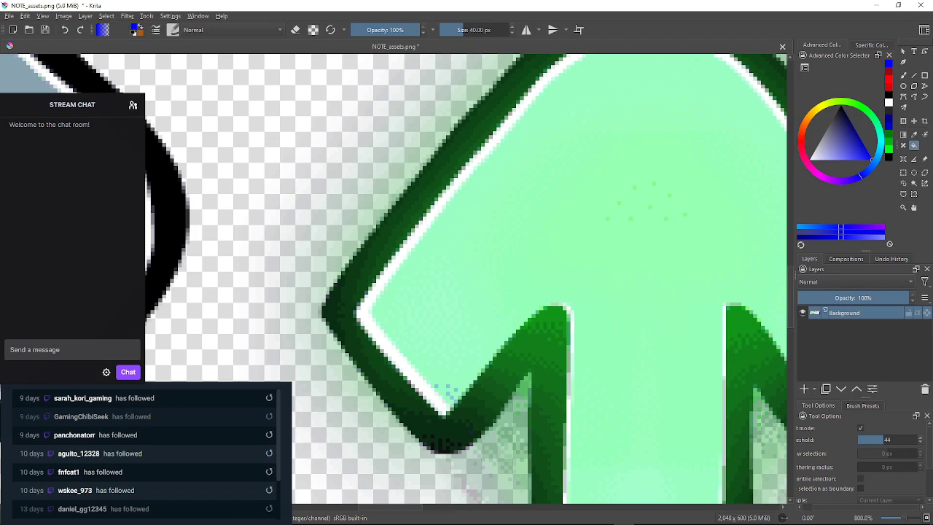
Try the blue fill from the white rim at the left wing's lower tip with thresholds 48 and 47, undoing each fill.
click(920, 437)
click(921, 437)
click(920, 437)
click(921, 437)
scroll(456, 406, up, 4)
click(394, 399)
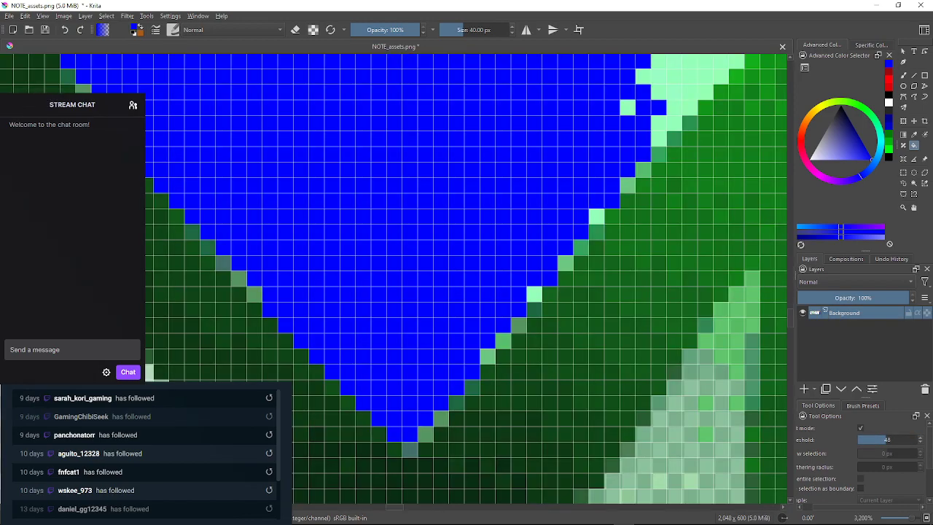
click(64, 29)
click(920, 441)
click(386, 408)
click(64, 29)
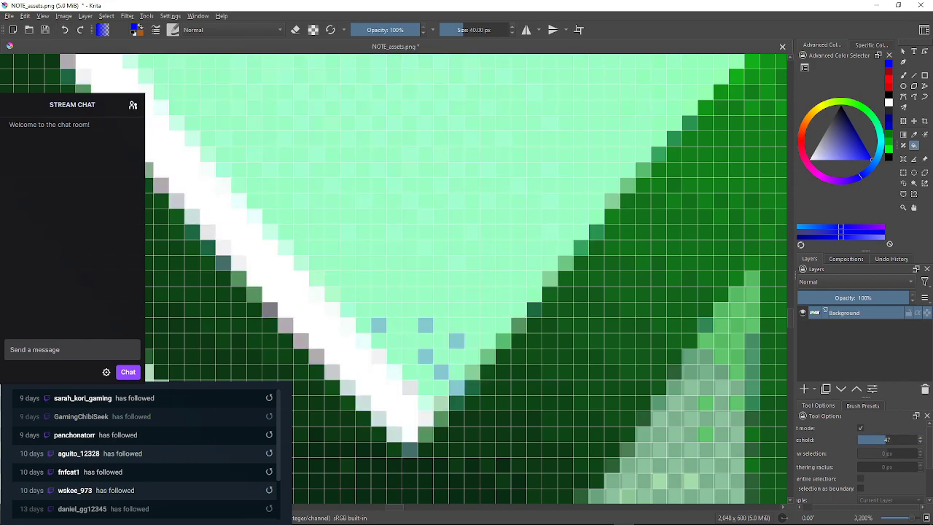
Set the fill threshold to 46 and fill from the white rim at the left wing's lower tip with blue.
click(921, 442)
click(390, 405)
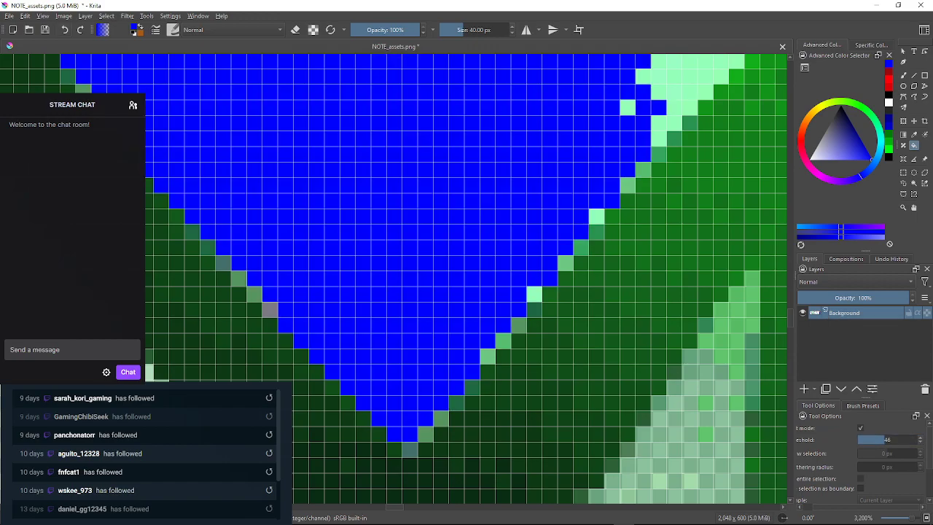
Try the blue fill on the left wing's white rim at threshold 45, undo it, and refill the rim at threshold 44.
key(ctrl+z)
click(921, 441)
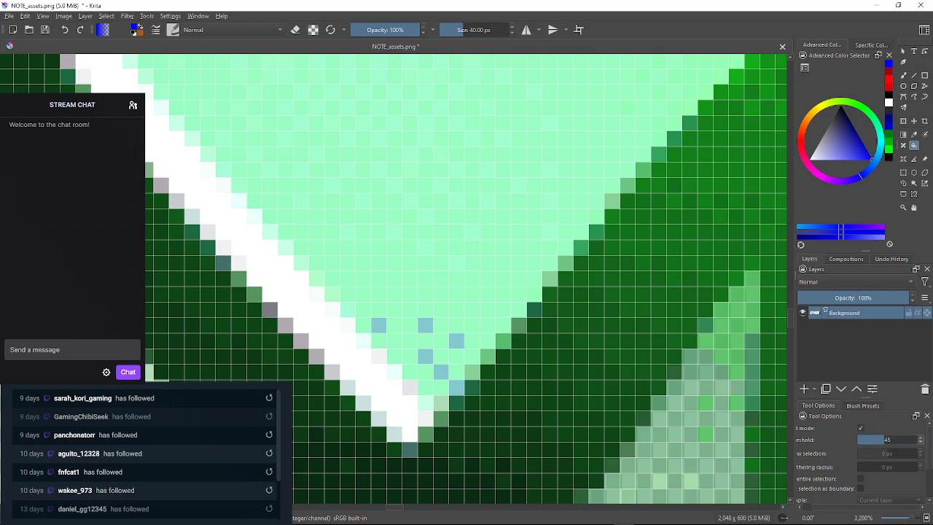
click(390, 405)
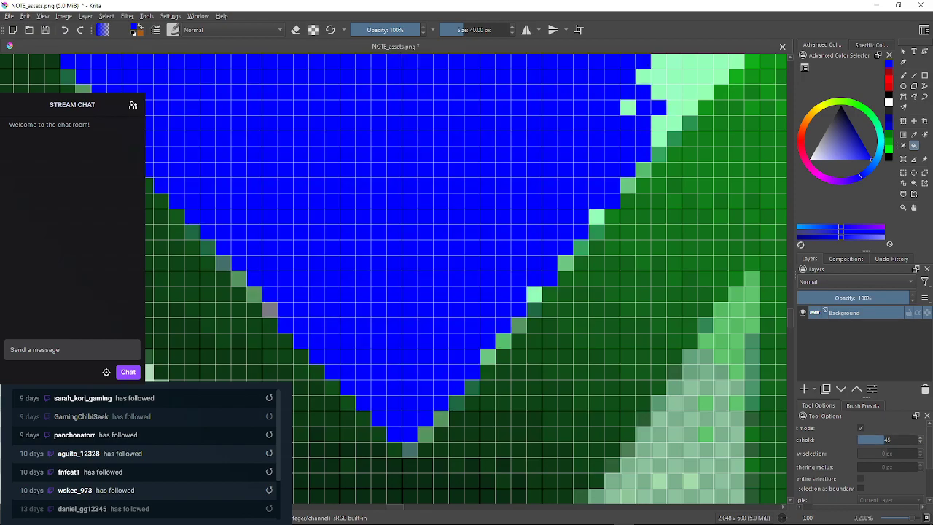
key(ctrl+z)
click(921, 442)
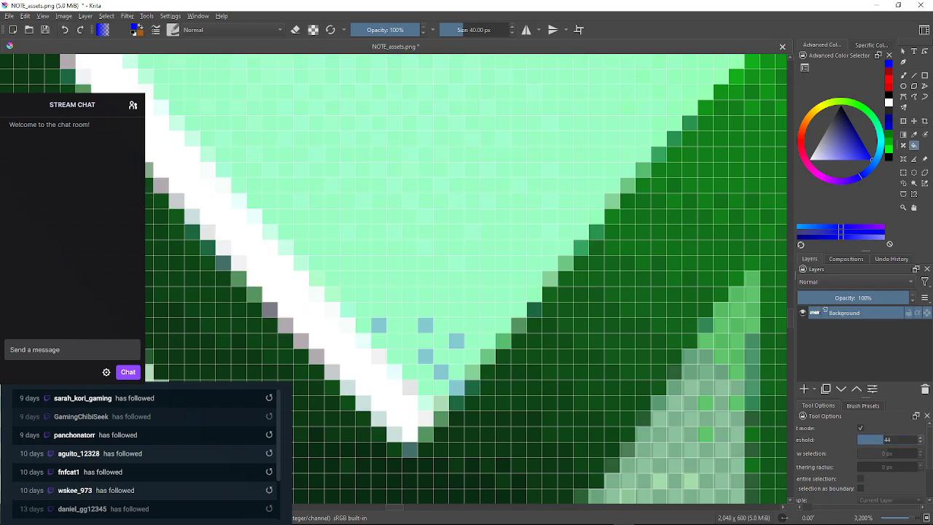
click(390, 406)
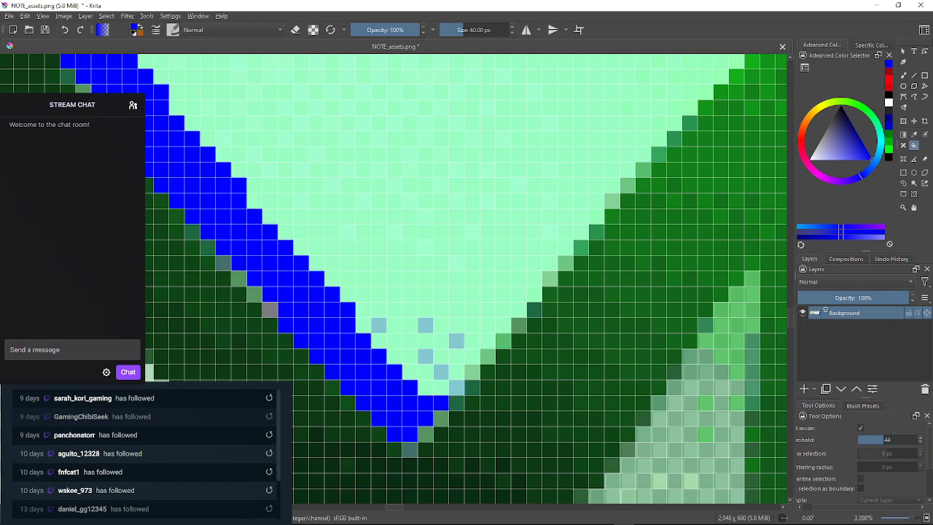
Set the fill threshold to 1 and fill the stray pale pixels at the left wing's lower tip with blue.
click(859, 441)
scroll(442, 420, up, 2)
click(442, 420)
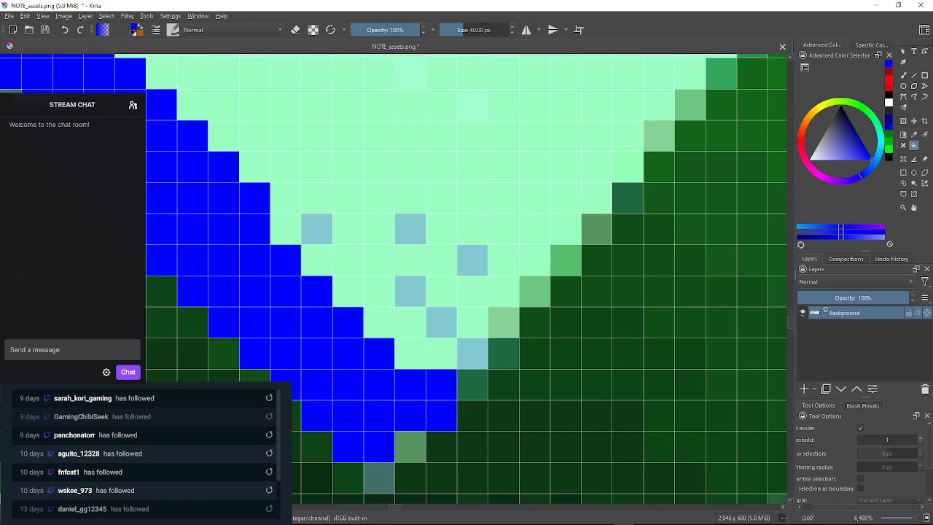
click(411, 446)
click(379, 477)
Fill the leftover pale pixels along the outer edge of the left wing's lower-left rim with blue.
drag(364, 357, 655, 497)
click(388, 336)
click(357, 305)
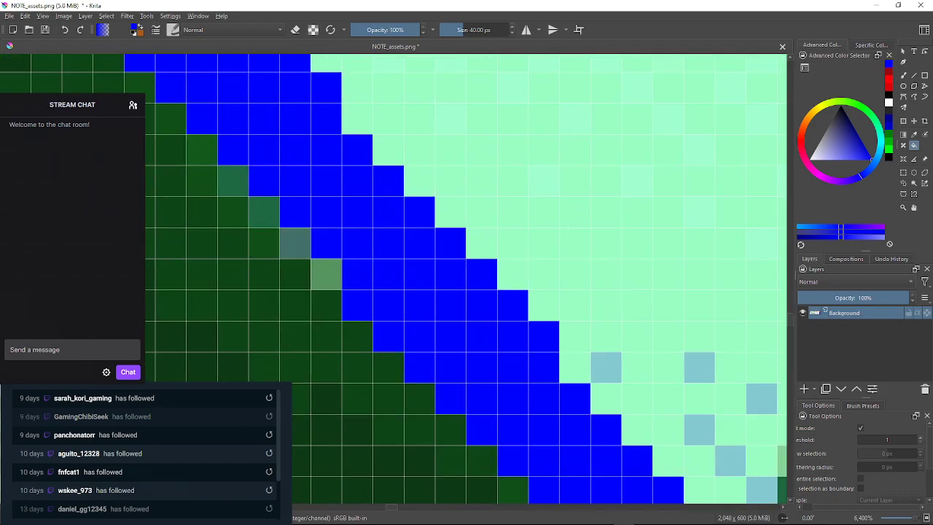
click(325, 274)
drag(295, 243, 553, 496)
click(367, 284)
drag(350, 161, 452, 327)
Fill the leftover pale pixels along the outer edge of the arrowhead's upper-left rim with blue.
drag(503, 138, 301, 422)
drag(362, 109, 298, 253)
click(299, 254)
drag(393, 131, 274, 299)
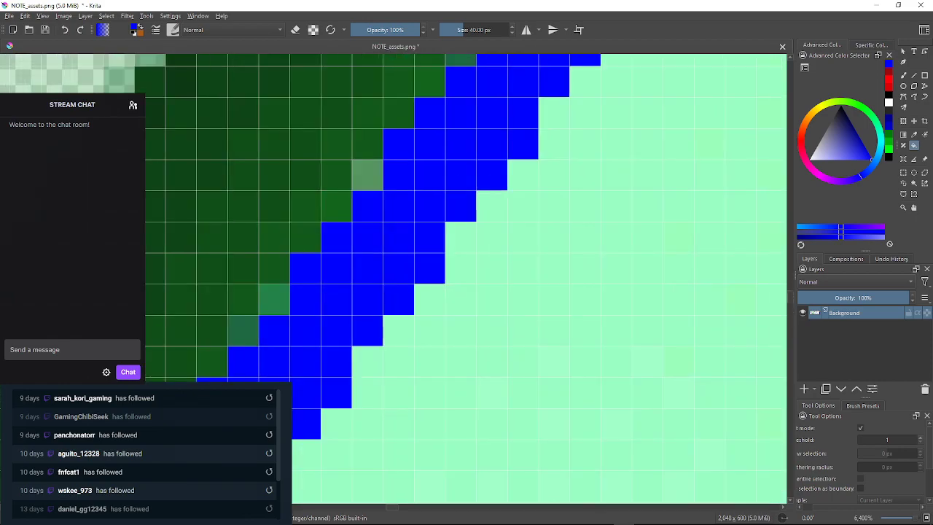
drag(367, 175, 348, 200)
click(347, 200)
drag(441, 75, 318, 244)
click(349, 212)
drag(443, 88, 369, 205)
click(369, 204)
drag(461, 99, 326, 301)
click(359, 250)
click(390, 219)
drag(466, 87, 364, 193)
drag(444, 142, 390, 217)
click(390, 217)
click(452, 154)
drag(503, 95, 306, 330)
click(413, 201)
drag(413, 201, 305, 362)
drag(474, 160, 348, 264)
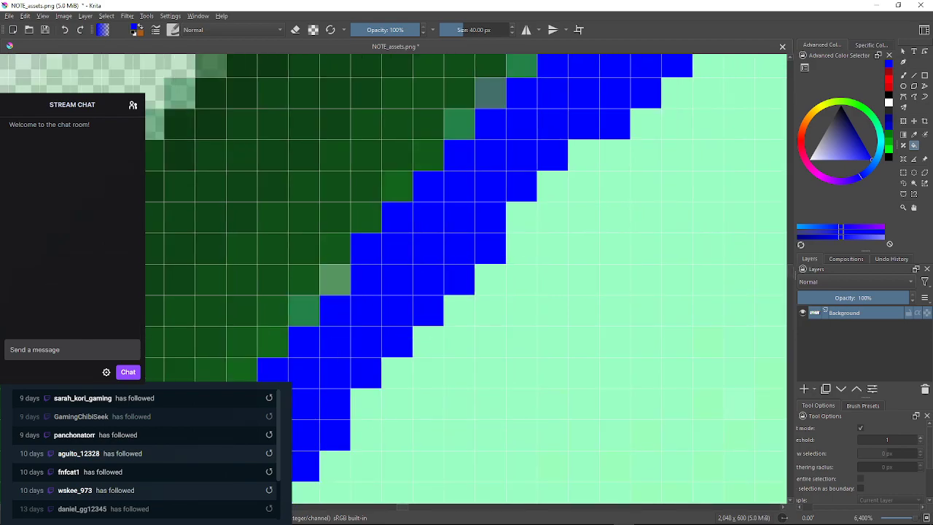
Inspect the blue rim around the arrow's top and right slope for pixels left unfilled.
drag(460, 155, 384, 284)
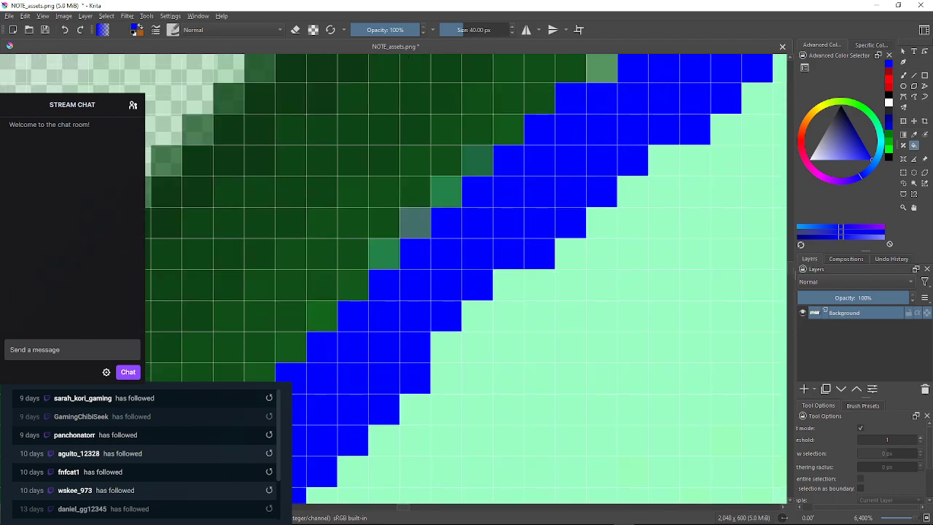
drag(540, 157, 227, 341)
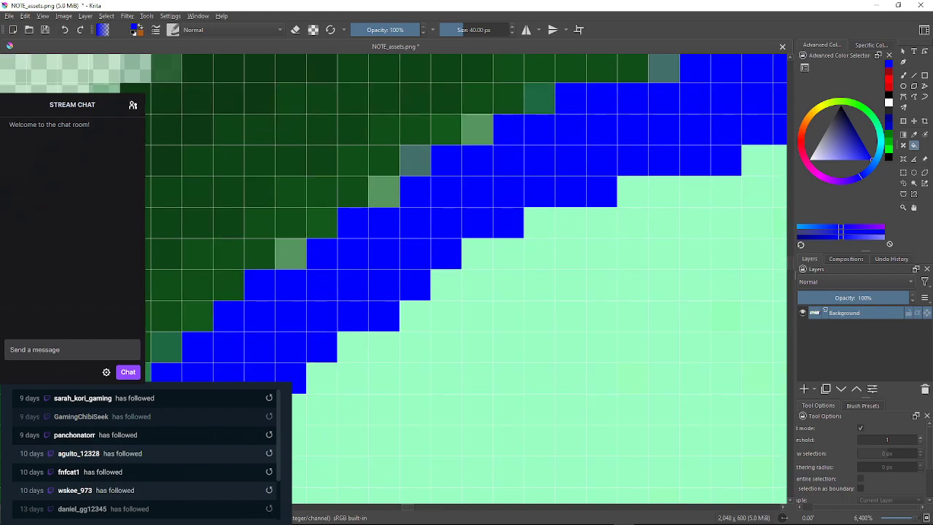
drag(569, 175, 260, 258)
drag(540, 204, 323, 235)
drag(641, 248, 313, 220)
drag(627, 320, 357, 223)
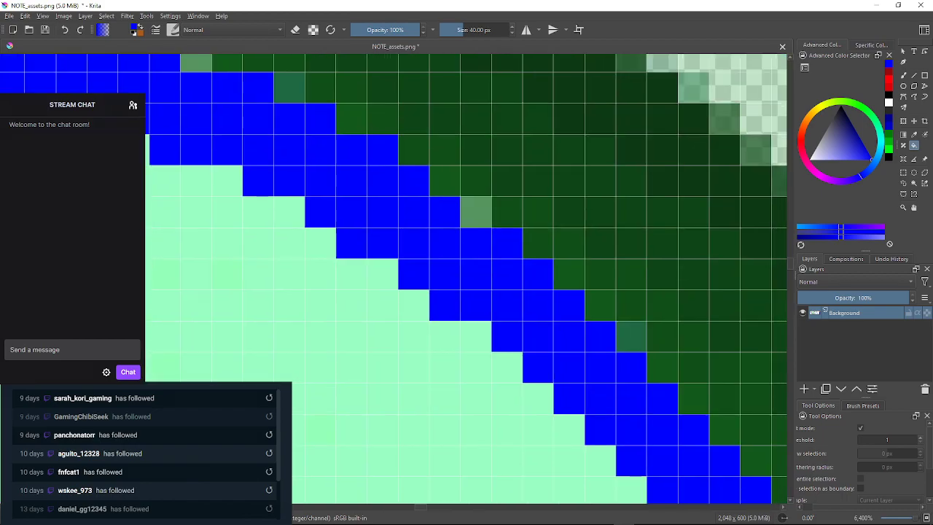
drag(576, 339, 569, 331)
Try filling the white rim at the bottom of the green arrow's stem with blue at threshold 1, and undo it.
scroll(569, 331, down, 6)
scroll(566, 372, down, 4)
drag(566, 376, 536, 208)
scroll(539, 357, up, 8)
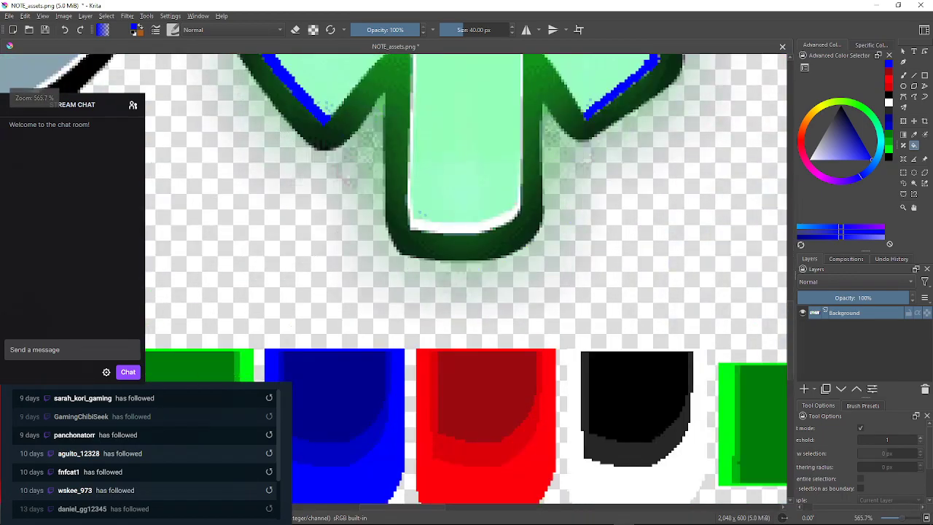
scroll(468, 231, down, 4)
click(465, 252)
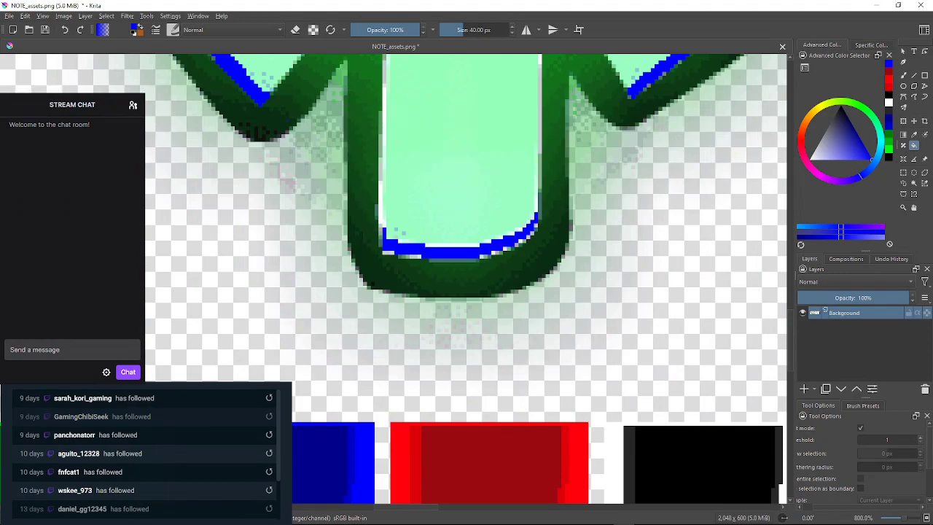
click(64, 30)
Set the fill threshold to 55, try another blue fill on the green arrow, and undo its blue fills.
drag(539, 219, 509, 391)
scroll(701, 399, down, 2)
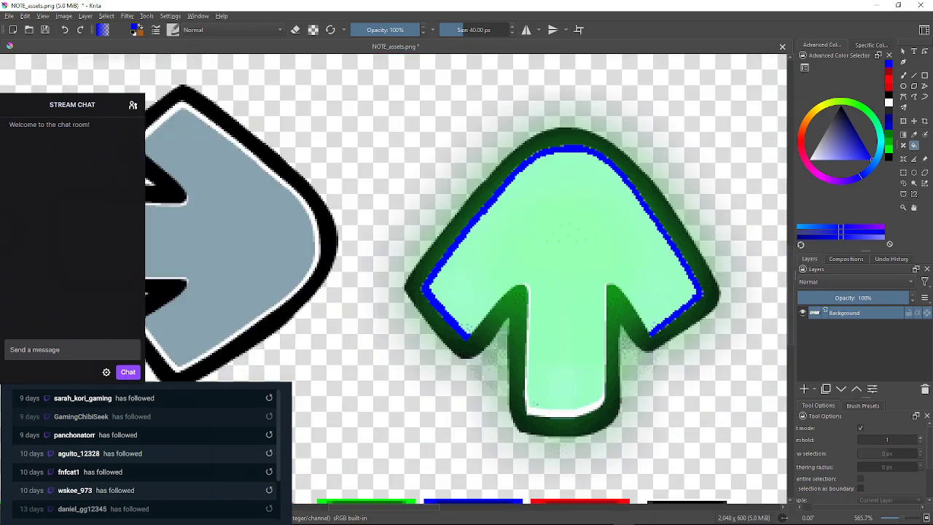
scroll(701, 399, up, 1)
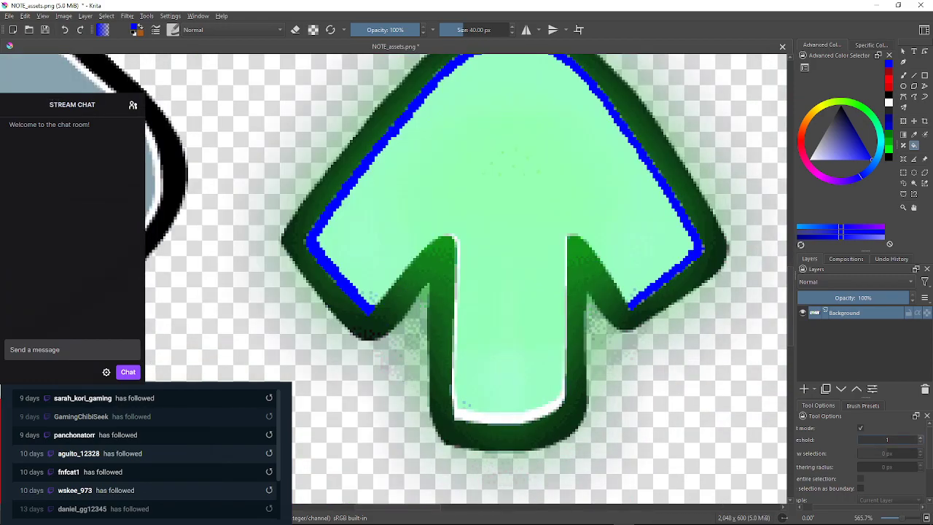
click(890, 439)
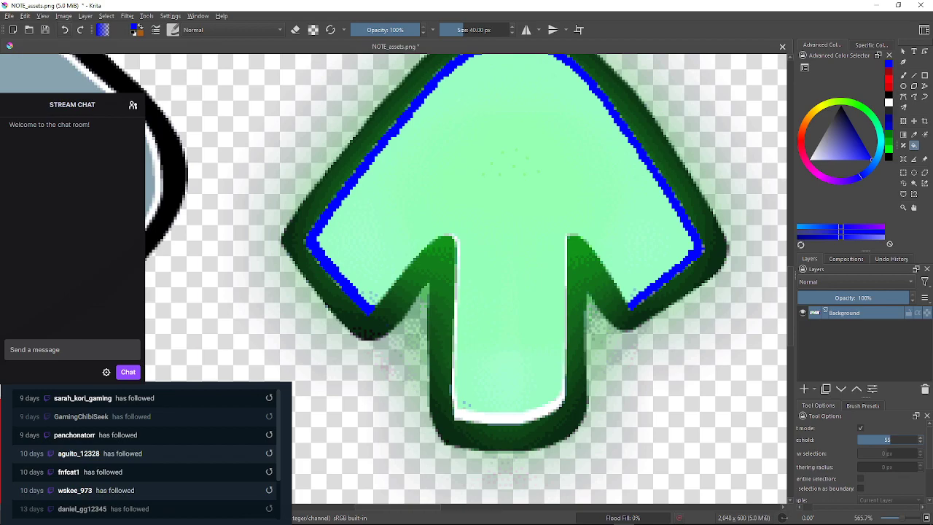
key(ctrl+z)
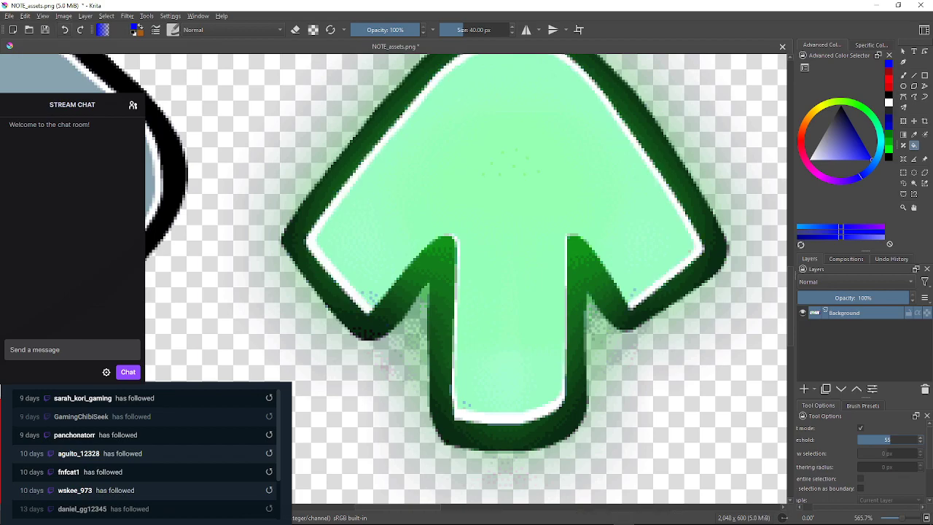
Redo the dark red fill of the down arrow at the sheet's right edge, keeping the green up arrow's blue rim undone.
key(minus)
key(minus)
key(minus)
key(minus)
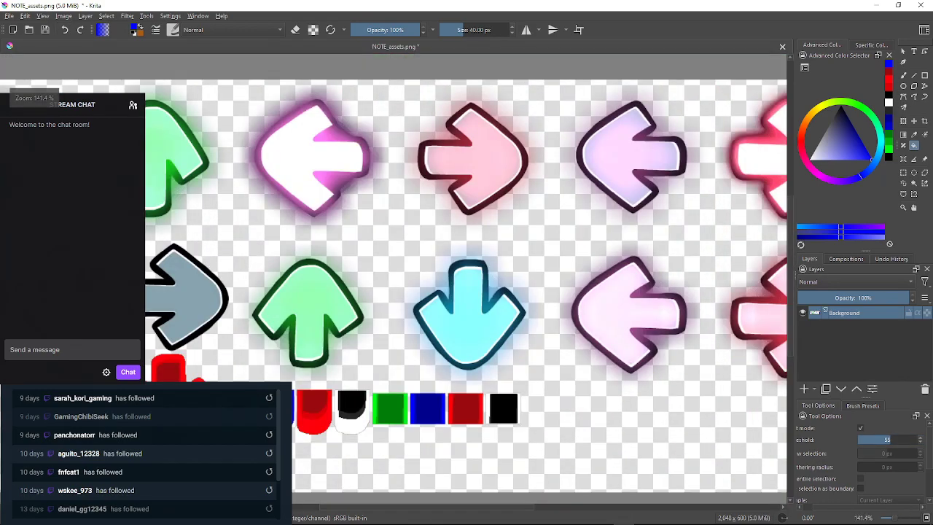
drag(495, 291, 289, 244)
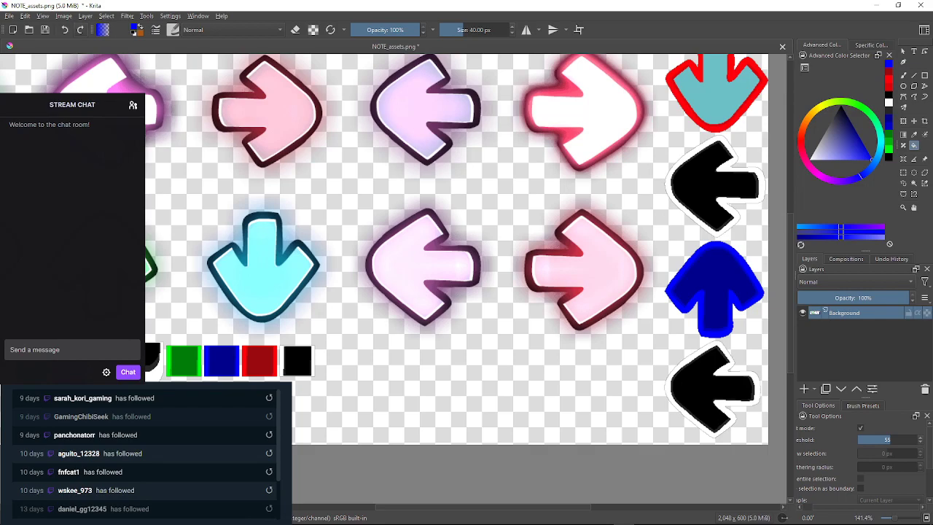
click(80, 30)
click(80, 30)
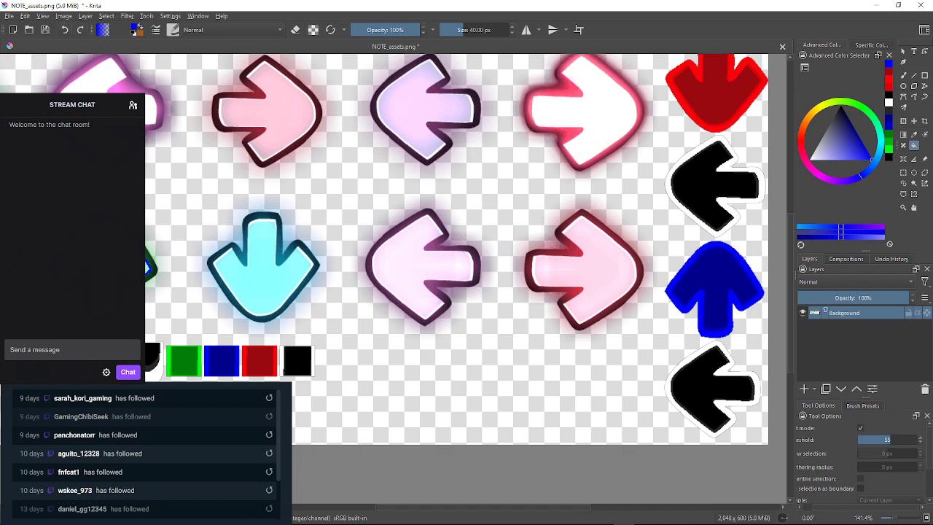
click(64, 29)
drag(379, 248, 591, 224)
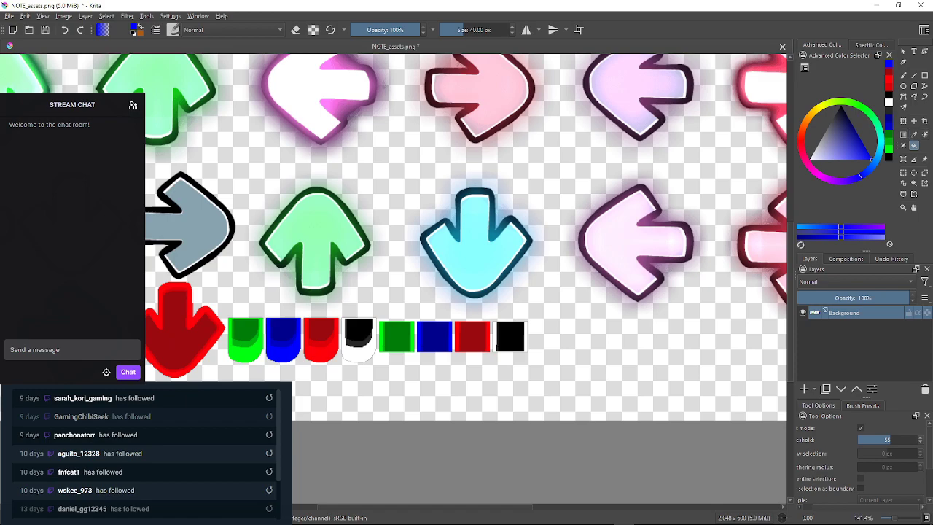
Make a rectangular selection of about 192 × 172 px around the glowing green up arrow in the lower row.
click(903, 121)
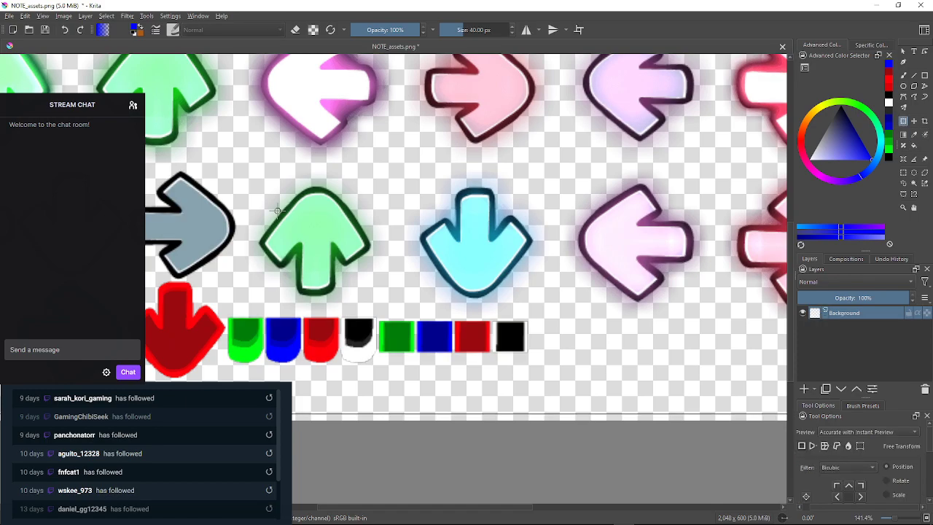
mouse_move(277, 212)
mouse_down()
mouse_move(284, 220)
mouse_move(277, 212)
mouse_up()
key(ctrl+r)
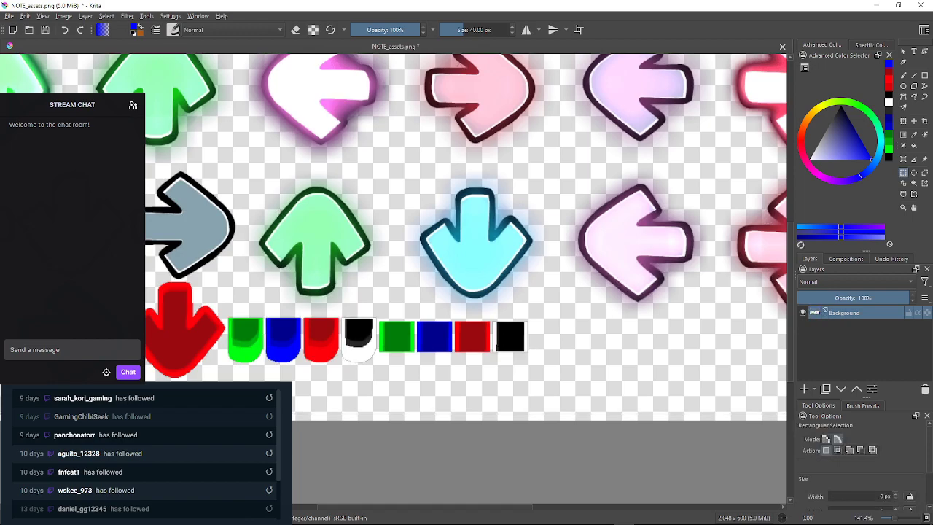
drag(255, 181, 388, 300)
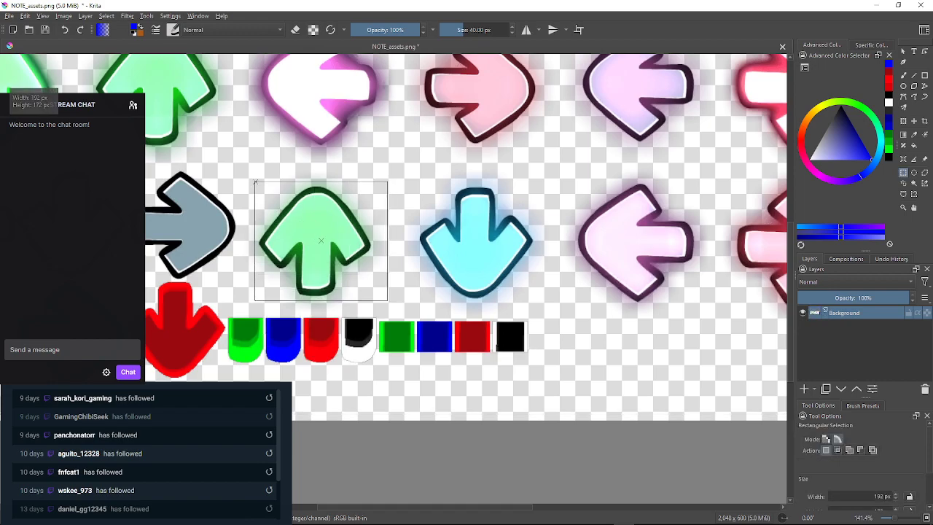
Try editing the green arrow's selection as a vector shape by resetting its transformations, and return to the Background layer.
right_click(327, 218)
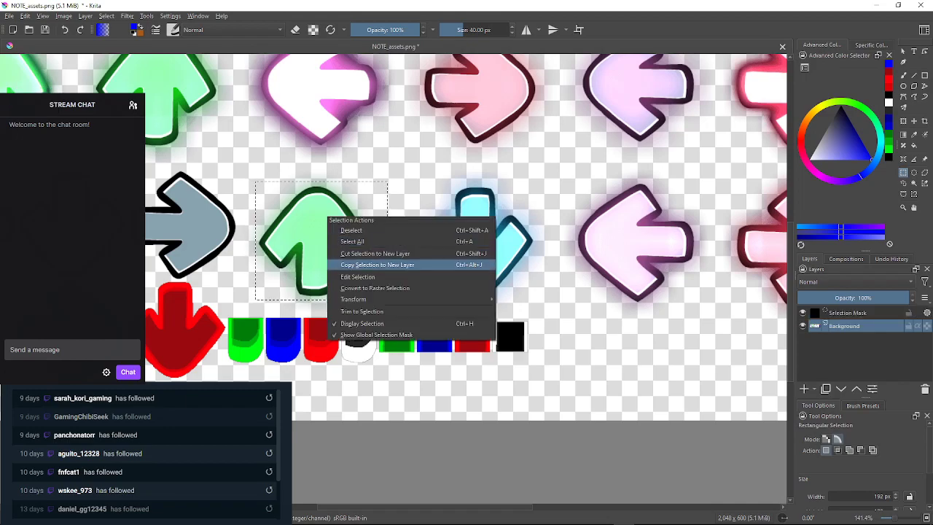
click(357, 276)
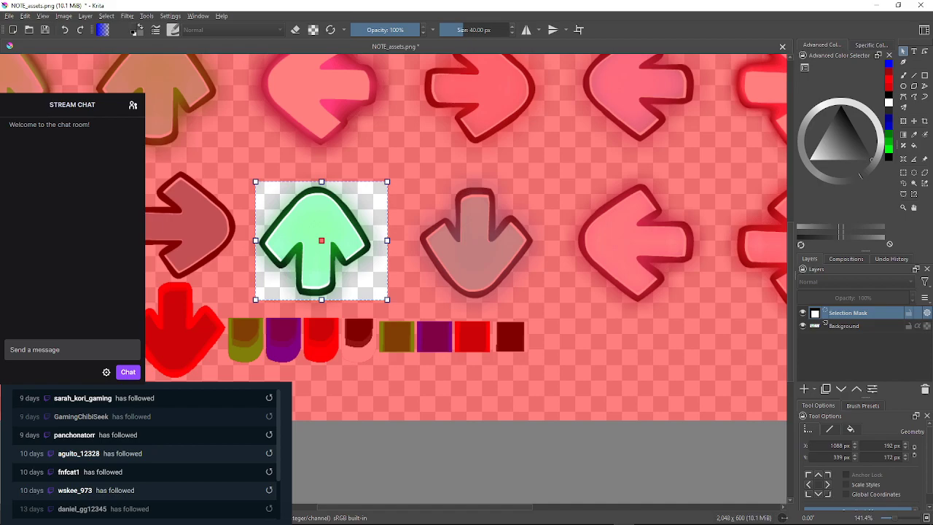
drag(860, 174, 851, 178)
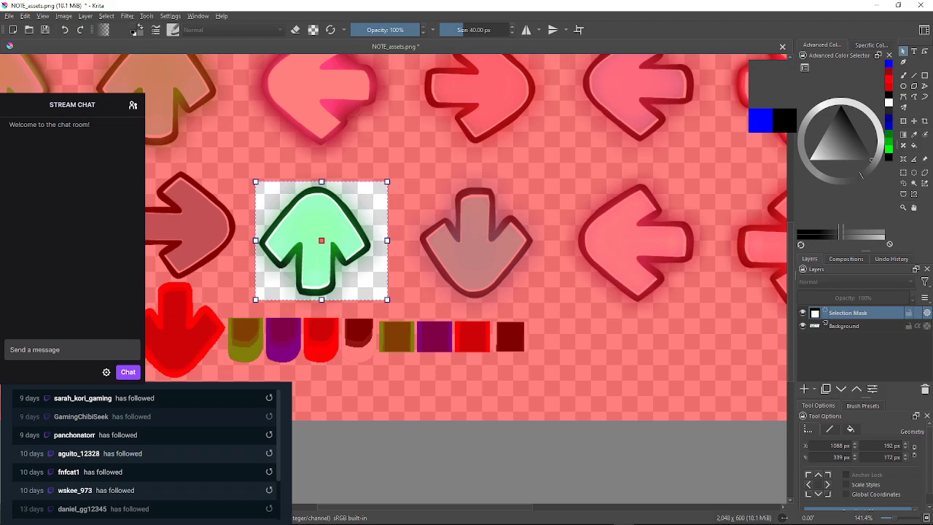
right_click(311, 215)
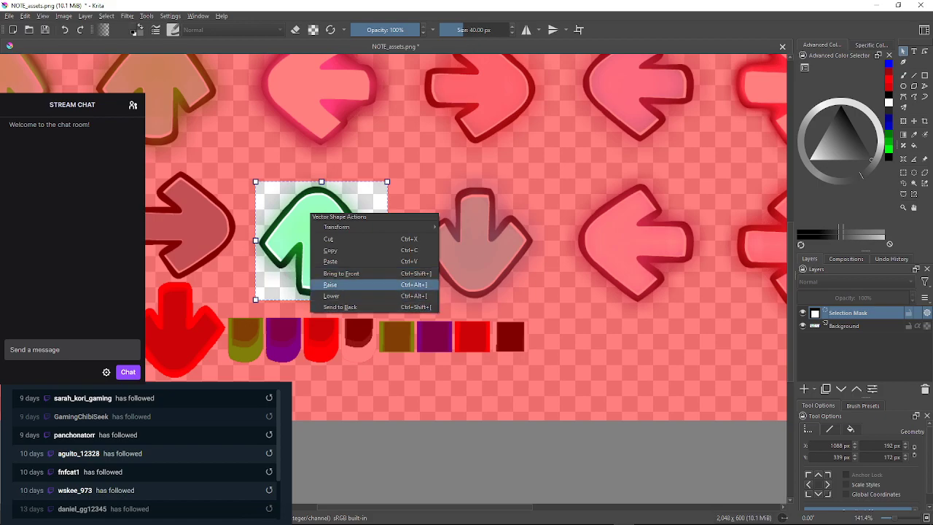
mouse_move(337, 226)
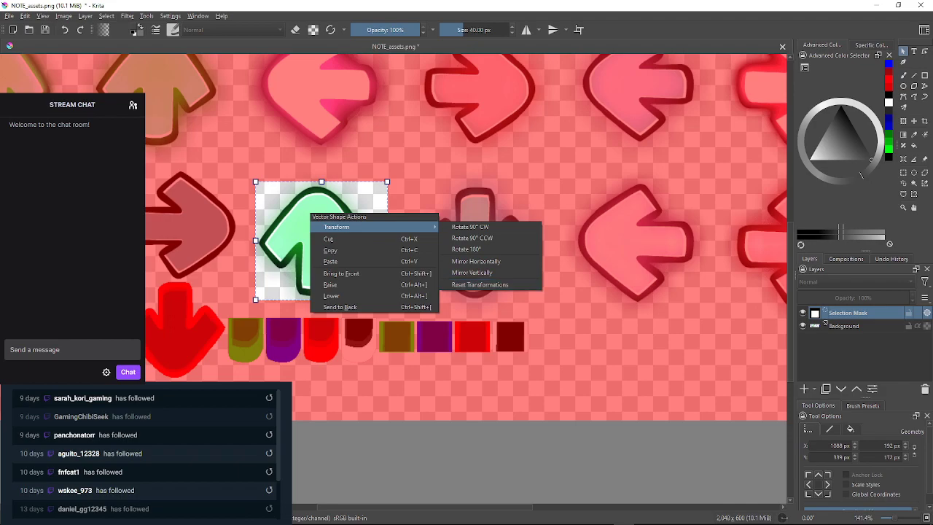
click(479, 284)
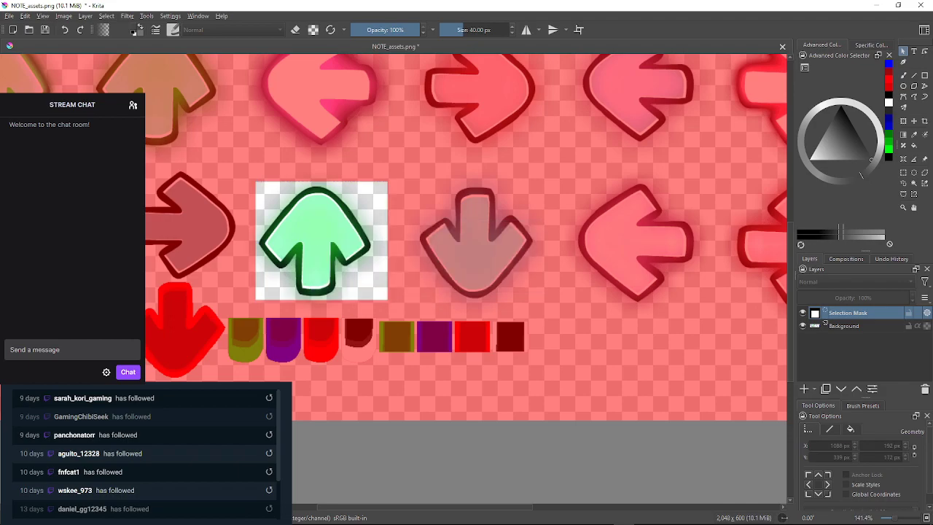
click(825, 323)
key(b)
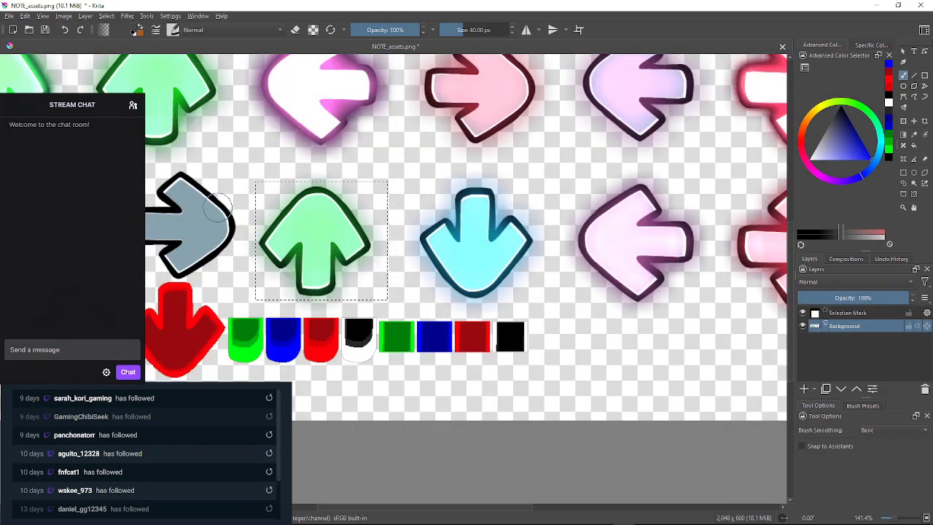
right_click(305, 224)
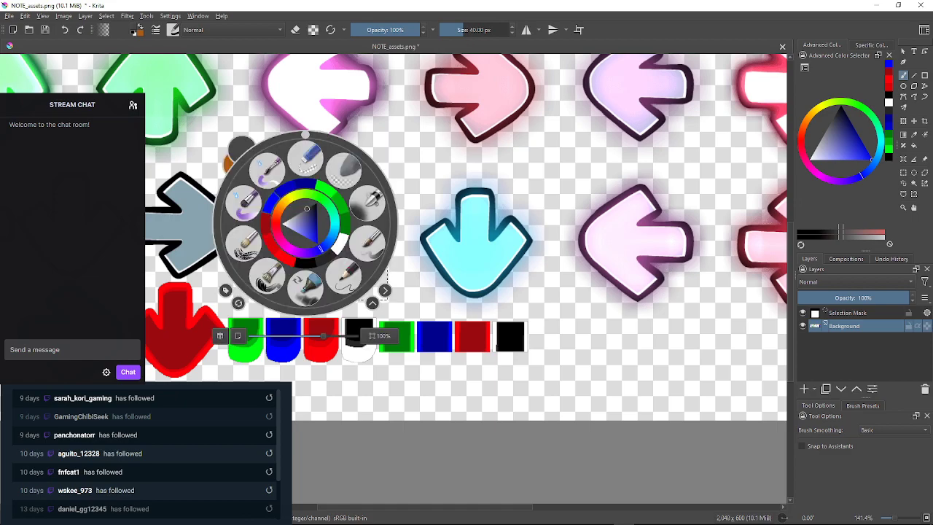
click(478, 241)
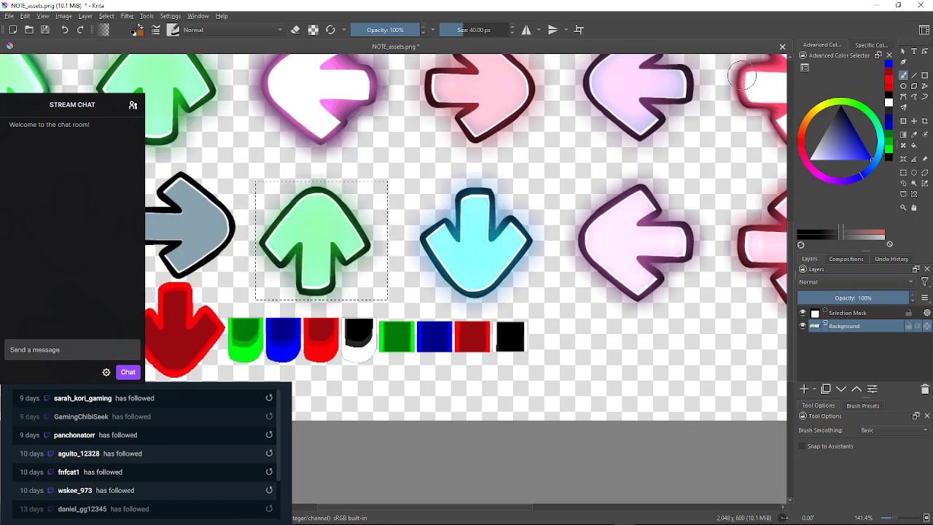
click(903, 51)
right_click(333, 228)
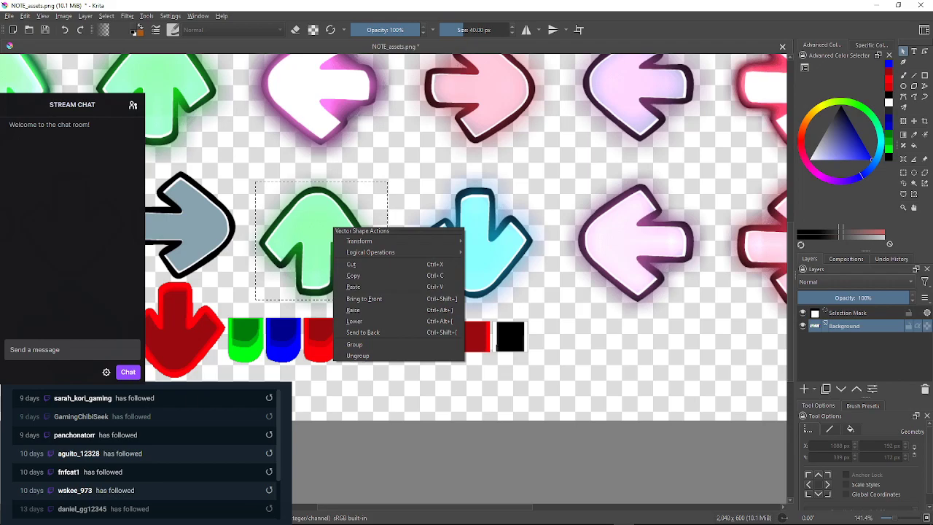
mouse_move(393, 252)
click(106, 16)
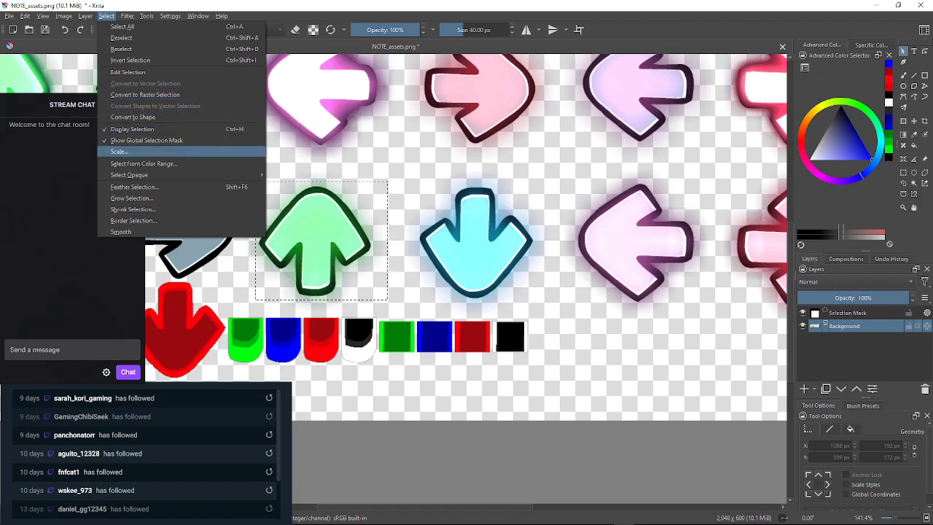
Try adding the Blues colour range to the green arrow's selection at a fuzziness of 100.
key(Return)
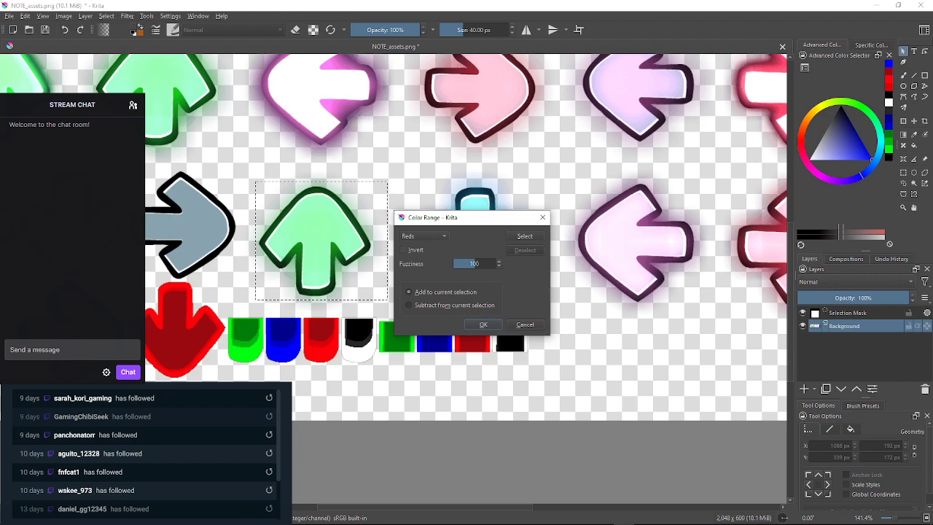
click(424, 236)
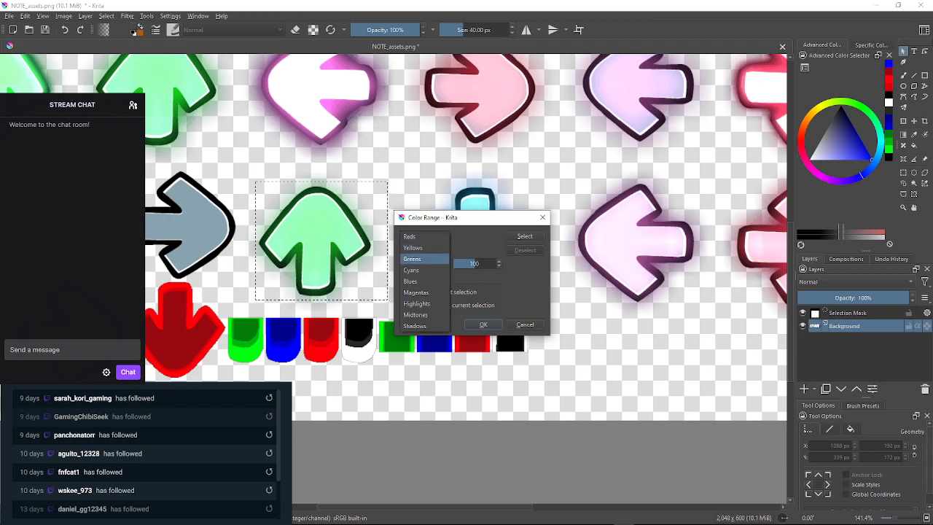
key(Down)
key(Down)
key(Return)
click(525, 236)
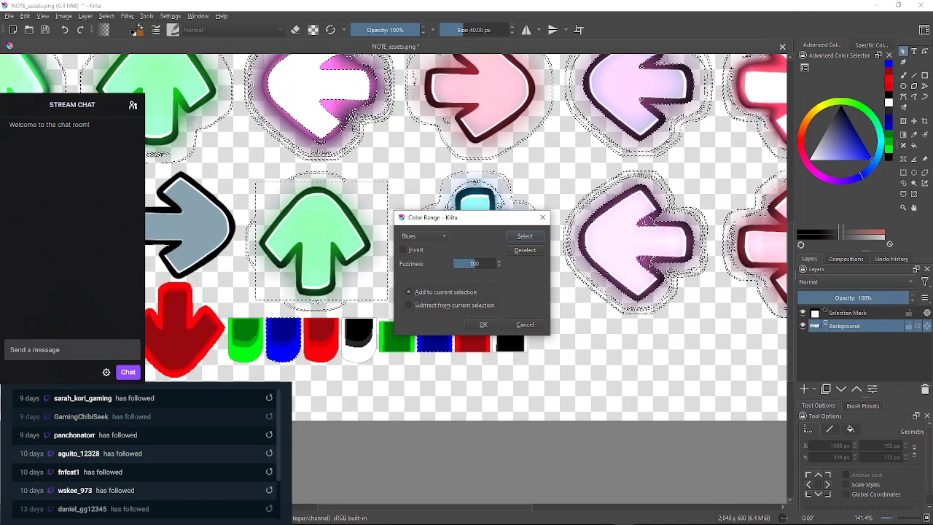
click(543, 217)
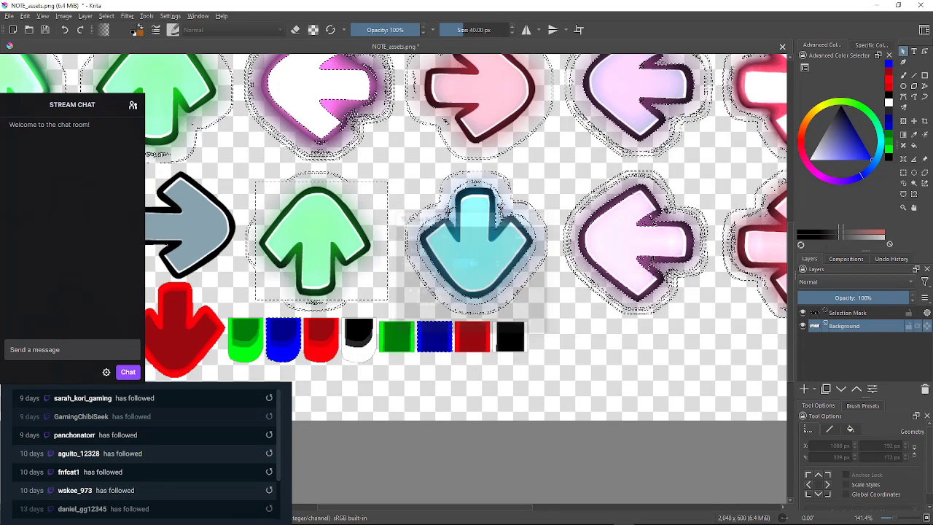
right_click(304, 213)
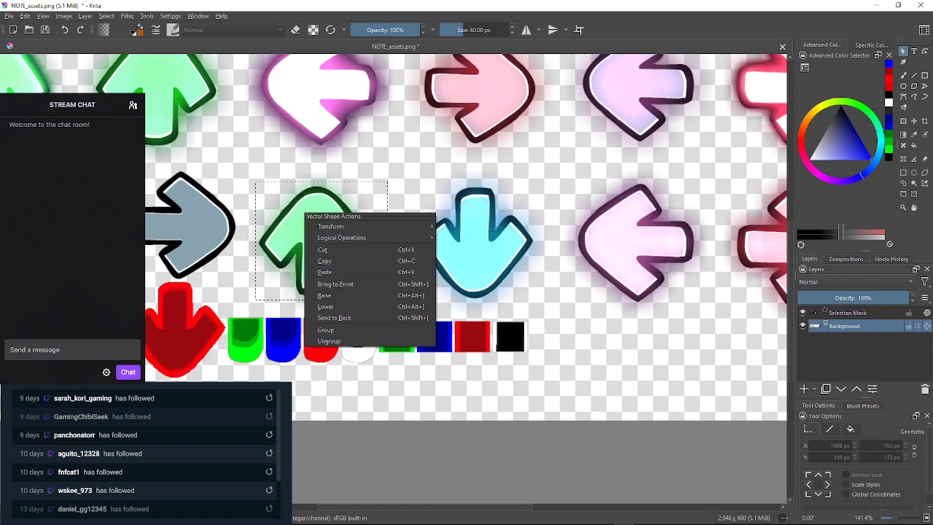
key(Escape)
click(106, 16)
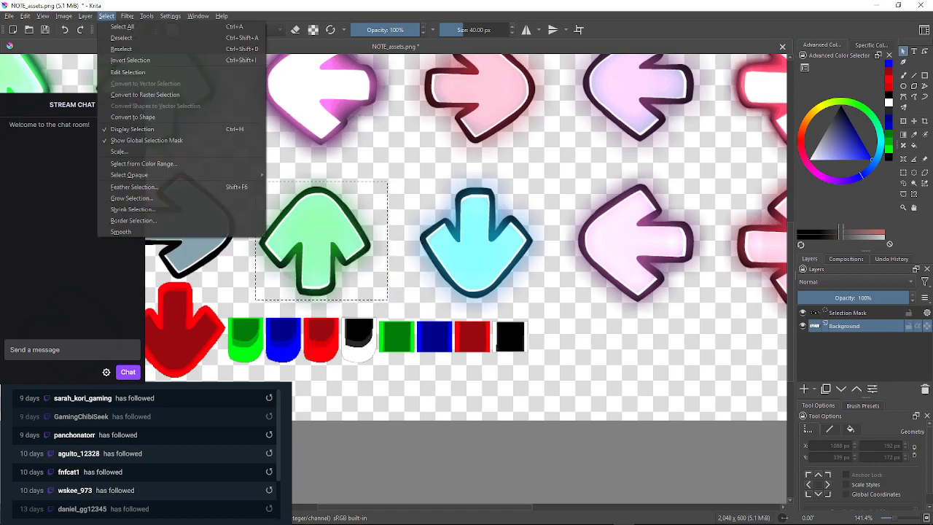
key(Escape)
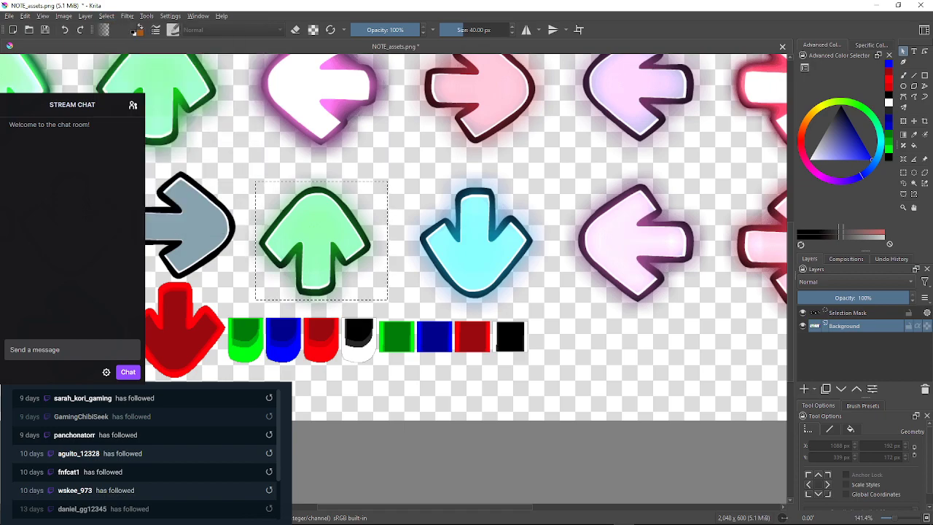
click(127, 16)
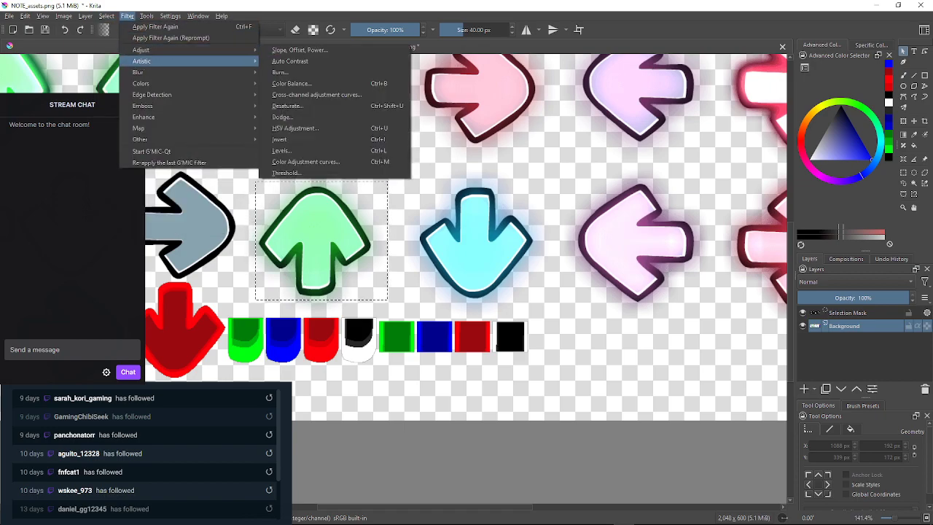
mouse_move(146, 73)
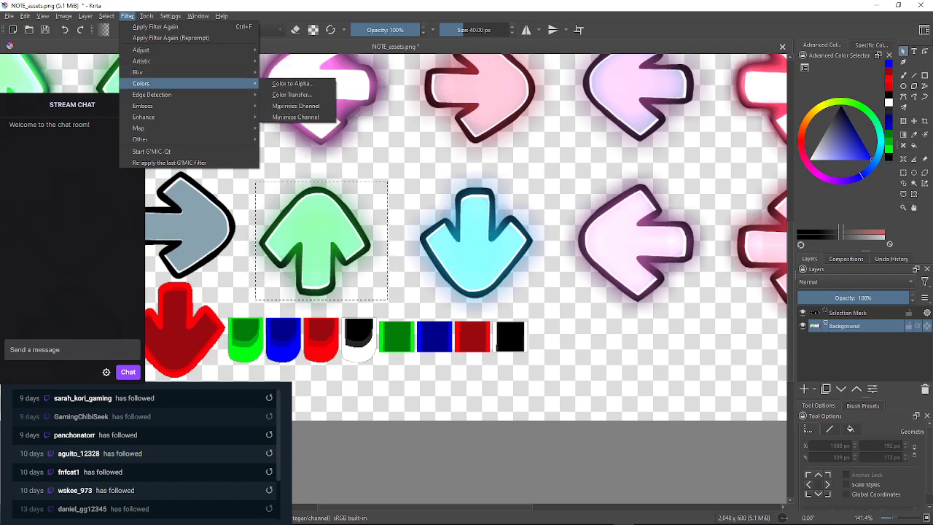
click(291, 164)
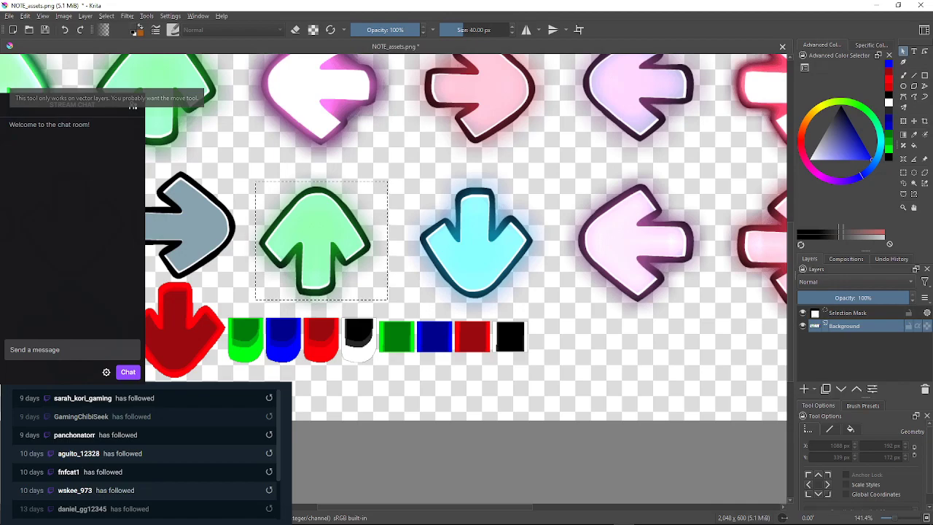
Delete the selection mask around the green up arrow, leaving only the Background layer.
click(825, 312)
right_click(825, 312)
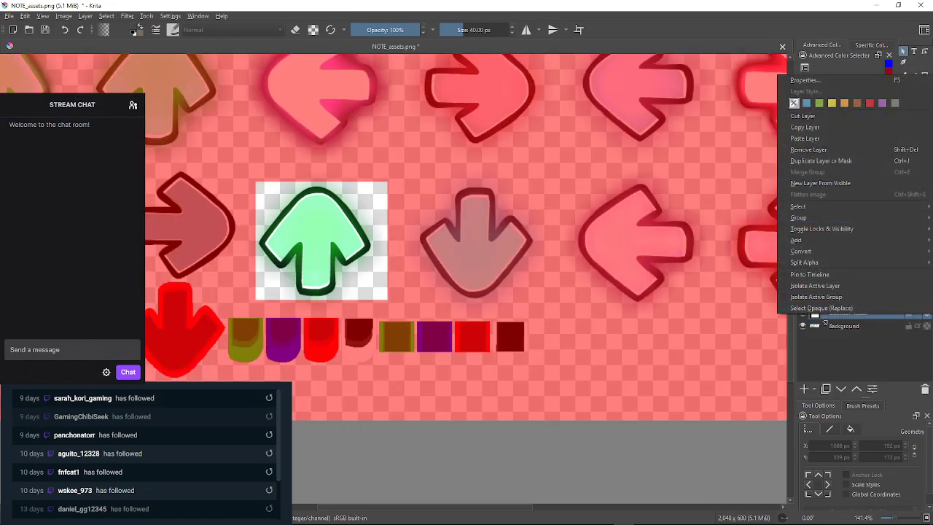
click(755, 281)
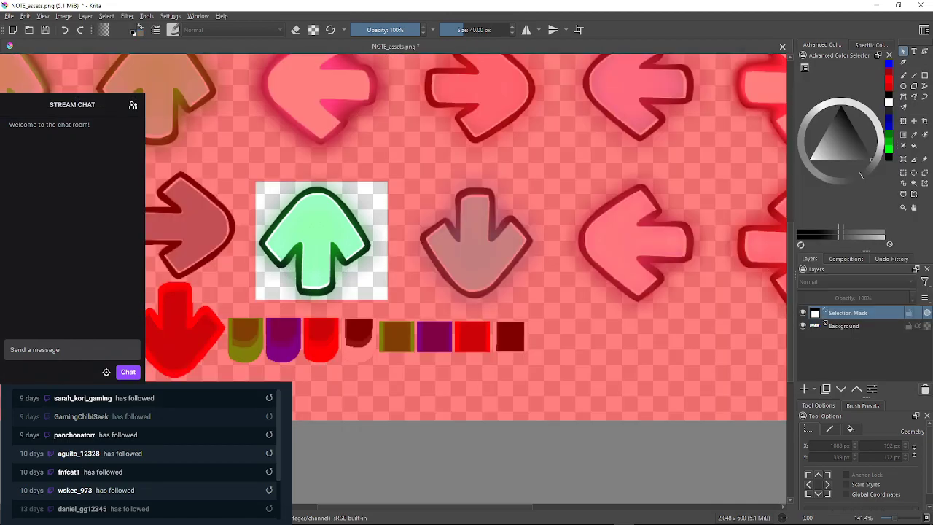
click(925, 390)
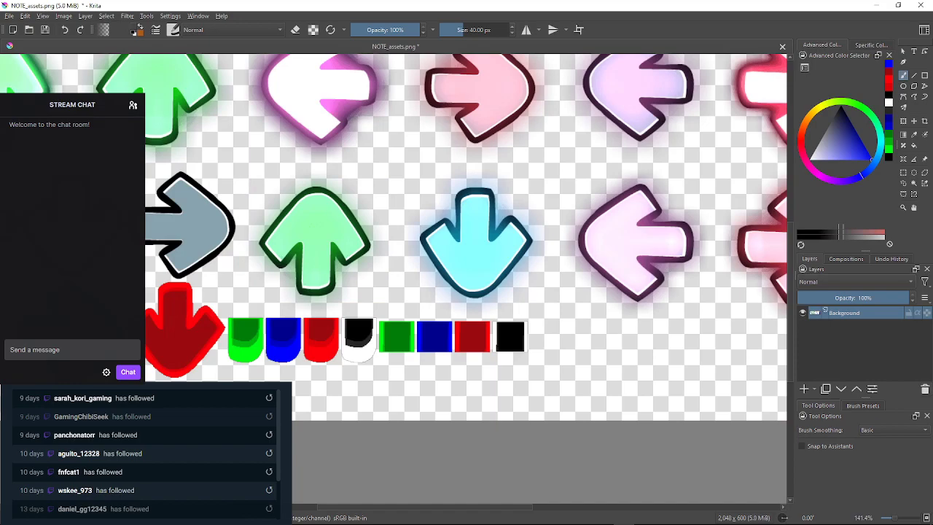
Look over the recoloured arrows across the whole sprite sheet, including the column at the right edge.
scroll(696, 193, down, 5)
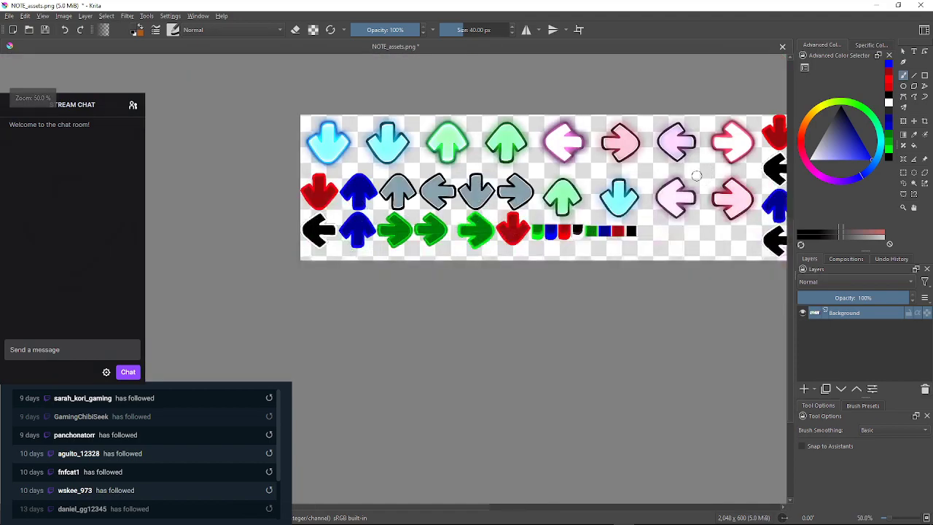
drag(688, 205, 678, 217)
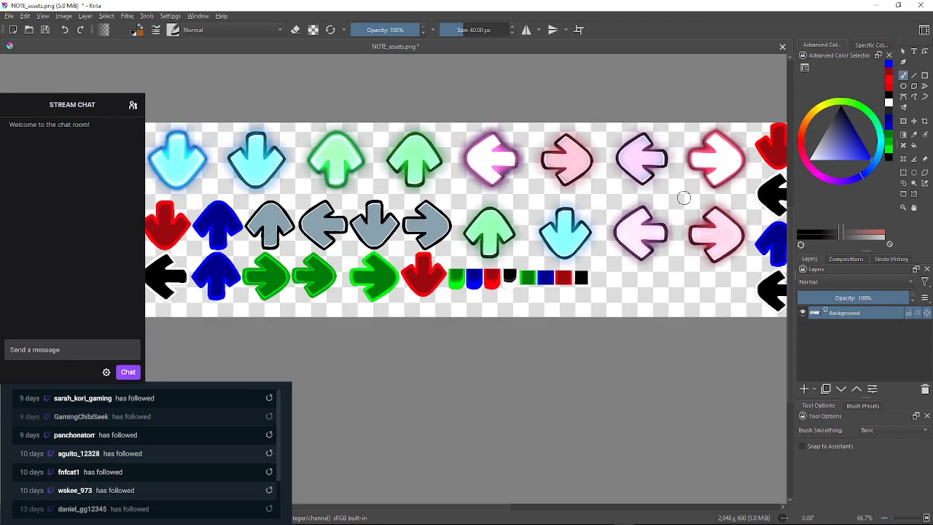
drag(683, 196, 673, 216)
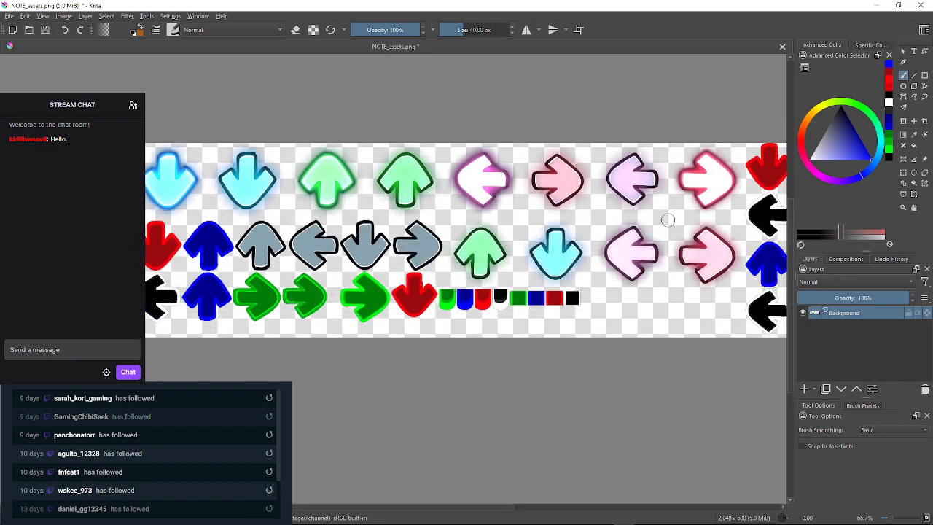
drag(620, 298, 647, 264)
drag(582, 257, 567, 264)
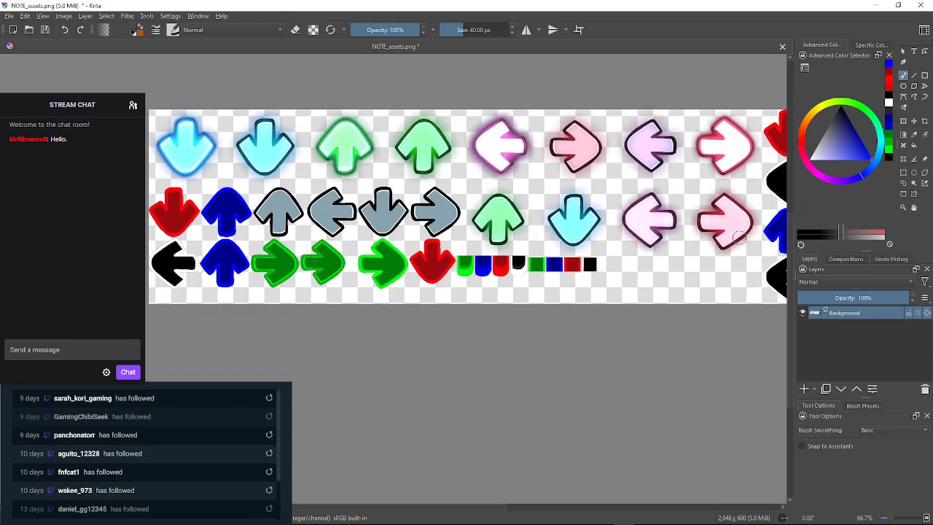
drag(739, 238, 732, 245)
scroll(637, 253, down, 2)
scroll(637, 253, up, 2)
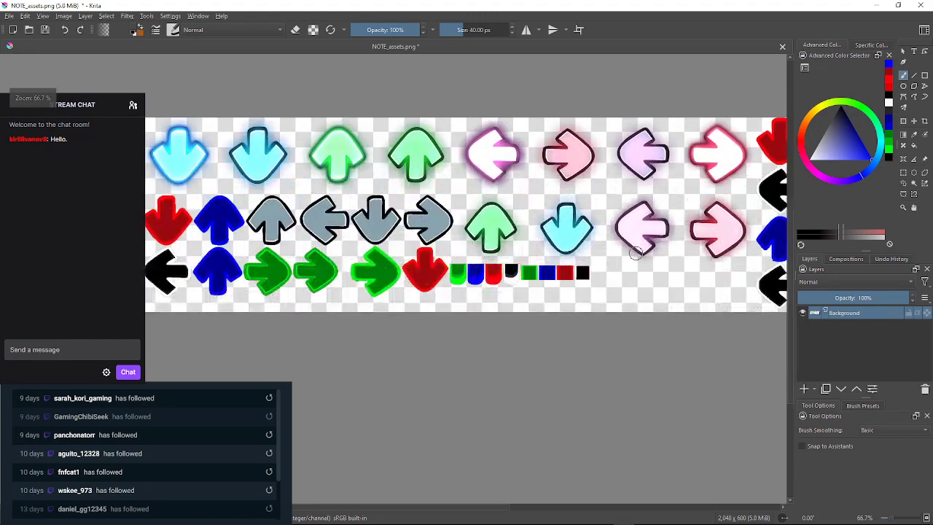
scroll(619, 245, down, 2)
scroll(619, 245, up, 1)
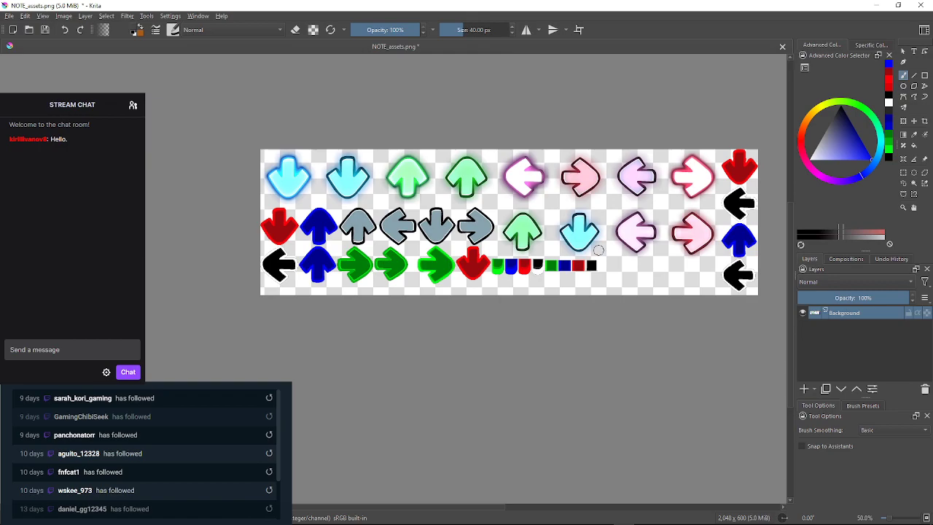
Save NOTE_assets.png with the existing PNG options: compression 3, forced sRGB conversion and stored alpha channel.
click(10, 15)
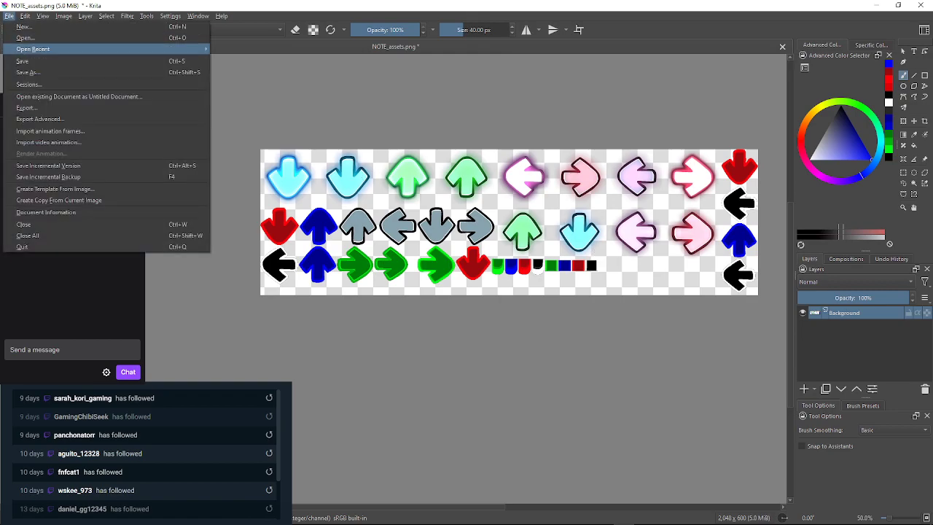
click(29, 61)
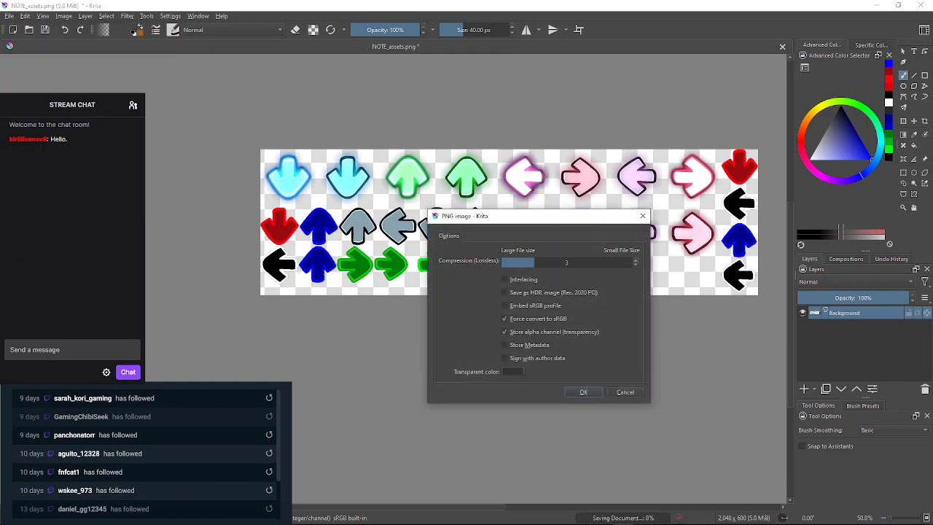
key(Return)
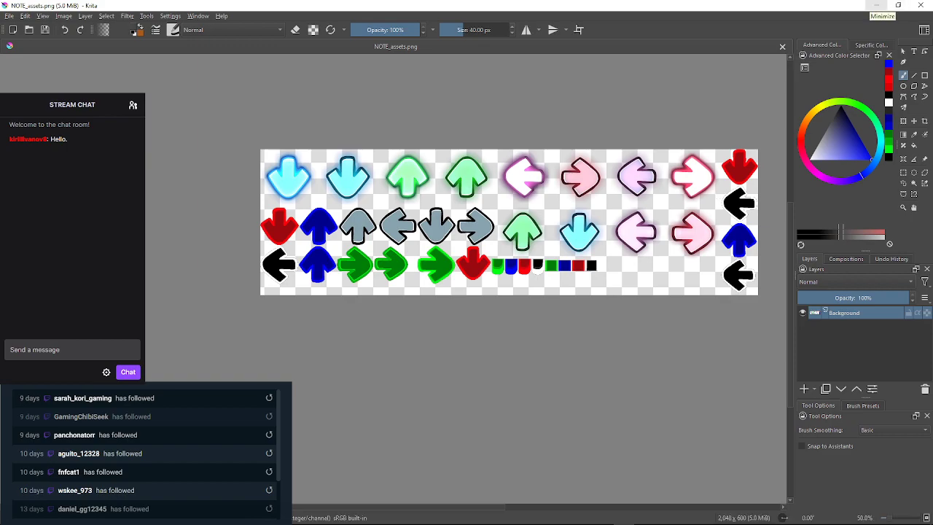
Switch to WinRAR and add the desktop's NOTE_assets.png to PsychEngine\assets\shared\images in psychengine-windows64_a5cff (1).zip.
click(877, 6)
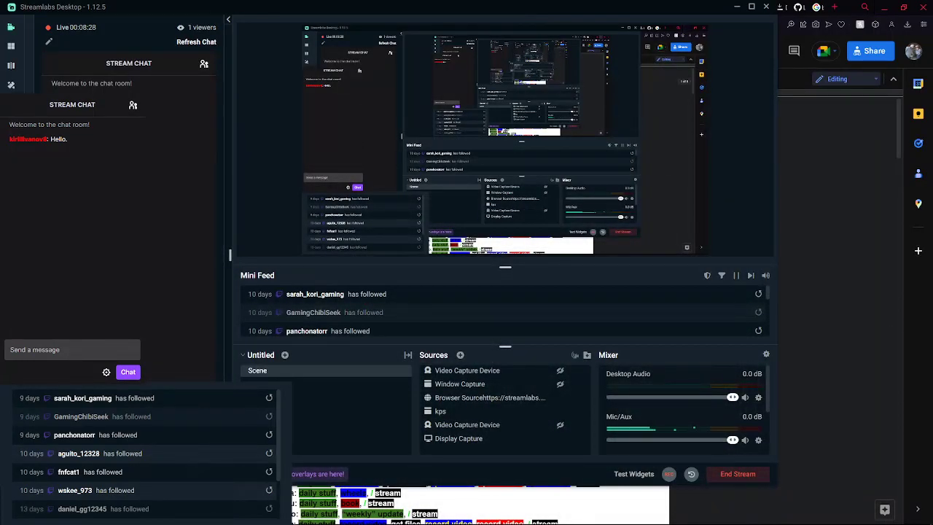
click(931, 515)
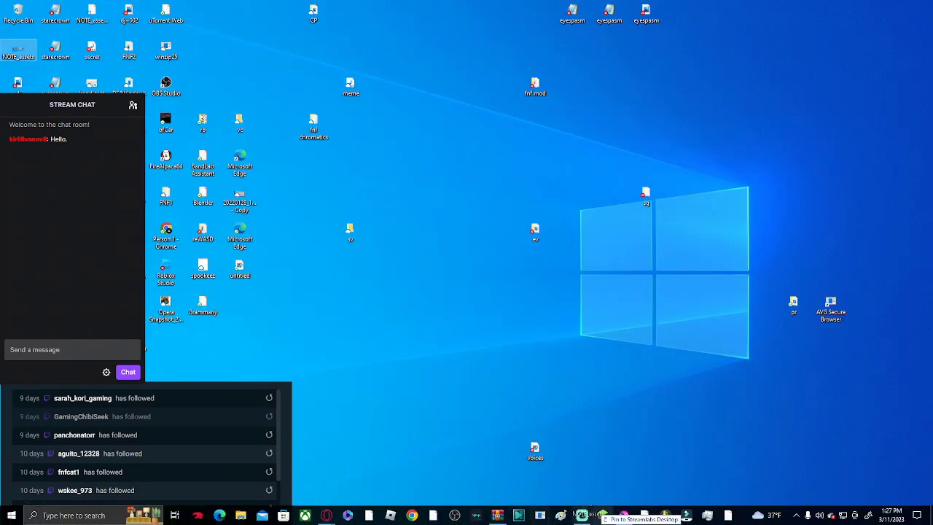
click(497, 515)
drag(530, 516, 591, 379)
click(600, 414)
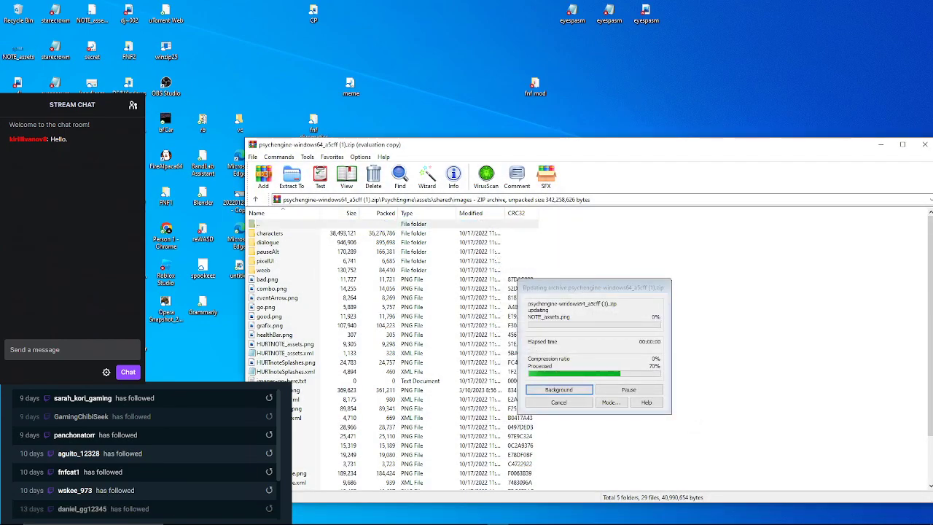
Preview noteSplashes.png from the archive's shared images folder in the image viewer, then close the preview.
scroll(510, 350, down, 2)
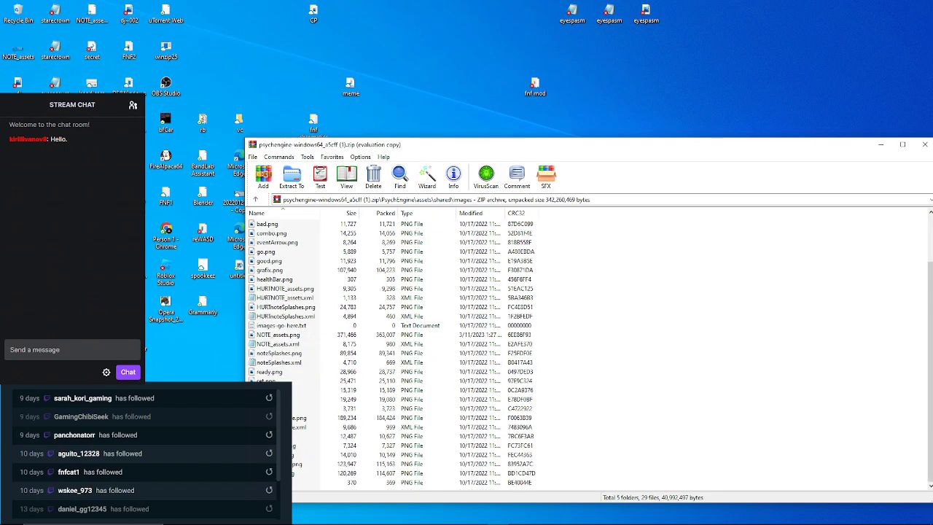
click(279, 344)
double_click(279, 354)
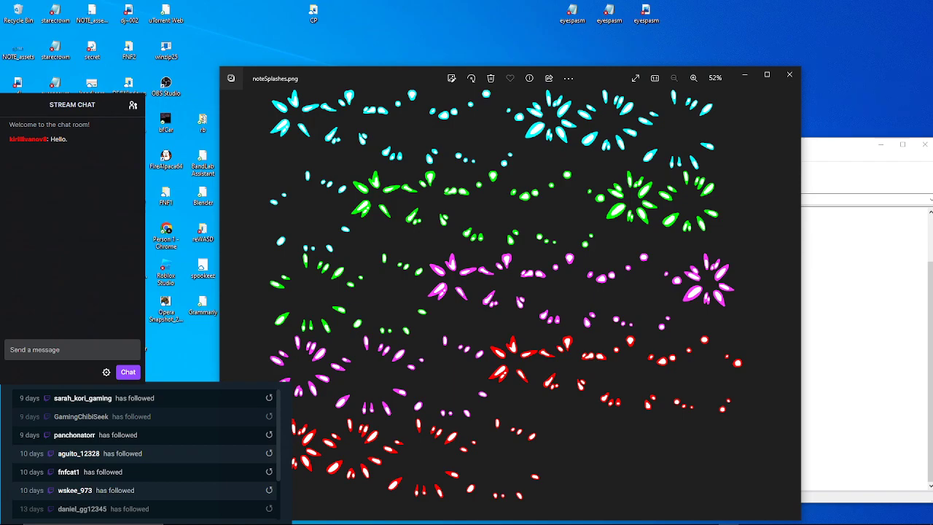
click(790, 75)
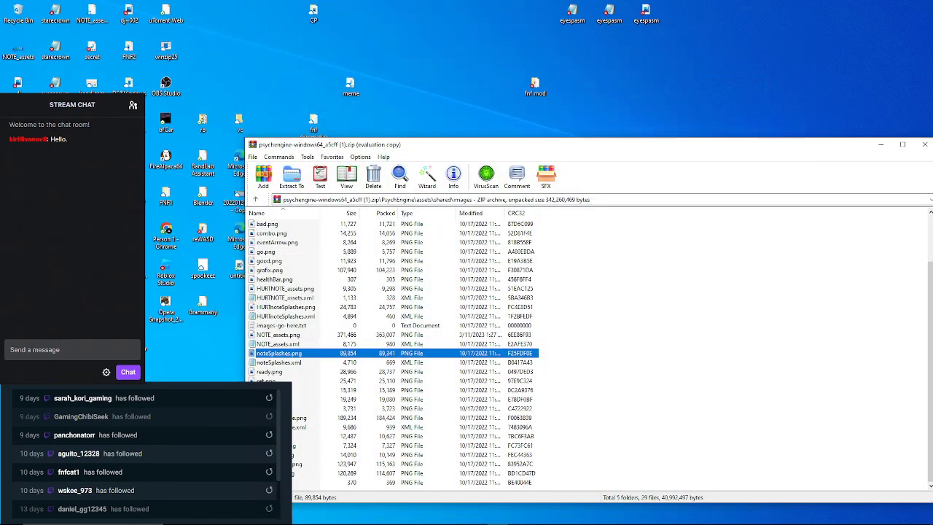
Bring noteSplashes.png from the archive into Krita and open it as a new document.
mouse_move(645, 522)
drag(623, 515, 577, 328)
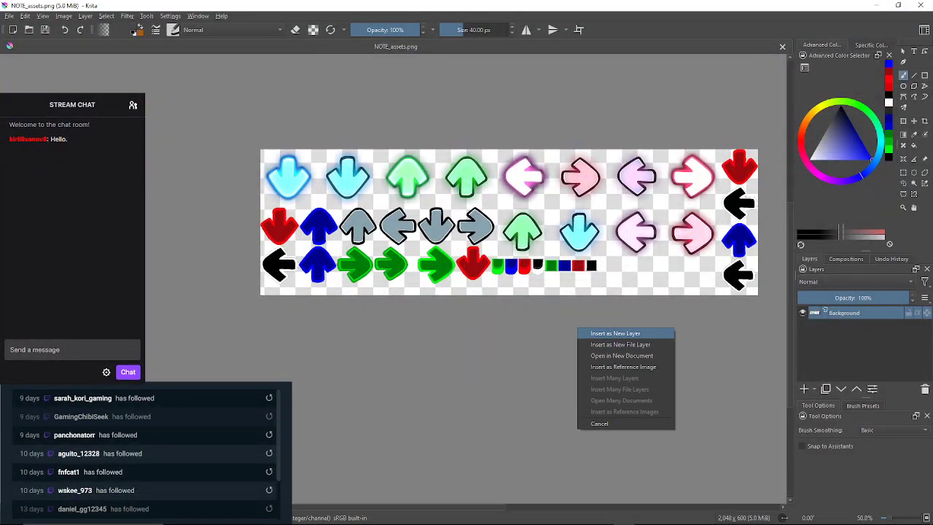
click(616, 355)
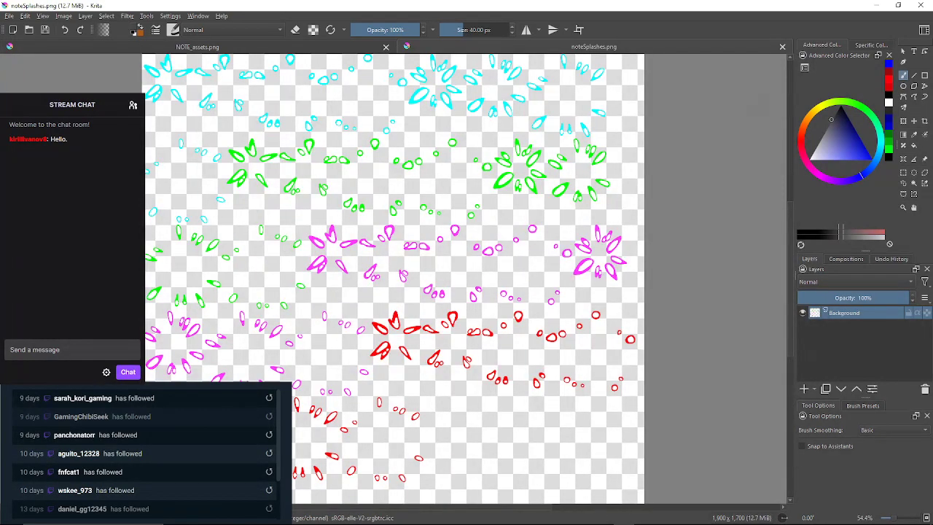
Choose the Fill tool and pick dark red from the recent colours for the cyan splash petals.
scroll(501, 259, down, 2)
drag(219, 91, 274, 154)
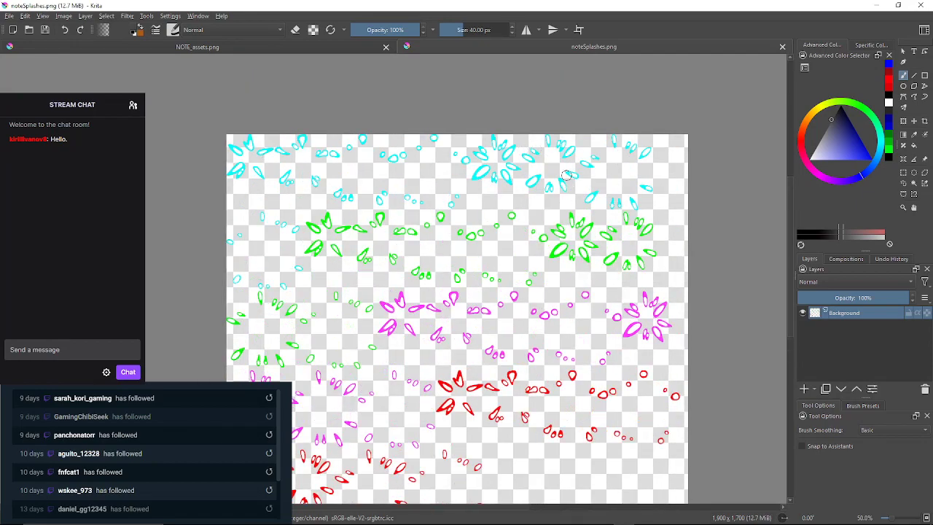
click(914, 145)
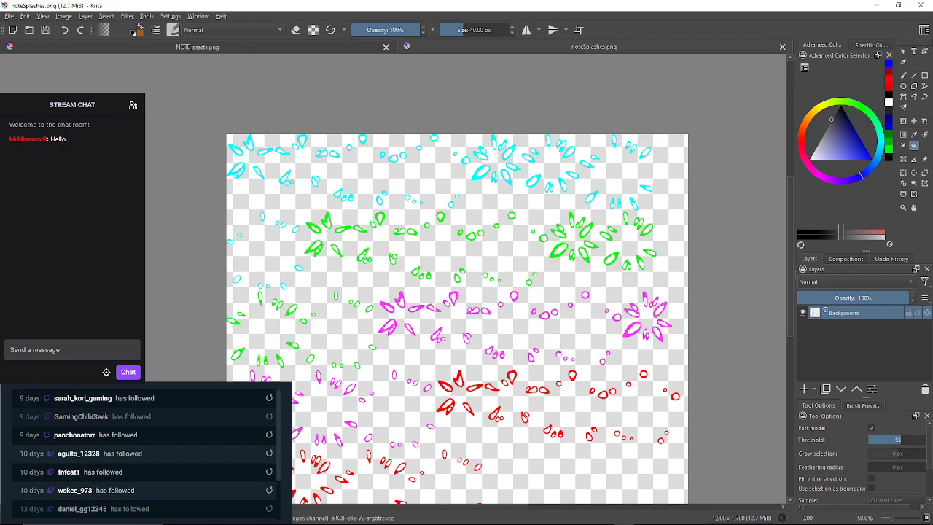
scroll(237, 149, up, 6)
scroll(236, 149, down, 4)
scroll(255, 149, up, 1)
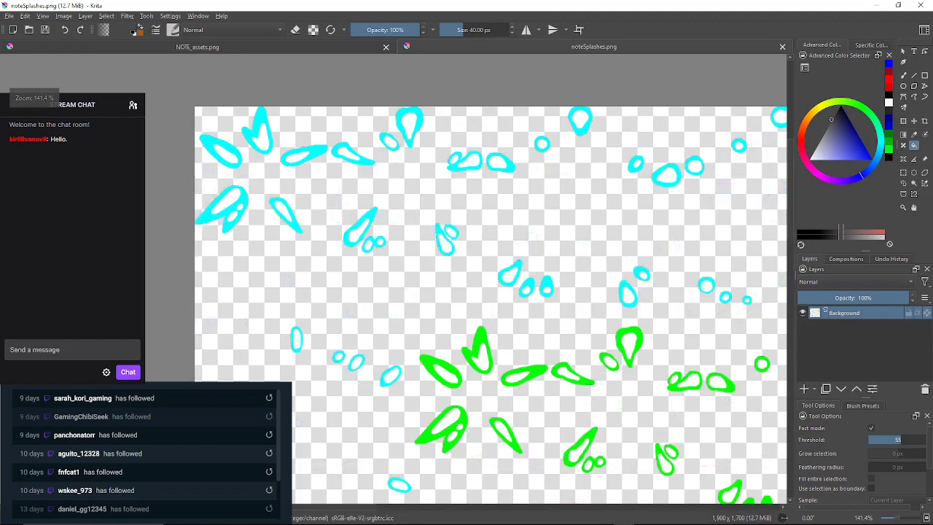
scroll(182, 135, up, 1)
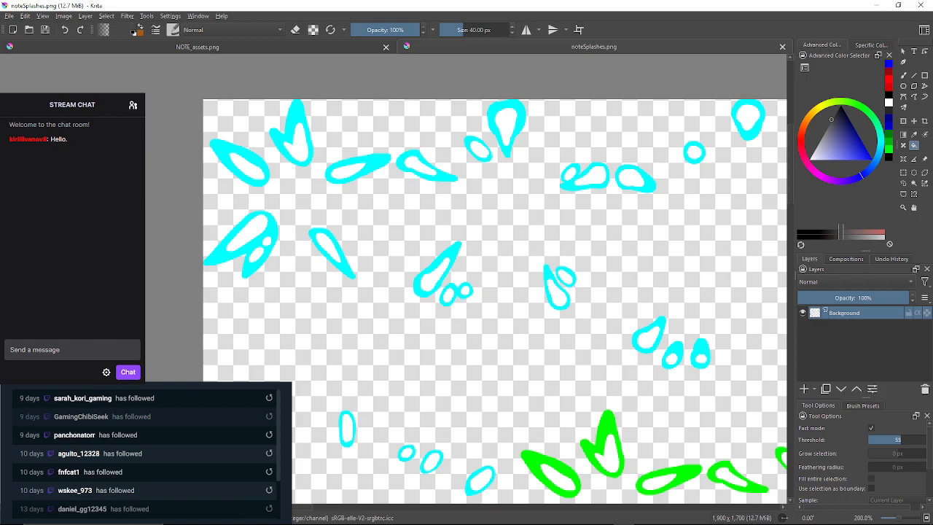
click(888, 72)
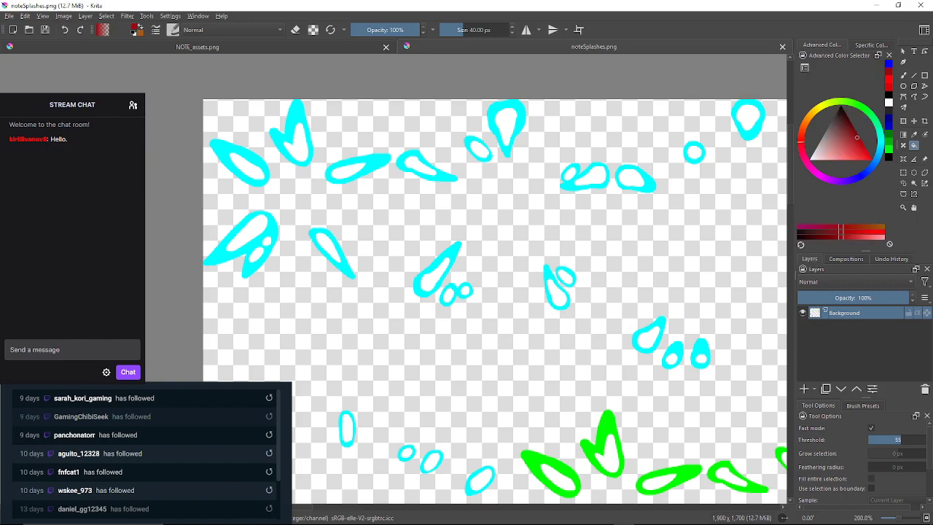
Try filling the outline of the first cyan petal with dark red at threshold 55, and undo it.
scroll(191, 135, up, 2)
click(269, 155)
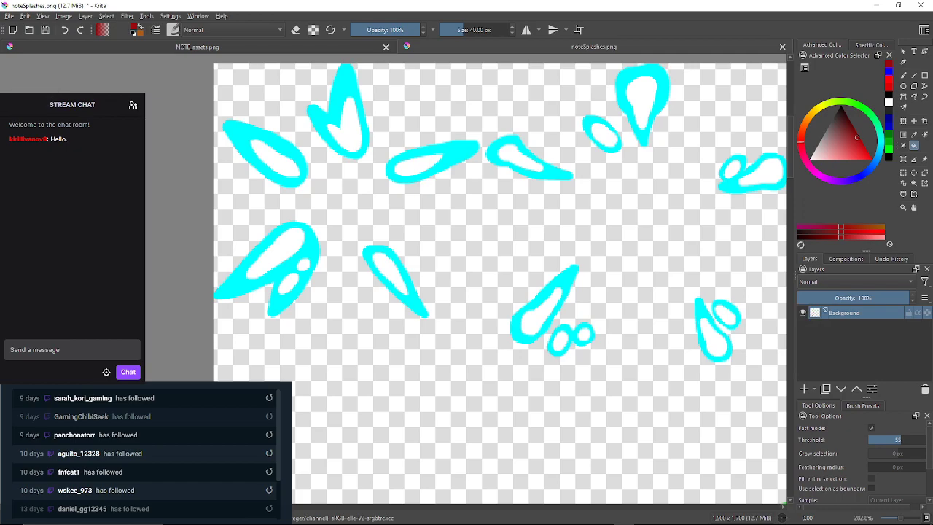
key(ctrl+z)
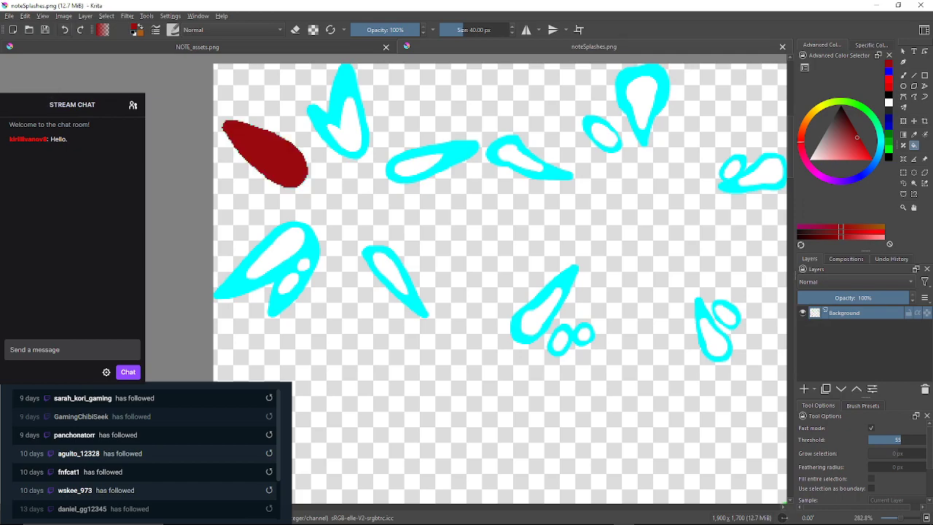
Try filling the first petal's cyan outline at threshold 1, inspect its edges, and undo the fill.
drag(898, 439, 868, 440)
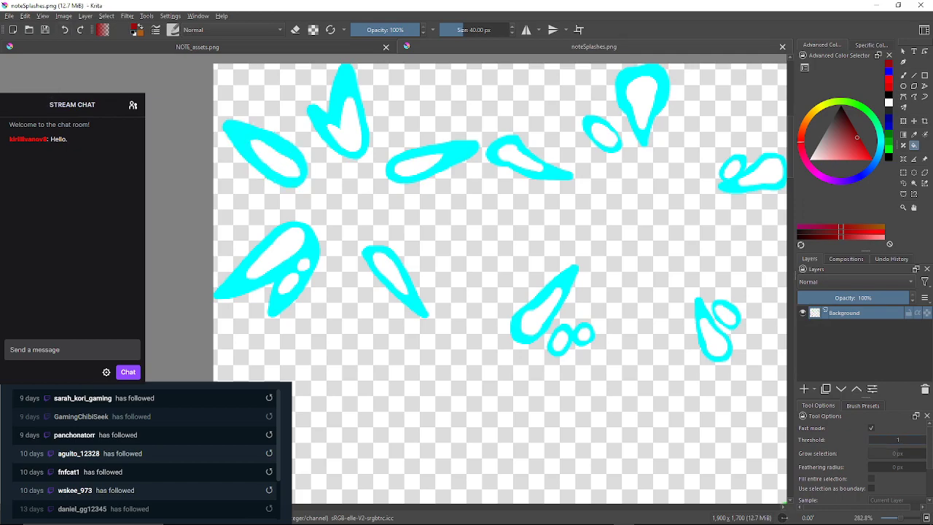
click(283, 146)
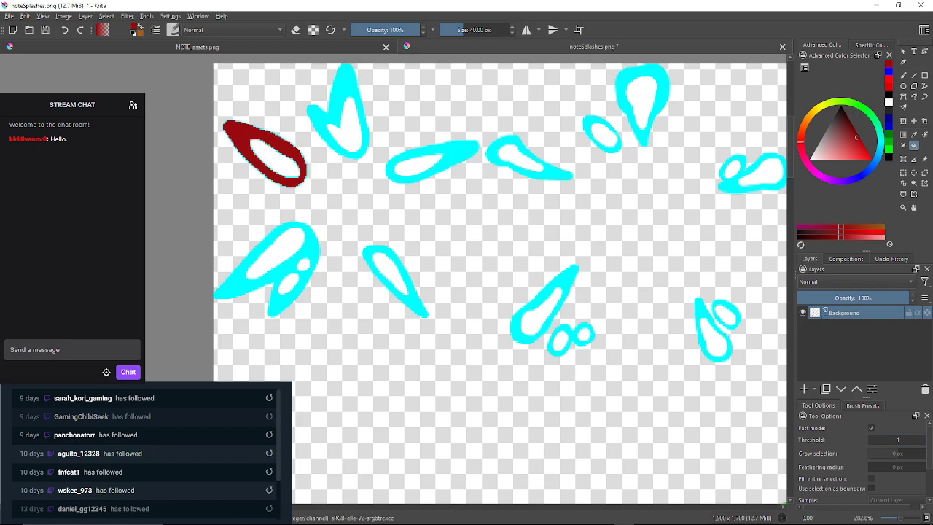
scroll(293, 129, up, 4)
scroll(293, 129, down, 1)
drag(293, 129, 432, 111)
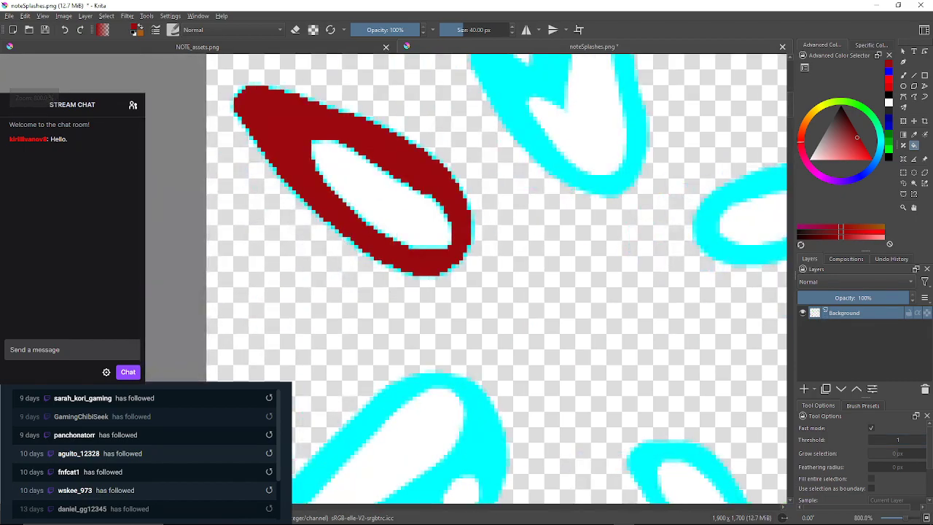
key(ctrl+z)
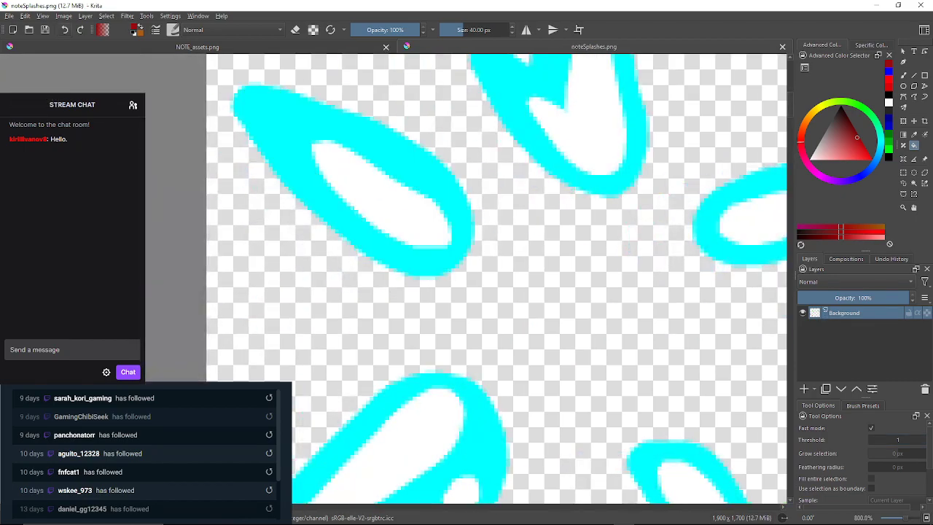
Try filling the first petal's cyan outline in dark red at threshold 8, and undo it.
drag(859, 506, 873, 506)
double_click(921, 438)
click(920, 438)
click(393, 156)
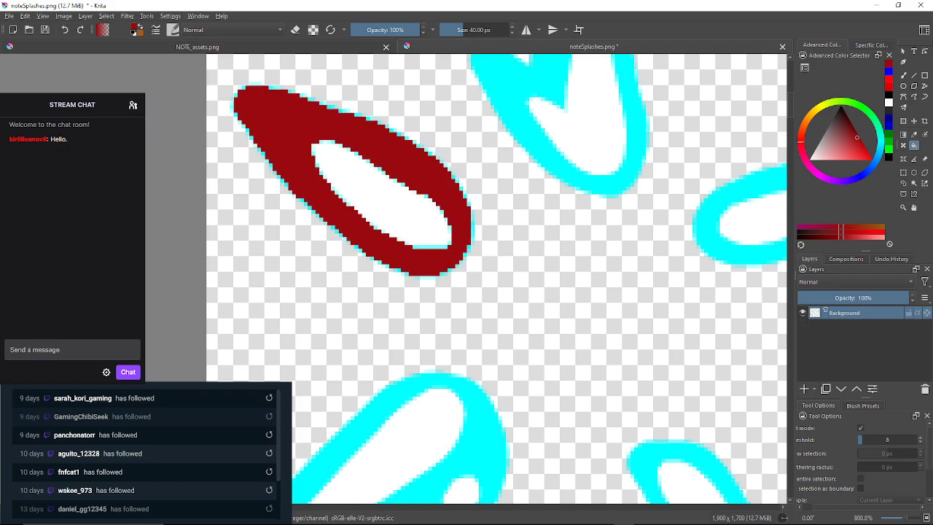
key(ctrl+z)
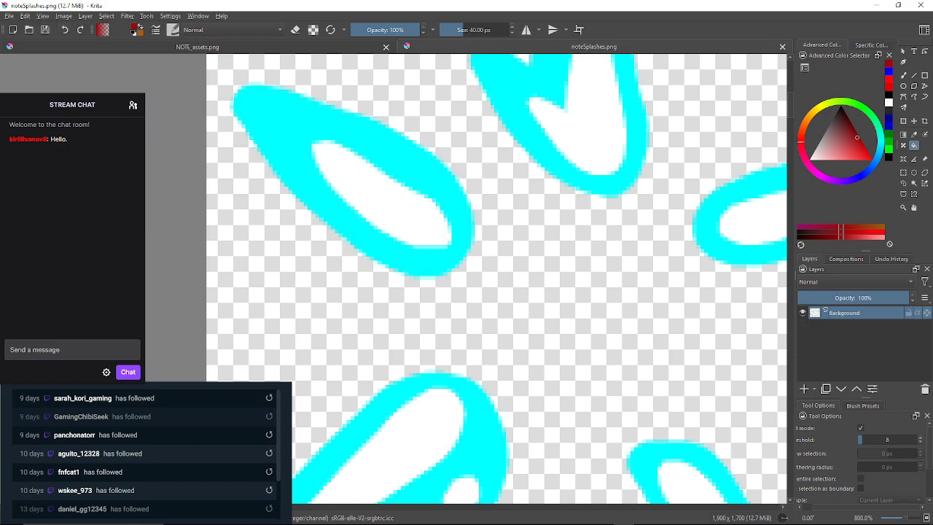
Test dark red fills of the first petal's outline at thresholds 42 and 54, undoing each one.
click(882, 439)
click(399, 156)
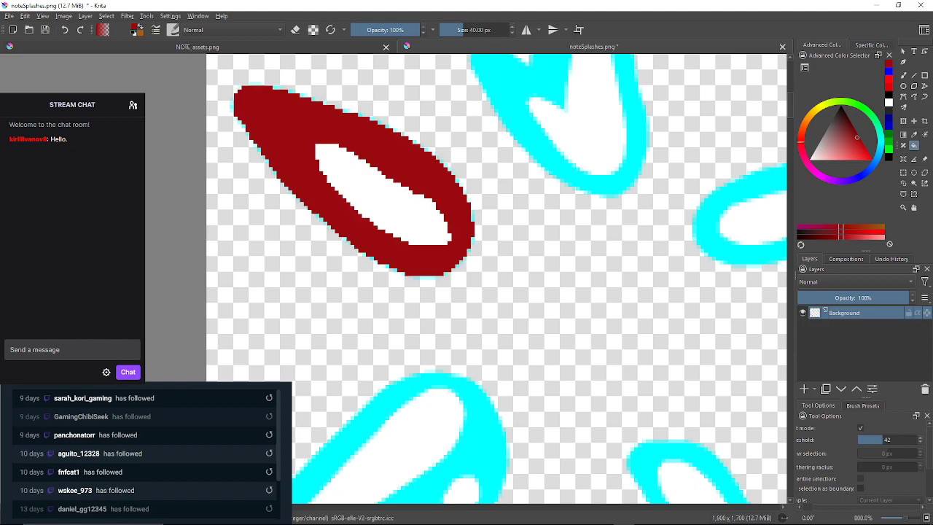
key(ctrl+z)
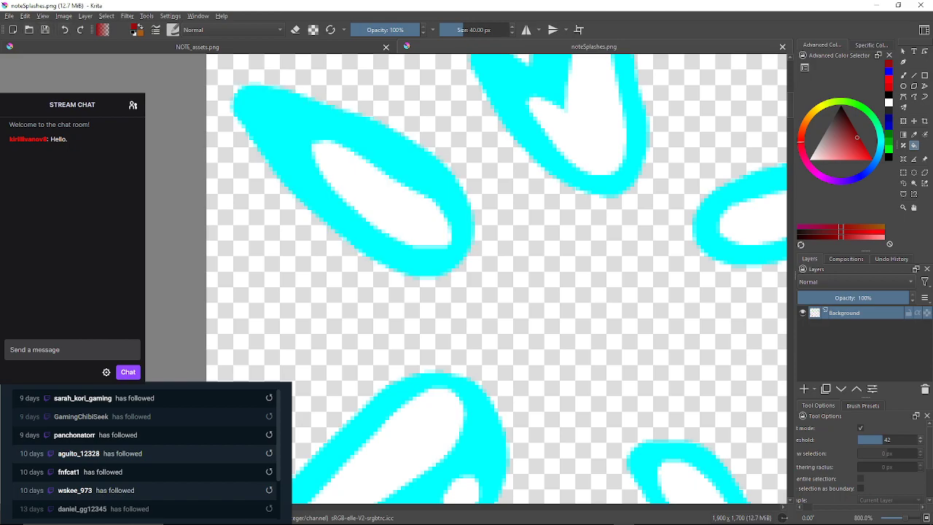
click(889, 439)
click(400, 156)
click(64, 30)
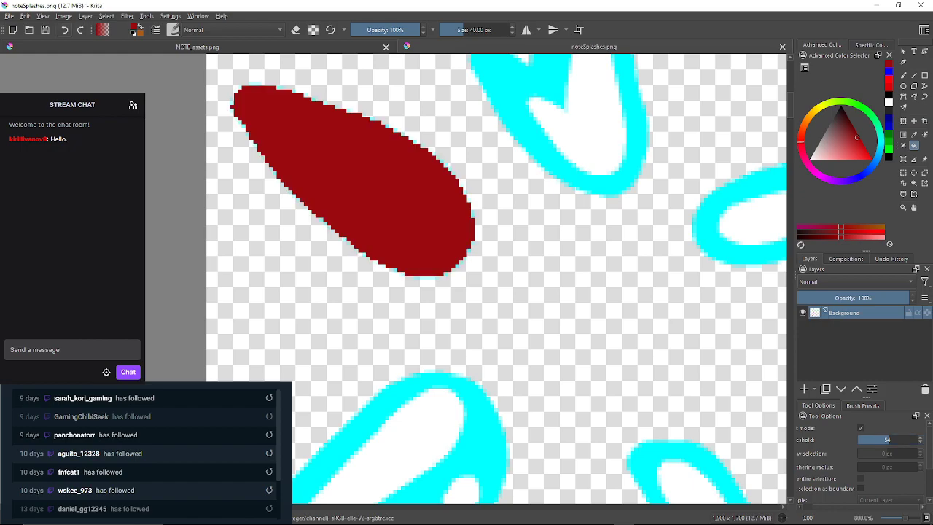
Test dark red fills of the first petal's outline at thresholds 53 and 49, undoing each one.
click(920, 441)
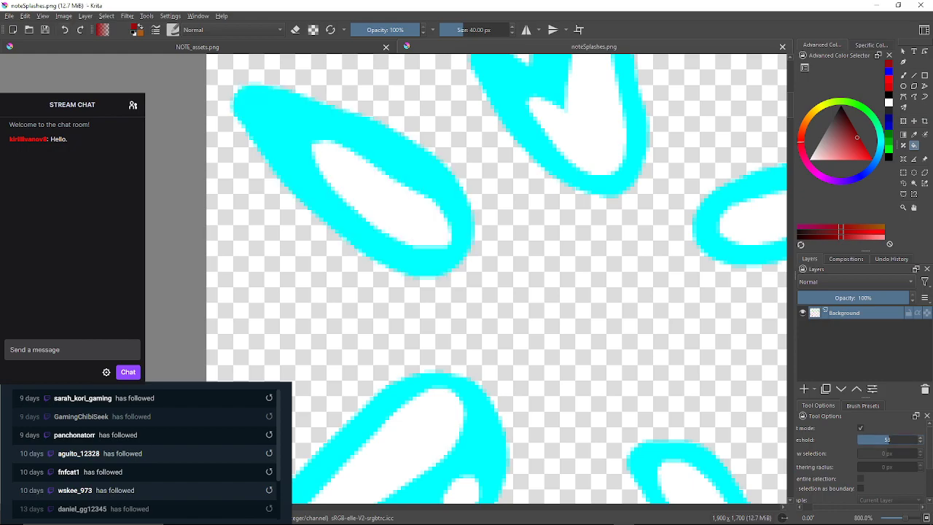
click(393, 162)
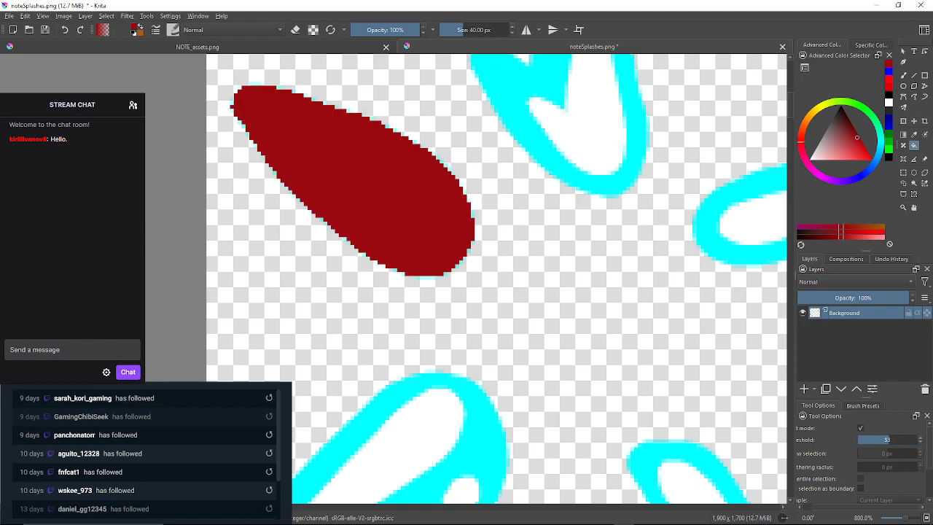
click(64, 30)
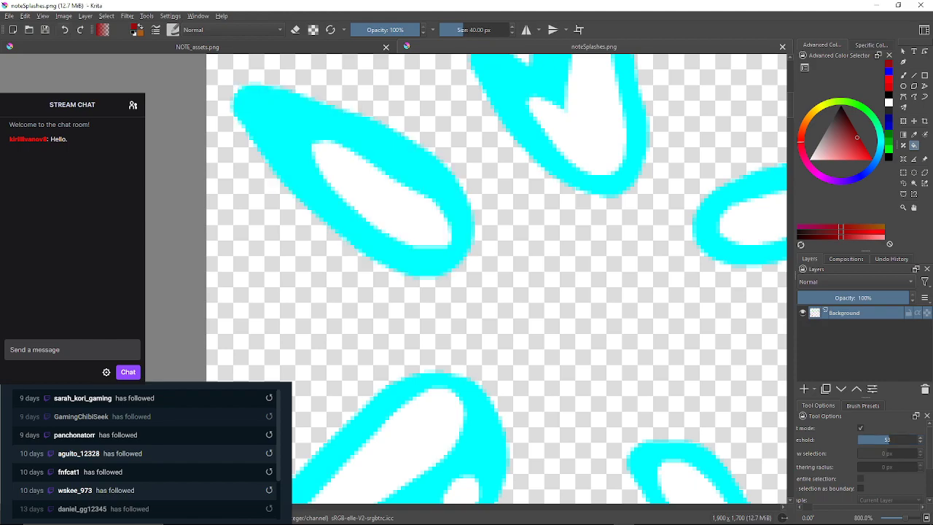
click(921, 442)
click(920, 441)
click(921, 442)
click(920, 442)
click(394, 161)
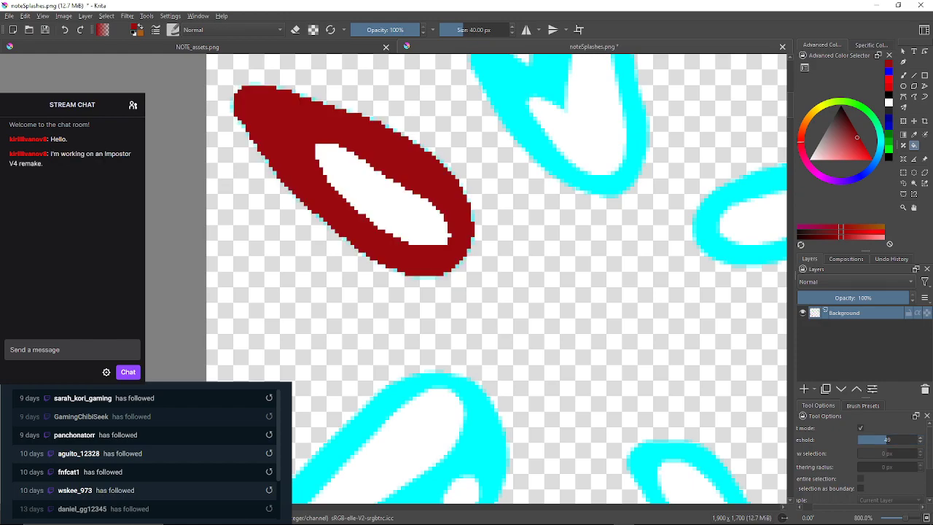
key(ctrl+z)
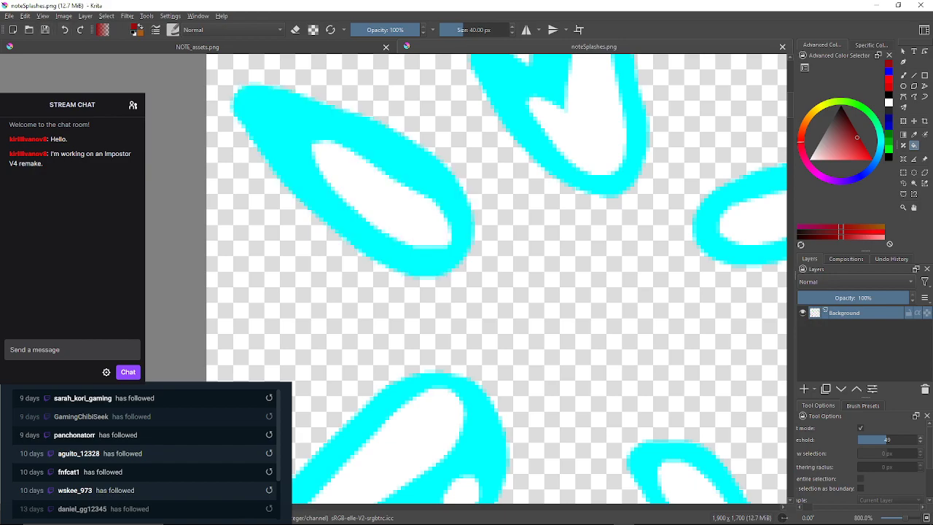
Test dark red fills of the first petal's outline at thresholds 50 and 51, undoing each one.
click(920, 437)
click(365, 142)
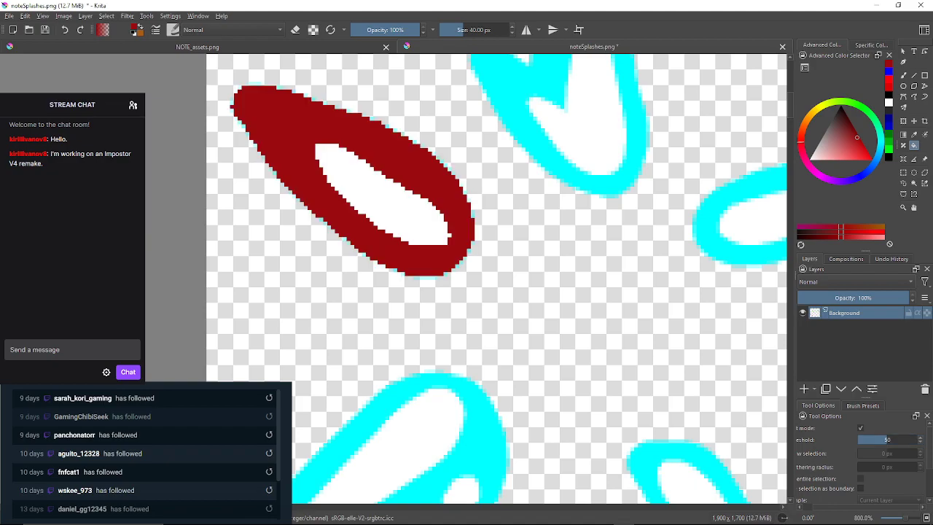
key(ctrl+z)
click(919, 438)
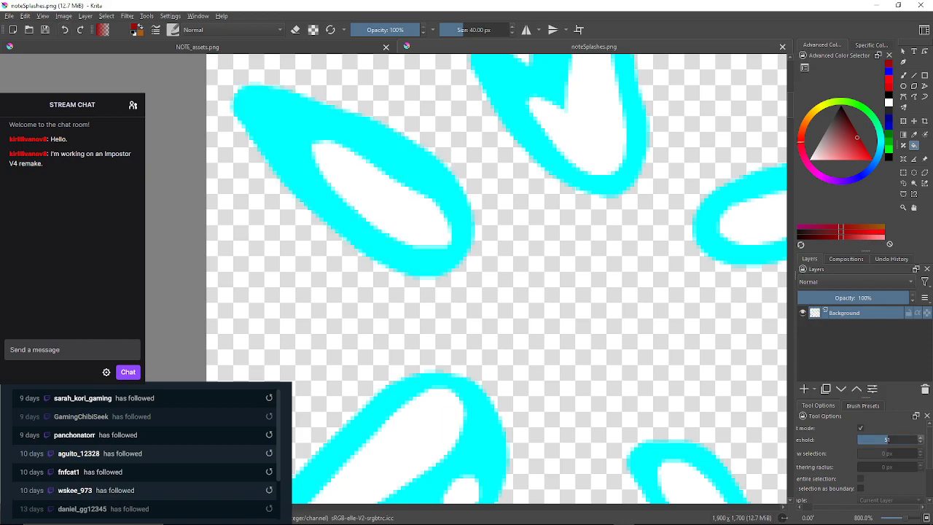
click(364, 143)
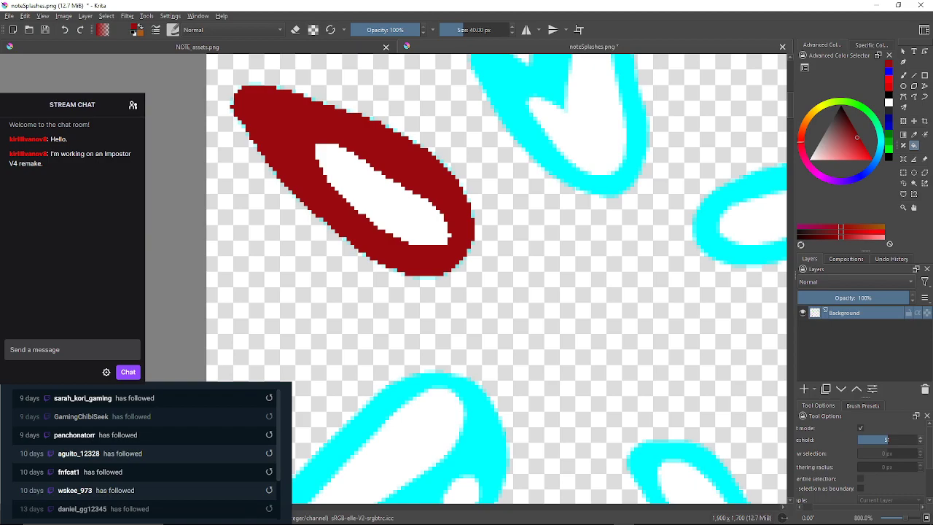
click(64, 30)
Compare dark red fills of the first petal's outline at thresholds 52 and 53, undoing each one.
click(920, 437)
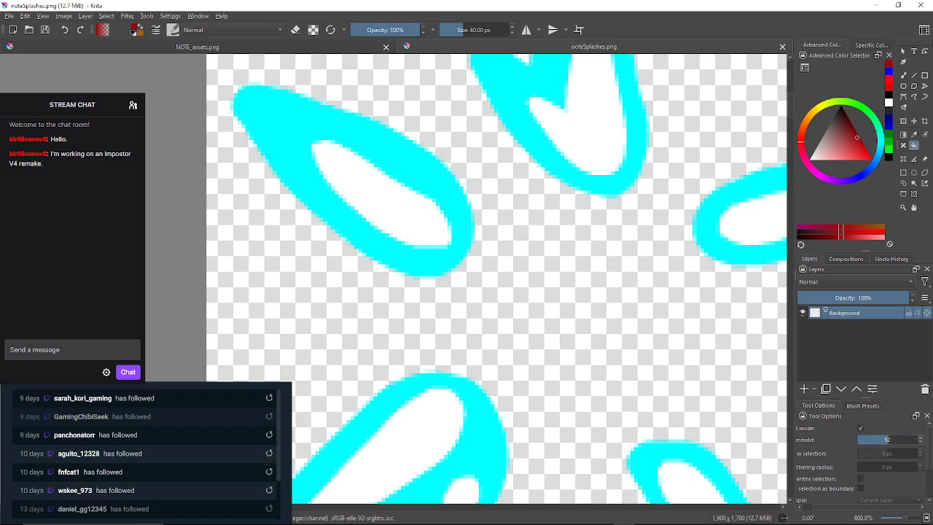
click(375, 145)
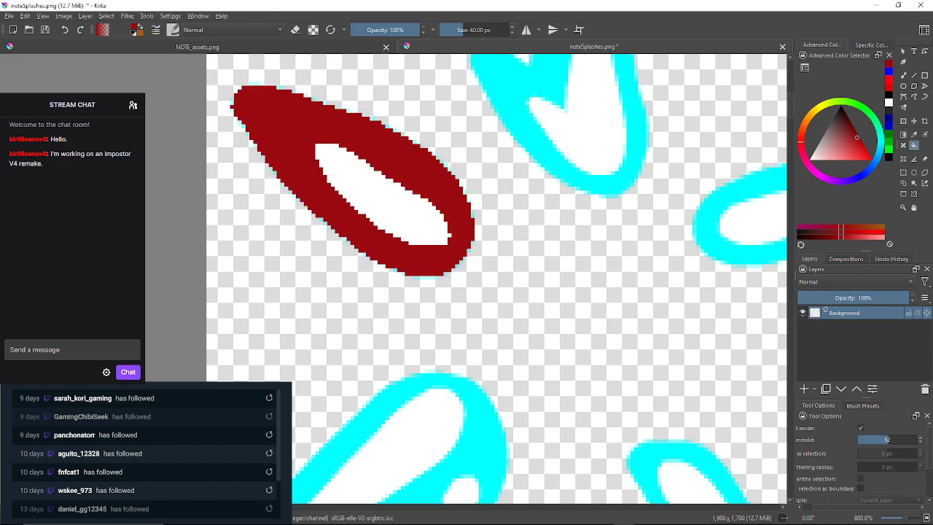
key(ctrl+z)
click(919, 438)
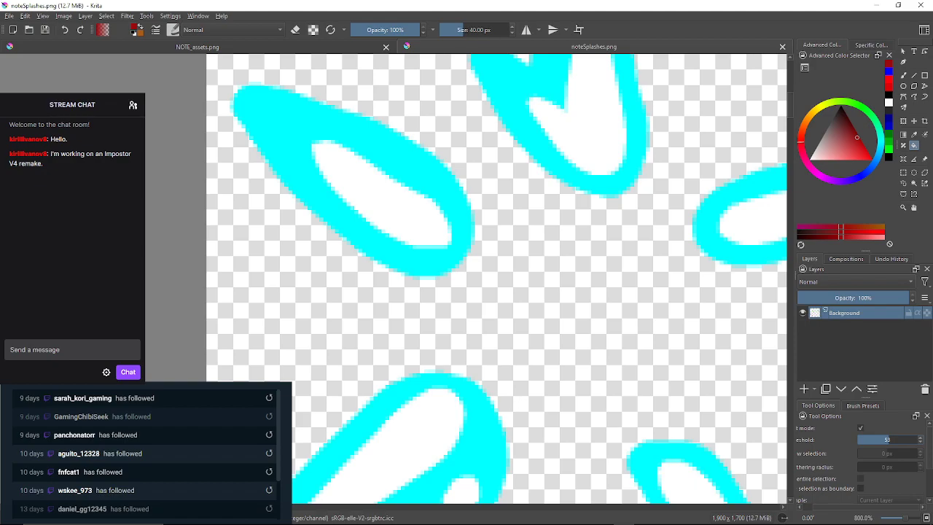
click(382, 150)
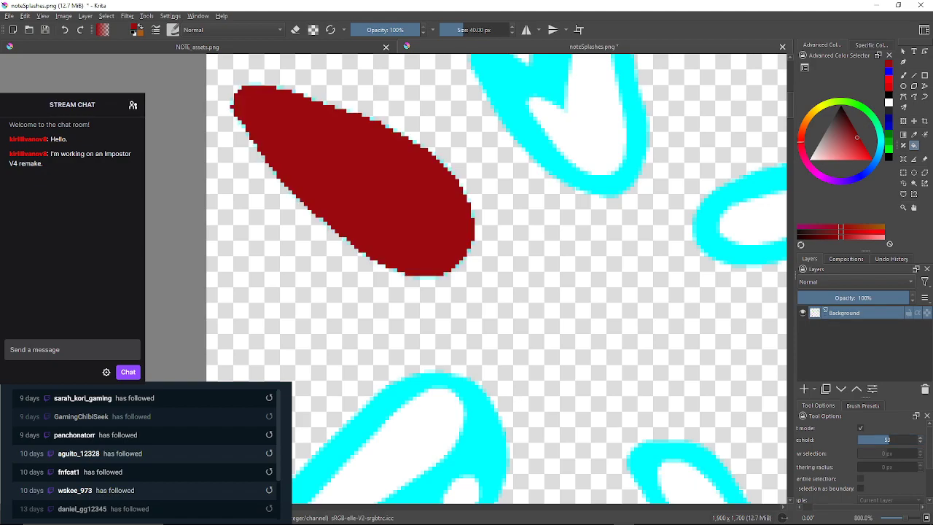
key(ctrl+z)
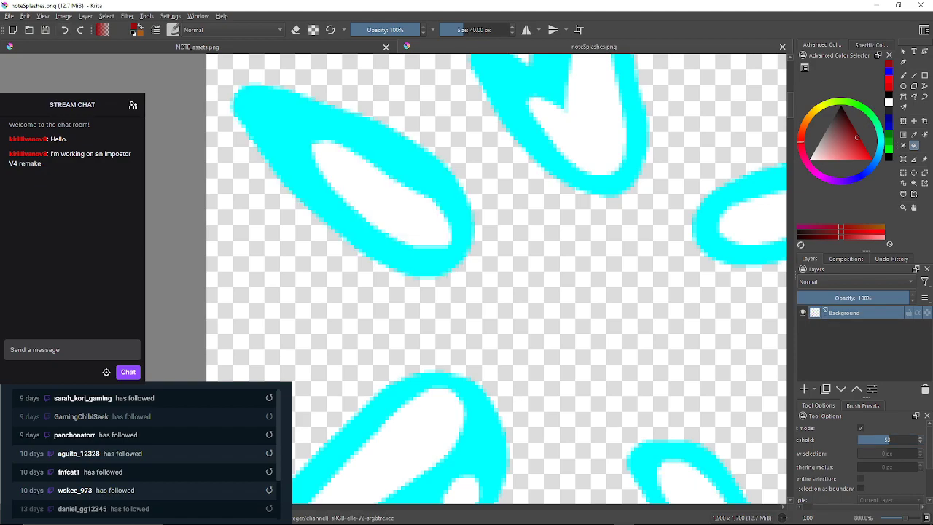
Set the fill threshold to 52 and fill the first cyan petal's outline with dark red.
click(920, 442)
click(453, 225)
scroll(453, 224, up, 4)
scroll(453, 224, down, 2)
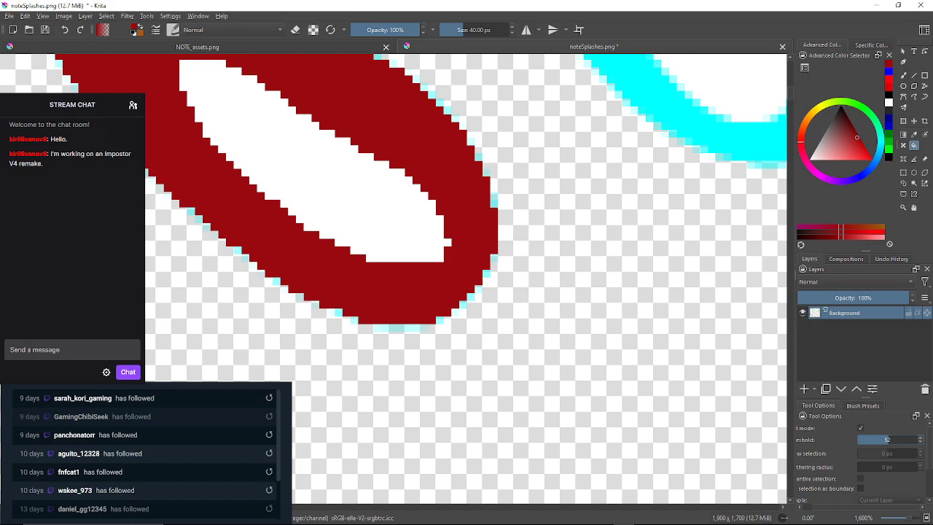
Set the fill threshold to 1 and fill the leftover cyan pixels on the petal's outer right edge with dark red.
drag(885, 440, 858, 439)
scroll(417, 239, up, 2)
scroll(747, 197, up, 2)
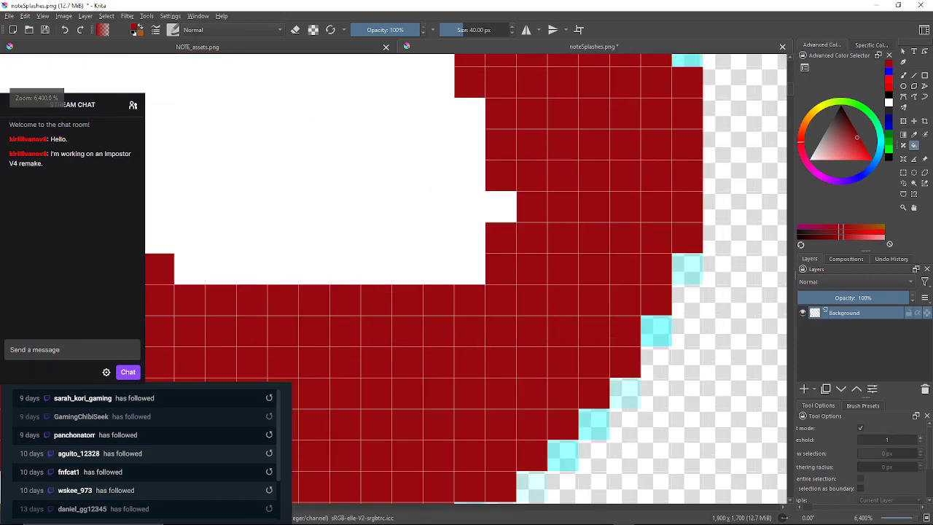
click(529, 294)
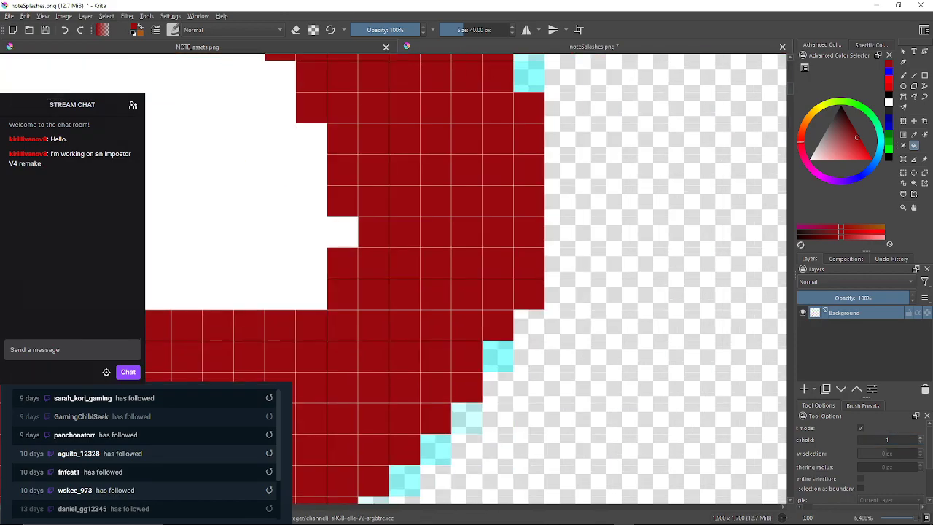
click(498, 357)
drag(498, 356, 512, 265)
click(480, 328)
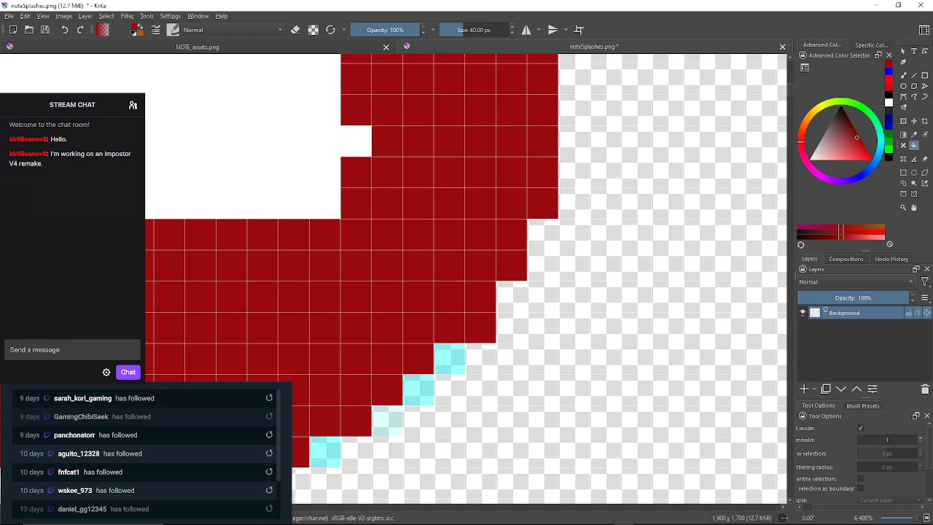
Fill the leftover cyan pixels along the petal's lower-right diagonal edge and its bottom row with dark red.
click(449, 358)
click(419, 390)
drag(418, 390, 476, 305)
click(443, 336)
click(382, 367)
drag(382, 367, 549, 283)
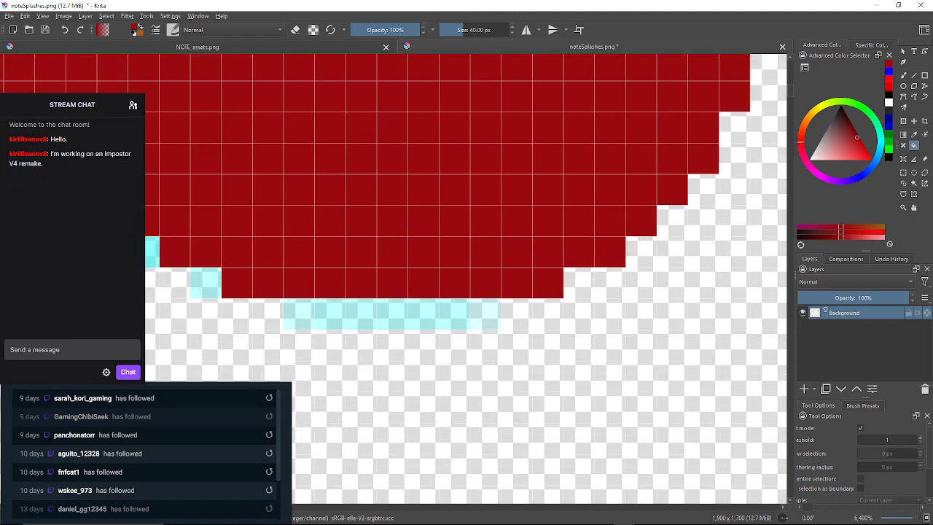
click(486, 314)
click(392, 314)
click(299, 314)
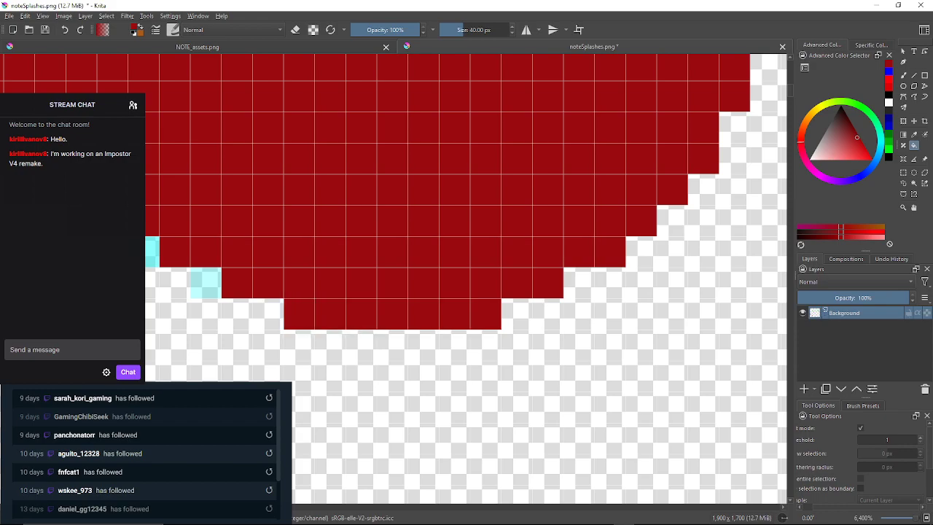
Fill the leftover cyan pixels along the petal's lower-left edge, just past its bottom row, with dark red.
drag(298, 315, 492, 301)
click(398, 269)
click(337, 239)
drag(337, 239, 467, 285)
click(373, 254)
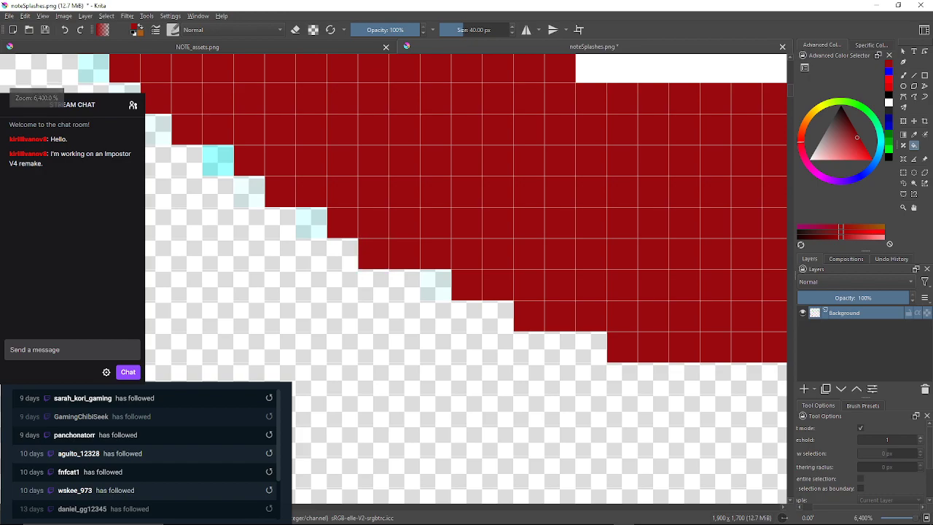
click(435, 284)
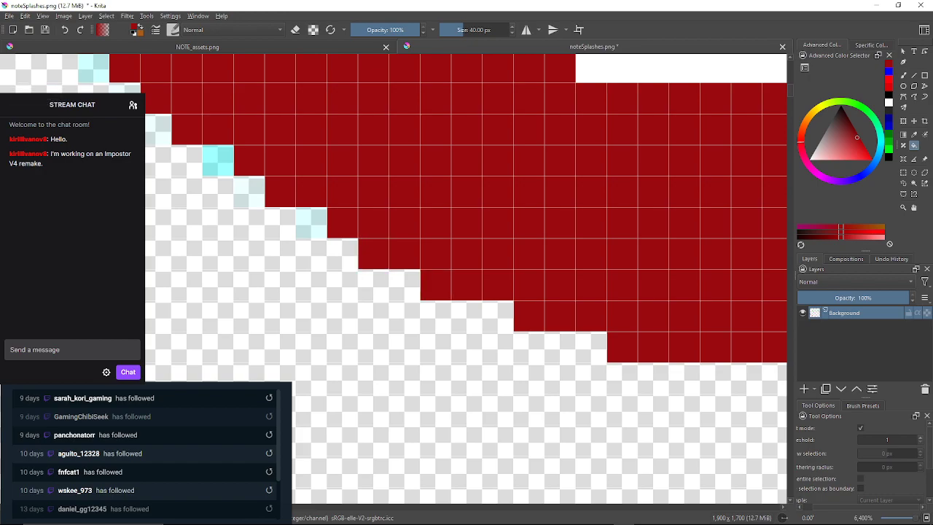
click(311, 223)
click(249, 191)
click(218, 160)
Fill the leftover cyan pixels on the lower half of the petal's left diagonal edge with dark red.
drag(218, 160, 338, 223)
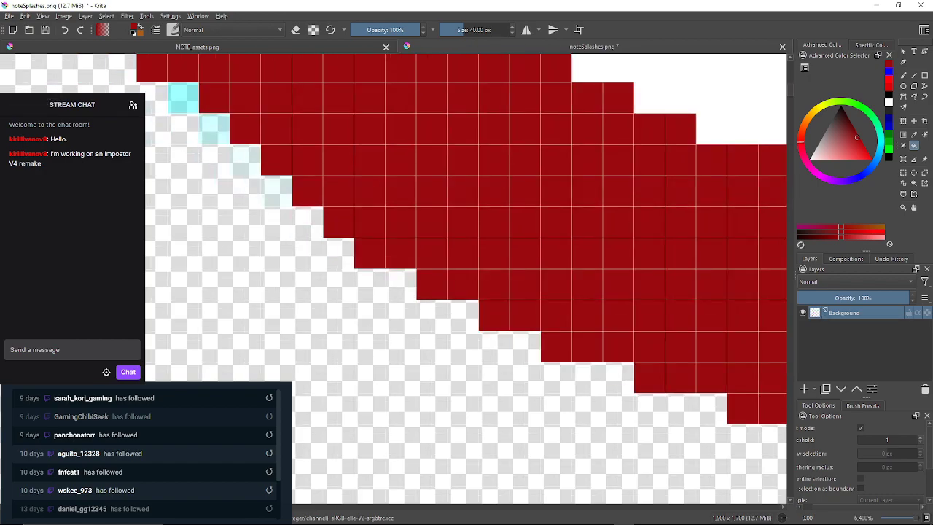
click(277, 191)
click(245, 160)
click(214, 128)
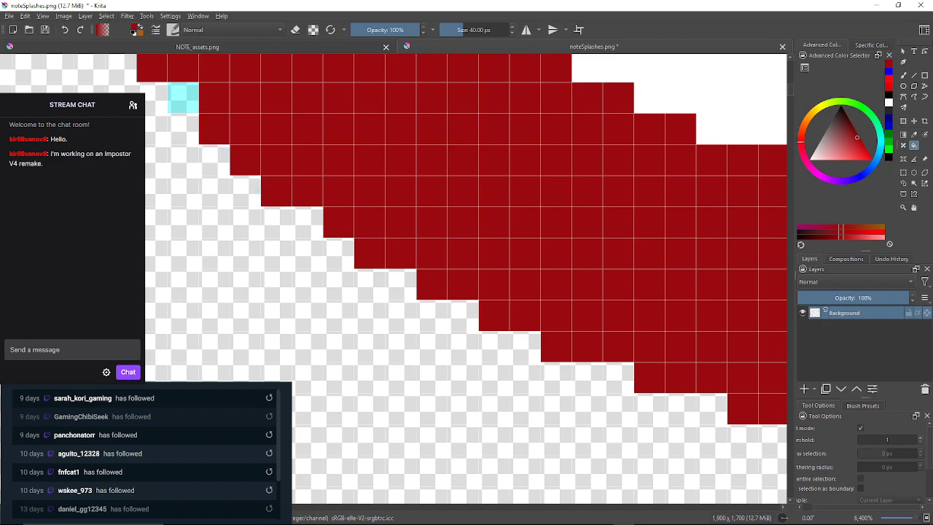
click(184, 97)
drag(184, 97, 360, 233)
click(267, 169)
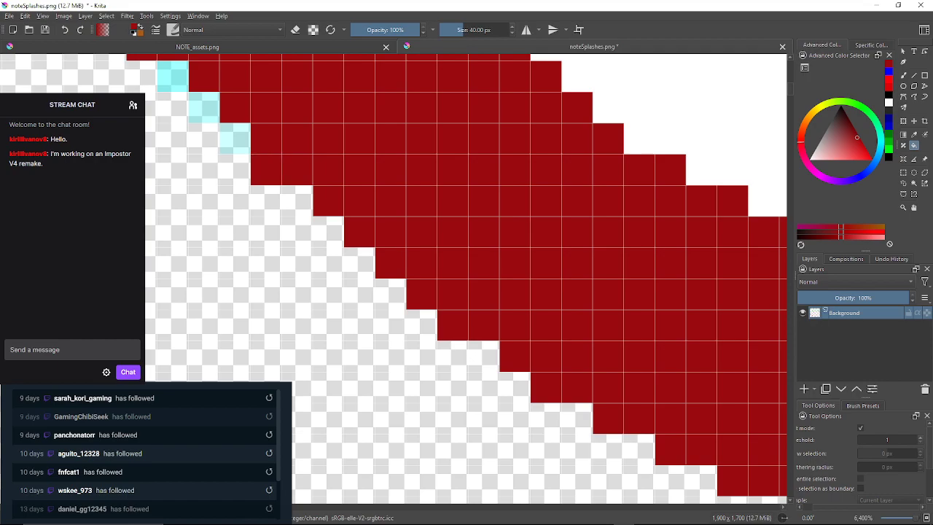
click(234, 138)
click(204, 107)
click(173, 76)
Fill the pale cyan pixels along the middle of the petal's left diagonal edge with dark red.
drag(172, 76, 455, 336)
click(300, 212)
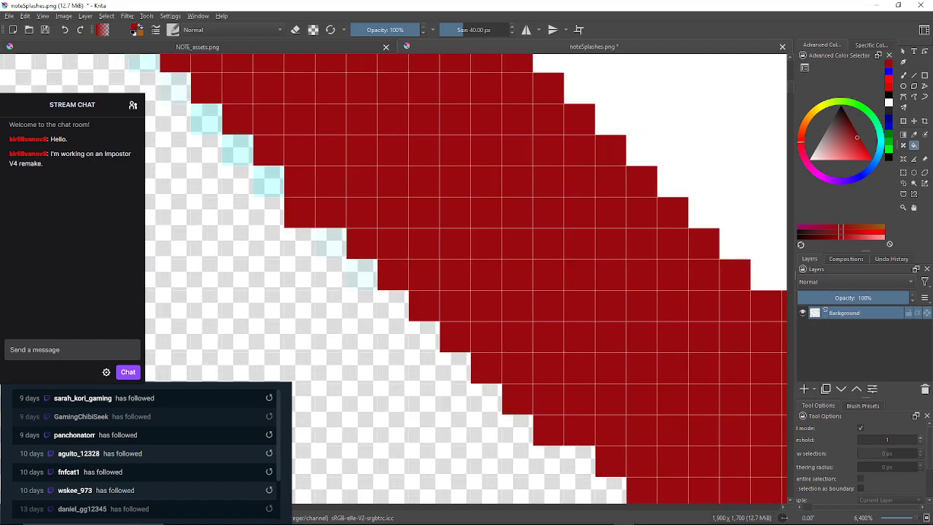
click(331, 244)
click(361, 275)
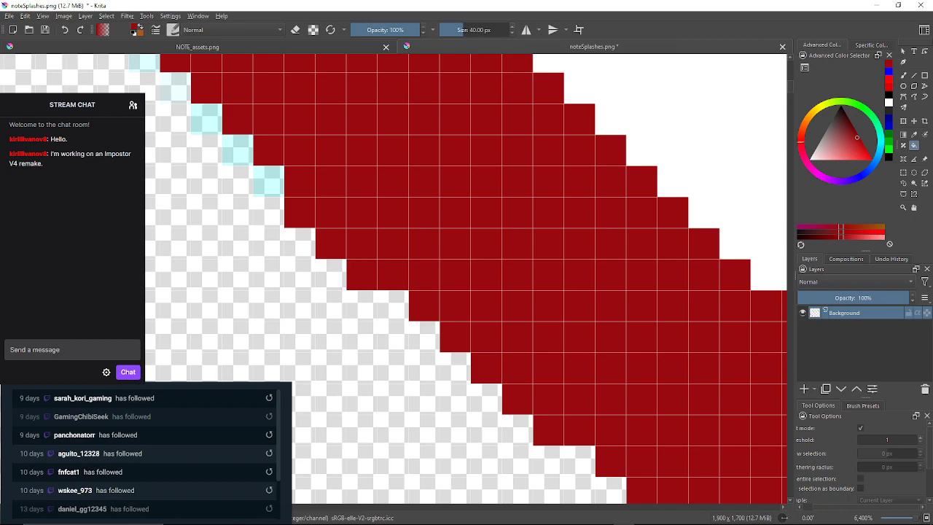
click(268, 181)
click(237, 150)
click(206, 119)
click(174, 88)
click(144, 63)
Fill the leftover cyan pixels on the steeper upper part of the petal's left edge with dark red.
drag(144, 62, 287, 231)
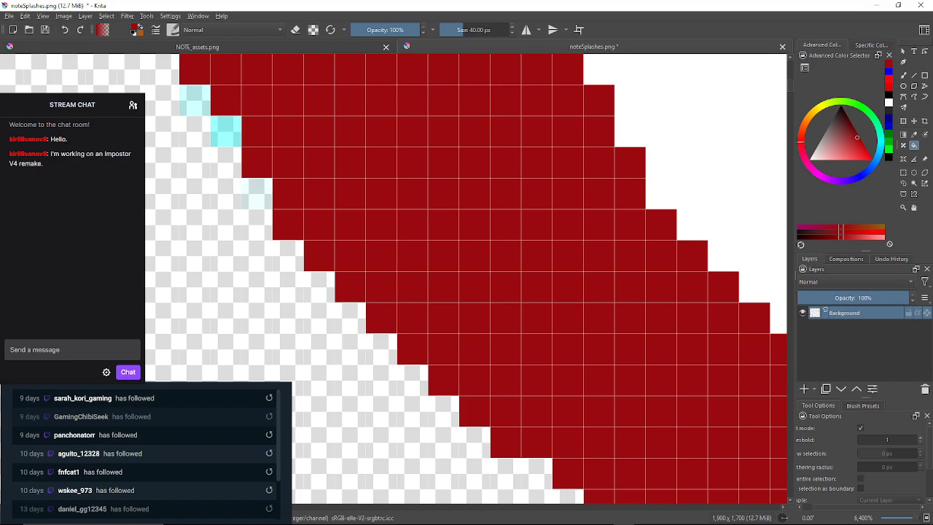
click(258, 194)
click(226, 131)
click(195, 100)
drag(195, 101, 296, 147)
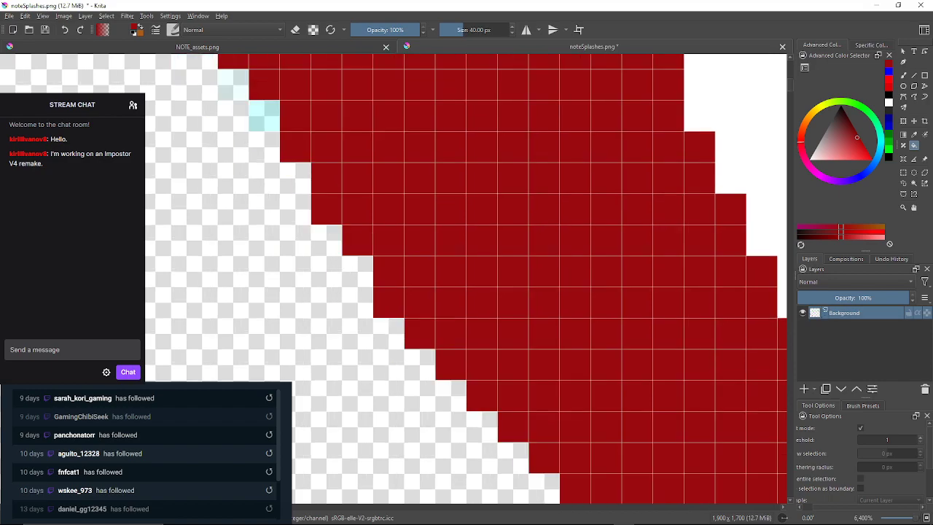
click(263, 115)
click(234, 84)
Fill the leftover cyan pixels on the left edge just below the petal's tip with dark red, undoing the stray background fill.
drag(233, 85, 252, 175)
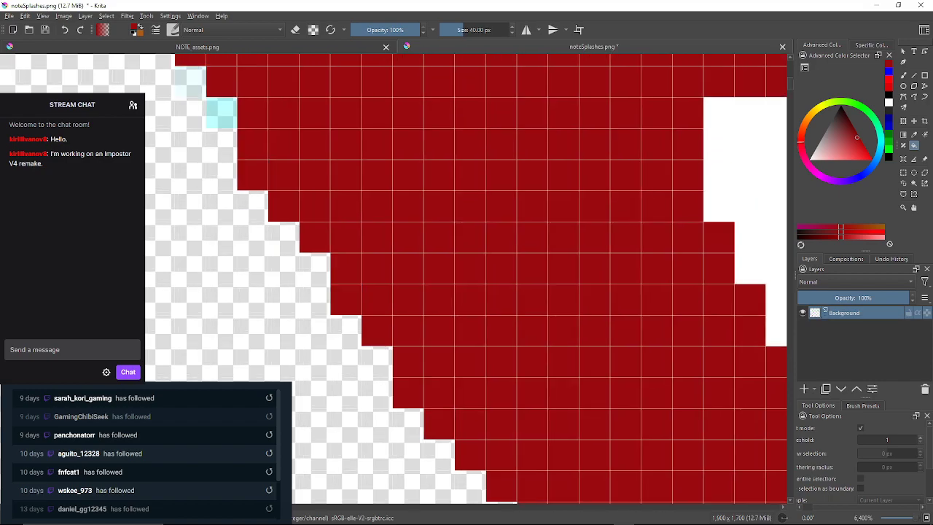
click(221, 113)
drag(222, 113, 276, 173)
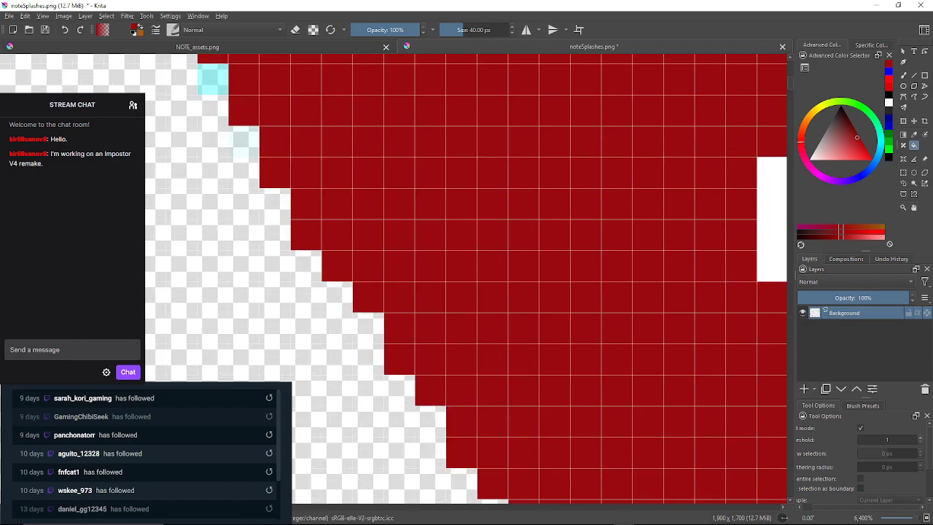
click(243, 141)
click(213, 79)
drag(213, 79, 253, 187)
click(222, 125)
click(192, 116)
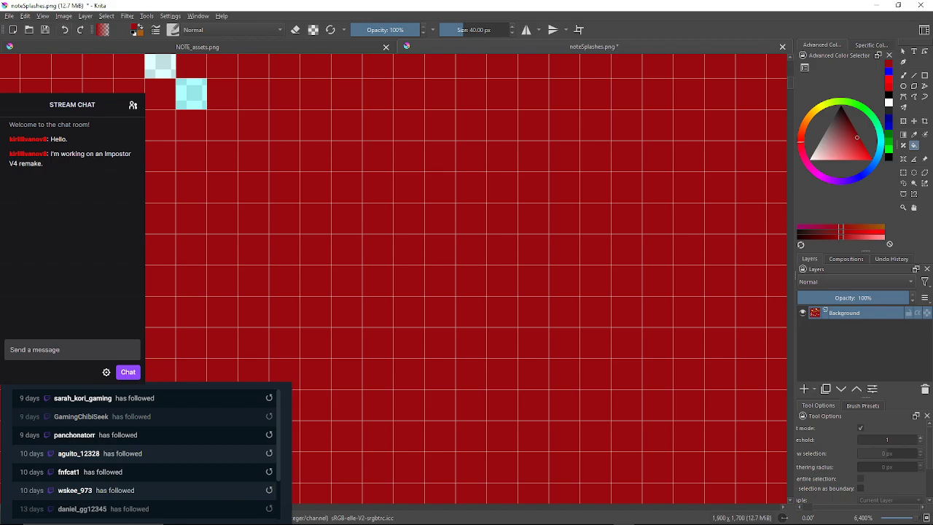
key(ctrl+z)
Fill the leftover cyan pixels around the petal's upper-left tip with dark red.
drag(175, 109, 174, 199)
click(179, 123)
click(173, 137)
click(173, 106)
drag(173, 107, 172, 200)
click(235, 107)
click(204, 137)
drag(204, 137, 175, 177)
click(267, 114)
click(310, 114)
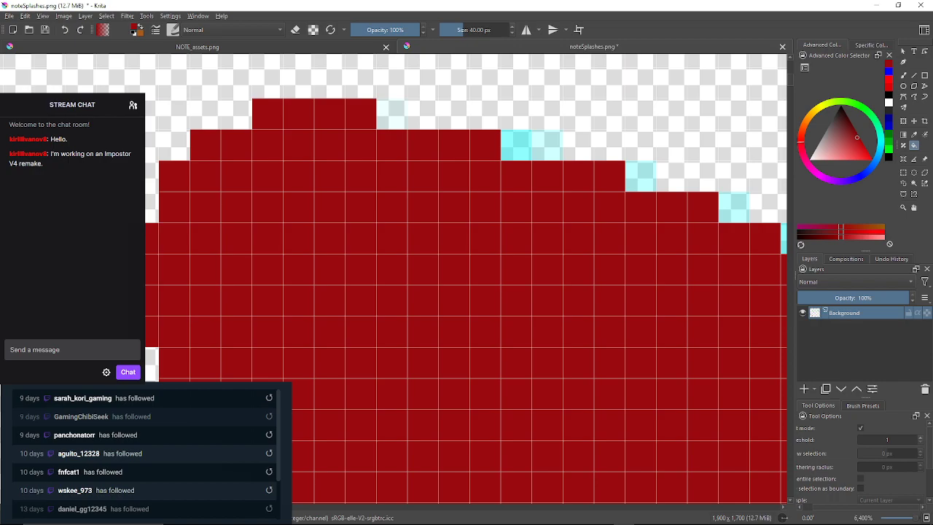
Fill the leftover cyan pixels at the start of the petal's top edge, right of the tip, with dark red.
click(516, 145)
click(548, 145)
drag(547, 145, 342, 154)
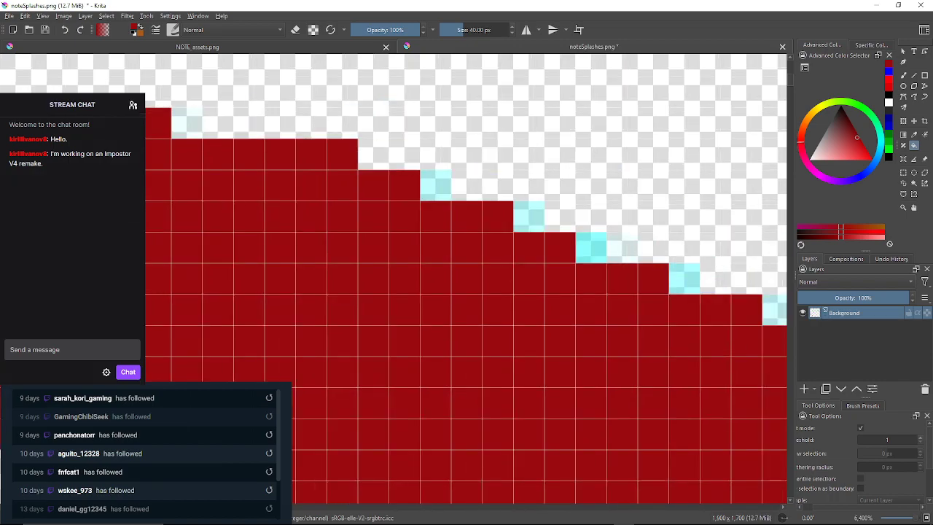
click(375, 154)
click(65, 29)
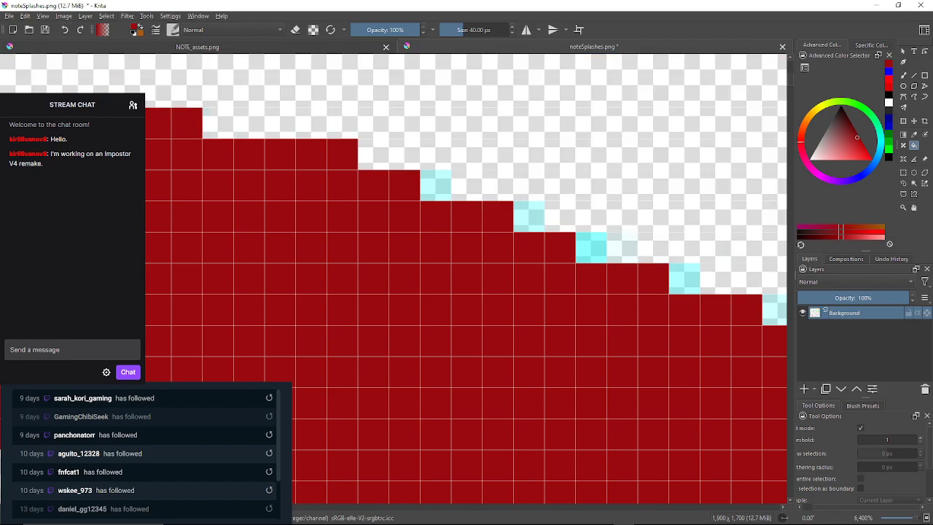
click(436, 185)
click(528, 217)
drag(528, 217, 369, 191)
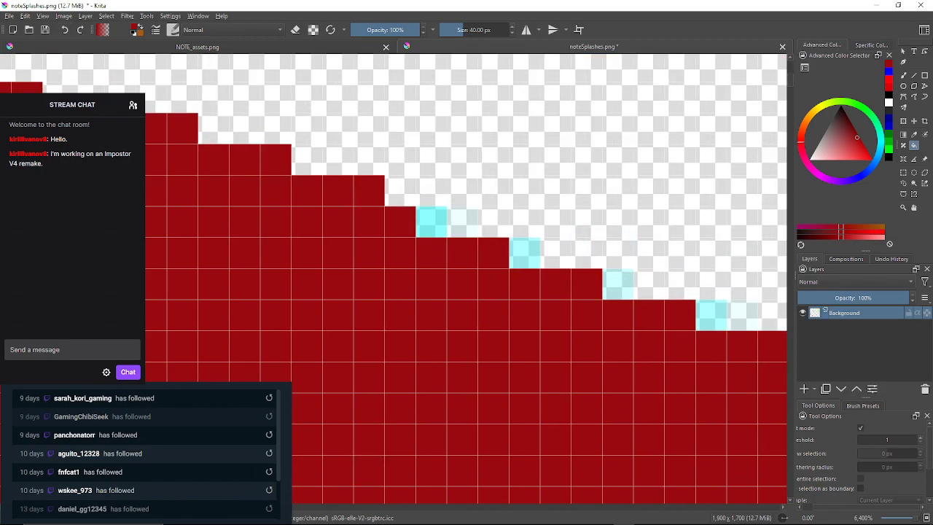
Fill the next leftover cyan pixels along the petal's gently sloping top edge with dark red.
click(431, 221)
click(462, 222)
click(525, 253)
drag(524, 253, 374, 233)
click(467, 263)
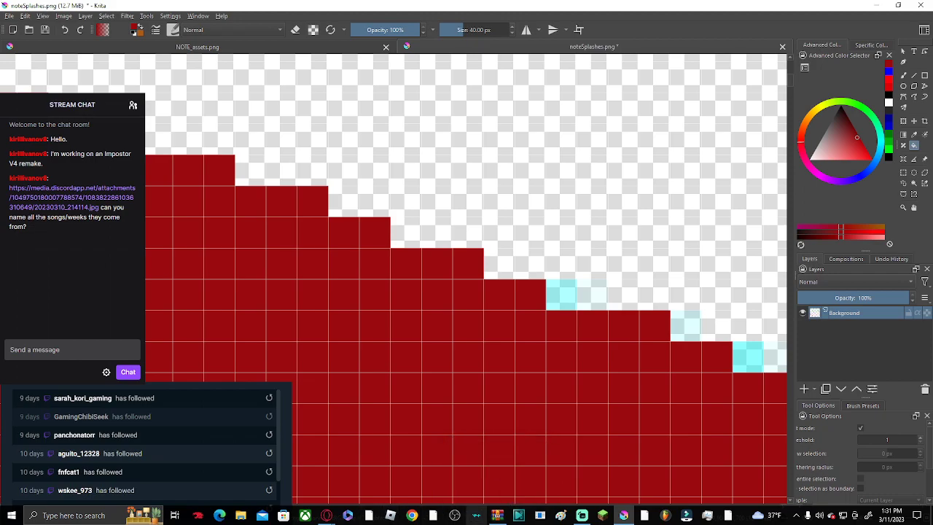
Switch to Streamlabs Desktop, view the image linked in the stream chat, and return to Krita.
click(582, 516)
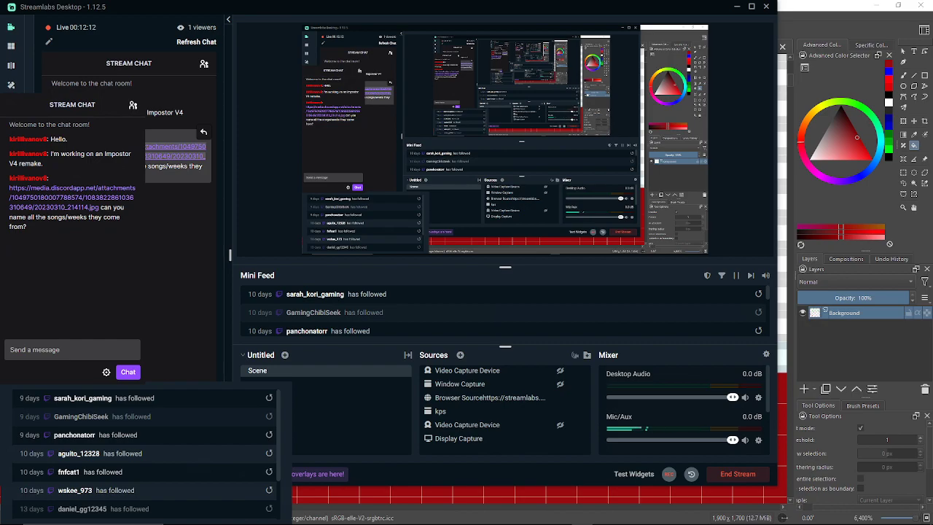
click(175, 152)
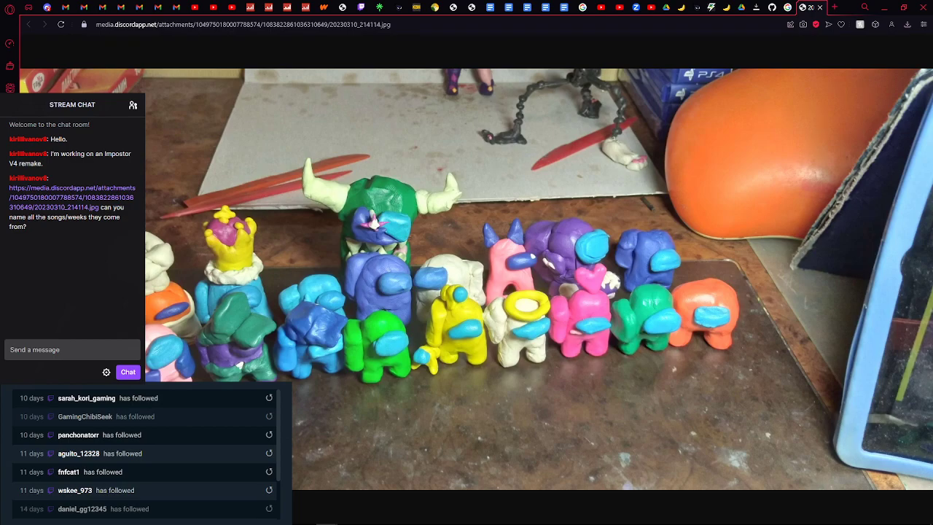
click(883, 8)
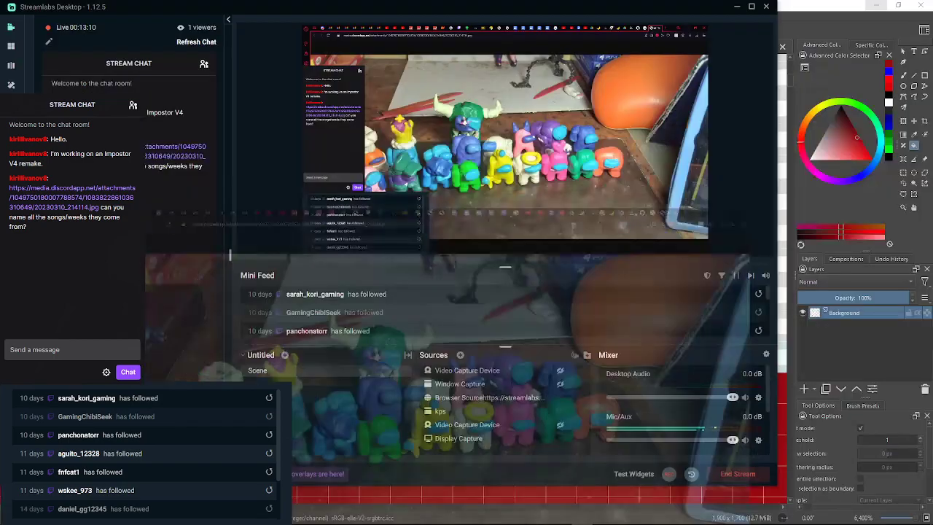
click(836, 131)
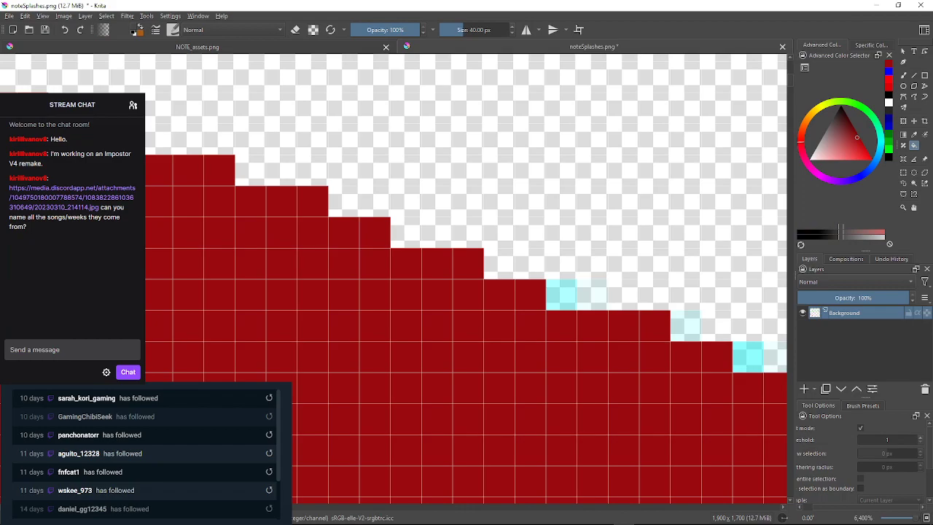
click(561, 294)
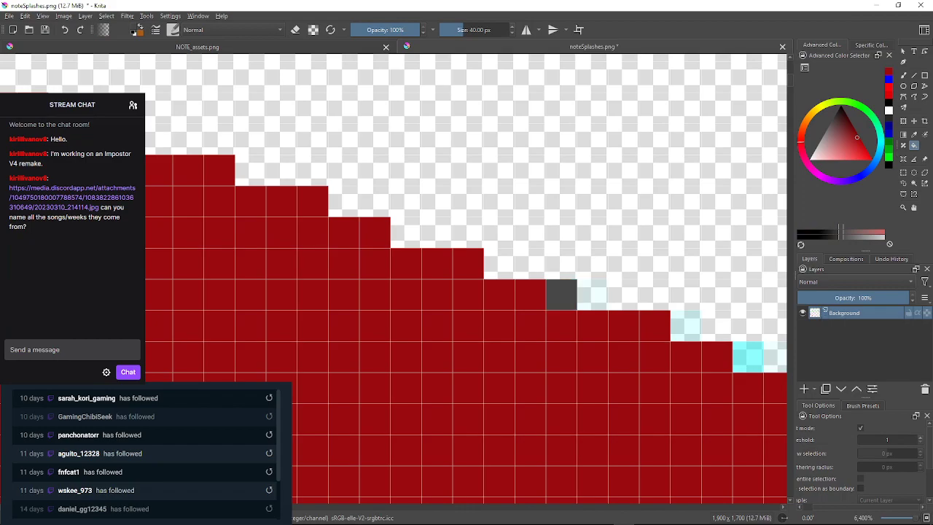
click(592, 294)
click(65, 30)
key(ctrl+z)
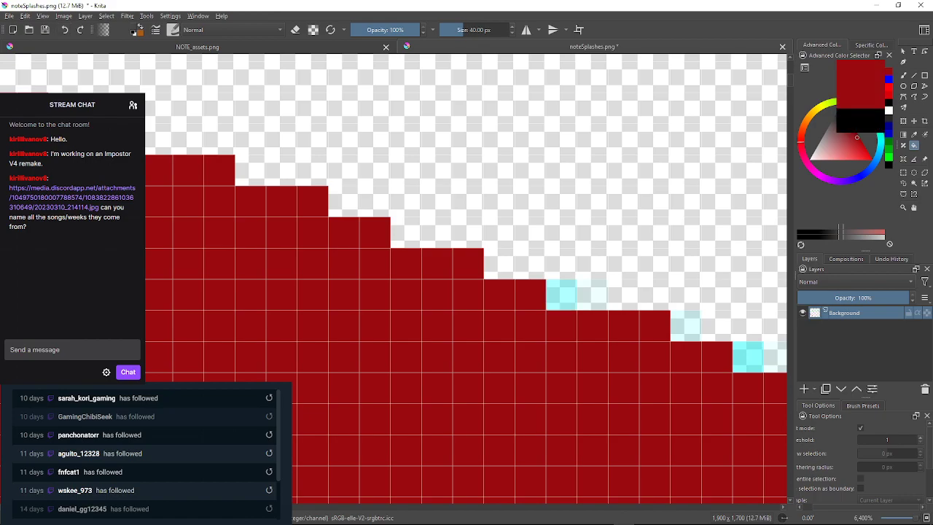
Restore dark red from the colour history and fill the leftover cyan pixels midway along the petal's top edge.
click(889, 72)
click(561, 294)
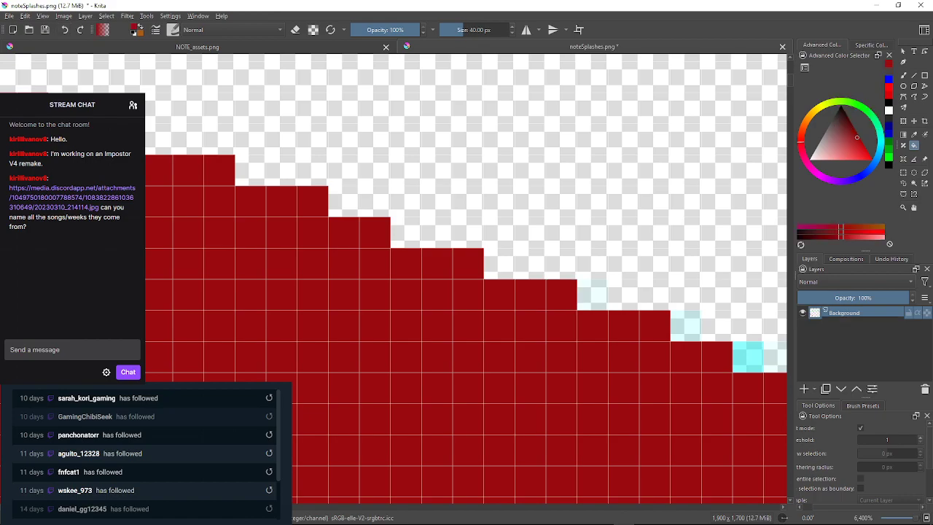
click(592, 294)
click(686, 326)
click(748, 357)
Fill the leftover cyan pixels where the petal's top edge begins to slope more steeply with dark red.
mouse_move(748, 358)
mouse_down()
mouse_move(548, 332)
mouse_move(494, 309)
mouse_up()
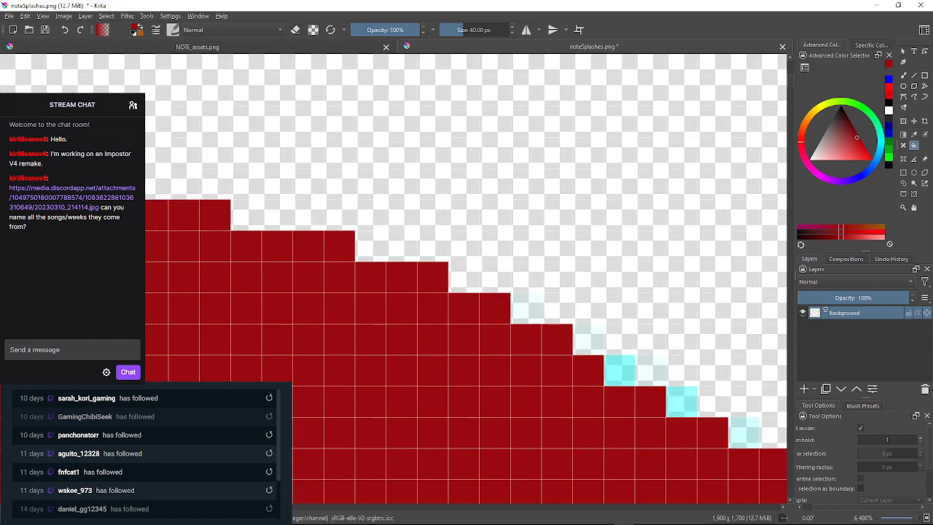
click(527, 308)
click(588, 340)
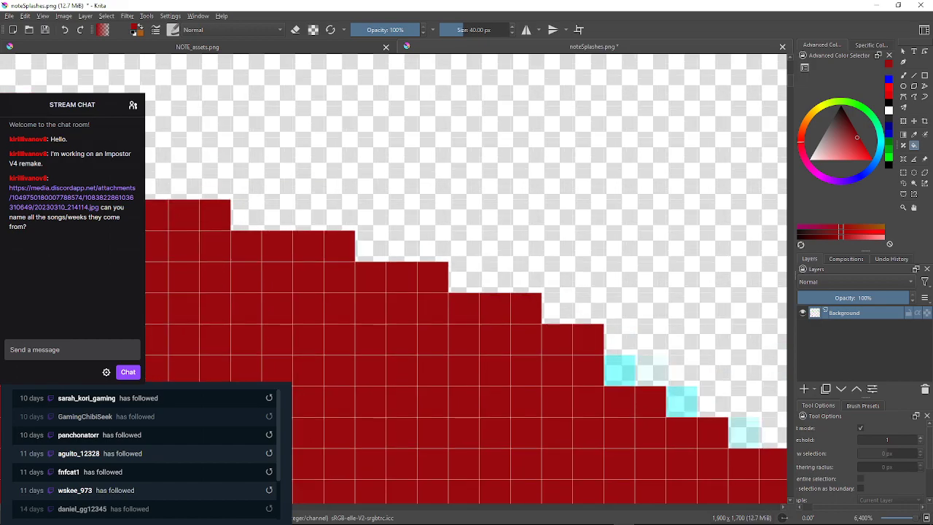
click(618, 371)
click(651, 370)
click(681, 401)
drag(744, 432, 587, 302)
click(587, 302)
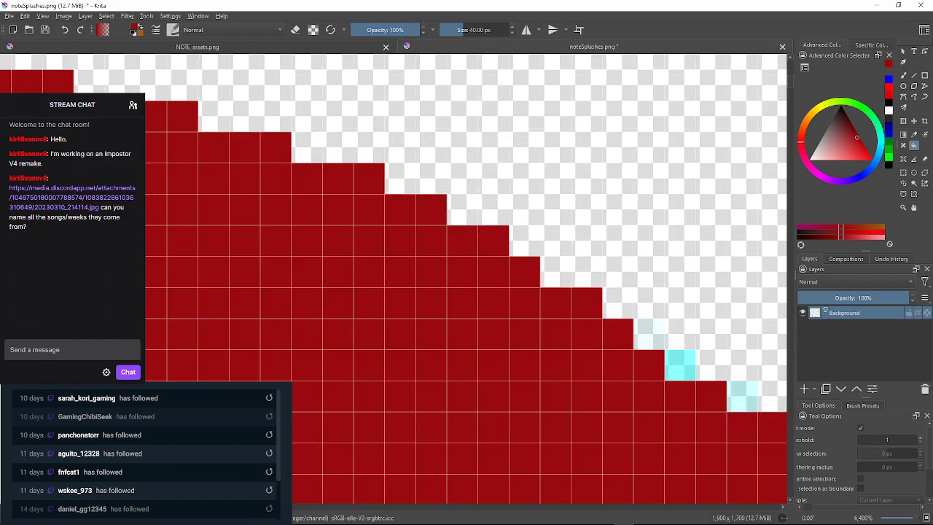
Fill the leftover cyan pixels on the upper part of the petal's right-hand diagonal edge with dark red.
click(648, 334)
drag(670, 364, 589, 312)
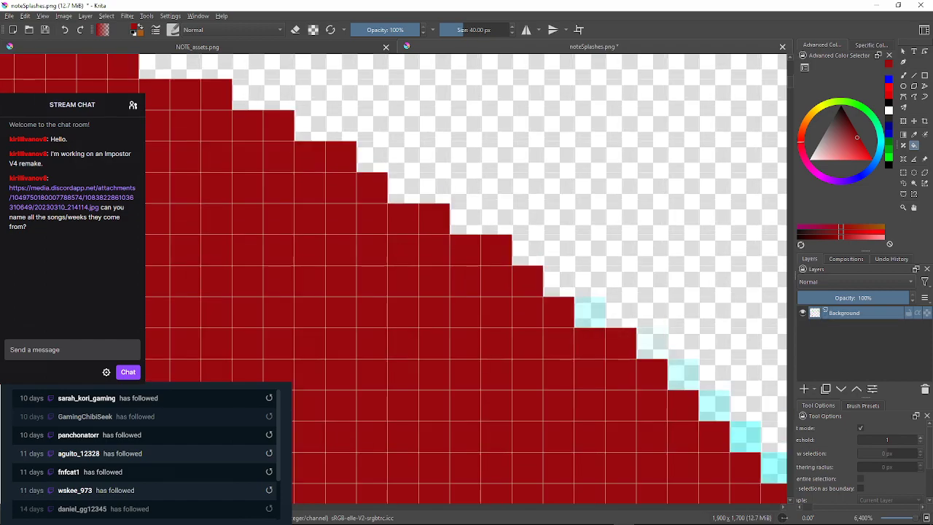
click(589, 312)
click(652, 343)
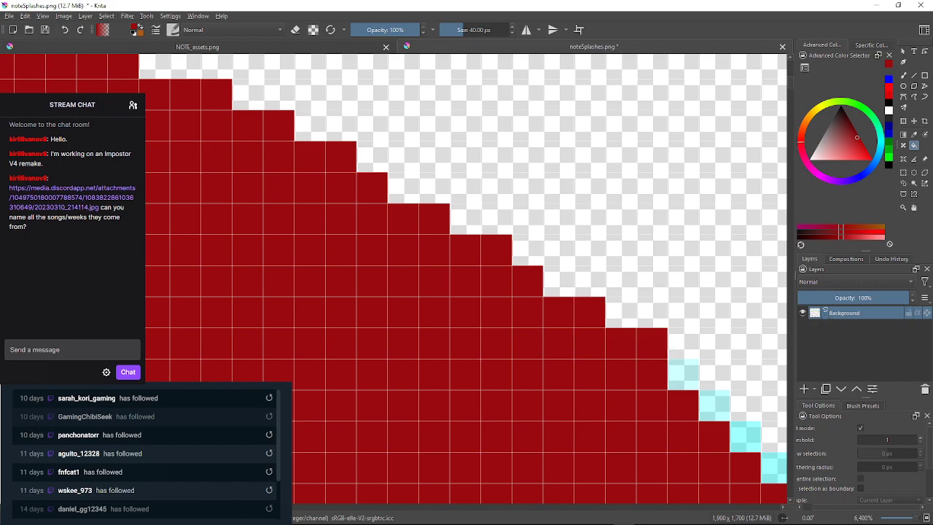
click(683, 374)
drag(683, 374, 528, 243)
click(559, 276)
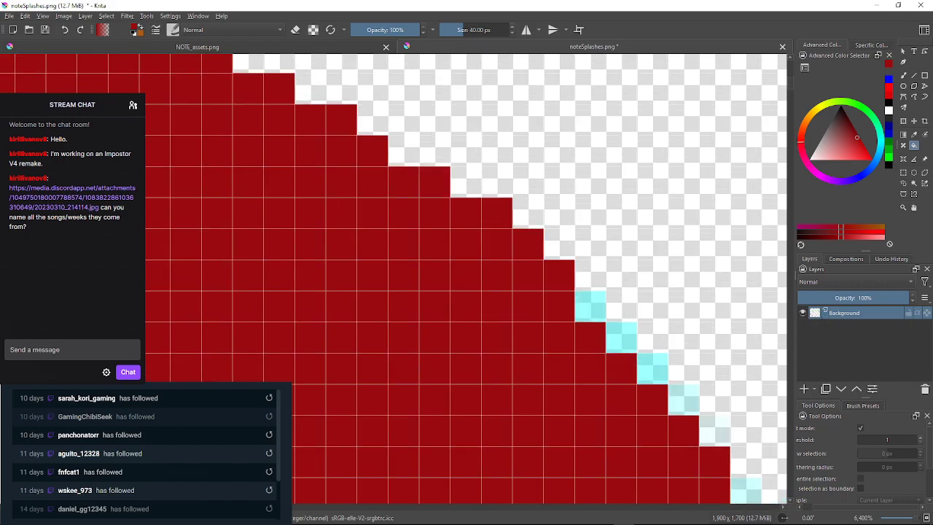
Fill the leftover cyan pixels farther down the petal's upper-right diagonal, where it turns steep, with dark red.
click(590, 306)
click(621, 338)
click(652, 369)
click(684, 399)
drag(693, 408, 591, 265)
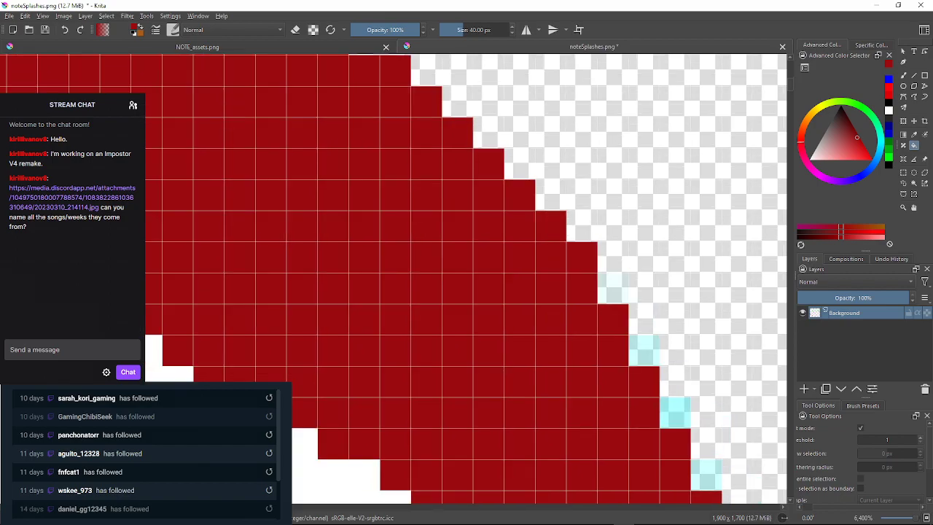
click(613, 288)
click(644, 350)
click(675, 414)
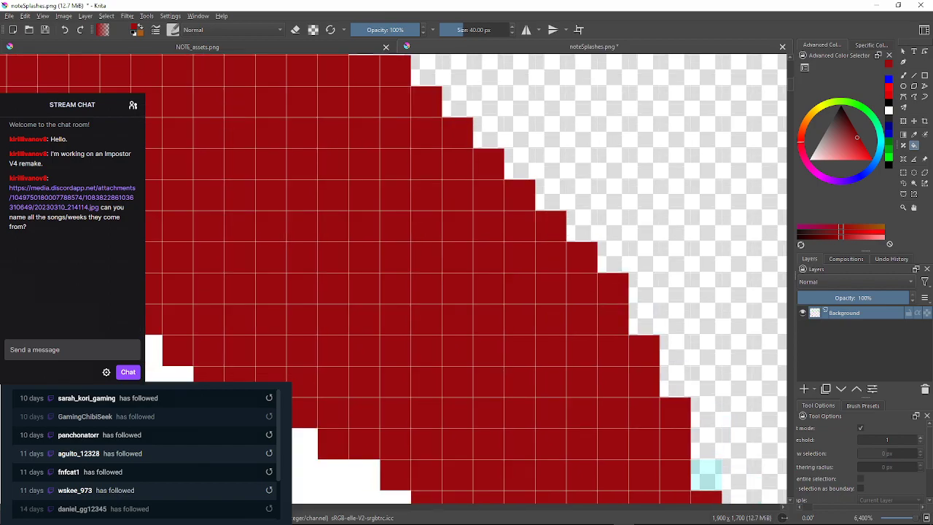
Fill the last leftover cyan pixels at the top of the petal's outer right edge with dark red.
drag(676, 414, 601, 272)
click(631, 331)
click(662, 424)
click(663, 455)
Examine the first petal's outline for leftover cyan pixels, and bring the neighbouring forked cyan petal into view.
drag(663, 455, 577, 54)
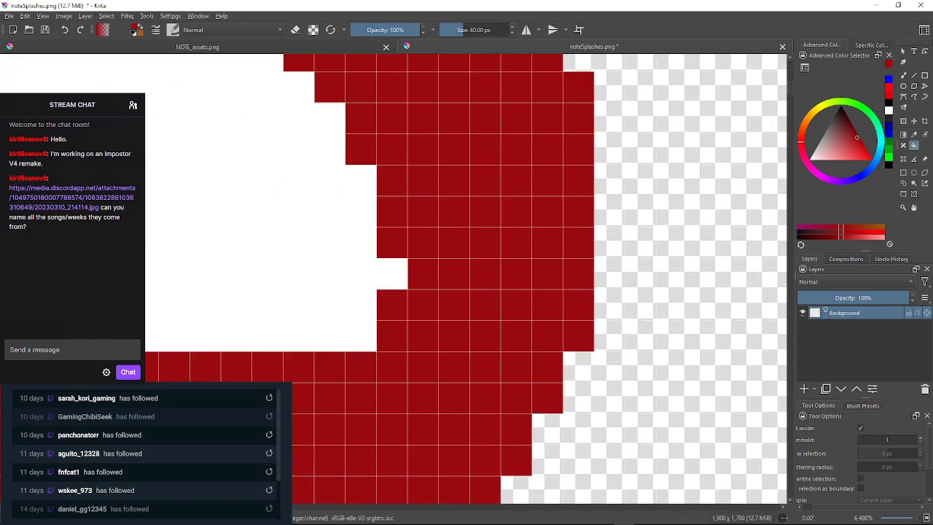
drag(578, 277, 607, 200)
scroll(583, 358, down, 6)
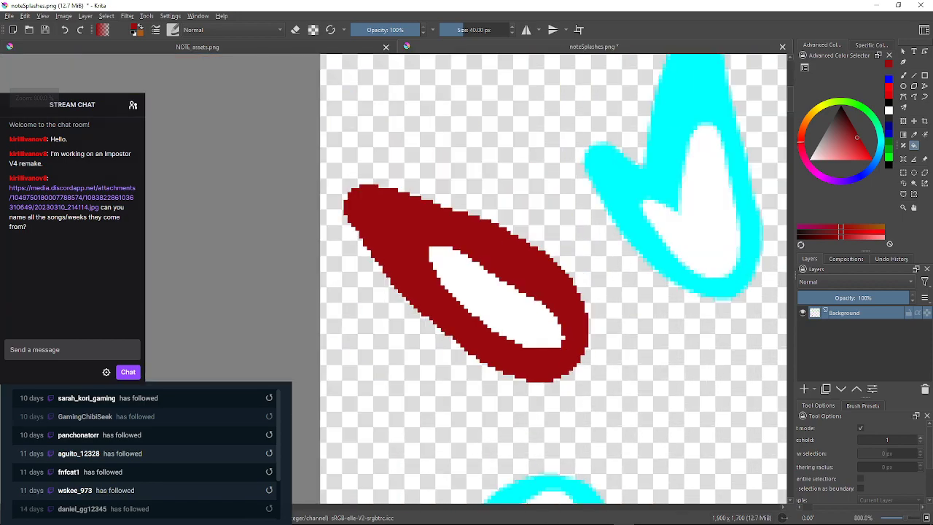
drag(601, 269, 494, 319)
scroll(494, 318, down, 2)
scroll(494, 318, up, 2)
drag(569, 305, 490, 362)
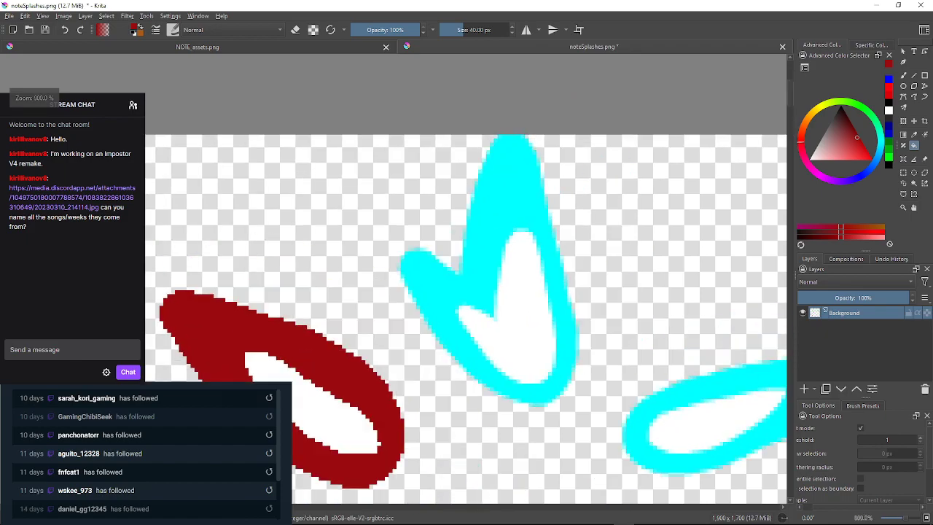
Try filling the forked cyan petal with dark red at fill thresholds 51 and 53, undoing each fill.
scroll(490, 363, down, 1)
scroll(485, 366, down, 4)
scroll(485, 367, up, 2)
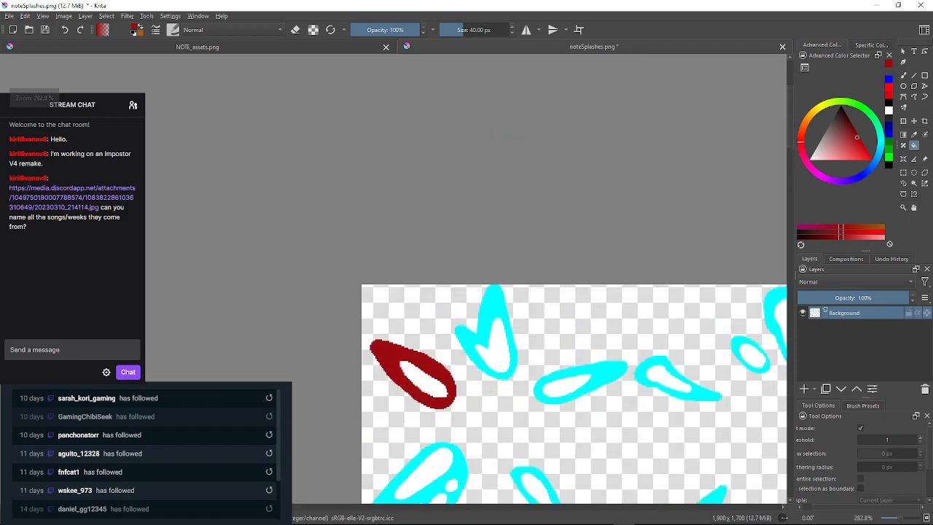
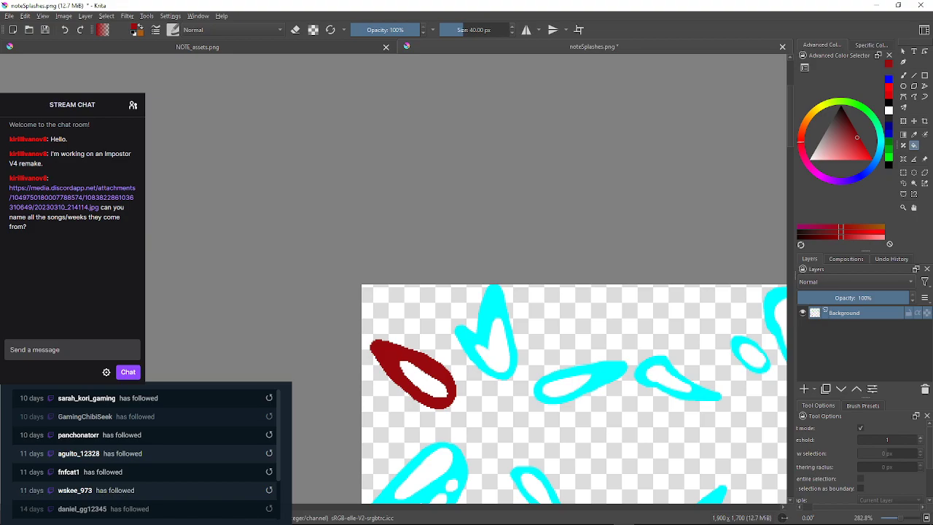
click(887, 439)
click(494, 307)
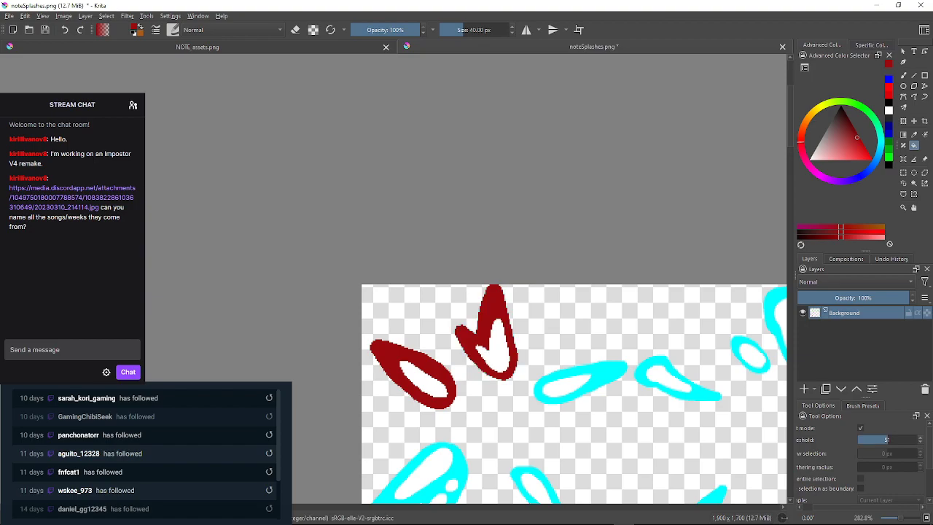
scroll(487, 309, up, 3)
scroll(487, 309, down, 1)
drag(487, 309, 483, 276)
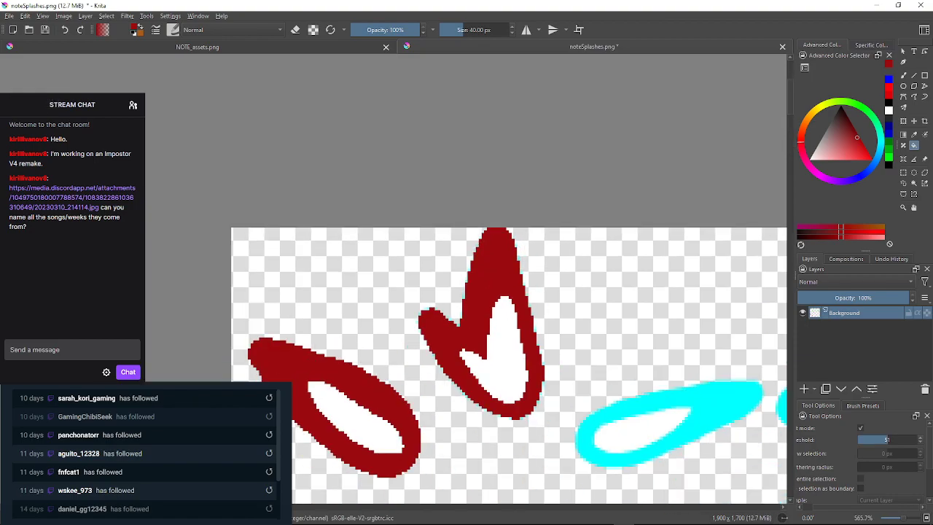
key(ctrl+z)
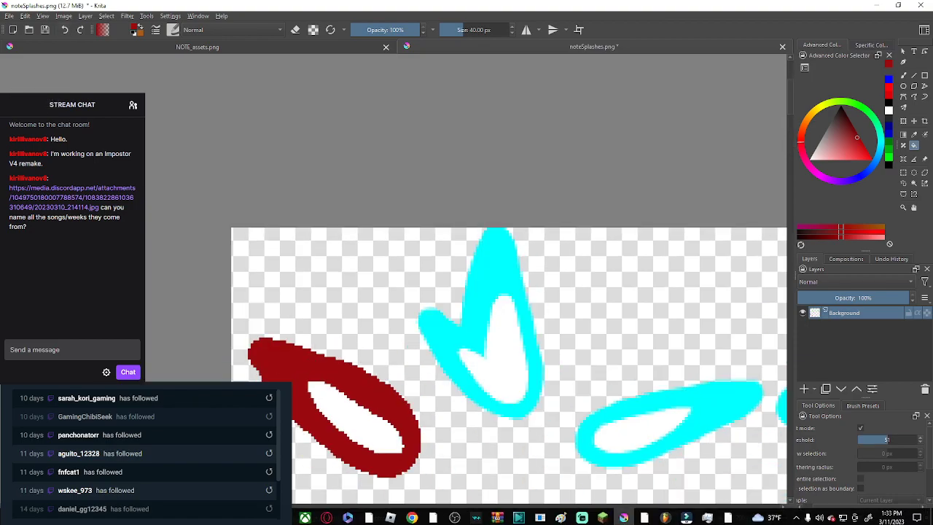
click(495, 336)
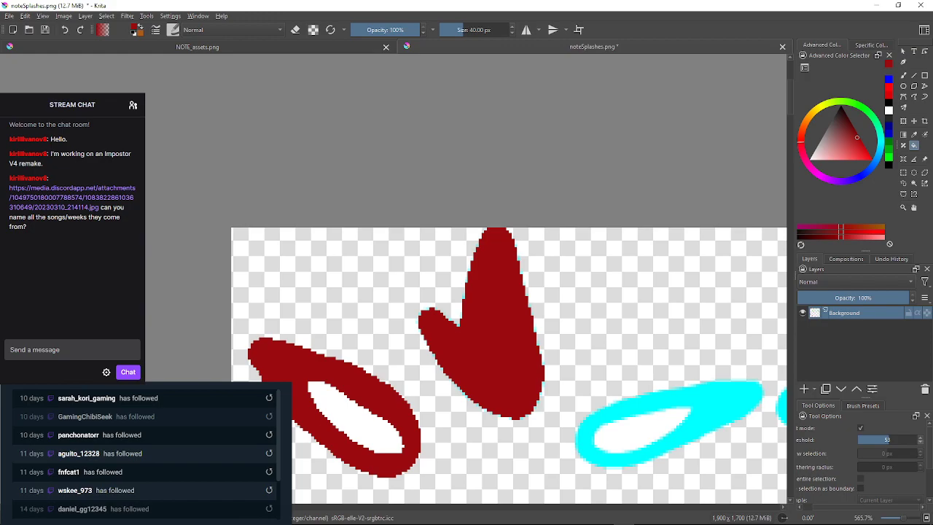
key(ctrl+z)
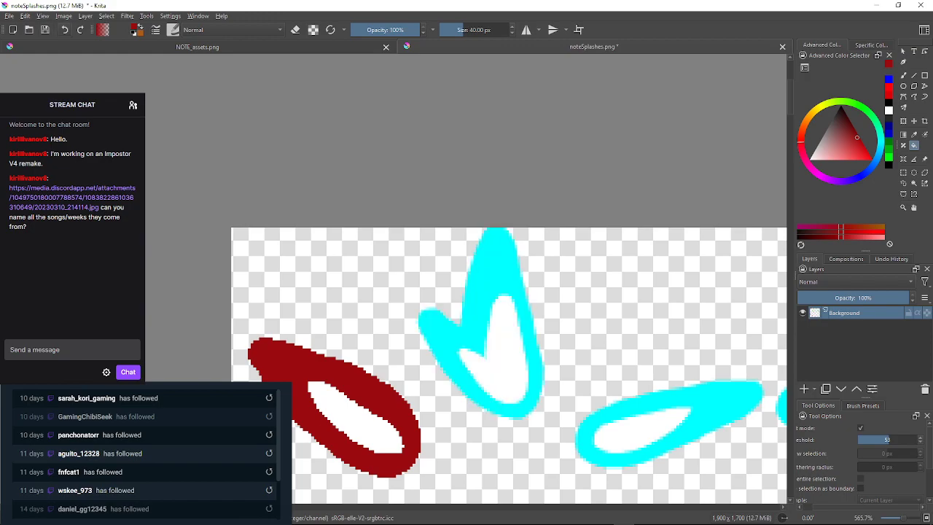
Set the fill threshold to 52 and fill the forked petal's cyan outline with dark red, keeping its centre white.
click(921, 441)
click(483, 306)
scroll(511, 244, up, 6)
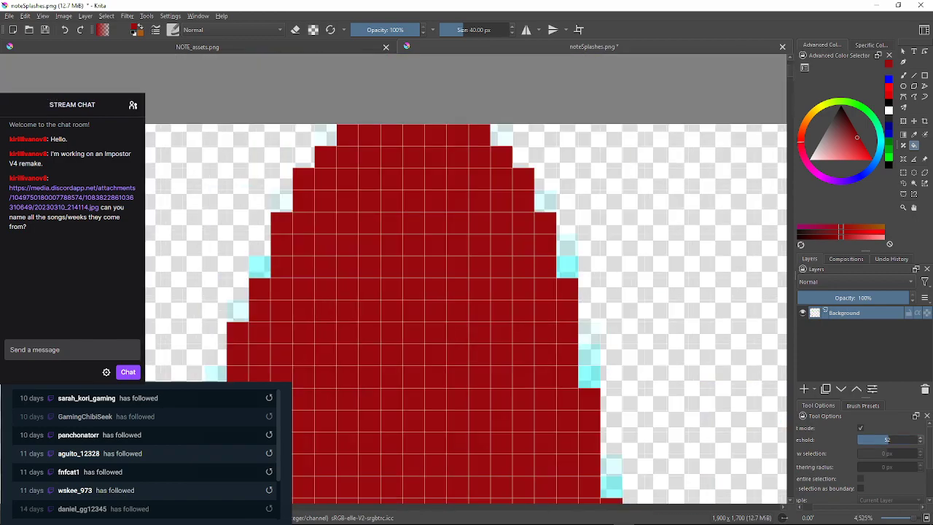
Set the fill threshold to 1 and fill the leftover cyan pixels right of the tall prong's tip with dark red.
text(1)
key(Return)
click(501, 135)
click(545, 201)
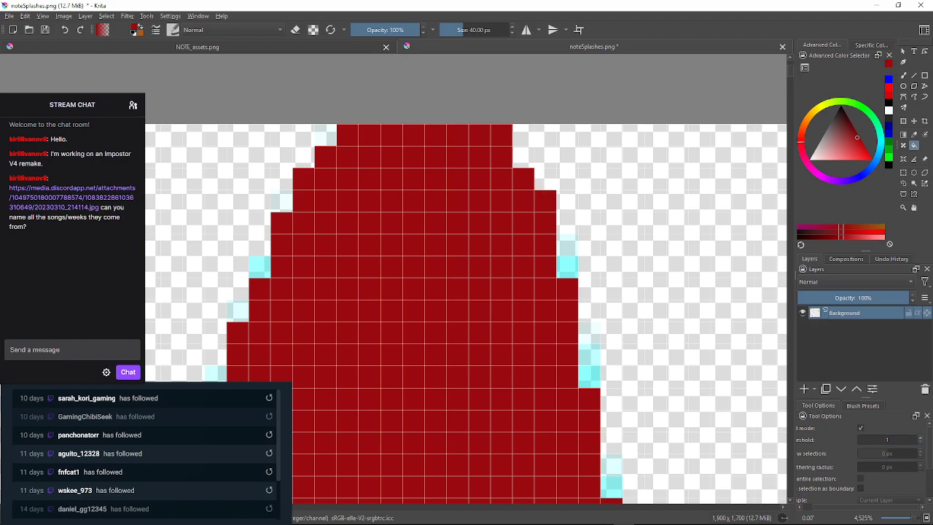
click(567, 245)
click(567, 267)
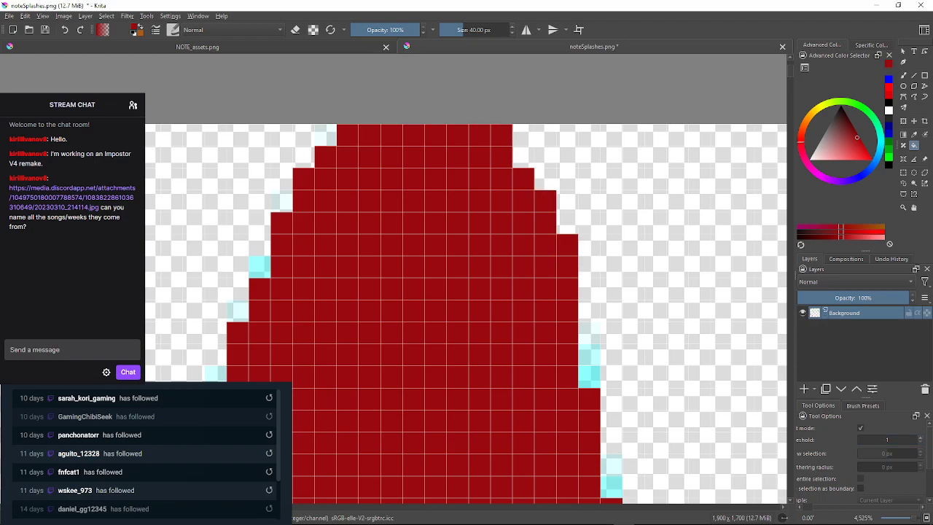
Fill the next vertical run of leftover cyan pixels below the tip on the tall prong's right edge with dark red.
drag(558, 313, 474, 229)
scroll(474, 229, up, 1)
click(519, 257)
click(519, 289)
click(519, 319)
Fill the leftover cyan pixels farther down the tall prong's right edge, as far as the top of the white centre, with dark red.
drag(520, 325, 408, 202)
click(438, 322)
click(438, 351)
drag(439, 356, 400, 225)
click(429, 316)
click(429, 347)
drag(430, 352, 401, 215)
click(431, 334)
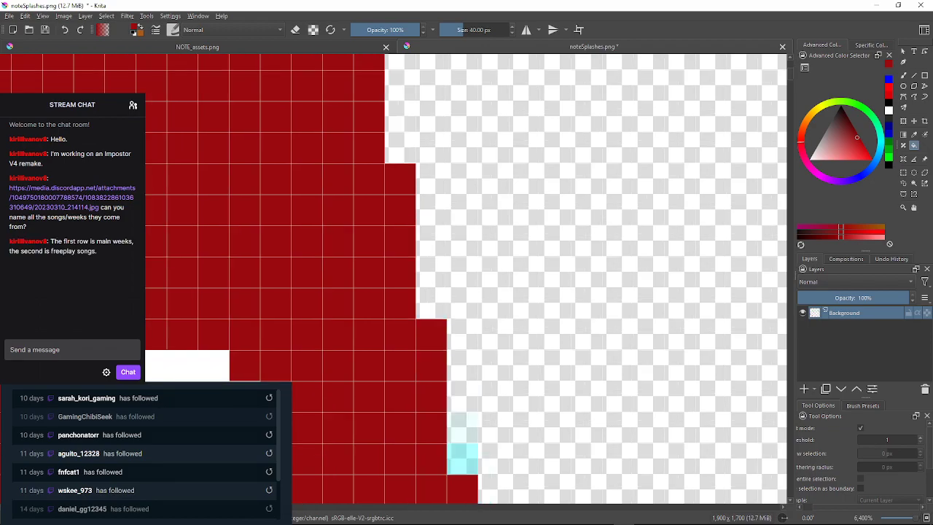
Fill the leftover cyan pixels on the forked petal's right edge beside the upper white centre with dark red.
click(463, 458)
click(462, 428)
drag(462, 428, 403, 236)
click(435, 360)
drag(435, 360, 379, 168)
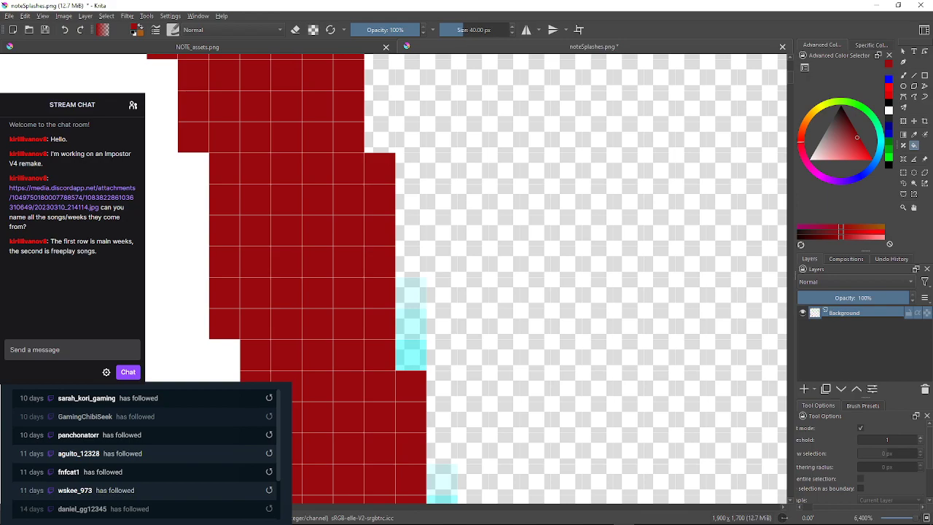
click(411, 293)
click(411, 324)
click(411, 355)
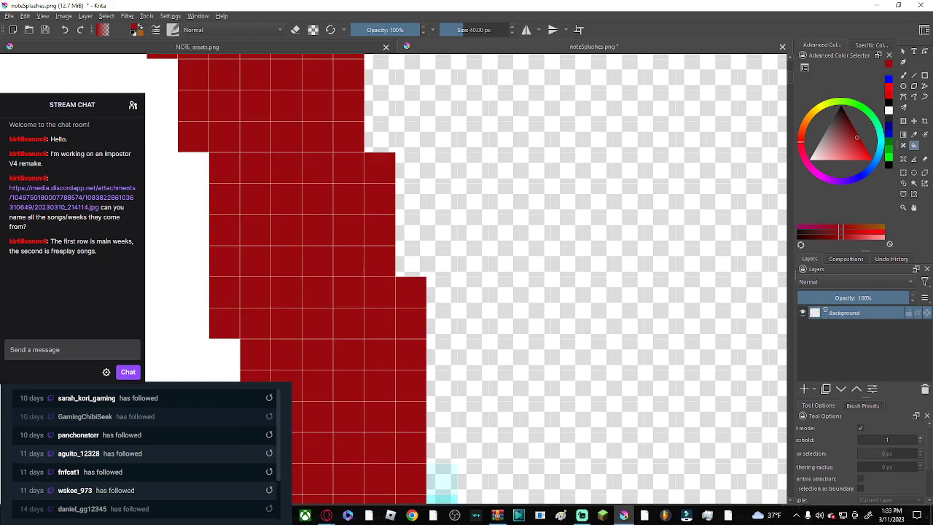
Fill the leftover cyan pixels on the steep lower stretch of the right edge, up to the petal's widest point, with dark red.
drag(411, 354, 381, 208)
click(412, 332)
click(412, 364)
drag(413, 364, 408, 310)
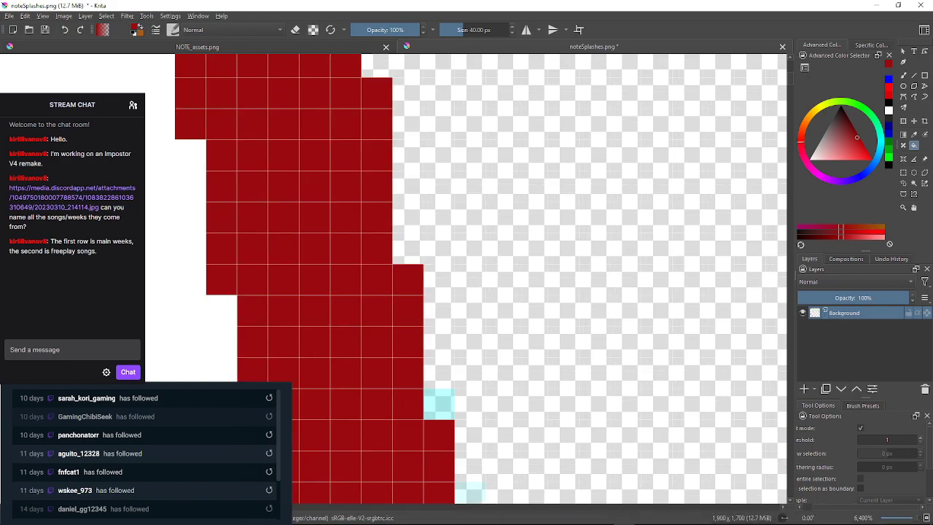
click(438, 404)
drag(439, 404, 433, 269)
click(465, 362)
click(465, 394)
Fill the leftover cyan pixels just below the widest point, where the right edge curves inward, with dark red.
drag(465, 393, 459, 138)
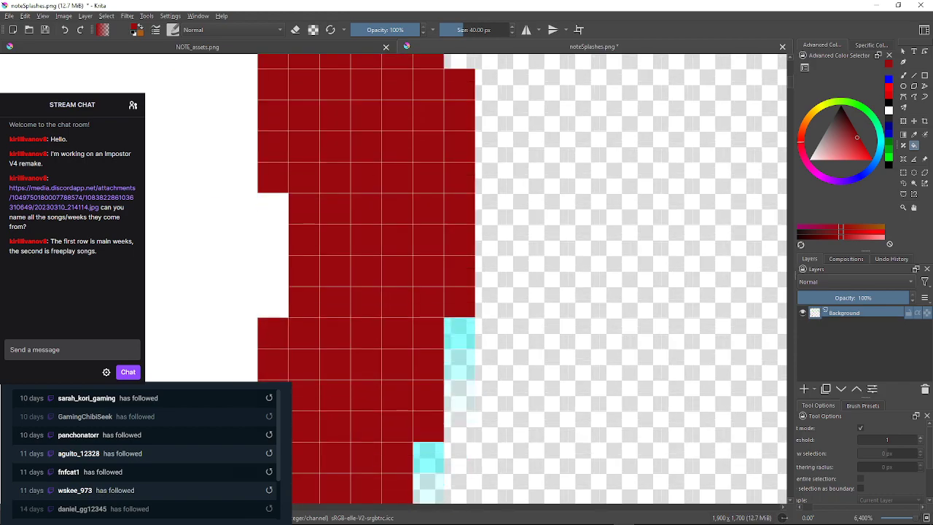
click(459, 332)
click(459, 363)
drag(460, 364, 469, 323)
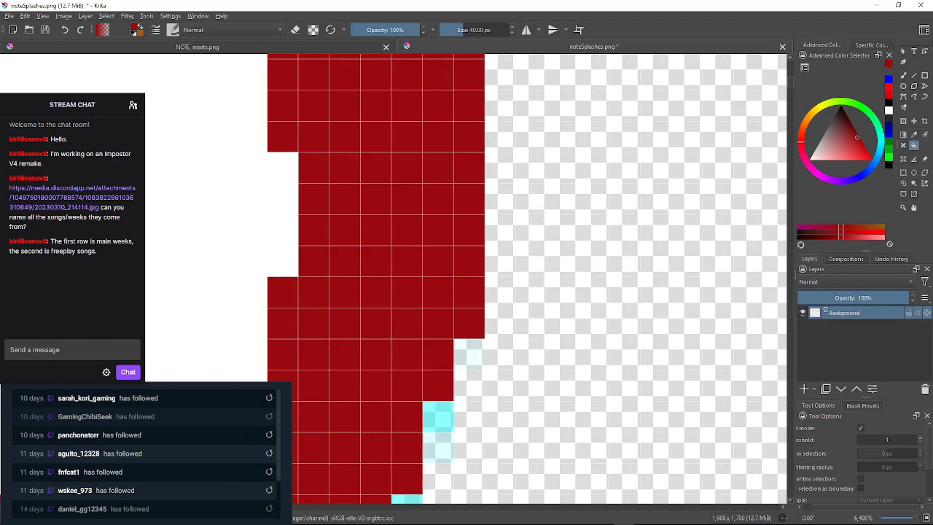
click(469, 354)
click(438, 416)
click(438, 447)
drag(438, 448, 446, 289)
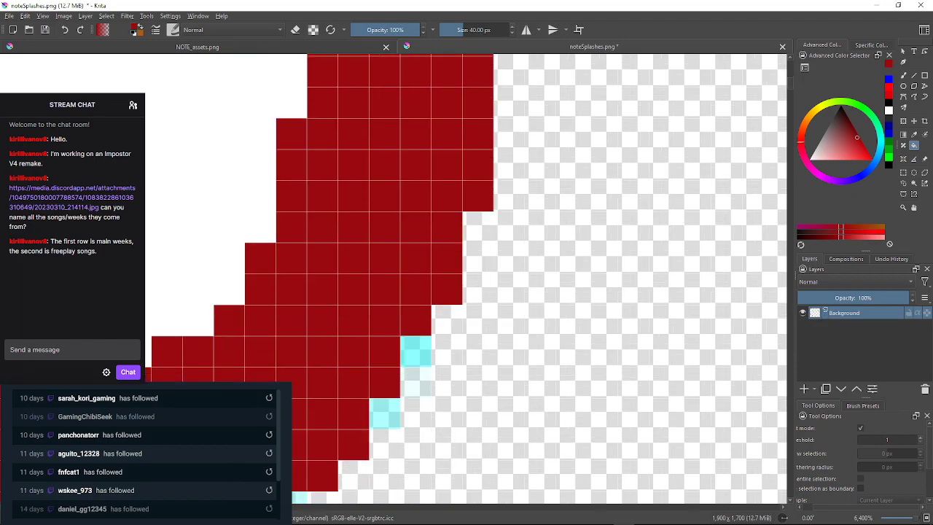
Fill the leftover cyan pixels around the forked petal's lower-right curve down to its bottom with dark red.
click(415, 351)
click(384, 413)
click(416, 382)
drag(415, 382, 487, 226)
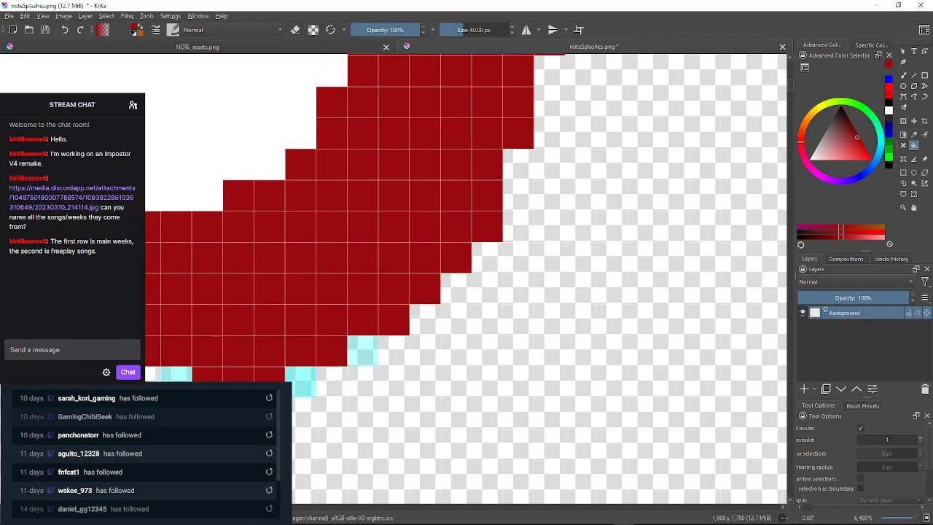
click(363, 350)
click(300, 382)
Fill the leftover cyan pixels along the left side of the forked petal's bottom edge with dark red.
drag(300, 382, 509, 327)
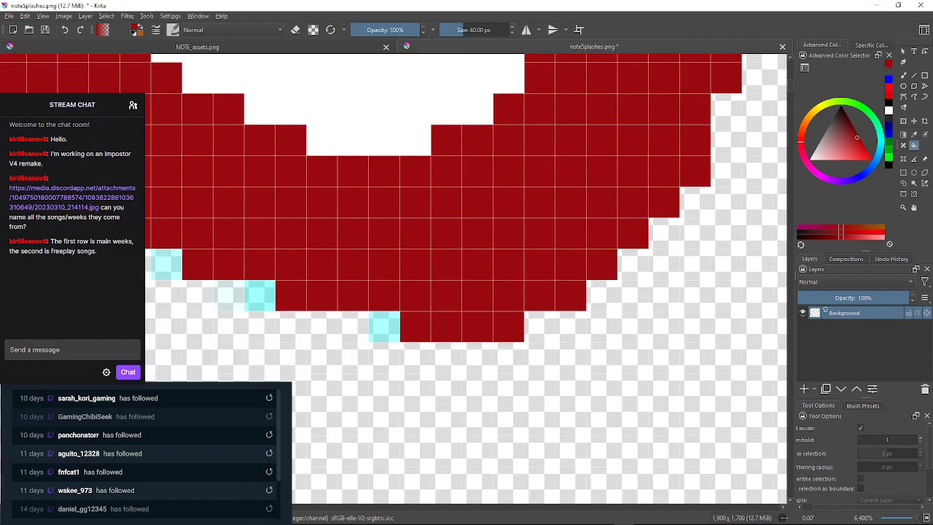
click(384, 326)
click(259, 296)
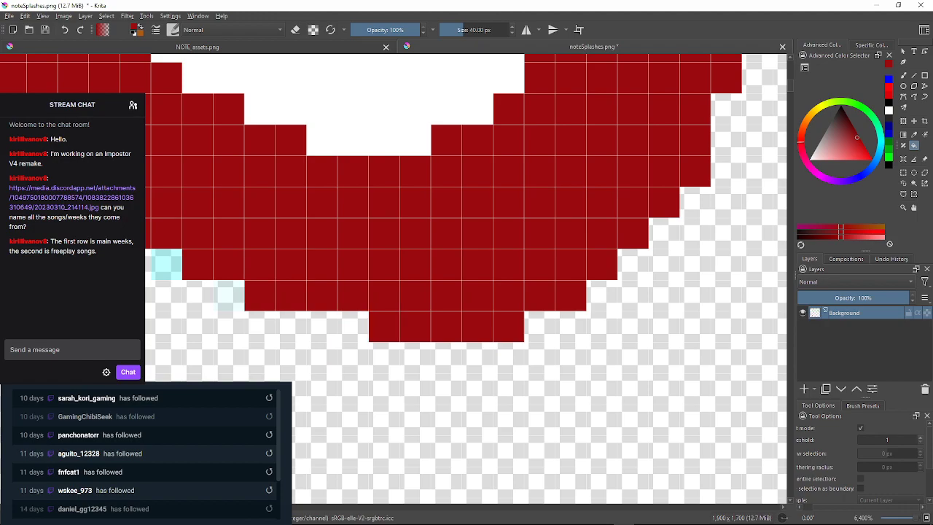
drag(260, 296, 428, 345)
click(334, 313)
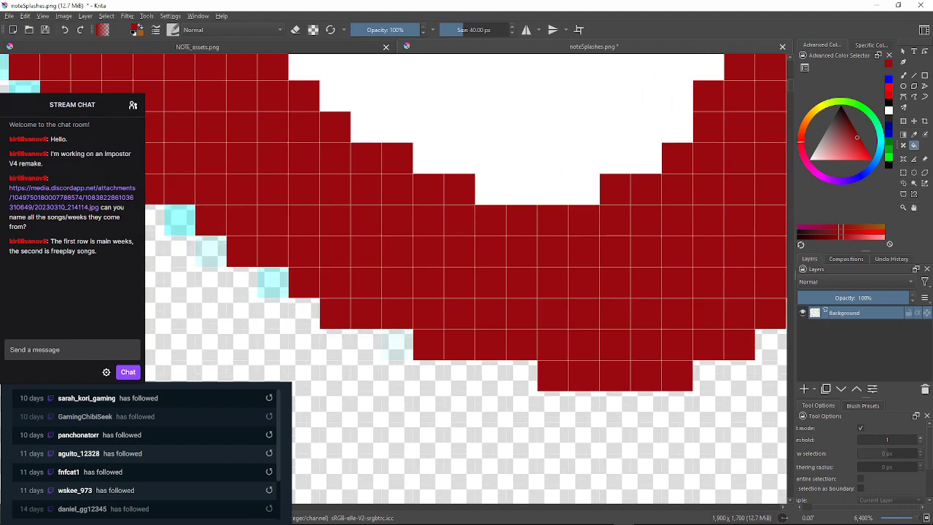
Fill the staircase of leftover cyan pixels on the lower part of the petal's lower-left diagonal with dark red.
click(273, 282)
click(210, 251)
click(179, 220)
drag(179, 220, 452, 308)
click(389, 278)
click(359, 247)
click(328, 216)
click(296, 184)
click(266, 153)
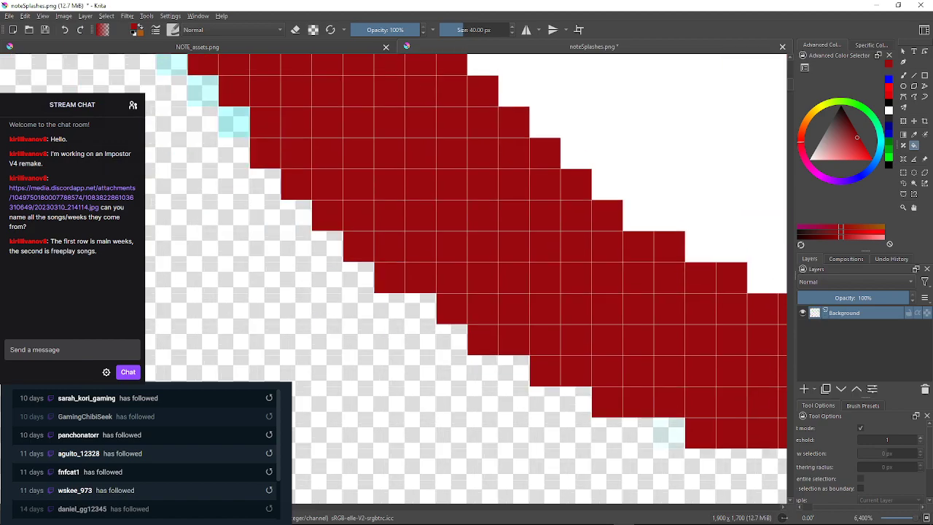
Fill the leftover cyan pixels midway up the petal's lower-left diagonal with dark red.
click(234, 123)
click(202, 91)
click(172, 64)
drag(171, 65, 242, 221)
click(210, 187)
click(180, 155)
Fill the leftover cyan pixels on the upper, steeper part of the petal's lower-left diagonal with dark red.
drag(180, 155, 266, 235)
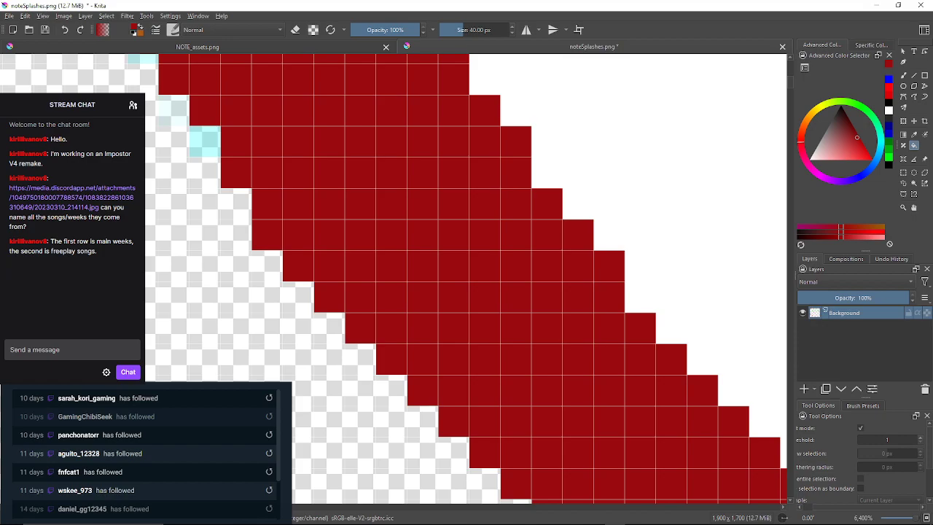
click(205, 141)
drag(205, 142, 236, 177)
click(205, 147)
drag(205, 146, 216, 178)
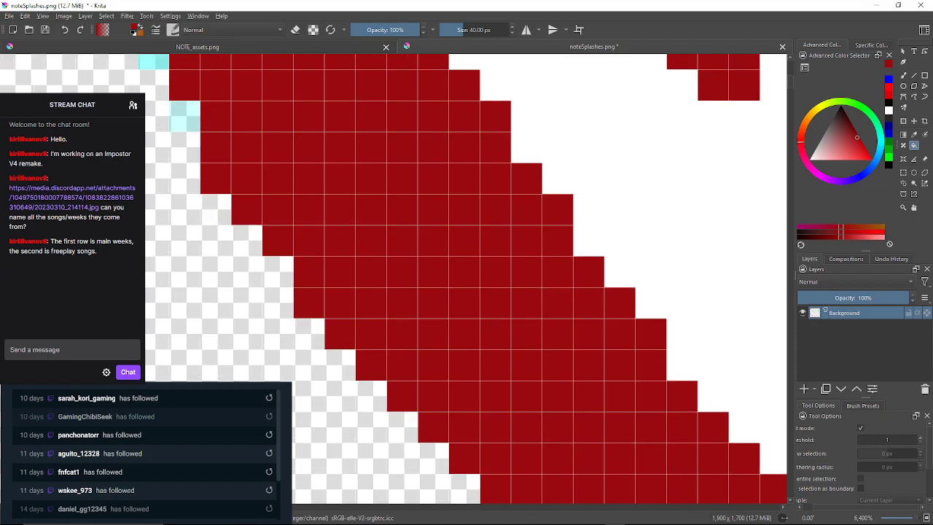
click(185, 116)
drag(184, 116, 242, 191)
click(212, 128)
Fill the leftover cyan pixels on the short prong's outer left edge, beside and above the white centre's corner, with dark red.
drag(212, 128, 324, 272)
click(231, 116)
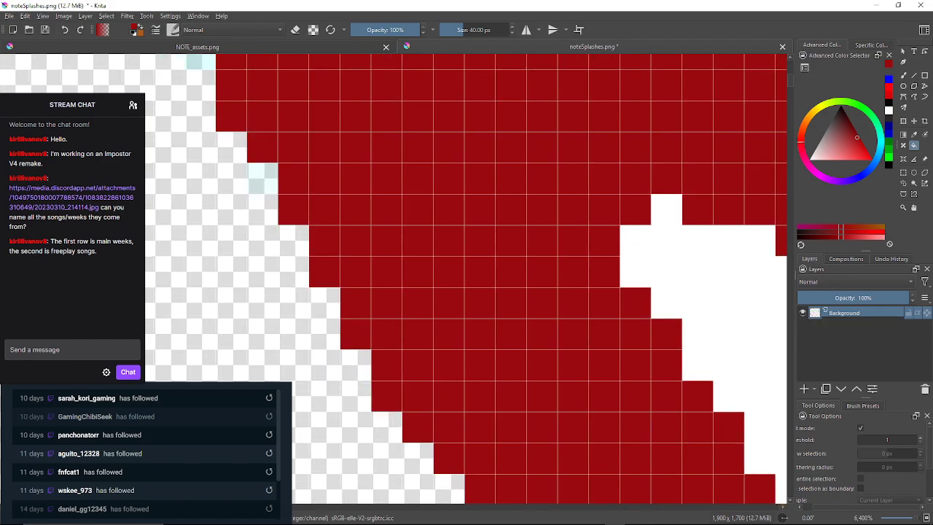
click(262, 177)
drag(261, 178, 275, 220)
click(213, 97)
drag(213, 97, 216, 162)
Fill the leftover cyan pixels around the left side of the short prong's rounded tip with dark red.
click(185, 101)
drag(186, 100, 241, 299)
click(210, 206)
click(210, 175)
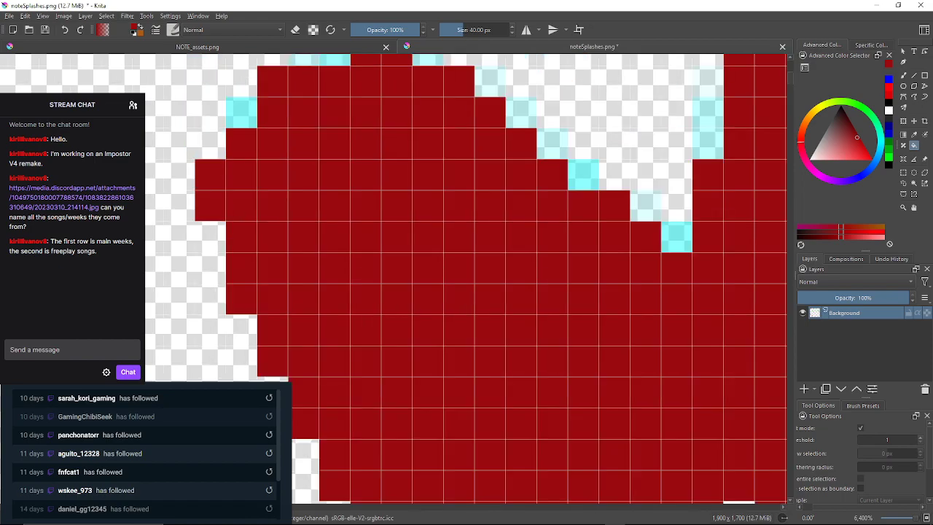
click(242, 112)
Fill the leftover cyan pixels along the top of the short prong's rounded tip with dark red.
drag(241, 112, 206, 195)
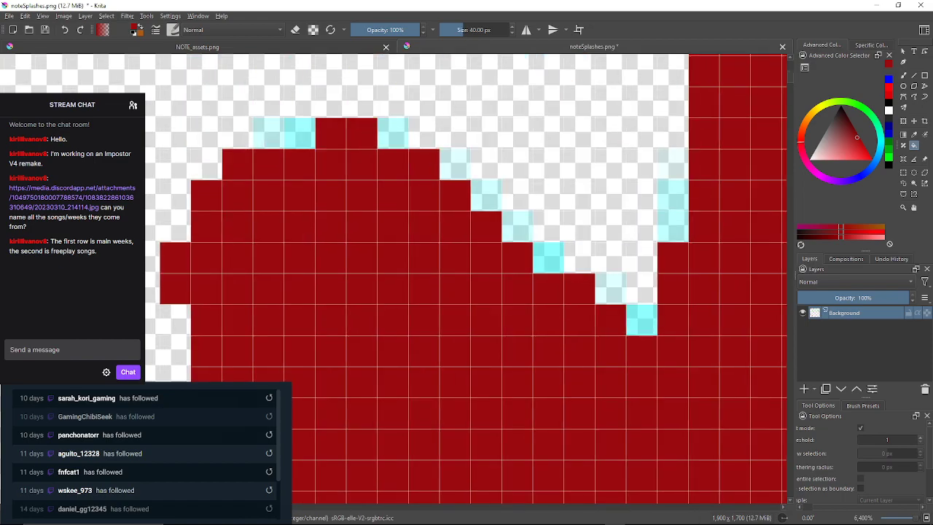
click(268, 133)
click(300, 133)
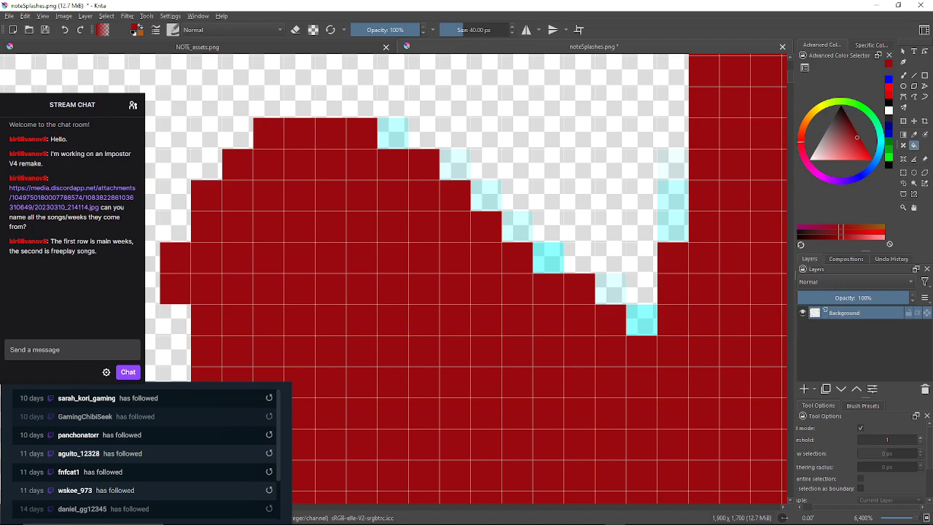
click(392, 133)
Fill the leftover cyan pixels down the short prong's right slope into the notch with dark red.
click(454, 165)
click(486, 195)
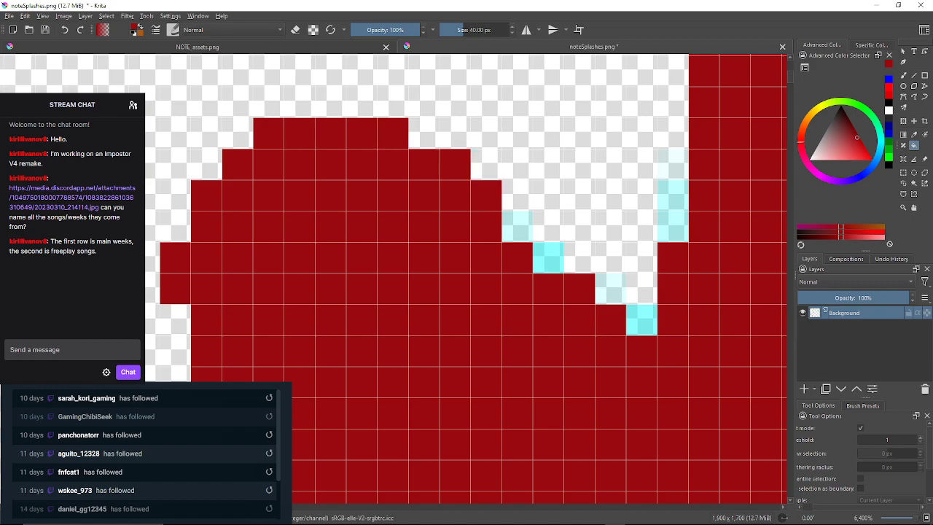
click(518, 227)
click(548, 257)
click(610, 288)
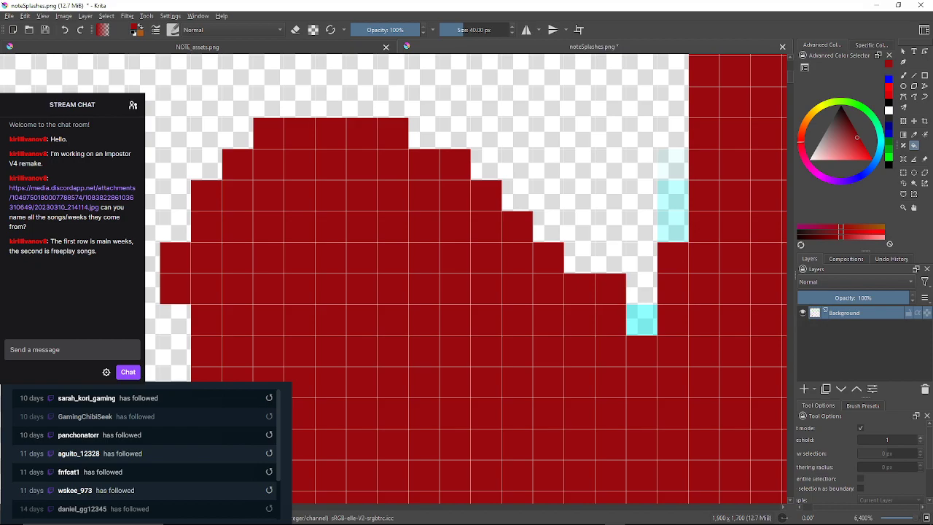
click(642, 320)
Fill the leftover cyan pixels on the tall prong's left edge just above the notch with dark red.
click(673, 219)
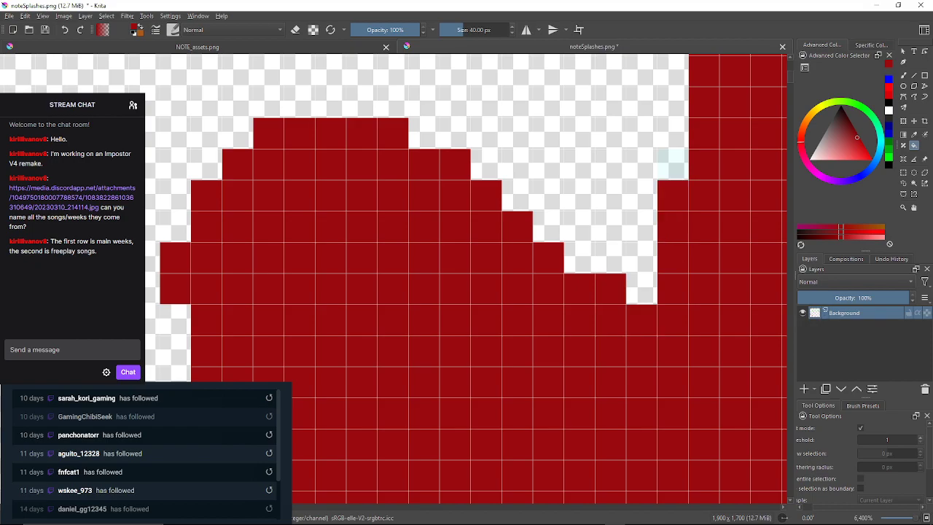
click(673, 164)
drag(704, 106, 630, 203)
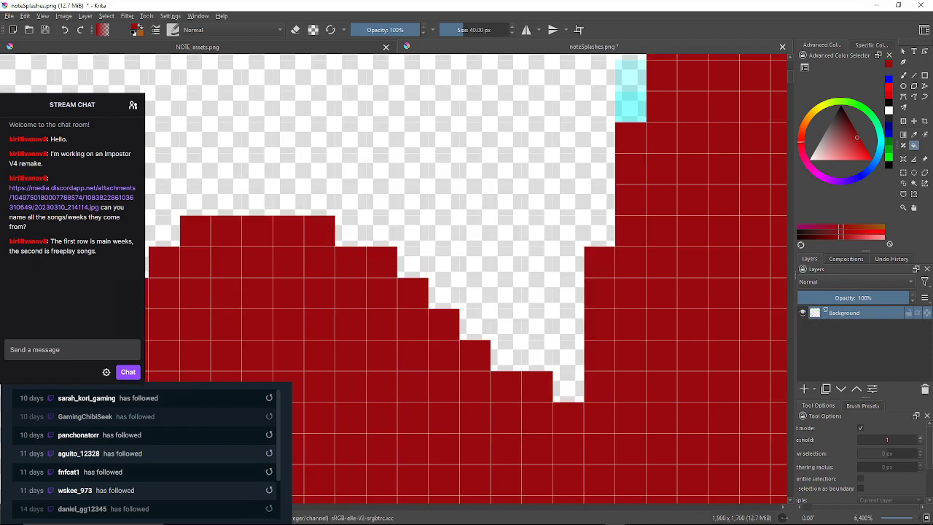
click(630, 102)
drag(630, 102, 551, 396)
click(582, 213)
click(583, 183)
Fill the leftover cyan pixels midway up the tall prong's left edge with dark red.
drag(583, 183, 555, 270)
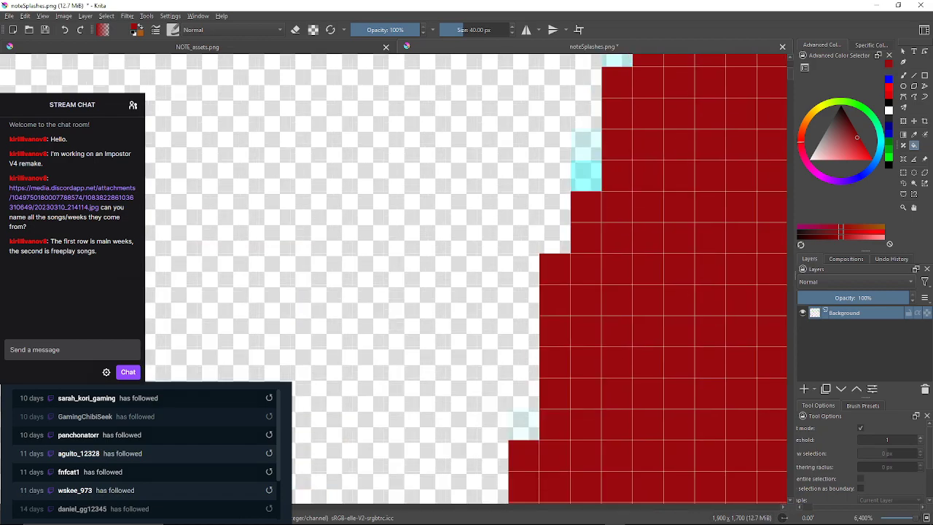
click(586, 176)
click(586, 146)
drag(586, 146, 539, 266)
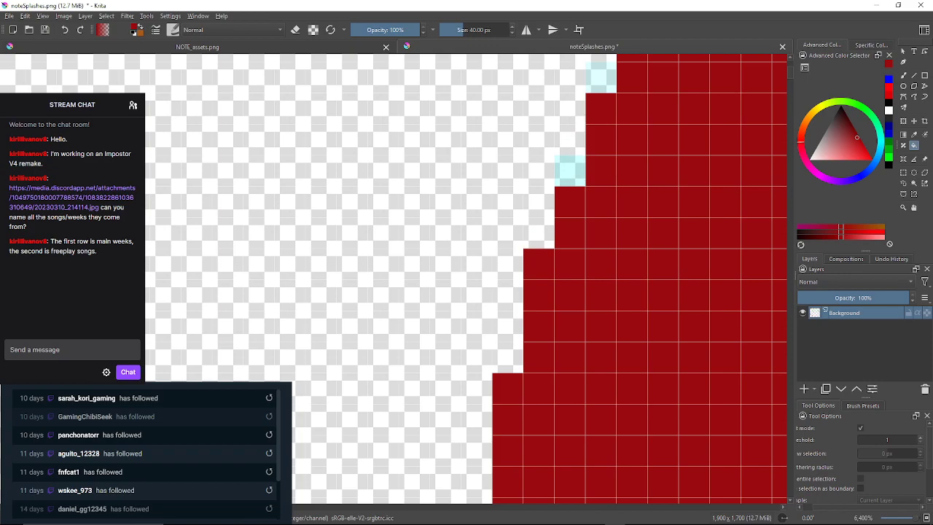
click(570, 171)
drag(570, 172, 527, 271)
click(558, 177)
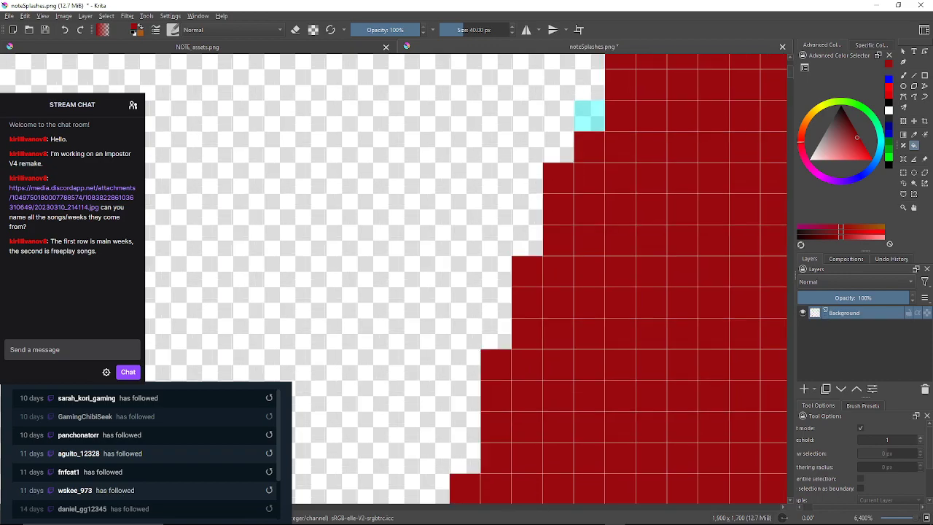
Fill the last cyan pixels on the upper part of the tall prong's left edge with dark red.
click(590, 116)
drag(590, 116, 528, 288)
click(559, 194)
click(621, 101)
Try filling the elongated cyan petal beside the pronged one with dark red at a fill threshold of 51, and undo it.
scroll(584, 263, down, 5)
drag(584, 263, 490, 74)
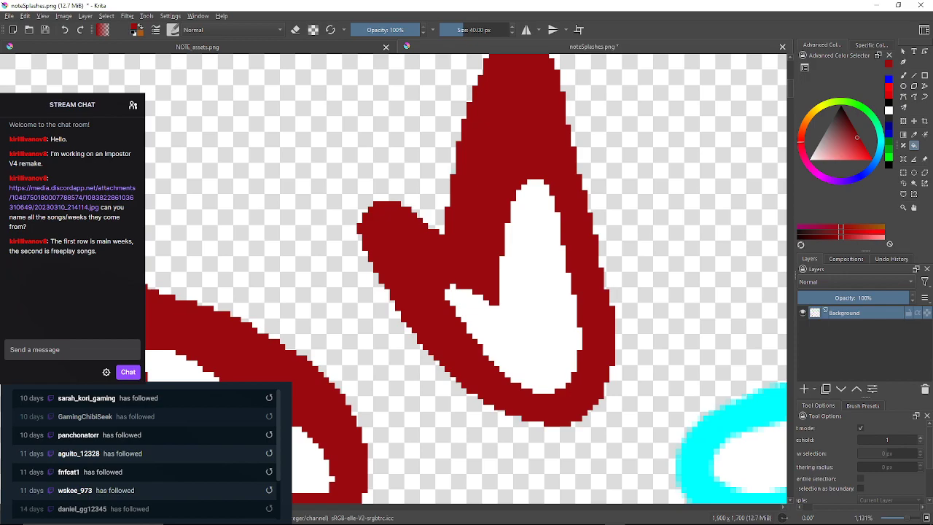
scroll(574, 354, down, 8)
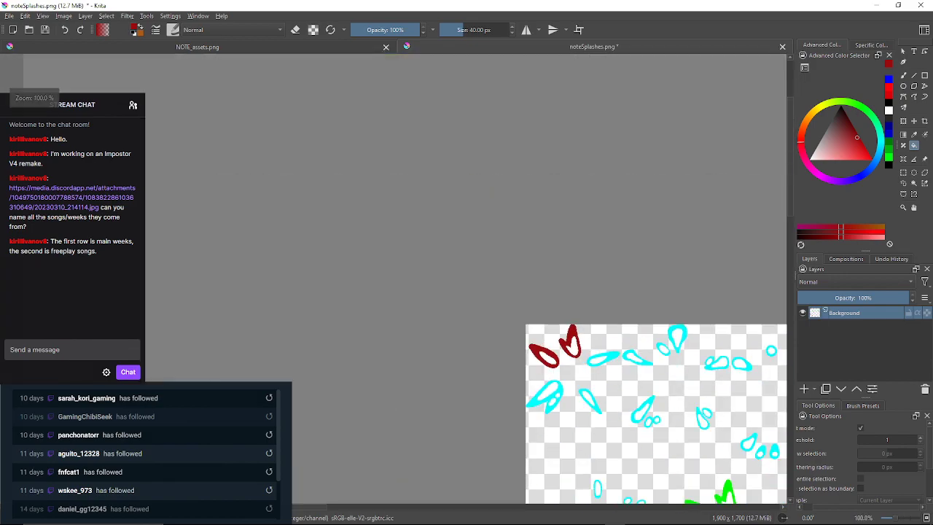
scroll(624, 370, up, 5)
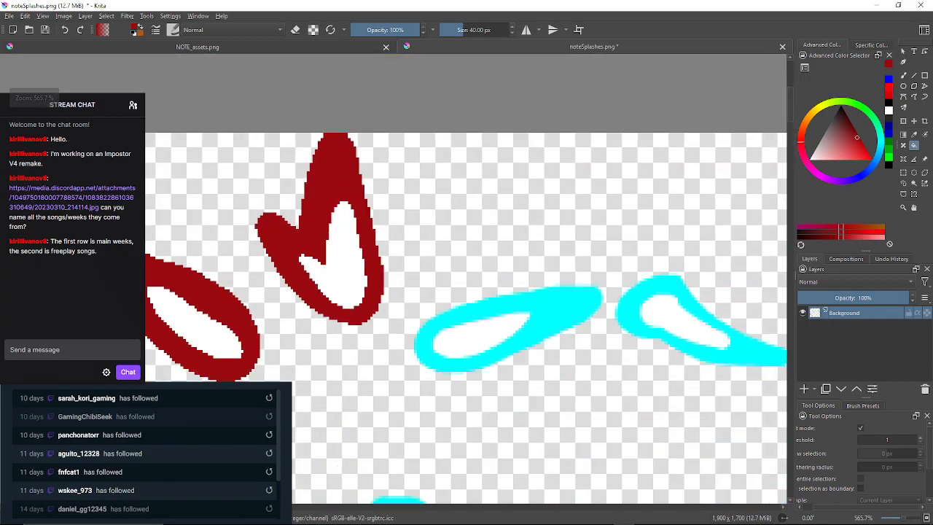
click(887, 440)
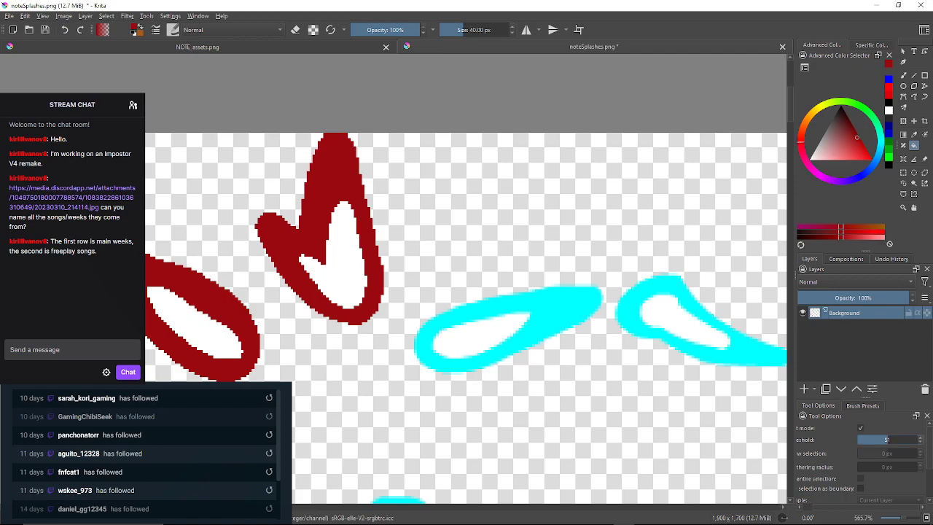
scroll(519, 306, up, 3)
click(520, 300)
scroll(520, 306, down, 2)
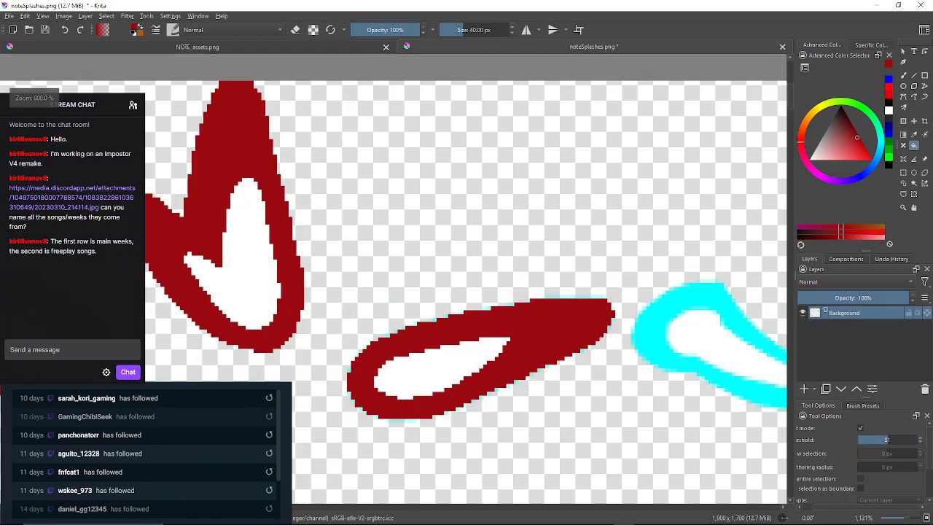
scroll(579, 273, up, 1)
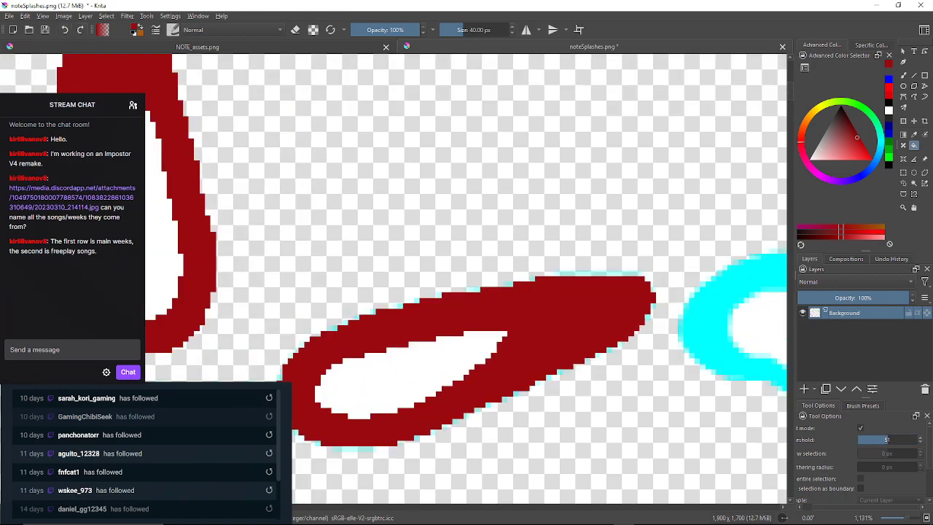
key(ctrl+z)
Try filling the elongated petal with dark red at a fill threshold of 53, and undo it.
click(921, 437)
click(921, 437)
click(568, 314)
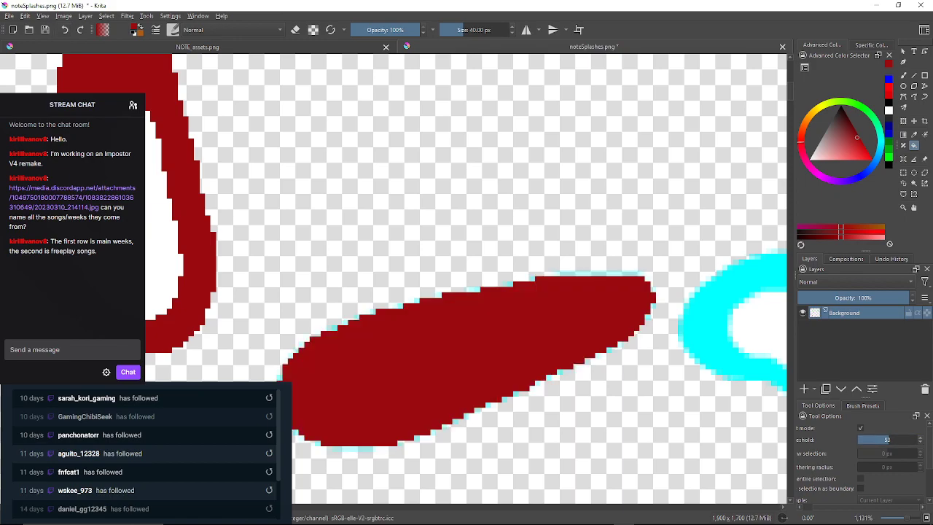
click(65, 30)
Fill the elongated petal with dark red at a threshold of 52 and set the threshold back to 1.
click(921, 442)
click(569, 313)
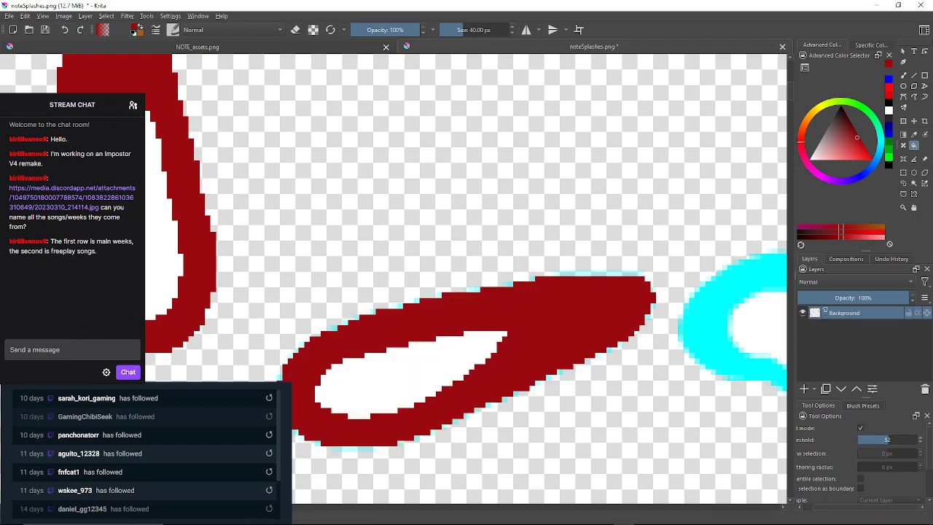
text(1)
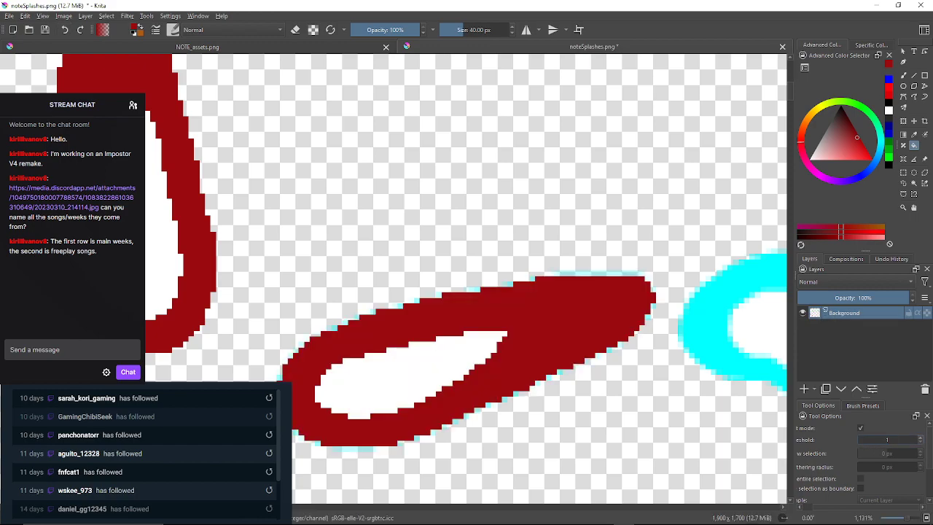
Fill the leftover cyan row along the elongated petal's top edge near its right tip with dark red.
scroll(555, 245, up, 4)
drag(609, 347, 545, 285)
scroll(545, 285, up, 1)
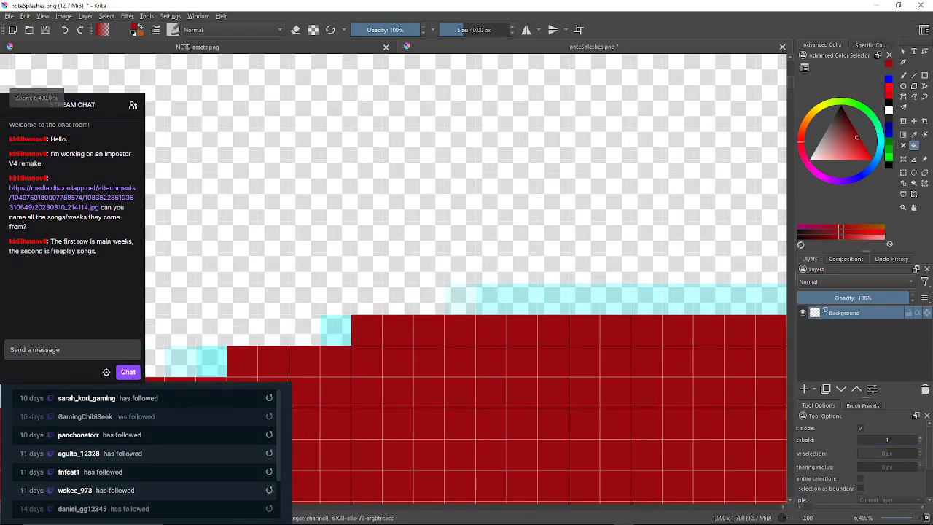
click(460, 300)
click(496, 300)
drag(612, 306, 214, 292)
click(559, 285)
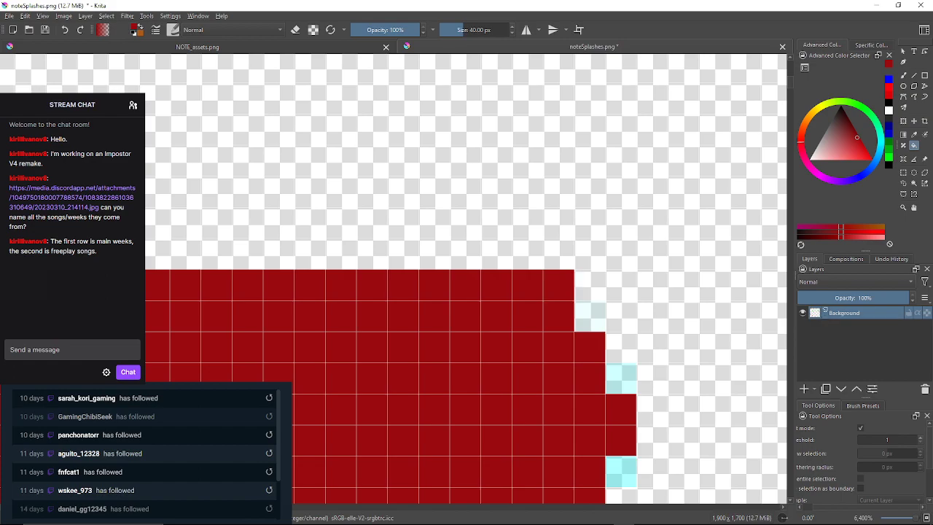
Fill the leftover cyan pixels around the elongated petal's rounded right tip with dark red.
click(590, 317)
click(621, 378)
click(621, 472)
drag(621, 472, 572, 265)
click(540, 327)
Fill the leftover cyan pixels down the elongated petal's lower-right slope, just below the tip, with dark red.
drag(540, 327, 607, 180)
click(451, 336)
click(390, 367)
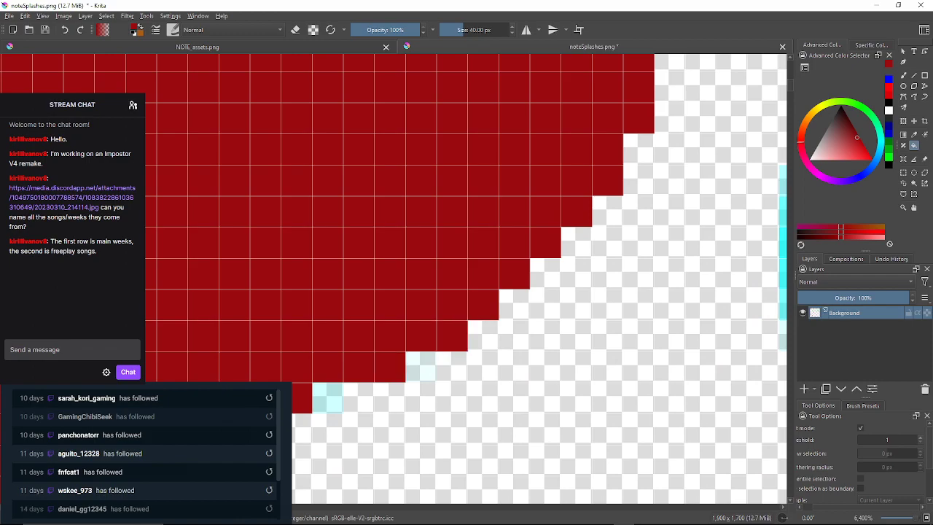
click(327, 398)
drag(327, 398, 428, 315)
click(366, 345)
click(304, 377)
Fill the leftover cyan pixels farther down the elongated petal's lower edge, toward the white core's right point, with dark red.
drag(304, 377, 389, 296)
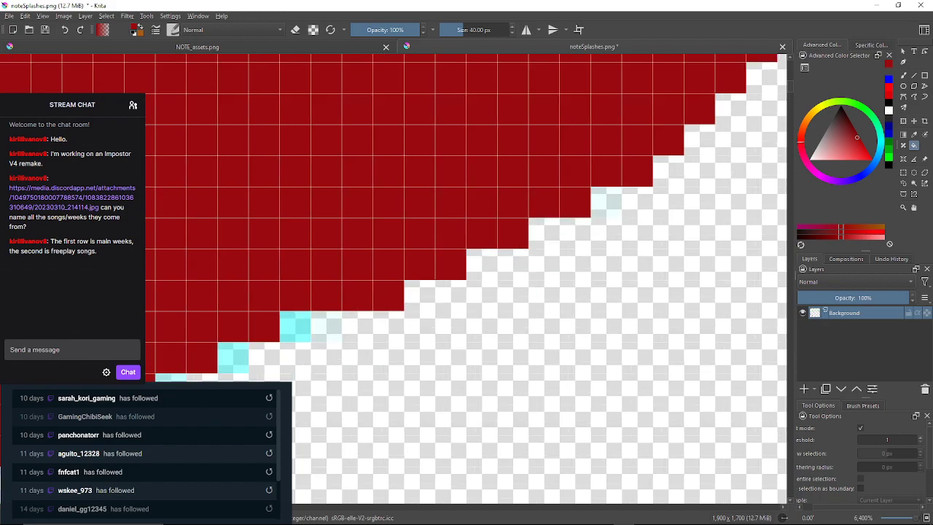
click(327, 327)
click(295, 327)
click(233, 357)
drag(233, 357, 335, 293)
click(273, 325)
Fill the leftover cyan pixels on the elongated petal's lower edge beneath the white core's right point with dark red.
drag(274, 325, 391, 269)
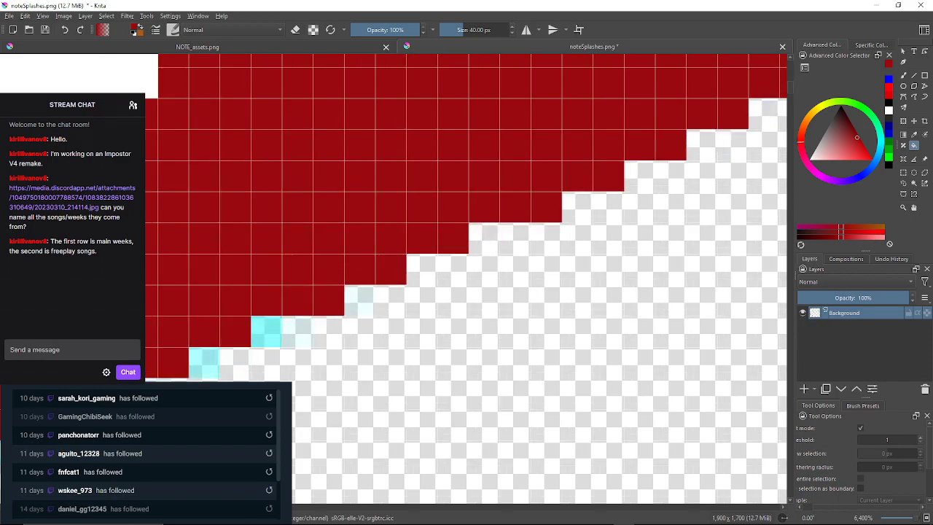
click(360, 300)
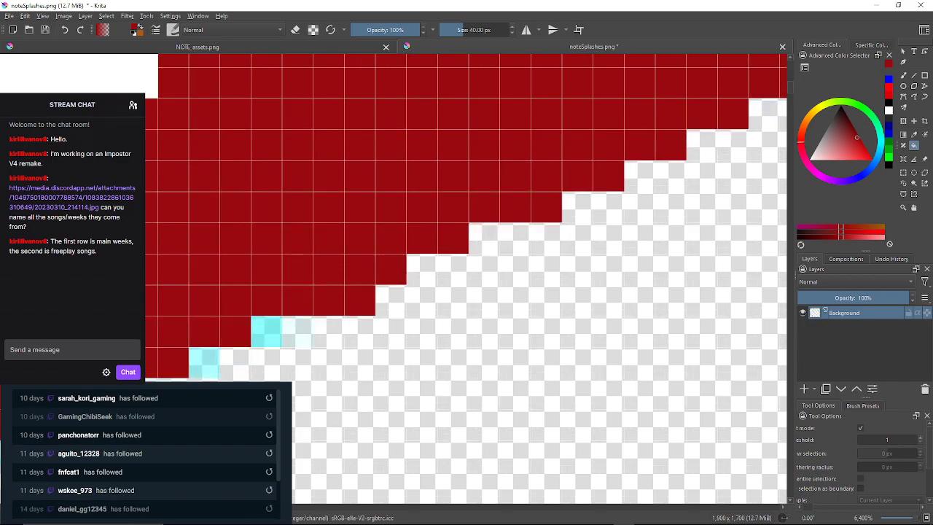
click(267, 332)
click(297, 331)
drag(297, 331, 358, 265)
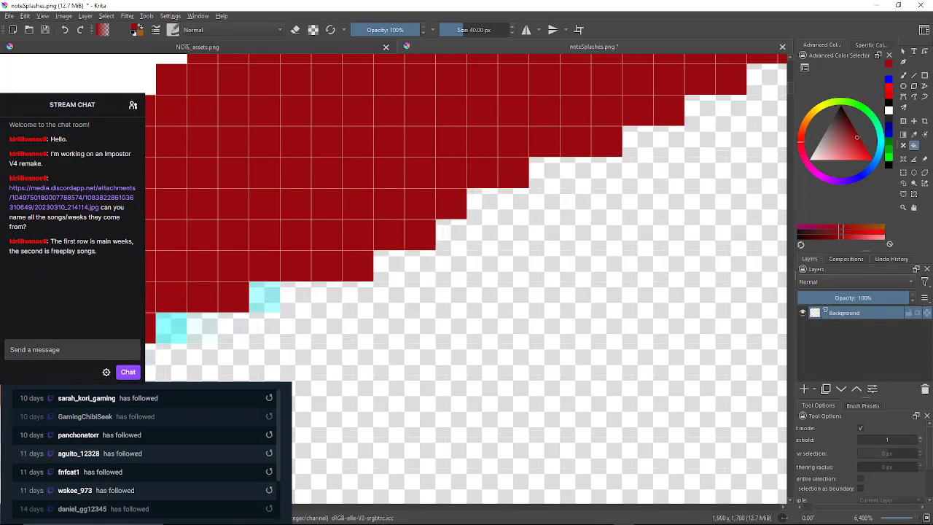
click(265, 297)
Fill the leftover cyan pixels on the elongated petal's lower edge beneath the right part of the white core with dark red.
drag(265, 296, 371, 288)
click(279, 319)
click(217, 350)
drag(217, 349, 353, 314)
click(289, 346)
Fill the leftover cyan pixels on the elongated petal's lower edge beneath the middle of the white core with dark red.
drag(289, 346, 332, 257)
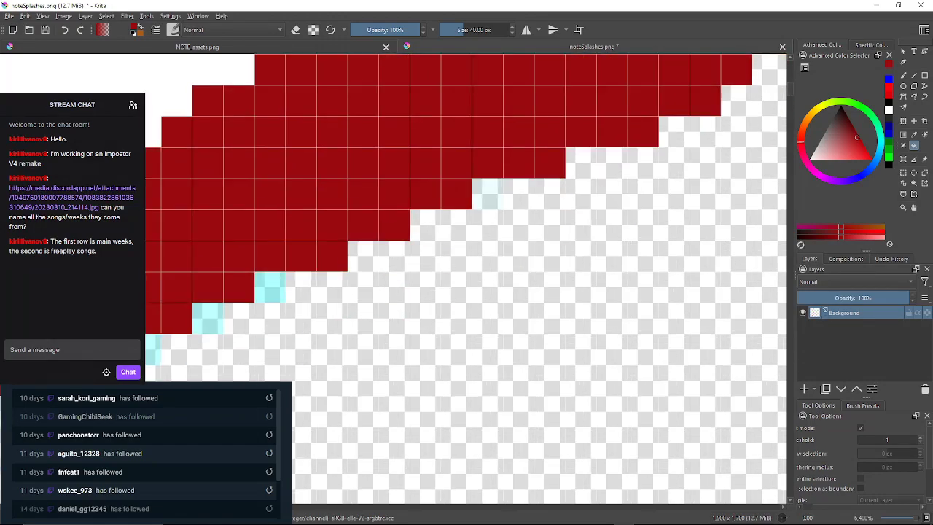
click(269, 287)
click(208, 318)
click(153, 350)
drag(153, 350, 428, 312)
click(326, 341)
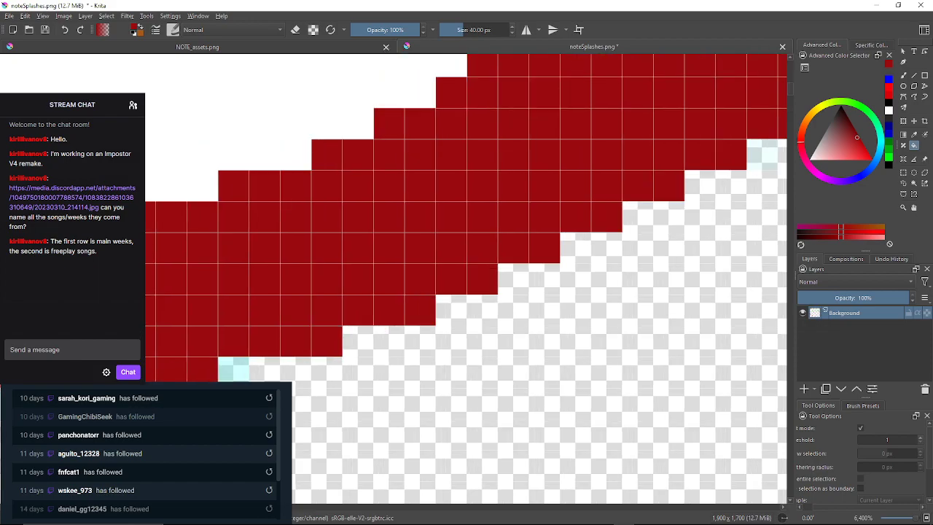
click(233, 369)
Fill the leftover cyan row at the elongated petal's bottom and the pixels stepping up its lower-left curve with dark red.
drag(234, 369, 495, 263)
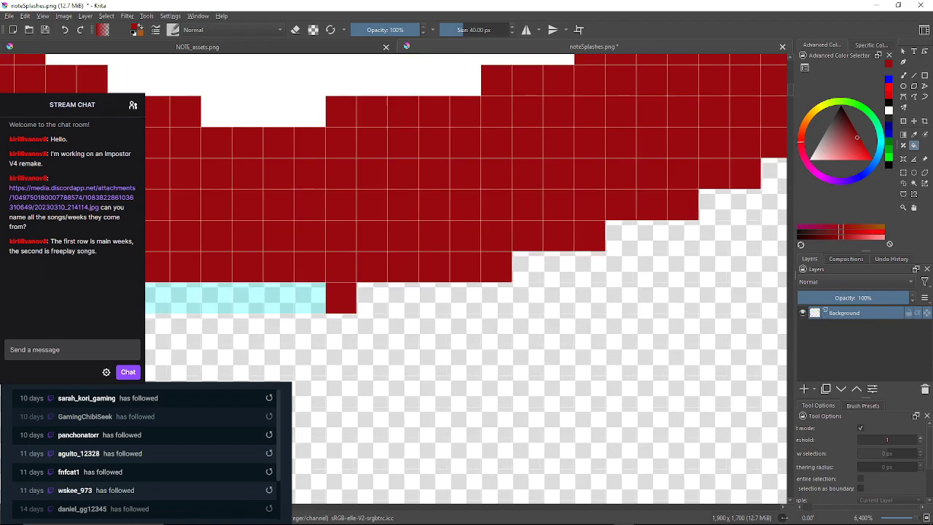
click(292, 298)
drag(292, 299, 558, 278)
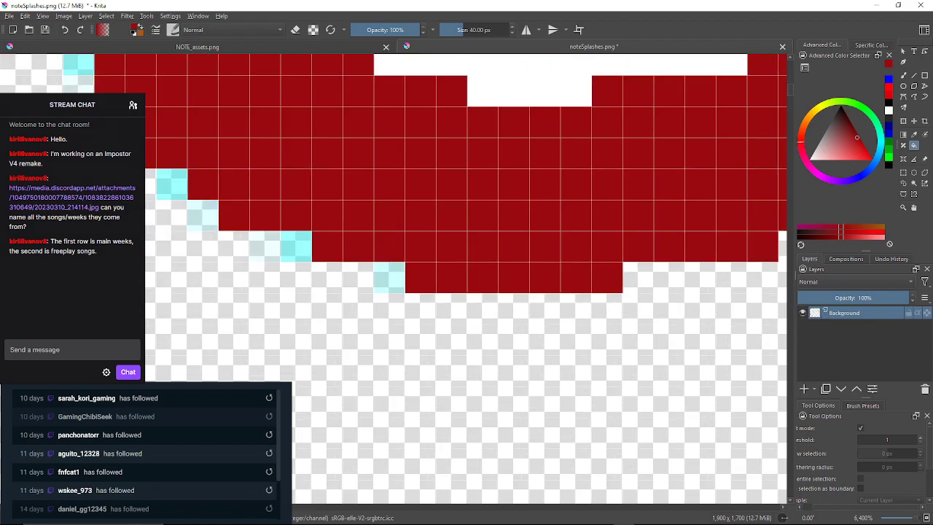
click(390, 278)
click(297, 246)
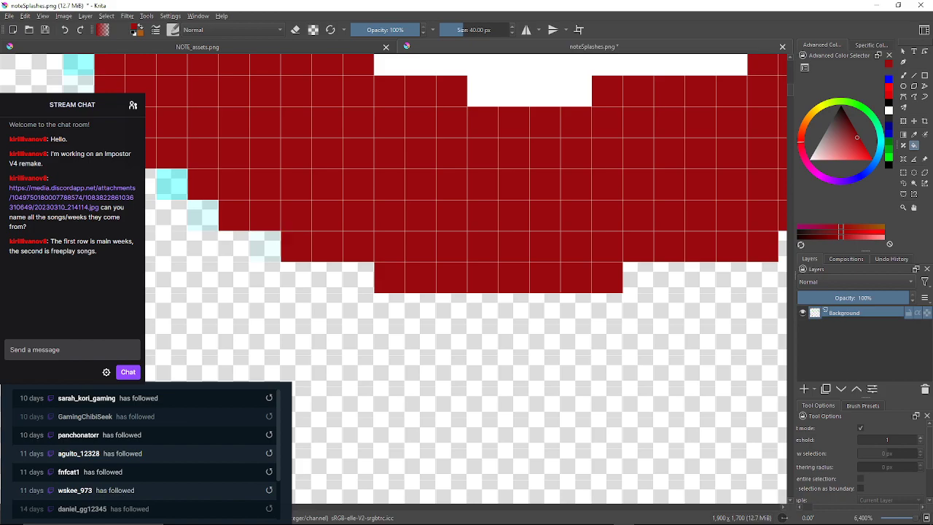
click(265, 247)
click(203, 215)
click(171, 184)
Fill the leftover cyan pixels up the left end of the elongated petal with dark red.
drag(171, 184, 297, 234)
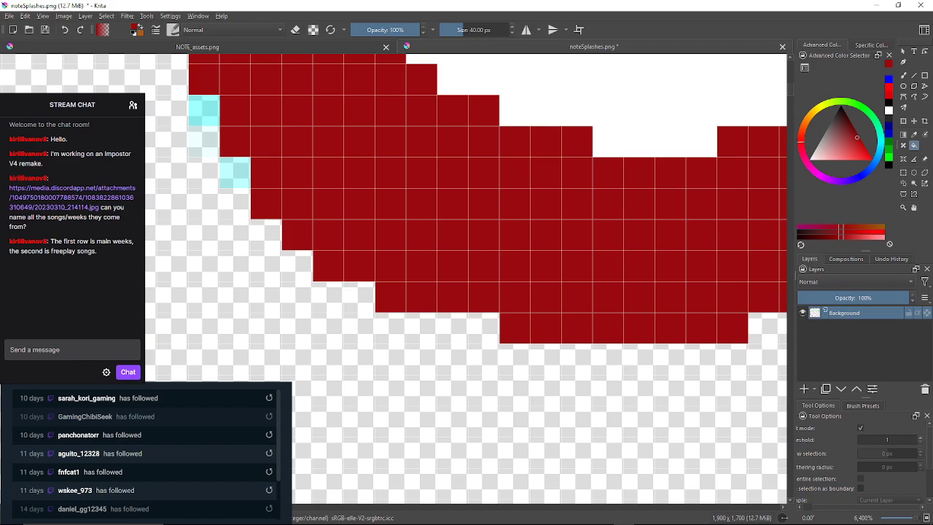
click(235, 172)
click(203, 110)
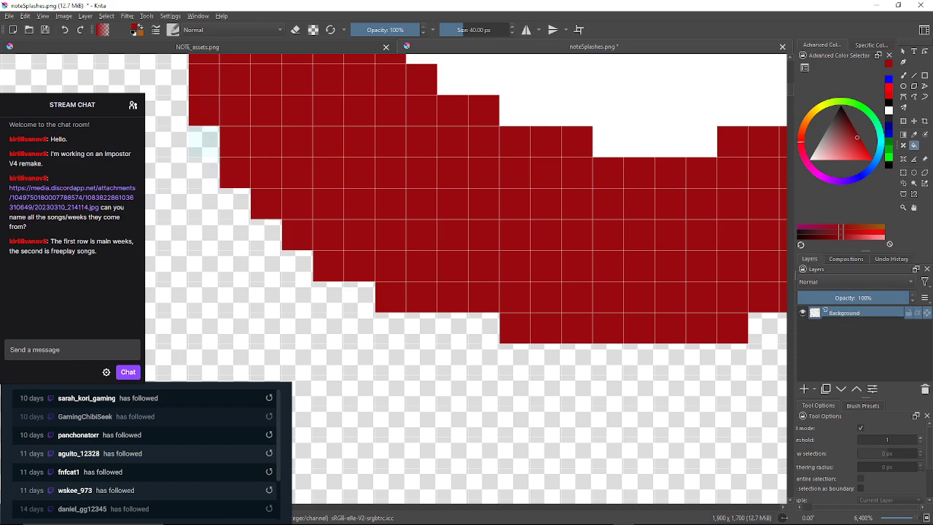
click(204, 142)
drag(204, 142, 284, 368)
click(284, 150)
Fill the leftover cyan pixels stepping up the elongated petal's upper-left curve with dark red.
drag(285, 150, 245, 235)
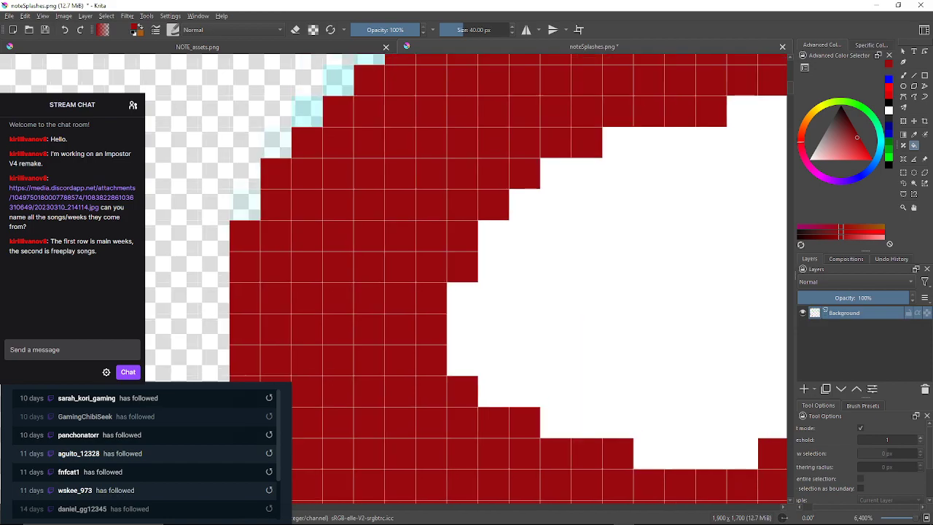
click(246, 205)
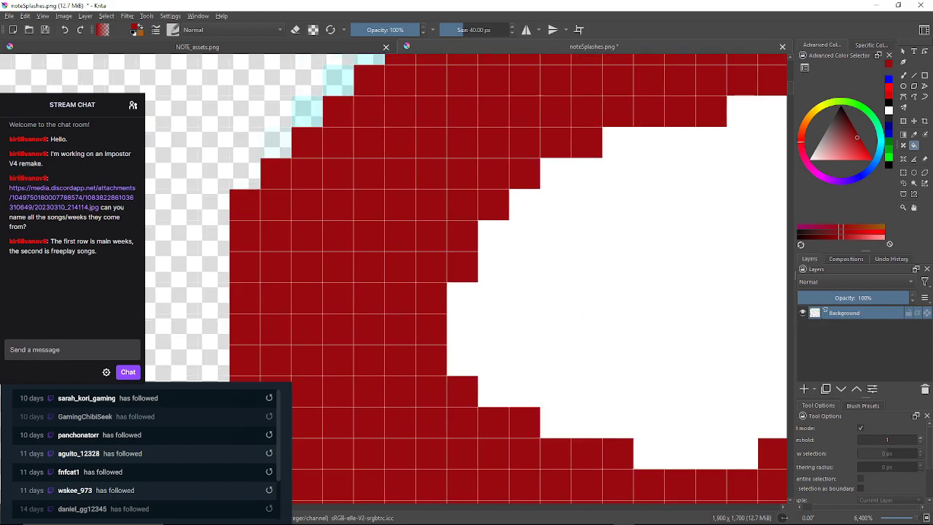
click(276, 143)
click(308, 111)
click(338, 80)
click(369, 60)
Fill the leftover cyan pixels where the elongated petal's upper-left curve flattens into its top edge with dark red.
drag(369, 60, 330, 172)
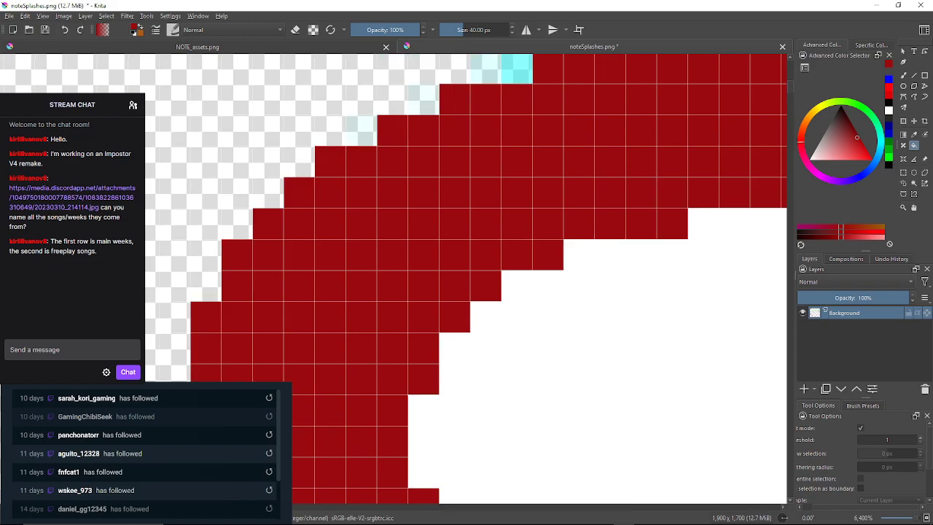
click(361, 130)
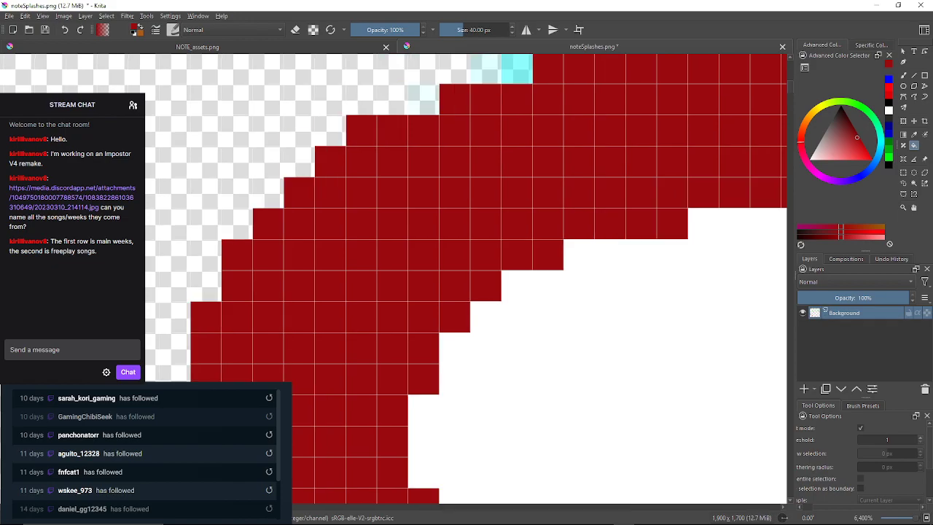
click(424, 99)
click(484, 69)
click(516, 68)
drag(517, 69, 424, 175)
click(486, 145)
click(548, 113)
Fill the leftover cyan pixels on the elongated petal's top edge above the left part of the white core with dark red.
drag(548, 113, 465, 151)
click(527, 120)
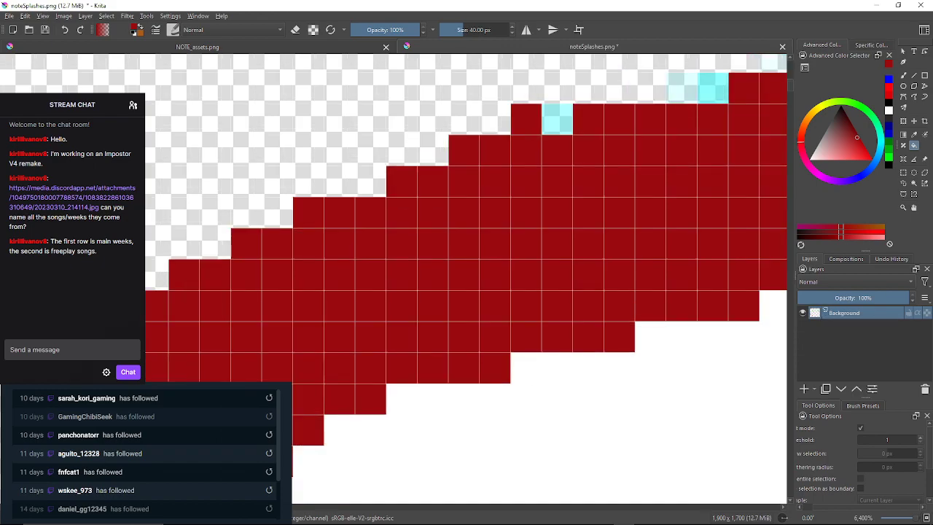
click(557, 120)
drag(557, 120, 466, 156)
click(623, 125)
click(592, 125)
Fill the leftover cyan pixels farther right on the elongated petal's top edge, above the white core, with dark red.
drag(592, 125, 479, 151)
click(572, 120)
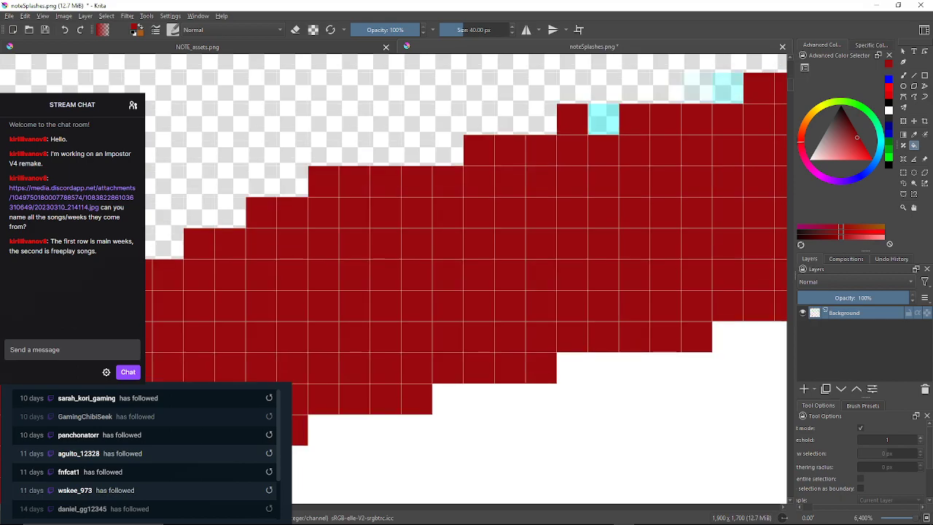
click(604, 120)
drag(603, 120, 553, 131)
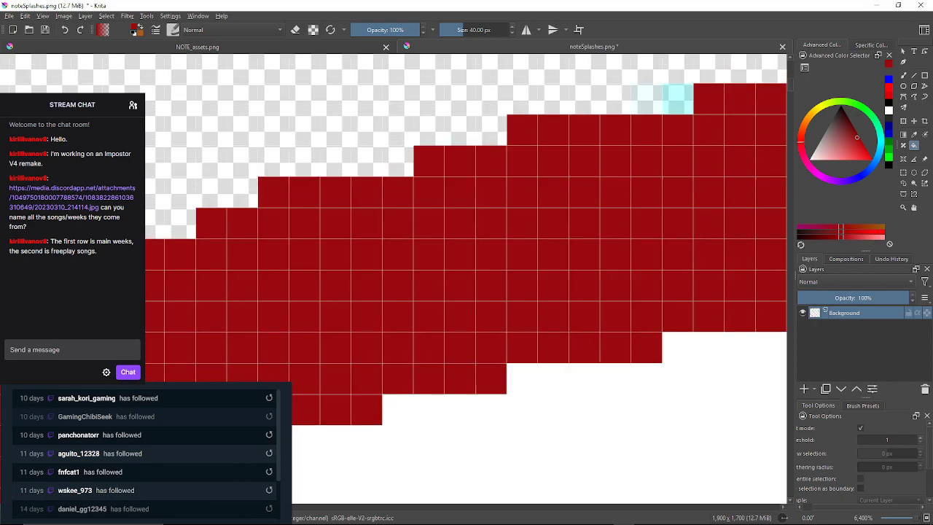
click(648, 99)
click(678, 99)
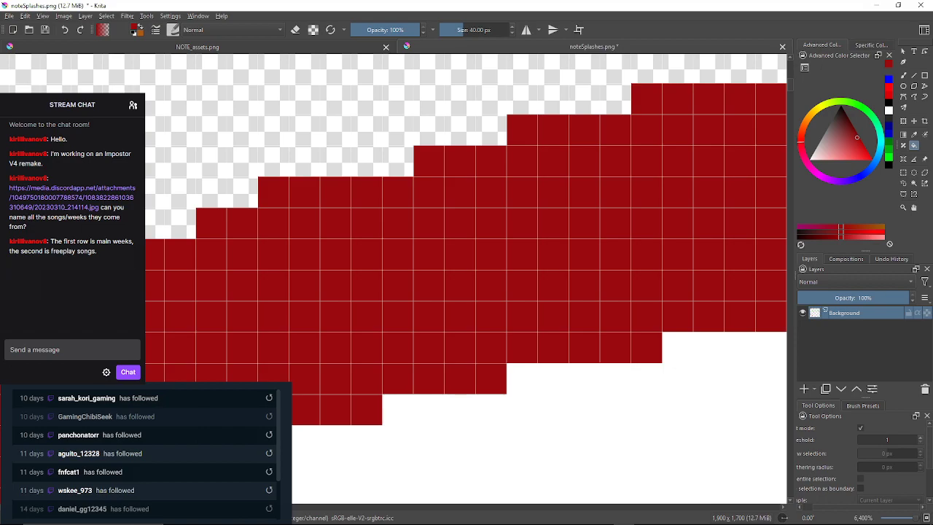
drag(678, 99, 434, 166)
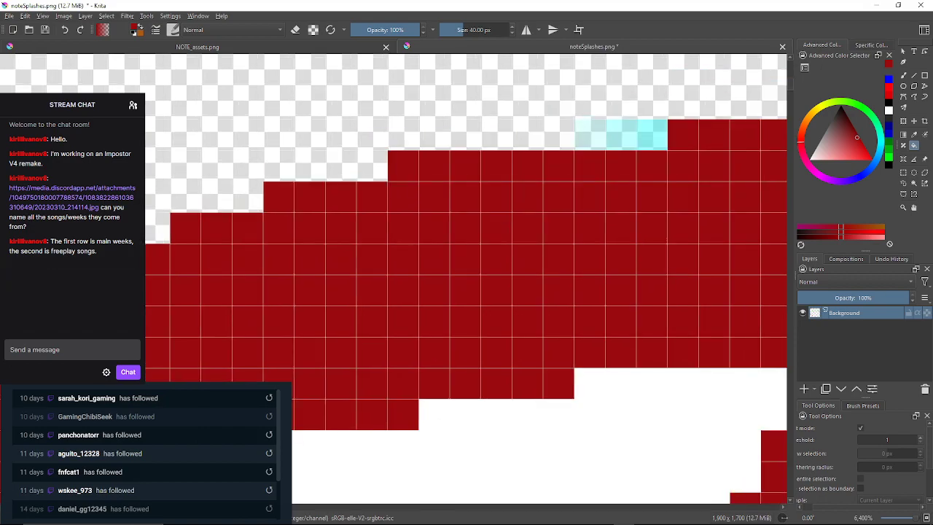
Fill the last leftover cyan pixels along the elongated petal's top edge toward its rounded right end with dark red.
click(591, 135)
click(621, 135)
click(652, 135)
drag(652, 135, 475, 180)
click(632, 149)
click(662, 149)
drag(662, 150, 537, 175)
click(661, 144)
drag(662, 145, 576, 180)
drag(641, 168, 464, 193)
drag(627, 190, 493, 186)
Check the recoloured elongated petal for leftovers and look over the remaining cyan splashes, ending at the narrow slanted petal in the second row.
scroll(514, 249, down, 4)
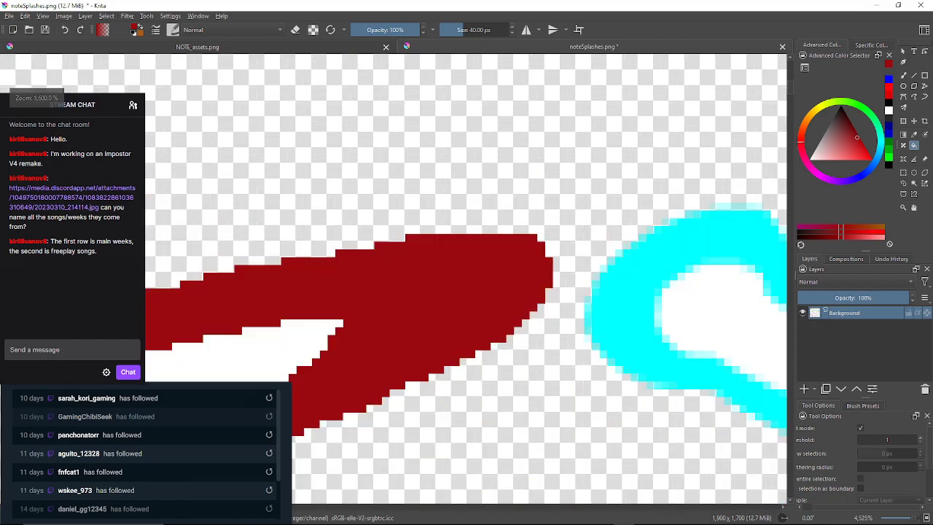
drag(507, 320, 511, 253)
scroll(512, 253, up, 2)
scroll(436, 201, down, 3)
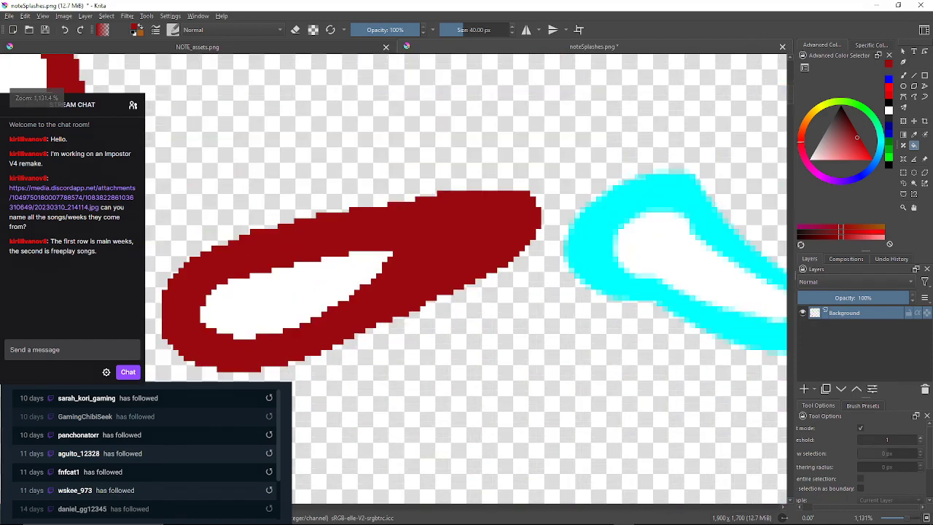
scroll(436, 202, down, 5)
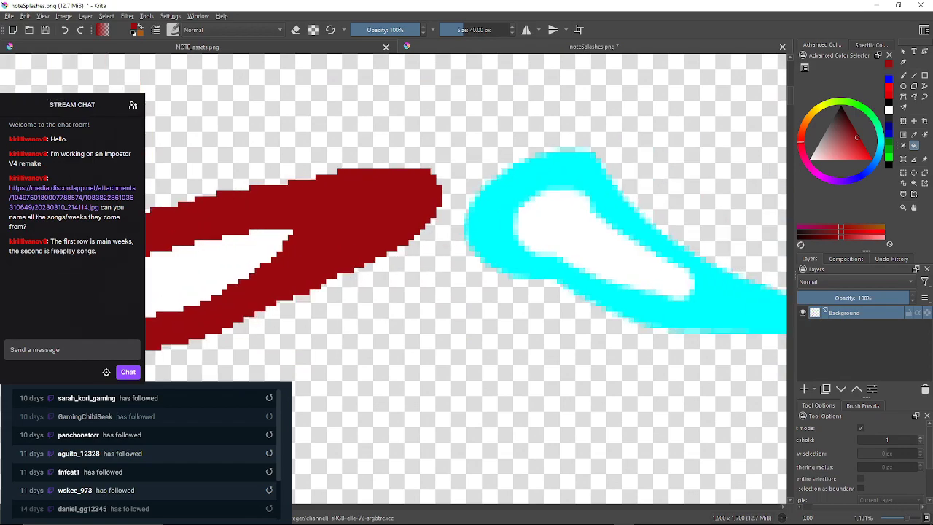
scroll(488, 272, up, 2)
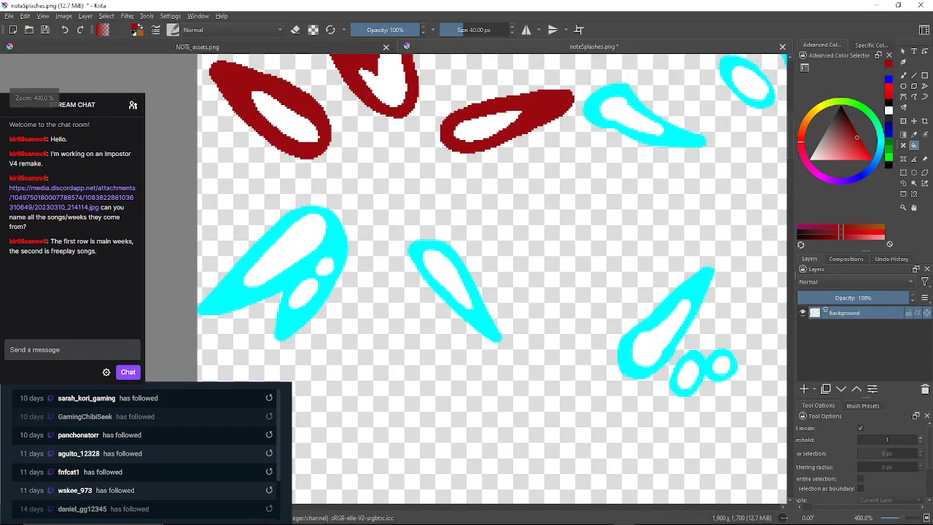
scroll(487, 272, down, 1)
drag(488, 272, 381, 277)
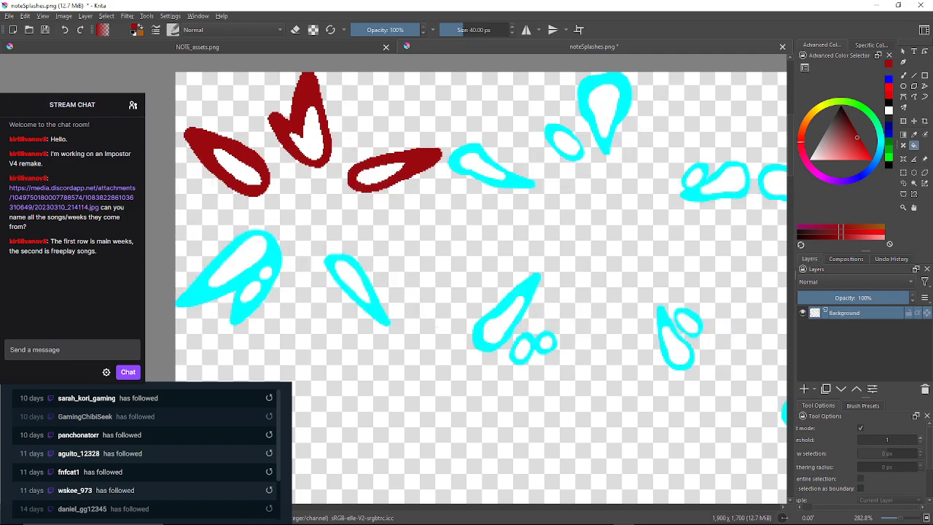
scroll(349, 337, up, 2)
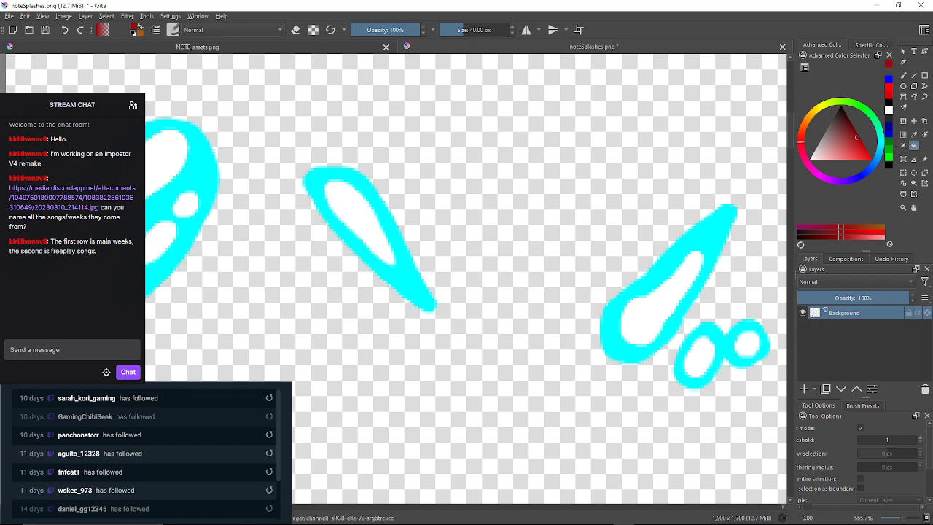
scroll(376, 292, up, 2)
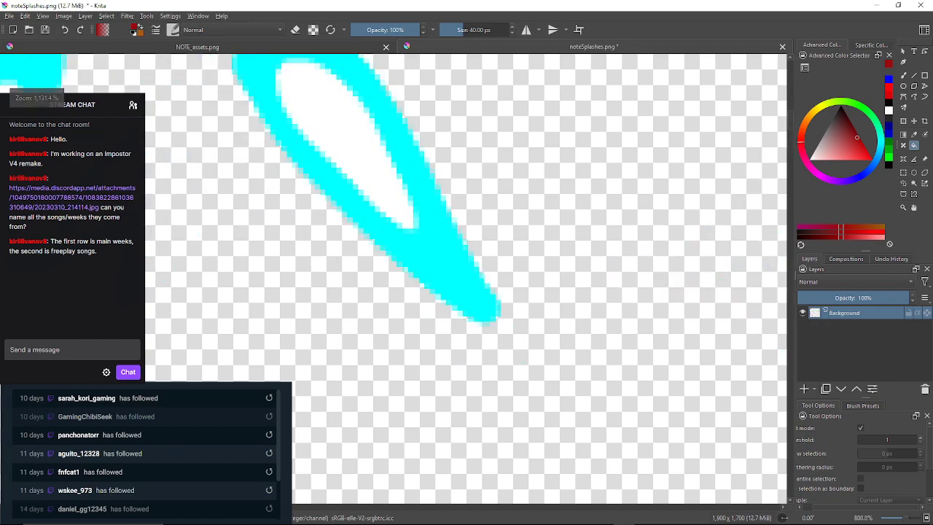
drag(458, 201, 575, 281)
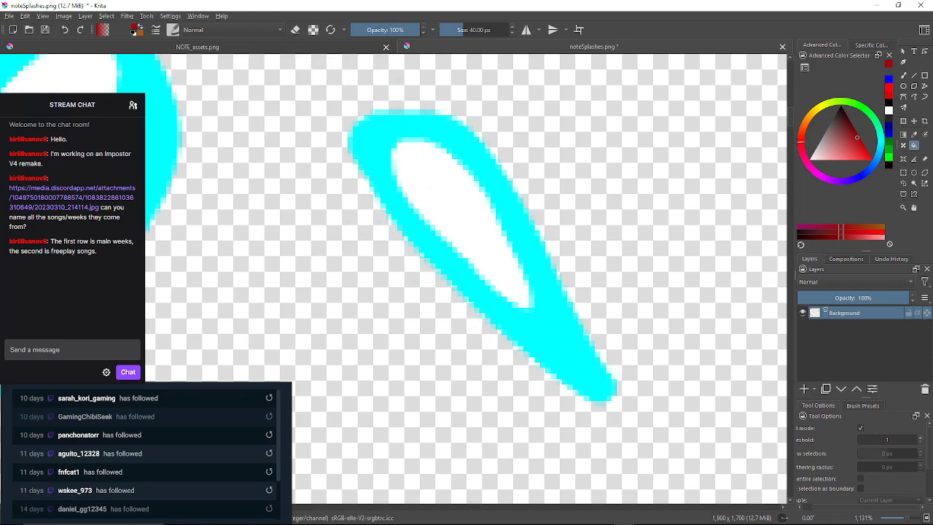
scroll(576, 280, up, 1)
scroll(576, 281, down, 2)
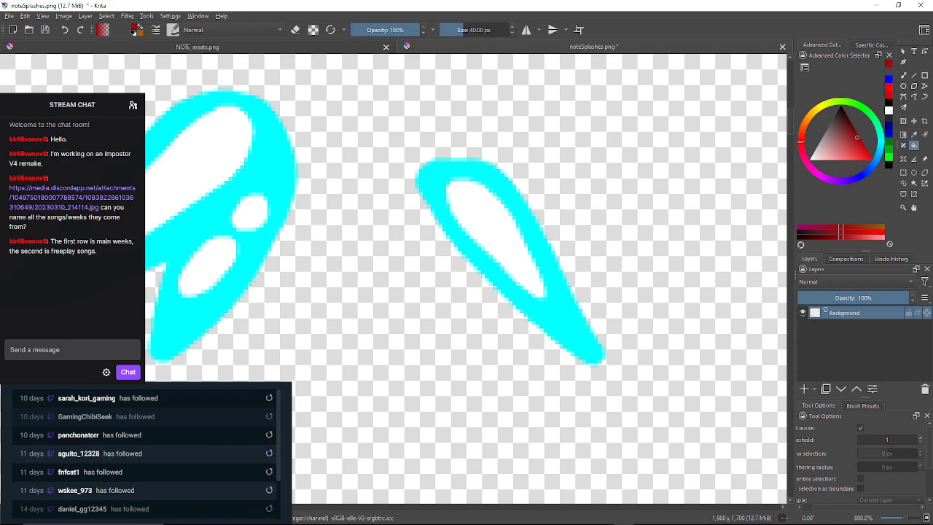
scroll(526, 294, up, 2)
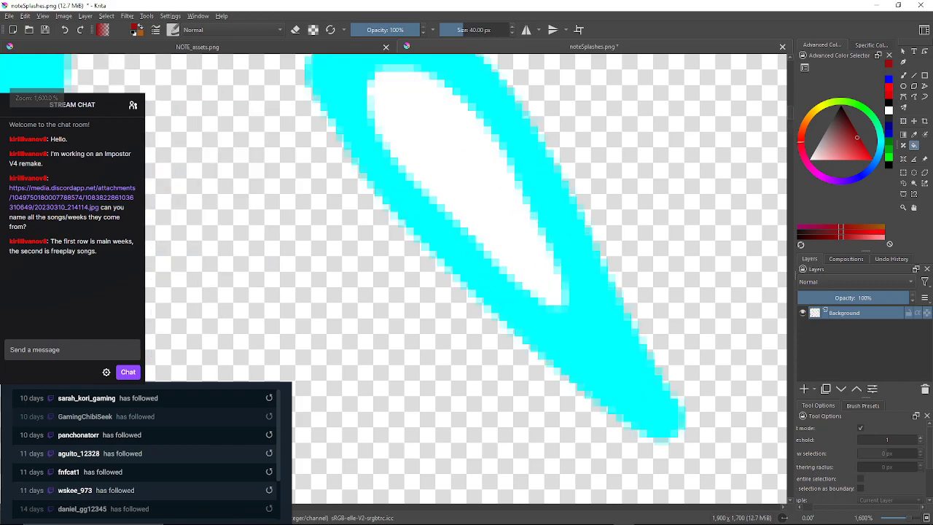
scroll(602, 309, down, 2)
scroll(603, 311, up, 1)
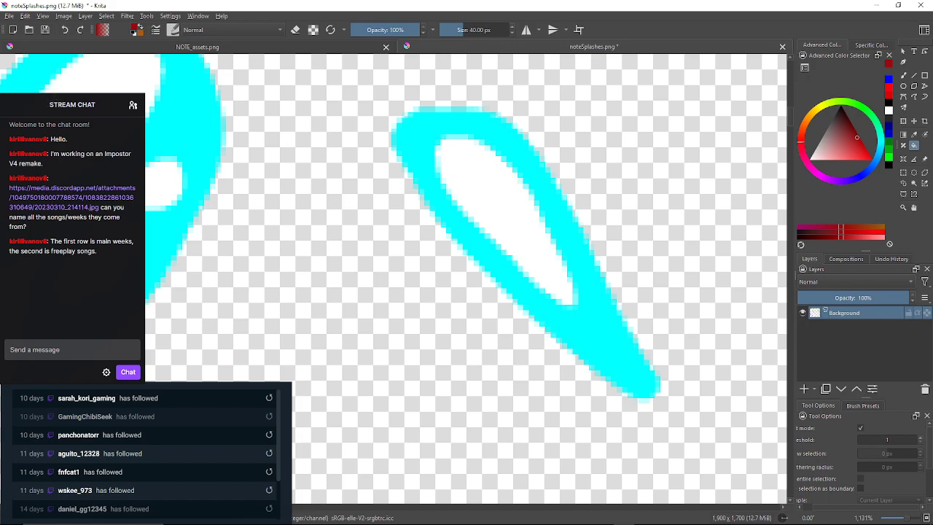
Try filling the narrow slanted petal with dark red at fill thresholds 50 and 54, undoing each attempt.
click(887, 439)
click(606, 333)
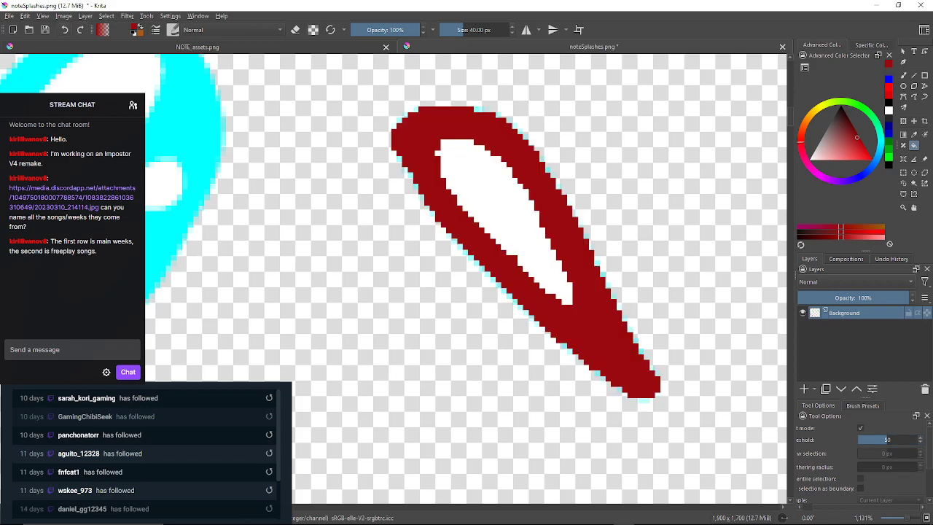
key(ctrl+z)
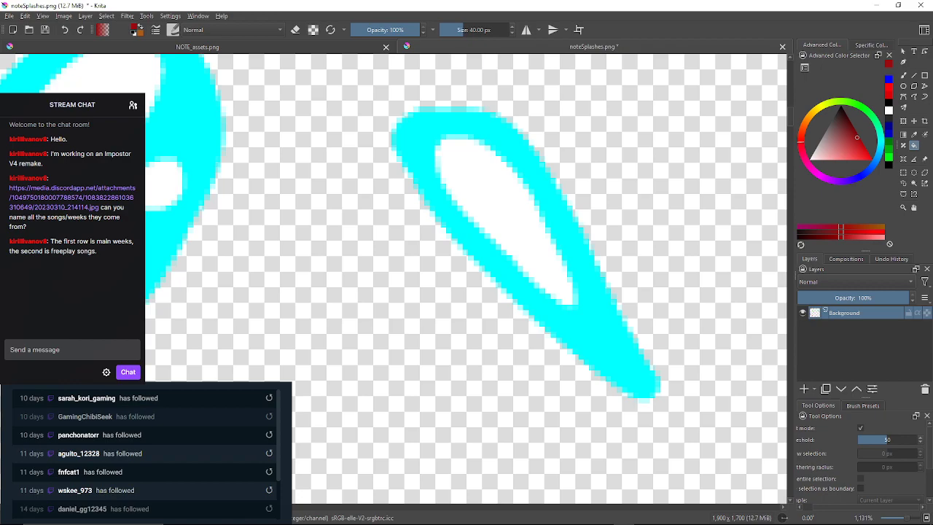
click(889, 439)
click(605, 334)
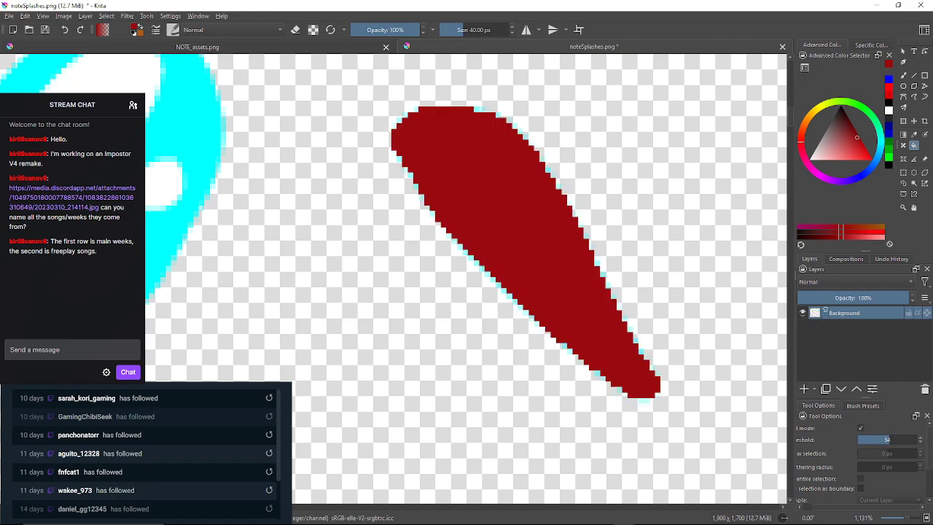
key(ctrl+z)
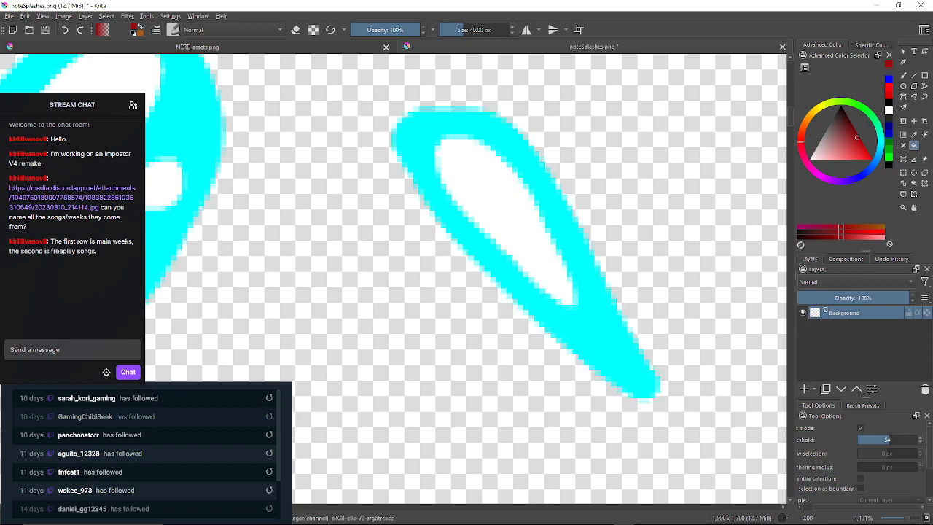
Try filling the slanted petal with dark red at fill thresholds 52 and 53, undoing each attempt.
click(920, 442)
click(603, 332)
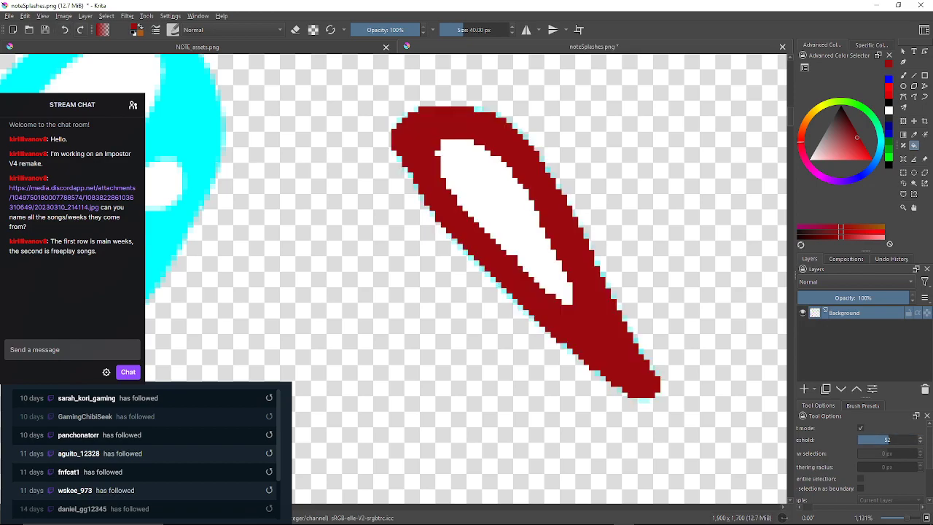
key(ctrl+z)
click(921, 437)
click(603, 332)
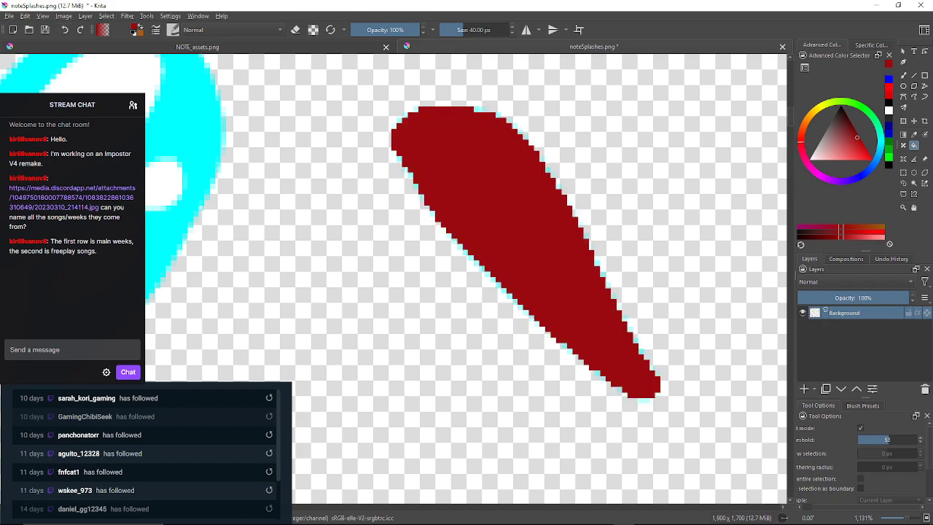
key(ctrl+z)
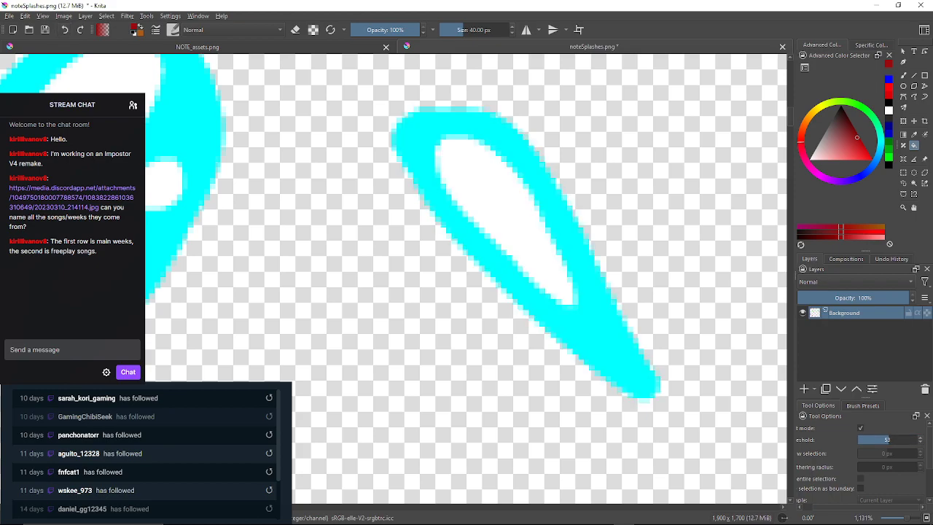
Fill the slanted petal's cyan outline with dark red at a fill threshold of 52.
click(921, 441)
click(601, 332)
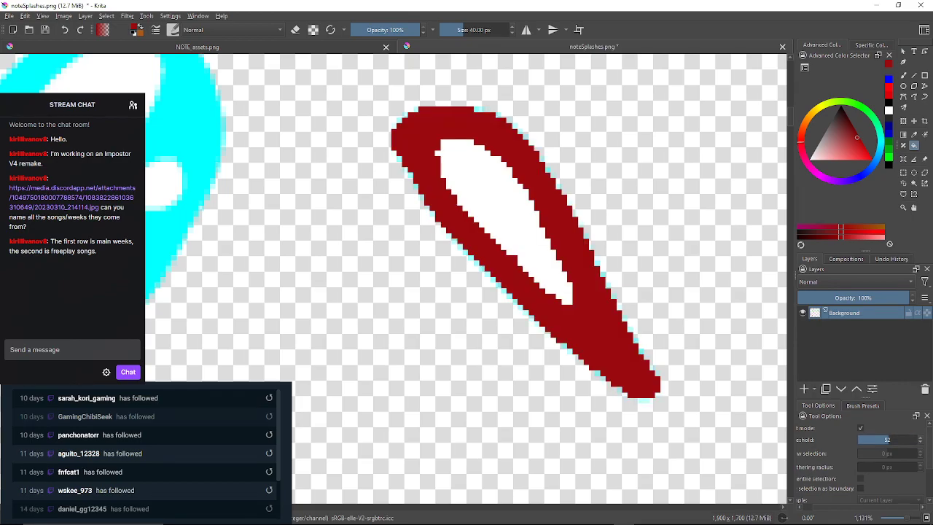
Set the fill threshold to 1 and fill the leftover cyan pixels at both ends of the slanted petal's flat top edge with dark red.
click(859, 439)
scroll(505, 114, up, 4)
drag(504, 114, 613, 189)
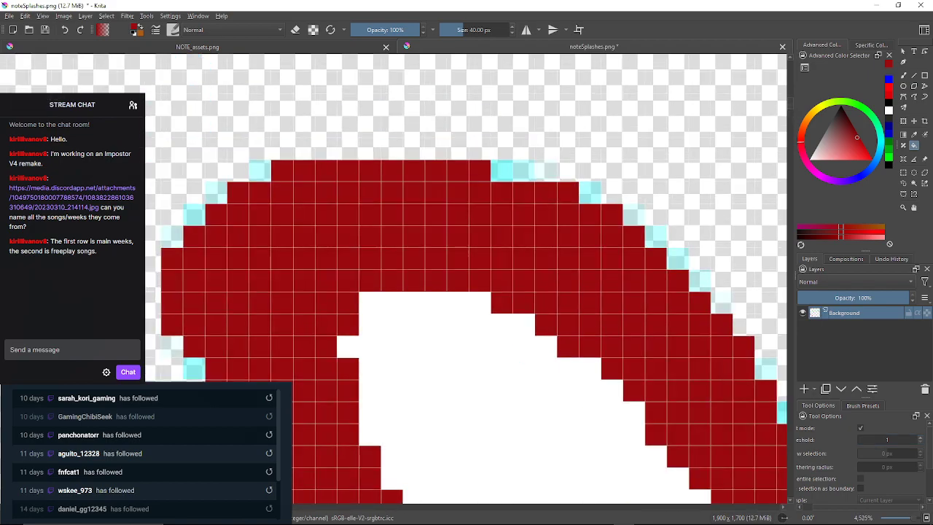
click(260, 170)
click(501, 171)
click(524, 170)
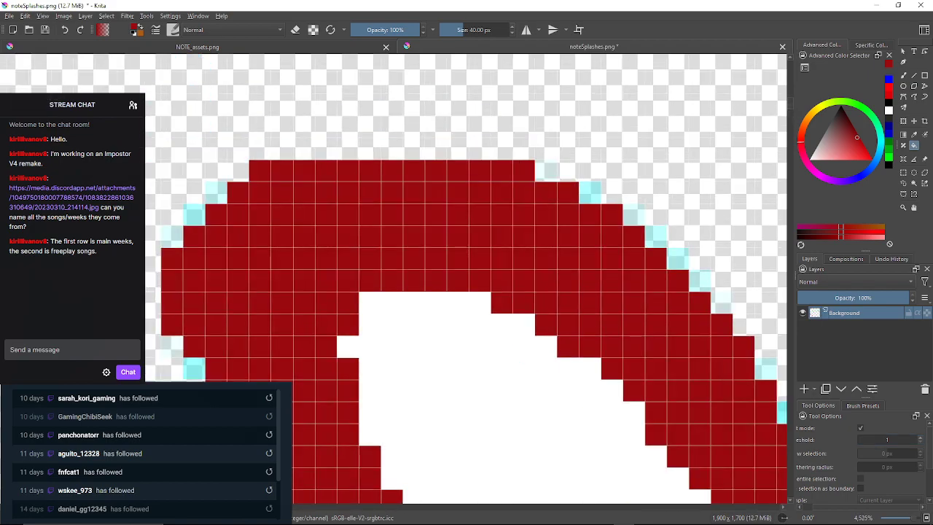
click(545, 170)
Fill the leftover cyan pixels stepping down the slanted petal's upper-right curve with dark red.
click(590, 193)
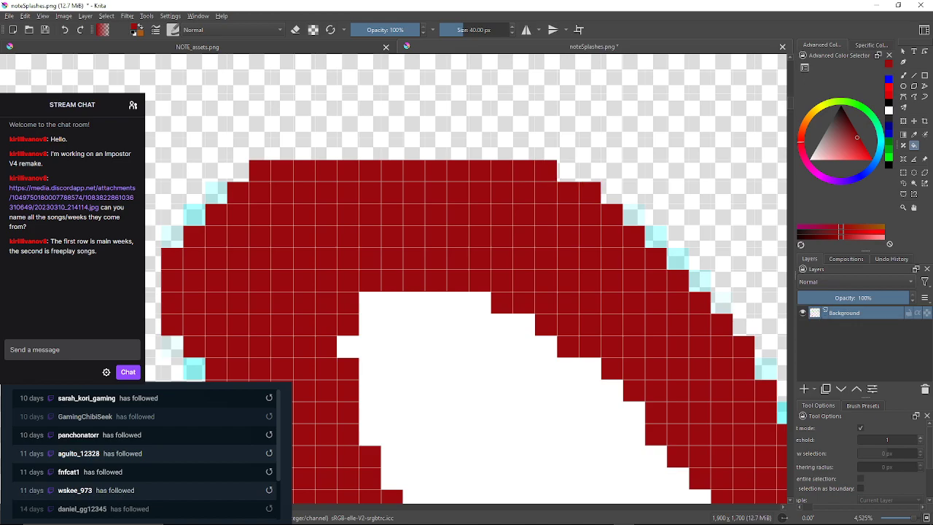
click(634, 214)
click(656, 237)
click(678, 258)
click(699, 280)
drag(700, 281, 575, 226)
scroll(575, 226, up, 1)
click(607, 258)
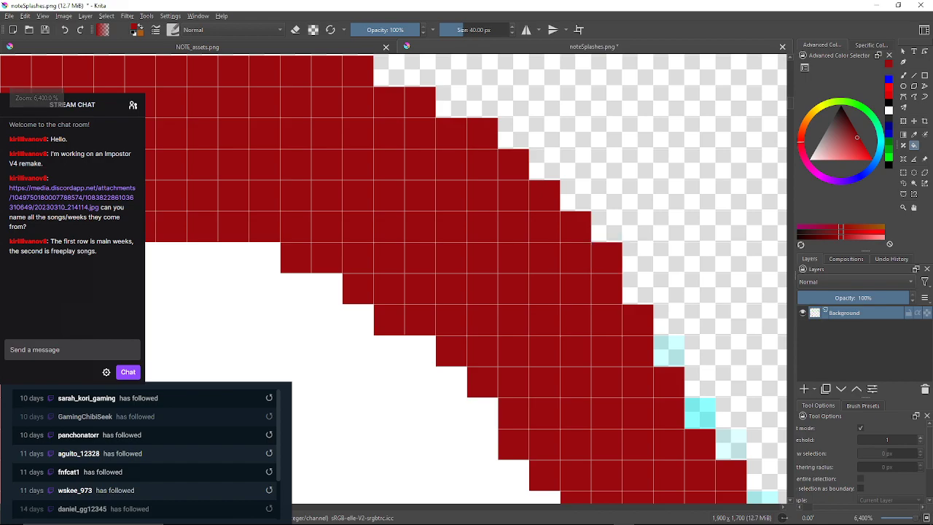
Fill the leftover cyan pixels on the slanted petal's right edge, beside the upper part of the white core, with dark red.
click(668, 350)
drag(696, 408, 529, 312)
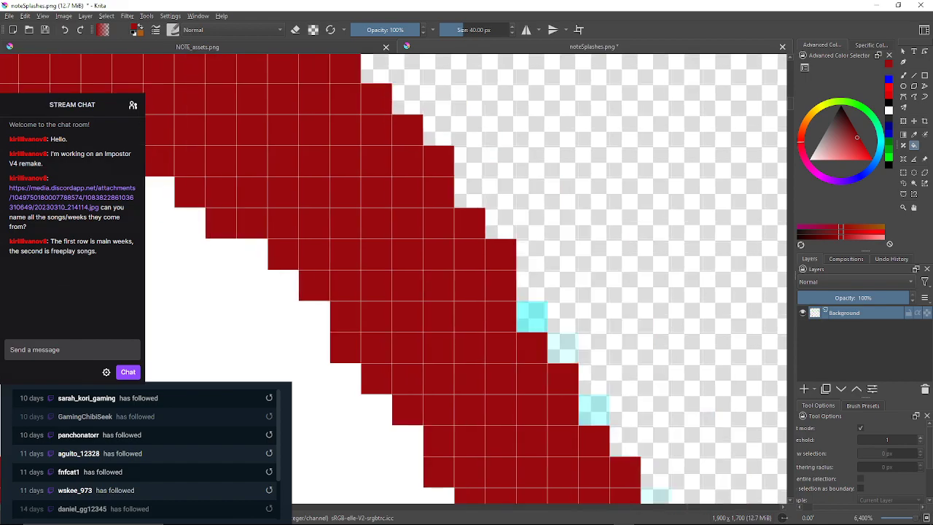
click(531, 316)
click(562, 348)
drag(594, 410, 531, 317)
click(532, 316)
drag(594, 410, 527, 289)
Fill the leftover cyan pixels farther down the slanted petal's right edge, beside the middle of the white core, with dark red.
click(527, 289)
click(558, 351)
drag(588, 413, 492, 263)
click(492, 263)
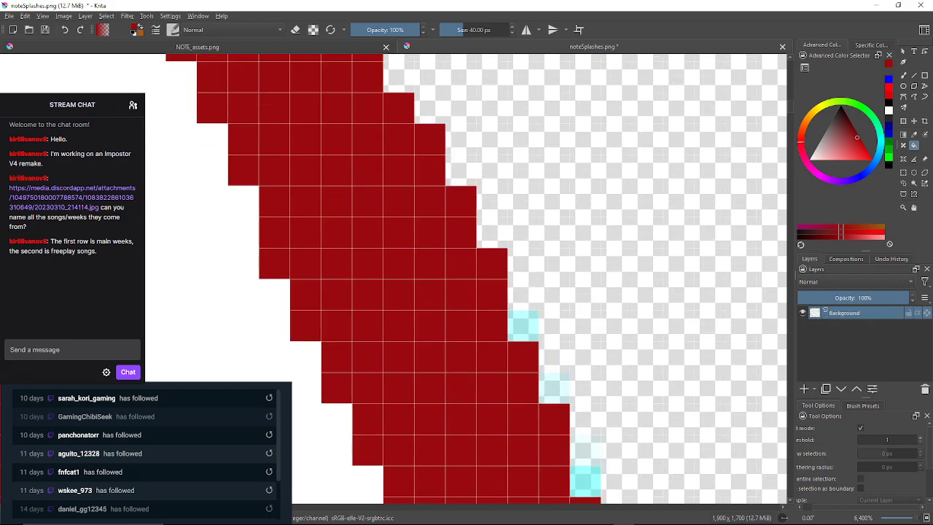
click(524, 326)
drag(554, 388, 489, 271)
Fill the leftover cyan pixels on the slanted petal's right edge, beside the lower part of the white core, with dark red.
click(489, 271)
click(520, 365)
drag(551, 426, 528, 347)
click(528, 346)
drag(560, 408, 542, 353)
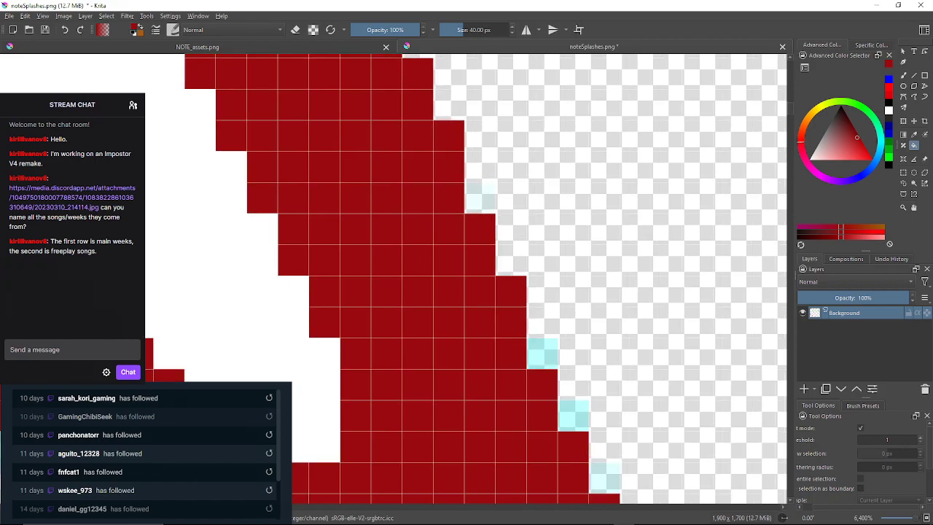
click(542, 353)
drag(574, 415, 537, 325)
click(536, 325)
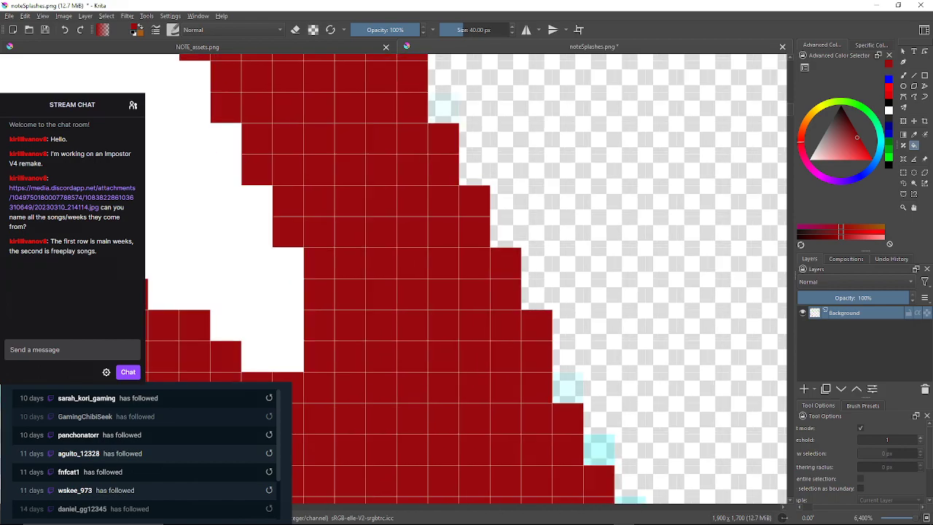
Fill the leftover cyan pixels on the slanted petal's right edge just below the white core with dark red.
click(567, 387)
click(599, 449)
drag(599, 449, 516, 217)
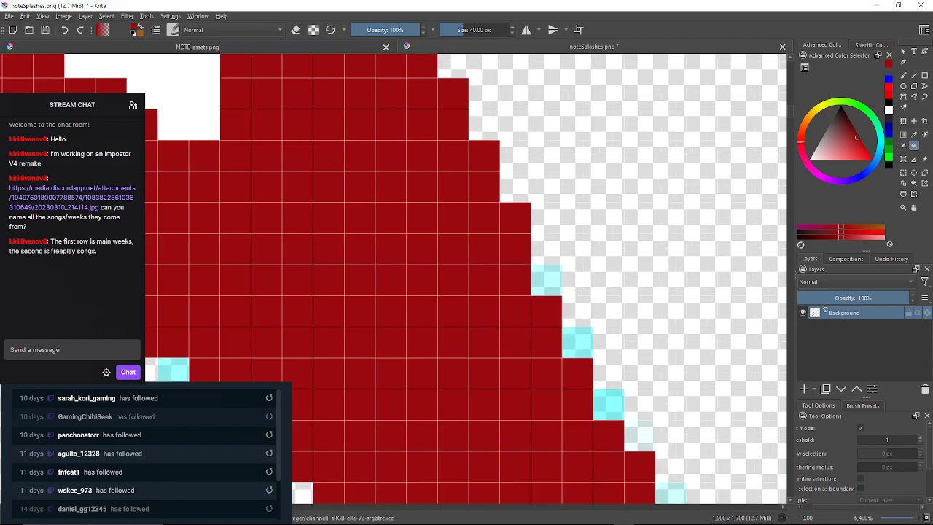
click(547, 280)
click(577, 342)
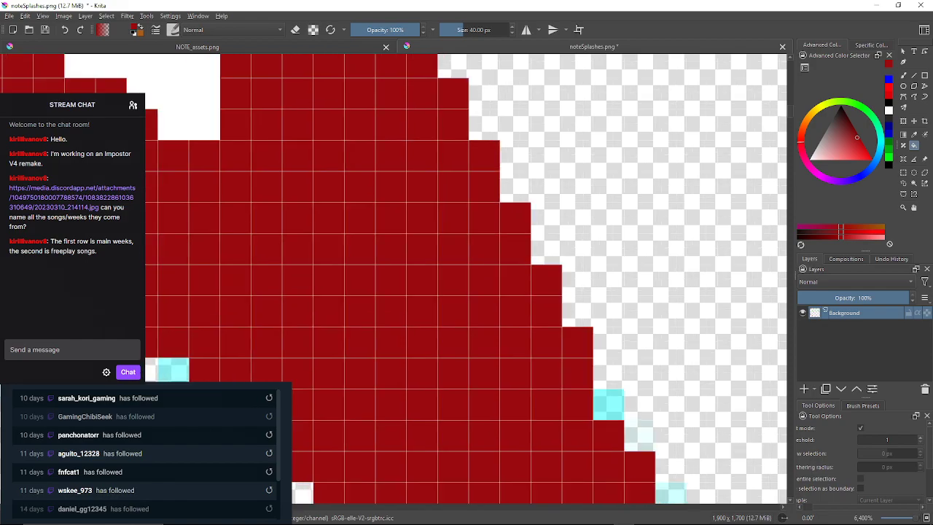
click(608, 404)
drag(608, 404, 514, 242)
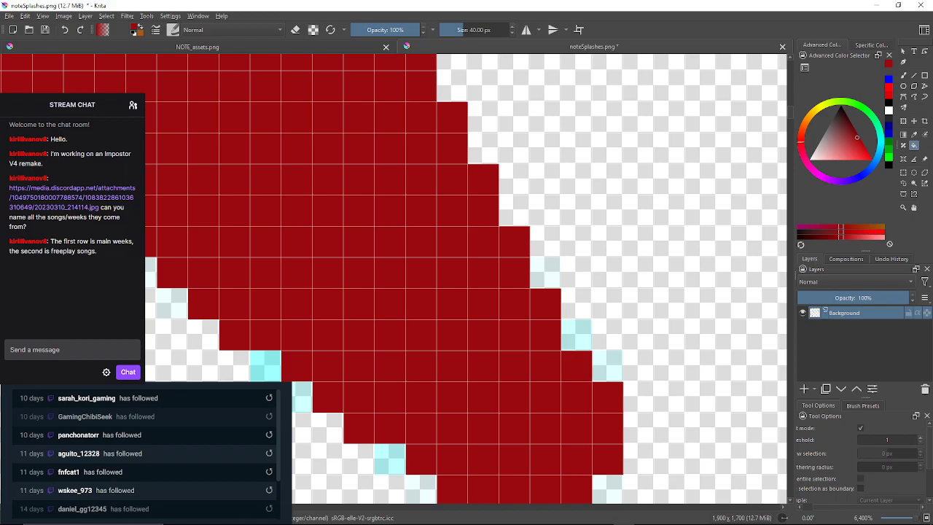
Fill the leftover cyan pixels on the right edge near the slanted petal's tip and directly under the tip with dark red.
click(546, 273)
click(576, 335)
click(607, 366)
drag(607, 366, 604, 212)
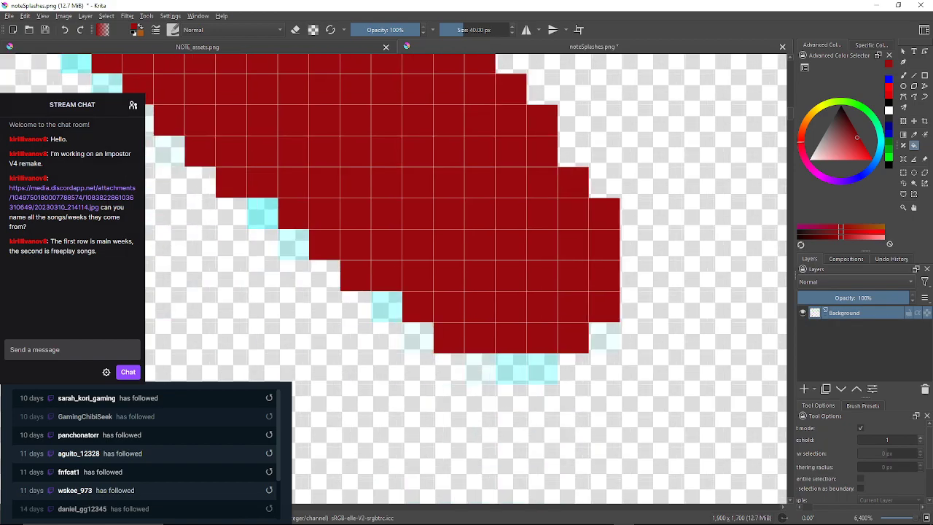
click(526, 369)
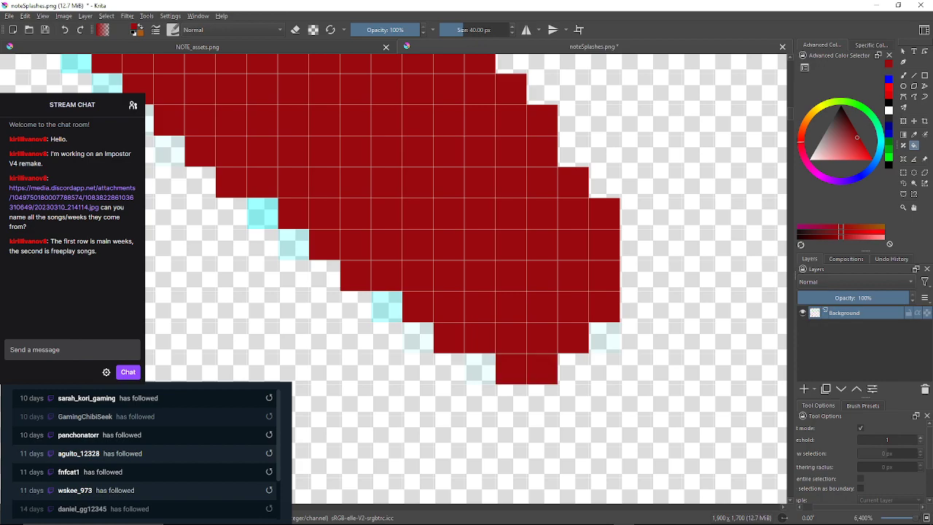
Fill the more visible cyan pixels stepping up the slanted petal's lower-left edge from the tip with dark red.
click(386, 306)
click(294, 244)
click(262, 214)
drag(262, 214, 441, 317)
click(316, 224)
click(285, 192)
drag(284, 193, 462, 329)
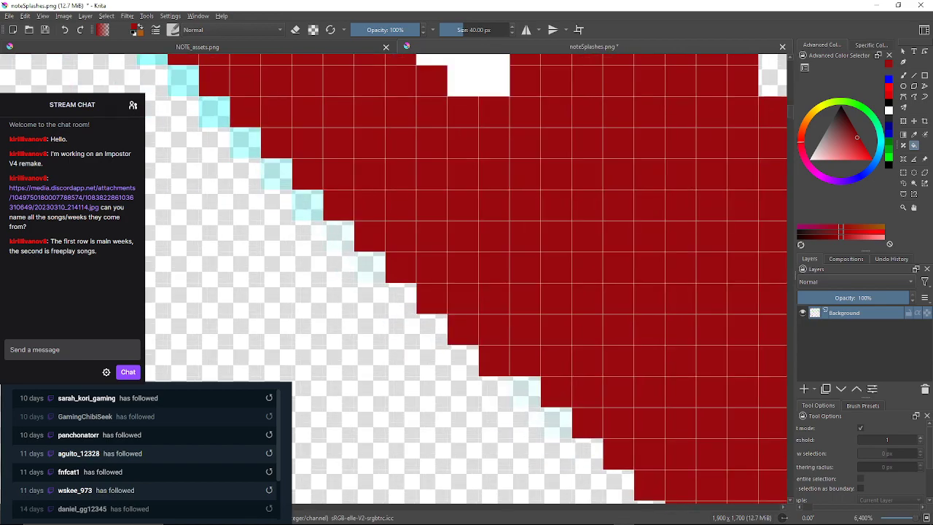
Fill the cyan pixels on the slanted petal's lower-left edge alongside the lower end of the white core with dark red.
click(307, 205)
click(276, 174)
click(244, 143)
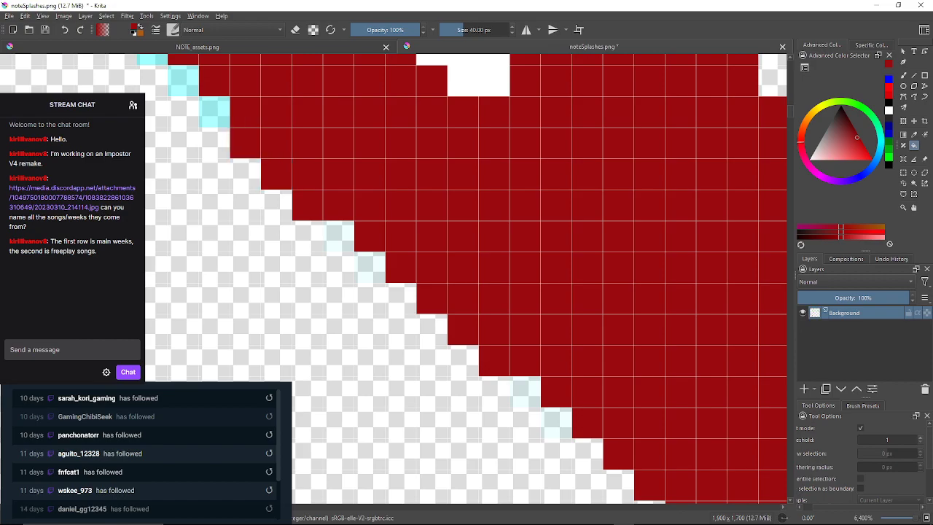
click(214, 112)
click(183, 80)
drag(182, 81, 265, 168)
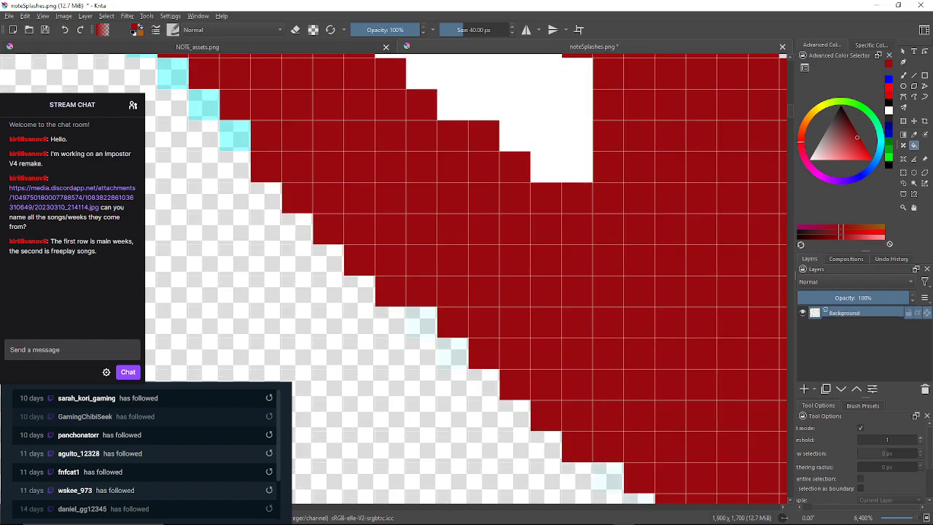
Fill the cyan pixels on the slanted petal's lower-left edge beside the lower part of the white core with dark red.
click(235, 136)
click(204, 105)
click(173, 73)
drag(173, 74, 218, 138)
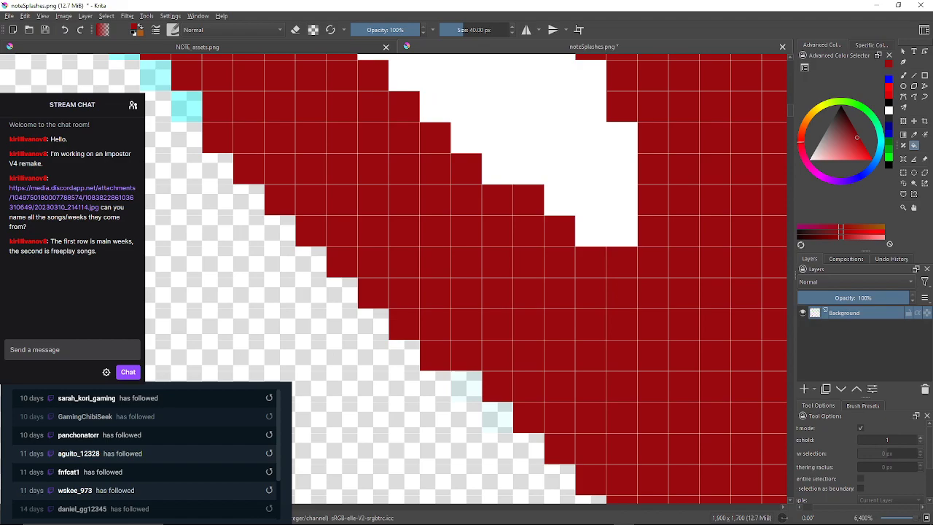
click(187, 106)
drag(186, 107, 288, 216)
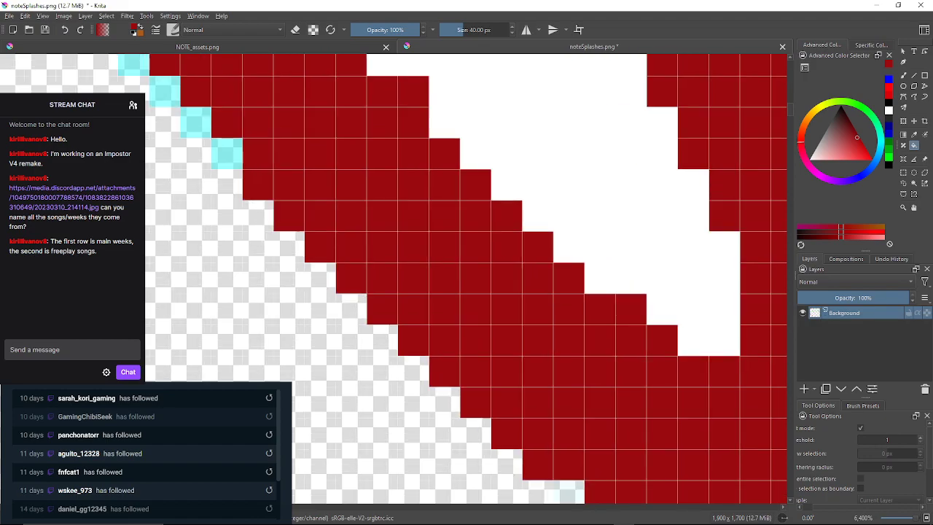
Fill the cyan pixels stepping up the slanted petal's lower-left edge alongside the middle of the white core with dark red.
click(227, 153)
click(196, 123)
click(164, 92)
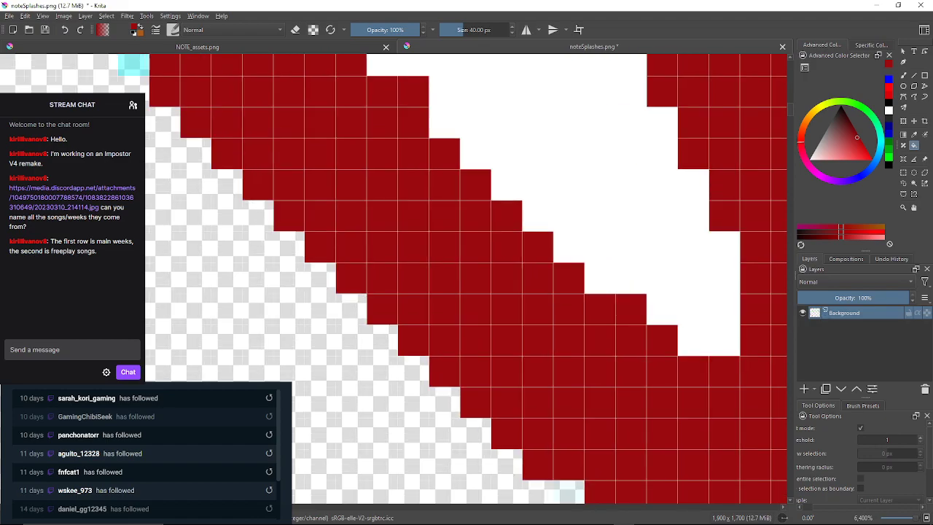
click(134, 65)
drag(134, 65, 231, 169)
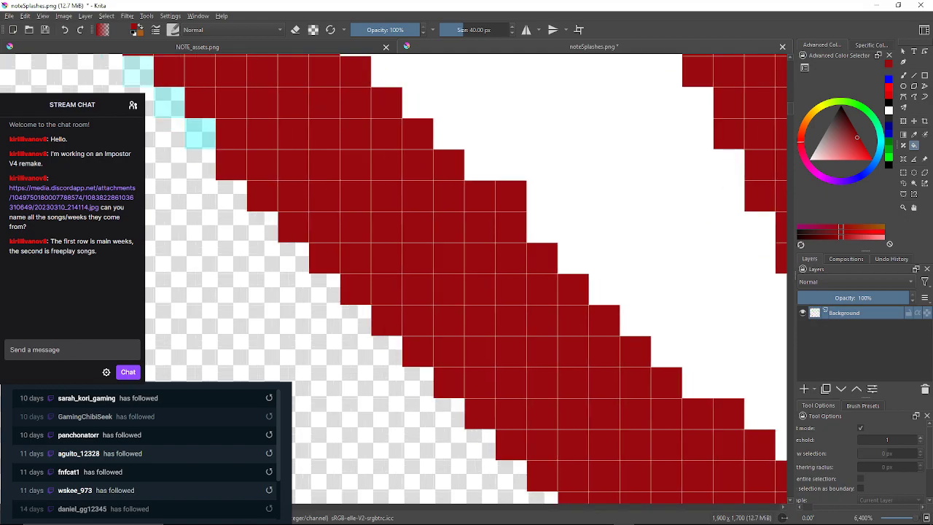
click(201, 134)
click(169, 102)
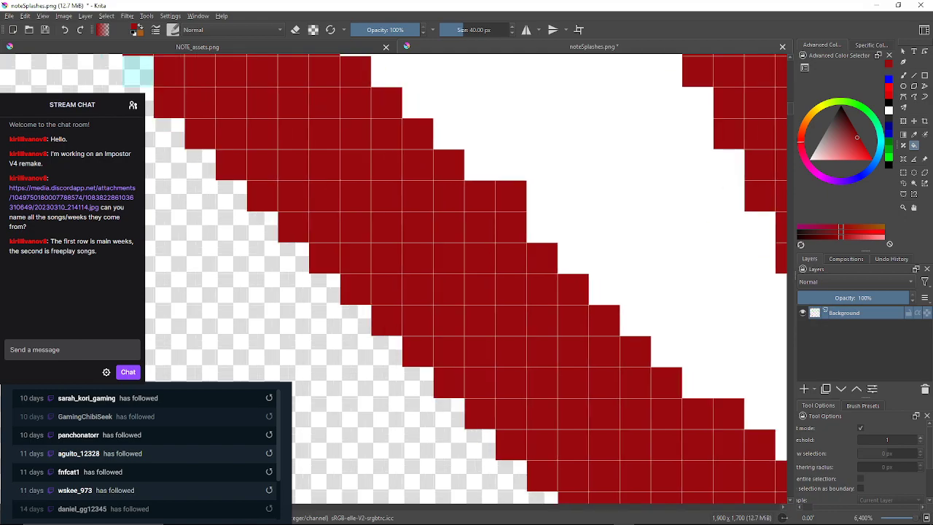
click(138, 70)
drag(138, 71, 301, 274)
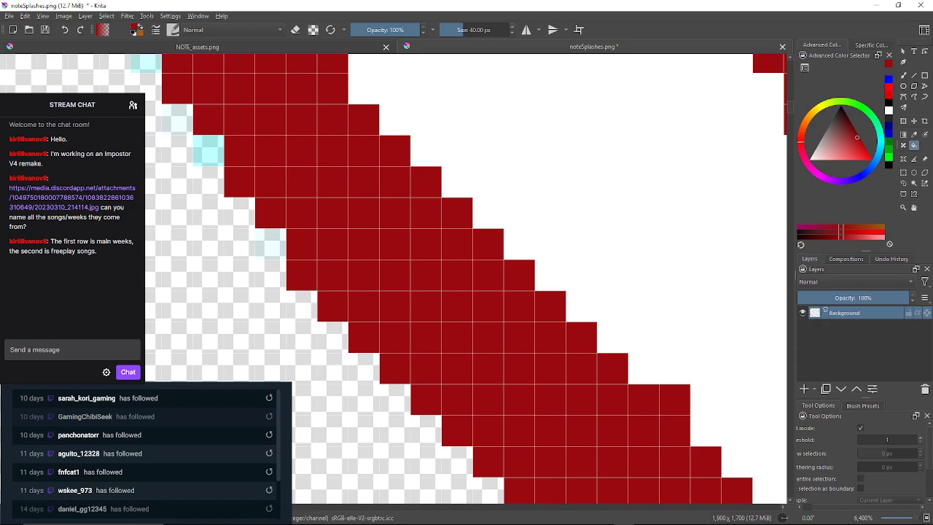
Fill the more visible cyan pixels on the slanted petal's left edge alongside the upper part of the white core with dark red.
click(209, 150)
click(177, 120)
drag(177, 120, 286, 183)
click(255, 121)
drag(254, 121, 296, 196)
click(264, 133)
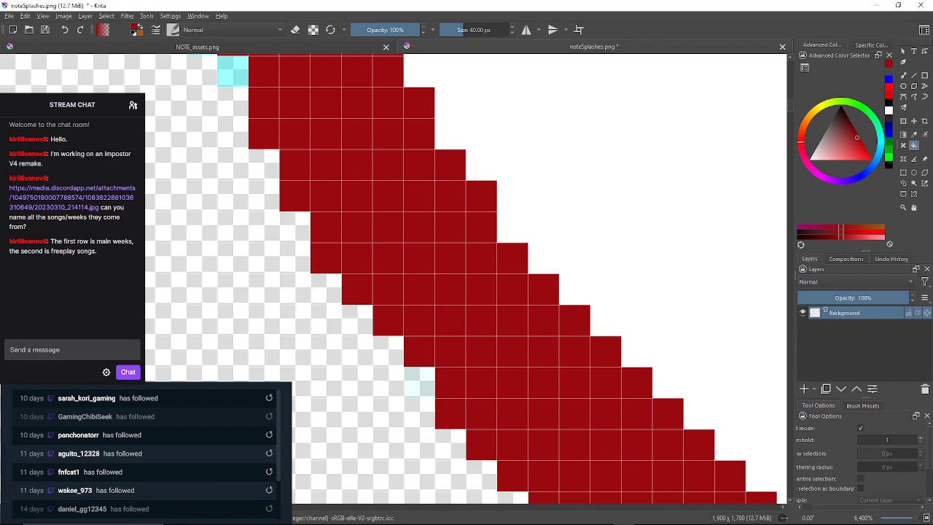
drag(264, 134, 306, 233)
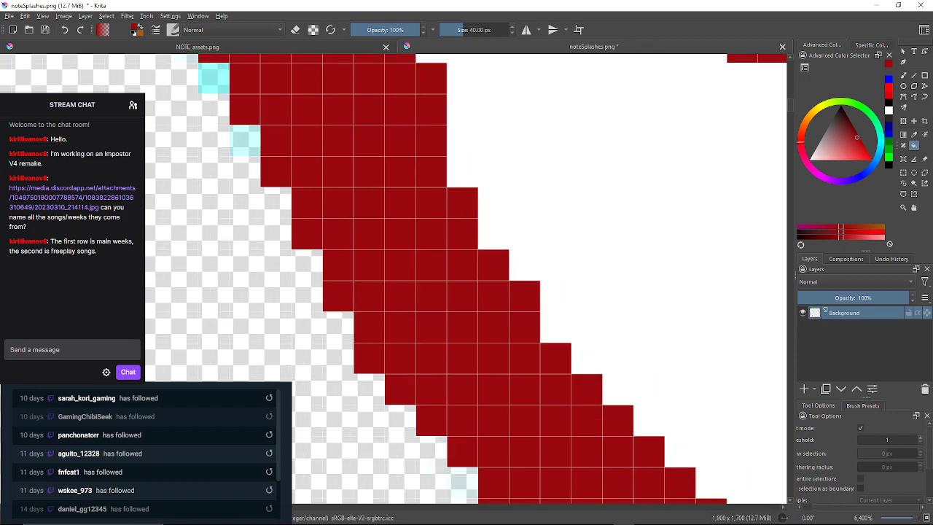
click(246, 140)
click(214, 78)
Fill the leftover cyan pixels around the slanted petal's rounded upper-left end with dark red.
drag(213, 78, 314, 244)
drag(270, 196, 270, 322)
scroll(273, 233, down, 2)
scroll(274, 230, up, 2)
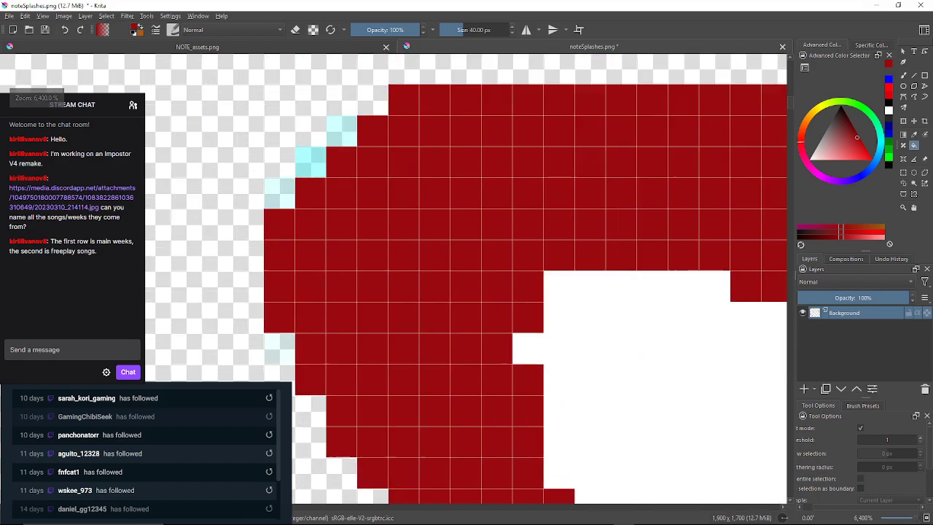
click(279, 193)
click(280, 349)
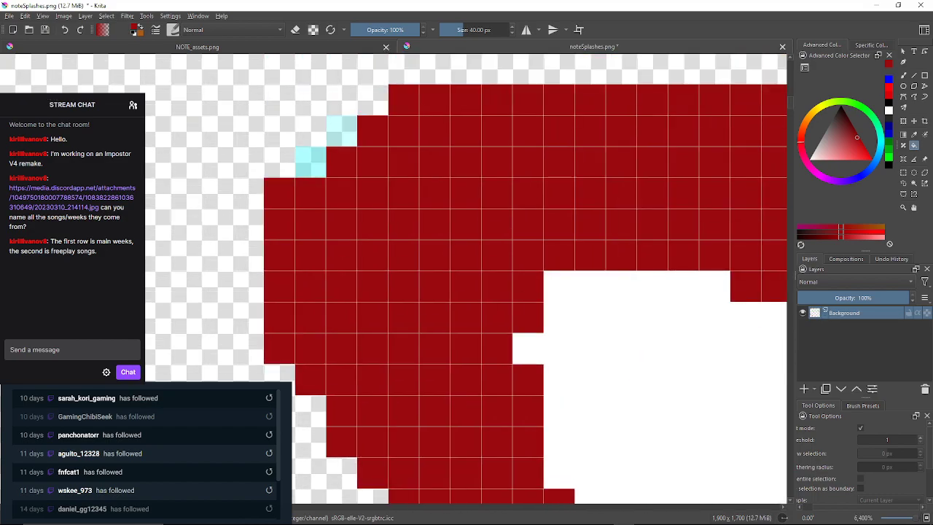
click(311, 162)
click(342, 131)
drag(342, 131, 307, 149)
Try filling the neighbouring double-lobed cyan petal with dark red at a raised fill threshold, and undo the fill.
key(minus)
key(minus)
key(minus)
key(minus)
key(minus)
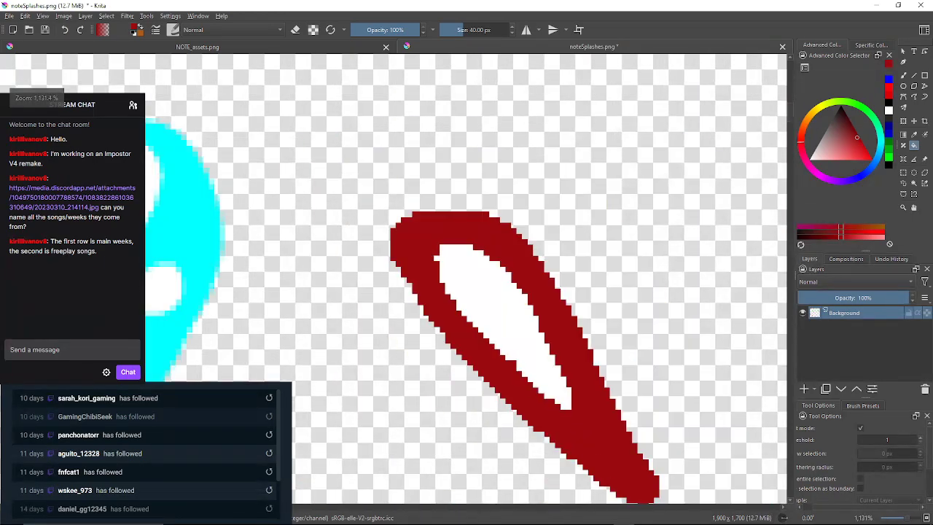
key(minus)
key(minus)
key(minus)
key(minus)
key(minus)
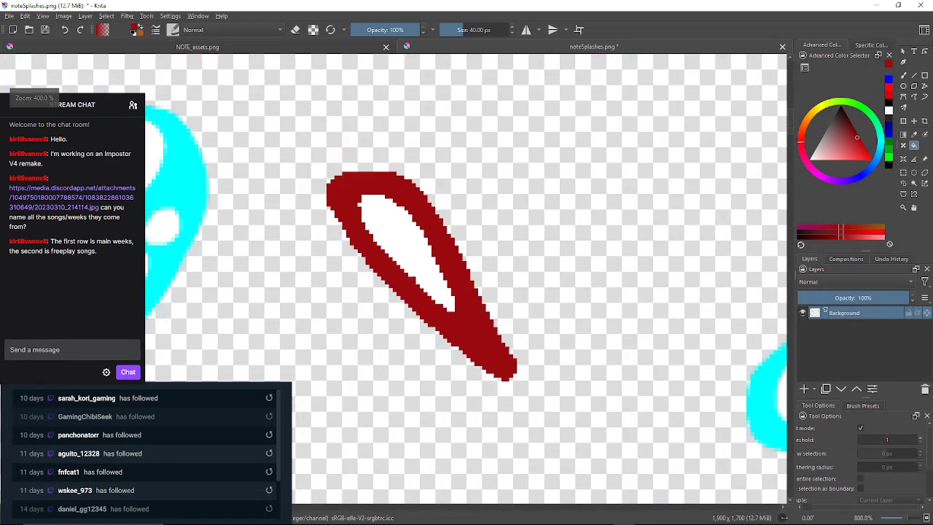
key(plus)
key(plus)
key(plus)
key(plus)
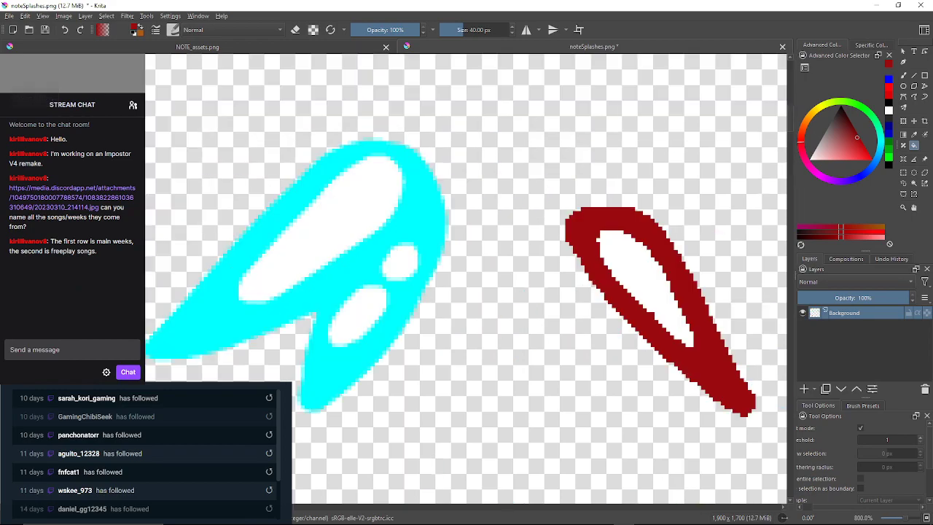
click(886, 439)
click(368, 263)
click(64, 30)
Try filling the double-lobed petal with dark red at thresholds 51 and 53, undoing each fill.
click(920, 437)
click(921, 437)
click(359, 266)
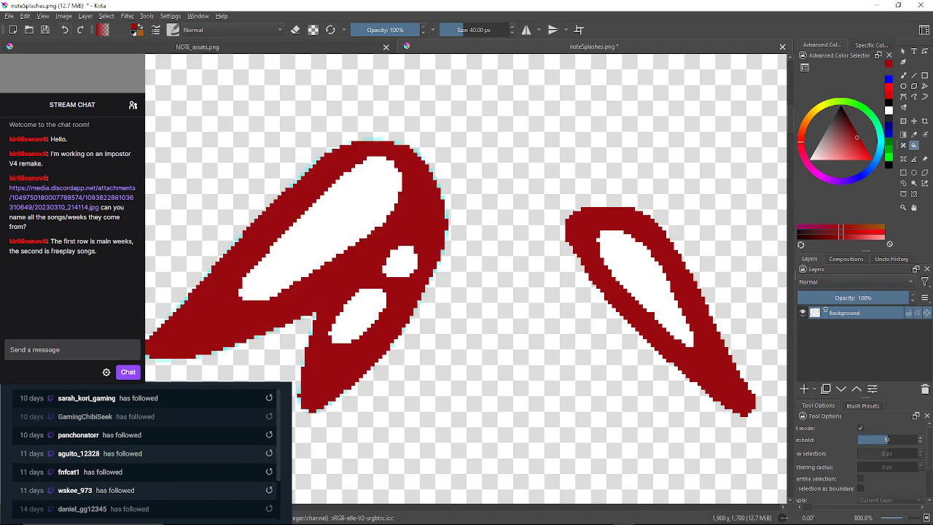
key(ctrl+z)
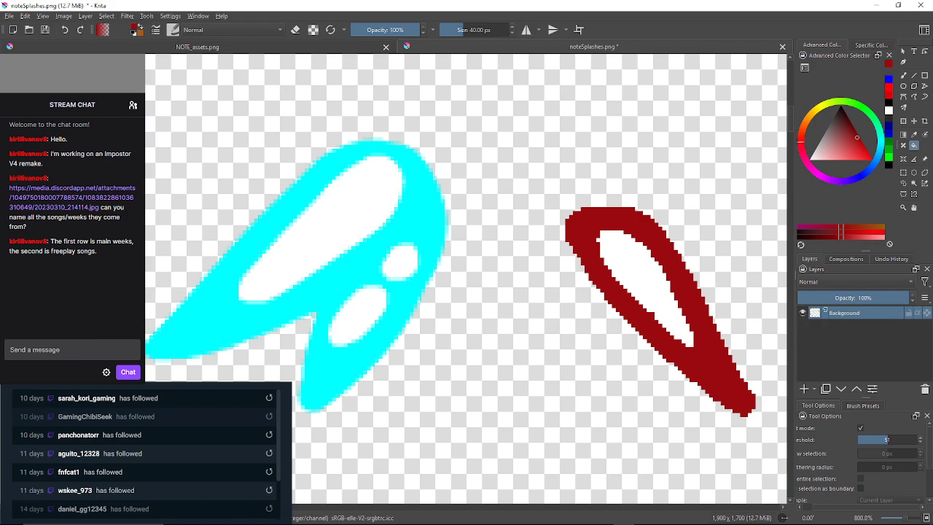
click(920, 437)
click(921, 436)
click(357, 267)
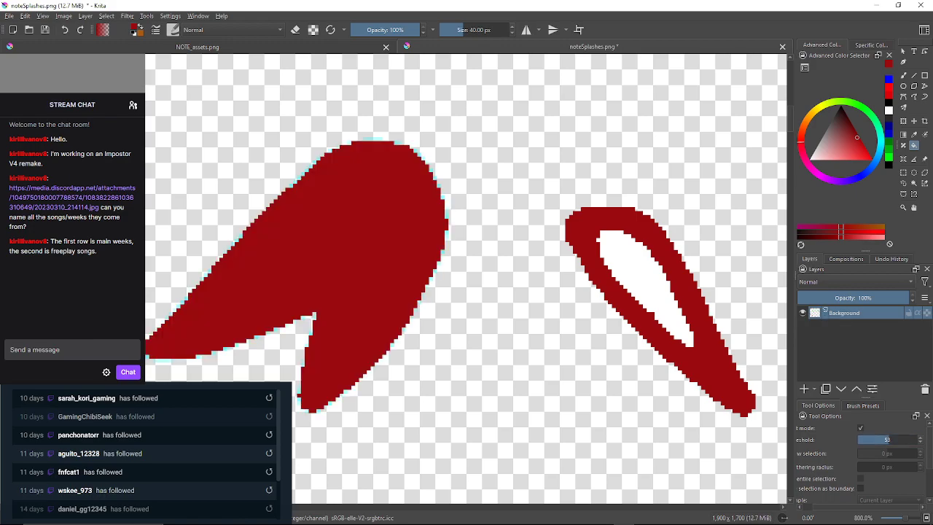
key(ctrl+z)
Fill the double-lobed petal's cyan area with dark red at a threshold of 52, and set the threshold back to 1.
click(921, 442)
click(357, 267)
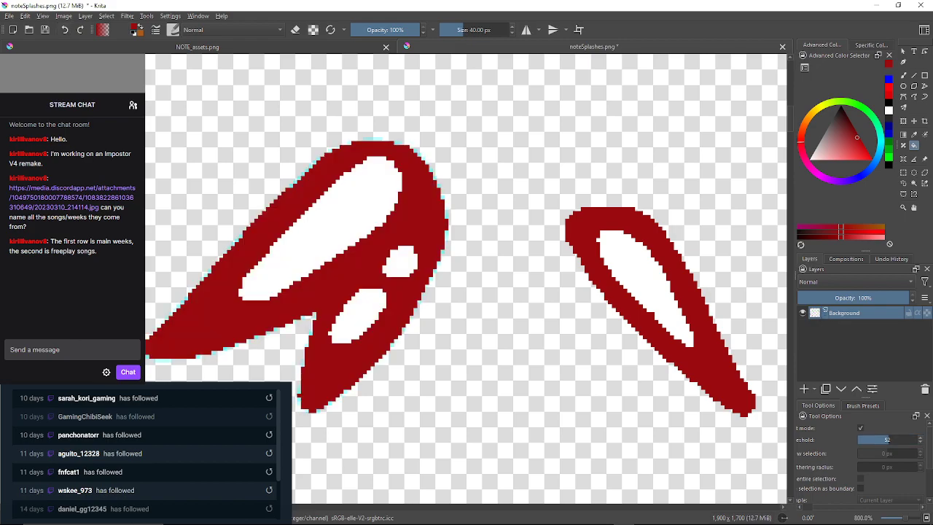
click(859, 440)
Fill the more visible cyan pixels along the double-lobed petal's rounded upper-right shoulder with dark red.
scroll(499, 157, up, 5)
scroll(485, 175, down, 2)
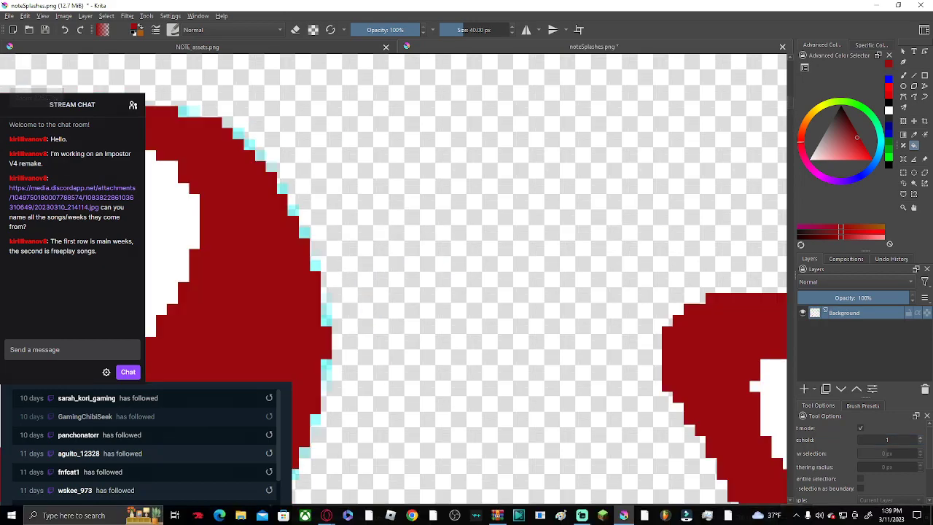
scroll(159, 100, up, 3)
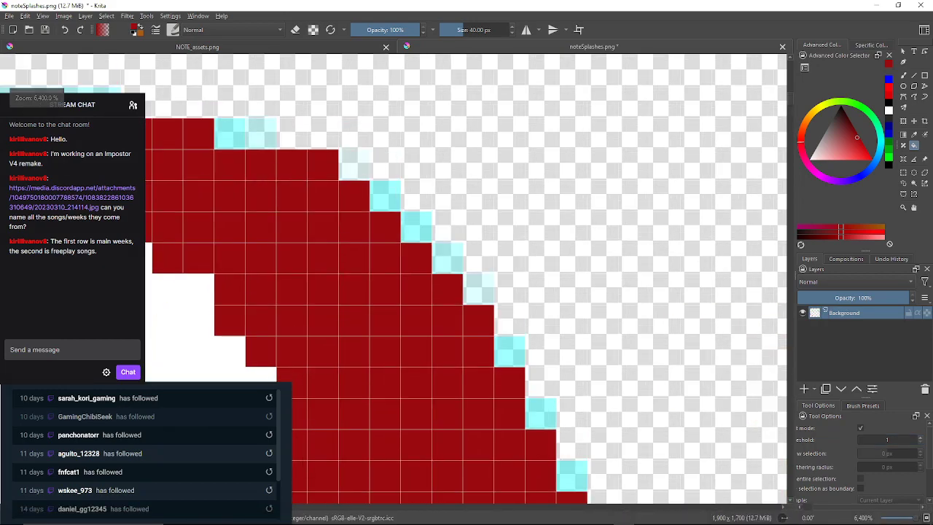
click(230, 134)
click(261, 134)
click(385, 196)
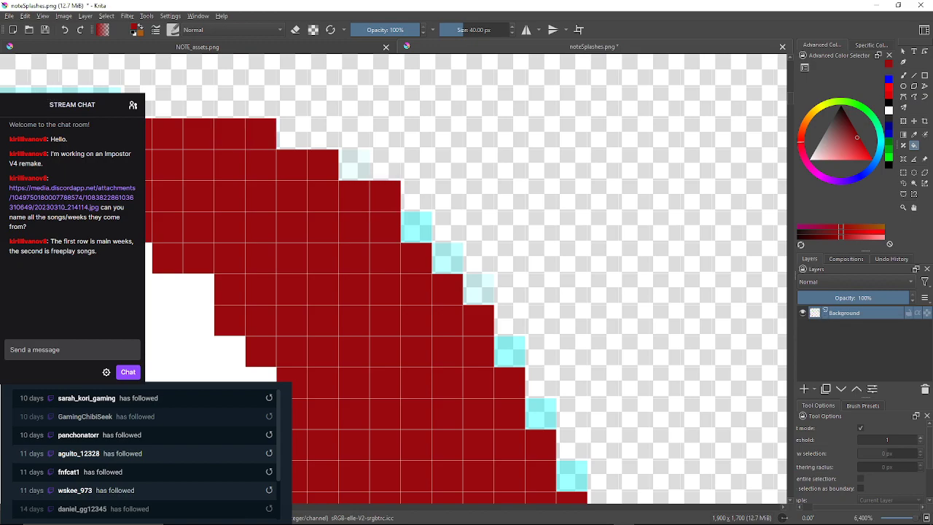
click(417, 227)
click(447, 258)
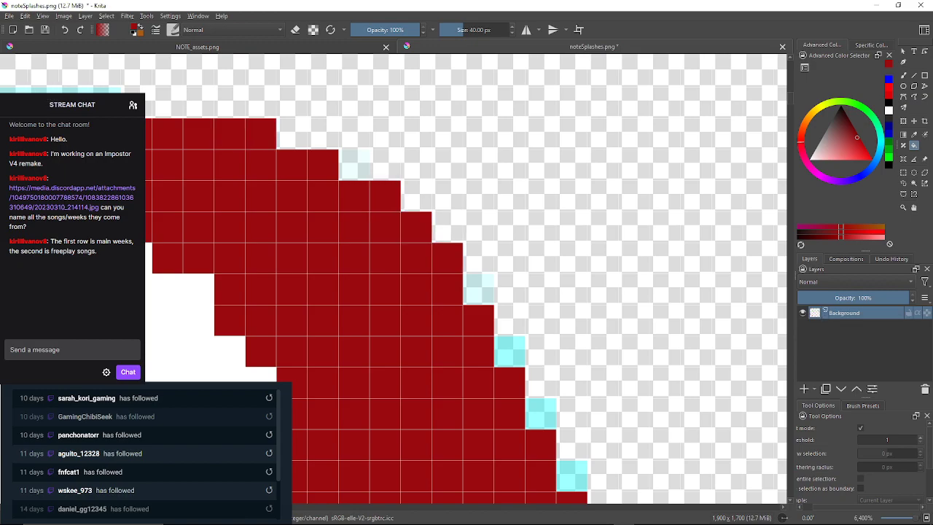
click(479, 289)
click(509, 351)
drag(538, 408, 458, 233)
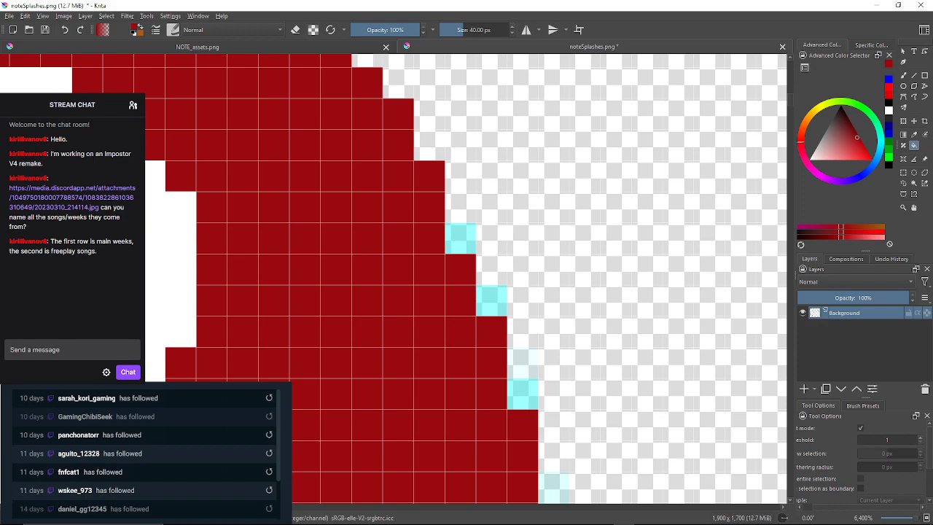
Fill the cyan pixels on the upper part of the double-lobed petal's right edge, just below the shoulder, with dark red.
click(461, 239)
click(492, 301)
click(522, 393)
click(523, 363)
drag(537, 430, 464, 203)
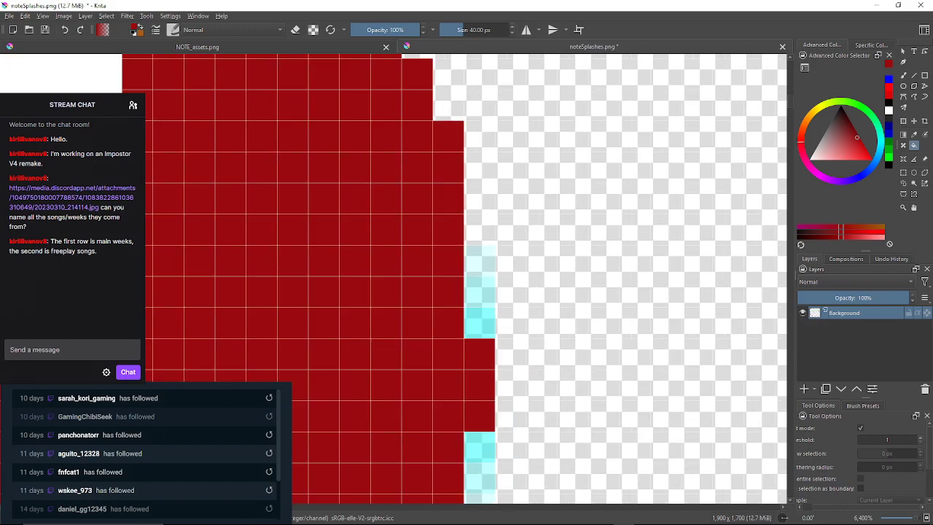
Fill the cyan pixels directly above and below the outermost point of the double-lobed petal's right edge with dark red.
click(479, 260)
click(480, 323)
click(480, 292)
drag(479, 291, 427, 155)
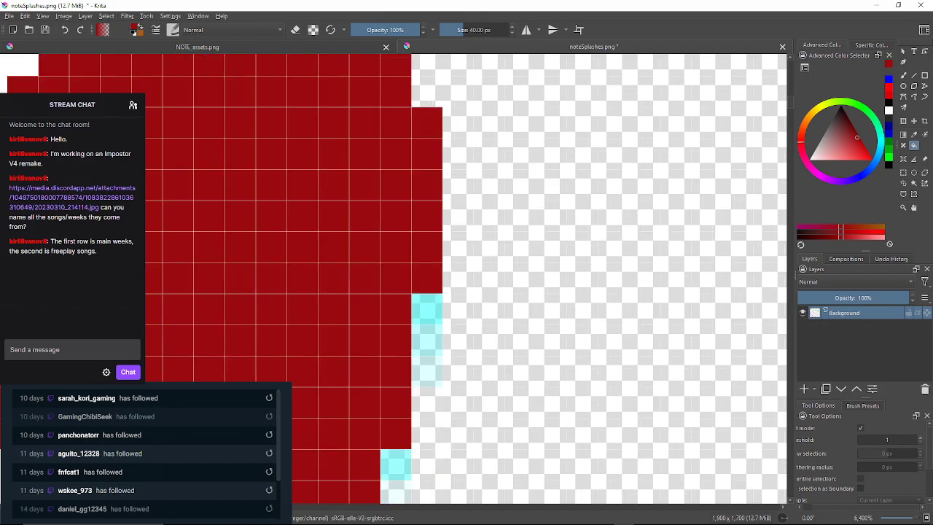
click(427, 309)
click(426, 340)
click(426, 371)
Fill the cyan pixels on the double-lobed petal's right edge beside the small white spot with dark red.
scroll(410, 311, down, 18)
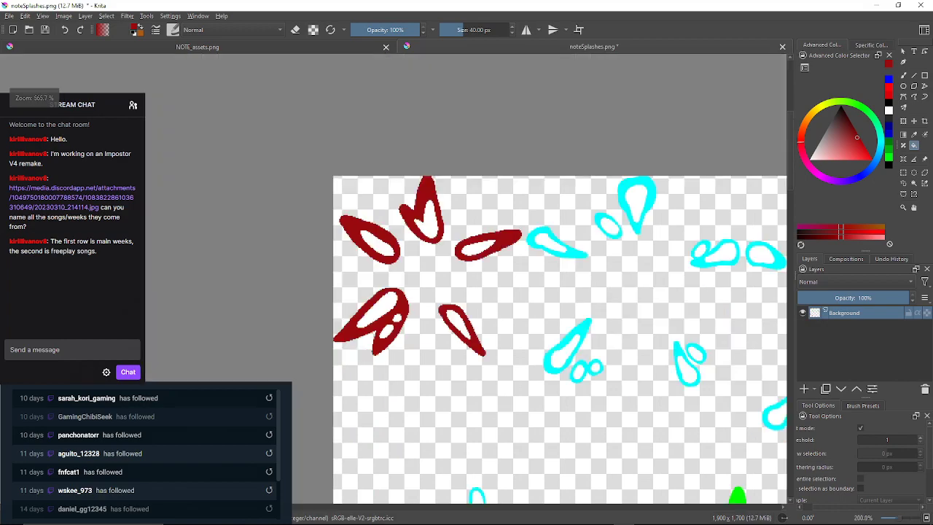
scroll(408, 310, up, 12)
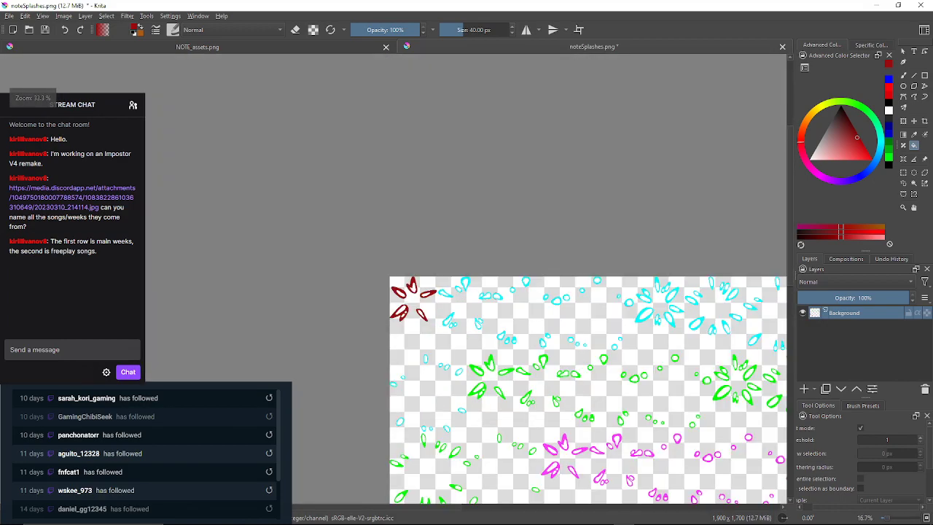
scroll(557, 340, up, 1)
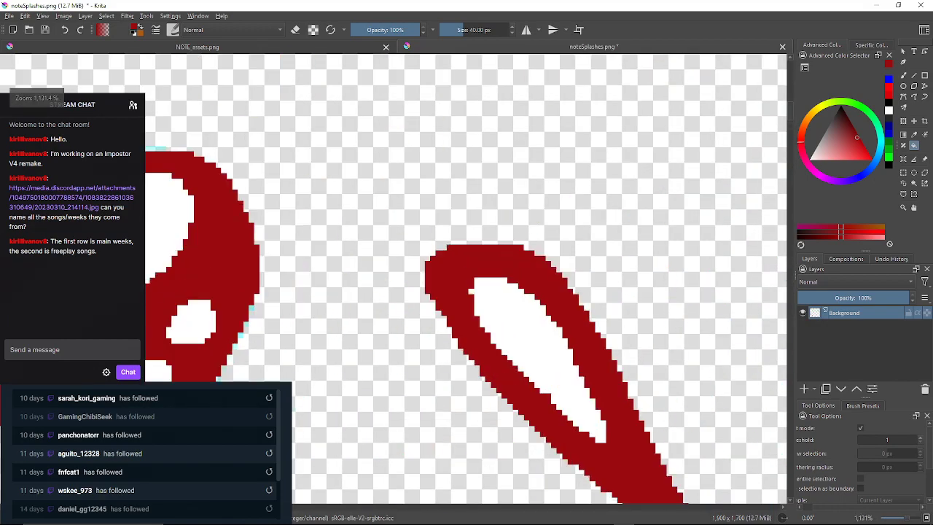
scroll(241, 310, up, 5)
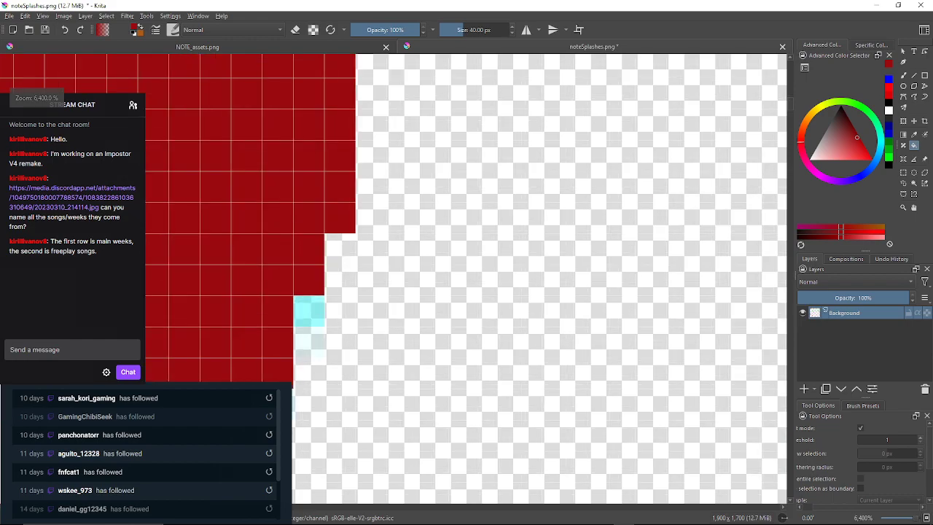
click(309, 311)
drag(309, 321, 416, 136)
click(385, 220)
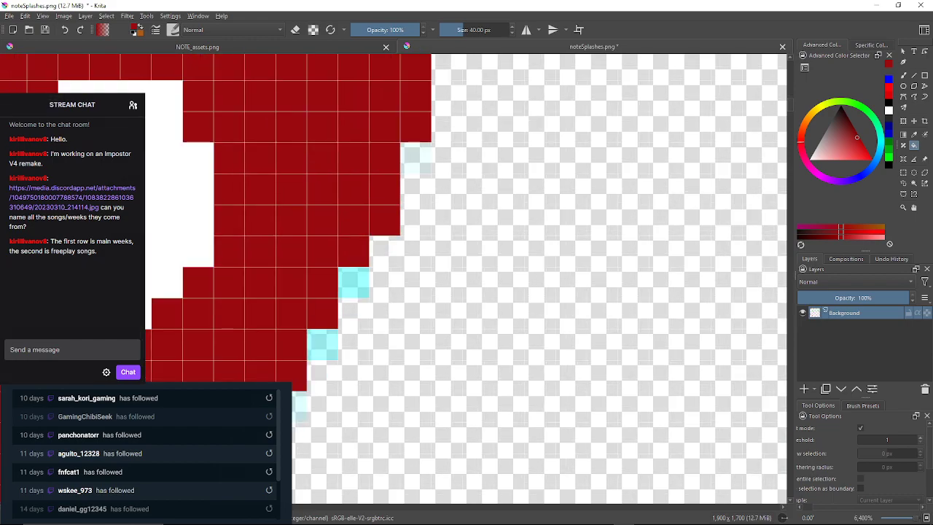
click(353, 283)
click(415, 158)
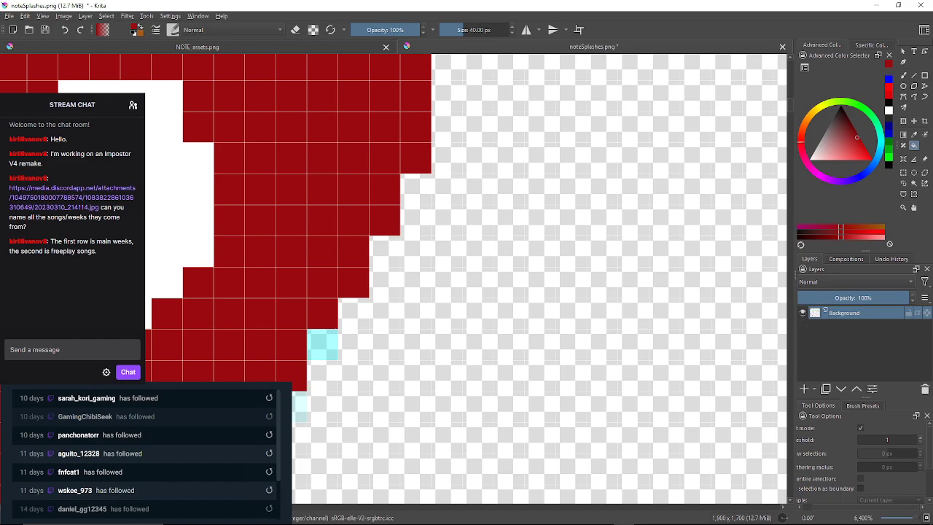
drag(409, 189, 427, 135)
click(341, 289)
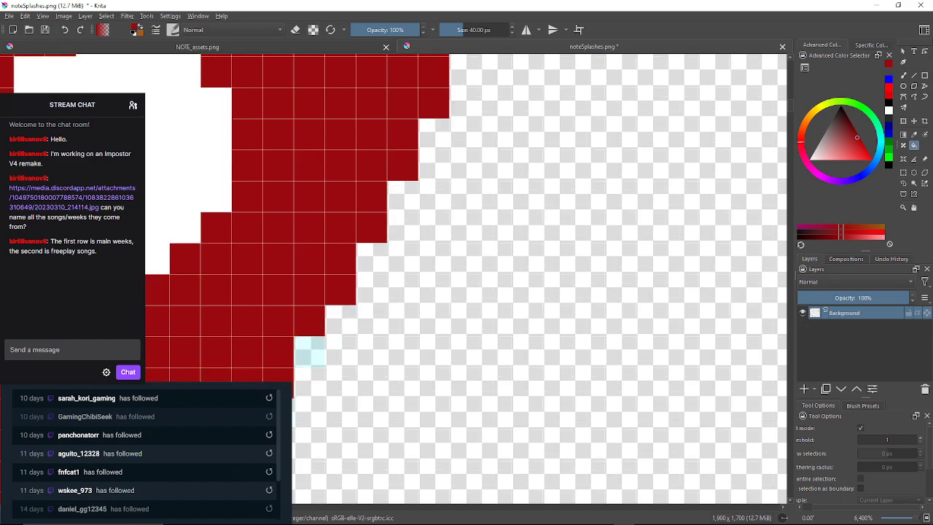
Fill the cyan pixels on the double-lobed petal's right edge around the small white spot's lower end with dark red.
click(309, 351)
drag(310, 351, 392, 226)
click(359, 288)
click(328, 350)
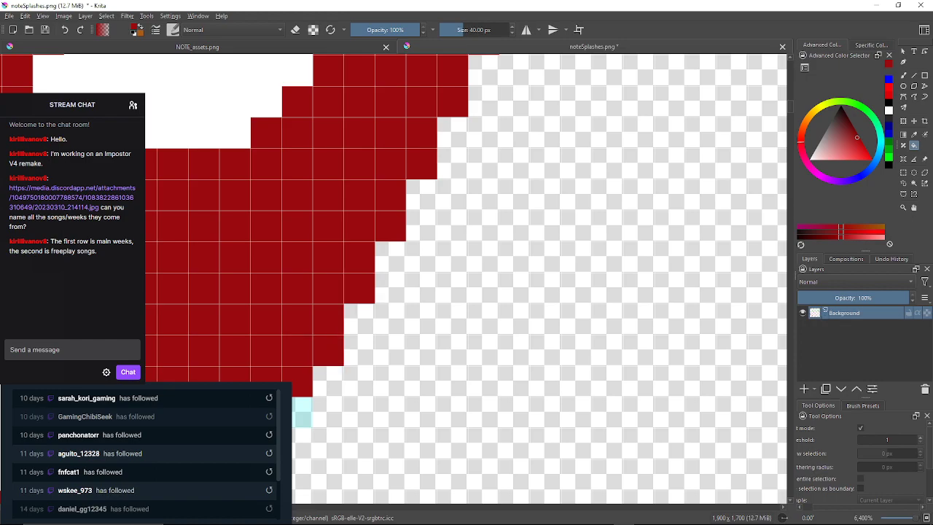
click(302, 413)
drag(302, 412, 359, 365)
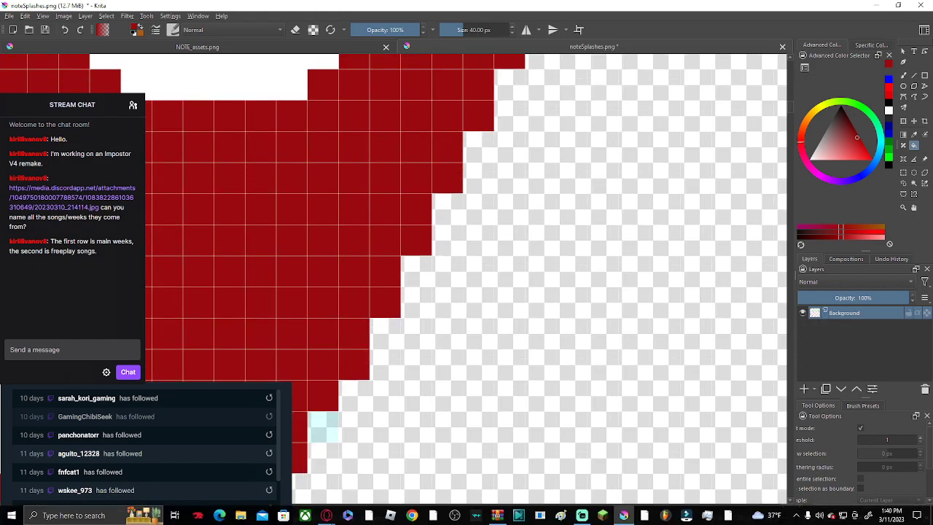
Fill the cyan pixels on the double-lobed petal's right edge between the small white spot and the lower white oval with dark red.
drag(324, 427, 326, 351)
click(325, 351)
drag(263, 443, 332, 368)
click(332, 368)
drag(269, 459, 356, 326)
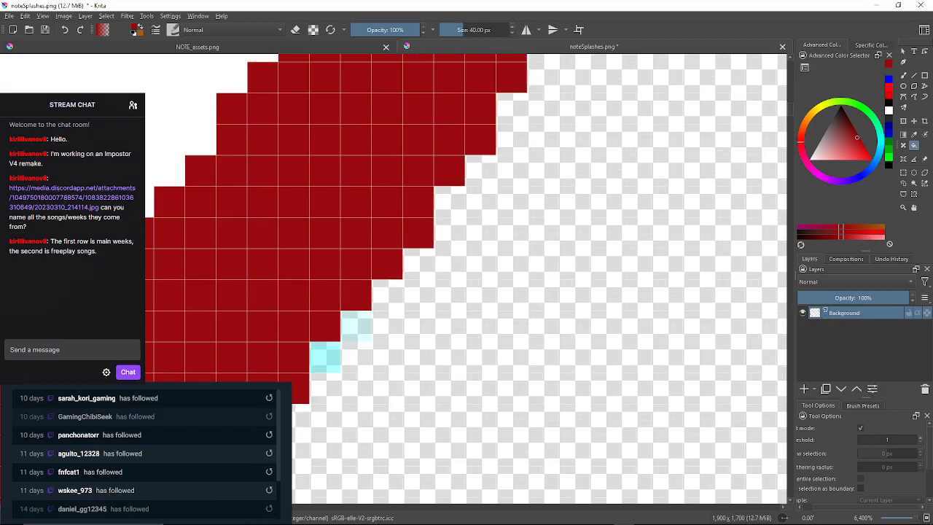
Fill the cyan pixels on the double-lobed petal's lower-right edge alongside the lower white oval with dark red.
click(356, 326)
click(326, 357)
drag(326, 358, 448, 200)
click(385, 293)
click(354, 324)
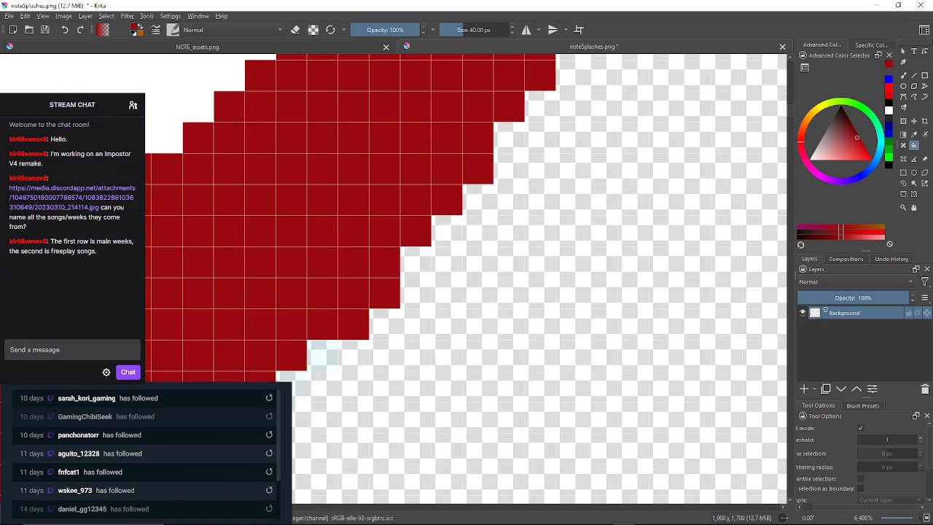
Fill the cyan pixels on the double-lobed petal's lower-right edge below the lower white oval with dark red.
click(322, 355)
drag(322, 355, 400, 287)
click(368, 317)
click(337, 349)
click(307, 379)
drag(307, 379, 474, 227)
click(317, 351)
click(287, 382)
Fill the cyan pixels down to the petal's bottom tip and along its underside with dark red, undoing the stray background fill.
drag(291, 378, 364, 298)
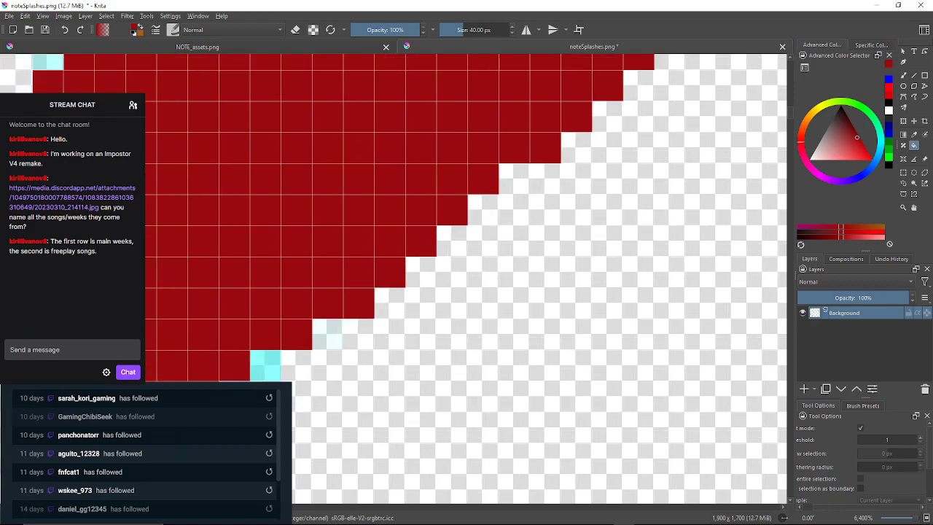
click(328, 334)
click(265, 366)
drag(267, 365, 356, 277)
click(323, 310)
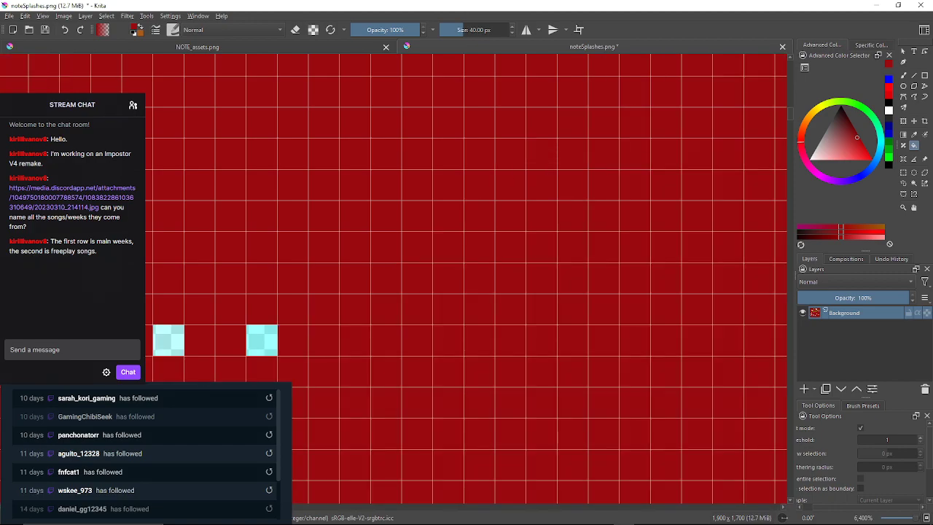
click(64, 30)
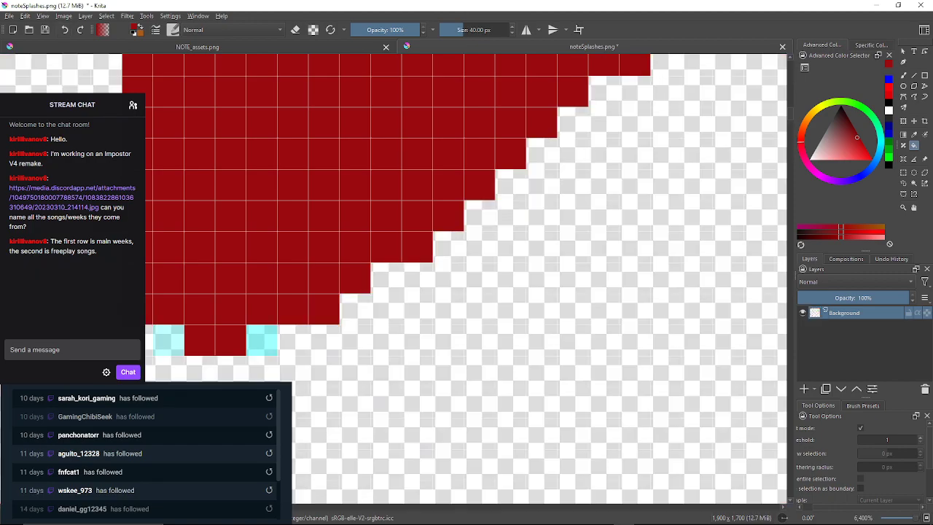
click(262, 340)
click(168, 340)
Fill the cyan pixels on the left side of the petal's bottom tip with dark red.
drag(169, 340, 320, 325)
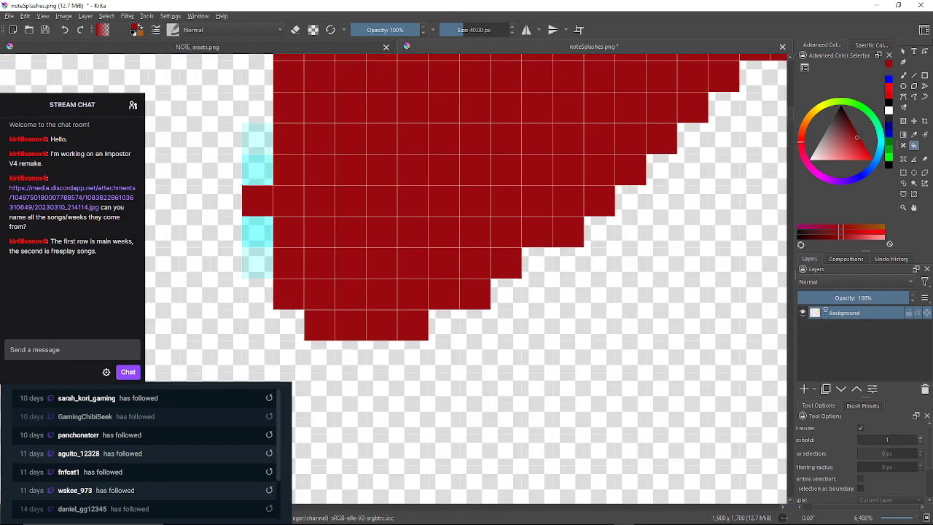
click(258, 262)
click(258, 232)
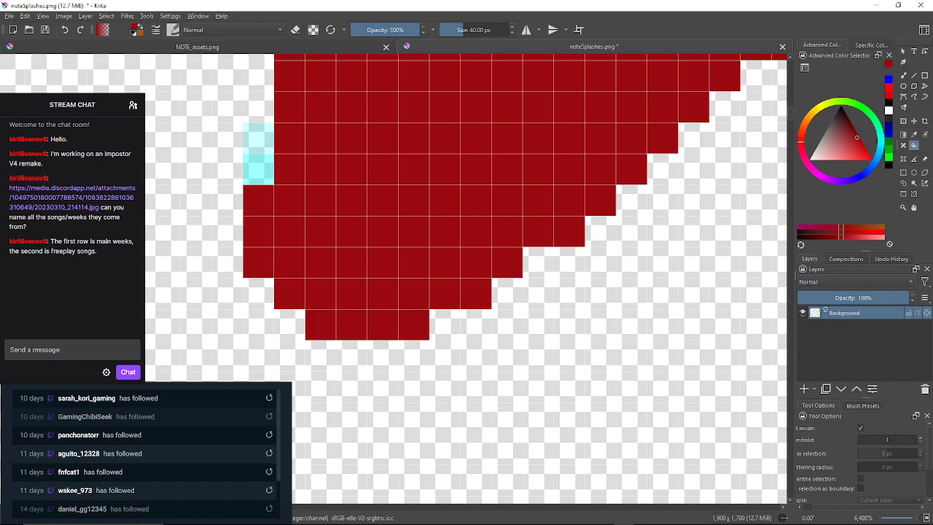
click(258, 138)
click(258, 169)
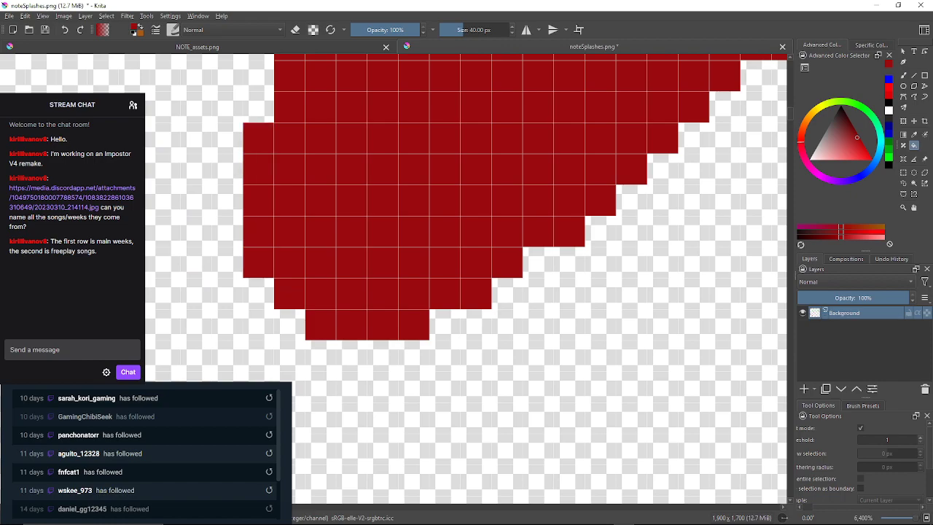
Fill the cyan pixels on the lower lobe's left edge beside the lower end of its white oval with dark red.
drag(258, 169, 267, 446)
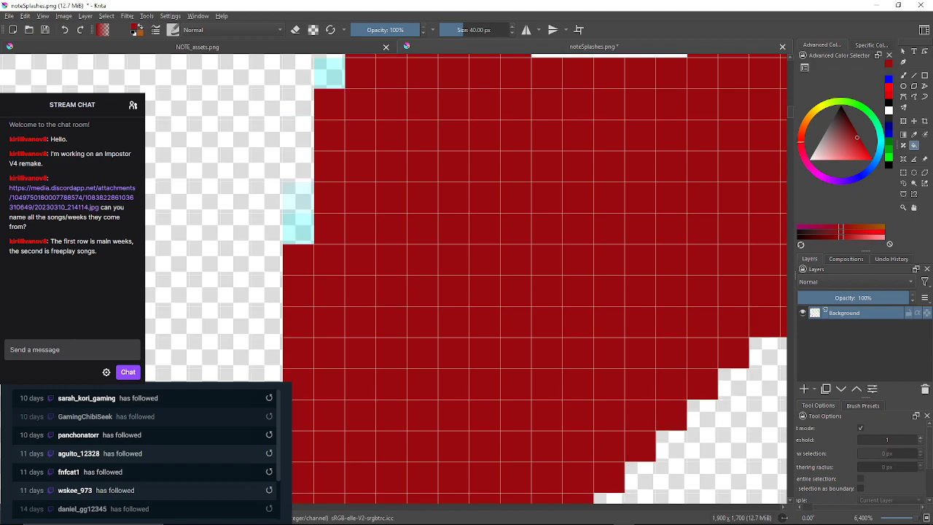
click(298, 229)
click(298, 198)
drag(298, 198, 296, 276)
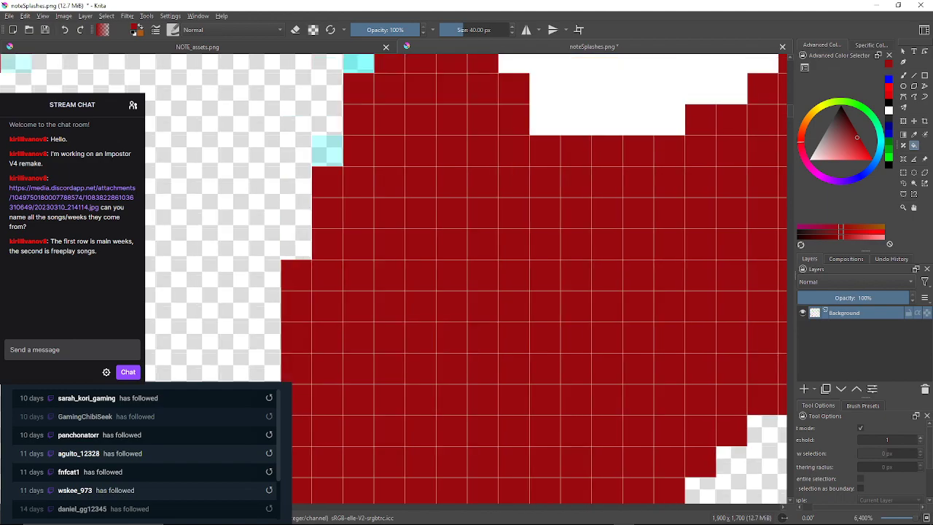
click(327, 151)
drag(327, 151, 309, 226)
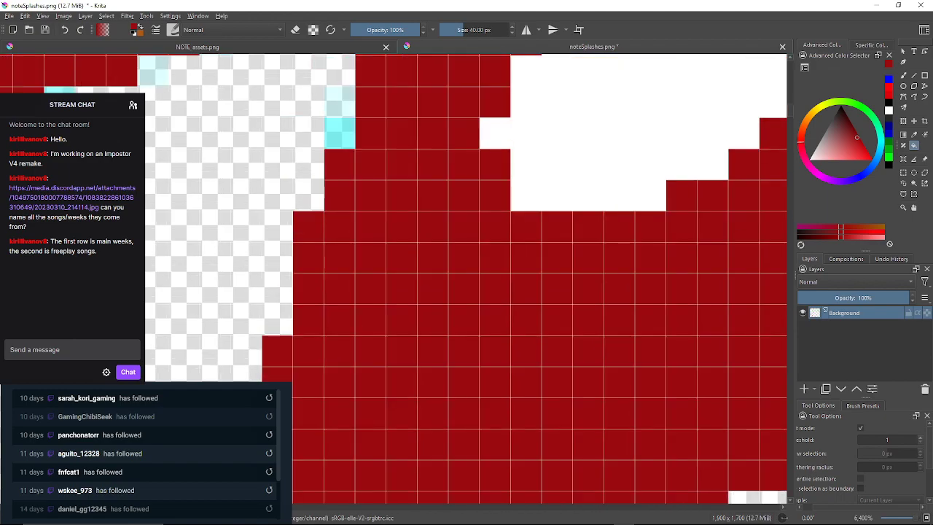
click(340, 132)
click(340, 101)
Fill the cyan pixels in and beside the notch where the petal's two lobes meet with dark red.
drag(340, 101, 311, 249)
click(341, 156)
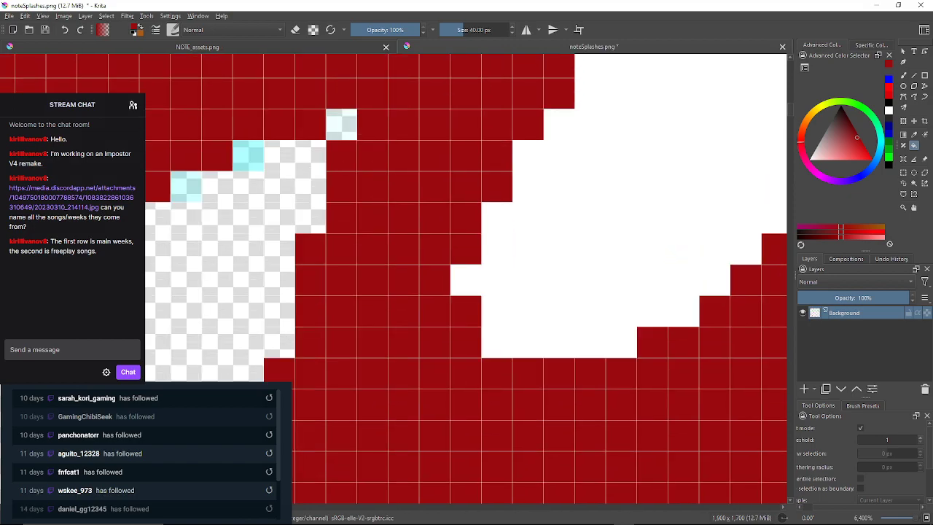
click(247, 156)
click(341, 124)
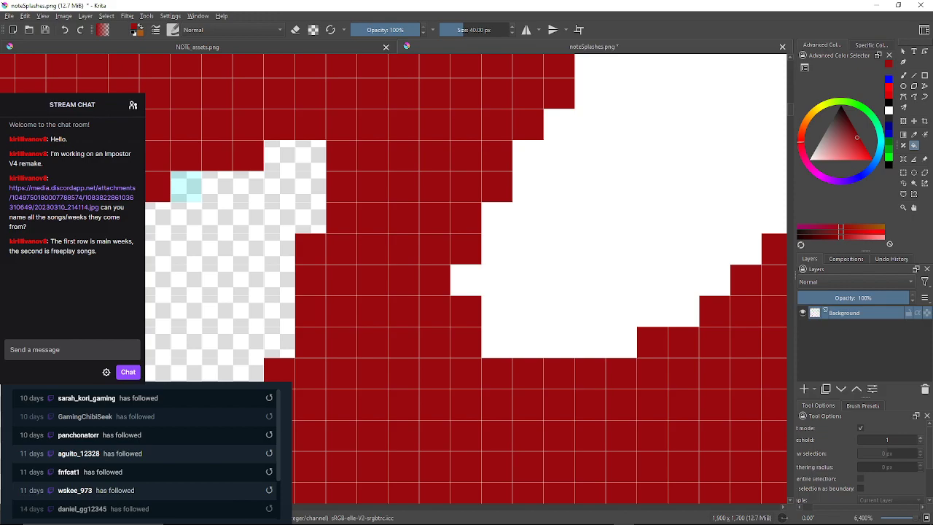
click(186, 187)
Fill the cyan pixels on the left lobe's underside just left of the notch with dark red.
drag(186, 186, 316, 122)
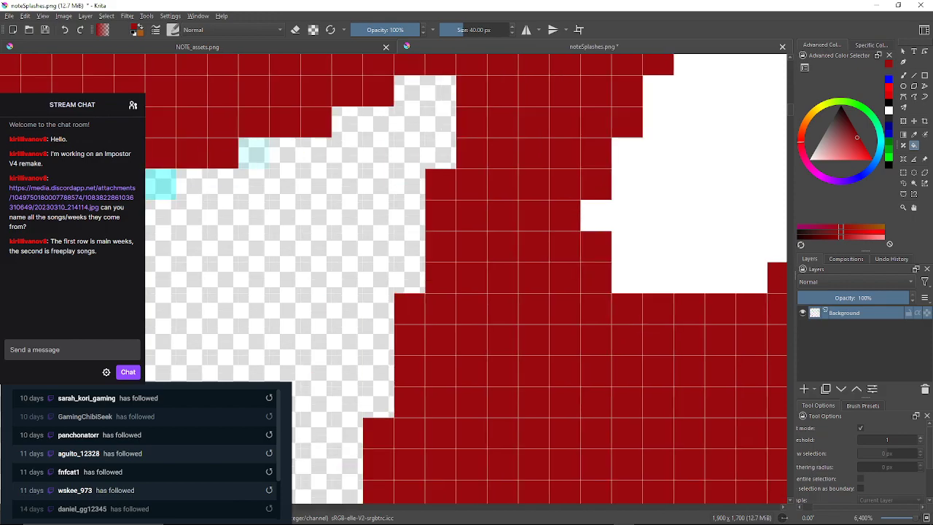
click(254, 153)
drag(253, 153, 373, 132)
click(279, 164)
click(218, 194)
drag(218, 195, 334, 173)
click(241, 205)
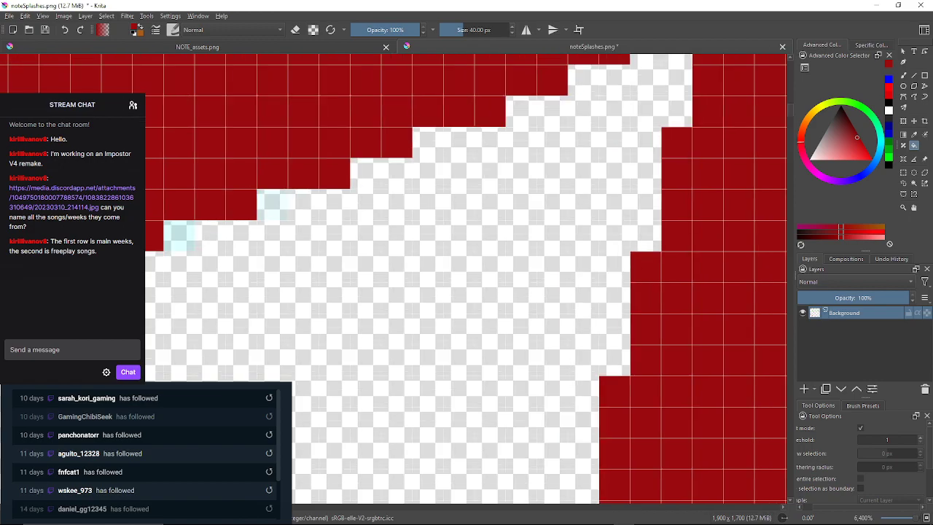
click(180, 236)
Fill the cyan pixels along the middle of the left lobe's underside with dark red.
mouse_move(179, 236)
mouse_down()
mouse_move(243, 223)
mouse_move(286, 201)
mouse_up()
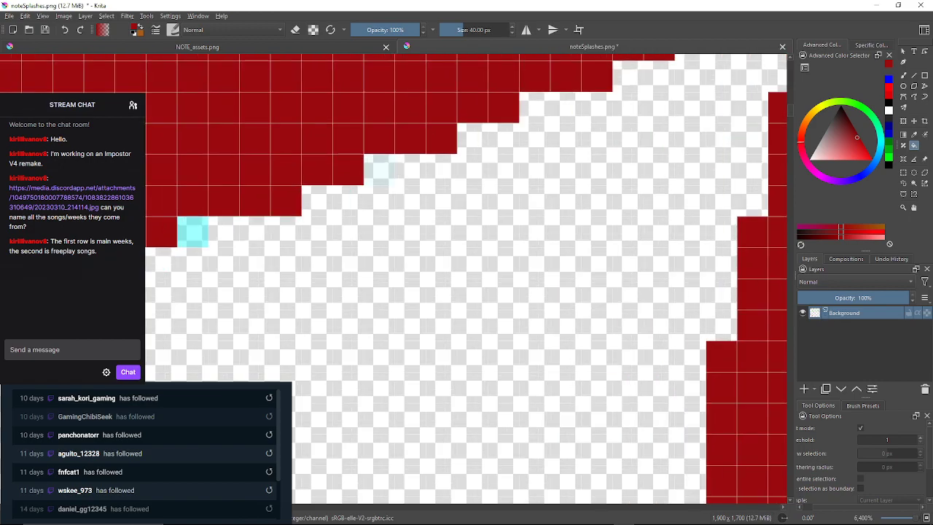
click(193, 232)
drag(192, 232, 328, 186)
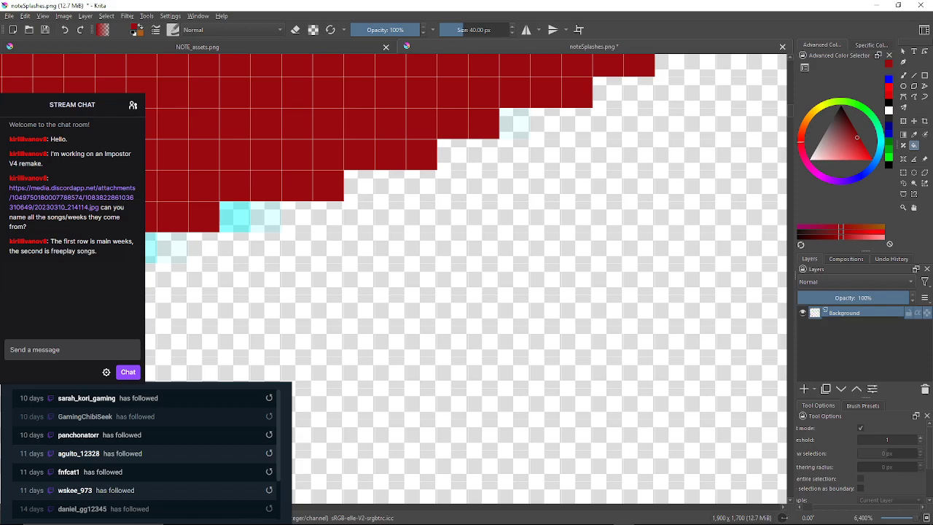
click(235, 216)
click(266, 217)
drag(265, 217, 375, 164)
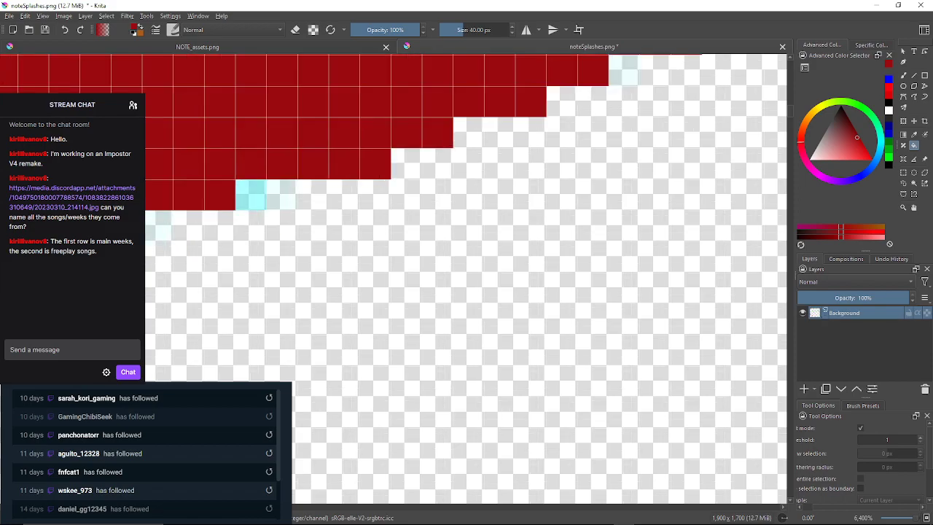
click(252, 196)
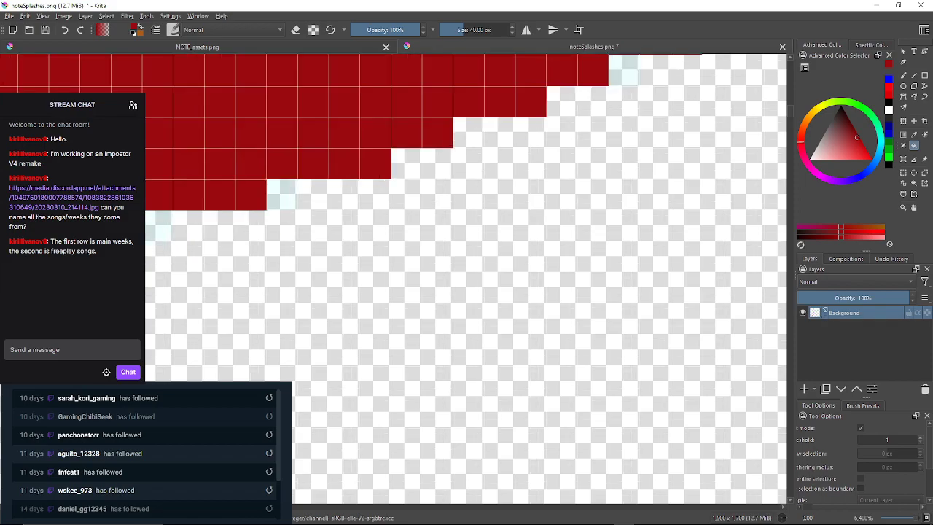
click(282, 195)
Fill the cyan pixels at the left end of the left lobe's underside, up to the canvas border, with dark red.
drag(282, 195, 404, 183)
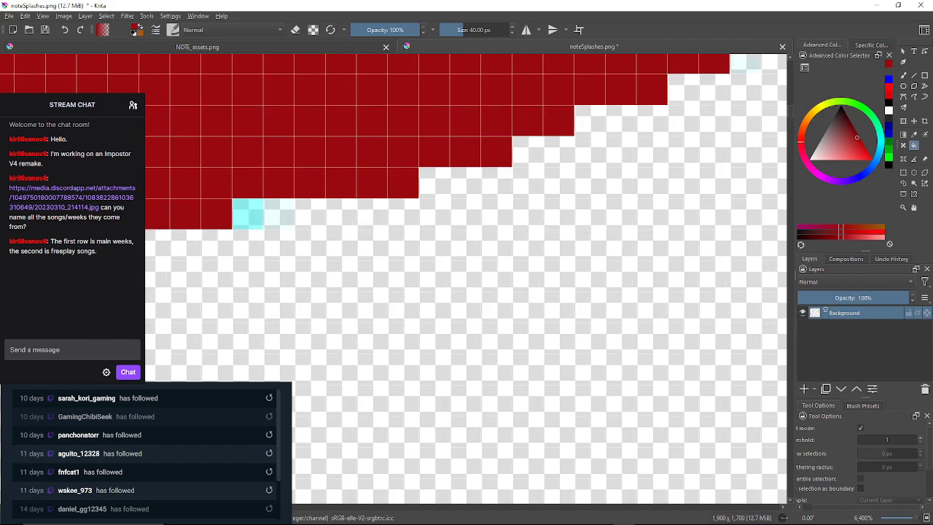
click(248, 213)
click(279, 214)
mouse_move(279, 214)
mouse_down()
mouse_move(355, 227)
mouse_move(538, 195)
mouse_up()
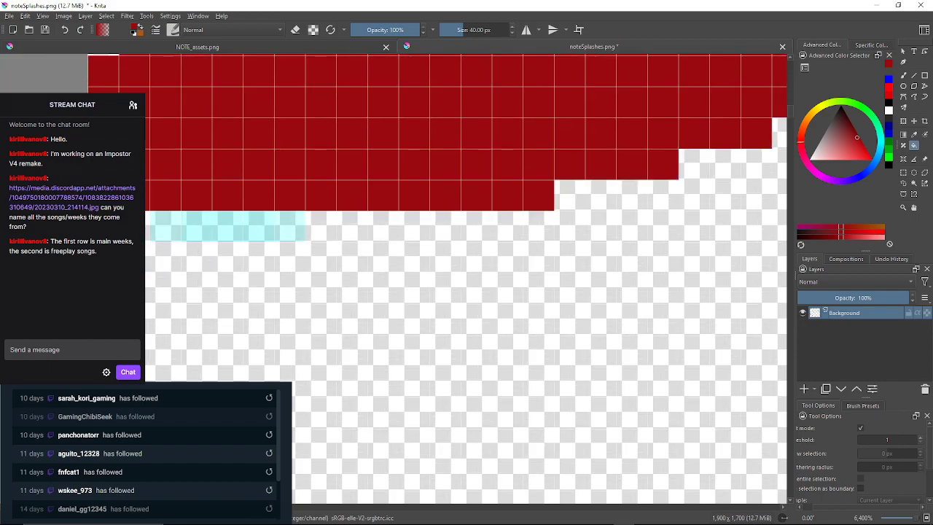
click(290, 226)
click(255, 227)
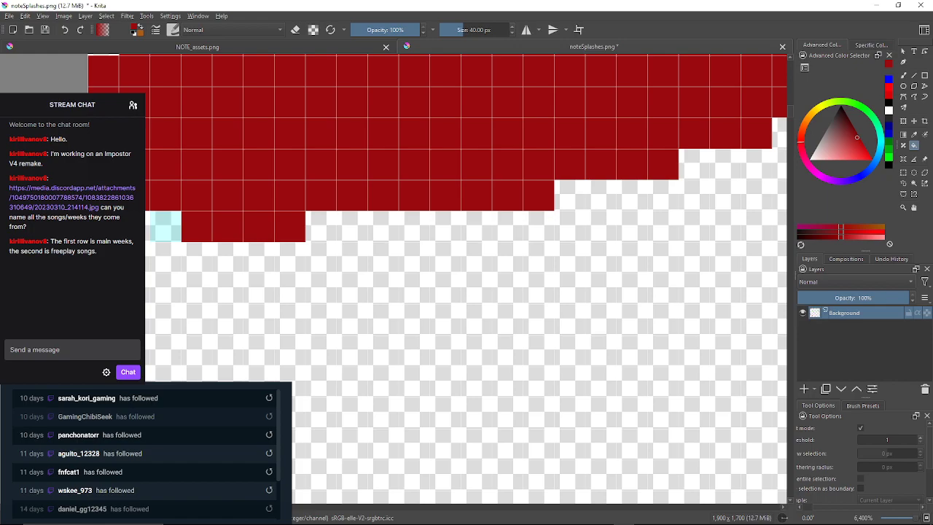
click(165, 226)
drag(166, 227, 297, 226)
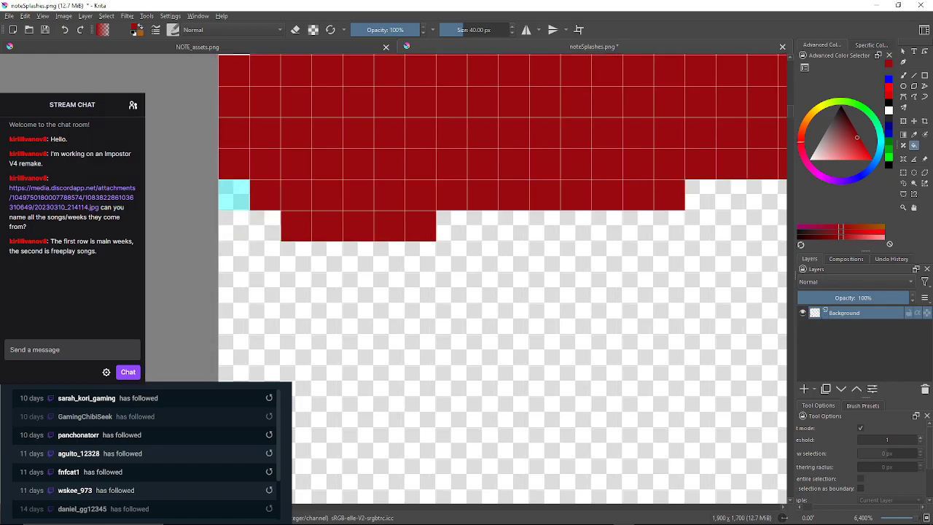
click(234, 194)
Fill the cyan pixels on the petal's upper-left edge nearest the canvas's left border with dark red.
drag(234, 194, 217, 313)
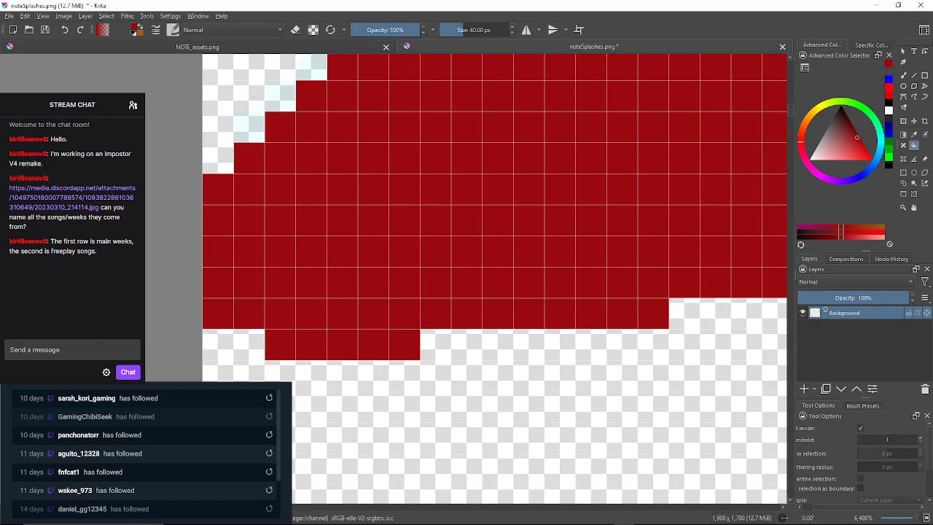
click(249, 127)
click(280, 96)
click(311, 67)
drag(311, 67, 300, 145)
click(332, 111)
Fill the cyan pixels on the next stretch of the petal's upper-left edge, below the large white area, with dark red.
drag(332, 111, 266, 191)
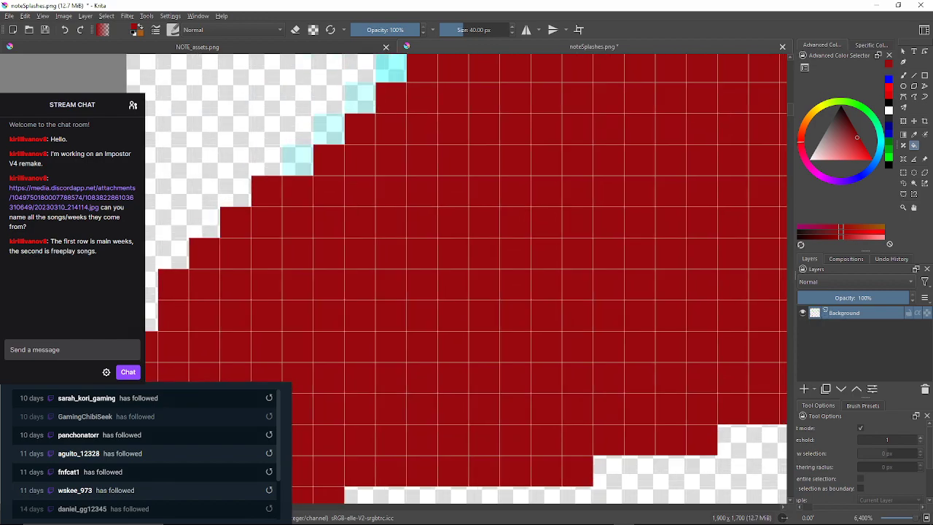
click(298, 160)
click(330, 129)
click(360, 97)
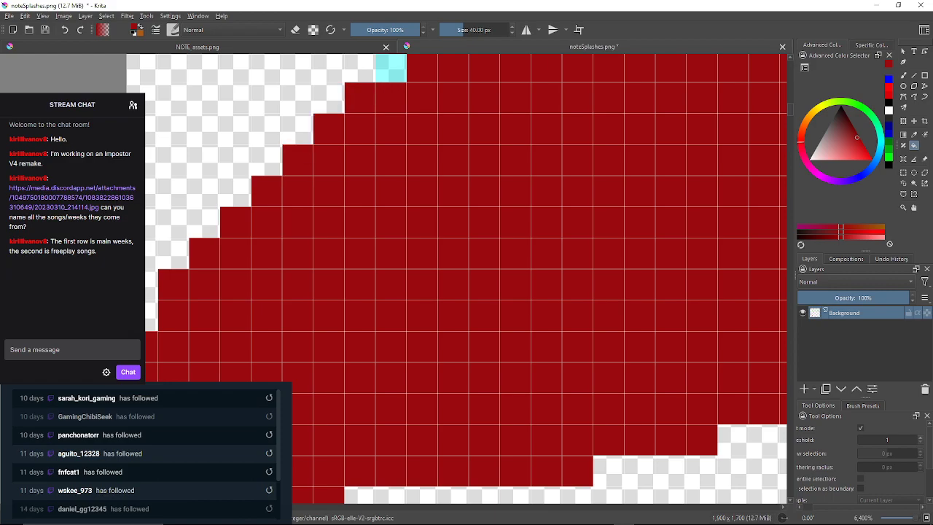
drag(360, 98, 350, 124)
click(350, 124)
click(381, 94)
Fill the cyan pixels on the petal's upper-left edge beside the lower-left end of the large white area with dark red.
drag(380, 94, 308, 187)
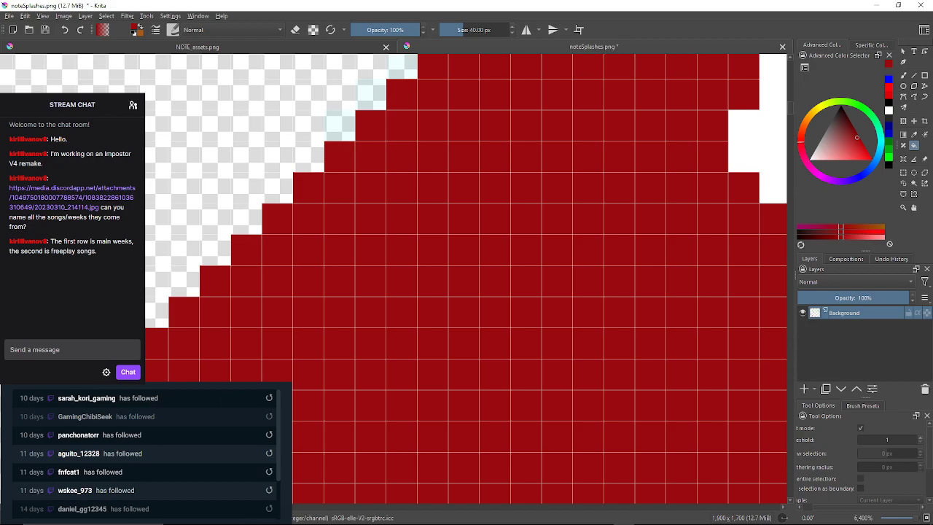
click(340, 126)
click(370, 94)
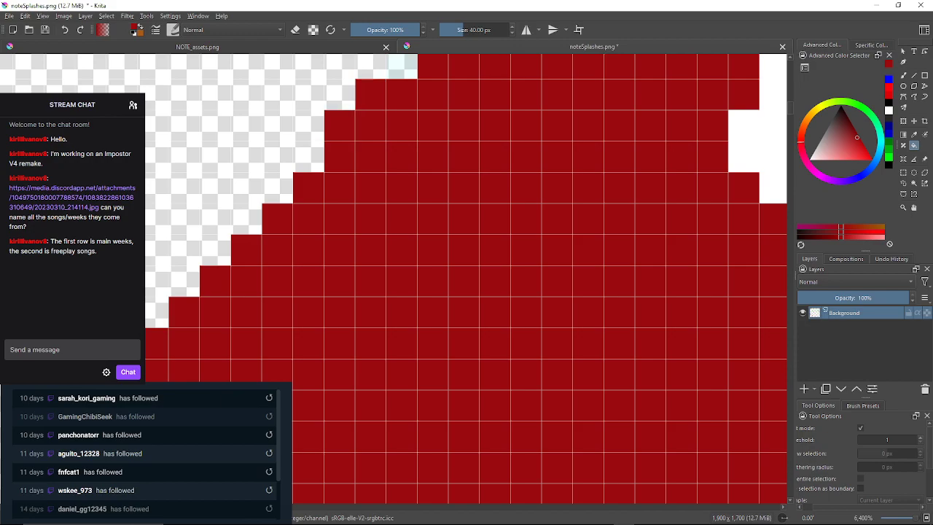
click(401, 66)
drag(401, 65, 374, 123)
click(406, 91)
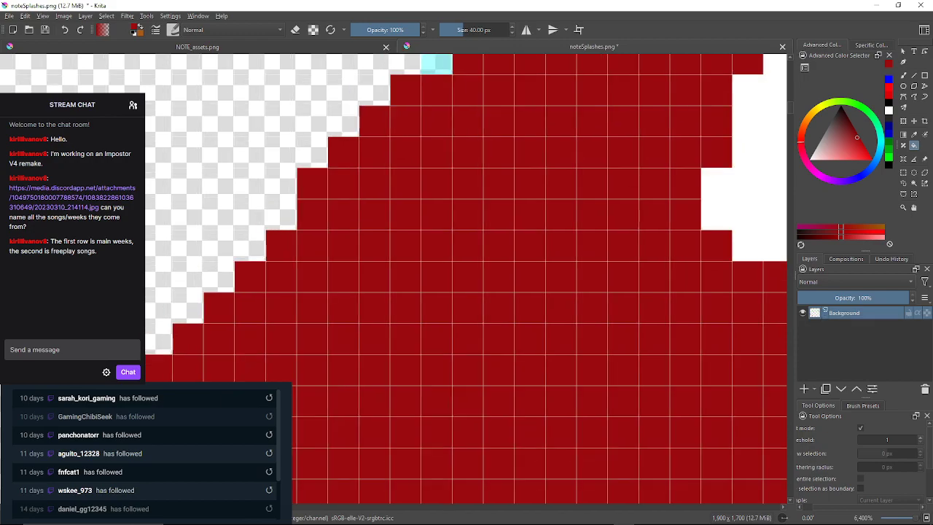
click(437, 65)
Fill the cyan pixels on the petal's upper-left edge alongside the lower part of the large white area with dark red.
drag(436, 64, 386, 130)
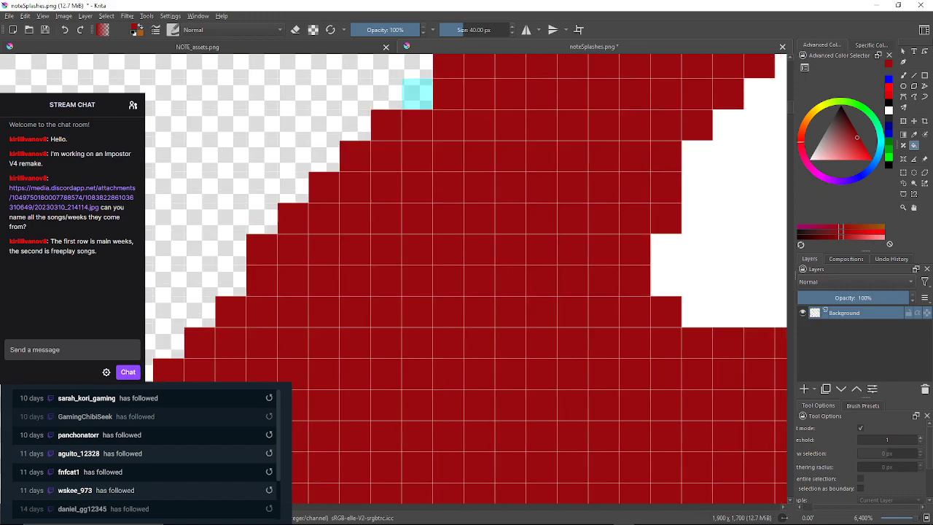
click(417, 94)
mouse_move(417, 95)
mouse_down()
mouse_move(401, 140)
mouse_move(403, 115)
mouse_move(384, 150)
mouse_move(396, 138)
mouse_up()
click(441, 115)
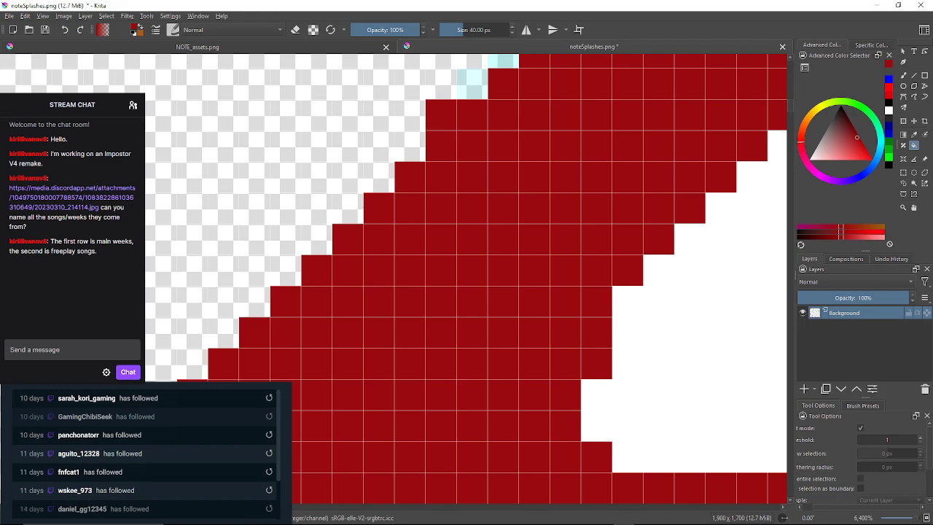
click(472, 84)
click(503, 61)
drag(503, 62, 454, 129)
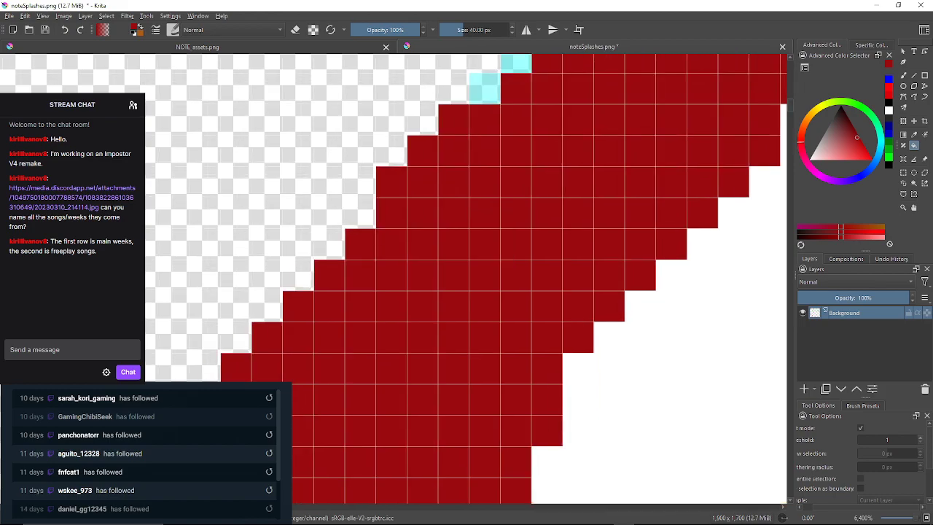
click(486, 89)
click(516, 63)
Fill the cyan pixels on the petal's upper-left edge alongside the middle of the large white area with dark red.
drag(516, 64, 500, 119)
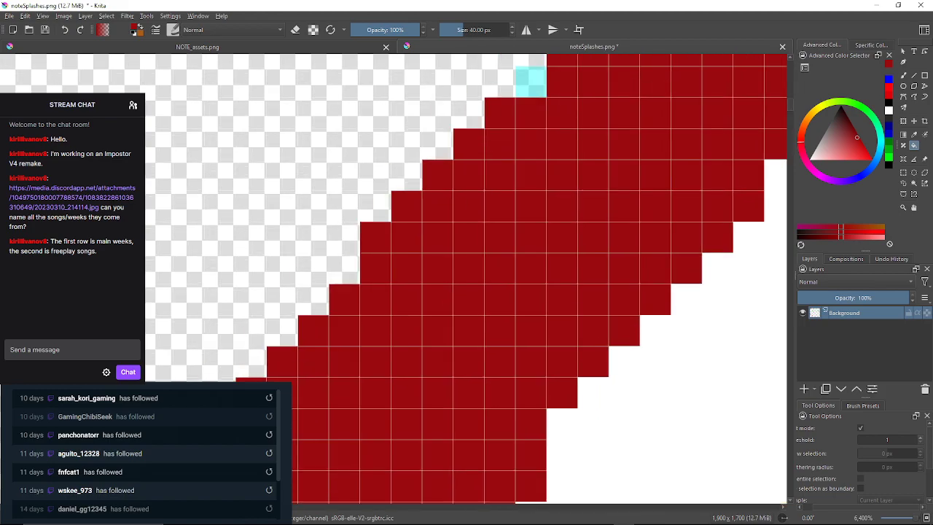
click(531, 82)
mouse_move(530, 82)
mouse_down()
mouse_move(490, 118)
mouse_move(425, 238)
mouse_move(329, 340)
mouse_move(262, 375)
mouse_move(244, 417)
mouse_move(180, 472)
mouse_up()
click(554, 100)
drag(554, 100, 485, 159)
click(516, 128)
click(547, 96)
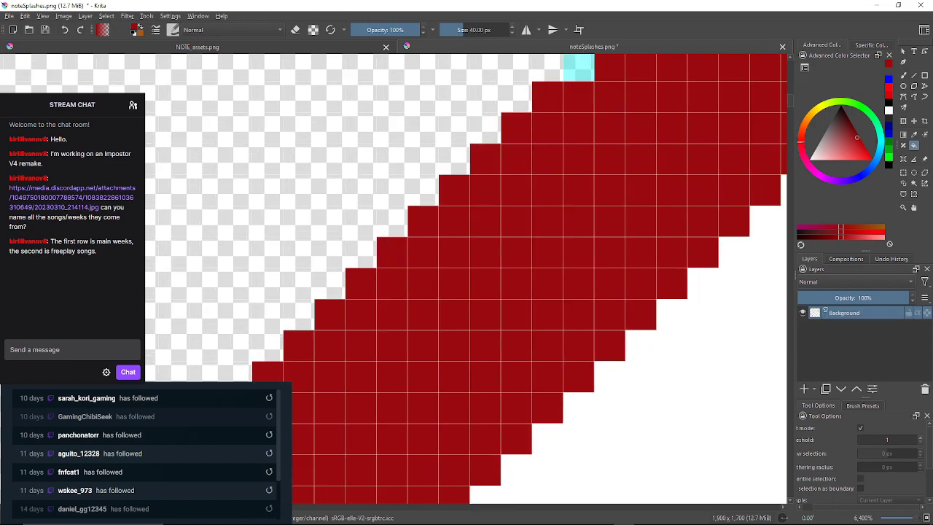
Fill the cyan pixels on the petal's upper-left edge alongside the upper part of the large white area with dark red.
drag(548, 97, 498, 159)
click(529, 128)
click(561, 97)
click(591, 68)
drag(591, 68, 502, 162)
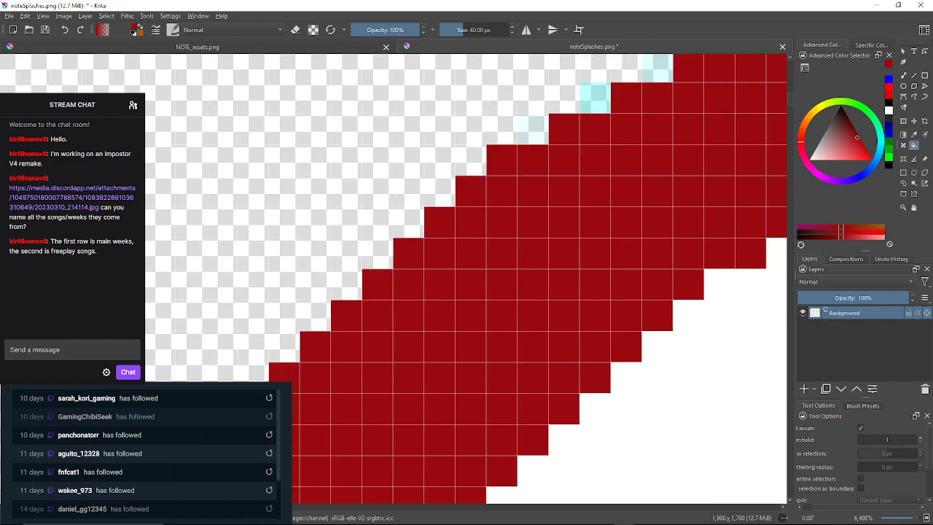
click(533, 129)
click(596, 98)
Fill the remaining cyan pixels across the petal's rounded top, above the large white area, with dark red.
drag(595, 98, 530, 160)
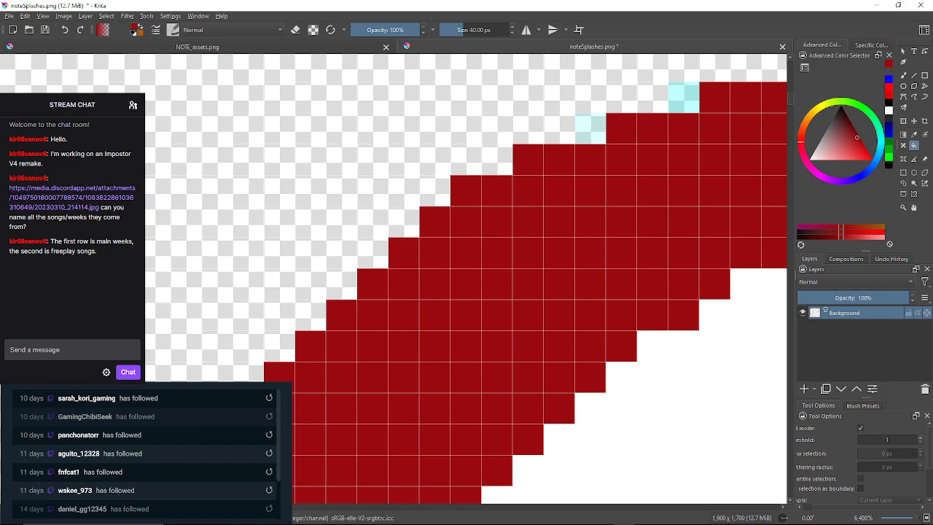
click(590, 128)
click(684, 97)
drag(683, 97, 466, 161)
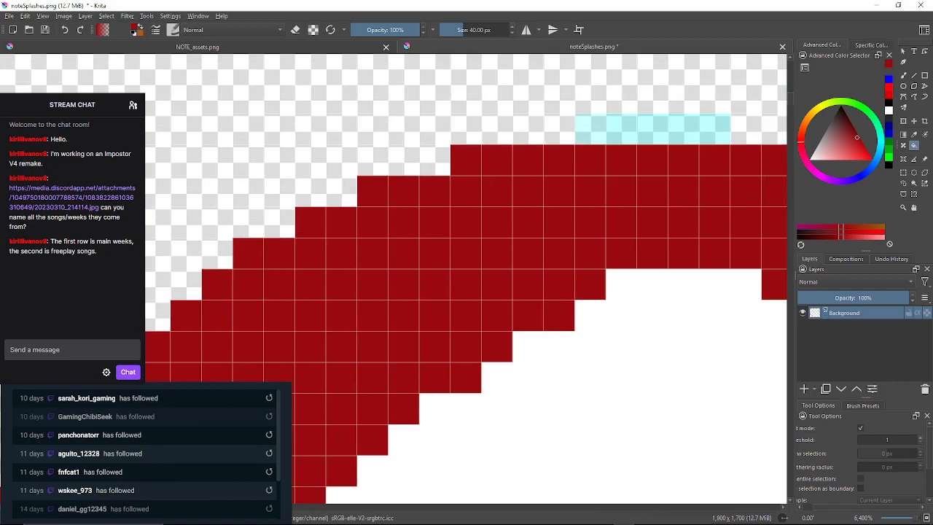
click(592, 129)
click(656, 129)
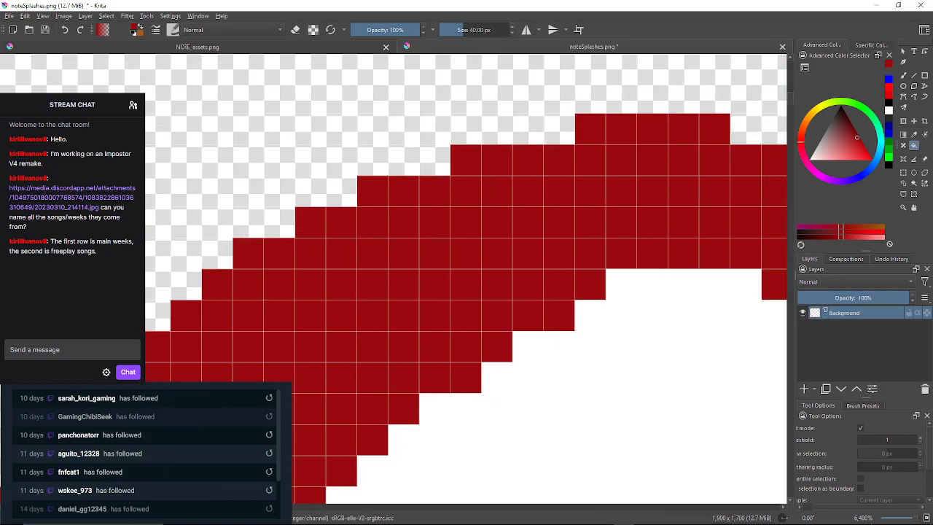
drag(656, 130, 422, 130)
drag(729, 191, 459, 145)
click(459, 145)
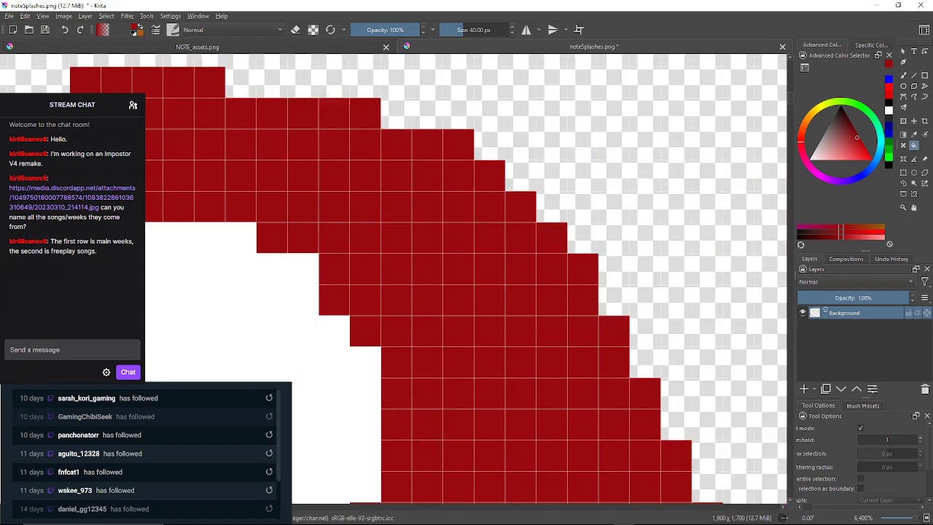
Examine the dark red splash and the remaining cyan, green, magenta and red splashes across the note splash sheet.
scroll(562, 262, down, 2)
scroll(562, 262, up, 2)
scroll(562, 262, down, 7)
scroll(562, 262, down, 1)
scroll(562, 262, up, 1)
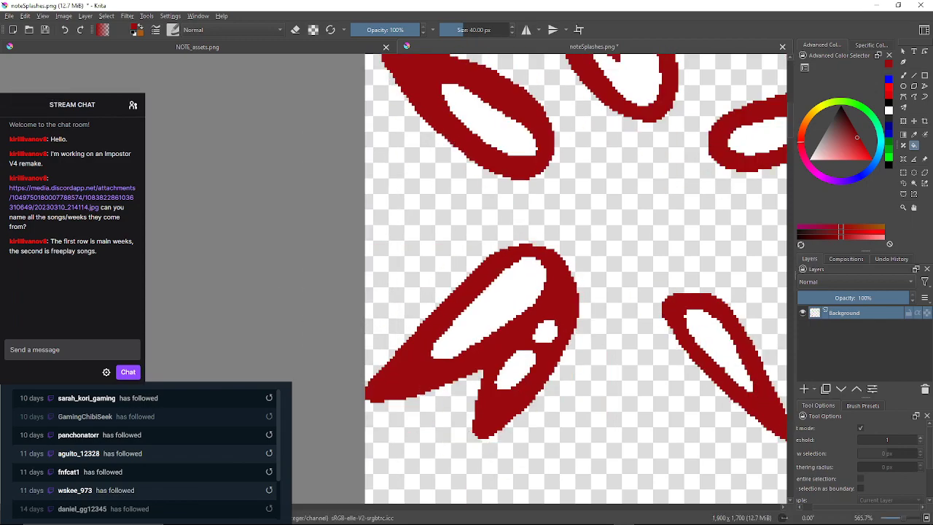
scroll(570, 249, down, 3)
drag(570, 250, 403, 253)
scroll(495, 253, down, 6)
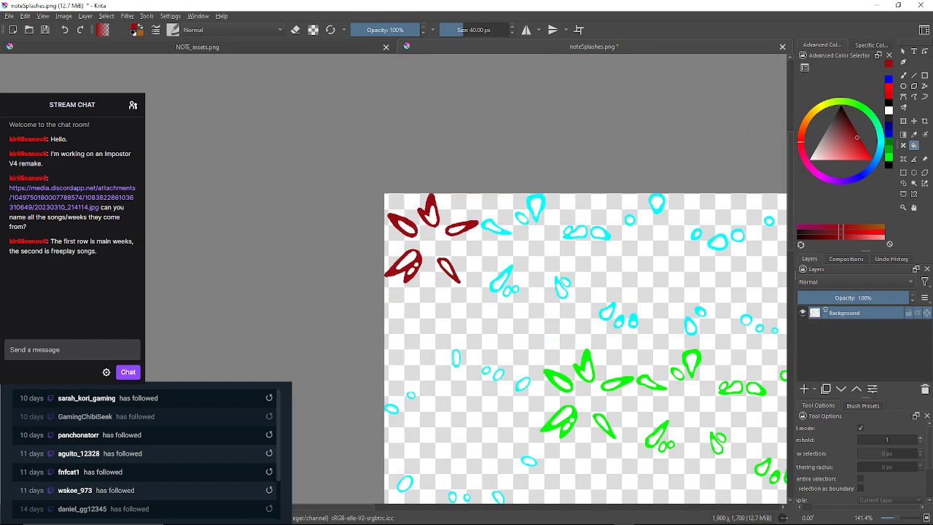
scroll(503, 252, up, 3)
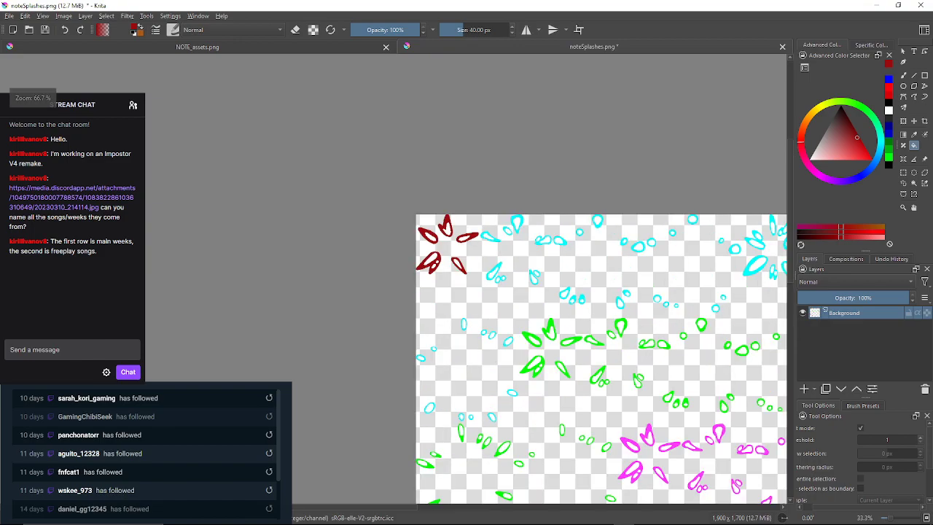
scroll(561, 312, up, 2)
scroll(515, 239, down, 5)
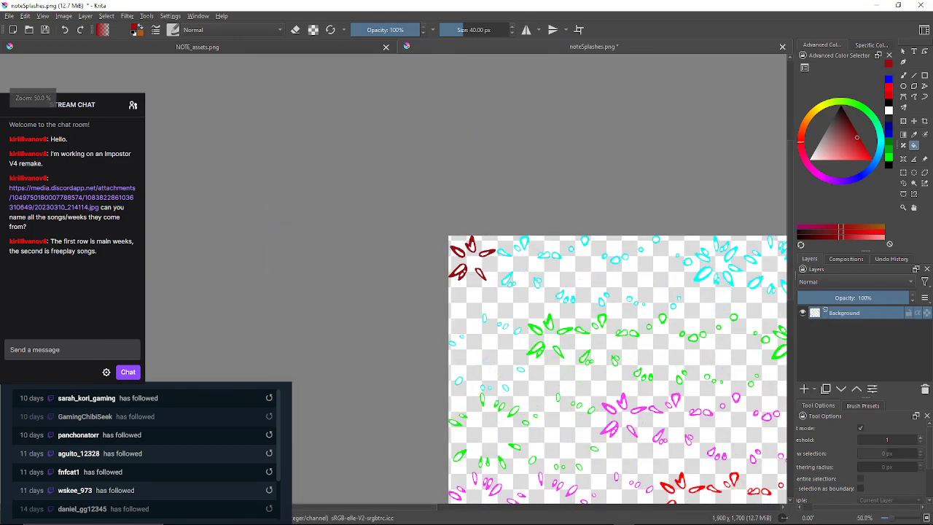
scroll(533, 304, up, 2)
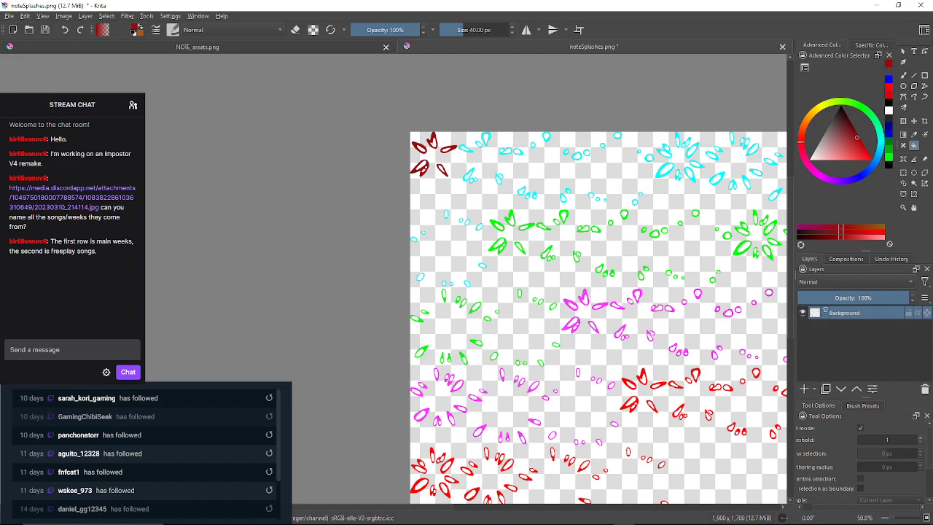
scroll(572, 300, up, 1)
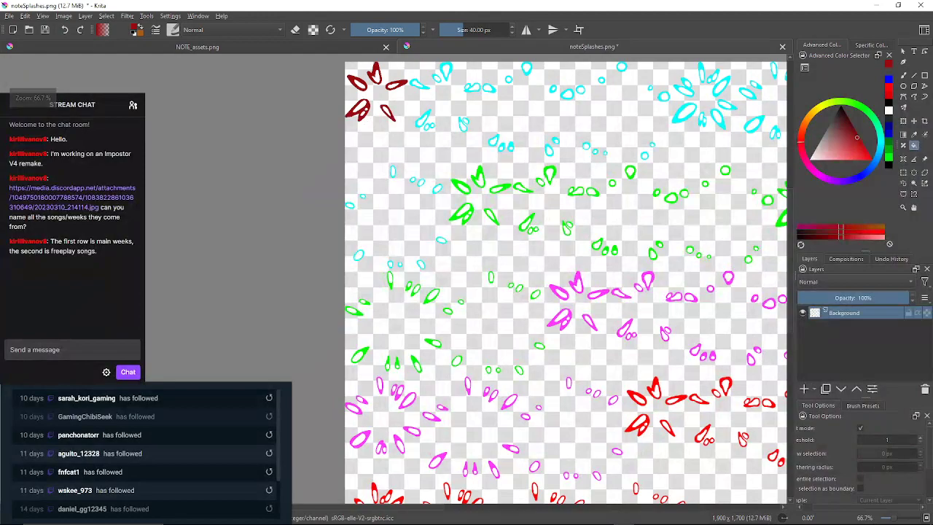
scroll(537, 280, down, 1)
drag(595, 314, 496, 246)
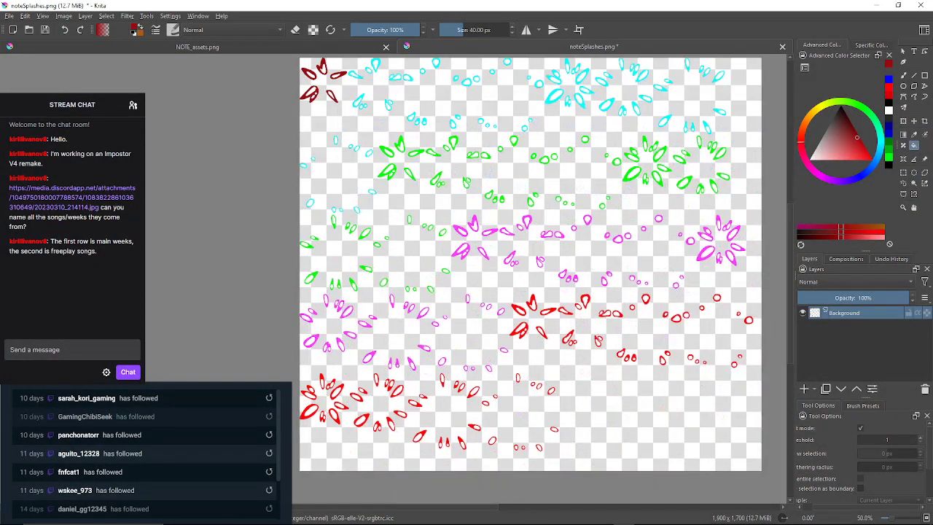
scroll(542, 302, up, 1)
scroll(542, 302, down, 2)
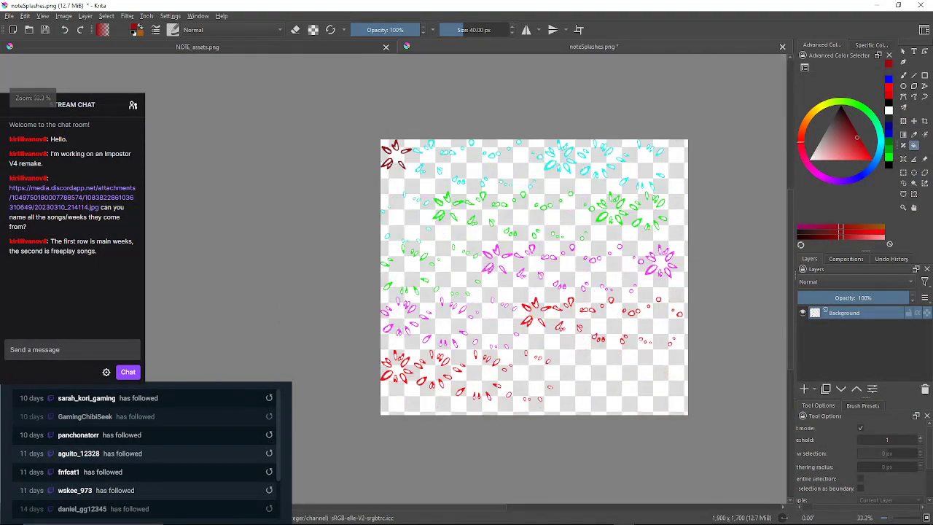
scroll(459, 207, up, 6)
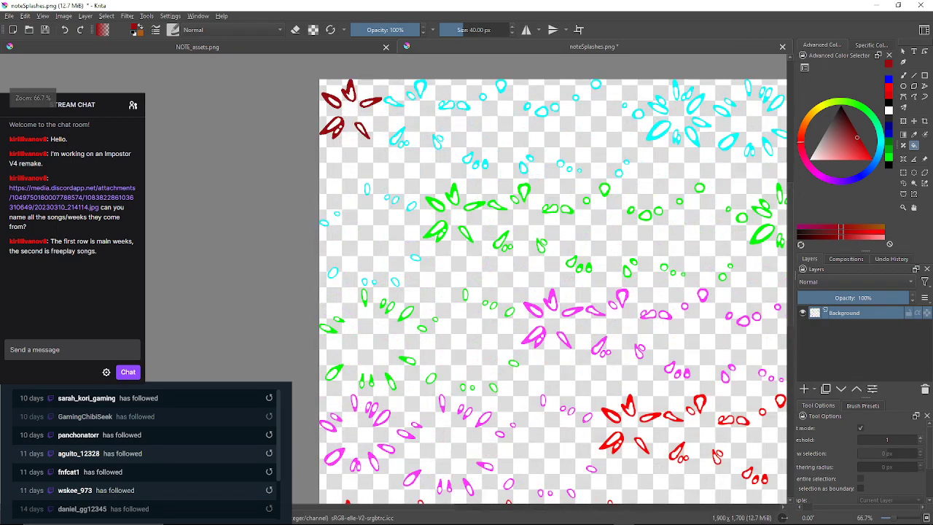
scroll(474, 208, down, 1)
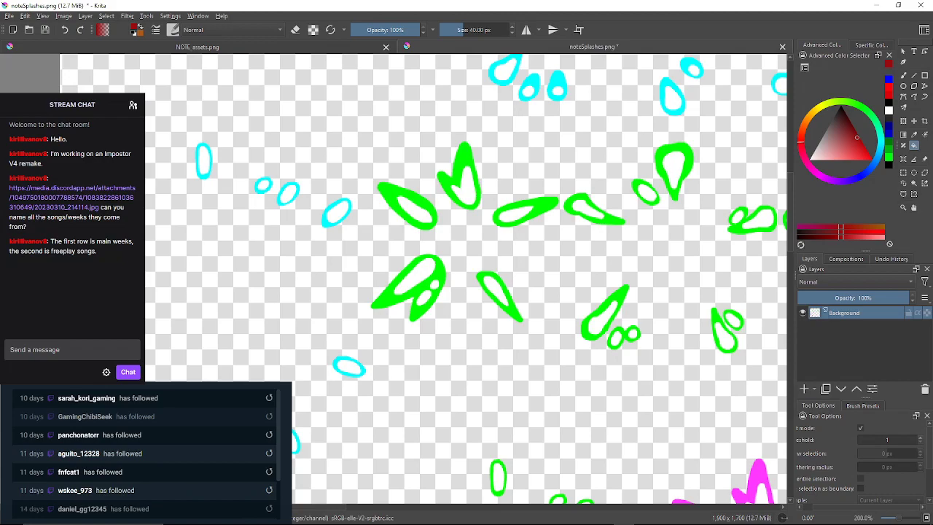
Choose dark blue as the fill colour for the first large green splash.
click(889, 126)
scroll(423, 153, up, 3)
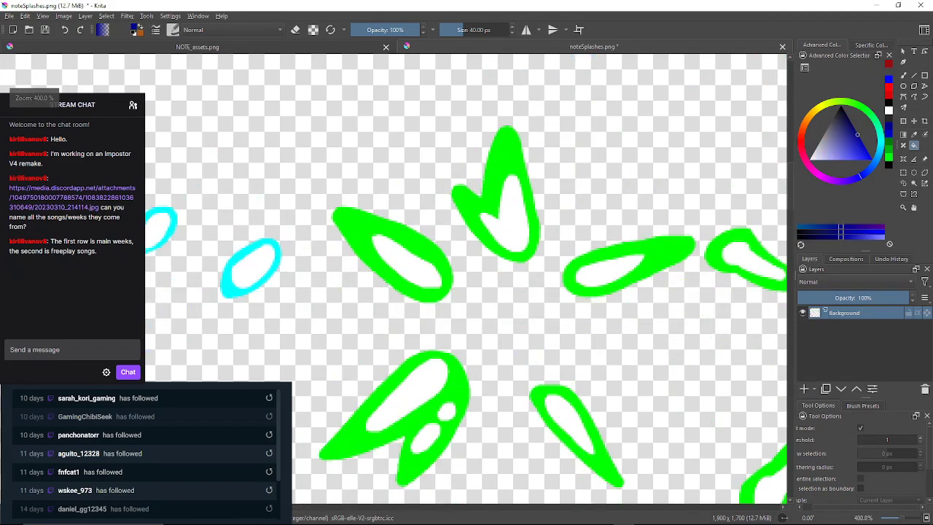
scroll(477, 166, down, 2)
scroll(478, 166, up, 1)
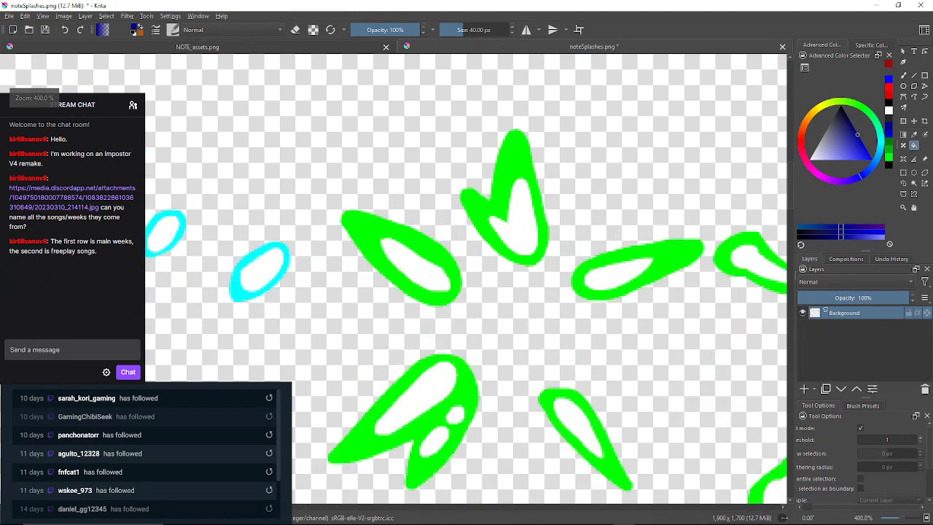
Try filling the green splash's forked petal with dark blue at a fill threshold of 51, and undo the fill.
click(887, 439)
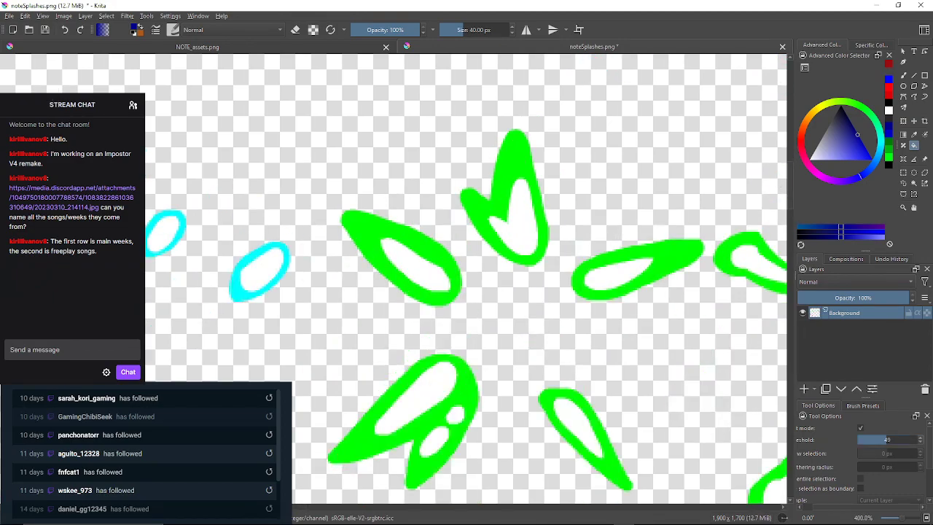
drag(886, 440, 888, 440)
click(513, 165)
scroll(503, 169, up, 3)
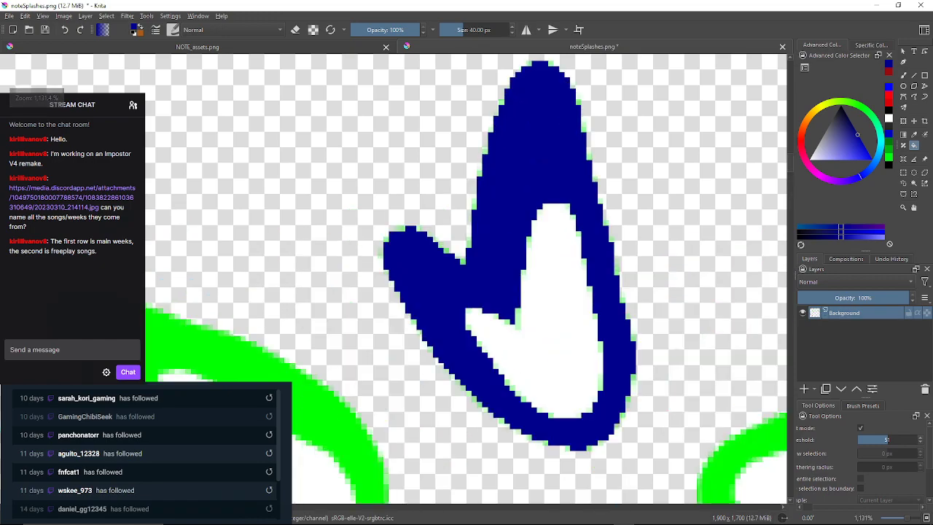
key(ctrl+z)
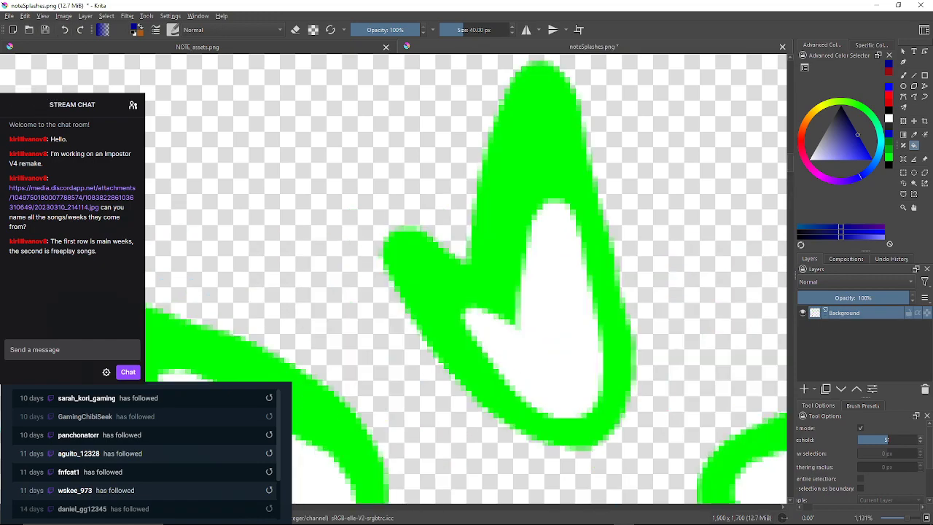
Try the dark blue fill on the forked petal at thresholds 52 and 60, undoing each fill.
click(921, 437)
click(535, 169)
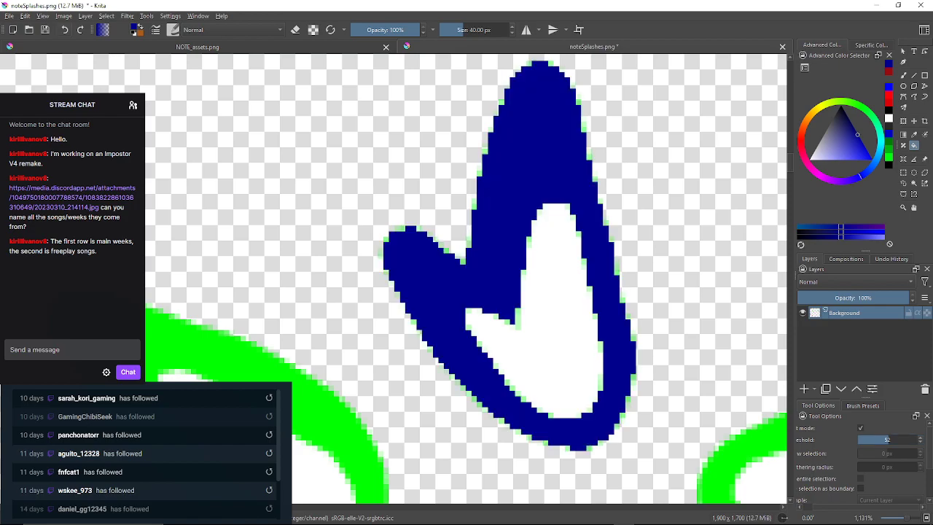
key(ctrl+z)
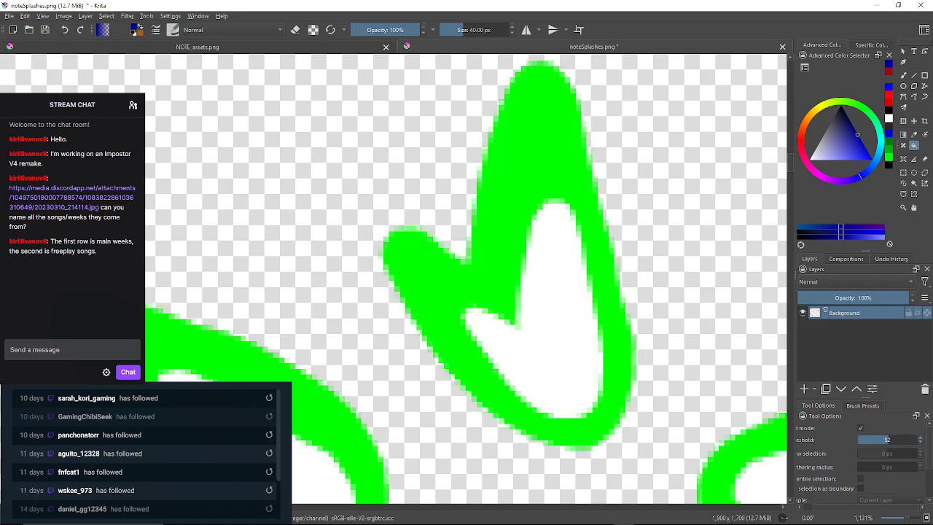
click(893, 439)
click(534, 169)
click(64, 29)
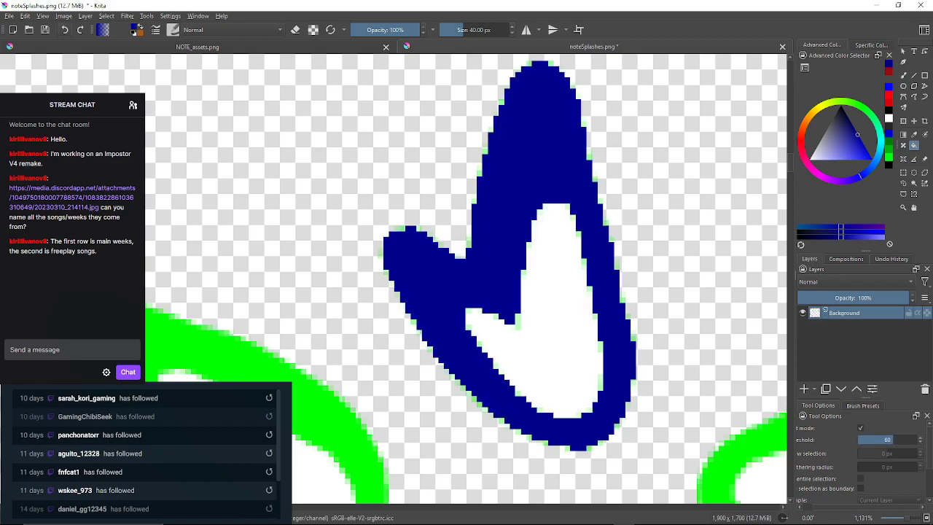
Try the dark blue fill on the forked petal at thresholds 66 and 75, undoing each fill.
click(896, 440)
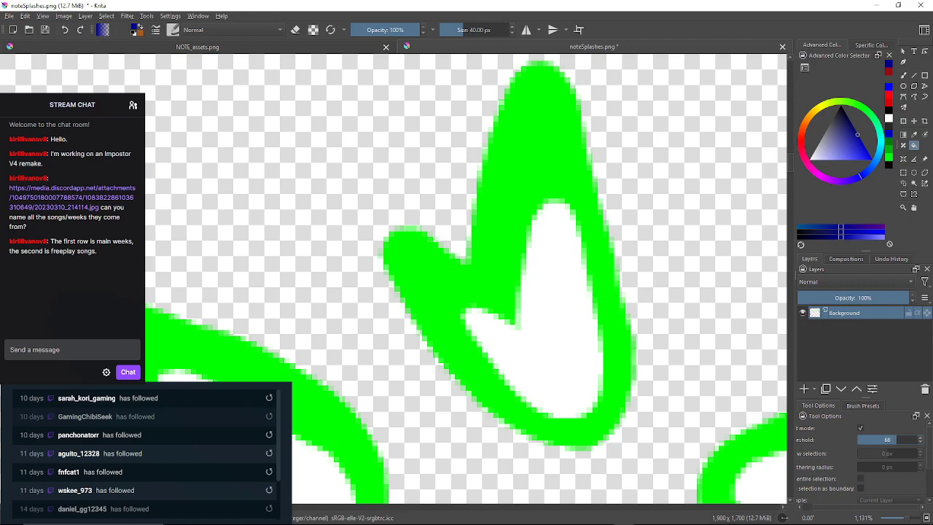
click(536, 168)
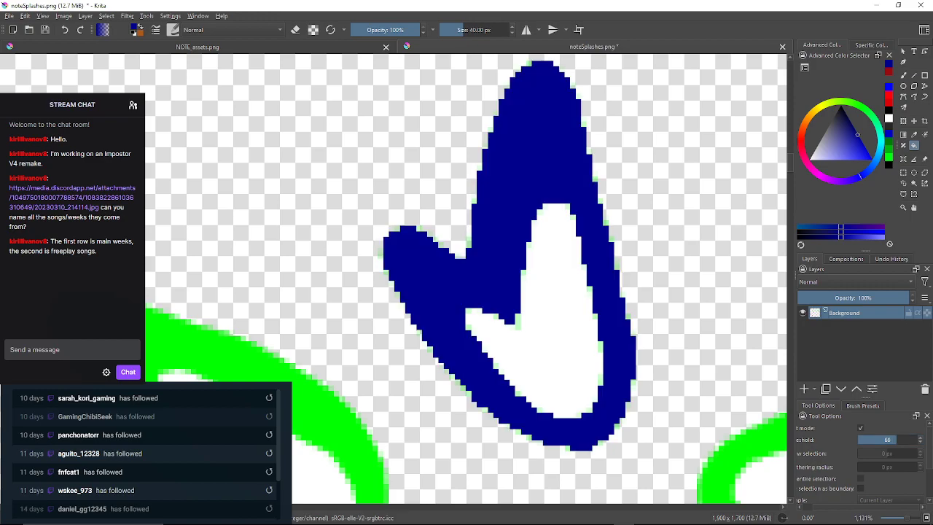
key(ctrl+z)
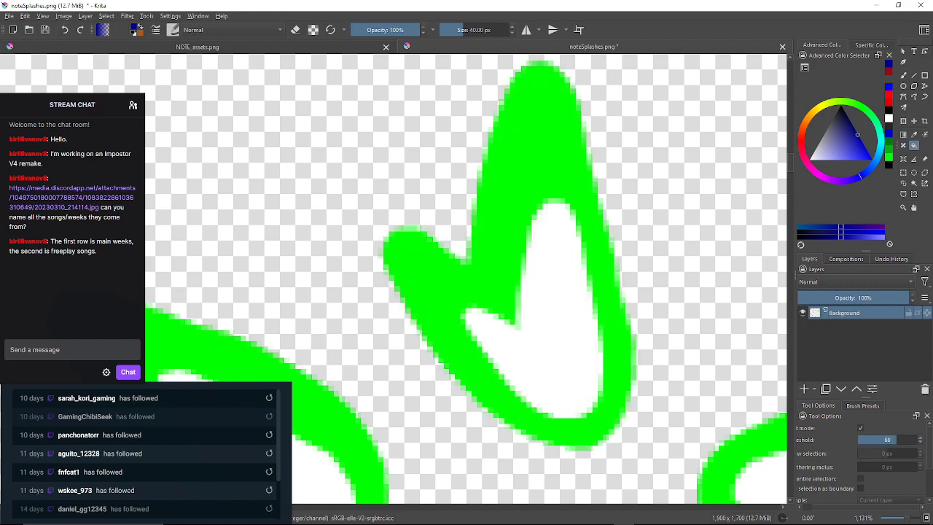
click(902, 439)
click(535, 168)
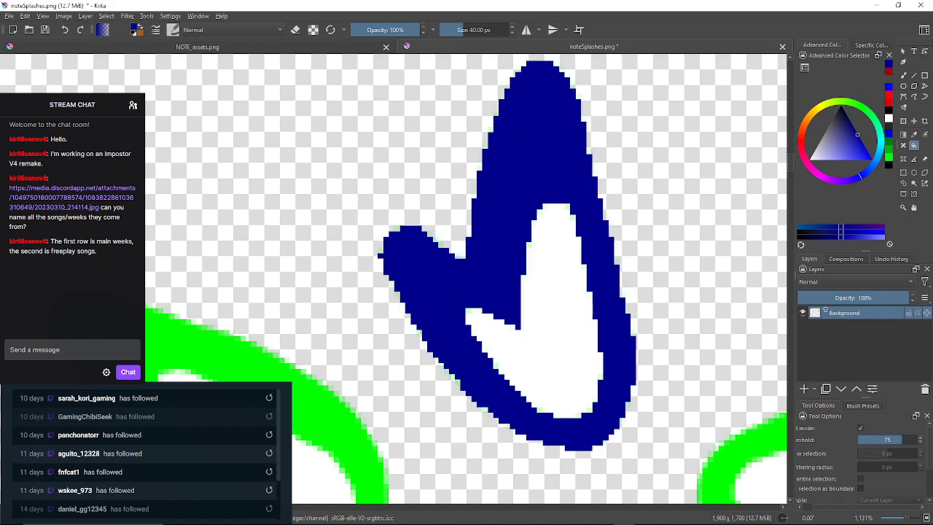
key(ctrl+z)
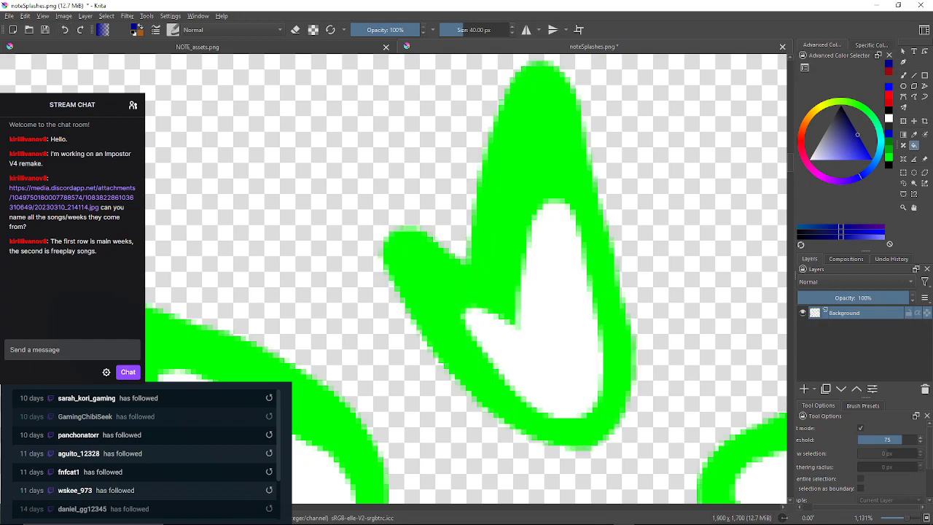
Try filling the forked petal and a spot at its edge with dark blue at threshold 80, and undo both fills.
click(905, 439)
click(503, 241)
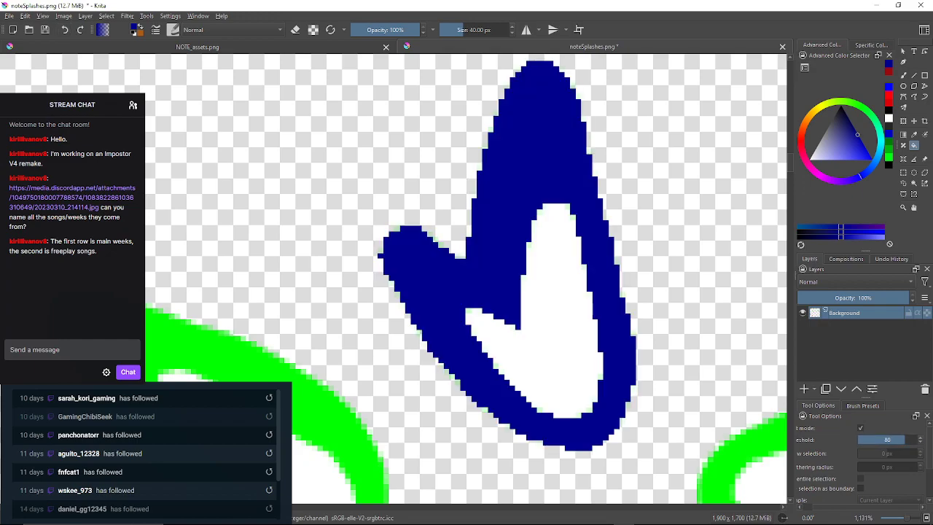
click(452, 219)
key(ctrl+z)
key(ctrl+z)
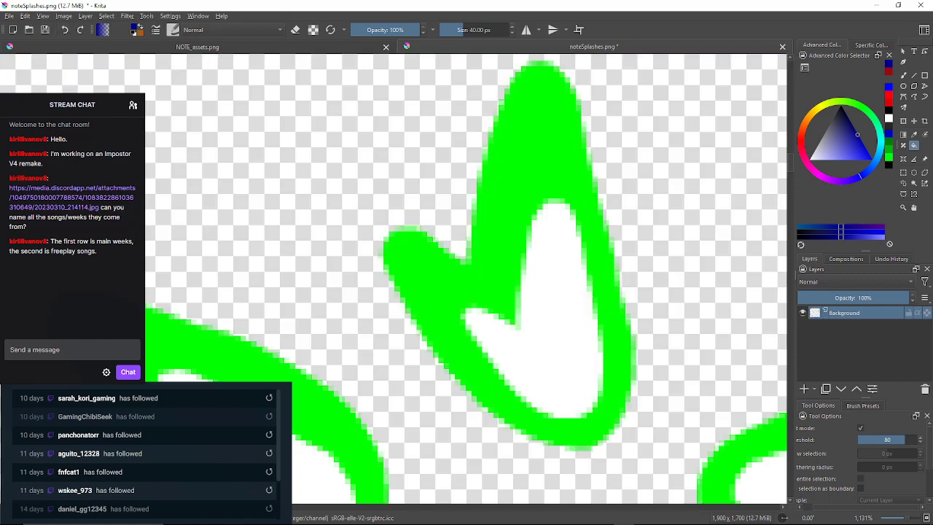
Try the dark blue fill on the forked petal at thresholds 84 and 89, undoing each fill.
click(907, 439)
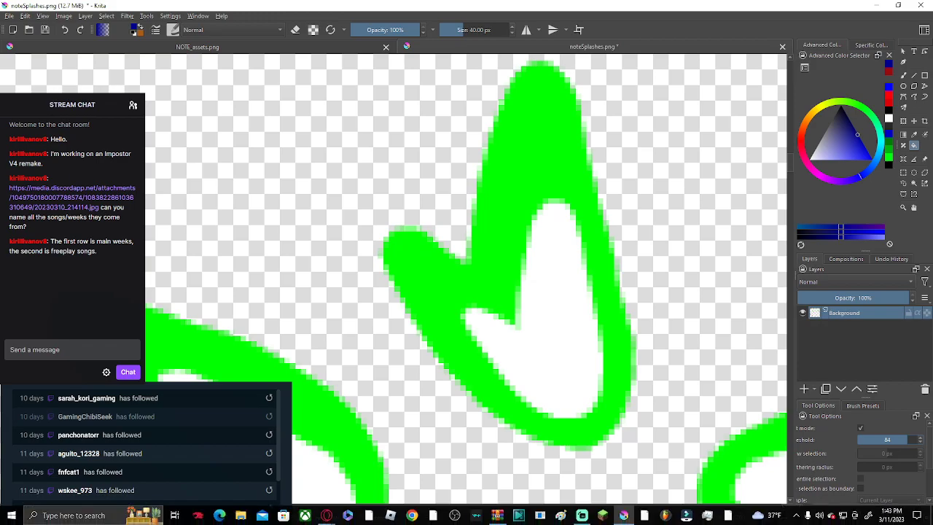
click(503, 240)
key(ctrl+z)
click(910, 440)
click(503, 240)
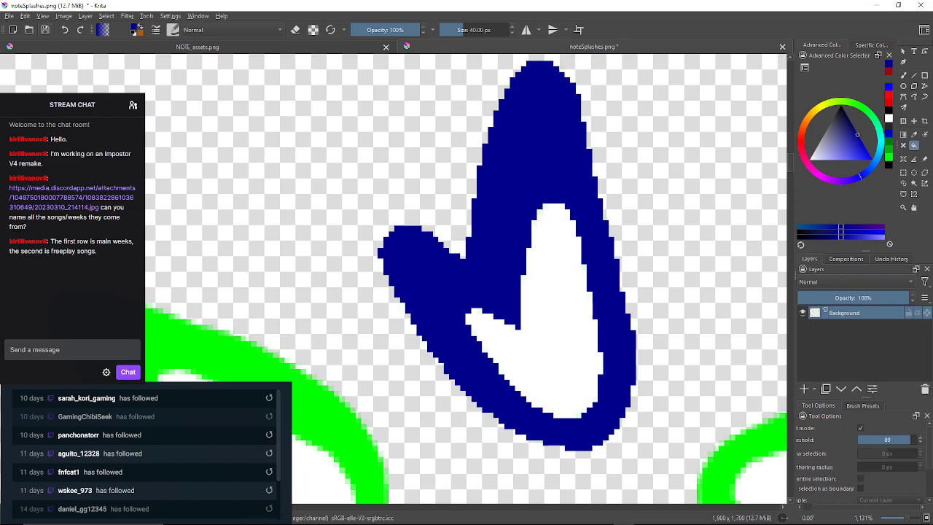
key(ctrl+z)
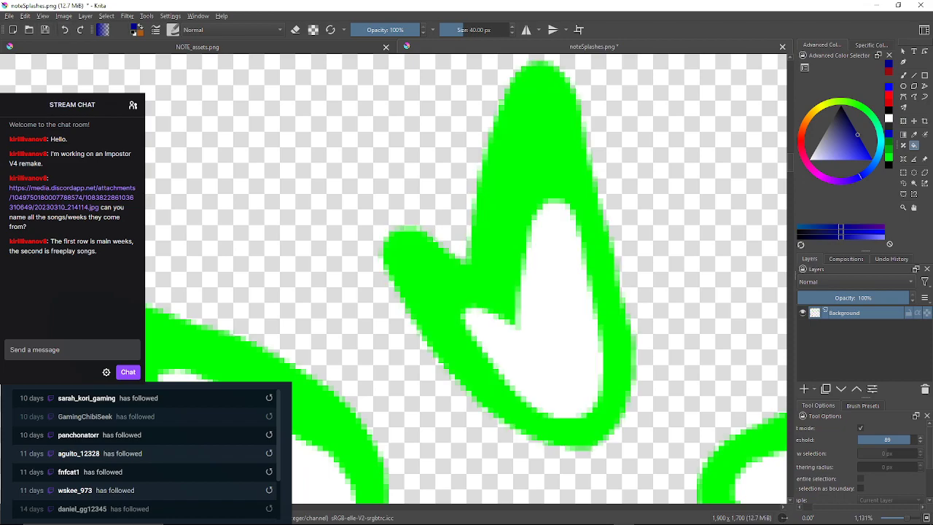
Set the fill threshold to 95, fill the forked green petal with dark blue and inspect its edges.
click(914, 439)
click(538, 167)
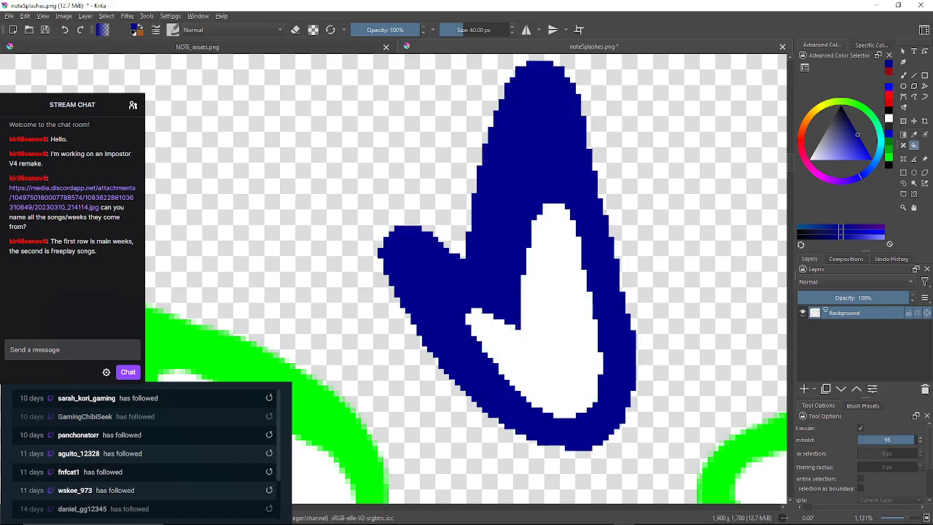
scroll(543, 156, down, 1)
scroll(543, 157, up, 2)
scroll(543, 156, down, 1)
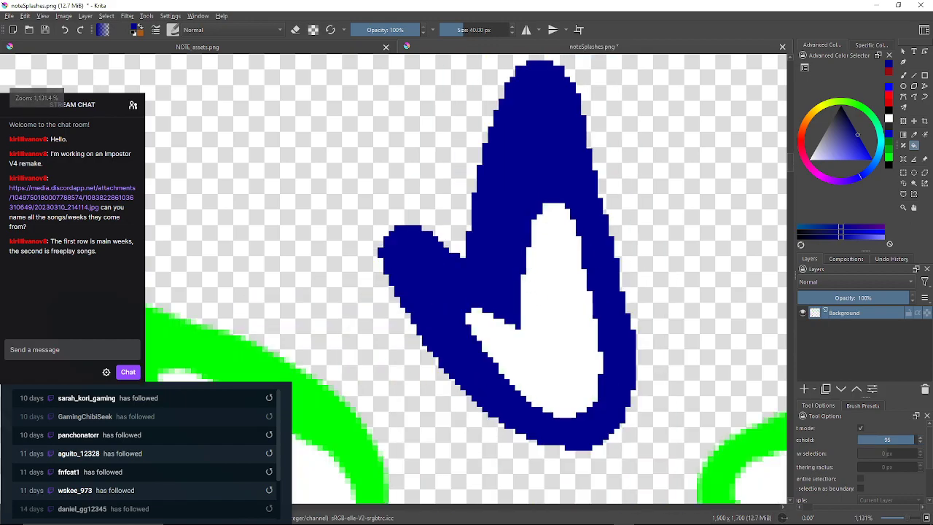
scroll(548, 216, down, 1)
scroll(548, 216, up, 2)
Fill the green petal to the right of the forked one with dark blue.
drag(548, 216, 269, 103)
scroll(455, 244, down, 2)
scroll(455, 244, up, 1)
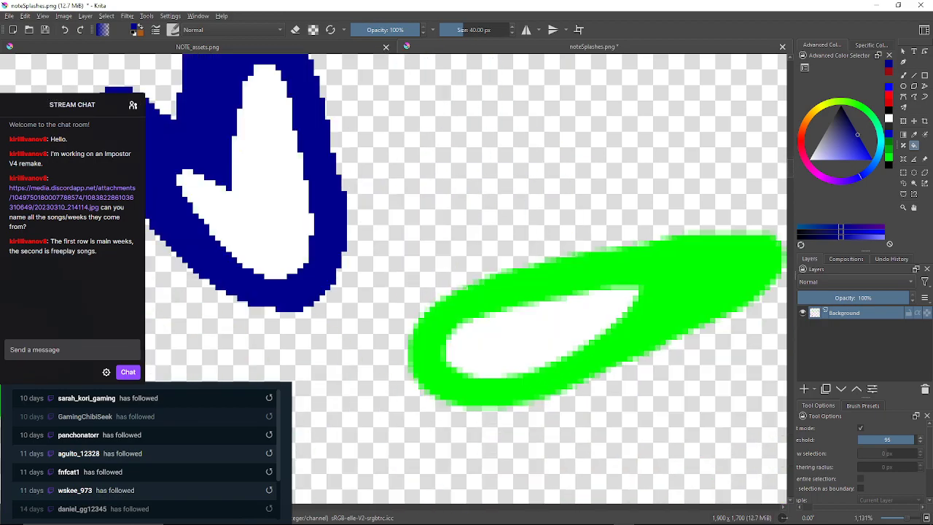
click(668, 285)
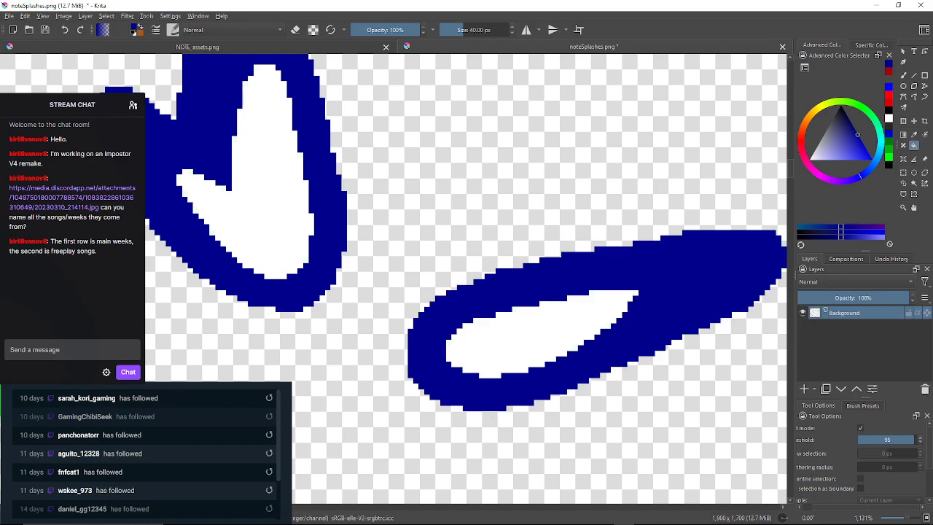
Fill the lower-right green petal of the same splash with dark blue.
scroll(514, 331, down, 2)
drag(514, 331, 531, 155)
scroll(521, 292, up, 2)
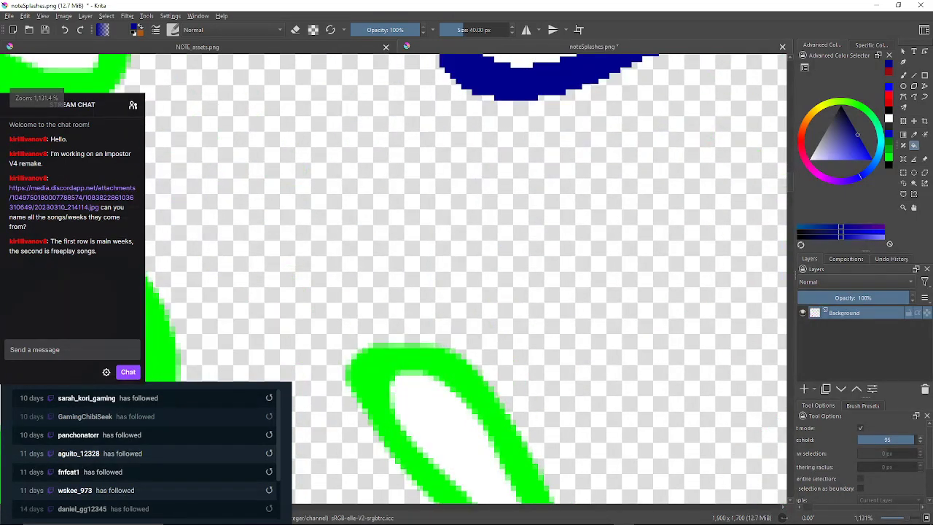
drag(520, 292, 537, 193)
click(398, 310)
Fill the splash's lower-left split petal and its upper-left petal with dark blue.
scroll(370, 336, down, 2)
drag(370, 336, 502, 272)
click(385, 237)
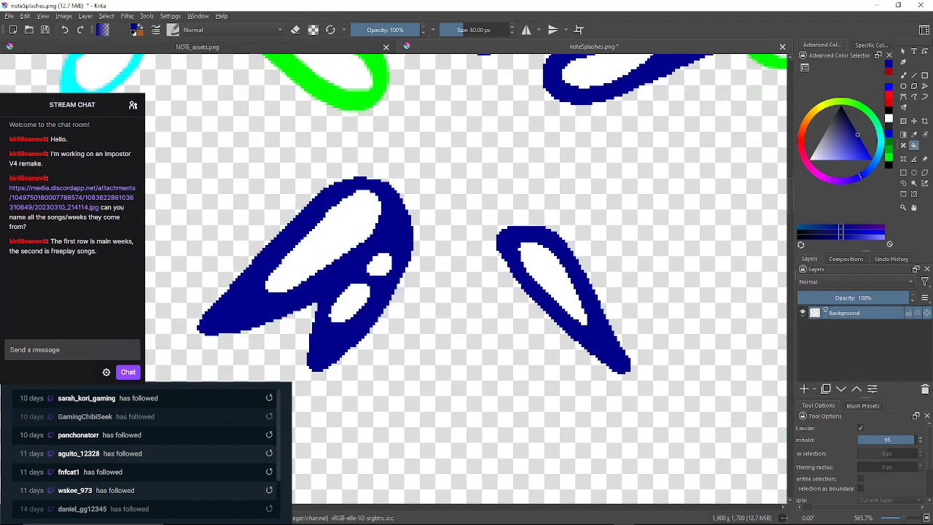
drag(386, 238, 447, 385)
click(397, 242)
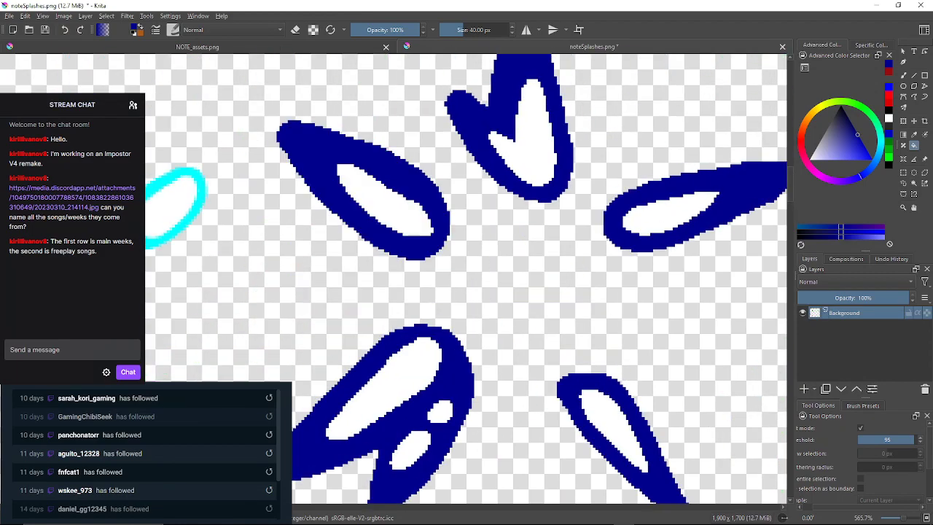
Pick black as the fill colour and fill the forked petal of the magenta splash.
scroll(347, 204, up, 4)
scroll(349, 205, down, 12)
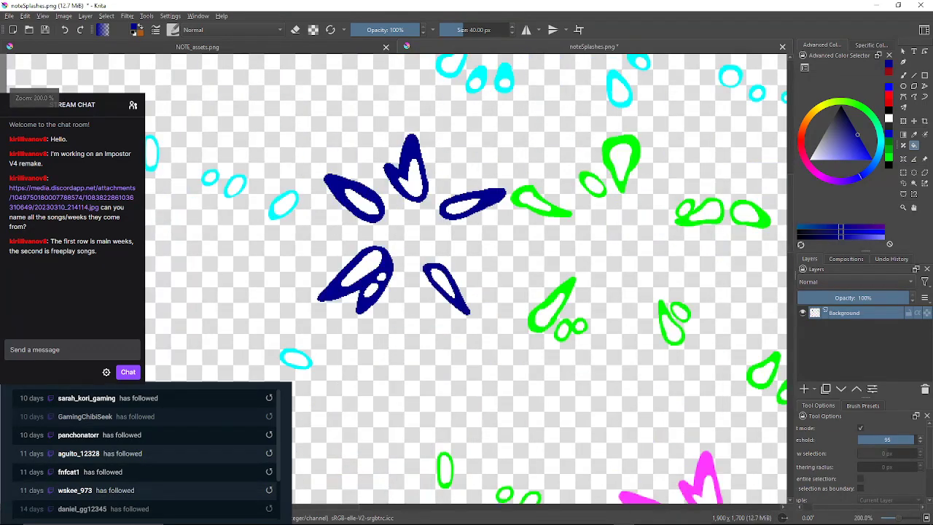
scroll(387, 214, up, 2)
scroll(388, 213, down, 1)
scroll(443, 313, up, 2)
scroll(444, 313, down, 1)
scroll(481, 255, up, 3)
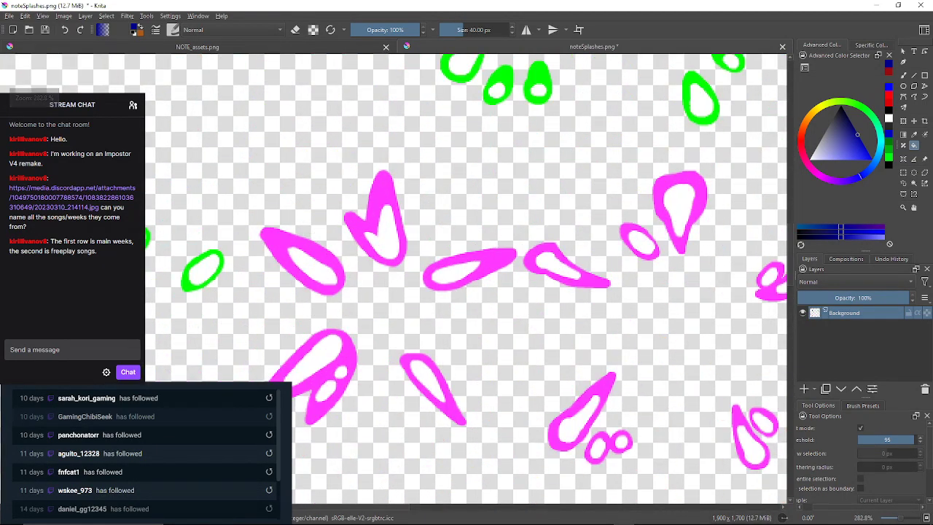
scroll(481, 255, down, 2)
scroll(373, 272, up, 3)
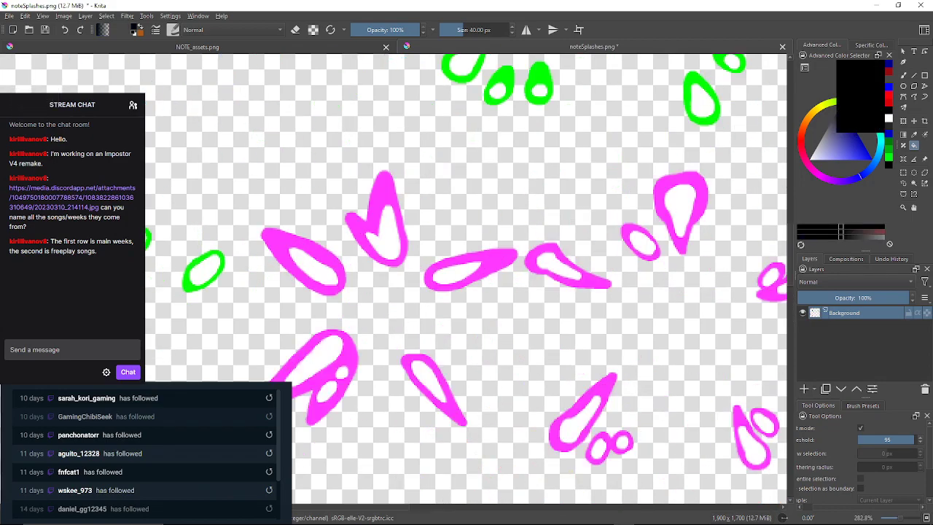
scroll(368, 208, up, 2)
click(380, 206)
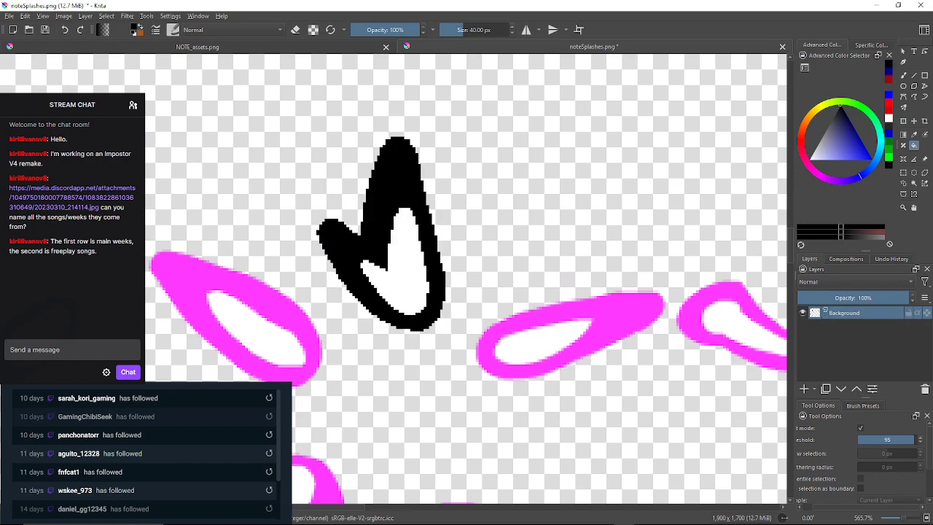
Fill the magenta petal to the right of the forked black one with black.
scroll(398, 195, up, 3)
scroll(397, 194, down, 2)
drag(397, 194, 296, 62)
click(598, 240)
Fill the lower-right magenta petal of the same splash with black.
drag(598, 239, 618, 64)
scroll(495, 409, up, 1)
drag(496, 409, 505, 274)
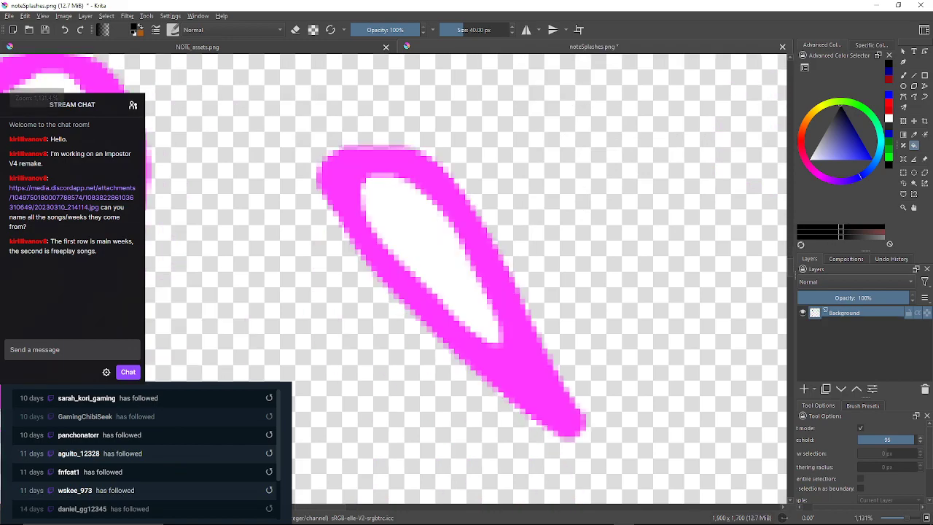
click(437, 317)
Fill the splash's lower-left split petal and its upper-left petal with black.
scroll(402, 337, down, 1)
drag(402, 337, 645, 275)
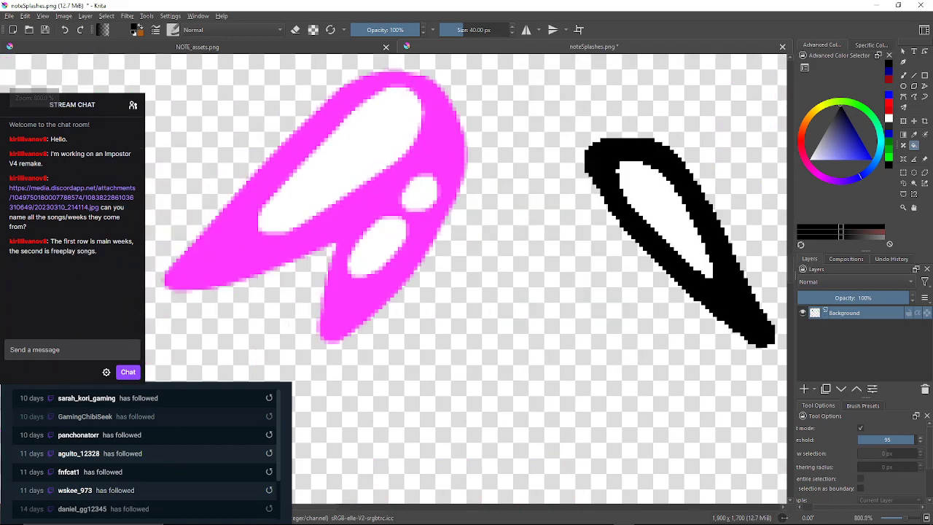
click(442, 95)
drag(444, 90, 456, 219)
scroll(457, 219, down, 3)
scroll(456, 219, up, 1)
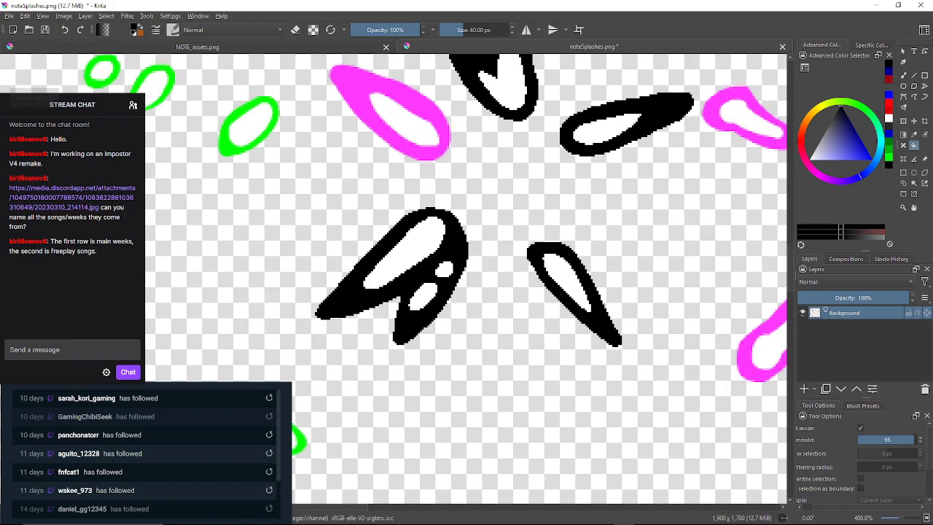
click(362, 98)
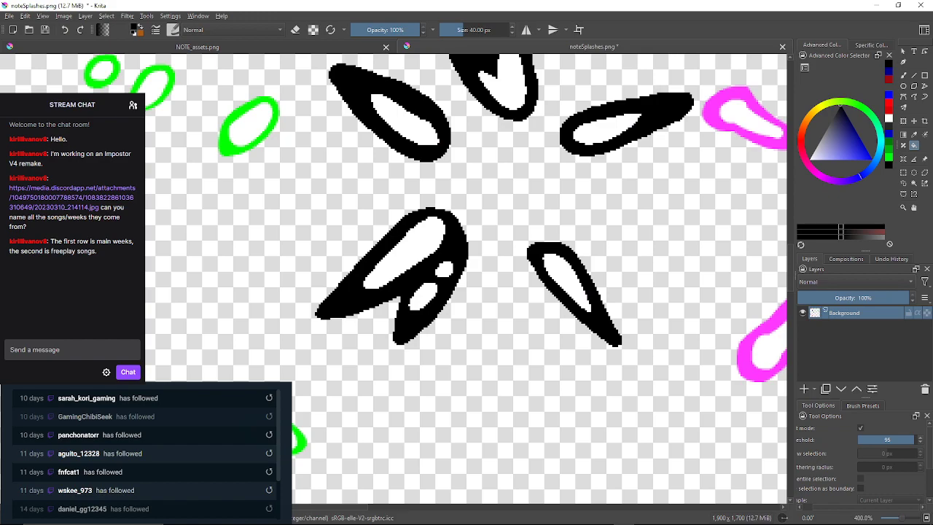
Pick dark green from the recent colours and fill the forked petal of the red splash.
scroll(498, 216, down, 3)
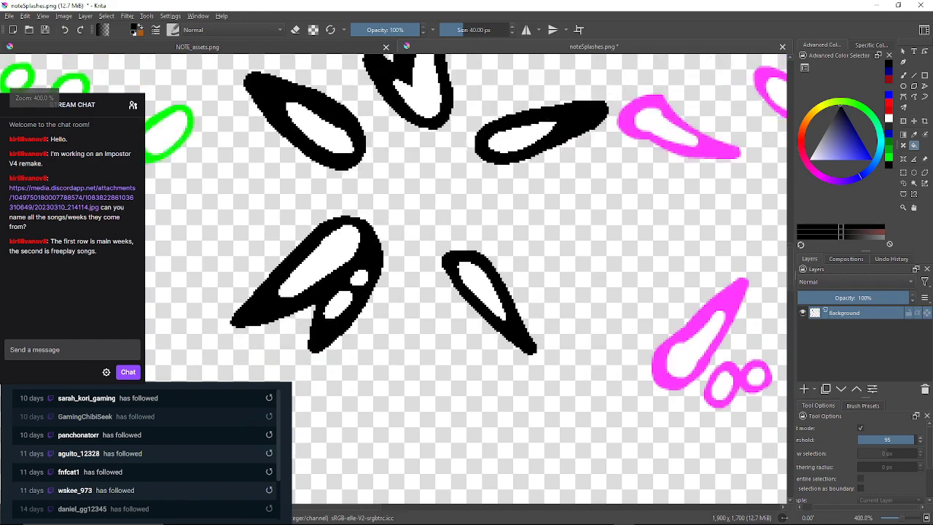
scroll(664, 452, down, 1)
scroll(663, 452, up, 3)
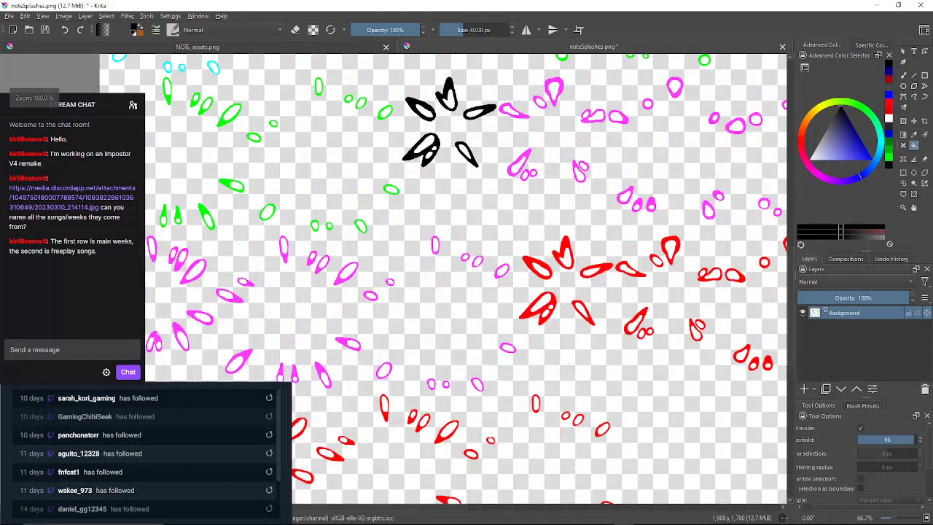
scroll(558, 282, down, 1)
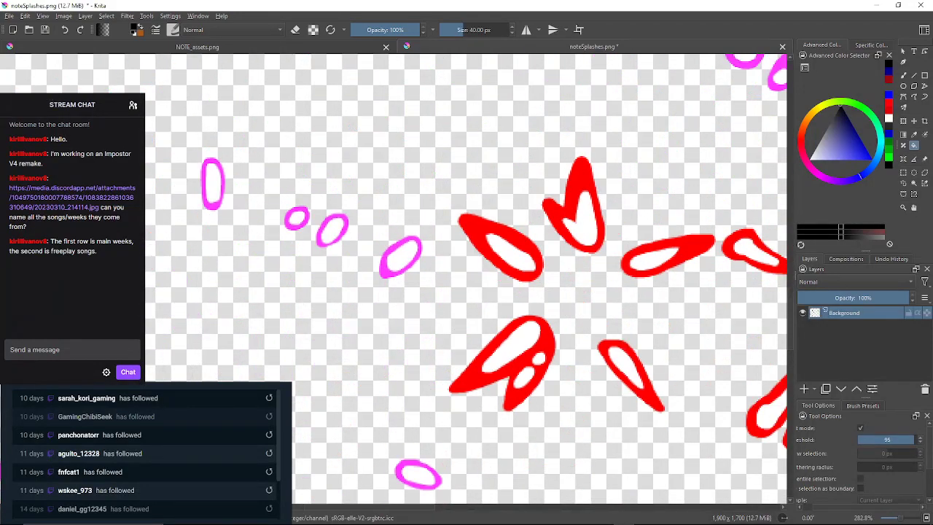
click(889, 141)
scroll(596, 196, up, 1)
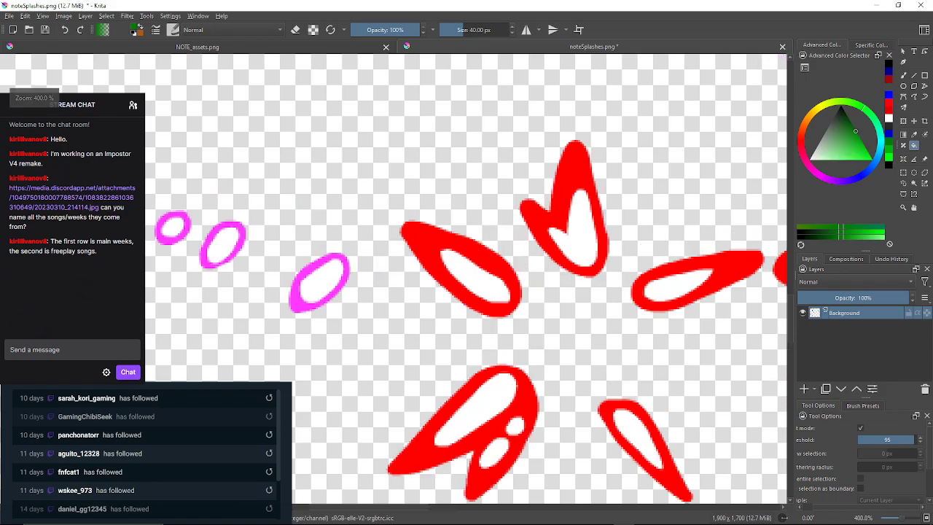
click(596, 196)
Fill the red splash's right petal and its lower-right petal with dark green.
drag(714, 240, 656, 222)
scroll(656, 222, up, 2)
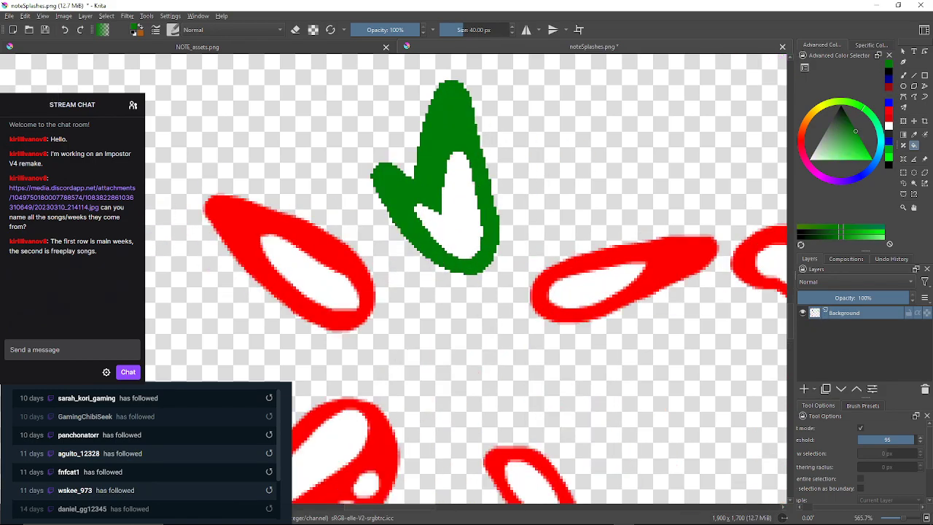
click(516, 345)
drag(516, 345, 531, 233)
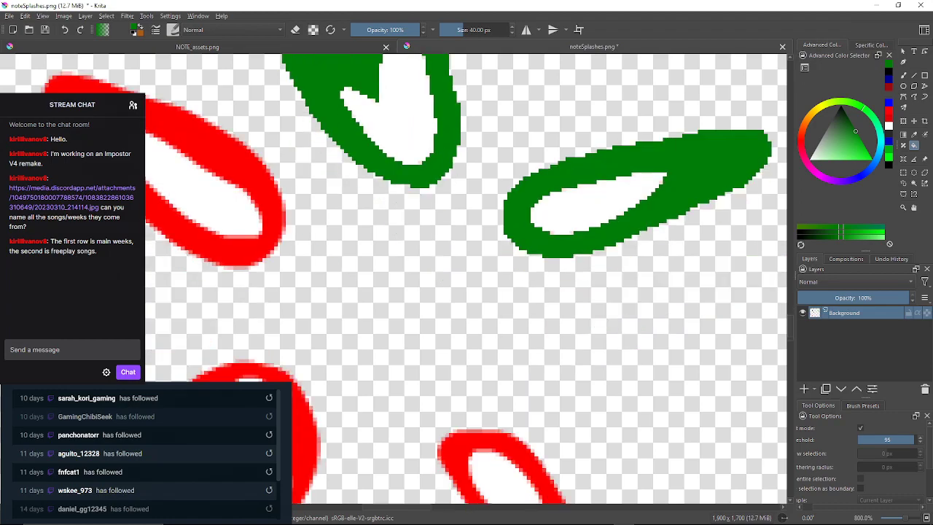
scroll(531, 233, down, 2)
click(503, 344)
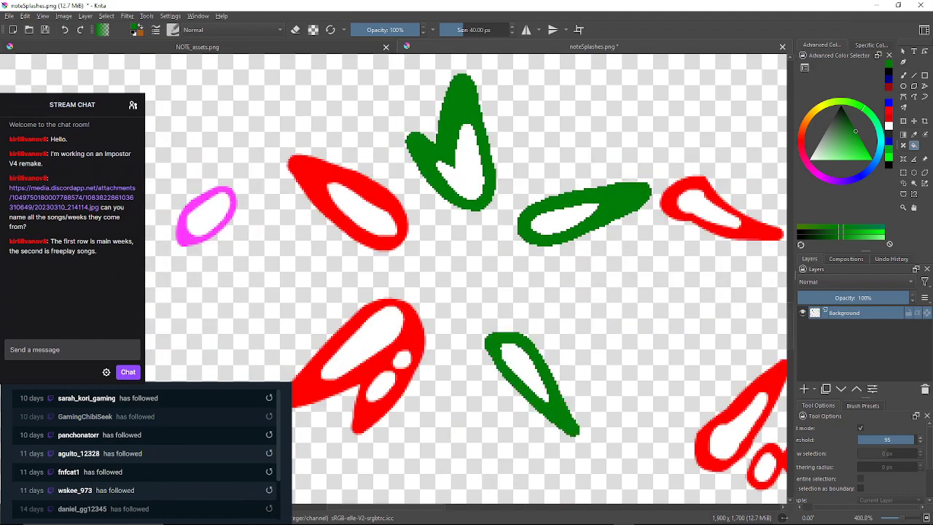
Fill the red splash's lower-left split petal and its upper-left petal with dark green.
click(412, 336)
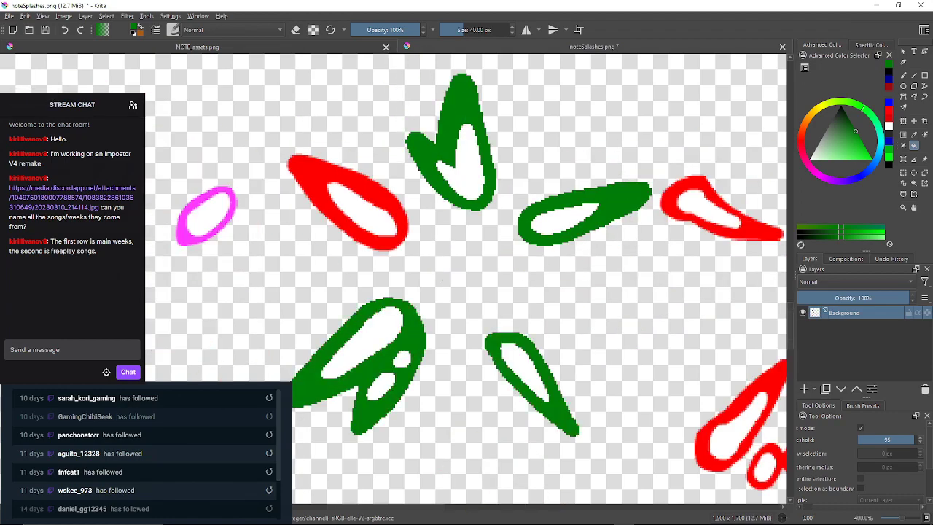
click(364, 236)
scroll(357, 249, down, 4)
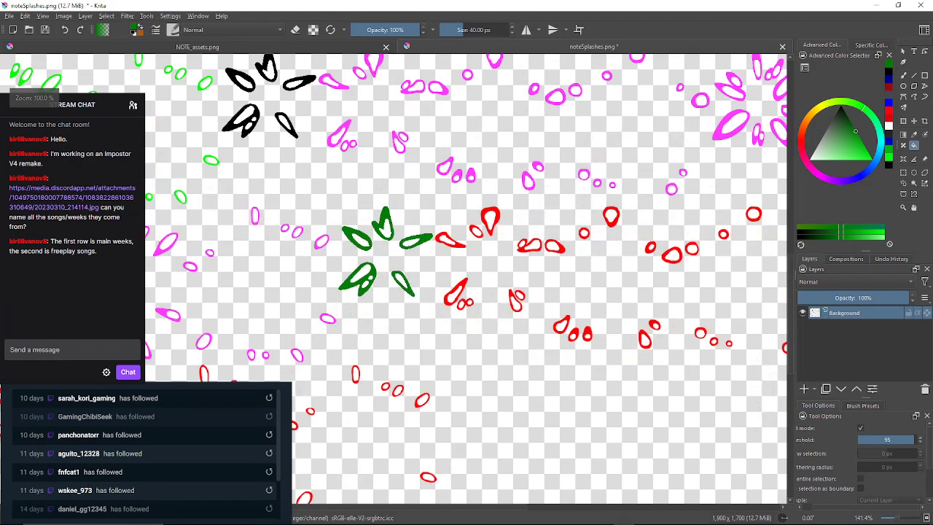
Examine the edges of the dark green and black petals up close for leftover fringe pixels.
scroll(361, 280, up, 3)
scroll(325, 145, up, 5)
scroll(341, 156, down, 3)
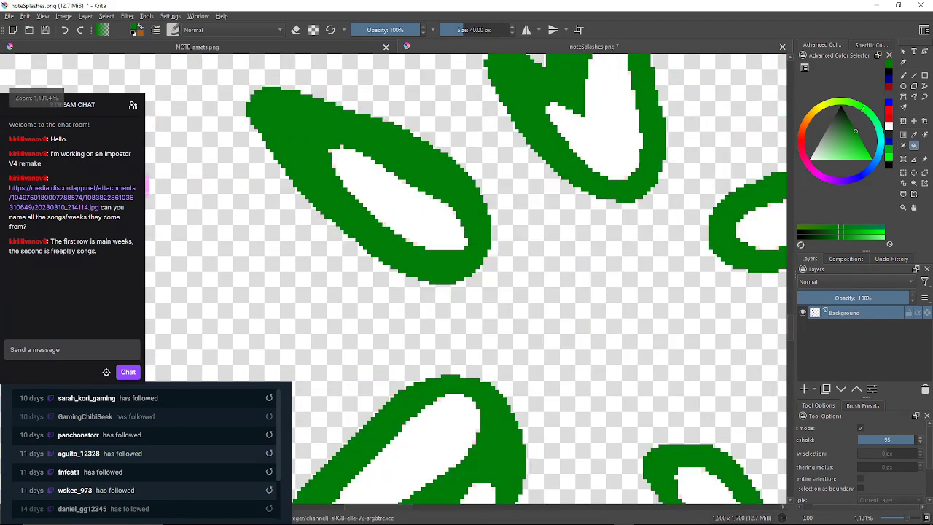
scroll(481, 215, down, 2)
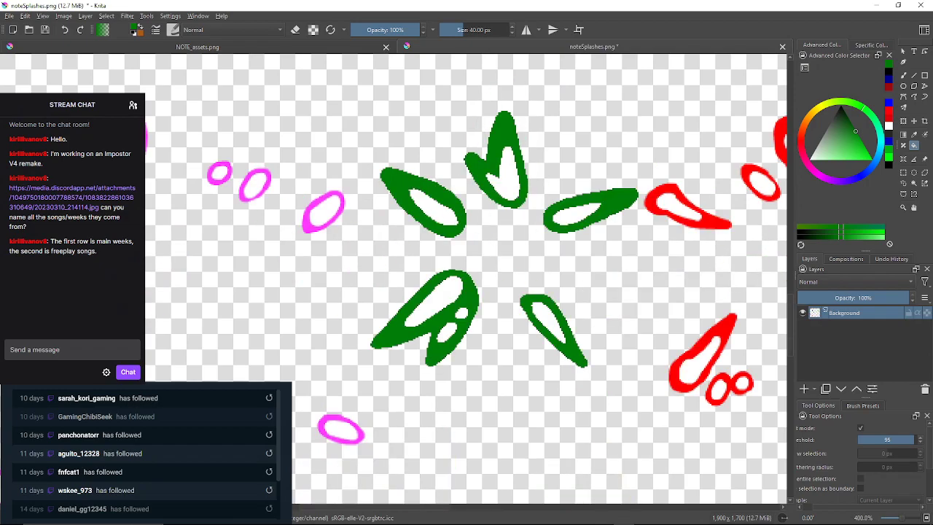
drag(470, 193, 488, 362)
drag(365, 218, 505, 362)
scroll(351, 151, up, 4)
scroll(339, 151, up, 1)
drag(339, 153, 353, 131)
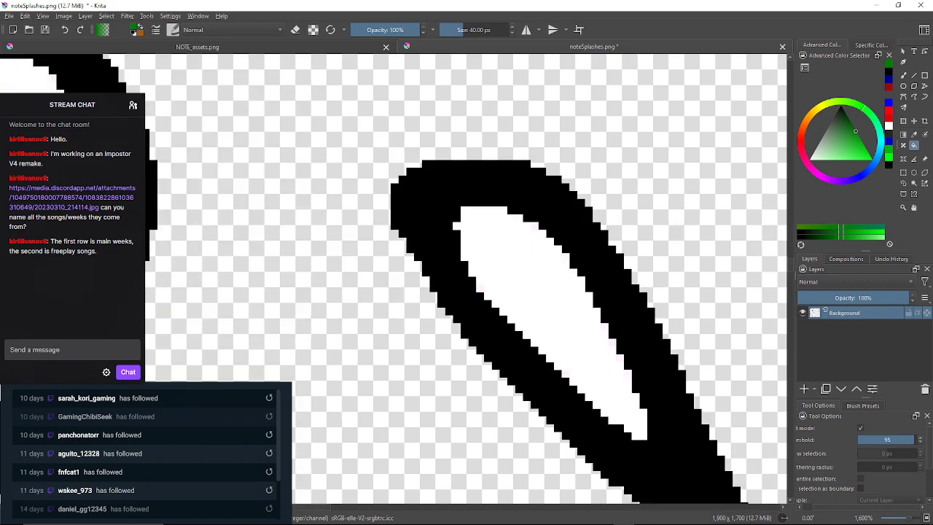
scroll(513, 255, down, 6)
drag(513, 288, 360, 72)
scroll(437, 277, up, 2)
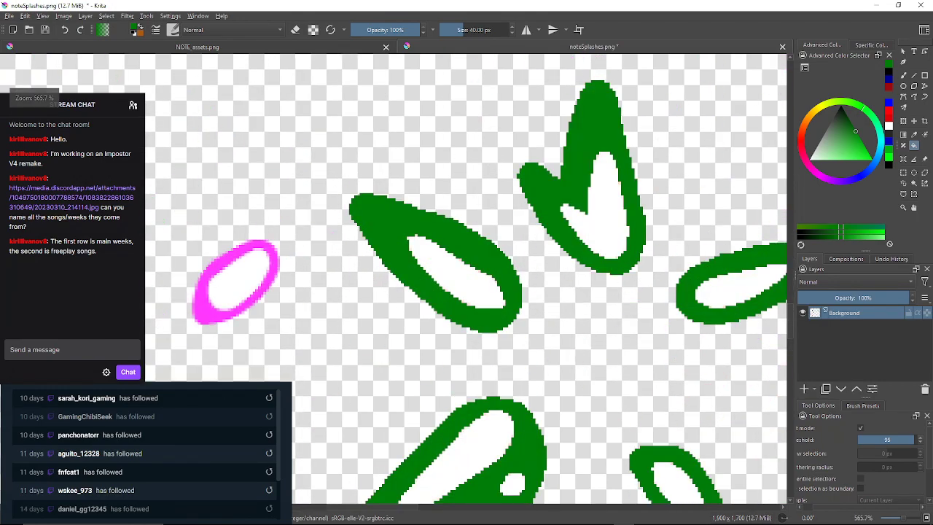
Compare the edges of the dark blue, black and dark green splashes at high magnification.
scroll(437, 277, down, 4)
drag(408, 219, 514, 405)
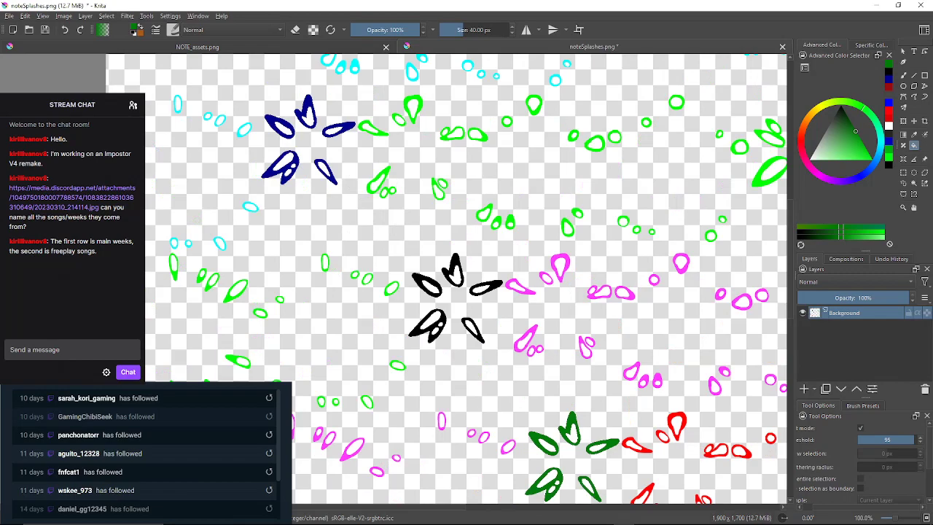
scroll(301, 155, up, 6)
drag(262, 124, 319, 250)
scroll(306, 233, down, 4)
drag(568, 437, 446, 176)
scroll(473, 283, up, 4)
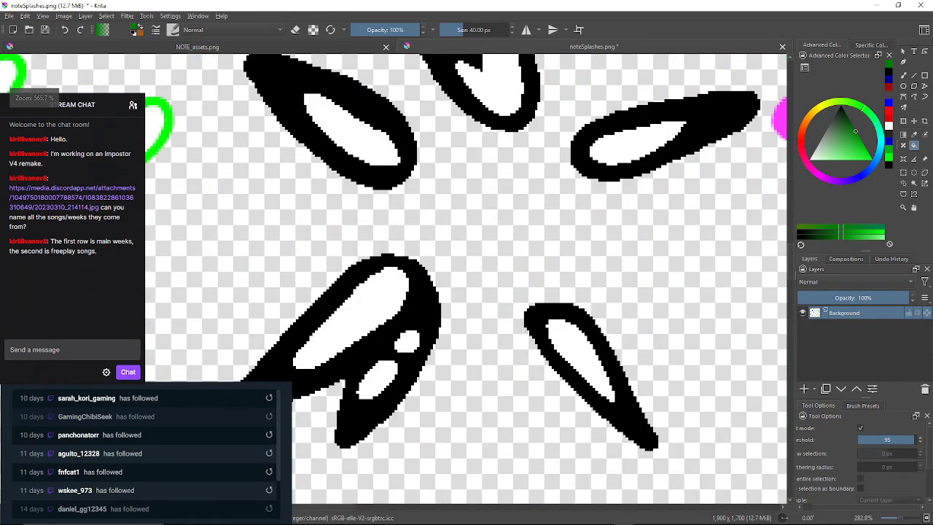
scroll(438, 222, down, 3)
drag(510, 364, 382, 133)
drag(714, 434, 645, 472)
scroll(633, 356, up, 3)
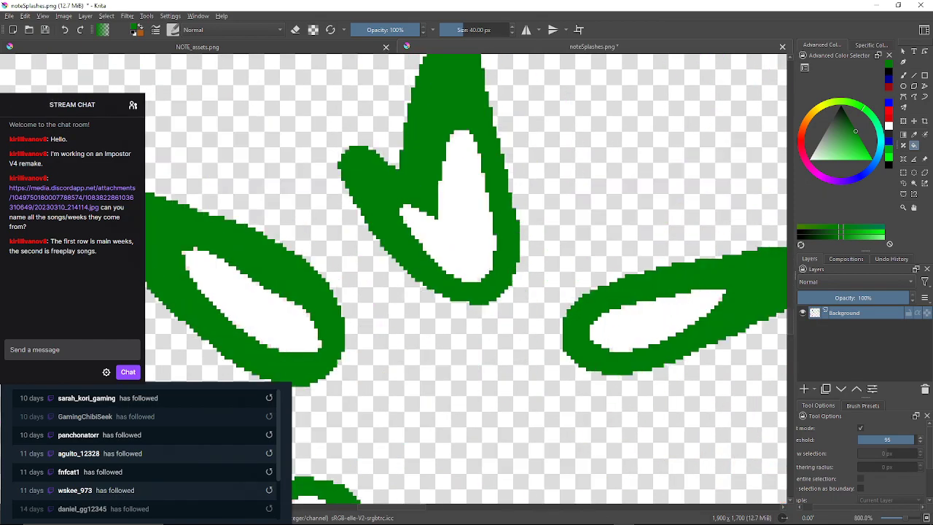
Undo all the dark green fills on the petals of the red splash.
click(64, 29)
click(64, 30)
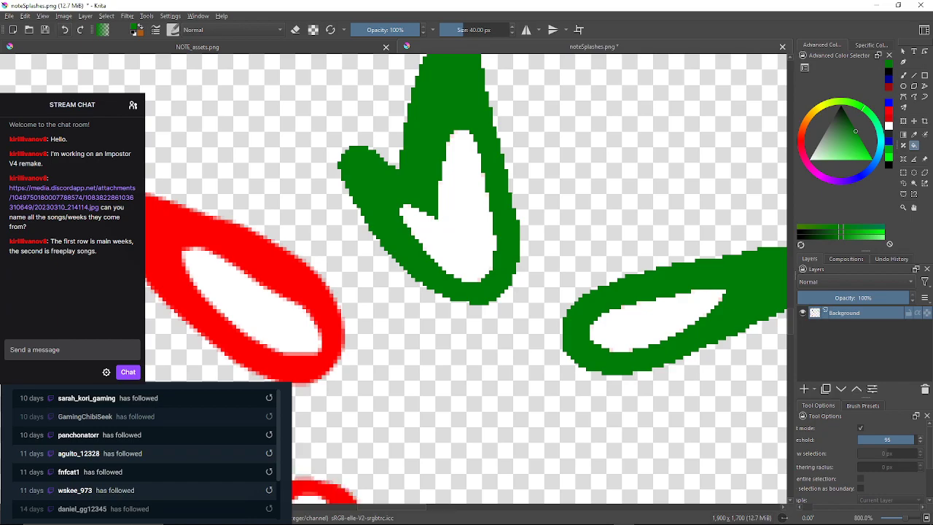
click(64, 30)
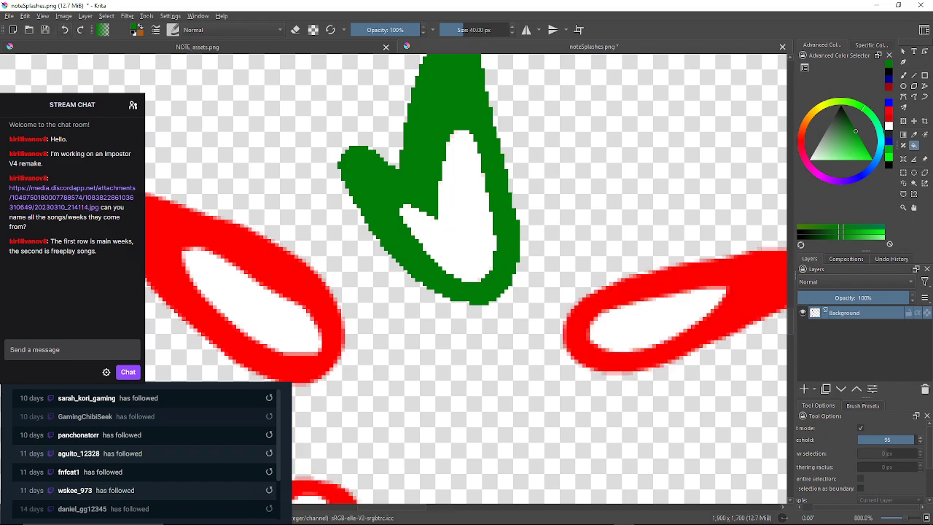
click(64, 30)
Raise the fill threshold by one, try filling the forked red petal with dark green, and undo that fill.
click(920, 436)
click(438, 124)
click(64, 30)
Raise the fill threshold to 99, test-fill the forked red petal with dark green, and undo the fill.
click(920, 437)
click(919, 437)
click(920, 437)
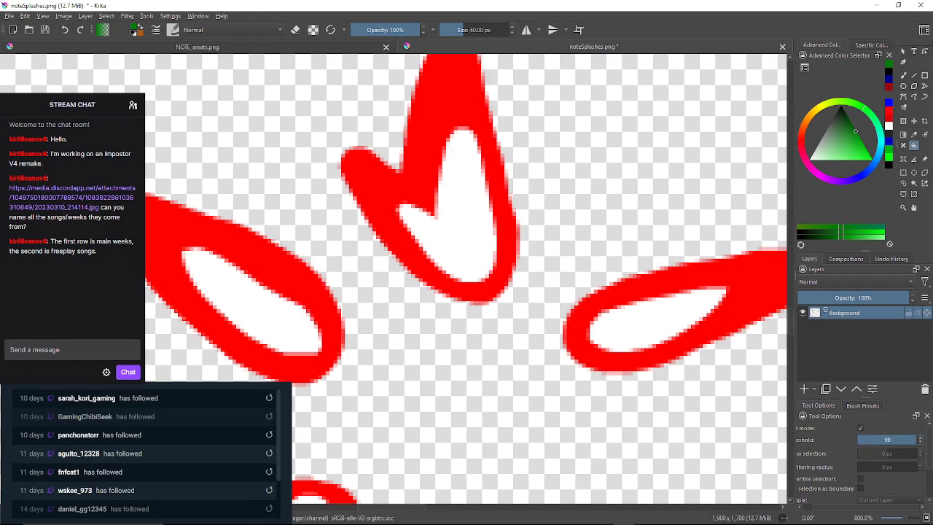
click(438, 124)
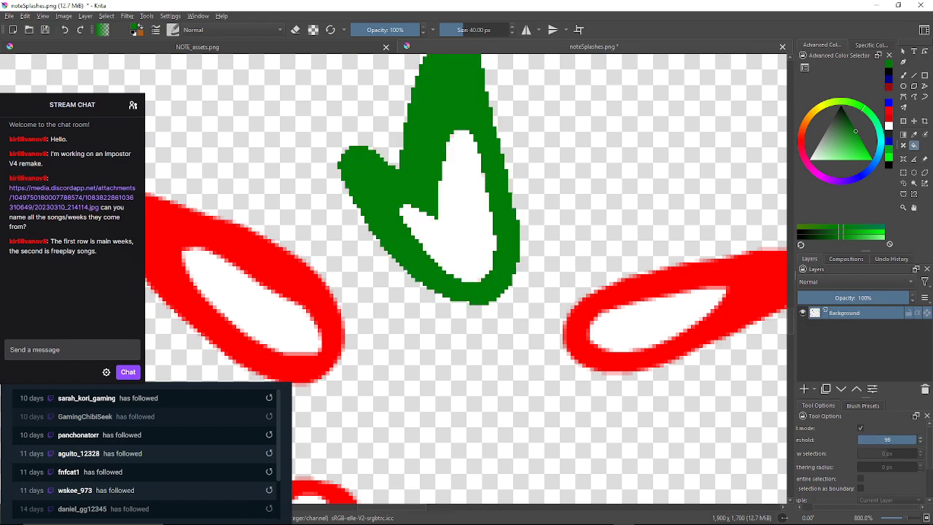
click(65, 30)
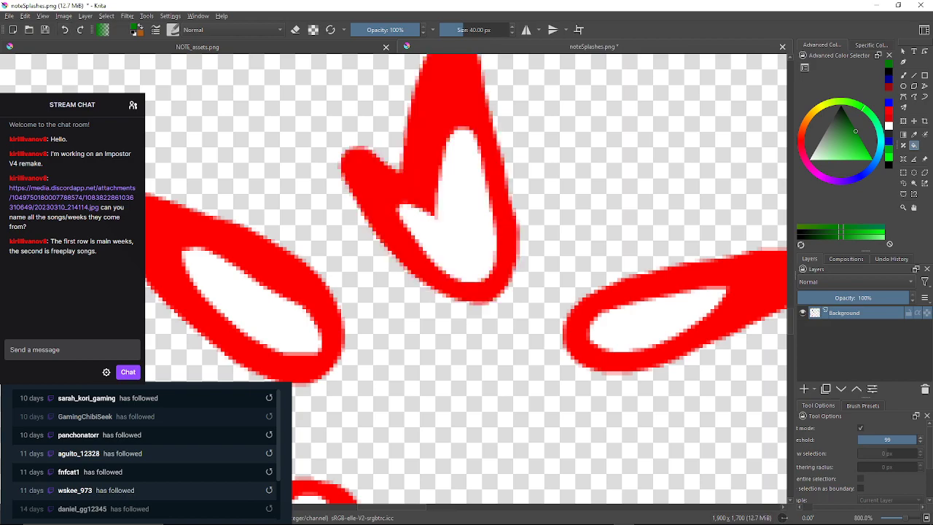
Try a fill threshold of 100 on the forked red petal and undo the resulting fill.
click(919, 437)
click(438, 124)
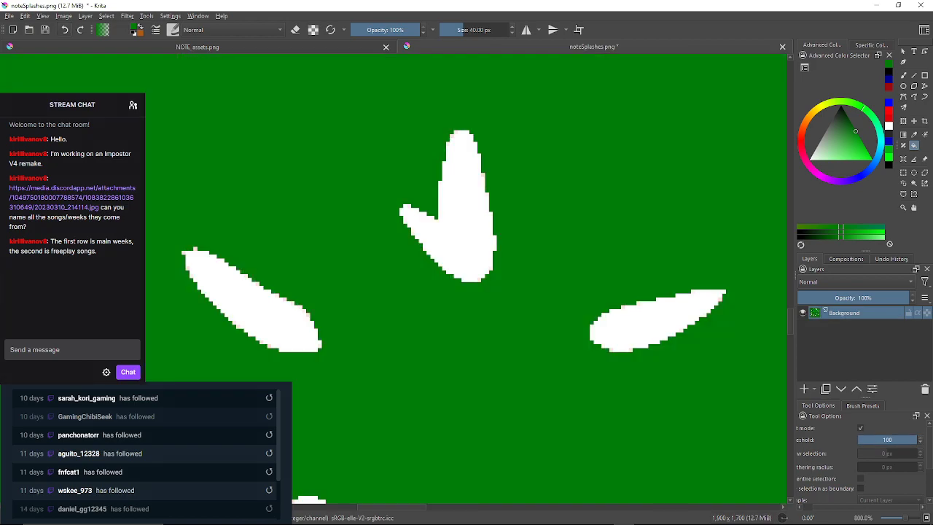
key(ctrl+z)
key(ctrl+shift+z)
key(ctrl+z)
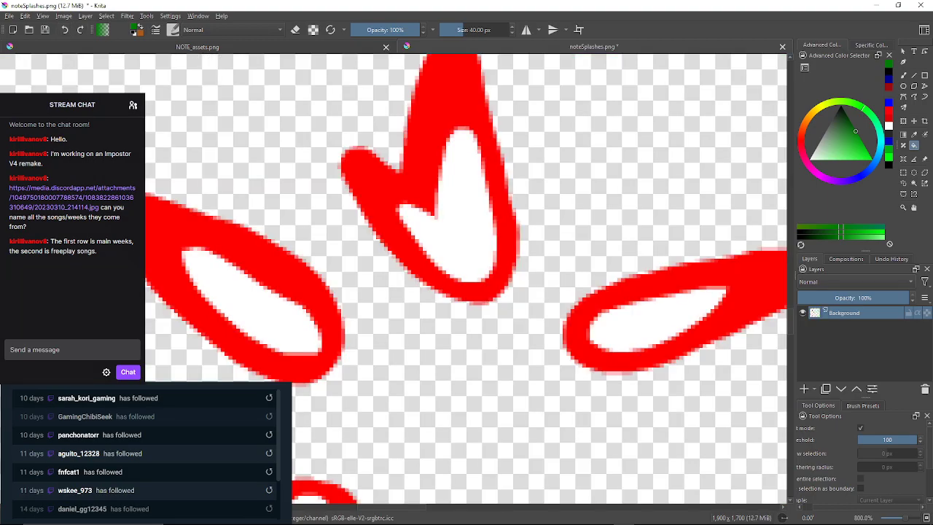
Lower the fill threshold to 99 and fill the forked red petal with dark green.
click(920, 442)
click(446, 102)
Set the fill threshold to 1 and fill the three pale pink pixels at the top of the forked petal's white centre with dark green.
drag(892, 440, 856, 440)
drag(466, 84, 466, 212)
scroll(466, 161, up, 4)
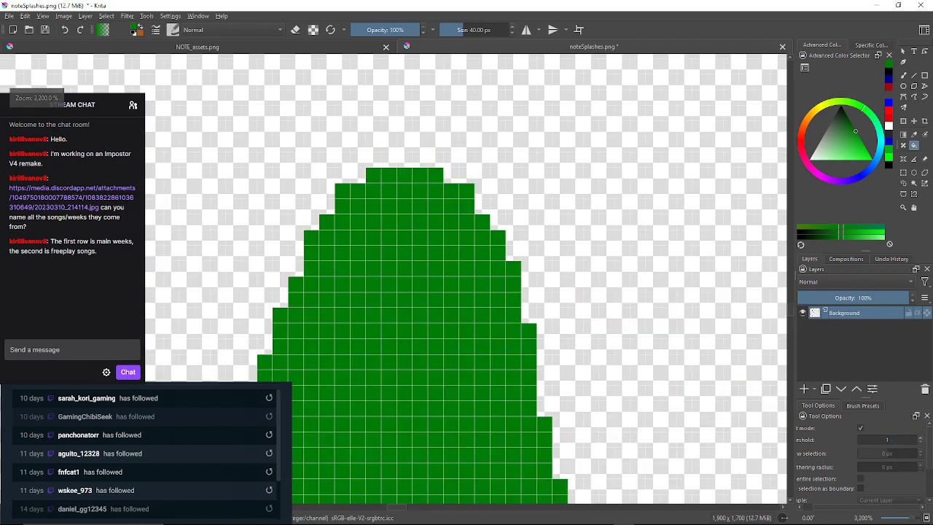
scroll(433, 302, down, 3)
drag(433, 303, 431, 200)
scroll(419, 312, up, 5)
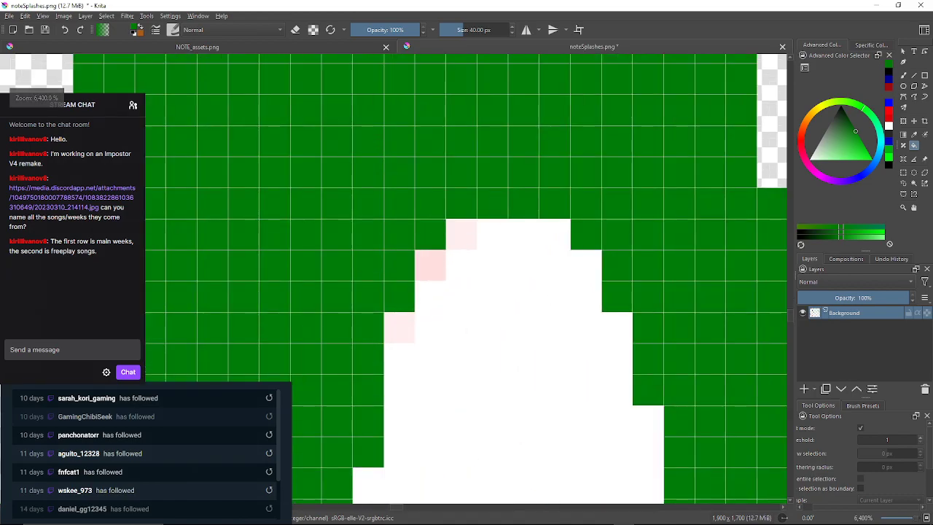
click(400, 328)
click(430, 265)
click(462, 234)
Fill the two pale pink pixels along the right edge of the forked petal's white centre with dark green.
drag(510, 292, 416, 210)
drag(554, 437, 451, 285)
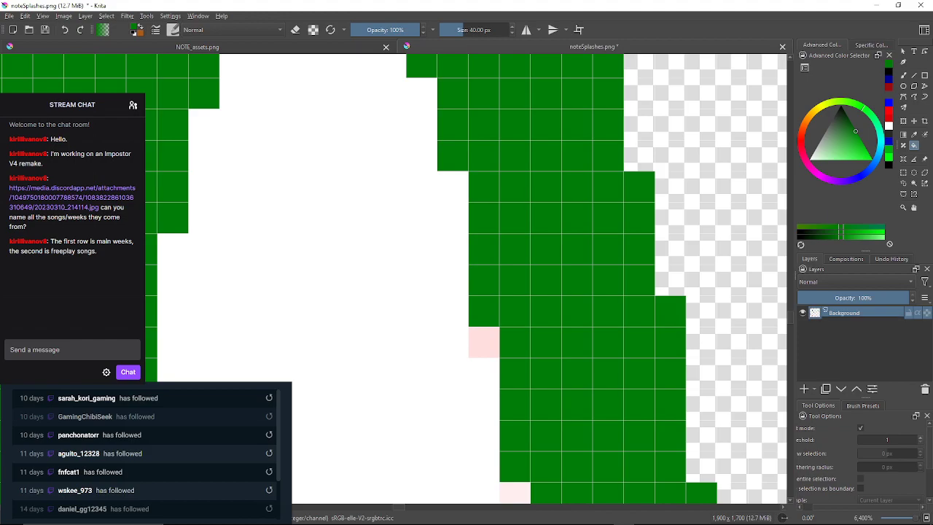
click(483, 341)
drag(483, 342, 462, 162)
click(493, 317)
Fill the pale pink pixels at the lower-right curve of the forked petal's white centre with dark green.
mouse_move(493, 318)
mouse_down()
mouse_move(473, 216)
mouse_move(438, 130)
mouse_up()
drag(452, 364, 507, 103)
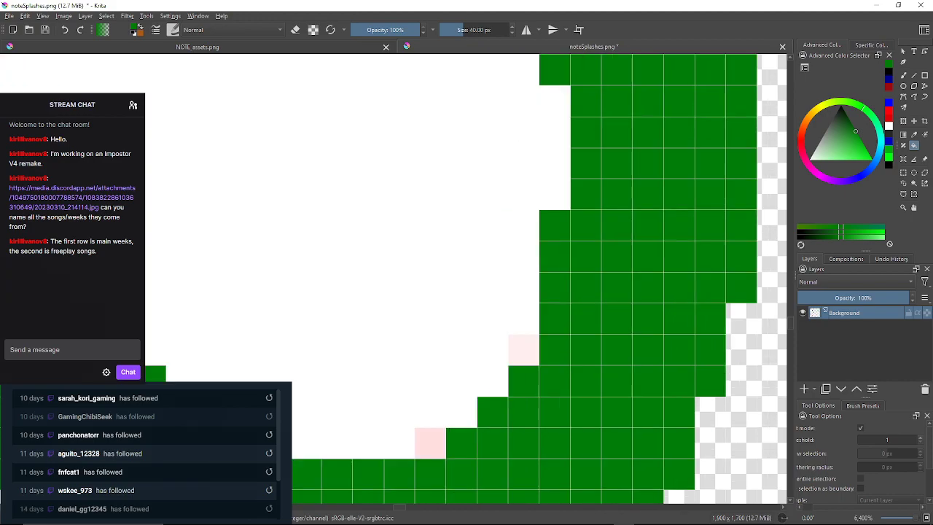
click(523, 350)
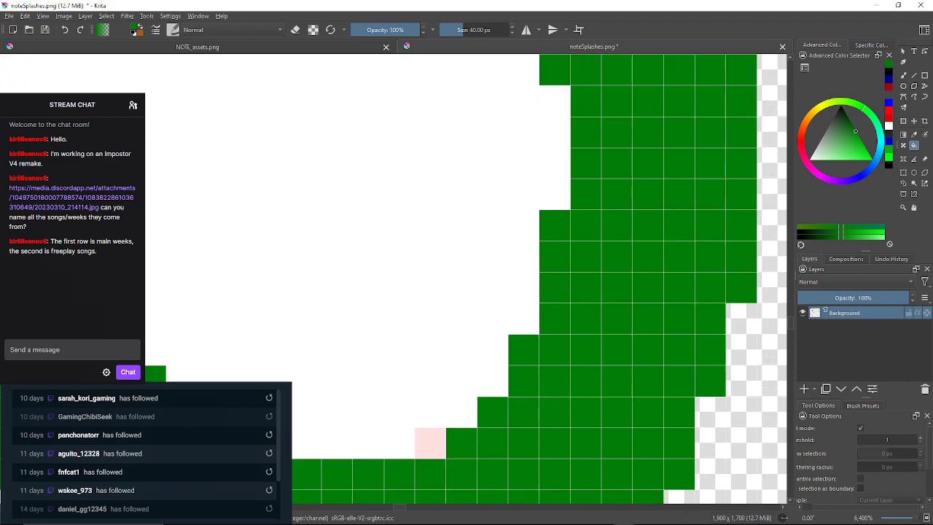
click(430, 443)
Fill the pale pink pixels along the lower-left edge and in the small side prong of the forked petal's white centre with dark green.
drag(432, 438, 593, 318)
mouse_move(240, 132)
mouse_down()
mouse_move(468, 276)
mouse_move(500, 370)
mouse_up()
click(415, 314)
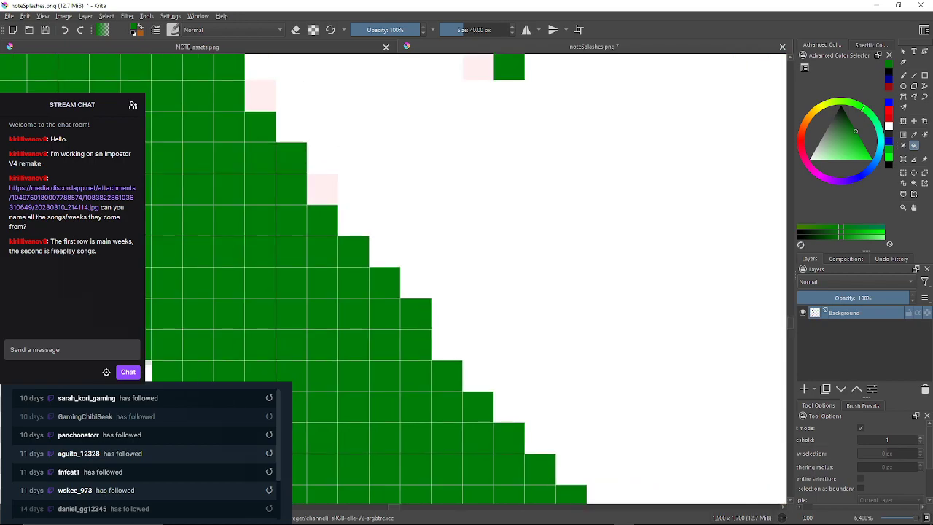
click(322, 190)
click(260, 95)
drag(262, 102, 288, 265)
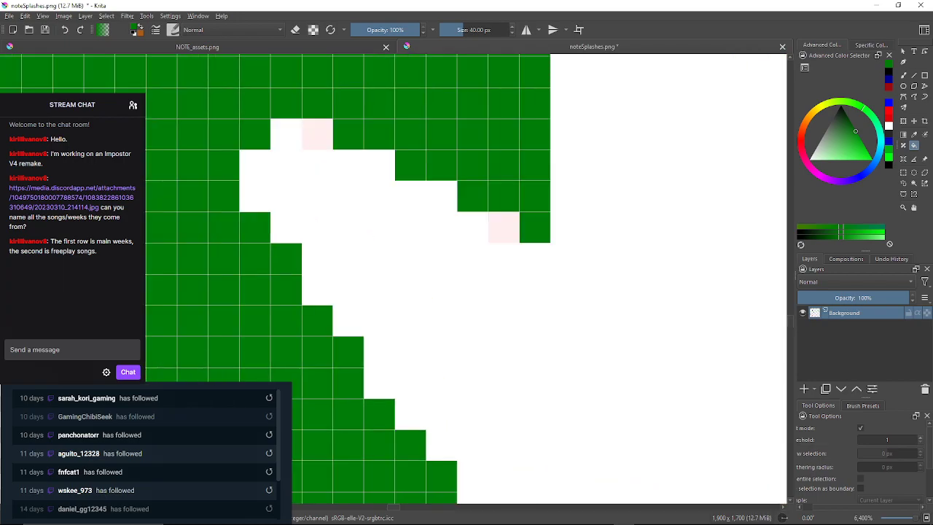
click(317, 134)
click(503, 227)
drag(503, 227, 180, 317)
drag(241, 110, 264, 408)
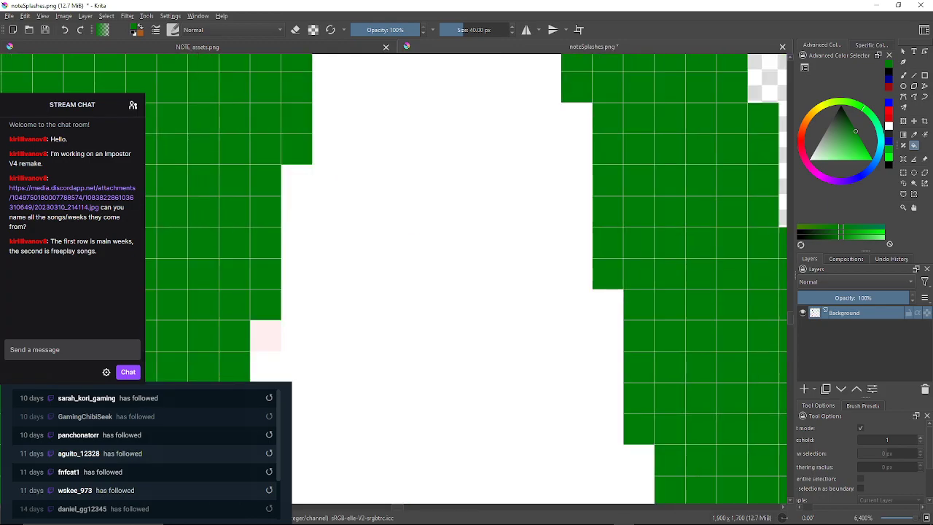
Set the fill threshold to 99 and fill the slanted red petal beside the forked one with dark green.
scroll(394, 277, down, 3)
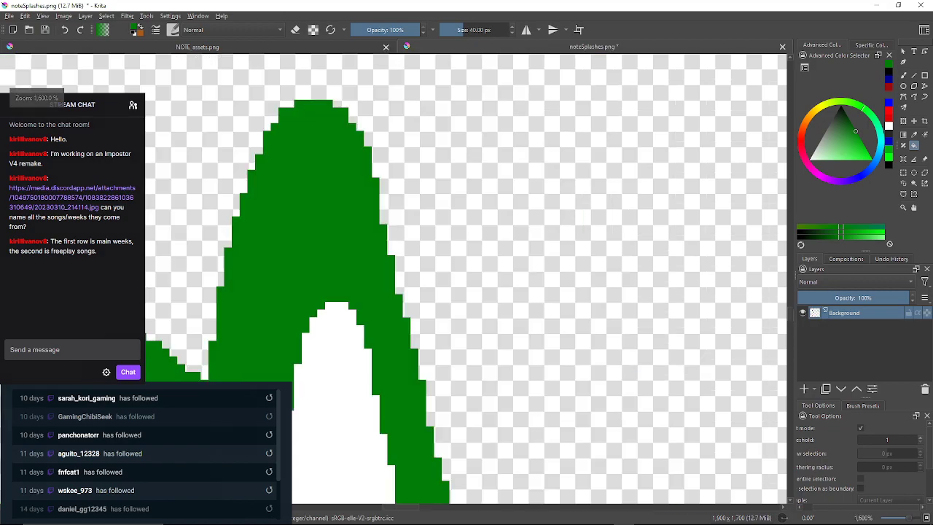
scroll(393, 277, down, 5)
scroll(370, 333, up, 3)
scroll(371, 334, down, 3)
drag(370, 333, 232, 233)
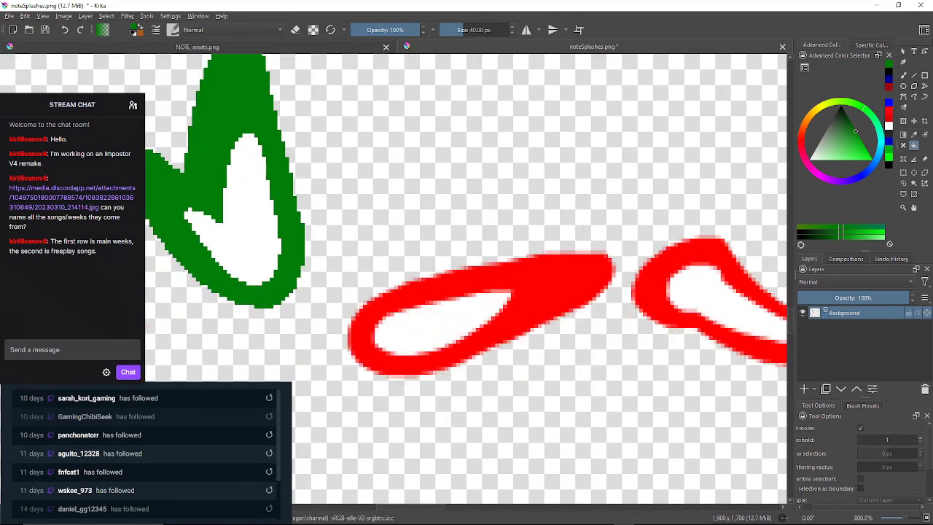
drag(890, 440, 917, 440)
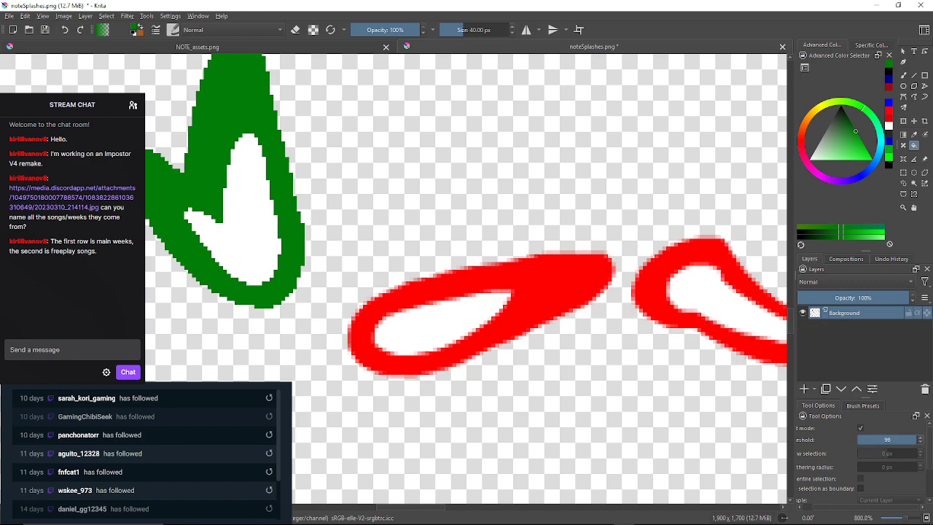
click(568, 271)
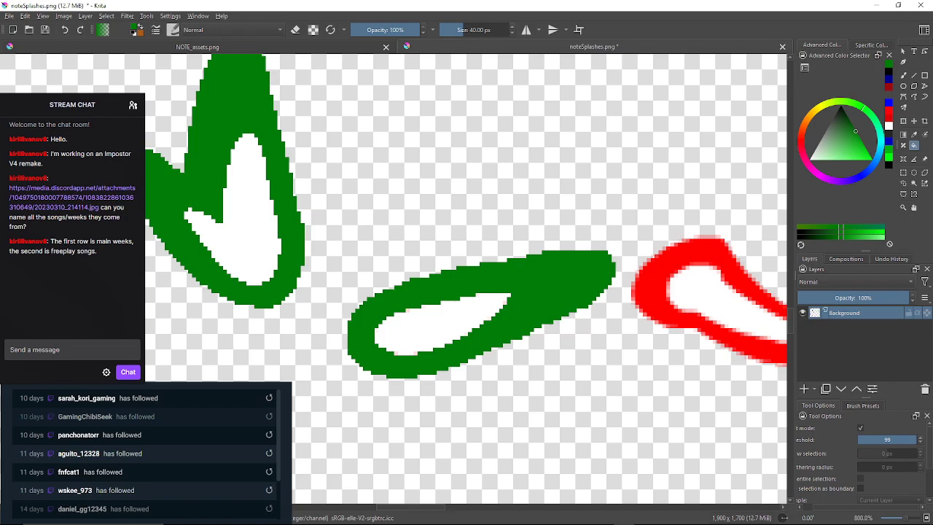
Set the fill threshold to 1 and fill the pale pink pixel on the upper edge of the slanted petal's white centre with dark green.
drag(880, 440, 856, 441)
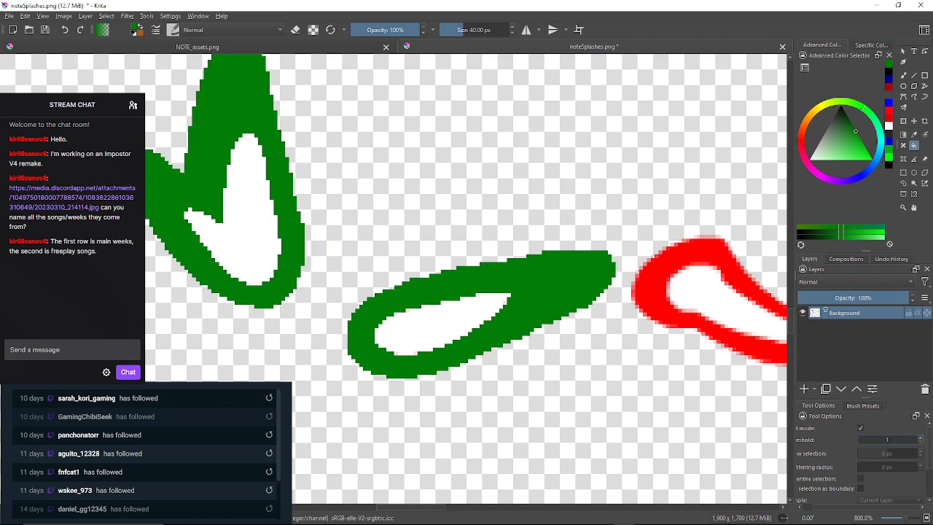
scroll(412, 346, up, 3)
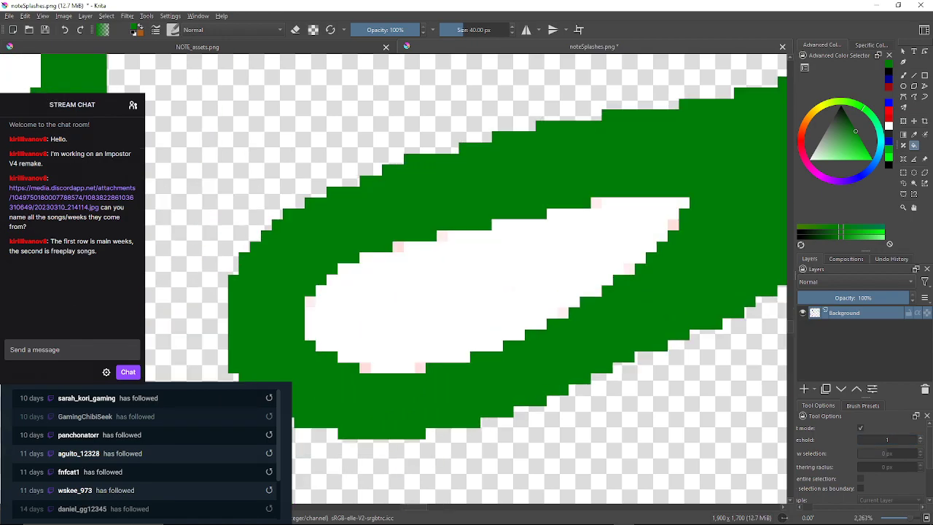
drag(594, 199, 569, 211)
scroll(569, 211, up, 3)
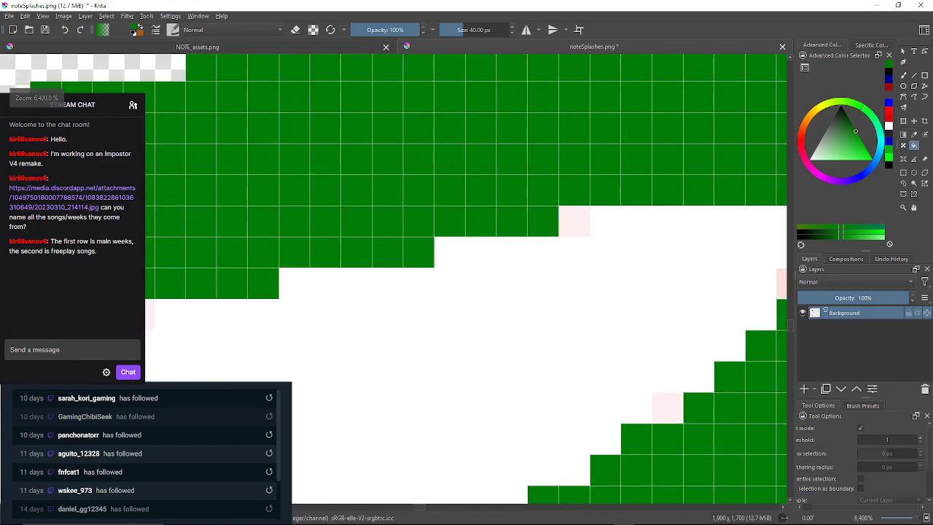
click(575, 256)
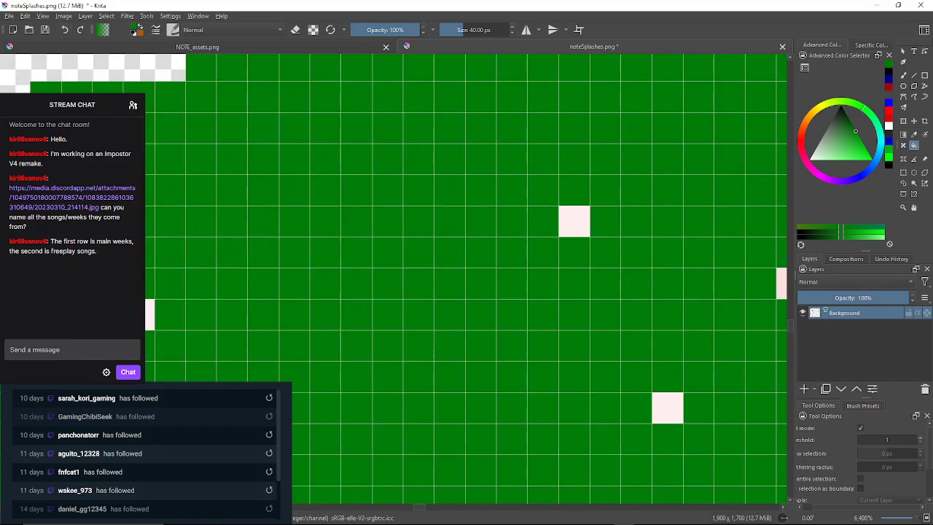
key(ctrl+z)
click(574, 221)
Fill the pale pink pixels along the lower-right diagonal edge of the slanted petal's white centre with dark green.
mouse_move(574, 221)
mouse_down()
mouse_move(481, 220)
mouse_move(338, 192)
mouse_up()
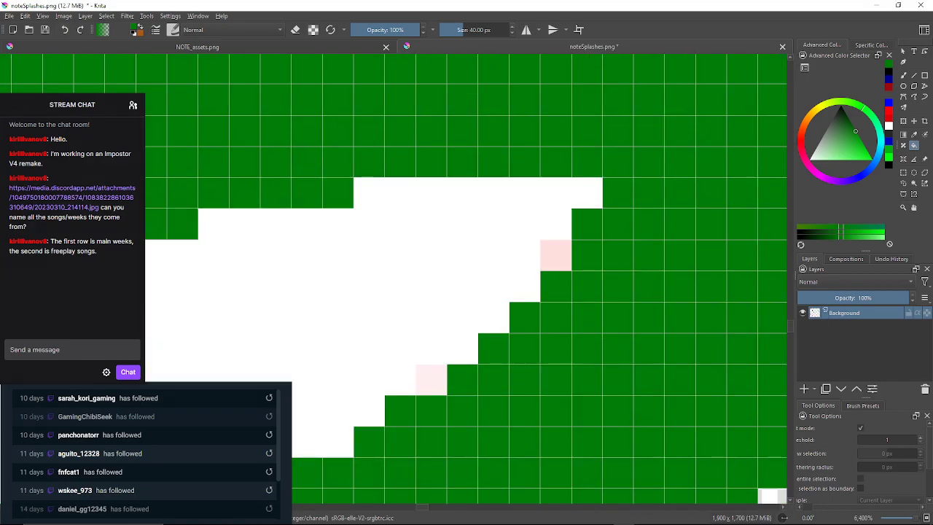
click(556, 254)
drag(556, 255, 570, 209)
mouse_move(445, 333)
mouse_down()
mouse_move(454, 287)
mouse_move(598, 177)
mouse_up()
click(454, 288)
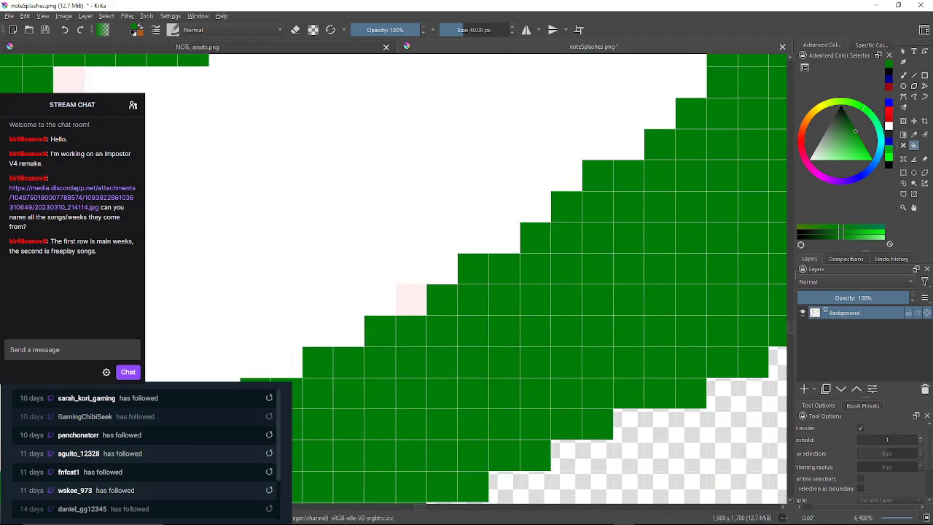
click(411, 299)
Fill the two pink pixels on the bottom edge of the slanted petal's white centre with dark green.
mouse_move(411, 299)
mouse_down()
mouse_move(472, 238)
mouse_move(577, 165)
mouse_move(693, 130)
mouse_up()
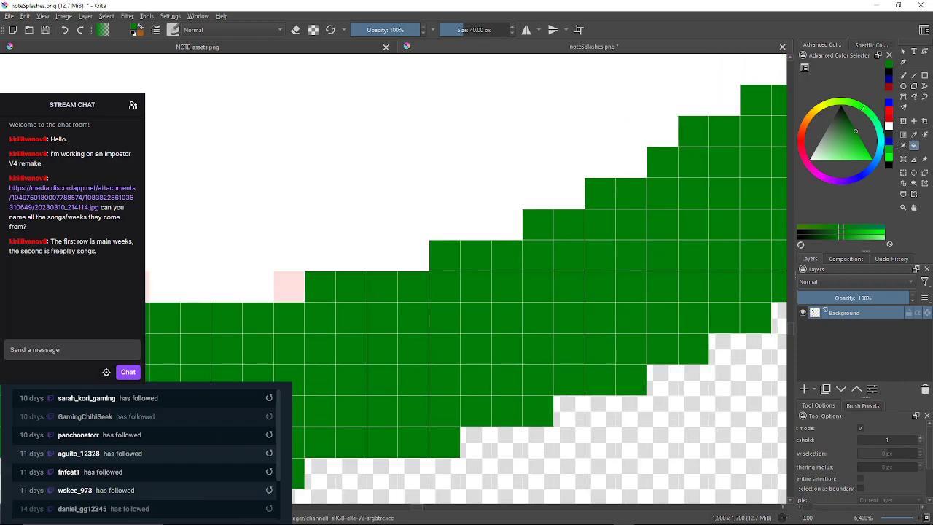
click(290, 286)
mouse_move(290, 286)
mouse_down()
mouse_move(397, 264)
mouse_move(501, 261)
mouse_up()
click(344, 261)
Fill the pale pink pixels on the left end and upper-left edge of the slanted petal's white centre with dark green.
drag(345, 260, 362, 332)
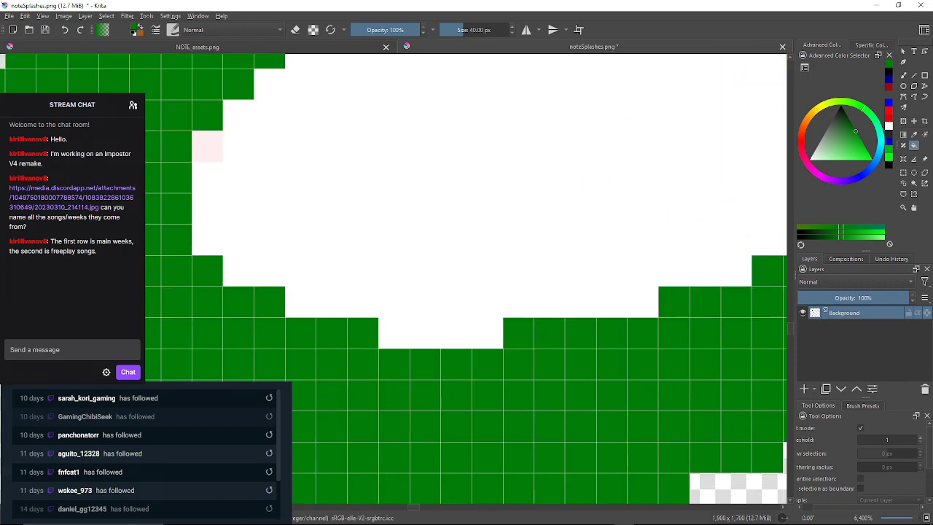
click(207, 146)
drag(207, 146, 165, 257)
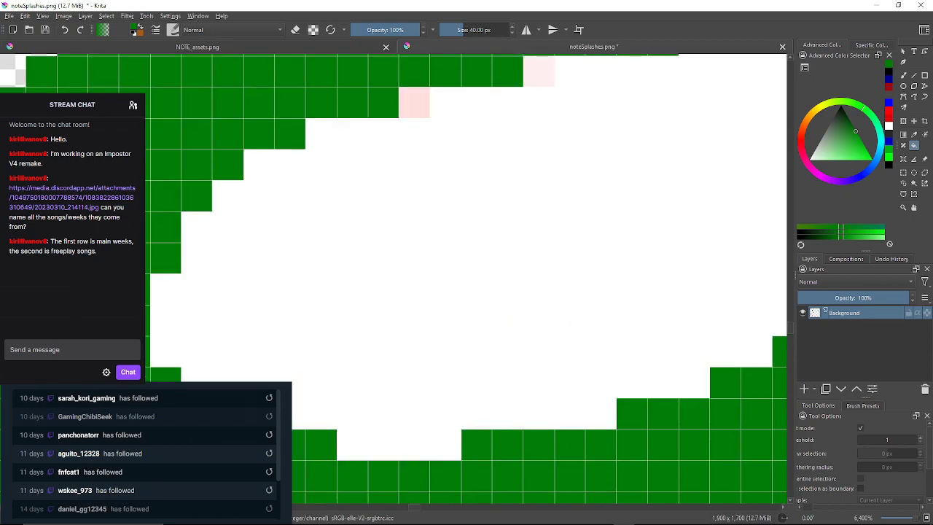
click(414, 102)
drag(414, 102, 359, 155)
click(484, 124)
mouse_move(483, 124)
mouse_down()
mouse_move(376, 155)
mouse_move(181, 171)
mouse_up()
drag(546, 182, 276, 240)
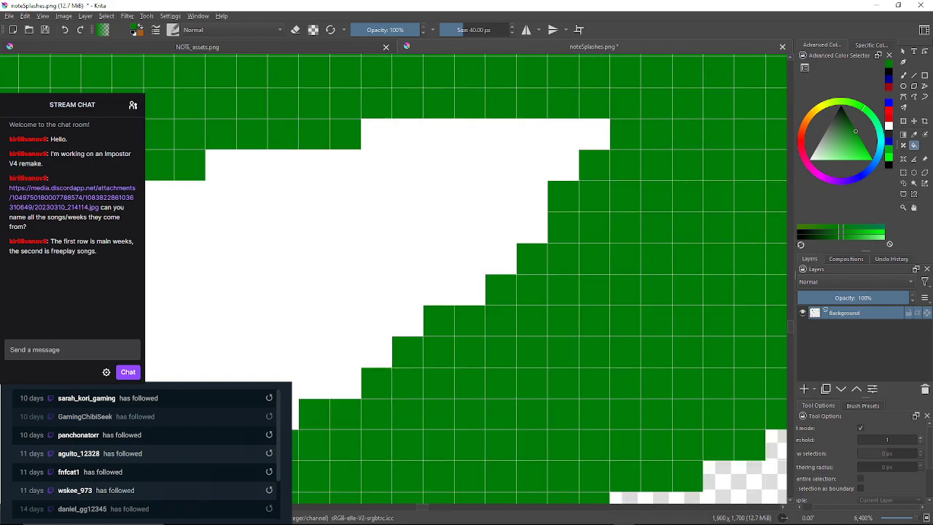
Set the fill threshold to 99 and fill the slim red petal below the slanted green one with dark green.
scroll(479, 196, down, 9)
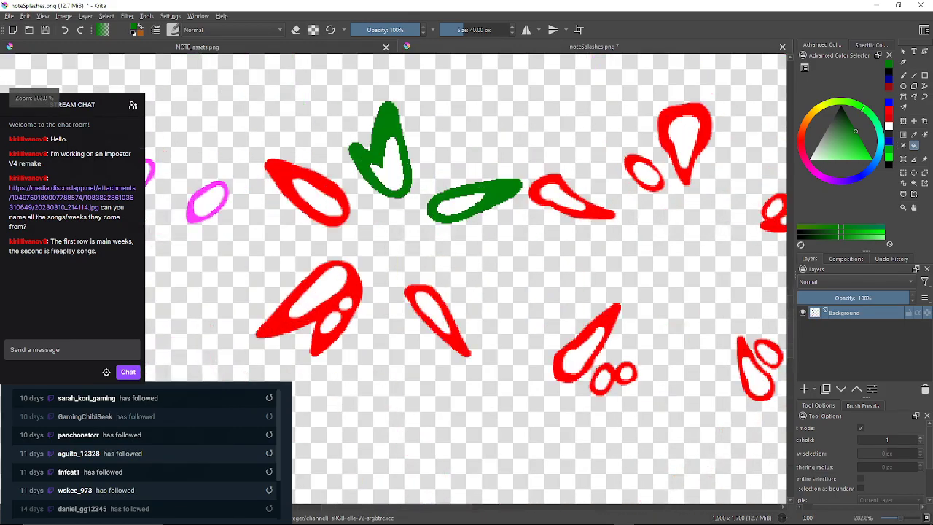
scroll(451, 204, up, 3)
scroll(451, 204, down, 1)
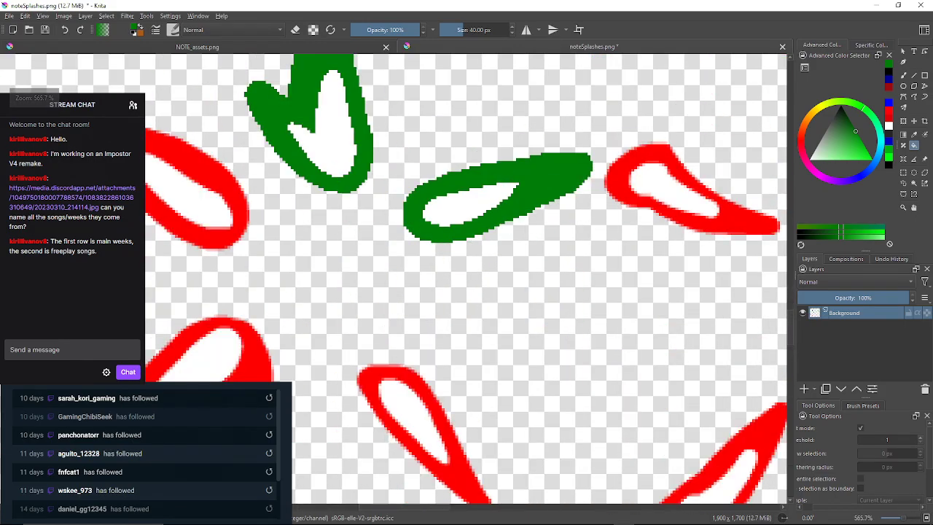
drag(443, 321, 475, 245)
scroll(475, 246, up, 2)
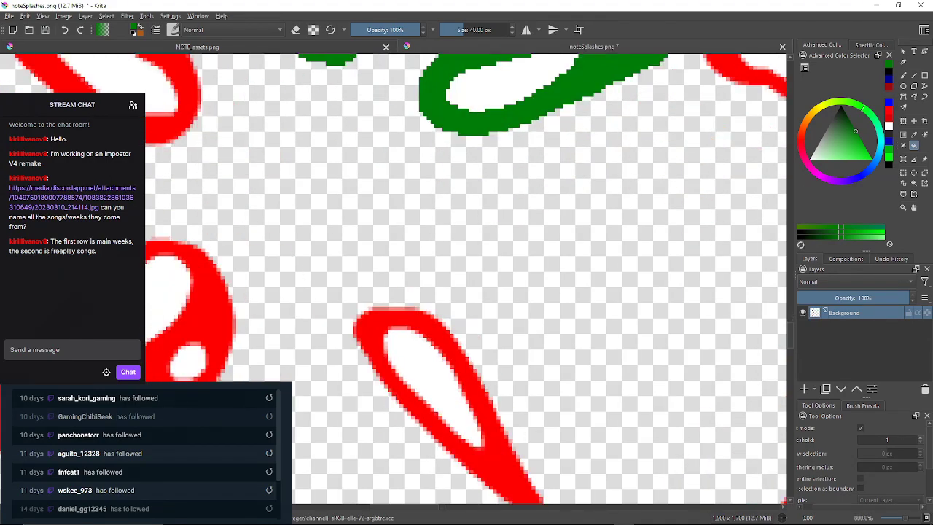
scroll(475, 246, down, 1)
scroll(412, 426, up, 2)
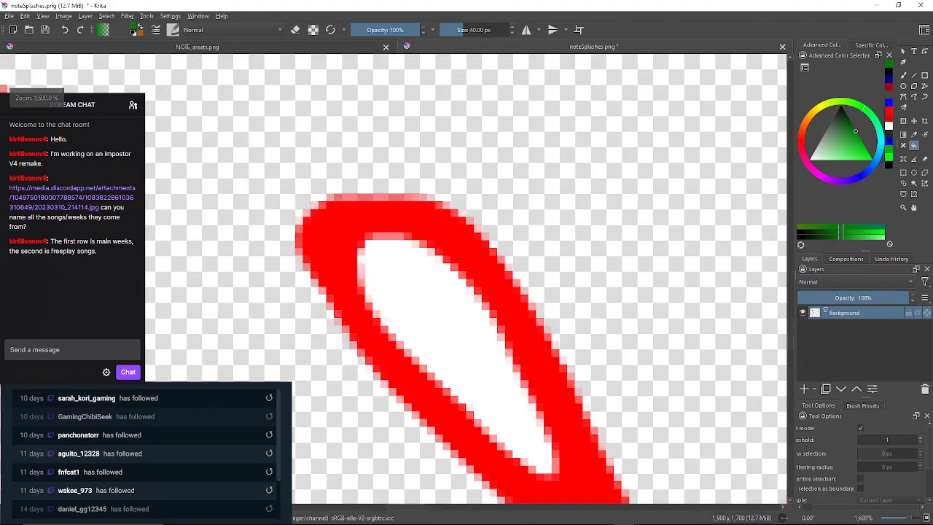
drag(412, 427, 422, 375)
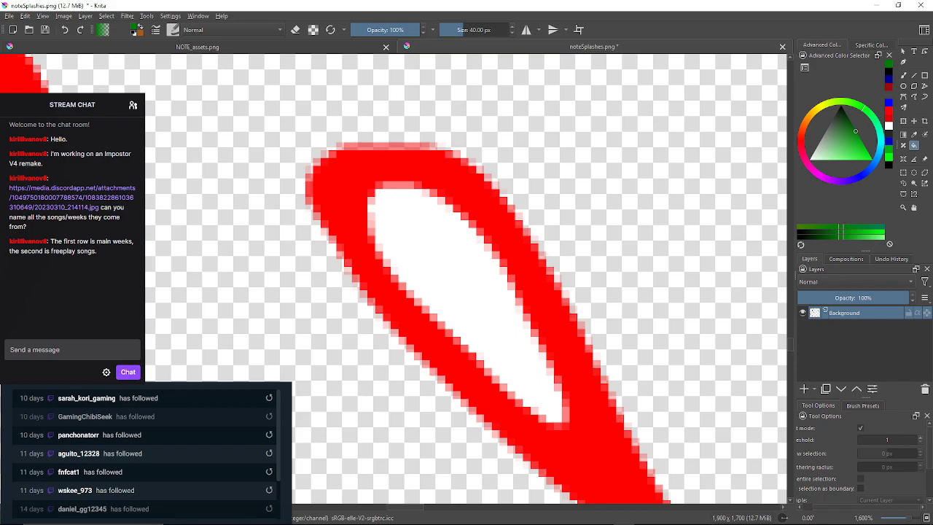
drag(889, 440, 915, 439)
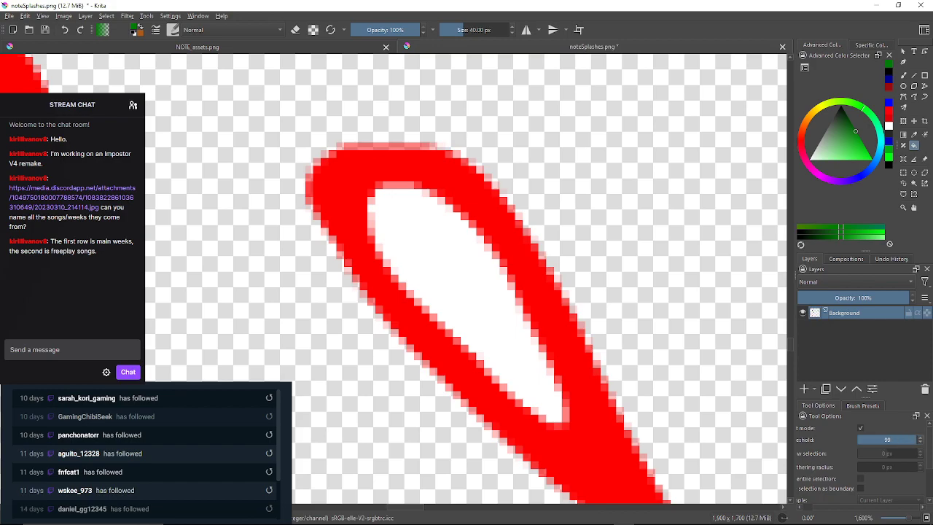
scroll(552, 353, up, 2)
click(592, 328)
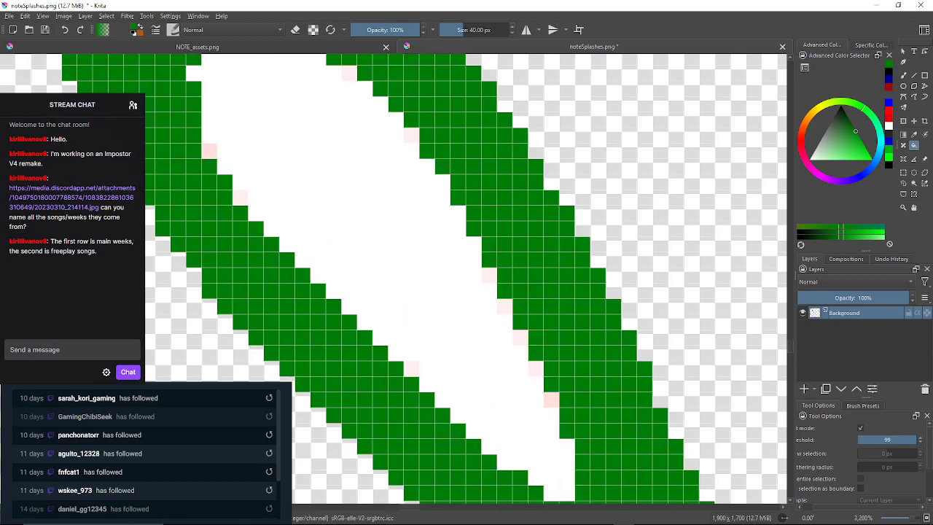
Set the fill threshold to 1 and fill the three pale pink pixels along the upper-right curve of the slim petal's white centre with dark green.
scroll(594, 327, down, 2)
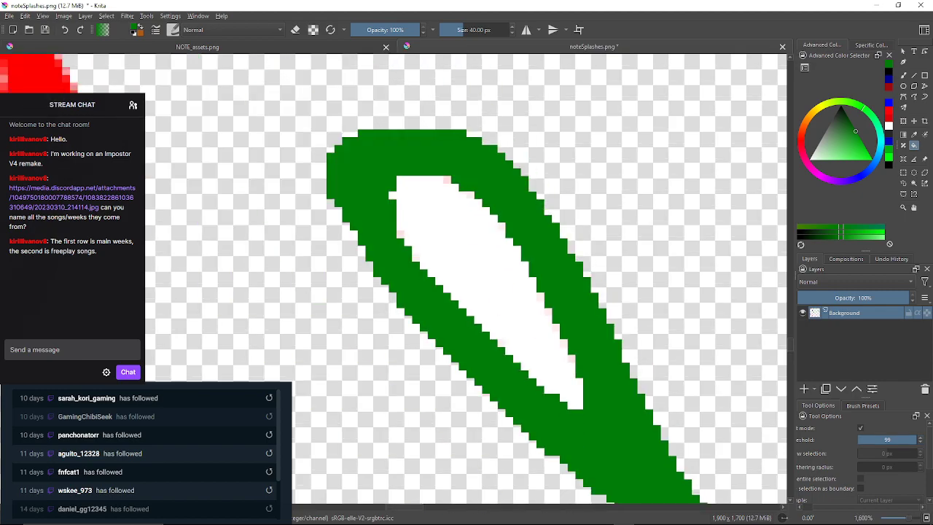
drag(890, 440, 857, 440)
scroll(452, 179, up, 2)
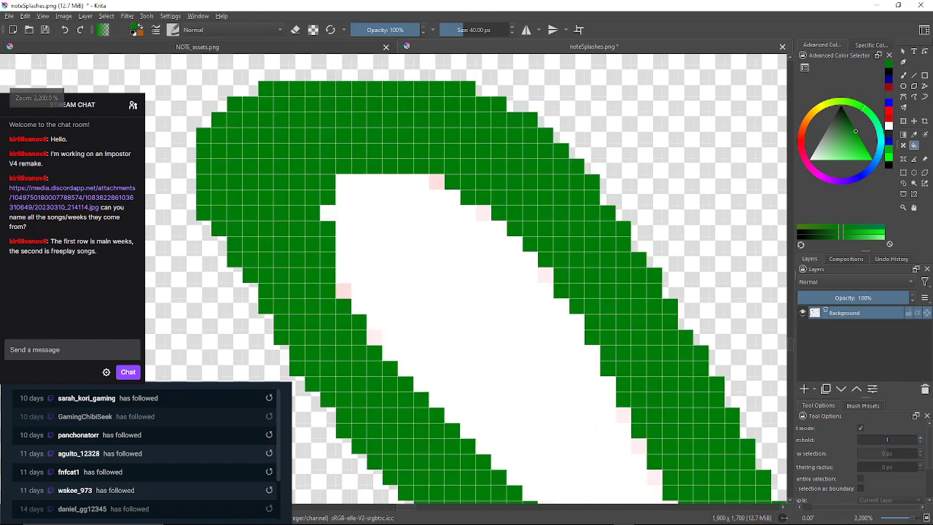
click(429, 179)
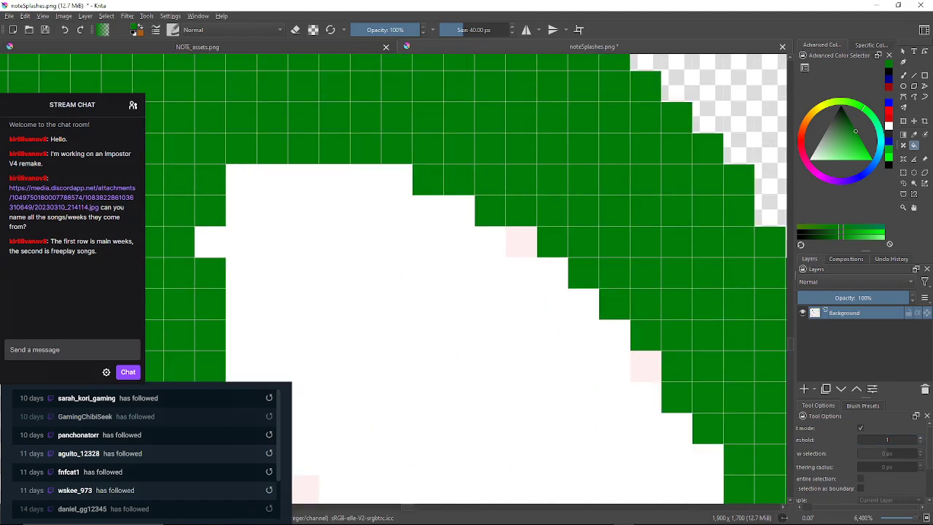
click(521, 242)
drag(521, 242, 385, 108)
click(509, 233)
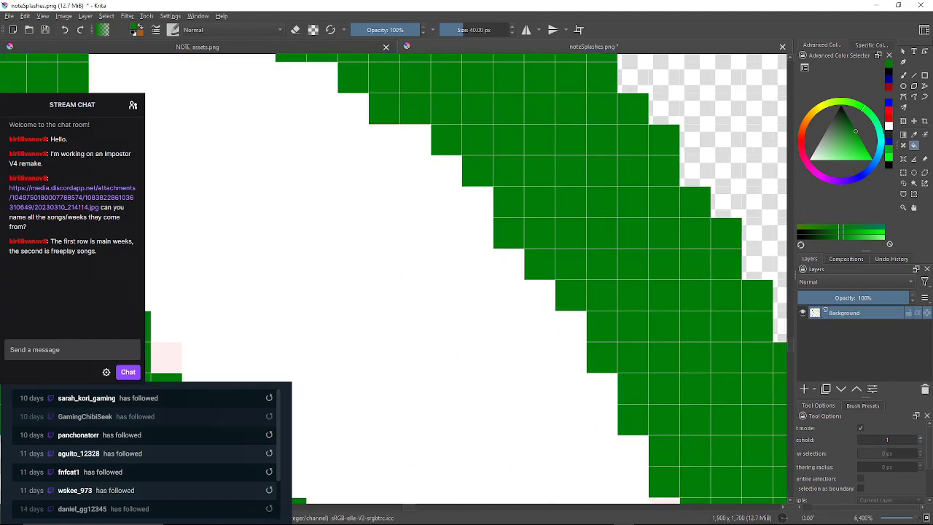
Fill the pale pink pixels stepping down the lower right edge of the slim petal's white centre with dark green.
drag(554, 379, 428, 136)
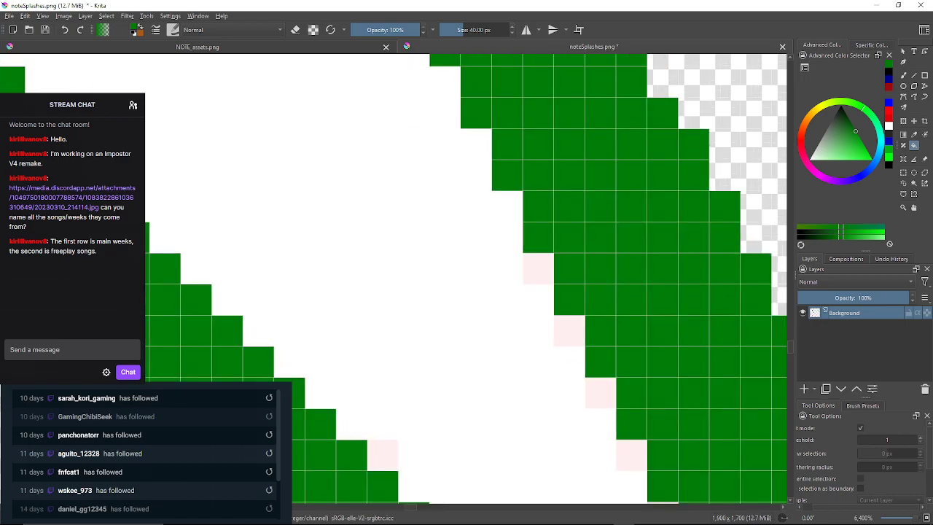
click(537, 269)
click(569, 331)
click(601, 393)
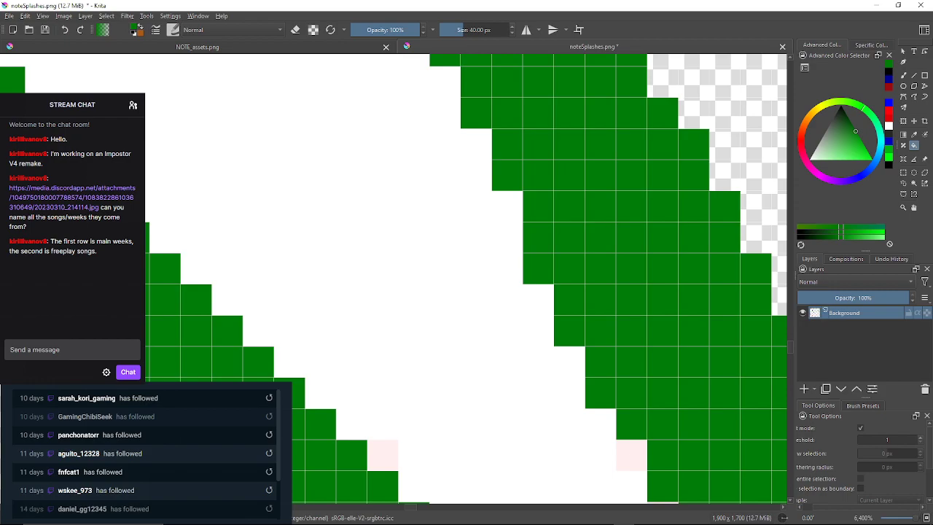
click(631, 455)
drag(631, 455, 530, 265)
click(561, 327)
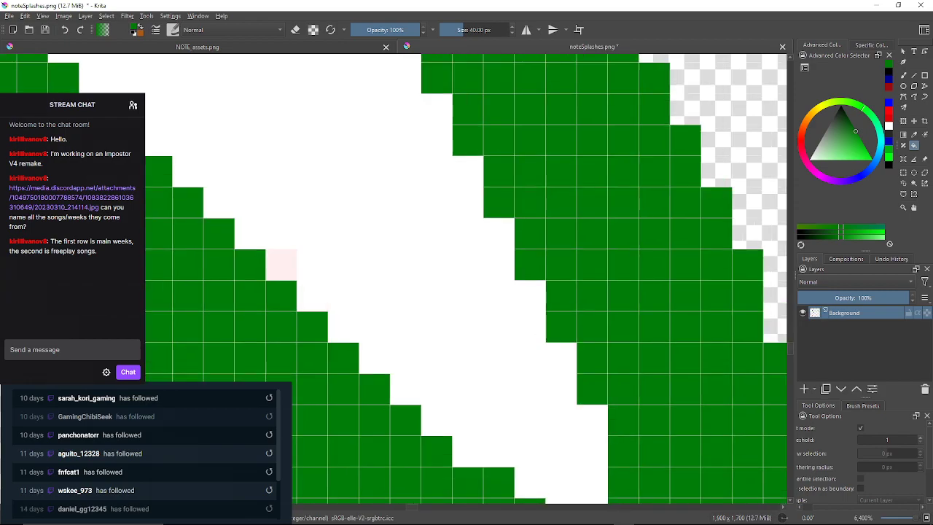
drag(562, 327, 498, 158)
drag(379, 132, 506, 218)
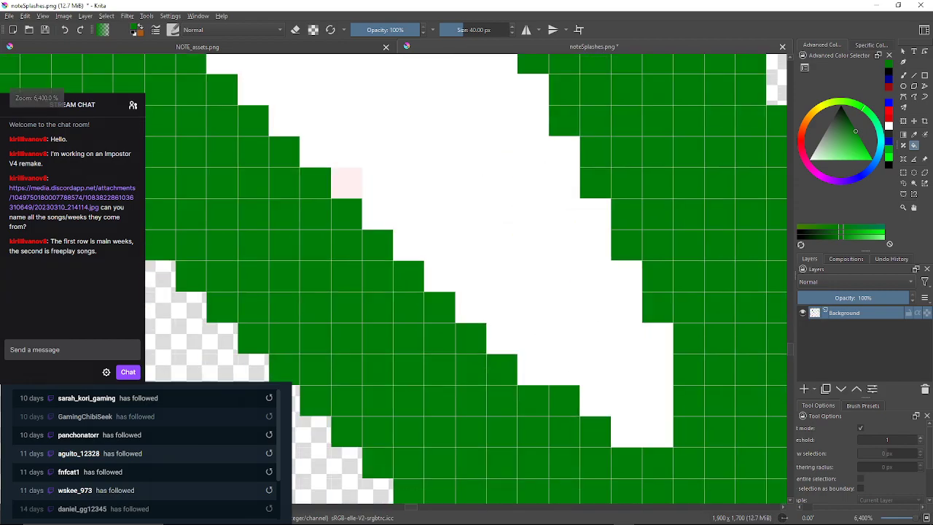
Fill the remaining pale pink pixels along the lower-left edge of the slim petal's white centre with dark green.
click(346, 183)
mouse_move(346, 183)
mouse_down()
mouse_move(354, 245)
mouse_move(436, 335)
mouse_up()
drag(328, 218, 494, 368)
click(261, 140)
mouse_move(261, 141)
mouse_down()
mouse_move(314, 220)
mouse_move(352, 250)
mouse_up()
click(290, 157)
Set the fill threshold to 99 and fill the large forked red petal with three white holes with dark green.
mouse_move(290, 157)
mouse_down()
mouse_move(310, 351)
mouse_move(112, 318)
mouse_up()
scroll(347, 169, down, 5)
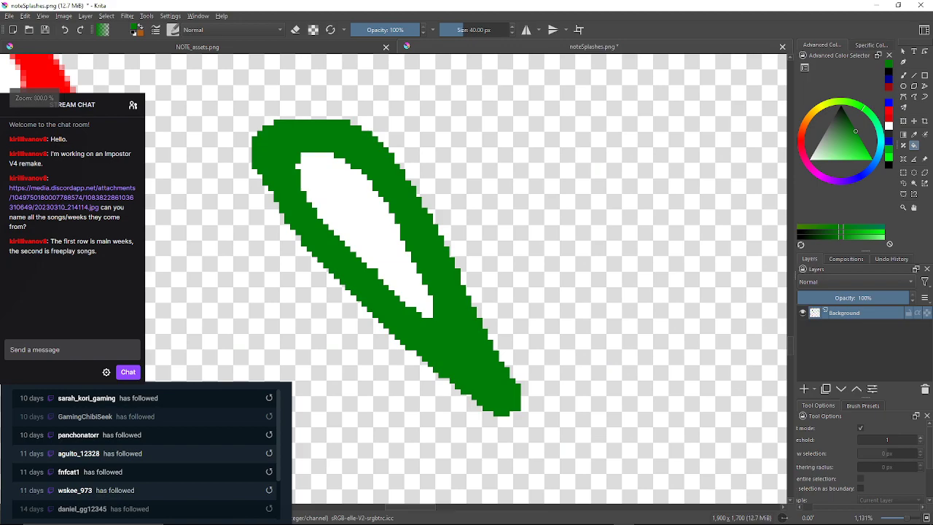
scroll(347, 169, down, 4)
scroll(328, 134, up, 3)
drag(172, 202, 607, 152)
scroll(355, 207, up, 1)
drag(893, 439, 917, 440)
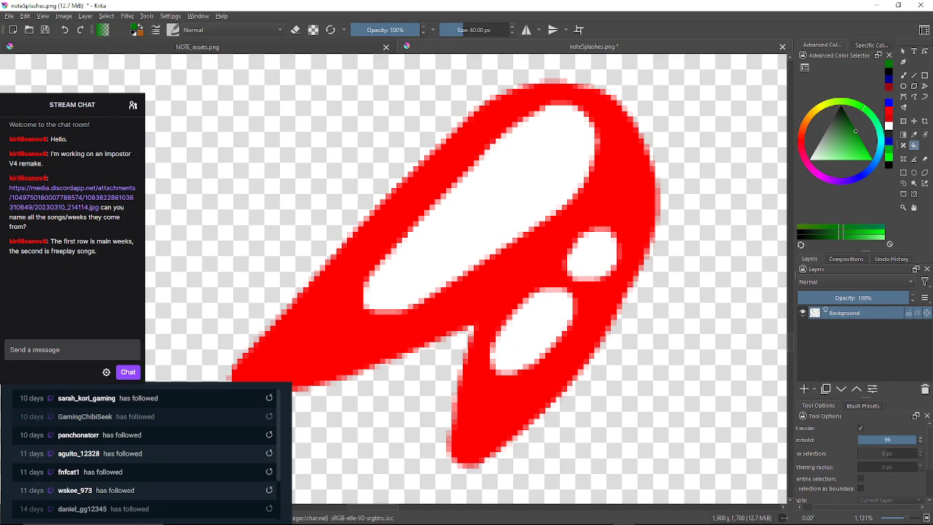
click(532, 262)
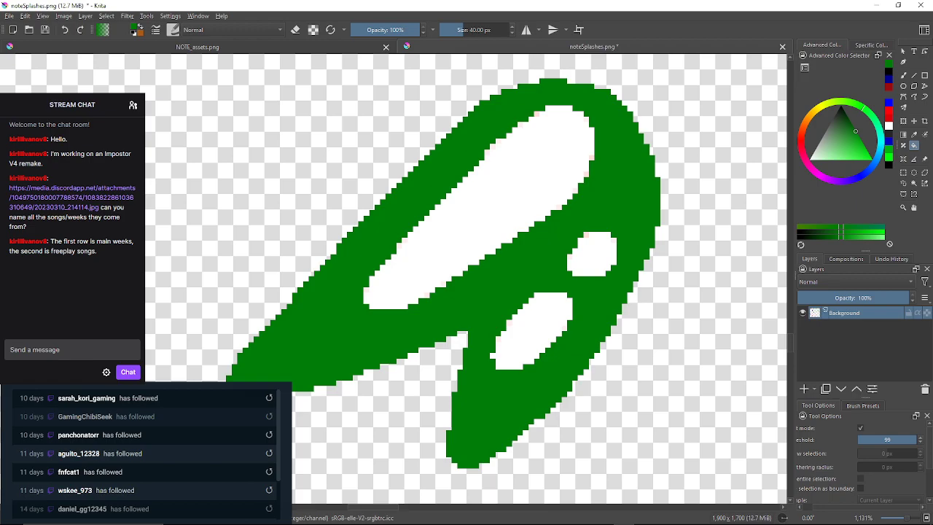
Set the fill threshold to 1 and fill two pale pink pixels near the upper end of the forked petal's long white centre with dark green.
drag(883, 439, 854, 440)
drag(547, 117, 569, 143)
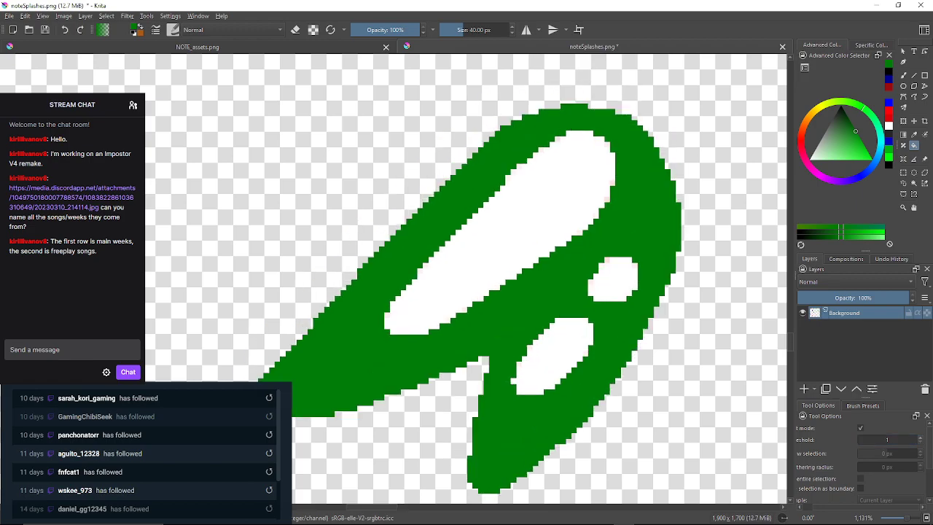
scroll(569, 143, up, 2)
scroll(569, 143, up, 3)
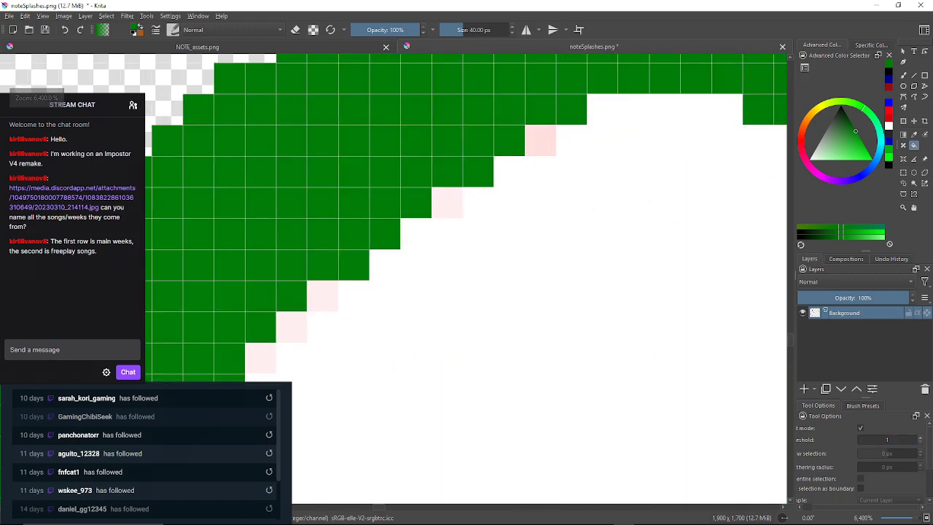
click(446, 202)
click(540, 141)
Fill the three pale pink pixels down the right curve of the forked petal's long white centre with dark green.
drag(583, 175, 418, 150)
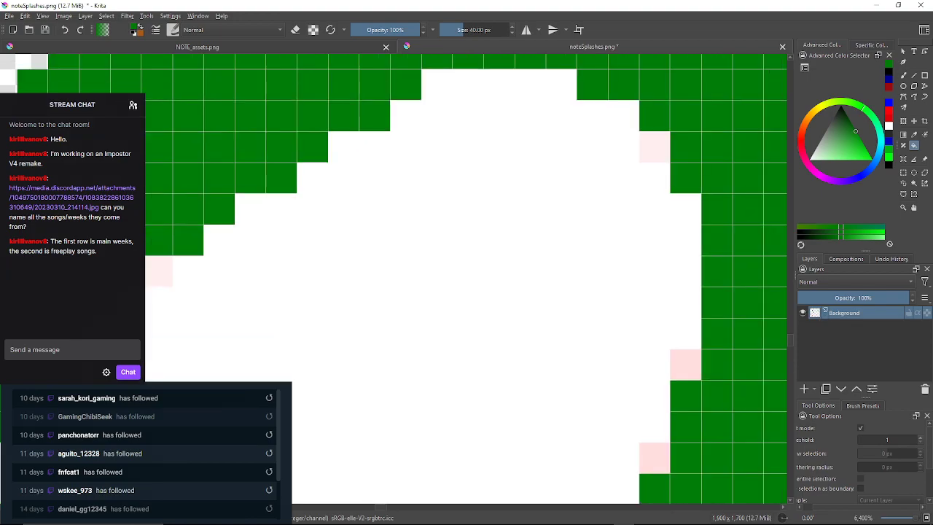
click(655, 148)
click(686, 364)
click(655, 458)
Fill the pale pink pixels stepping down the lower-right edge of the forked petal's long white centre with dark green.
drag(655, 458, 607, 260)
click(544, 353)
click(452, 447)
mouse_move(451, 447)
mouse_down()
mouse_move(647, 131)
mouse_move(655, 207)
mouse_up()
drag(452, 342, 770, 168)
drag(437, 365, 582, 226)
click(465, 328)
click(371, 391)
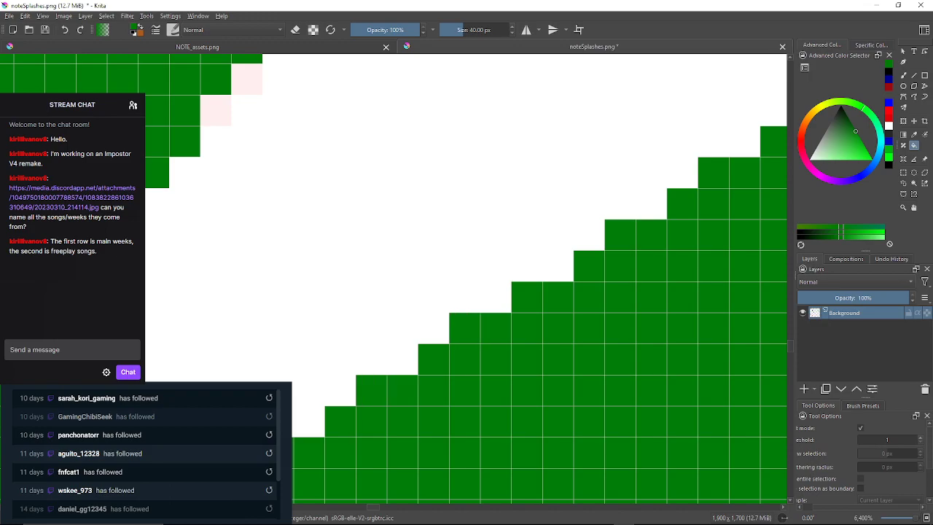
Fill the pale pink pixels around the lower-left end of the forked petal's long white centre with dark green.
click(247, 79)
click(216, 111)
mouse_move(350, 306)
mouse_down()
mouse_move(389, 287)
mouse_move(467, 215)
mouse_move(552, 160)
mouse_move(626, 198)
mouse_up()
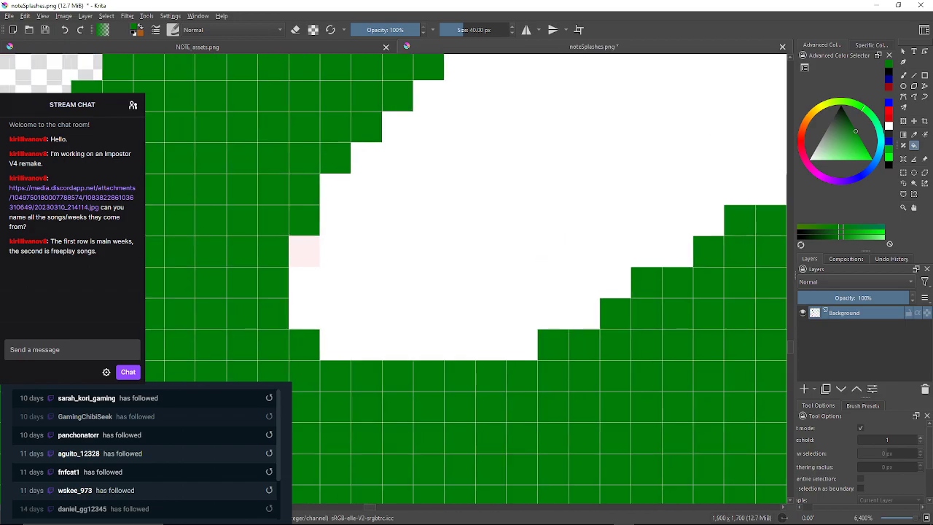
click(304, 251)
Fill the remaining pale pink pixels climbing the upper-left edge of the forked petal's long white centre with dark green.
drag(304, 250, 240, 365)
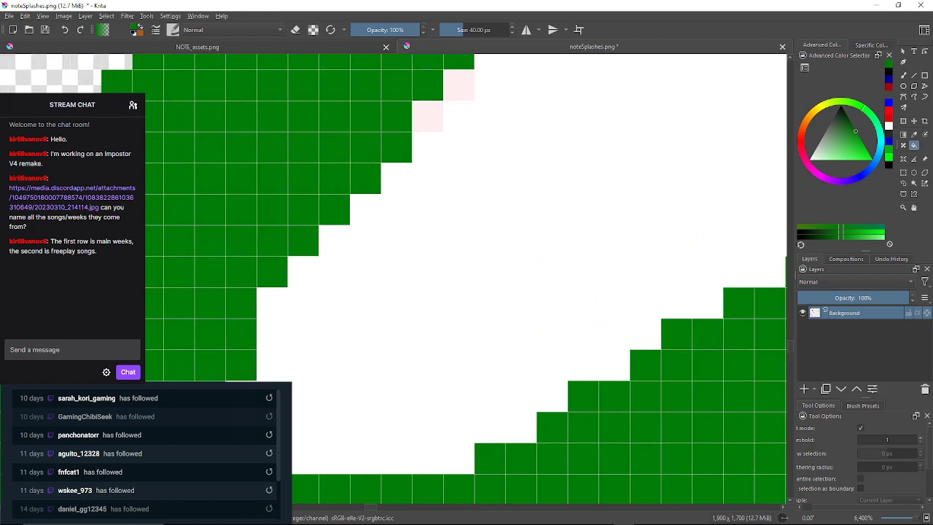
click(427, 116)
click(458, 84)
mouse_move(459, 84)
mouse_down()
mouse_move(357, 229)
mouse_move(258, 298)
mouse_up()
drag(467, 146, 157, 479)
click(416, 135)
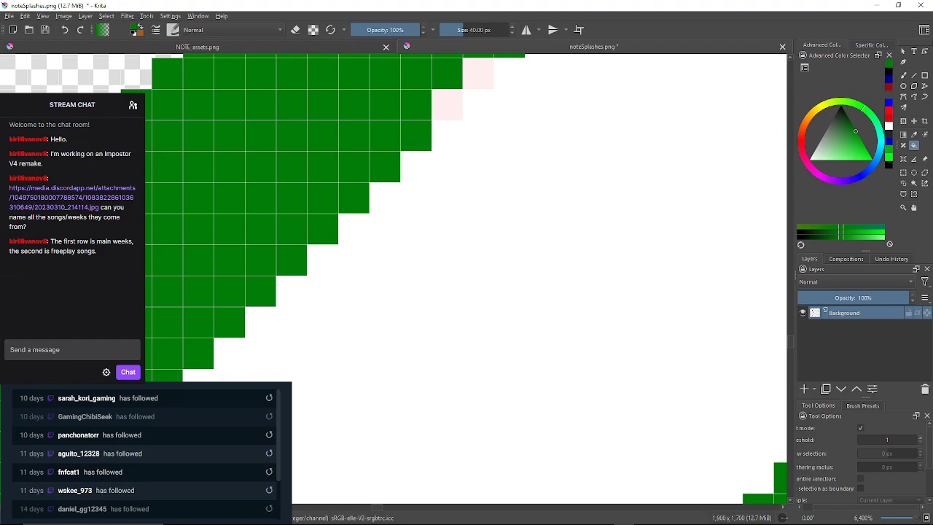
click(447, 105)
click(478, 73)
Fill the three pale pink pixels around the forked petal's small round white hole with dark green.
mouse_move(478, 74)
mouse_down()
mouse_move(444, 125)
mouse_move(269, 219)
mouse_move(228, 267)
mouse_up()
drag(656, 205, 380, 150)
scroll(379, 150, down, 3)
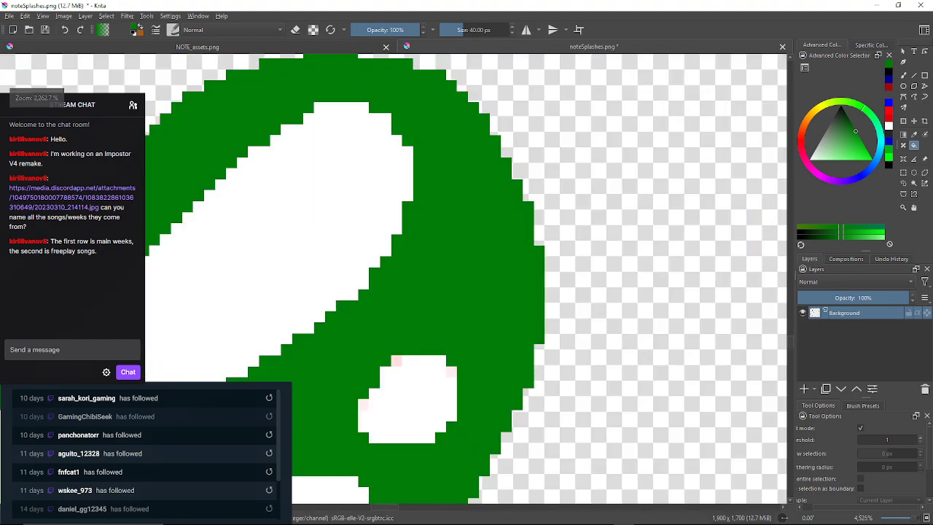
drag(372, 404, 375, 321)
scroll(375, 320, up, 3)
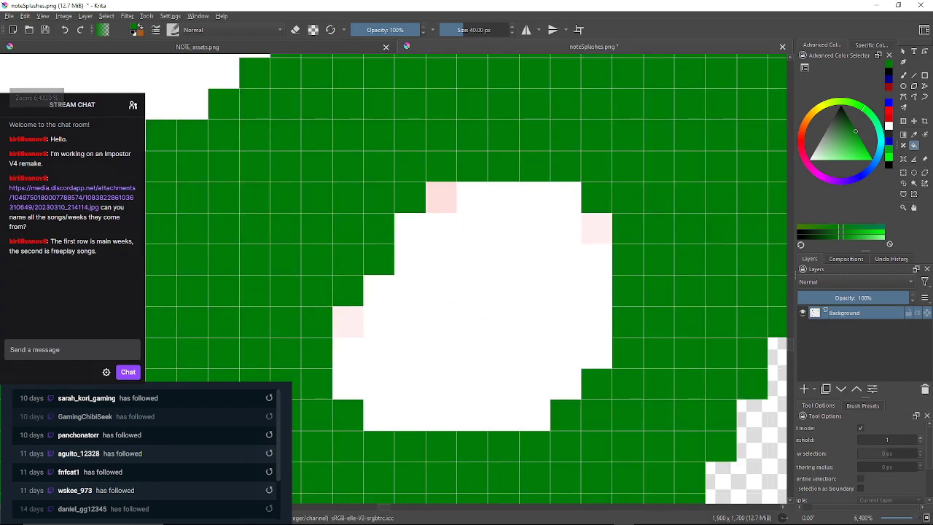
click(441, 197)
click(596, 228)
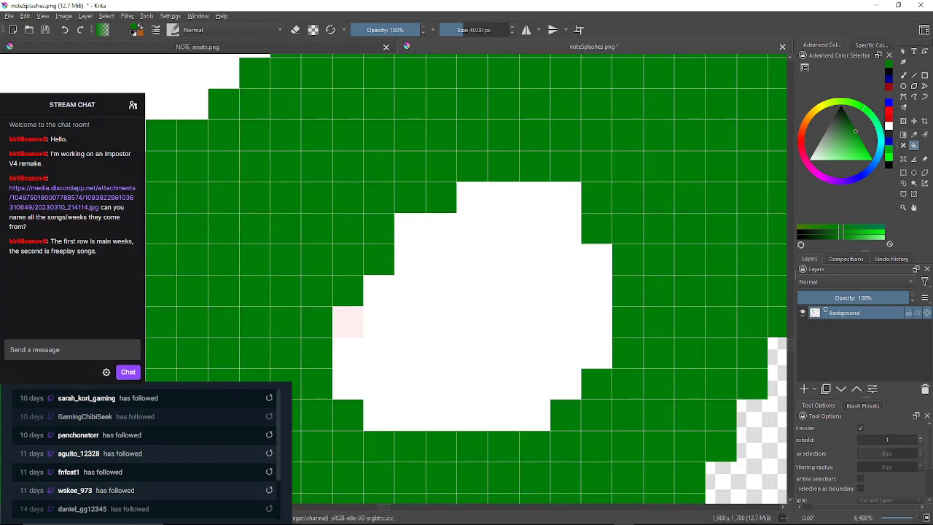
drag(481, 318, 477, 284)
click(344, 288)
Fill the pale pink pixels on the right and left edges of the forked petal's lower oval white hole with dark green.
drag(429, 342, 463, 225)
scroll(463, 225, down, 2)
scroll(289, 470, up, 2)
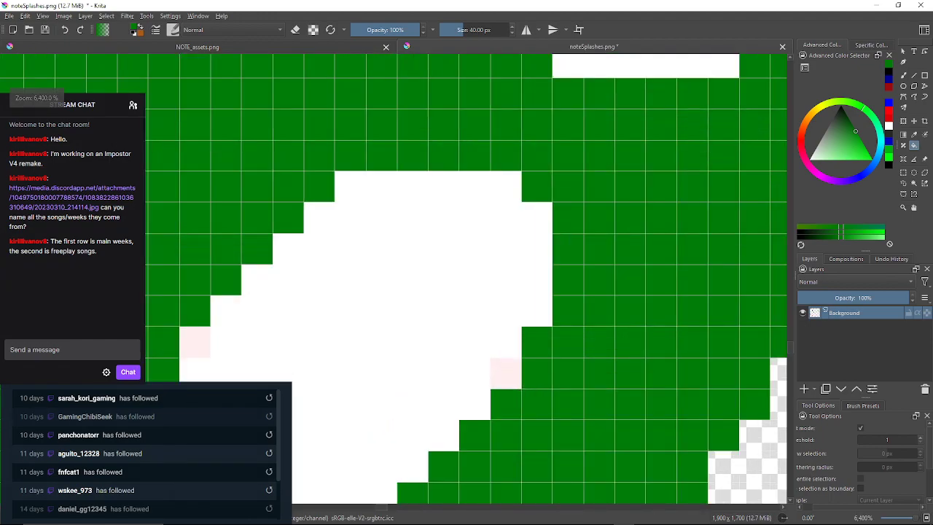
drag(295, 467, 303, 391)
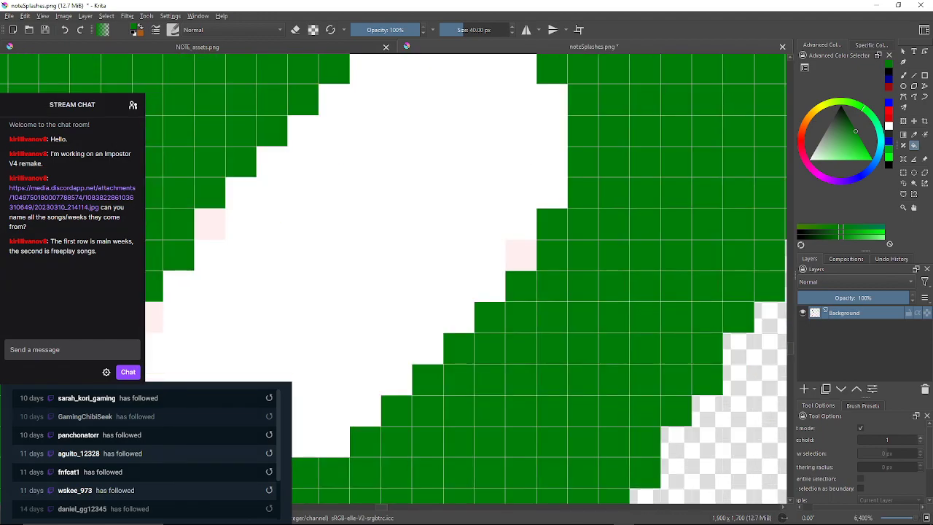
click(521, 255)
drag(467, 298, 565, 171)
drag(409, 219, 442, 238)
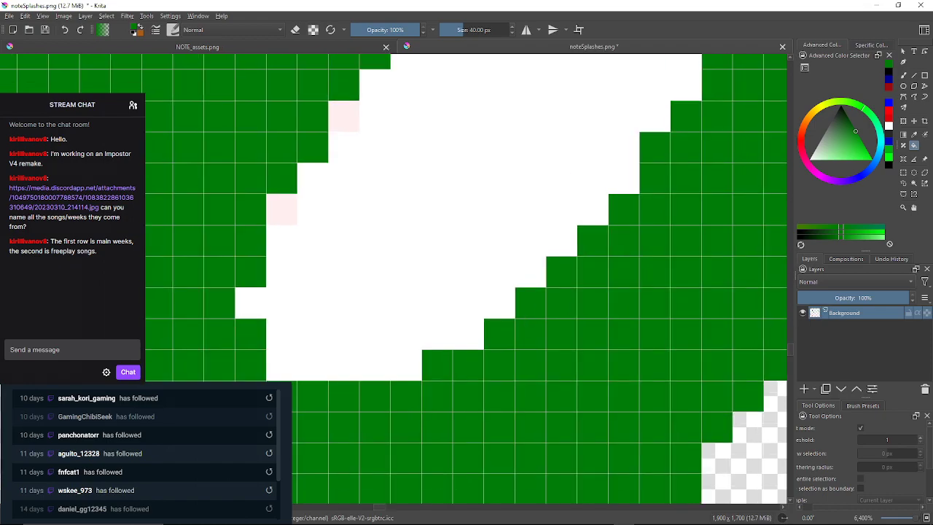
click(281, 210)
click(343, 116)
drag(343, 116, 295, 230)
mouse_move(358, 181)
mouse_down()
mouse_move(320, 240)
mouse_move(364, 186)
mouse_up()
Set the fill threshold to 99 and fill the slanted red petal above the forked green one with dark green.
scroll(320, 240, down, 3)
scroll(445, 269, down, 2)
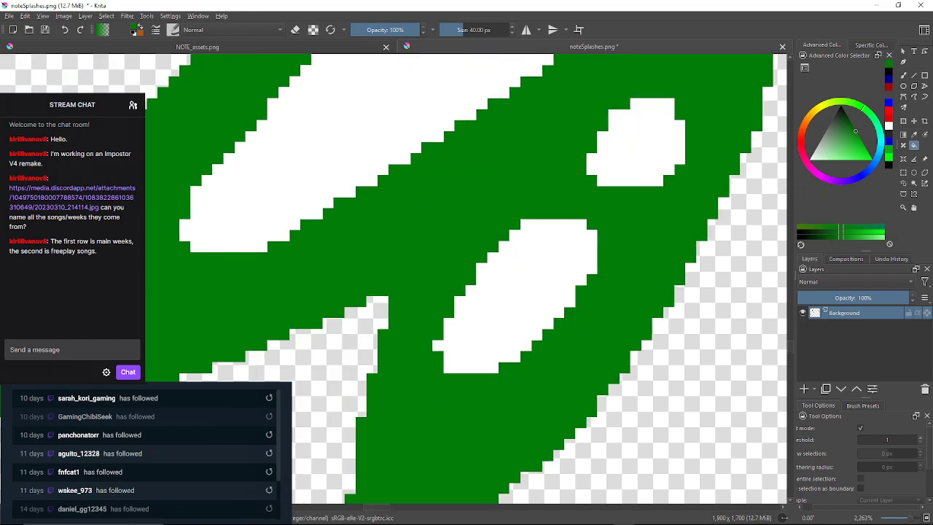
scroll(445, 269, down, 4)
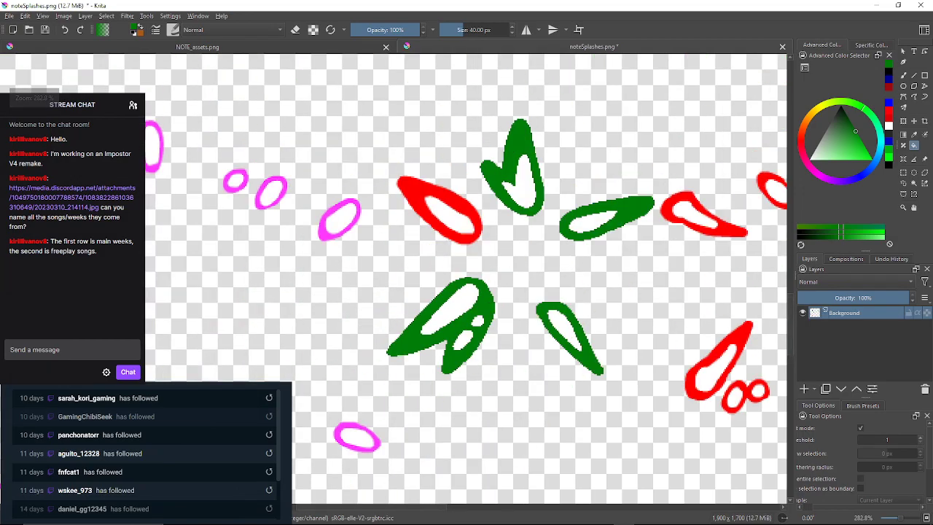
scroll(424, 114, up, 3)
drag(877, 439, 918, 440)
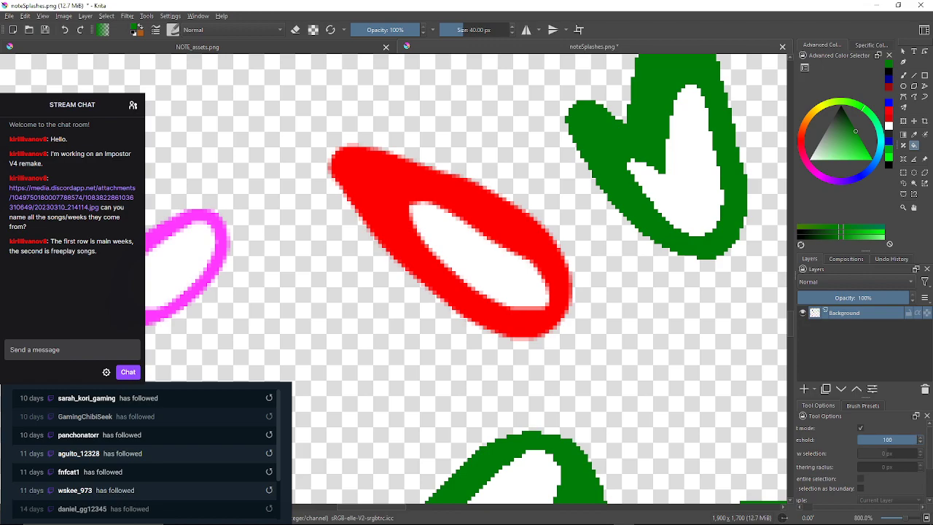
click(920, 442)
click(496, 220)
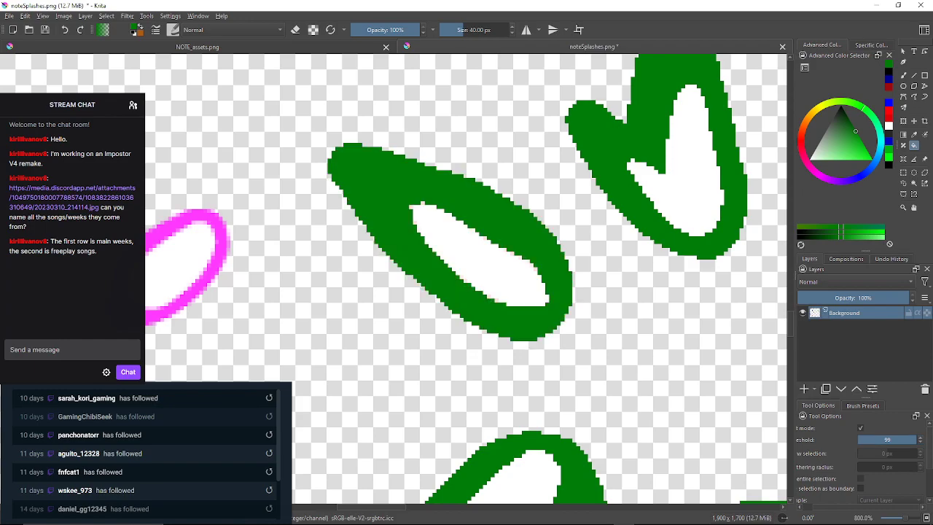
Set the fill threshold to 1 and fill the pale pink pixels along the top of this petal's white centre with dark green.
drag(886, 439, 855, 440)
scroll(414, 191, up, 5)
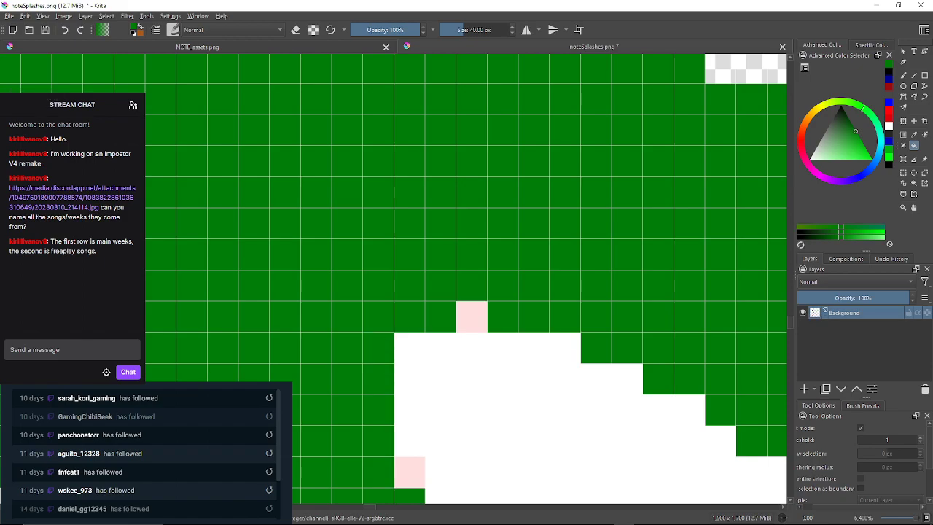
click(471, 316)
drag(472, 317, 164, 114)
click(569, 331)
click(662, 393)
Fill the six pale pink pixels stepping down the upper-right edge of the petal's white centre with dark green.
mouse_move(662, 393)
mouse_down()
mouse_move(500, 306)
mouse_move(418, 241)
mouse_up()
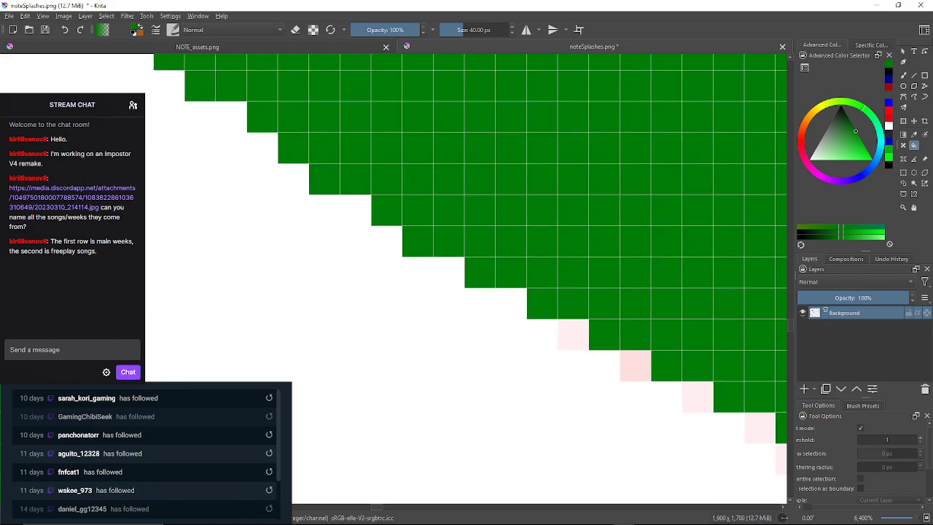
click(573, 334)
click(636, 366)
click(699, 396)
drag(698, 397, 619, 348)
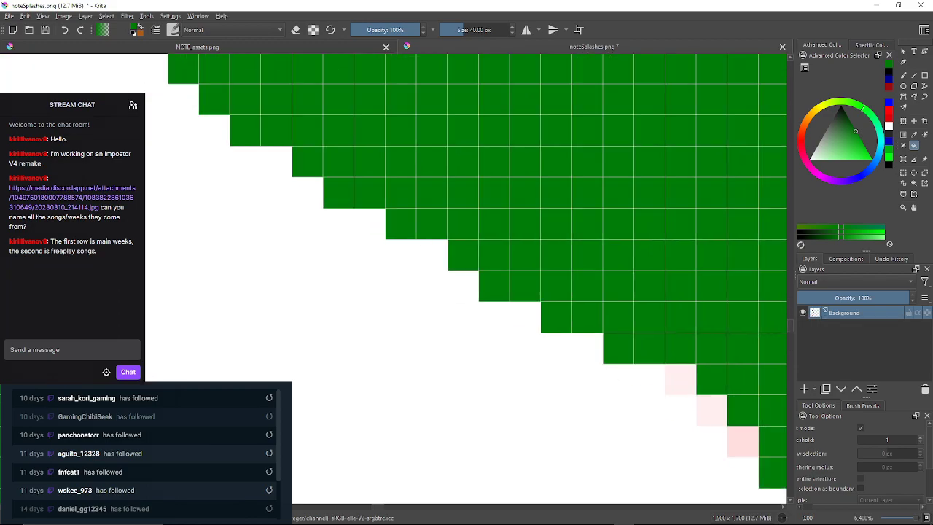
click(681, 379)
click(712, 411)
click(743, 442)
Fill the pale pink pixels at the right end and bottom edge of the petal's white centre with dark green.
mouse_move(743, 442)
mouse_down()
mouse_move(543, 312)
mouse_move(538, 230)
mouse_move(471, 126)
mouse_up()
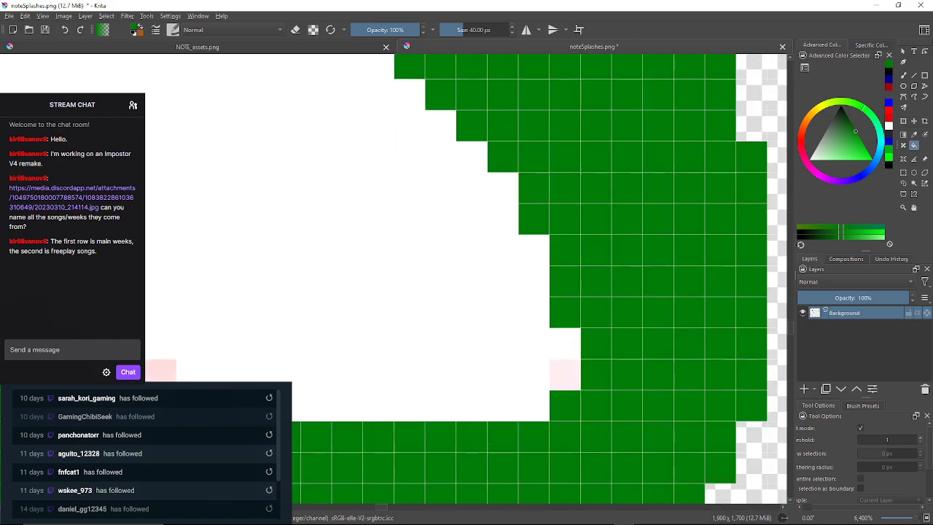
click(565, 374)
drag(565, 374, 763, 366)
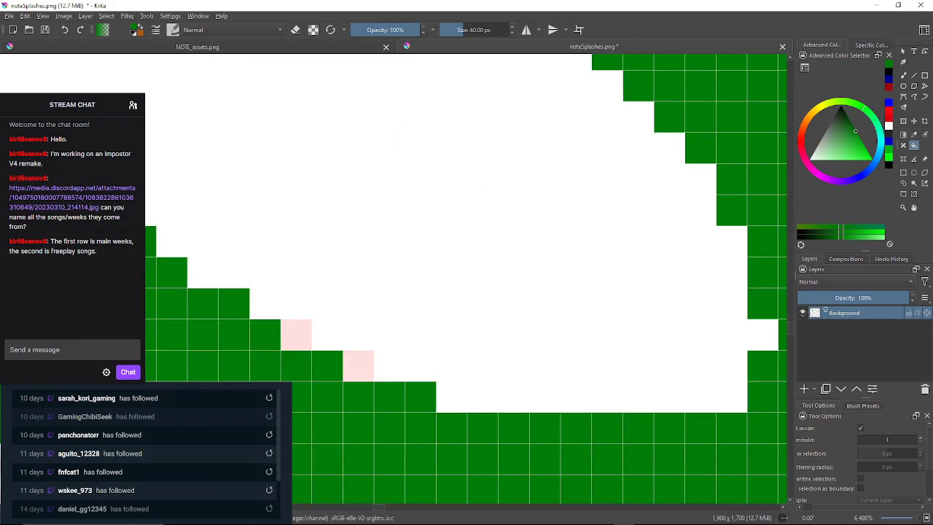
click(358, 366)
click(296, 335)
Fill the remaining pale pink pixels up the lower-left edge of the petal's white centre with dark green.
drag(295, 335, 443, 376)
click(257, 252)
click(226, 221)
mouse_move(226, 221)
mouse_down()
mouse_move(481, 347)
mouse_move(462, 401)
mouse_up()
drag(350, 226, 538, 398)
click(307, 199)
click(277, 137)
Go to the cyan splashes at the top of the sheet and pick the earlier dark red as the fill colour.
drag(277, 137, 285, 277)
scroll(340, 265, down, 11)
scroll(371, 289, up, 2)
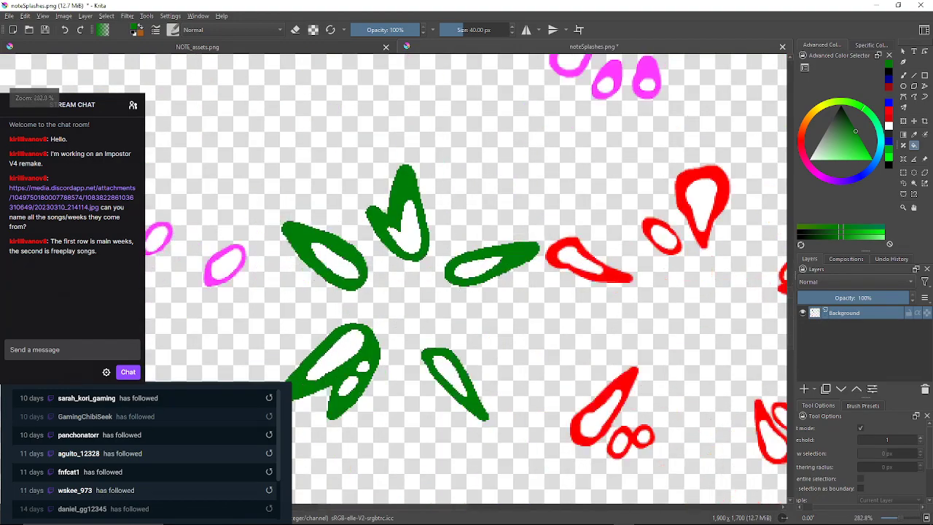
scroll(371, 292, down, 6)
scroll(275, 123, up, 3)
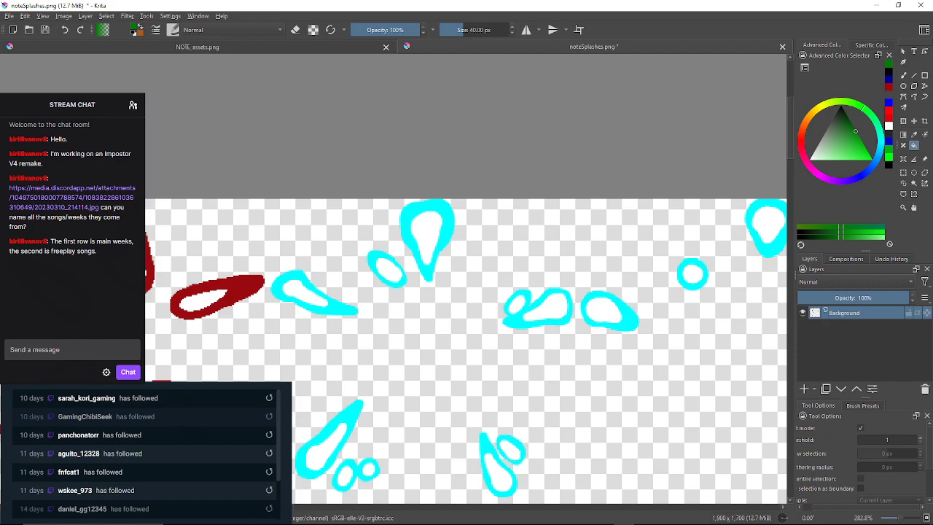
drag(466, 328, 521, 247)
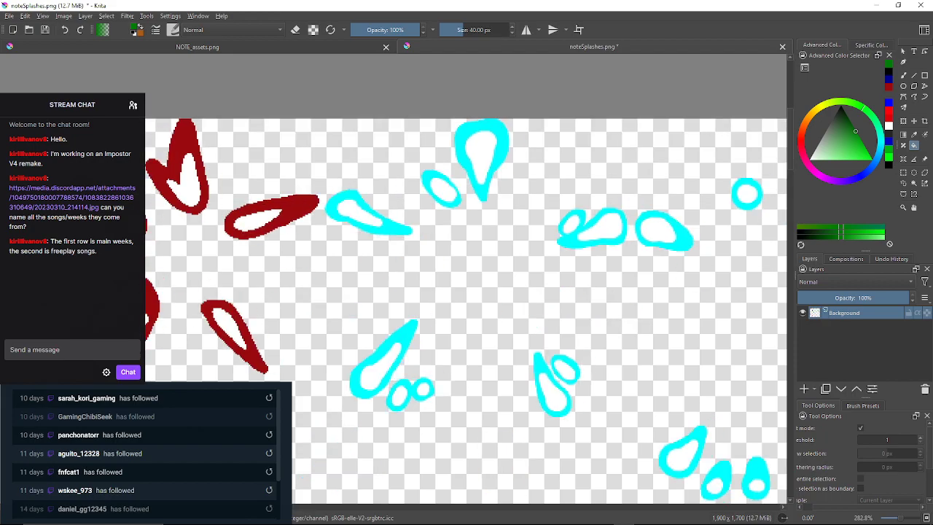
click(889, 86)
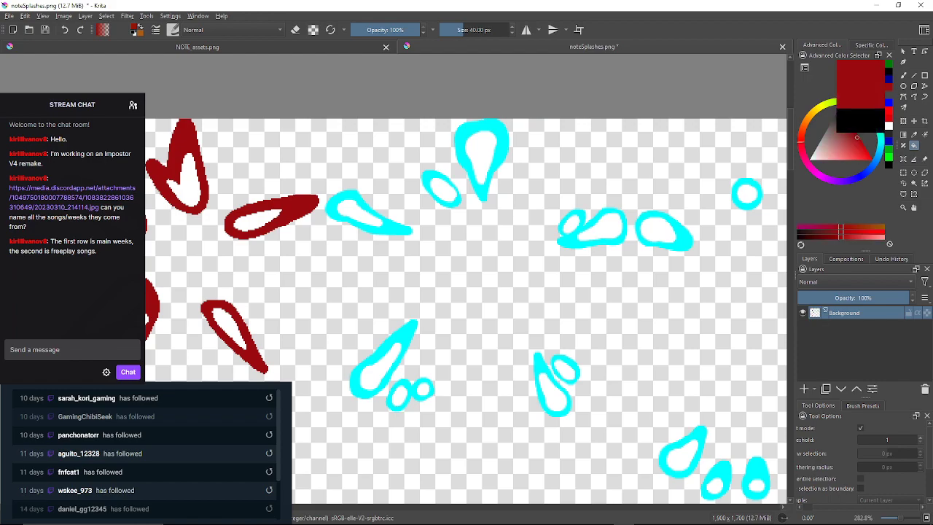
Try to fill the small cyan oval with dark red at a fill threshold of 51, and undo the fill.
scroll(438, 191, up, 3)
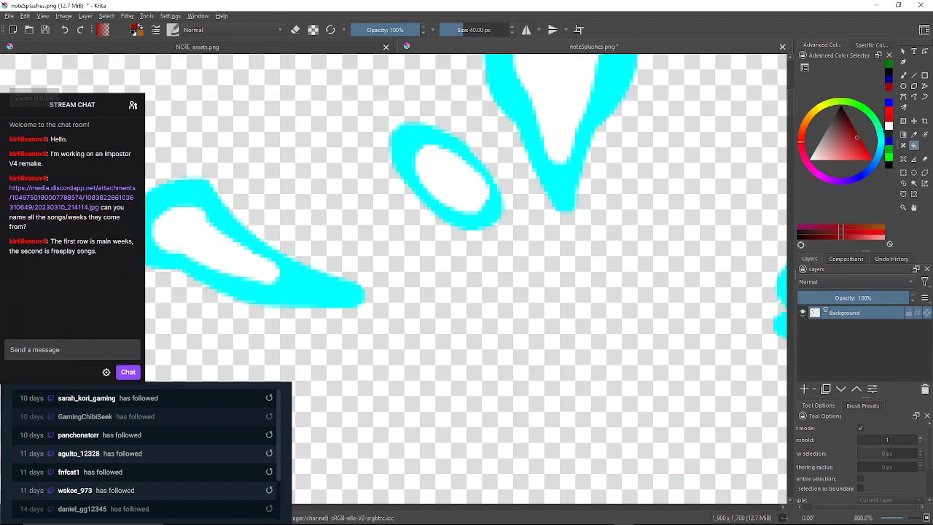
click(888, 439)
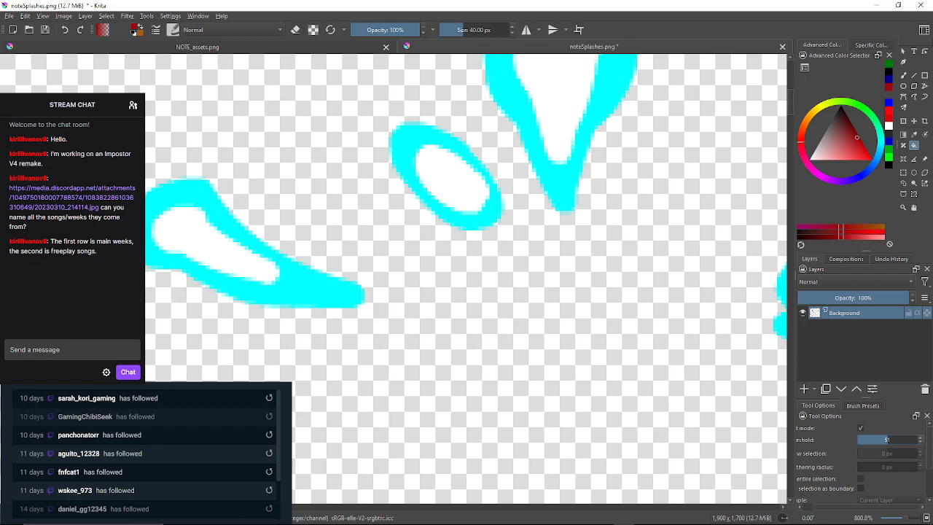
click(478, 218)
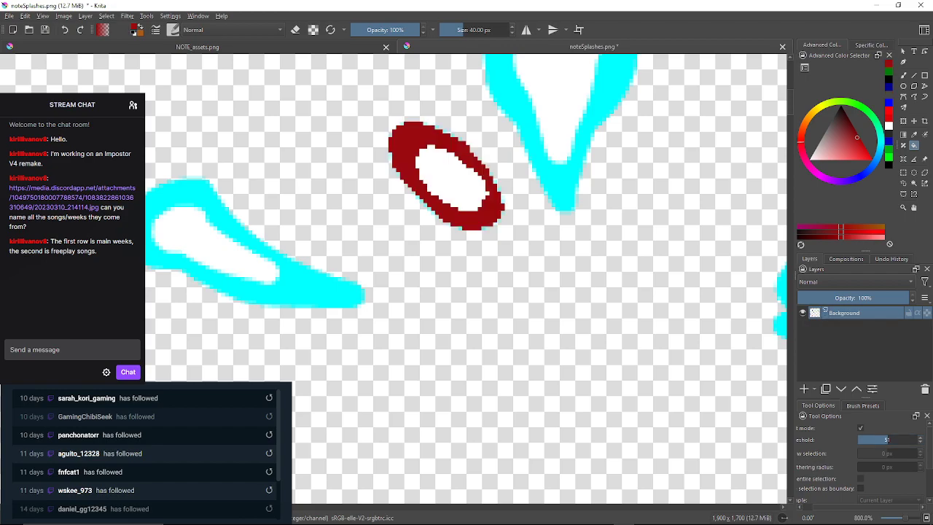
key(ctrl+z)
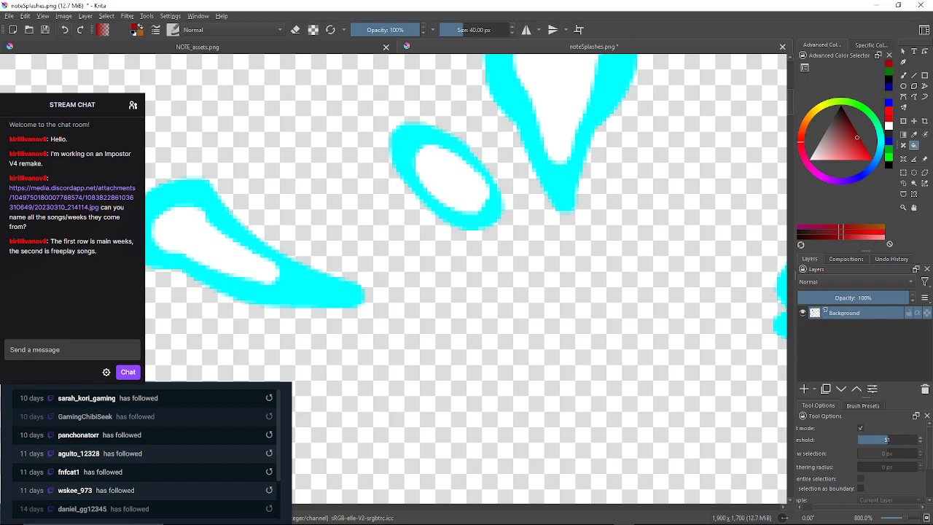
Try to fill the small cyan oval with dark red at a fill threshold of 54, and undo the fill.
click(920, 437)
click(921, 437)
click(920, 437)
click(477, 219)
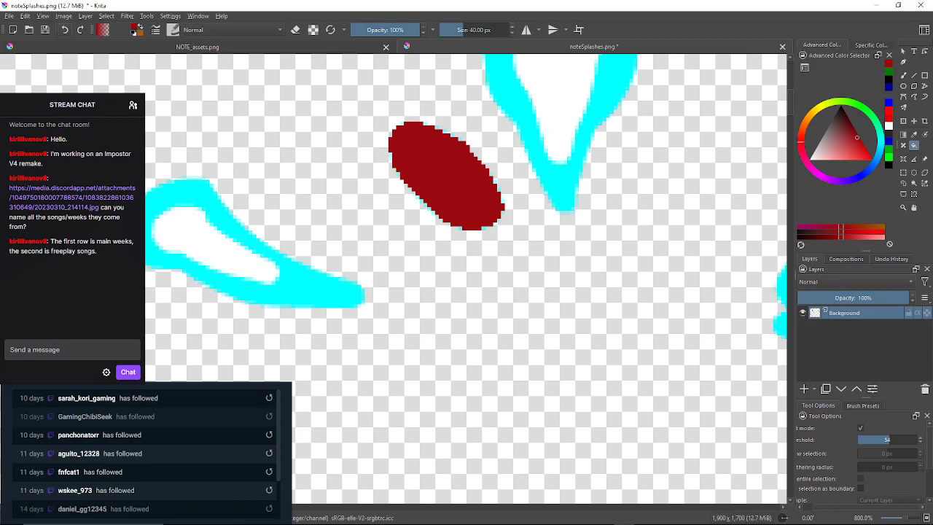
key(ctrl+z)
Try to fill the small cyan oval with dark red at fill thresholds of 53 and 51, undoing each fill.
click(920, 442)
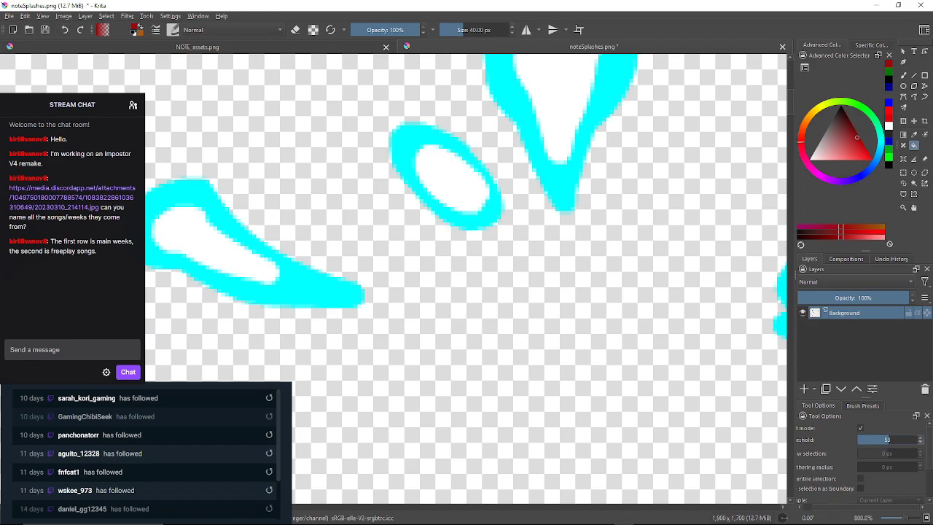
click(475, 208)
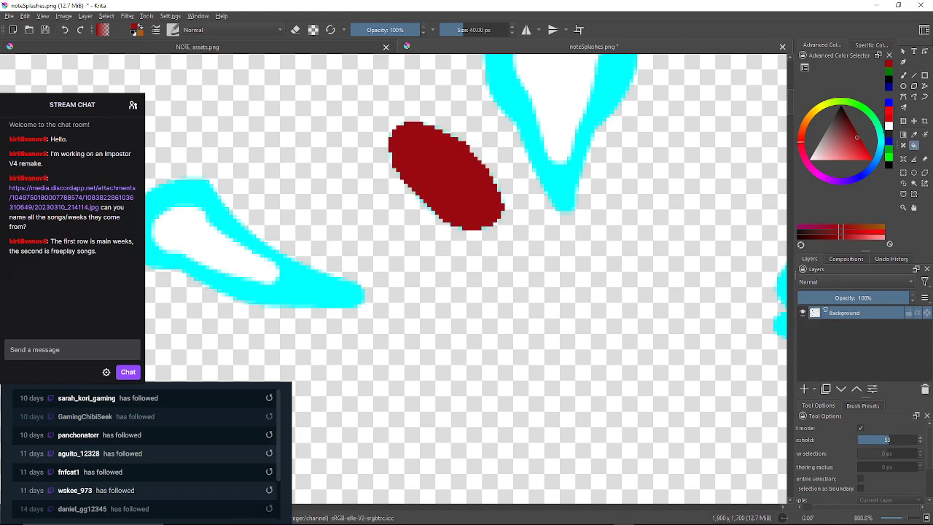
key(ctrl+z)
click(920, 442)
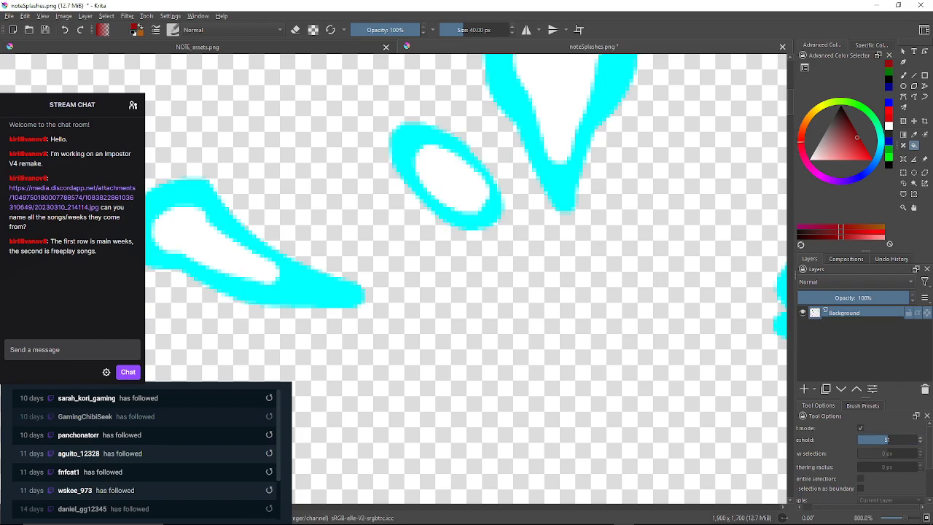
click(481, 217)
key(ctrl+z)
Try to fill the small oval's cyan ring with dark red at fill thresholds of 52 and 53, undoing each fill.
click(920, 438)
click(481, 216)
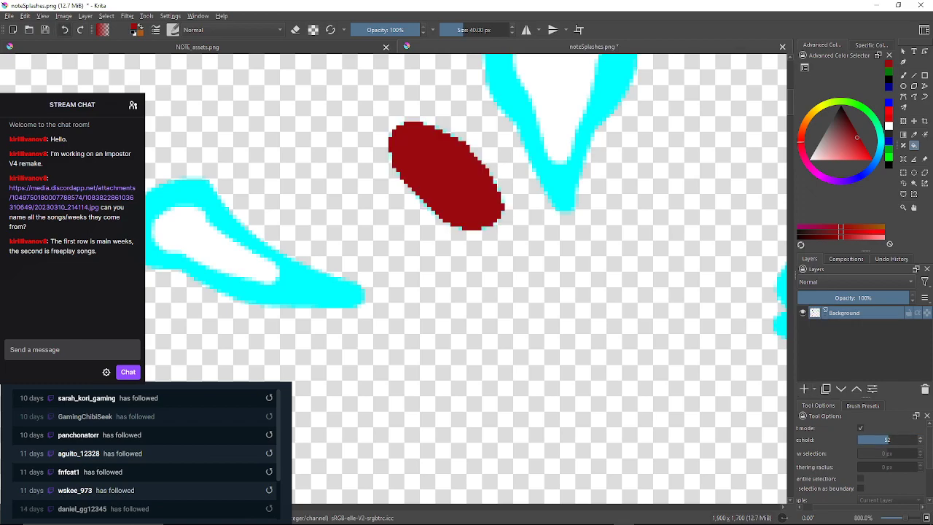
key(ctrl+z)
click(481, 217)
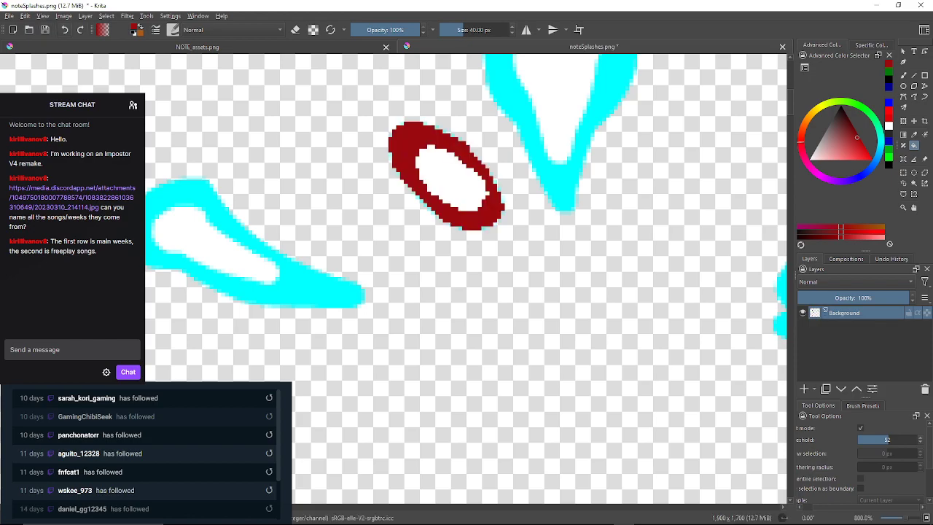
key(ctrl+z)
click(921, 437)
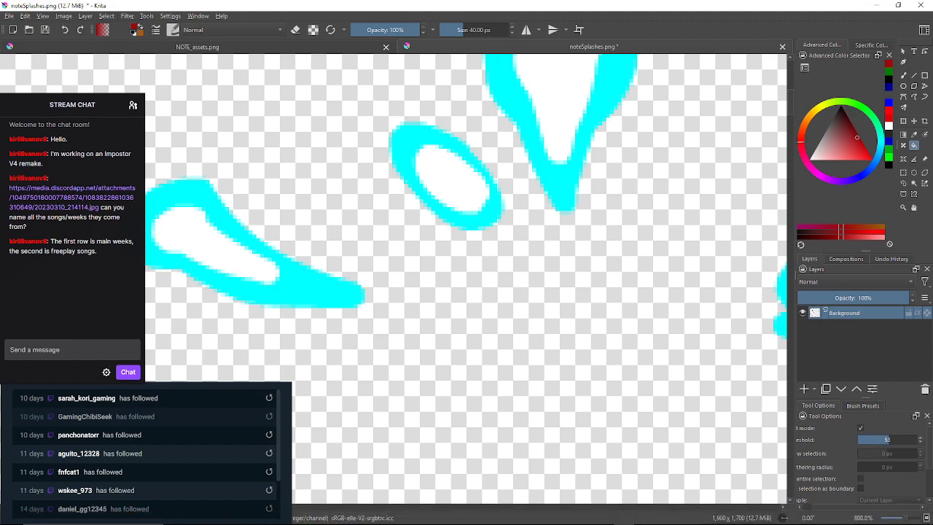
click(408, 147)
key(ctrl+z)
Fill the small oval's cyan ring with dark red at a fill threshold of 52, keeping its centre white.
click(921, 441)
click(408, 149)
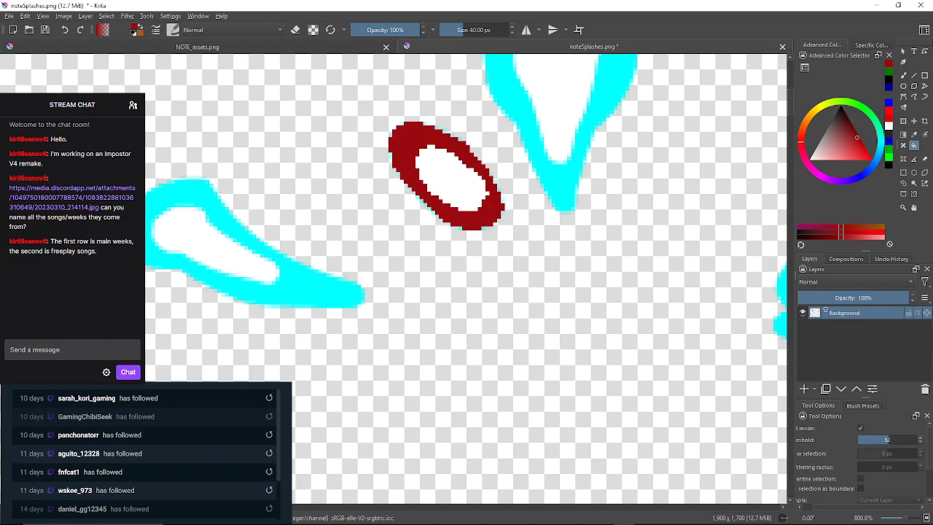
Set the fill threshold to 1 and fill the cyan fringe pixels along the oval's top edge with dark red.
click(858, 440)
scroll(390, 136, up, 5)
drag(510, 292, 246, 353)
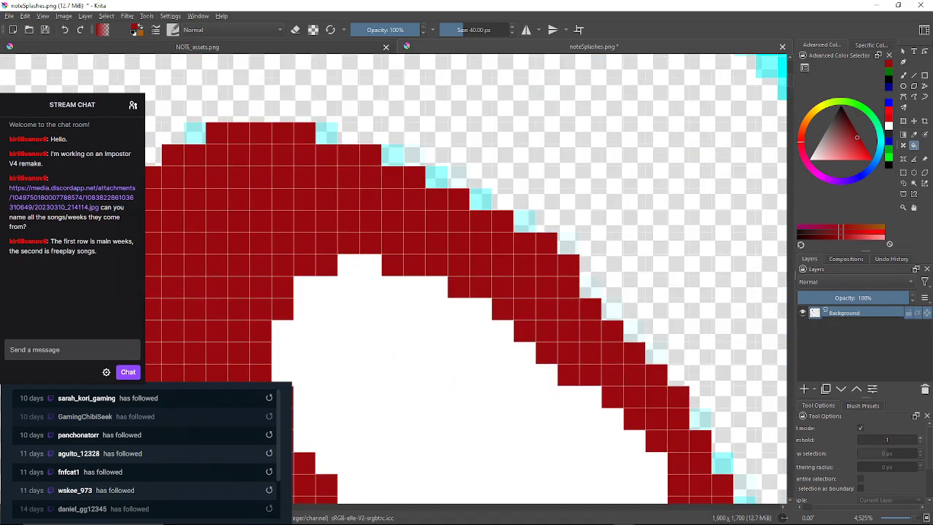
click(195, 133)
click(326, 132)
click(392, 155)
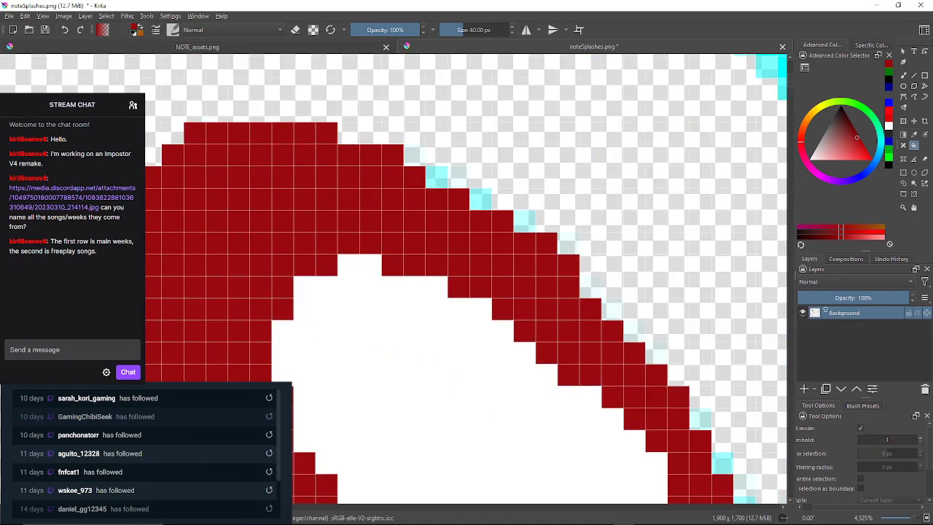
click(437, 177)
click(481, 199)
click(525, 221)
Fill the pale cyan fringe pixels down the oval's upper-right edge with dark red.
drag(525, 221, 296, 97)
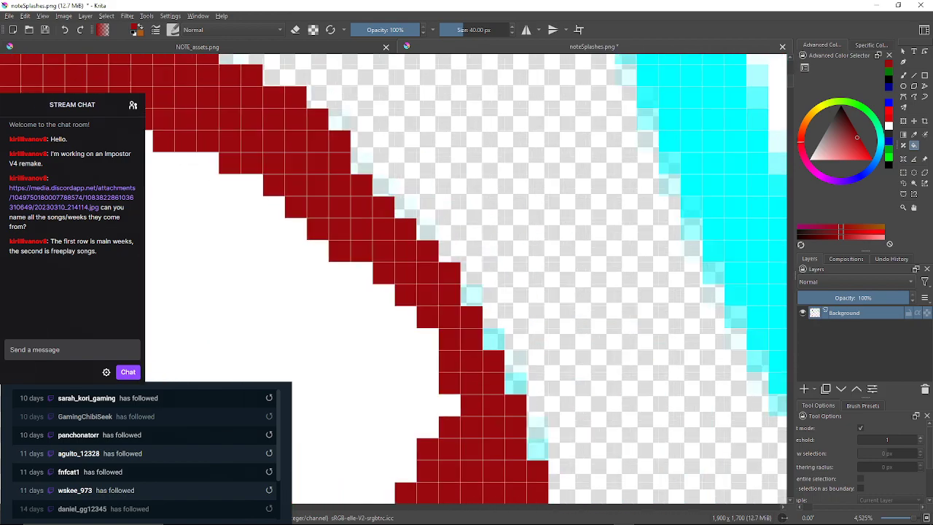
click(405, 207)
click(384, 186)
click(362, 163)
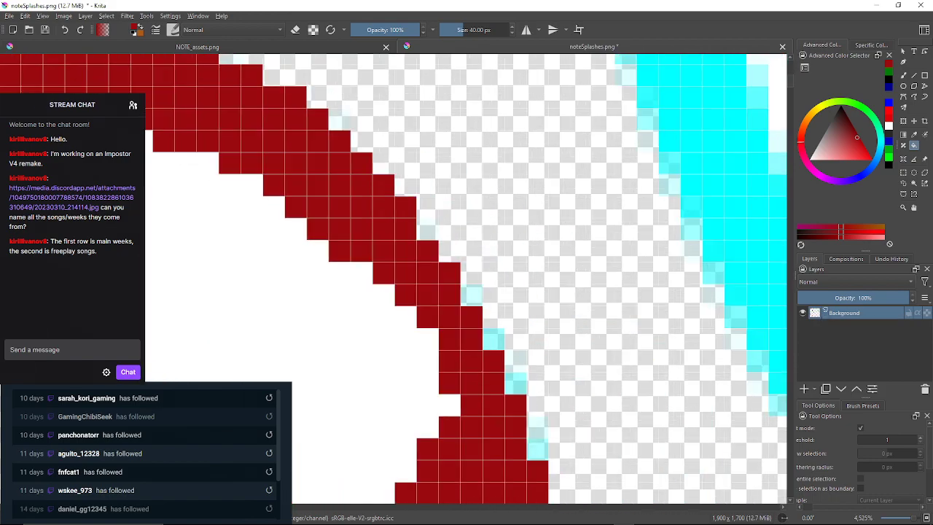
scroll(443, 237, up, 1)
click(423, 226)
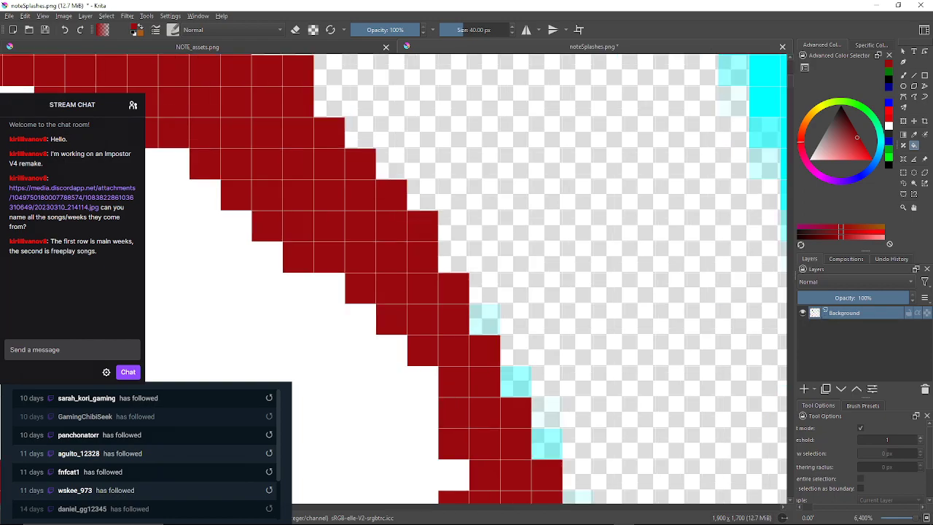
click(484, 320)
click(516, 382)
click(547, 444)
click(546, 413)
Fill the pale cyan pixels on the oval's far right side with dark red.
drag(546, 412, 485, 244)
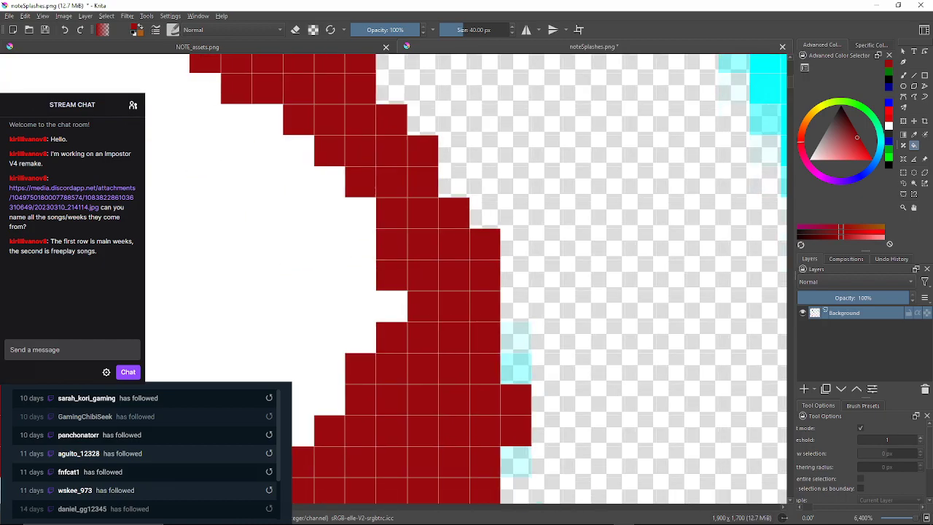
click(516, 337)
click(516, 368)
click(516, 461)
Fill the pale cyan pixels around the oval's lower-right corner and along its underside with dark red.
scroll(516, 461, down, 2)
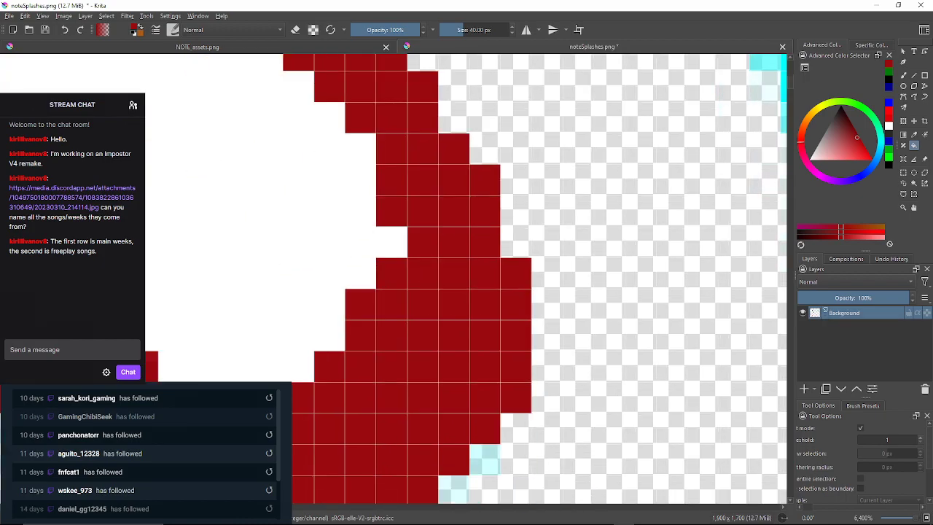
drag(516, 399, 496, 275)
click(465, 336)
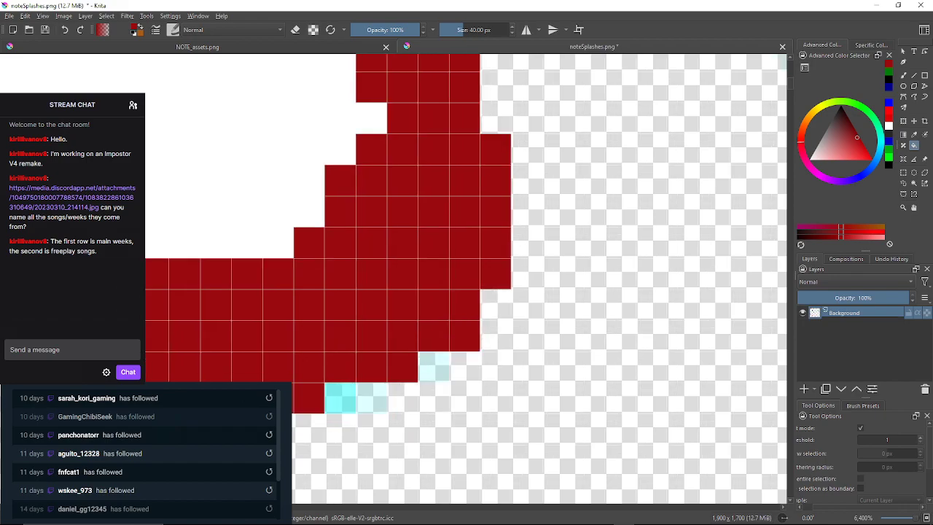
click(434, 367)
click(372, 398)
click(340, 398)
drag(340, 398, 572, 306)
click(385, 306)
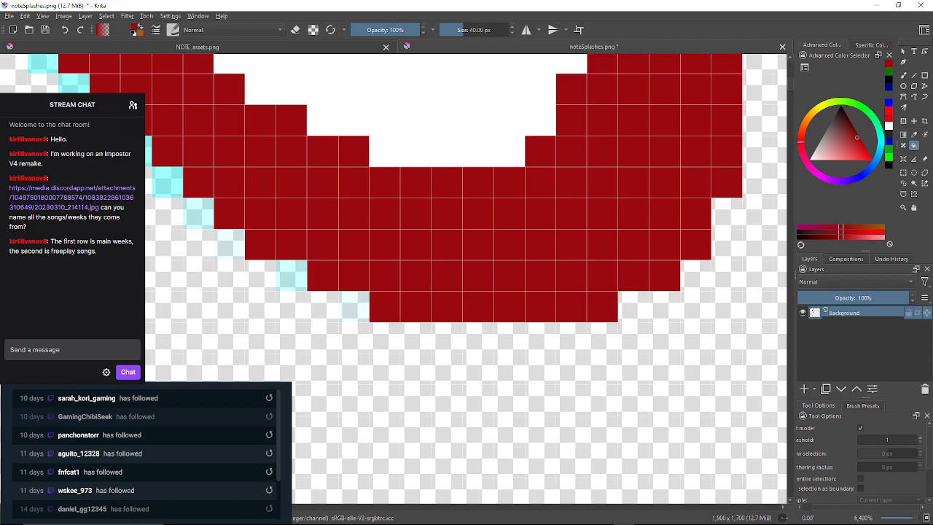
Fill the cyan fringe pixels along the lower part of the oval's lower-left edge with dark red.
click(292, 275)
click(199, 214)
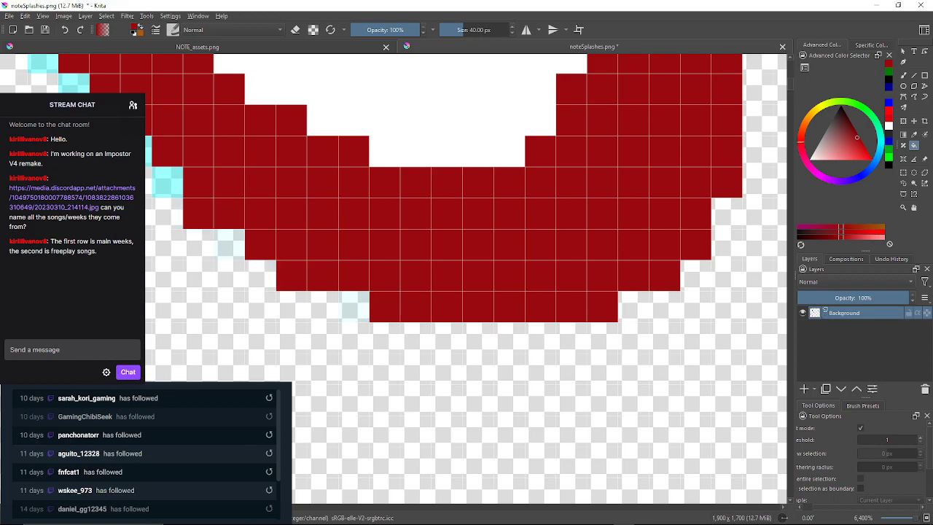
click(167, 182)
click(229, 244)
drag(229, 244, 284, 282)
click(190, 190)
click(160, 159)
Continue filling the cyan fringe pixels up the middle of the oval's lower-left edge with dark red.
mouse_move(159, 158)
mouse_down()
mouse_move(182, 189)
mouse_move(260, 246)
mouse_up()
click(229, 216)
click(198, 184)
drag(198, 184, 237, 238)
click(206, 209)
click(175, 177)
drag(175, 178, 274, 246)
click(244, 214)
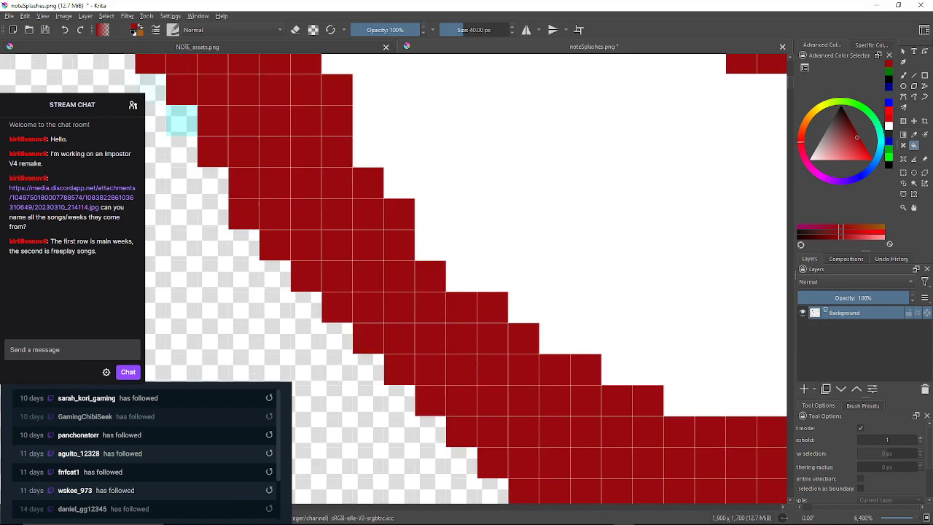
Fill the remaining cyan pixels up the oval's left side to its upper-left curve with dark red.
click(181, 120)
drag(182, 120, 241, 192)
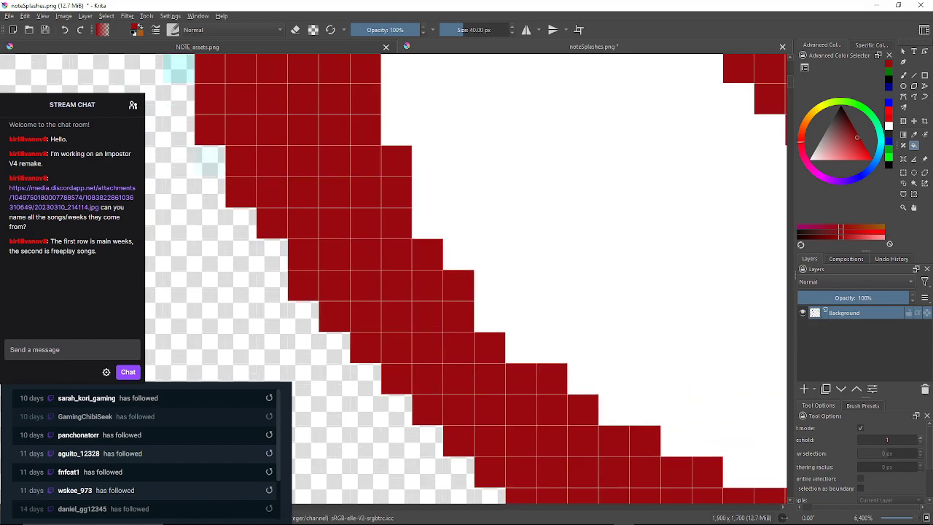
click(210, 160)
drag(210, 161, 274, 233)
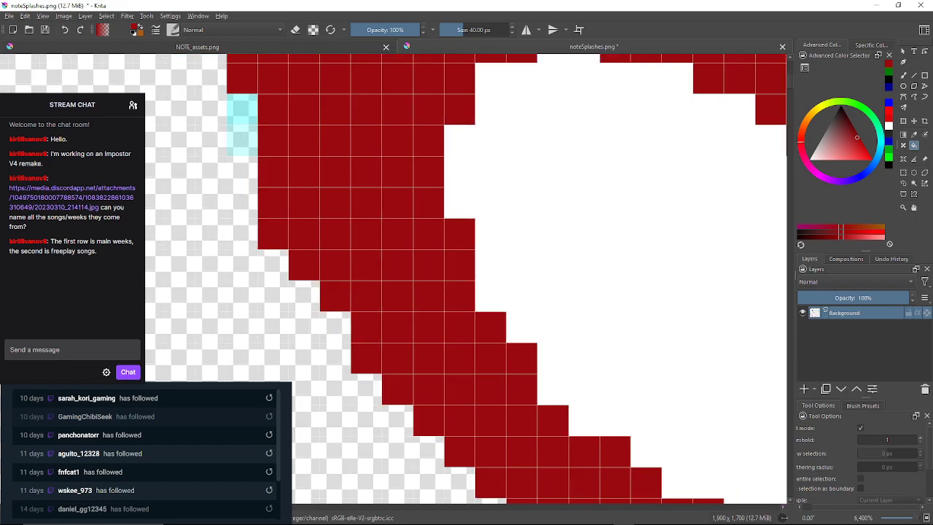
click(242, 140)
click(242, 109)
mouse_move(242, 109)
mouse_down()
mouse_move(295, 243)
mouse_move(293, 329)
mouse_up()
click(293, 173)
Check the recoloured oval's outline for leftover cyan fringe pixels.
drag(293, 173, 260, 221)
drag(551, 238, 389, 244)
scroll(389, 244, down, 3)
scroll(569, 289, down, 2)
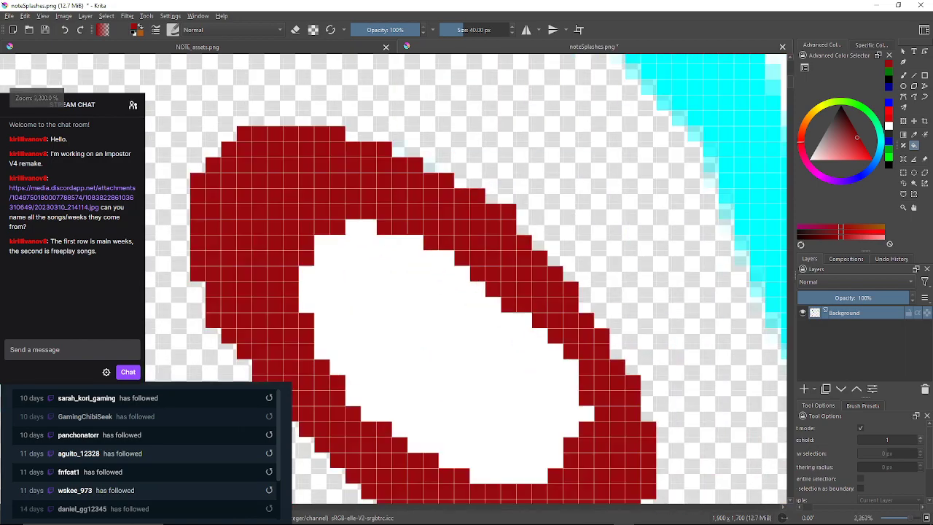
scroll(498, 309, up, 2)
scroll(513, 306, down, 2)
drag(652, 317, 532, 320)
scroll(533, 320, up, 2)
scroll(523, 300, down, 2)
drag(523, 175, 413, 307)
scroll(430, 335, down, 2)
scroll(429, 336, up, 1)
scroll(420, 333, down, 1)
scroll(419, 332, up, 3)
scroll(462, 167, down, 2)
Fill the cyan band of the large teardrop beside the oval with dark red at a fill threshold of 52.
drag(462, 168, 459, 171)
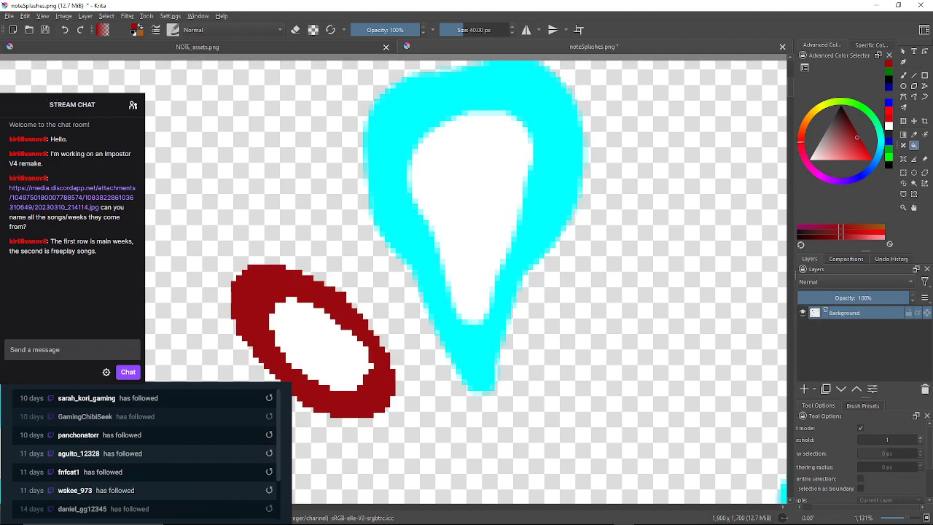
click(888, 440)
click(548, 182)
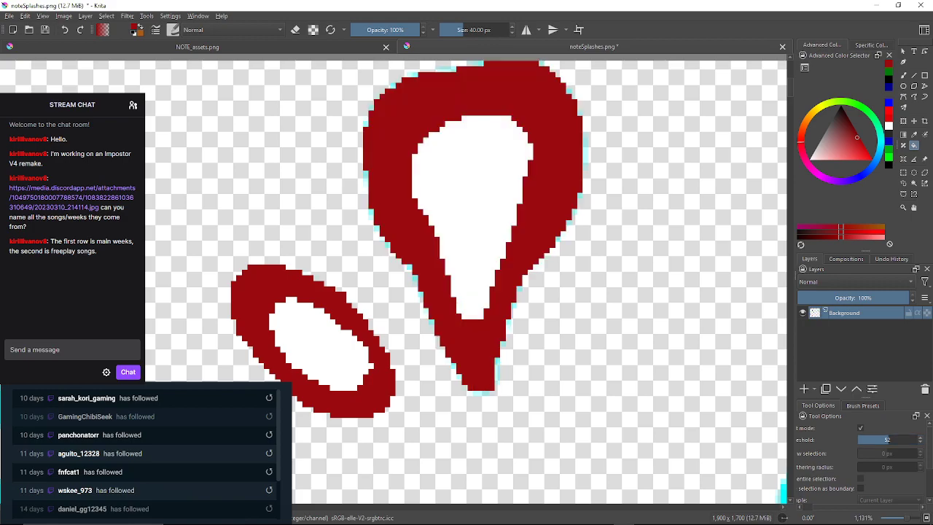
Set the fill threshold to 1 and fill the cyan pixels left of centre on the teardrop's top edge with dark red.
click(858, 439)
scroll(455, 66, up, 10)
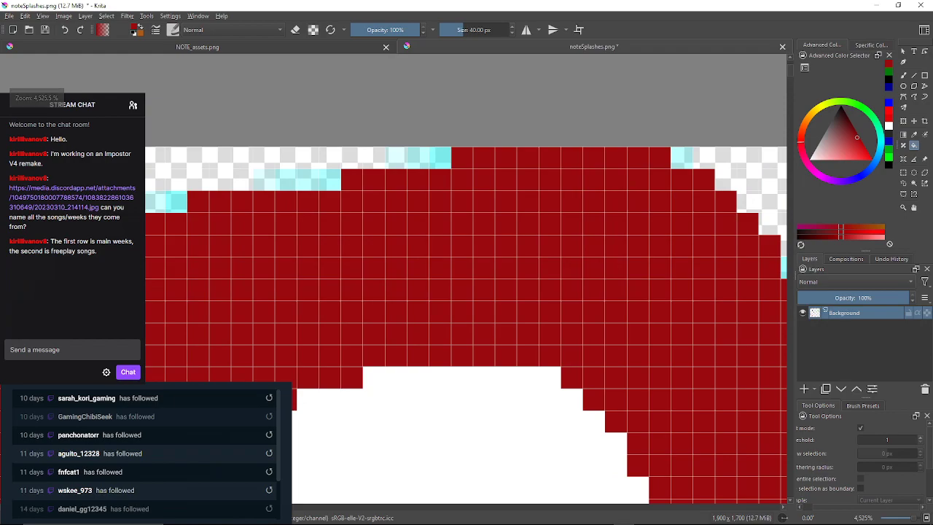
click(388, 150)
click(420, 150)
click(450, 150)
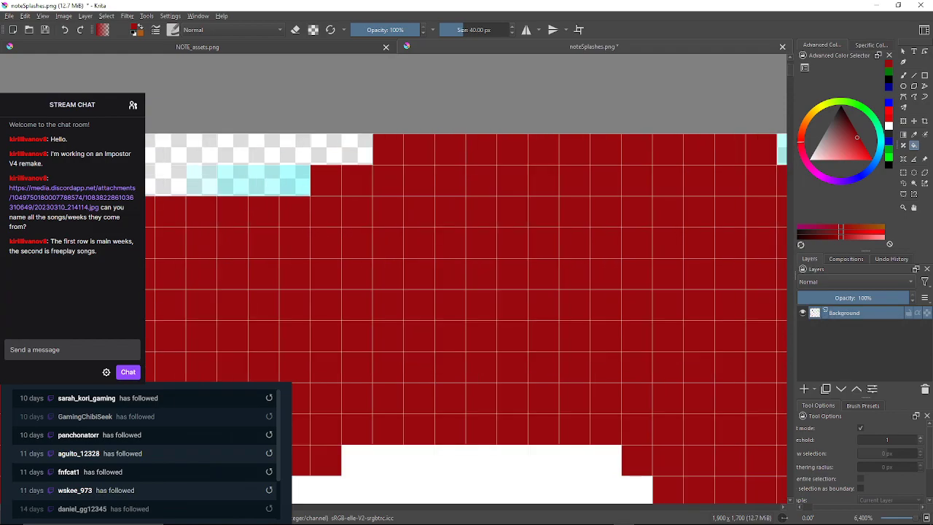
Fill the cyan fringe pixels around the teardrop's upper-right curve with dark red.
drag(693, 190, 429, 164)
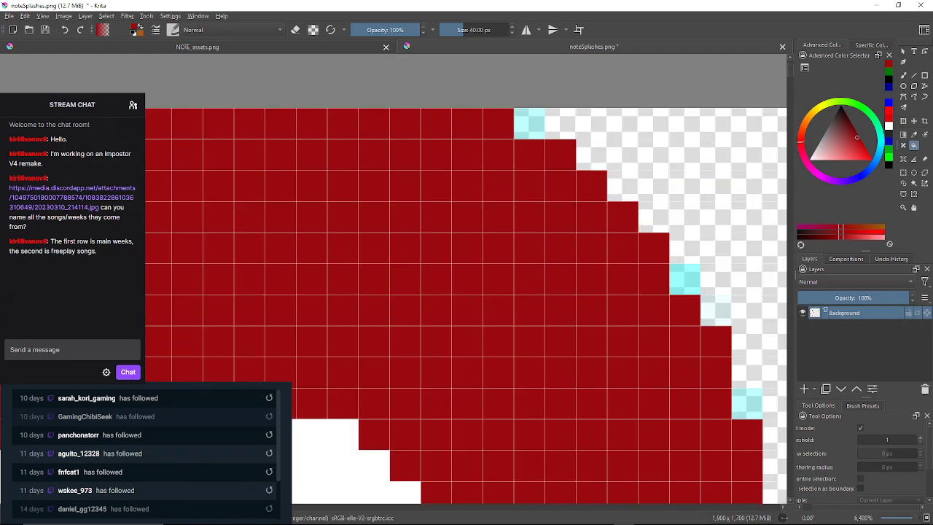
click(530, 123)
click(685, 279)
drag(685, 279, 588, 217)
click(650, 341)
drag(651, 342, 624, 309)
click(592, 216)
Fill the pale cyan pixels down the widest part of the teardrop's right side with dark red.
mouse_move(645, 422)
mouse_down()
mouse_move(595, 264)
mouse_move(599, 242)
mouse_up()
click(608, 255)
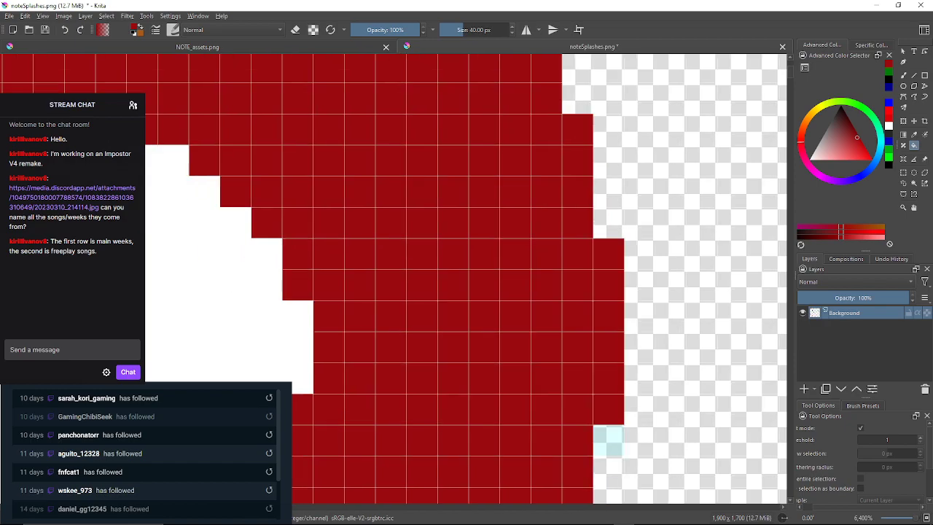
drag(618, 401, 569, 262)
click(560, 301)
drag(564, 328, 569, 190)
click(534, 319)
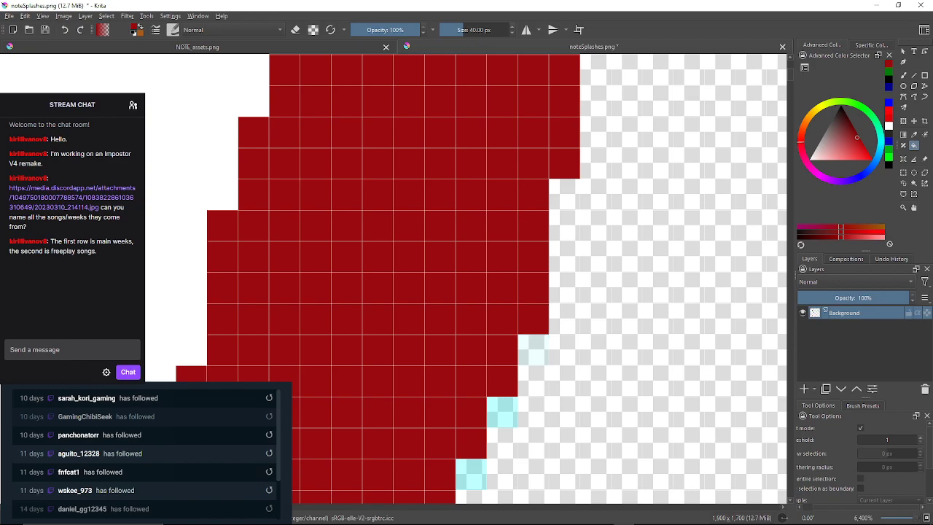
Fill the cyan fringe pixels where the teardrop's right side starts to narrow with dark red.
click(502, 412)
click(533, 350)
drag(531, 379, 565, 189)
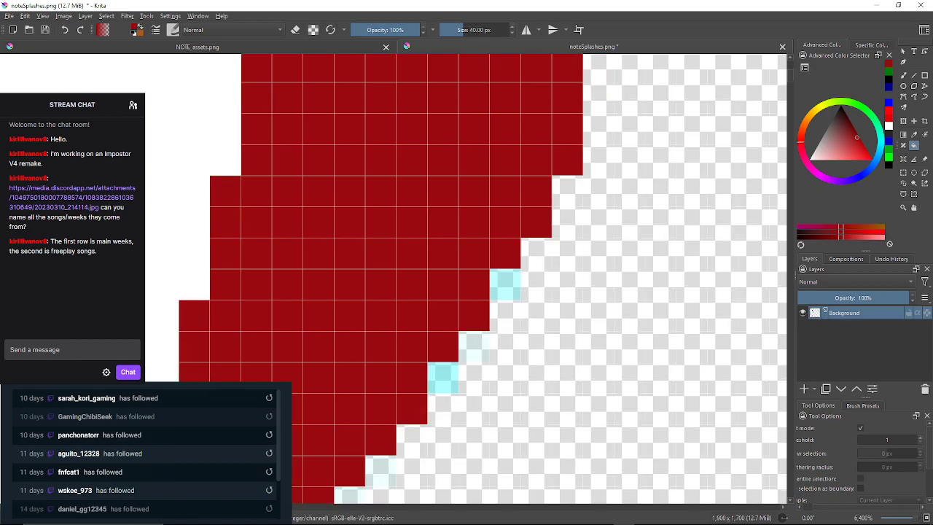
click(505, 284)
click(443, 378)
click(474, 346)
Fill the pale cyan pixels further down the teardrop's tapering right edge with dark red.
drag(459, 393, 596, 158)
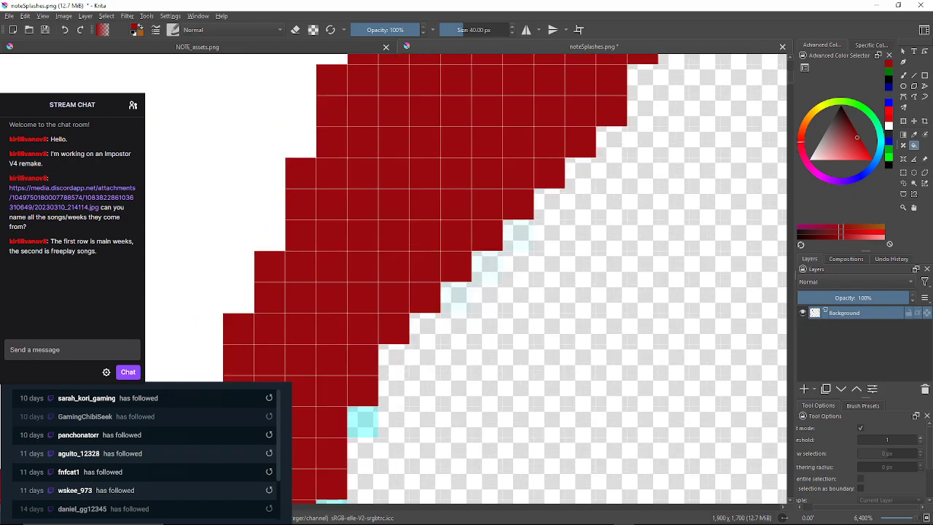
click(518, 235)
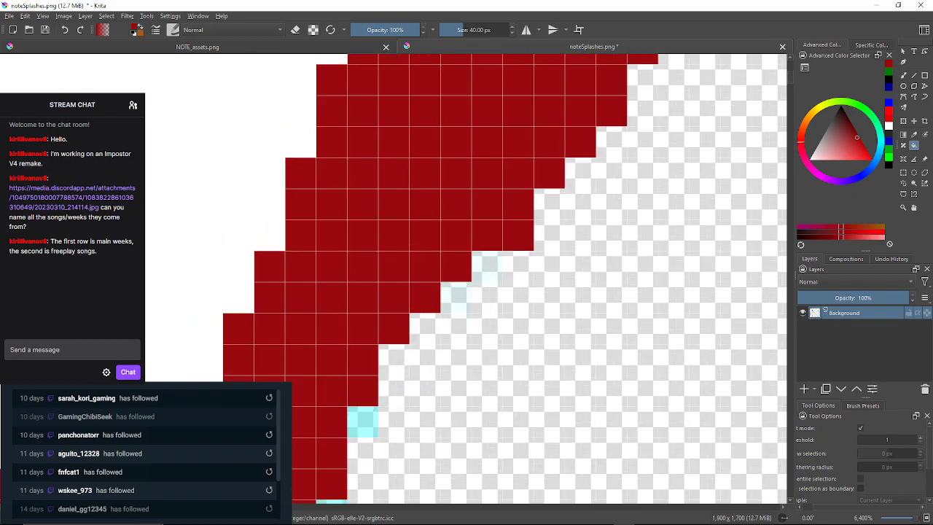
click(487, 267)
click(456, 298)
drag(451, 310, 443, 218)
click(355, 331)
drag(355, 333, 400, 208)
click(368, 301)
Fill the cyan pixels on the teardrop's right edge just below its white centre with dark red.
drag(368, 303, 397, 191)
click(367, 283)
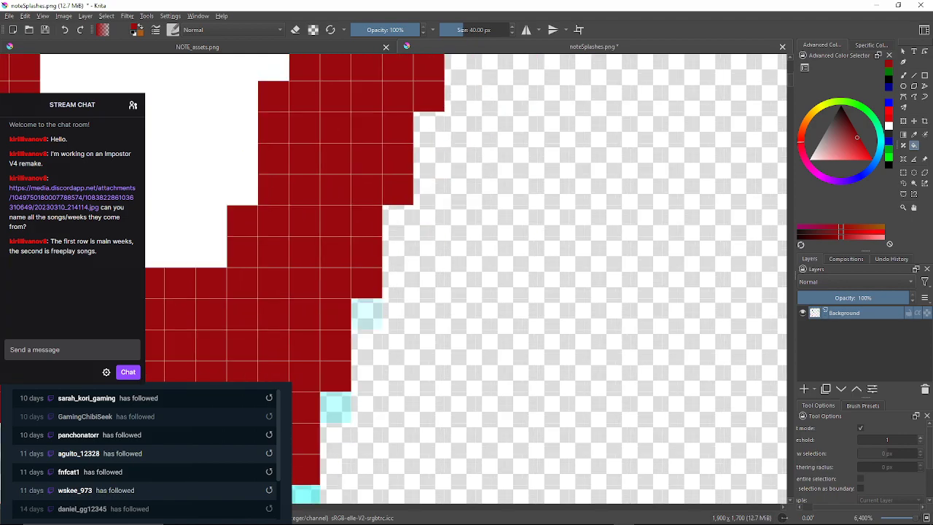
click(366, 314)
click(335, 407)
Fill the column of cyan pixels on the right side of the teardrop's pointed tip with dark red.
drag(336, 408, 384, 210)
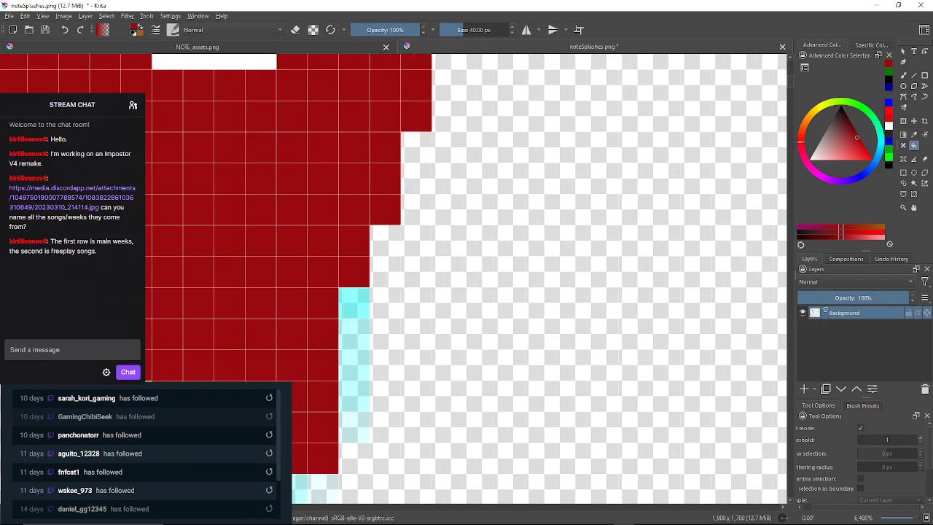
click(355, 303)
click(354, 348)
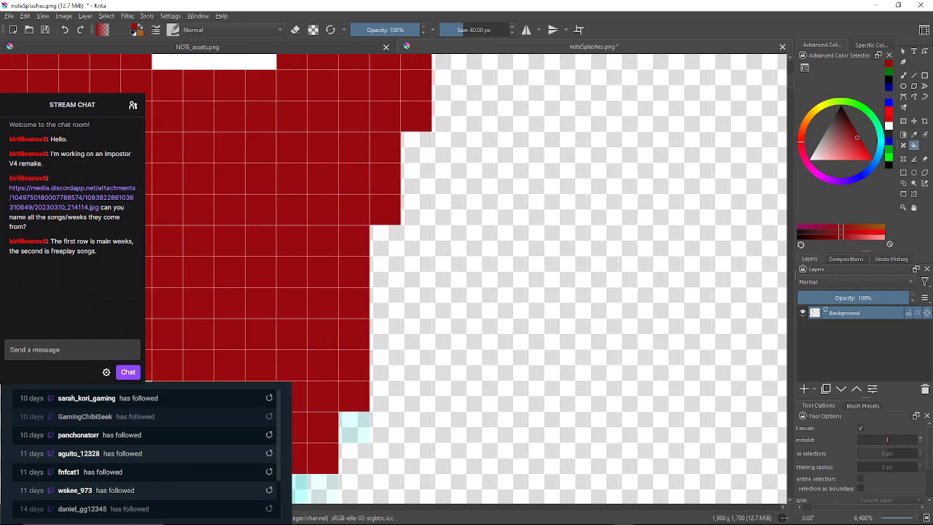
click(354, 427)
drag(354, 429, 431, 313)
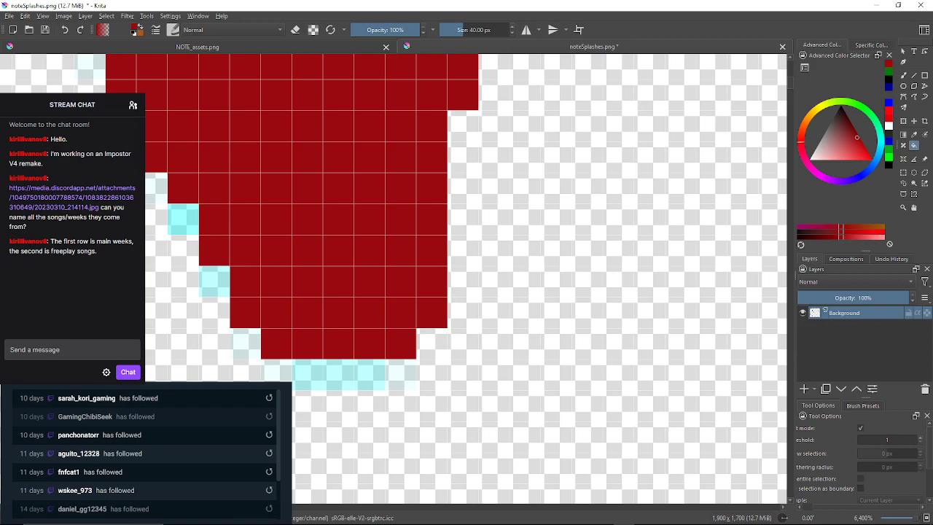
Fill the row of cyan pixels along the underside of the teardrop's tip with dark red.
click(400, 374)
click(339, 374)
mouse_move(328, 374)
mouse_down()
mouse_move(400, 365)
mouse_move(423, 400)
mouse_up()
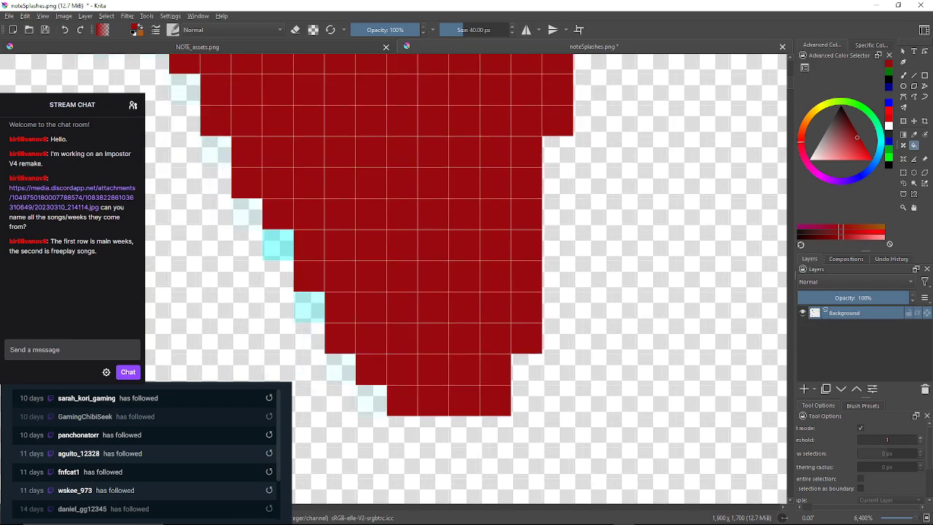
Fill the cyan fringe pixels on the teardrop's left edge just above its tip with dark red.
click(309, 308)
click(278, 245)
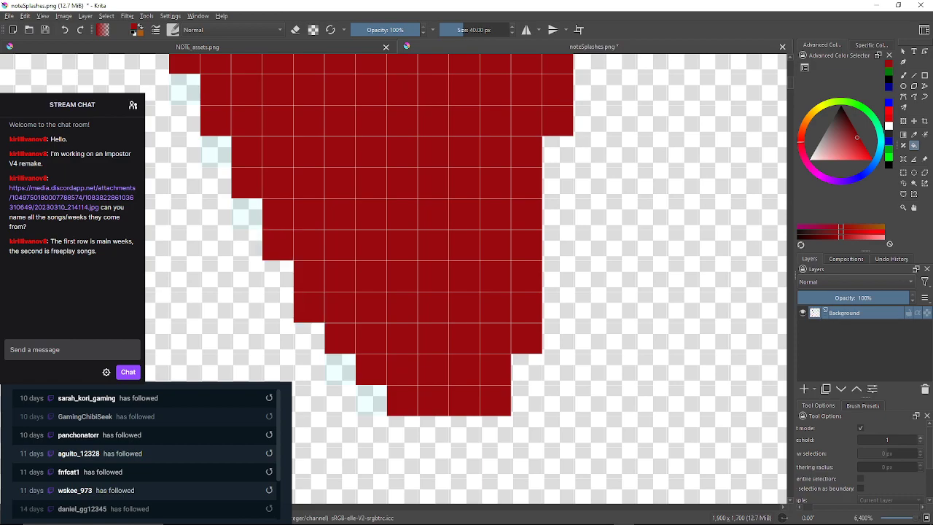
click(247, 215)
click(216, 152)
mouse_move(216, 152)
mouse_down()
mouse_move(221, 174)
mouse_move(361, 296)
mouse_up()
Fill the cyan pixels further up the teardrop's tapering left edge, toward the bottom of its white centre, with dark red.
click(300, 141)
drag(300, 140, 331, 221)
click(300, 158)
drag(299, 158, 330, 265)
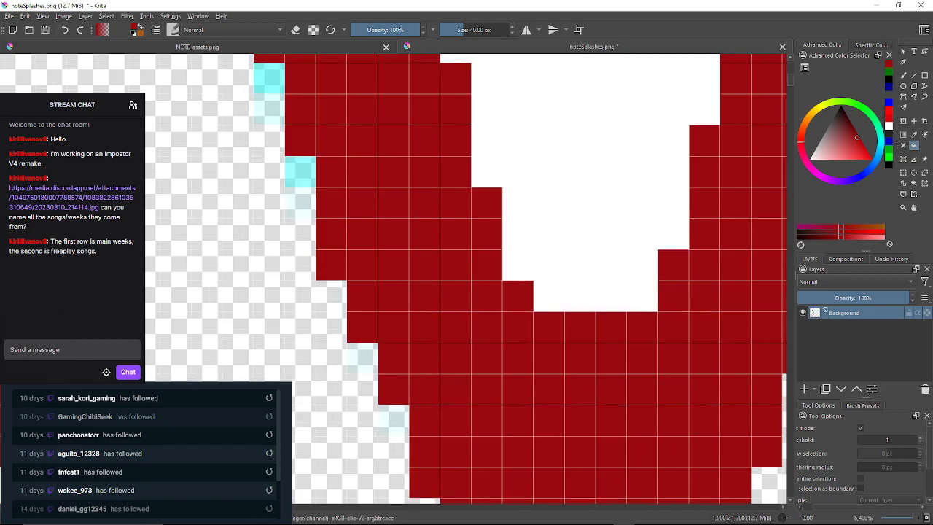
click(300, 171)
click(299, 203)
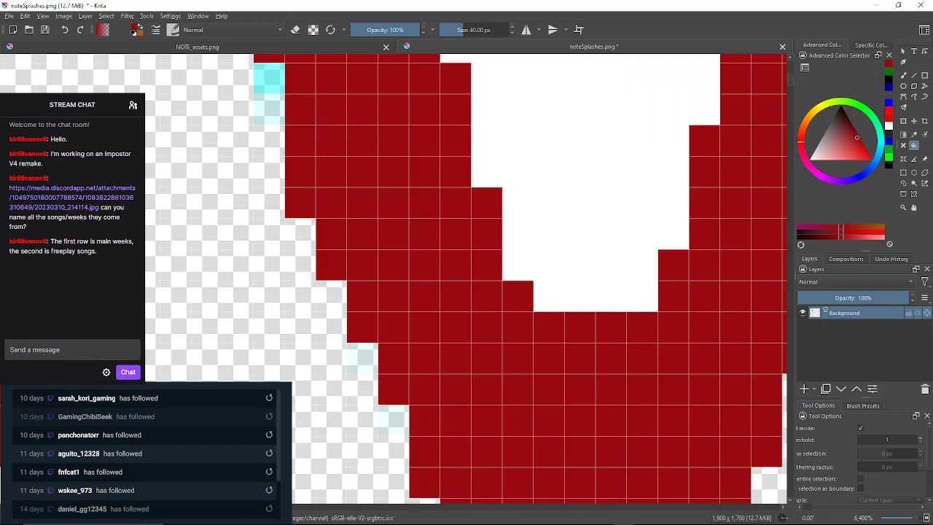
Fill the cyan pixels on the left edge beside the lower part of the teardrop's white centre with dark red.
click(268, 79)
drag(269, 79, 288, 159)
click(287, 189)
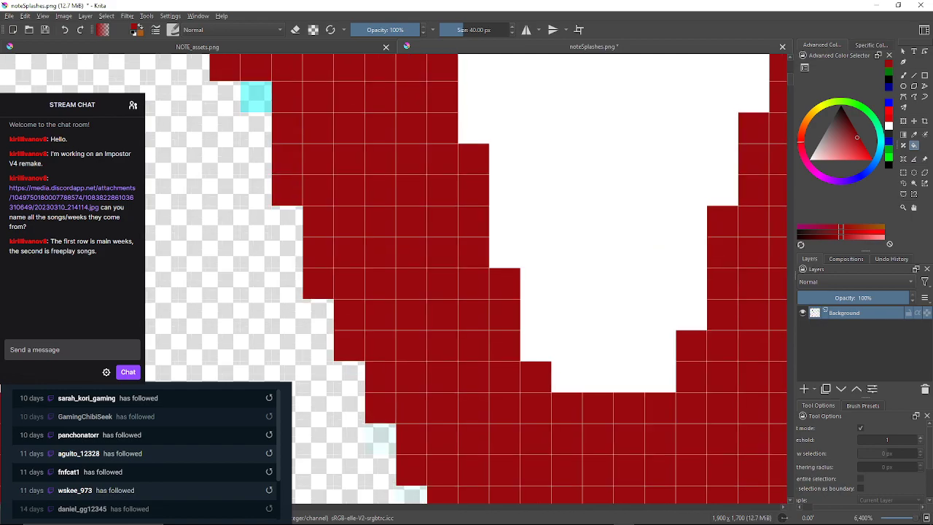
click(256, 96)
mouse_move(256, 96)
mouse_down()
mouse_move(354, 176)
mouse_move(379, 269)
mouse_move(423, 296)
mouse_up()
Fill the stepped cyan pixels where the teardrop's left side widens with dark red.
click(299, 171)
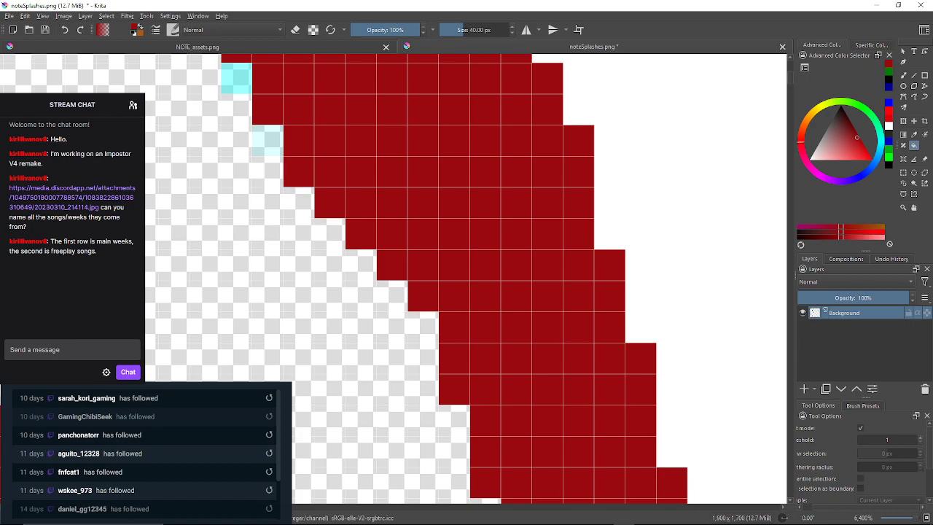
click(267, 141)
click(236, 78)
drag(236, 78, 320, 229)
click(289, 166)
click(290, 136)
mouse_move(289, 136)
mouse_down()
mouse_move(325, 266)
mouse_move(328, 344)
mouse_up()
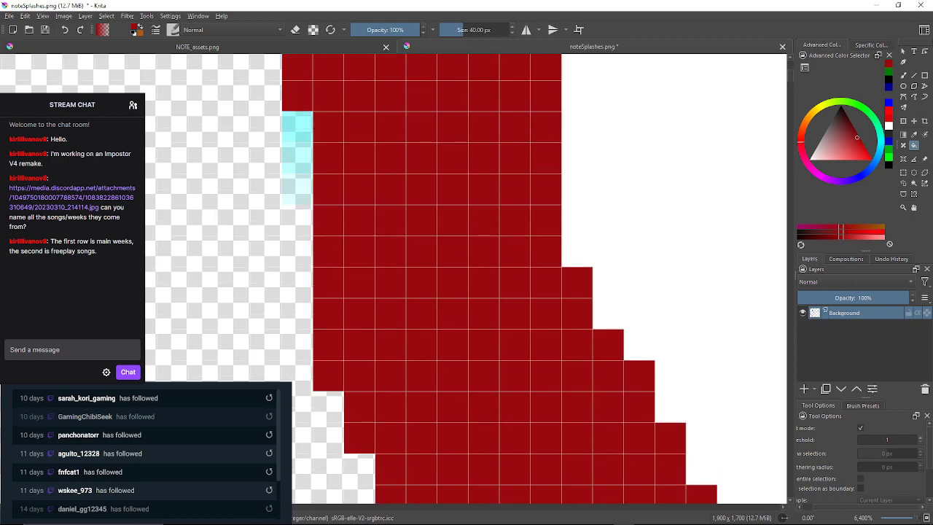
Fill the column of three cyan pixels on the teardrop's outer left side with dark red.
click(297, 189)
click(297, 158)
click(297, 128)
mouse_move(297, 127)
mouse_down()
mouse_move(299, 161)
mouse_move(343, 273)
mouse_move(328, 414)
mouse_up()
Fill the cyan pixels where the teardrop's left side begins to curve toward its top with dark red.
click(328, 132)
drag(328, 132, 294, 190)
click(294, 160)
click(326, 99)
drag(326, 98, 231, 219)
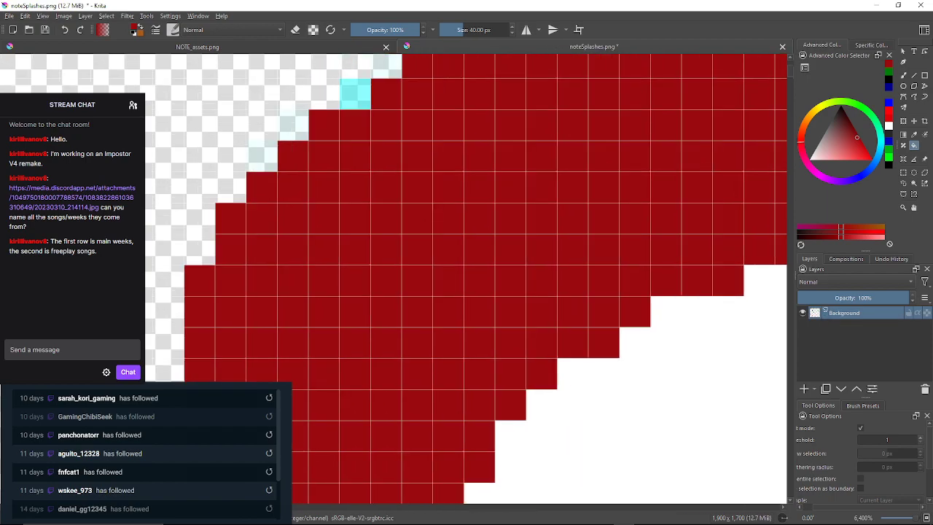
Fill the cyan pixels along the teardrop's upper-left curve with dark red.
click(293, 126)
click(262, 156)
click(355, 95)
drag(355, 95, 344, 124)
click(375, 92)
drag(375, 92, 358, 133)
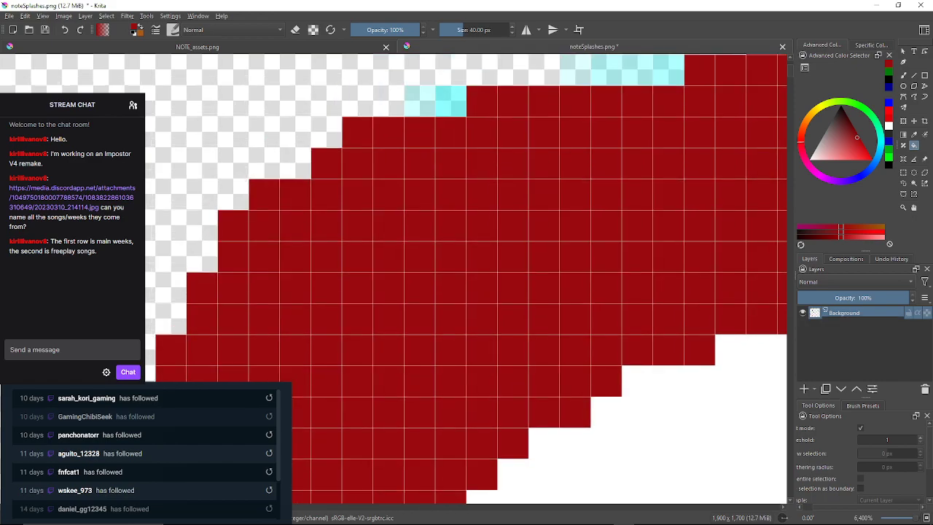
Fill the rows of cyan pixels along the teardrop's top edge with dark red.
click(420, 101)
click(450, 102)
drag(451, 101, 328, 180)
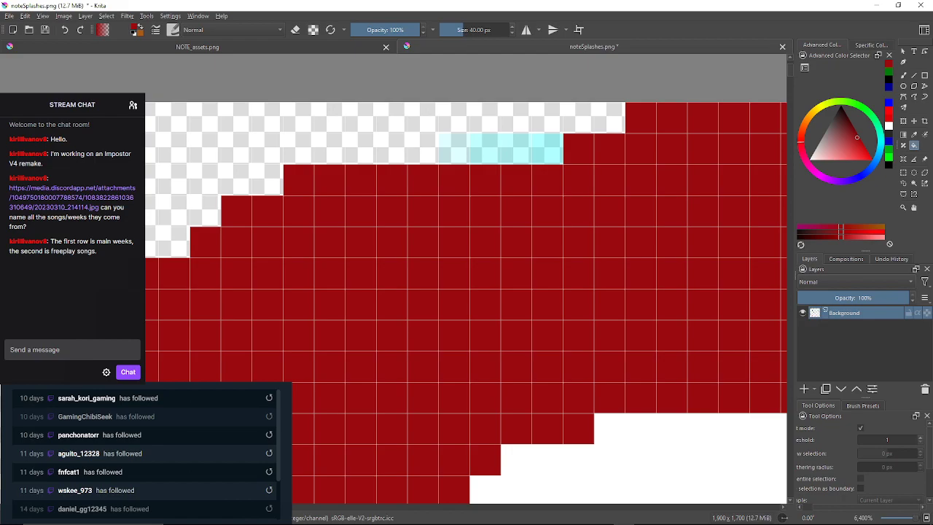
click(454, 148)
click(501, 149)
click(548, 149)
mouse_move(548, 149)
mouse_down()
mouse_move(318, 210)
mouse_move(255, 246)
mouse_up()
Set the fill threshold to 52 and fill the cyan outline of the two-lobed splash with dark red.
scroll(255, 247, down, 3)
scroll(354, 292, down, 2)
scroll(354, 292, up, 2)
scroll(355, 292, down, 2)
drag(354, 292, 435, 216)
scroll(339, 332, down, 2)
scroll(377, 350, up, 1)
scroll(377, 349, down, 1)
scroll(452, 323, up, 2)
scroll(448, 332, up, 2)
scroll(449, 332, up, 1)
scroll(448, 331, down, 1)
scroll(476, 416, up, 2)
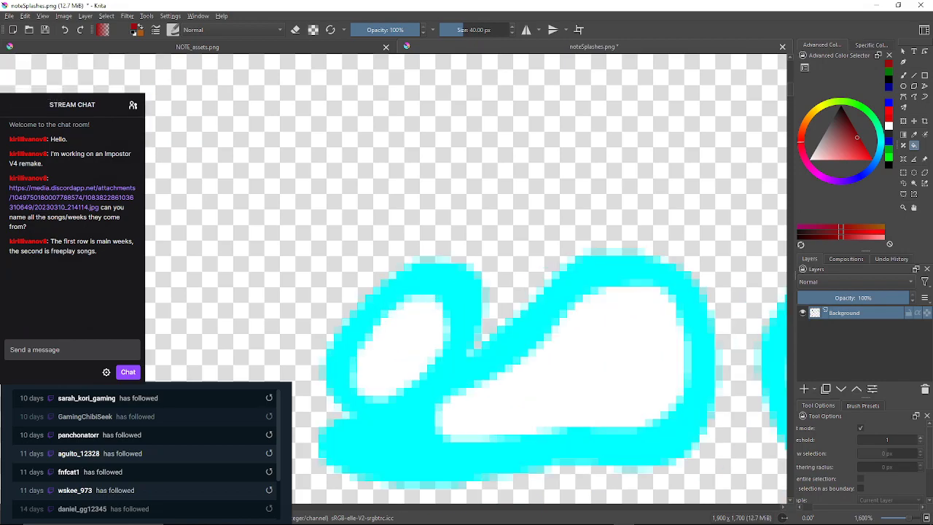
scroll(348, 330, up, 3)
scroll(349, 330, down, 2)
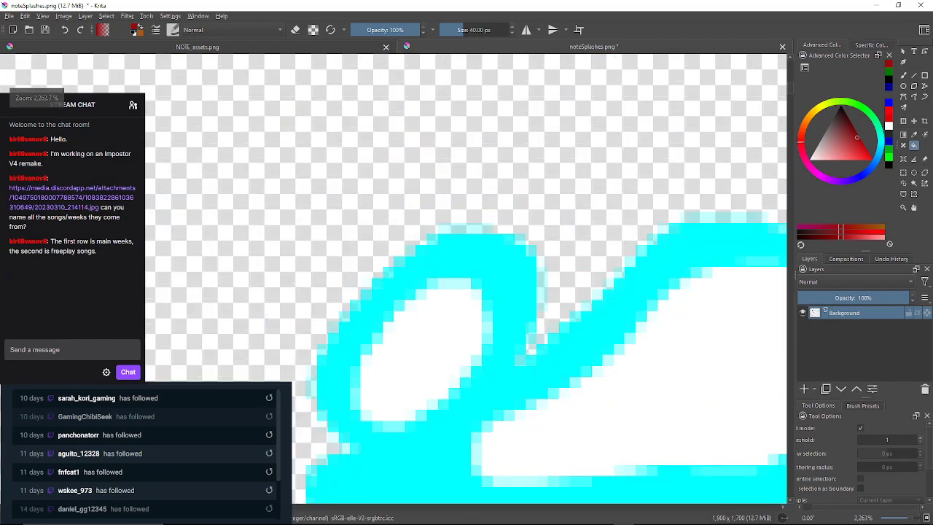
drag(885, 439, 889, 439)
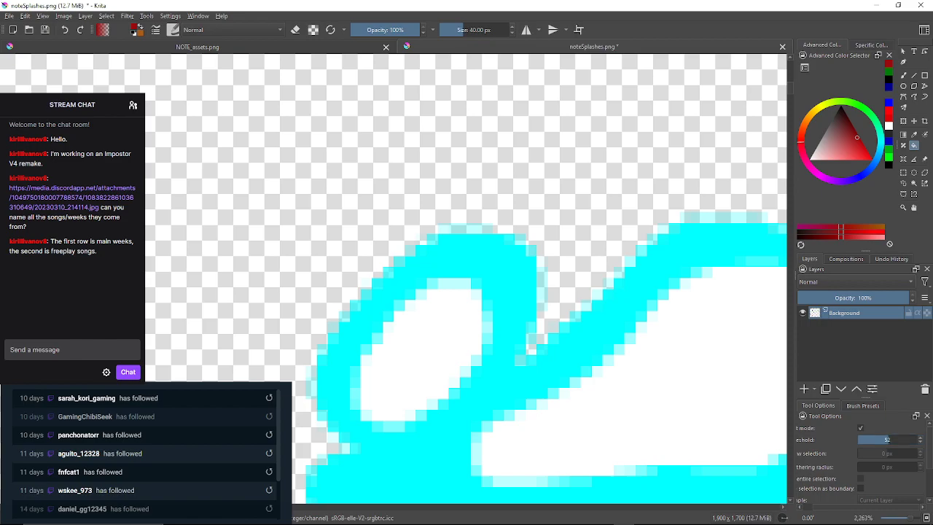
click(547, 368)
drag(547, 368, 524, 207)
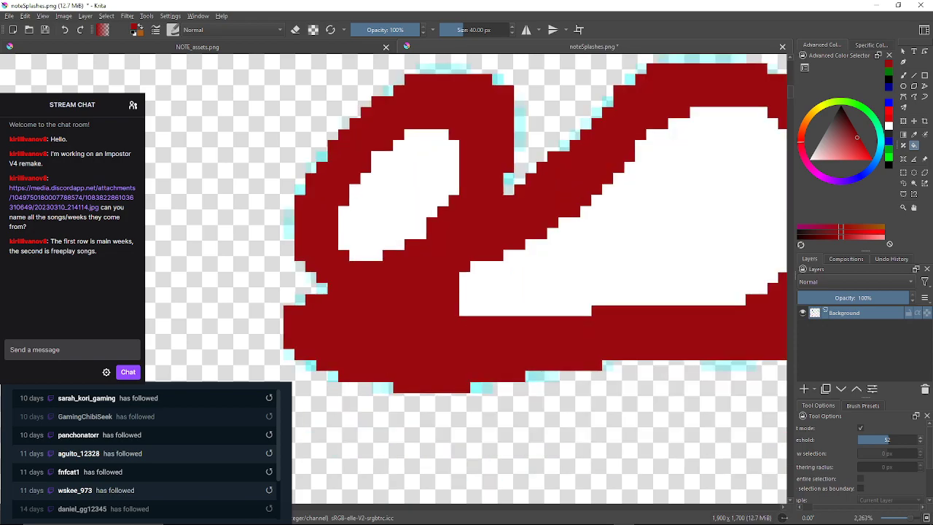
Set the fill threshold to 1 and fill the cyan pixels in the notch between the splash's two lobes with dark red.
scroll(514, 141, up, 3)
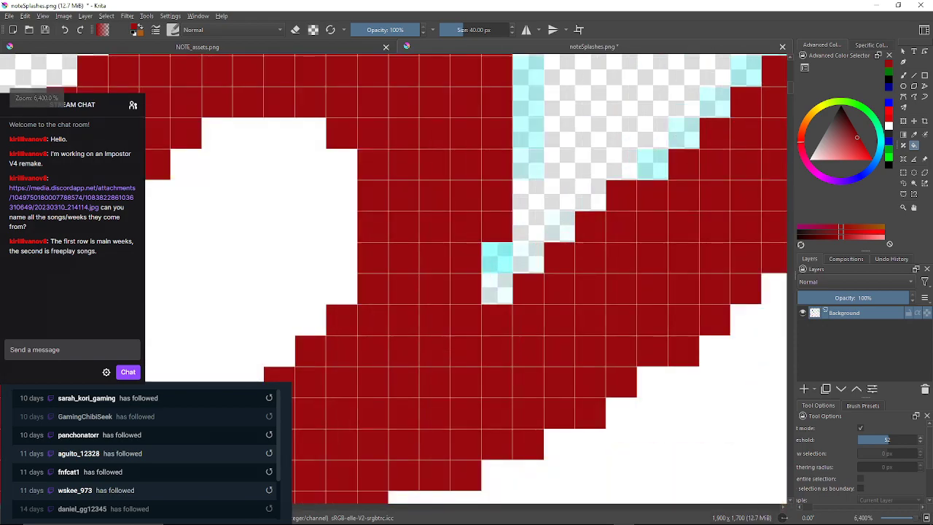
click(527, 147)
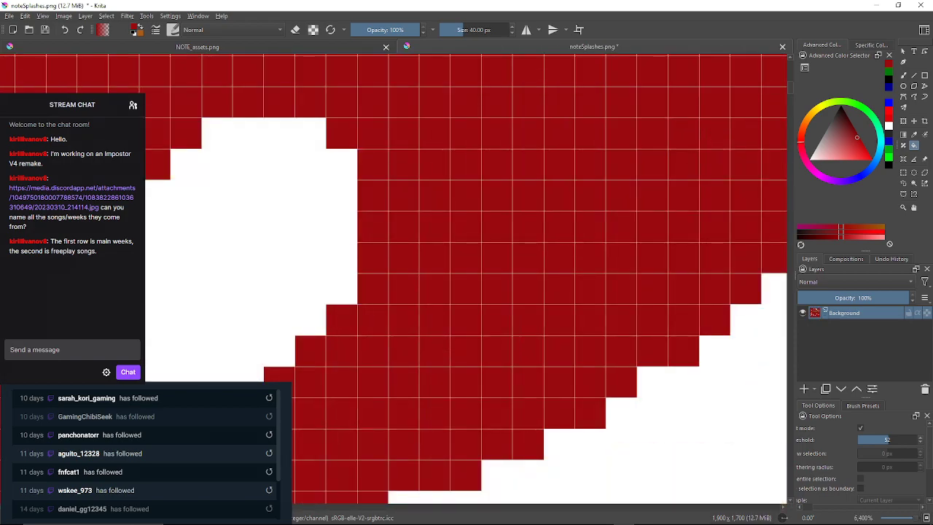
key(ctrl+z)
click(859, 440)
click(496, 257)
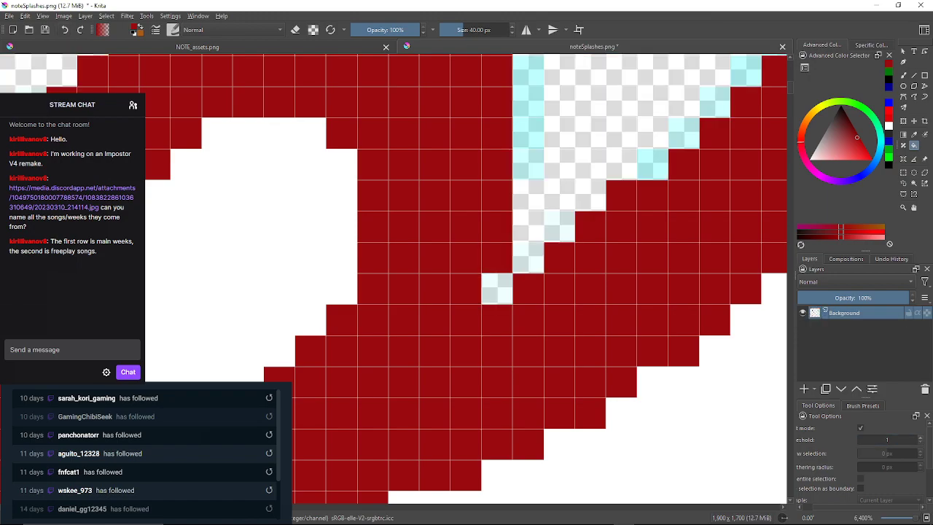
click(496, 288)
click(529, 258)
click(559, 225)
drag(559, 226, 492, 270)
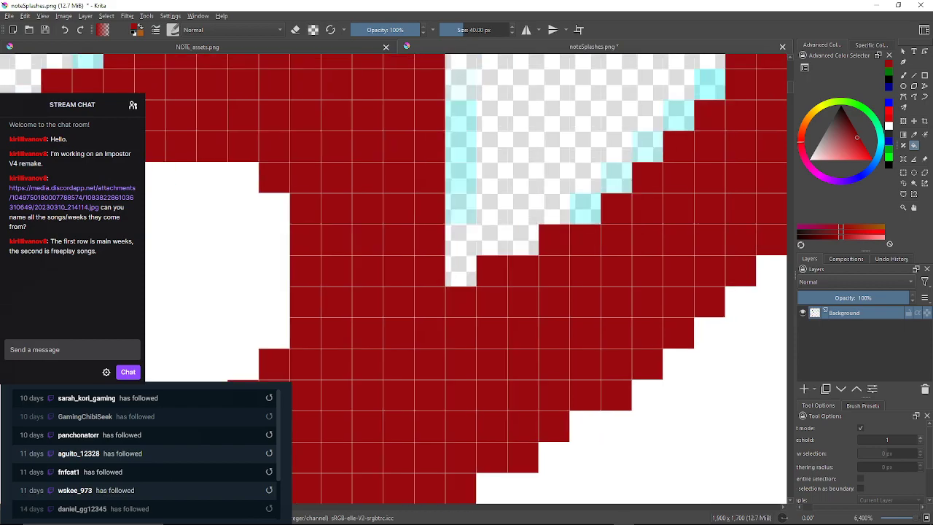
Fill the diagonal run of cyan pixels up the larger lobe's upper-left edge with dark red.
click(585, 209)
drag(585, 209, 537, 263)
click(569, 231)
click(599, 200)
click(630, 170)
click(661, 139)
drag(661, 139, 521, 262)
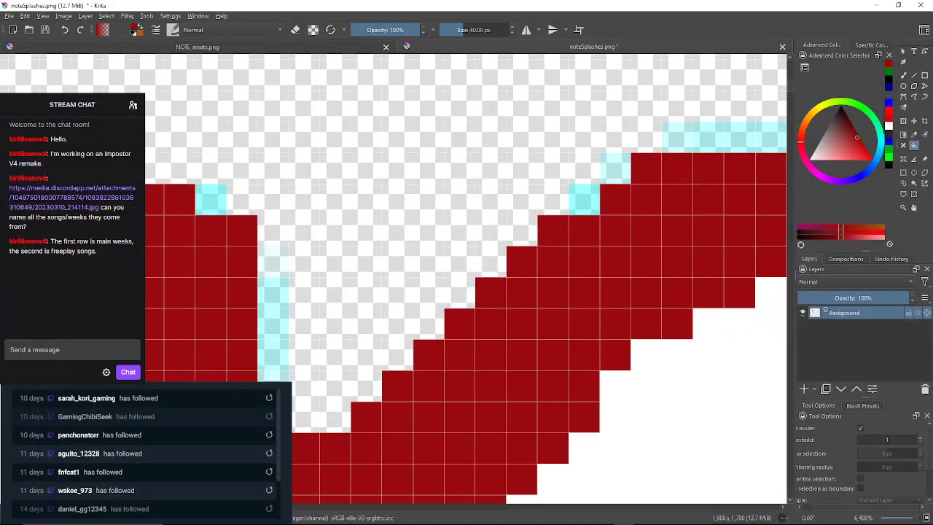
Fill the cyan pixels at the larger lobe's top-left corner and along its top edge with dark red.
click(585, 200)
click(616, 168)
mouse_move(615, 169)
mouse_down()
mouse_move(544, 191)
mouse_move(504, 192)
mouse_up()
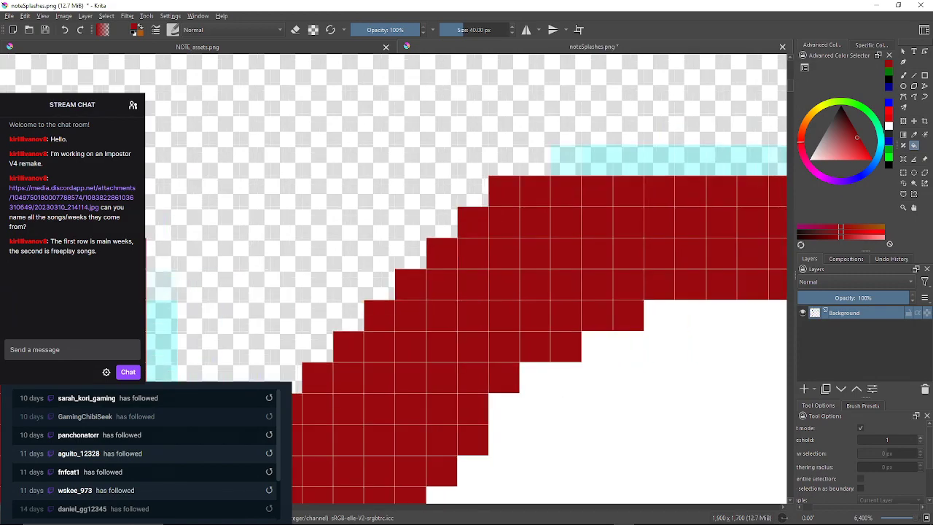
click(566, 160)
click(597, 161)
drag(597, 161, 355, 191)
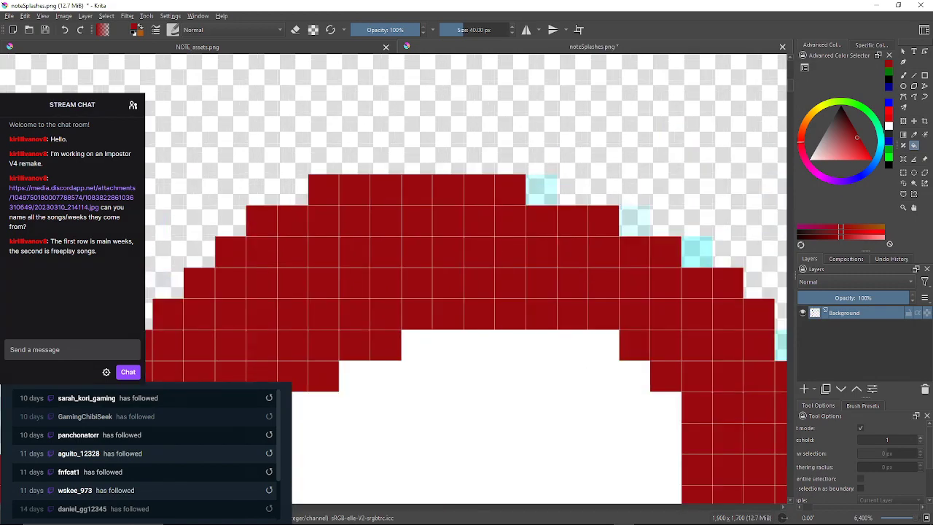
Fill the three cyan pixels stepping down from the right end of the larger lobe's top edge with dark red.
click(541, 190)
click(625, 201)
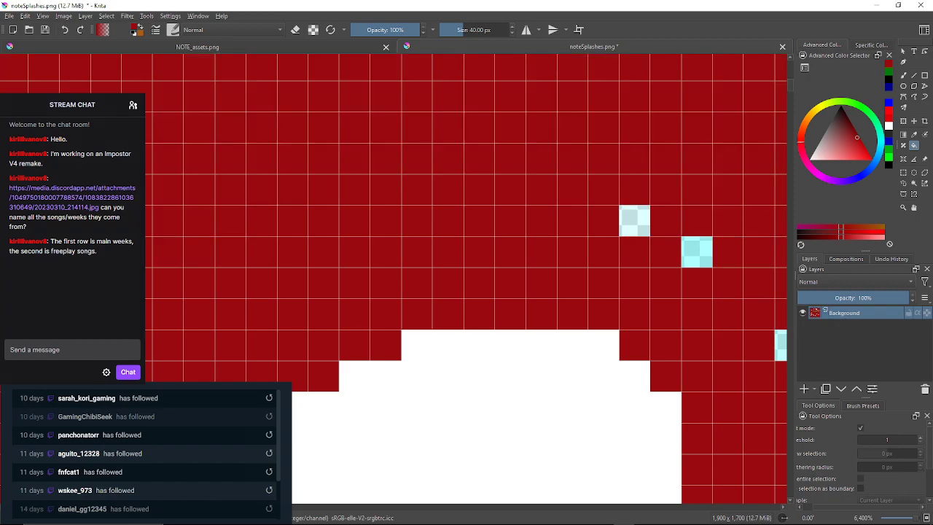
key(ctrl+z)
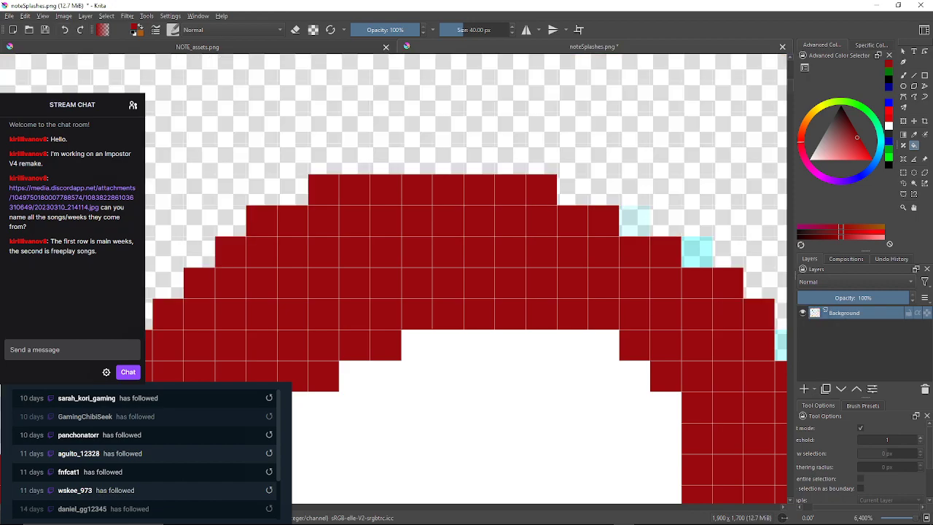
click(634, 221)
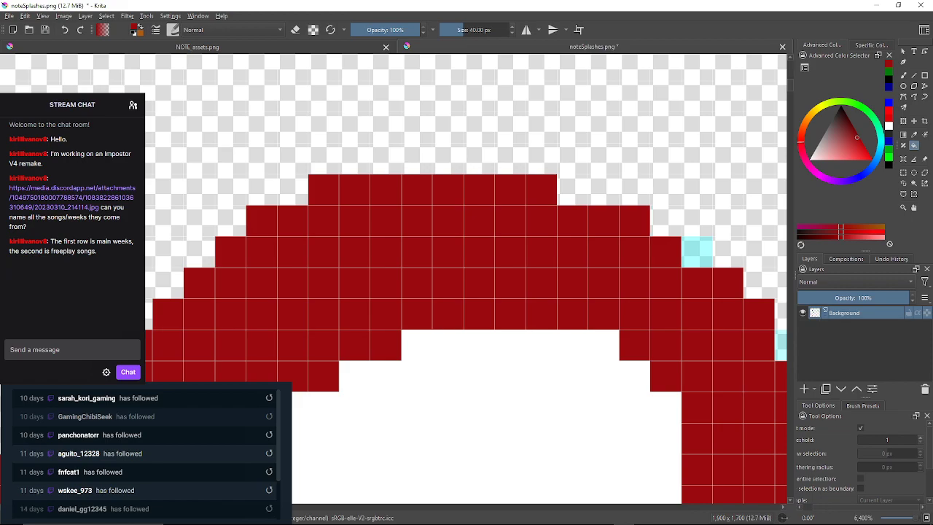
click(689, 229)
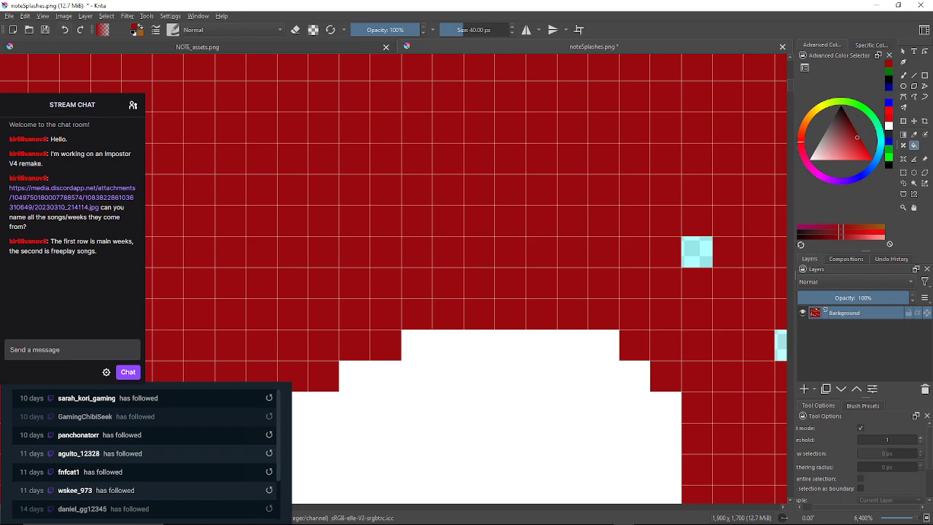
key(ctrl+z)
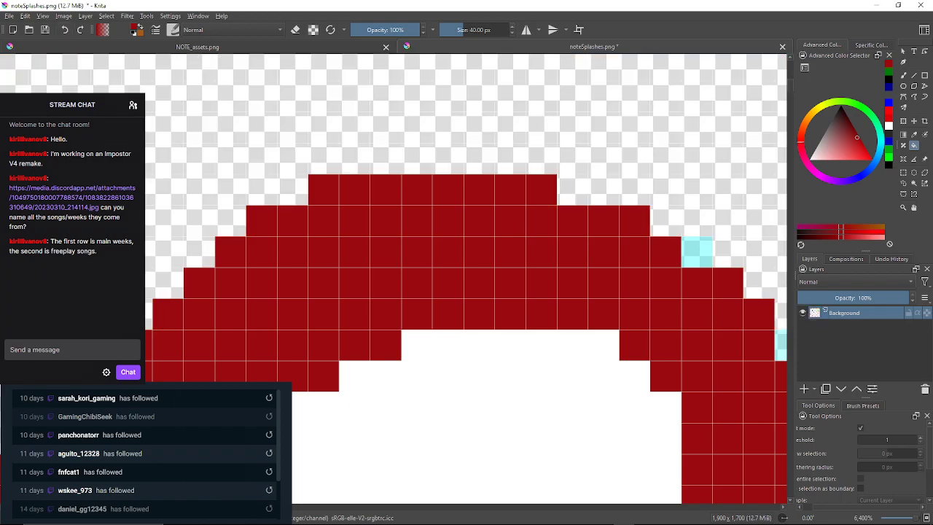
click(697, 252)
drag(696, 252, 561, 140)
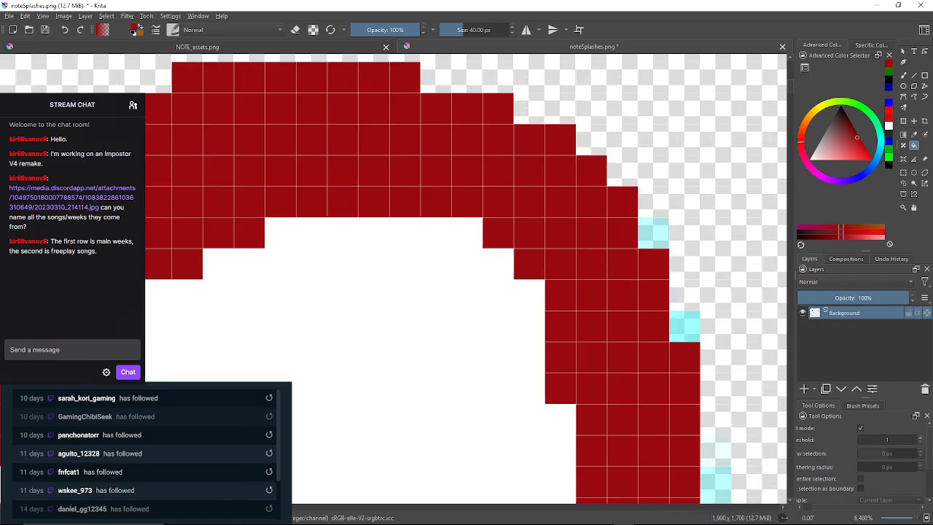
Fill the cyan pixels on the larger lobe's right shoulder and the column down its right side with dark red.
click(653, 233)
drag(653, 233, 581, 155)
click(612, 247)
drag(612, 246, 580, 119)
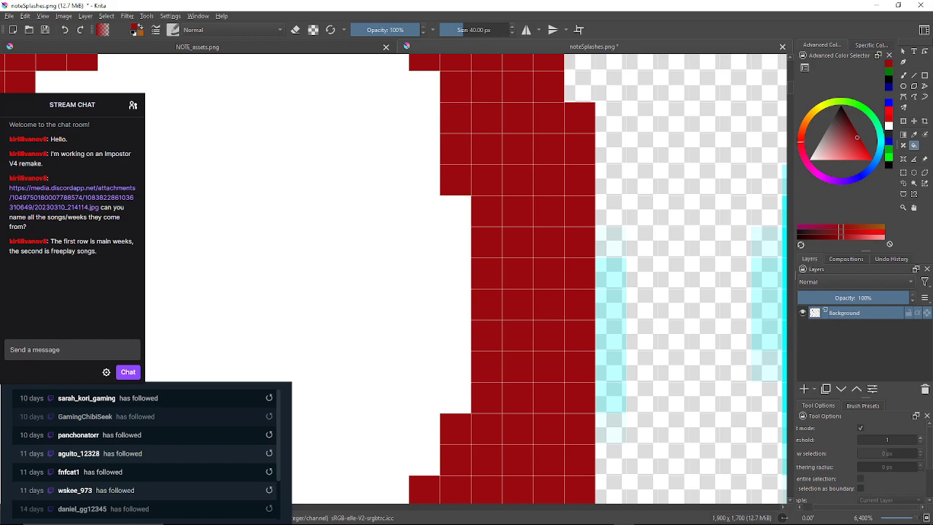
click(611, 242)
click(611, 306)
mouse_move(611, 306)
mouse_down()
mouse_move(588, 209)
mouse_move(587, 155)
mouse_up()
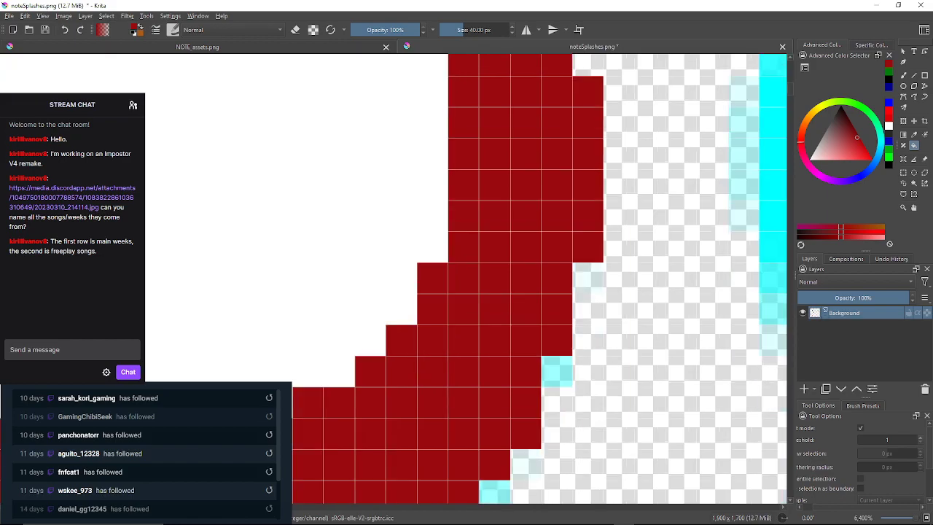
Fill the cyan pixels where the larger lobe's right side begins to curve inward with dark red.
click(588, 278)
click(557, 372)
drag(557, 372, 575, 256)
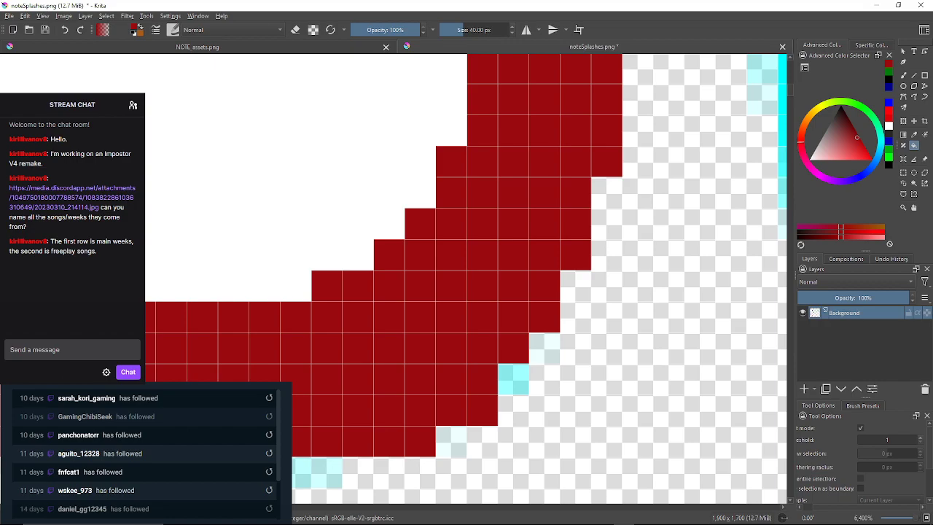
Fill the cyan pixels along the larger lobe's lower-right curve with dark red.
click(544, 349)
click(513, 379)
drag(514, 379, 555, 252)
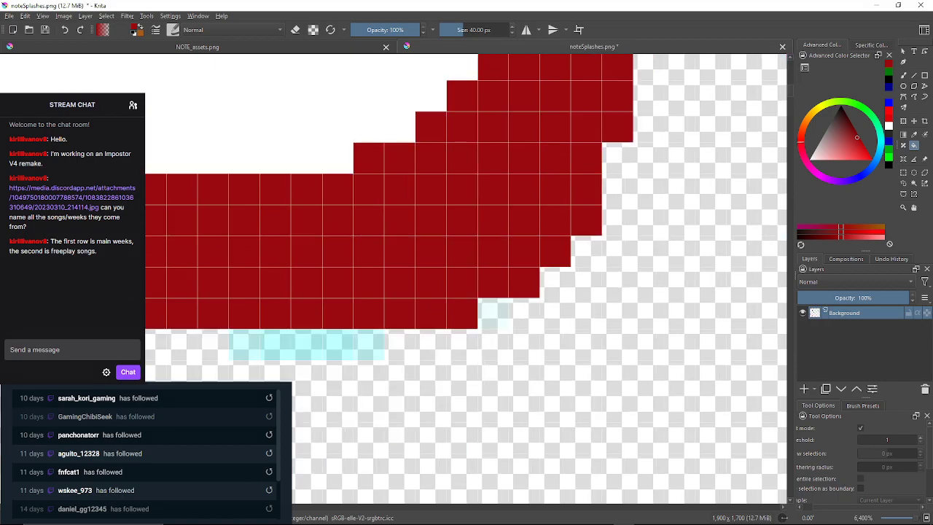
click(493, 313)
drag(493, 313, 632, 257)
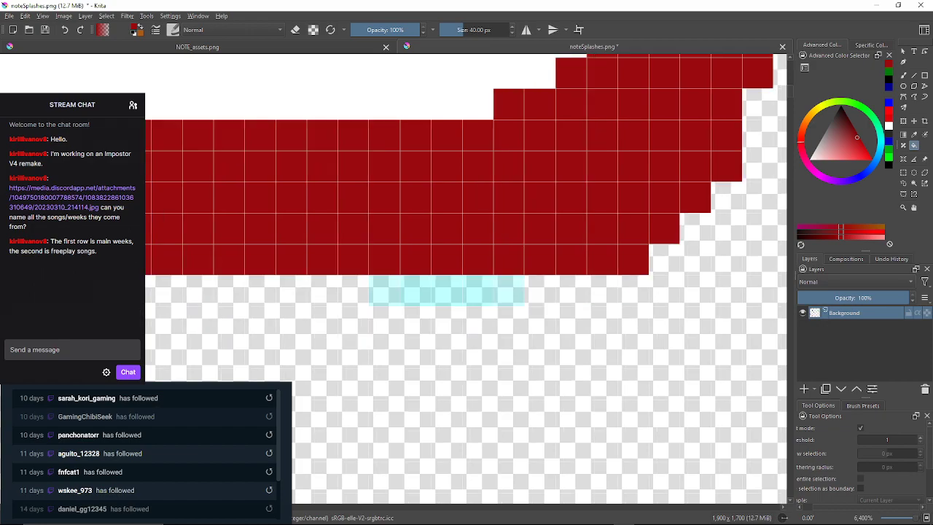
Fill the row of cyan pixels under the larger lobe's bottom edge with dark red.
click(509, 290)
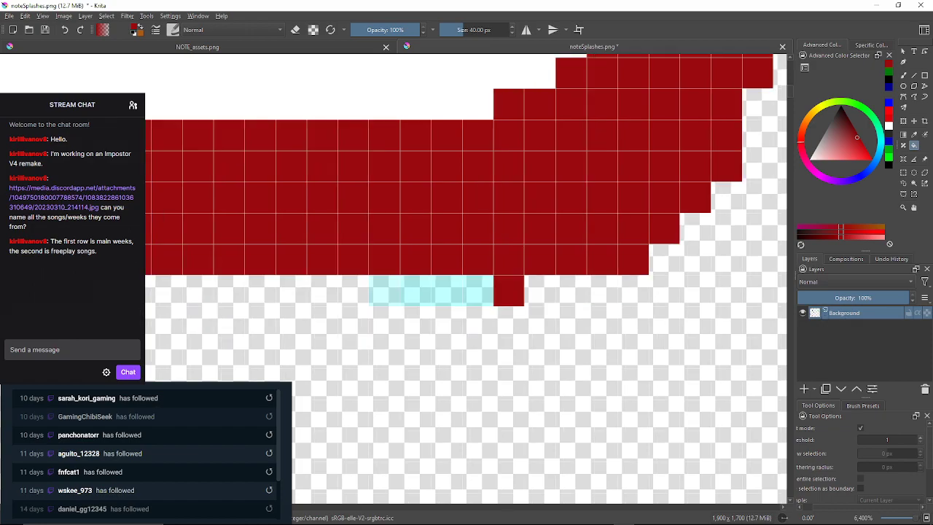
click(465, 291)
click(384, 290)
drag(384, 290, 621, 279)
click(342, 279)
drag(342, 279, 386, 270)
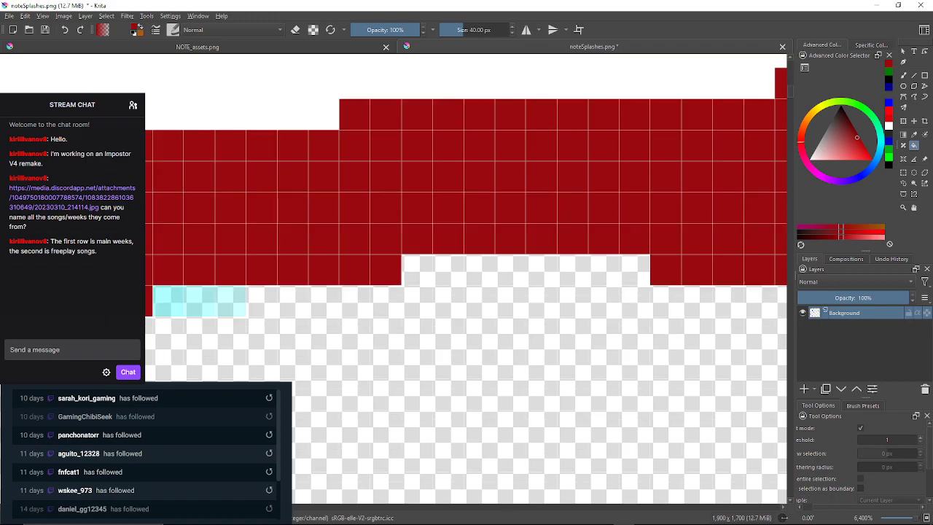
Fill the cyan pixels stepping down along the middle of the merged splash's bottom edge with dark red.
drag(230, 301, 345, 261)
click(345, 262)
click(314, 262)
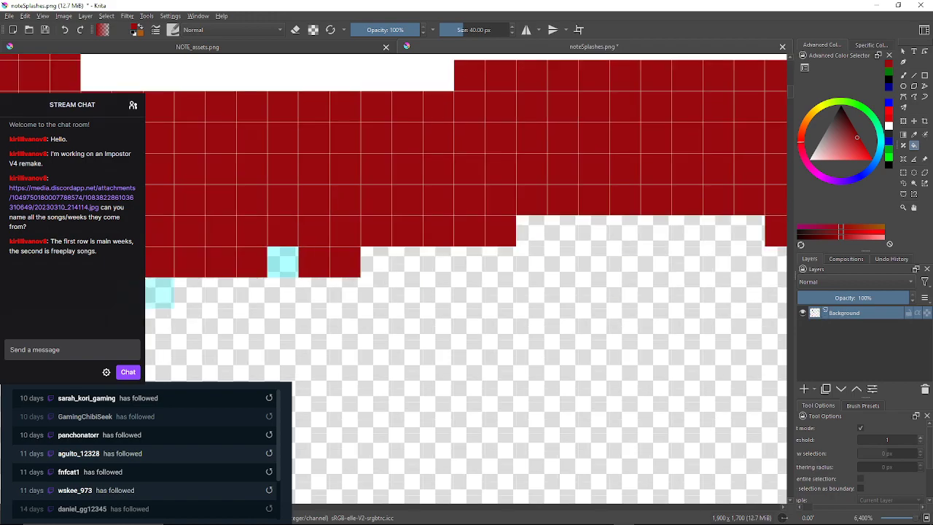
click(283, 262)
drag(283, 261, 465, 258)
click(342, 288)
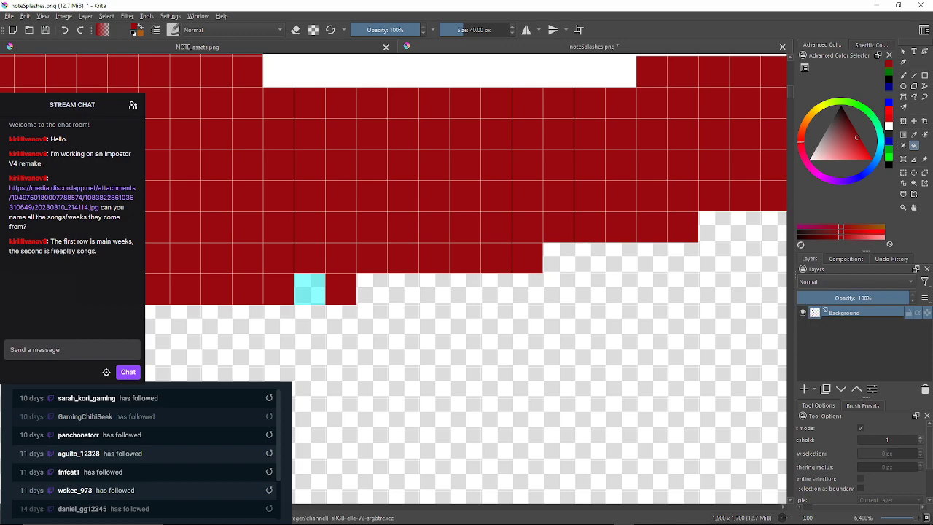
click(309, 289)
drag(310, 289, 534, 256)
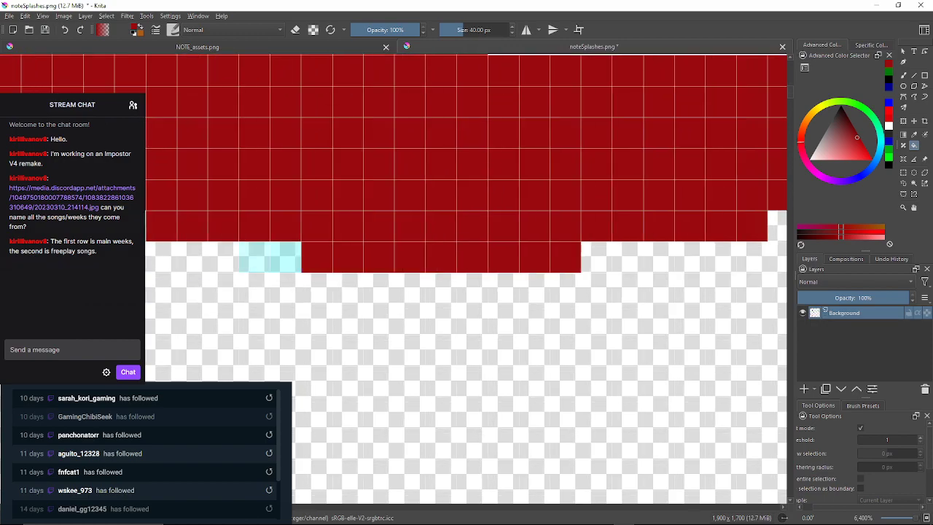
Fill the pair of cyan pixels and the adjoining fringe at the left end of the splash's bottom edge with dark red.
click(286, 256)
click(255, 256)
drag(255, 256, 419, 283)
click(294, 252)
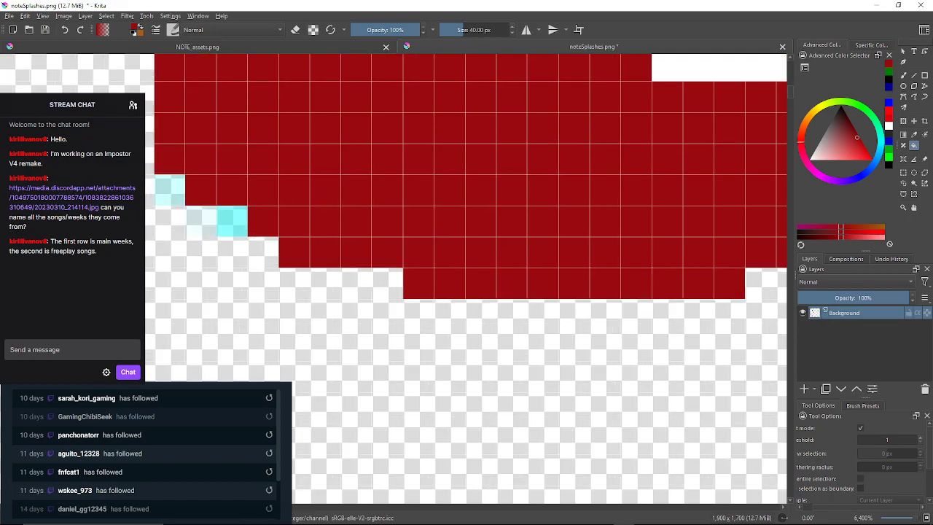
Fill the cyan pixels around the merged splash's lower-left corner with dark red.
click(232, 221)
drag(232, 222, 281, 254)
click(219, 222)
drag(219, 222, 309, 360)
click(290, 173)
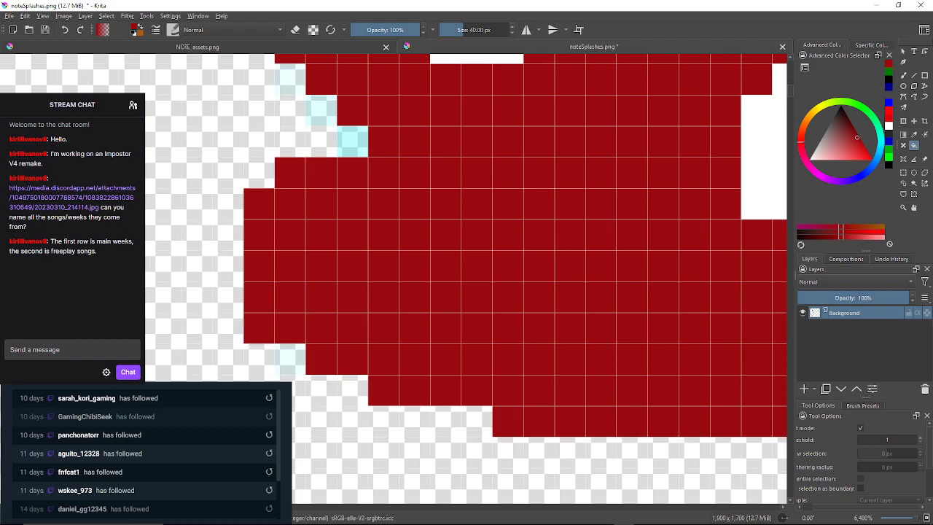
Fill the diagonal of cyan pixels in the notch below the smaller lobe's left side with dark red.
click(353, 142)
click(321, 111)
click(290, 79)
drag(290, 79, 294, 225)
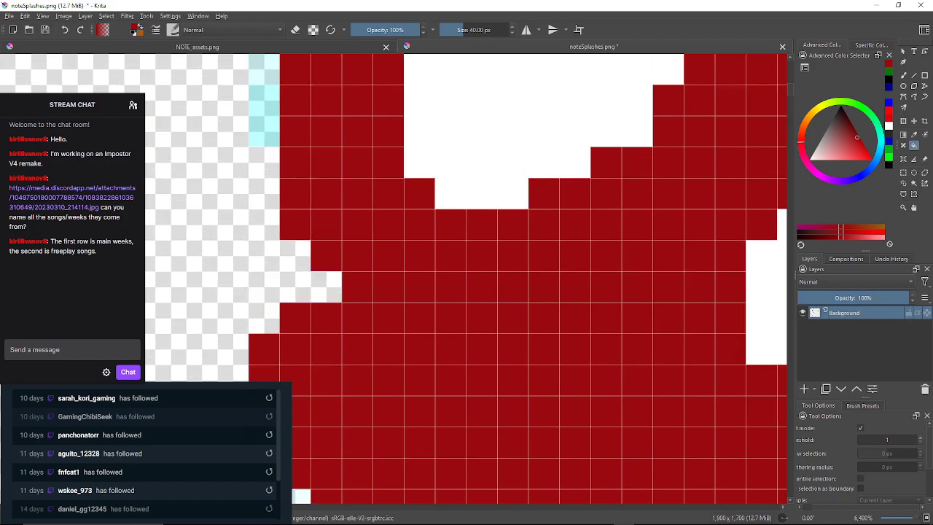
Fill the column of cyan pixels down the smaller lobe's left side with dark red.
click(264, 118)
click(264, 69)
drag(264, 69, 257, 199)
click(288, 136)
drag(288, 135, 283, 188)
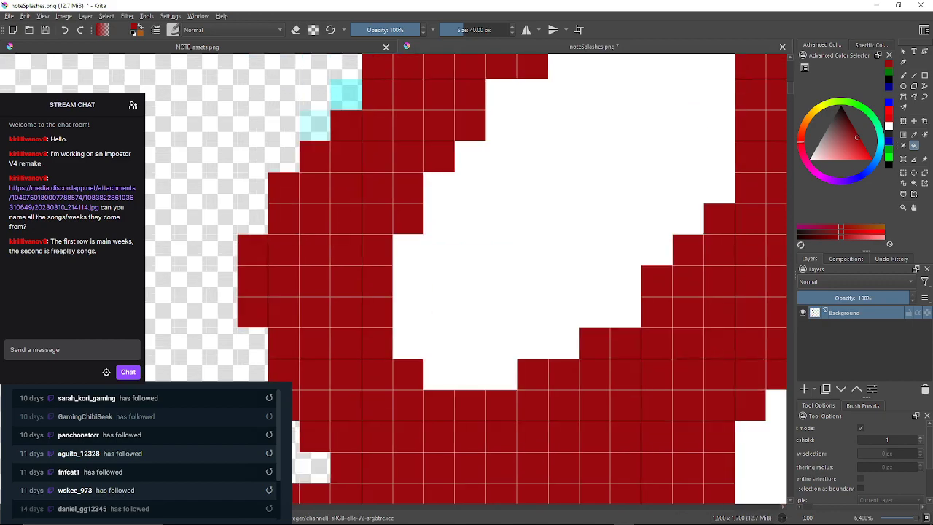
Fill the cyan pixels along the smaller lobe's upper-left slope with dark red.
click(315, 125)
click(346, 94)
mouse_move(345, 94)
mouse_down()
mouse_move(319, 188)
mouse_move(137, 342)
mouse_up()
click(324, 156)
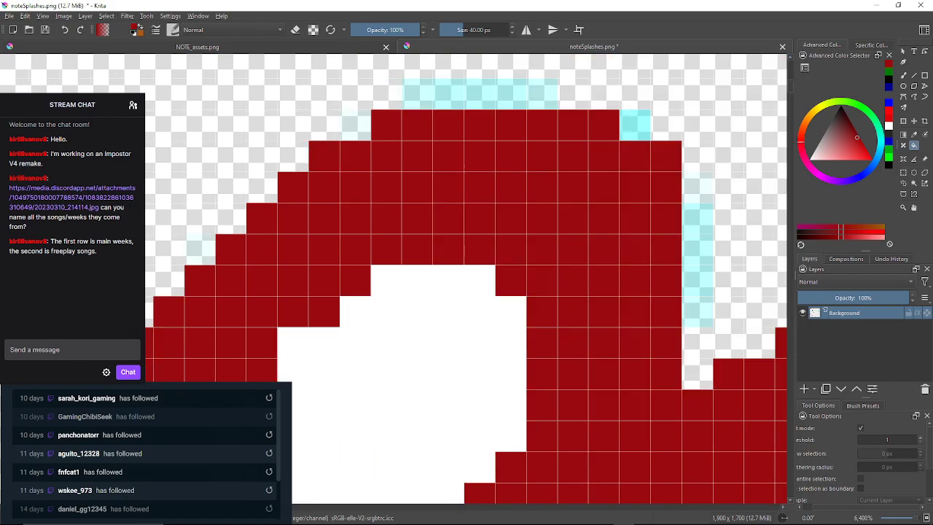
Fill the row of cyan pixels across the smaller lobe's top edge with dark red.
click(355, 125)
click(417, 93)
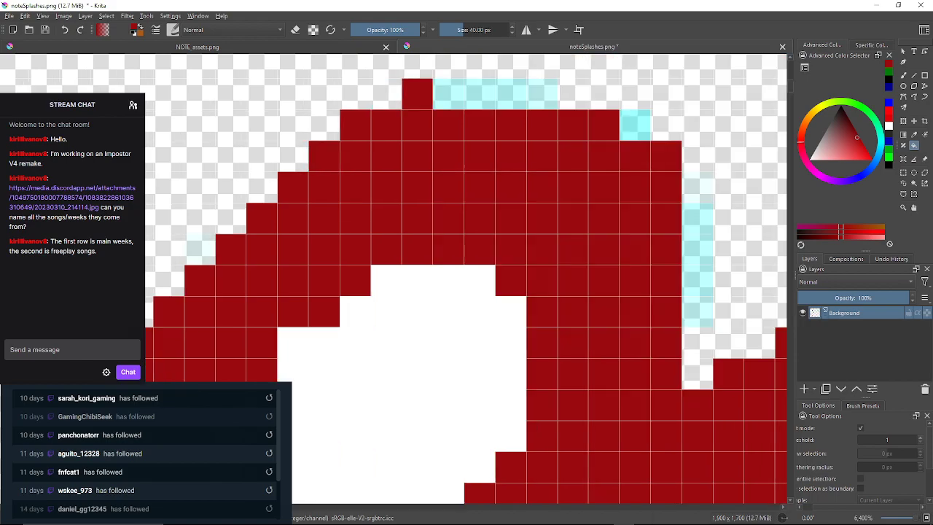
drag(449, 93, 510, 93)
click(542, 94)
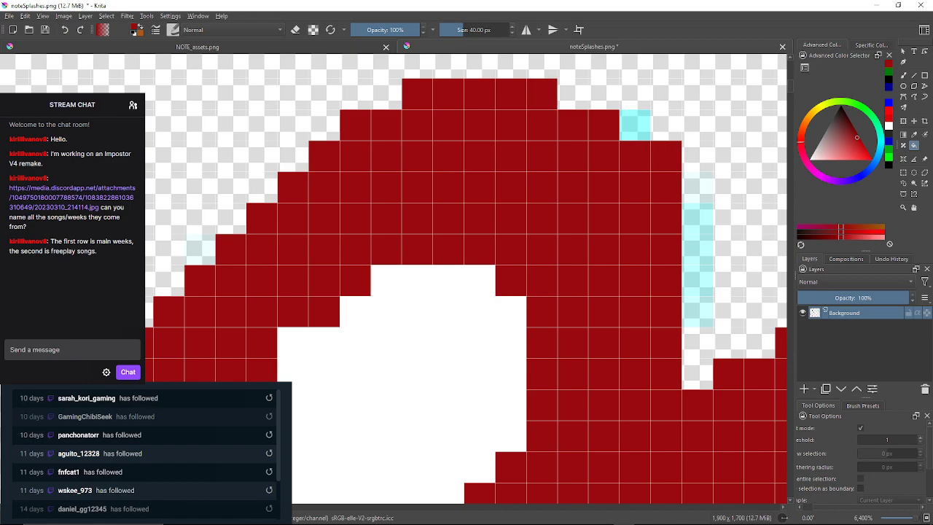
Fill the cyan pixels on the smaller lobe's right shoulder and the column down its right side with dark red.
click(635, 125)
click(698, 188)
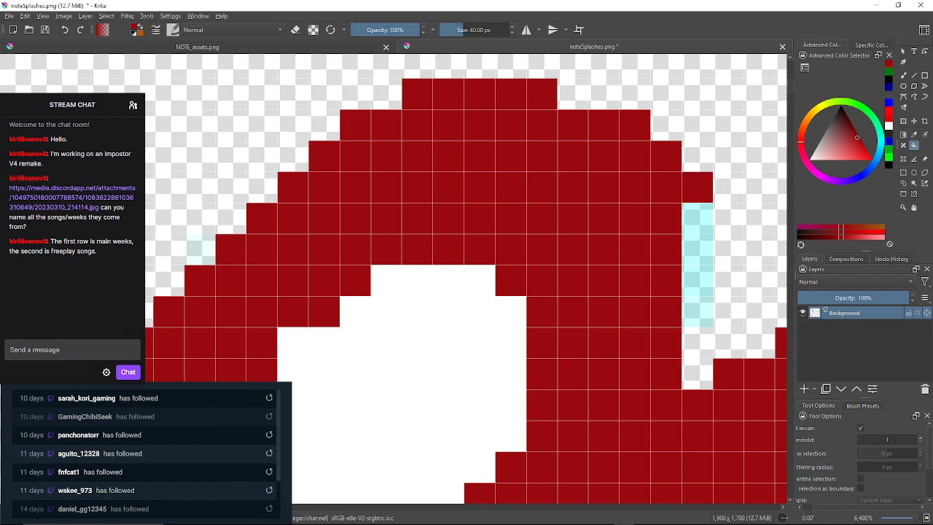
click(698, 244)
click(697, 312)
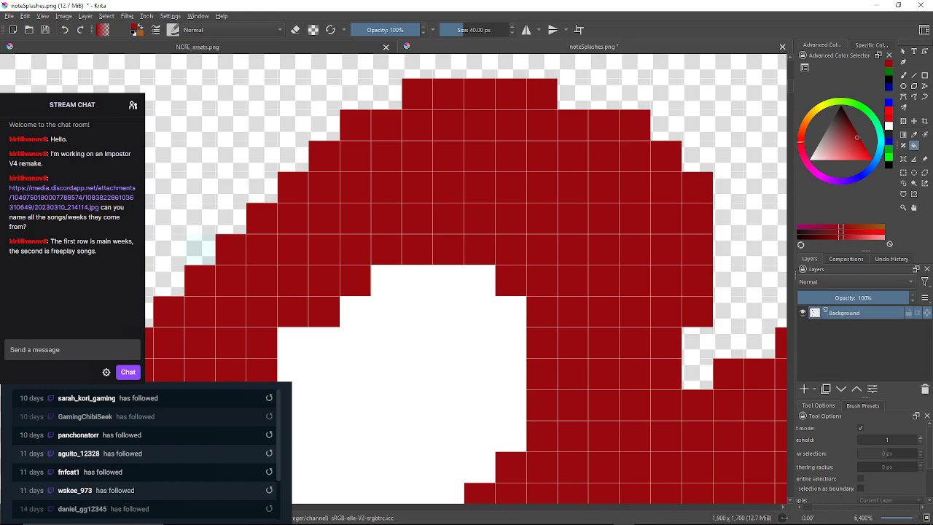
drag(698, 312, 505, 231)
Set the fill threshold to 52 and fill the cyan outline of the small oval beside the teardrop below with dark red.
scroll(446, 264, down, 7)
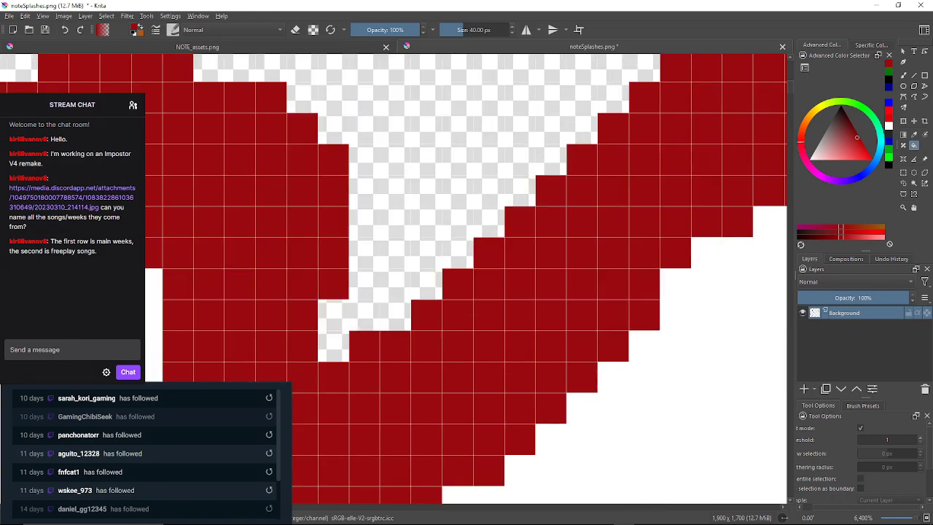
scroll(575, 251, down, 3)
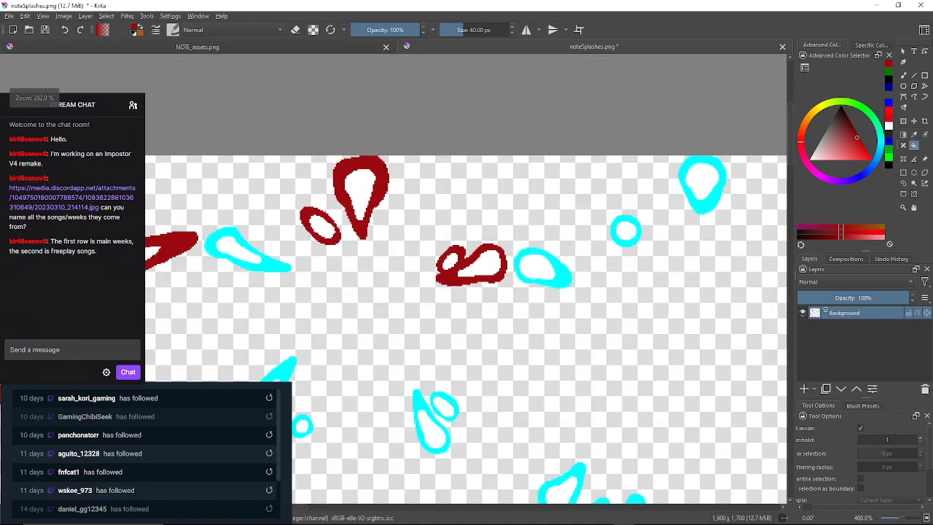
scroll(555, 377, up, 3)
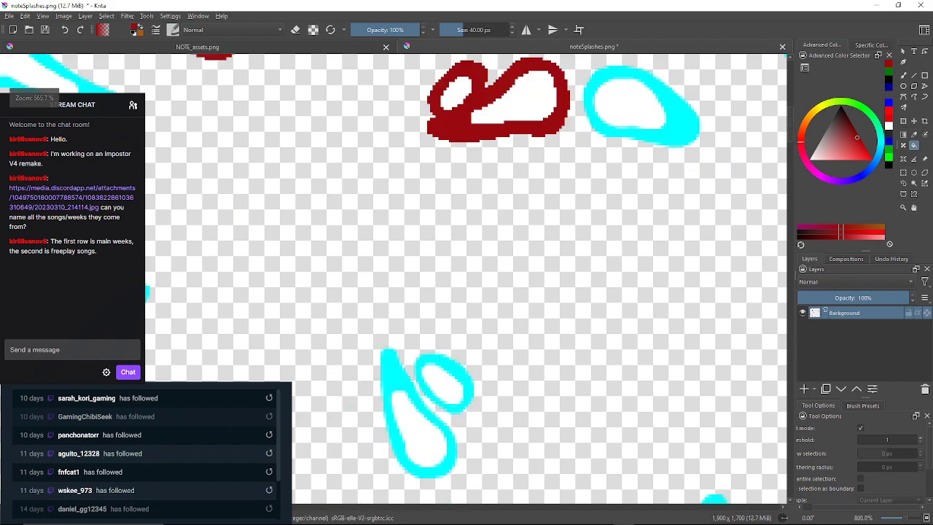
scroll(426, 332, up, 2)
scroll(452, 484, up, 3)
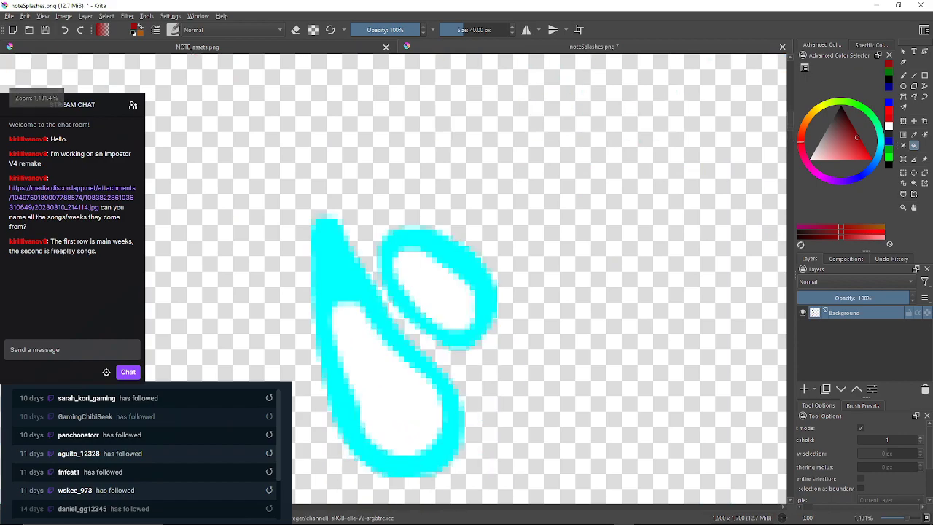
drag(887, 440, 888, 440)
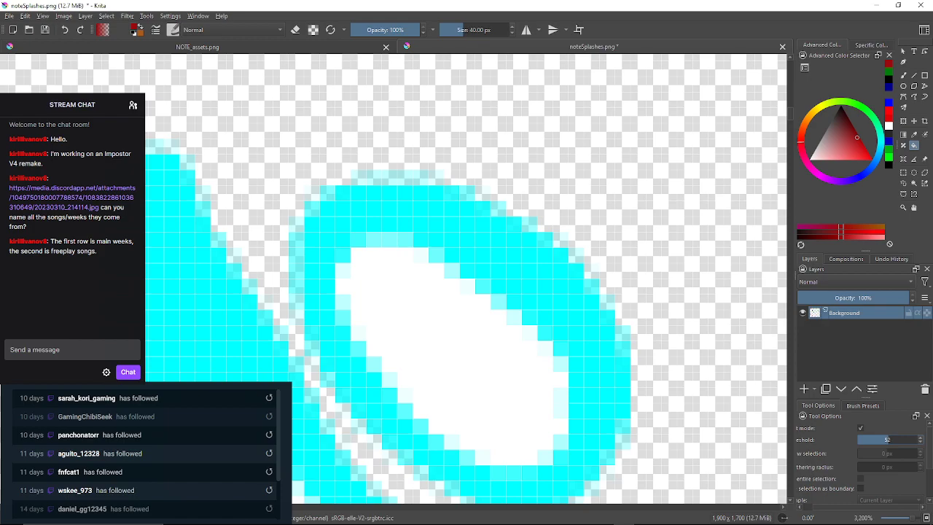
click(583, 342)
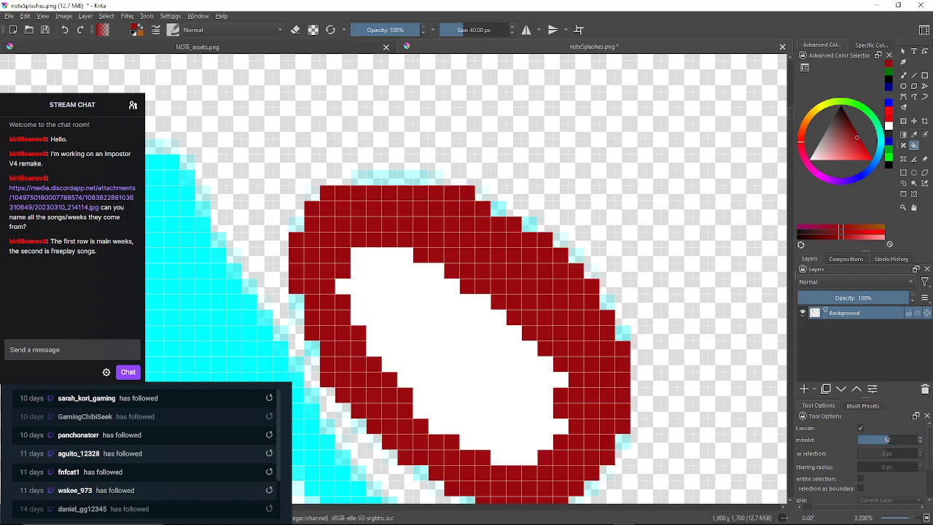
Set the fill threshold to 1 and fill the cyan pixels across the oval's top edge with dark red.
click(858, 440)
scroll(325, 166, up, 1)
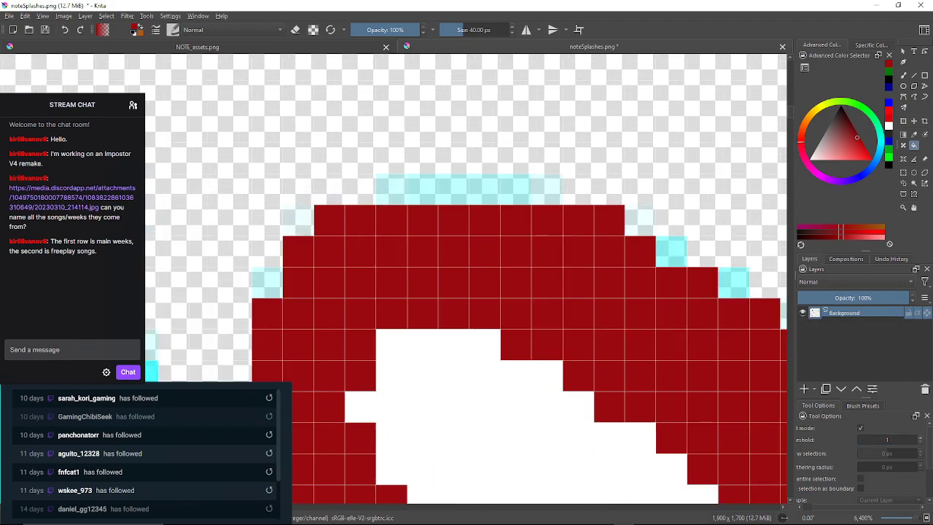
click(392, 190)
click(469, 189)
click(547, 189)
drag(546, 190, 407, 154)
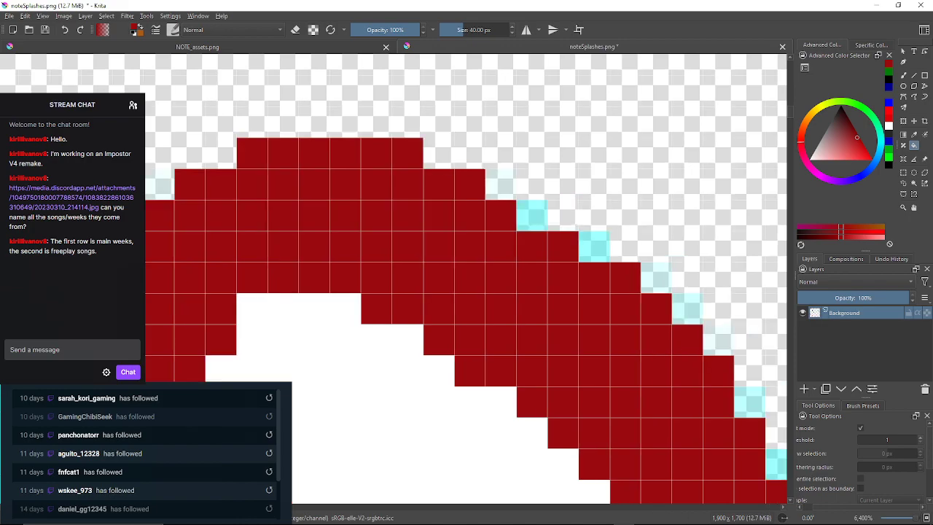
Fill the cyan pixels along the oval's upper-right slope with dark red.
click(501, 184)
click(532, 216)
click(594, 247)
drag(594, 247, 453, 208)
click(515, 239)
click(546, 269)
drag(546, 270, 468, 218)
click(497, 249)
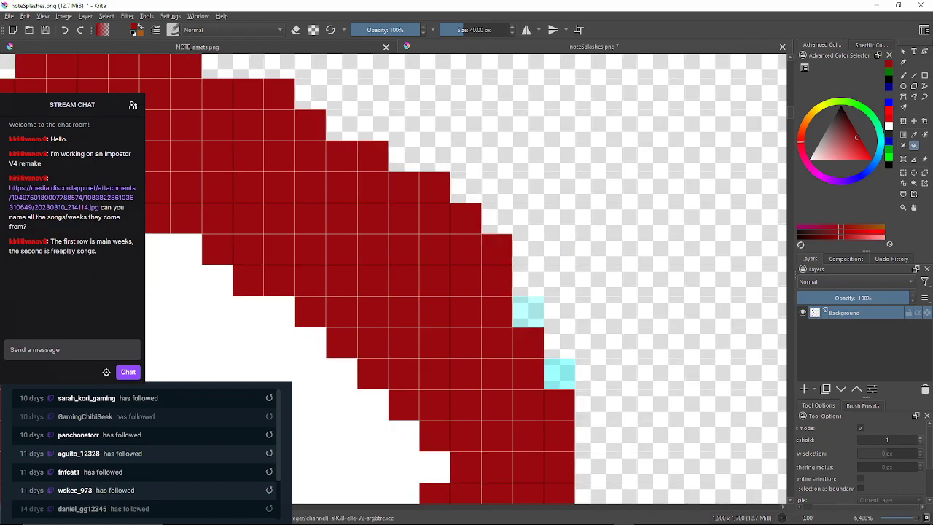
Fill the cyan pixels at the upper and lower ends of the oval's right side with dark red.
click(529, 311)
click(559, 373)
drag(559, 373, 483, 125)
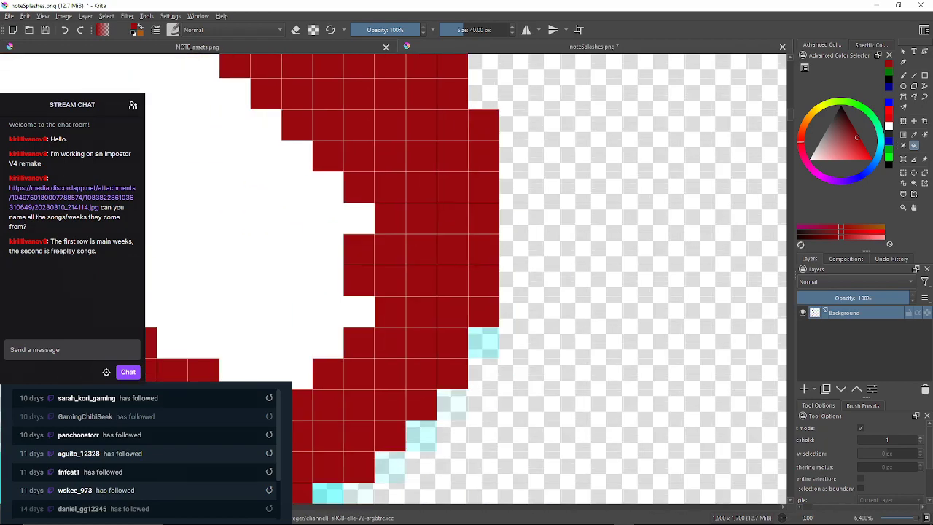
click(484, 342)
drag(483, 342, 492, 234)
Fill the cyan pixels along the oval's lower-right curve to its bottom edge with dark red.
click(461, 296)
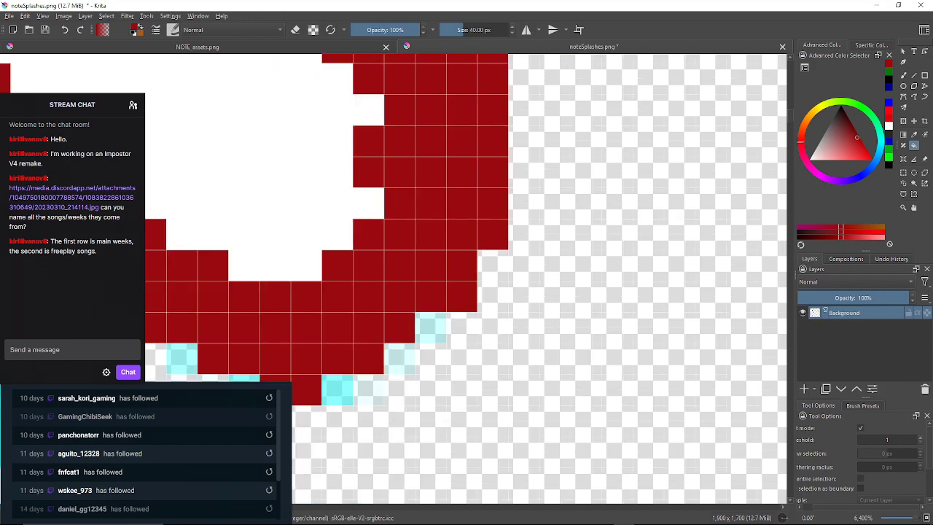
click(430, 328)
click(400, 359)
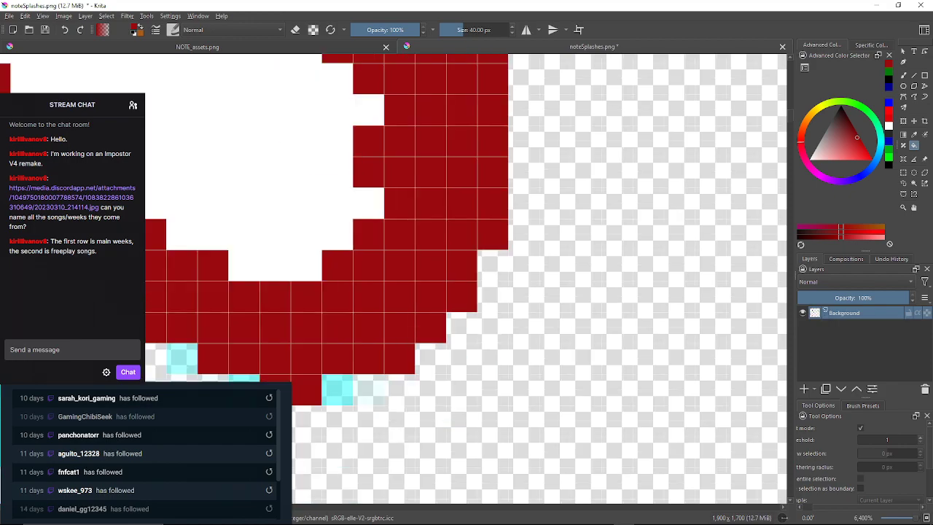
click(338, 390)
click(369, 389)
drag(310, 388, 421, 308)
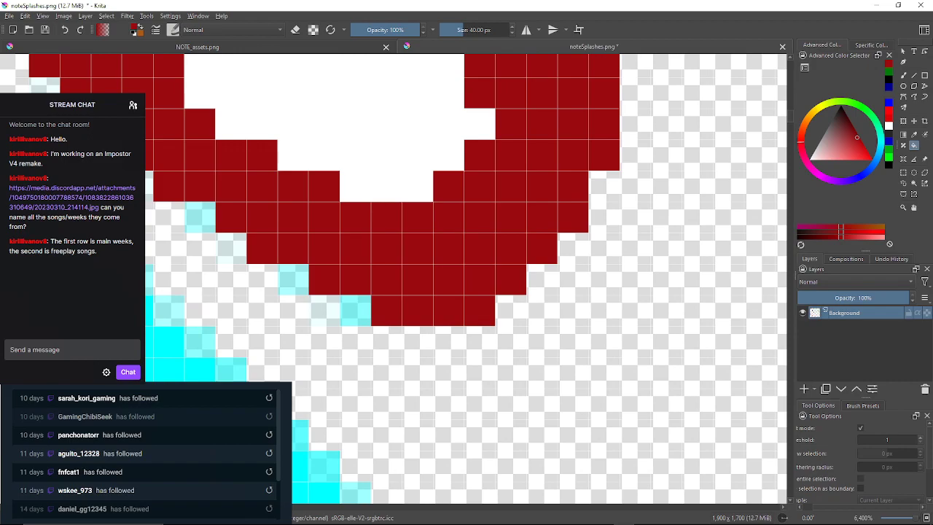
Fill the brighter cyan pixels where the oval's bottom edge rises to the left with dark red.
click(355, 310)
click(293, 280)
drag(293, 280, 378, 296)
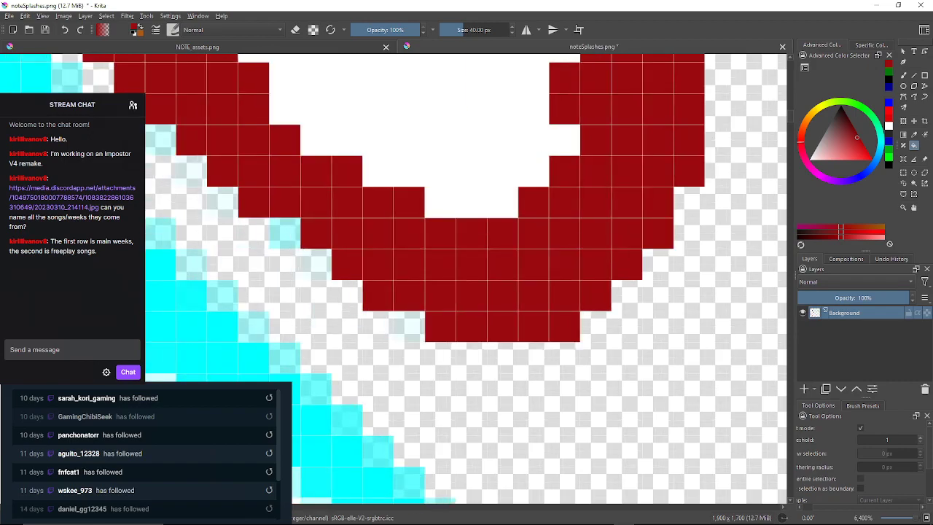
click(285, 234)
drag(285, 233, 328, 270)
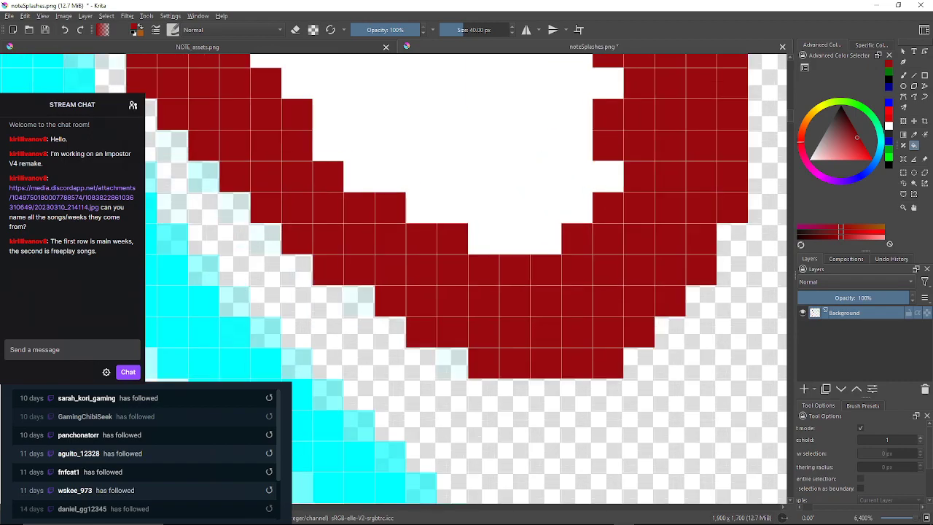
Fill the cyan pixels along the oval's lower-left slope facing the teardrop with dark red.
click(265, 238)
click(235, 207)
click(203, 176)
mouse_move(203, 177)
mouse_down()
mouse_move(239, 184)
mouse_move(276, 208)
mouse_move(335, 276)
mouse_up()
drag(357, 240, 430, 390)
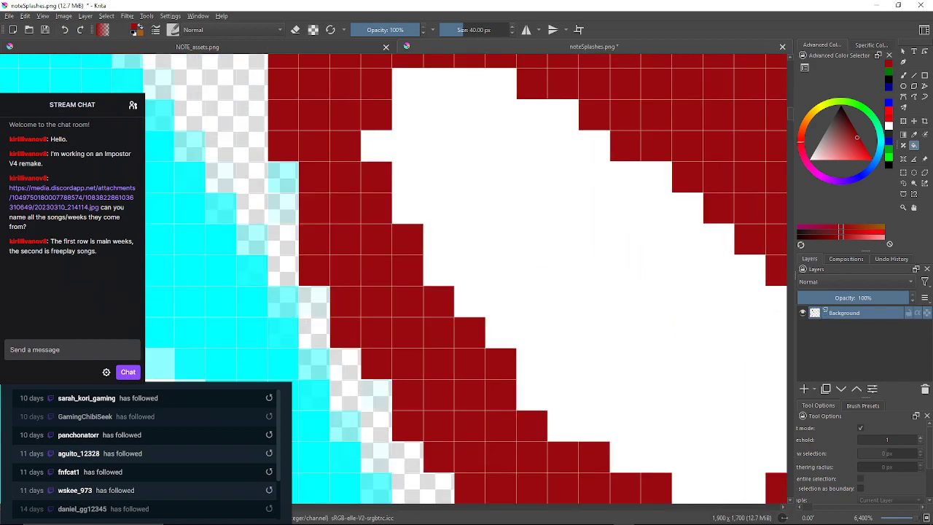
Fill the cyan pixels on the oval's left side and upper-left corner with dark red.
click(283, 208)
click(283, 177)
drag(283, 177, 322, 320)
click(322, 164)
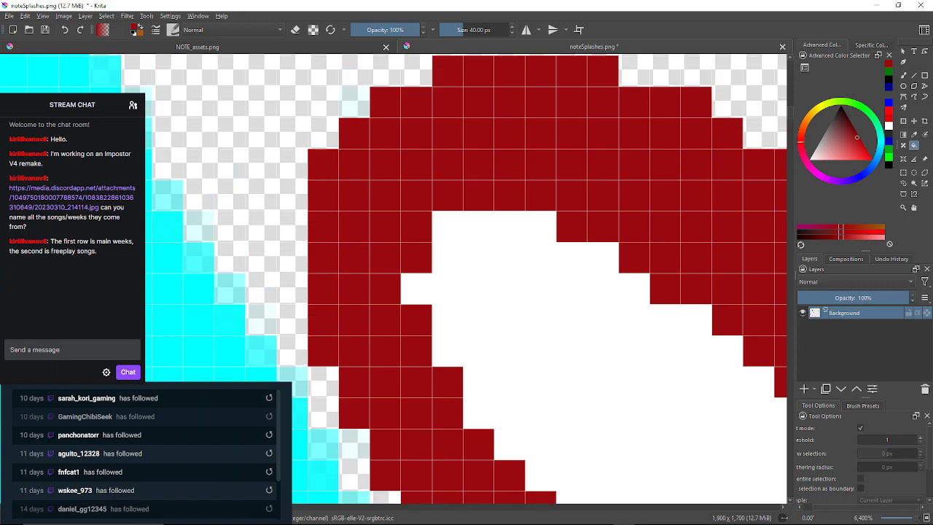
Set the fill threshold to 52 and fill the cyan outline of the teardrop beside the oval with dark red.
scroll(341, 226, down, 6)
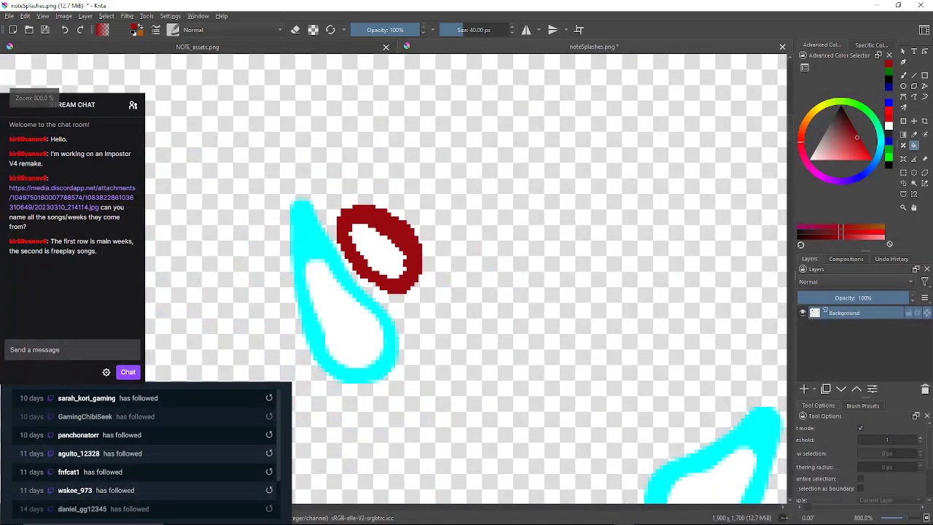
scroll(363, 259, up, 3)
drag(363, 259, 550, 243)
drag(883, 440, 887, 440)
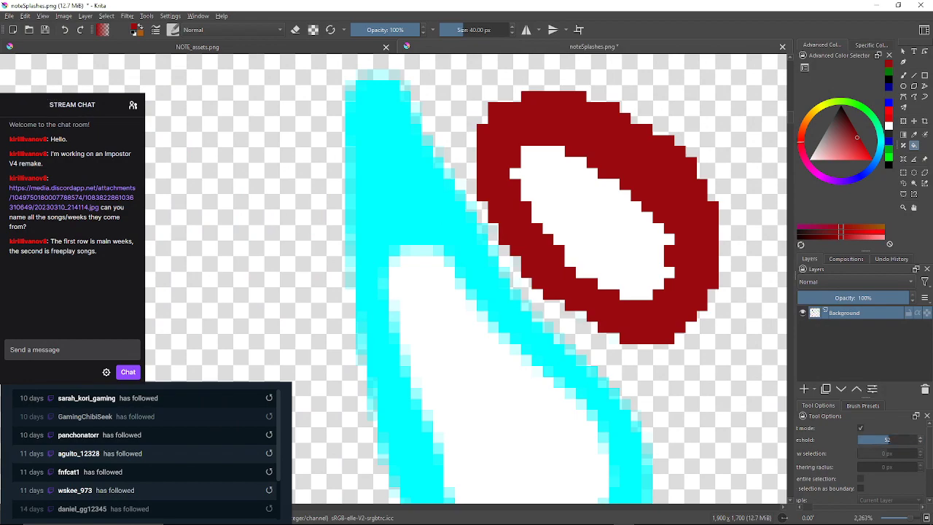
click(432, 212)
Set the fill threshold to 1 and fill the cyan pixels across the teardrop's top tip and right shoulder with dark red.
drag(887, 440, 854, 441)
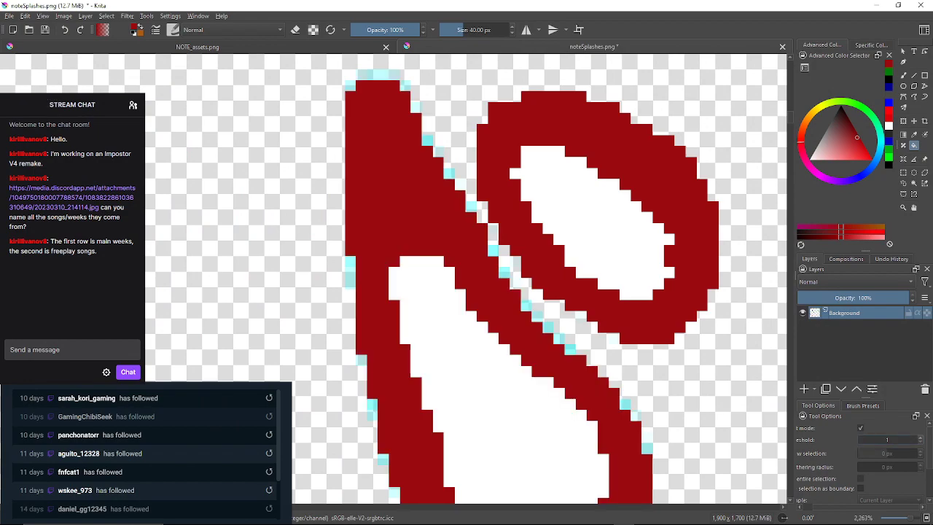
scroll(352, 94, up, 3)
drag(352, 94, 337, 198)
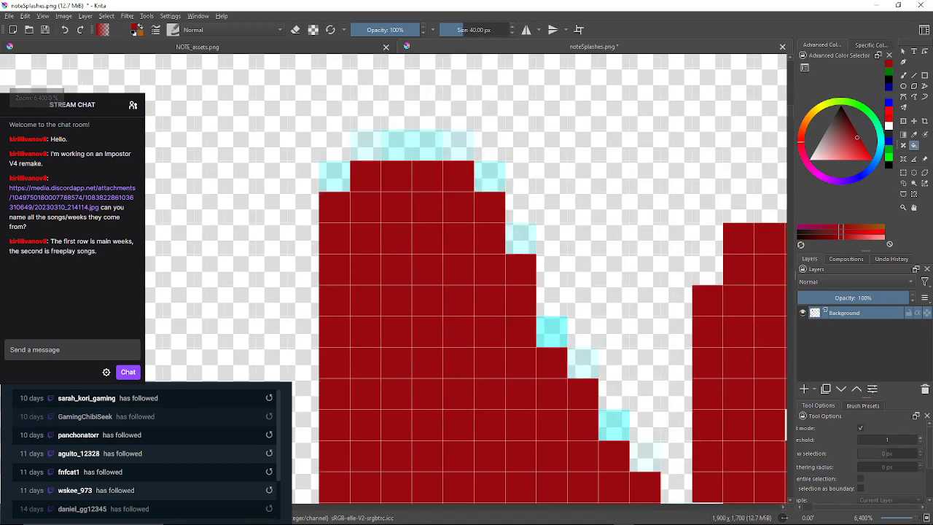
click(334, 176)
click(366, 144)
click(412, 144)
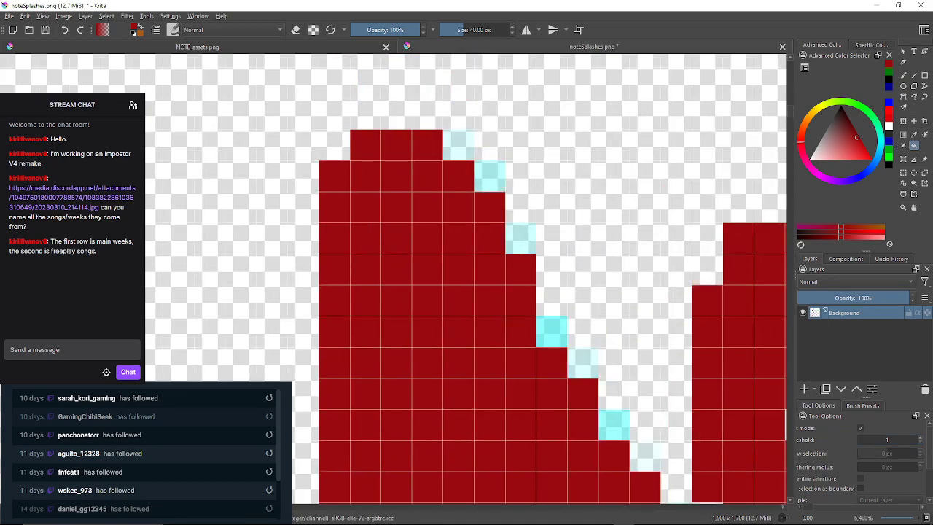
click(458, 144)
click(489, 177)
click(521, 239)
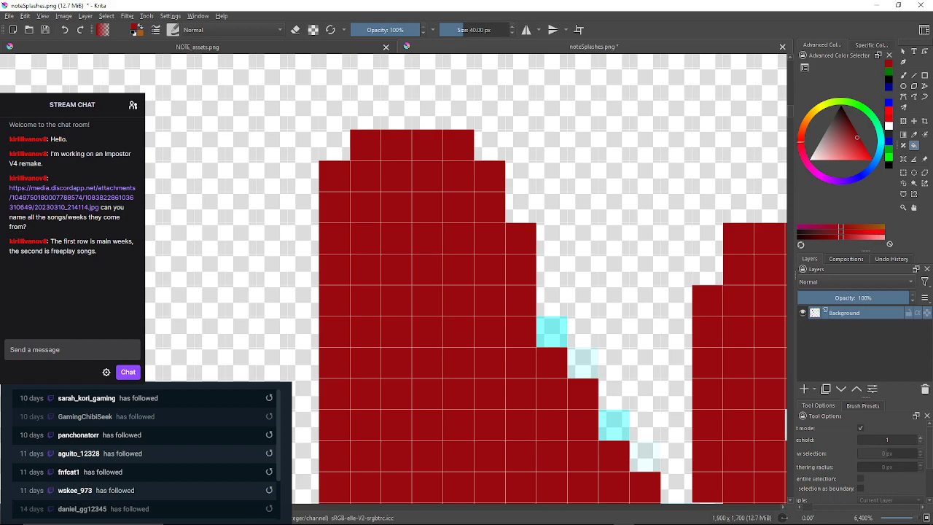
Fill the cyan pixels stepping down the teardrop's upper-right slope towards the oval with dark red.
click(551, 332)
click(583, 362)
drag(583, 362, 505, 226)
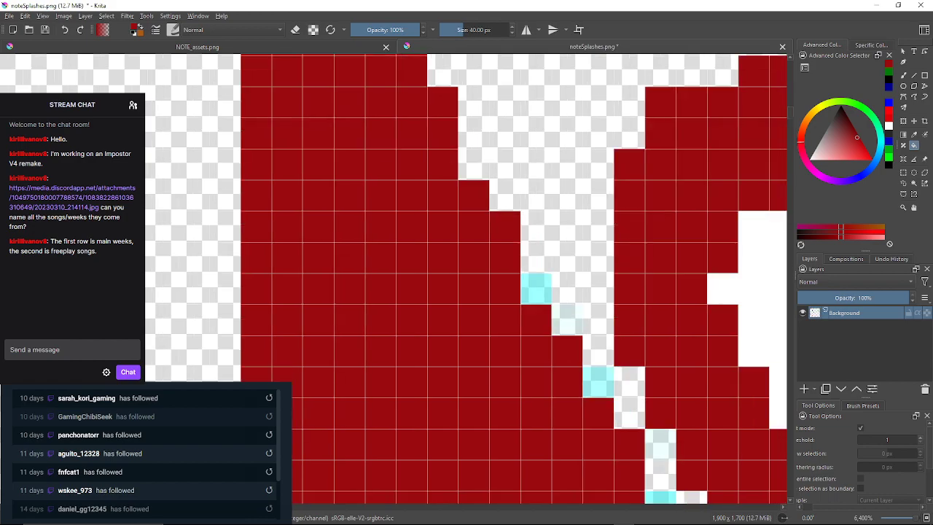
click(537, 288)
click(597, 382)
drag(597, 382, 477, 158)
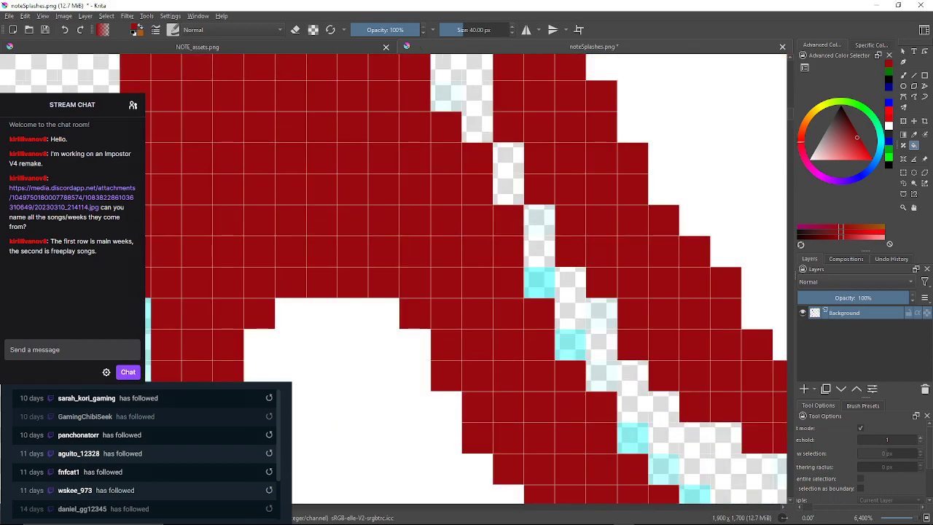
Fill the cyan pixels on the teardrop's edge inside the narrow gap beside the oval with dark red.
click(570, 298)
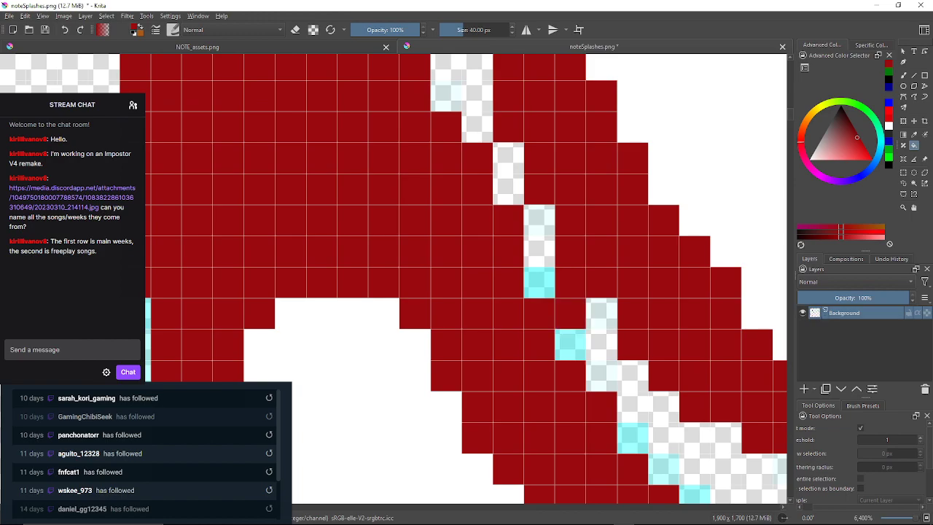
key(ctrl+z)
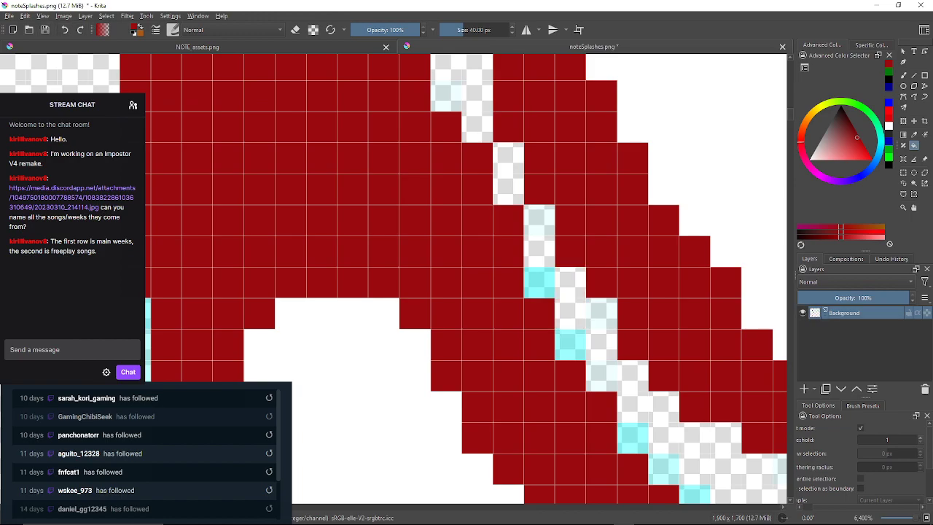
click(540, 282)
click(570, 344)
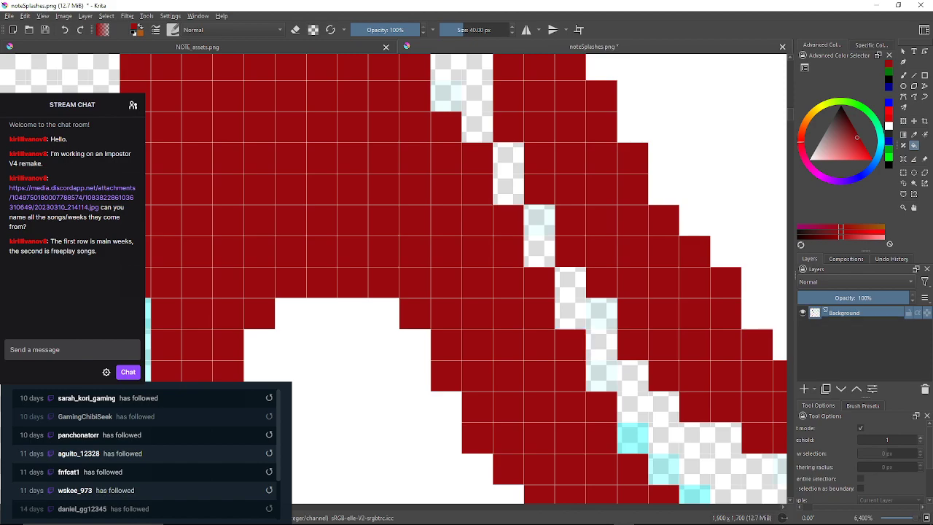
click(602, 313)
drag(612, 342, 539, 203)
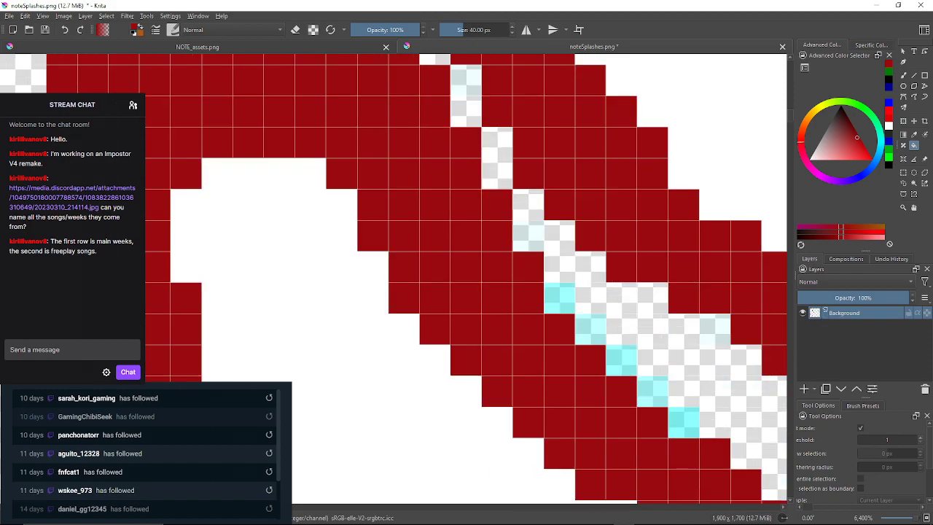
Fill the cyan pixels on the teardrop's right slope where the gap to the oval widens with dark red.
click(559, 298)
click(591, 329)
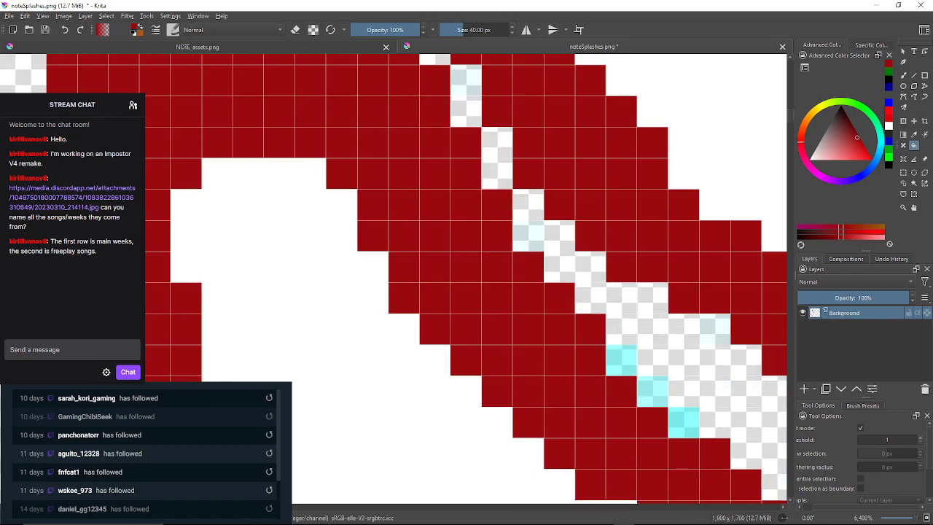
click(621, 360)
click(652, 391)
click(528, 236)
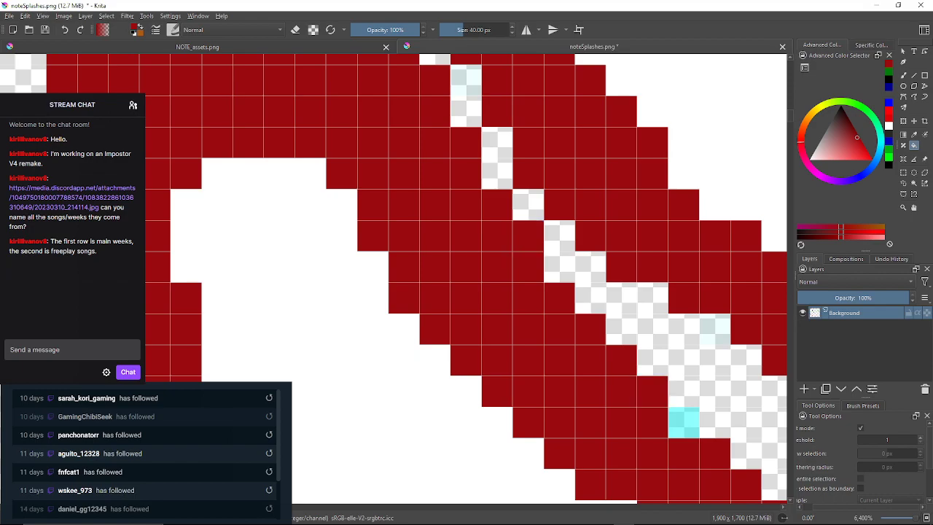
drag(598, 313, 437, 222)
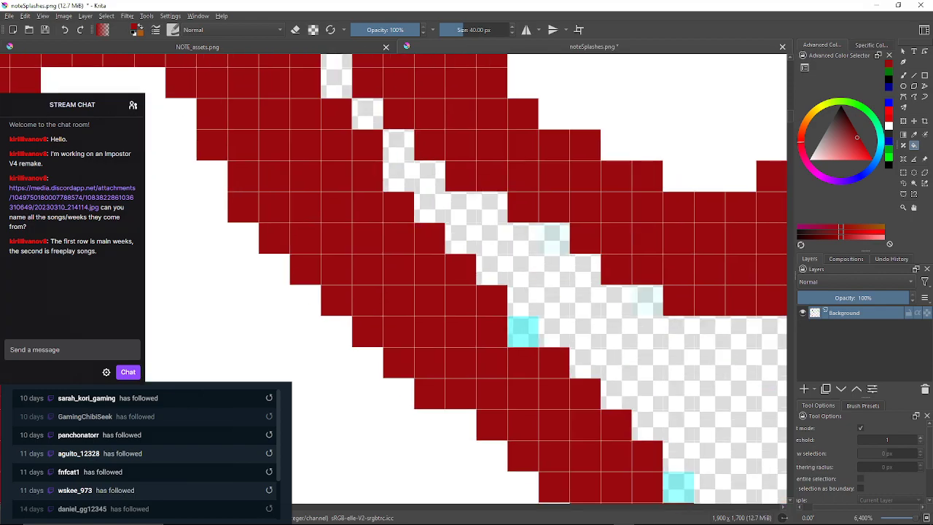
Fill the cyan pixels on the teardrop's lower right slope, below the oval, with dark red.
click(523, 331)
drag(634, 408, 533, 221)
click(577, 300)
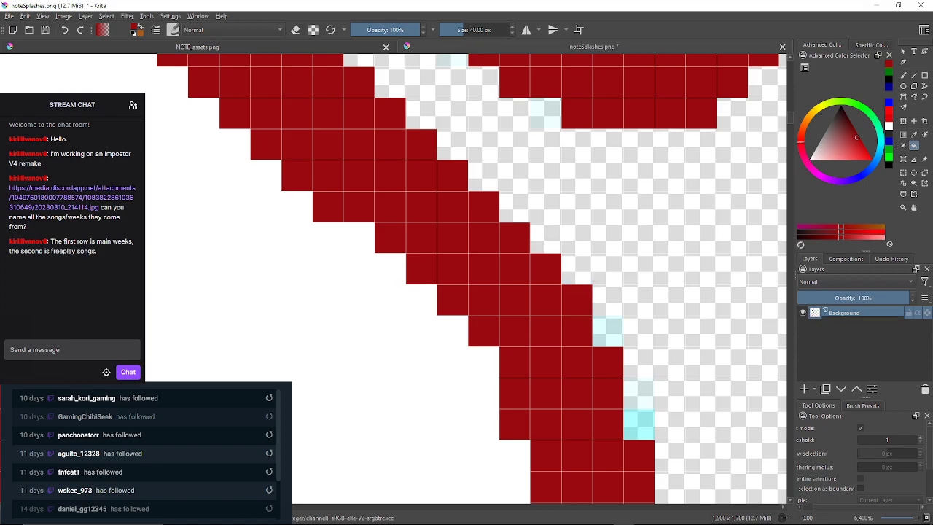
click(608, 331)
click(639, 394)
click(639, 424)
drag(639, 426, 479, 224)
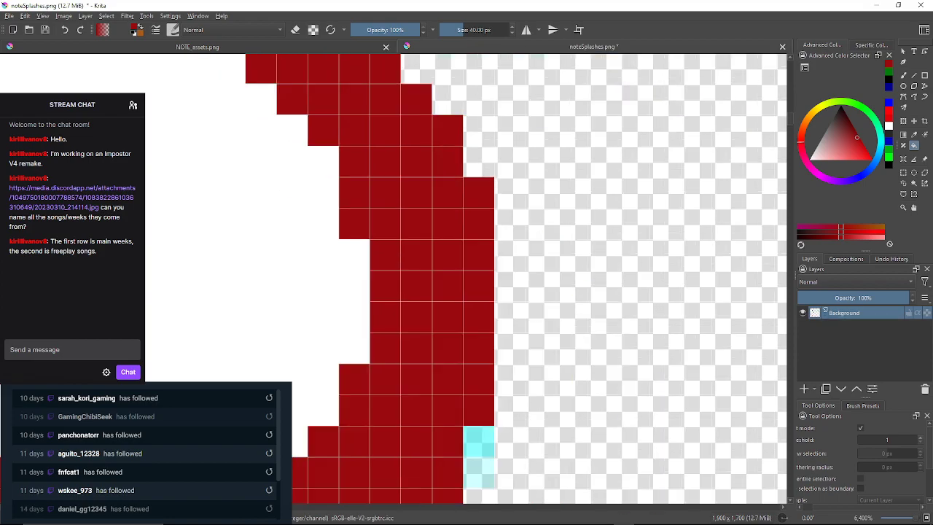
Fill the cyan pixels around the teardrop's lower-right curve with dark red.
mouse_move(479, 412)
mouse_down()
mouse_move(494, 266)
mouse_move(527, 203)
mouse_up()
click(493, 295)
click(497, 298)
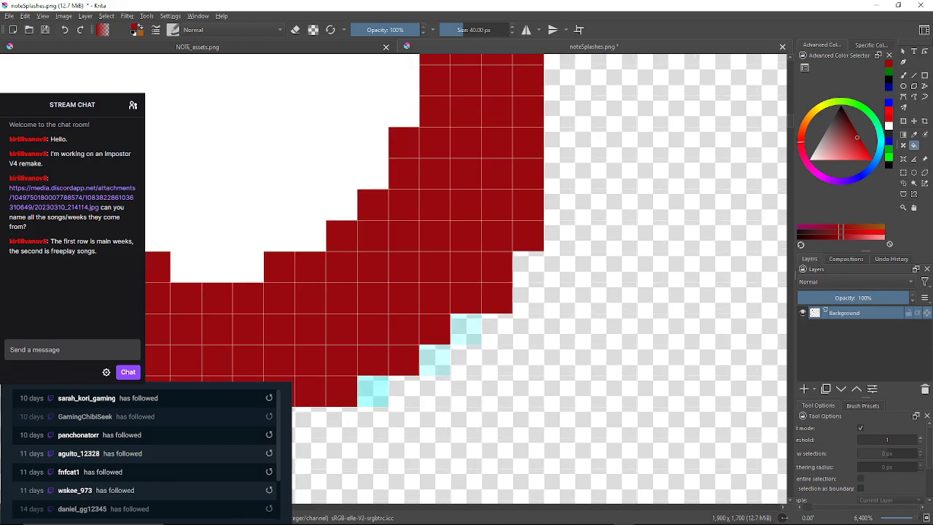
click(466, 330)
click(434, 360)
click(372, 392)
mouse_move(371, 391)
mouse_down()
mouse_move(501, 327)
mouse_move(667, 363)
mouse_up()
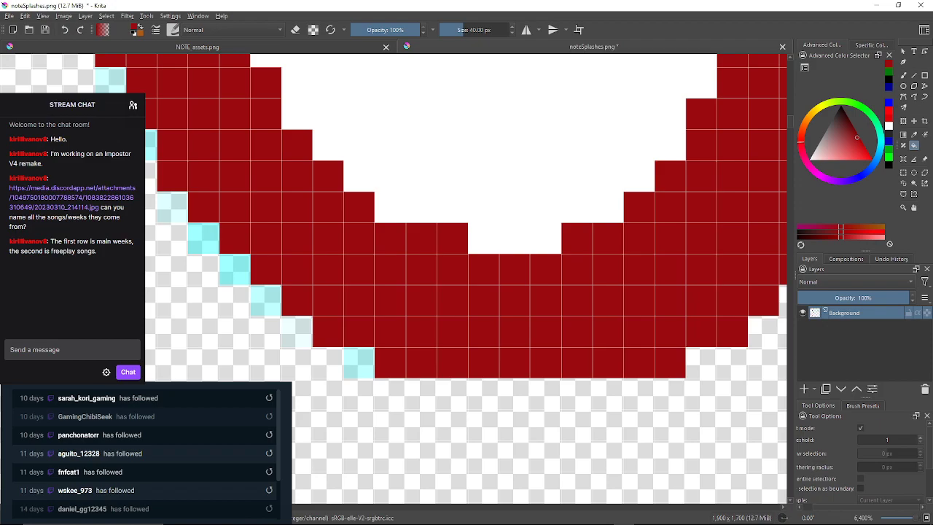
Fill the cyan pixels from the teardrop's bottom edge up its lower-left curve with dark red.
click(359, 363)
click(297, 330)
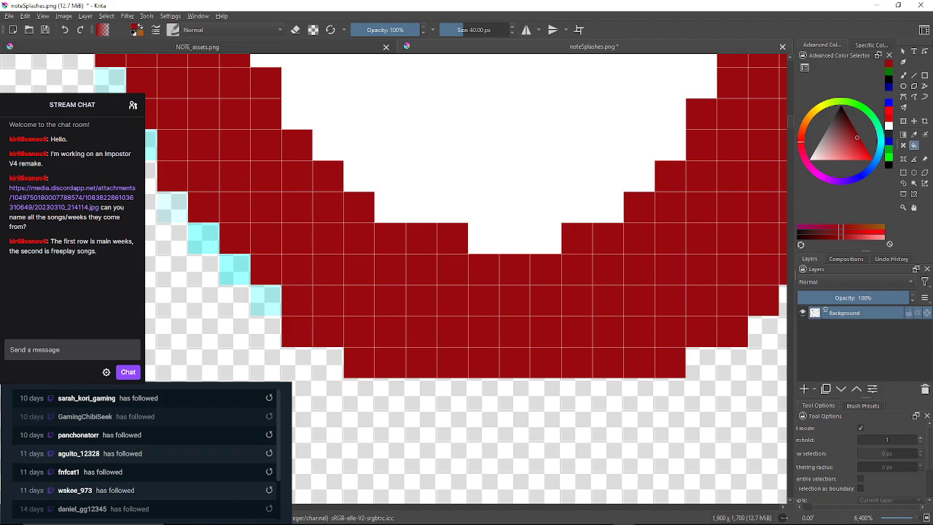
click(266, 300)
click(234, 270)
click(203, 239)
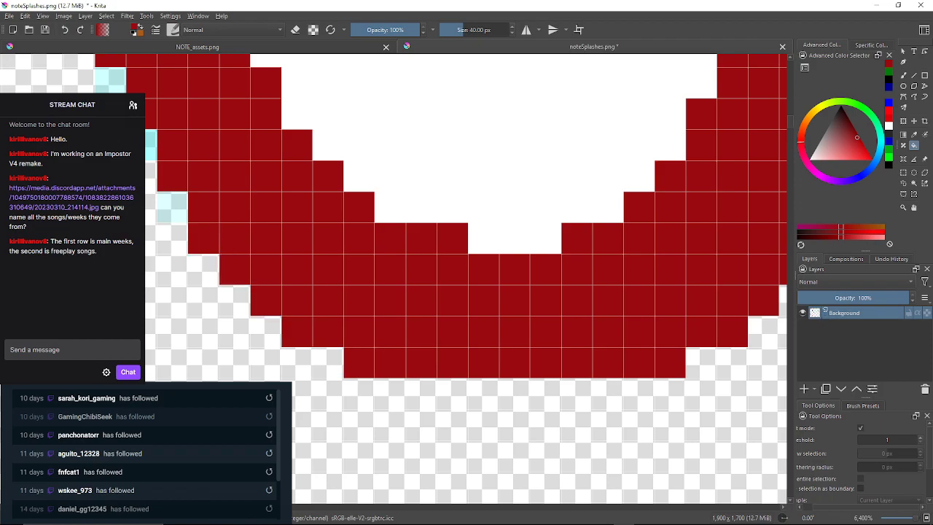
click(172, 207)
Fill the cyan pixels just above the teardrop's lower-left curve with dark red, undoing the accidental fill of the transparent background.
drag(172, 207, 367, 283)
click(337, 222)
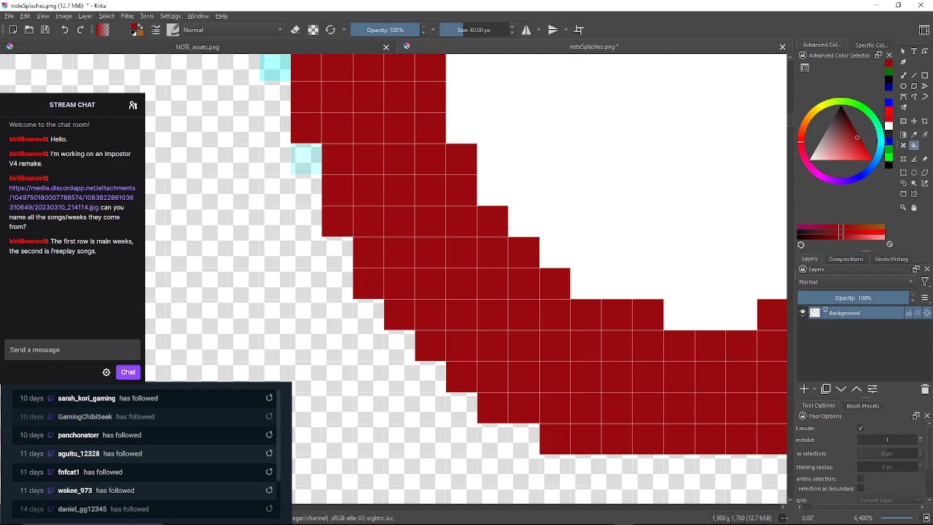
click(307, 184)
key(ctrl+z)
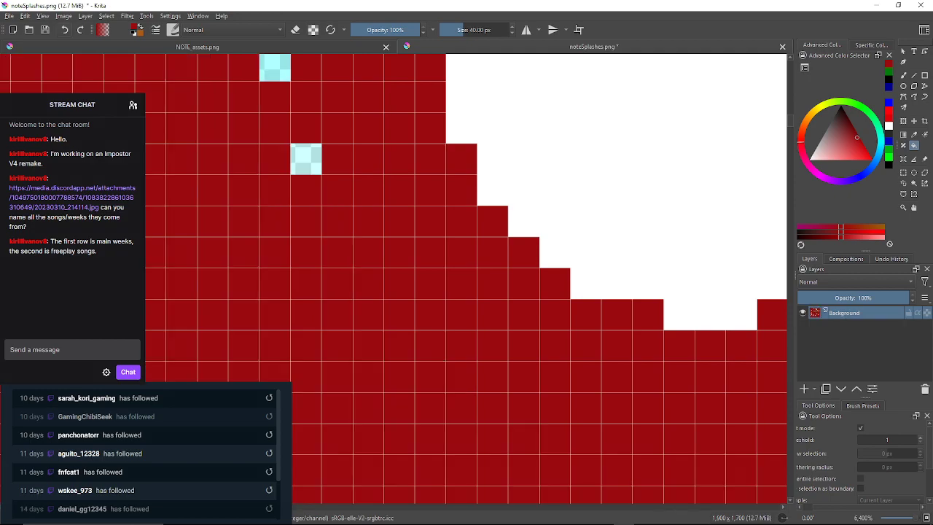
click(306, 159)
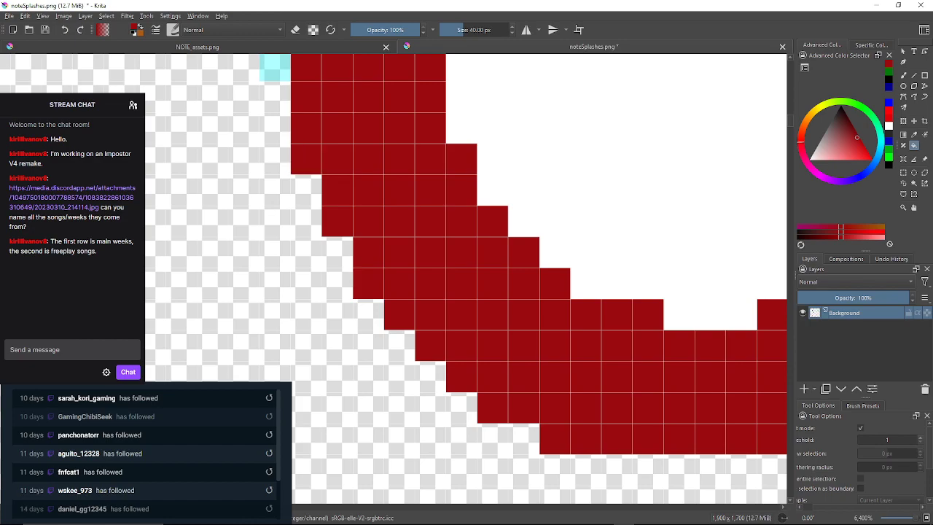
Fill the remaining cyan pixels up the teardrop's left side with dark red.
drag(306, 159, 315, 244)
click(283, 151)
drag(283, 152, 308, 257)
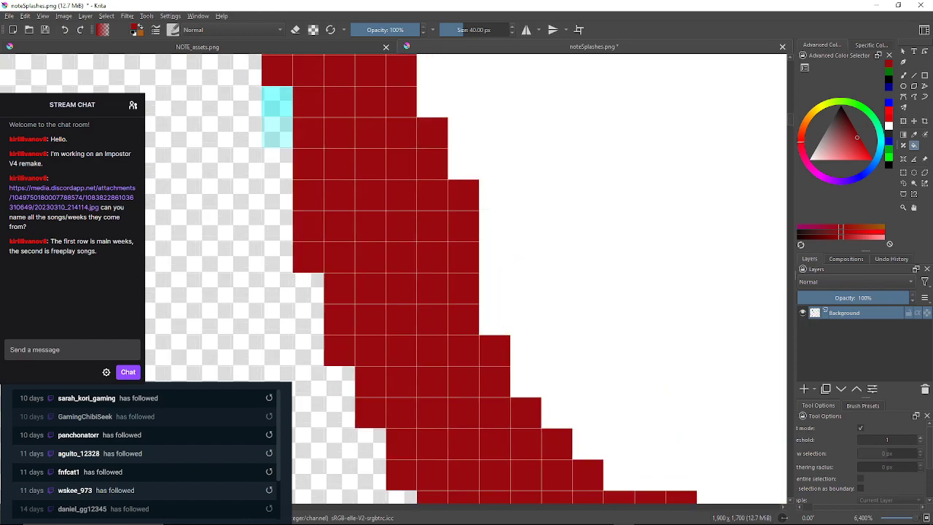
click(277, 133)
click(278, 102)
drag(278, 102, 284, 234)
click(251, 108)
mouse_move(251, 109)
mouse_down()
mouse_move(313, 173)
mouse_move(322, 381)
mouse_up()
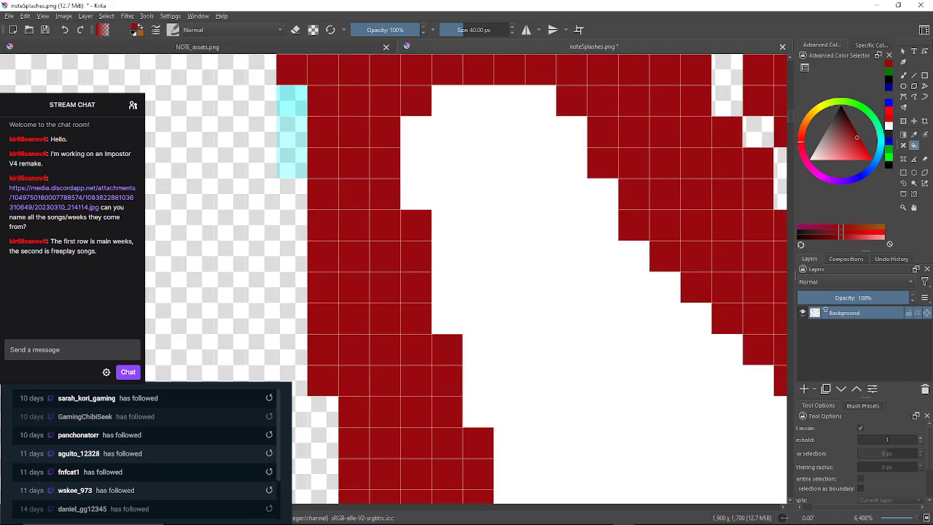
click(291, 153)
click(292, 100)
Set the fill threshold to 50 and fill the cyan outline of the two joined small droplets beside the large cyan teardrop with dark red.
mouse_move(291, 101)
mouse_down()
mouse_move(295, 202)
mouse_move(315, 314)
mouse_move(319, 523)
mouse_up()
scroll(408, 328, down, 8)
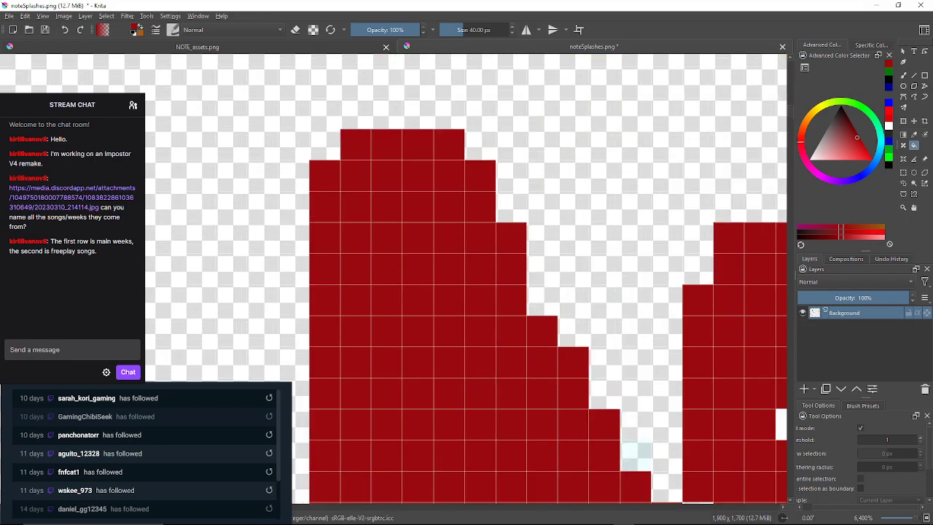
drag(274, 372, 358, 283)
scroll(359, 282, down, 3)
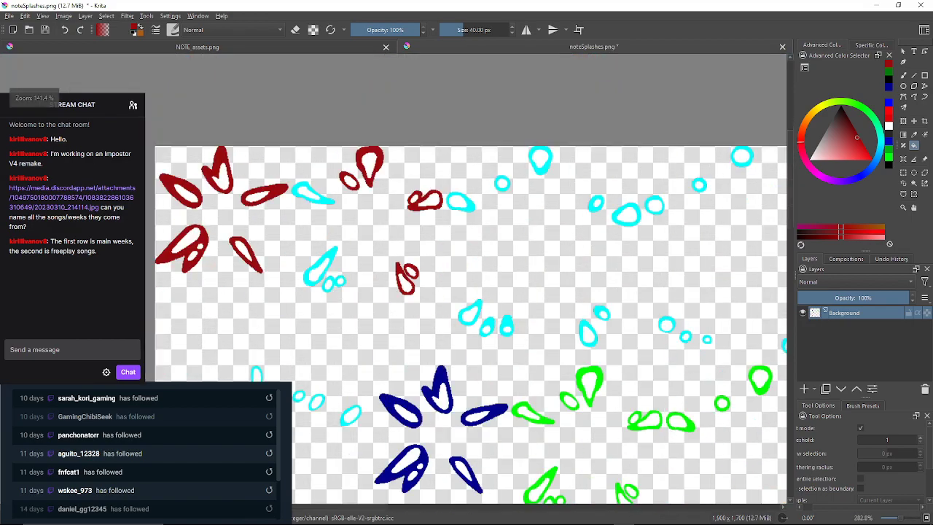
scroll(308, 255, up, 3)
scroll(398, 320, up, 6)
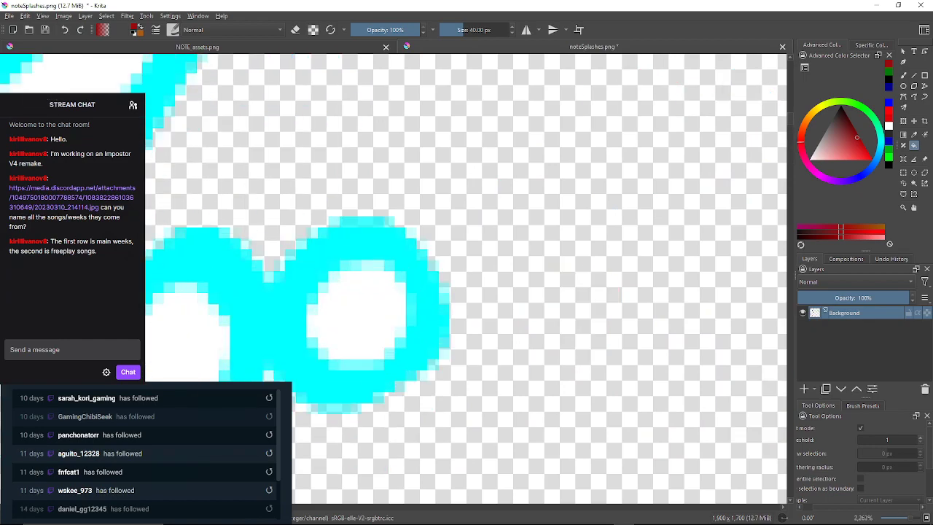
click(888, 440)
drag(888, 440, 887, 439)
click(423, 320)
drag(422, 321, 499, 295)
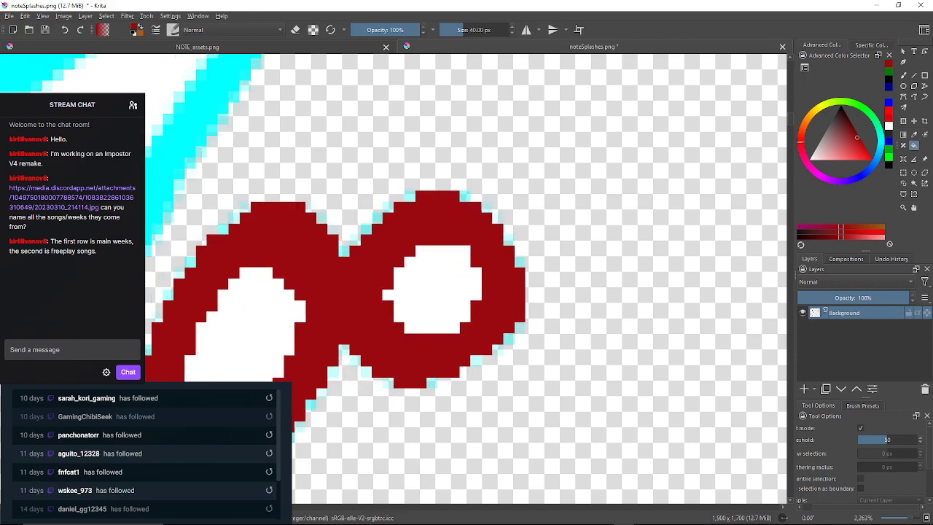
Set the fill threshold to 1 and fill the cyan pixels from the notch up the round droplet's upper-left edge with dark red.
scroll(348, 244, up, 3)
click(880, 440)
text(1)
key(Return)
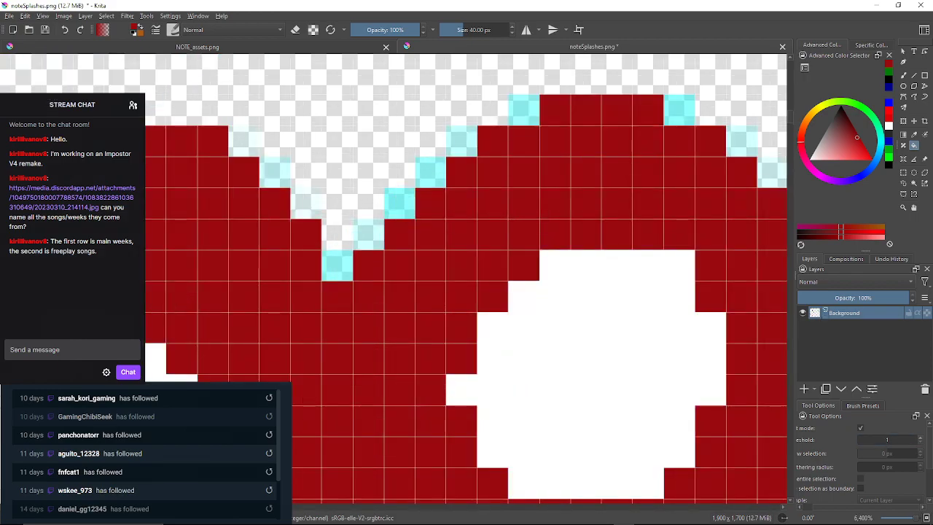
click(337, 265)
click(368, 235)
click(400, 203)
click(431, 172)
drag(431, 172, 406, 235)
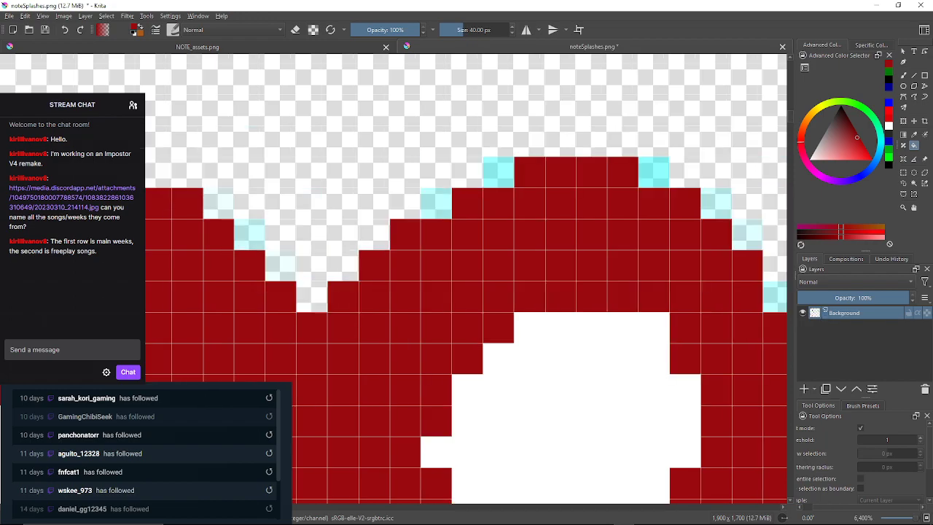
click(437, 203)
click(499, 172)
drag(498, 172, 218, 234)
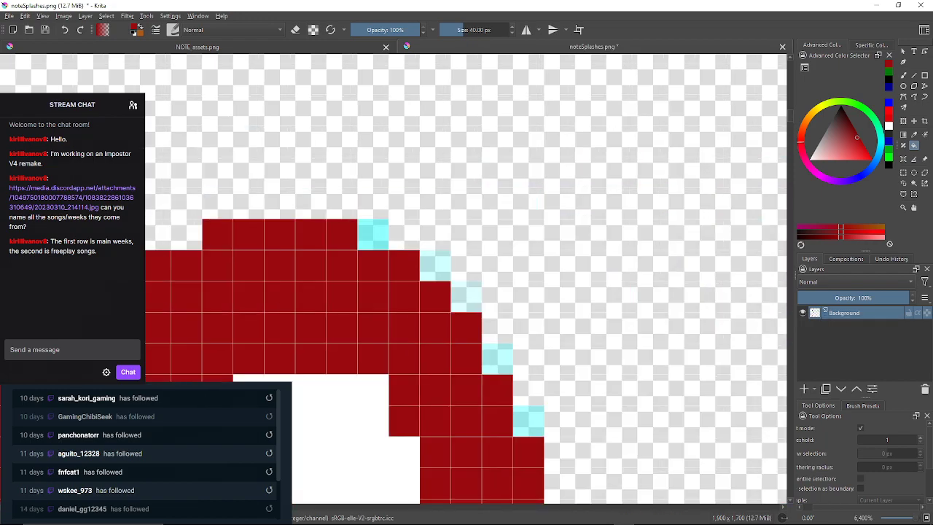
Fill the cyan pixels along the round droplet's upper-right edge with dark red.
click(373, 235)
click(435, 265)
click(467, 297)
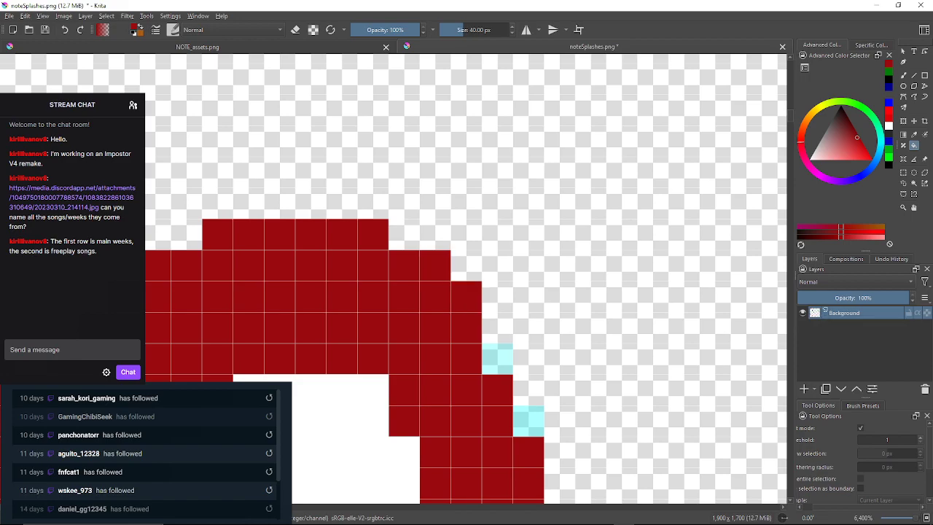
click(498, 357)
drag(498, 357, 437, 270)
click(467, 333)
mouse_move(467, 333)
mouse_down()
mouse_move(378, 134)
mouse_move(390, 112)
mouse_up()
Fill the cyan pixels along the round droplet's lower-right edge with dark red.
click(390, 300)
click(359, 331)
drag(359, 331, 393, 280)
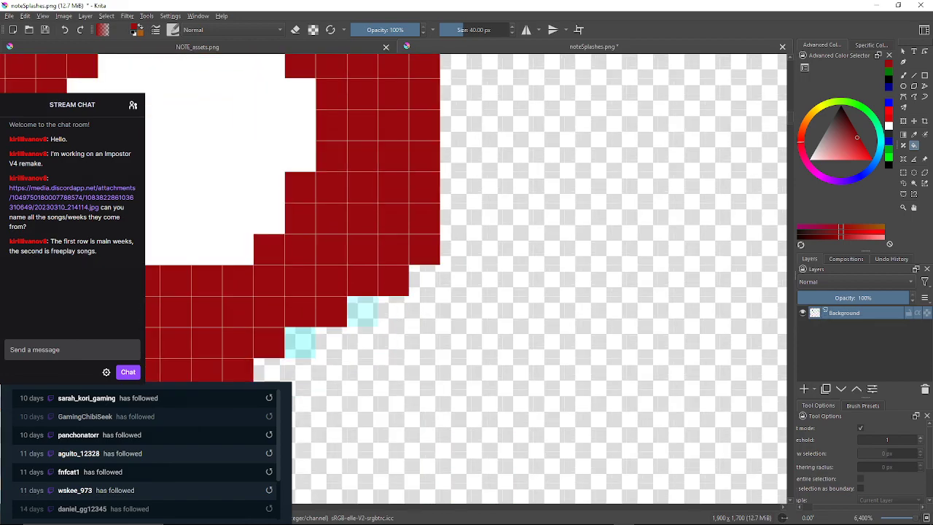
click(362, 311)
click(300, 342)
mouse_move(300, 342)
mouse_down()
mouse_move(338, 261)
mouse_move(352, 259)
mouse_up()
Fill the cyan pixels on the round droplet's bottom and lower-left edge up to the lower notch with dark red.
click(228, 322)
mouse_move(227, 322)
mouse_down()
mouse_move(357, 283)
mouse_move(391, 260)
mouse_move(397, 269)
mouse_up()
click(273, 270)
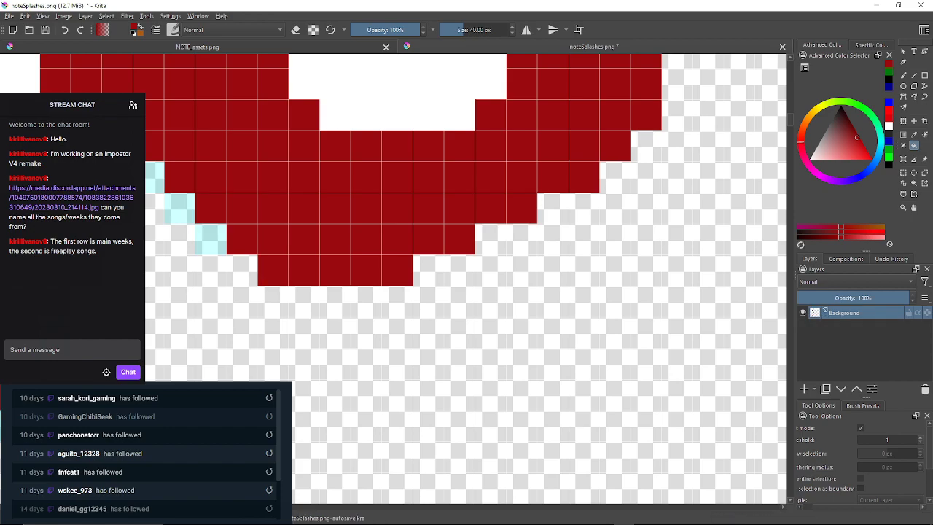
click(211, 239)
click(180, 208)
drag(180, 207, 260, 239)
click(230, 209)
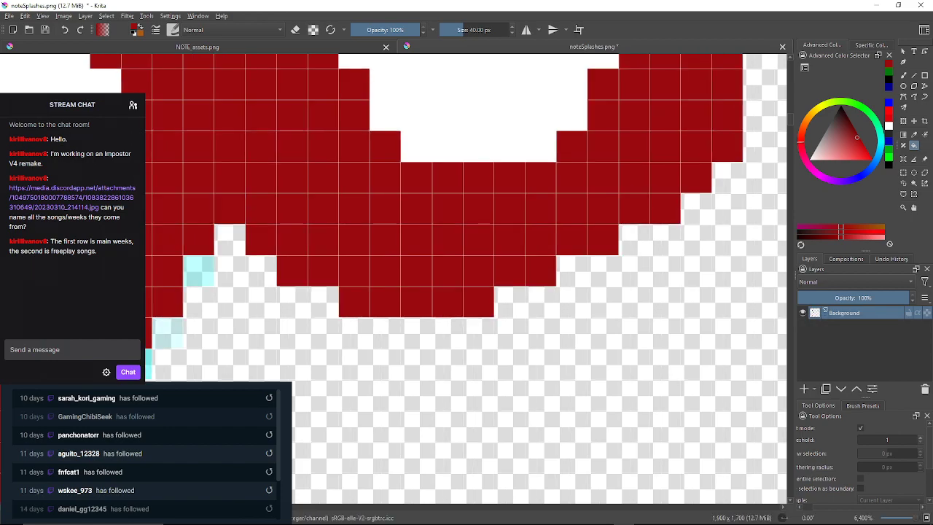
Fill the cyan pixels on the neighbouring oval droplet's right edge below the notch with dark red.
click(199, 270)
drag(199, 270, 257, 217)
click(225, 280)
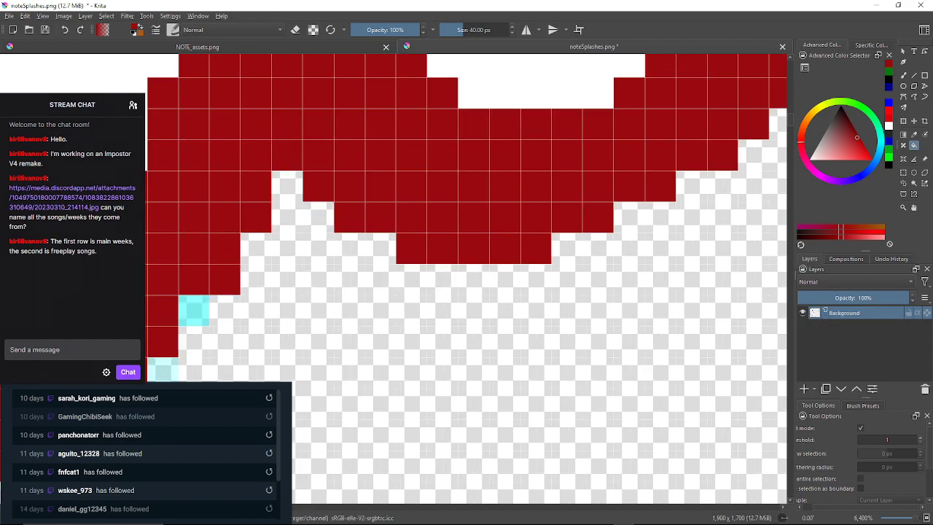
click(194, 310)
mouse_move(194, 310)
mouse_down()
mouse_move(256, 269)
mouse_move(299, 218)
mouse_up()
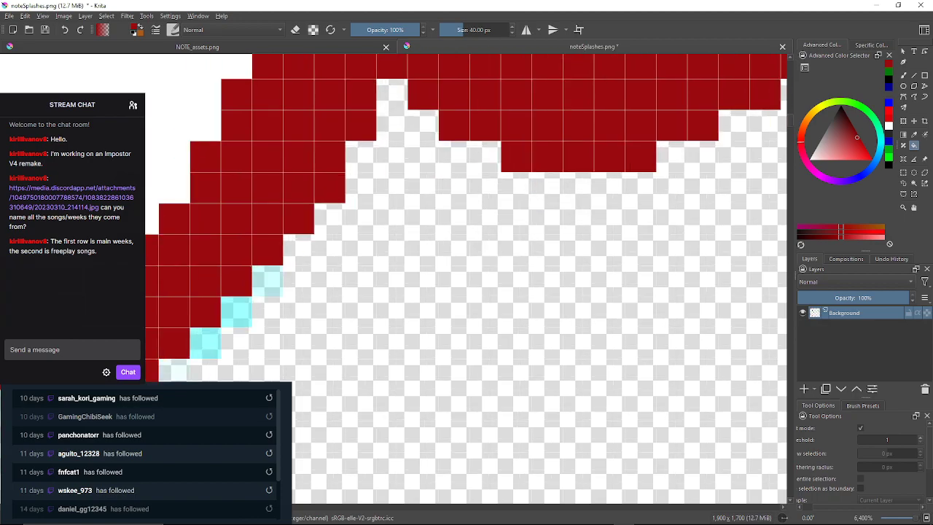
Fill the cyan pixels along the oval droplet's lower-right edge with dark red.
click(267, 280)
click(236, 312)
click(206, 342)
mouse_move(205, 342)
mouse_down()
mouse_move(225, 285)
mouse_move(276, 226)
mouse_up()
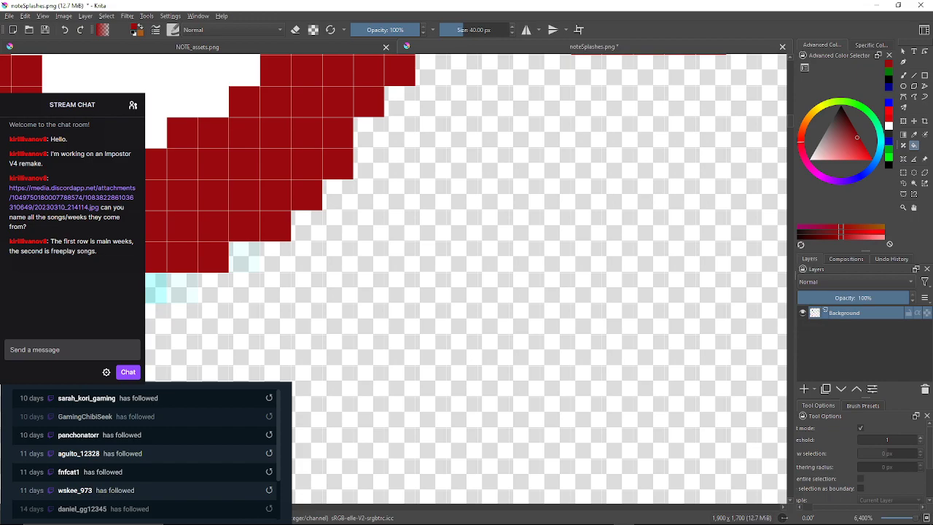
click(244, 257)
drag(244, 256, 397, 225)
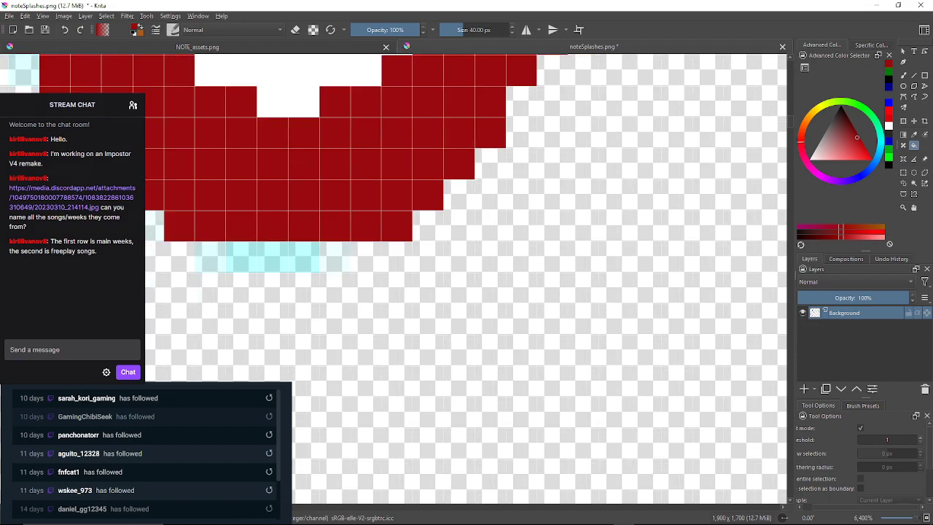
Fill the cyan pixels along the oval droplet's bottom edge with dark red.
click(296, 258)
click(334, 258)
click(210, 257)
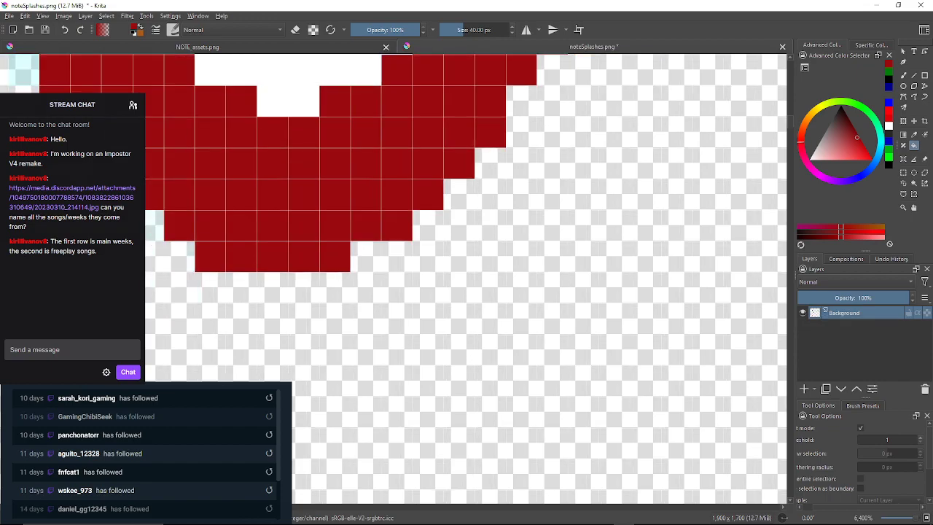
drag(211, 257, 334, 295)
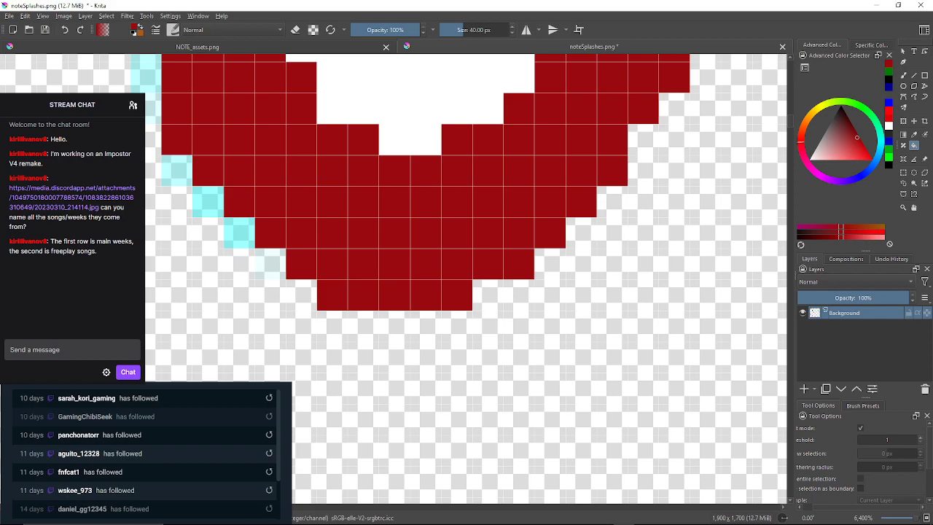
Fill the stepped cyan pixels along the oval droplet's lower-left edge with dark red.
click(271, 264)
click(239, 233)
click(208, 202)
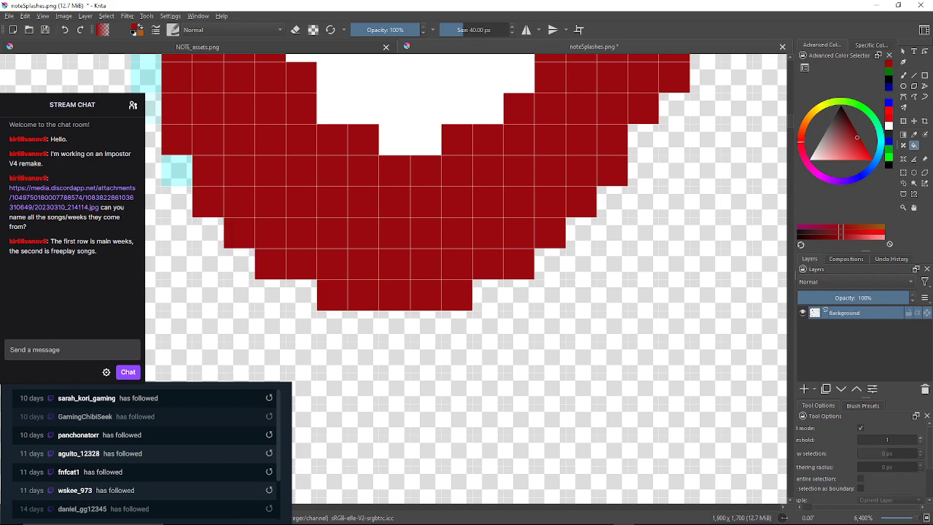
click(177, 170)
drag(409, 299, 636, 422)
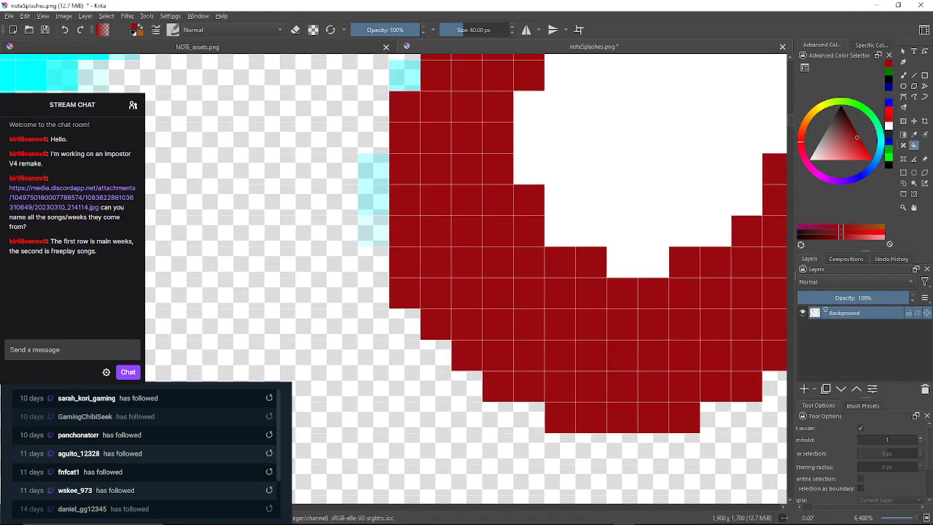
Fill the cyan pixels on the oval droplet's left edge with dark red, undoing the stray fill of the transparent background.
click(373, 231)
click(373, 198)
drag(373, 189, 369, 253)
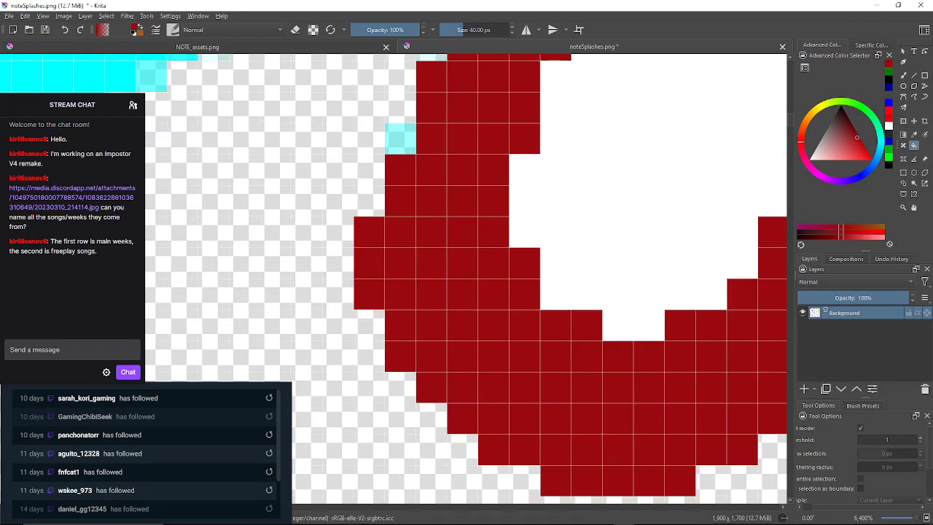
click(400, 139)
drag(400, 138, 386, 222)
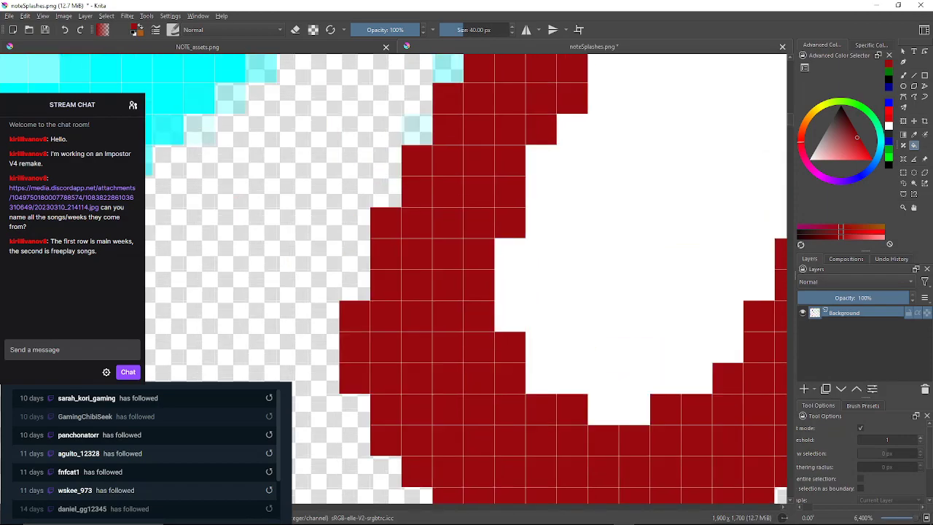
click(391, 159)
click(64, 30)
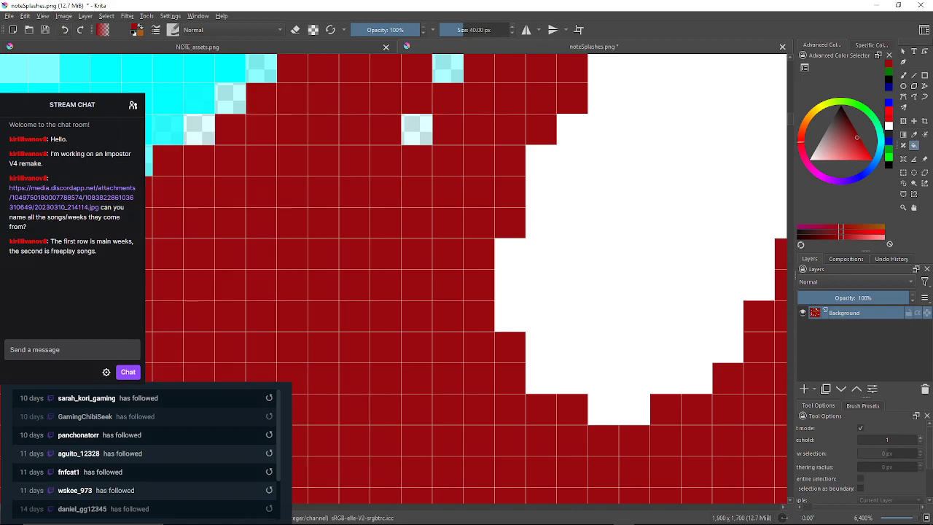
Fill the cyan pixels along the oval droplet's upper-left edge with dark red.
click(417, 130)
drag(417, 130, 383, 222)
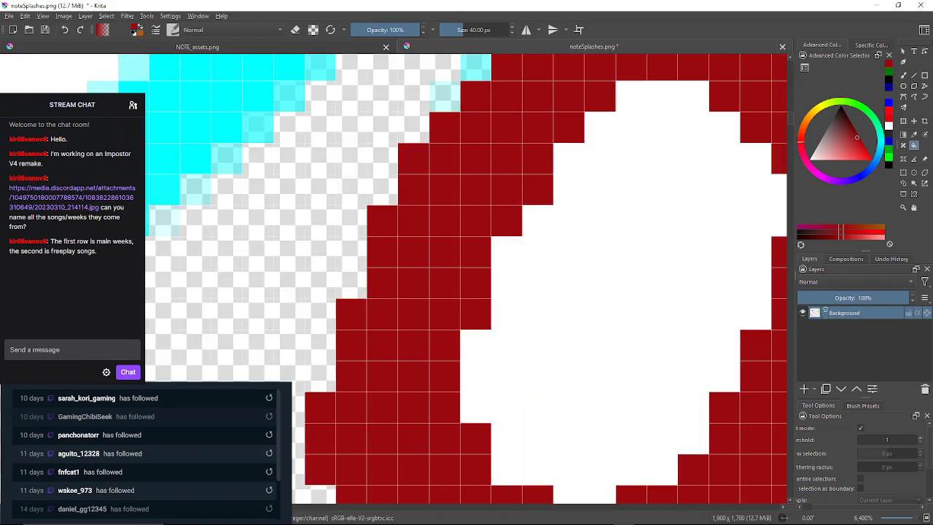
click(444, 96)
click(476, 67)
mouse_move(476, 68)
mouse_down()
mouse_move(371, 226)
mouse_move(374, 216)
mouse_up()
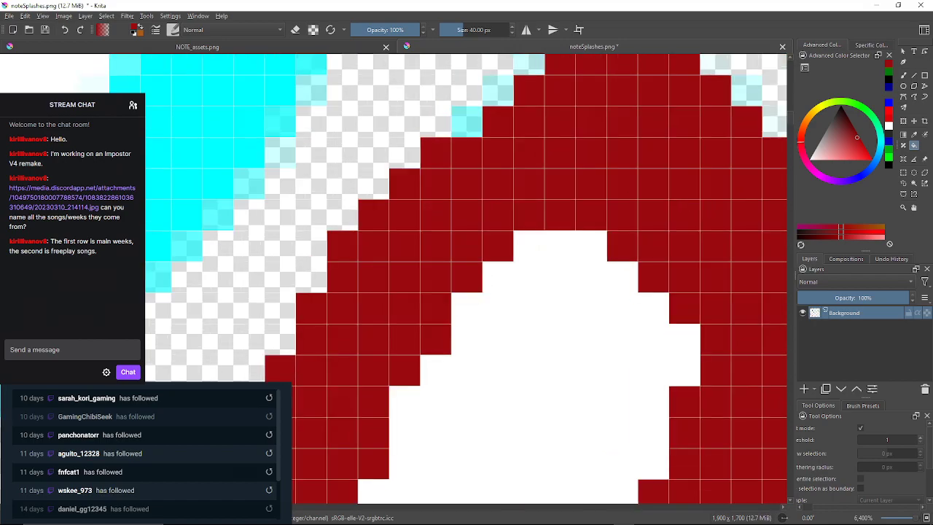
Fill the remaining cyan pixels up to the top of the oval droplet's left side with dark red.
click(466, 122)
click(498, 90)
drag(498, 90, 479, 117)
click(510, 86)
mouse_move(510, 85)
mouse_down()
mouse_move(460, 143)
mouse_move(157, 113)
mouse_up()
Fill the cyan pixels on the oval droplet's upper-right edge down to the upper notch with dark red.
click(343, 113)
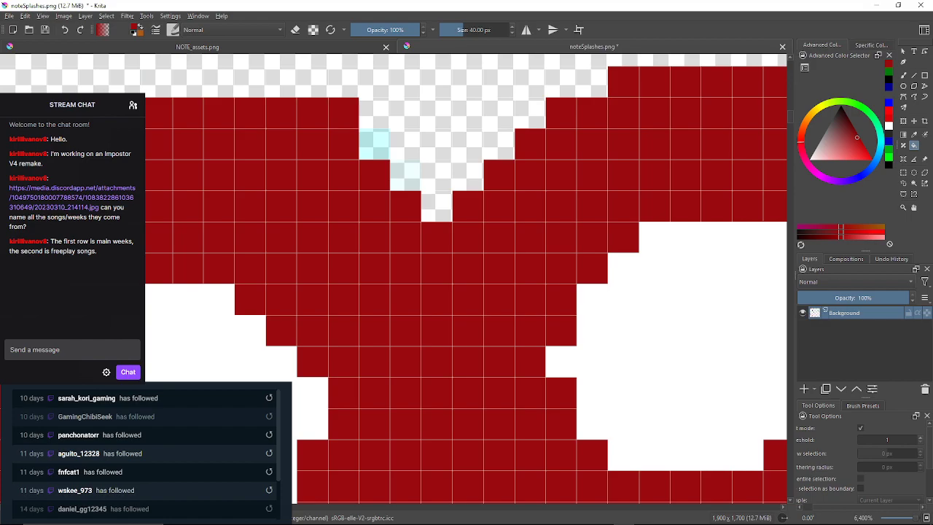
click(374, 145)
click(406, 174)
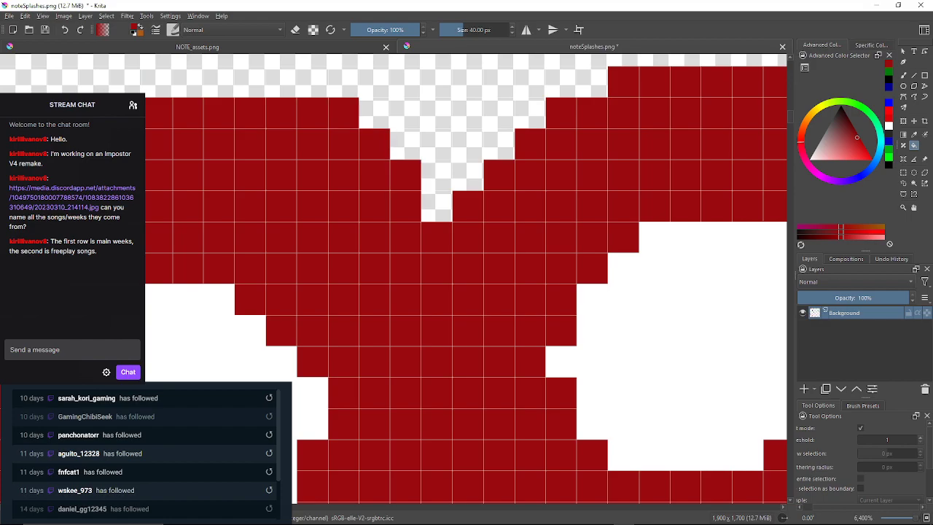
scroll(406, 175, down, 4)
scroll(389, 228, down, 7)
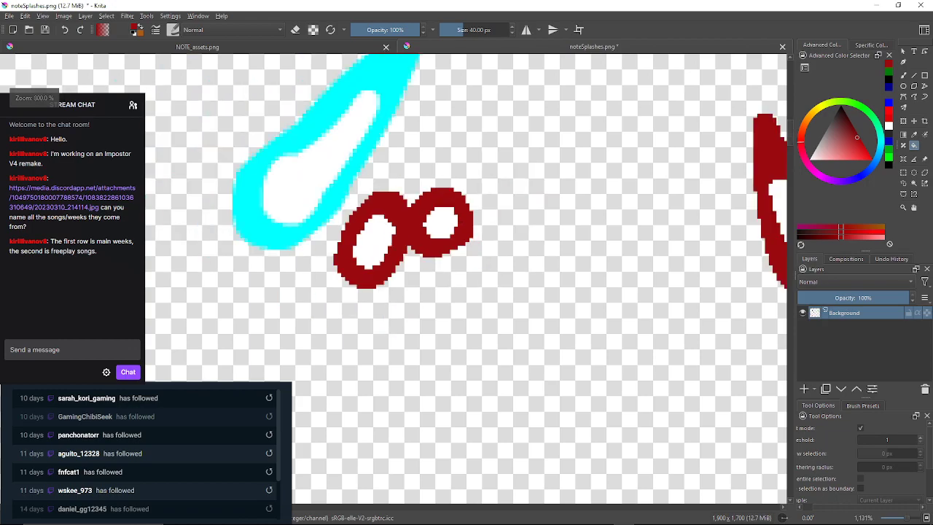
Raise the fill threshold to 52 and fill the long droplet's cyan outline with dark red.
scroll(401, 204, up, 6)
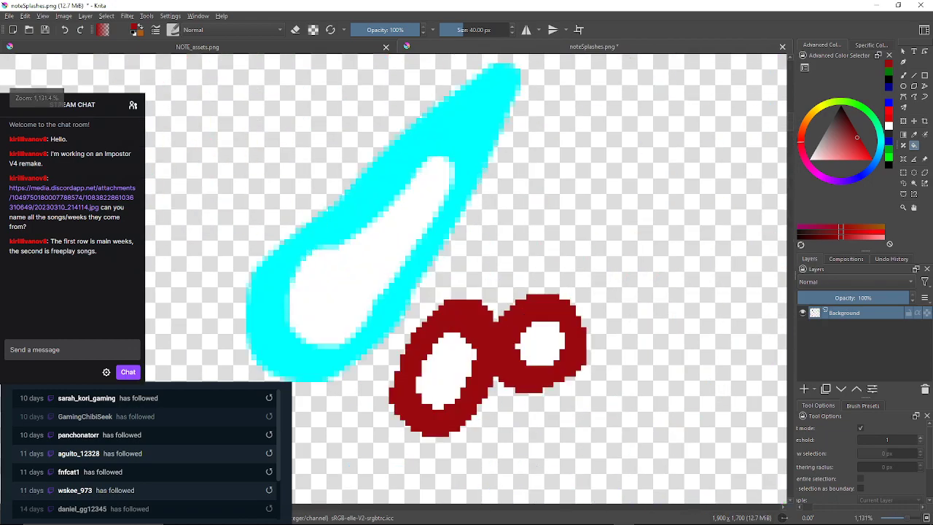
scroll(502, 98, up, 1)
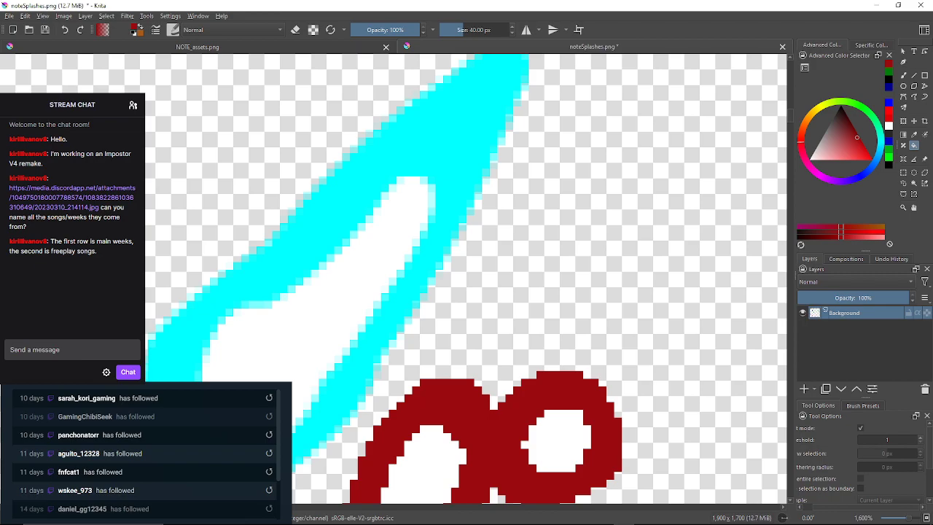
drag(886, 439, 888, 440)
click(453, 143)
drag(511, 109, 494, 240)
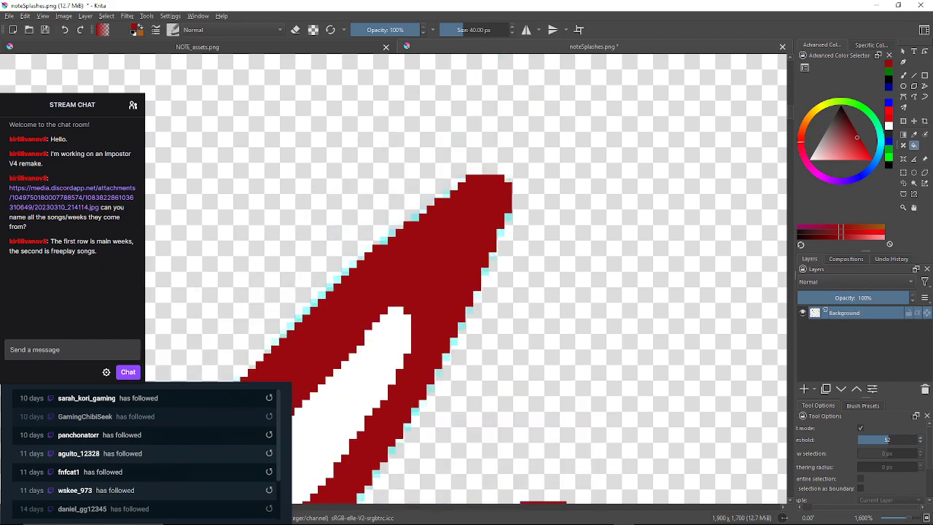
Set the fill threshold back to 1 and fill the cyan pixels on the right side of the long droplet's tip with dark red.
scroll(513, 157, up, 4)
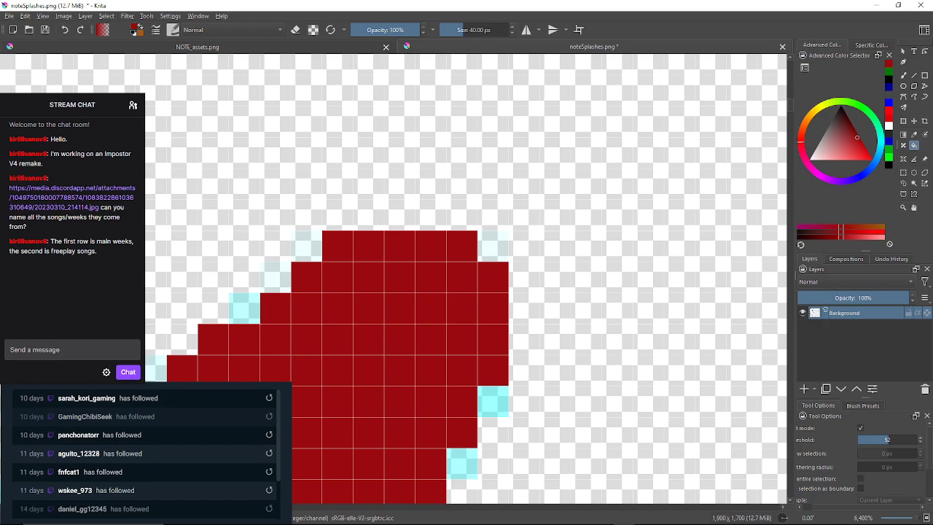
drag(887, 439, 857, 439)
click(492, 247)
click(492, 401)
mouse_move(493, 402)
mouse_down()
mouse_move(522, 229)
mouse_move(511, 116)
mouse_up()
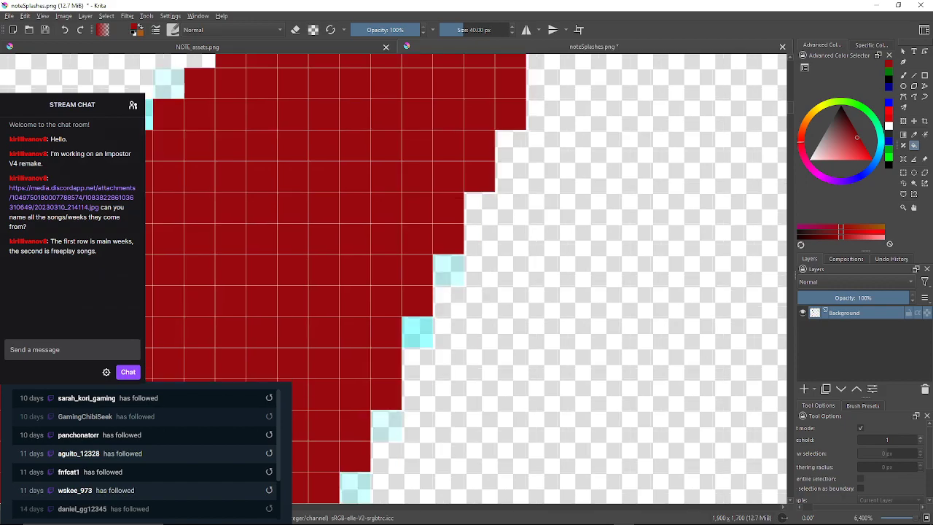
Fill the cyan pixels on the long droplet's right edge just below the tip with dark red.
click(448, 270)
click(417, 331)
drag(417, 332, 430, 229)
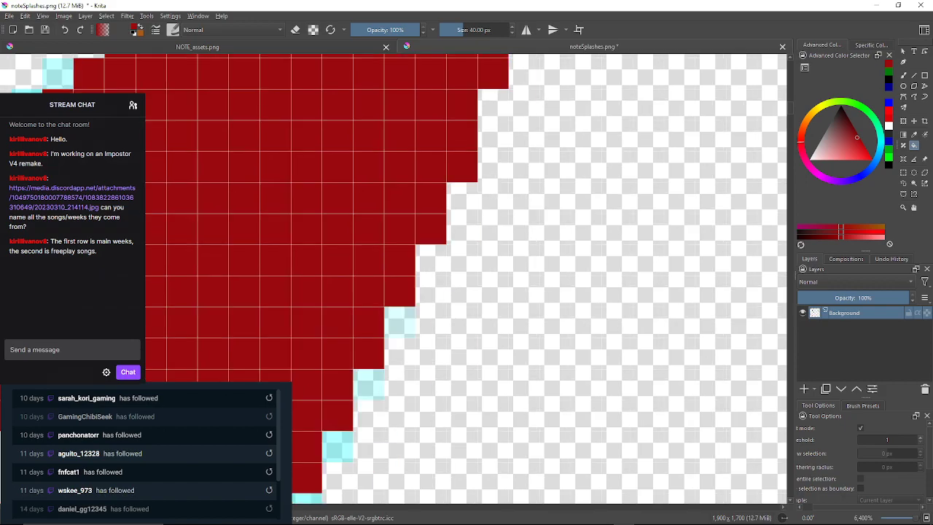
click(399, 322)
click(368, 384)
drag(368, 384, 391, 252)
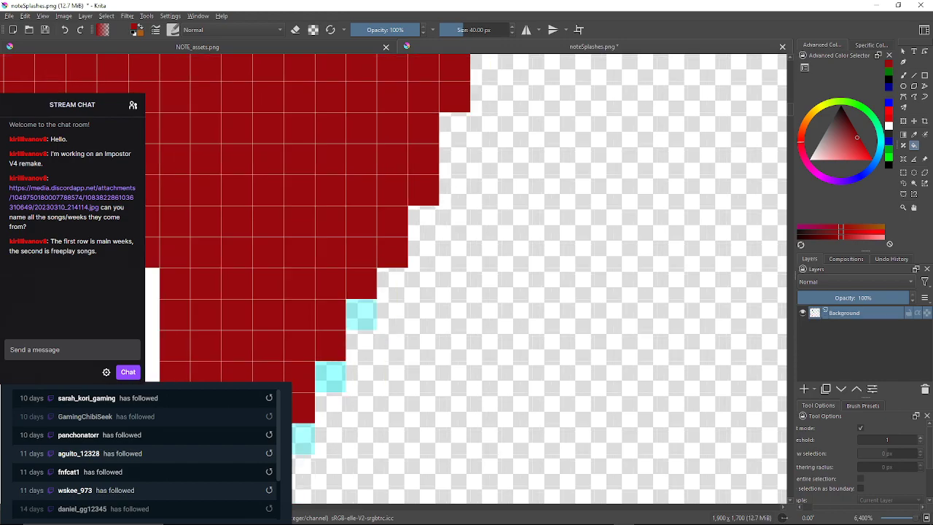
Fill the cyan pixels on the long droplet's right edge beside the upper end of its white centre with dark red.
click(361, 314)
click(330, 377)
drag(330, 376, 398, 243)
click(366, 304)
click(336, 366)
drag(336, 366, 387, 256)
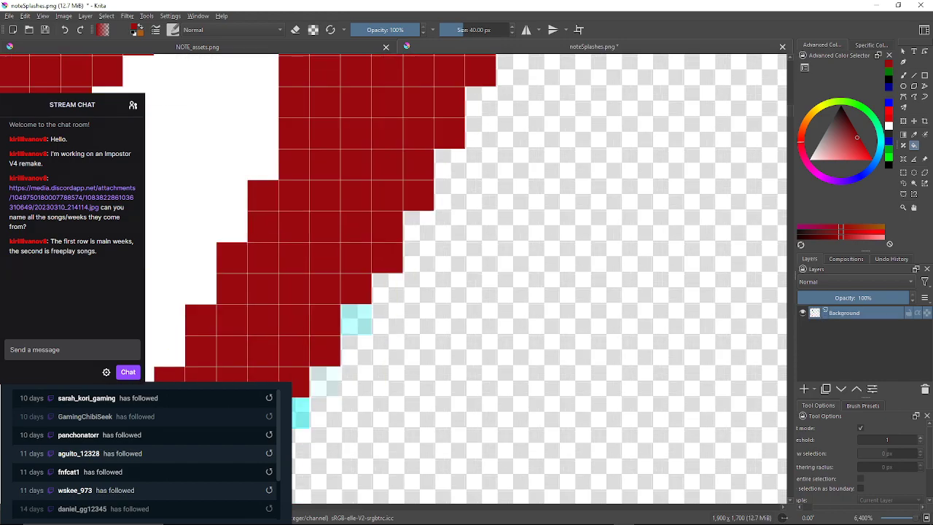
Fill the cyan pixels along the middle of the long droplet's right edge with dark red.
click(357, 320)
drag(357, 320, 406, 211)
click(344, 304)
click(313, 366)
drag(312, 365, 376, 227)
click(314, 321)
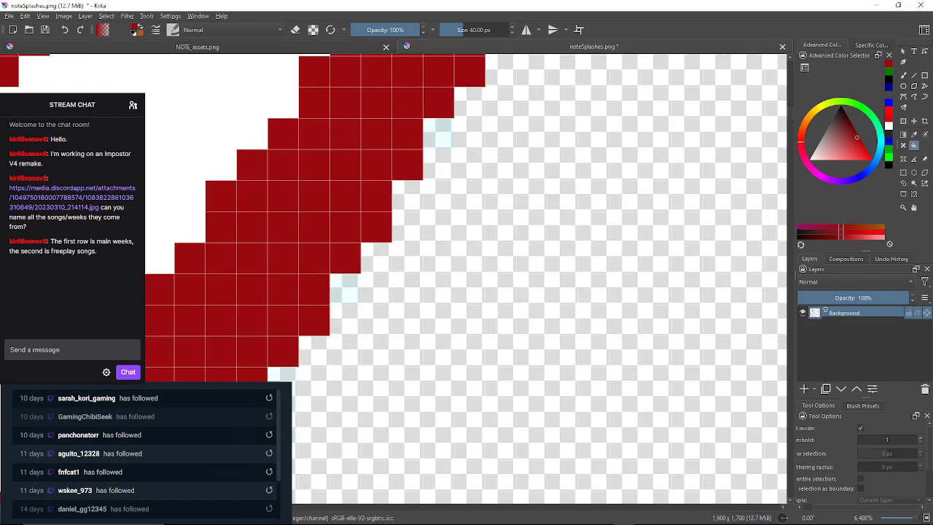
Fill the cyan pixels on the long droplet's right edge just above the oval droplet with dark red.
click(345, 290)
drag(344, 290, 406, 185)
click(313, 309)
drag(313, 309, 350, 243)
drag(318, 313, 354, 226)
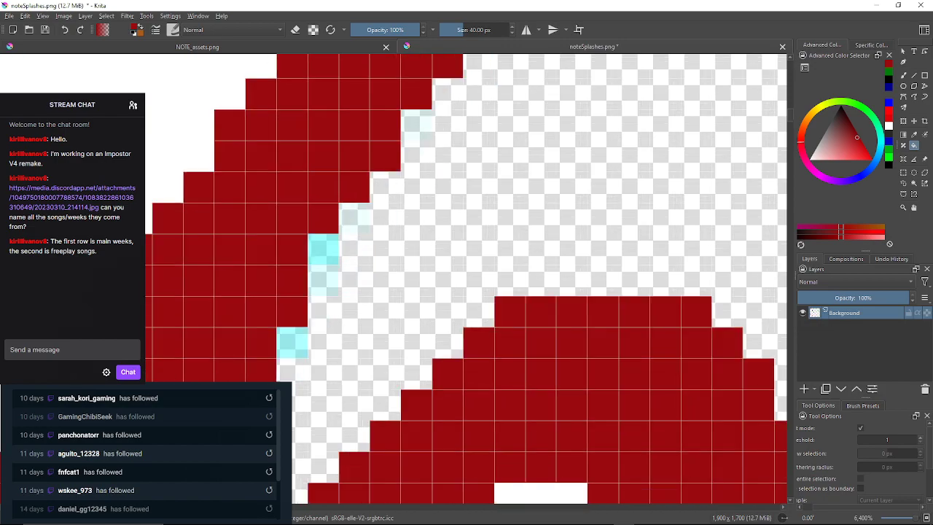
Fill the cyan pixels on the long droplet's right edge facing the oval droplet with dark red.
click(324, 250)
click(324, 281)
click(292, 343)
mouse_move(293, 342)
mouse_down()
mouse_move(340, 242)
mouse_move(398, 187)
mouse_up()
click(366, 250)
mouse_move(365, 249)
mouse_down()
mouse_move(384, 170)
mouse_move(477, 140)
mouse_up()
click(322, 295)
click(290, 325)
drag(290, 326, 410, 229)
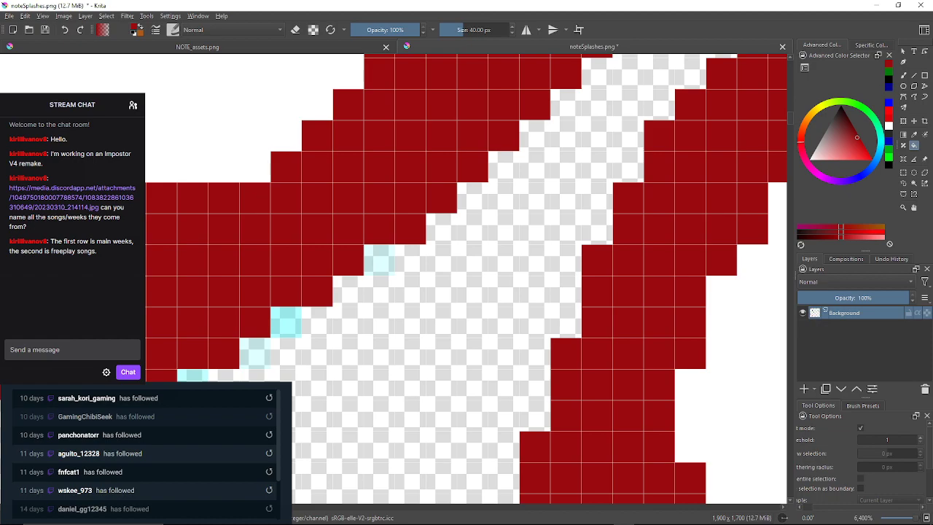
Fill the cyan pixels around the lower-right curve of the long droplet's bulb with dark red.
click(379, 260)
click(286, 322)
click(255, 353)
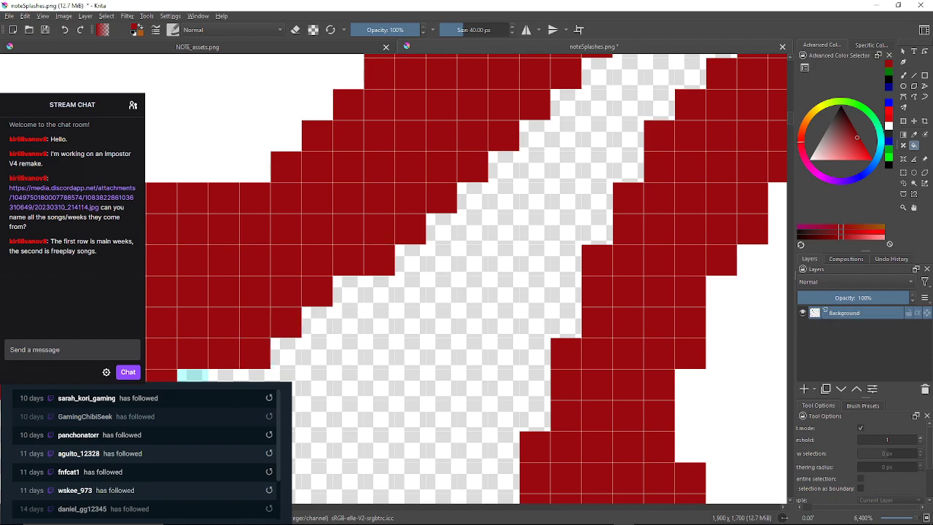
drag(256, 353, 359, 255)
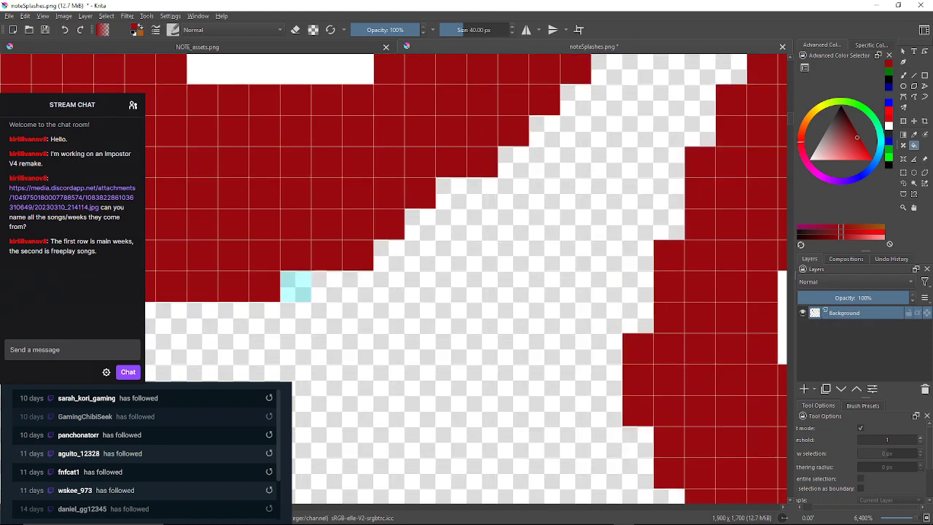
click(296, 287)
drag(296, 287, 671, 223)
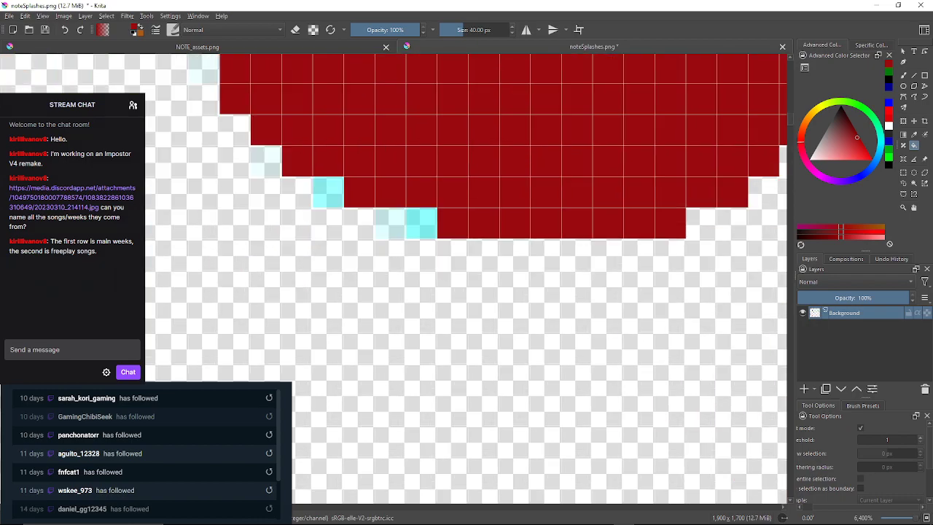
Fill the cyan pixels on the bottom and lower-left corner of the long droplet's bulb with dark red.
click(421, 223)
click(391, 223)
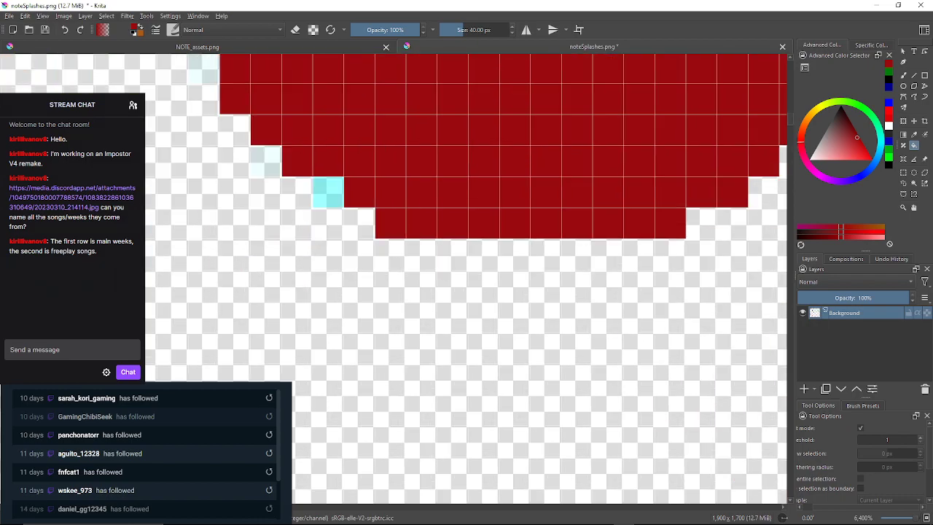
click(328, 192)
drag(328, 192, 408, 294)
Fill the cyan pixels along the left edge of the long droplet's bulb with dark red.
mouse_move(284, 137)
mouse_down()
mouse_move(355, 185)
mouse_move(407, 354)
mouse_up()
click(354, 185)
click(354, 217)
drag(408, 95, 389, 331)
click(387, 218)
mouse_move(388, 218)
mouse_down()
mouse_move(371, 252)
mouse_move(366, 236)
mouse_up()
click(396, 143)
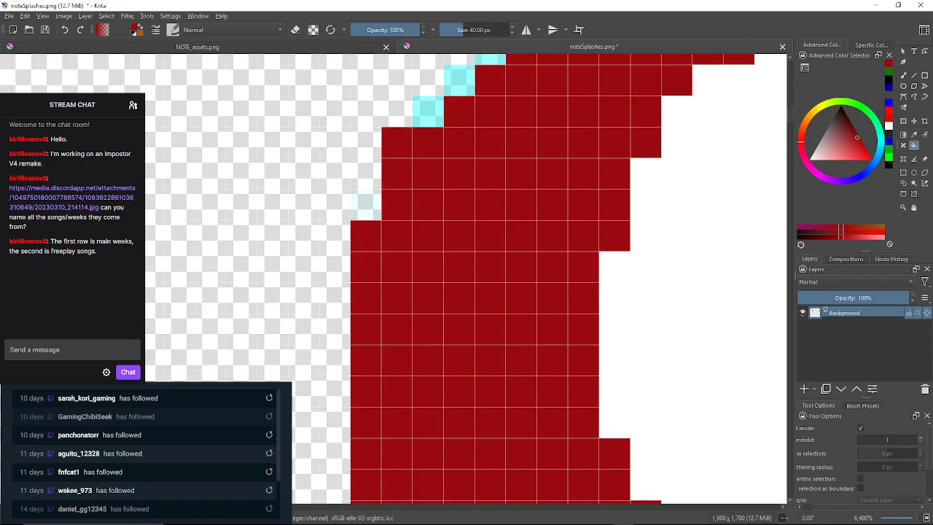
Fill the cyan pixels around the upper-left curve of the long droplet's bulb with dark red.
click(366, 204)
click(428, 111)
click(459, 80)
drag(466, 87, 419, 176)
click(443, 138)
click(473, 107)
click(505, 76)
drag(505, 76, 411, 203)
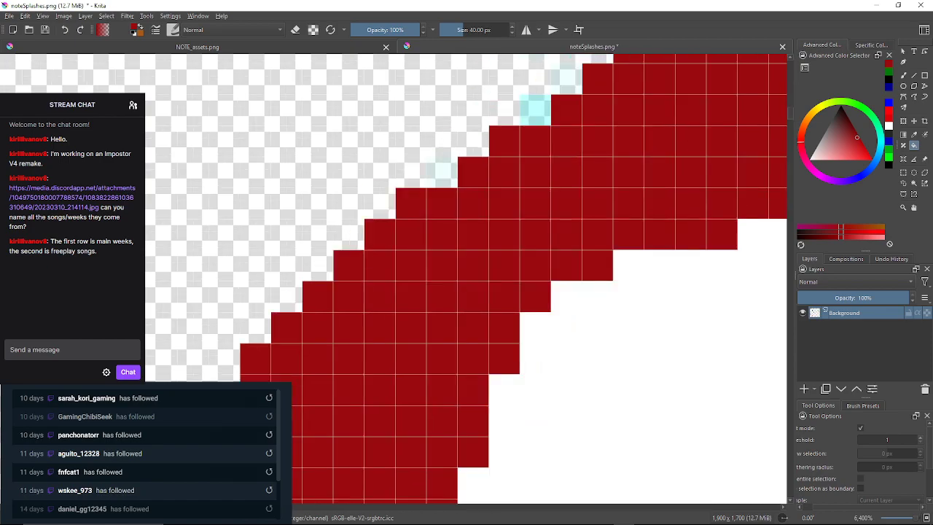
Fill the cyan pixels where the long droplet's bulb narrows on its upper-left side with dark red.
click(442, 172)
drag(536, 110, 474, 173)
click(473, 173)
click(502, 142)
drag(503, 143, 460, 180)
click(553, 116)
drag(553, 116, 461, 225)
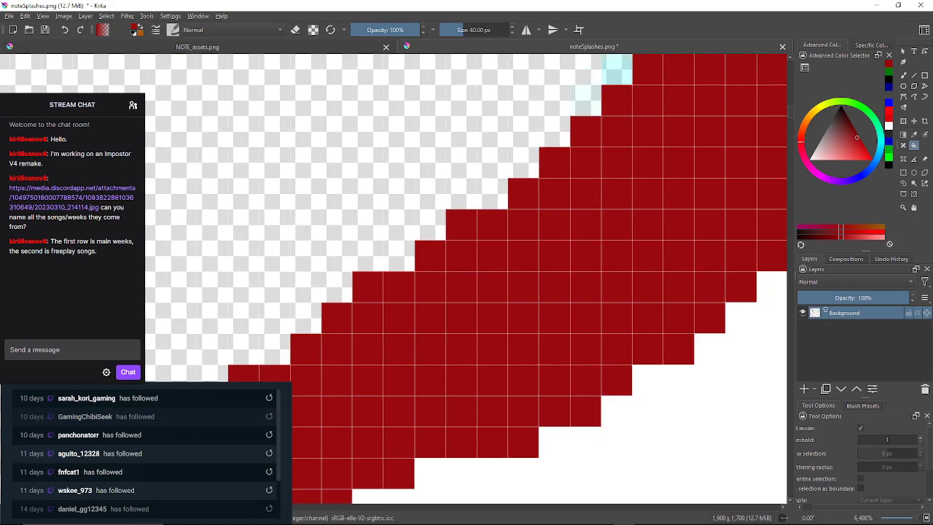
Fill the cyan pixels along the middle of the long droplet's upper-left edge with dark red.
mouse_move(617, 69)
mouse_down()
mouse_move(567, 143)
mouse_move(569, 161)
mouse_up()
click(536, 175)
click(567, 144)
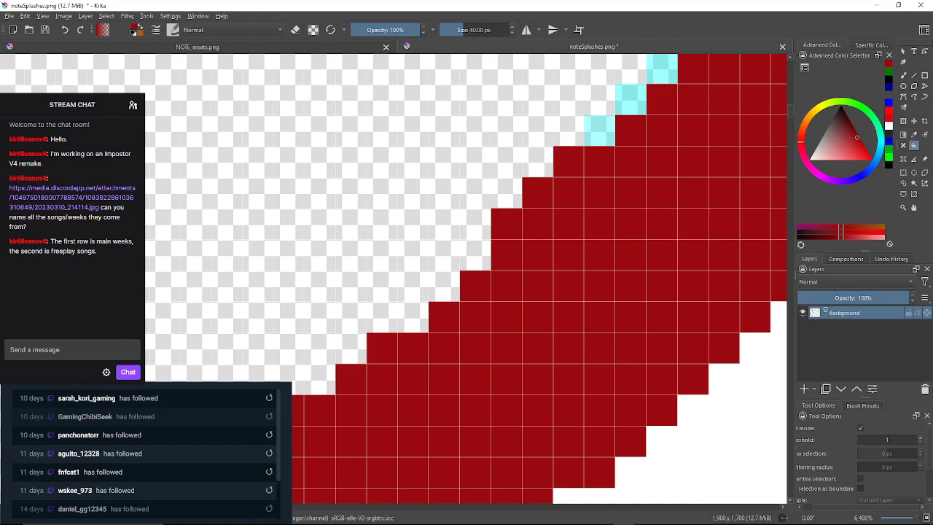
click(599, 130)
click(631, 99)
drag(631, 99, 619, 139)
click(651, 109)
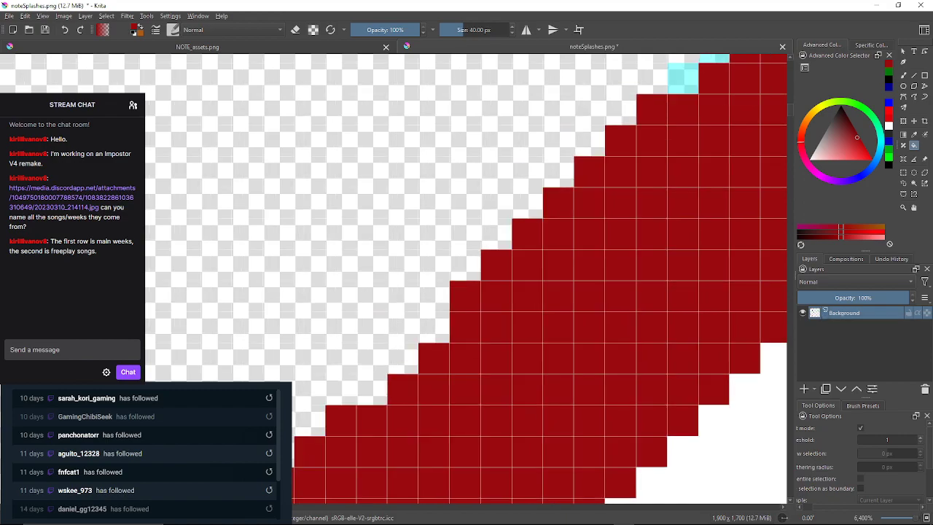
Fill the cyan pixels on the next stretch up the long droplet's upper-left edge with dark red.
click(683, 78)
drag(683, 78, 652, 130)
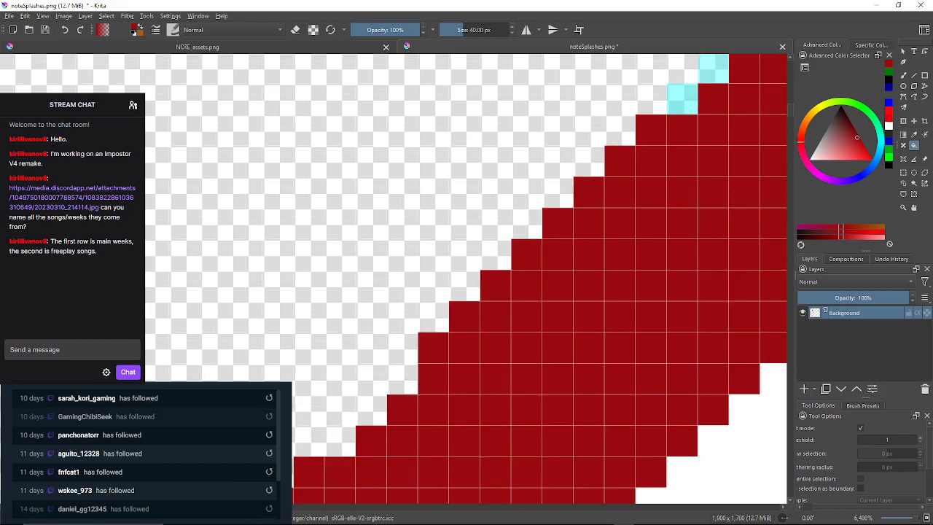
click(682, 99)
click(713, 68)
drag(714, 69, 659, 146)
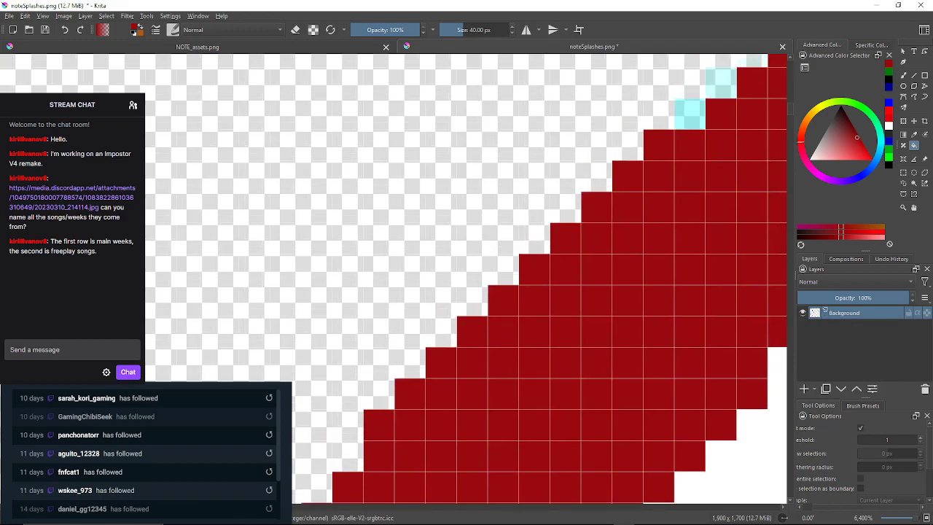
click(690, 114)
click(721, 84)
Fill the faint and bright cyan pixels on the upper third of the long droplet's upper-left edge with dark red.
drag(721, 83, 595, 168)
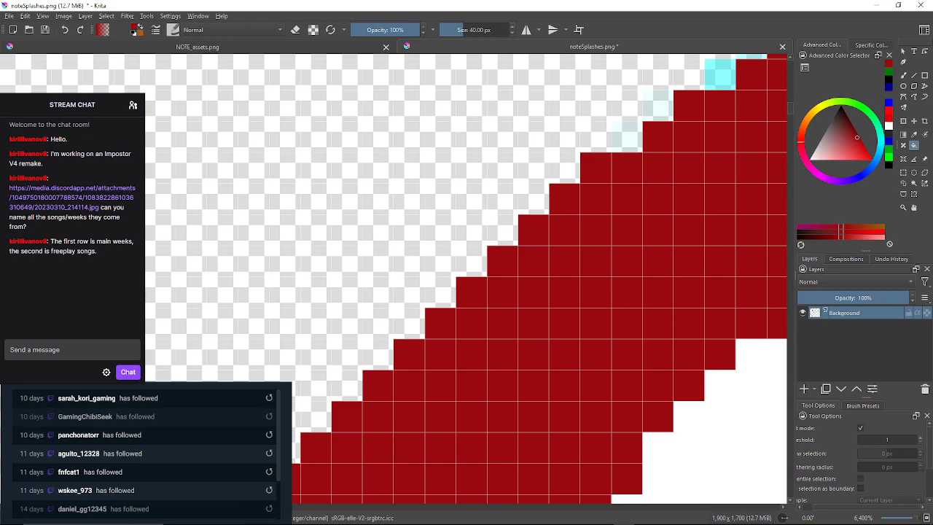
click(657, 106)
click(627, 136)
drag(627, 136, 576, 173)
click(670, 111)
click(701, 79)
Fill the cyan pixels beside the end of the long droplet's white interior on its upper-left edge with dark red.
drag(701, 80, 605, 138)
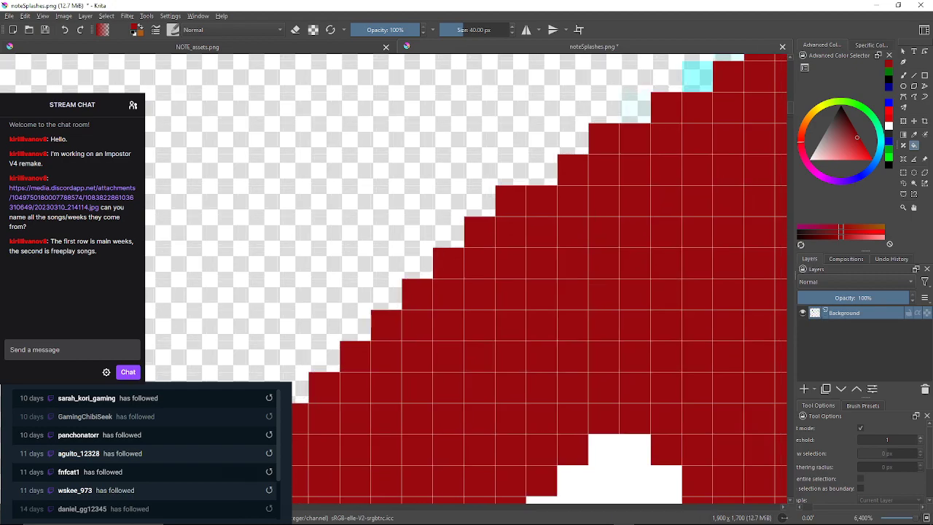
click(635, 107)
click(698, 76)
drag(697, 76, 620, 159)
click(651, 127)
Fill the last cyan pixels leading up to the long droplet's tip with dark red.
drag(650, 128, 589, 173)
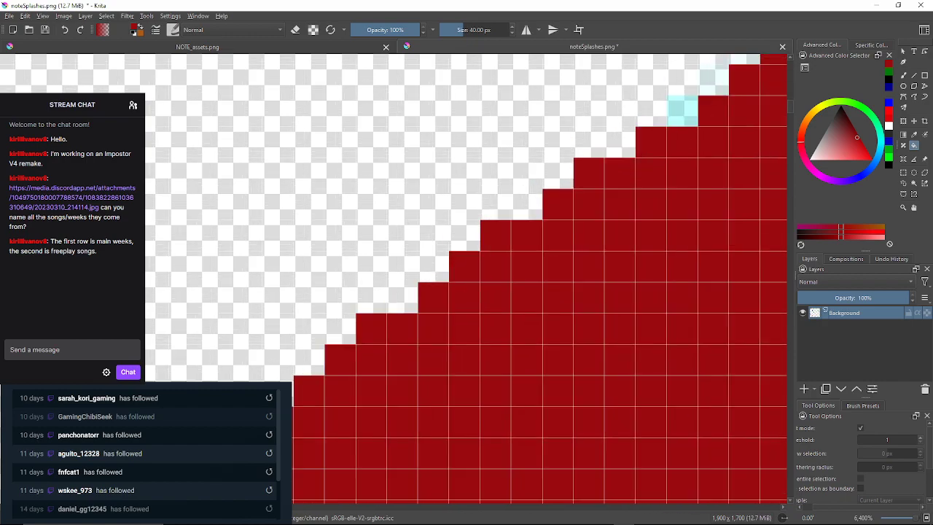
click(683, 111)
click(714, 79)
drag(713, 79, 613, 159)
click(643, 129)
Set the fill threshold to 52 and fill the cyan outline of the right-pointing droplet in the top row with dark red.
drag(643, 129, 457, 199)
scroll(524, 197, down, 4)
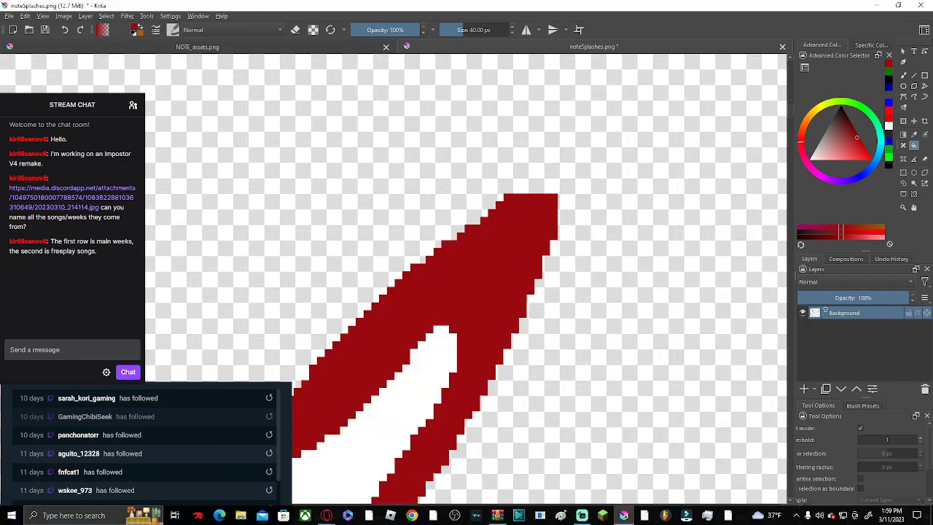
scroll(574, 288, down, 3)
scroll(679, 306, down, 2)
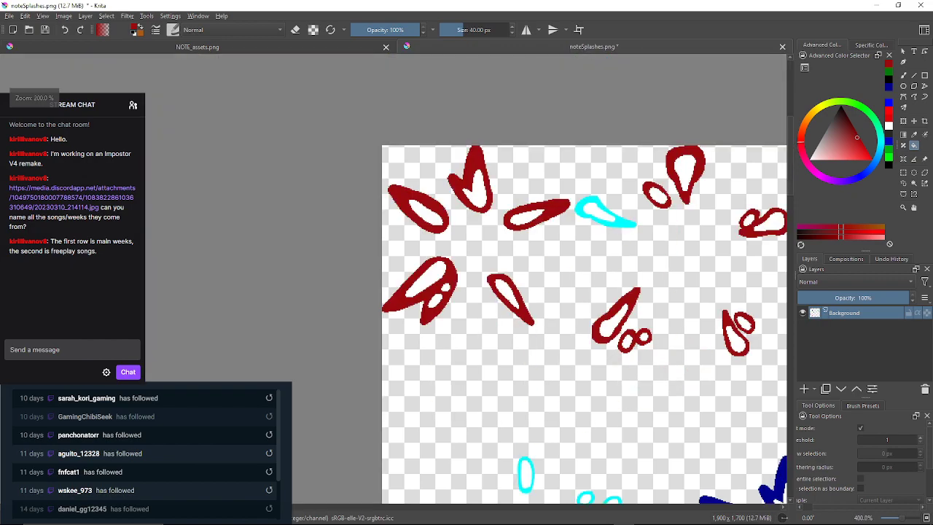
scroll(618, 210, up, 7)
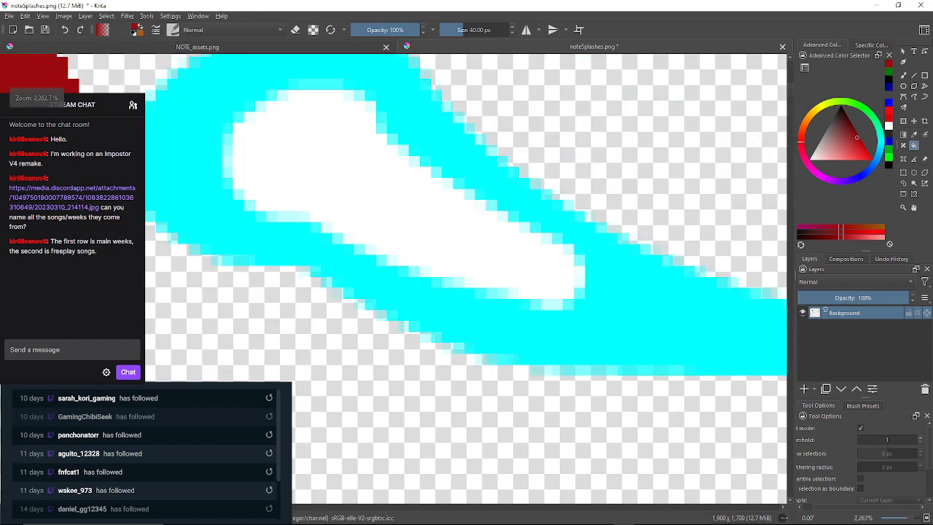
scroll(654, 431, down, 2)
scroll(655, 431, up, 1)
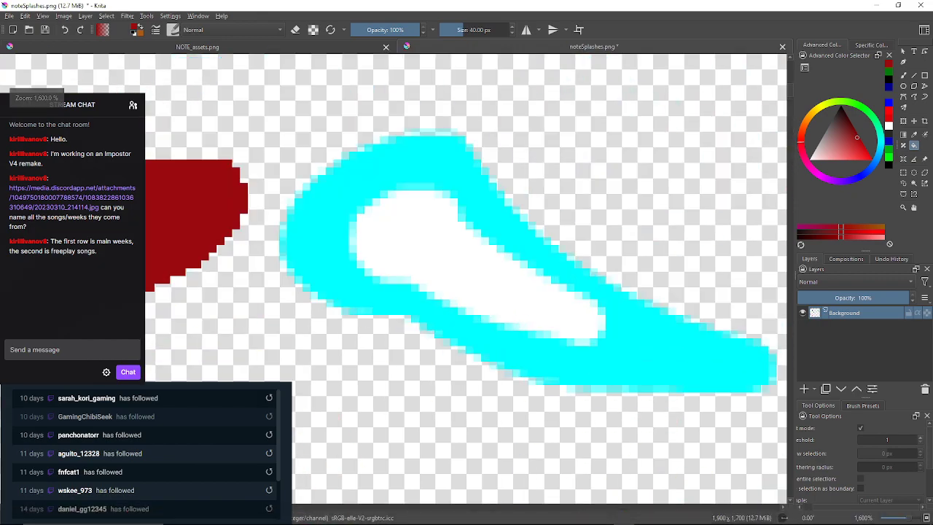
click(891, 439)
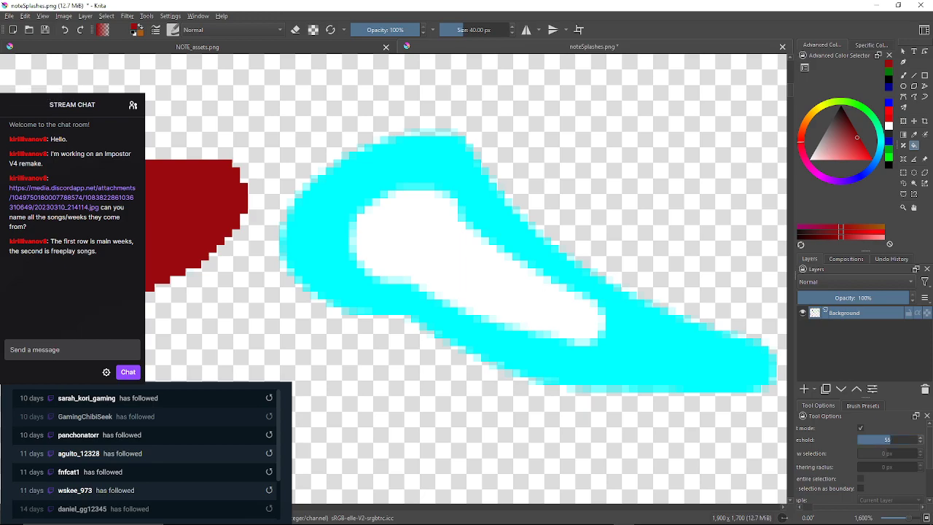
drag(891, 439, 889, 440)
click(665, 360)
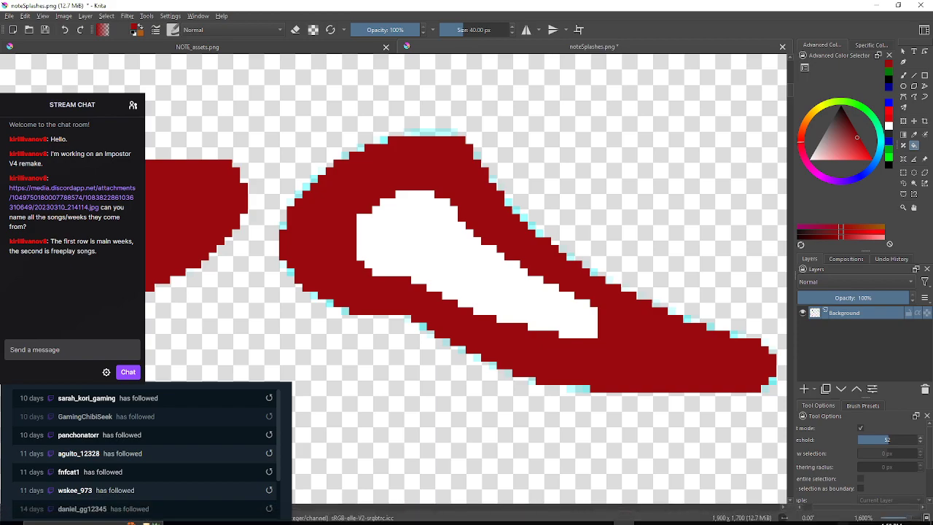
Set the fill threshold to 1 and fill the cyan pixels on the right-pointing droplet's upper-left curve with dark red.
scroll(368, 134, up, 3)
scroll(337, 173, down, 1)
drag(337, 173, 403, 158)
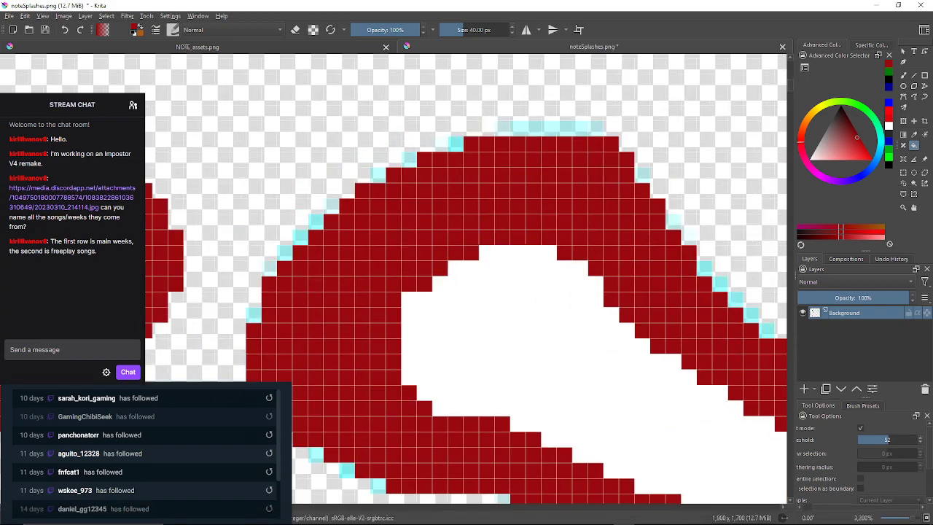
scroll(223, 285, up, 2)
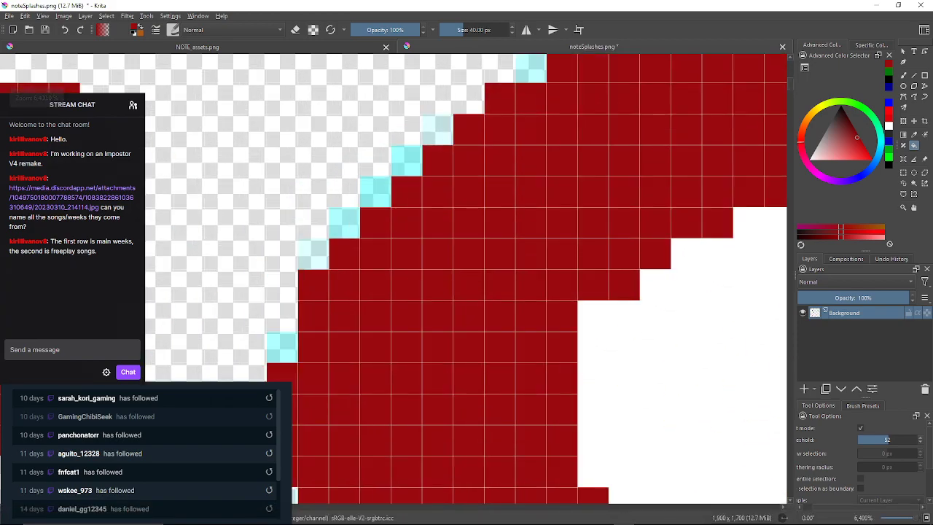
drag(871, 440, 854, 439)
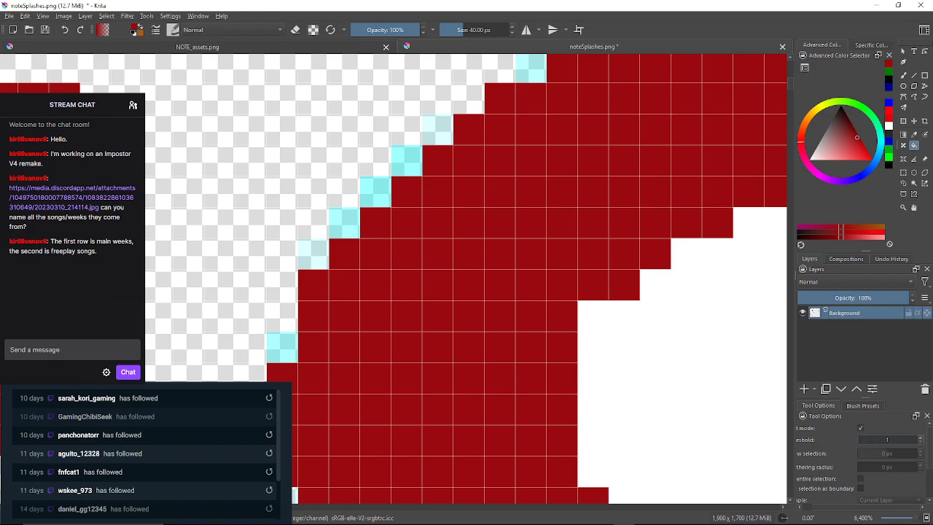
click(312, 254)
click(343, 224)
click(375, 192)
click(406, 161)
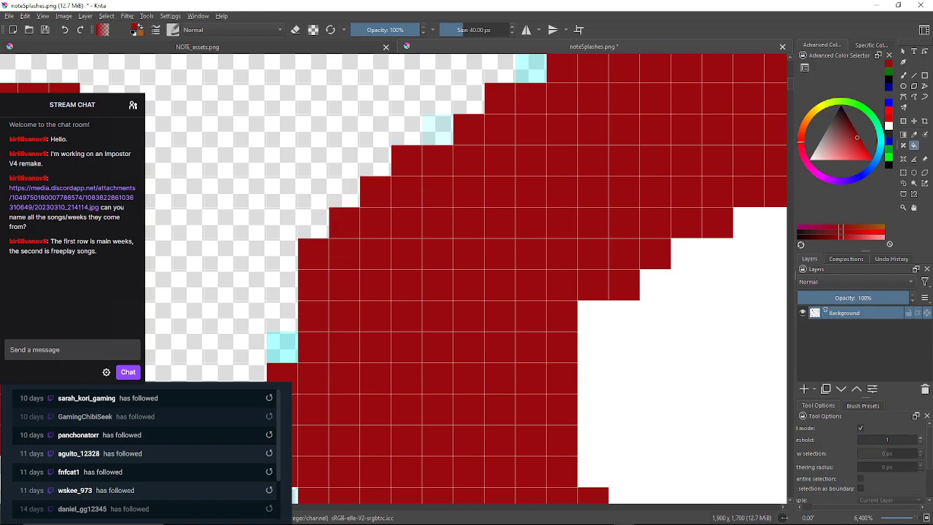
click(437, 130)
Fill the cyan pixels on the right-pointing droplet's upper-left shoulder and the row along its rounded top with dark red.
drag(452, 124, 394, 221)
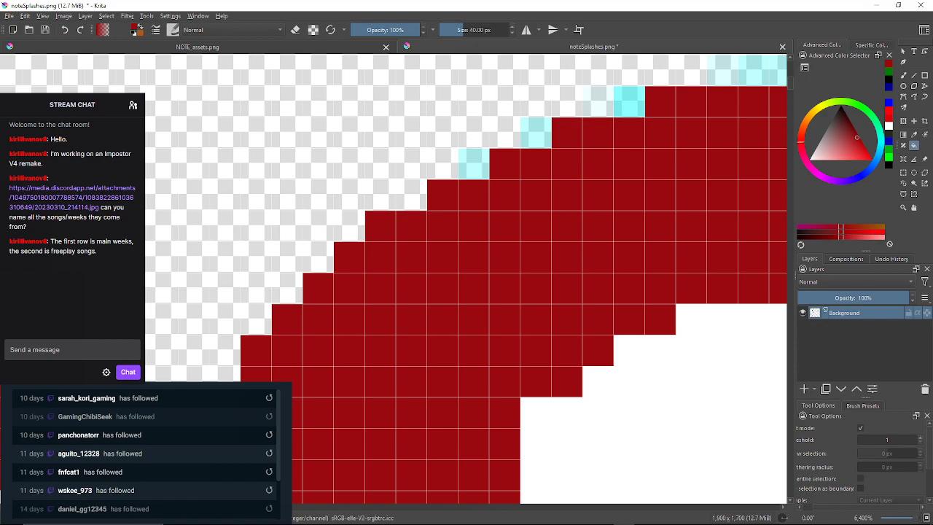
click(474, 164)
click(535, 132)
drag(543, 133, 470, 168)
click(557, 136)
click(526, 136)
drag(532, 135, 483, 166)
click(600, 135)
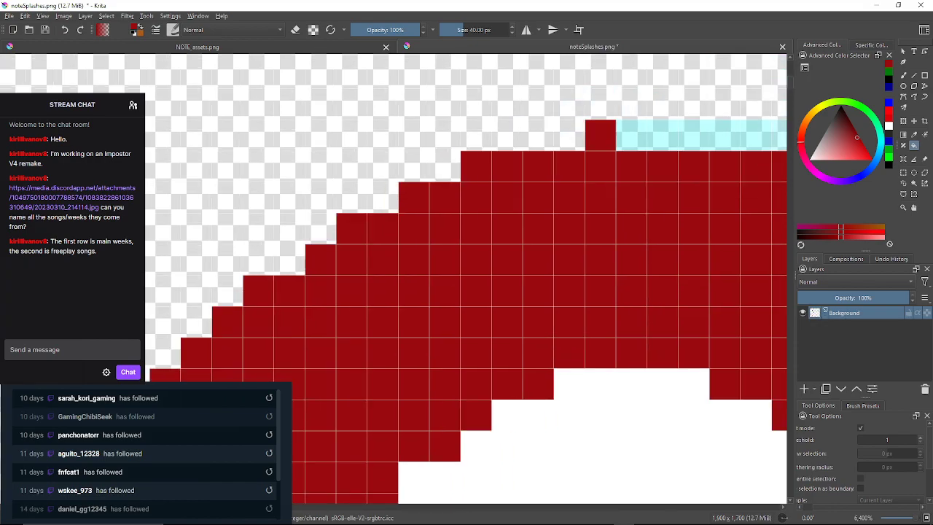
click(663, 135)
Fill the cyan pixels where the right-pointing droplet's rounded top turns down into its right side with dark red.
drag(693, 139, 472, 181)
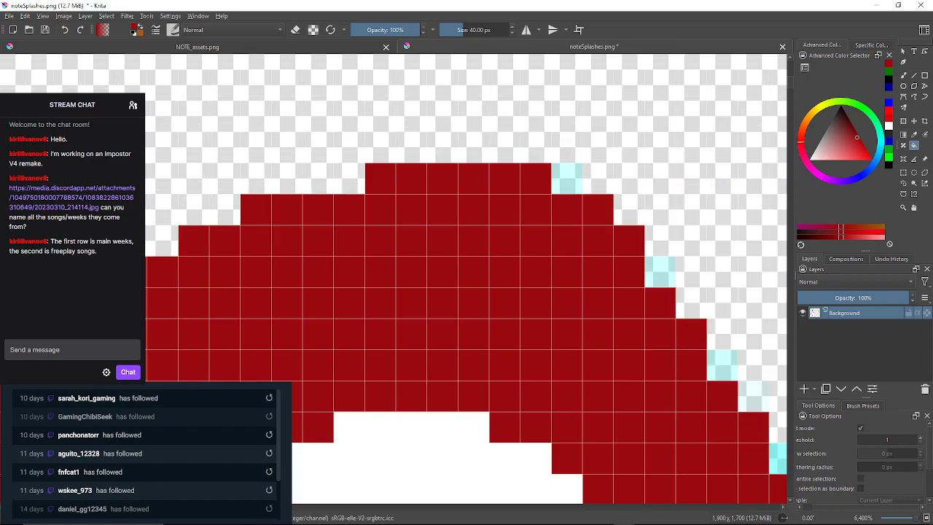
click(567, 178)
click(661, 272)
click(722, 364)
Fill the diagonal run of cyan pixels below the bulb on the right-pointing droplet's upper-right edge with dark red.
drag(722, 364, 527, 243)
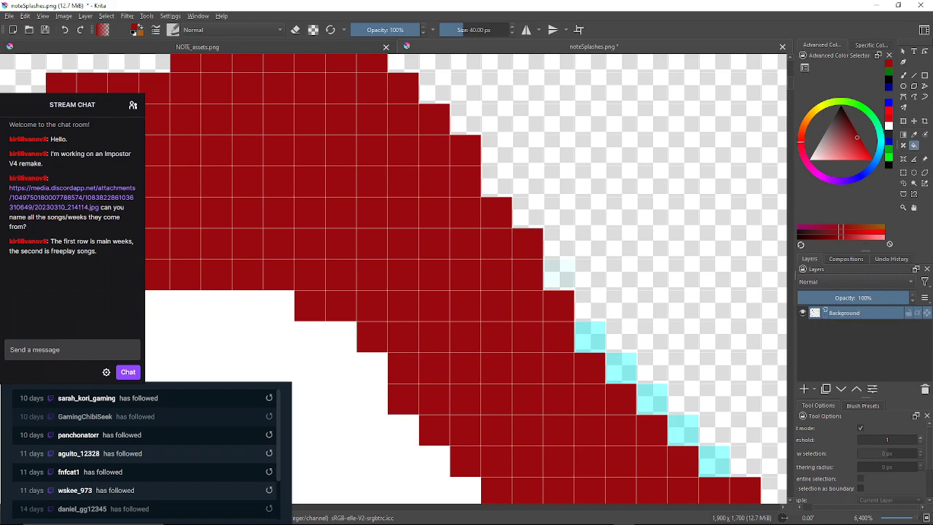
click(559, 275)
click(589, 336)
click(620, 368)
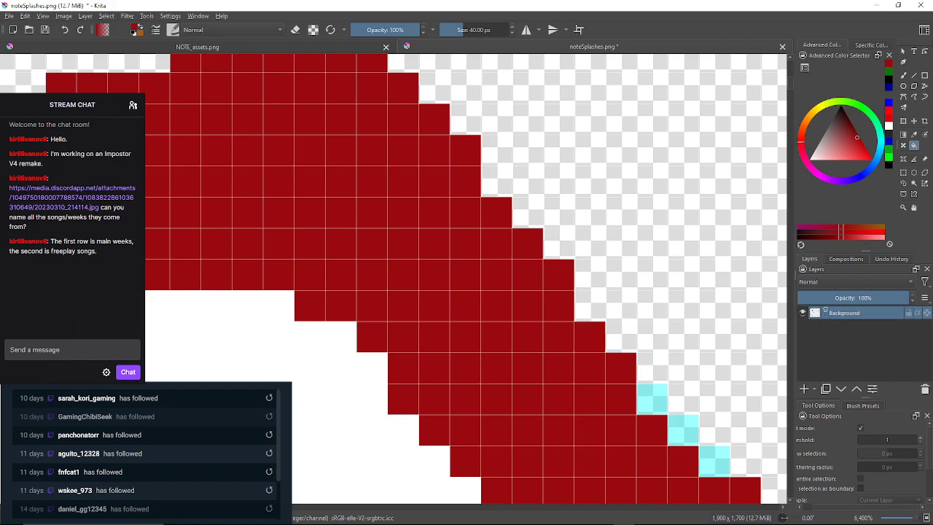
click(652, 399)
click(683, 431)
click(714, 461)
Fill the cyan pixels along the middle of the right-pointing droplet's upper-right edge with dark red.
mouse_move(715, 461)
mouse_down()
mouse_move(712, 476)
mouse_move(596, 408)
mouse_up()
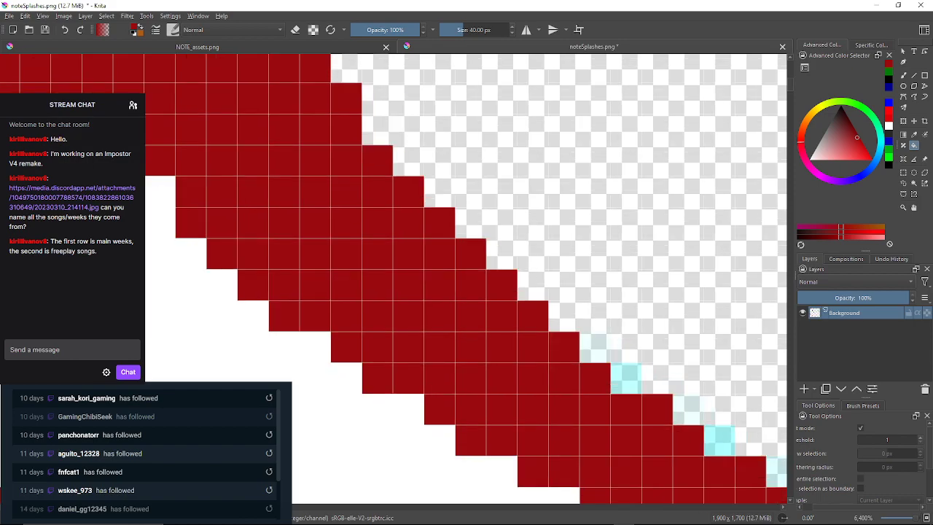
click(595, 346)
click(626, 378)
drag(626, 379, 525, 335)
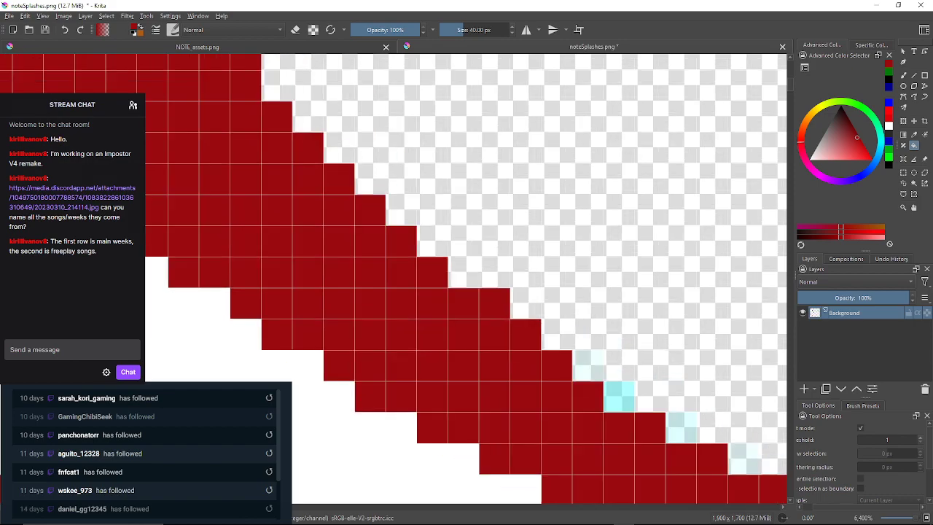
click(588, 366)
click(618, 396)
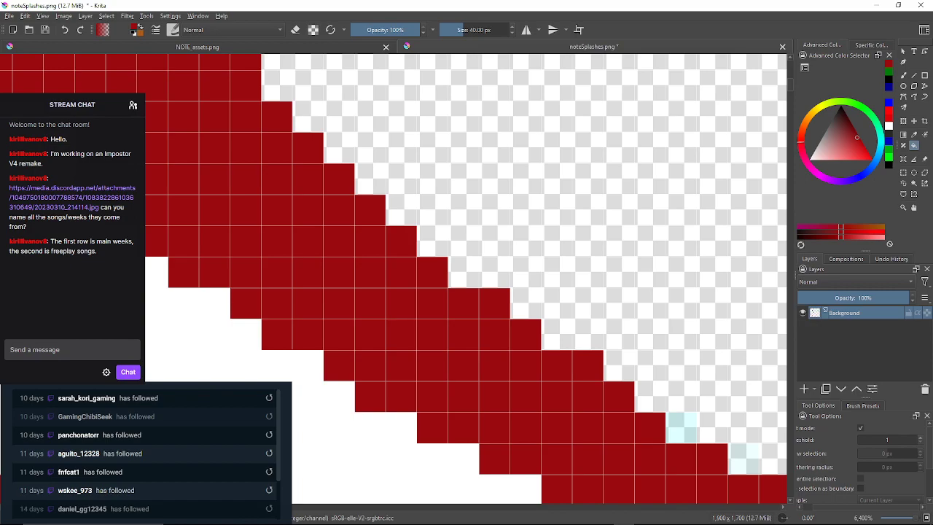
click(682, 428)
Fill the cyan pixels on the upper-right edge around the end of the right-pointing droplet's white interior with dark red.
drag(682, 427, 438, 343)
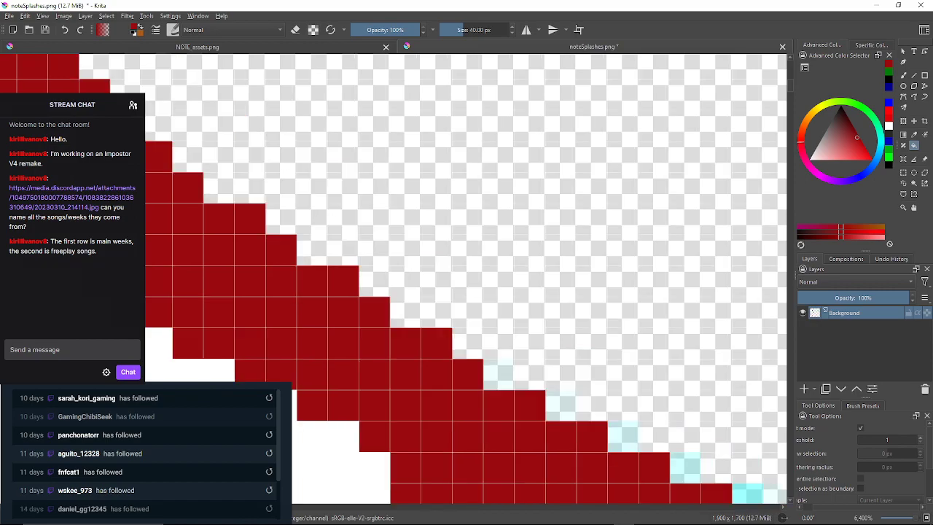
click(499, 374)
click(561, 406)
click(623, 437)
drag(623, 436, 550, 344)
click(613, 375)
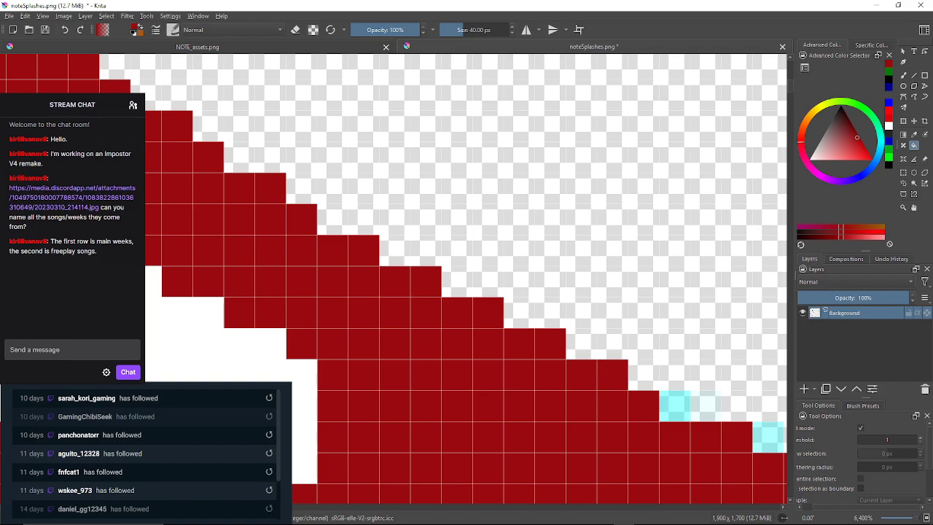
click(675, 405)
Fill the cyan pixels along the upper edge of the right-pointing droplet's tail with dark red.
drag(675, 405, 489, 350)
click(519, 351)
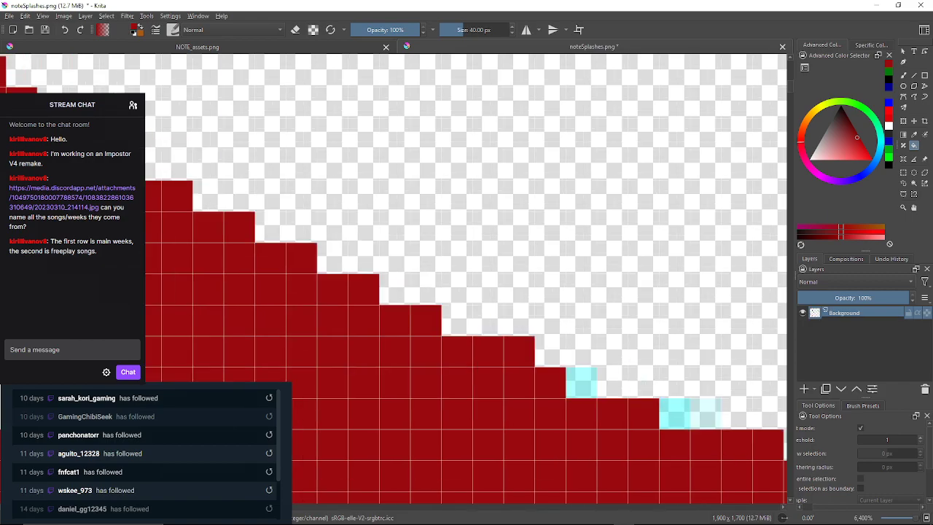
click(582, 383)
drag(675, 413, 558, 343)
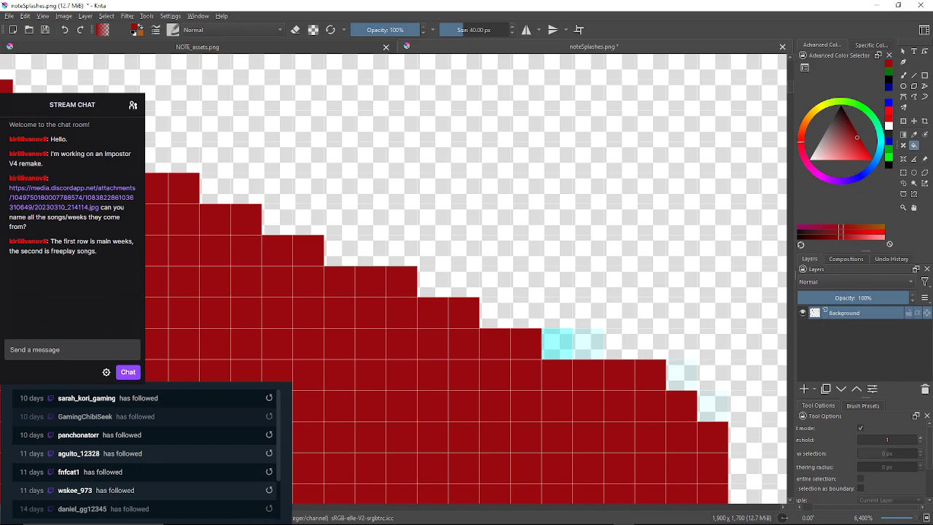
click(558, 343)
click(589, 343)
Fill the cyan corner pixels around the right-pointing droplet's tail tip with dark red.
drag(589, 343, 361, 230)
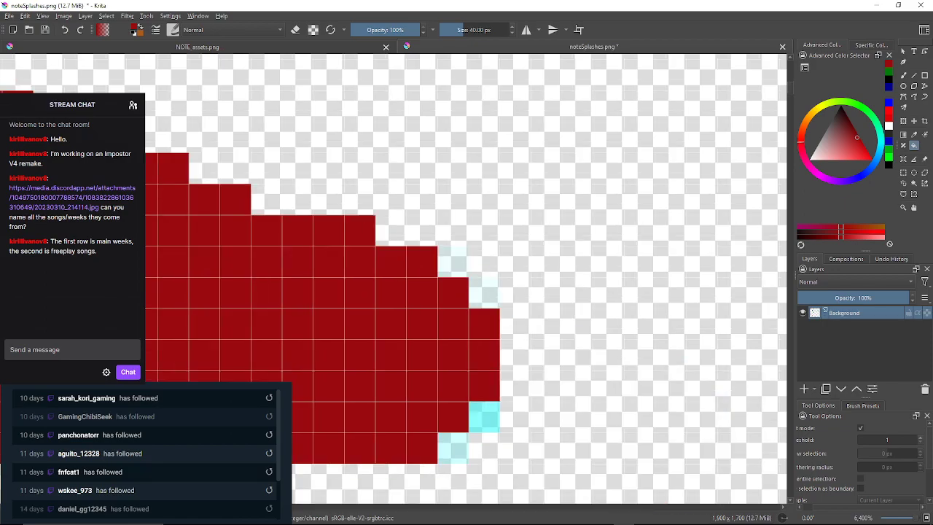
click(452, 262)
click(484, 292)
click(484, 417)
Fill the cyan pixels on the underside of the right-pointing droplet, below the end of its white interior, with dark red.
mouse_move(484, 416)
mouse_down()
mouse_move(589, 380)
mouse_move(723, 299)
mouse_up()
drag(306, 321, 764, 294)
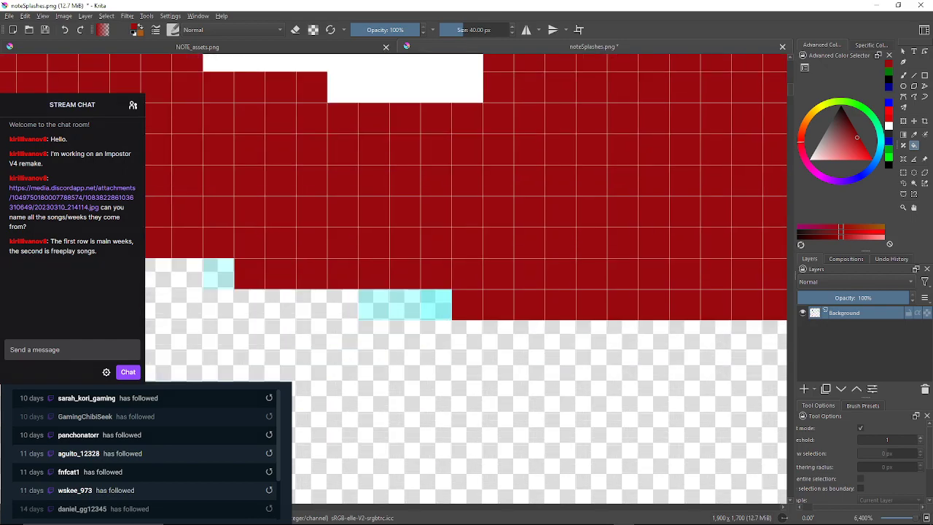
click(436, 304)
click(402, 305)
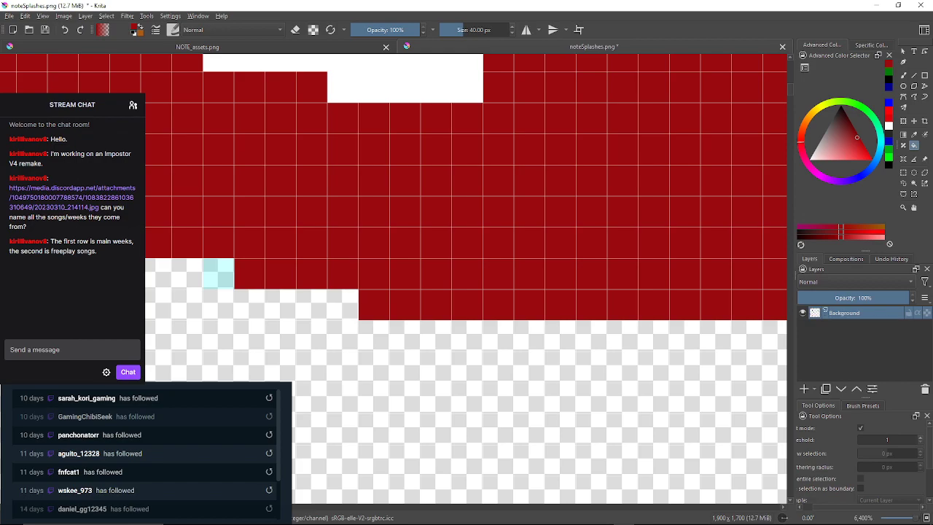
click(219, 273)
Fill the stepped cyan pixels along the middle of the right-pointing droplet's lower-left edge with dark red.
mouse_move(219, 277)
mouse_down()
mouse_move(358, 276)
mouse_move(425, 300)
mouse_up()
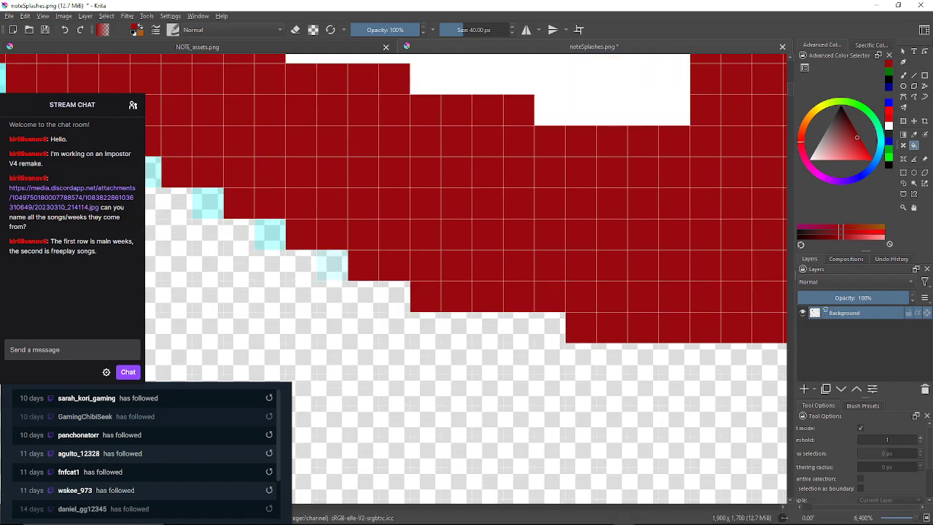
click(333, 266)
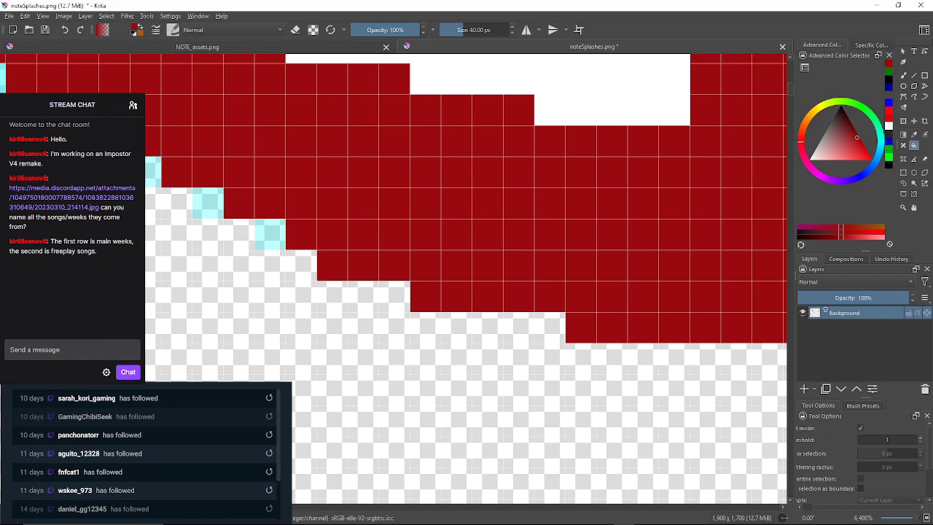
click(270, 235)
drag(270, 235, 281, 243)
scroll(253, 219, down, 1)
click(230, 213)
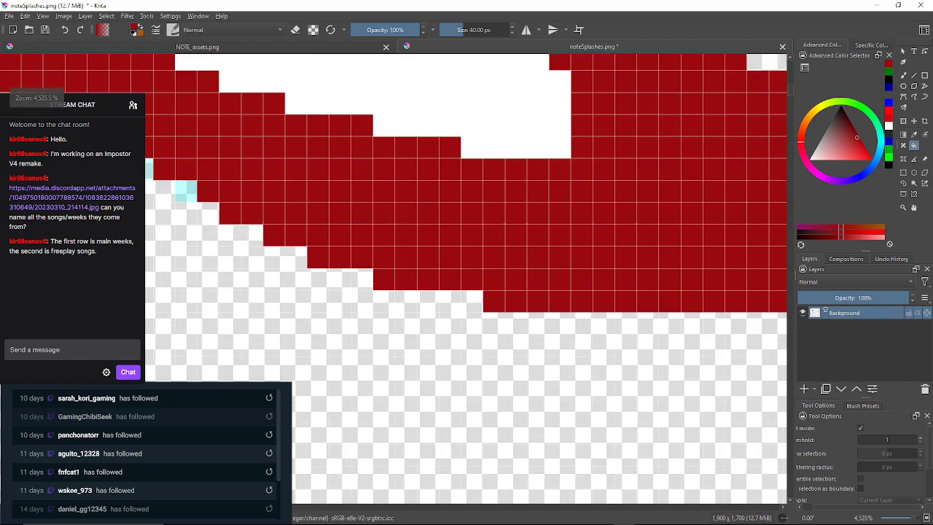
scroll(211, 210, up, 1)
click(175, 184)
Fill the cyan pixels on the right-pointing droplet's lower-left edge up towards the bulb with dark red.
drag(175, 183, 283, 289)
click(222, 258)
drag(223, 258, 290, 276)
click(227, 246)
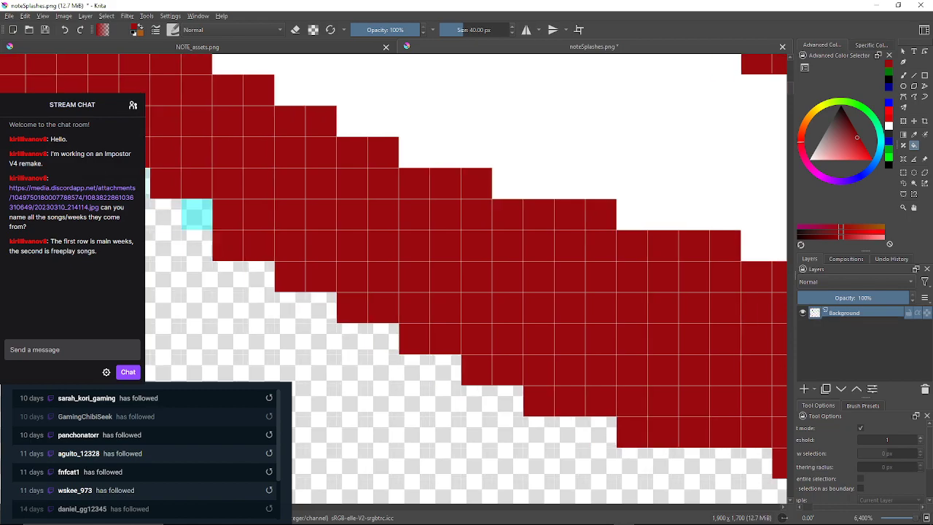
click(197, 213)
drag(197, 214, 287, 245)
click(225, 216)
mouse_move(225, 215)
mouse_down()
mouse_move(298, 230)
mouse_move(588, 222)
mouse_up()
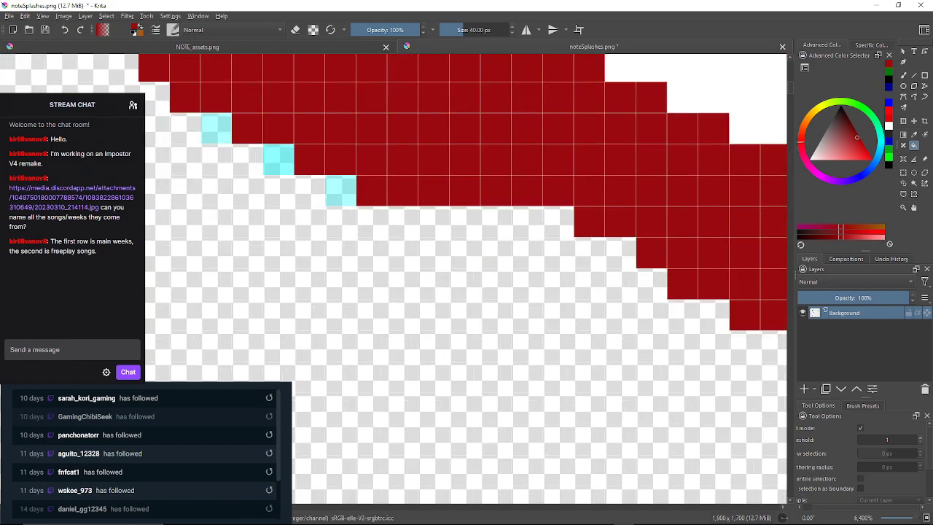
Fill the remaining cyan pixels along the right-pointing droplet's lower-left edge and the underside of its bulb with dark red.
click(340, 191)
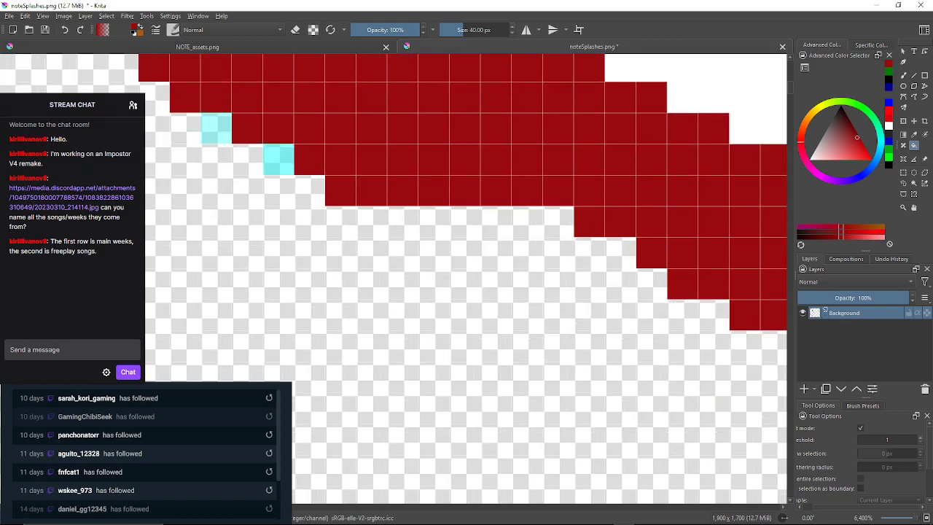
click(278, 159)
click(216, 128)
drag(216, 128, 313, 201)
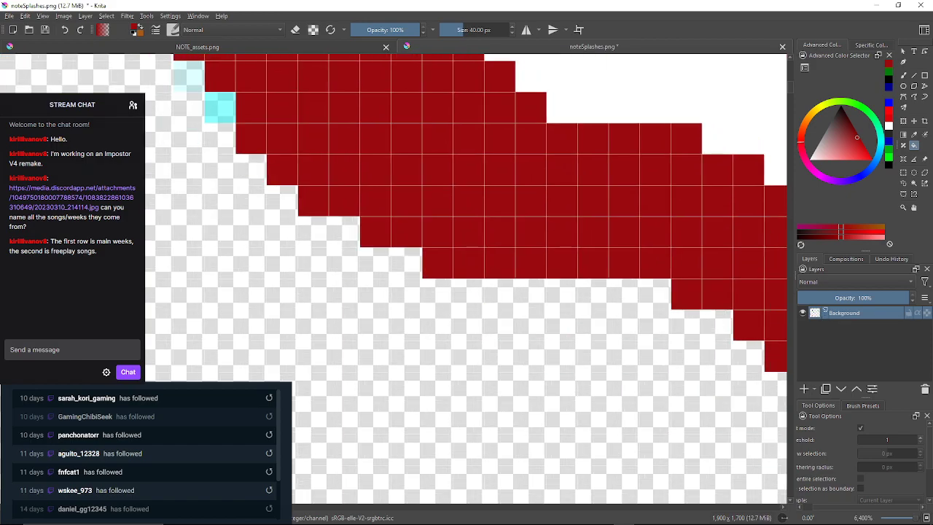
click(220, 108)
click(189, 76)
mouse_move(189, 76)
mouse_down()
mouse_move(203, 118)
mouse_move(291, 198)
mouse_move(289, 312)
mouse_up()
click(290, 158)
Examine the right-pointing droplet's upper outline and the whole dark red splash for leftover cyan pixels.
mouse_move(289, 157)
mouse_down()
mouse_move(261, 290)
mouse_move(237, 345)
mouse_move(81, 449)
mouse_up()
drag(693, 180, 471, 278)
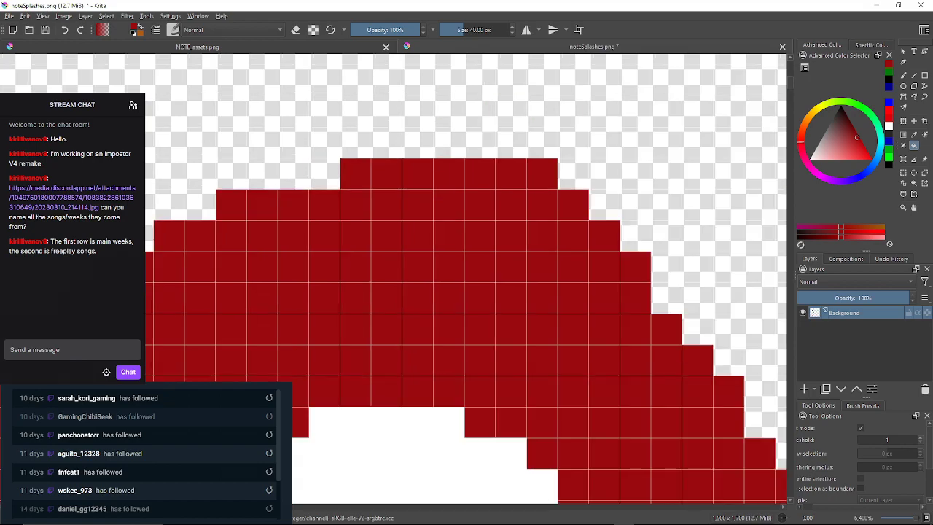
scroll(470, 278, down, 10)
scroll(468, 281, up, 3)
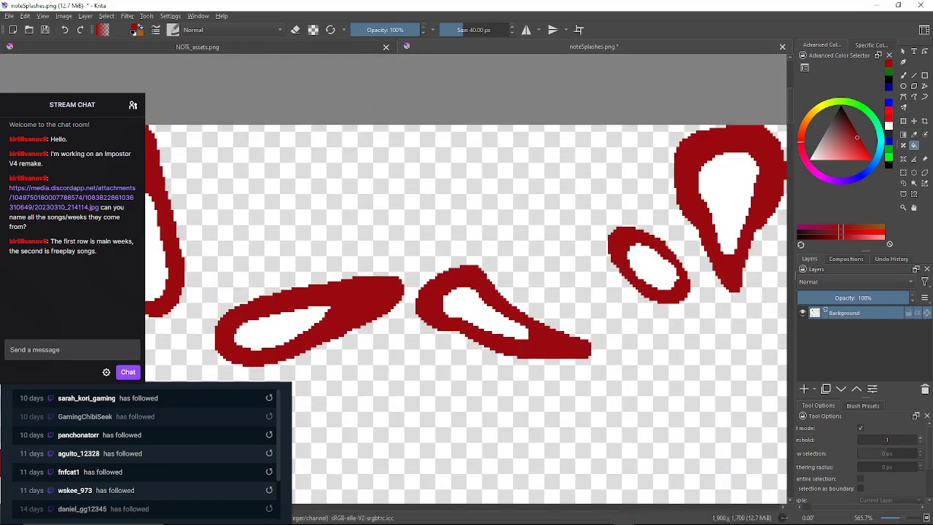
scroll(466, 277, down, 5)
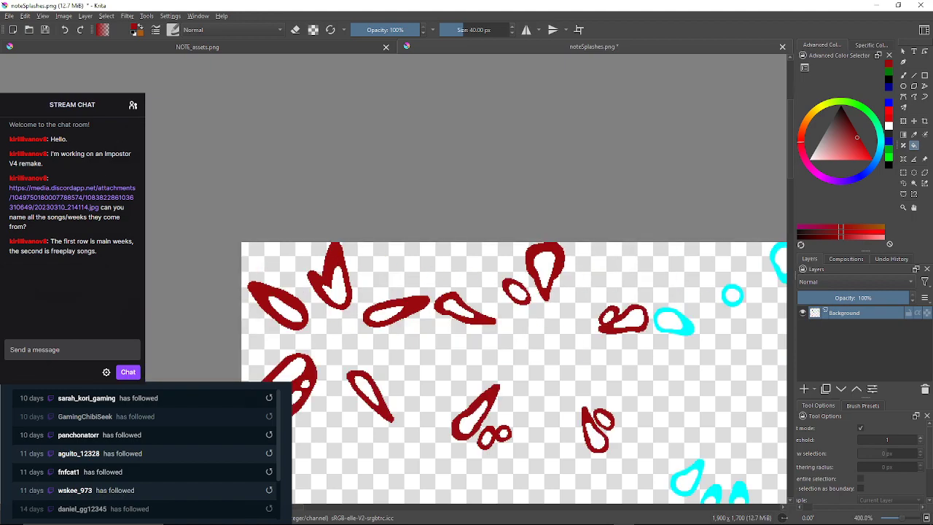
scroll(466, 277, up, 3)
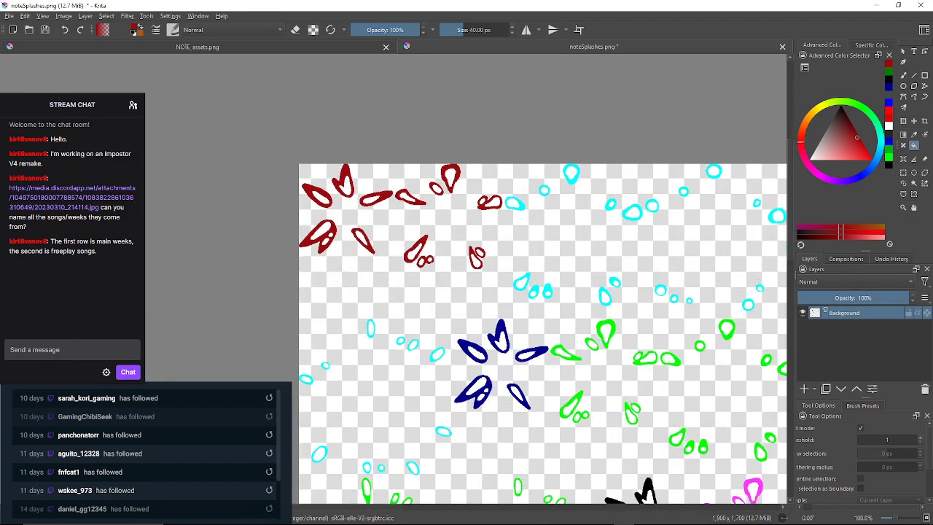
scroll(494, 346, up, 1)
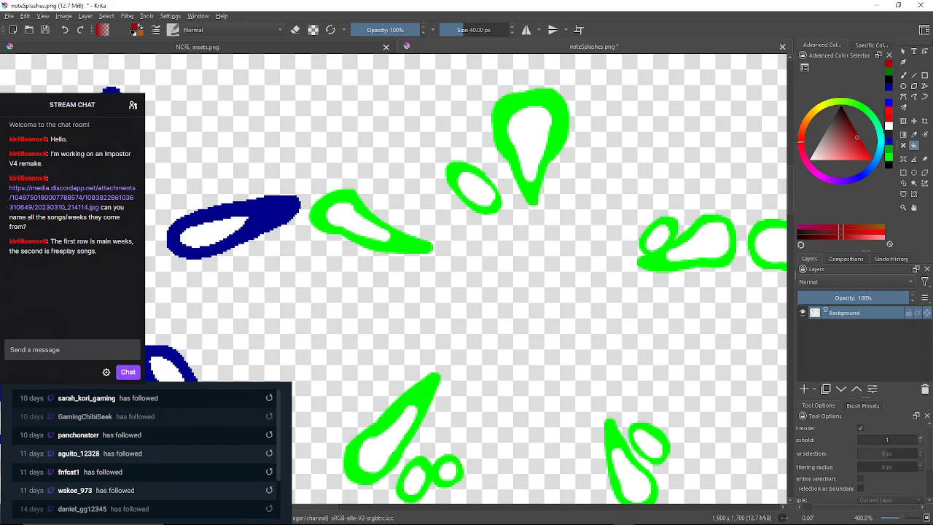
Select dark blue as the fill colour and try filling the small green oval beside the teardrop at threshold 55.
drag(467, 277, 475, 254)
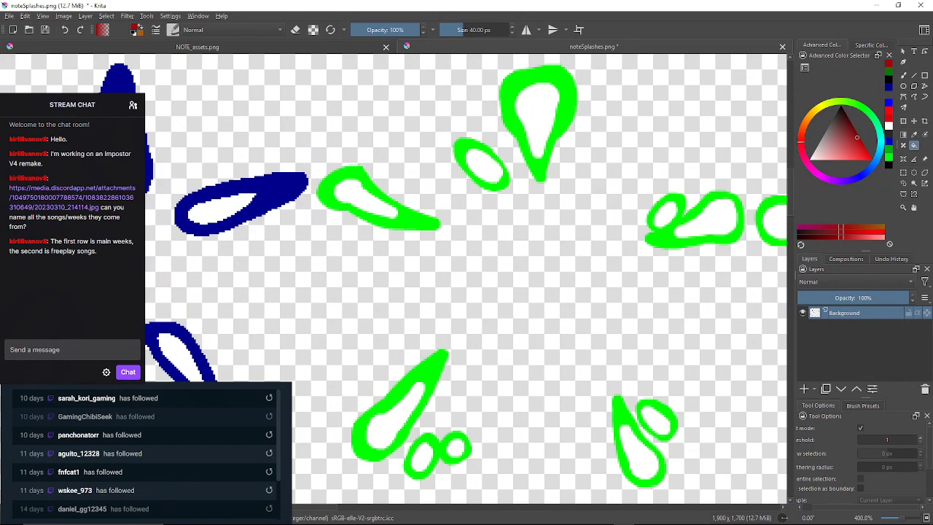
click(888, 87)
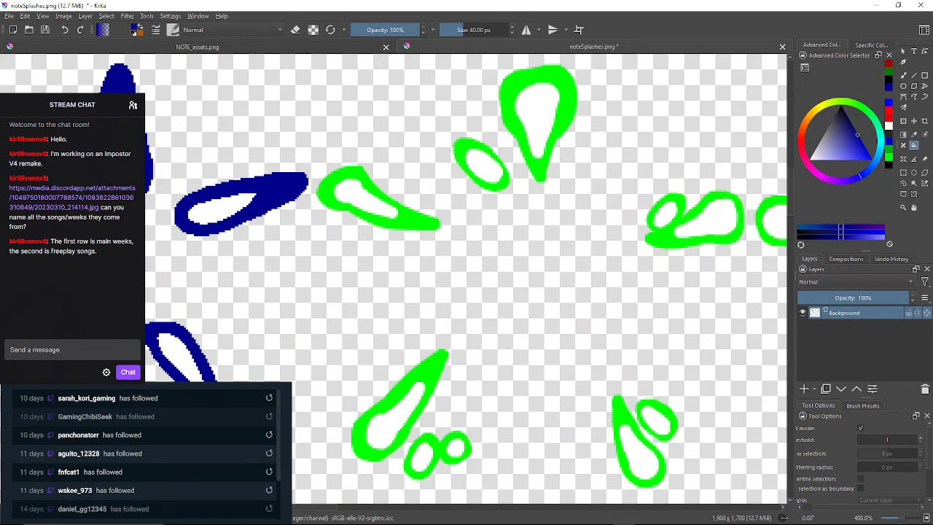
drag(894, 439, 889, 439)
scroll(489, 151, up, 3)
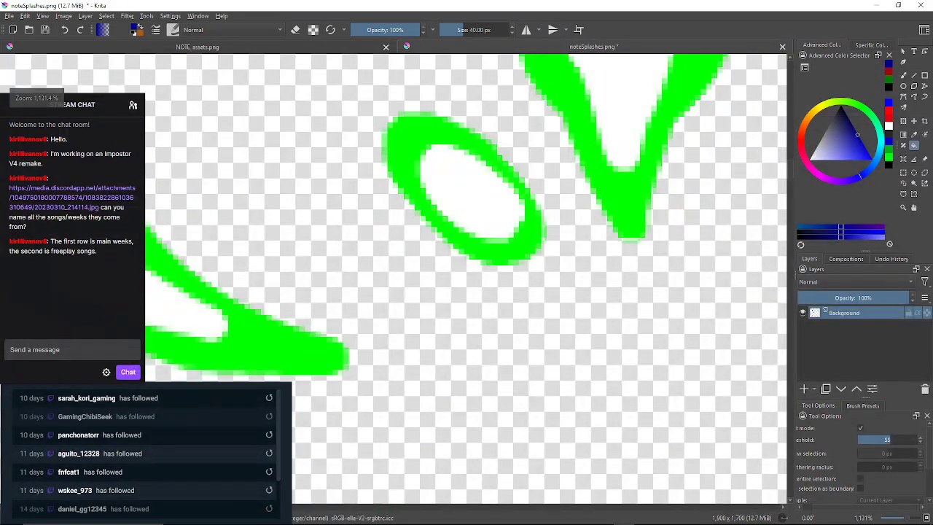
click(490, 151)
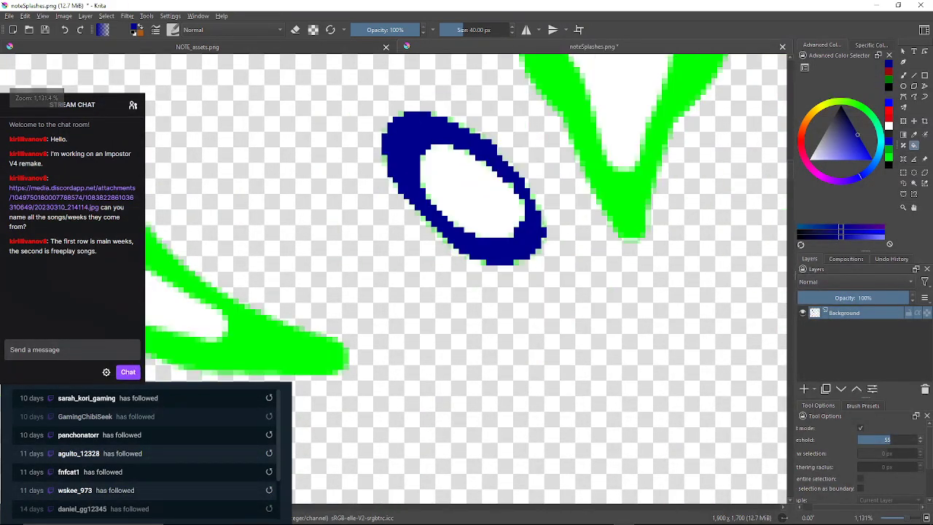
key(ctrl+z)
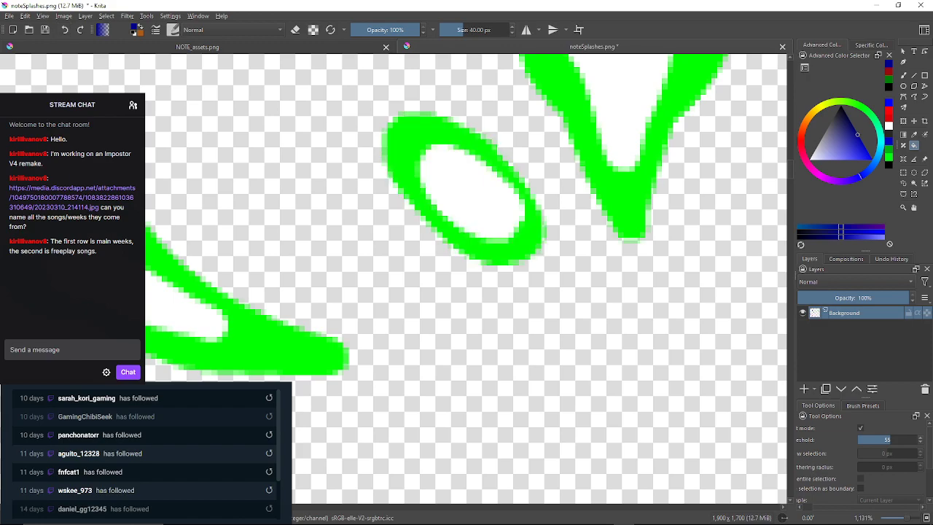
Try filling the small green oval with dark blue at thresholds 59 and 63, undoing each fill.
click(893, 439)
click(404, 153)
drag(404, 153, 401, 168)
scroll(401, 168, up, 1)
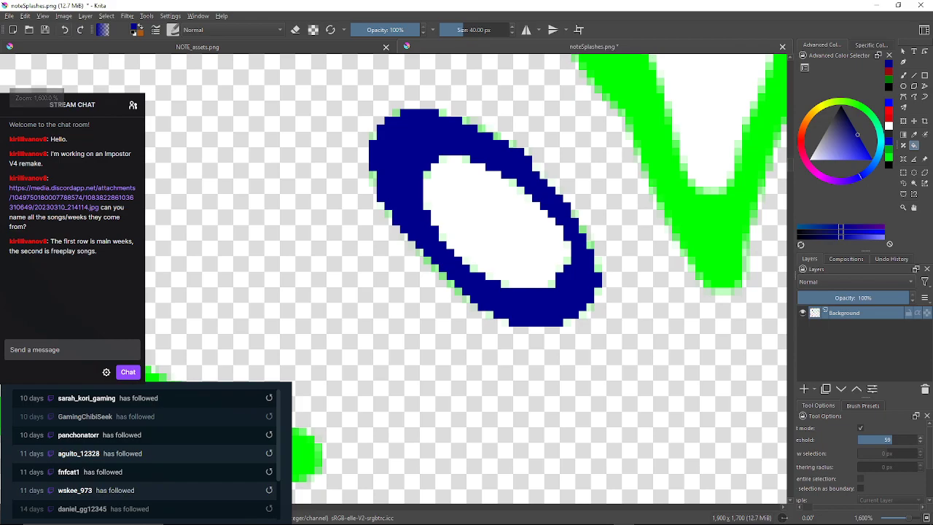
key(ctrl+z)
click(895, 439)
click(502, 149)
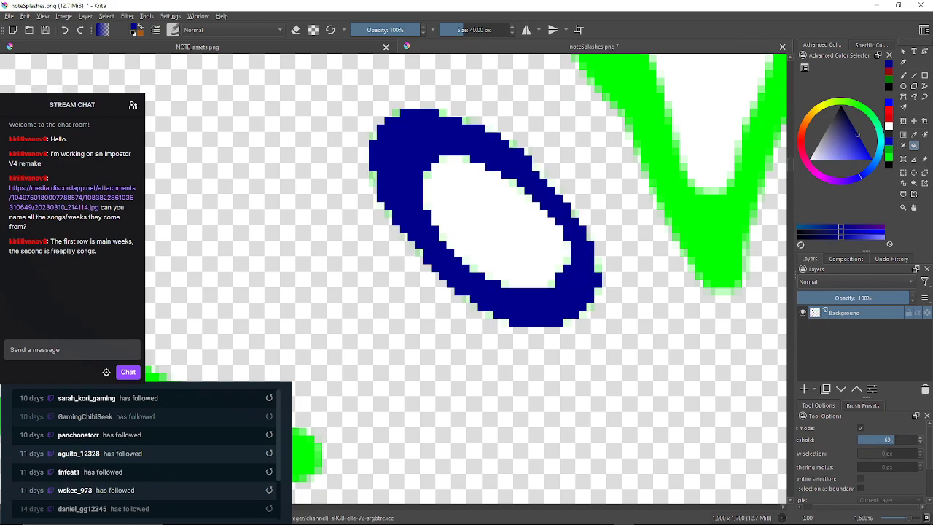
scroll(501, 131, up, 1)
drag(501, 131, 499, 137)
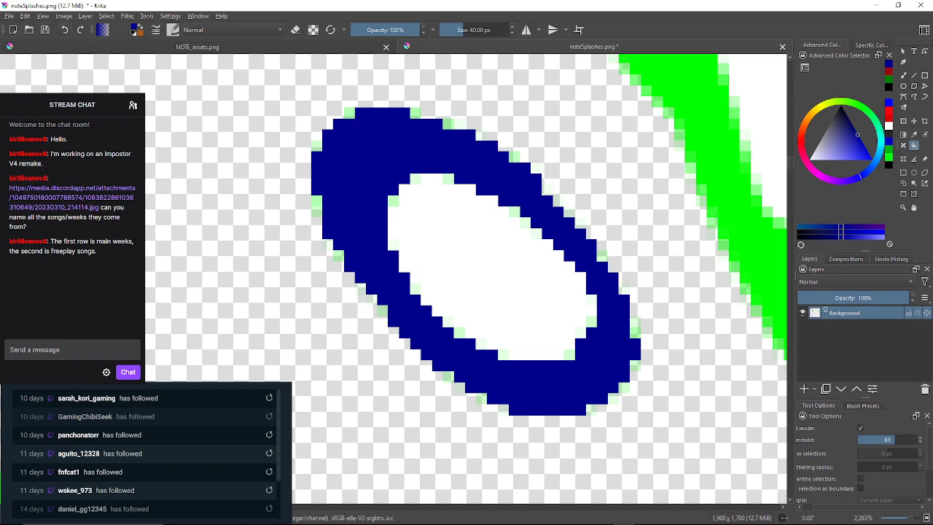
key(ctrl+z)
Try filling the small green oval with dark blue at thresholds 72 and 83, undoing each fill.
click(900, 439)
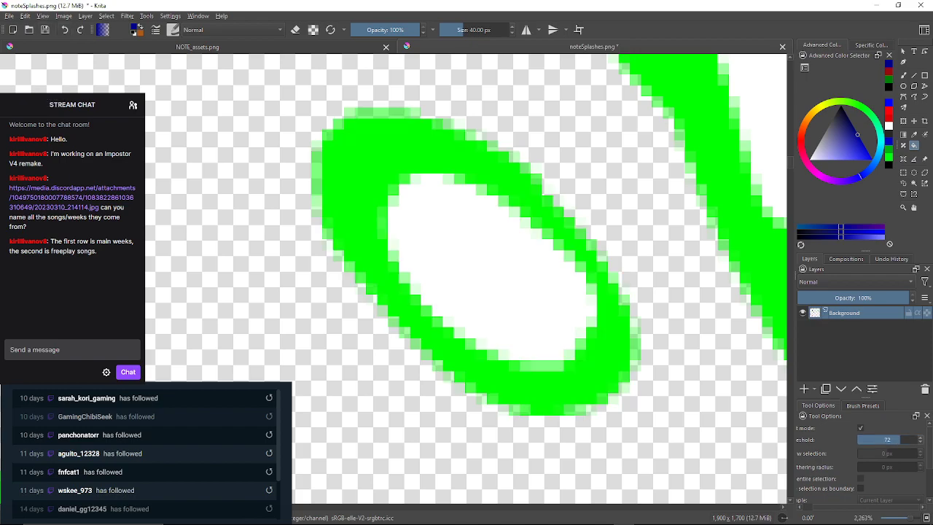
click(510, 169)
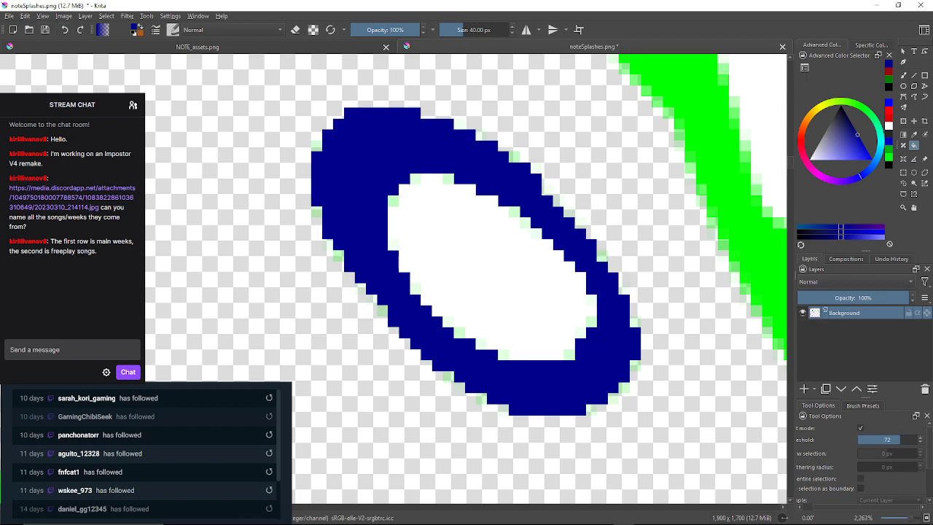
key(ctrl+z)
click(907, 440)
click(599, 366)
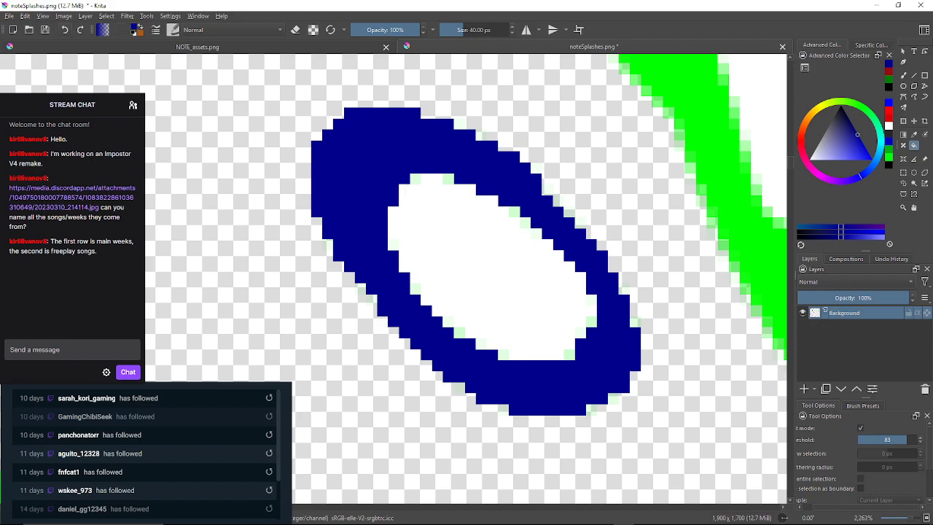
key(ctrl+z)
Try filling the small green oval with dark blue at threshold 98 and undo it.
drag(907, 440, 917, 439)
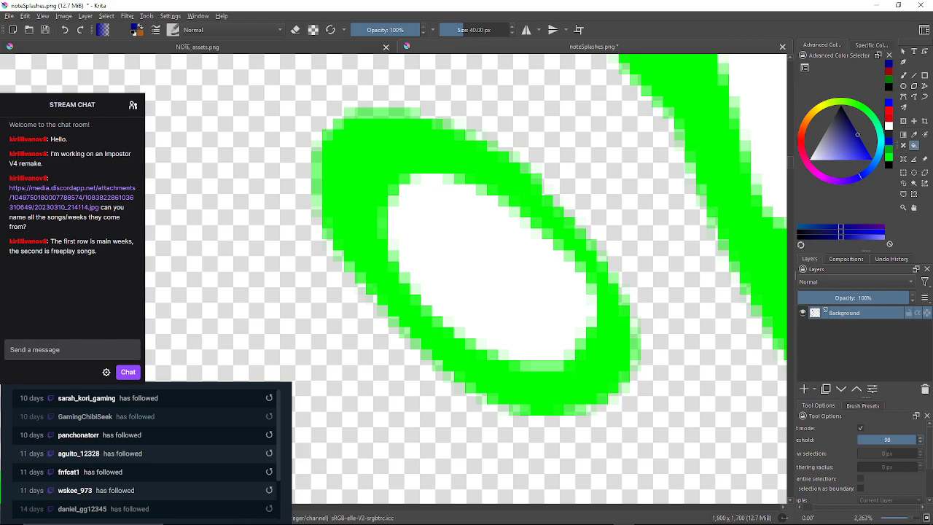
click(583, 382)
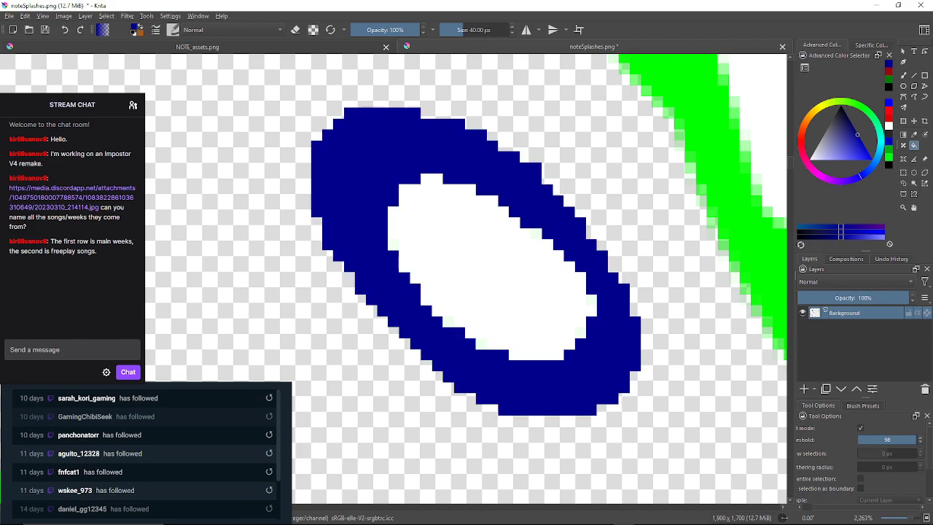
click(65, 29)
Set the fill threshold to 99 and fill the small green oval beside the teardrop with dark blue.
drag(905, 439, 918, 440)
click(921, 442)
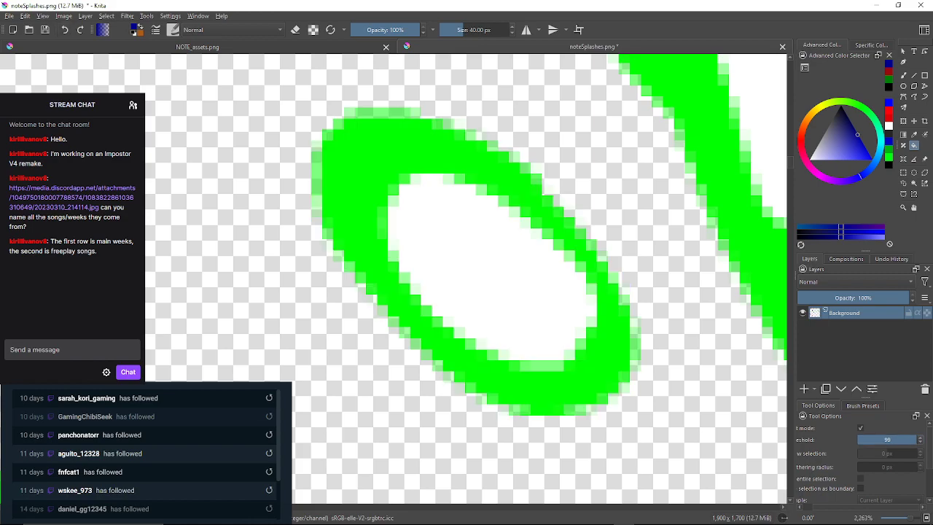
click(582, 381)
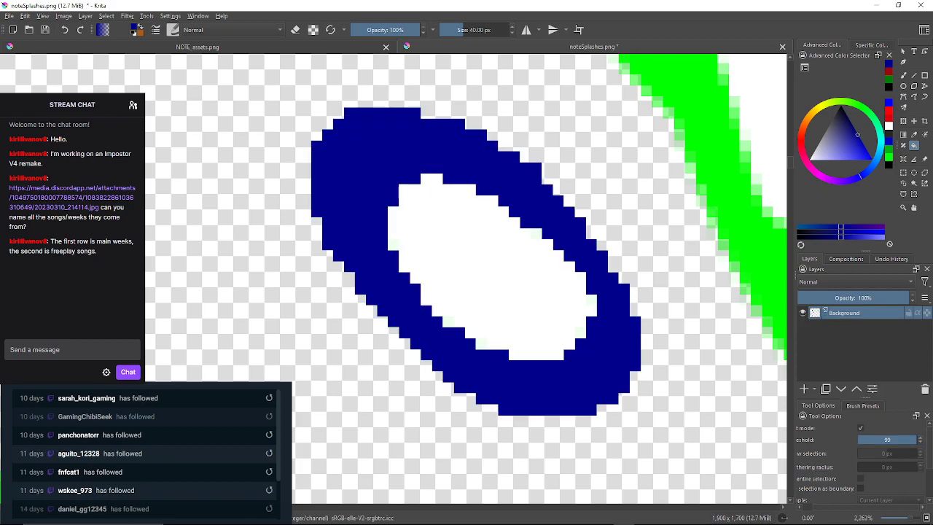
Fill the green teardrop next to the dark blue oval and the joined droplet pair to its right with dark blue.
drag(451, 209, 433, 272)
scroll(432, 273, down, 4)
scroll(433, 275, up, 4)
scroll(433, 276, down, 4)
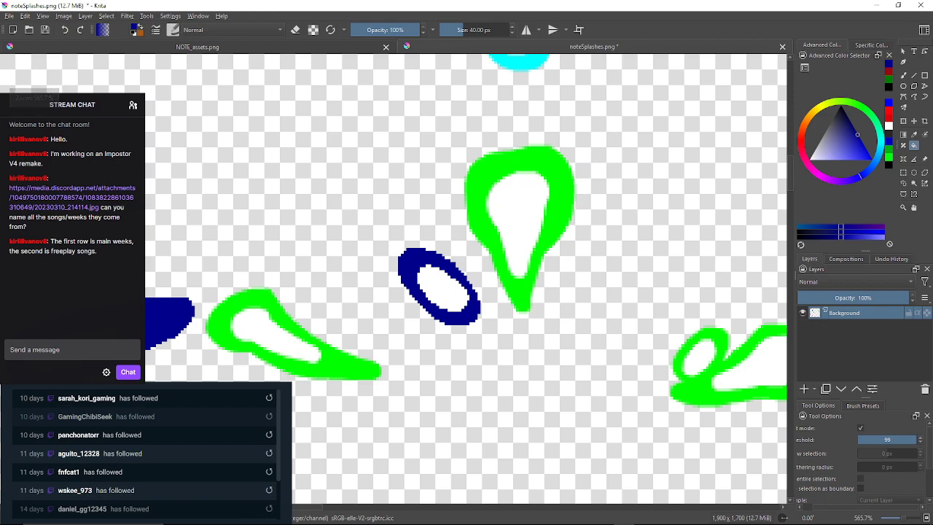
click(516, 286)
drag(516, 285, 491, 290)
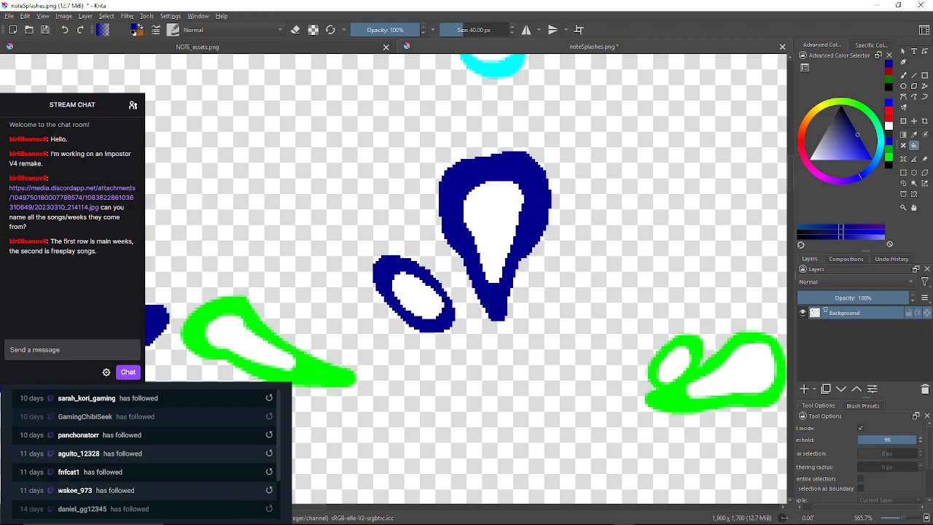
drag(674, 312, 528, 255)
scroll(528, 255, up, 2)
click(570, 351)
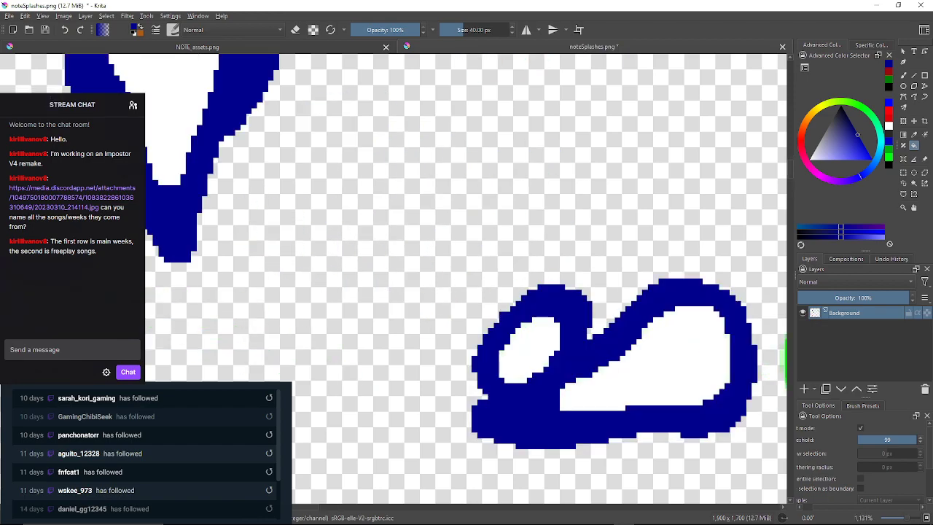
Fill the green narrow droplet with its small oval and the long droplet with its two circles below with dark blue.
drag(571, 352, 499, 56)
scroll(476, 210, down, 5)
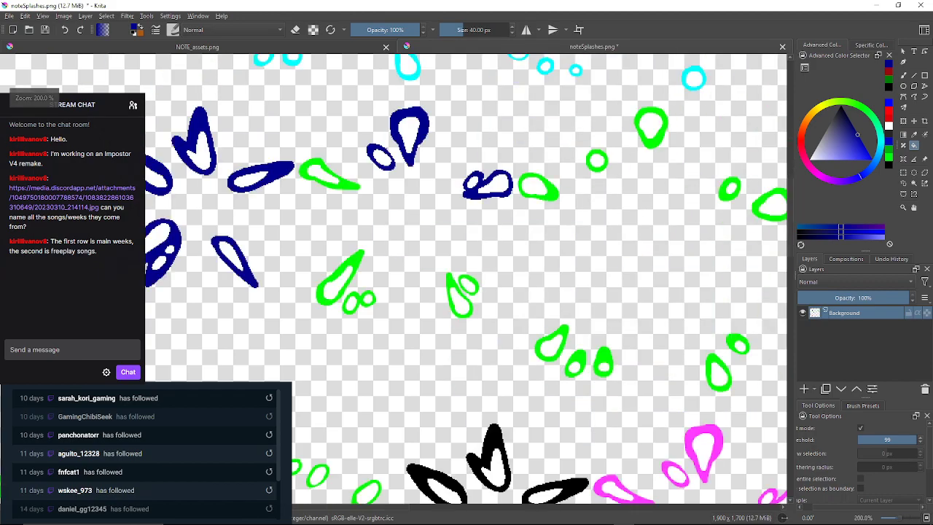
scroll(390, 259, up, 4)
click(407, 268)
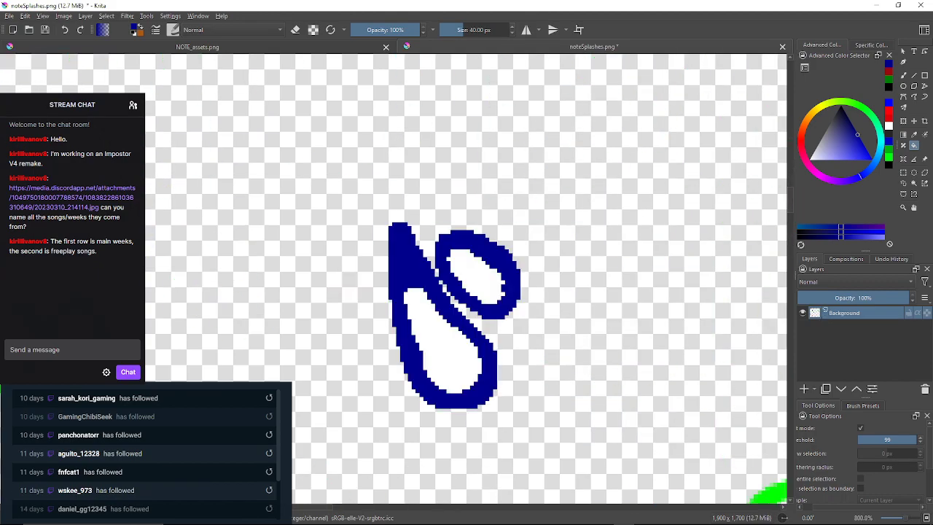
mouse_move(407, 268)
mouse_down()
mouse_move(628, 263)
mouse_move(710, 194)
mouse_up()
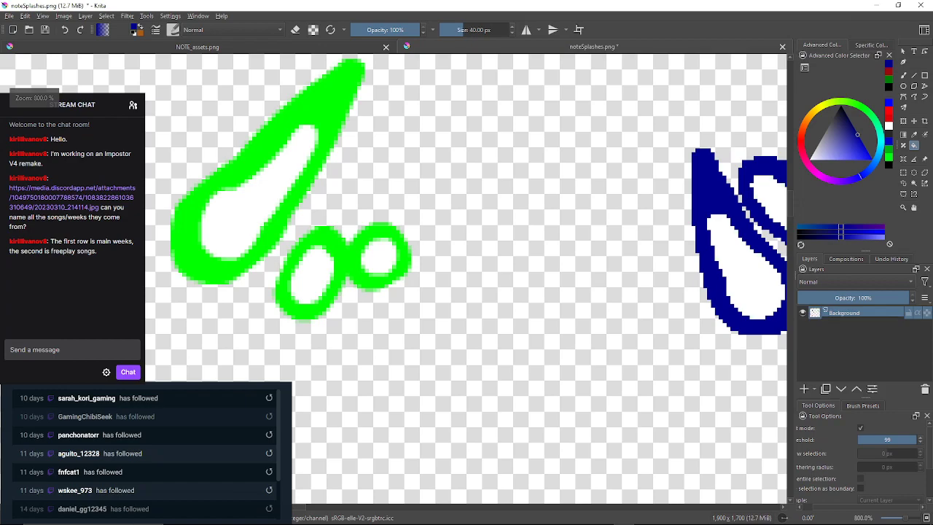
click(345, 252)
click(284, 131)
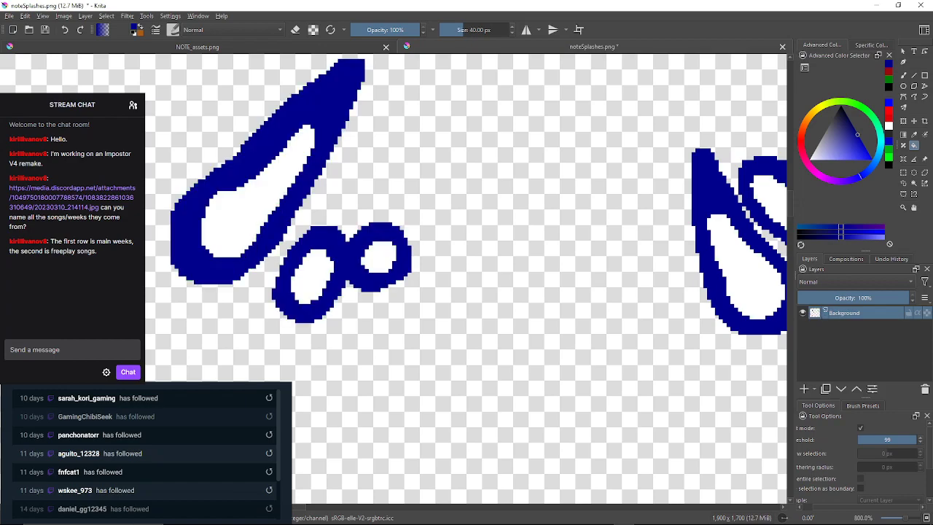
Fill the green right-pointing droplet beside the first dark blue splash with dark blue.
drag(284, 131, 438, 333)
scroll(427, 240, down, 5)
scroll(423, 199, up, 4)
click(328, 160)
Select black as the fill colour and fill the magenta oval and teardrop beside the black splash.
scroll(554, 211, down, 8)
scroll(517, 207, up, 4)
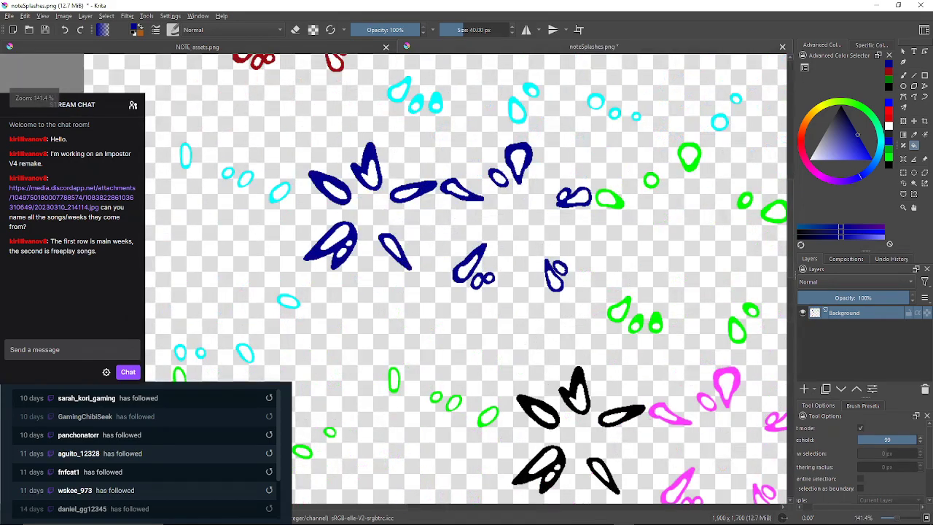
drag(568, 350, 414, 221)
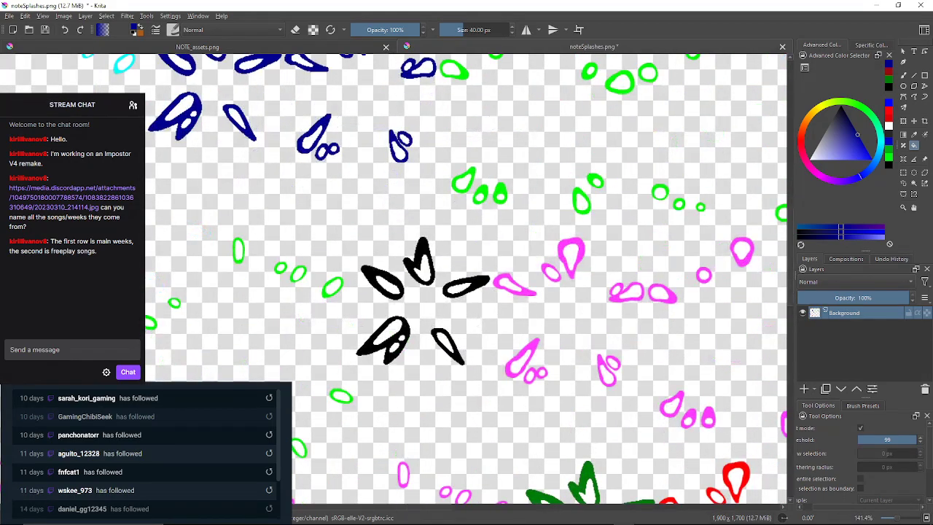
scroll(541, 278, up, 2)
drag(541, 277, 454, 224)
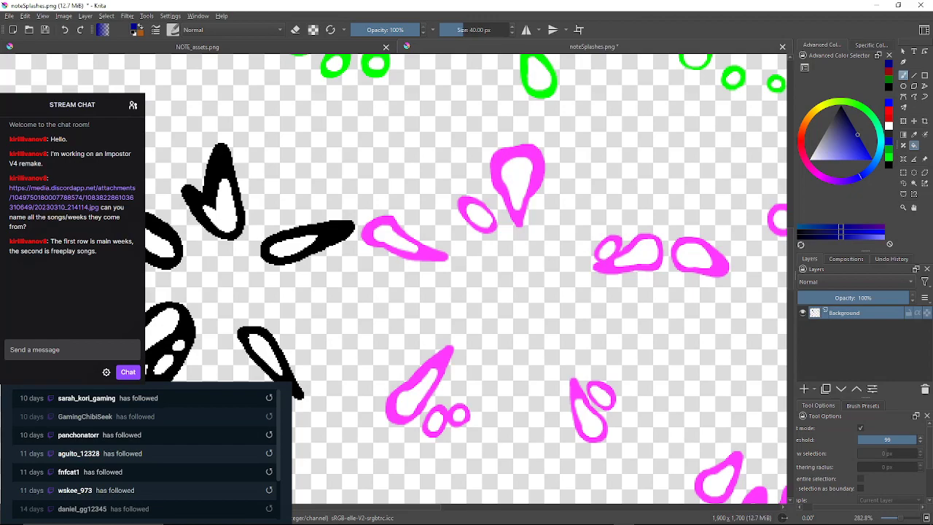
click(888, 87)
scroll(512, 195, up, 3)
click(503, 193)
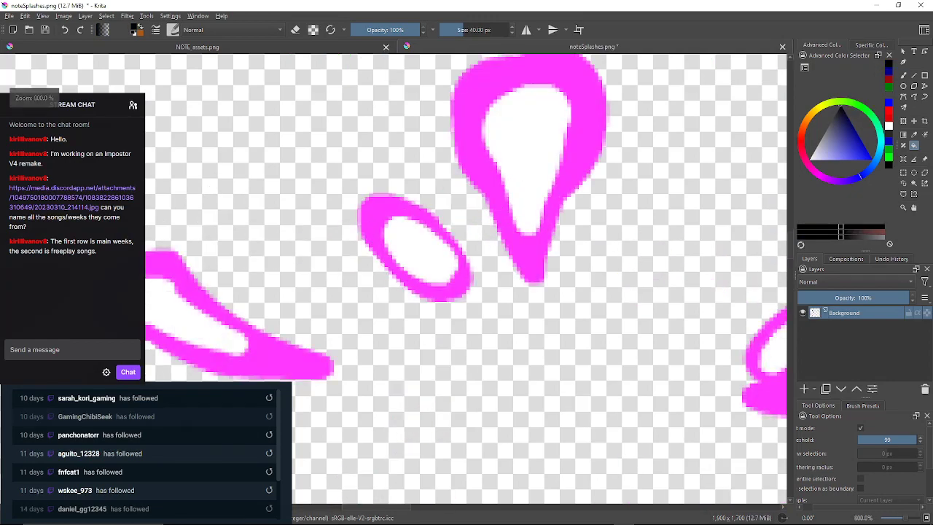
click(492, 186)
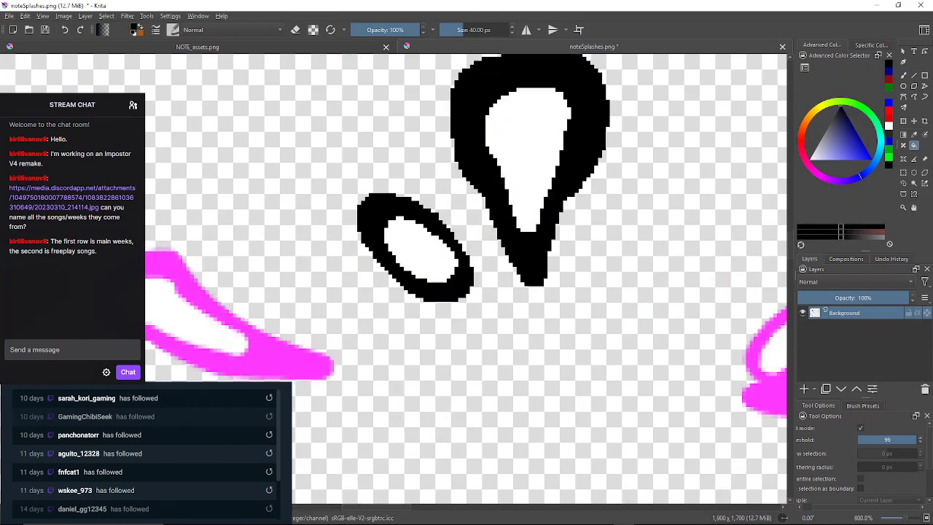
Fill the magenta joined droplet pair to the right of the black teardrop with black.
scroll(478, 220, down, 2)
drag(656, 270, 503, 130)
scroll(503, 130, up, 3)
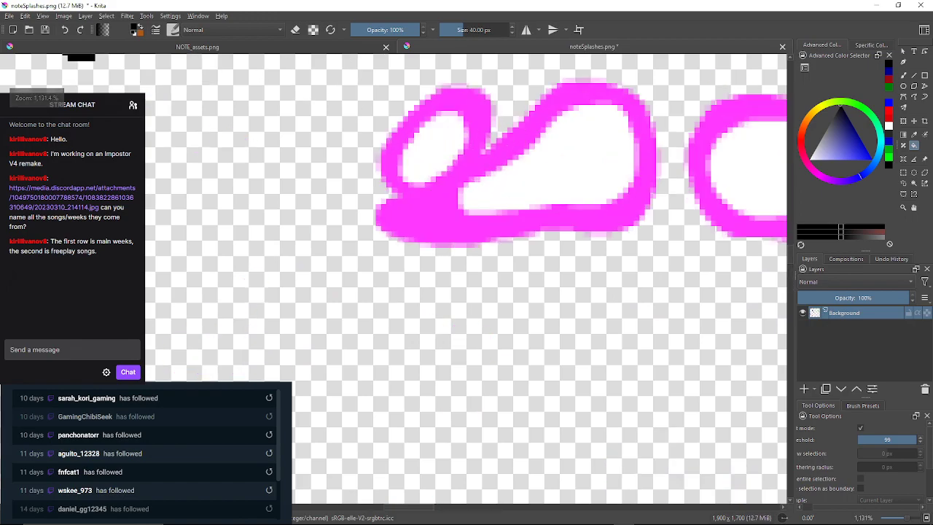
click(428, 211)
Fill the magenta narrow droplet and its small oval below the joined pair with black.
drag(360, 255, 392, 163)
scroll(393, 163, down, 4)
scroll(404, 299, up, 2)
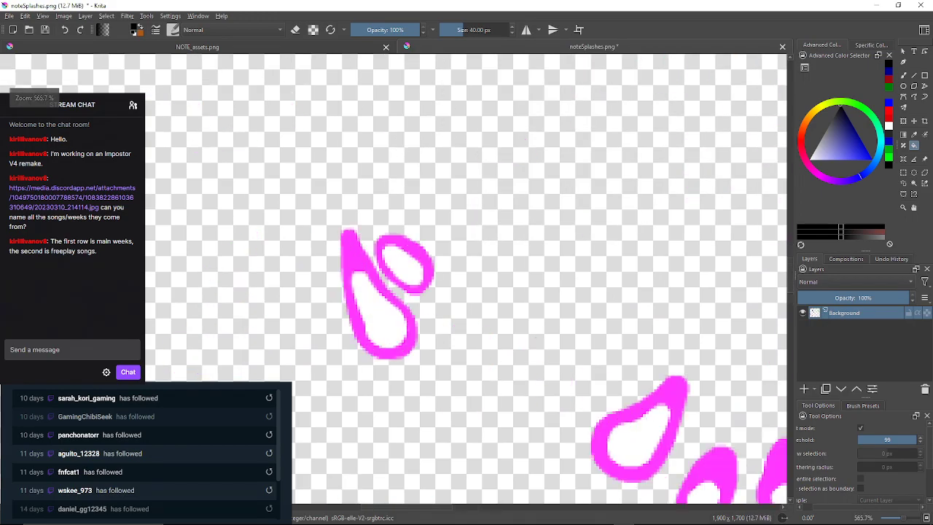
Fill the remaining magenta outlines of the black splash with black: the droplet pairs, the long drop and the curved droplet.
click(404, 302)
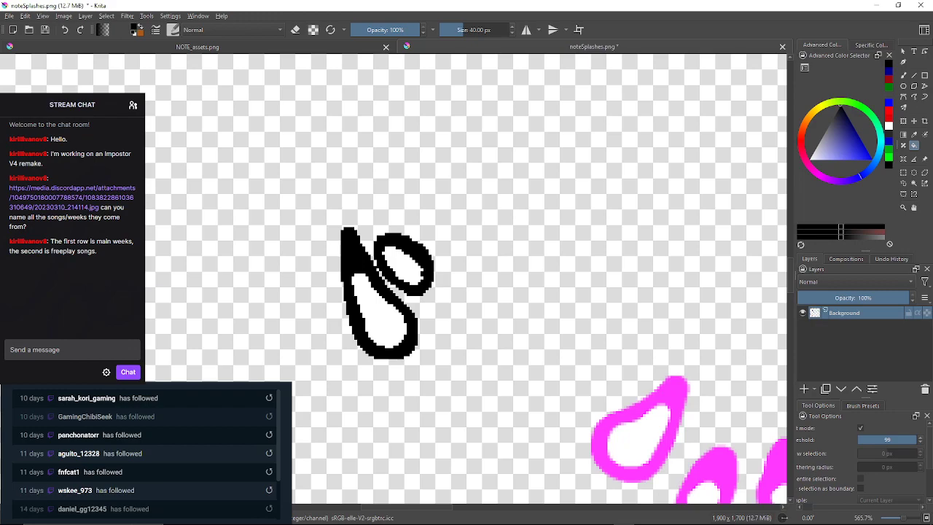
drag(417, 263, 636, 273)
click(316, 314)
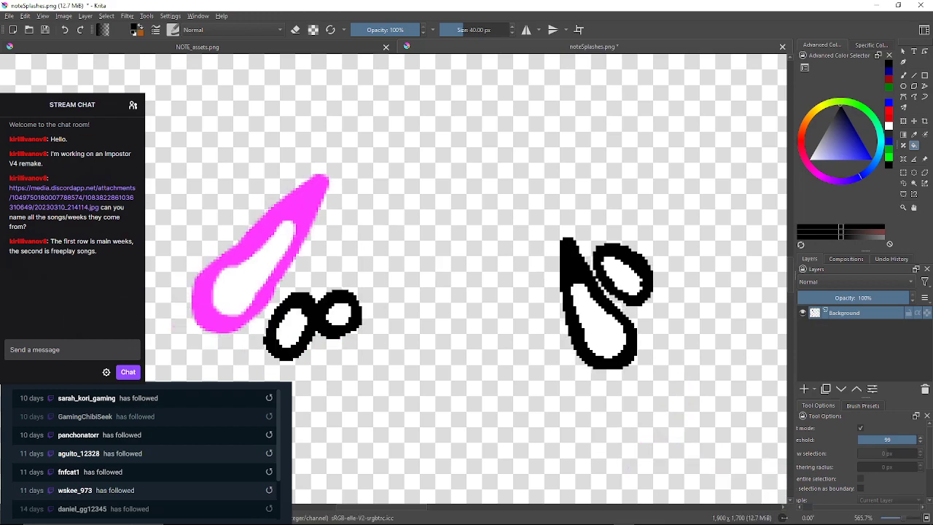
click(301, 208)
scroll(277, 126, up, 1)
mouse_move(276, 126)
mouse_down()
mouse_move(313, 142)
mouse_move(416, 284)
mouse_up()
scroll(415, 284, down, 4)
scroll(399, 199, up, 3)
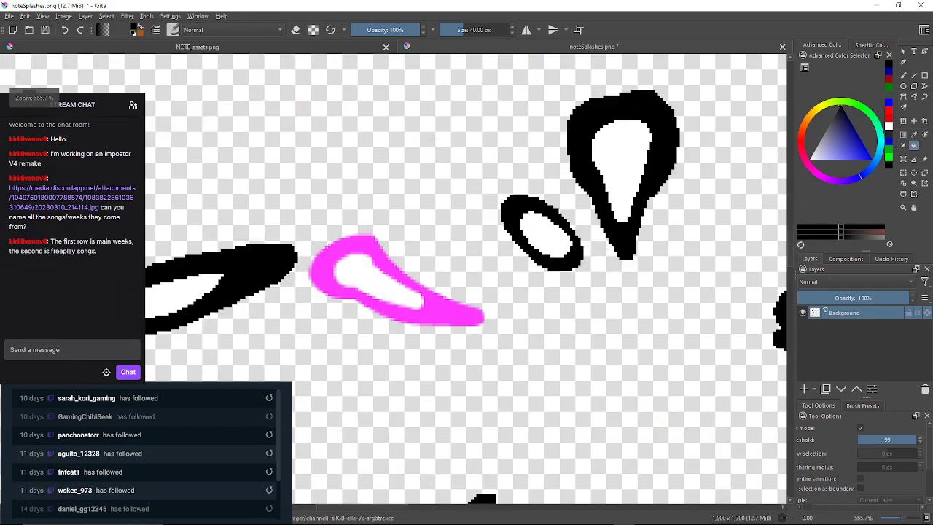
click(470, 316)
scroll(479, 318, down, 4)
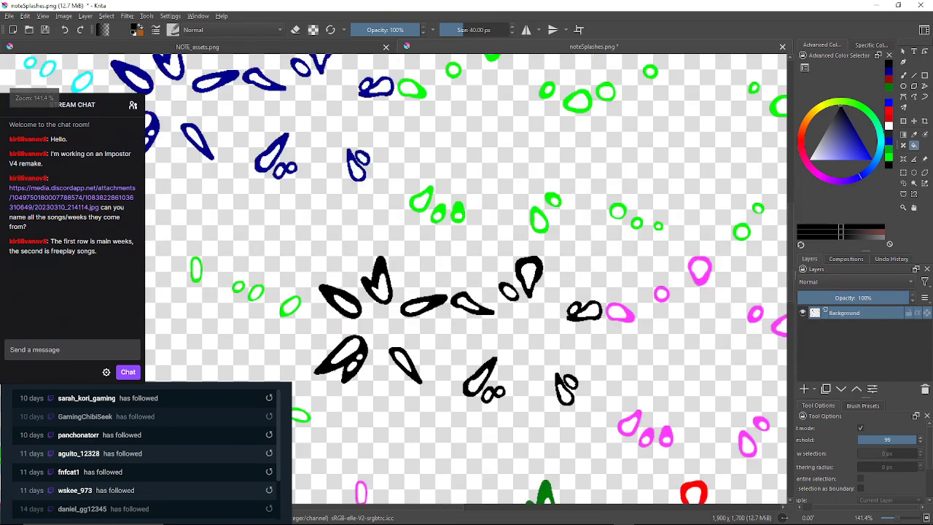
Pick the splash's dark green and fill the red outlines of the large teardrop and the small oval beside it.
scroll(557, 329, up, 2)
scroll(557, 329, down, 1)
scroll(556, 330, down, 5)
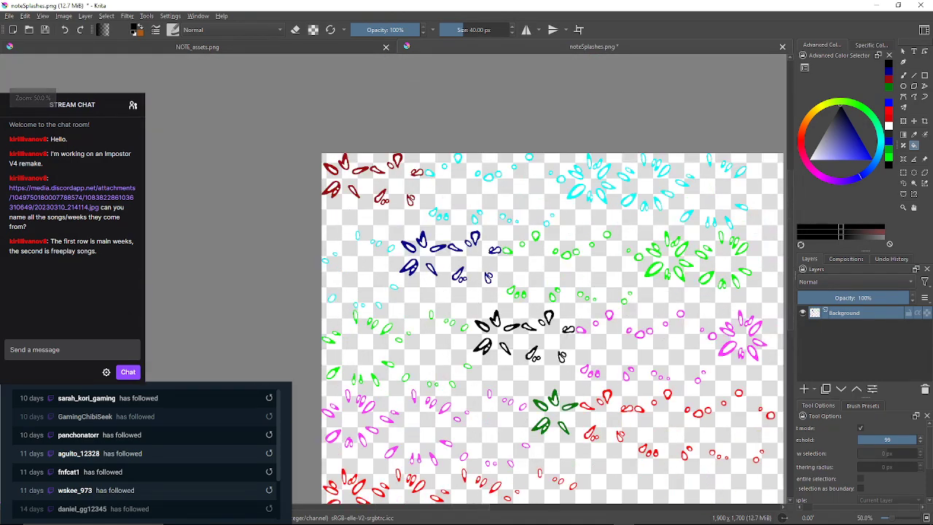
scroll(464, 291, up, 2)
scroll(567, 349, up, 2)
drag(558, 353, 538, 336)
scroll(536, 337, down, 3)
scroll(536, 338, up, 4)
scroll(536, 338, up, 1)
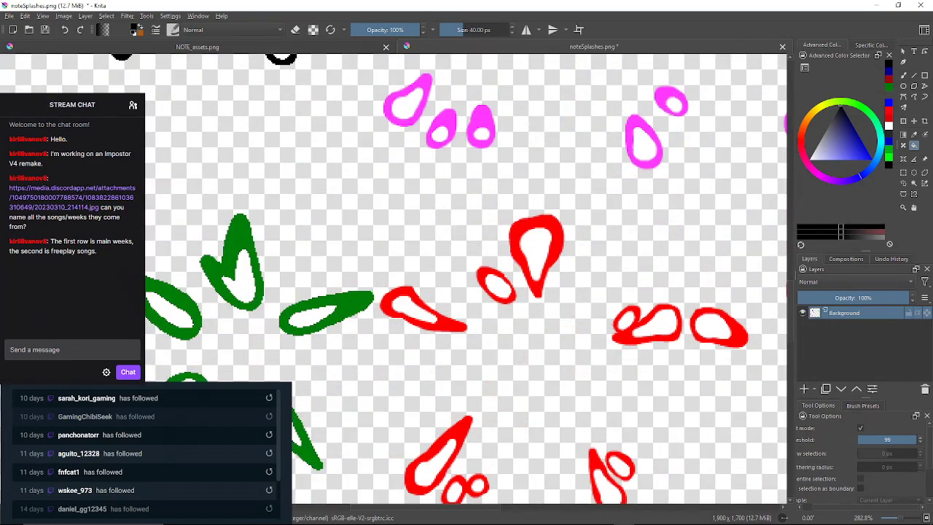
scroll(573, 203, up, 3)
click(519, 264)
drag(519, 264, 523, 258)
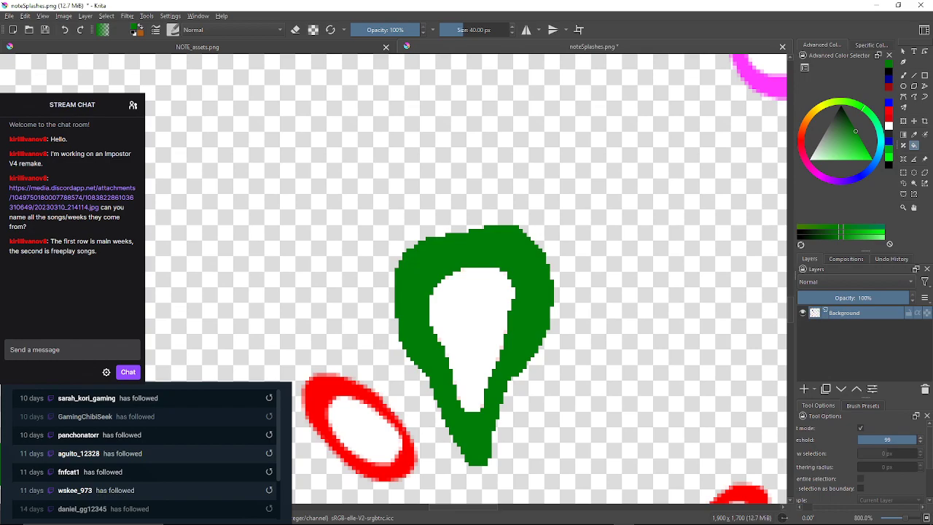
scroll(523, 258, down, 2)
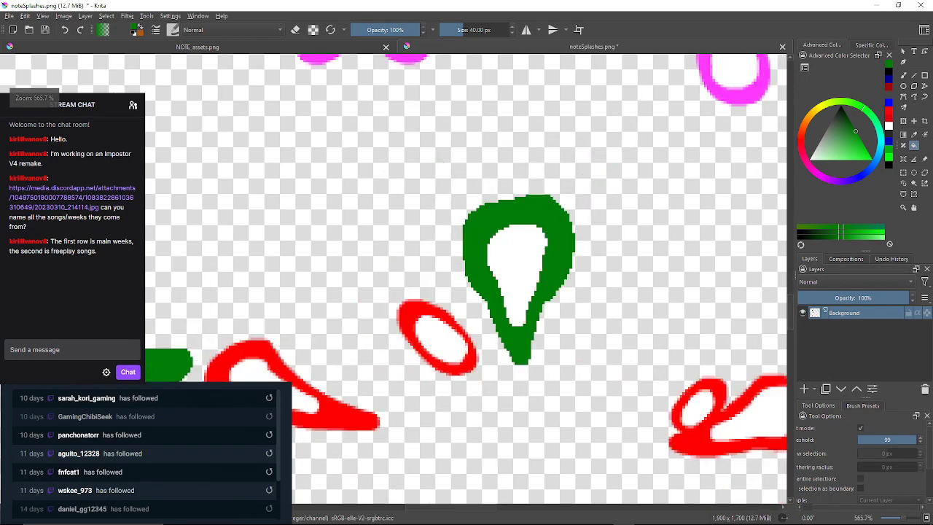
click(423, 332)
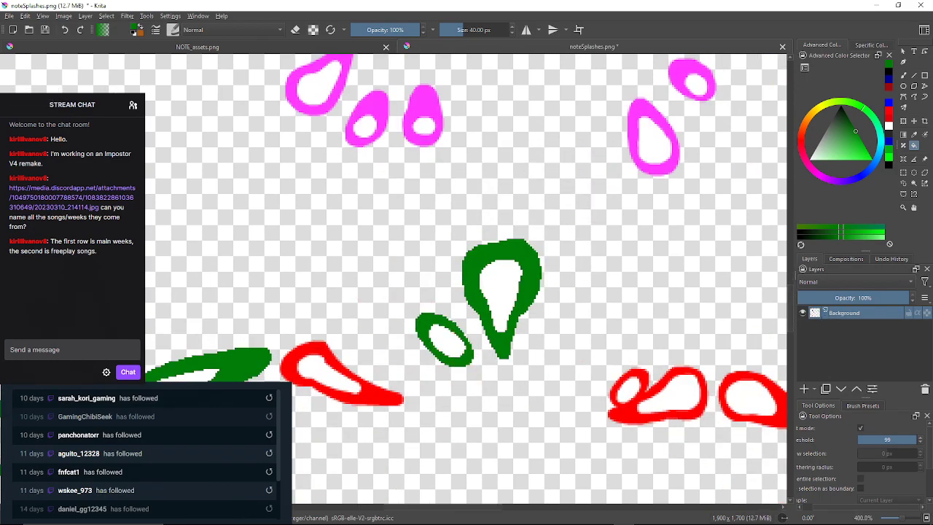
Fill the red outlines of the joined droplet pair and of the droplet pair below it with dark green.
click(626, 415)
drag(677, 416, 519, 310)
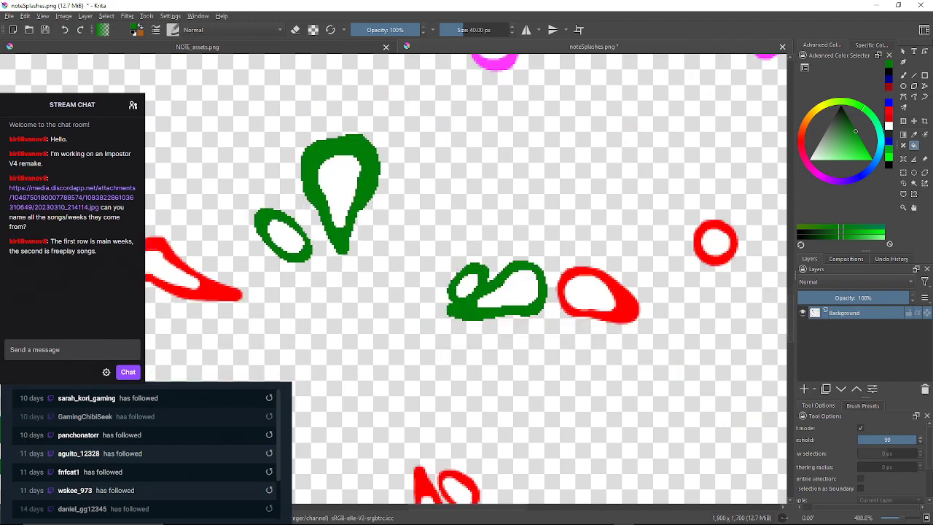
scroll(583, 329, down, 3)
scroll(530, 391, up, 3)
click(532, 376)
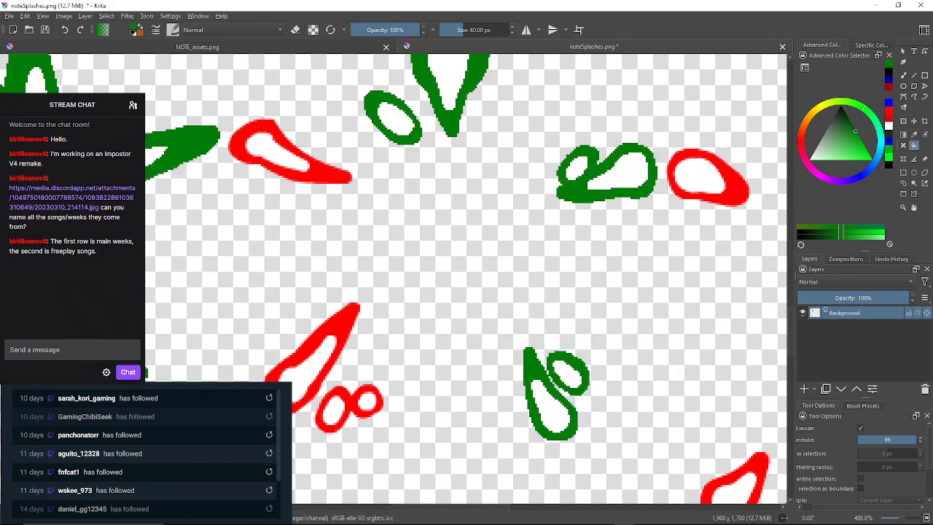
Fill the long red drop, its two small circles and the curved red droplet above them with dark green.
click(346, 404)
click(349, 320)
click(330, 191)
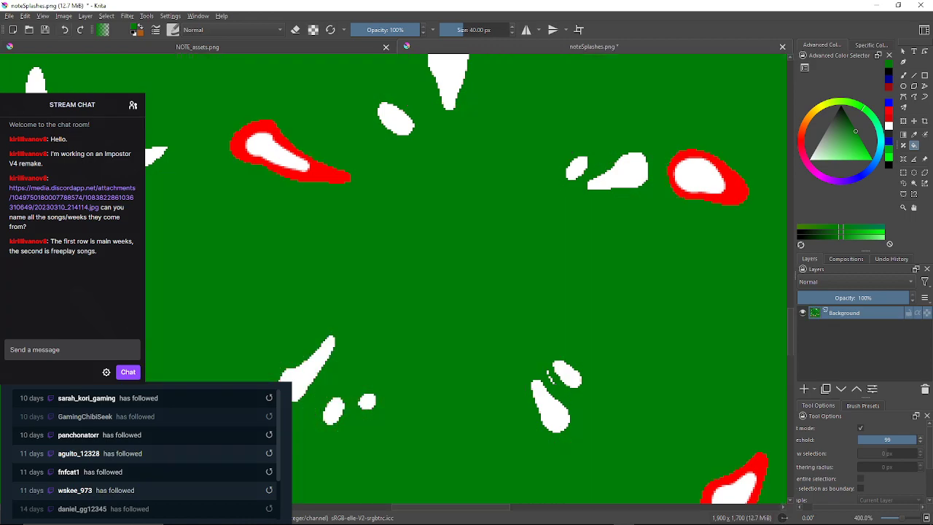
key(ctrl+z)
click(315, 173)
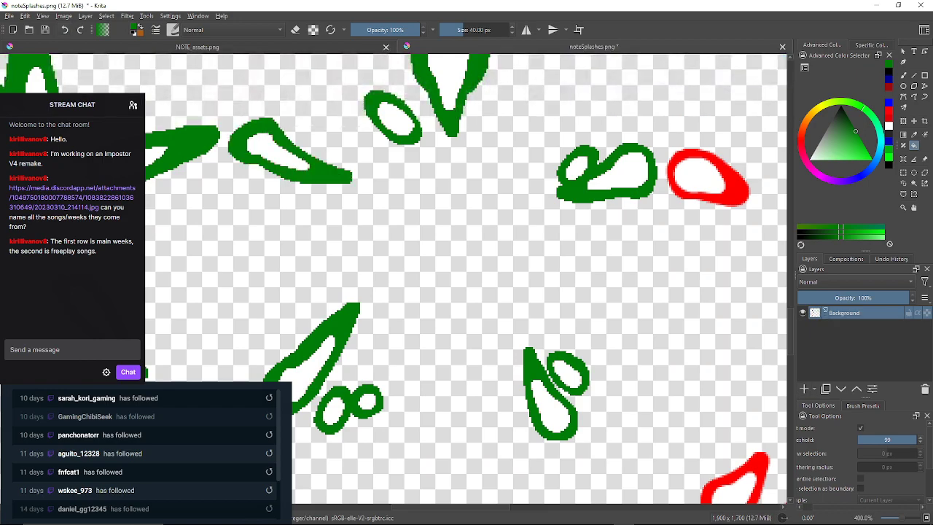
Set the fill threshold to 1 and fill the stray pink pixels along the small oval's upper and right inner edge with dark green.
drag(884, 439, 856, 440)
scroll(371, 93, up, 7)
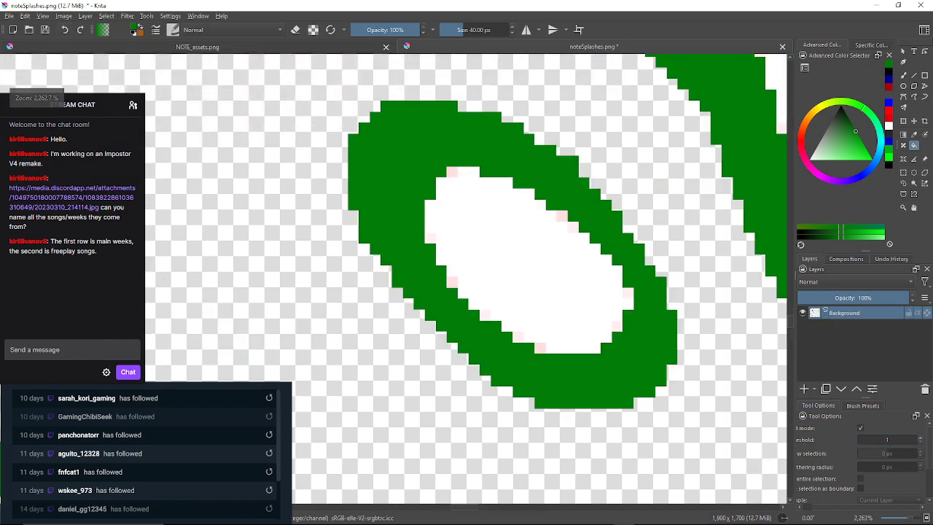
scroll(411, 180, down, 1)
click(471, 174)
click(627, 236)
click(642, 251)
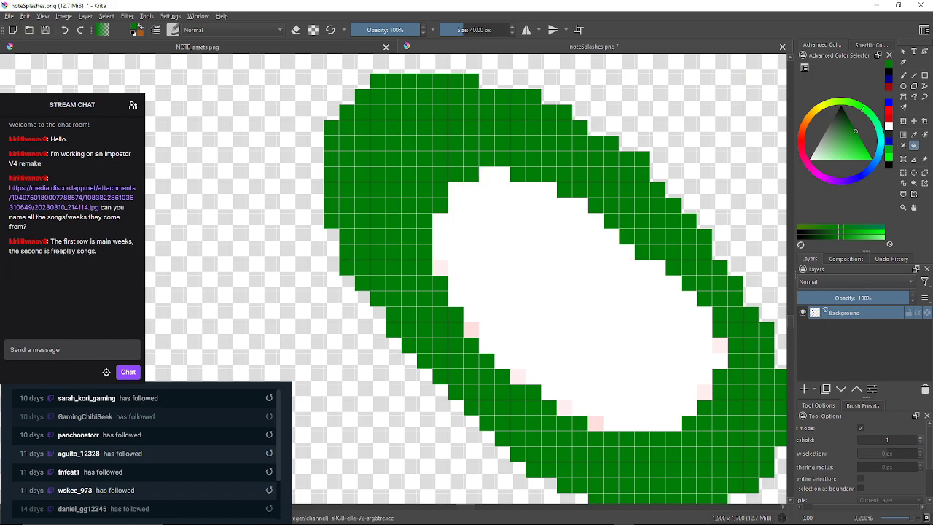
click(720, 345)
click(697, 373)
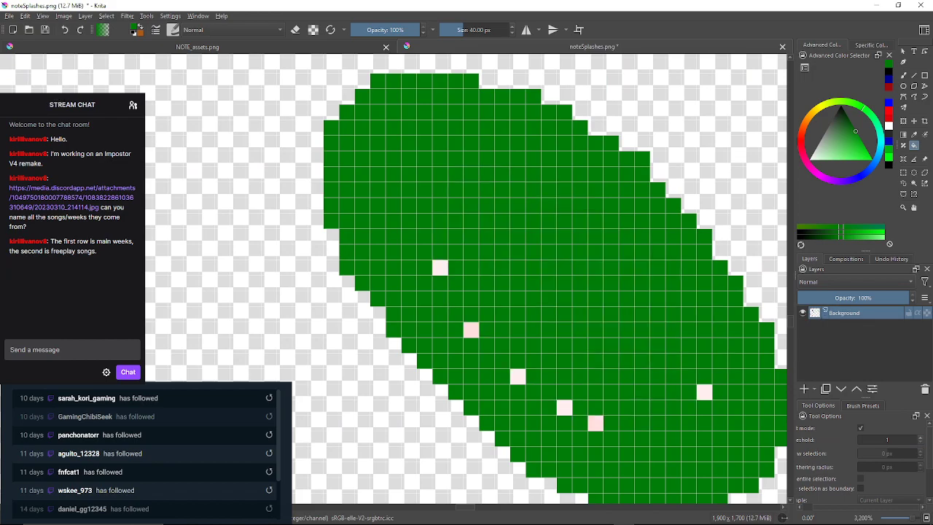
key(ctrl+z)
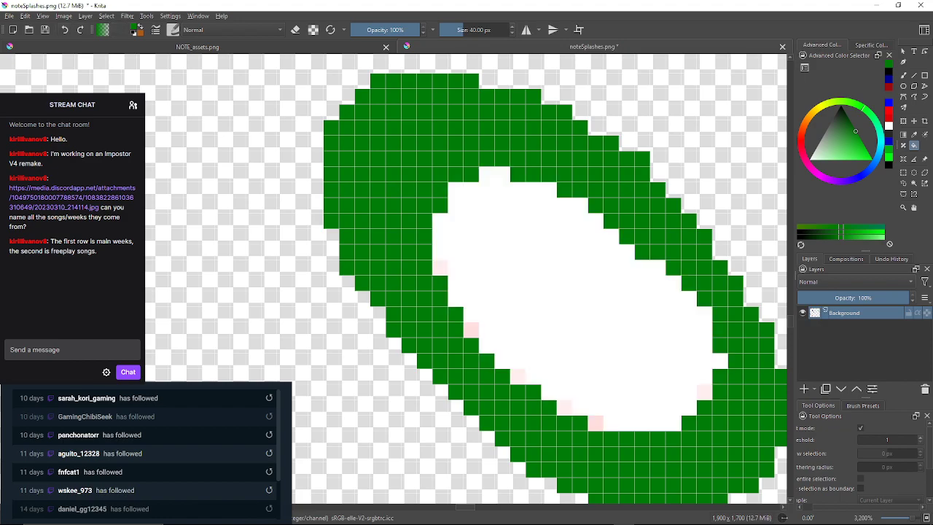
click(656, 350)
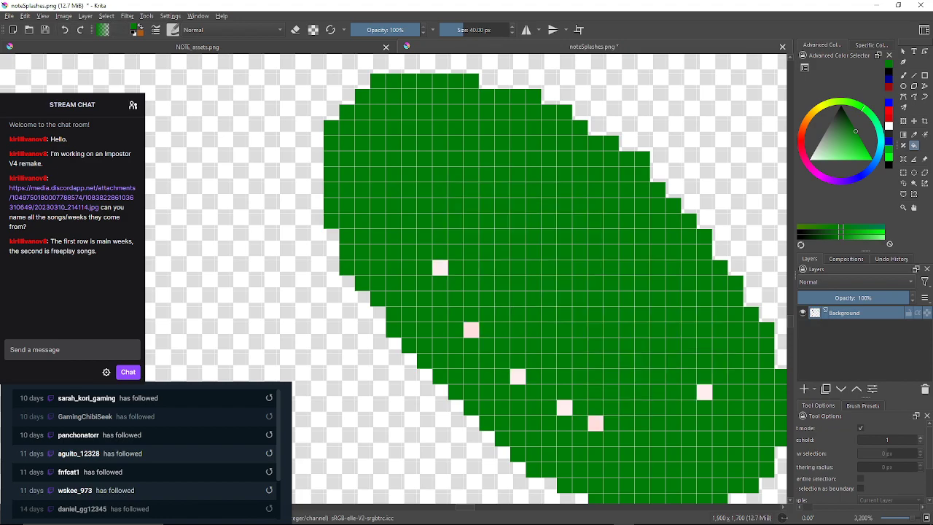
key(ctrl+z)
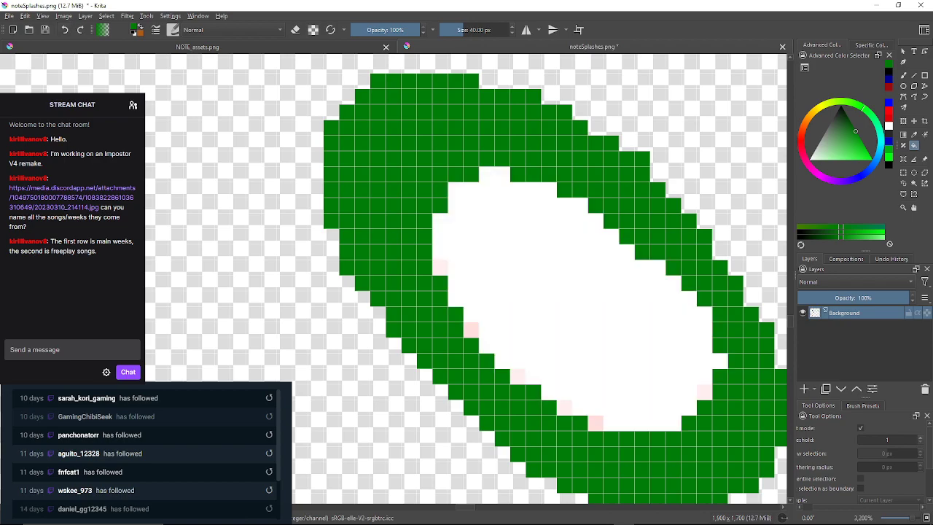
Fill the remaining pink pixels along the small oval's lower and left inner edge with dark green.
click(705, 392)
click(595, 423)
click(565, 408)
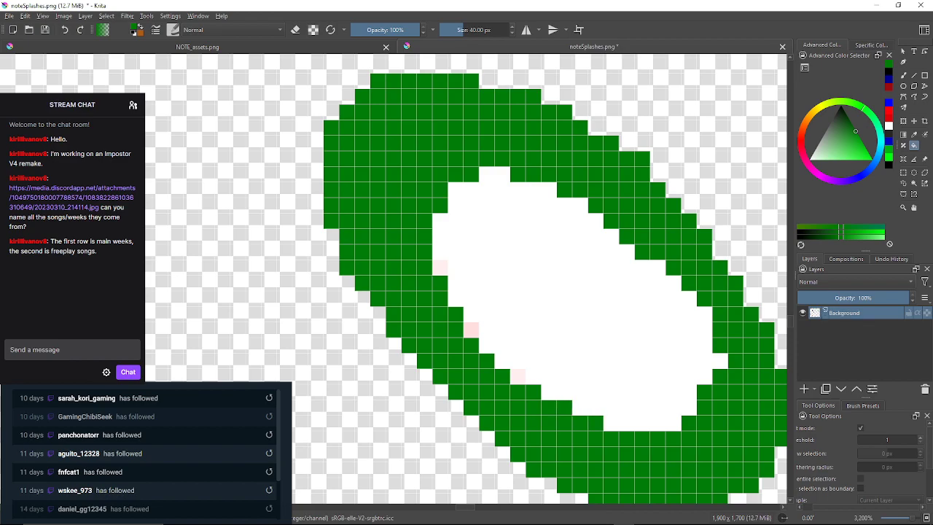
click(518, 377)
click(471, 330)
click(440, 267)
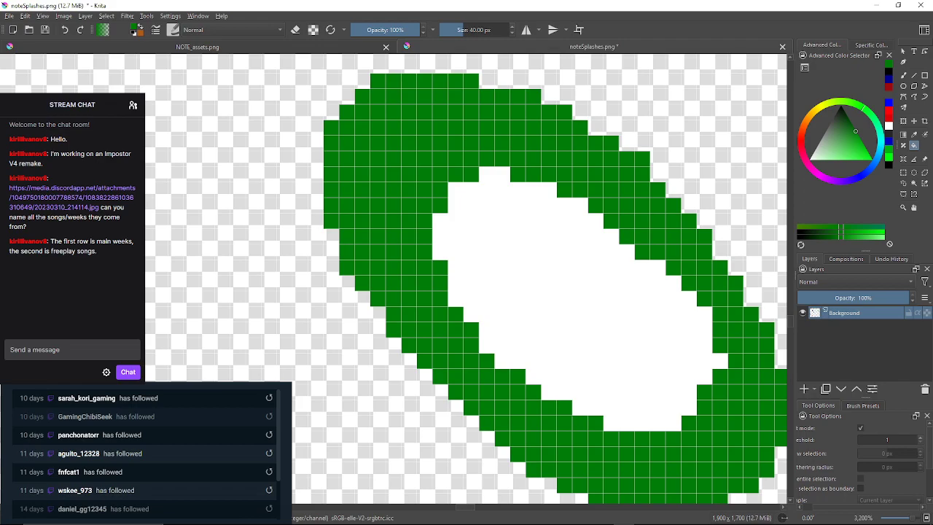
Fill the stray pink pixels near the lower tip of the large teardrop's white interior with dark green.
scroll(585, 231, down, 2)
drag(729, 175, 469, 240)
scroll(538, 223, down, 2)
scroll(537, 263, up, 6)
drag(554, 241, 492, 273)
click(590, 220)
mouse_move(558, 196)
mouse_down()
mouse_move(568, 266)
mouse_move(557, 288)
mouse_up()
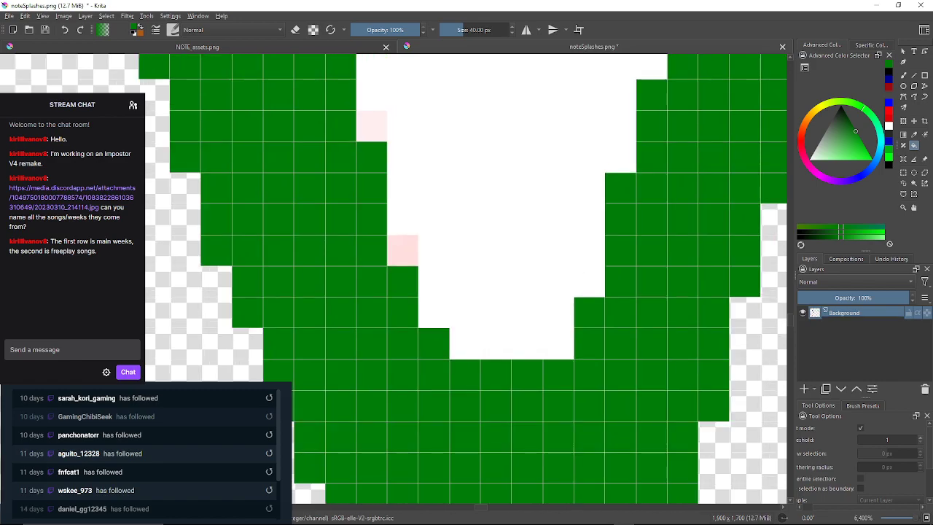
click(402, 250)
Fill the pink pixels up the left inner edge of the large teardrop with dark green.
drag(401, 244, 383, 335)
click(353, 218)
mouse_move(353, 217)
mouse_down()
mouse_move(407, 347)
mouse_move(372, 432)
mouse_up()
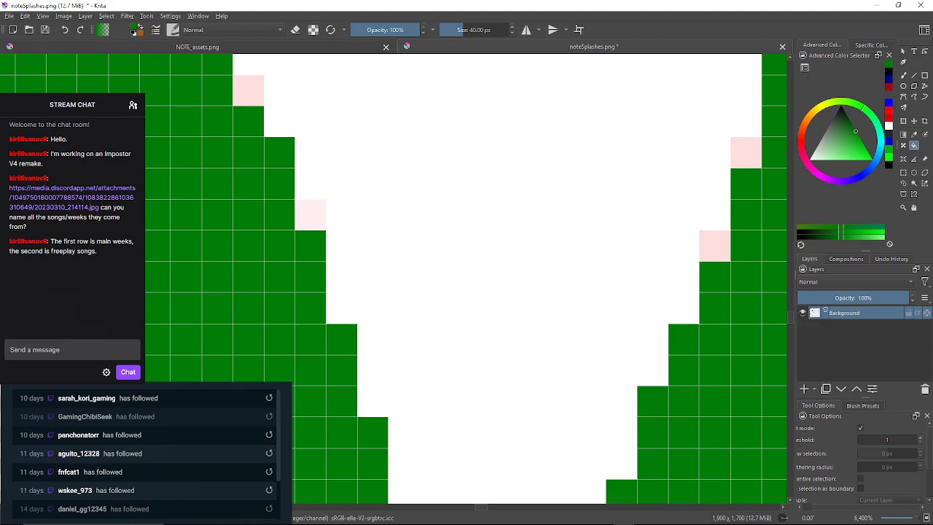
click(310, 215)
drag(311, 215, 345, 279)
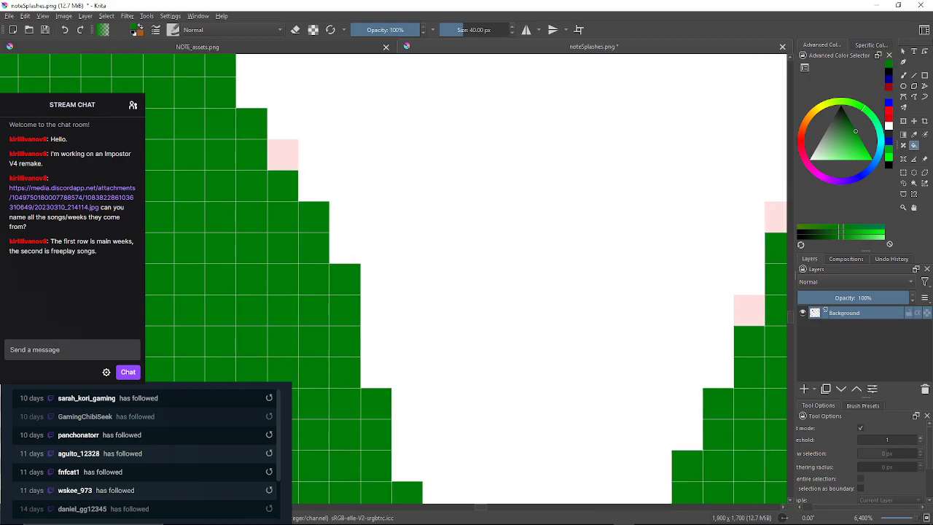
click(283, 155)
Fill the three pale pink pixels along the top inner edge of the large teardrop with dark green.
mouse_move(283, 155)
mouse_down()
mouse_move(376, 310)
mouse_move(368, 410)
mouse_up()
scroll(322, 172, down, 3)
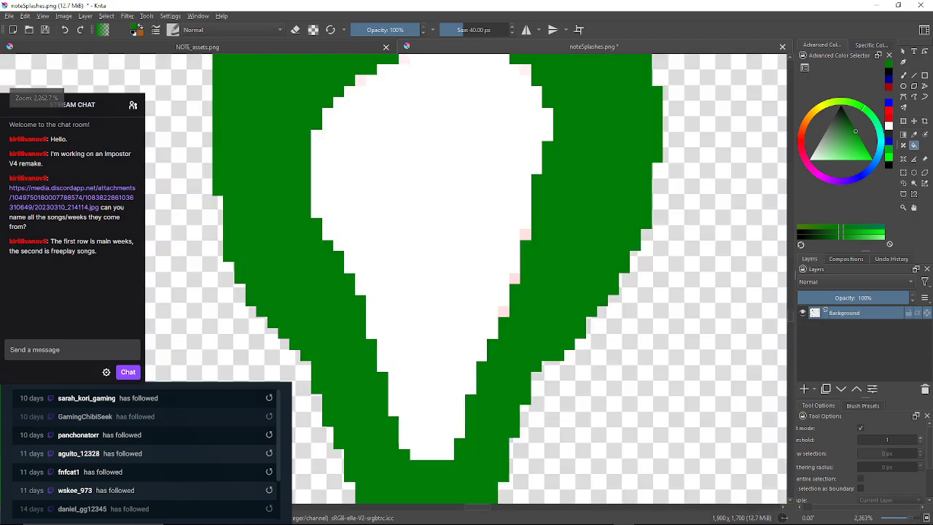
drag(322, 172, 284, 279)
scroll(361, 141, up, 3)
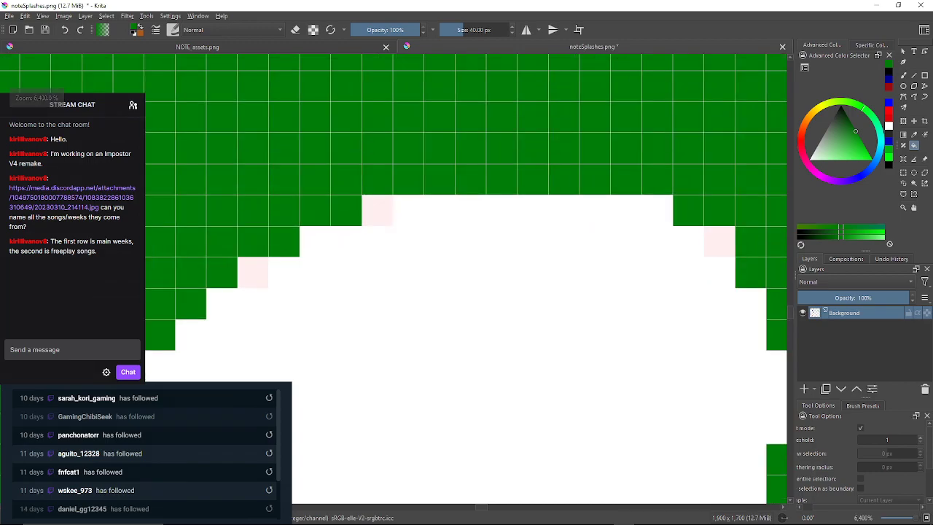
click(253, 273)
click(377, 209)
drag(376, 210, 248, 187)
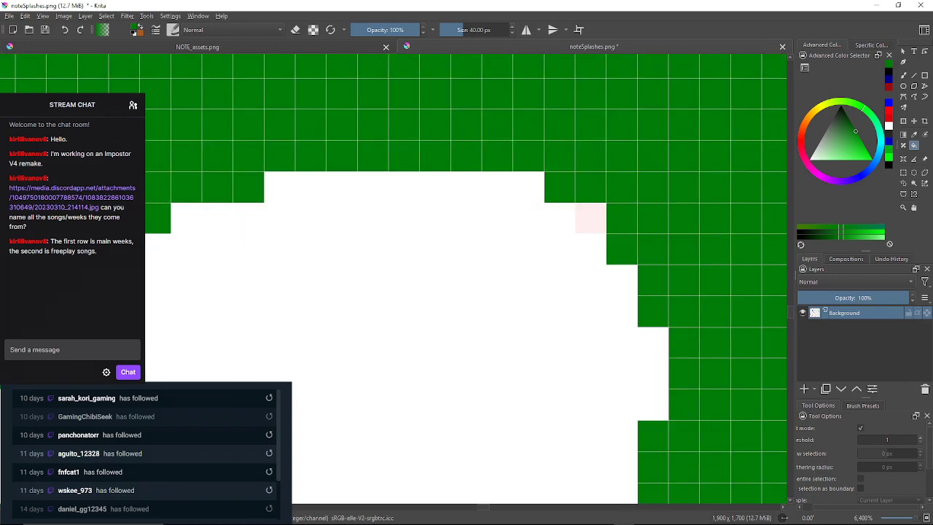
click(590, 218)
Fill the three pink pixels along the right inner edge of the large teardrop with dark green.
scroll(578, 380, down, 6)
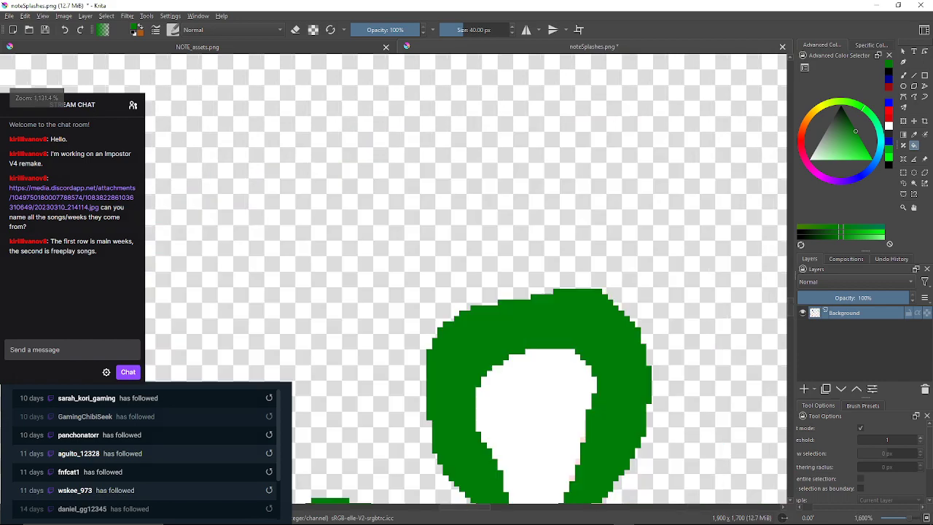
drag(570, 479, 584, 403)
scroll(585, 403, up, 3)
scroll(653, 274, up, 3)
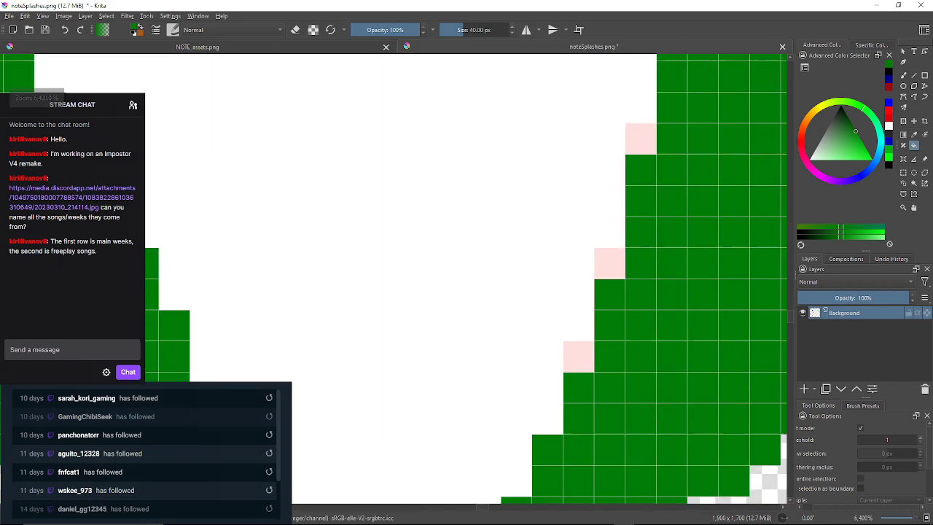
click(541, 281)
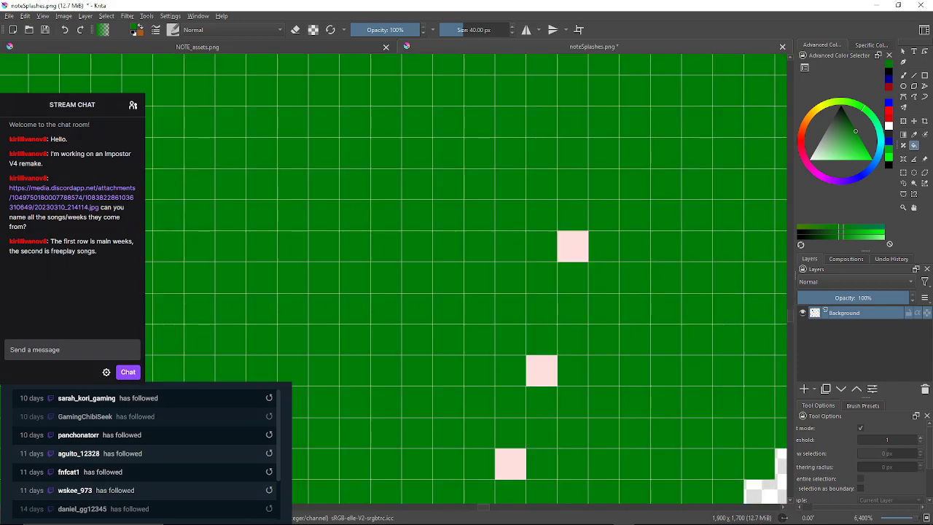
key(ctrl+z)
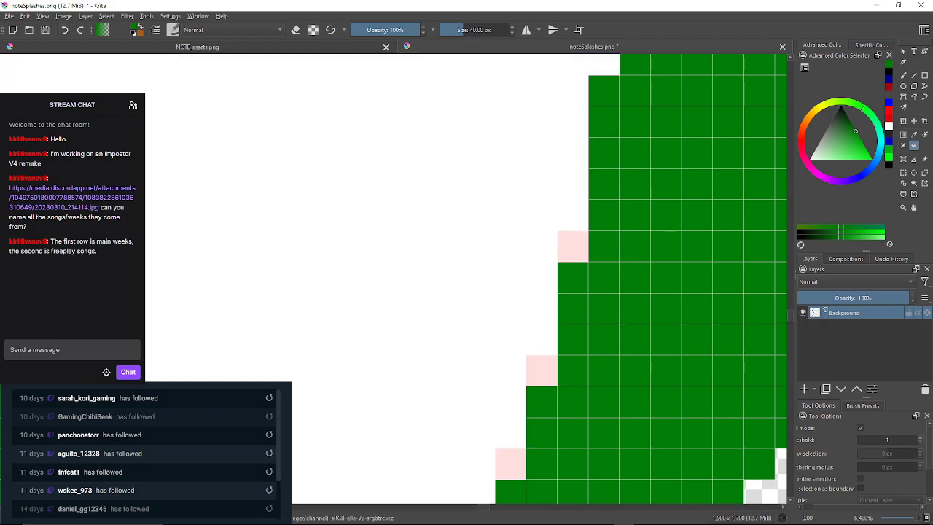
click(573, 247)
click(542, 371)
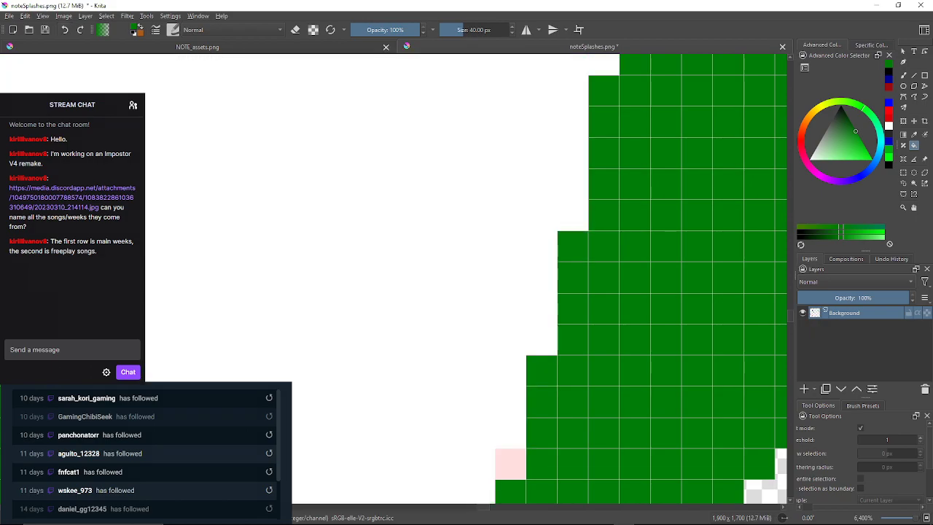
click(510, 464)
Fill the four pink pixels along the top and upper-left inner edge of the paired splash's small oval with dark green.
scroll(539, 401, down, 5)
scroll(551, 393, down, 2)
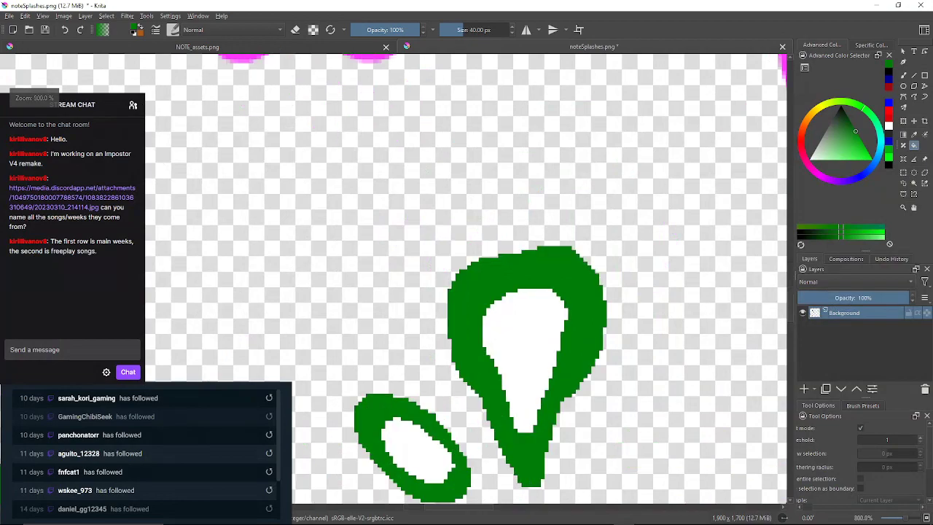
scroll(647, 370, up, 1)
drag(676, 437, 595, 366)
scroll(590, 365, down, 2)
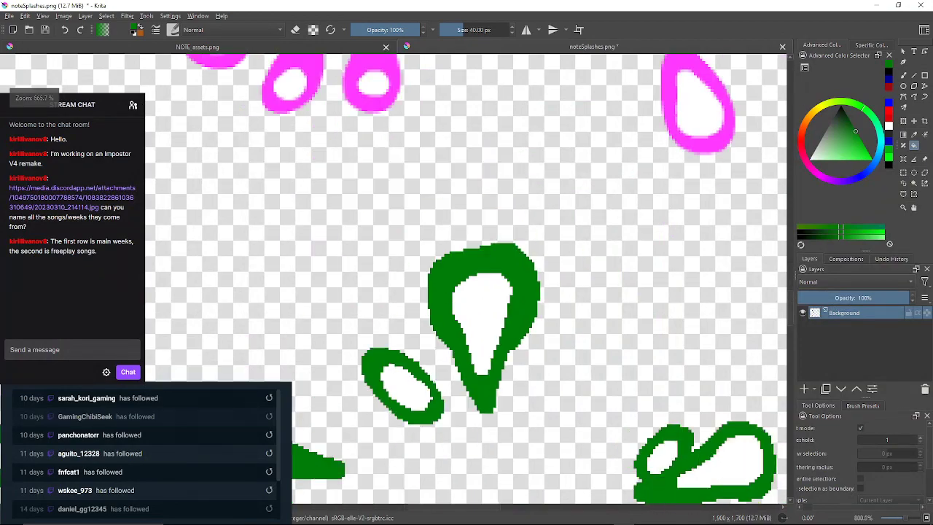
drag(697, 458, 659, 357)
scroll(656, 354, up, 5)
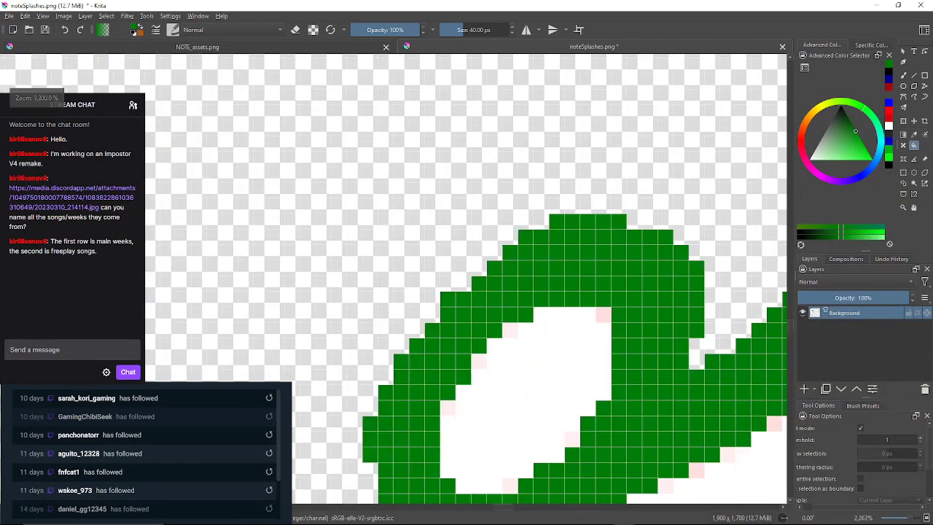
click(604, 315)
click(511, 330)
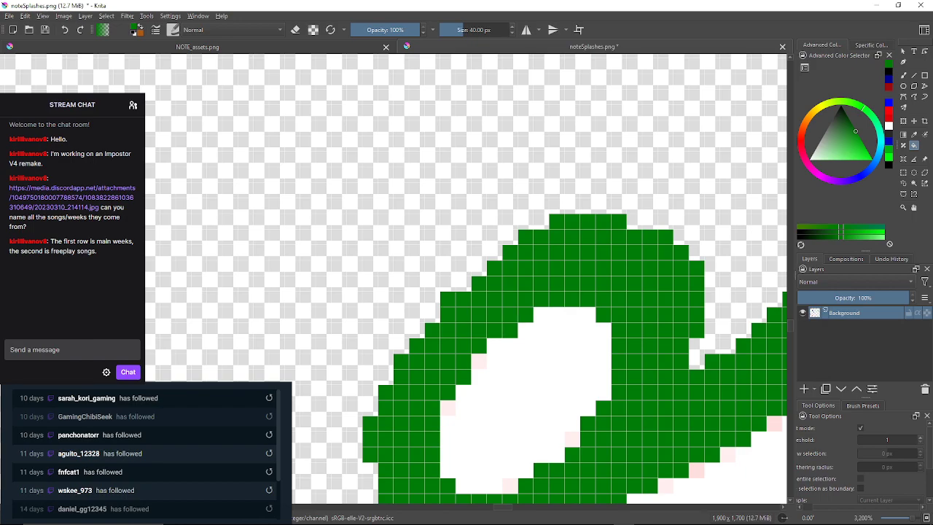
click(478, 361)
click(448, 408)
Fill the pink pixels along the bottom and lower-right inner edge of the small oval with dark green.
scroll(476, 425, up, 2)
drag(476, 425, 445, 274)
click(513, 396)
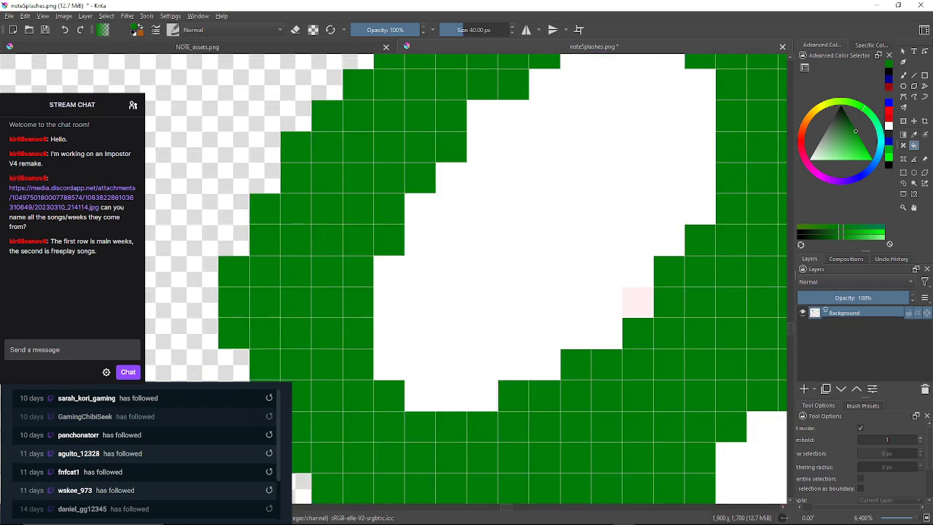
scroll(569, 334, down, 5)
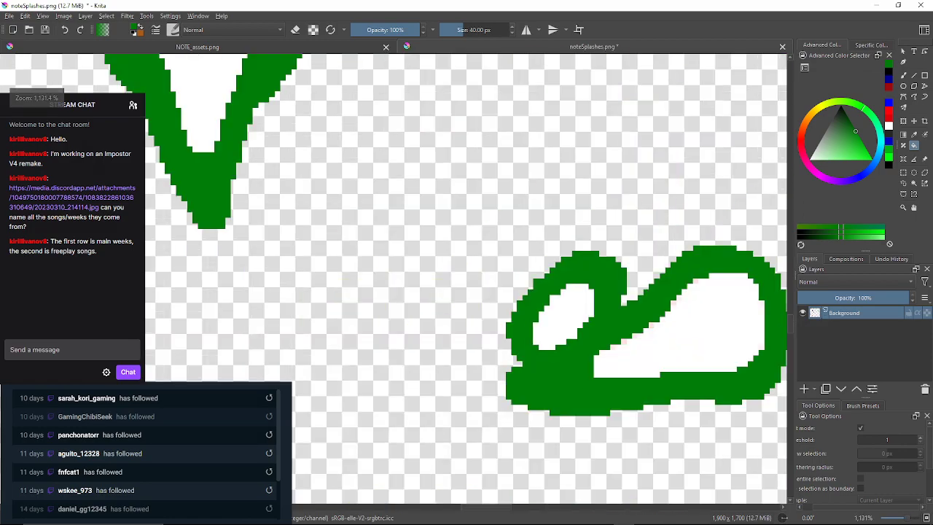
Fill the pink pixels along the lower half of the larger adjoining blob's slanted inner edge with dark green.
scroll(737, 341, up, 4)
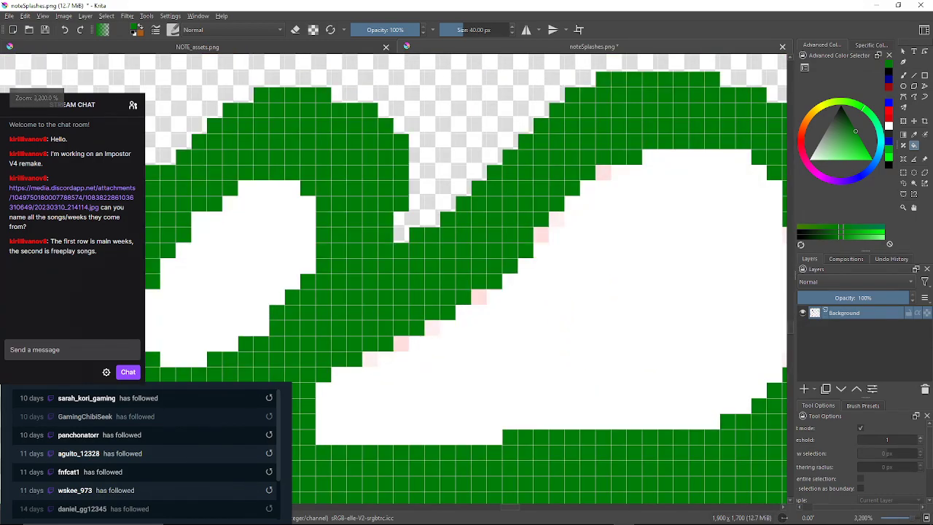
scroll(297, 398, up, 2)
click(440, 319)
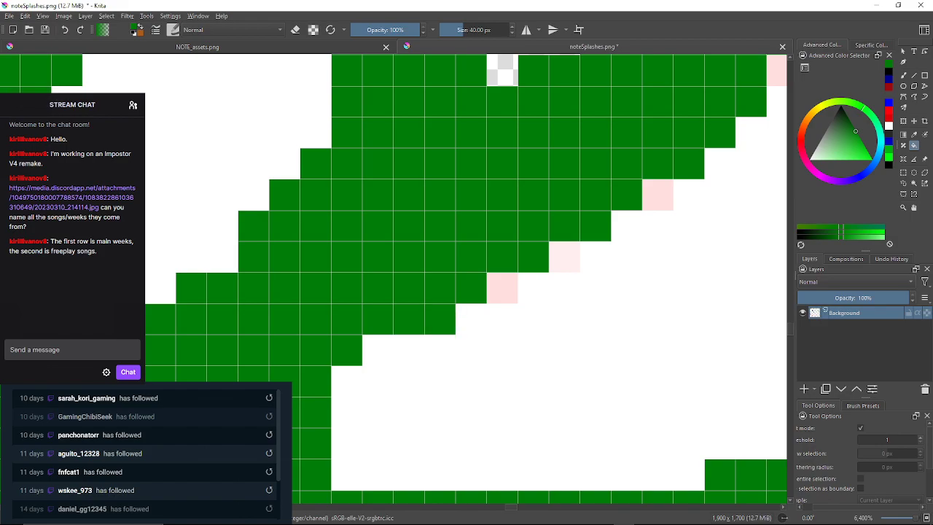
click(503, 288)
click(564, 256)
click(658, 194)
Fill the remaining pink pixels up the top half of the larger blob's slanted inner edge with dark green.
drag(658, 194, 427, 326)
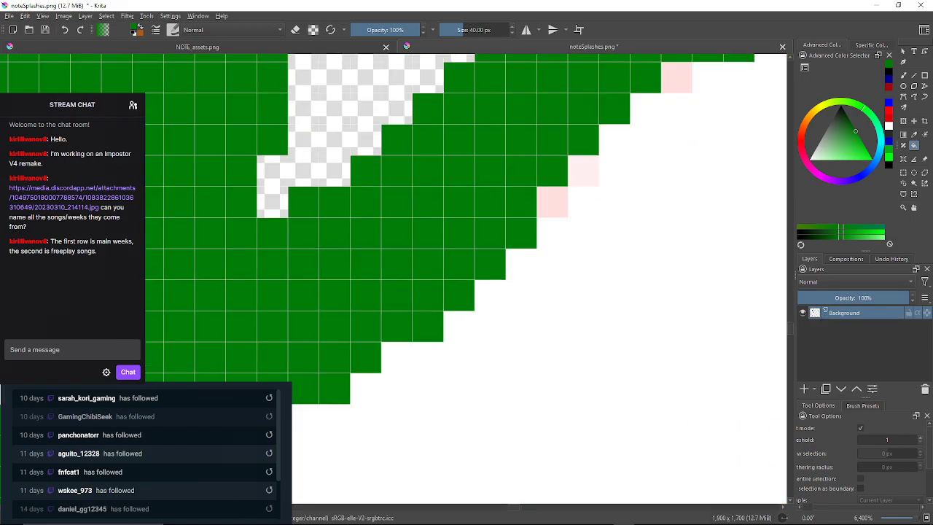
click(552, 202)
click(583, 171)
mouse_move(583, 170)
mouse_down()
mouse_move(543, 242)
mouse_move(524, 255)
mouse_up()
click(617, 162)
mouse_move(618, 162)
mouse_down()
mouse_move(480, 197)
mouse_move(320, 160)
mouse_move(225, 111)
mouse_up()
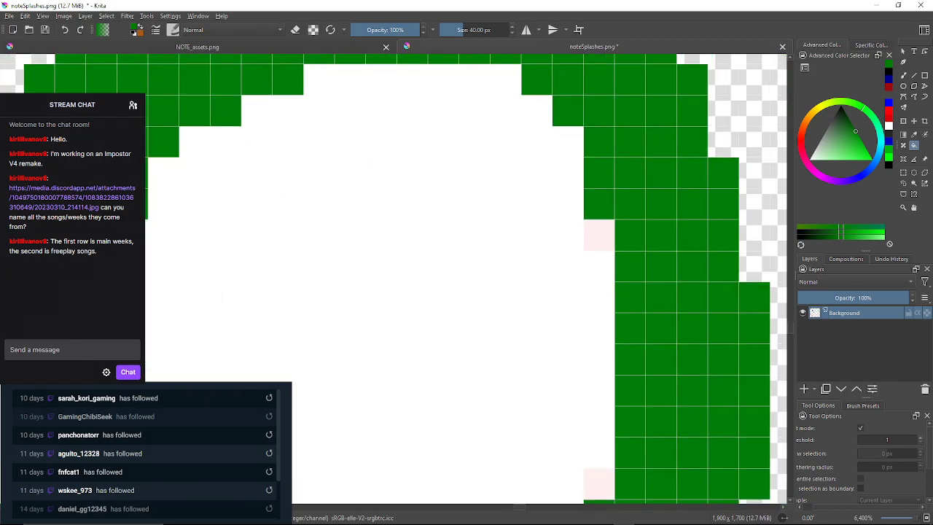
Fill the two pale pink pixels on the right inner edge of the larger blob with dark green.
click(599, 235)
mouse_move(599, 235)
mouse_down()
mouse_move(579, 117)
mouse_move(593, 81)
mouse_up()
click(592, 330)
mouse_move(593, 330)
mouse_down()
mouse_move(660, 214)
mouse_move(841, 160)
mouse_up()
drag(365, 277, 720, 256)
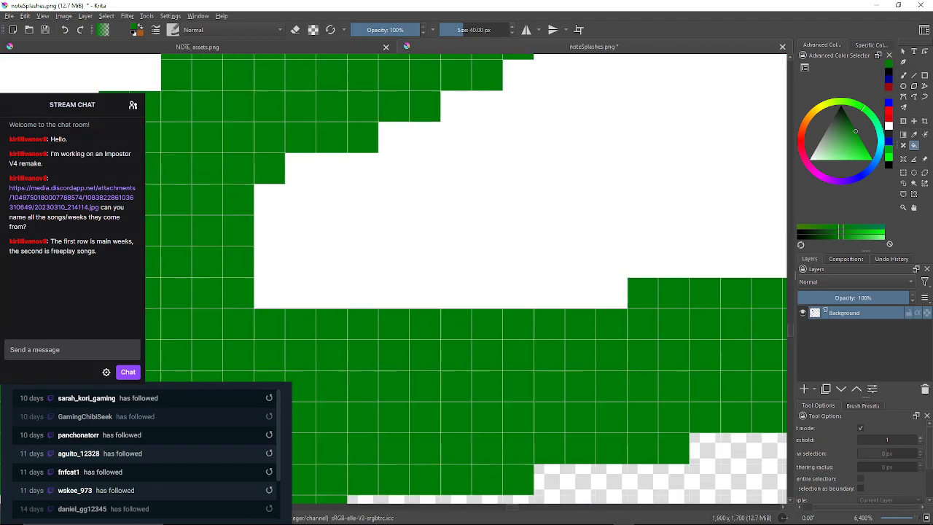
Fill the three pink pixels along the top inner edge of the oval beside the narrow green teardrop with dark green.
scroll(432, 328, down, 3)
drag(431, 328, 284, 397)
scroll(451, 302, down, 5)
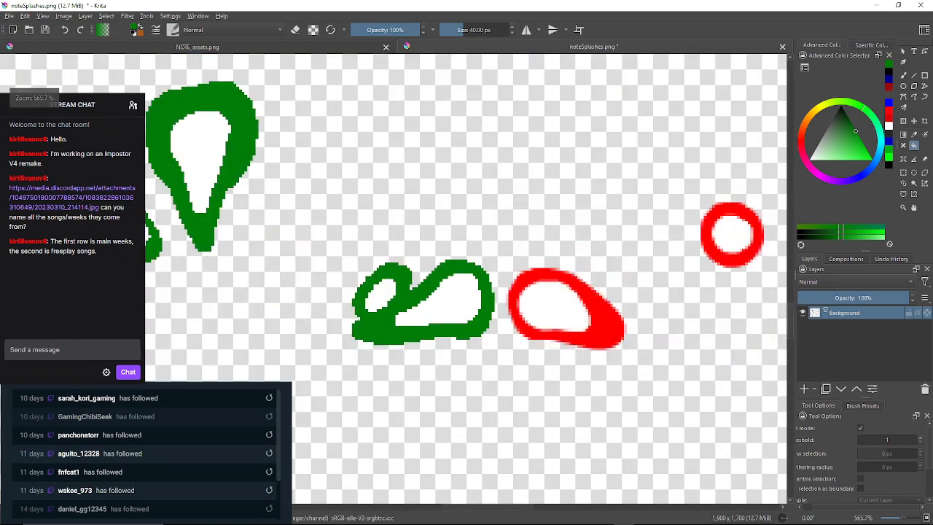
scroll(398, 403, up, 8)
scroll(451, 311, up, 3)
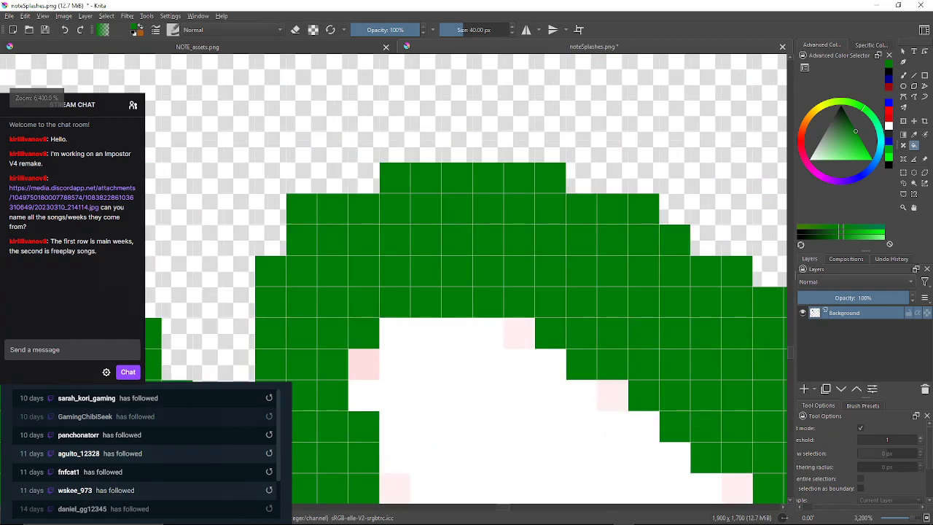
drag(361, 364, 401, 302)
click(400, 301)
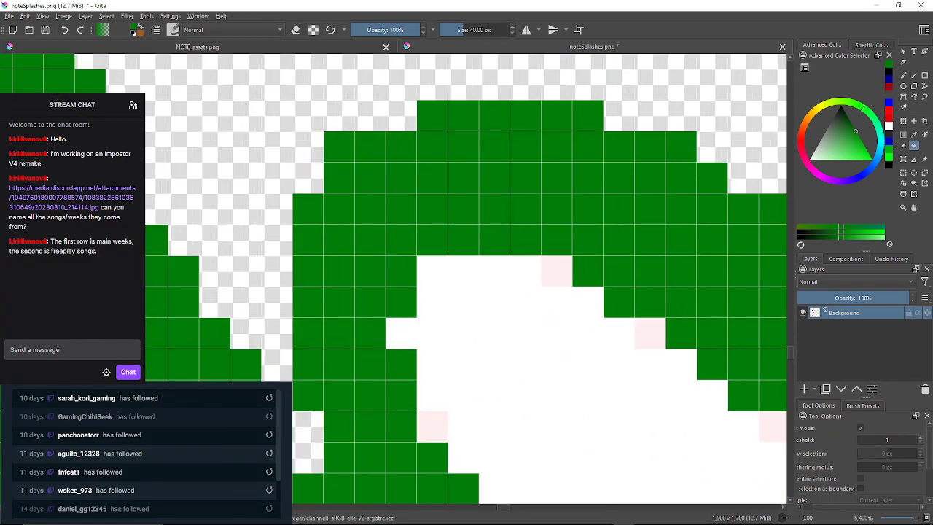
click(556, 272)
click(650, 333)
Fill the pink pixels down the right inner edge of the oval with dark green.
drag(649, 333, 461, 235)
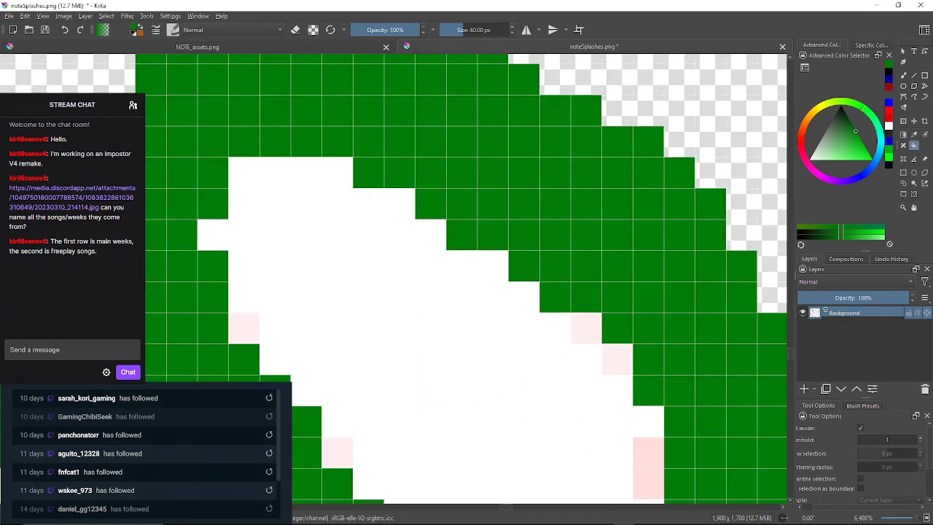
click(586, 328)
click(617, 360)
drag(617, 360, 566, 237)
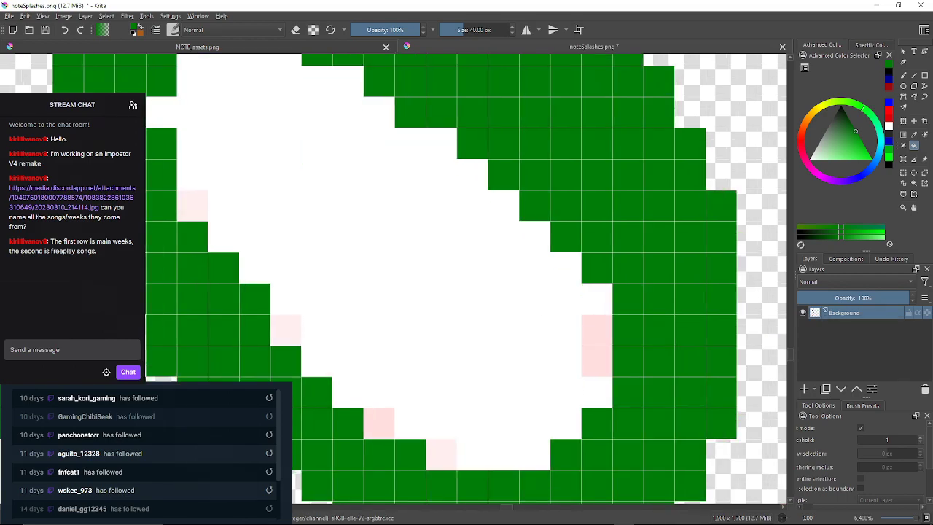
click(596, 345)
Fill the four pink pixels along the oval's lower-left inner edge with dark green.
click(440, 455)
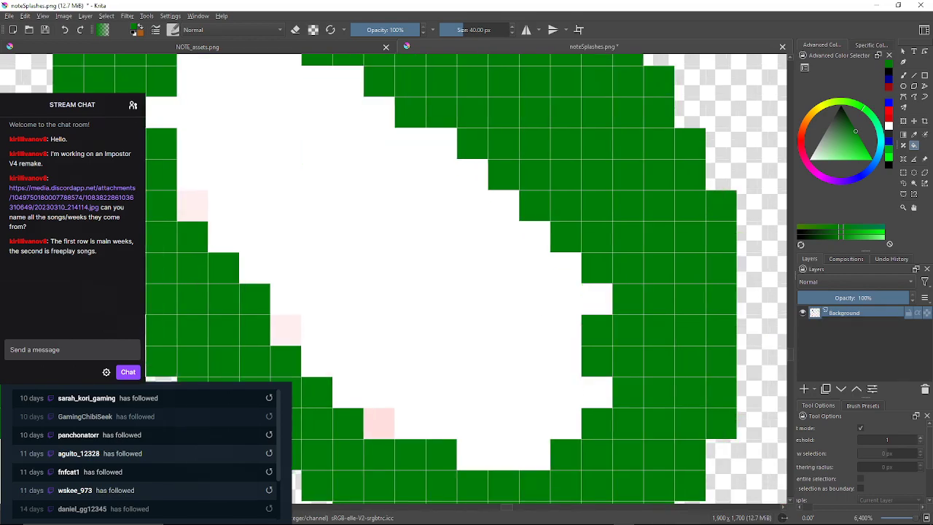
click(379, 423)
click(285, 330)
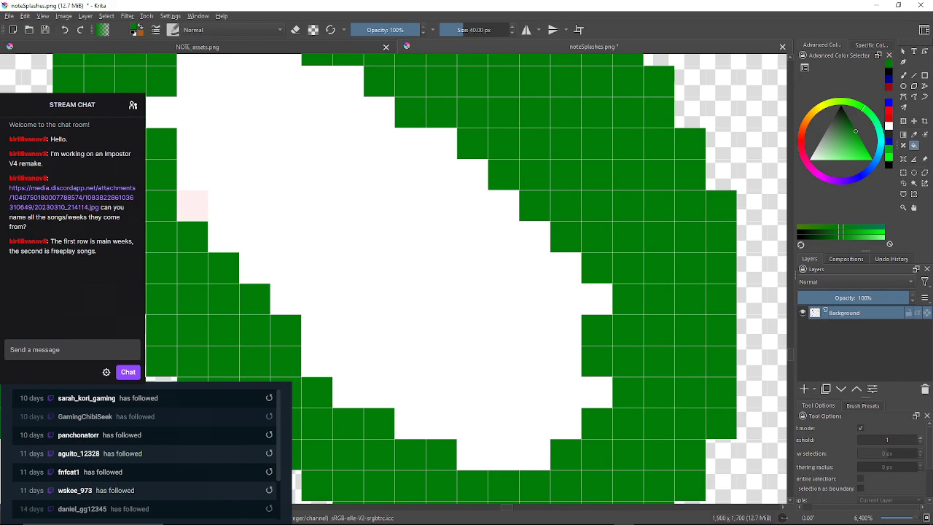
click(192, 205)
Fill the pale pink pixels along the slanted right inner edge of the neighbouring teardrop with dark green.
scroll(192, 207, down, 8)
drag(192, 207, 247, 174)
scroll(237, 202, up, 8)
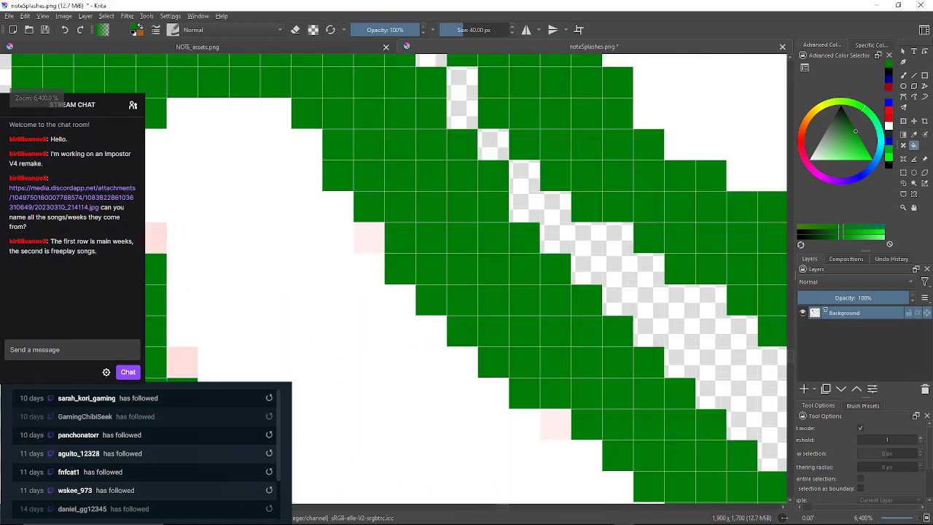
click(369, 238)
mouse_move(369, 238)
mouse_down()
mouse_move(318, 159)
mouse_move(351, 265)
mouse_move(431, 182)
mouse_move(301, 92)
mouse_up()
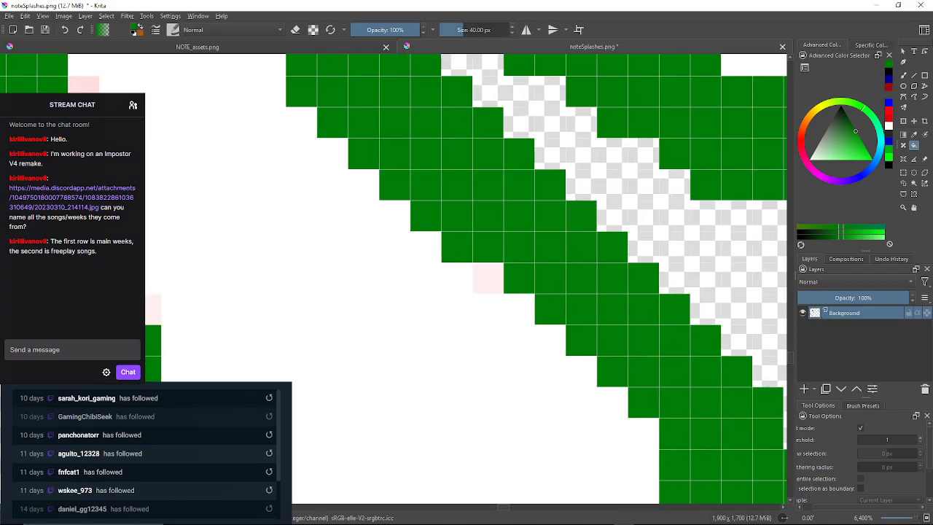
click(488, 279)
Fill the pale pink pixel at the bottom of the teardrop's white interior with dark green.
mouse_move(487, 279)
mouse_down()
mouse_move(344, 153)
mouse_move(292, 65)
mouse_up()
drag(394, 313, 516, 113)
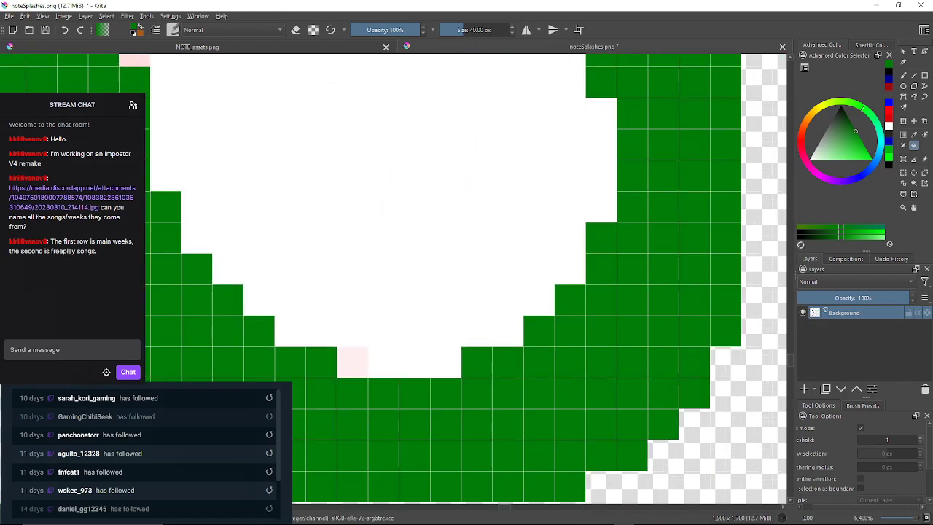
click(353, 362)
mouse_move(353, 362)
mouse_down()
mouse_move(411, 398)
mouse_move(534, 427)
mouse_move(576, 511)
mouse_up()
Fill the pink pixels up the left inner edge of the teardrop with dark green, undoing the accidental fill of its white interior.
click(383, 200)
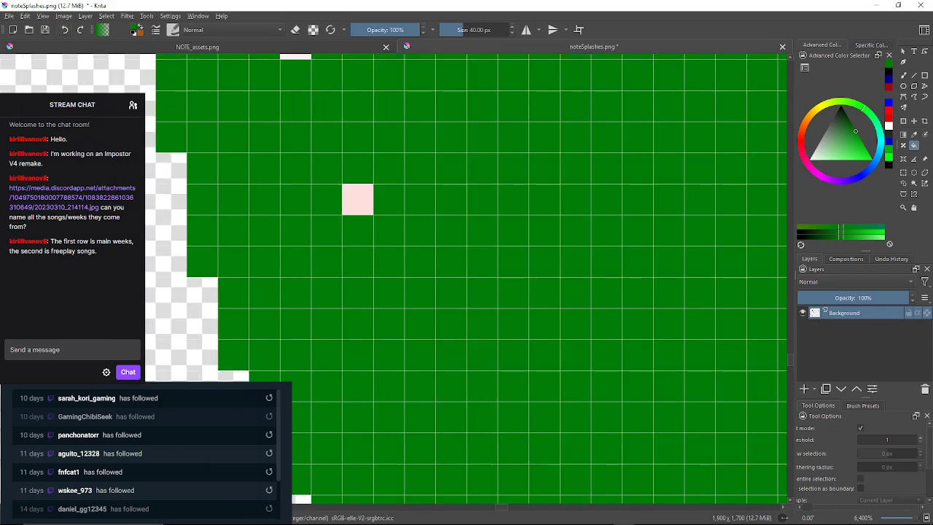
key(ctrl+z)
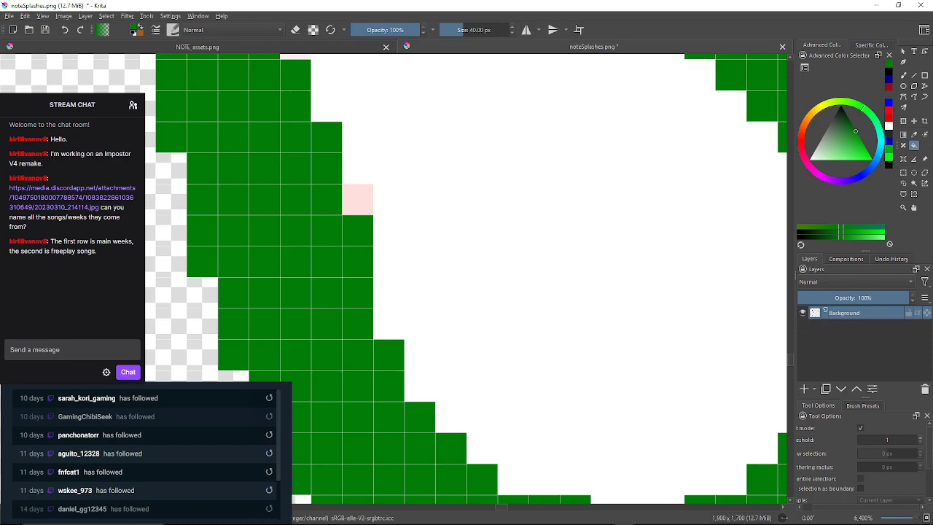
click(357, 199)
drag(357, 199, 354, 299)
click(292, 143)
drag(291, 143, 316, 300)
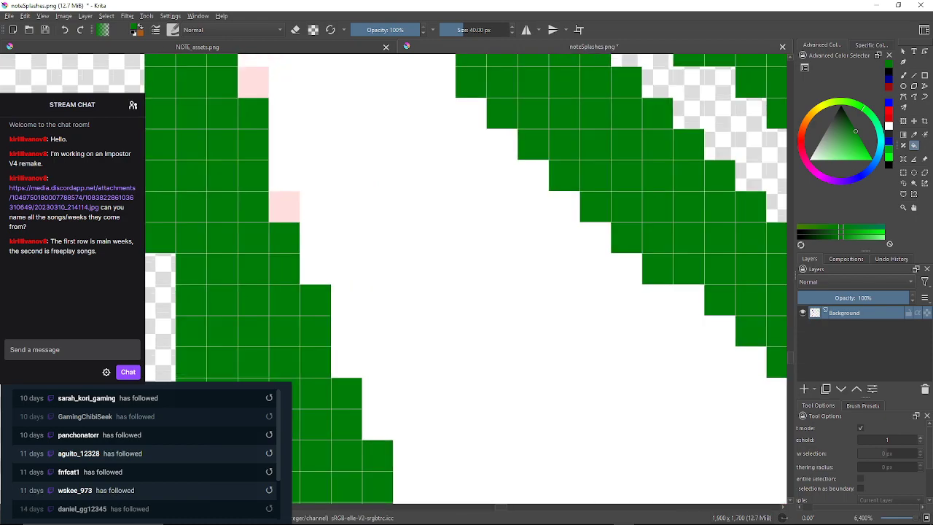
click(285, 206)
drag(284, 207, 284, 273)
click(254, 147)
mouse_move(255, 148)
mouse_down()
mouse_move(242, 297)
mouse_move(194, 276)
mouse_up()
drag(437, 281, 357, 226)
Fill the pink pixels on the right and left inner edges of the small round splash with dark green.
scroll(357, 235, down, 12)
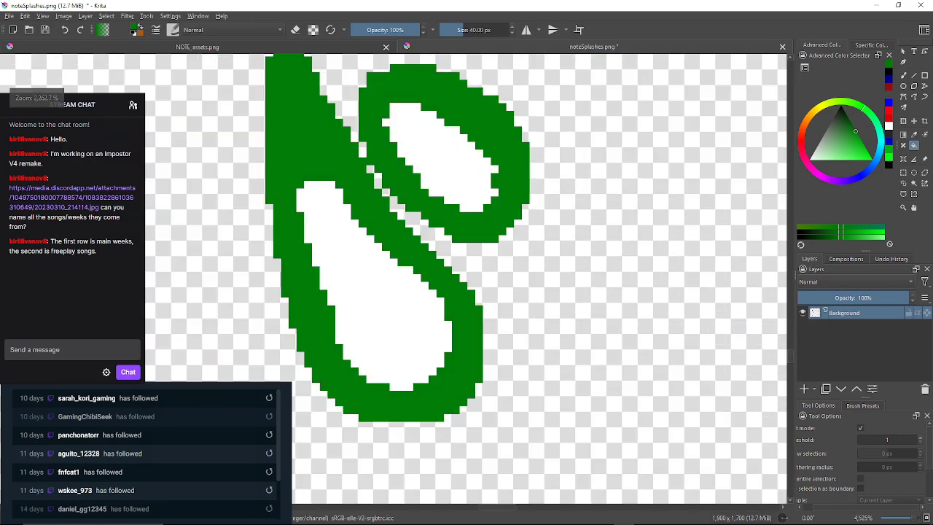
scroll(357, 235, up, 10)
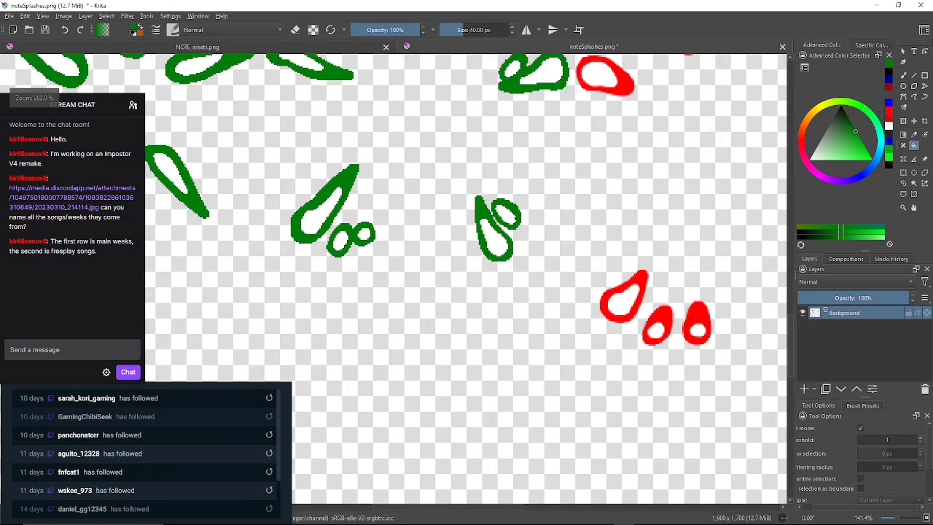
scroll(328, 361, up, 2)
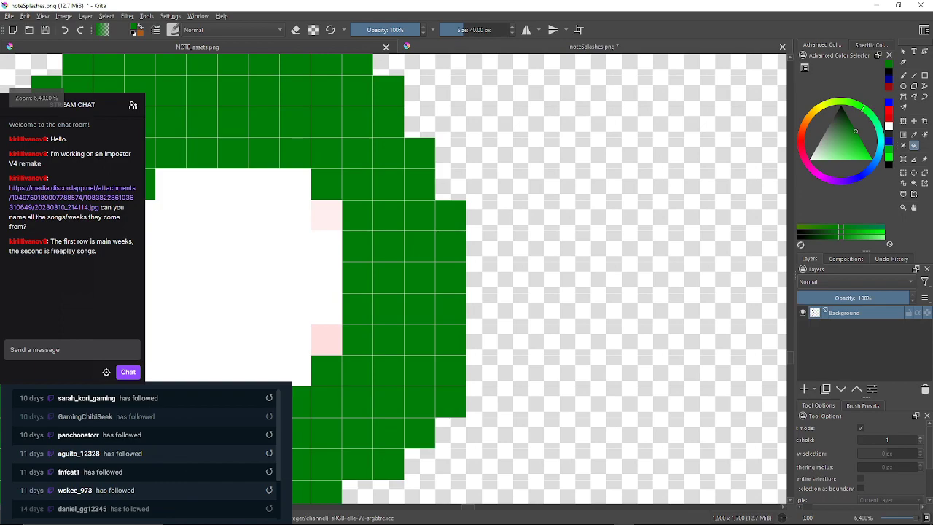
click(326, 339)
mouse_move(327, 340)
mouse_down()
mouse_move(434, 282)
mouse_move(466, 281)
mouse_up()
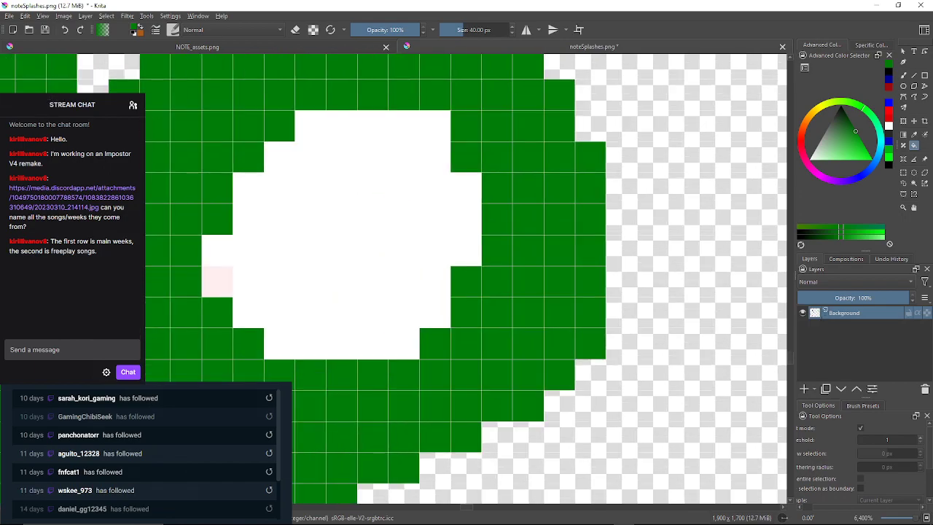
scroll(267, 211, down, 3)
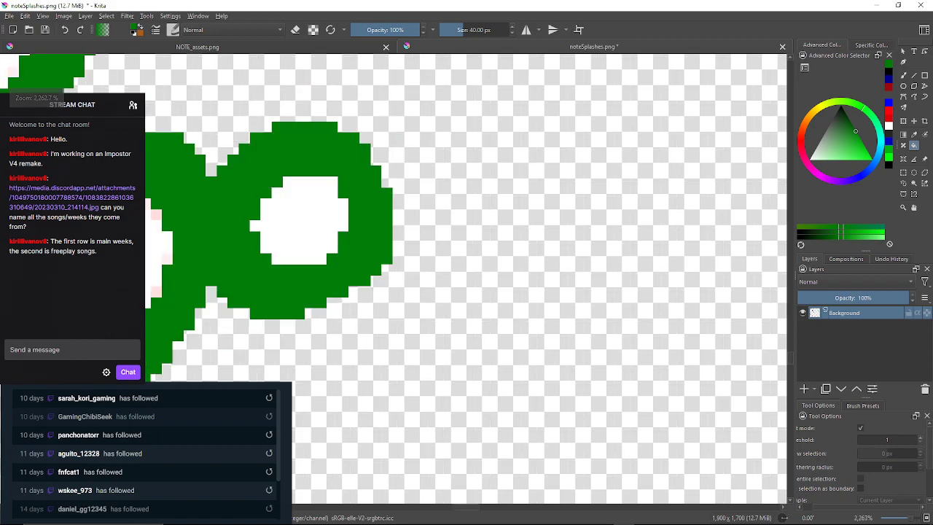
Fill the pink pixels down the right inner edge of the oval touching the round splash with dark green.
scroll(320, 186, up, 3)
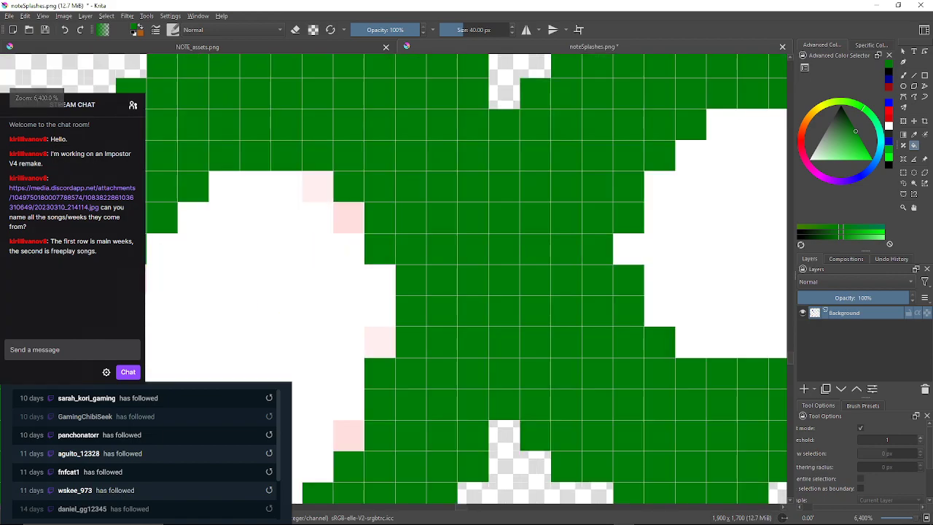
click(348, 218)
click(379, 342)
drag(380, 342, 443, 227)
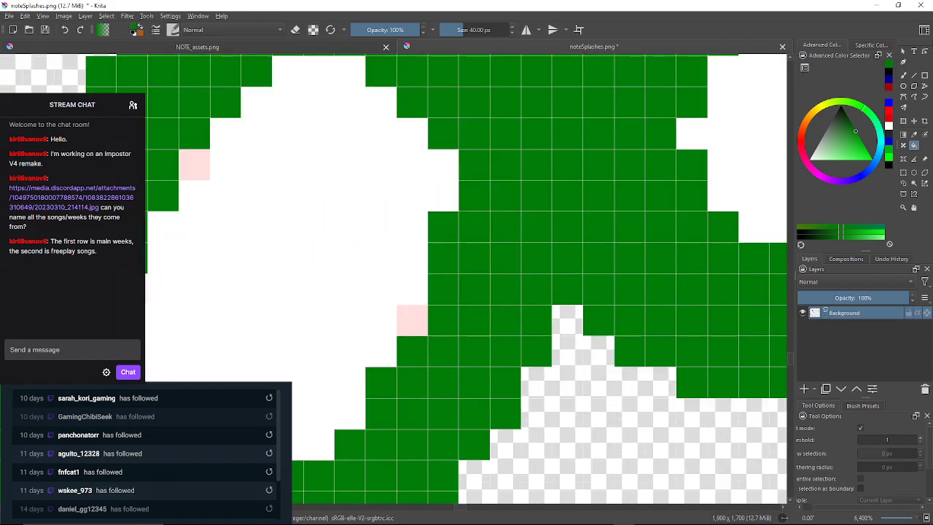
click(411, 321)
drag(412, 321, 476, 204)
Fill the pink pixels along the bottom and left inner edges of the oval touching the round splash with dark green.
scroll(255, 343, down, 1)
drag(255, 343, 354, 330)
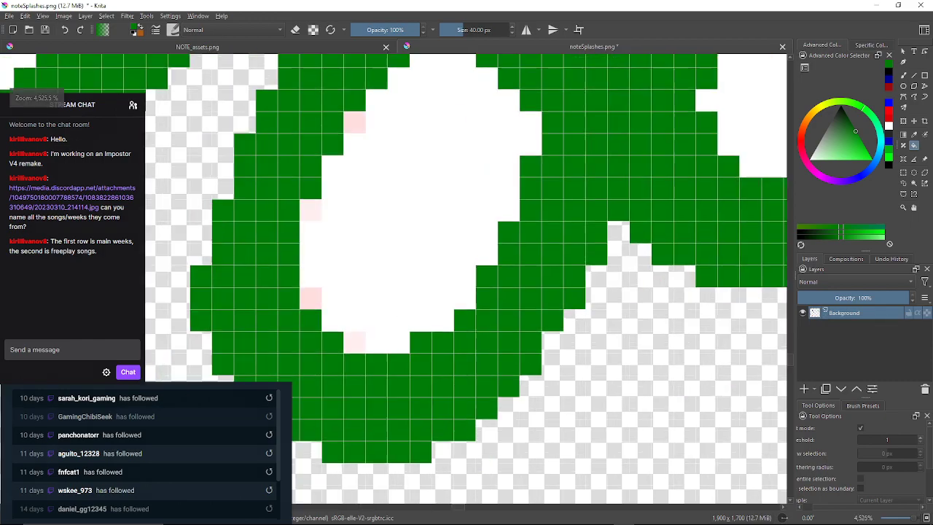
scroll(354, 330, up, 1)
click(357, 346)
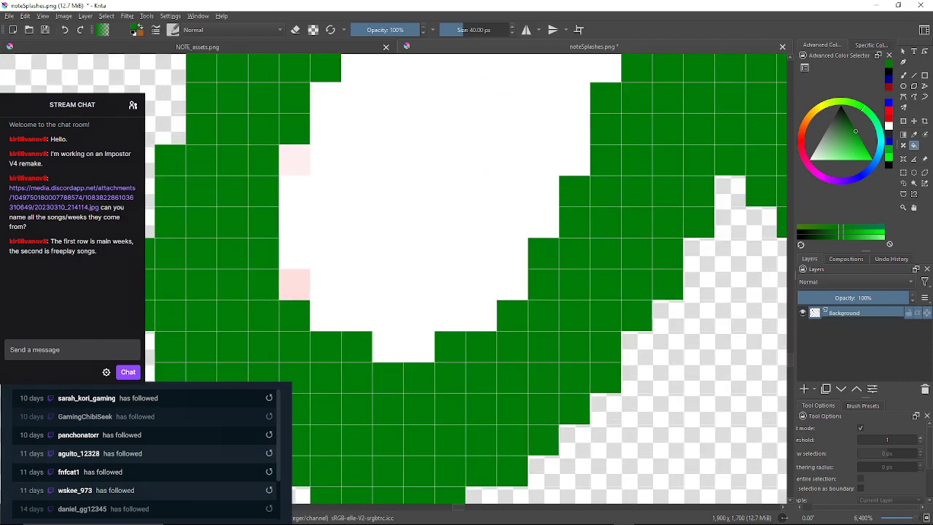
click(295, 285)
click(295, 160)
drag(295, 160, 266, 279)
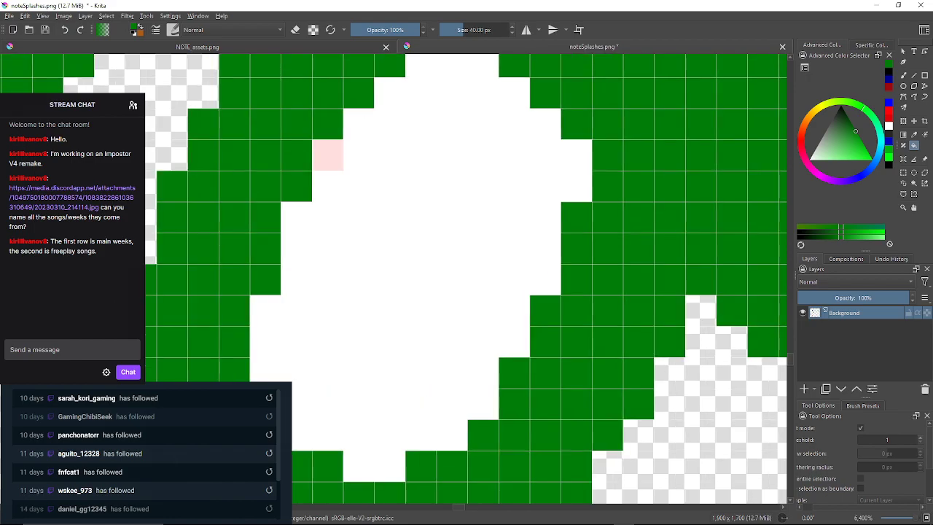
scroll(419, 240, down, 6)
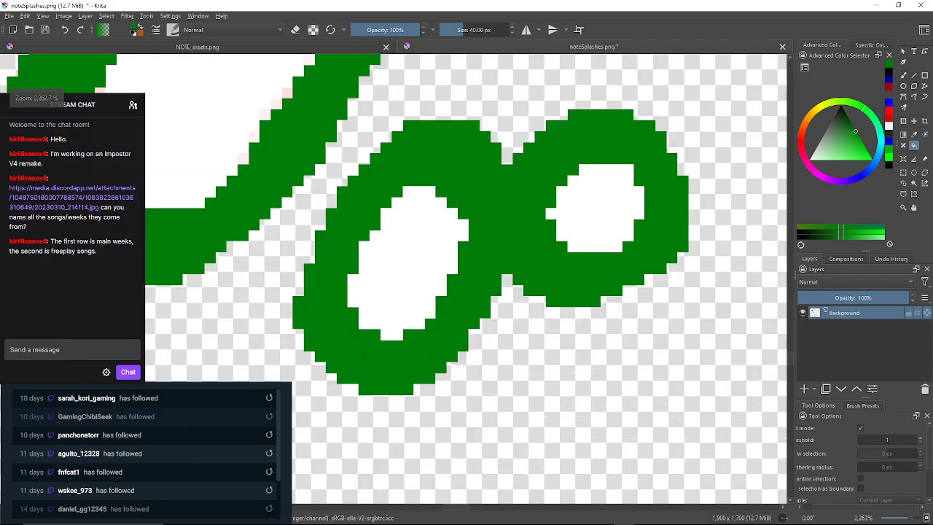
Fill the pink pixels down the upper part of the large teardrop's right inner edge with dark green.
scroll(331, 185, up, 2)
drag(330, 185, 236, 439)
scroll(433, 110, up, 3)
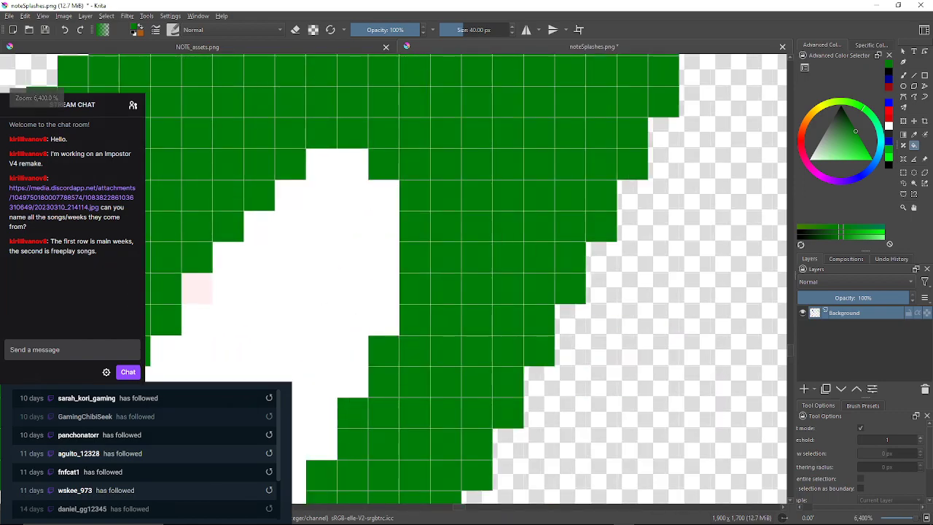
drag(415, 328, 442, 172)
drag(408, 306, 554, 184)
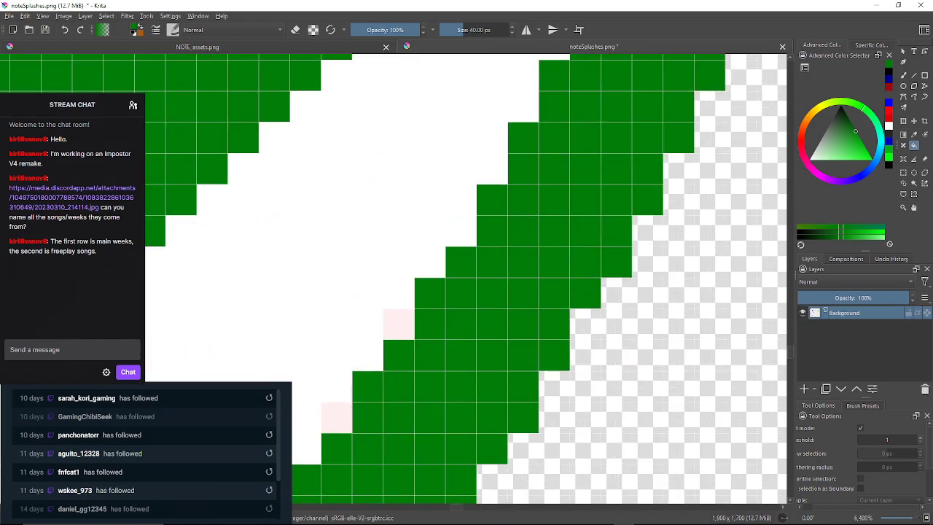
drag(438, 291, 447, 252)
click(409, 284)
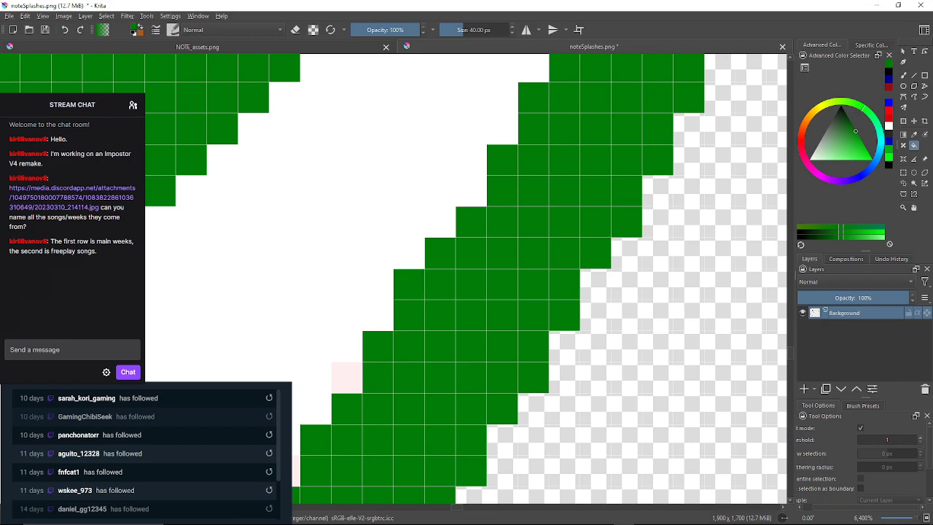
drag(409, 284, 442, 217)
click(381, 310)
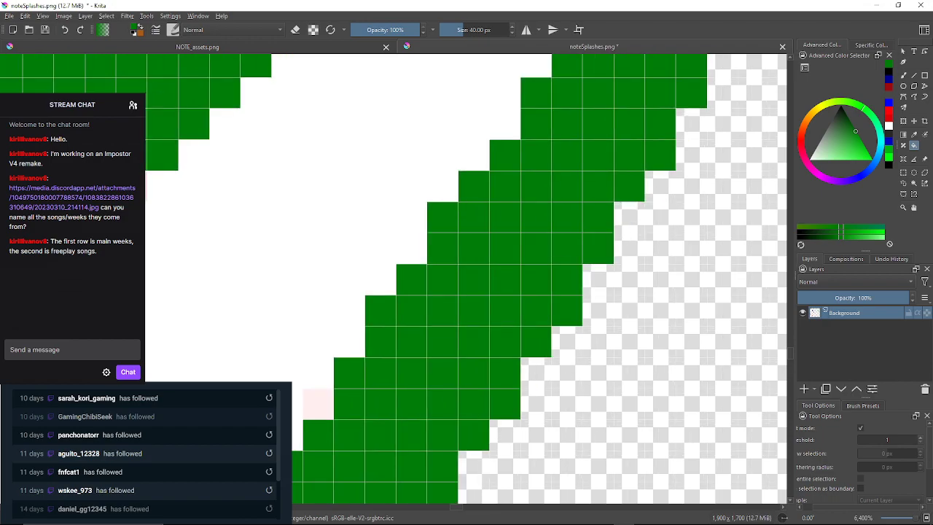
Fill the pink pixels down the lower part of the large teardrop's right inner edge with dark green.
drag(372, 328, 419, 230)
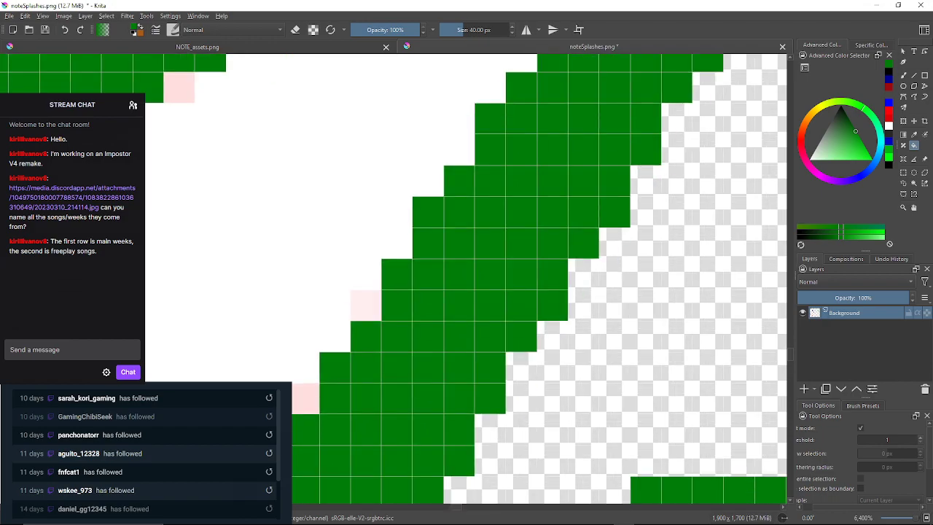
click(365, 305)
drag(358, 336, 441, 204)
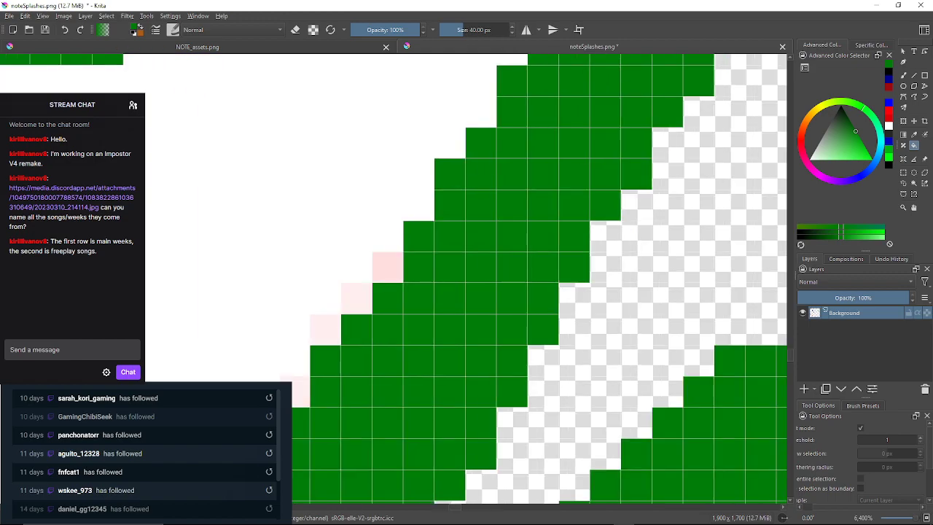
click(387, 266)
click(357, 299)
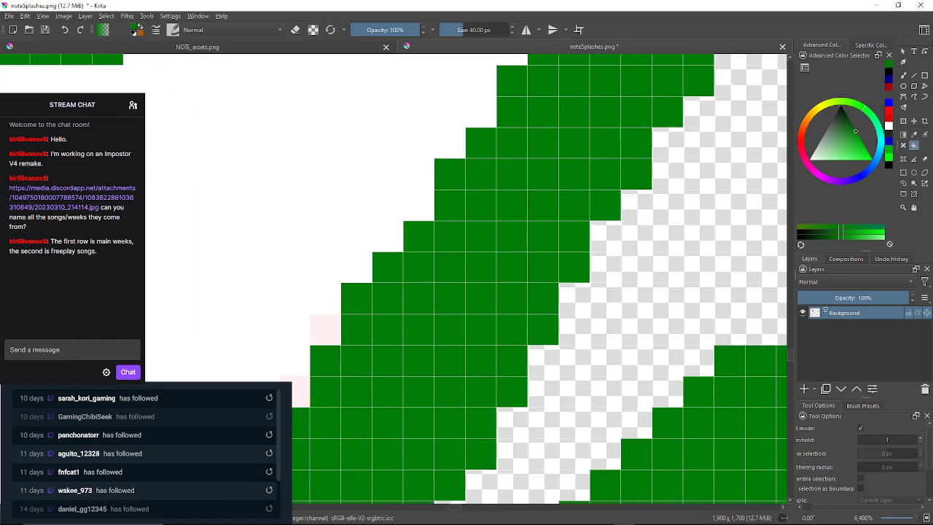
drag(350, 310, 382, 275)
click(359, 295)
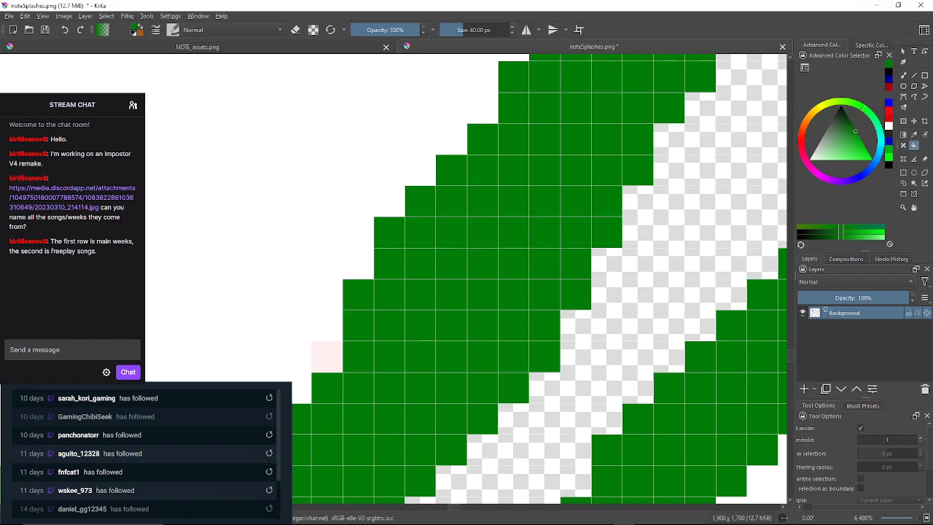
click(327, 356)
Fill the pink pixels around the lower left inner corner of the large teardrop with dark green.
mouse_move(327, 356)
mouse_down()
mouse_move(419, 261)
mouse_move(451, 240)
mouse_move(458, 219)
mouse_move(529, 164)
mouse_move(663, 164)
mouse_up()
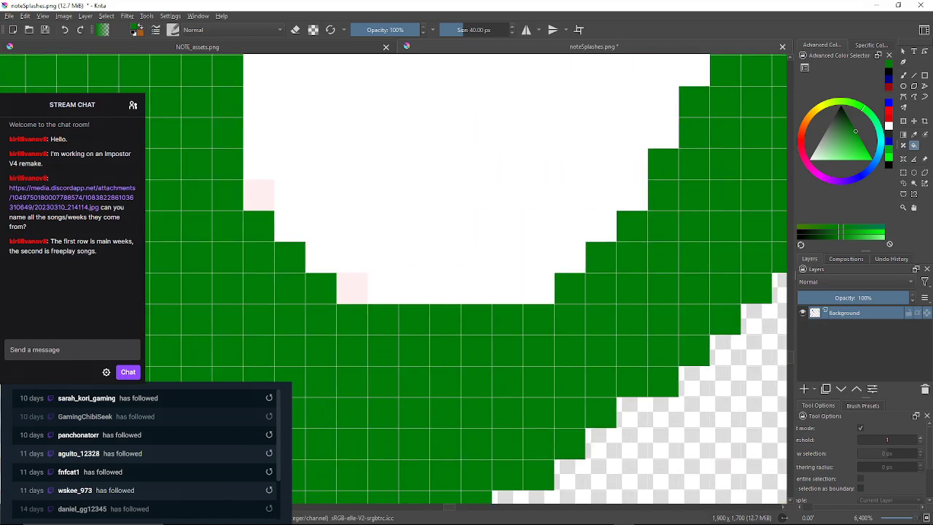
click(352, 288)
click(258, 196)
drag(259, 195, 261, 396)
click(261, 177)
Fill the pink pixels up the left inner edge of the large teardrop towards its pointed tip with dark green.
mouse_move(261, 178)
mouse_down()
mouse_move(236, 305)
mouse_move(213, 337)
mouse_up()
click(337, 151)
drag(337, 152, 161, 272)
click(443, 150)
mouse_move(443, 150)
mouse_down()
mouse_move(309, 237)
mouse_move(263, 313)
mouse_move(161, 421)
mouse_up()
click(440, 139)
mouse_move(441, 140)
mouse_down()
mouse_move(314, 244)
mouse_move(284, 283)
mouse_up()
scroll(361, 231, down, 4)
scroll(361, 231, down, 6)
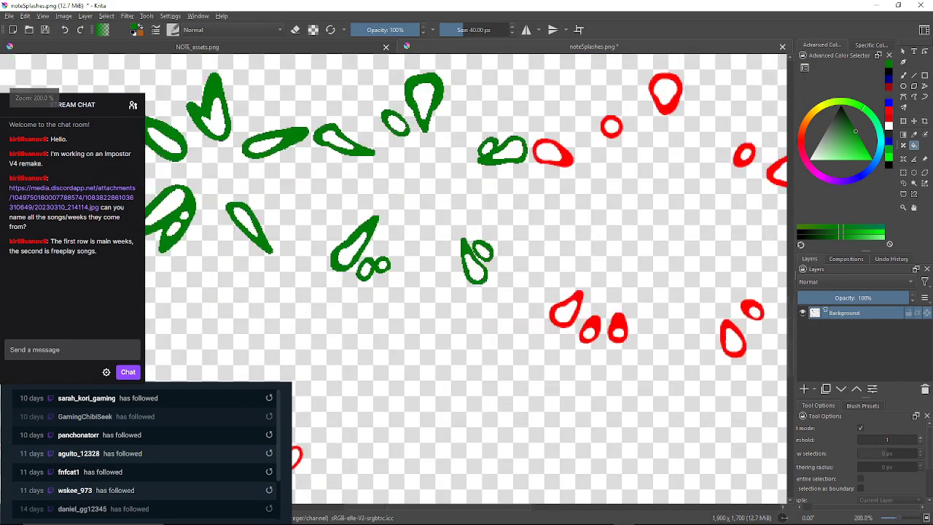
Fill the pink pixels along the upper inner edge of the tapered splash beside the small green oval with dark green.
scroll(362, 231, up, 14)
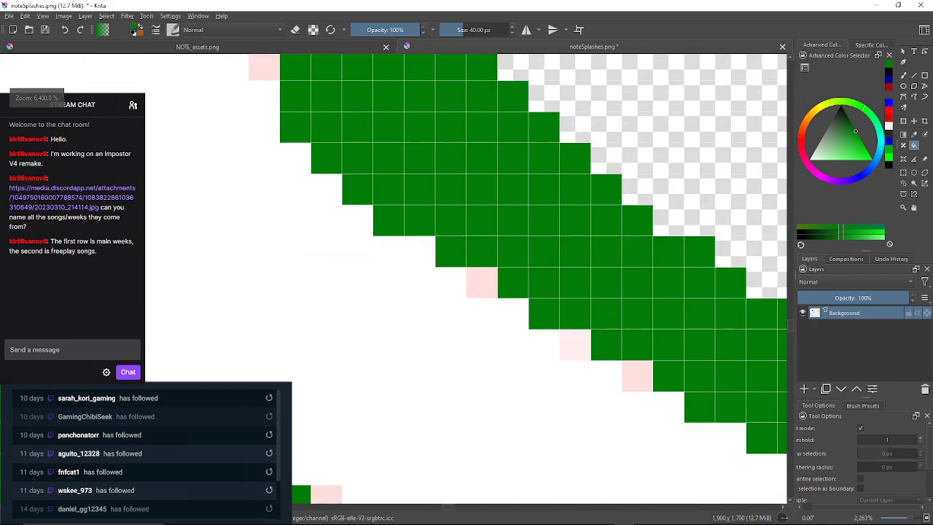
mouse_move(361, 231)
mouse_down()
mouse_move(395, 271)
mouse_move(441, 302)
mouse_move(385, 223)
mouse_move(286, 149)
mouse_move(250, 97)
mouse_up()
scroll(441, 303, down, 1)
scroll(385, 223, up, 1)
click(346, 159)
click(408, 190)
click(452, 293)
click(545, 355)
drag(545, 355, 484, 299)
click(547, 331)
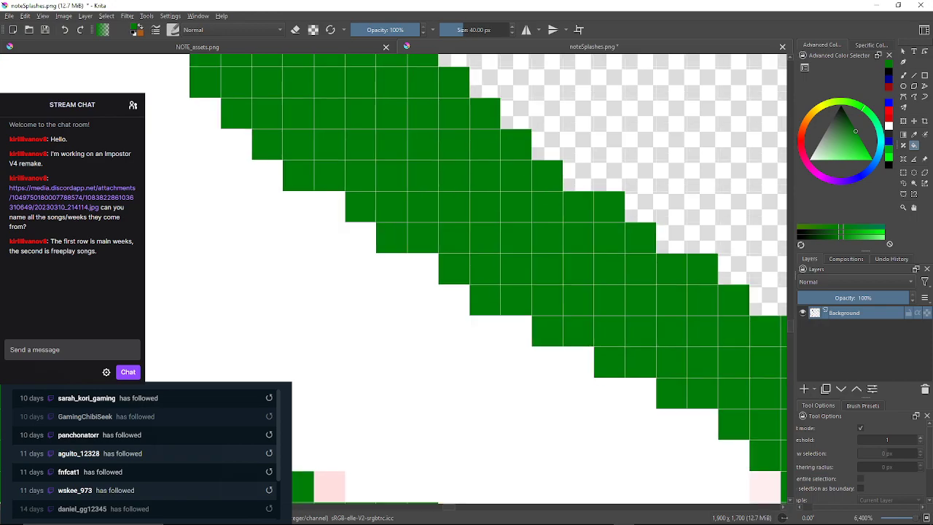
Fill the pink pixels at the tapered splash's inner tip and along the adjoining lower inner edge with dark green.
drag(547, 332, 384, 183)
click(604, 339)
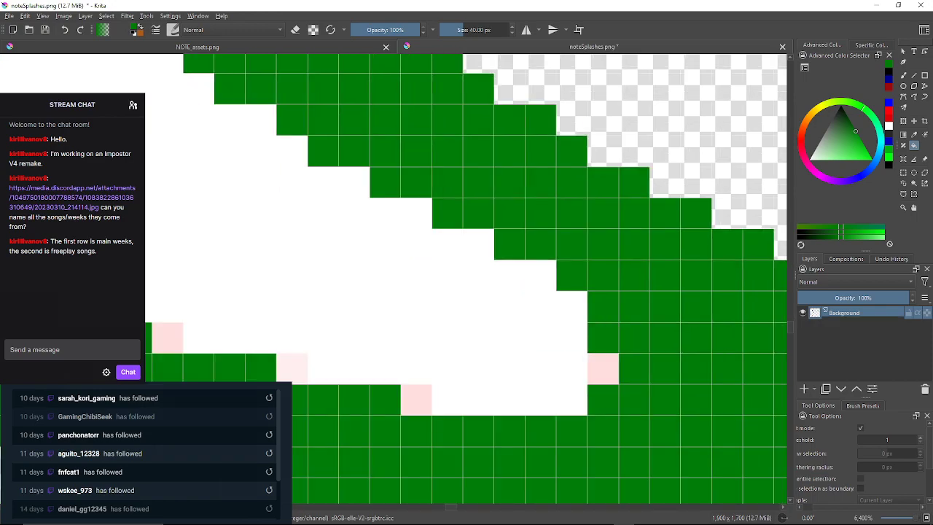
click(603, 369)
click(416, 400)
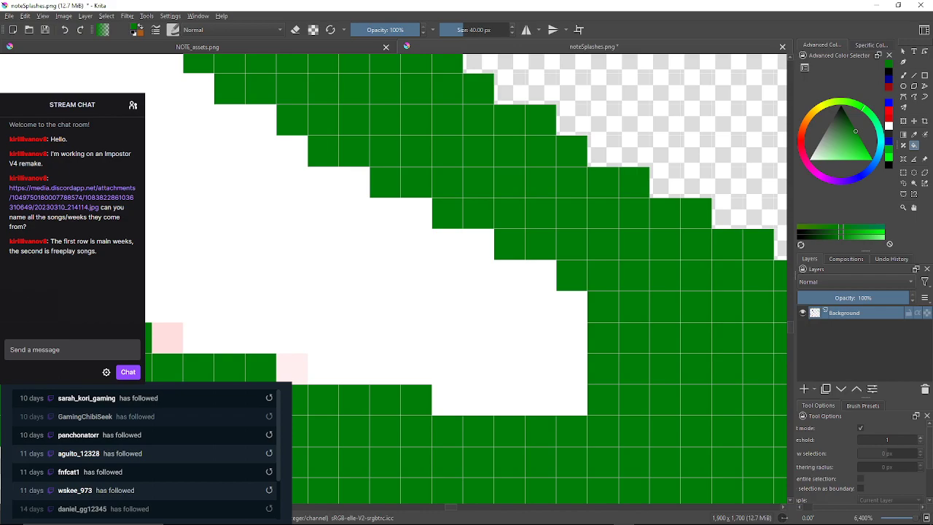
click(292, 369)
drag(291, 369, 481, 374)
click(358, 344)
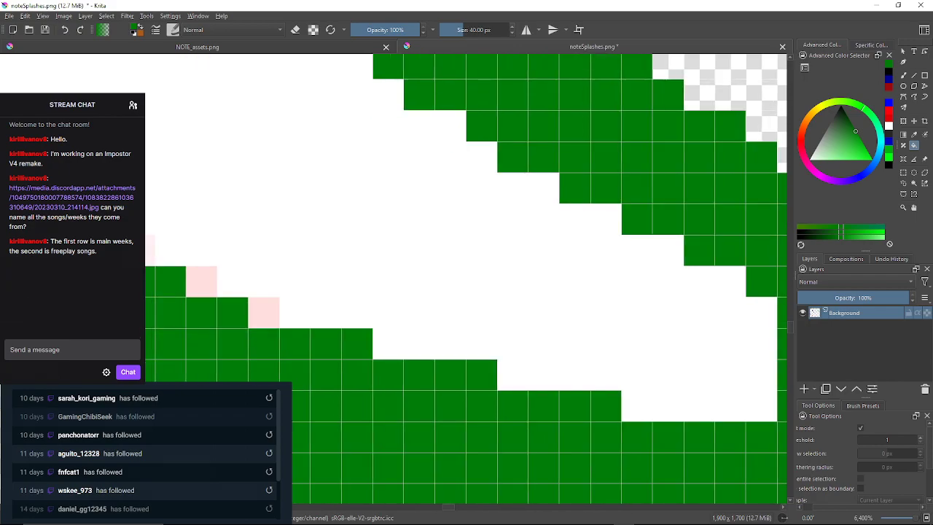
Fill the remaining pink pixels on the tapered splash's lower inner edge and upper left inner corner with dark green.
click(264, 312)
click(201, 281)
drag(201, 281, 345, 317)
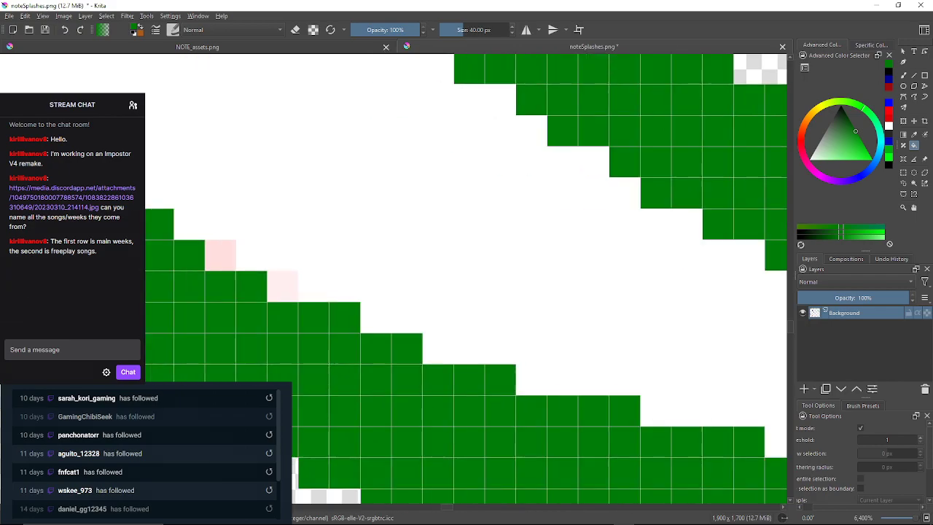
click(282, 286)
click(220, 255)
mouse_move(220, 255)
mouse_down()
mouse_move(467, 300)
mouse_move(490, 498)
mouse_up()
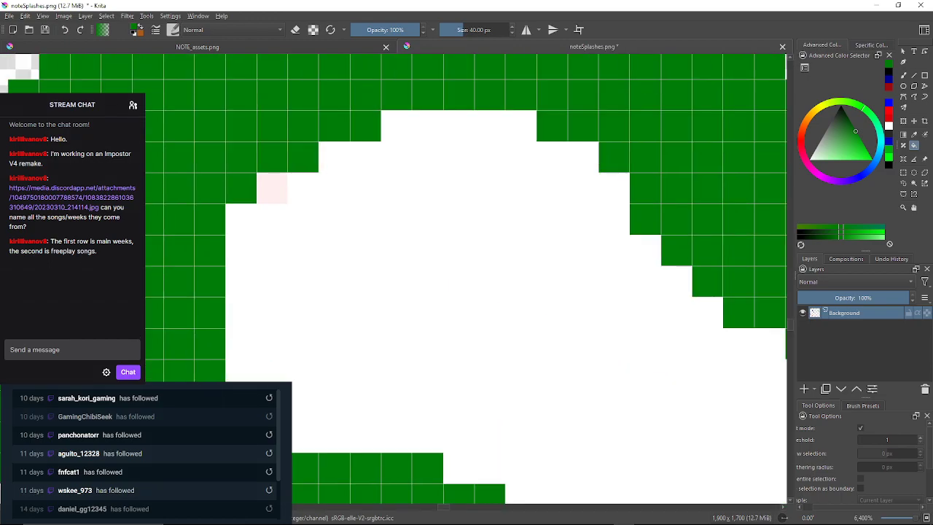
click(271, 188)
Examine the green splashes and the rest of the sprite sheet for outlines that still need recolouring.
scroll(400, 164, down, 9)
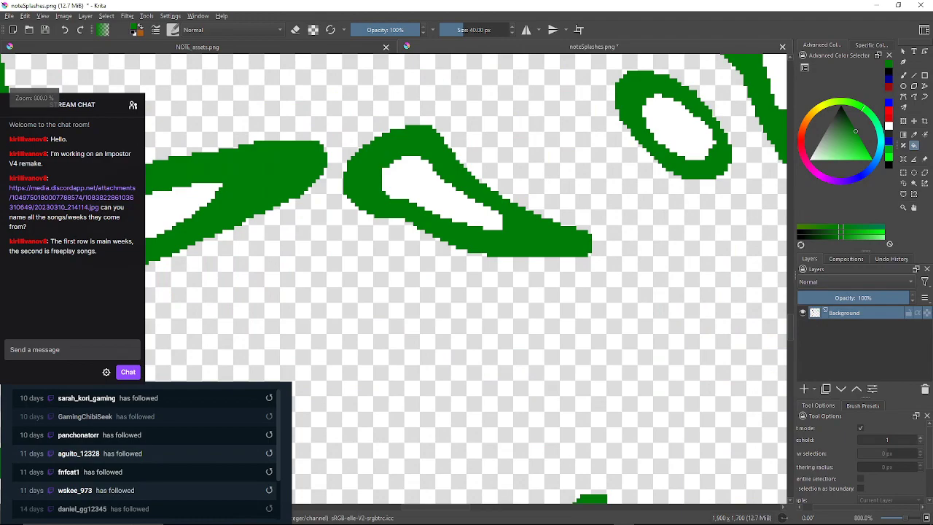
drag(412, 178, 369, 221)
scroll(436, 244, down, 1)
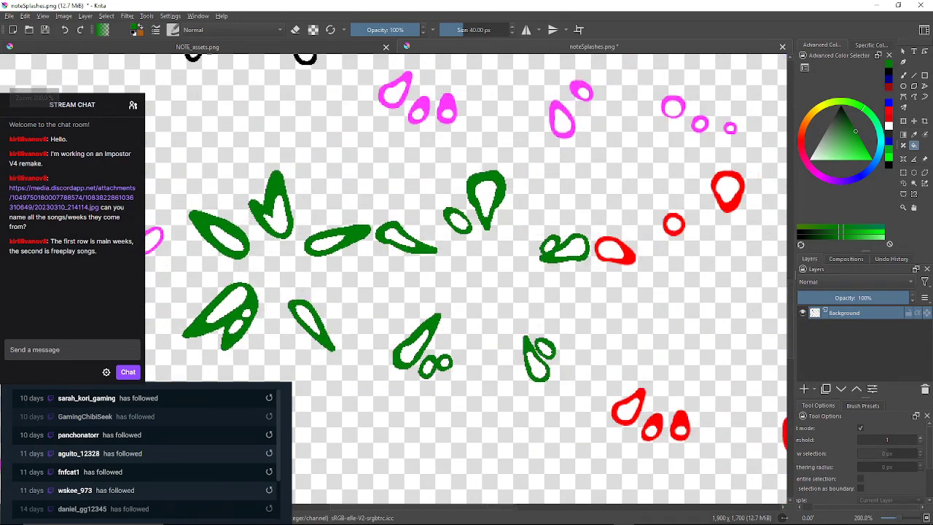
scroll(436, 247, down, 4)
scroll(464, 286, up, 5)
scroll(389, 244, down, 6)
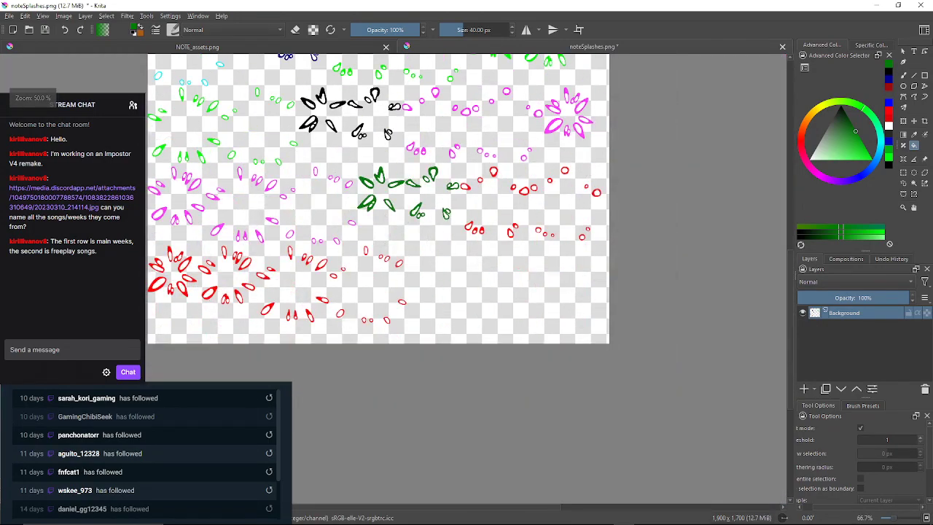
scroll(389, 245, up, 1)
scroll(389, 245, up, 3)
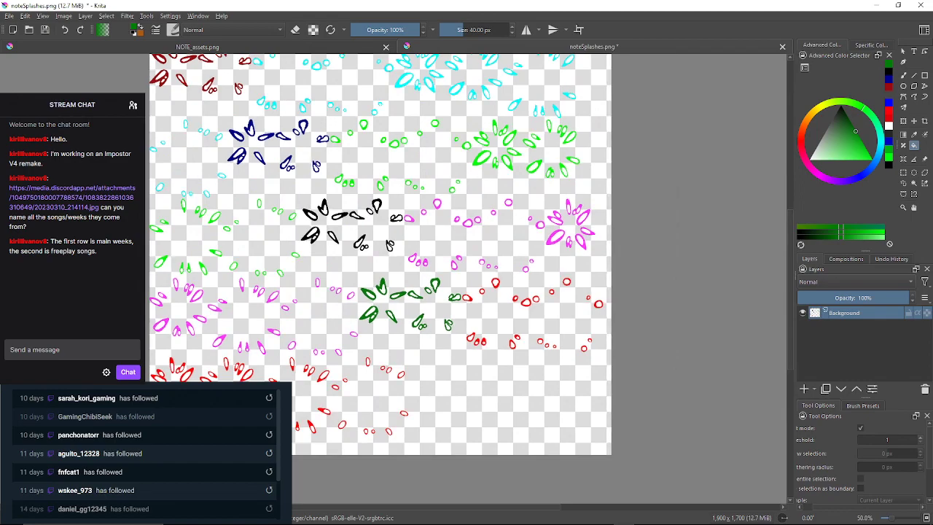
scroll(389, 245, up, 1)
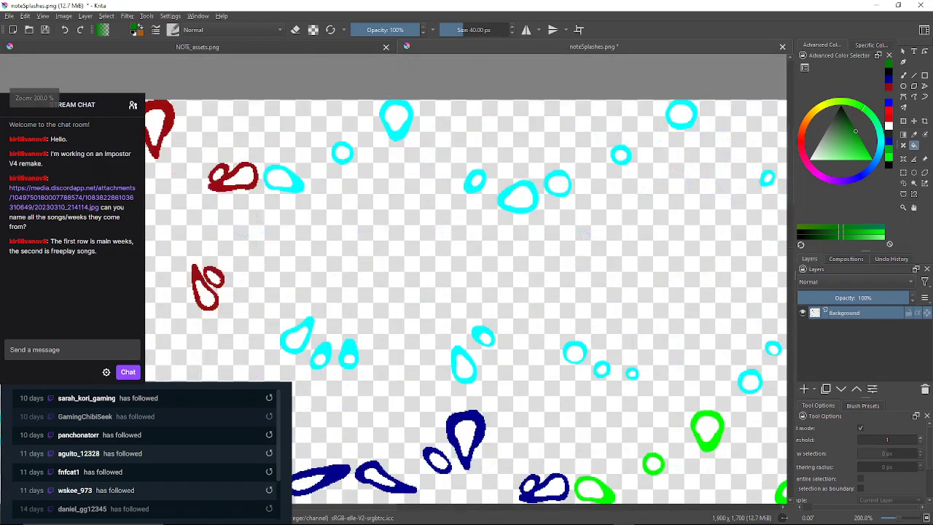
scroll(389, 244, up, 1)
scroll(390, 245, down, 1)
scroll(389, 245, up, 1)
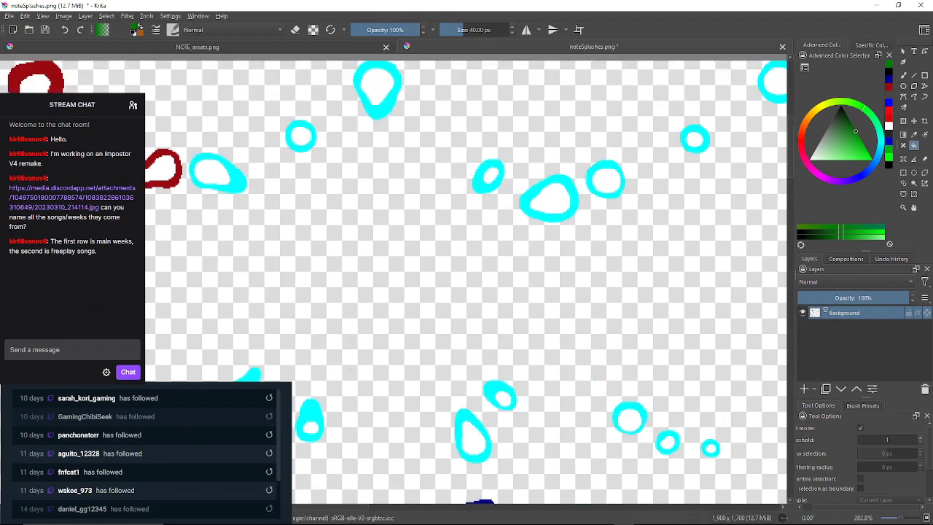
Fill the outline of the first cyan teardrop at the sheet's upper edge with dark red, using a fill threshold of 52.
click(889, 86)
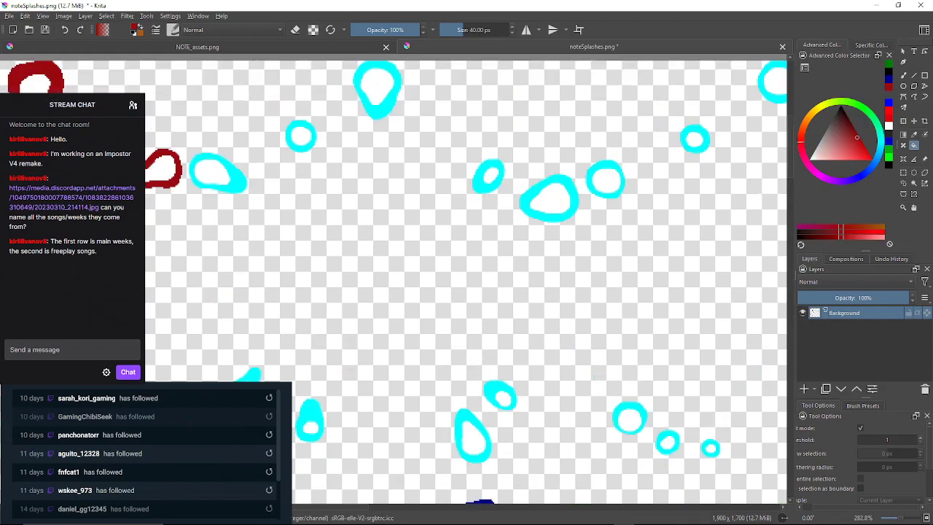
click(887, 439)
drag(363, 212, 460, 235)
scroll(460, 234, up, 1)
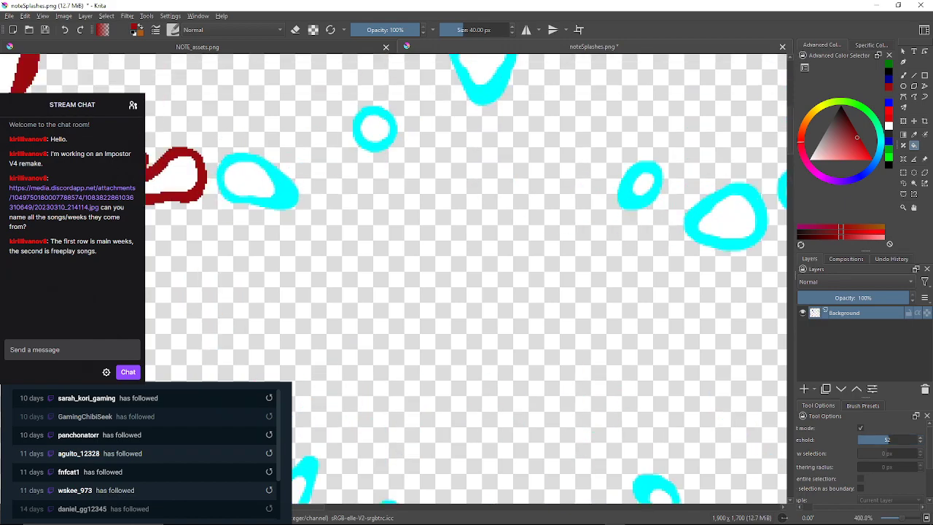
scroll(459, 234, up, 1)
scroll(460, 233, down, 4)
scroll(459, 234, up, 1)
scroll(468, 164, up, 4)
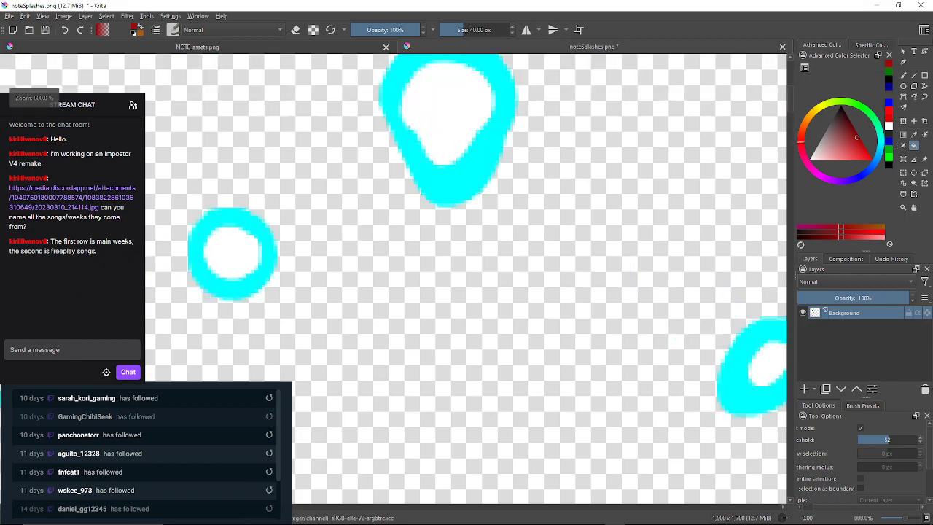
click(465, 172)
Set the fill threshold to 1 and fill leftover cyan pixels on the teardrop's upper right outer edge with dark red.
scroll(453, 180, up, 2)
drag(462, 123, 435, 280)
scroll(474, 110, up, 4)
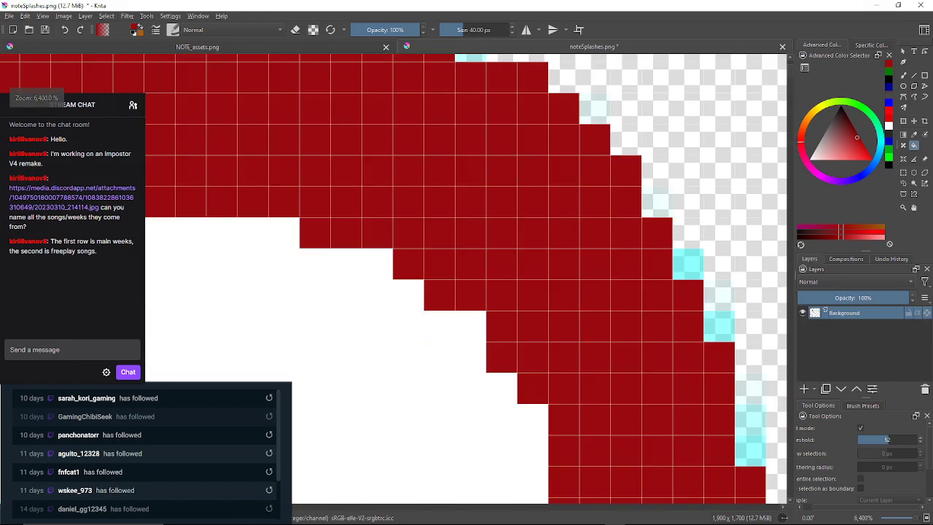
text(1)
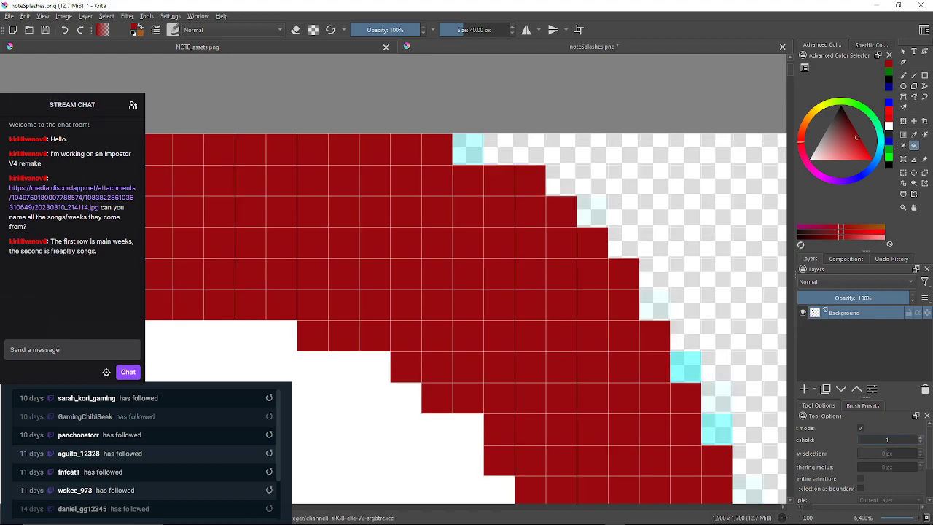
click(468, 150)
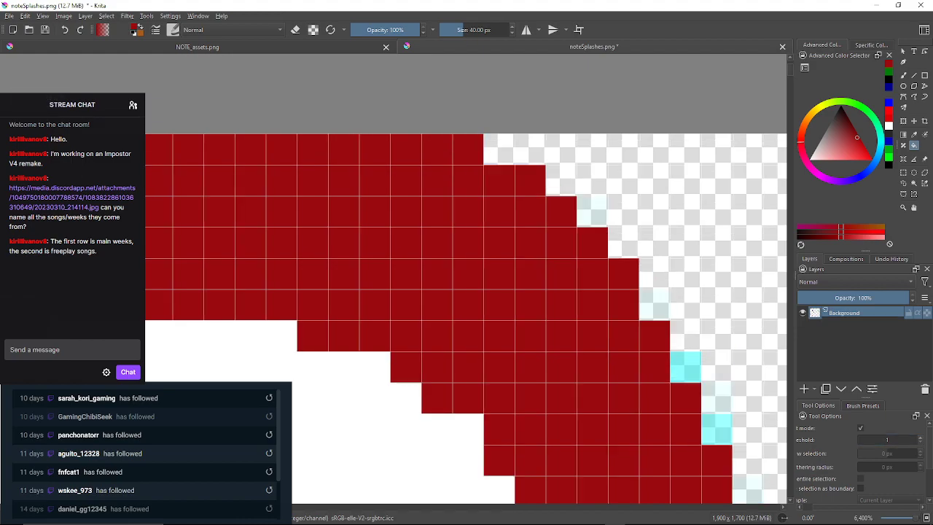
click(592, 212)
drag(612, 248, 459, 169)
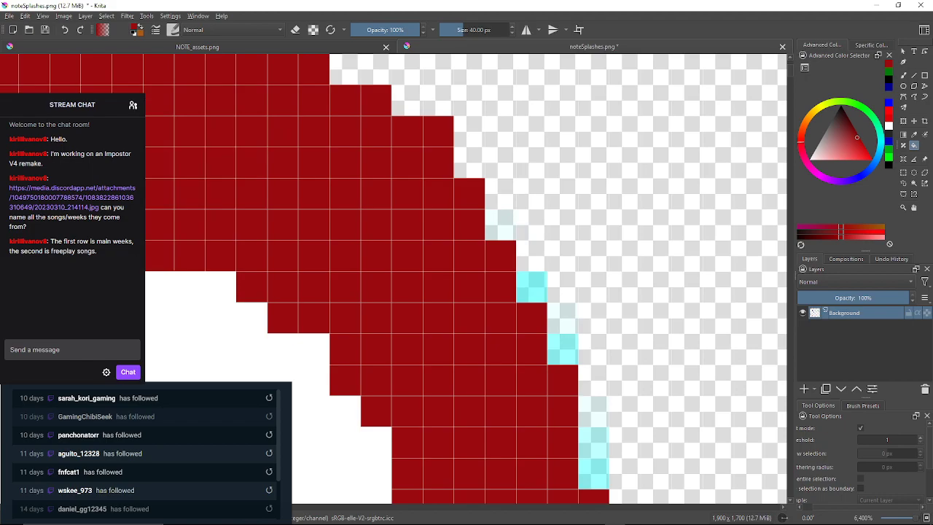
click(500, 224)
click(532, 287)
click(562, 317)
Examine the dark red teardrop and the neighbouring cyan splashes across the sprite sheet.
drag(598, 320, 219, 438)
scroll(218, 438, down, 8)
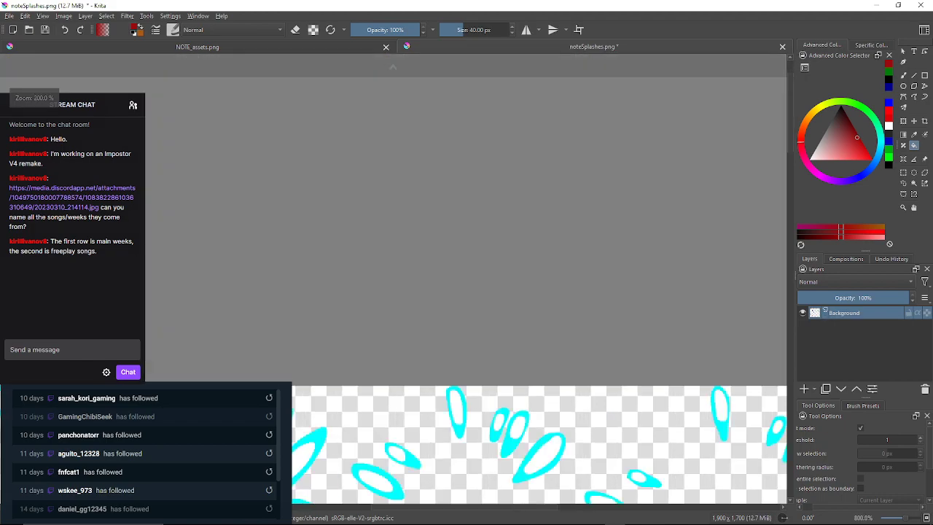
scroll(593, 399, down, 5)
scroll(592, 399, up, 1)
drag(592, 399, 727, 358)
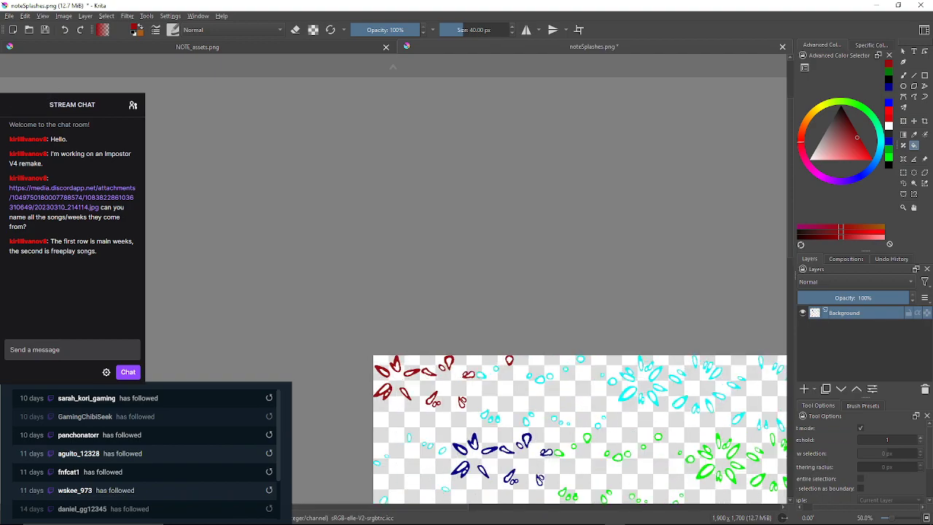
scroll(529, 374, up, 5)
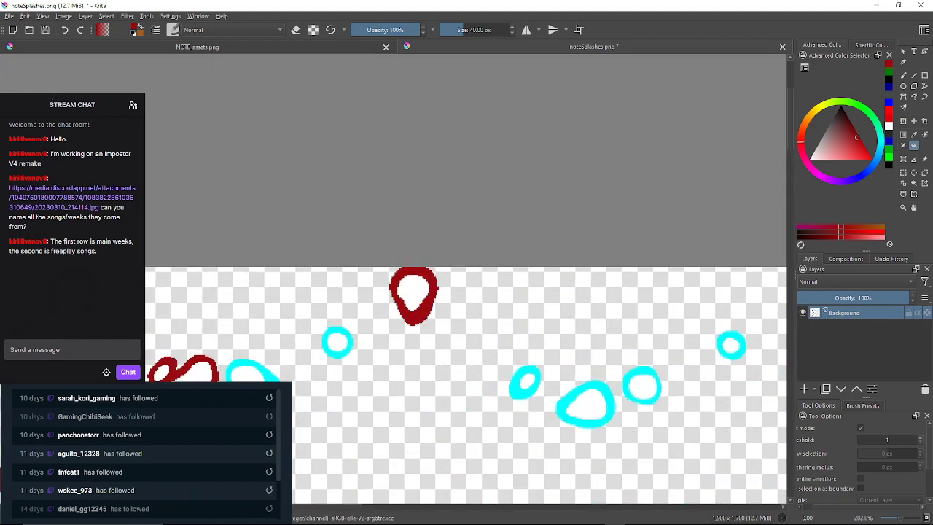
scroll(444, 285, up, 7)
scroll(442, 285, down, 3)
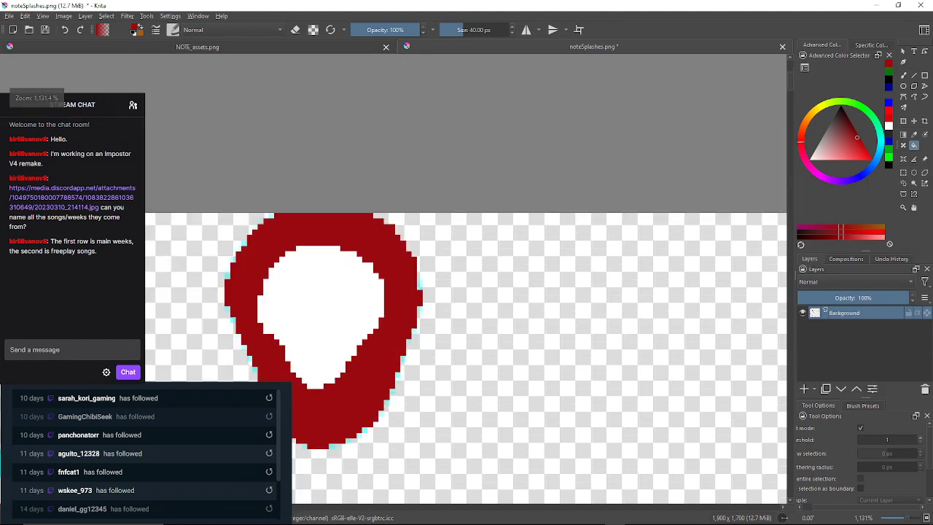
scroll(429, 316, down, 2)
drag(428, 317, 344, 157)
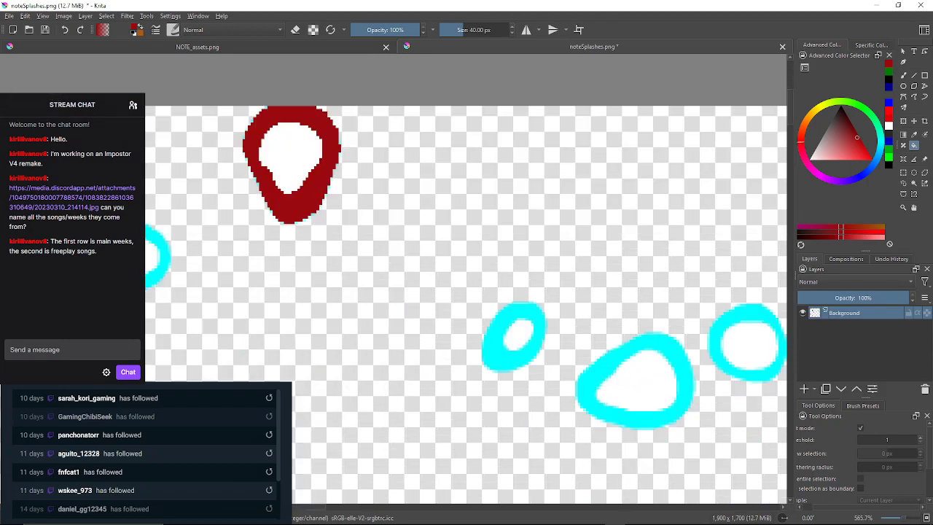
Set the fill threshold to 52 and fill the outline of the small cyan oval beside the dark red teardrop with dark red.
click(898, 441)
click(501, 353)
drag(521, 393, 537, 233)
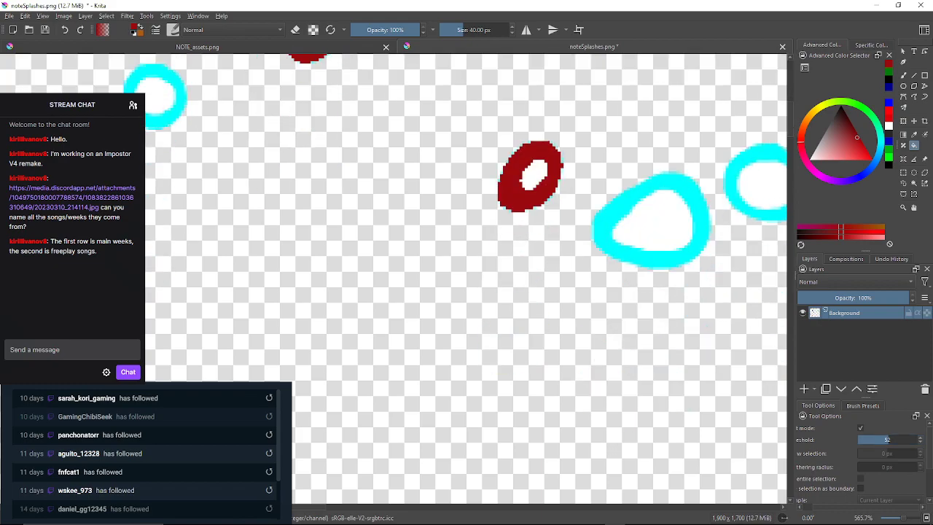
Fill the outlines of the cyan teardrop and the small oval above it in the next row of splashes with dark red.
scroll(542, 410, down, 5)
scroll(541, 413, up, 3)
scroll(542, 412, up, 1)
drag(542, 412, 540, 272)
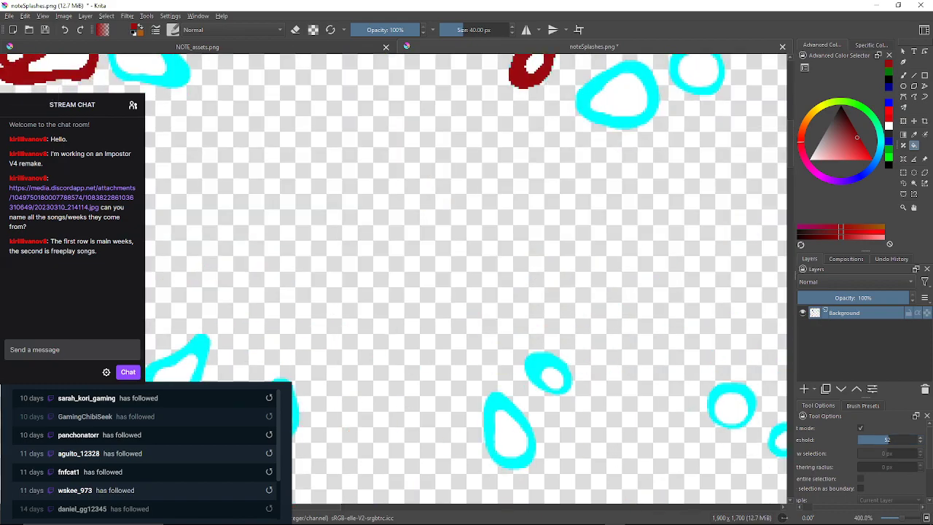
click(537, 361)
click(497, 411)
Fill the outlines of the three clustered cyan droplets between the two dark red droplet pairs with dark red.
drag(499, 412, 711, 335)
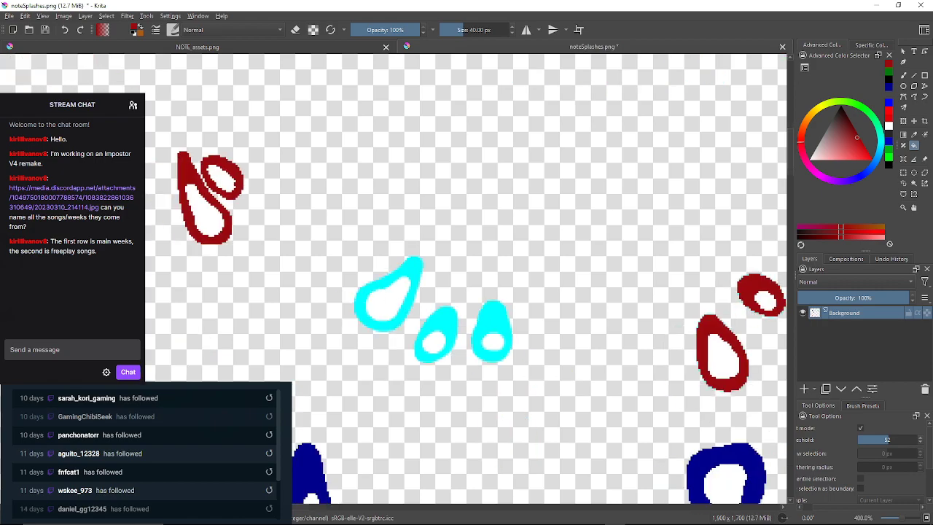
click(492, 321)
click(445, 320)
click(408, 274)
Fill the remaining cyan droplet and the small round ring near the sheet's upper edge with dark red.
drag(408, 273, 415, 312)
scroll(428, 366, down, 3)
scroll(420, 230, up, 2)
click(393, 259)
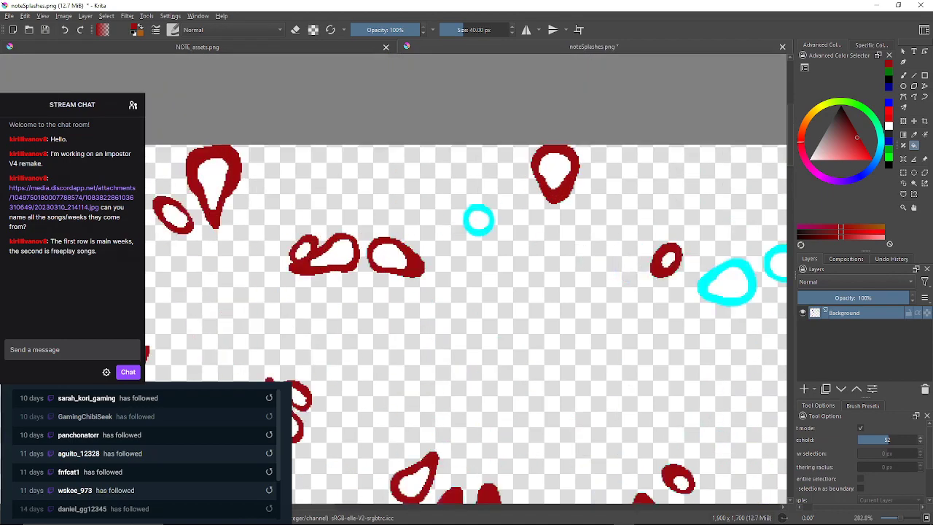
click(466, 220)
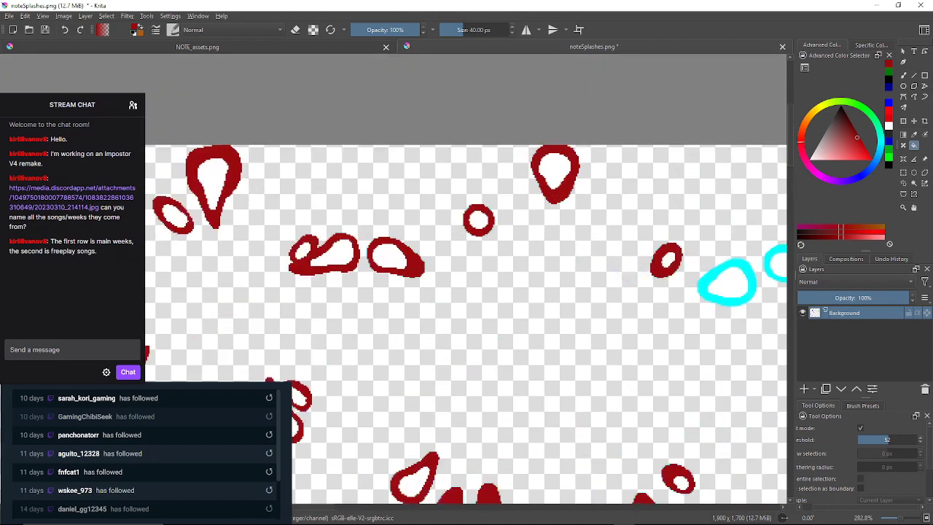
Set the fill threshold to 1 and fill the leftover cyan pixels at the upper-edge teardrop's widest right side with dark red.
scroll(467, 320, up, 3)
drag(888, 440, 858, 439)
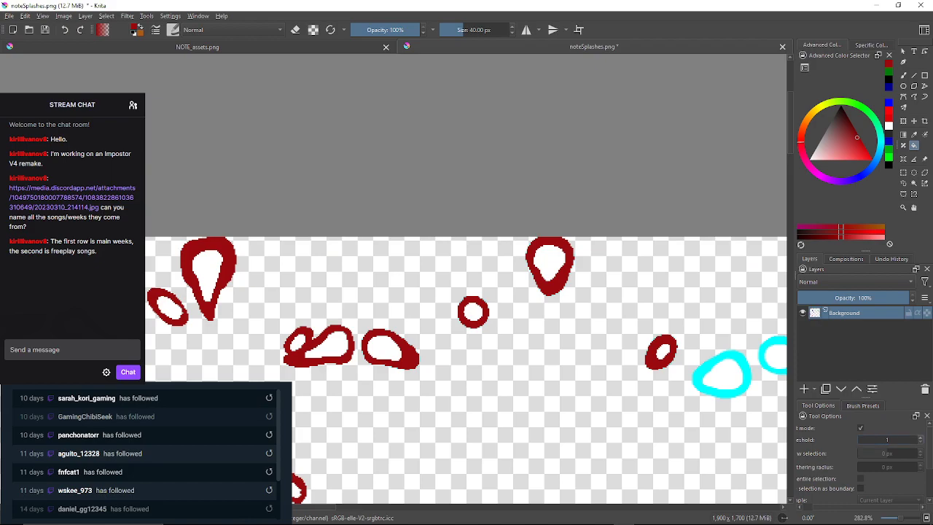
scroll(543, 246, up, 8)
drag(551, 244, 273, 149)
drag(653, 301, 554, 246)
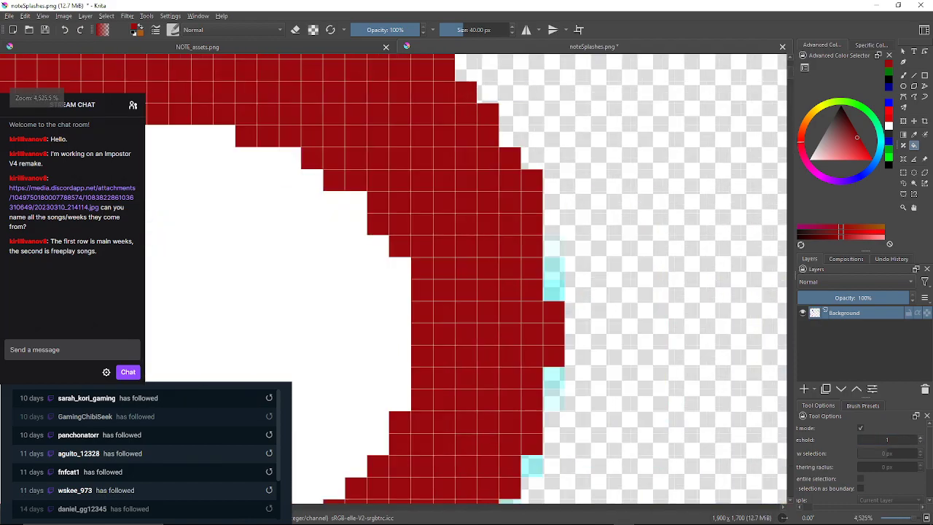
click(553, 246)
click(554, 268)
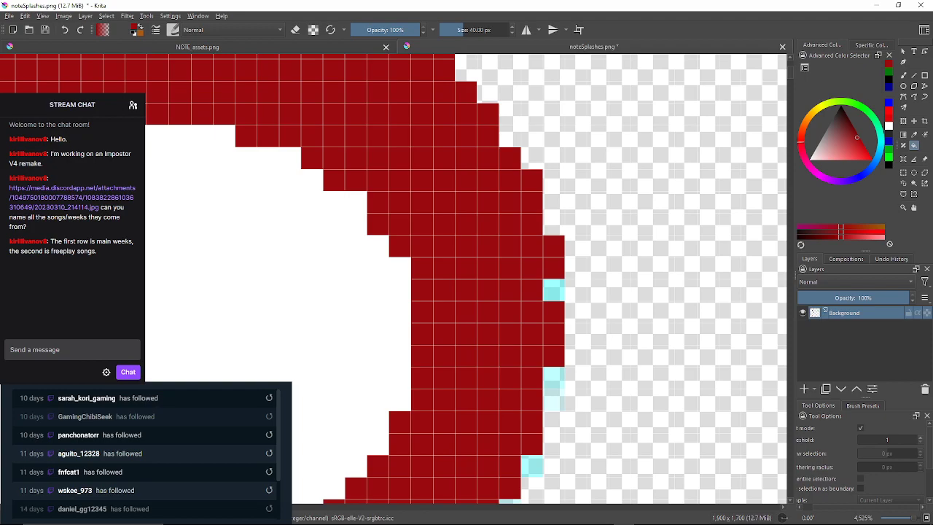
click(554, 290)
Fill the leftover cyan pixels just below the widest point of the teardrop's right edge with dark red.
scroll(555, 290, down, 3)
scroll(555, 289, up, 3)
drag(554, 291, 550, 187)
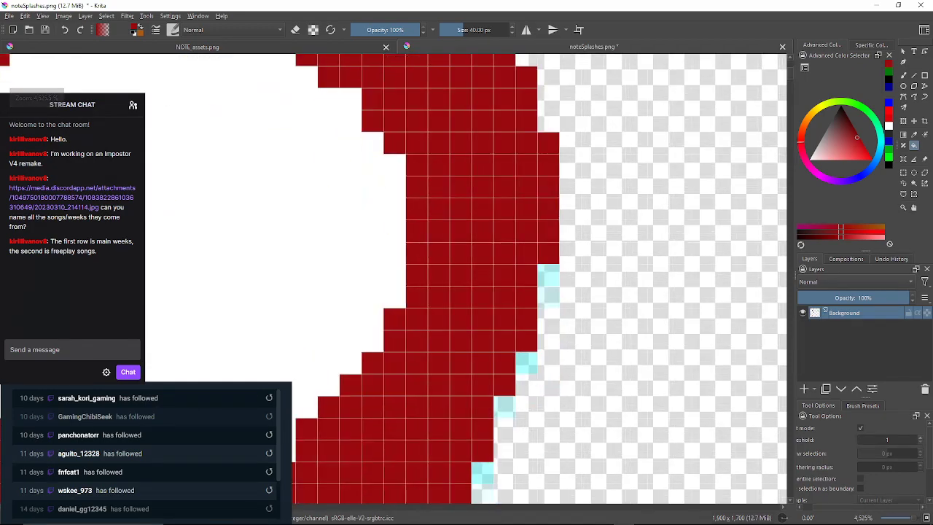
click(549, 274)
click(549, 297)
drag(549, 298, 548, 196)
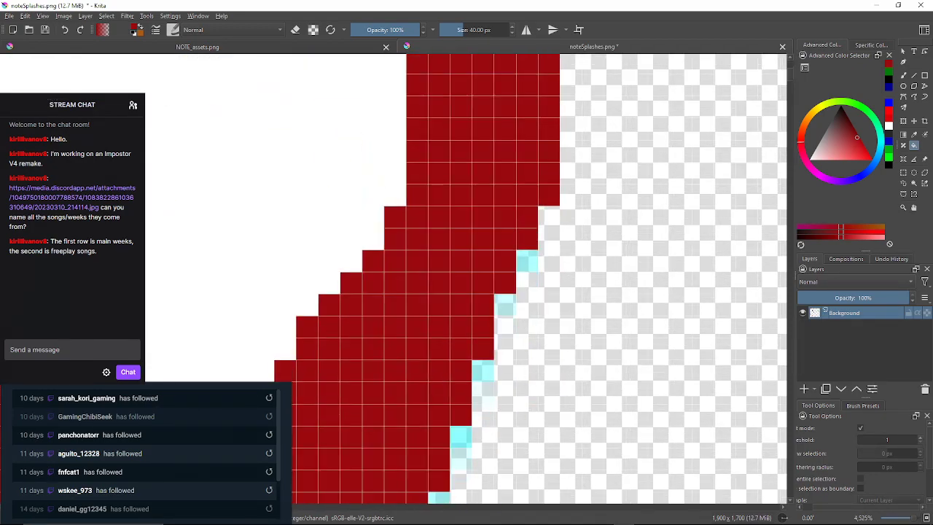
click(527, 261)
click(505, 305)
Fill the leftover cyan pixels down the teardrop's lower right edge with dark red.
drag(505, 304, 530, 232)
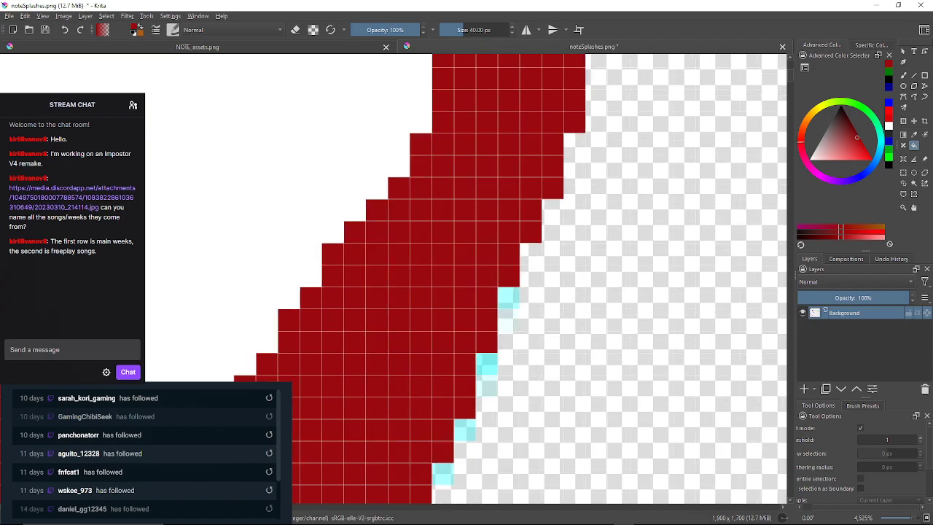
click(509, 298)
click(509, 321)
click(487, 364)
click(487, 386)
drag(487, 386, 534, 271)
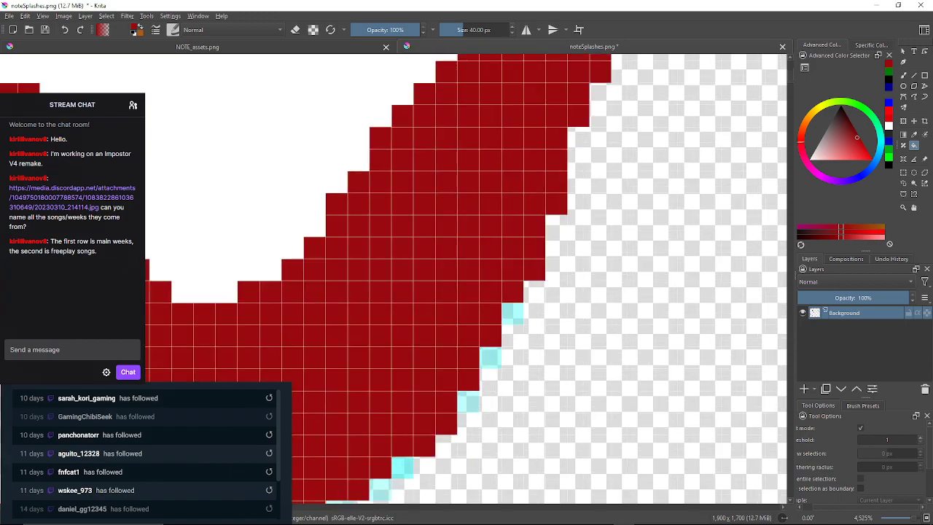
click(513, 313)
click(490, 357)
Fill the leftover cyan pixels around the teardrop's rounded bottom tip with dark red.
drag(489, 357, 519, 289)
click(497, 333)
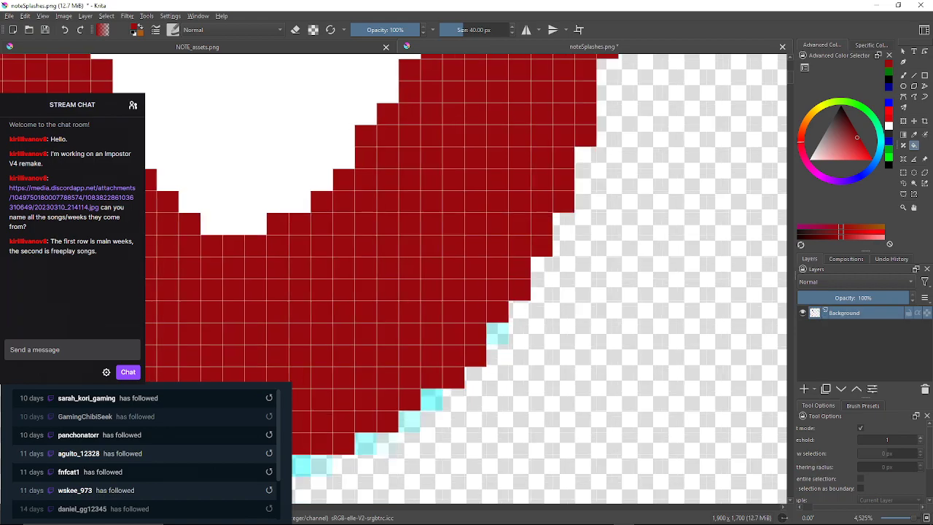
drag(497, 333, 537, 250)
click(470, 315)
click(449, 338)
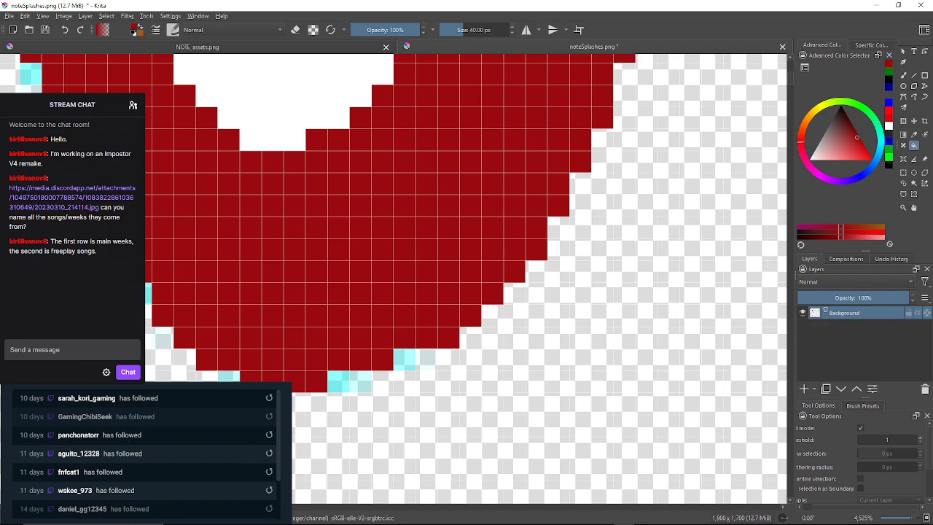
click(405, 358)
click(361, 381)
click(338, 381)
drag(338, 381, 486, 370)
click(376, 371)
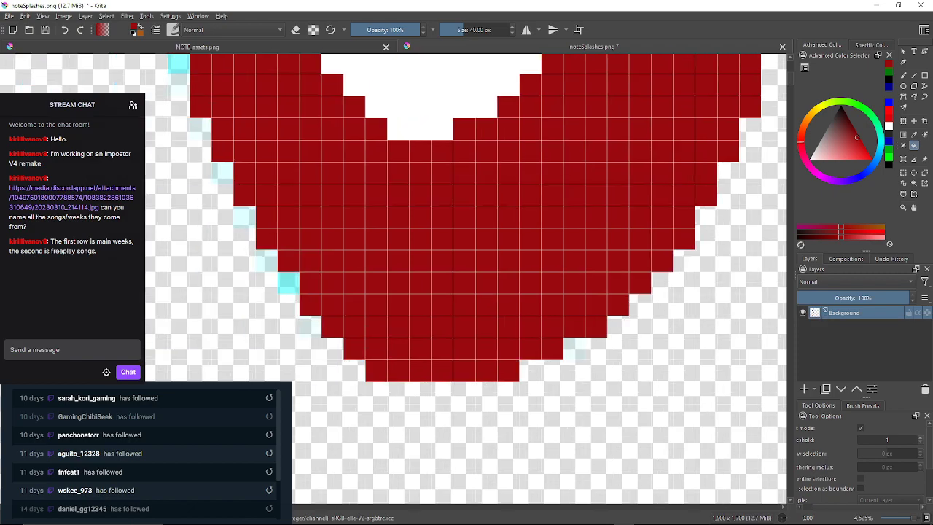
Fill the leftover cyan pixels up the teardrop's lower left edge with dark red.
click(310, 327)
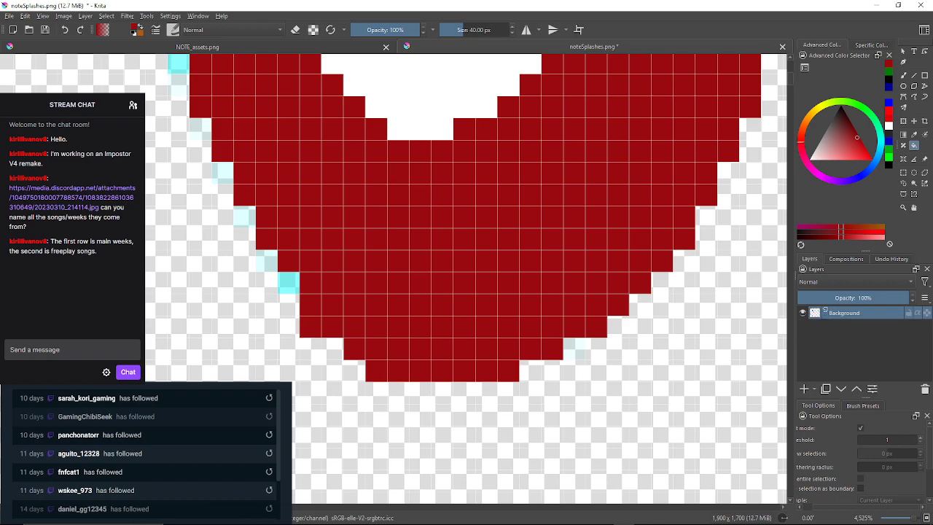
click(288, 283)
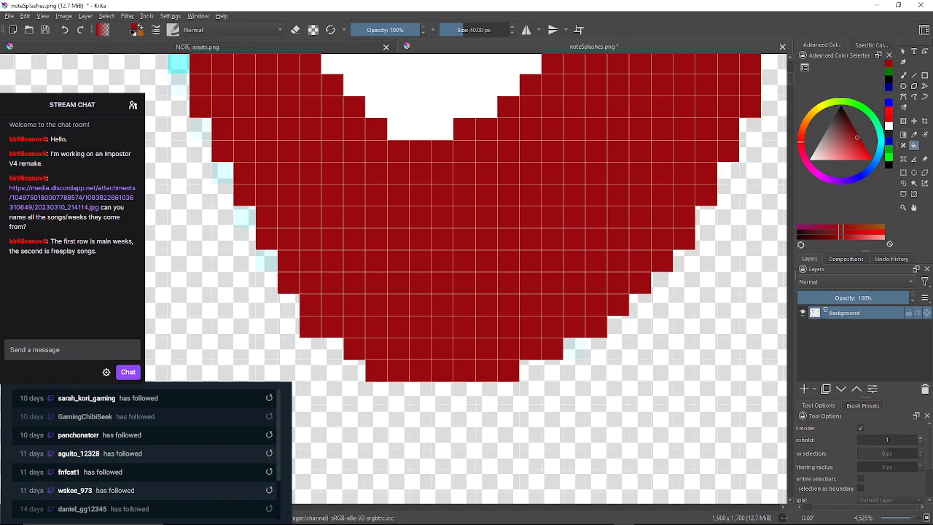
click(266, 261)
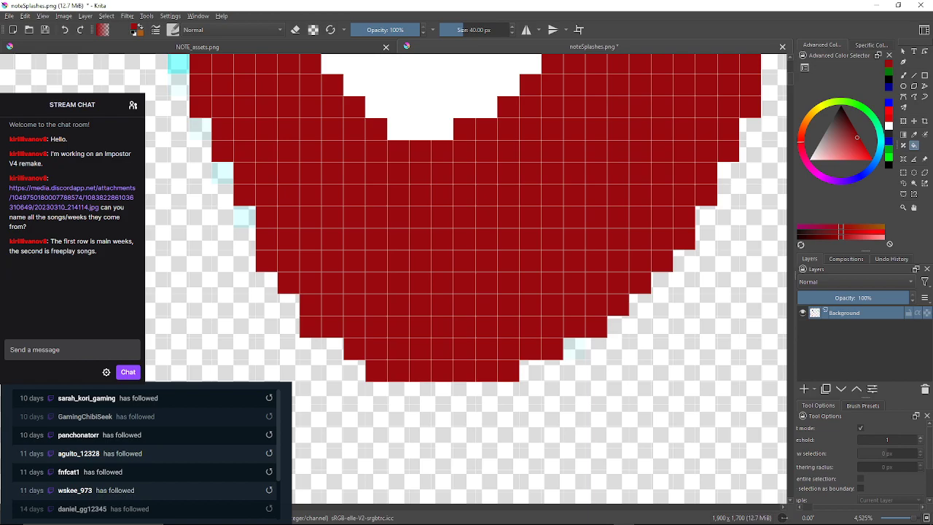
click(244, 217)
click(222, 173)
drag(223, 173, 249, 201)
click(226, 157)
click(204, 92)
Fill the leftover cyan pixels along the middle of the teardrop's sloping left edge with dark red.
drag(205, 92, 314, 179)
scroll(299, 136, up, 1)
click(318, 229)
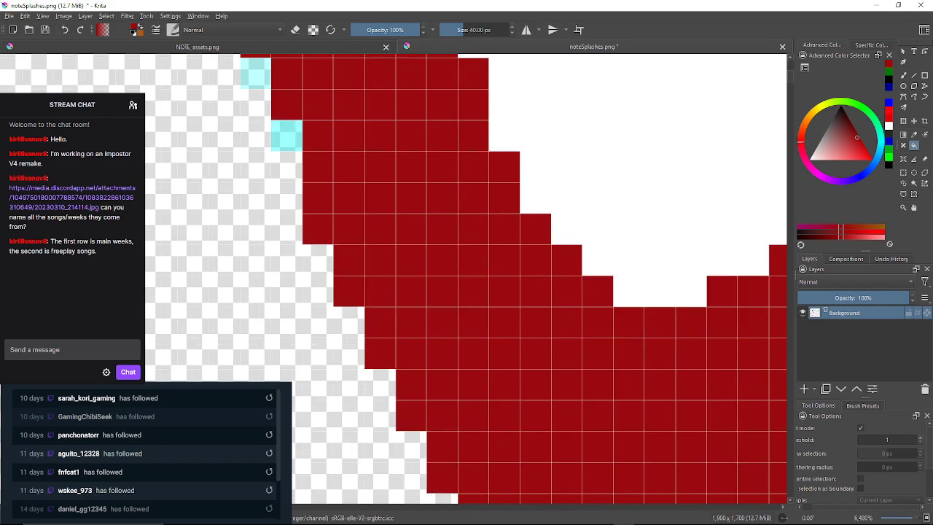
click(286, 135)
drag(280, 121, 407, 230)
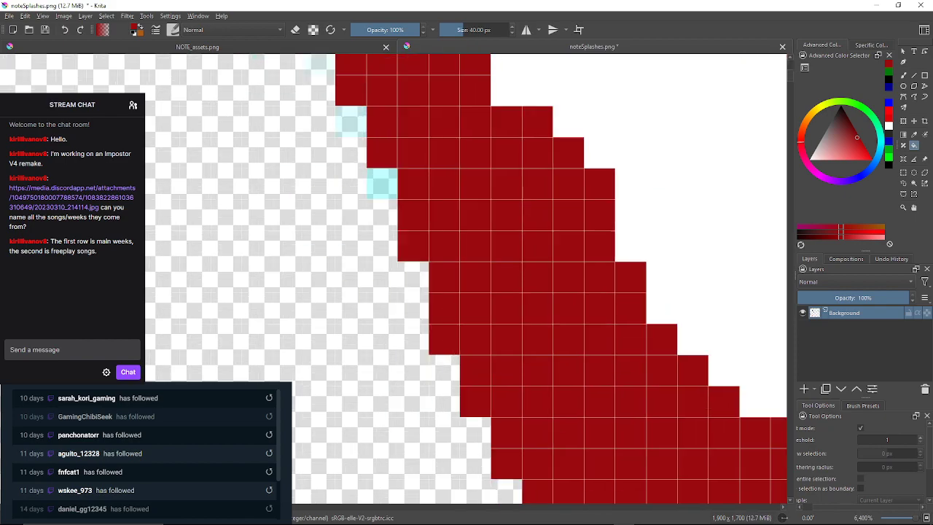
click(382, 183)
click(350, 122)
Fill the leftover cyan pixels just below the widest point of the teardrop's left edge with dark red.
drag(351, 122, 406, 224)
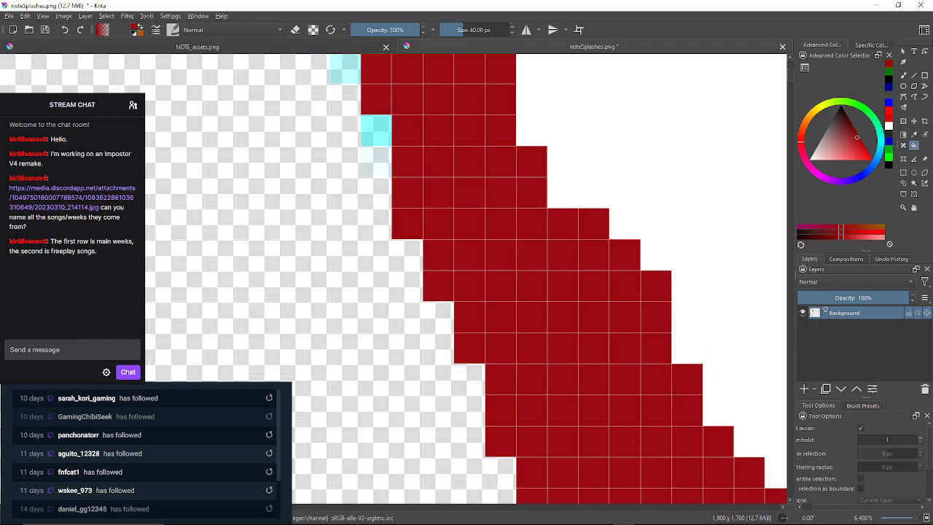
click(377, 131)
click(376, 162)
drag(376, 161, 398, 233)
click(368, 140)
mouse_move(367, 140)
mouse_down()
mouse_move(409, 228)
mouse_move(414, 350)
mouse_up()
click(392, 164)
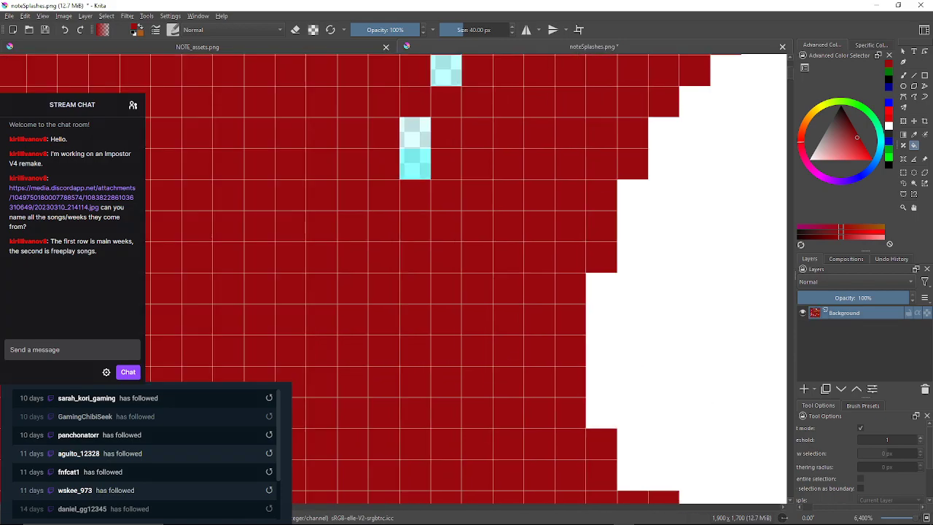
click(415, 133)
key(ctrl+z)
key(ctrl+z)
Fill the leftover cyan pixels above the widest point of the teardrop's left edge with dark red.
click(415, 164)
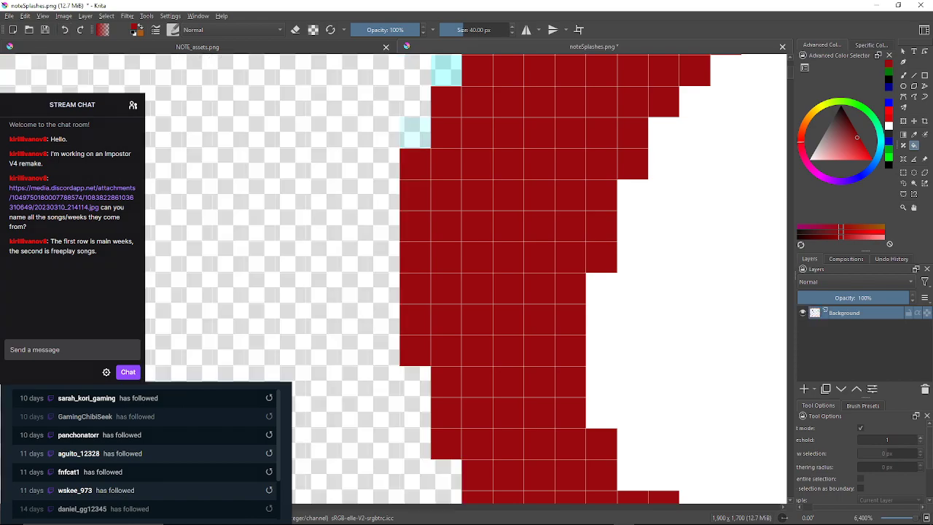
click(414, 133)
drag(415, 132, 395, 248)
click(425, 185)
click(457, 124)
click(488, 93)
Fill the leftover cyan pixels along the teardrop's upper left curve with dark red, up to the sheet's edge.
drag(489, 93, 423, 183)
drag(446, 139, 407, 183)
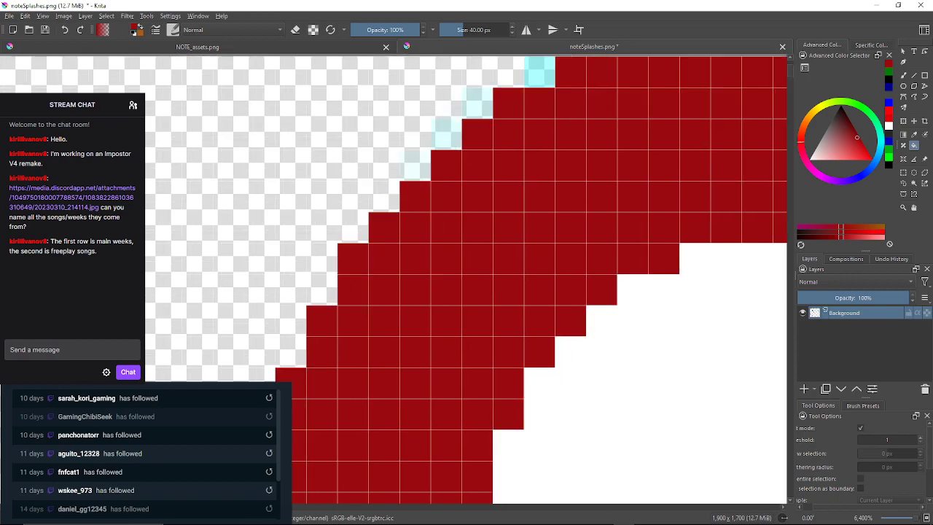
click(415, 165)
click(446, 135)
click(477, 104)
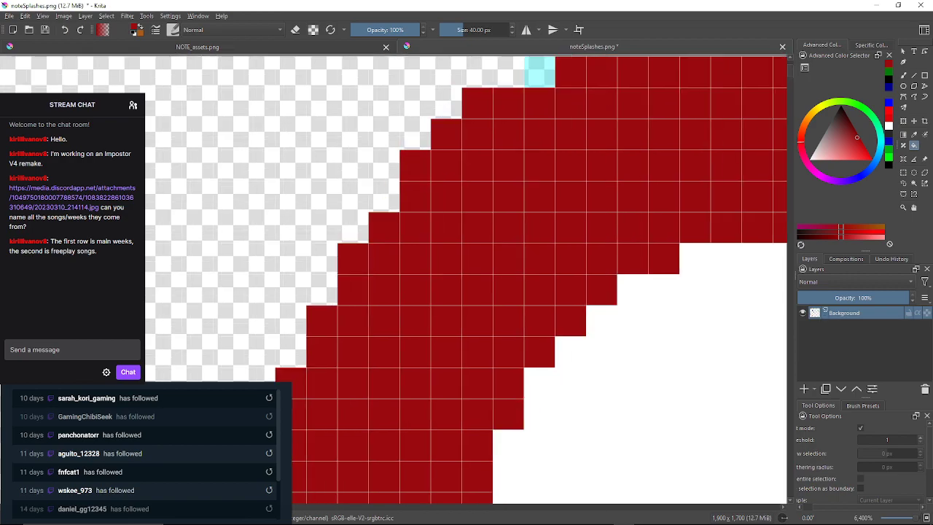
click(540, 72)
mouse_move(539, 71)
mouse_down()
mouse_move(481, 123)
mouse_move(288, 178)
mouse_up()
Fill the leftover cyan pixels at the top and upper right of the small dark red oval beside the teardrop with dark red.
scroll(288, 178, down, 2)
scroll(342, 196, down, 5)
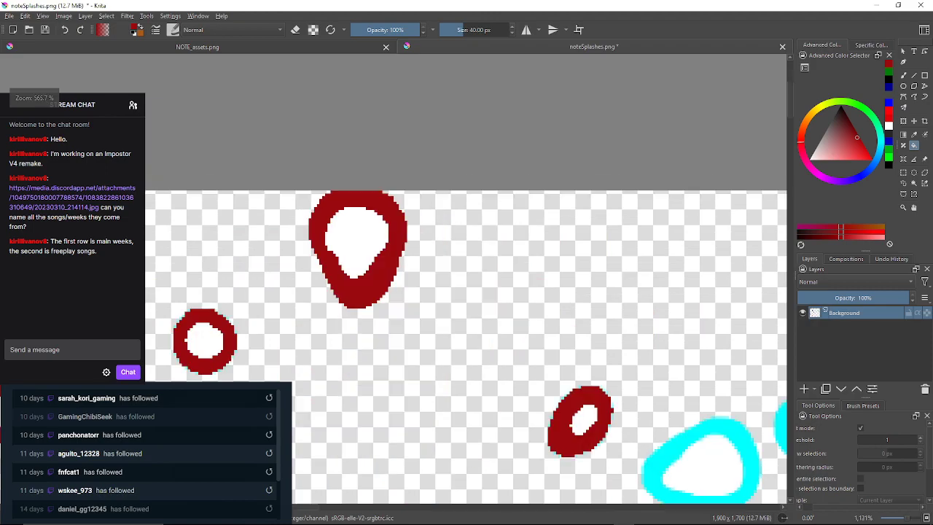
scroll(375, 263, up, 3)
scroll(374, 261, down, 4)
scroll(522, 378, up, 3)
scroll(514, 313, up, 6)
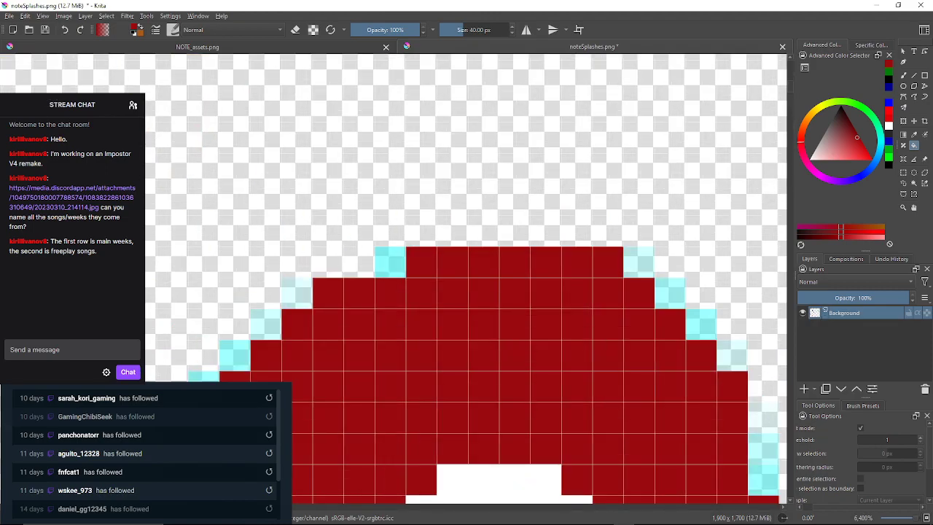
click(390, 262)
drag(481, 266, 390, 241)
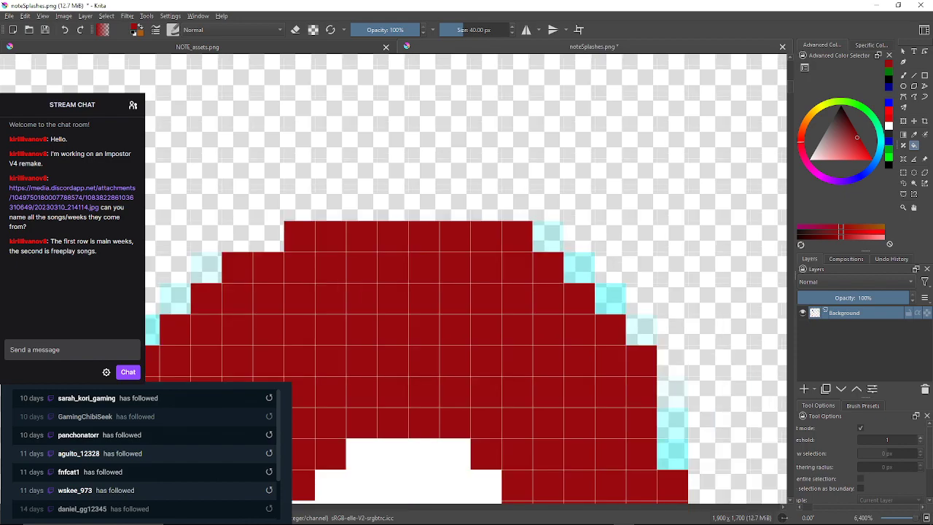
drag(549, 236, 610, 299)
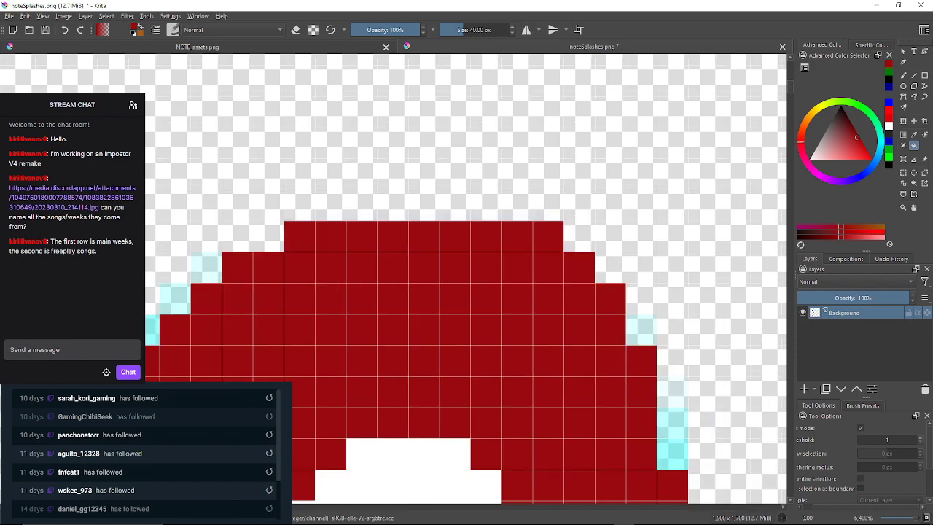
Fill the leftover cyan pixels down the small oval's right edge with dark red, undoing the stray fill.
click(643, 307)
click(65, 30)
click(641, 330)
click(672, 392)
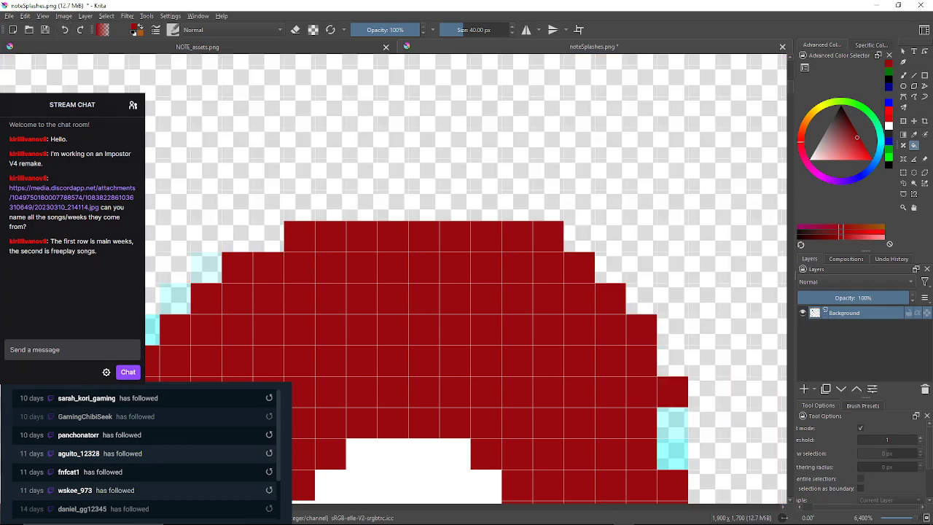
click(672, 422)
click(672, 453)
mouse_move(672, 453)
mouse_down()
mouse_move(566, 286)
mouse_move(570, 207)
mouse_up()
click(570, 317)
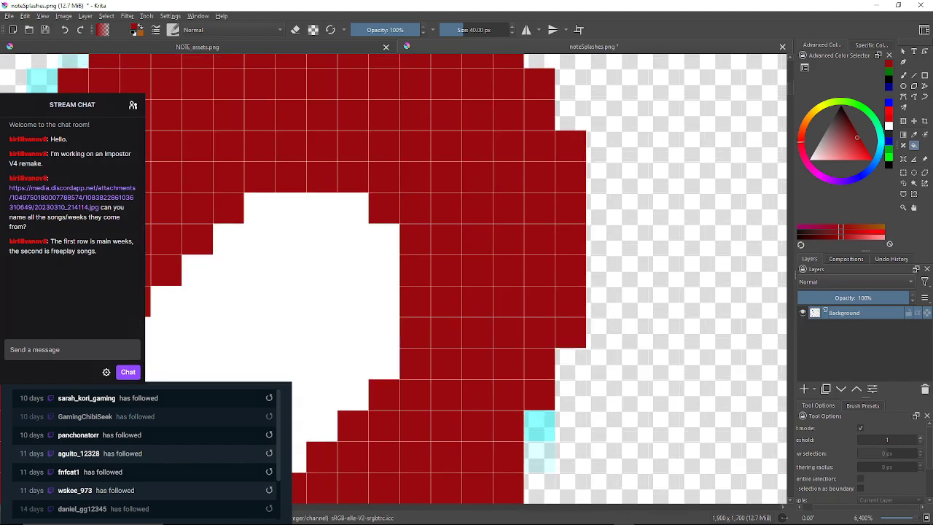
Fill the leftover cyan pixels along the small oval's lower right edge with dark red.
drag(567, 331, 564, 247)
click(536, 342)
click(537, 373)
drag(534, 375, 526, 250)
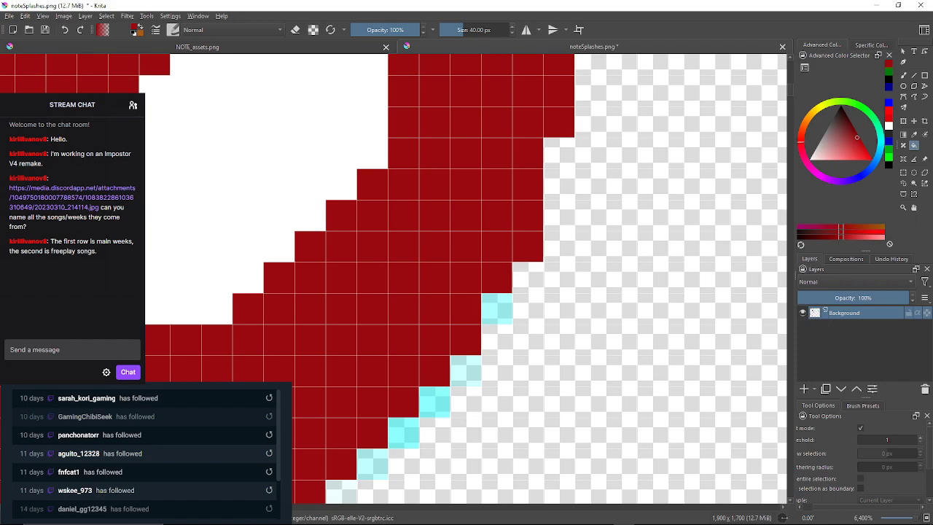
click(496, 309)
click(465, 371)
click(435, 402)
Fill the remaining cyan pixels down the small oval's lower right slope, toward its base, with dark red.
drag(434, 403, 486, 287)
click(455, 317)
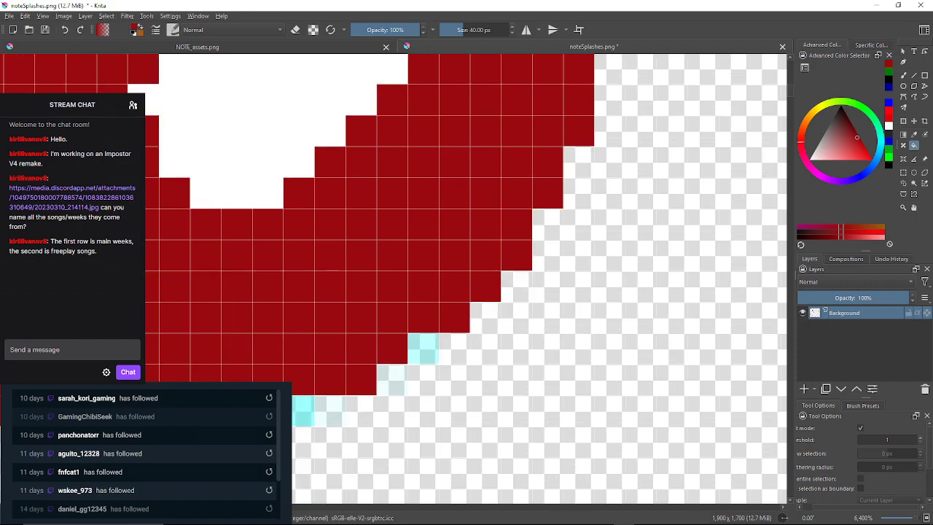
click(422, 349)
drag(403, 388, 475, 288)
scroll(476, 288, down, 1)
scroll(476, 288, up, 1)
drag(373, 312, 407, 289)
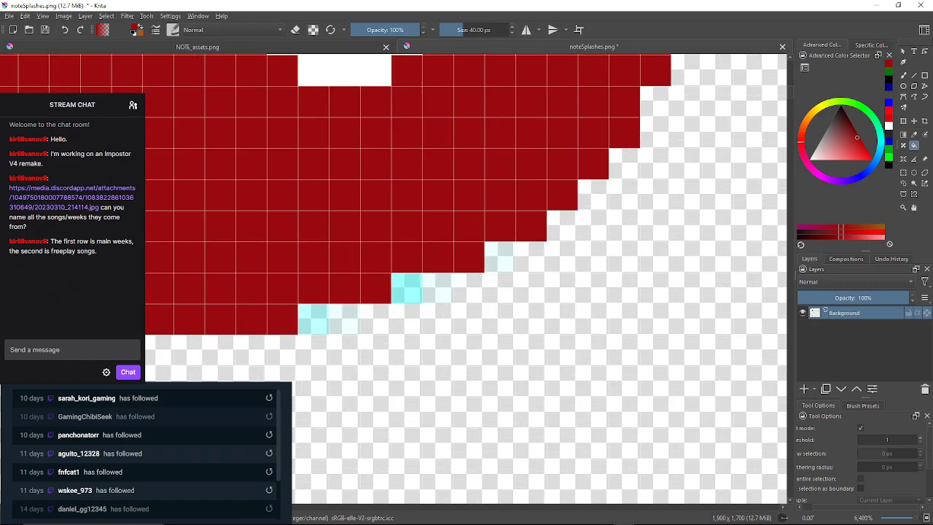
click(500, 256)
click(407, 289)
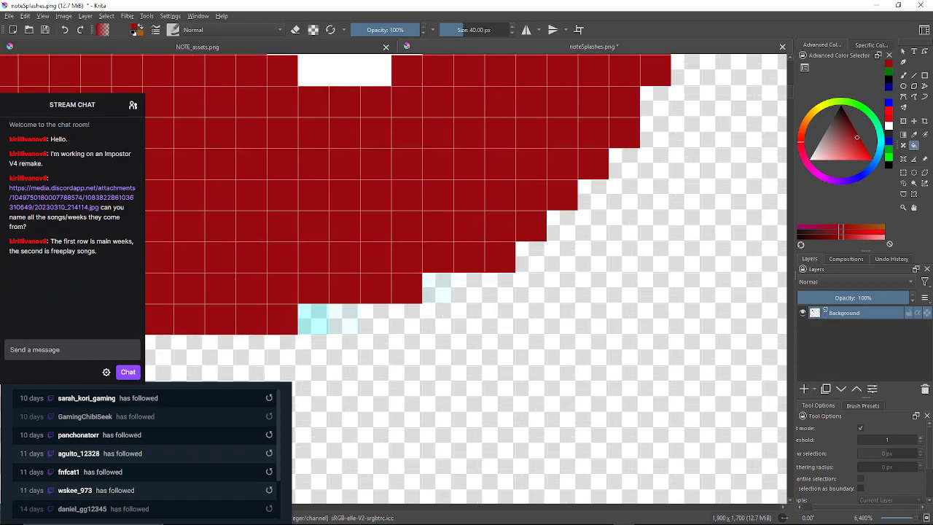
Fill the leftover cyan pixels along the small oval's bottom, lower left and left edges with dark red.
click(313, 319)
click(343, 319)
drag(343, 319, 537, 306)
click(320, 306)
click(259, 276)
drag(259, 275, 377, 286)
click(314, 224)
drag(315, 224, 322, 391)
click(322, 142)
click(322, 110)
drag(321, 111, 301, 186)
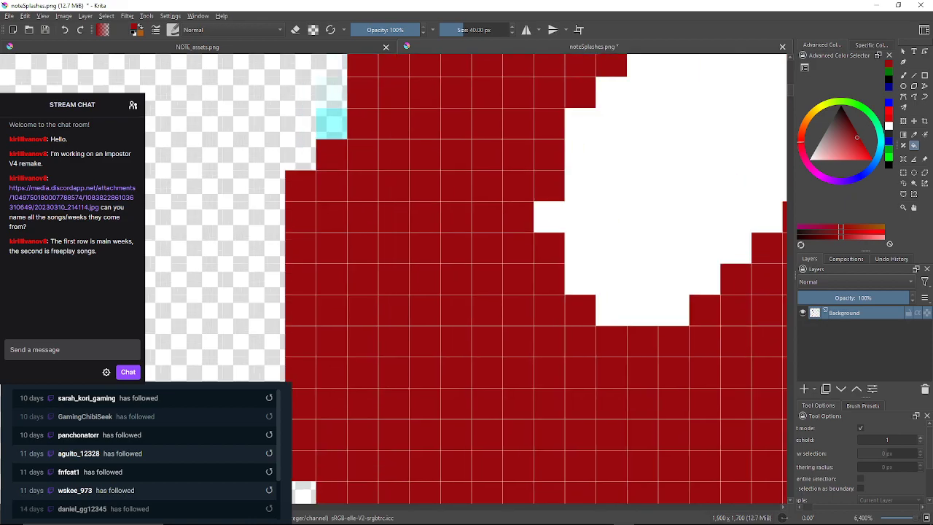
Fill the leftover cyan pixels up the small oval's upper left edge to its top with dark red.
click(332, 123)
drag(331, 122, 310, 250)
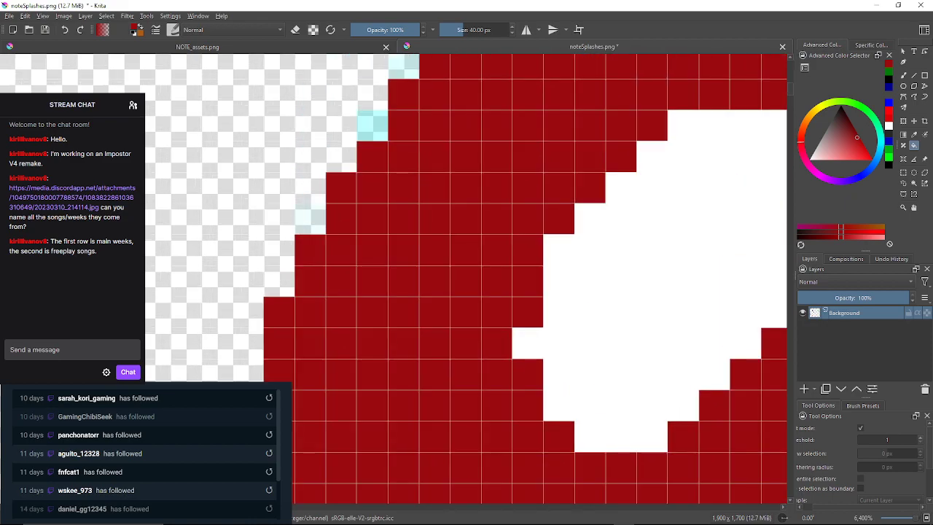
click(372, 126)
drag(372, 125, 342, 213)
click(372, 150)
click(402, 120)
drag(402, 121, 392, 132)
click(425, 100)
drag(425, 100, 402, 134)
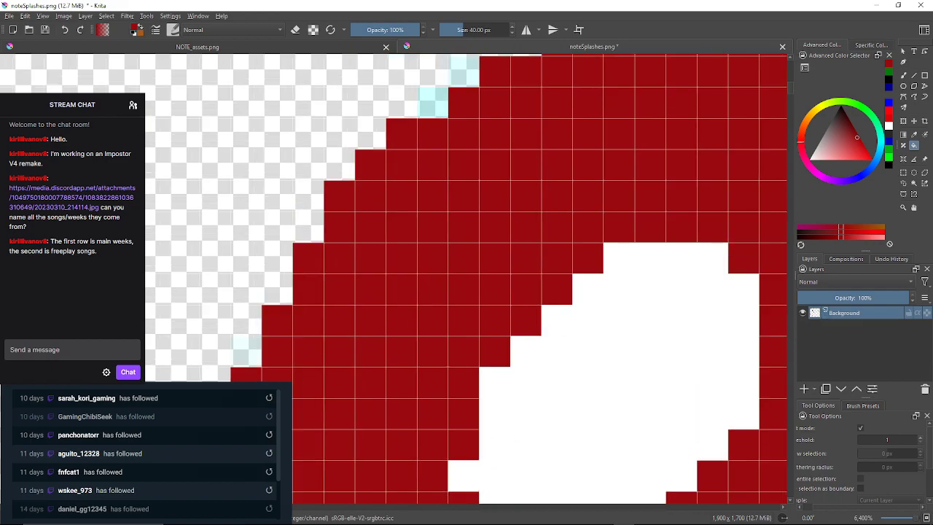
click(433, 103)
drag(433, 102, 399, 184)
click(430, 153)
Fill the leftover cyan pixels on both sides of the top edge of the next dark red rounded outline with dark red.
scroll(430, 153, down, 3)
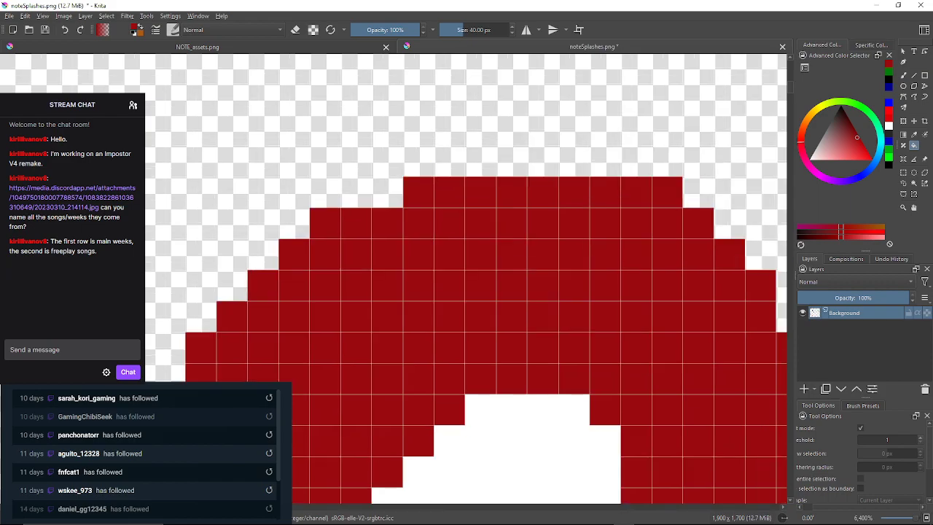
scroll(566, 255, down, 7)
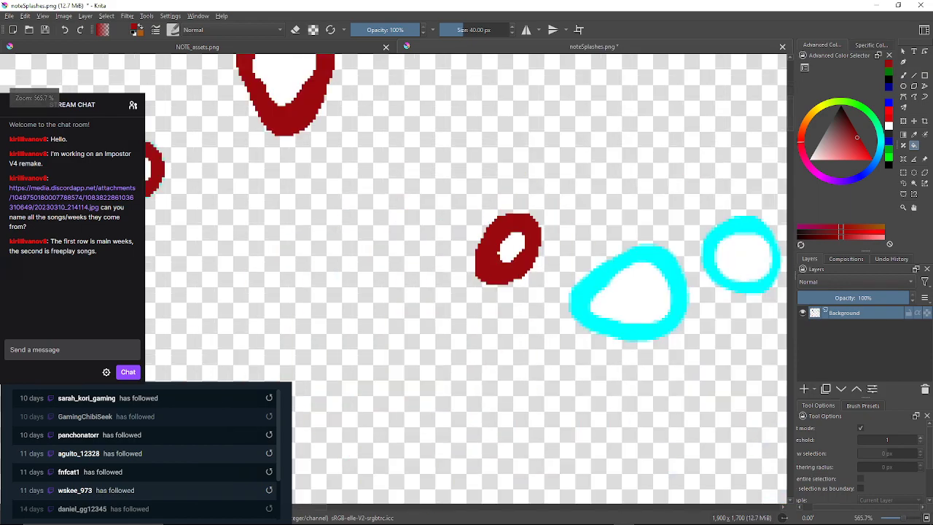
scroll(547, 316, down, 1)
scroll(556, 393, up, 11)
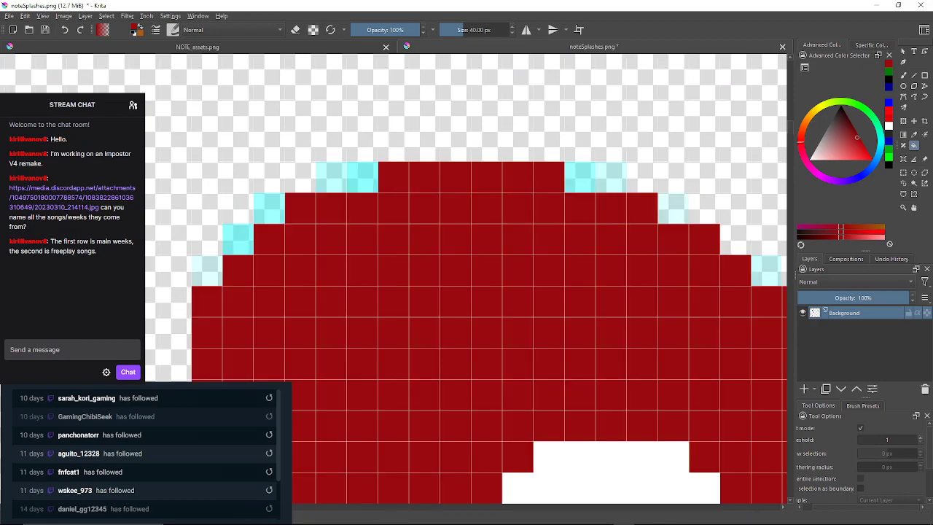
click(580, 178)
click(674, 208)
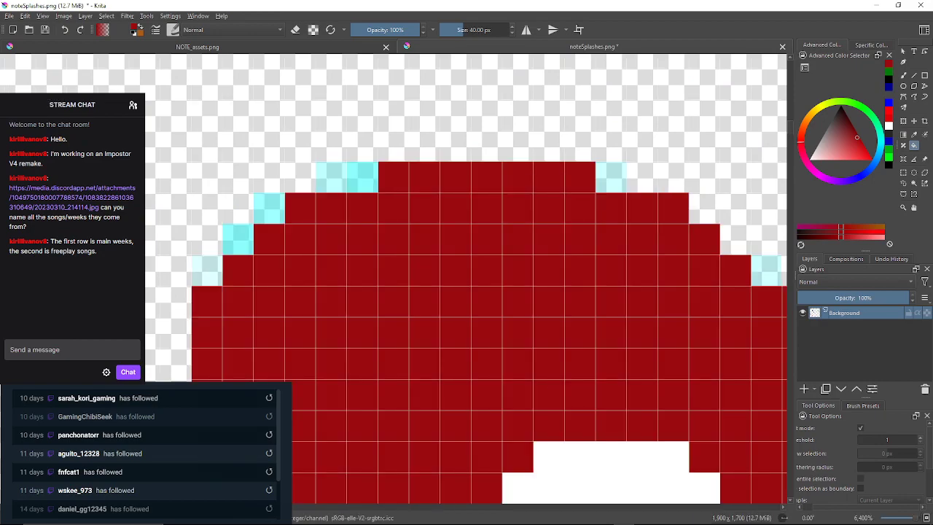
click(611, 177)
click(331, 178)
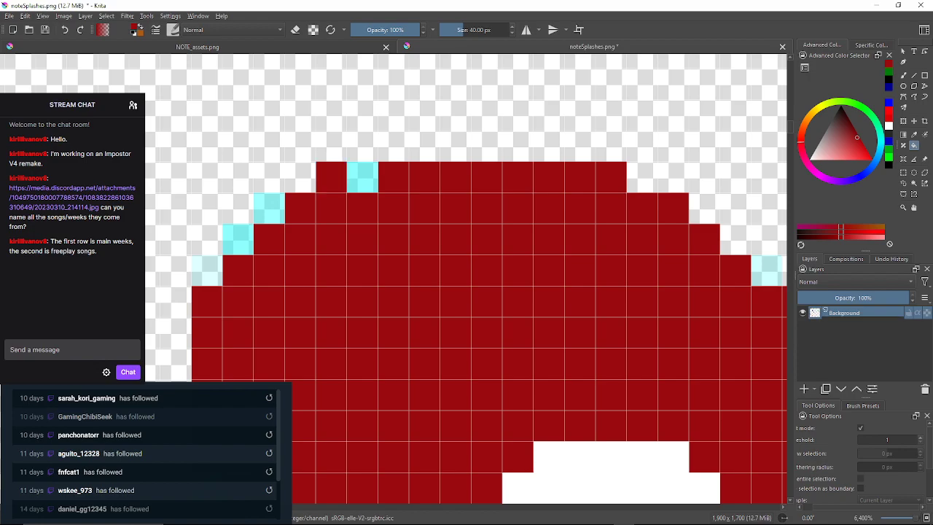
click(362, 177)
Fill the leftover cyan pixels down the rounded outline's upper right and right edge with dark red.
drag(583, 277, 388, 227)
click(572, 220)
drag(572, 220, 471, 139)
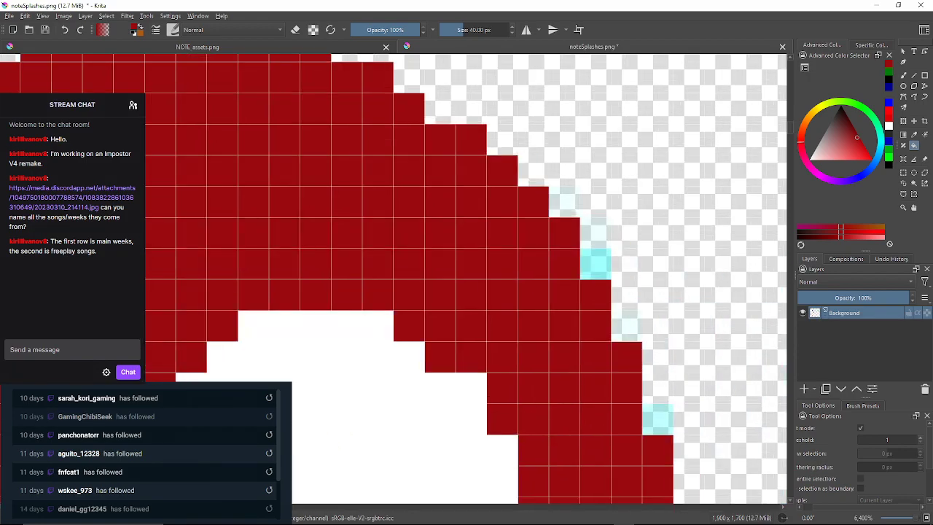
click(565, 202)
click(596, 264)
click(596, 233)
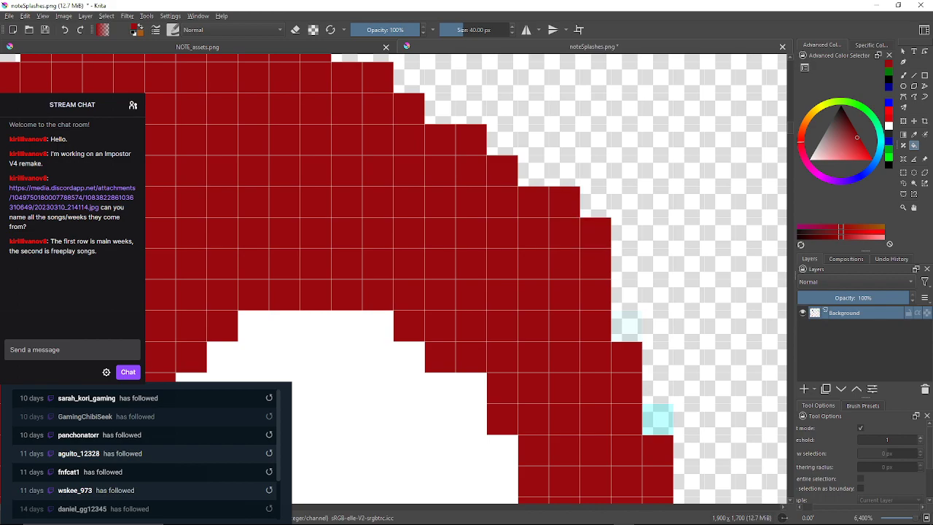
drag(595, 233, 497, 149)
click(527, 240)
click(559, 333)
drag(559, 334, 463, 141)
click(462, 297)
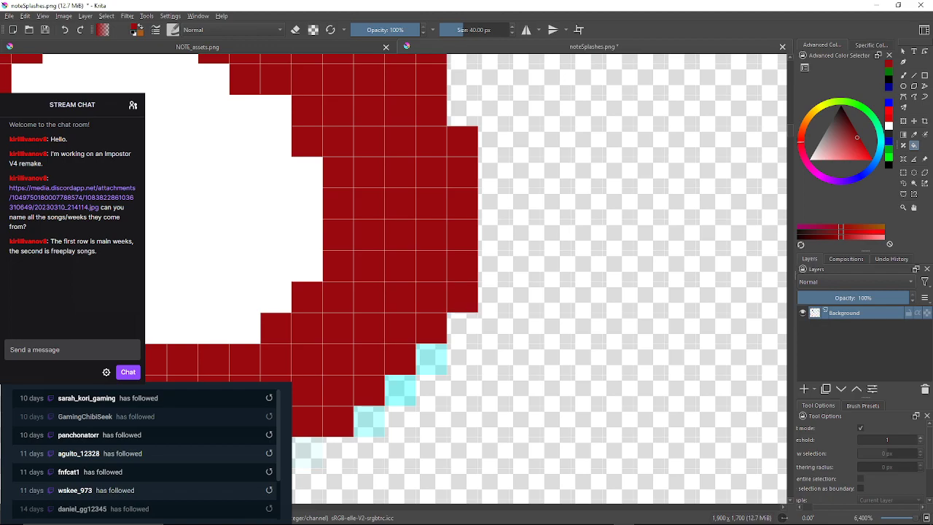
Fill the leftover cyan pixels along the rounded outline's lower right and bottom edges with dark red.
click(432, 358)
click(400, 391)
click(369, 422)
mouse_move(368, 422)
mouse_down()
mouse_move(454, 390)
mouse_move(570, 319)
mouse_up()
click(452, 350)
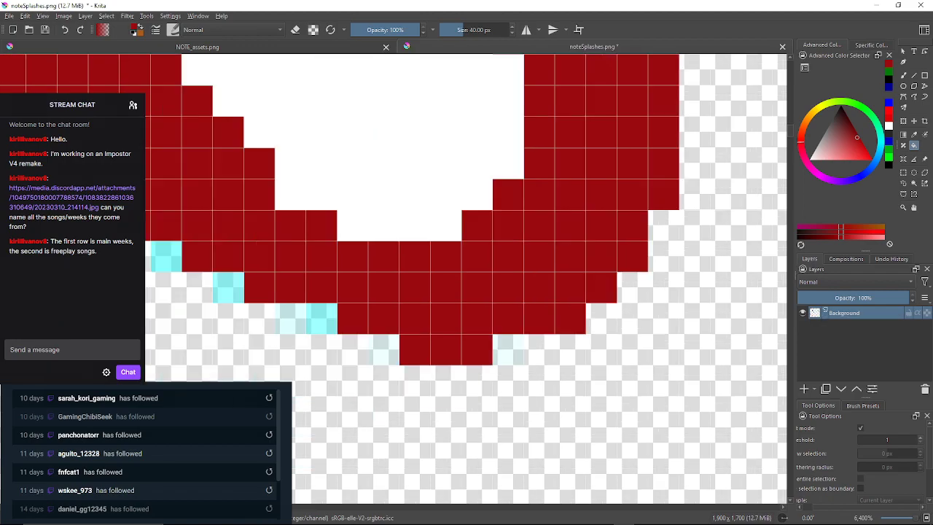
click(508, 350)
click(384, 350)
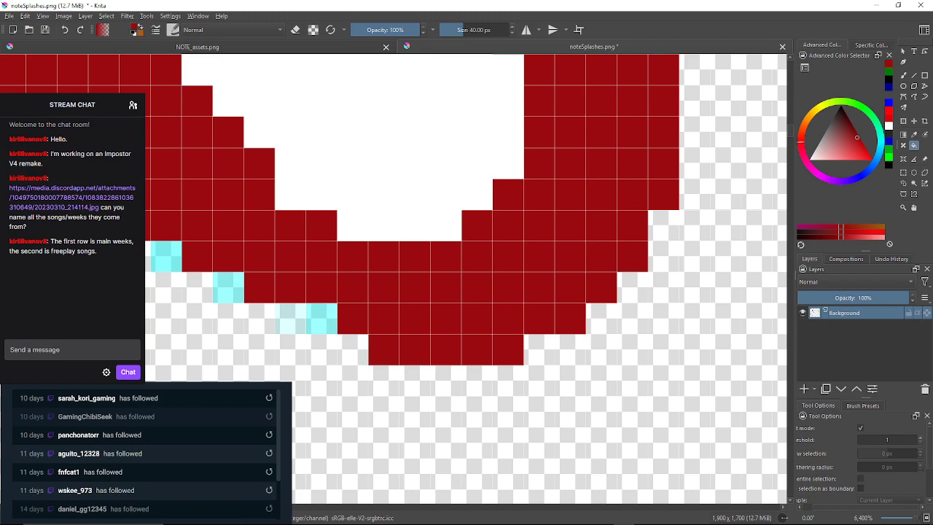
click(322, 318)
click(291, 318)
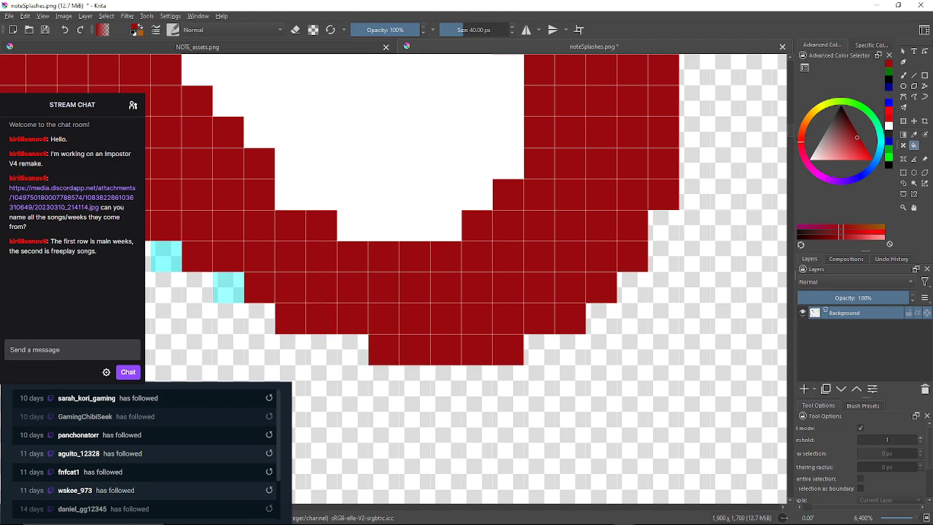
Fill the leftover cyan pixels up the rounded outline's lower left edge with dark red, undoing the stray background fill.
click(228, 287)
click(166, 257)
mouse_move(175, 257)
mouse_down()
mouse_move(327, 270)
mouse_move(383, 314)
mouse_up()
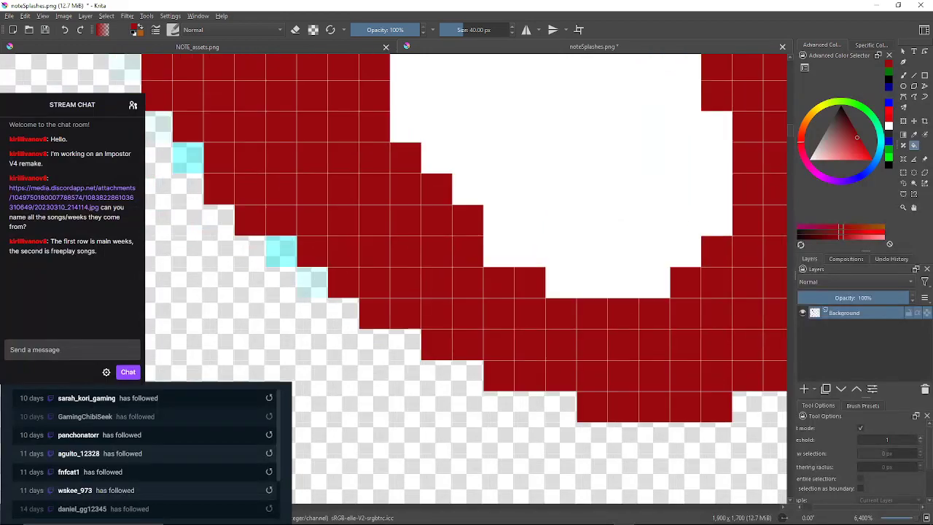
click(312, 282)
click(281, 252)
click(219, 220)
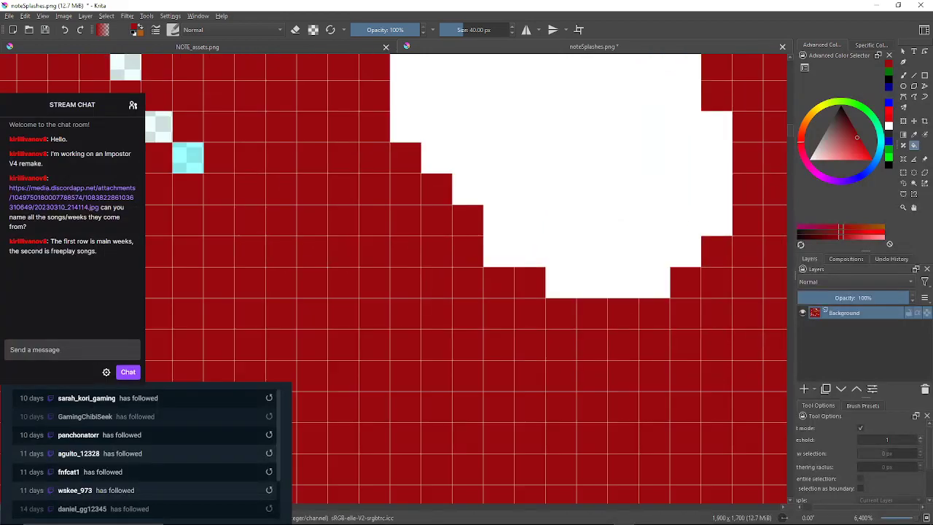
key(ctrl+z)
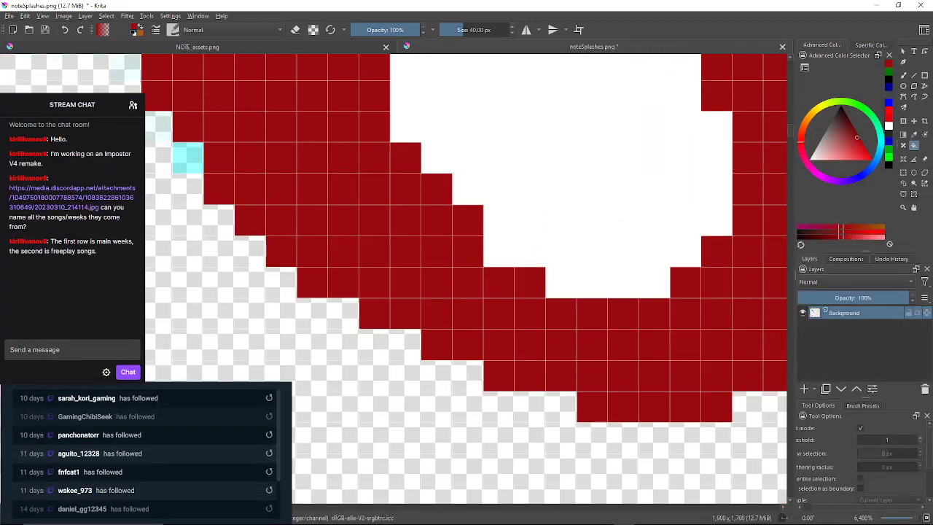
click(187, 157)
click(156, 126)
Fill the leftover cyan pixels on the rounded outline's left and upper left edge with dark red, undoing the stray fill.
drag(156, 126, 236, 170)
click(207, 140)
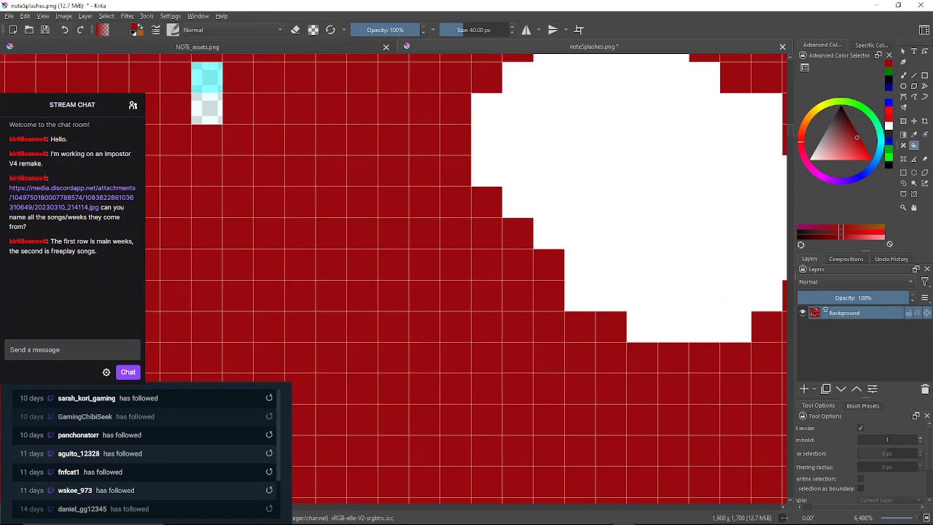
key(ctrl+z)
click(207, 108)
click(207, 77)
mouse_move(207, 78)
mouse_down()
mouse_move(233, 146)
mouse_move(258, 287)
mouse_move(256, 340)
mouse_up()
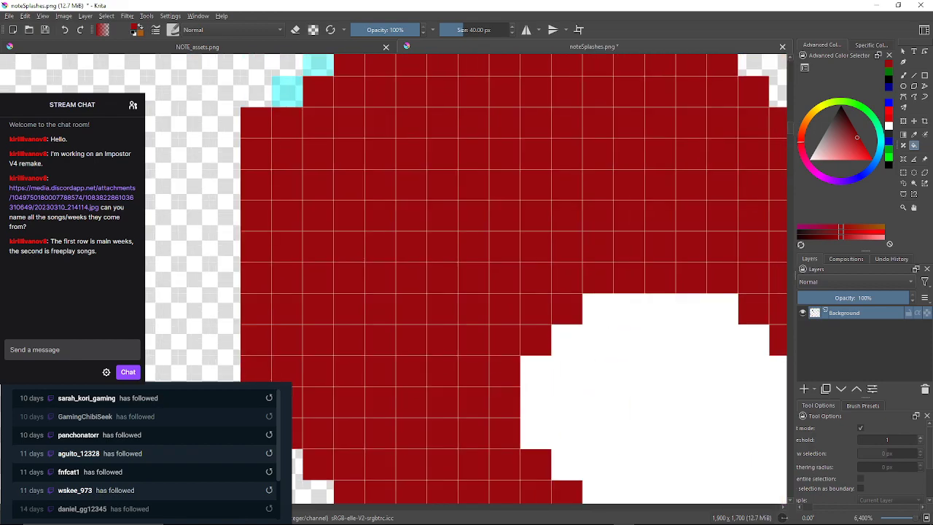
click(256, 122)
click(287, 91)
drag(288, 91, 276, 142)
Fill the leftover cyan pixels along the top edge of the neighbouring tapered dark red outline with dark red.
scroll(437, 255, down, 10)
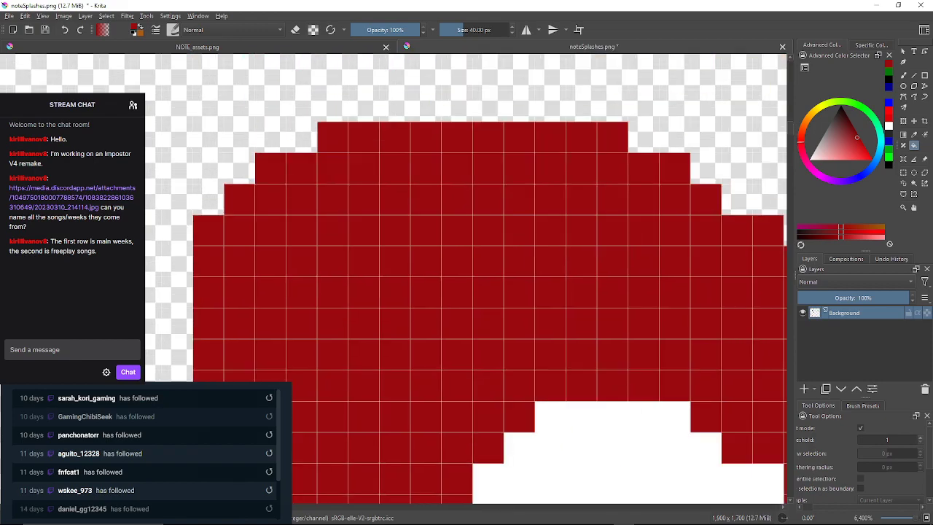
scroll(414, 327, down, 2)
scroll(414, 327, up, 5)
scroll(382, 168, up, 6)
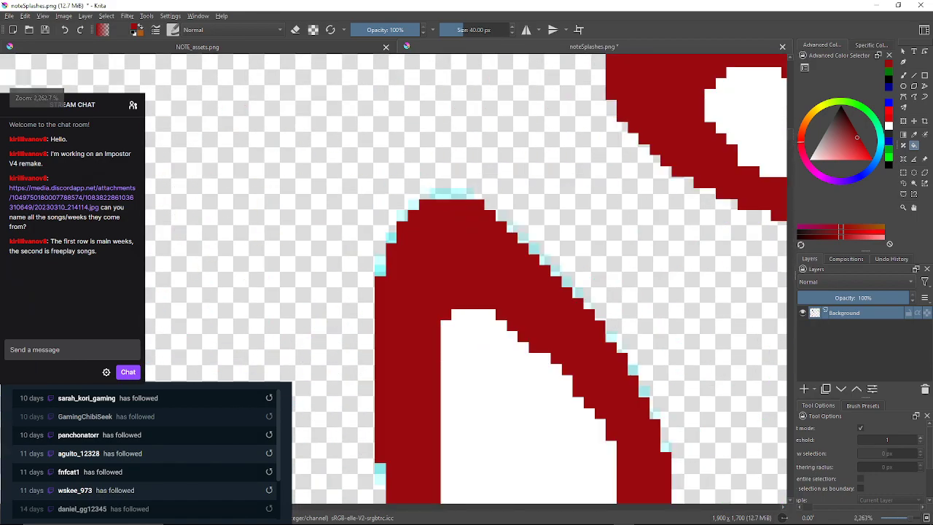
click(430, 213)
drag(461, 213, 523, 213)
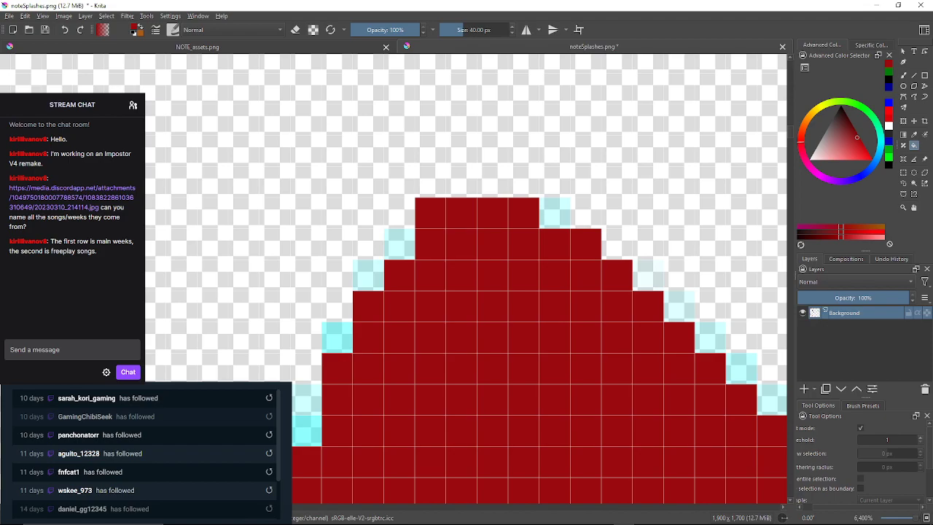
click(554, 213)
Fill the diagonal run of leftover cyan pixels along the tapered outline's upper right slope with dark red.
mouse_move(634, 270)
mouse_down()
mouse_move(474, 223)
mouse_move(369, 149)
mouse_up()
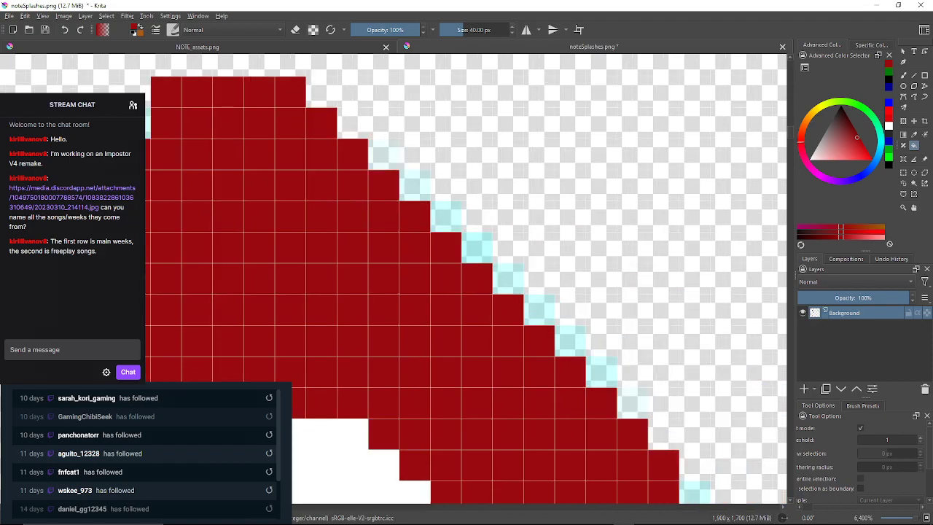
click(383, 154)
click(414, 185)
click(445, 217)
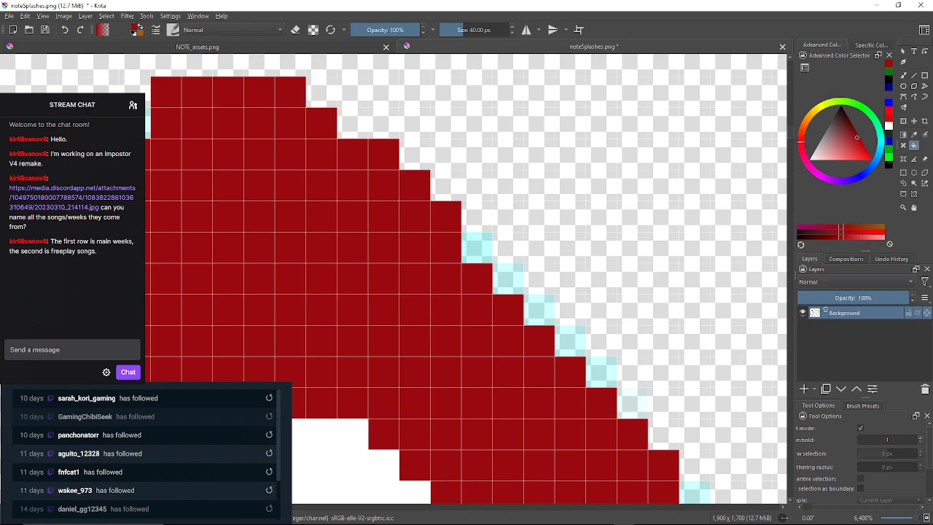
click(476, 248)
click(508, 279)
click(539, 310)
click(570, 341)
click(601, 372)
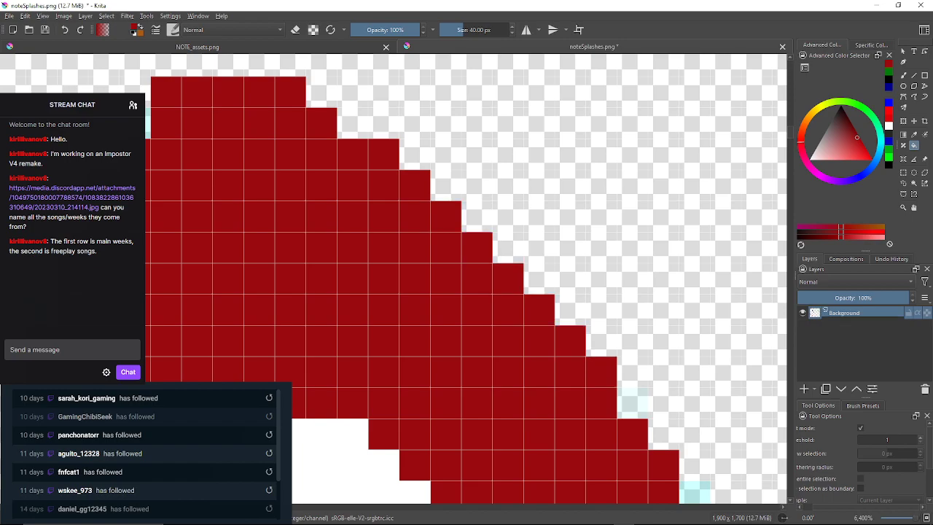
Undo the stray background fill and fill the cyan pixels further down the tapered outline's right slope with dark red.
click(633, 380)
click(65, 29)
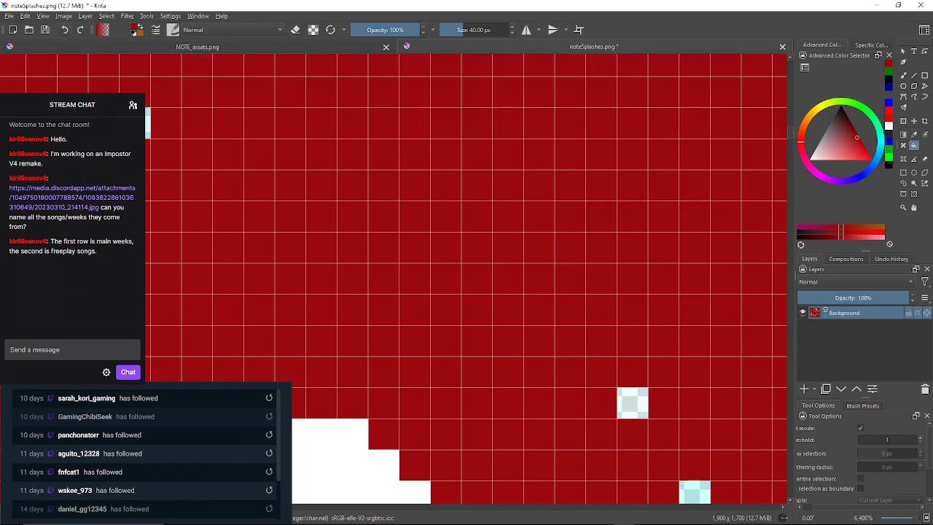
mouse_move(627, 387)
mouse_down()
mouse_move(563, 325)
mouse_move(545, 289)
mouse_up()
click(547, 295)
click(579, 326)
click(610, 387)
click(573, 346)
click(605, 409)
Fill the leftover cyan pixels down the tapered outline's right side and lower right curve with dark red.
drag(605, 408, 561, 281)
click(593, 373)
mouse_move(592, 373)
mouse_down()
mouse_move(567, 180)
mouse_move(543, 121)
mouse_up()
drag(543, 432, 557, 231)
click(520, 323)
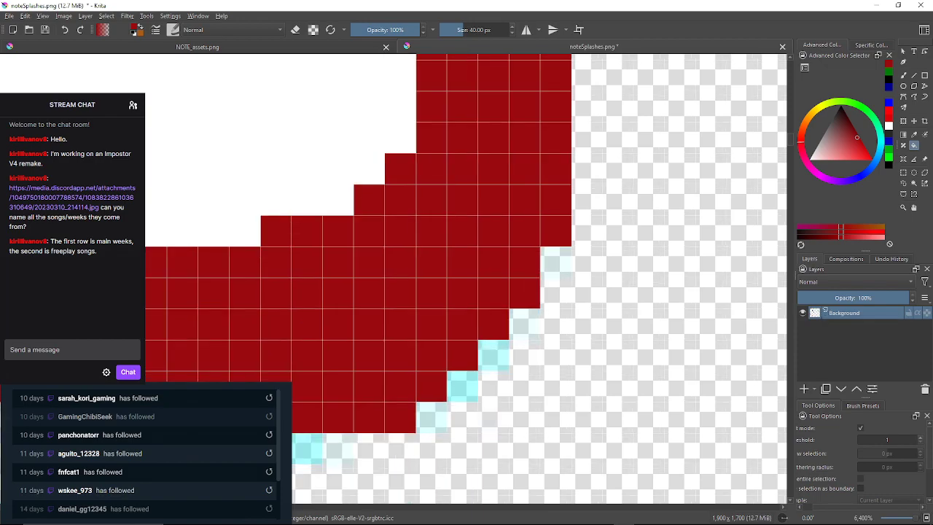
click(525, 325)
click(494, 356)
click(462, 386)
click(431, 417)
Fill the leftover cyan pixels along the tapered outline's bottom edge with dark red.
drag(431, 418, 540, 315)
click(416, 345)
drag(415, 346, 508, 328)
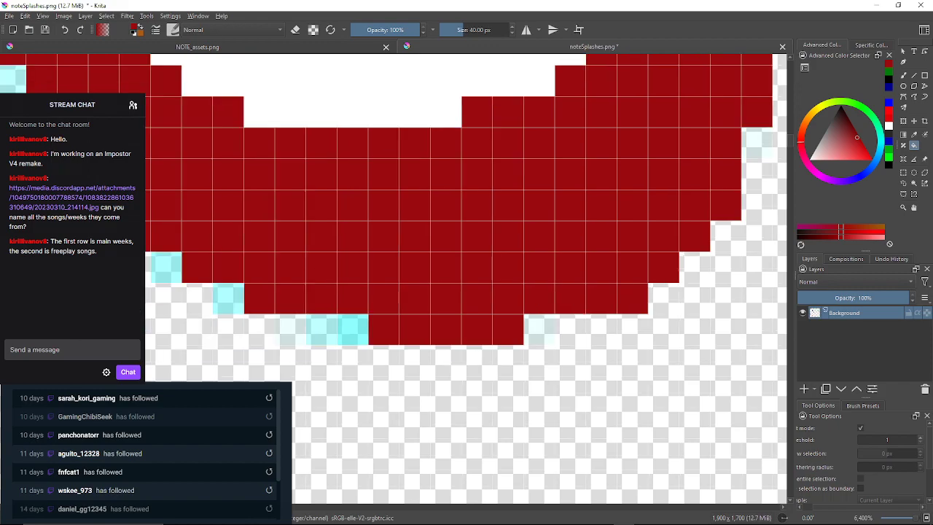
click(353, 329)
click(321, 330)
click(290, 329)
drag(290, 330, 499, 320)
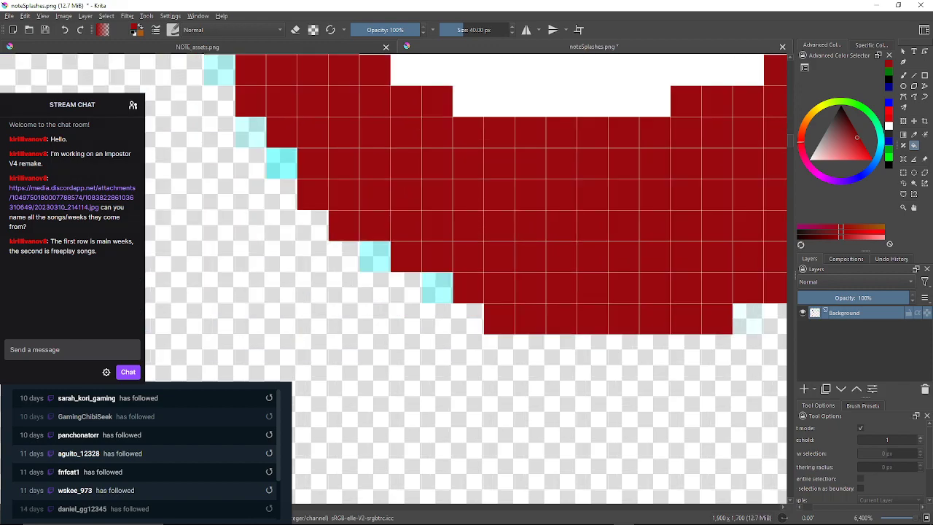
Fill the leftover cyan pixels along the tapered outline's lower left curve with dark red.
click(436, 287)
click(375, 257)
click(282, 164)
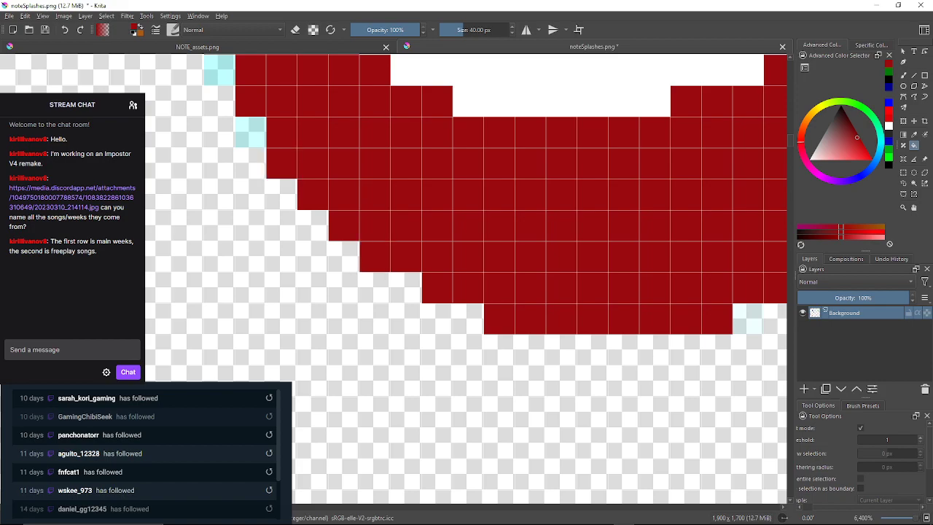
click(251, 132)
drag(251, 132, 393, 298)
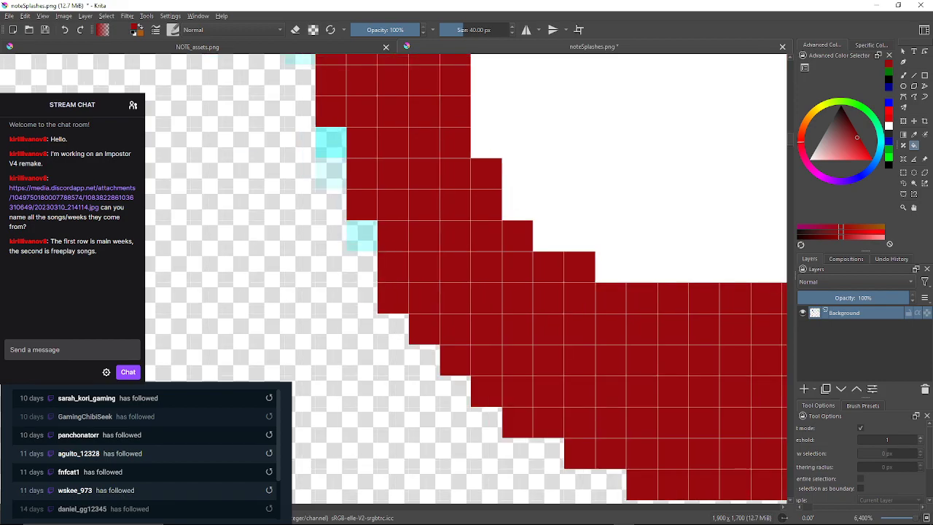
Fill the leftover cyan pixels up the lower part of the tapered outline's left side with dark red.
click(362, 236)
click(331, 173)
drag(331, 173, 366, 333)
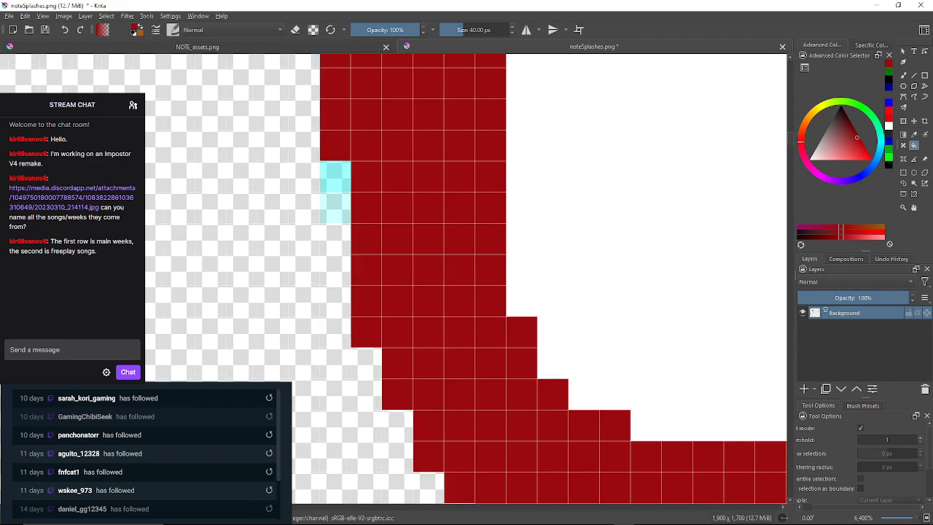
click(335, 207)
click(336, 177)
drag(335, 176, 365, 473)
drag(365, 182, 373, 424)
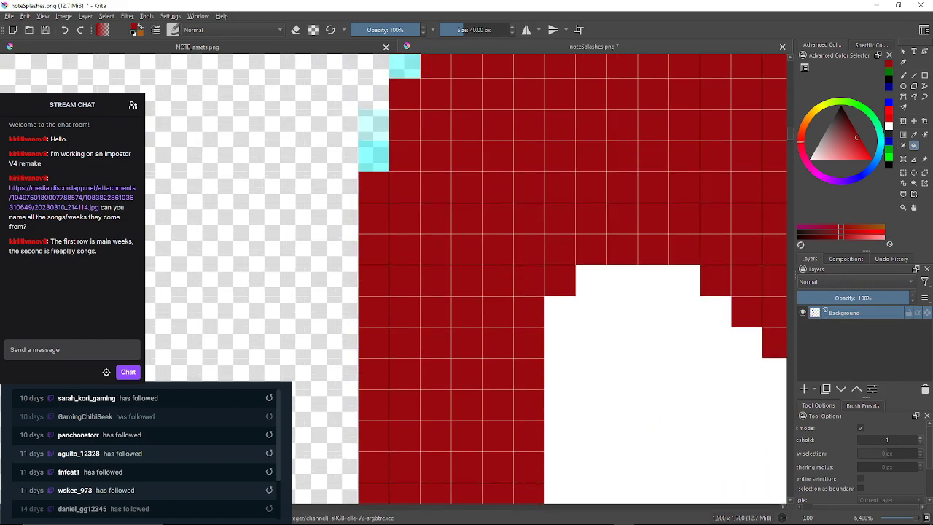
Fill the leftover cyan pixels on the tapered outline's upper left side and the slope to its tip with dark red.
click(373, 156)
click(373, 125)
drag(373, 126, 358, 245)
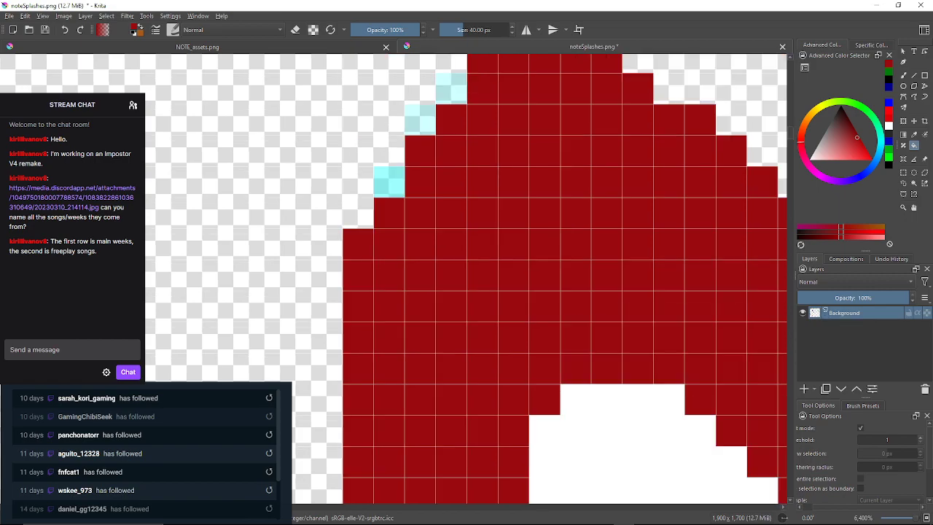
click(390, 183)
click(420, 120)
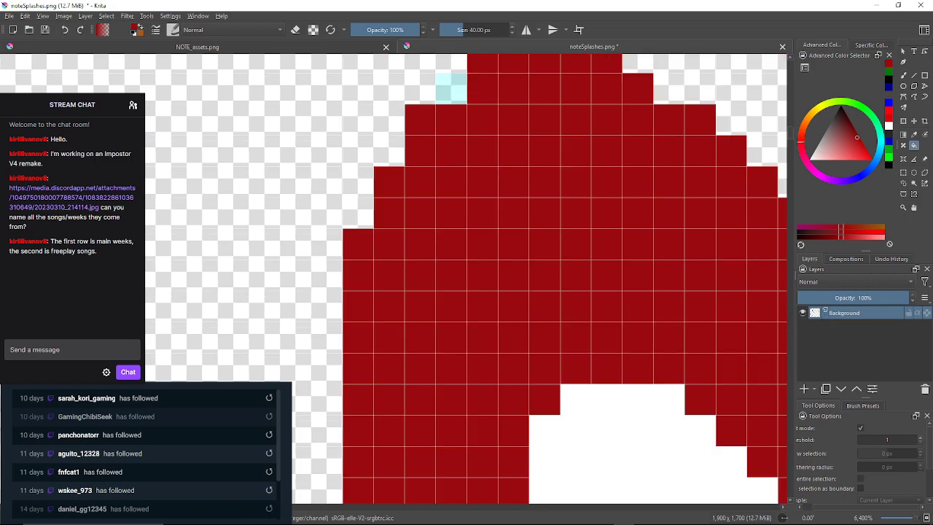
click(451, 89)
drag(451, 89, 400, 208)
drag(514, 204, 430, 207)
Fill the leftover cyan pixels along the top edge of the small upright teardrop outline with dark red.
scroll(430, 211, down, 9)
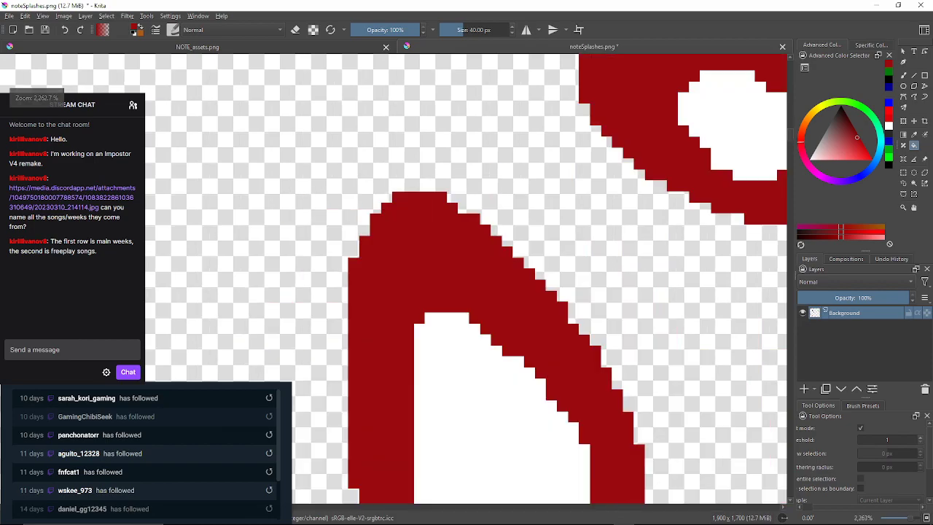
scroll(376, 257, up, 3)
drag(376, 257, 618, 204)
scroll(349, 193, up, 6)
drag(350, 193, 500, 193)
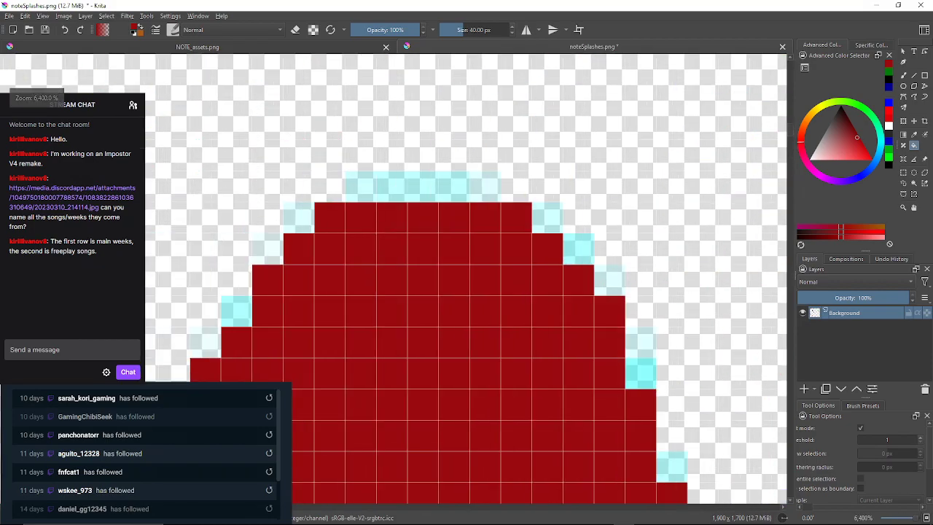
click(299, 218)
drag(362, 186, 455, 187)
click(547, 217)
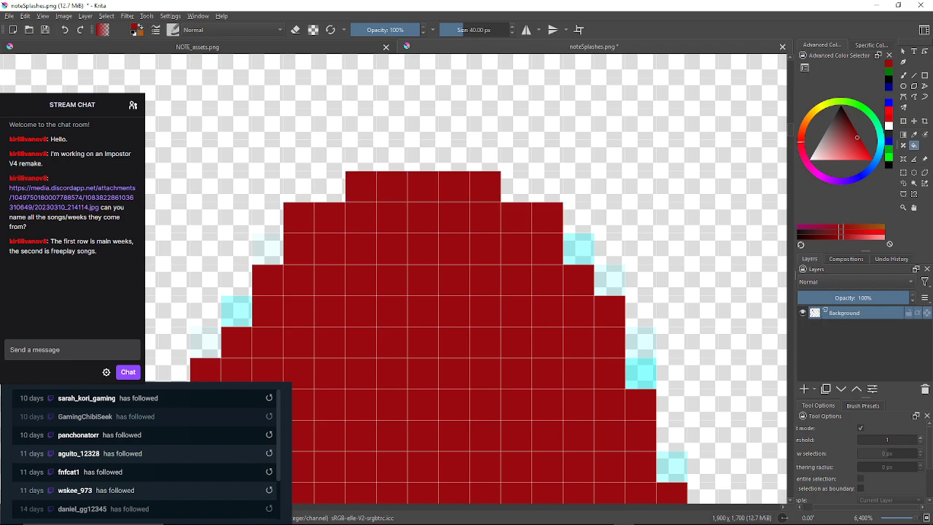
Fill the leftover cyan pixels down the upright teardrop outline's upper right slope with dark red.
drag(547, 217, 500, 178)
click(531, 211)
click(561, 242)
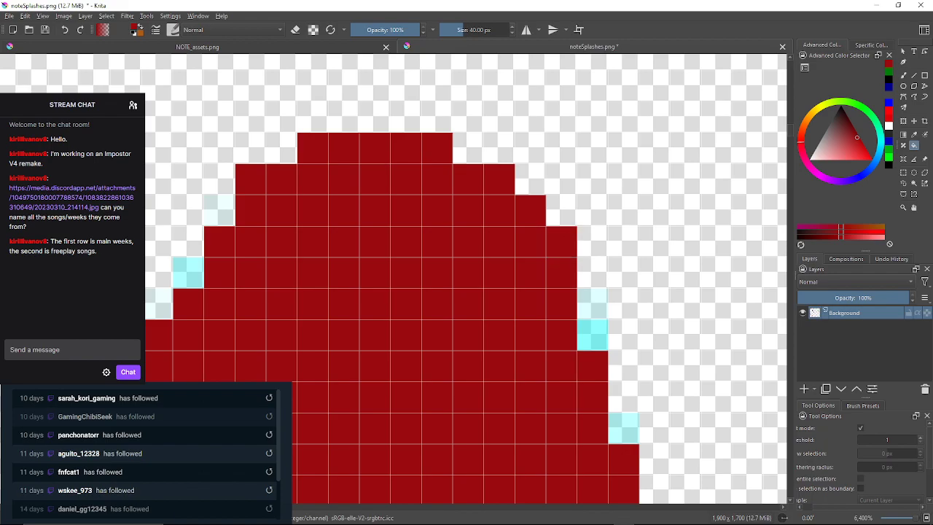
click(593, 303)
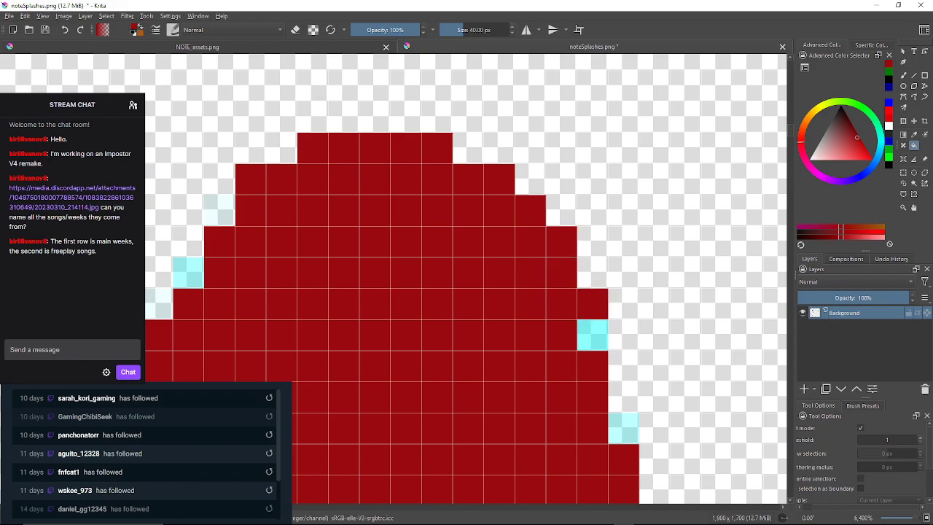
click(593, 335)
drag(593, 334, 562, 259)
click(593, 352)
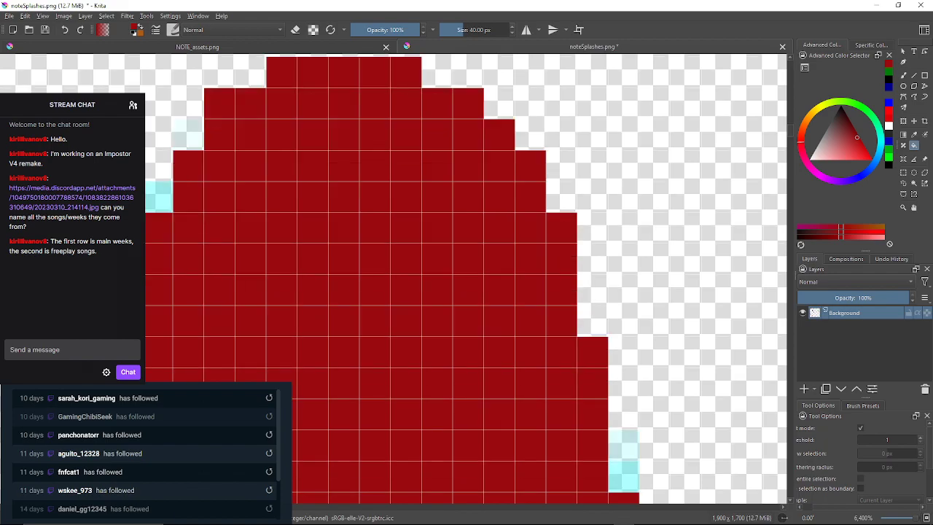
drag(593, 352, 550, 252)
click(581, 346)
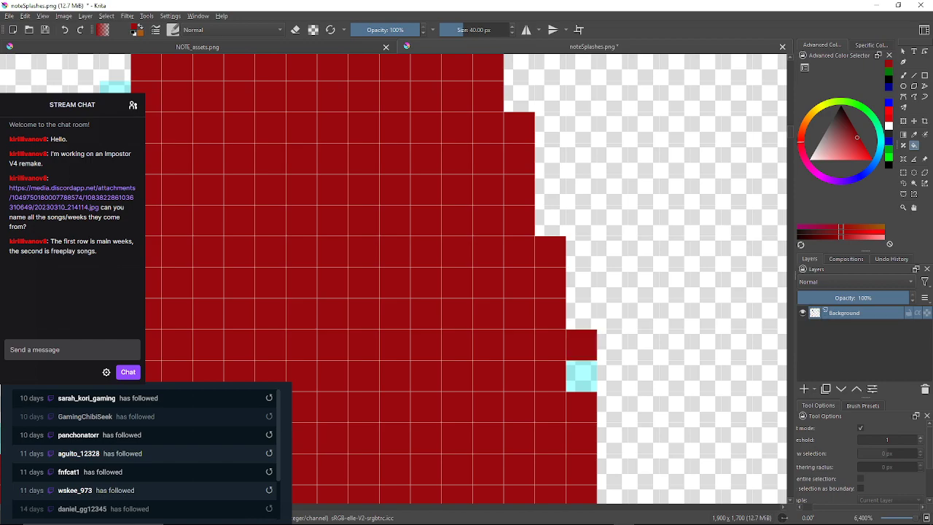
Fill the leftover cyan pixels along the upright teardrop outline's widest right edge with dark red.
drag(581, 348, 561, 154)
click(551, 280)
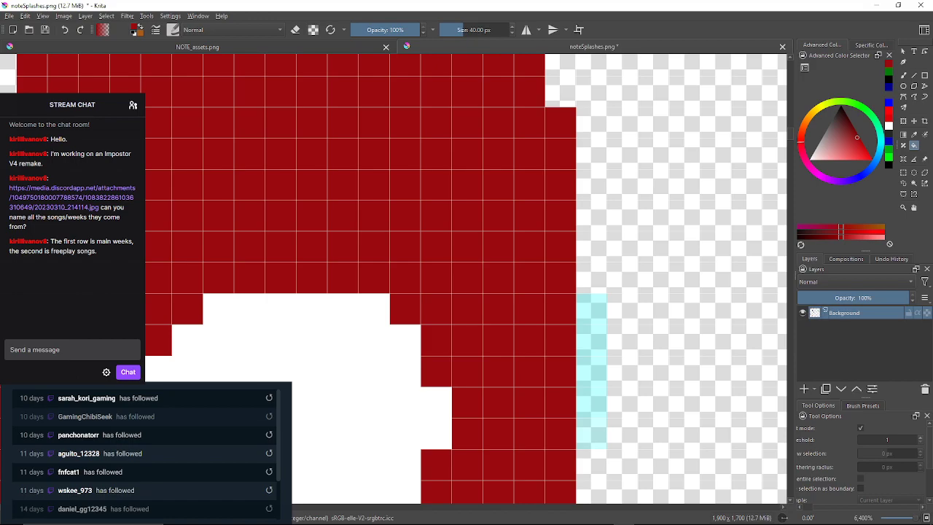
click(591, 359)
drag(591, 359, 566, 233)
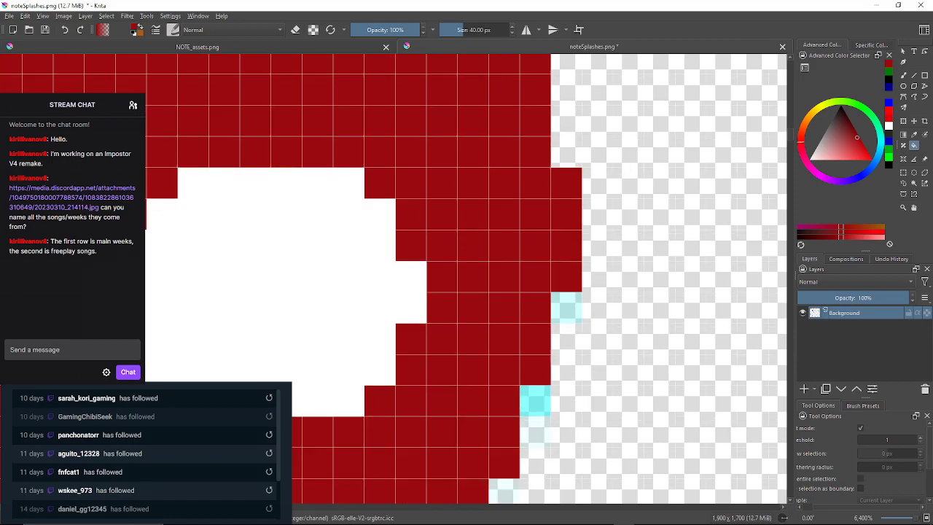
click(566, 307)
click(535, 401)
drag(535, 401, 523, 266)
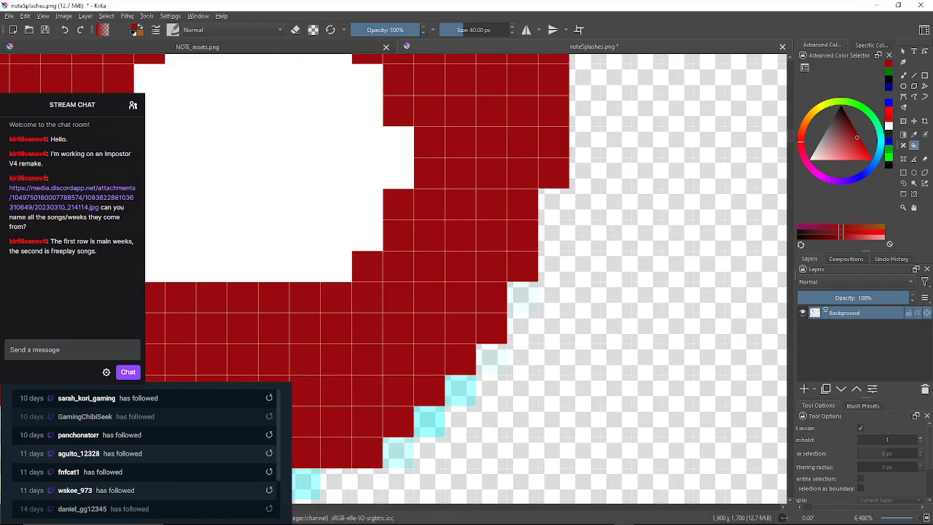
Fill the leftover cyan pixels around the upright teardrop outline's lower right curve with dark red.
click(523, 297)
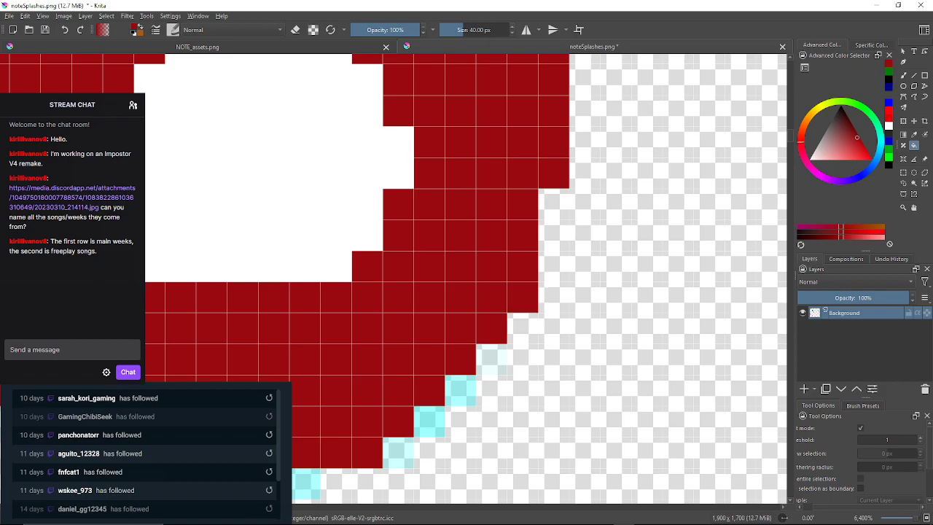
click(461, 390)
click(429, 421)
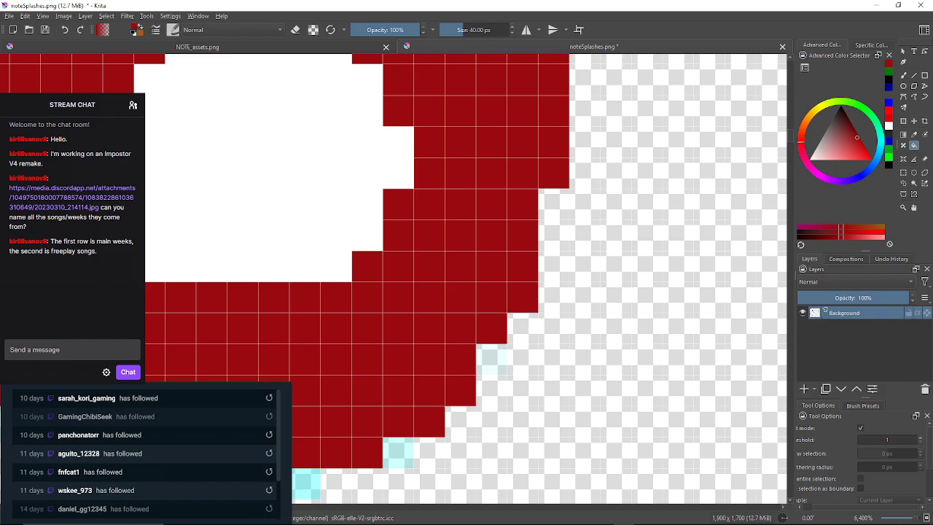
click(398, 453)
drag(398, 453, 539, 318)
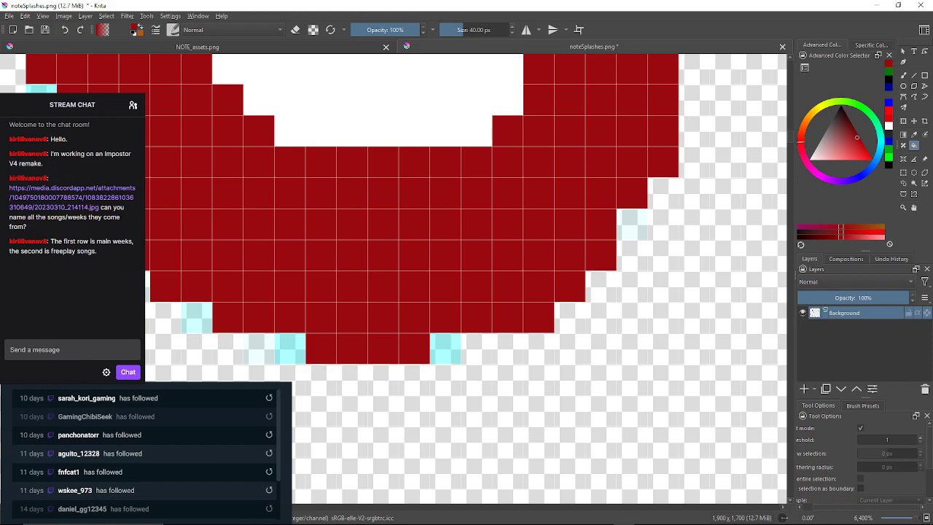
Fill the leftover cyan pixels along the upright teardrop outline's bottom edge and lower left curve with dark red.
click(445, 349)
click(291, 348)
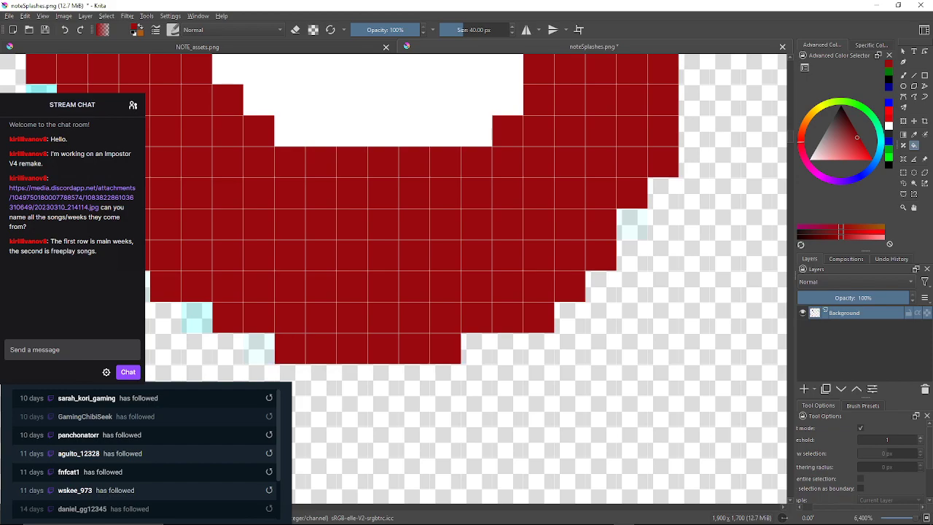
drag(290, 349, 436, 329)
click(343, 299)
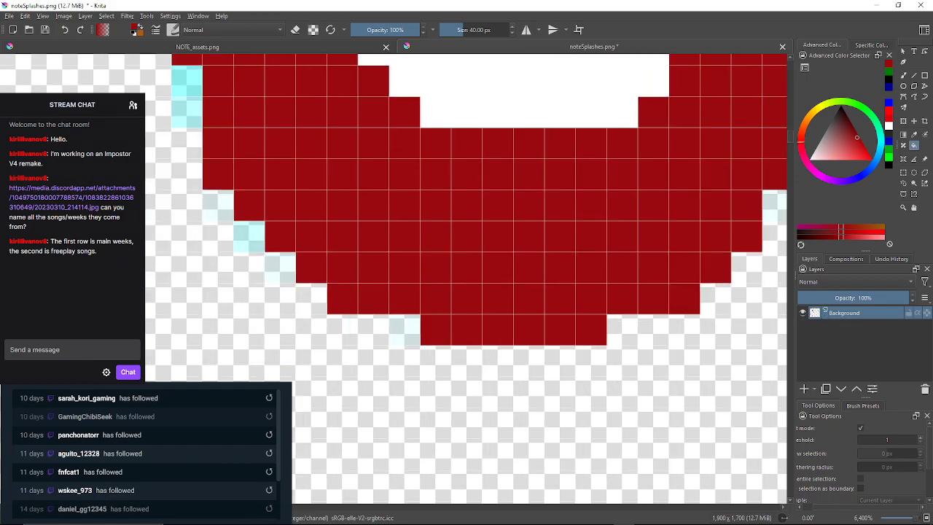
click(249, 236)
click(280, 268)
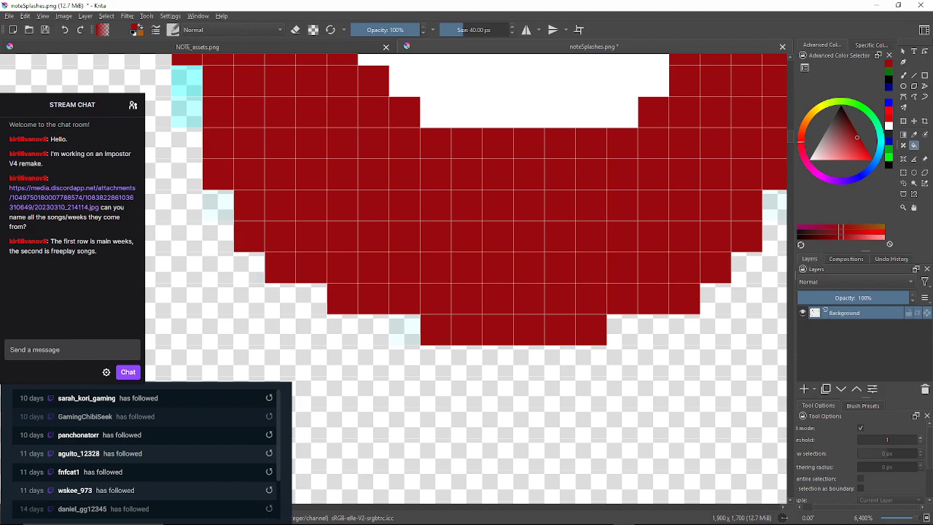
click(218, 206)
drag(276, 197, 479, 317)
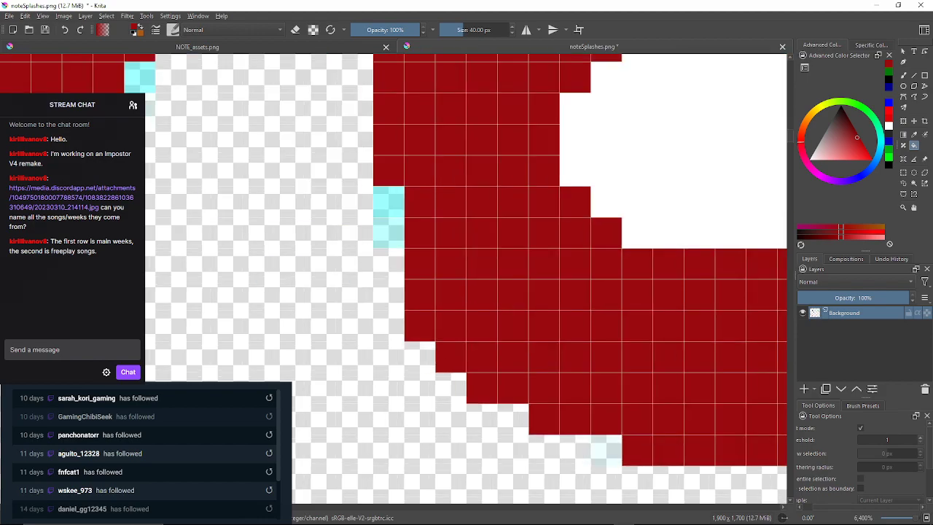
Fill the leftover cyan pixels up the upright teardrop outline's left side with dark red.
click(389, 233)
click(388, 202)
drag(390, 200, 398, 377)
click(396, 191)
click(397, 161)
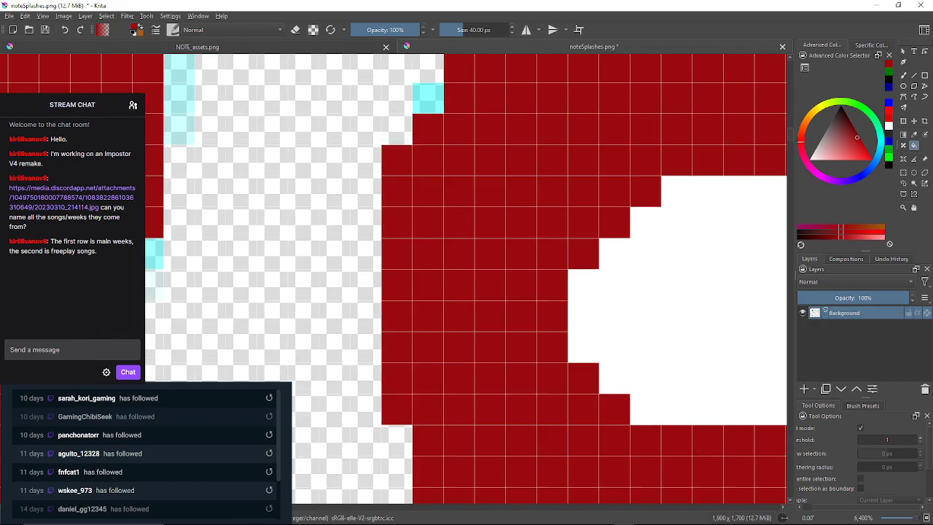
click(428, 97)
drag(428, 98, 399, 224)
Fill the leftover cyan pixels along the upright teardrop outline's upper left slope with dark red.
click(431, 162)
drag(431, 162, 406, 279)
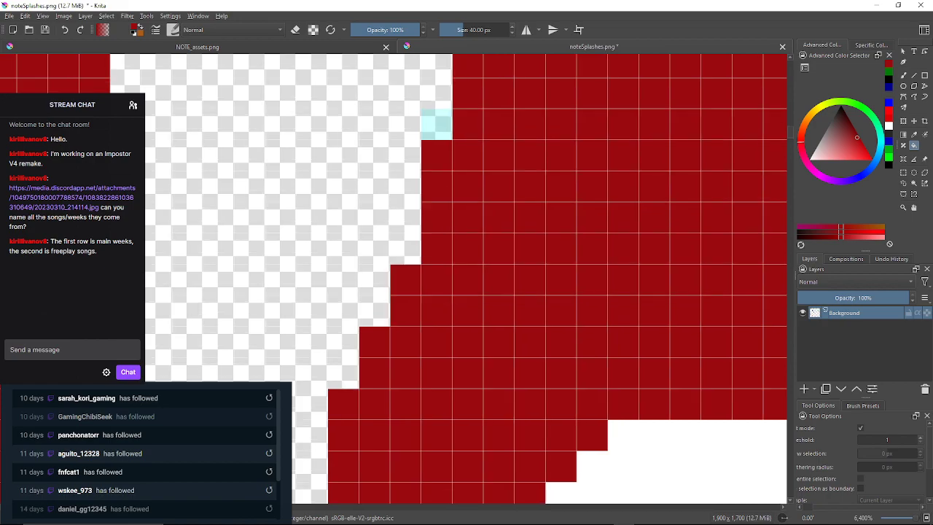
click(436, 124)
drag(436, 124, 411, 267)
click(474, 143)
drag(475, 143, 428, 241)
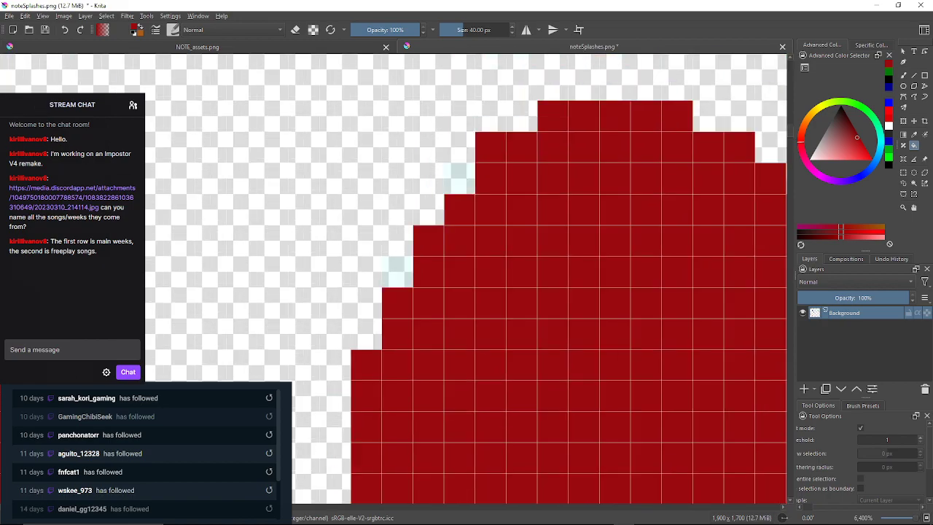
click(459, 178)
Fill the leftover cyan pixels along the top edge and upper right corner of the neighbouring tilted teardrop outline with dark red.
scroll(491, 240, down, 7)
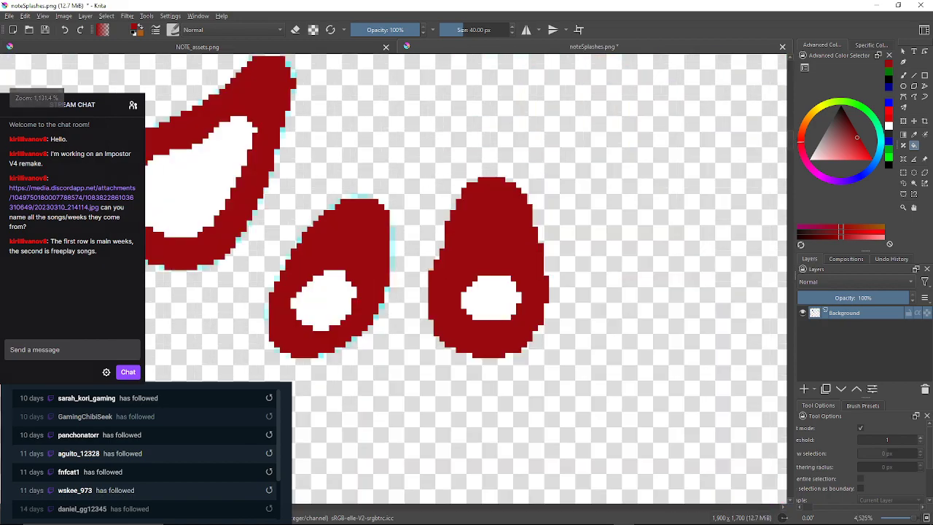
scroll(508, 205, up, 6)
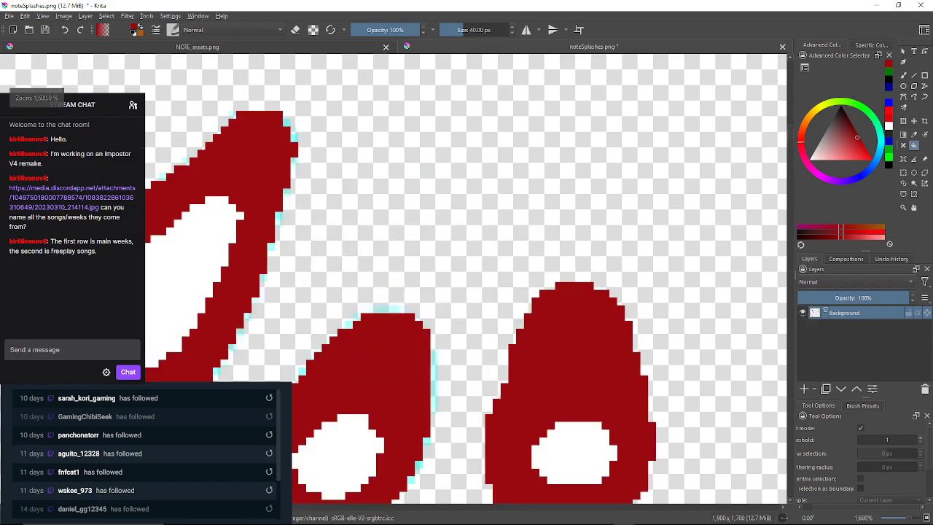
drag(495, 298, 510, 207)
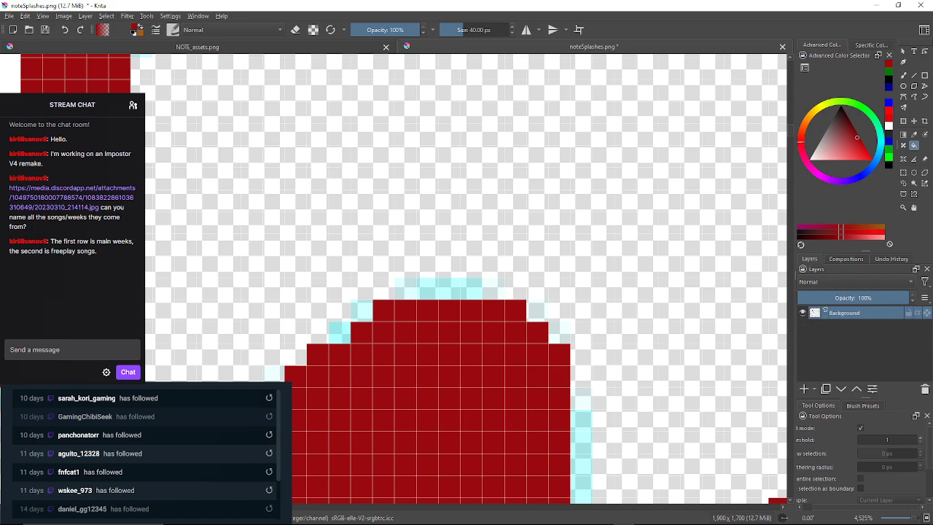
scroll(405, 271, up, 1)
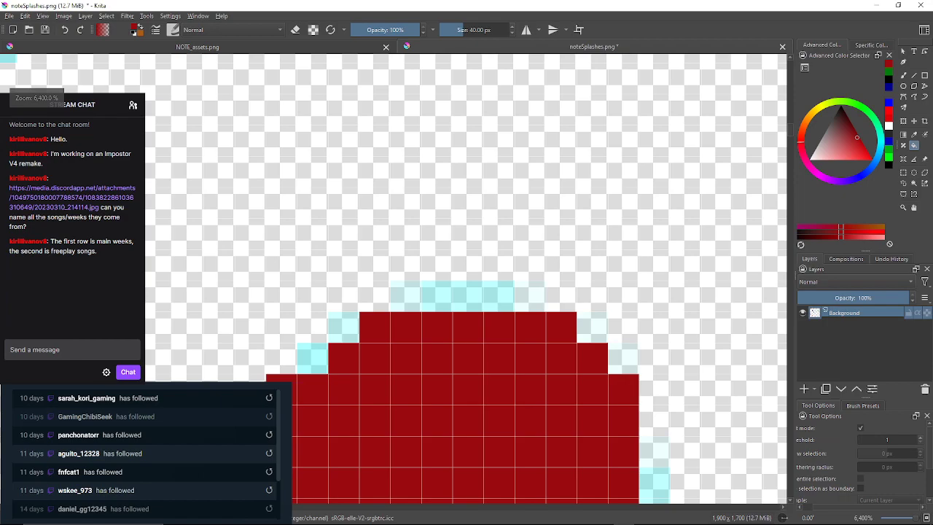
click(406, 297)
click(441, 296)
click(530, 296)
drag(530, 296, 362, 276)
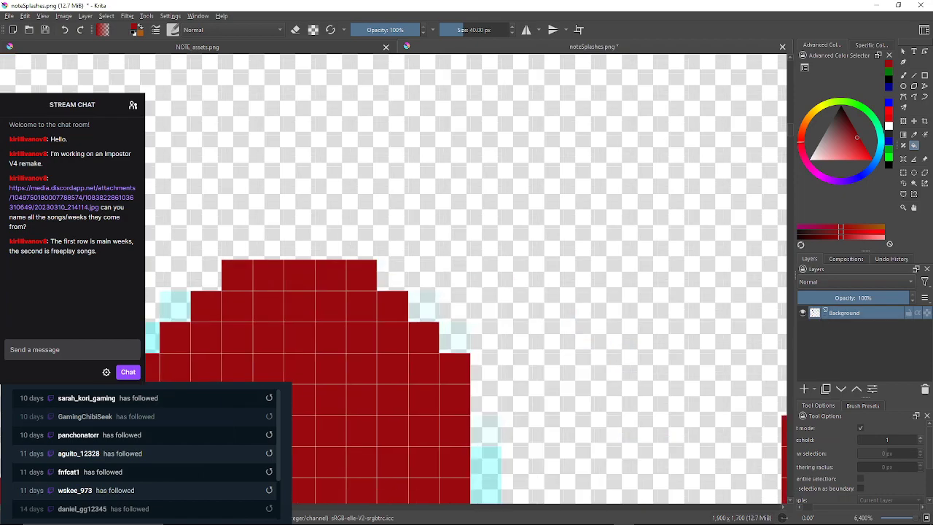
click(424, 306)
click(455, 337)
drag(459, 350, 408, 180)
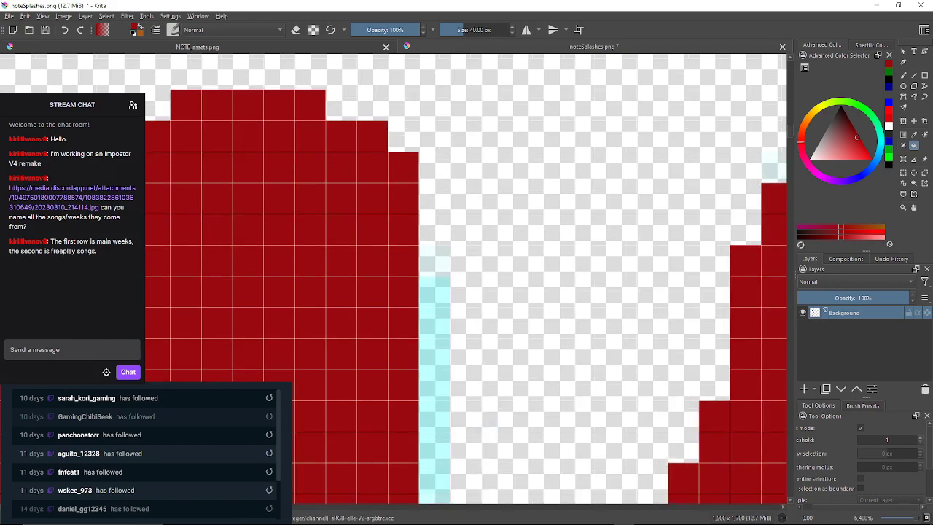
Fill the leftover cyan pixels down the small tilted teardrop outline's right edge with dark red.
click(435, 328)
click(435, 261)
drag(438, 423, 437, 234)
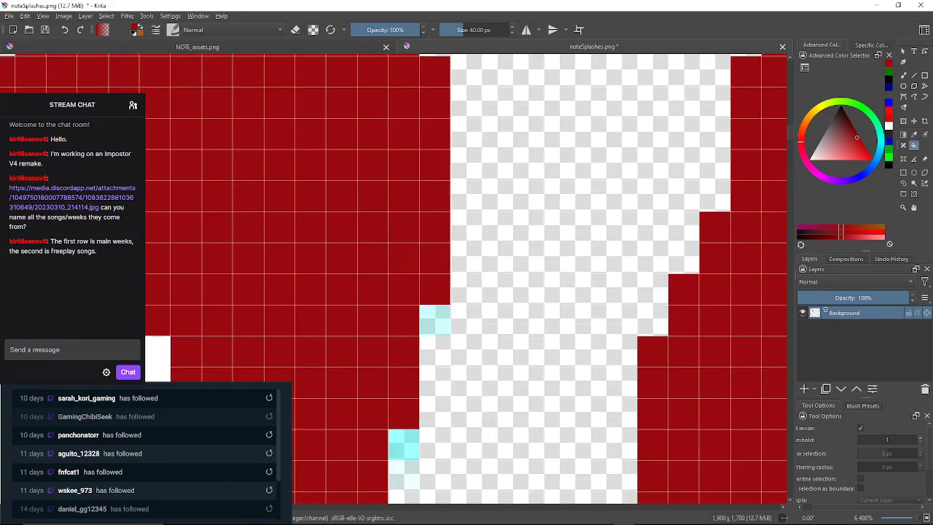
click(435, 320)
drag(430, 408, 462, 286)
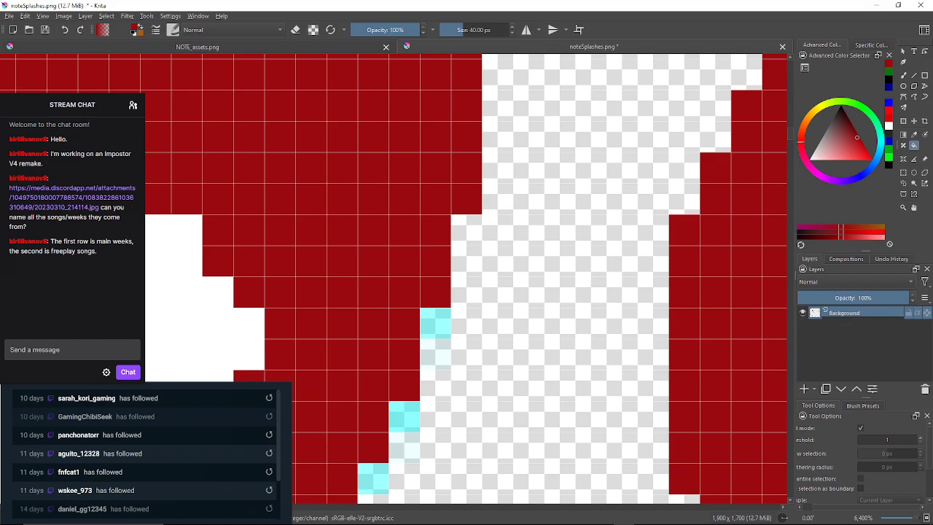
click(435, 323)
click(405, 417)
Fill the leftover cyan pixels around the small tilted teardrop outline's lower right curve with dark red.
drag(406, 418, 427, 350)
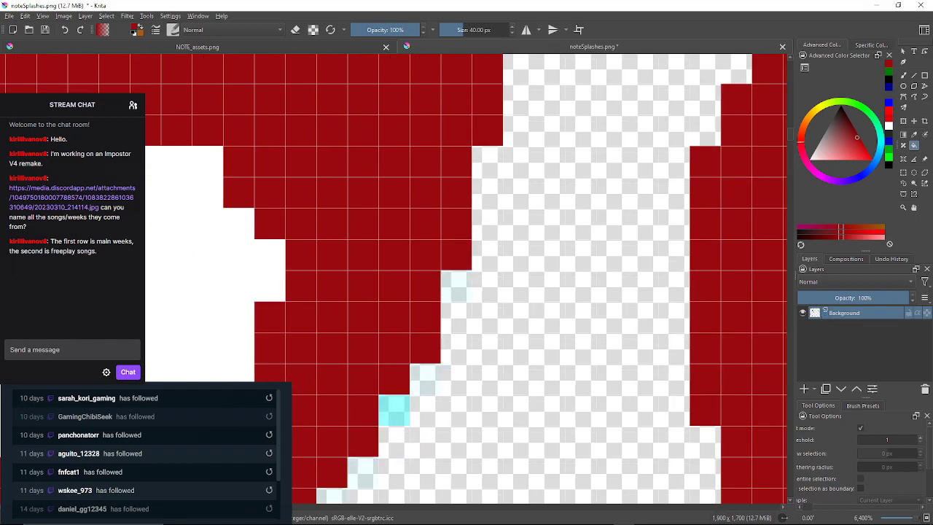
drag(417, 393, 435, 314)
click(412, 329)
click(443, 298)
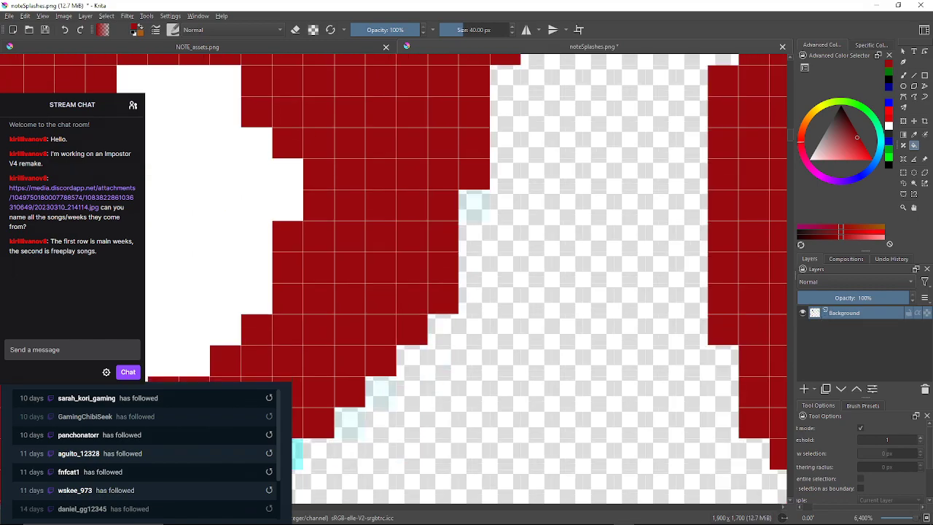
click(474, 207)
drag(430, 321, 444, 283)
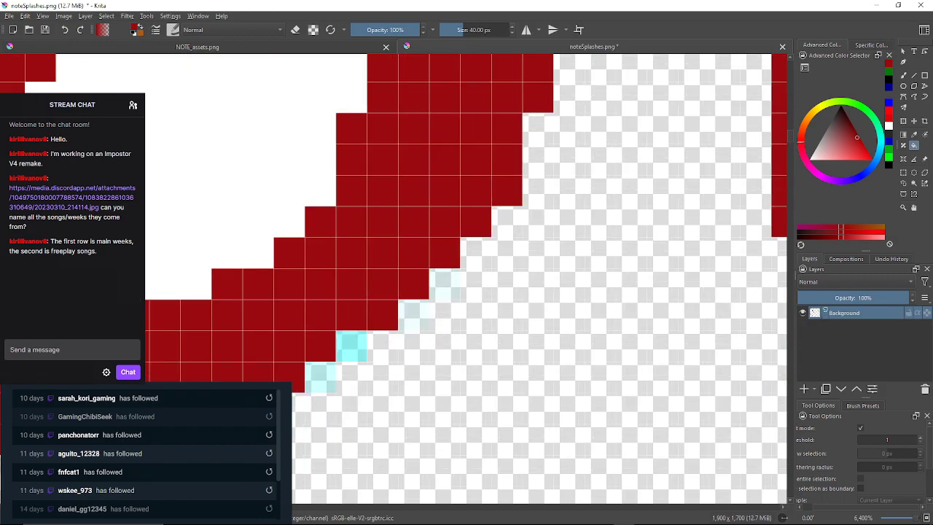
click(445, 283)
click(413, 315)
click(352, 346)
click(321, 377)
Fill the leftover cyan pixels along the small tilted teardrop outline's bottom edge and lower left corner with dark red.
drag(321, 378, 449, 224)
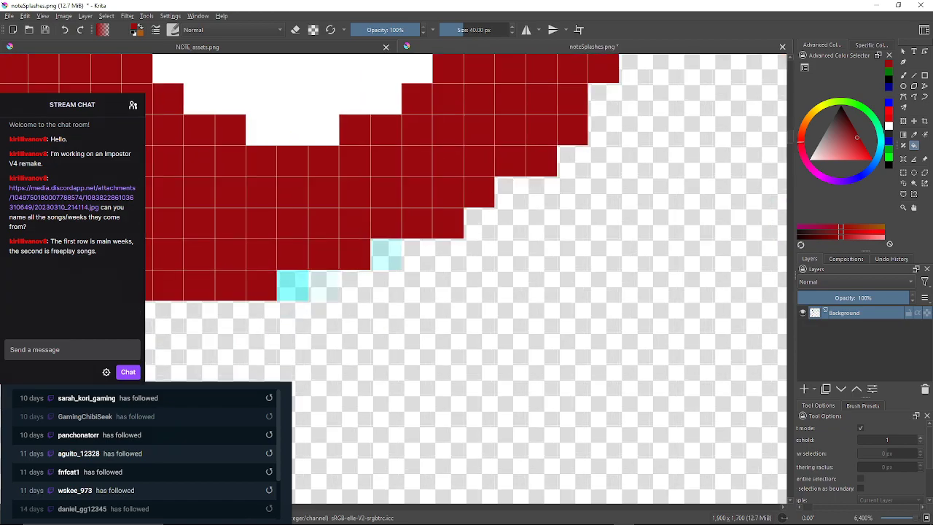
click(387, 254)
click(293, 285)
click(324, 285)
drag(324, 284, 594, 317)
click(376, 316)
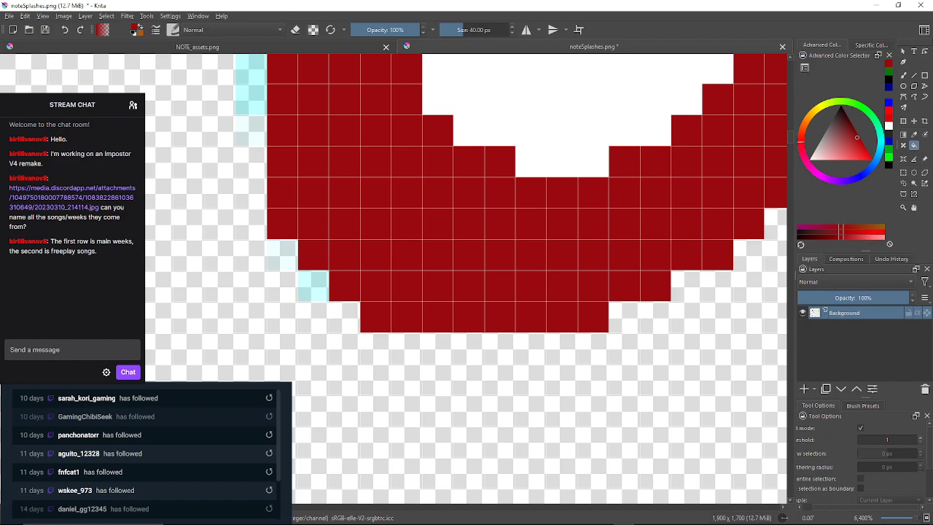
click(282, 255)
click(313, 285)
Fill the leftover cyan pixels up the small tilted teardrop outline's left side with dark red.
drag(313, 285, 361, 457)
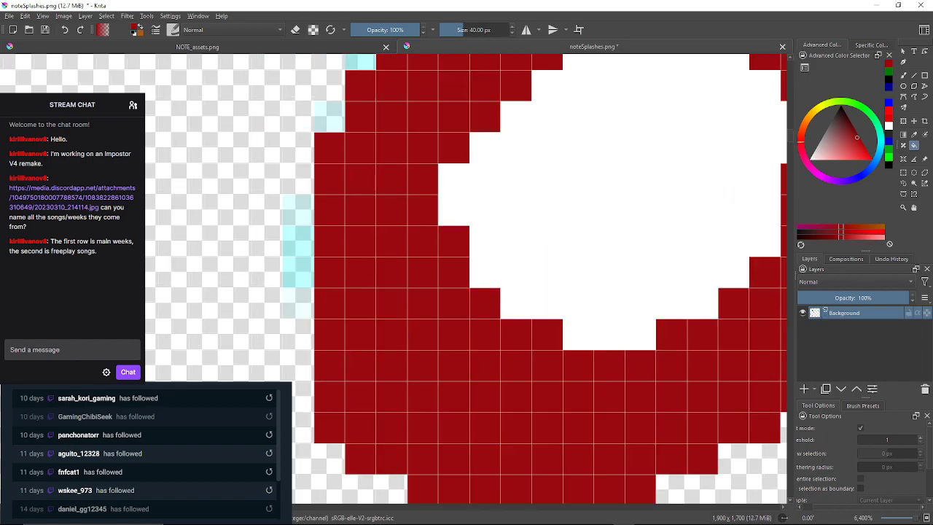
click(298, 303)
click(299, 257)
click(298, 210)
drag(298, 210, 290, 289)
click(320, 196)
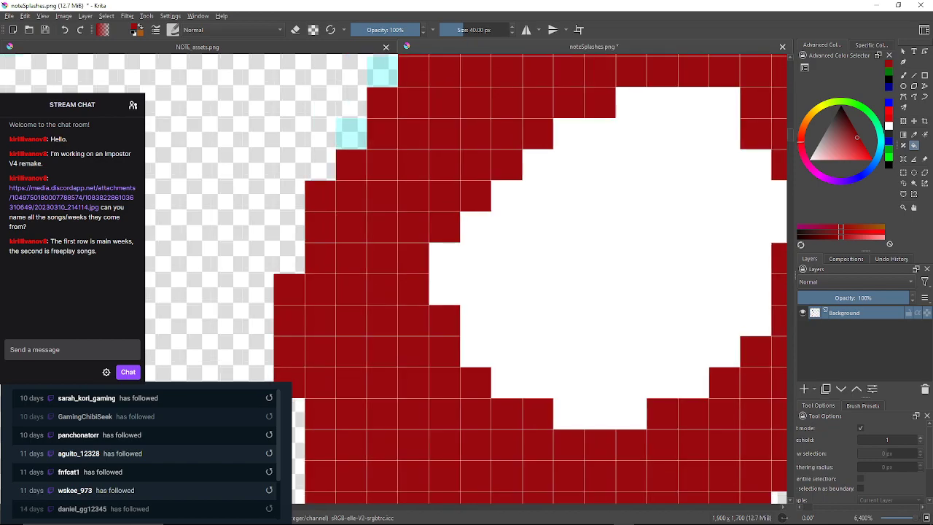
Fill the leftover cyan pixels on the lower part of the small tilted teardrop outline's upper left slope with dark red.
drag(319, 195, 309, 317)
click(372, 194)
click(403, 131)
drag(403, 131, 334, 280)
click(365, 218)
click(395, 188)
Fill the remaining cyan pixels on the upper part of that slope, towards the small teardrop's top, with dark red.
drag(396, 188, 366, 238)
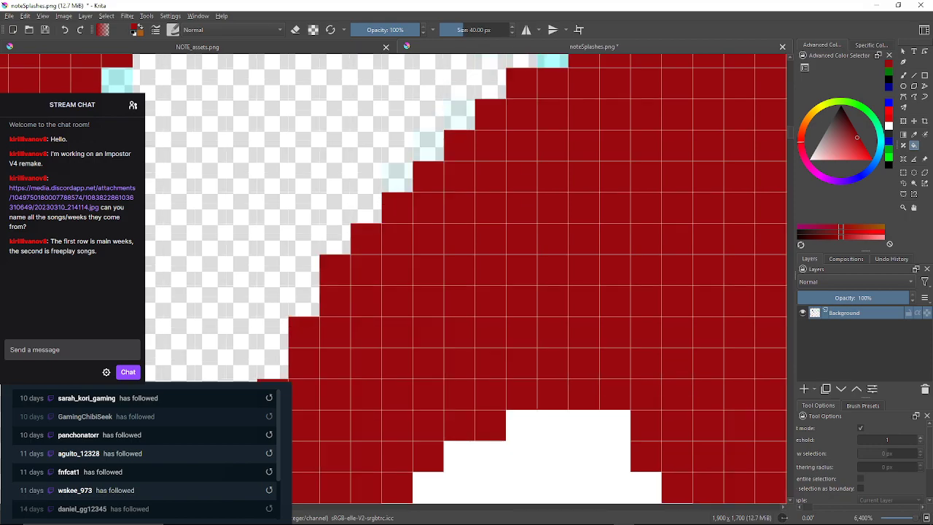
click(397, 176)
click(428, 145)
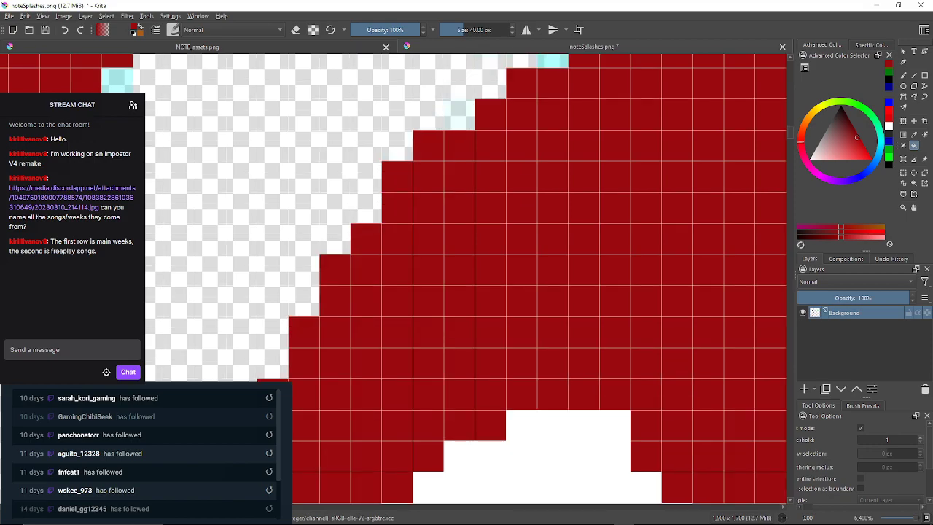
click(459, 115)
drag(459, 114, 377, 203)
click(470, 140)
click(501, 108)
Fill the leftover cyan pixels on the right side of the larger neighbouring teardrop outline's tip with dark red.
drag(502, 109, 386, 192)
scroll(439, 182, down, 8)
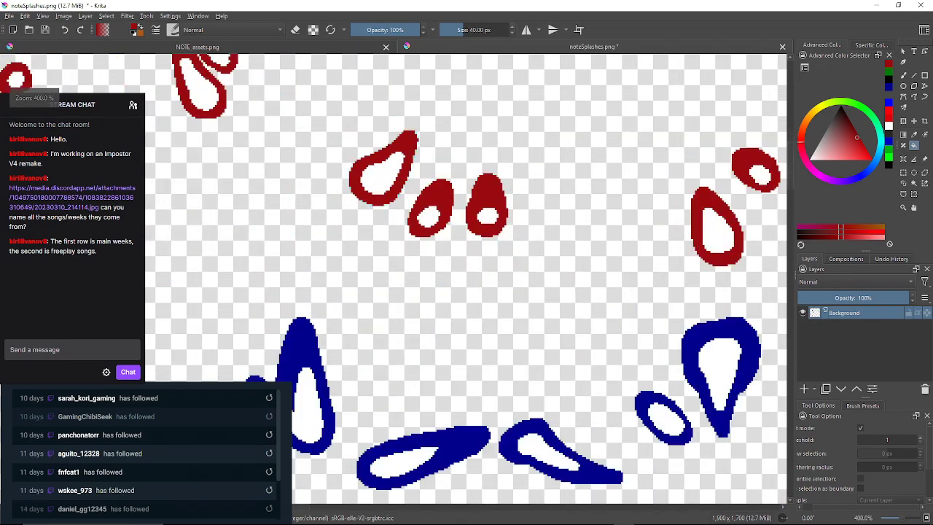
scroll(439, 182, up, 8)
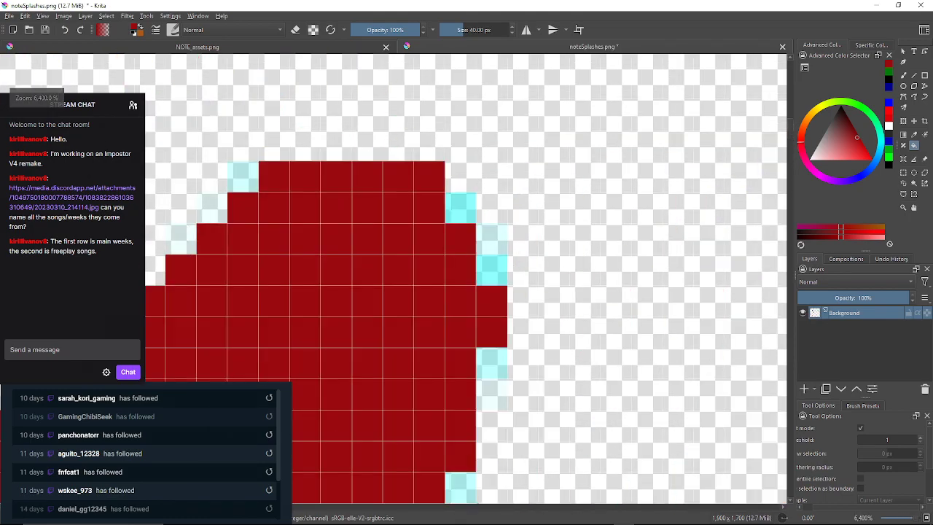
click(461, 208)
click(492, 239)
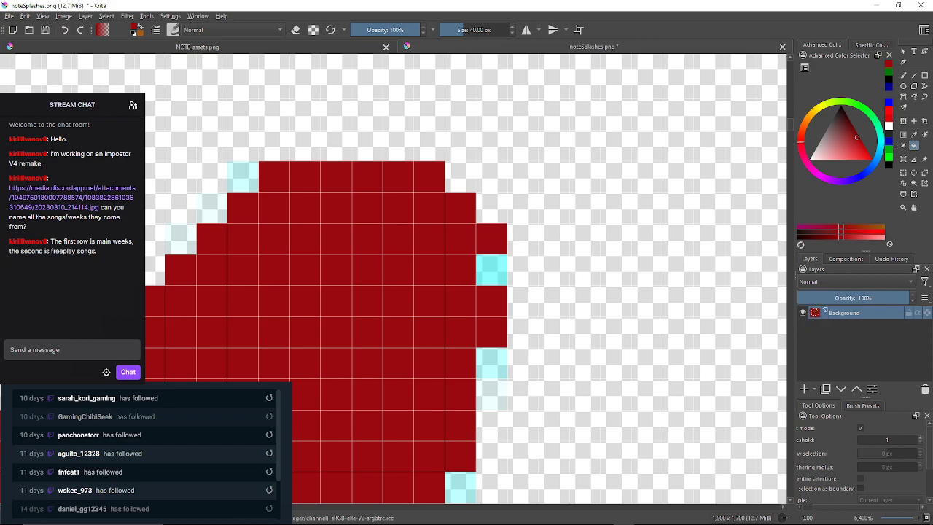
click(513, 264)
key(ctrl+z)
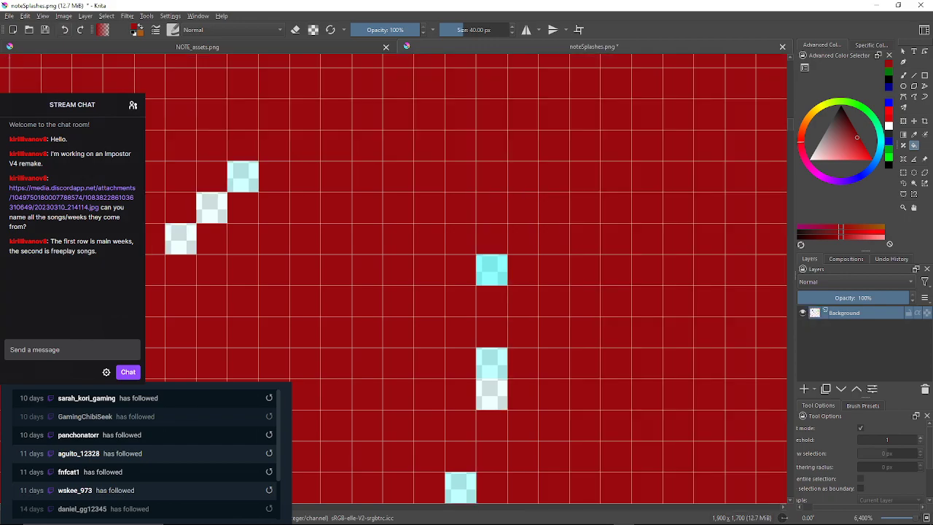
click(491, 270)
click(491, 363)
click(491, 394)
Fill the leftover cyan pixels down the larger teardrop outline's right edge below the tip with dark red.
drag(491, 406, 467, 270)
click(456, 346)
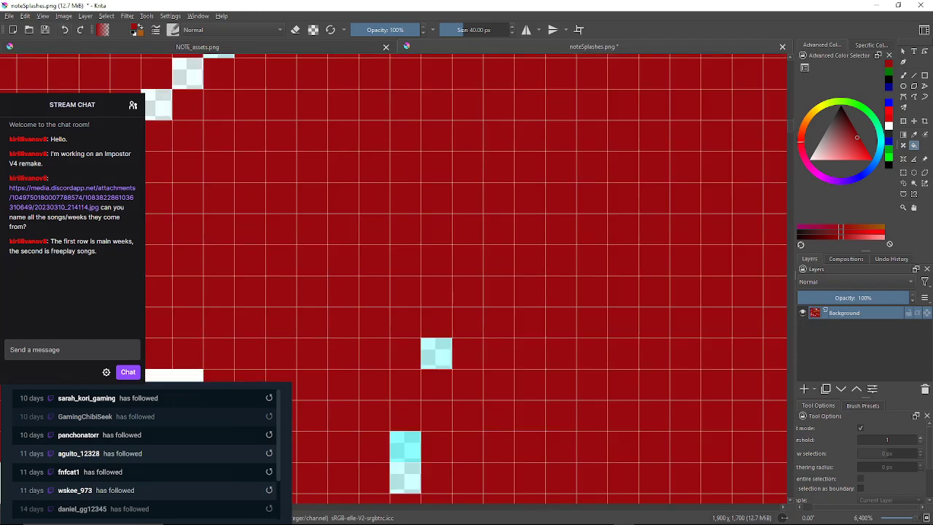
key(ctrl+z)
click(436, 353)
click(405, 446)
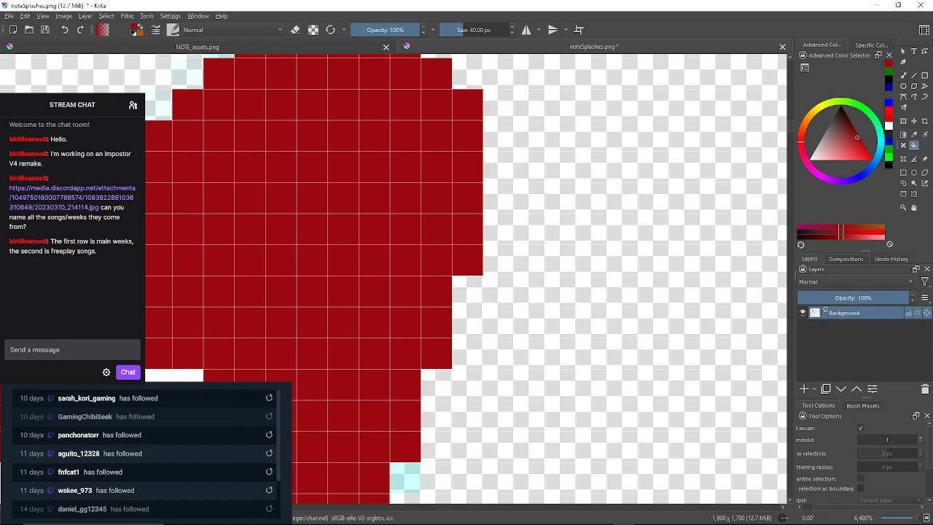
click(405, 478)
drag(405, 477, 454, 306)
click(423, 399)
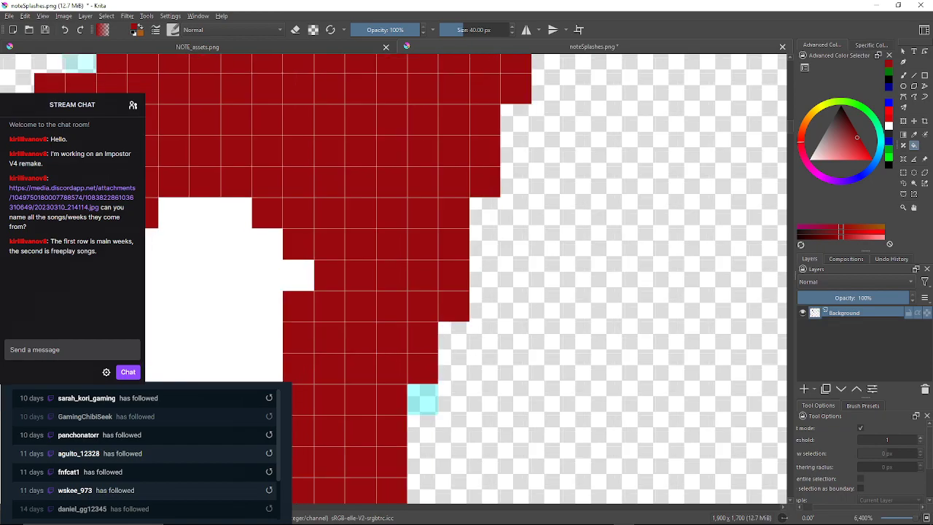
Fill the leftover cyan pixels along the lower half of the larger teardrop outline's right edge with dark red.
drag(422, 398, 433, 182)
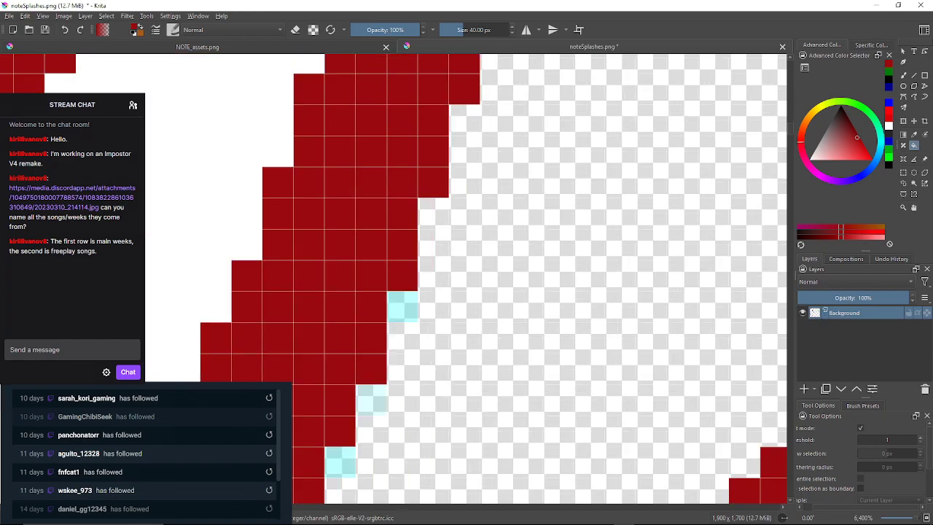
click(402, 306)
click(372, 399)
drag(371, 399, 387, 333)
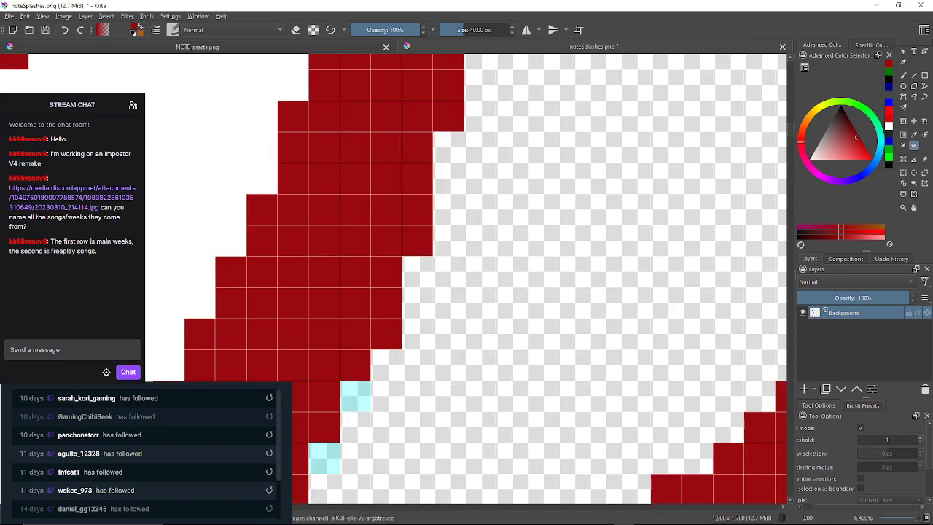
click(355, 396)
drag(355, 396, 368, 316)
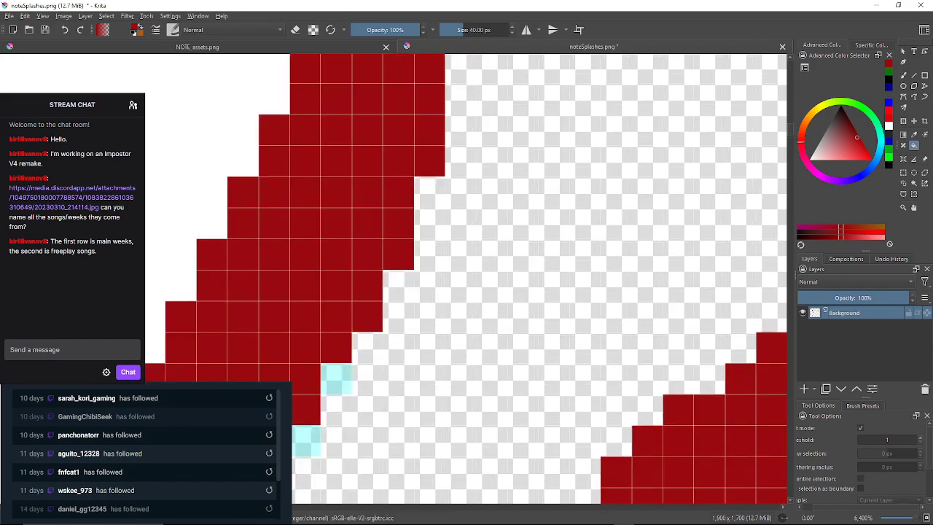
click(336, 379)
drag(336, 379, 388, 288)
click(357, 349)
Fill the leftover cyan pixels around the larger teardrop outline's lower right curve and bottom edge with dark red.
drag(356, 349, 463, 241)
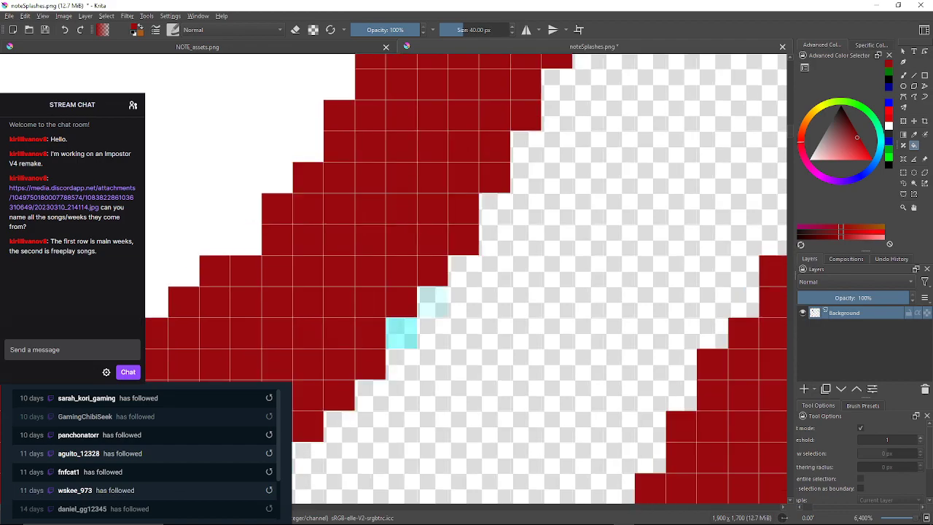
click(433, 302)
click(401, 333)
click(490, 328)
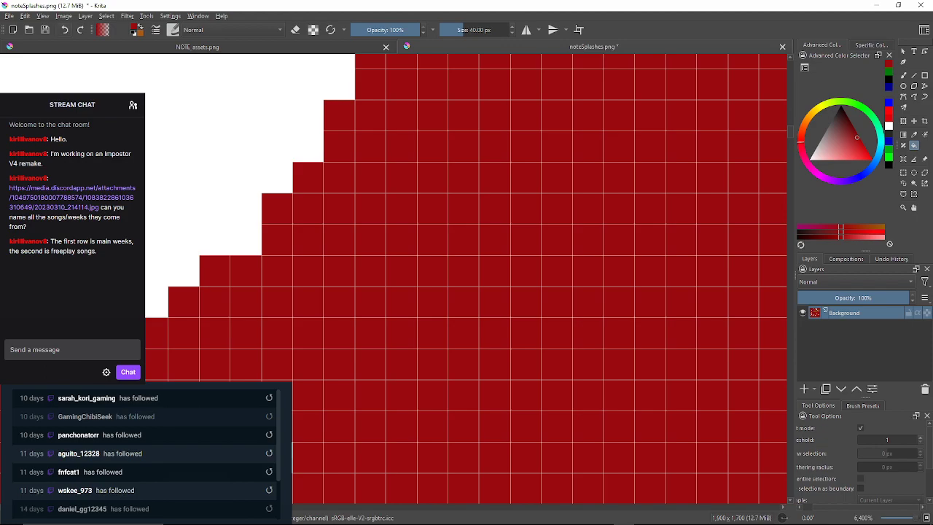
key(ctrl+z)
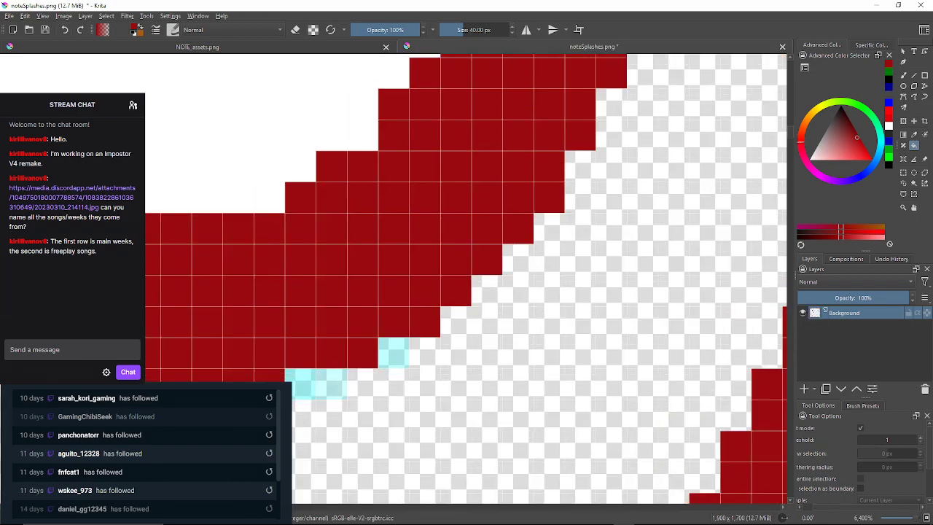
click(394, 353)
click(331, 383)
click(300, 385)
Fill the leftover cyan pixels at the larger teardrop outline's lower left curve with dark red.
drag(300, 384, 490, 303)
click(273, 302)
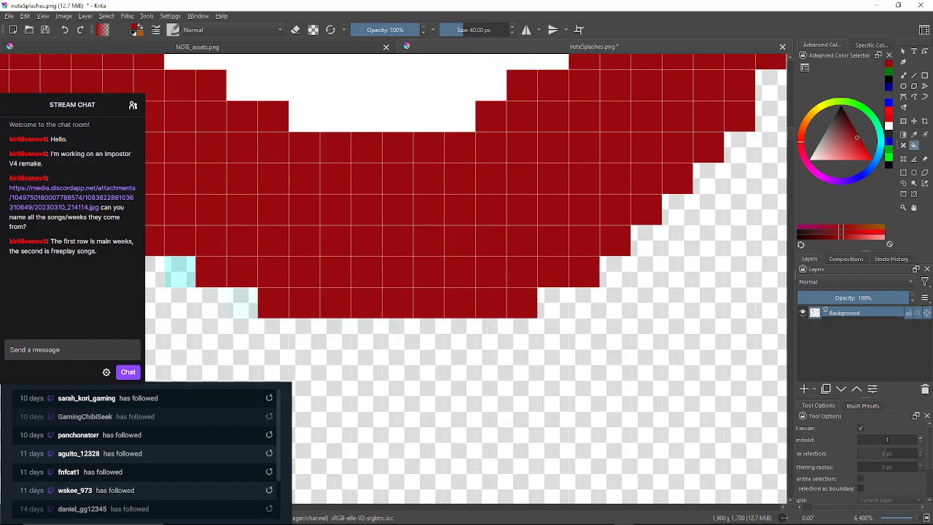
click(242, 303)
drag(242, 303, 369, 326)
click(307, 295)
click(245, 263)
Fill the leftover cyan pixels up the larger teardrop outline's left side with dark red.
drag(245, 264, 377, 346)
drag(313, 283, 403, 325)
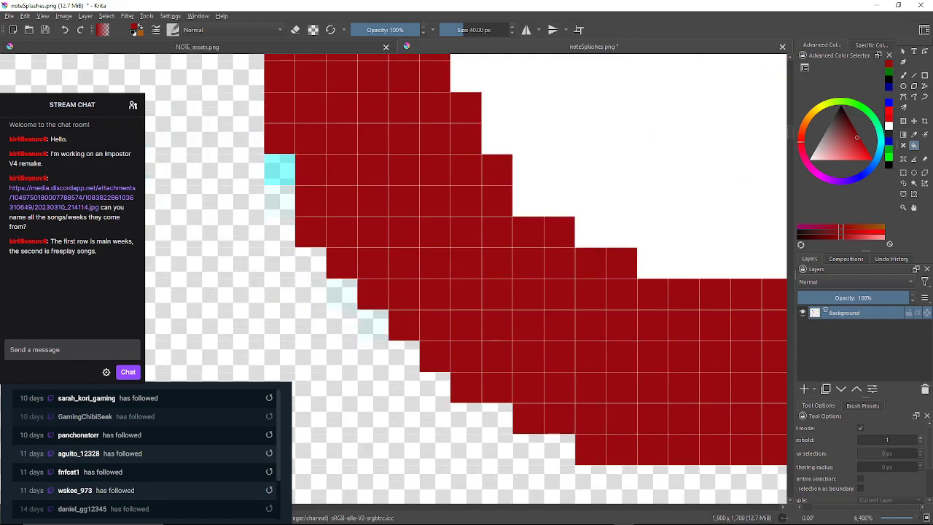
click(279, 169)
click(279, 200)
drag(279, 200, 258, 494)
click(258, 183)
click(289, 120)
Fill the leftover cyan pixels along the lower part of the larger teardrop outline's upper left slope with dark red.
drag(290, 120, 256, 253)
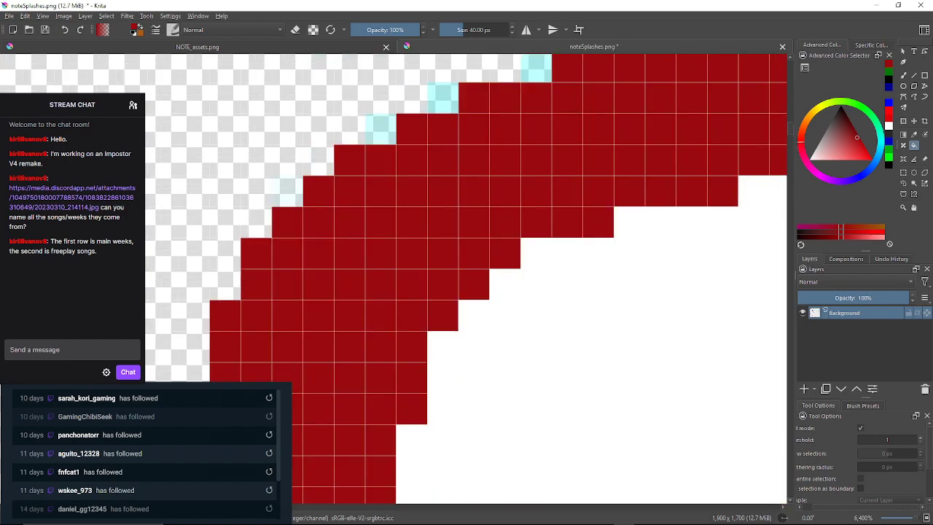
click(380, 129)
click(443, 98)
drag(443, 98, 309, 226)
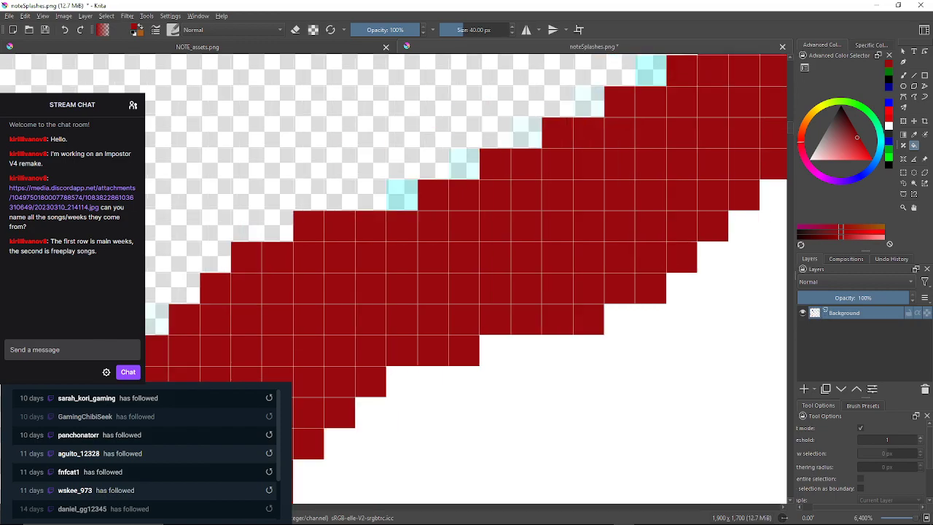
click(402, 196)
click(463, 164)
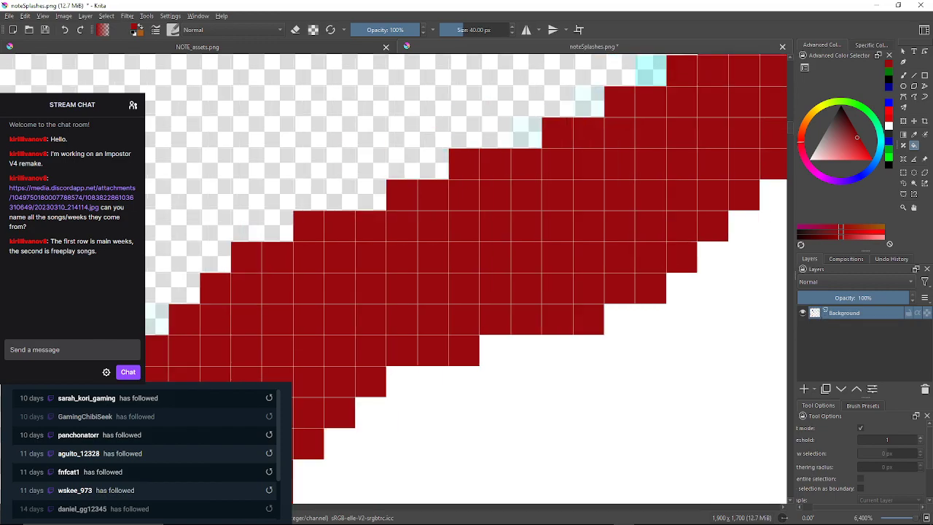
click(526, 133)
drag(526, 133, 481, 174)
click(543, 142)
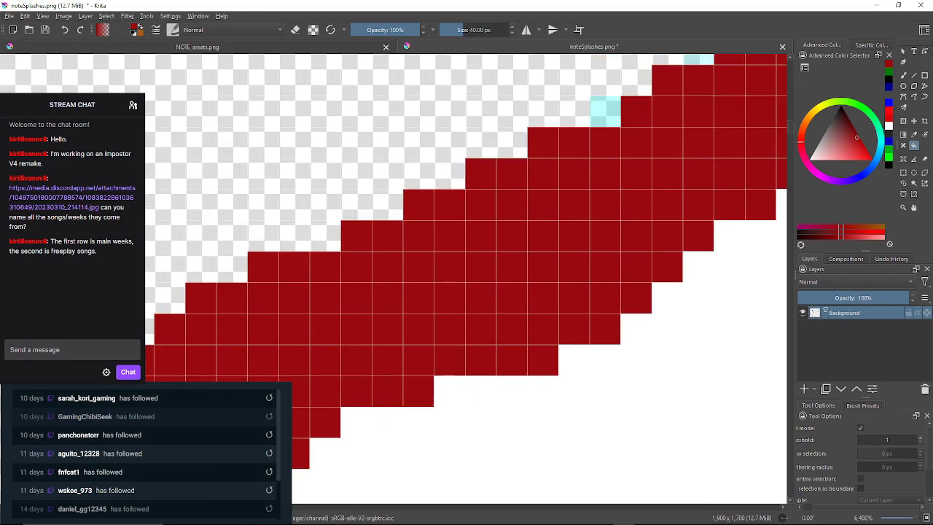
Fill the leftover cyan pixels on the rest of the larger teardrop's upper left slope, up to its tip, with dark red.
click(605, 112)
drag(605, 111, 465, 202)
click(553, 142)
drag(552, 143, 435, 181)
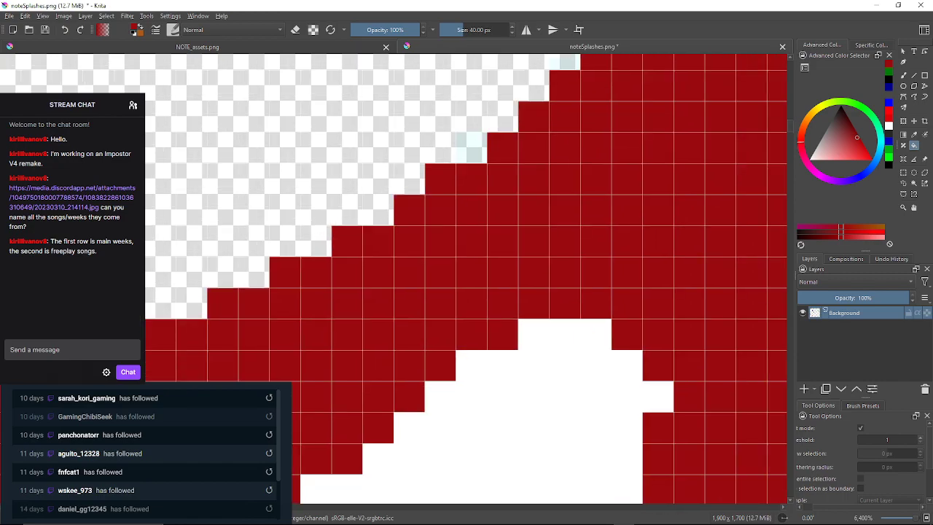
click(472, 148)
drag(472, 148, 365, 264)
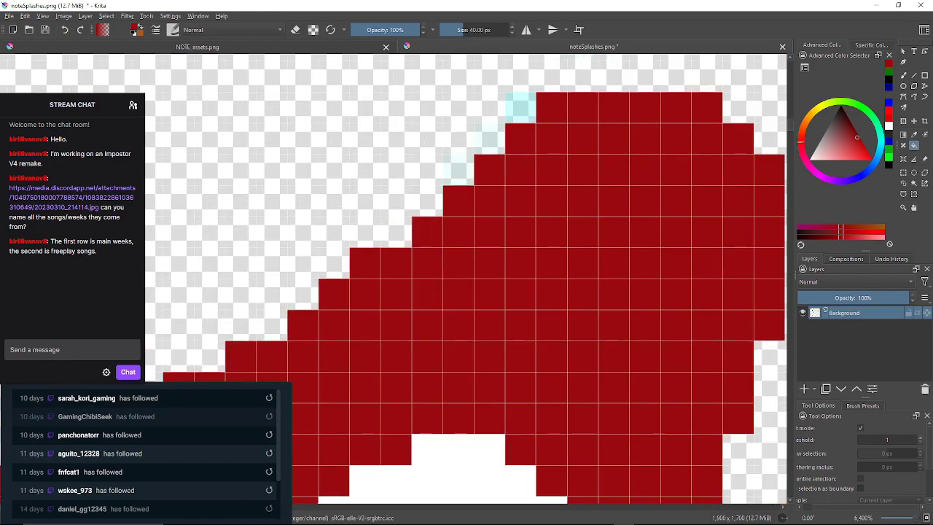
click(520, 108)
click(490, 138)
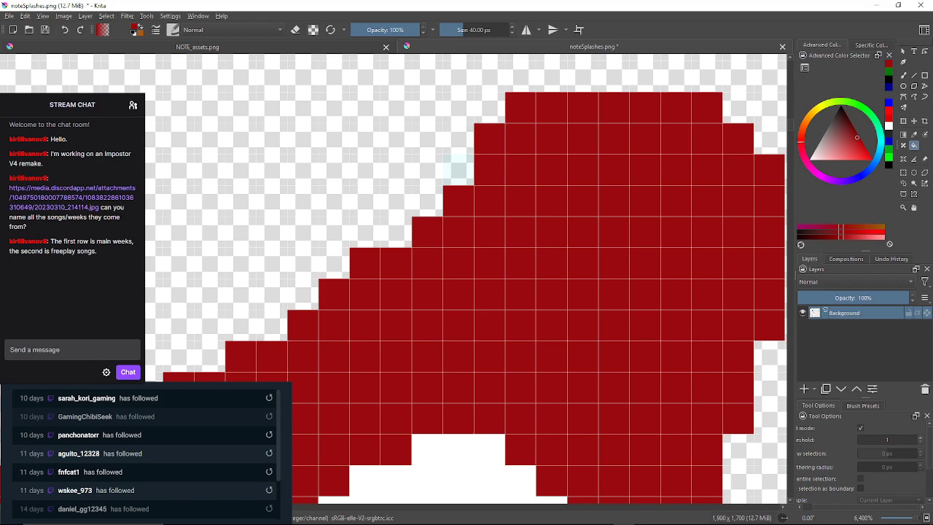
click(458, 170)
Fill the leftover cyan pixels on the left edge of the rounded outline beside the finished shape with dark red.
drag(458, 170, 356, 210)
scroll(392, 196, down, 7)
drag(359, 166, 434, 350)
scroll(446, 218, down, 4)
scroll(447, 218, up, 2)
scroll(419, 135, up, 7)
drag(301, 190, 474, 127)
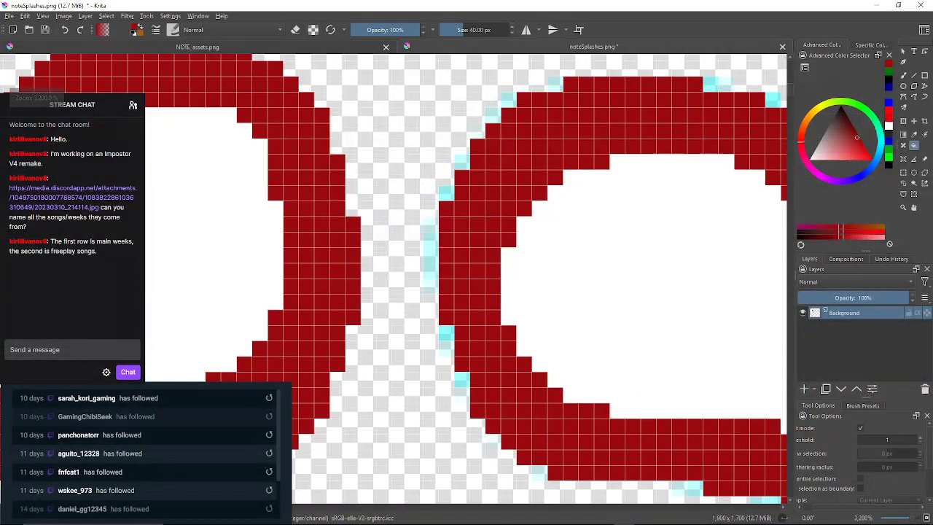
scroll(430, 250, up, 2)
drag(432, 325, 432, 200)
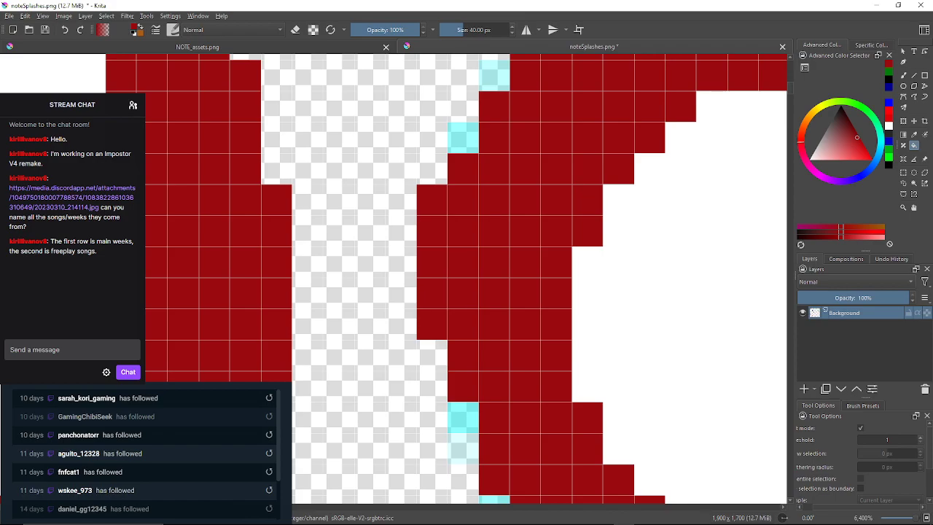
Fill the leftover cyan pixels up the rounded outline's upper left curve with dark red.
click(462, 137)
click(494, 75)
drag(493, 75, 397, 195)
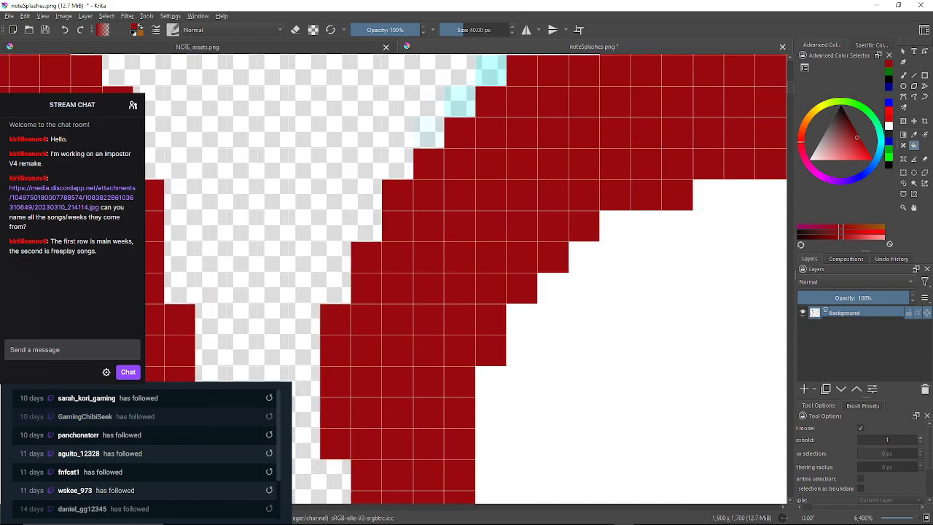
click(428, 133)
click(459, 102)
click(491, 71)
drag(490, 70, 404, 168)
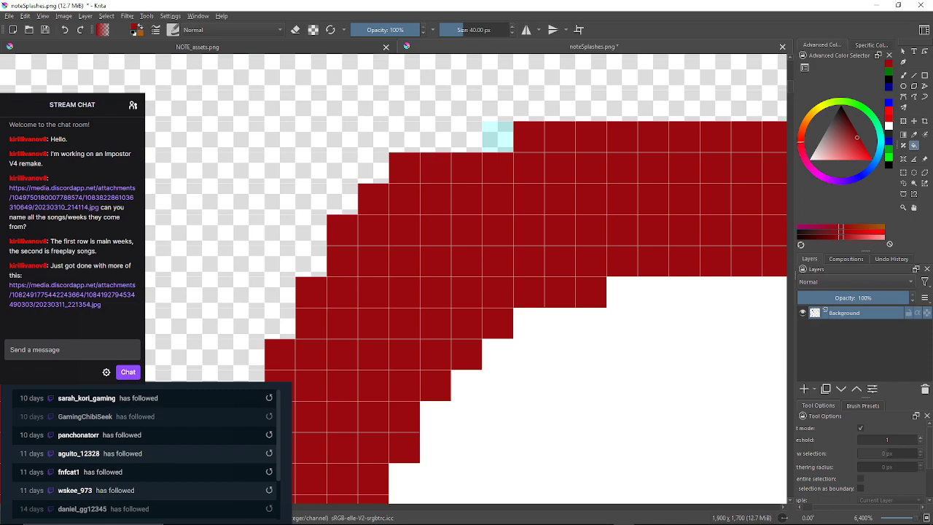
Switch to Streamlabs Desktop, open the newest image link from the stream chat in the browser, and return to Krita.
mouse_move(455, 522)
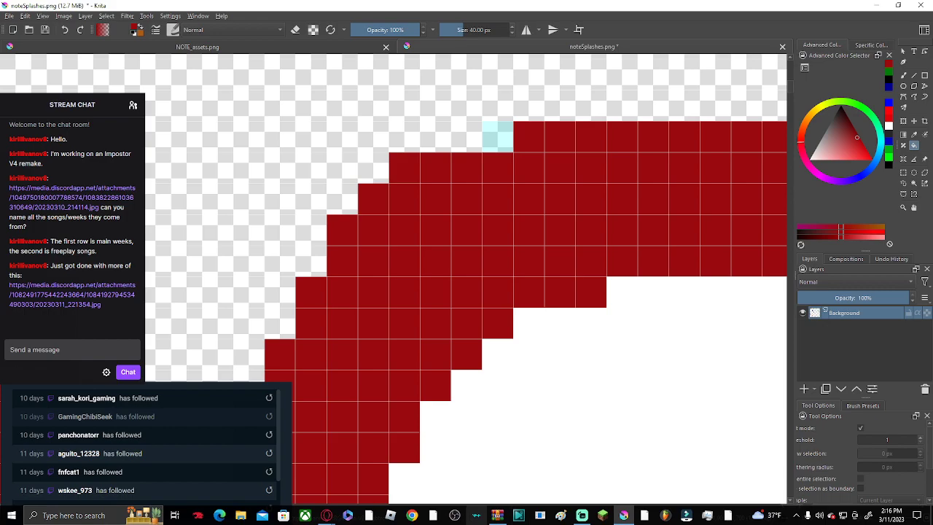
click(582, 515)
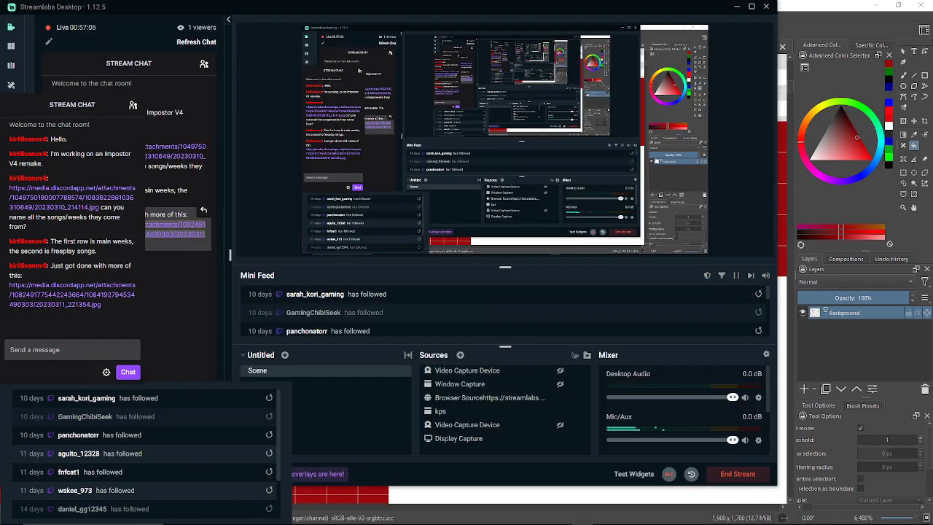
click(131, 229)
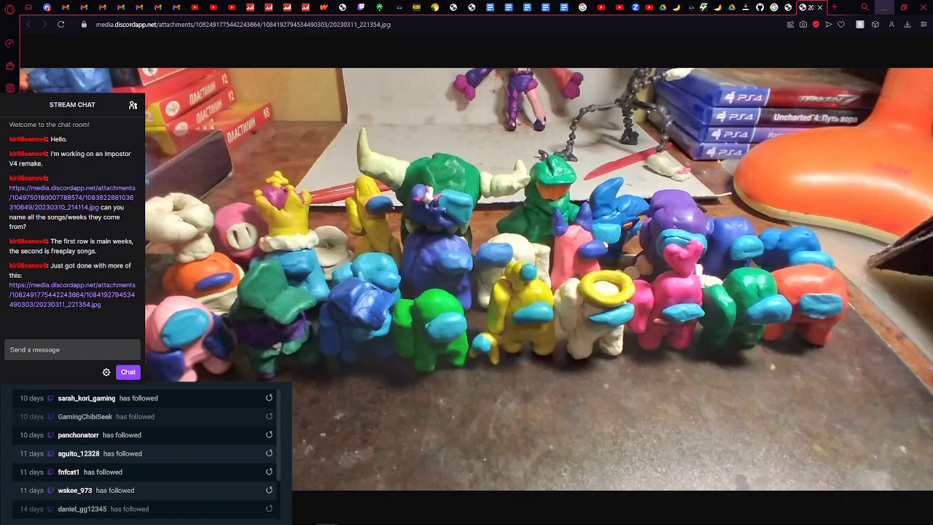
click(884, 7)
click(849, 204)
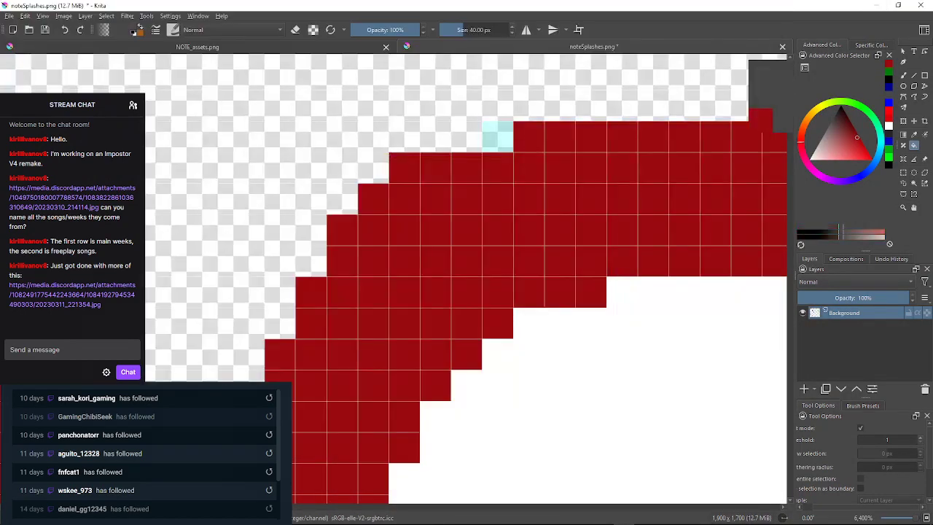
click(498, 137)
drag(498, 137, 450, 152)
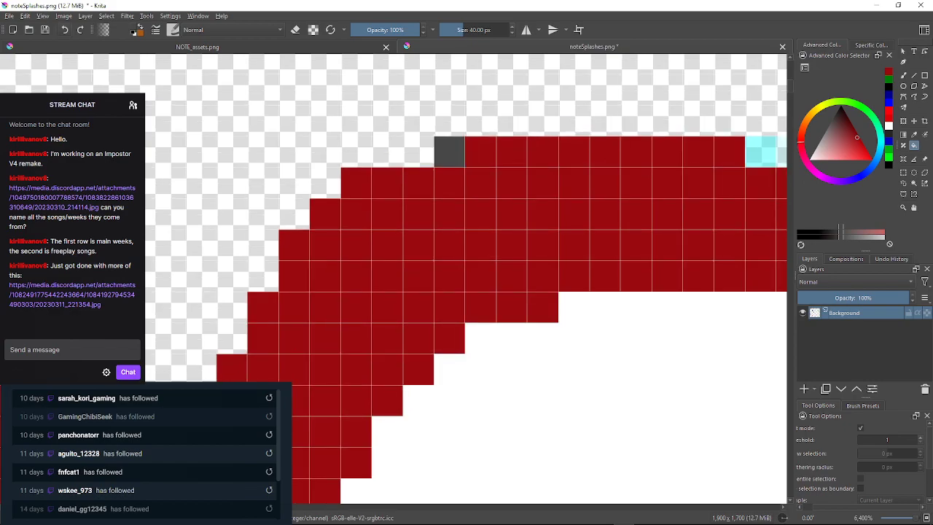
key(ctrl+z)
Reselect dark red and fill the leftover cyan pixels at both ends of the rounded outline's topmost row.
click(889, 72)
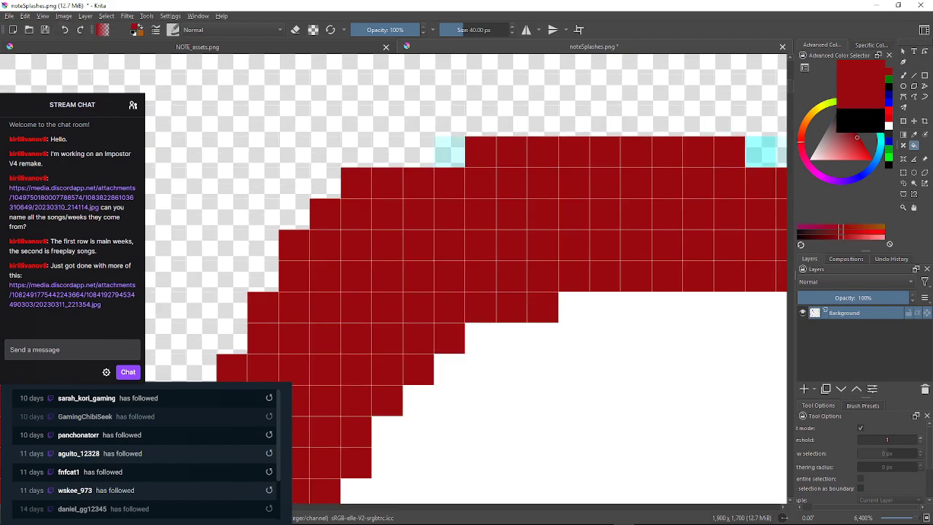
click(450, 151)
drag(450, 152, 335, 173)
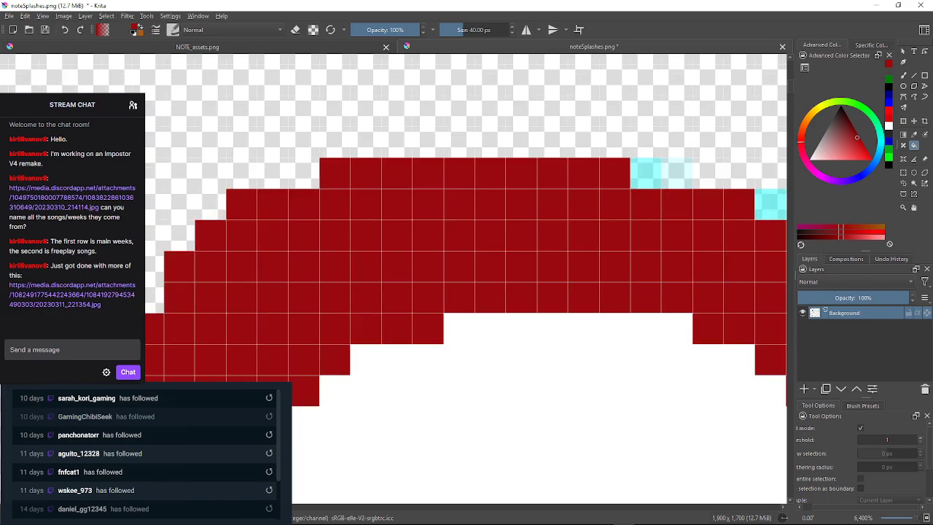
click(645, 174)
click(676, 174)
drag(676, 173, 636, 171)
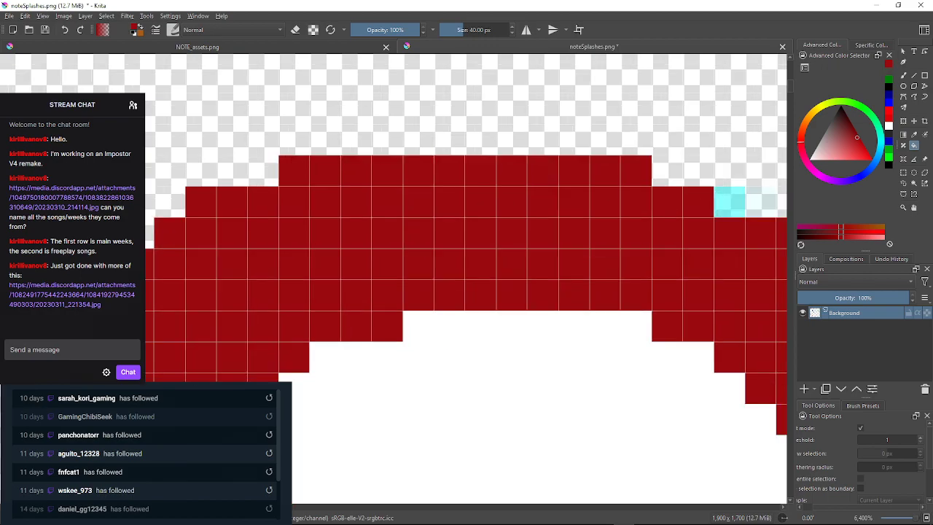
Fill the leftover cyan pixels along the start of the rounded outline's upper right slope with dark red.
click(729, 201)
click(760, 202)
drag(760, 201, 573, 153)
click(636, 184)
click(666, 215)
drag(666, 215, 531, 159)
click(593, 191)
click(625, 221)
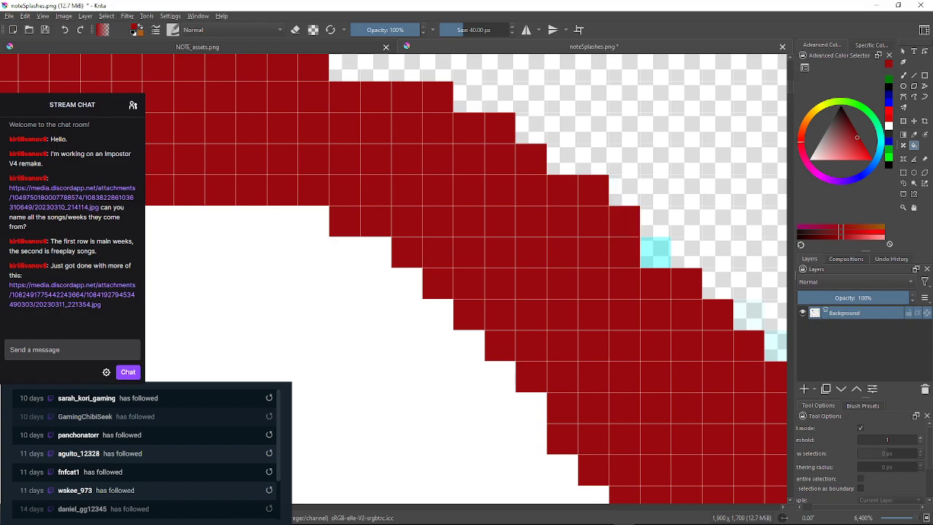
Fill the leftover cyan pixels along the middle of the rounded outline's upper right slope with dark red.
drag(655, 252, 615, 240)
click(614, 241)
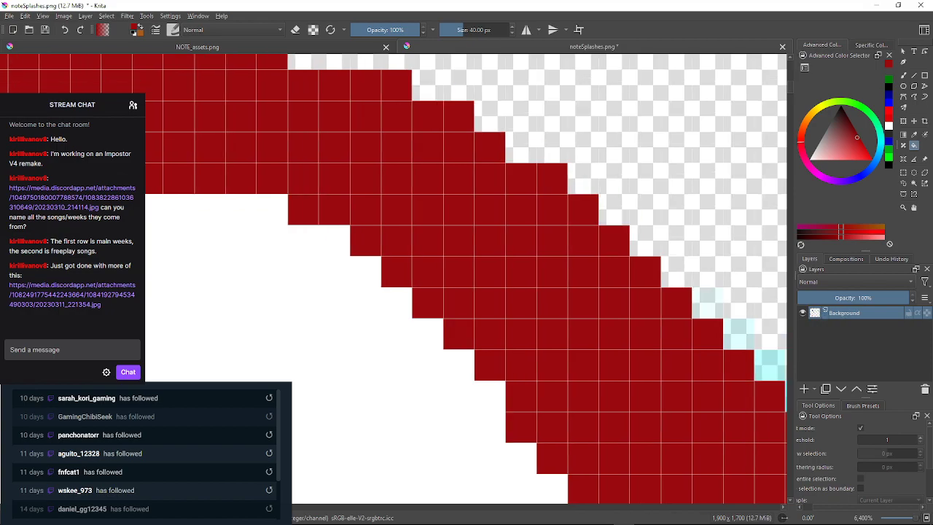
click(707, 303)
click(738, 333)
drag(738, 334, 590, 267)
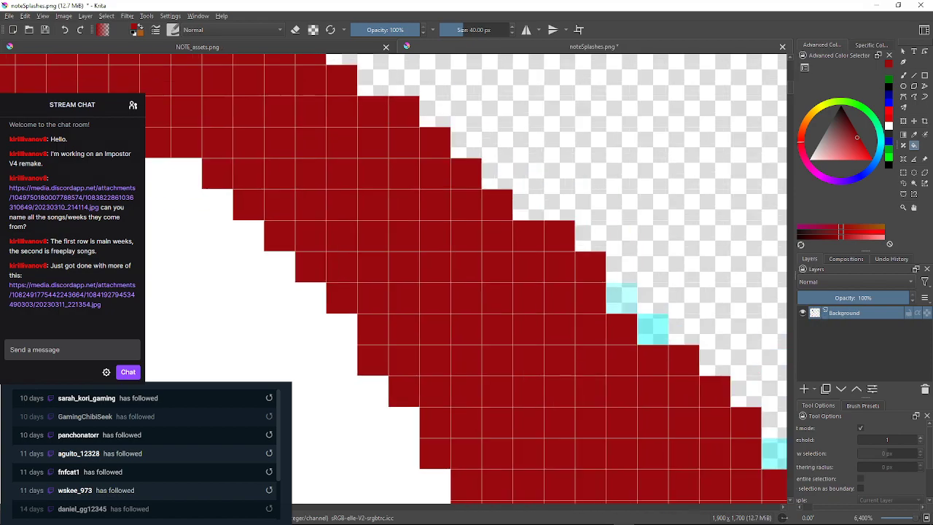
click(622, 297)
click(653, 329)
drag(653, 328, 532, 221)
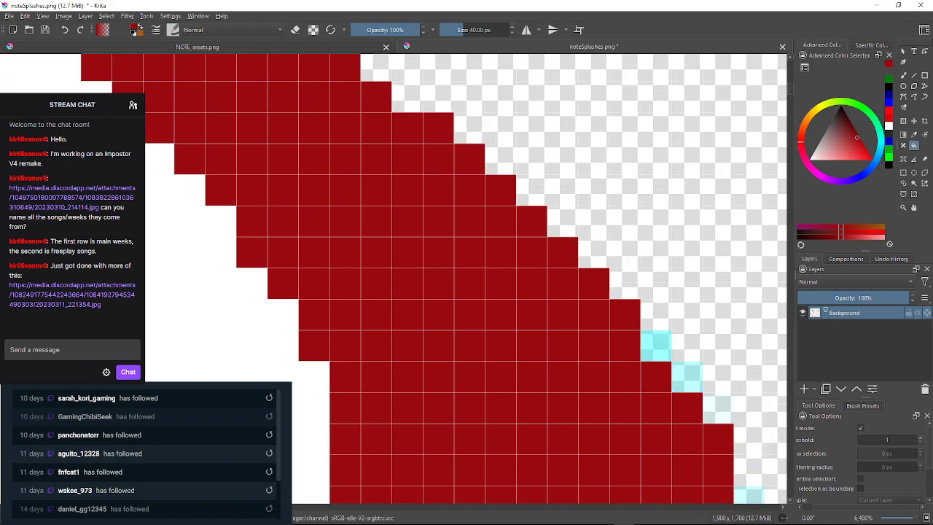
Fill the leftover cyan pixels on the last part of the upper right slope and the outline's right edge with dark red.
click(656, 345)
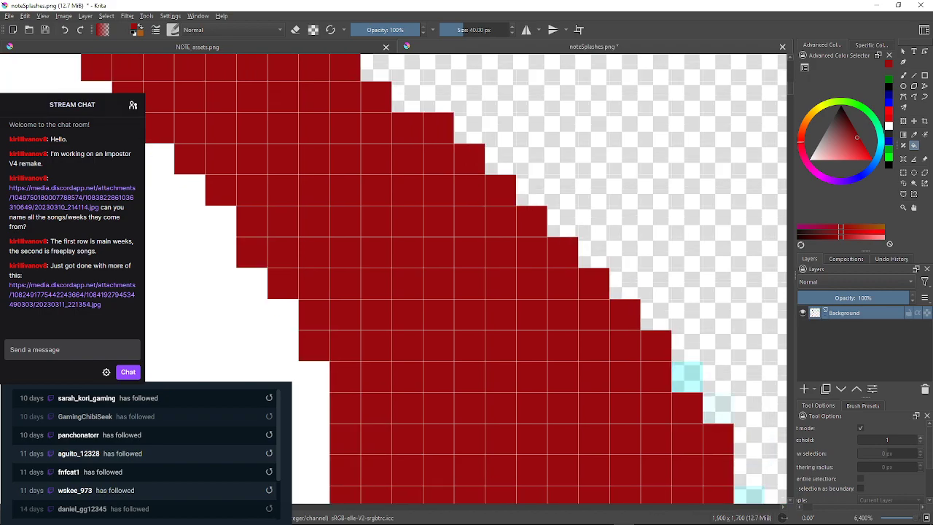
click(687, 376)
click(718, 408)
drag(718, 408, 630, 278)
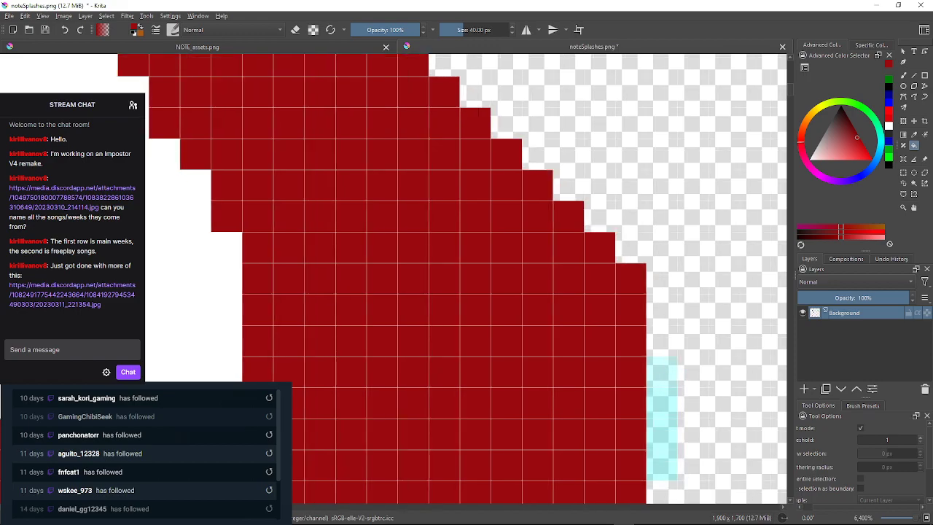
click(661, 372)
click(661, 428)
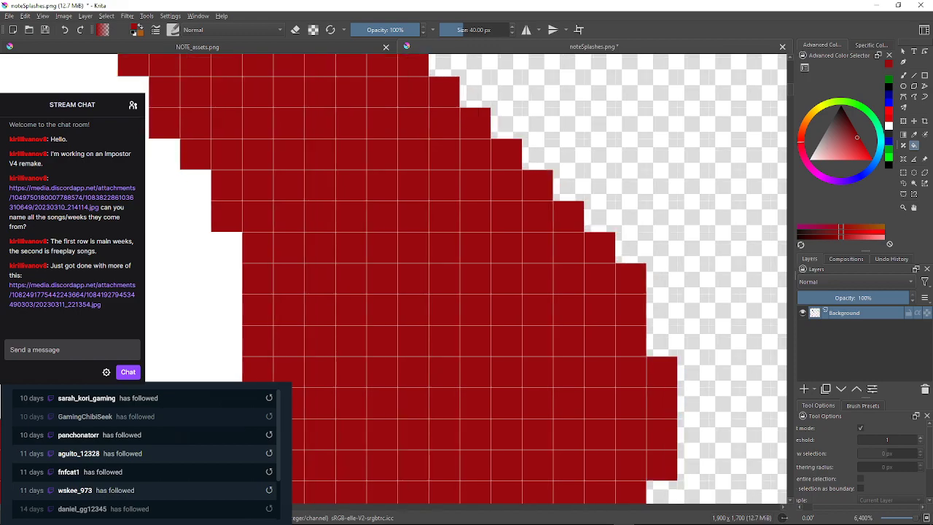
drag(662, 427, 664, 231)
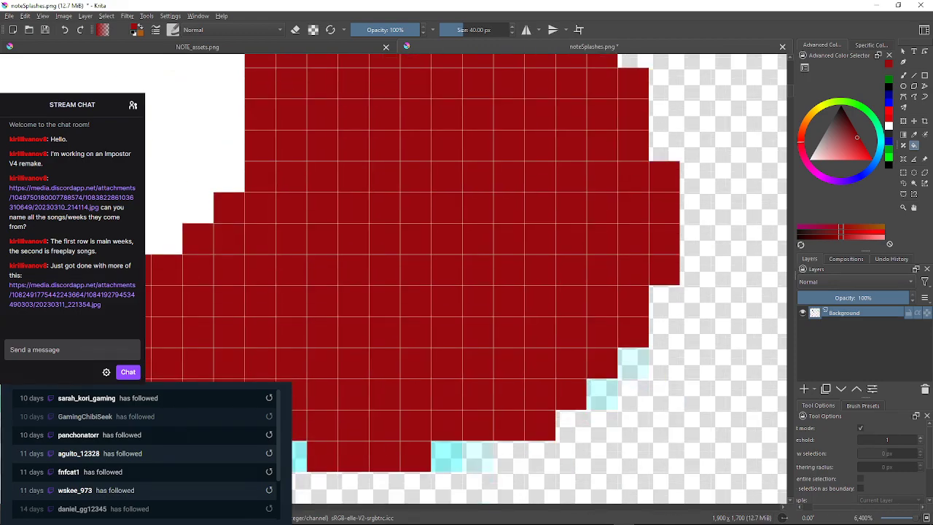
Fill the leftover cyan pixels around the rounded outline's lower right corner with dark red.
click(634, 363)
click(602, 395)
drag(602, 394, 620, 312)
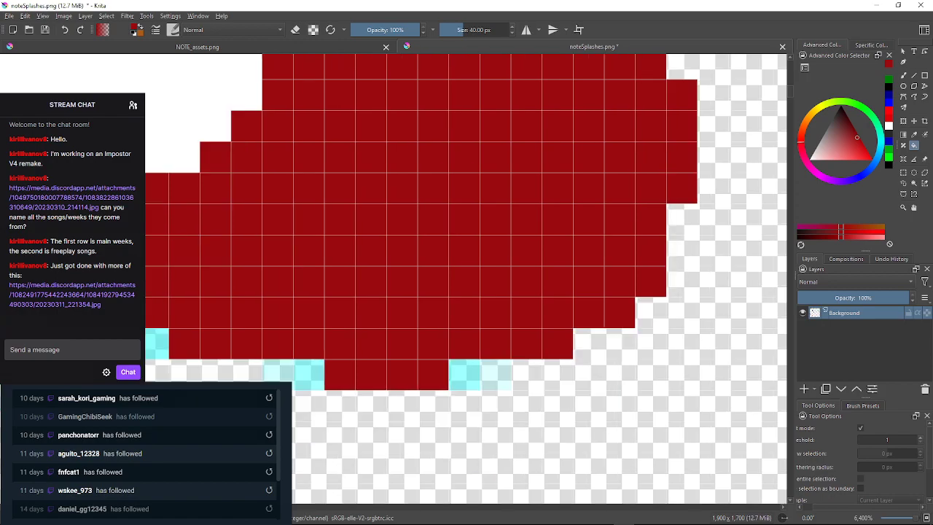
click(496, 375)
click(465, 374)
drag(464, 374, 626, 356)
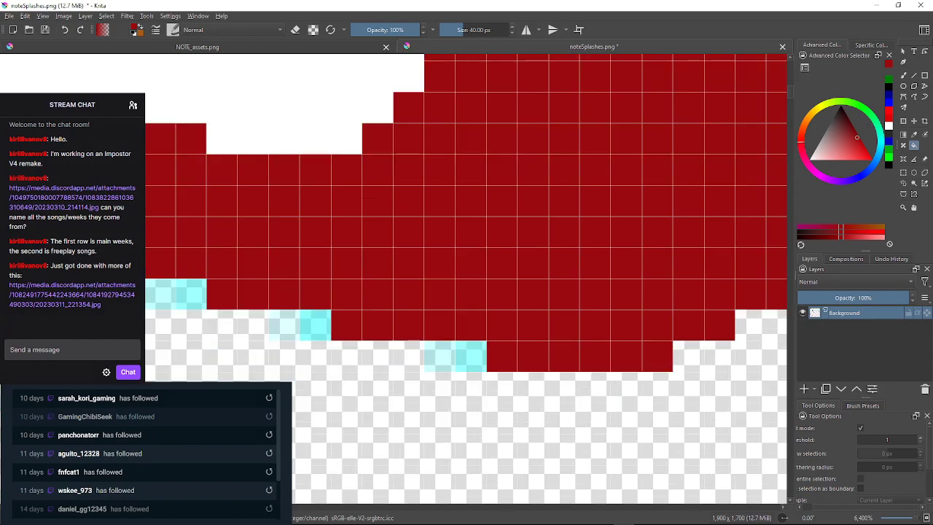
Fill the leftover cyan pixels on the stepped right half of the rounded outline's bottom edge with dark red.
click(471, 356)
click(440, 356)
click(316, 325)
click(285, 325)
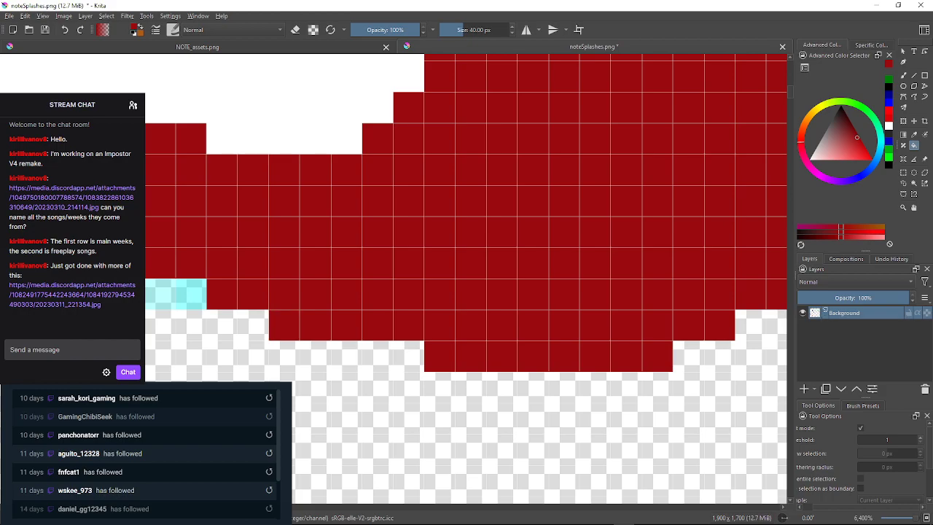
click(191, 294)
click(160, 294)
drag(161, 293, 387, 308)
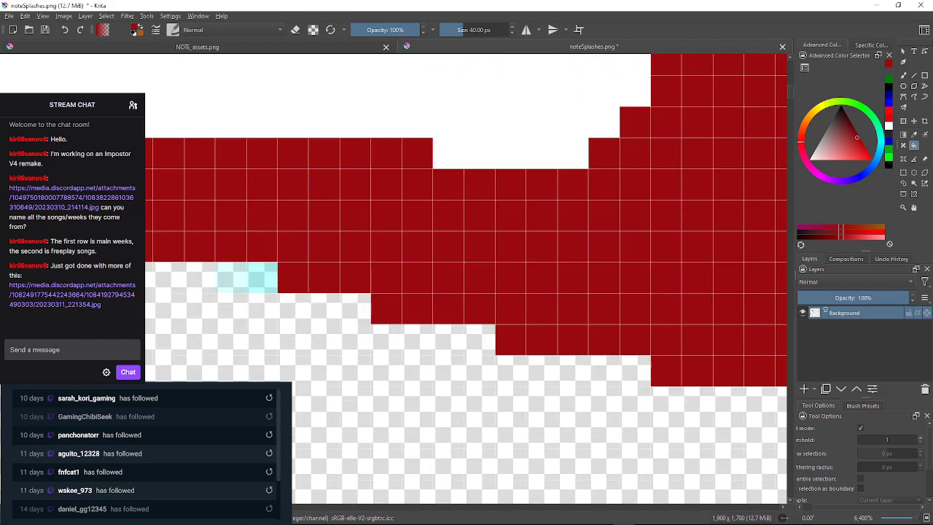
Fill the leftover cyan pixels on the left half of the outline's bottom edge, up to the lower left corner, with dark red.
click(262, 278)
click(231, 277)
drag(231, 278, 620, 293)
click(339, 261)
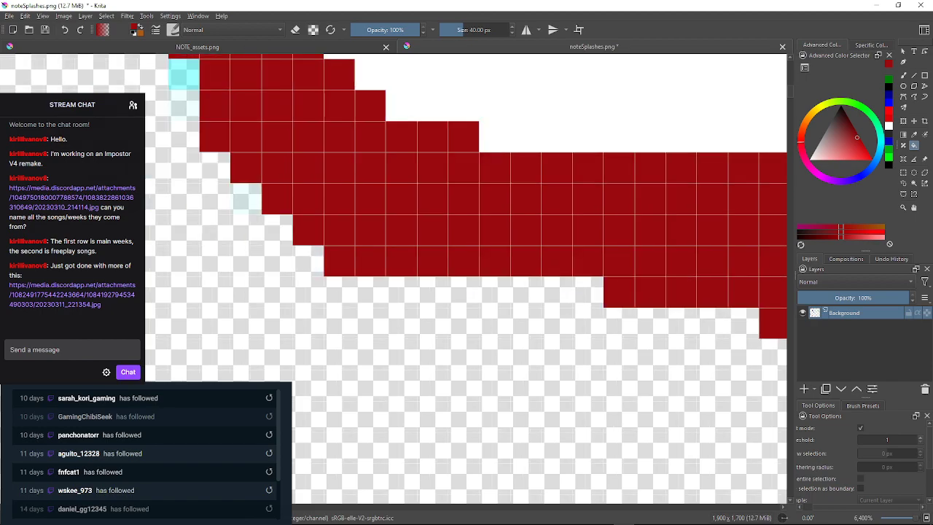
drag(340, 261, 469, 388)
Fill the more visible leftover cyan pixels up the rounded outline's lower left curve with dark red.
click(314, 202)
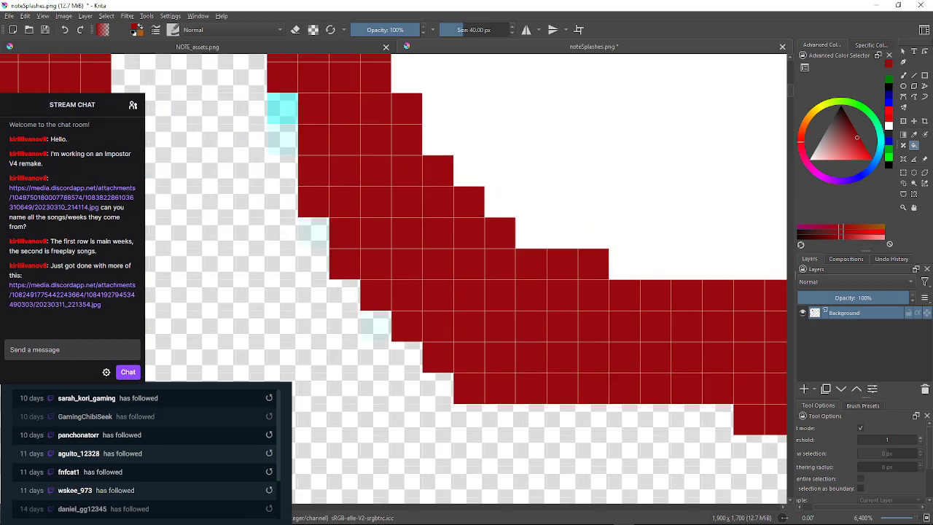
click(282, 140)
click(282, 109)
drag(282, 109, 283, 146)
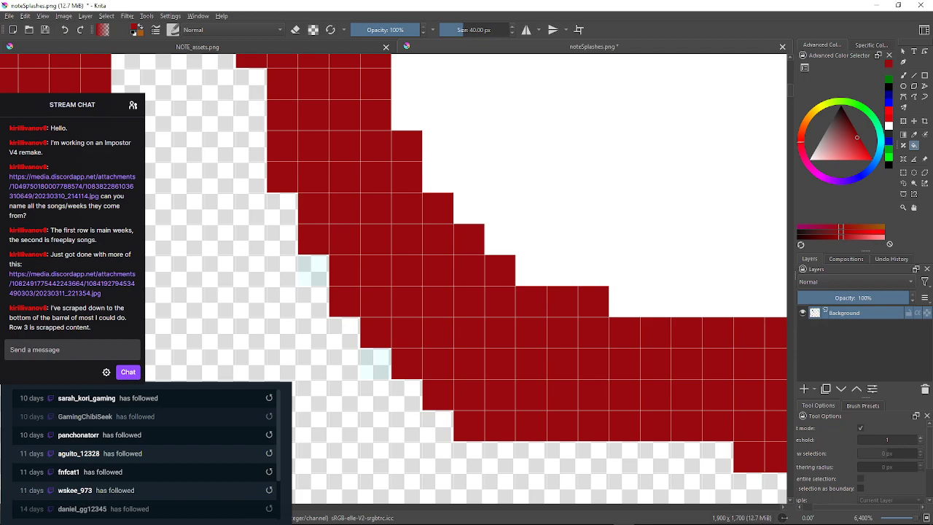
drag(365, 226, 439, 411)
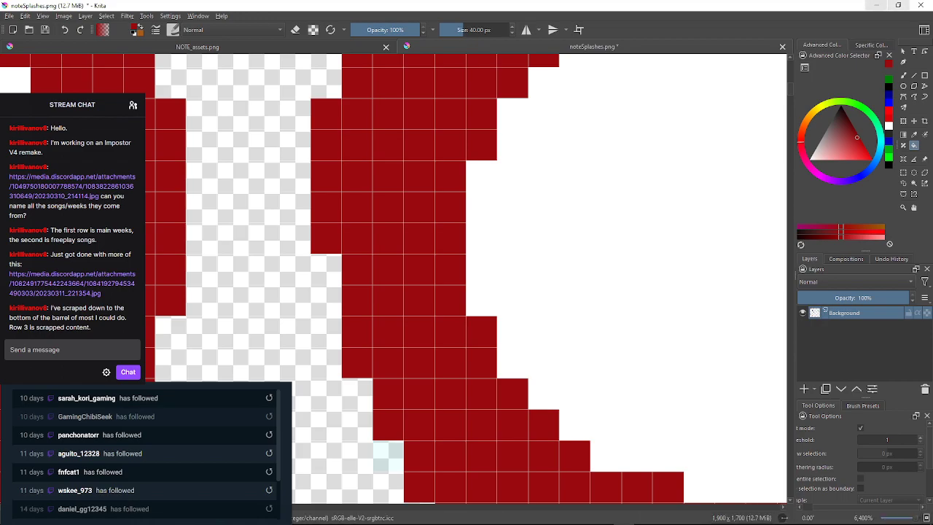
Switch to Opera to examine the open photo of the clay figures again, and return to Krita.
click(876, 5)
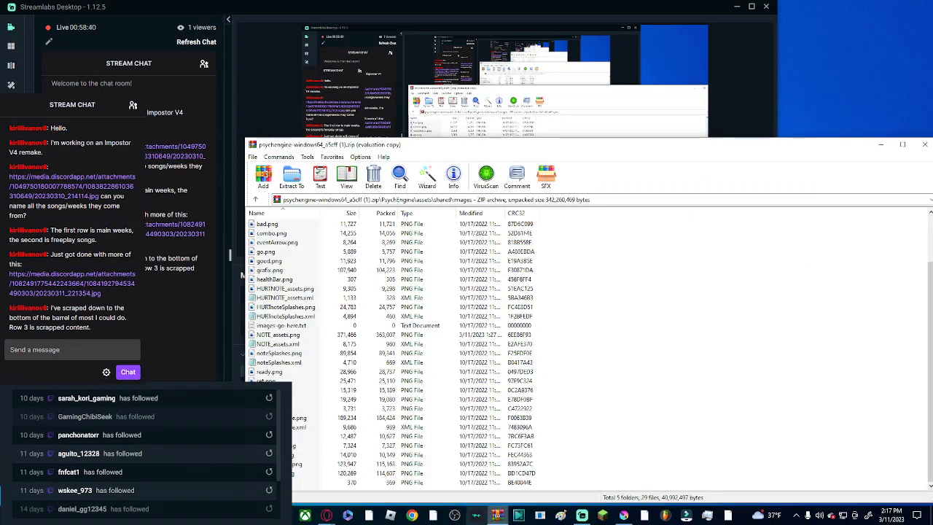
mouse_move(326, 514)
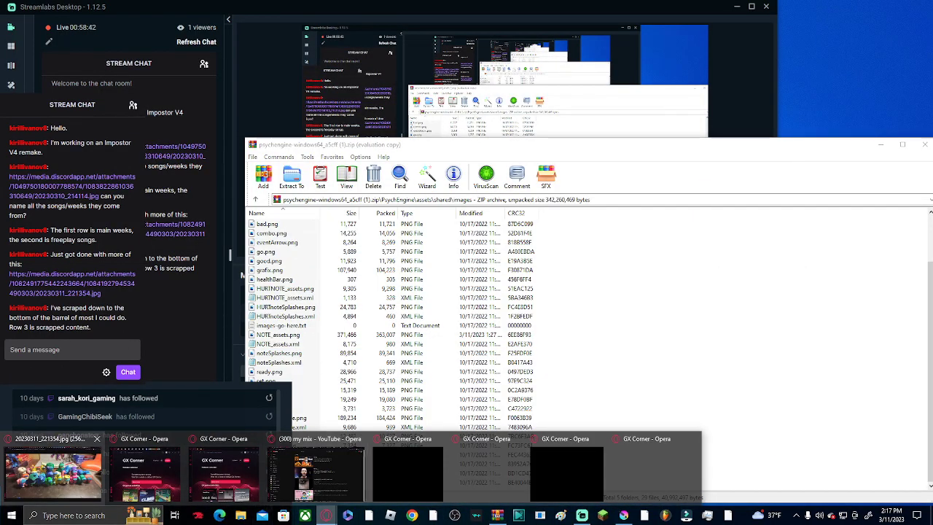
click(53, 474)
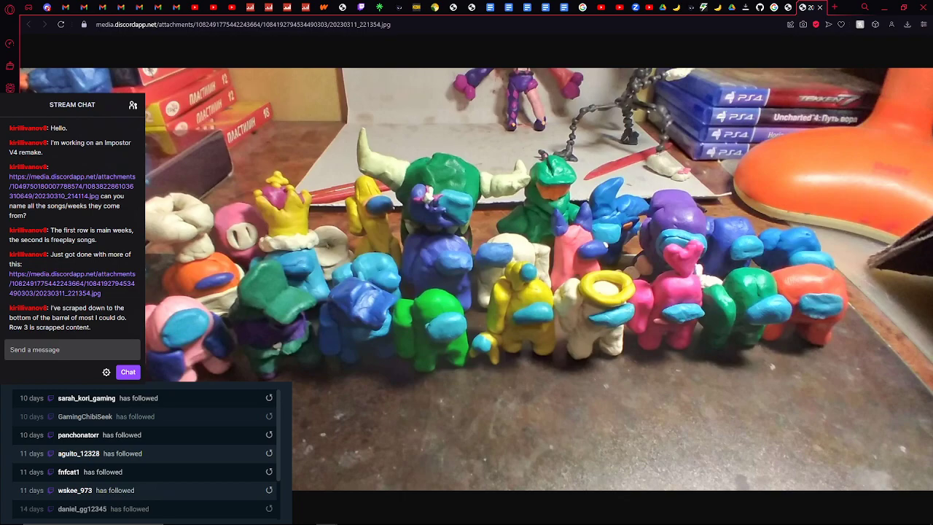
click(882, 6)
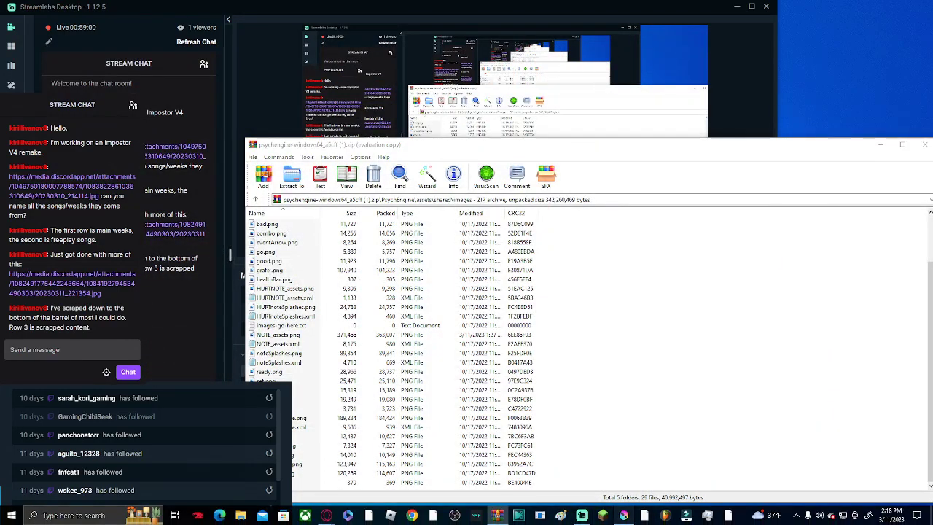
click(623, 516)
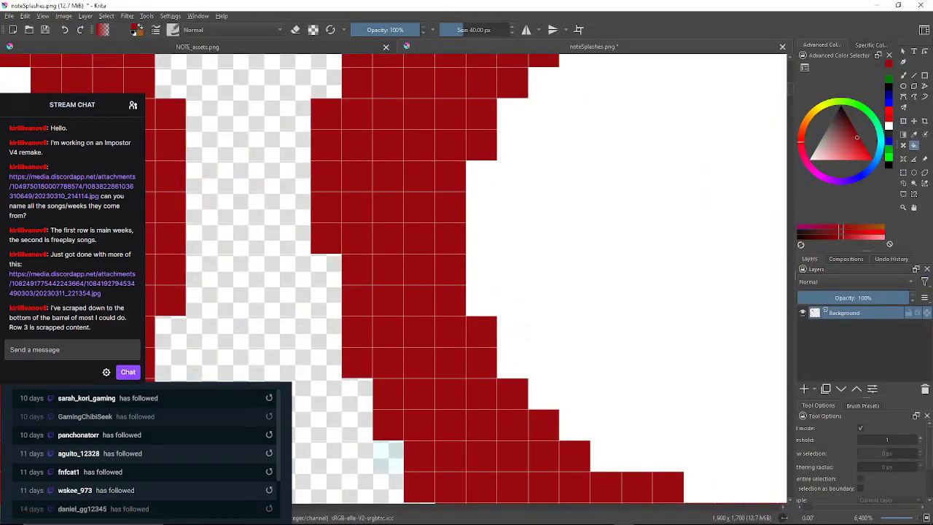
scroll(306, 335, down, 6)
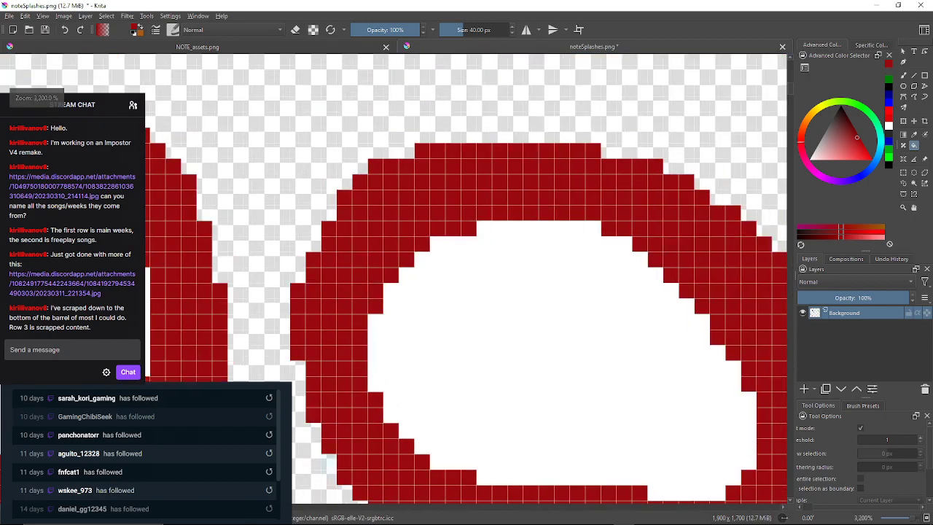
scroll(384, 199, up, 4)
scroll(385, 184, down, 3)
scroll(508, 183, up, 3)
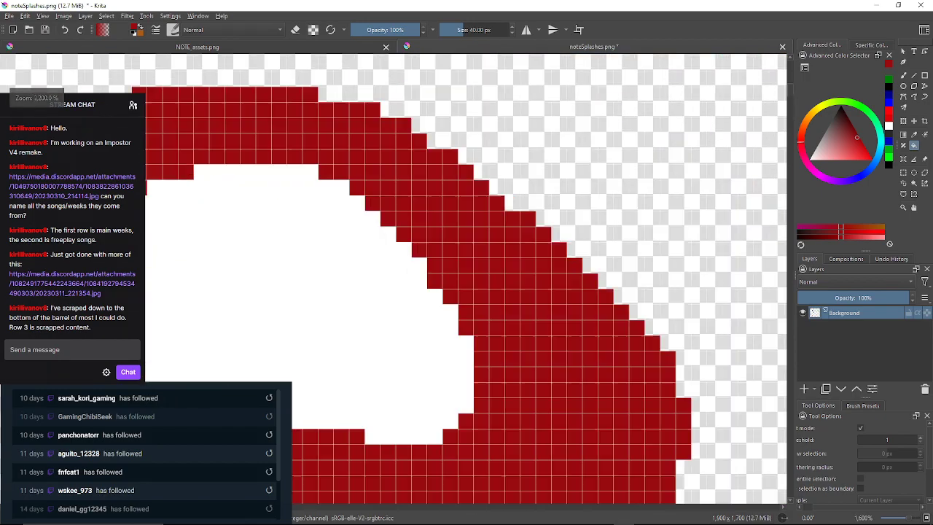
Fill the leftover cyan pixels at both ends of the small ring outline's top edge with dark red.
scroll(508, 186, down, 2)
scroll(475, 311, down, 3)
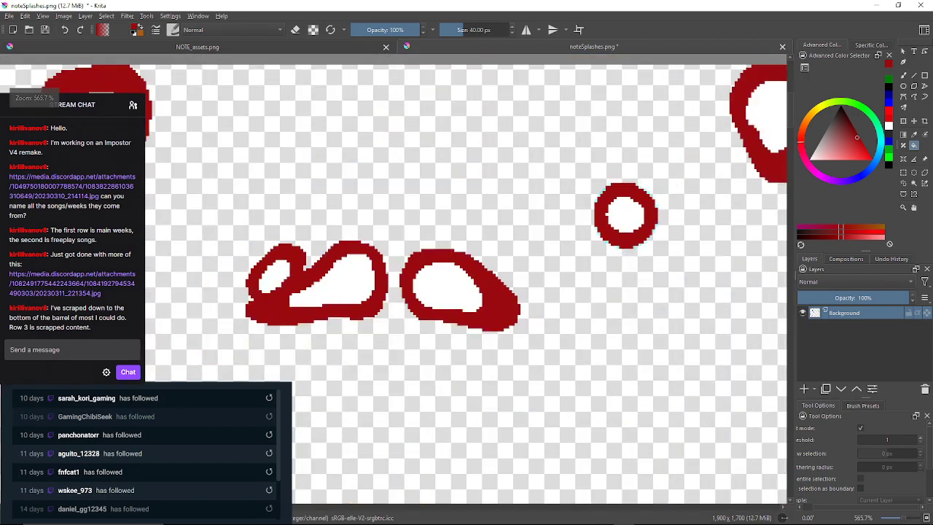
drag(621, 197, 452, 204)
scroll(452, 204, up, 6)
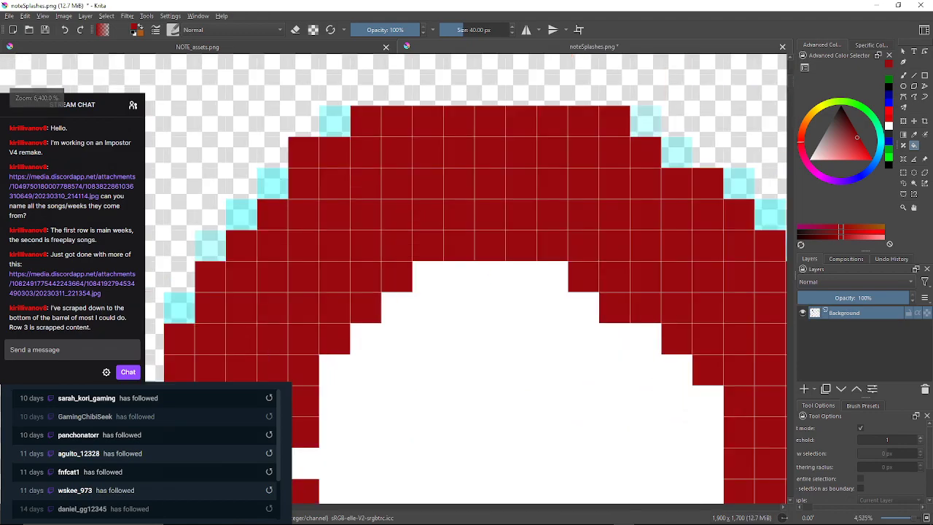
click(336, 121)
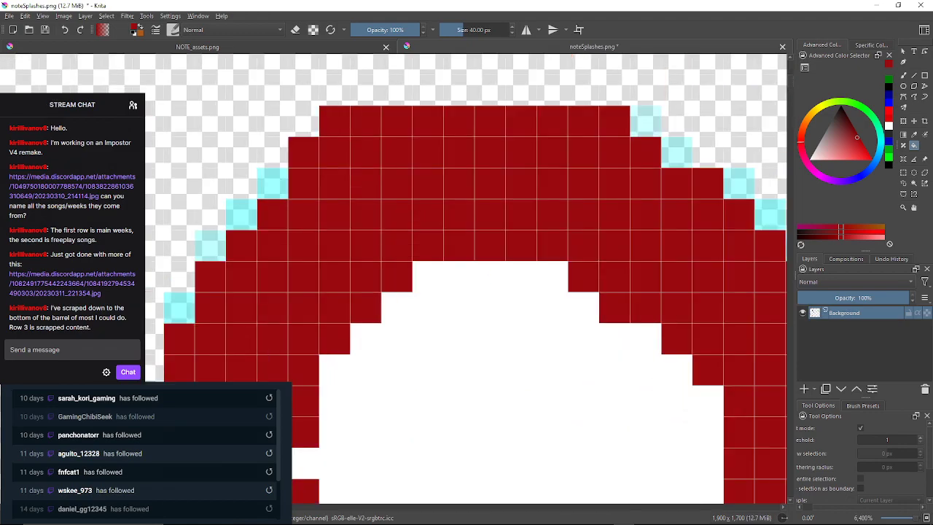
click(646, 121)
click(677, 153)
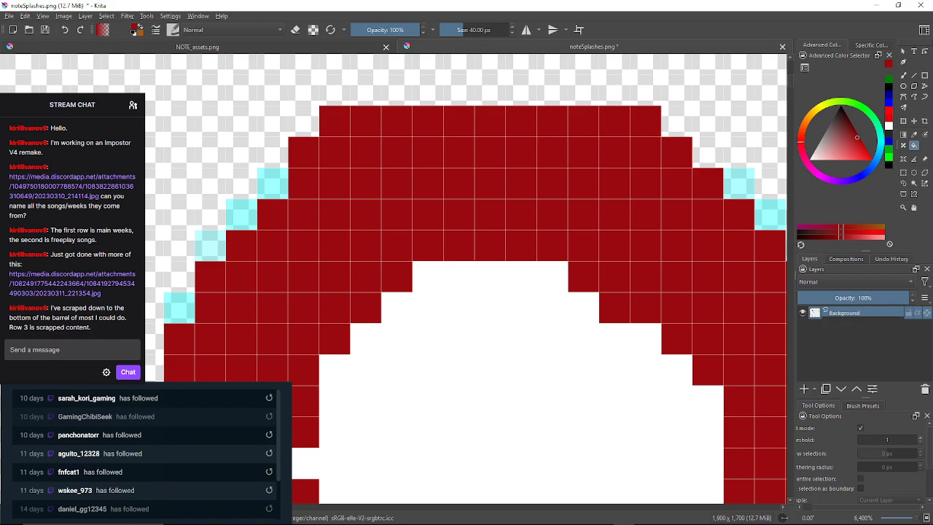
click(739, 183)
drag(739, 183, 686, 167)
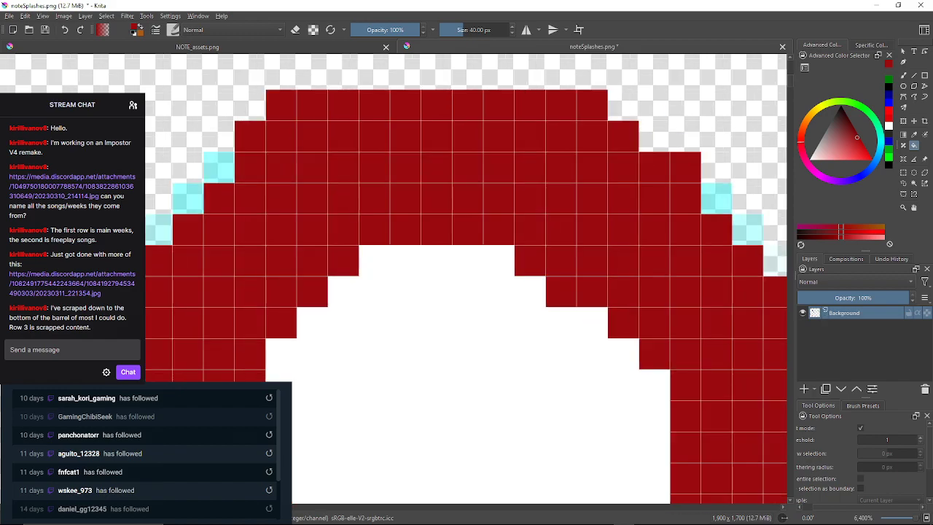
Fill the leftover cyan pixels down the ring outline's upper right curve with dark red.
click(717, 198)
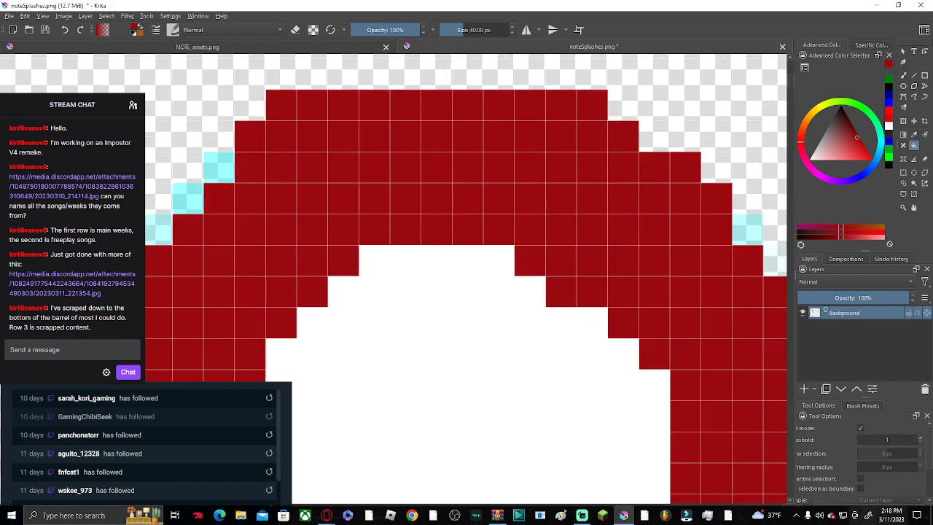
drag(747, 230, 672, 192)
click(673, 192)
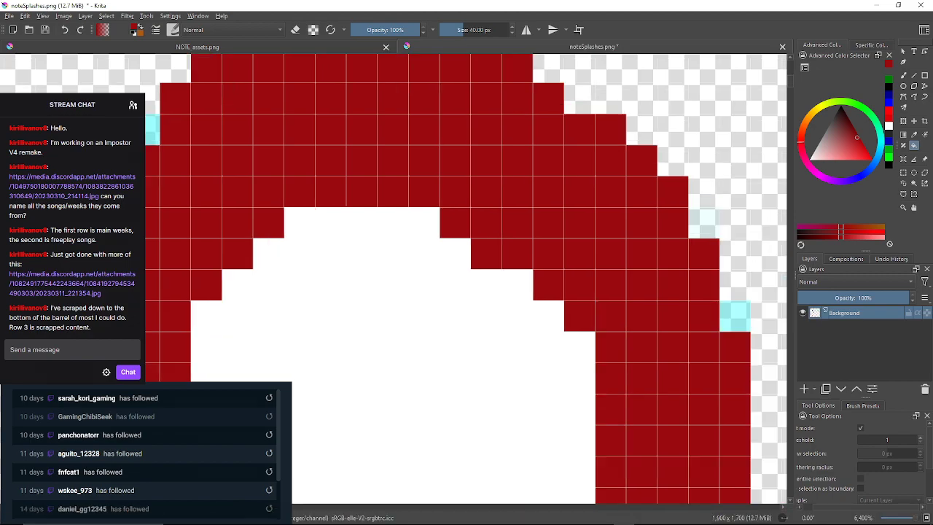
click(735, 316)
drag(735, 315, 601, 165)
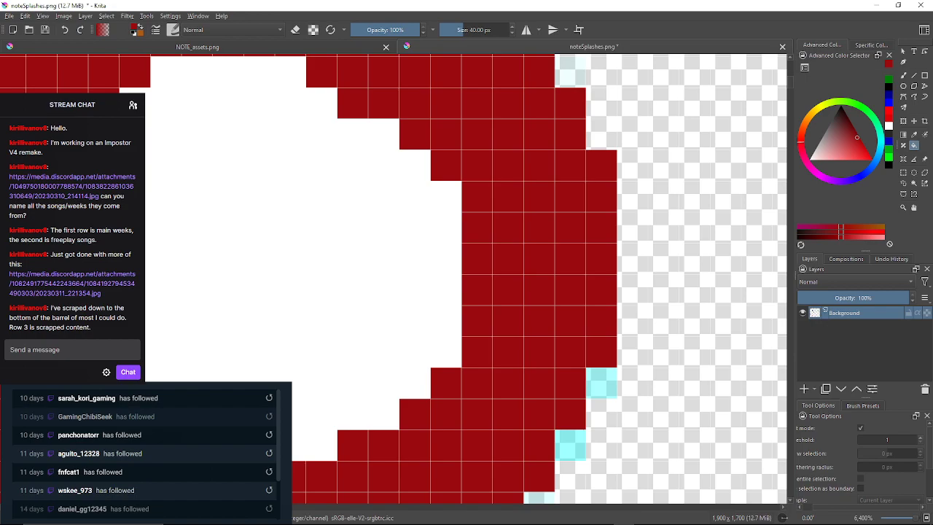
Fill the leftover cyan pixels above and below the ring's right side with dark red, undoing the stray background fill.
click(601, 384)
click(594, 434)
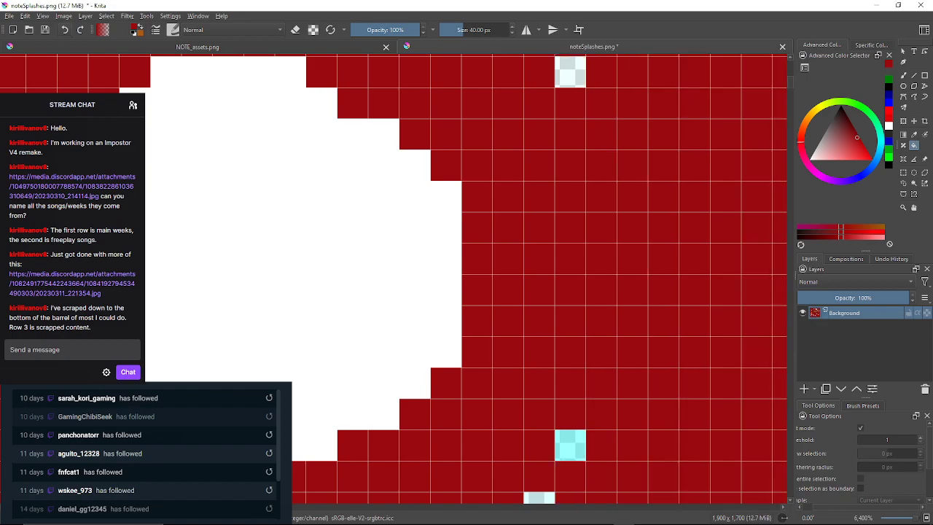
key(ctrl+z)
click(570, 72)
click(570, 444)
drag(570, 445, 543, 242)
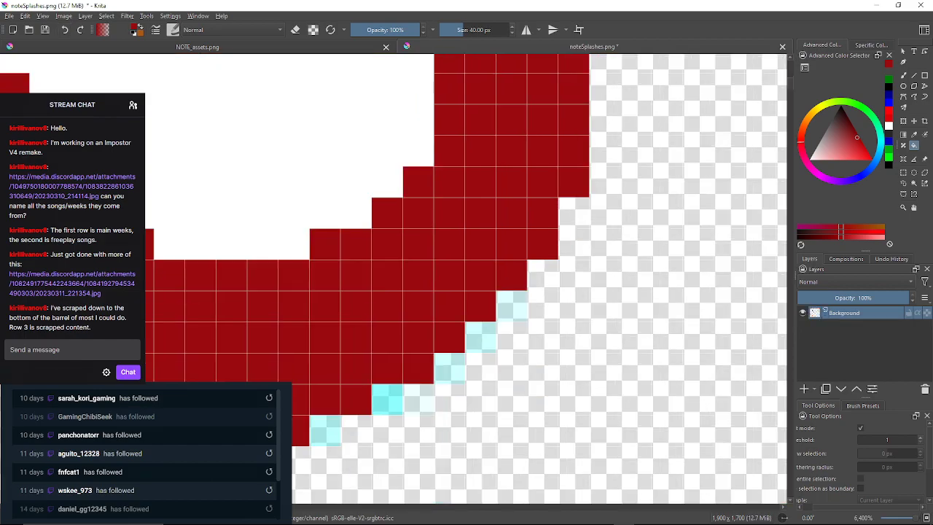
Fill the stepped run of leftover cyan pixels along the ring outline's lower right curve with dark red.
click(512, 306)
click(481, 337)
click(450, 368)
click(387, 399)
drag(387, 399, 485, 289)
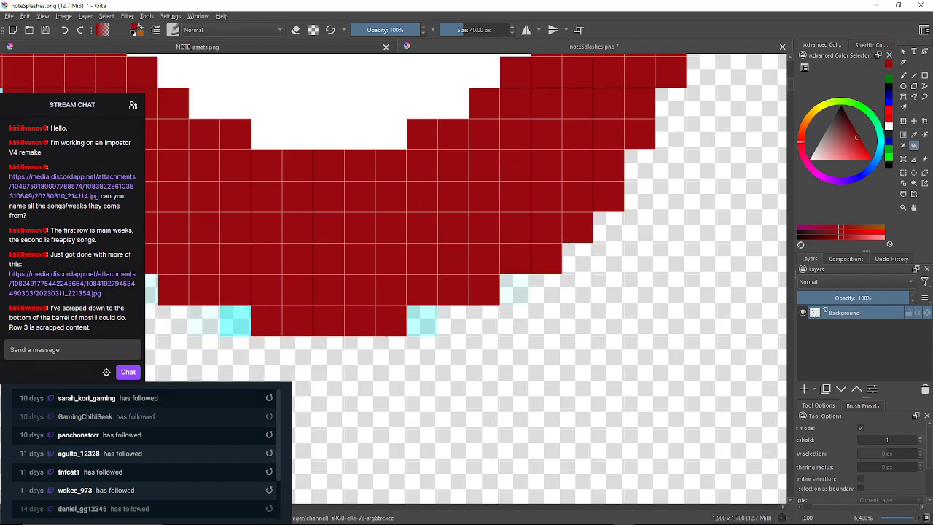
Fill the leftover cyan pixels at both ends of the ring outline's bottom edge with dark red.
click(515, 290)
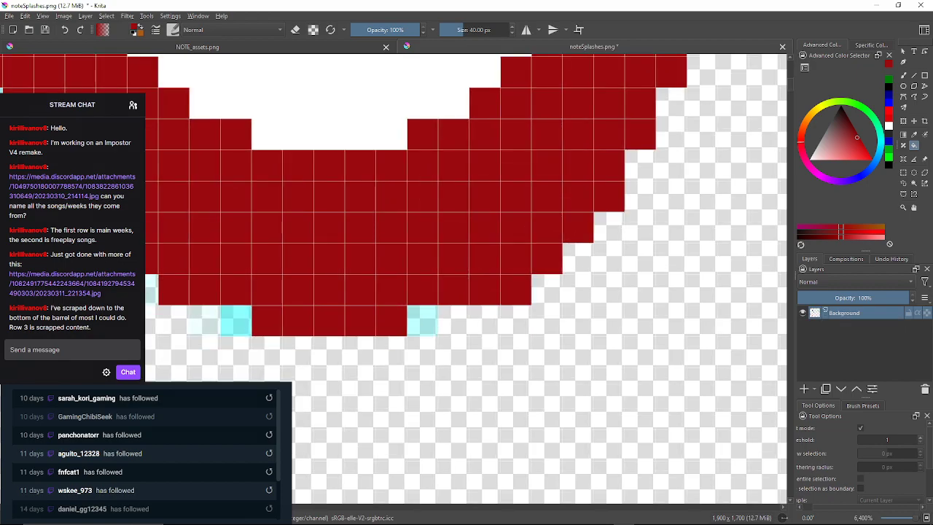
click(422, 320)
click(237, 320)
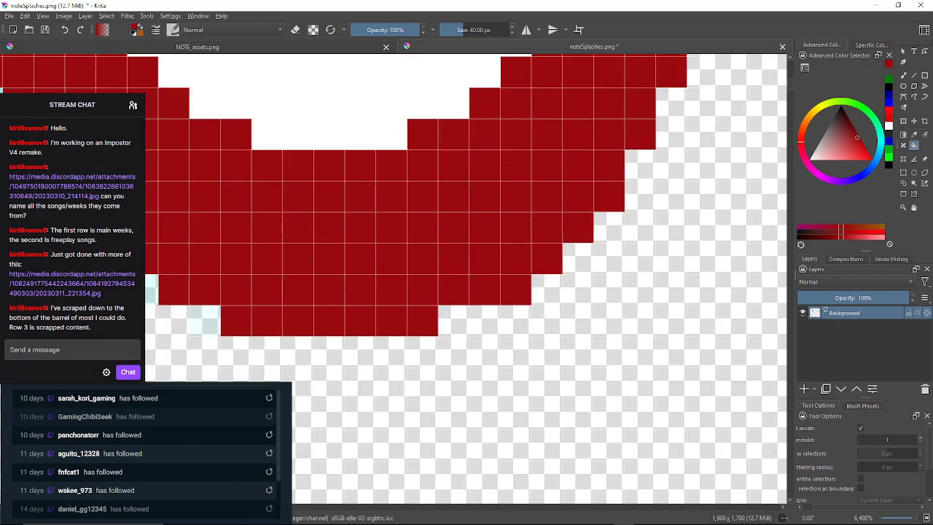
click(206, 321)
drag(205, 321, 352, 323)
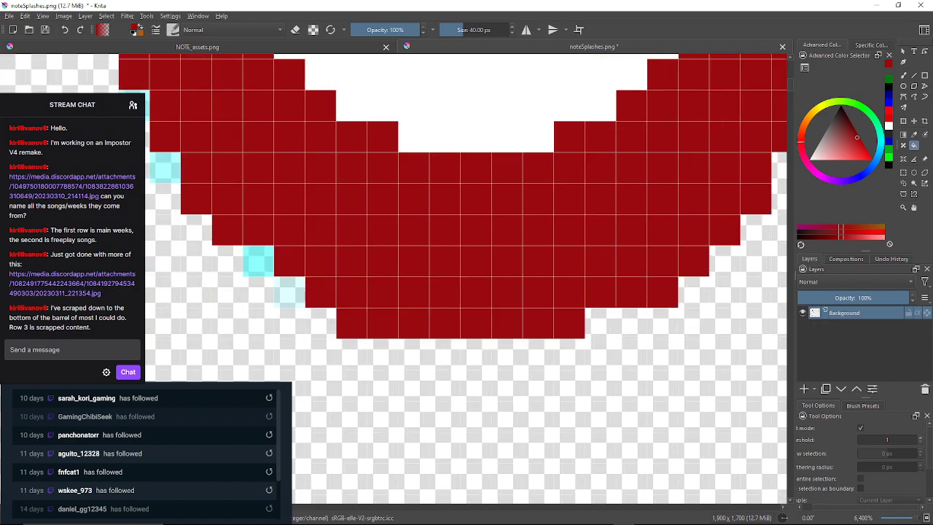
Fill the leftover cyan pixels up the ring outline's lower left curve with dark red.
click(289, 292)
click(258, 261)
drag(259, 261, 430, 301)
click(336, 208)
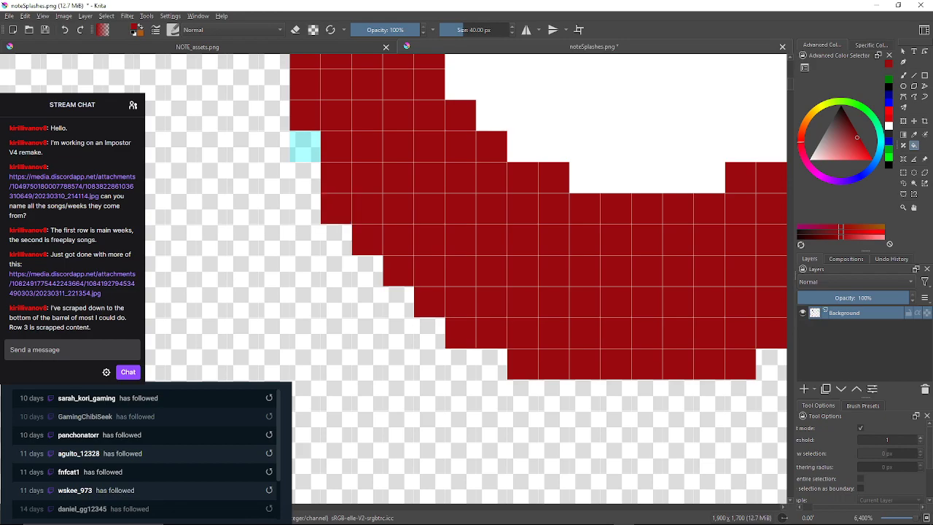
click(305, 147)
drag(305, 146, 290, 467)
Fill the leftover cyan pixels along the ring outline's upper left curve, up to the top edge, with dark red.
click(291, 155)
click(323, 93)
drag(323, 93, 305, 150)
click(335, 119)
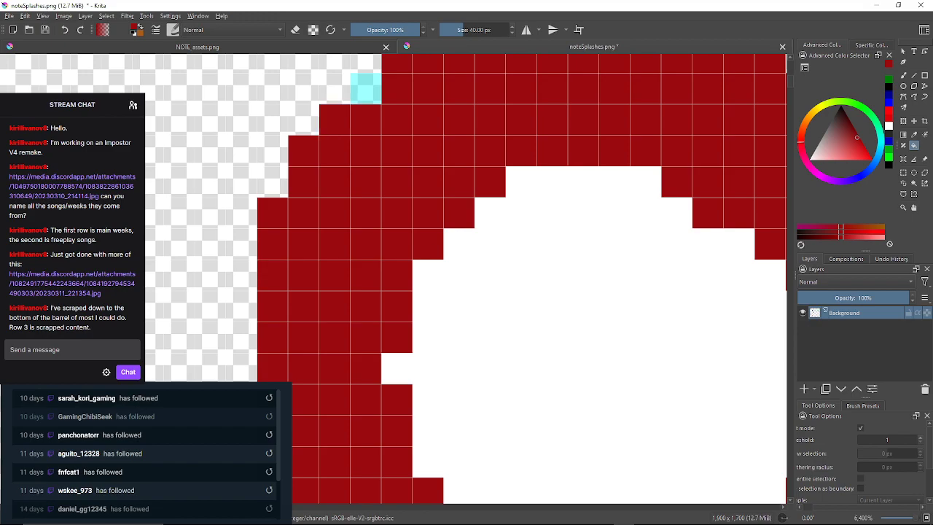
drag(334, 120, 333, 145)
click(363, 114)
drag(364, 114, 204, 217)
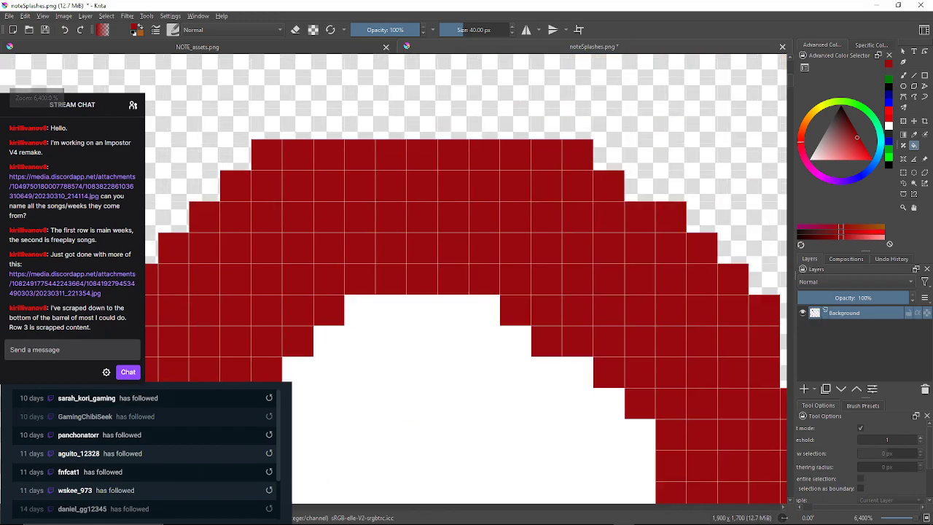
Examine the recoloured ring and teardrop outlines for leftover edge pixels, and survey the remaining splashes on the sheet.
scroll(395, 194, down, 8)
scroll(397, 192, up, 4)
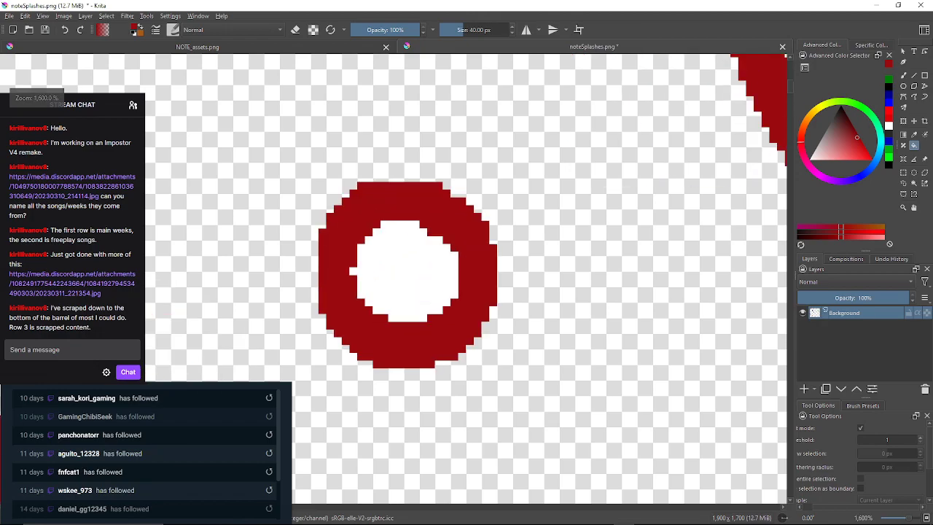
scroll(446, 171, down, 2)
drag(446, 170, 302, 293)
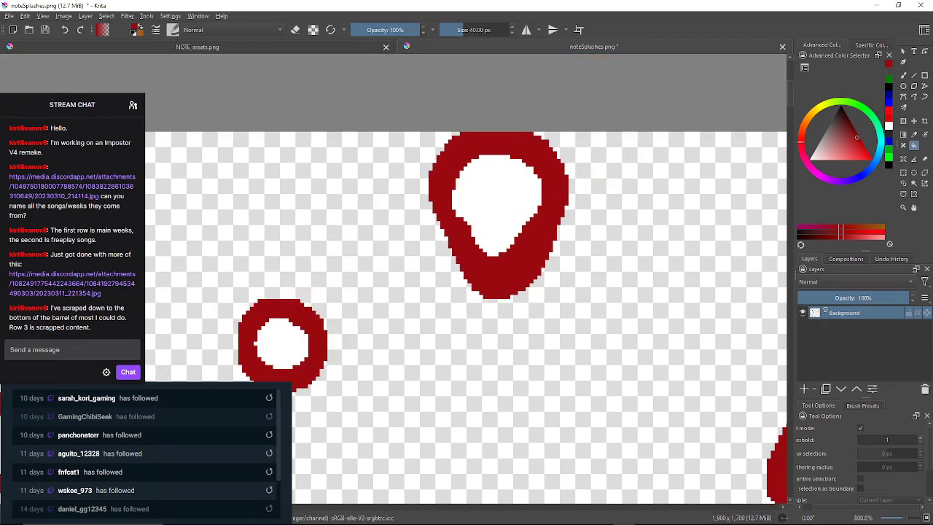
scroll(356, 174, up, 1)
scroll(356, 174, down, 9)
scroll(551, 178, up, 4)
drag(583, 408, 410, 207)
scroll(539, 328, down, 3)
scroll(583, 343, up, 1)
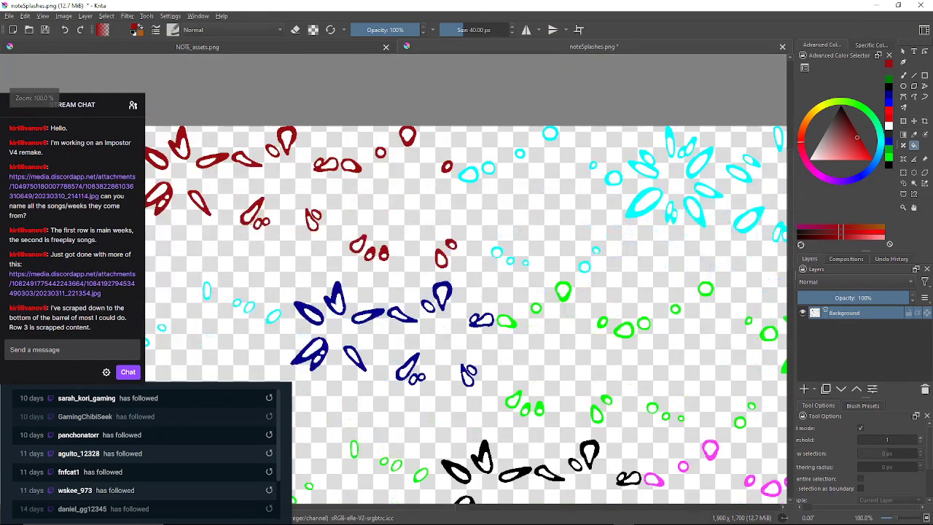
Fill the green teardrop outline beside the dark blue splash with dark blue, using a fill threshold of 99.
scroll(591, 334, up, 3)
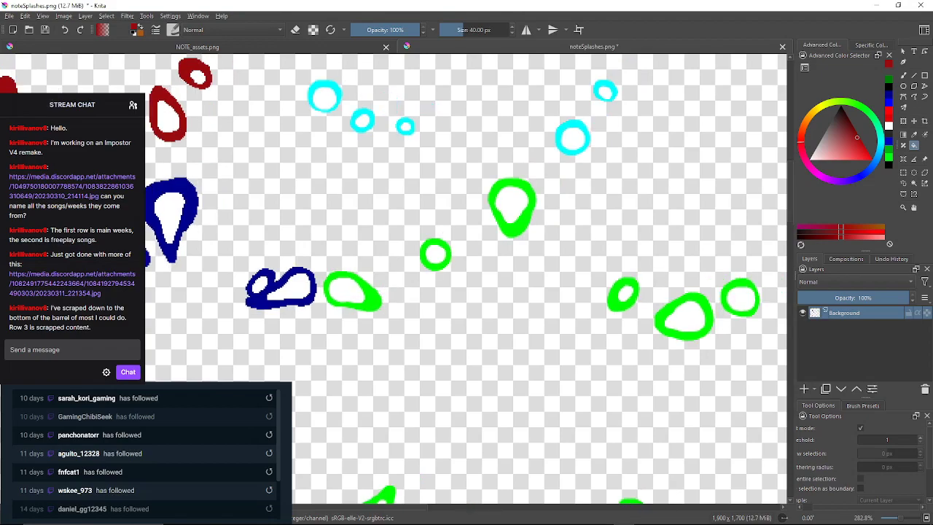
click(889, 95)
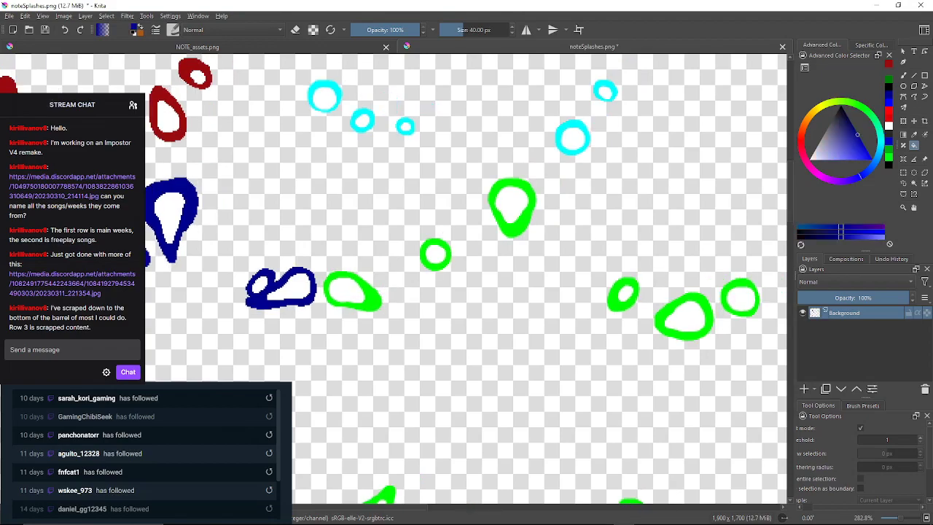
drag(900, 439, 921, 439)
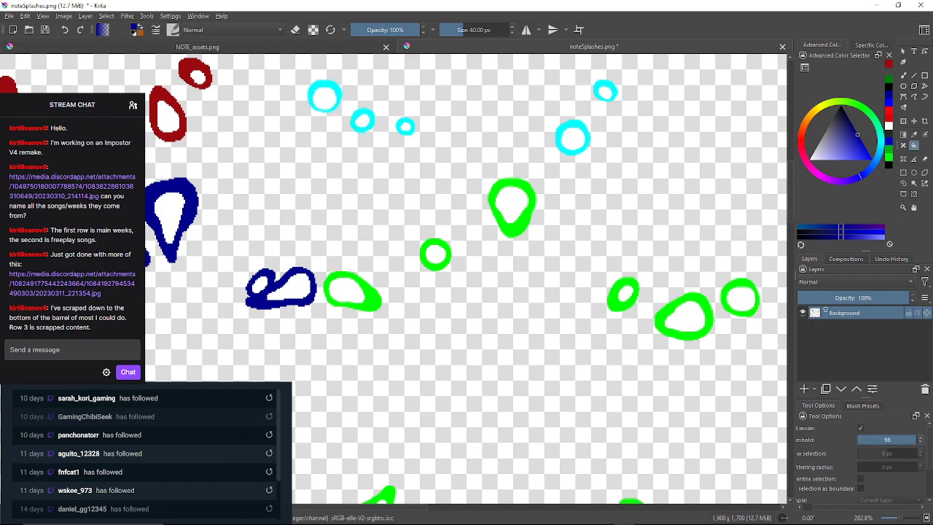
scroll(446, 211, down, 3)
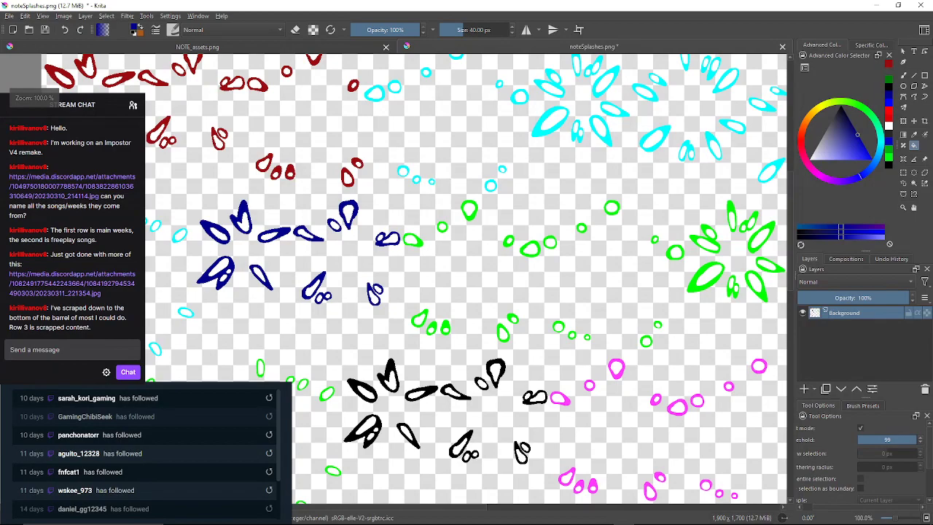
scroll(468, 209, up, 8)
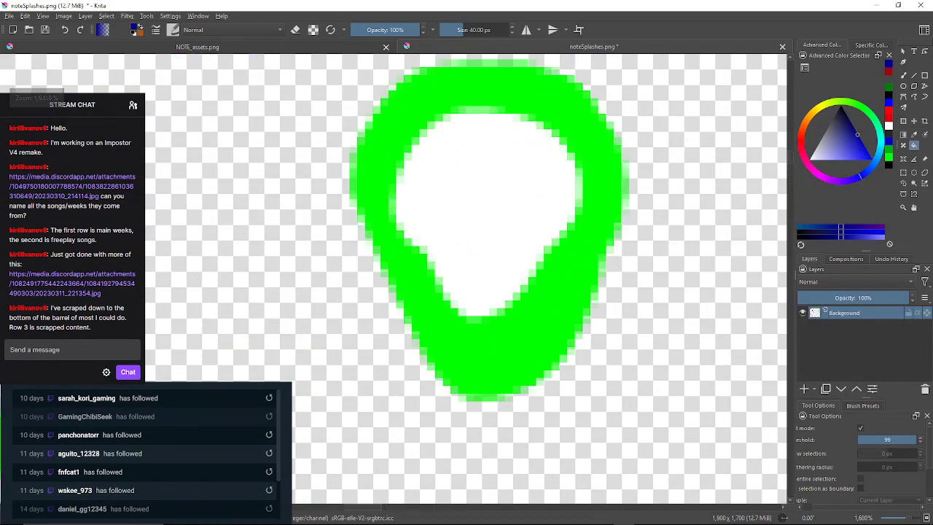
click(583, 284)
scroll(598, 299, down, 2)
drag(614, 332, 544, 256)
scroll(543, 257, down, 3)
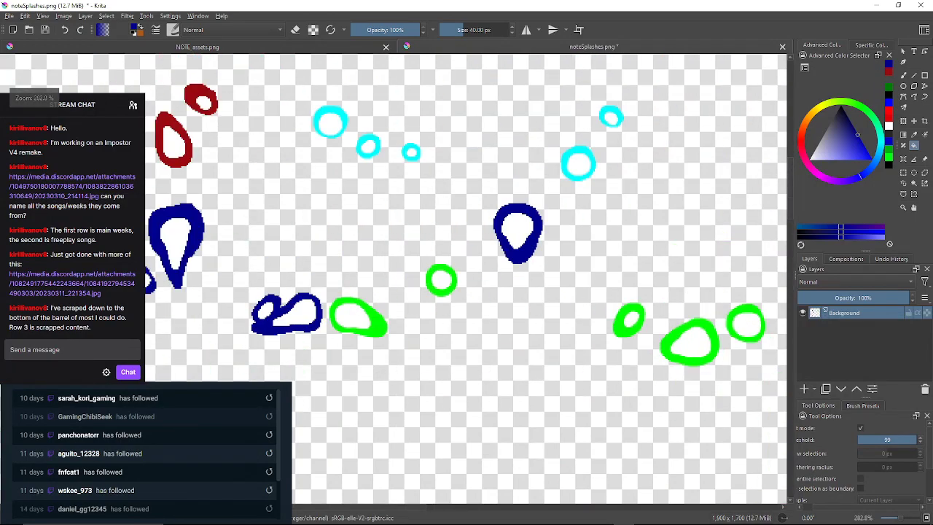
Fill the small tilted green oval and the pair of green droplets below it with dark blue.
drag(620, 328, 554, 233)
click(554, 233)
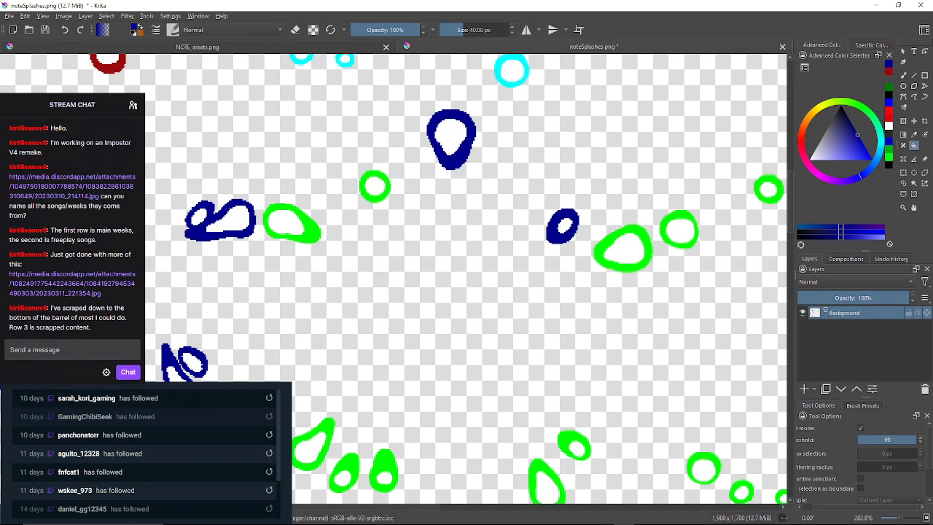
click(566, 439)
click(538, 470)
drag(537, 470, 607, 398)
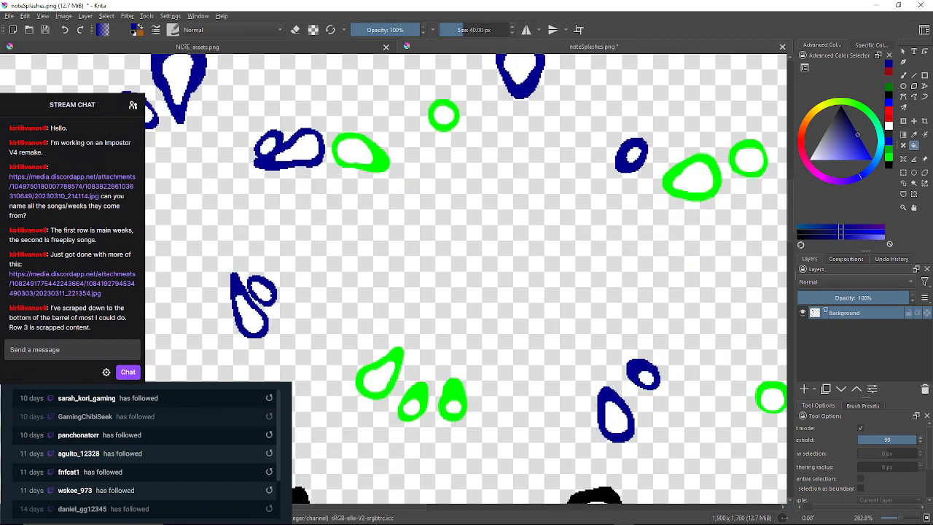
Fill the cluster of three green droplets below the dark blue splash with dark blue.
click(453, 400)
click(414, 402)
click(379, 373)
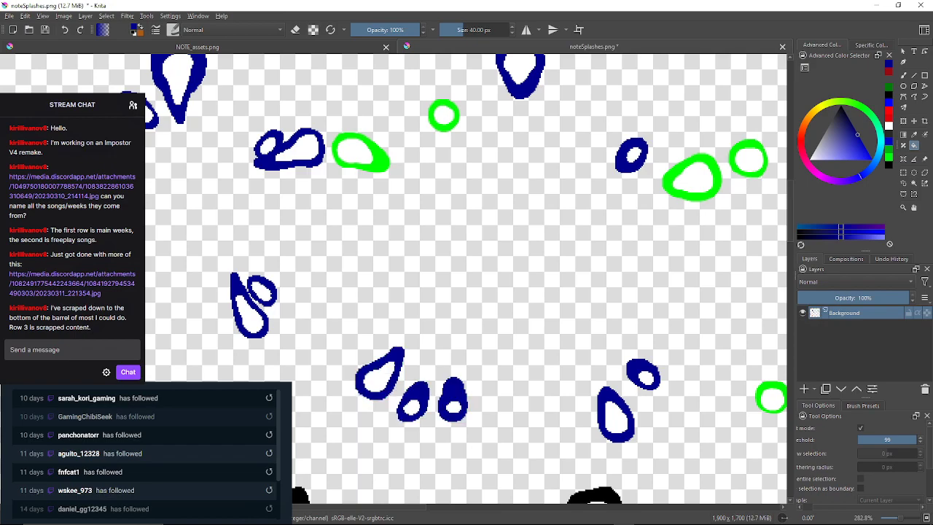
Fill the green rounded droplet beside the dark blue double droplet, and the small green ring above it, with dark blue.
click(360, 136)
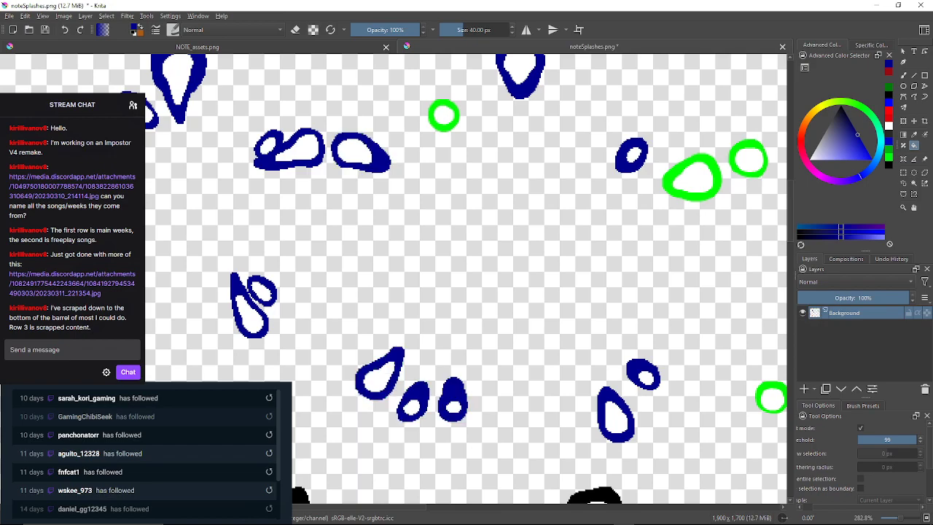
click(444, 129)
drag(443, 236, 377, 278)
scroll(377, 278, down, 3)
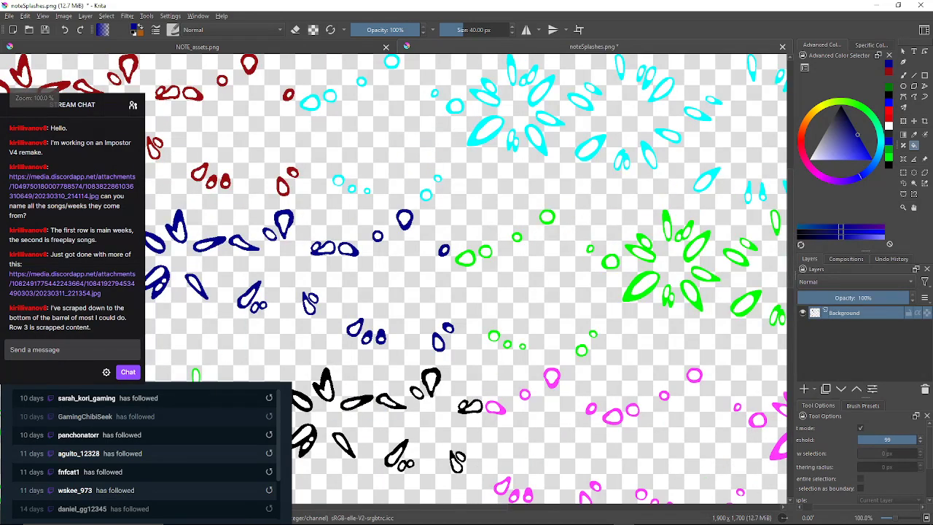
Switch the fill colour to black and fill the magenta teardrop outline and the small tilted magenta oval beside the black splash.
scroll(396, 279, down, 2)
scroll(397, 278, up, 2)
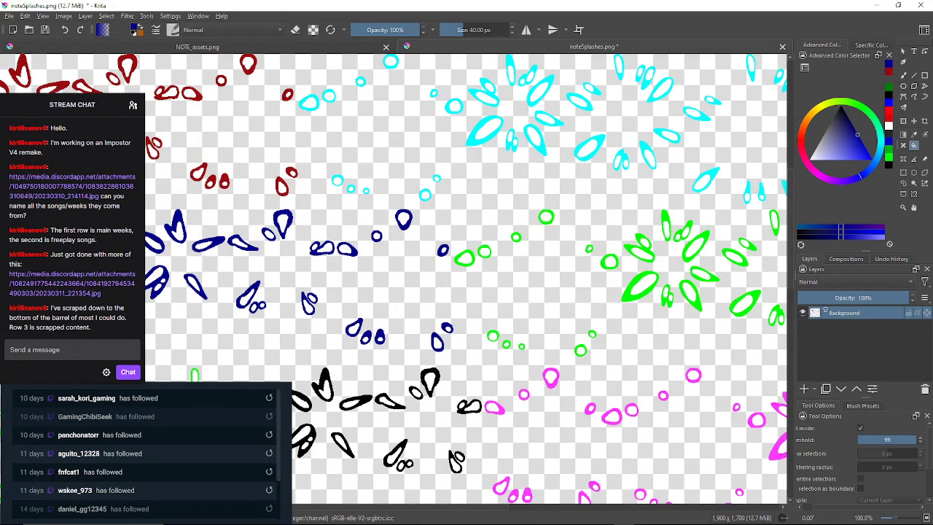
scroll(416, 301, up, 2)
scroll(414, 300, down, 4)
scroll(445, 323, up, 2)
drag(444, 323, 421, 277)
scroll(441, 281, up, 3)
scroll(440, 281, down, 2)
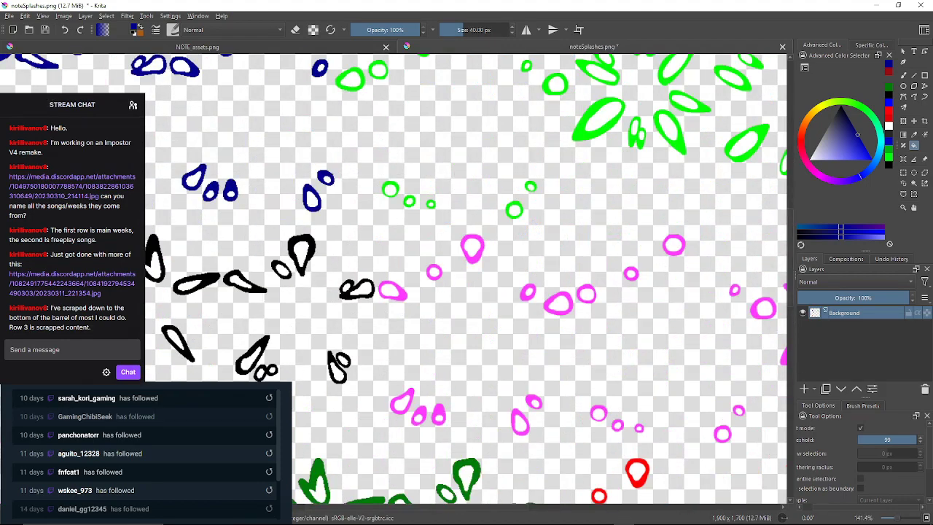
key(d)
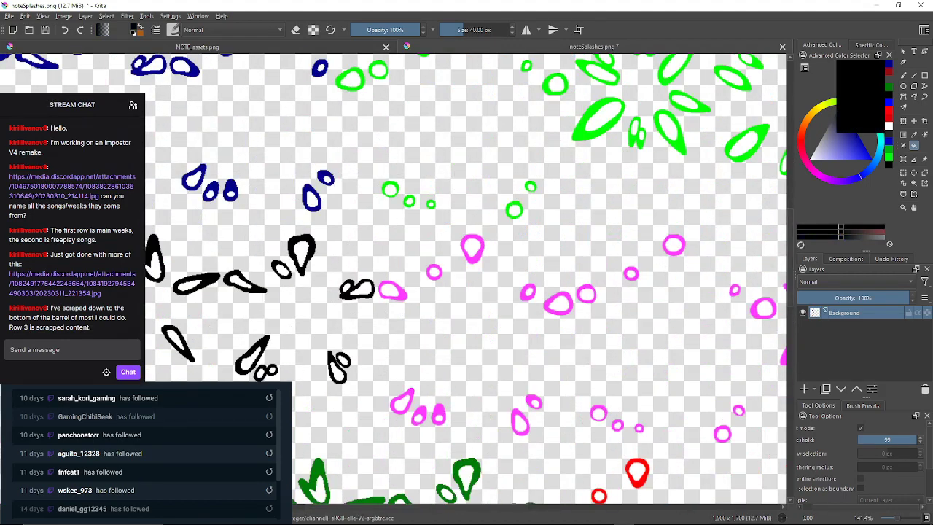
scroll(447, 219, up, 2)
scroll(548, 271, down, 1)
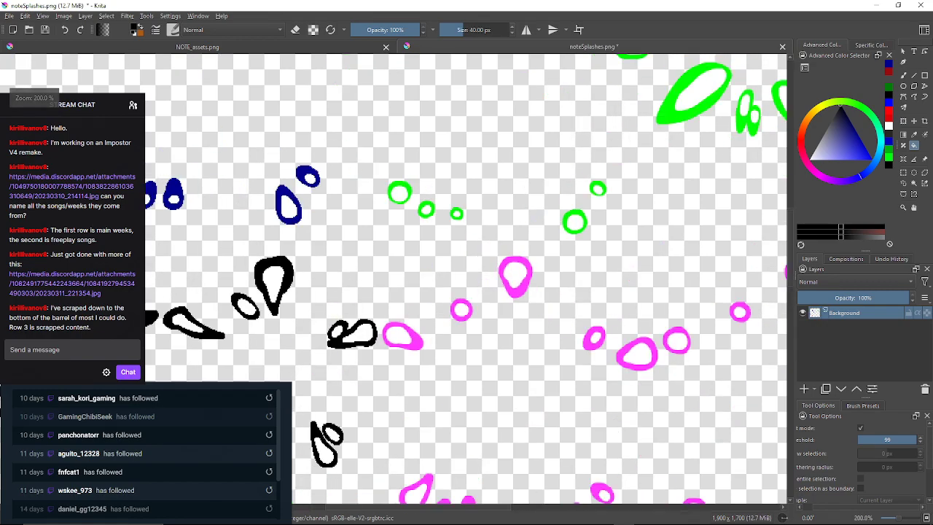
scroll(550, 273, up, 3)
click(453, 317)
scroll(618, 247, down, 3)
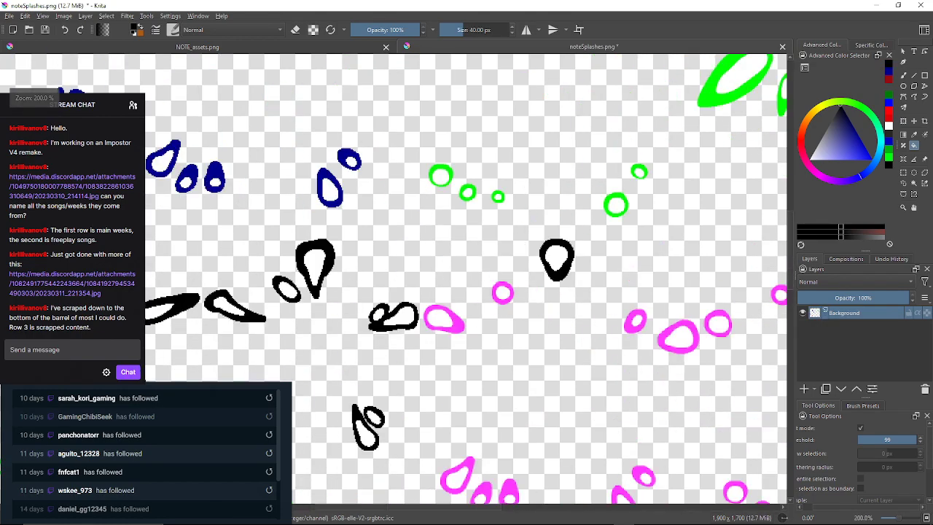
scroll(645, 332, up, 2)
scroll(640, 342, down, 2)
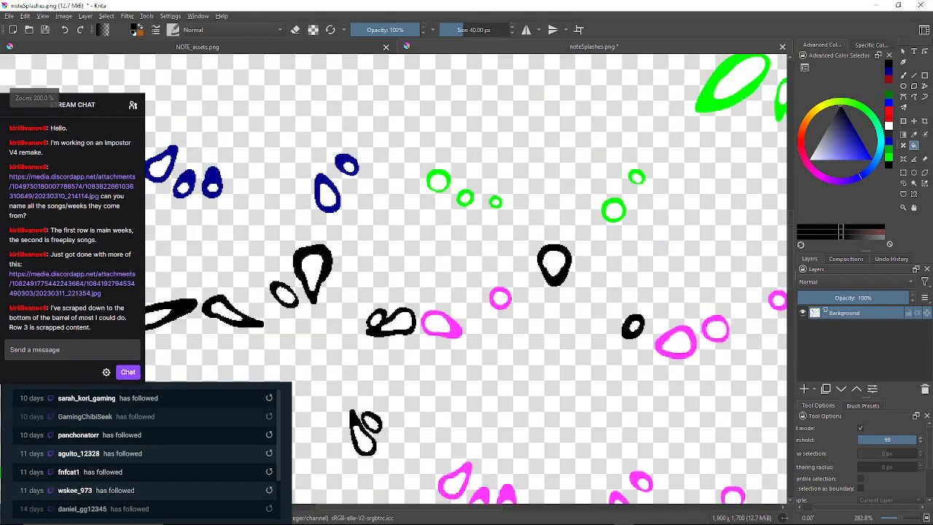
Fill the pair of magenta droplets below the small tilted black oval with black.
drag(662, 451, 645, 344)
scroll(646, 344, up, 1)
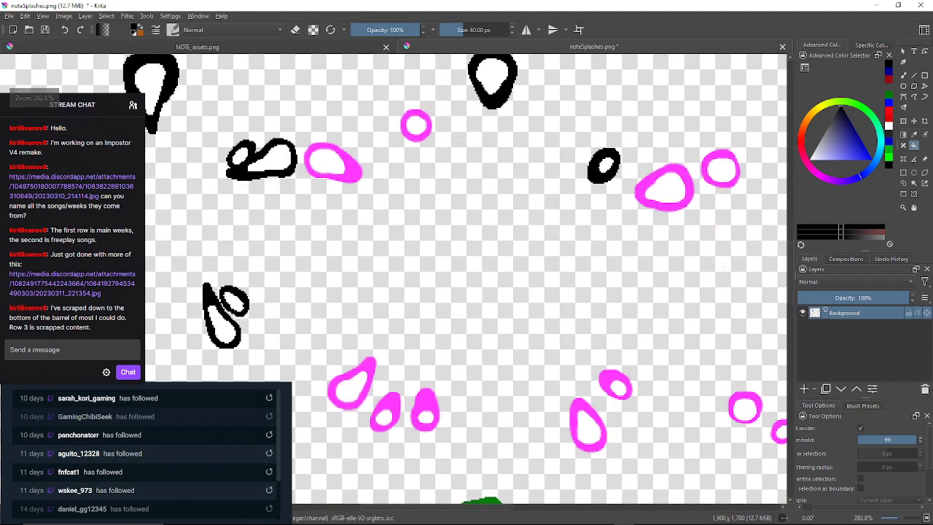
click(616, 385)
click(576, 423)
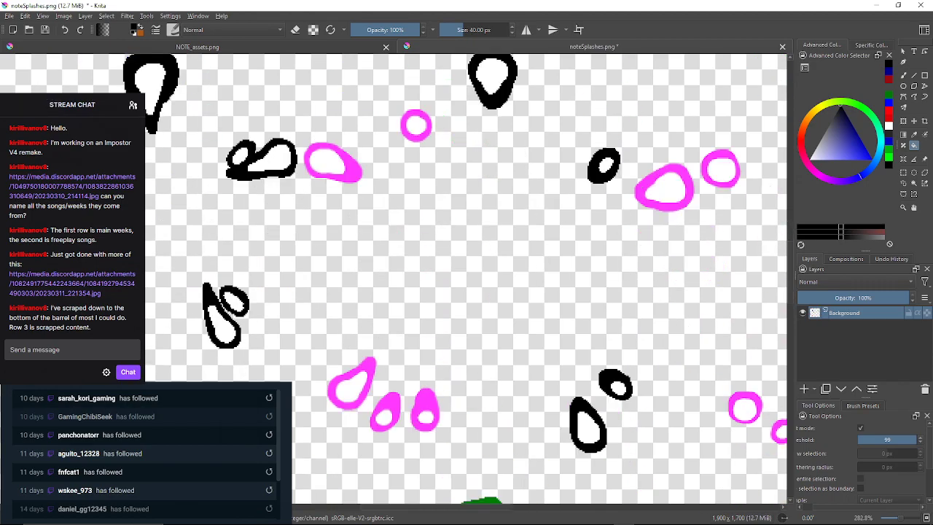
Fill the cluster of three magenta droplets below the black splash with black.
click(414, 412)
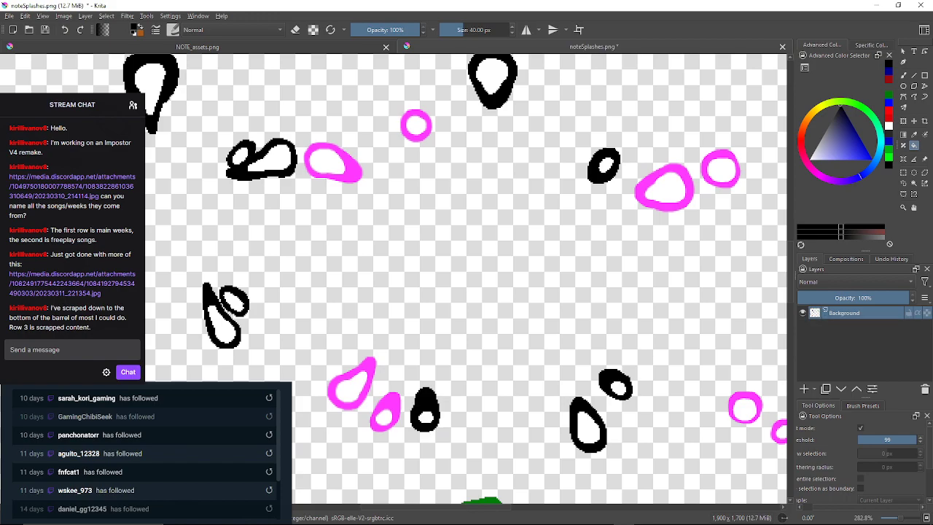
click(374, 414)
click(334, 390)
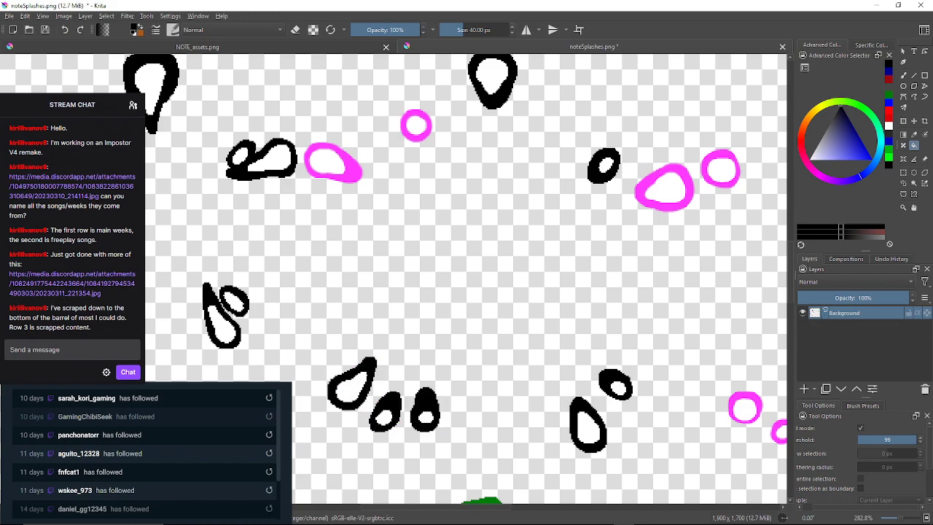
Fill the magenta rounded droplet beside the black double droplet, and the small magenta ring above it, with black.
click(309, 162)
click(404, 129)
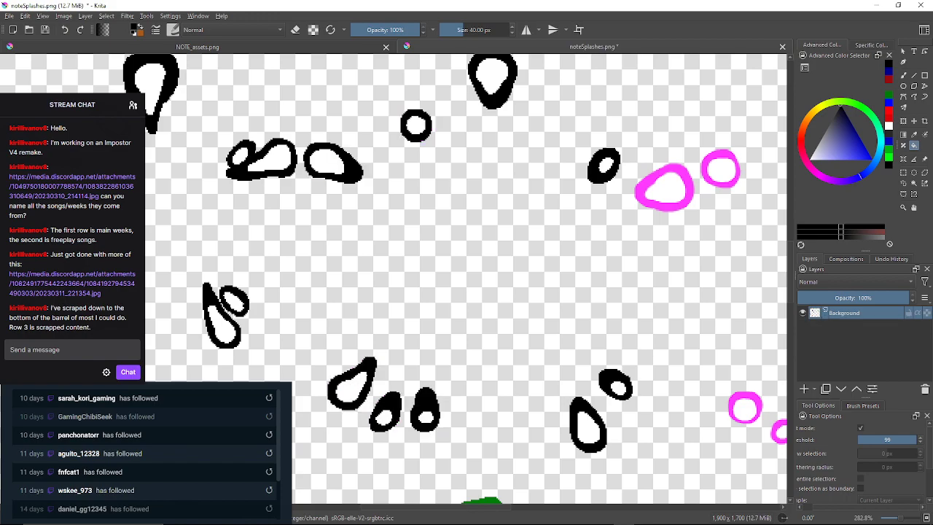
scroll(398, 132, down, 1)
drag(398, 131, 381, 207)
scroll(381, 207, down, 1)
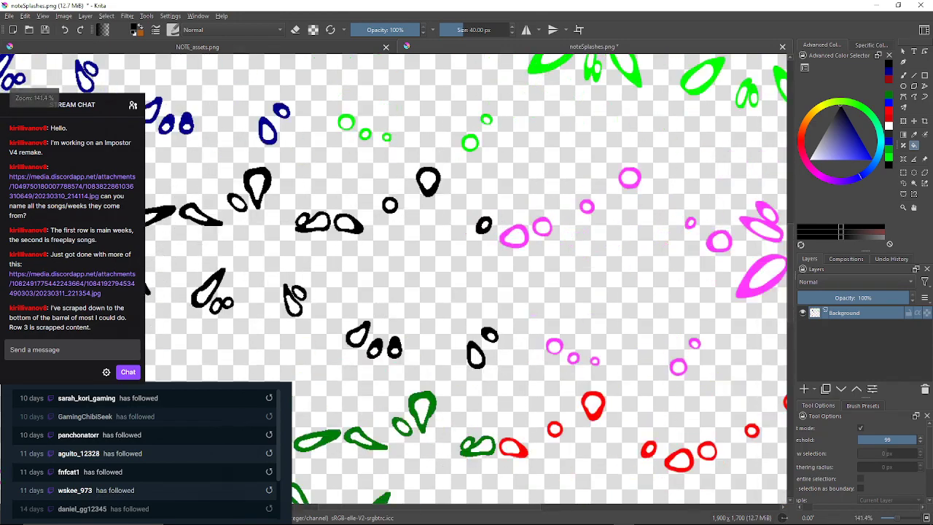
Switch the fill colour to dark green and fill the red teardrop outline beside the dark green splash.
scroll(381, 207, down, 3)
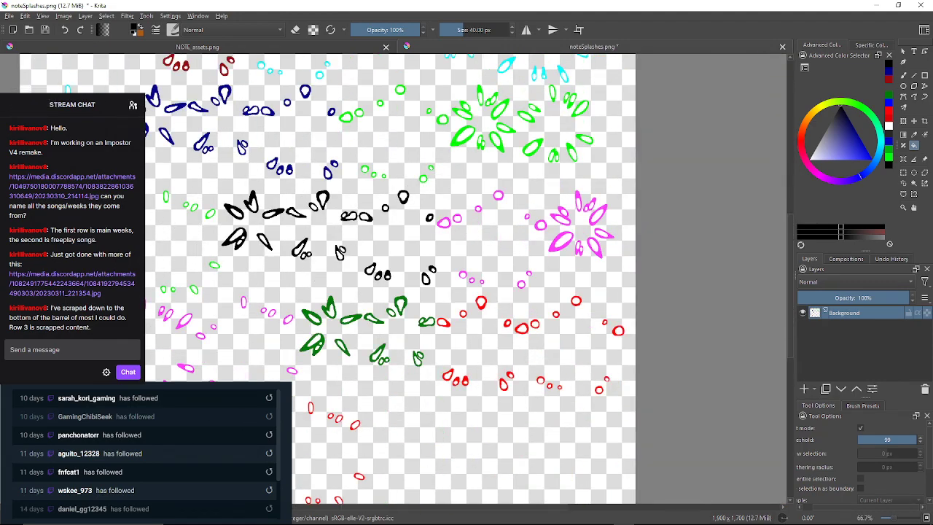
scroll(468, 293, up, 3)
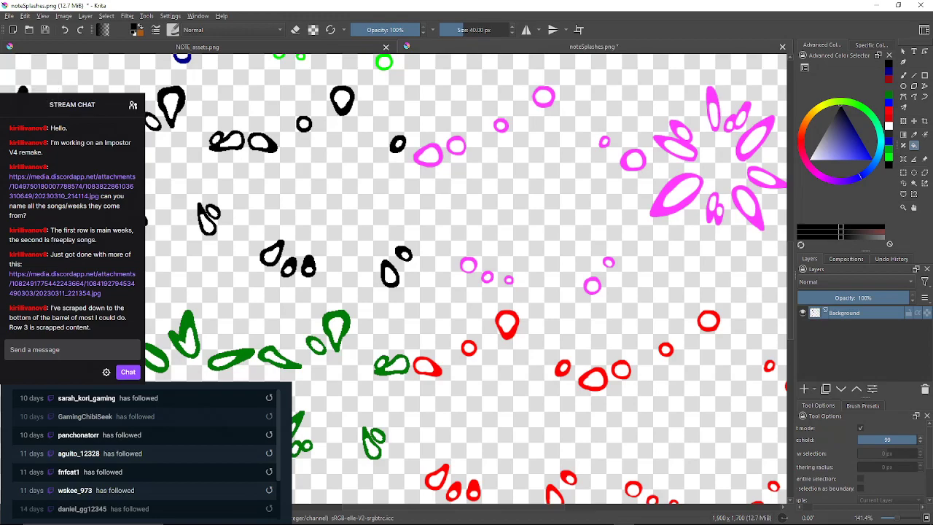
scroll(468, 293, down, 2)
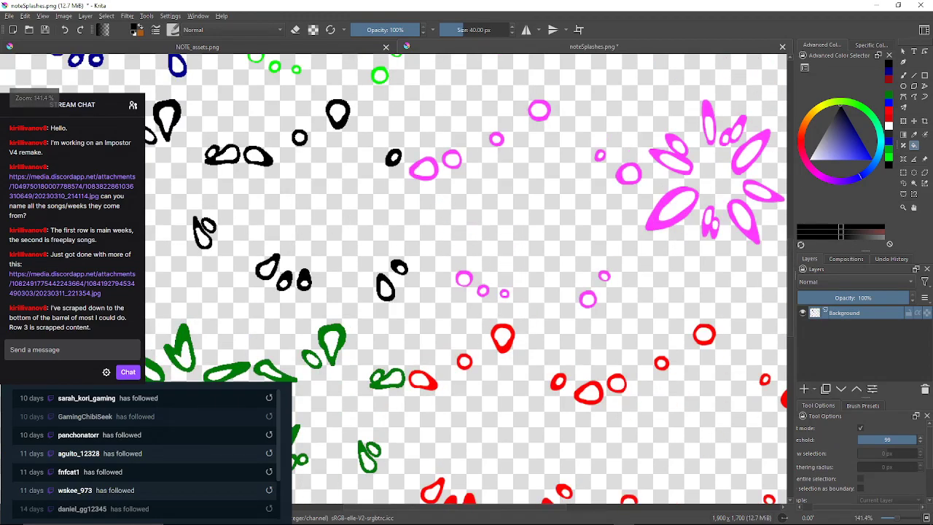
scroll(468, 293, up, 2)
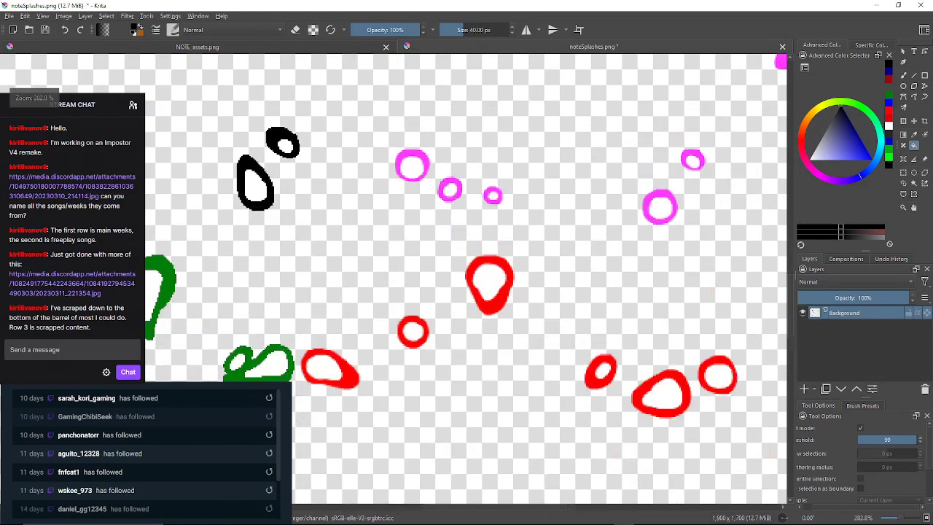
scroll(468, 293, down, 4)
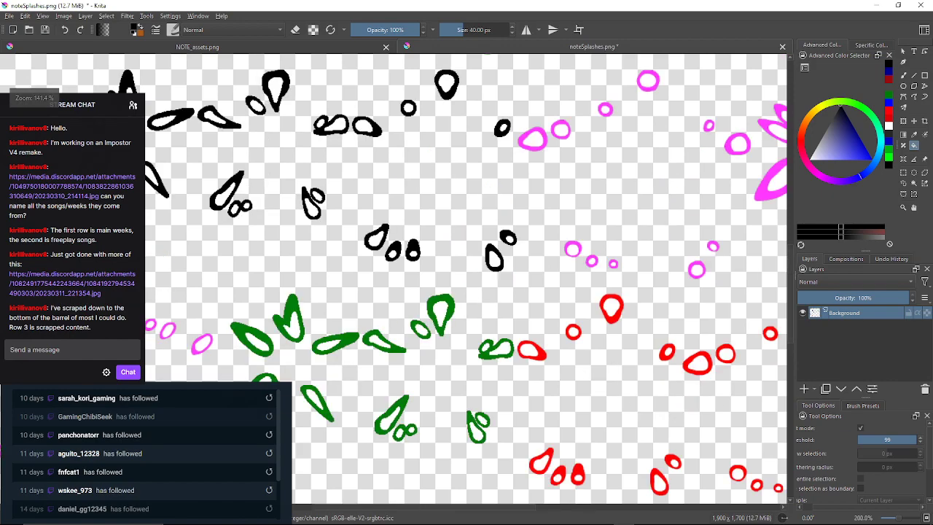
scroll(627, 379, up, 2)
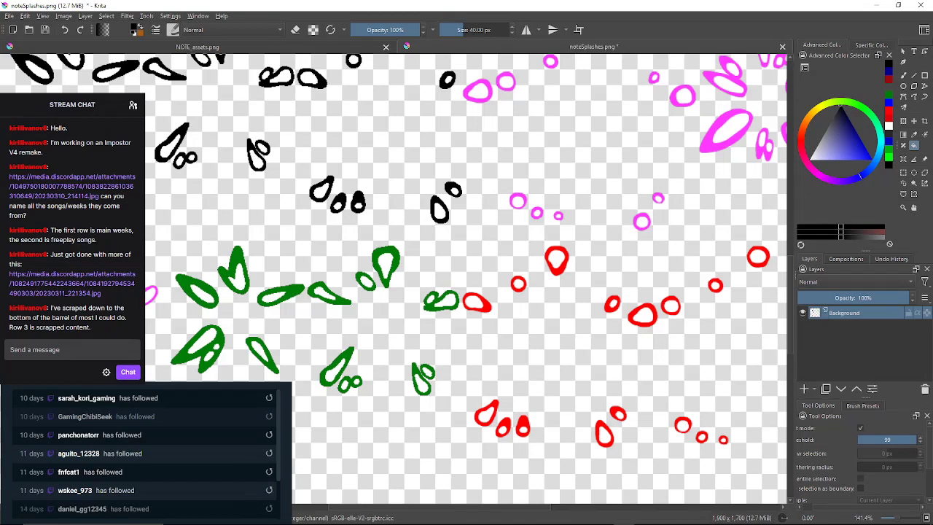
scroll(543, 306, down, 2)
scroll(551, 314, up, 1)
scroll(551, 313, up, 1)
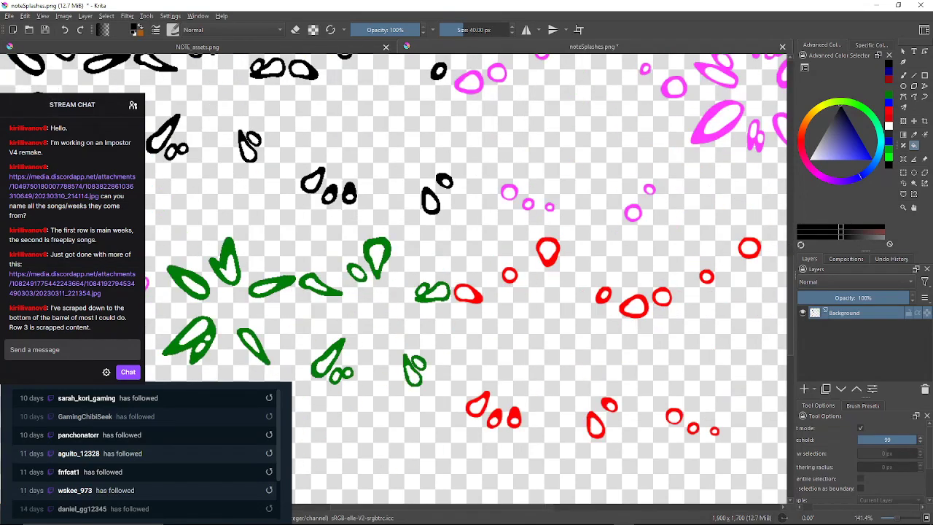
scroll(466, 291, down, 3)
scroll(466, 292, up, 3)
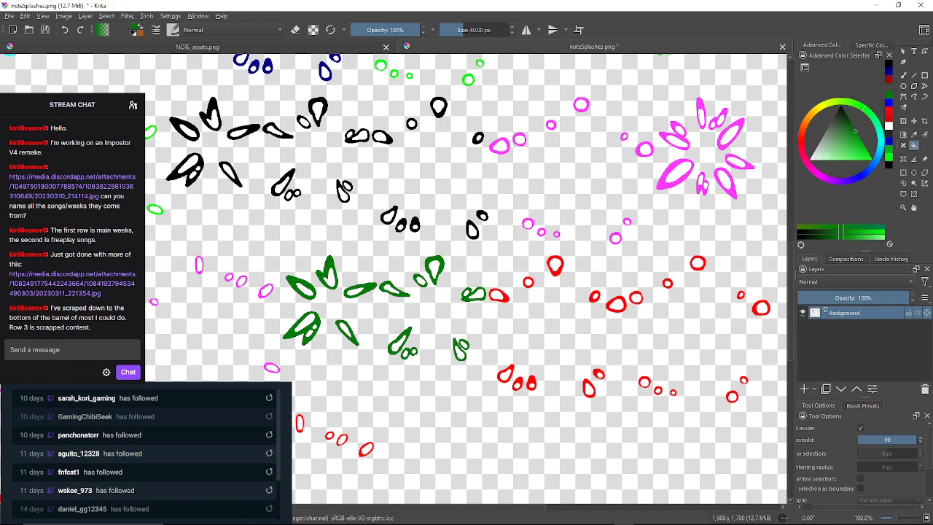
scroll(549, 250, up, 2)
click(574, 293)
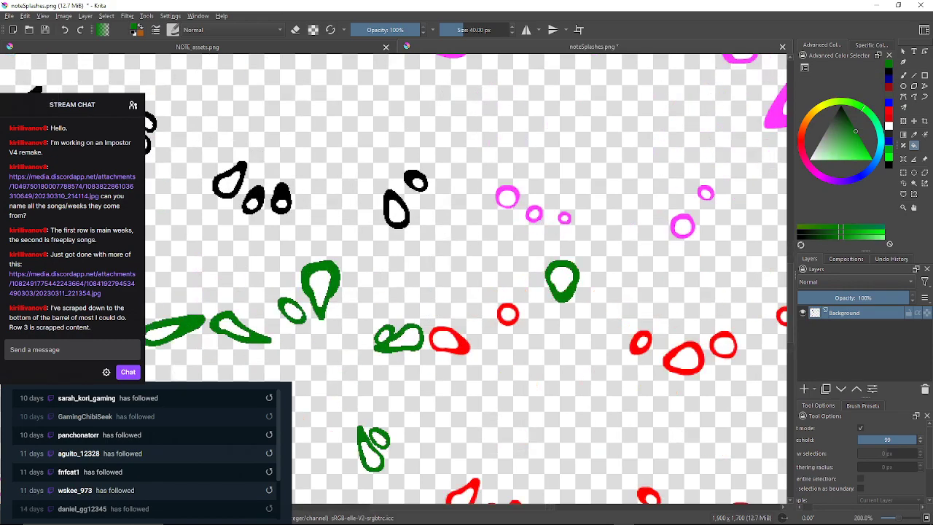
Fill the small tilted red oval, the larger rounded droplet next to it, and the pair of red droplets below with dark green.
scroll(585, 299, up, 2)
scroll(466, 277, down, 5)
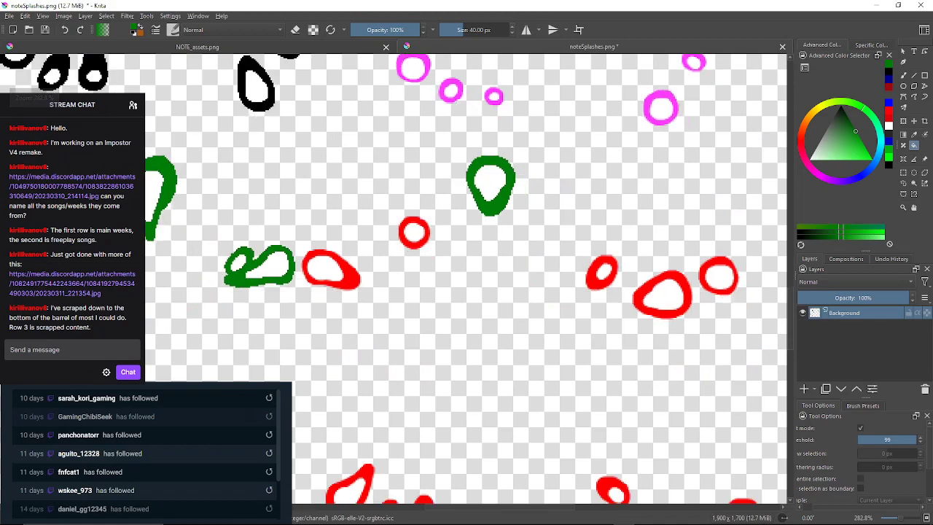
scroll(466, 277, up, 2)
click(586, 248)
click(620, 258)
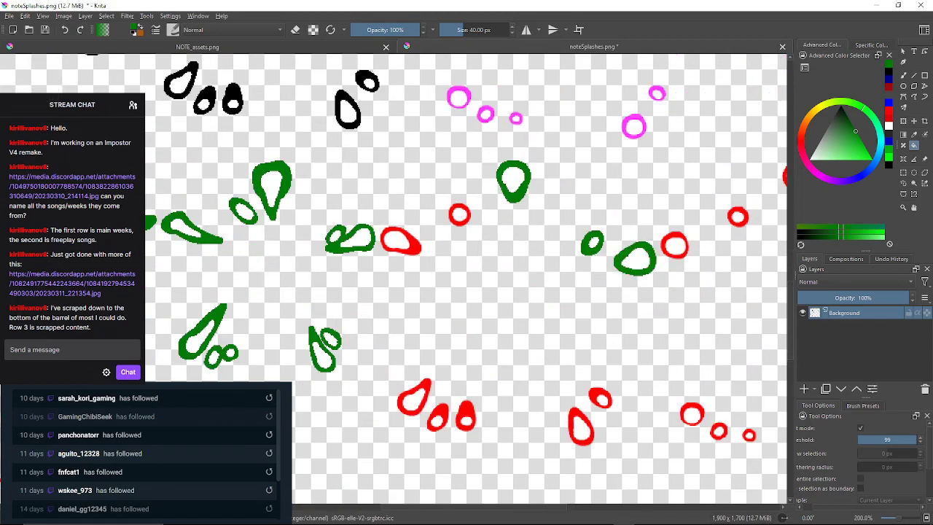
click(594, 398)
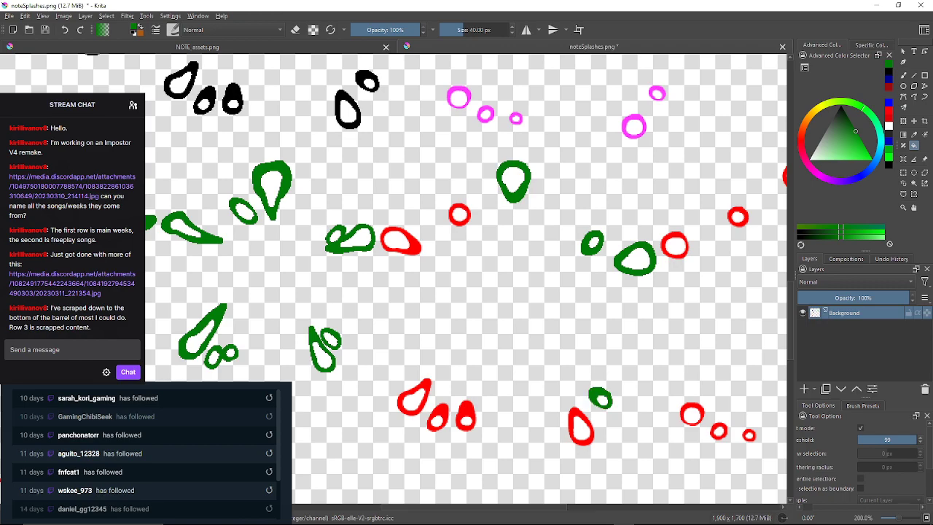
click(575, 415)
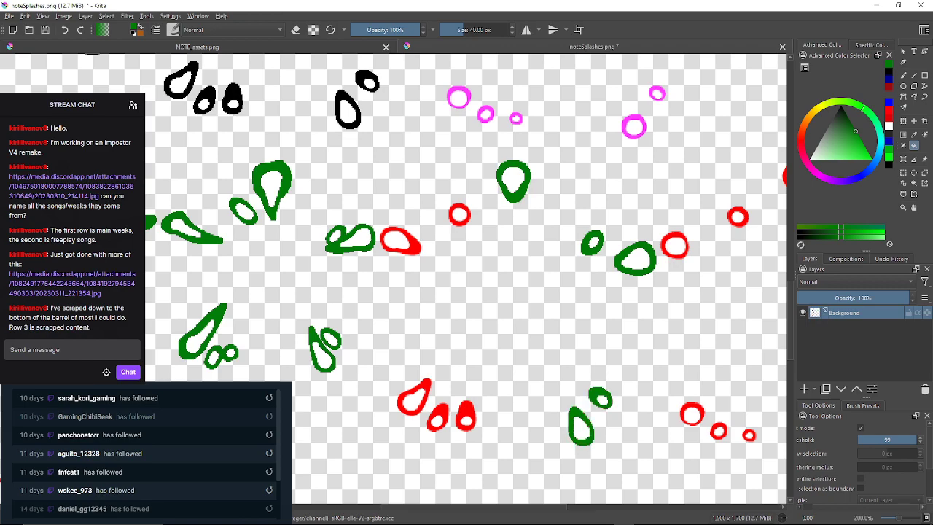
Fill the cluster of three red droplets, the rounded droplet beside the dark green double droplet, and the small ring above it with dark green.
click(460, 416)
click(432, 419)
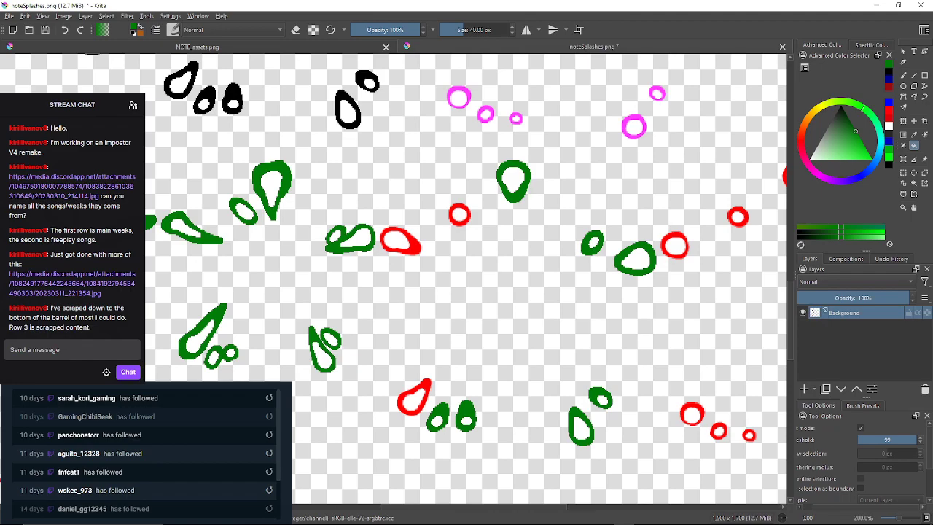
click(402, 400)
click(385, 239)
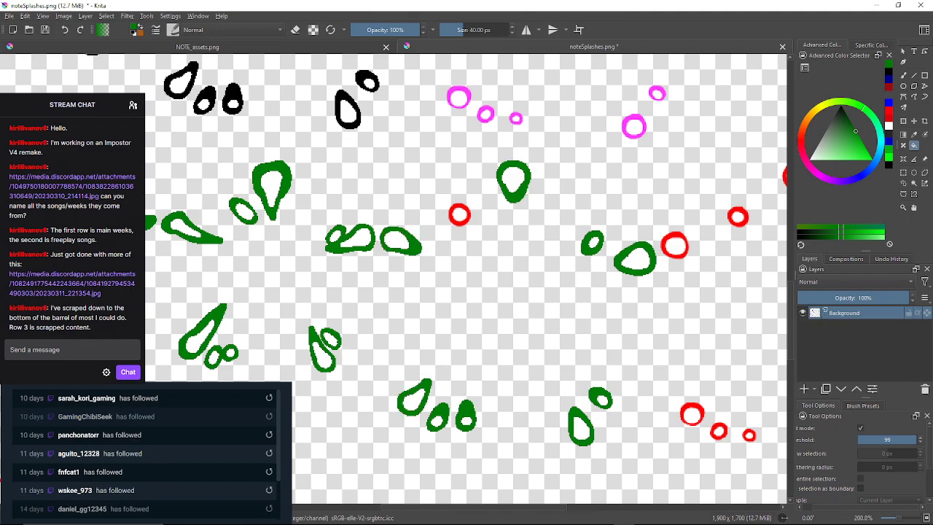
click(459, 207)
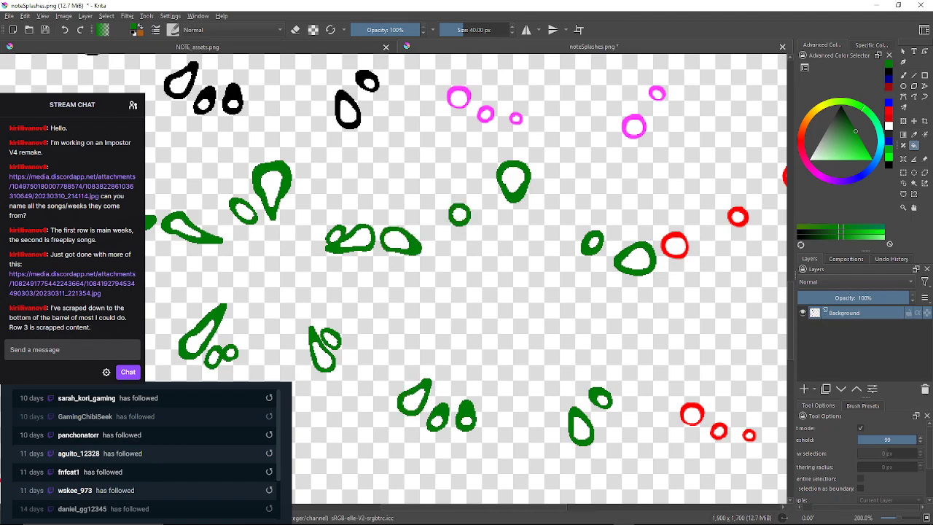
Set the fill threshold to 1 and fill leftover pale pink pixels inside the dark green teardrop outline with dark green.
text(1)
scroll(514, 160, up, 4)
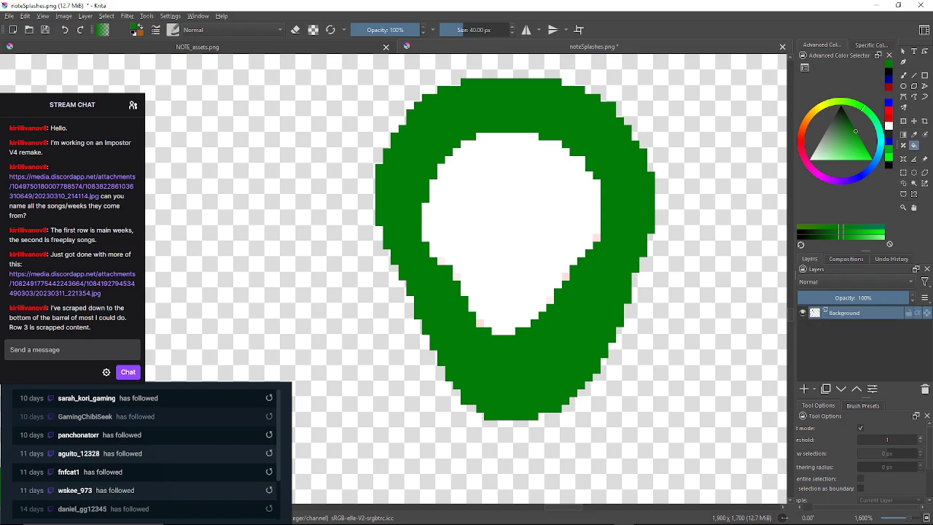
click(596, 238)
click(550, 300)
scroll(443, 247, down, 3)
scroll(518, 245, up, 3)
scroll(467, 243, down, 5)
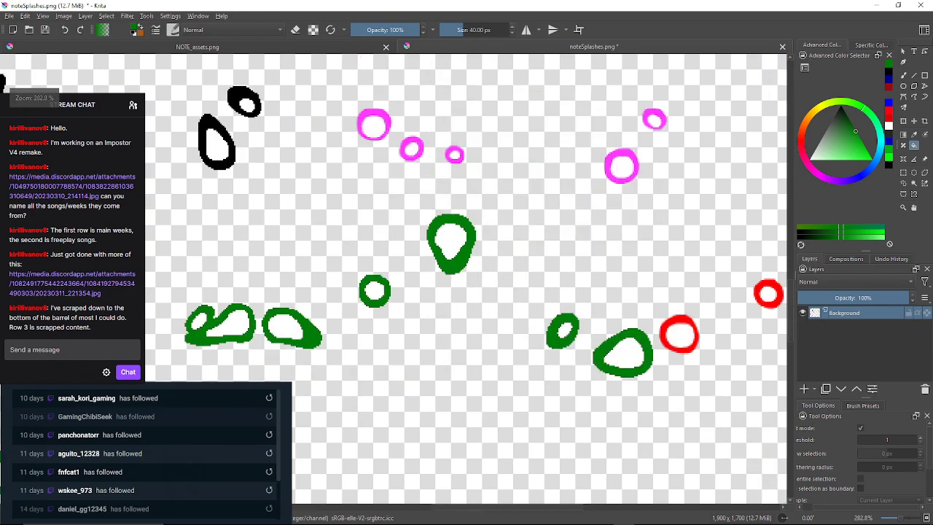
Fill the leftover pale pink pixels along the inner edge of the small tilted dark green oval with dark green.
scroll(567, 319, up, 3)
scroll(582, 331, down, 3)
scroll(583, 334, up, 6)
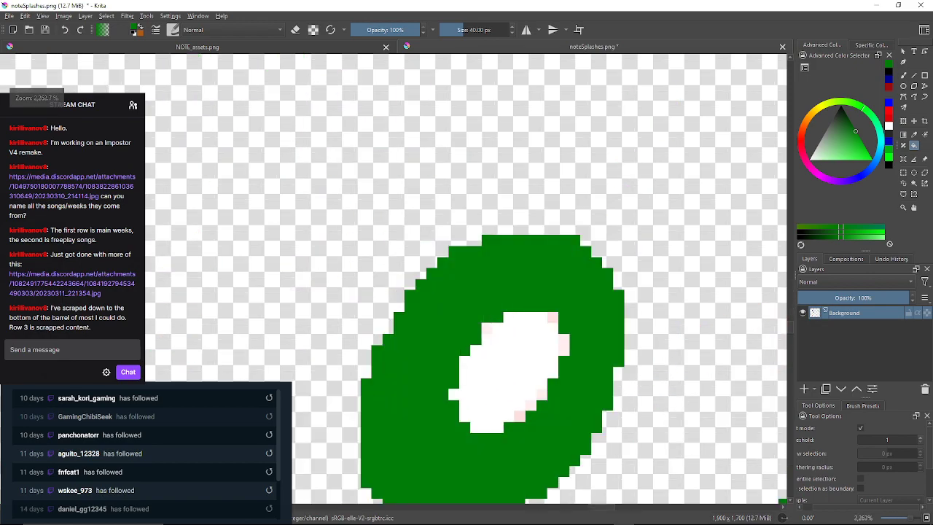
click(552, 318)
click(564, 345)
click(543, 395)
click(531, 405)
click(519, 416)
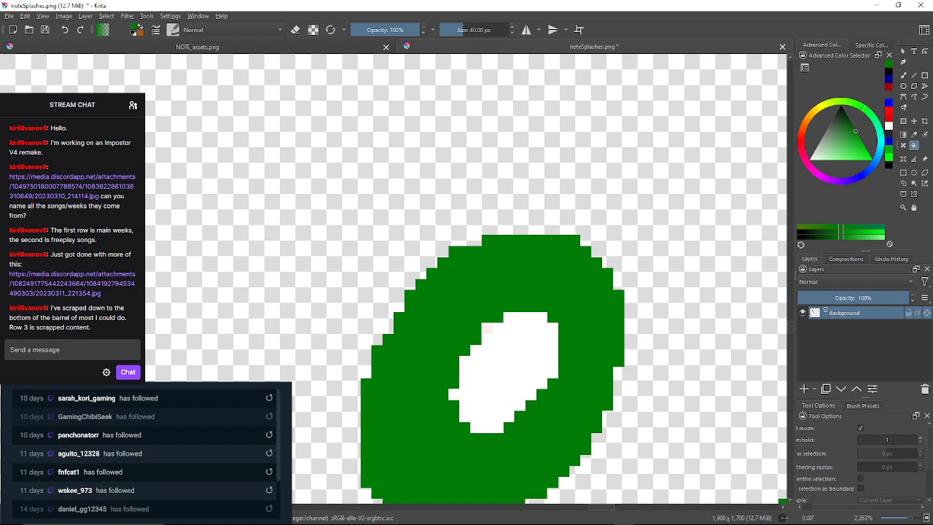
click(487, 328)
Fill the leftover pale pink pixels around the inner edge of the rounded dark green droplet beside the small tilted oval with dark green.
scroll(516, 328, down, 4)
scroll(610, 361, up, 1)
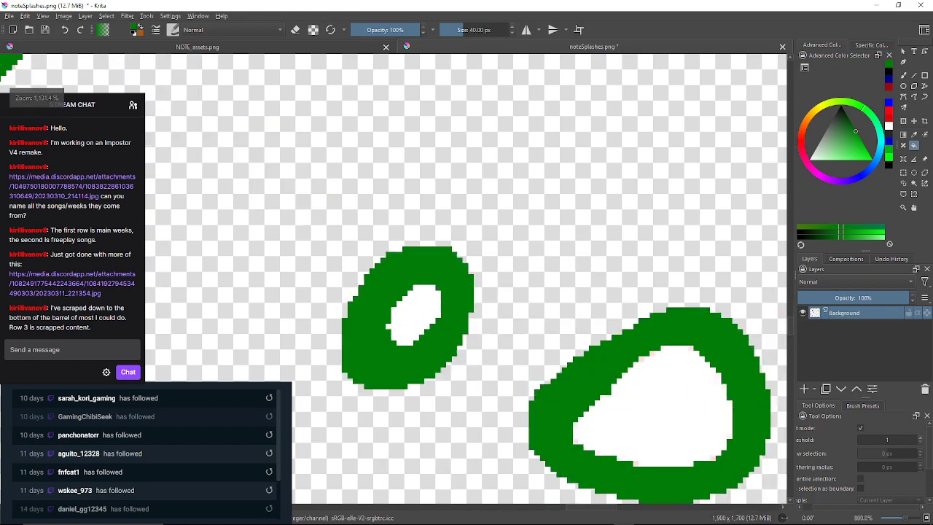
scroll(510, 328, down, 5)
scroll(511, 291, up, 8)
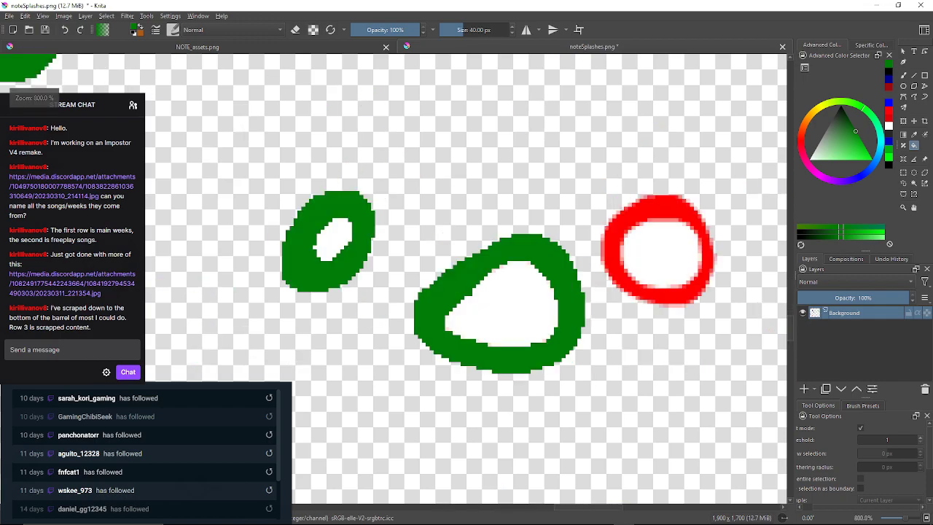
scroll(440, 233, down, 1)
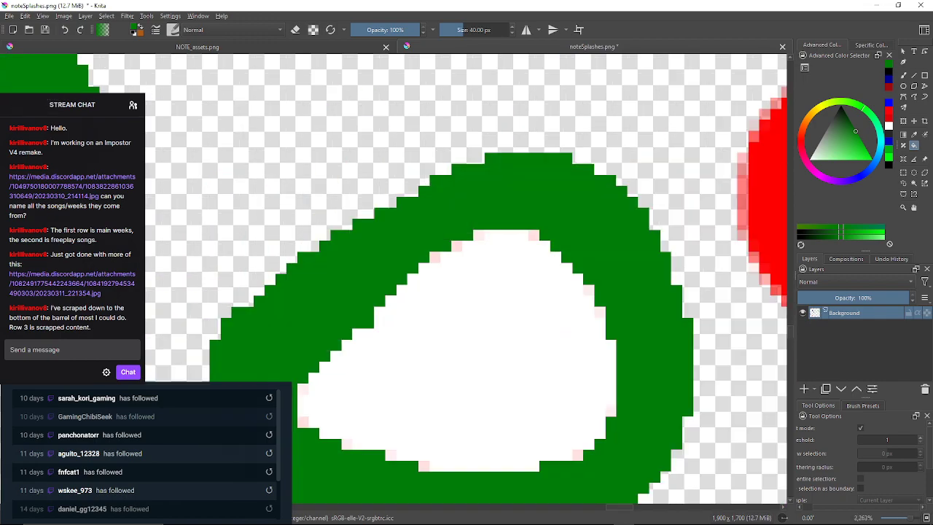
click(479, 235)
click(533, 235)
click(588, 290)
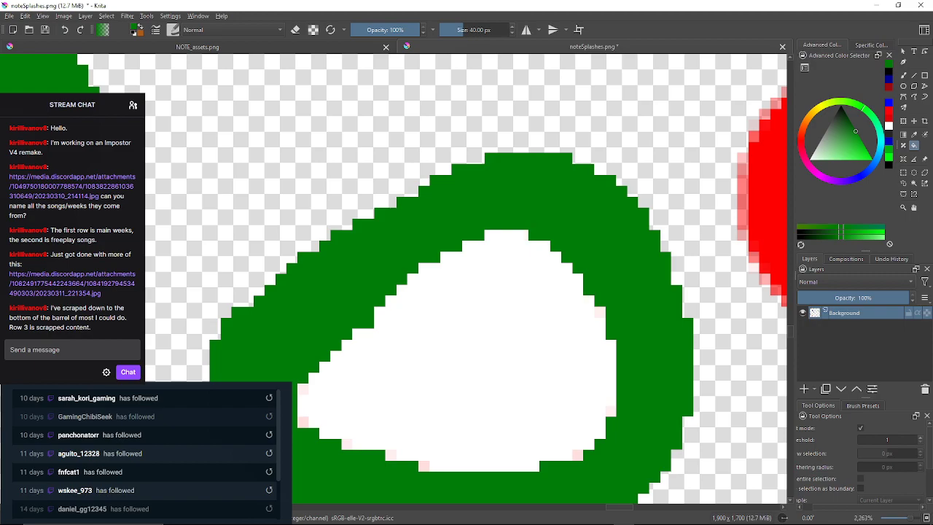
click(600, 312)
click(611, 411)
click(577, 455)
click(424, 466)
click(390, 454)
click(347, 445)
click(303, 422)
click(304, 390)
Fill the leftover pale pink pixels inside the small tilted oval of the lower dark green pair with dark green.
scroll(303, 389, down, 10)
drag(303, 389, 371, 223)
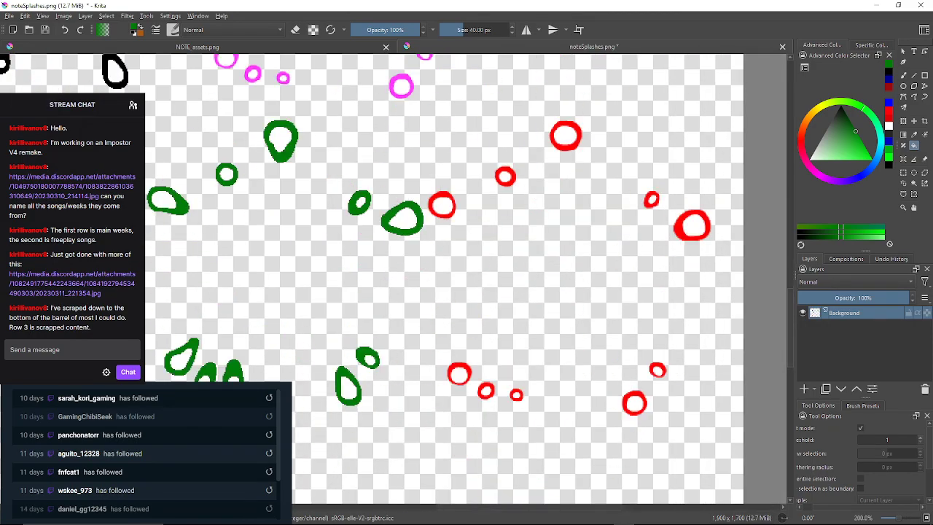
scroll(349, 195, up, 3)
scroll(349, 195, down, 3)
drag(359, 366, 372, 315)
scroll(373, 315, up, 3)
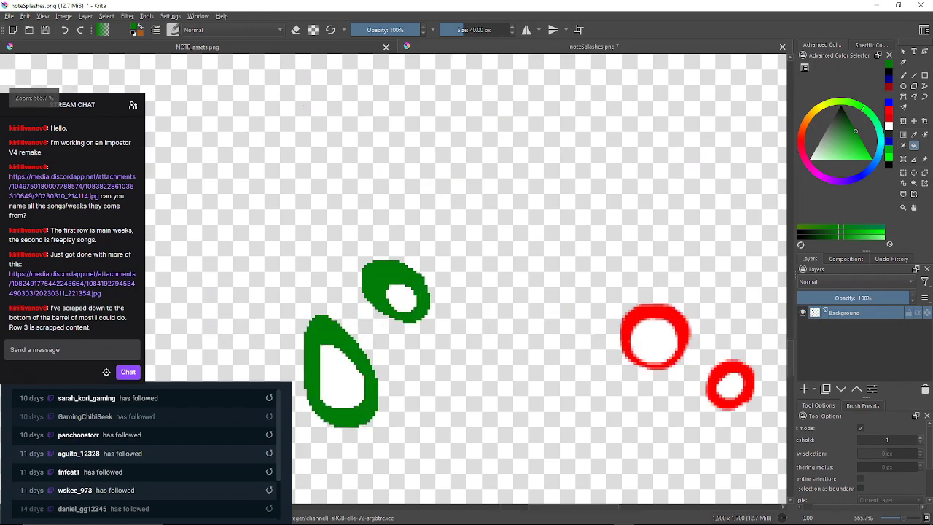
scroll(376, 303, up, 6)
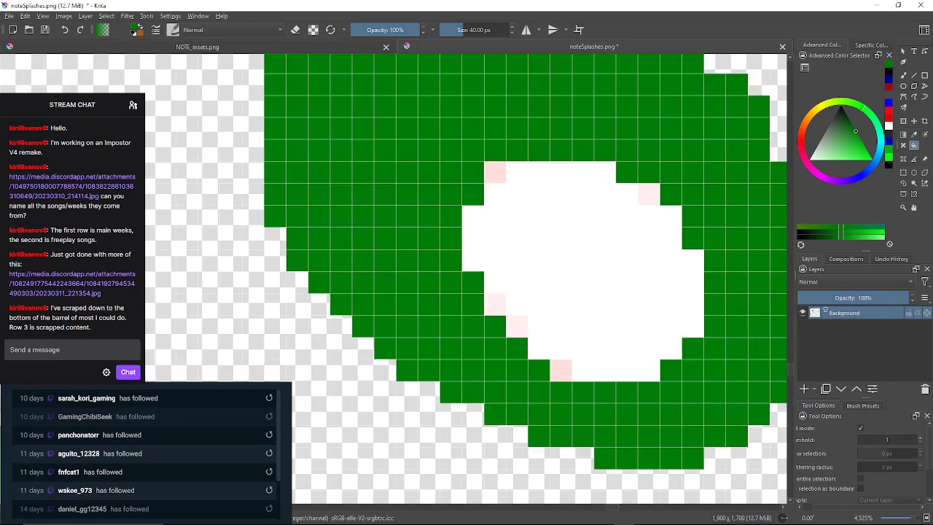
click(495, 173)
click(648, 195)
click(561, 370)
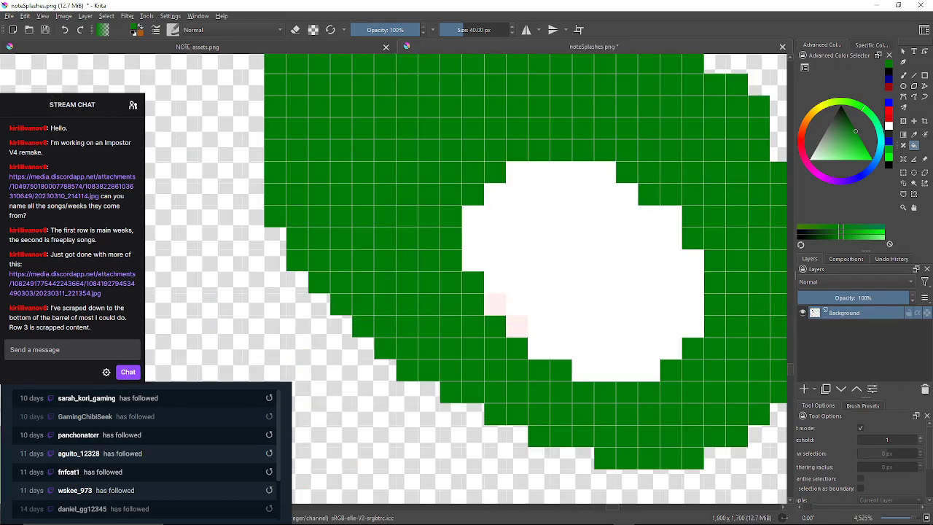
click(517, 326)
click(494, 304)
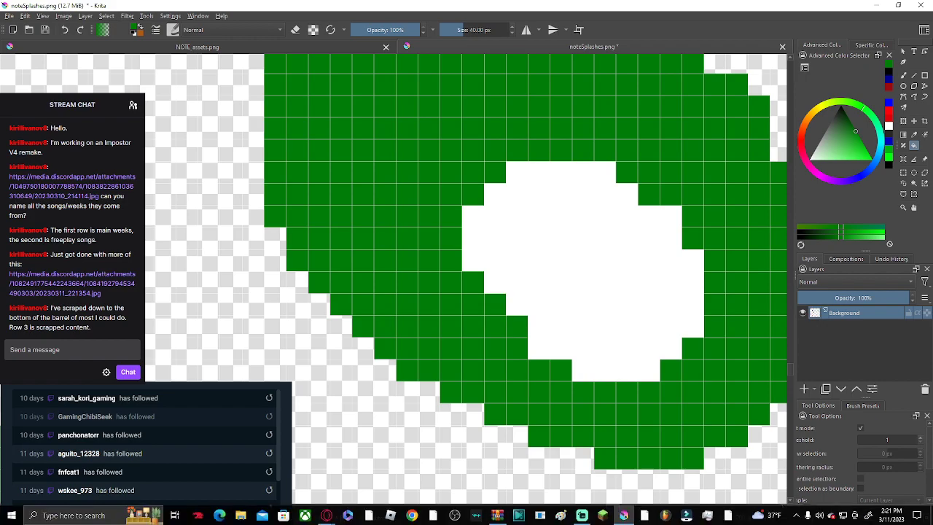
Fill the leftover pale pink pixels along the inner edge of the larger teardrop in the lower pair with dark green.
scroll(591, 327, down, 5)
scroll(510, 401, up, 5)
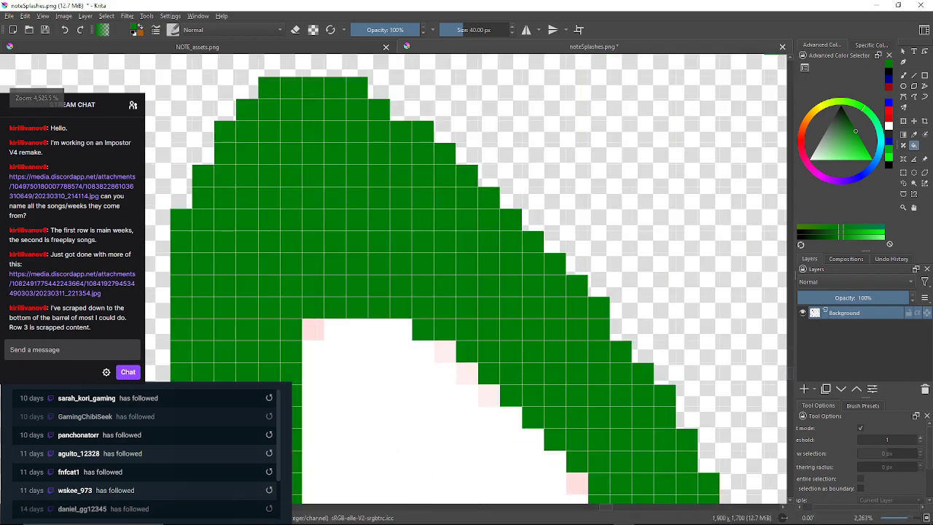
drag(408, 321, 483, 259)
click(388, 267)
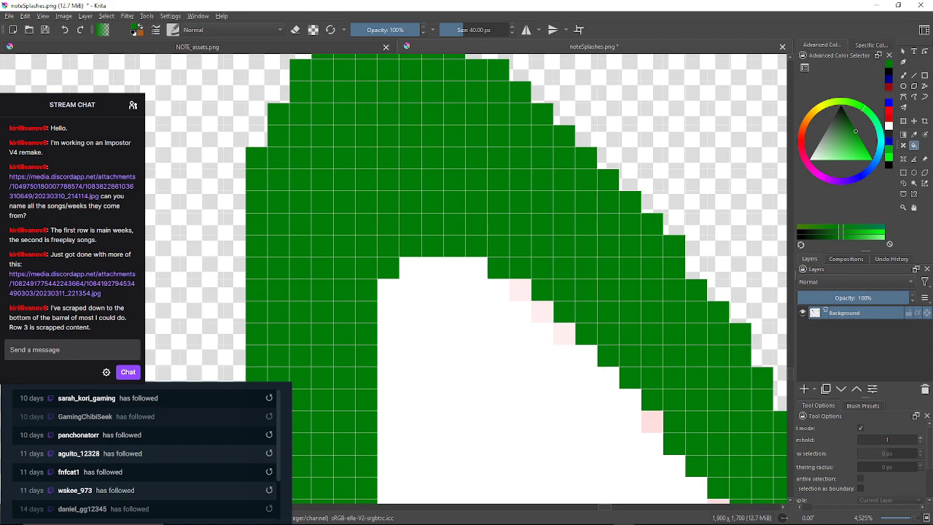
click(520, 289)
click(542, 312)
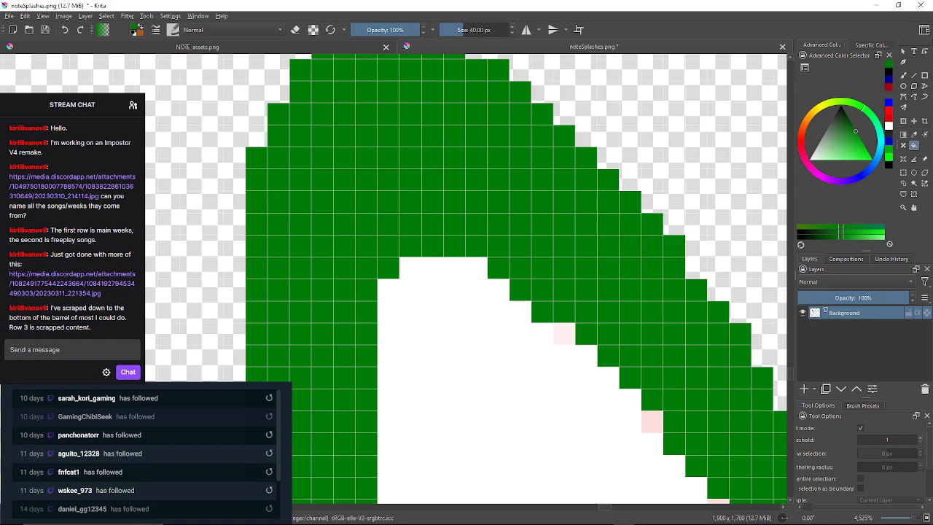
click(564, 333)
click(653, 422)
drag(658, 425, 608, 341)
scroll(609, 341, down, 2)
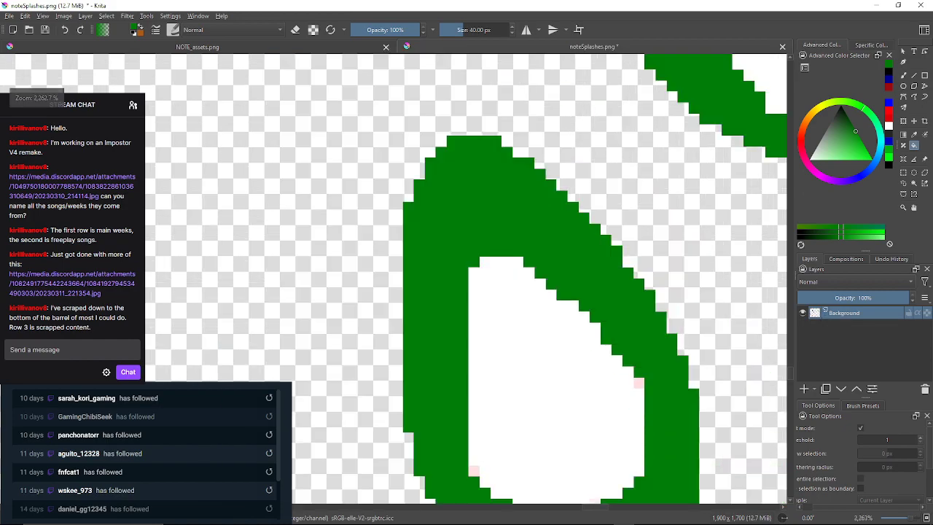
click(639, 383)
drag(638, 387, 629, 275)
scroll(587, 390, up, 2)
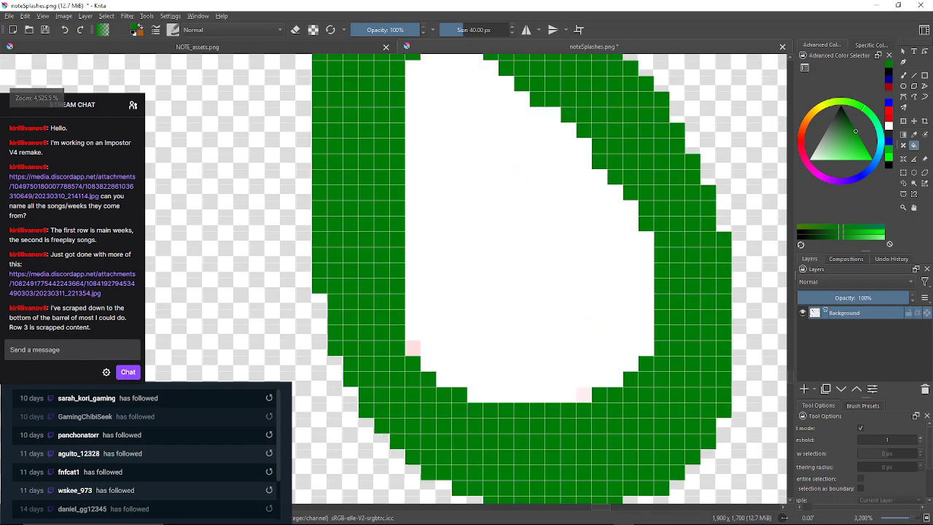
click(581, 400)
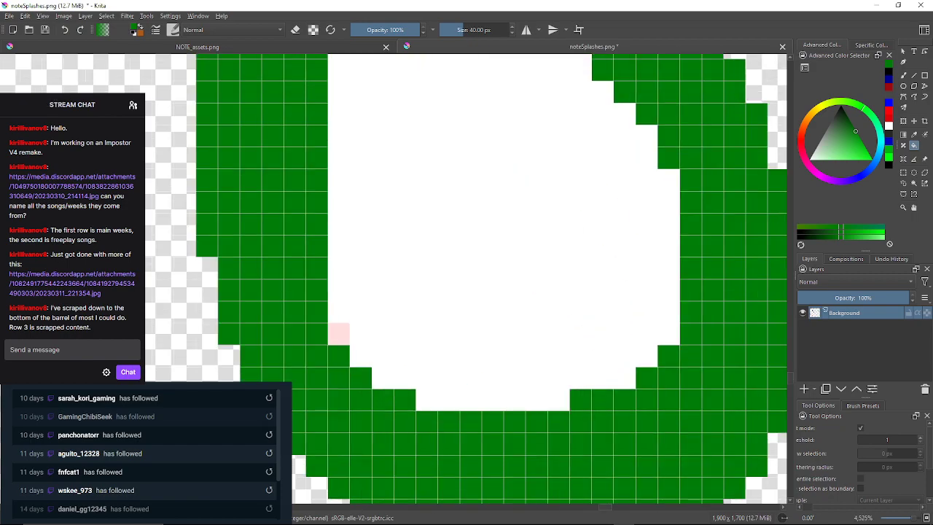
click(339, 333)
Fill the leftover pale pink pixels inside the rightmost droplet of the three-droplet cluster with dark green.
scroll(396, 240, down, 3)
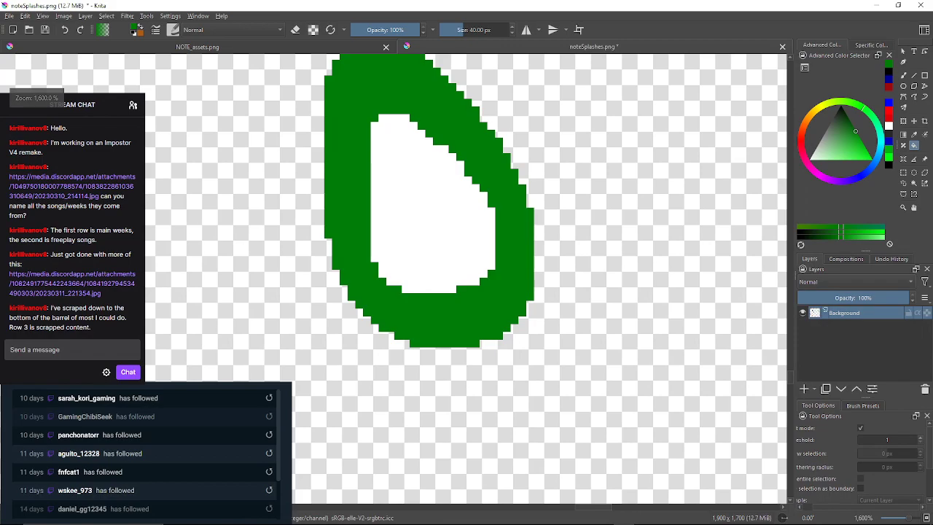
drag(346, 230, 433, 267)
scroll(431, 266, down, 6)
scroll(309, 260, up, 3)
scroll(364, 231, up, 2)
scroll(365, 230, down, 8)
scroll(364, 230, up, 3)
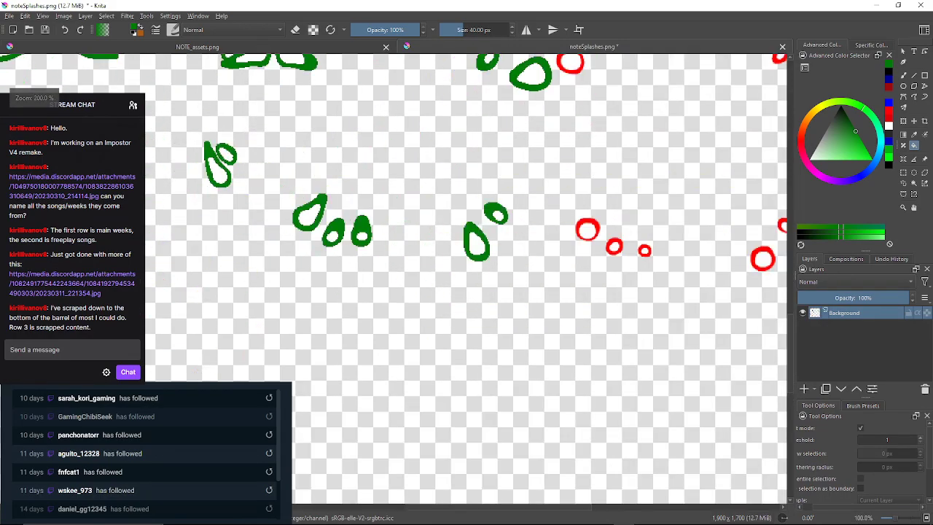
scroll(359, 231, up, 9)
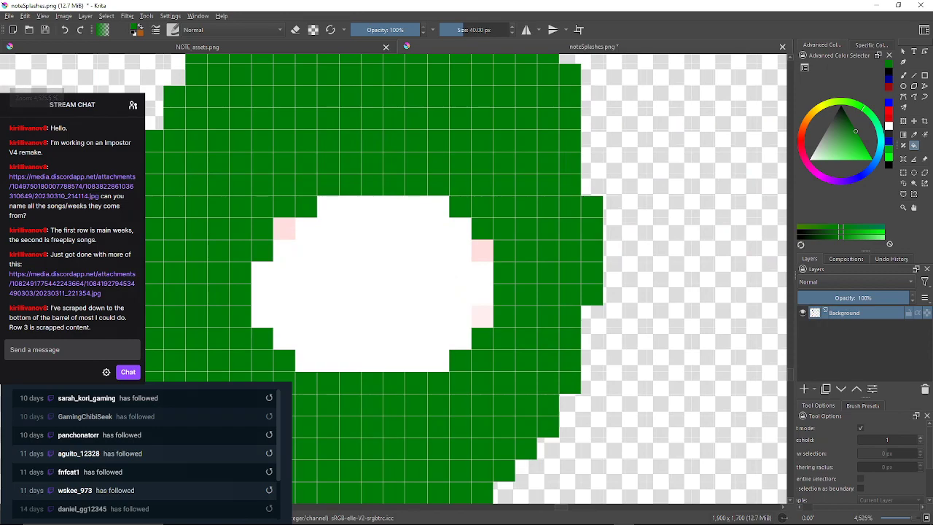
click(284, 229)
click(481, 251)
click(482, 316)
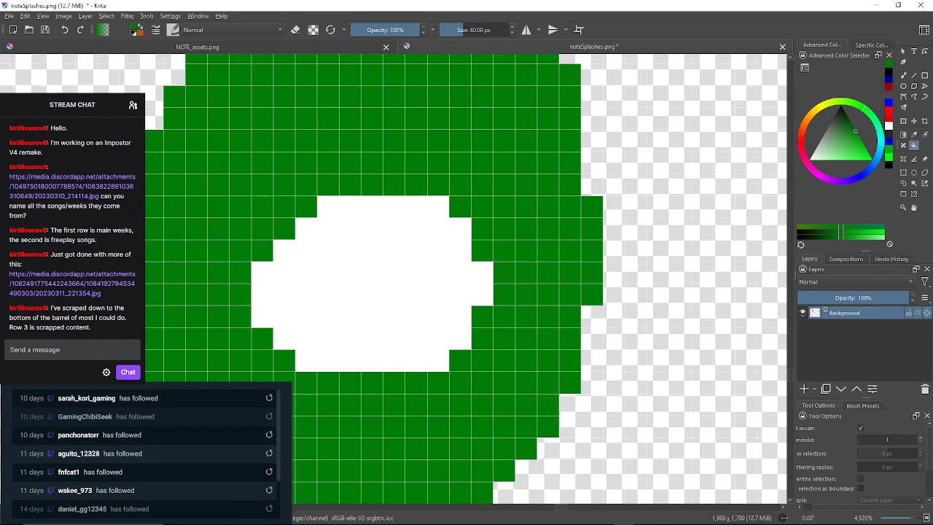
Fill the leftover pale pink pixels around the white centre of the middle droplet in the three-droplet cluster with dark green.
scroll(366, 297, down, 4)
scroll(167, 233, down, 3)
drag(175, 232, 309, 213)
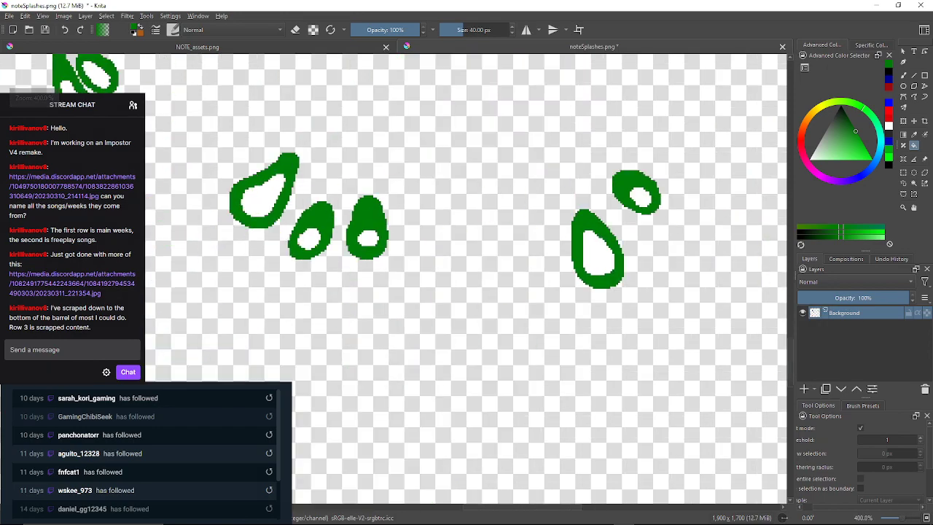
scroll(310, 214, down, 3)
scroll(317, 210, up, 9)
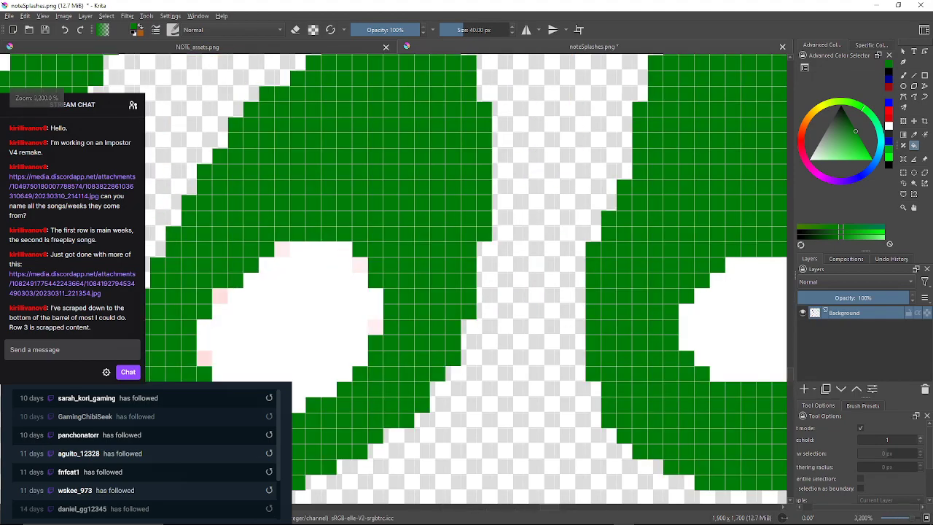
click(282, 250)
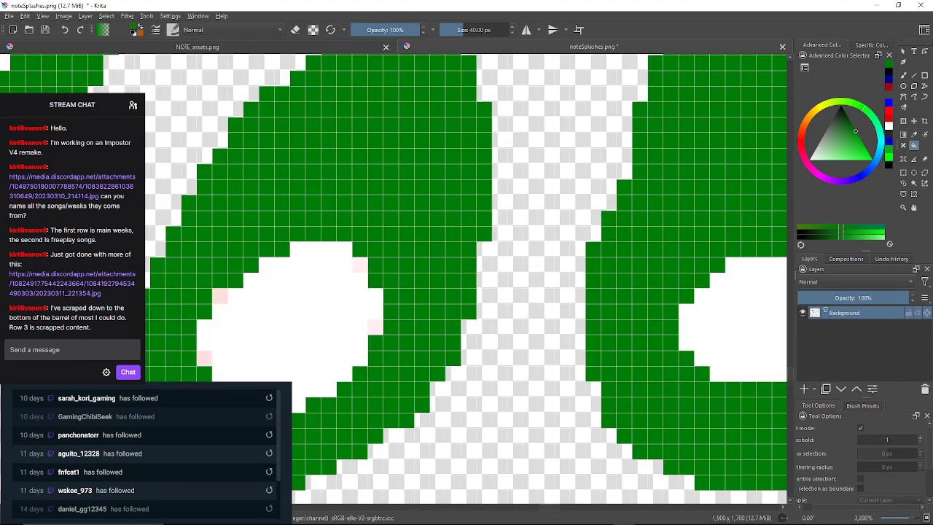
click(360, 265)
click(375, 327)
drag(376, 327, 397, 249)
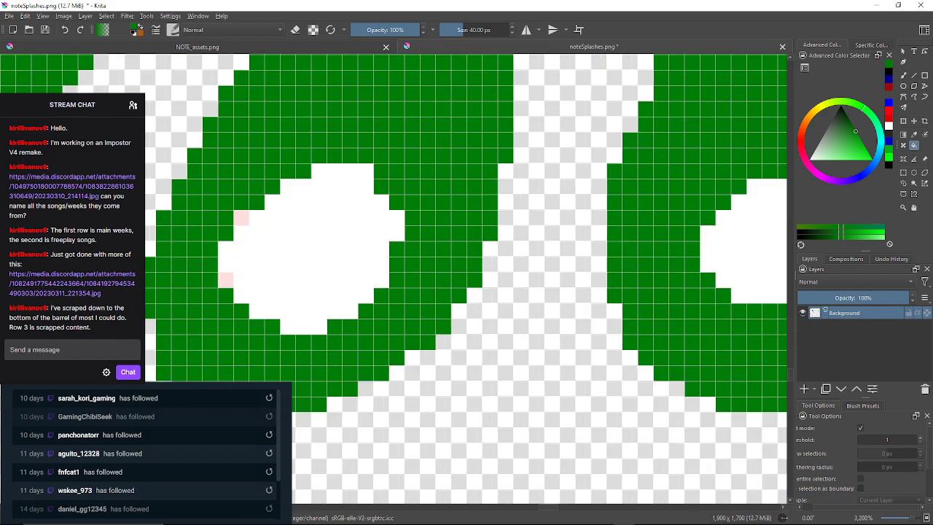
click(225, 280)
click(240, 217)
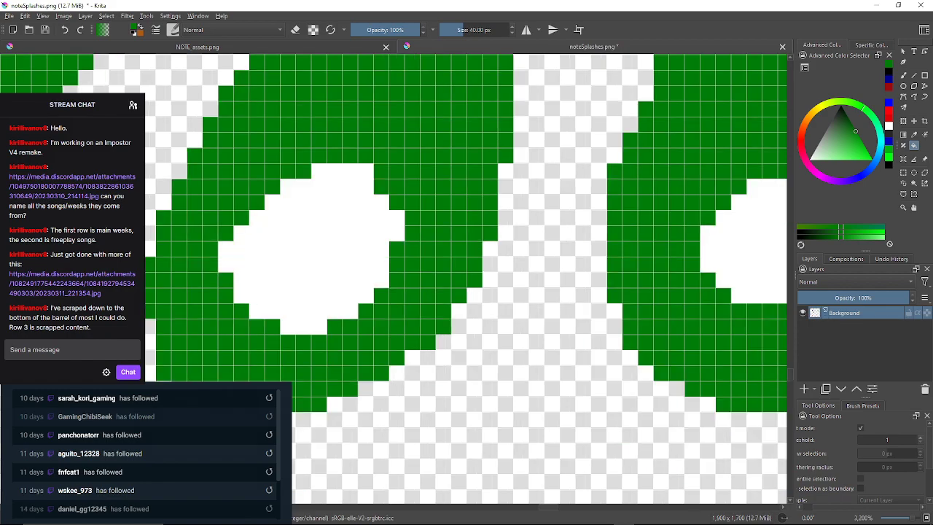
Fill the pale pink edge pixels inside the large teardrop of the three-droplet cluster with dark green, undoing the accidental fill of its white interior.
scroll(289, 286, down, 4)
scroll(156, 161, up, 5)
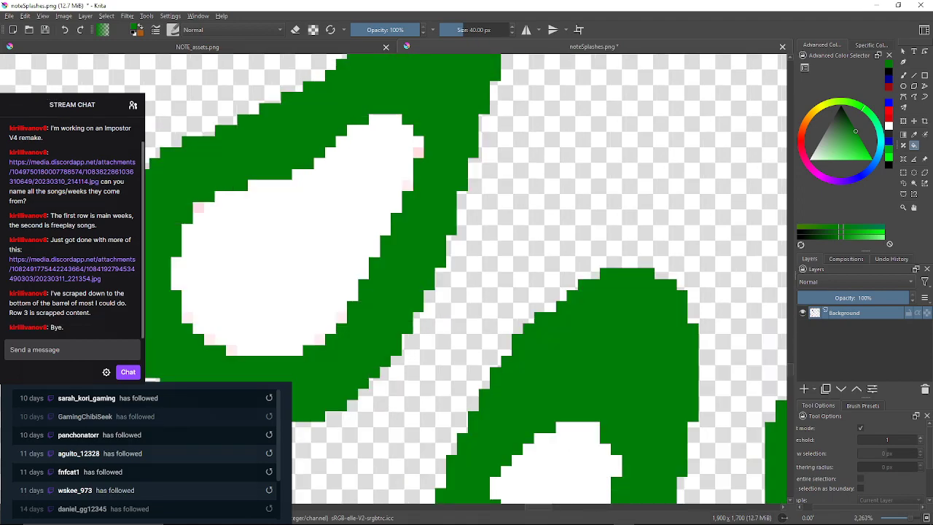
click(419, 153)
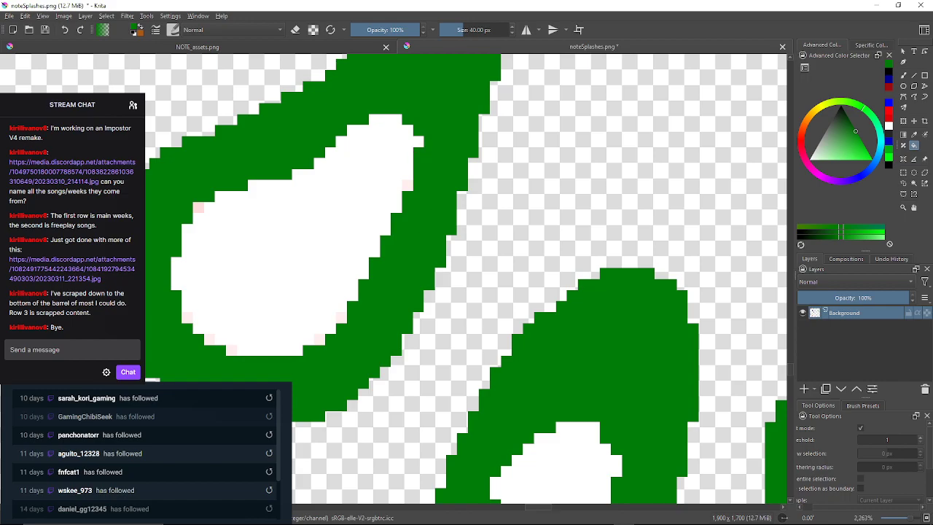
click(408, 185)
click(342, 318)
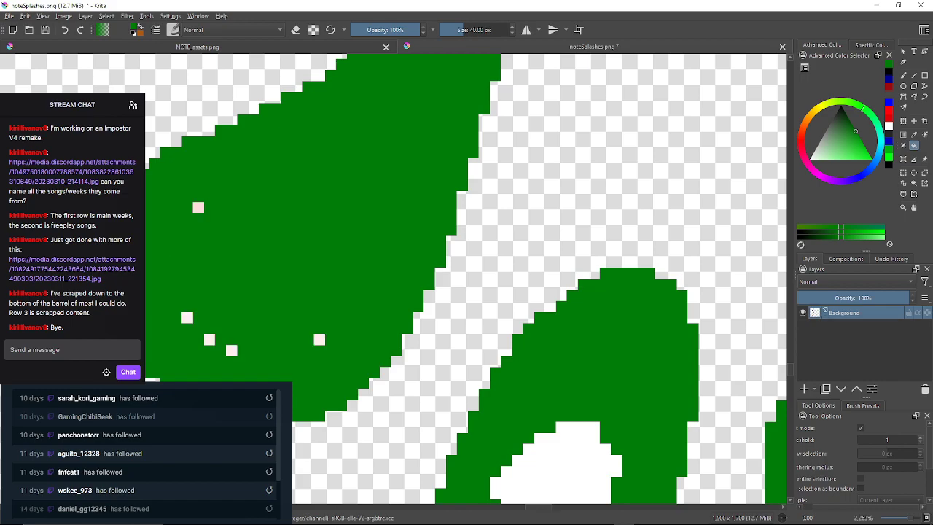
click(64, 30)
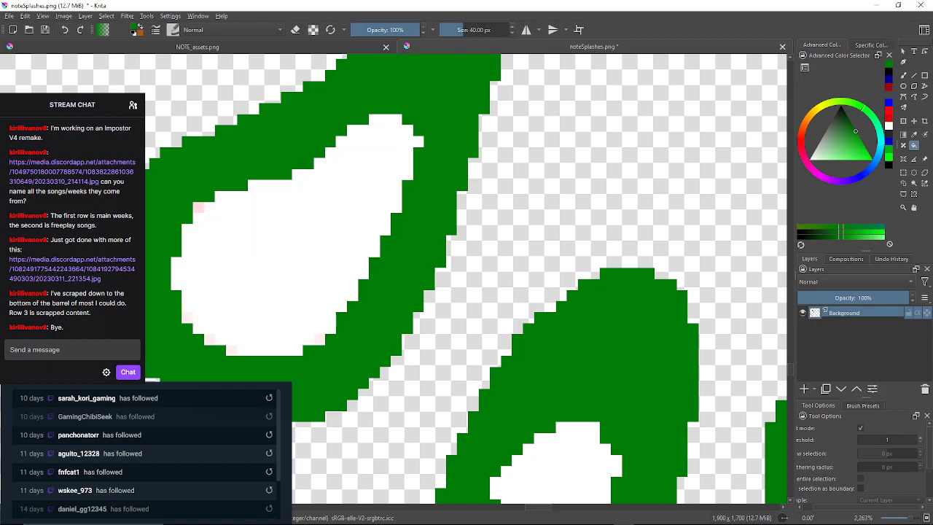
click(319, 340)
click(231, 350)
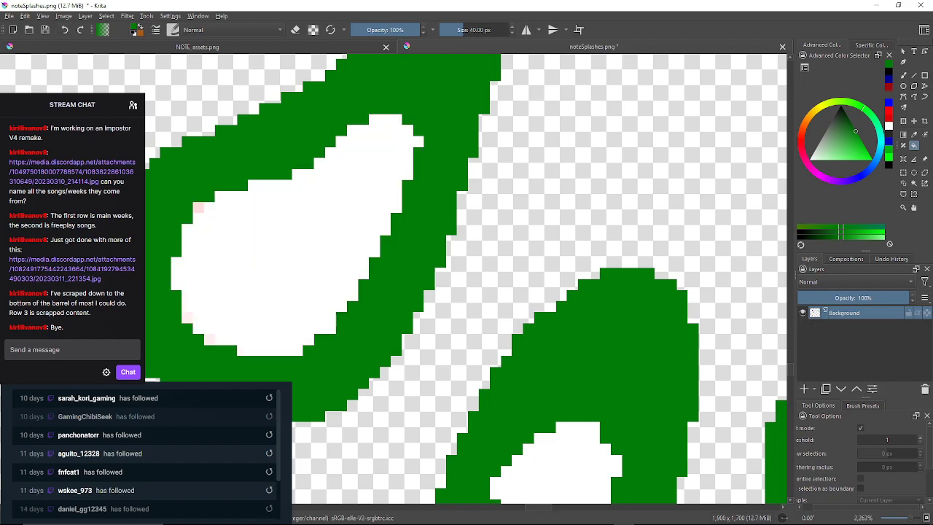
click(209, 340)
click(187, 317)
click(198, 207)
Fill the leftover pale pink pixels along the upper-left inner edge of the right-hand teardrop in the side-by-side pair with dark green.
scroll(199, 207, down, 7)
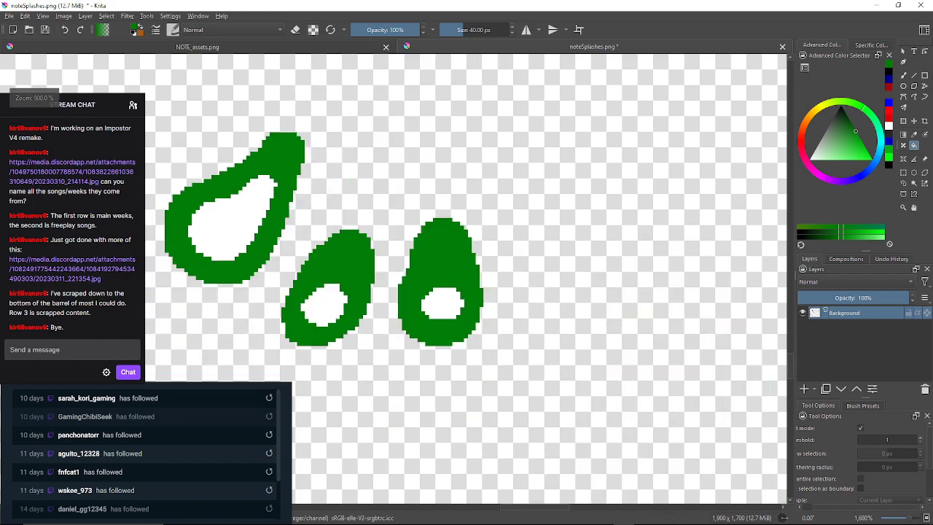
drag(199, 207, 253, 300)
scroll(244, 139, up, 5)
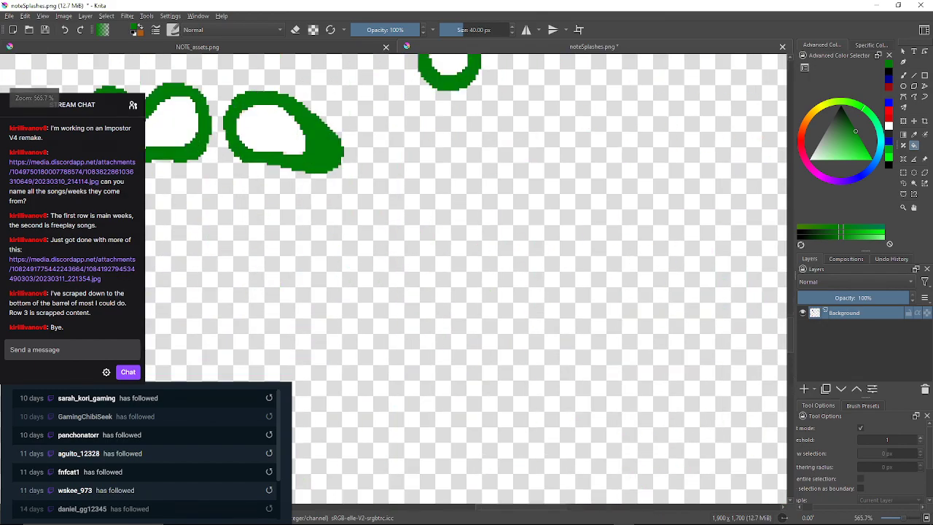
scroll(248, 160, up, 3)
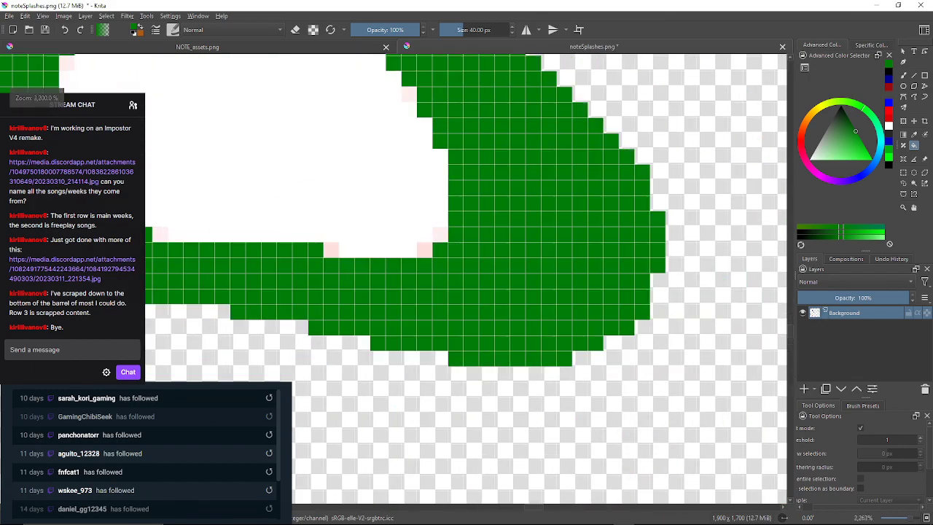
click(212, 152)
click(228, 121)
click(244, 105)
click(306, 73)
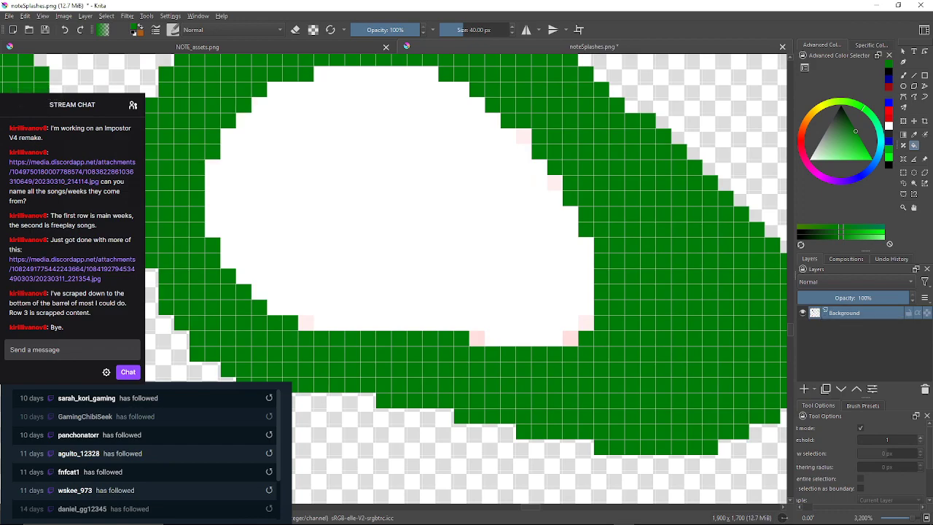
Fill the remaining pale pink pixels along the right and lower inner edges of that teardrop with dark green.
click(523, 136)
click(555, 183)
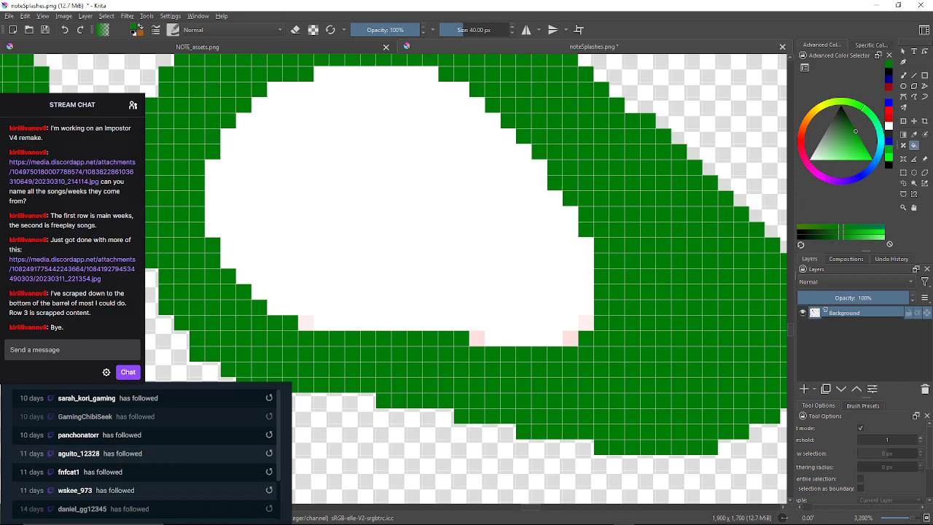
click(586, 322)
click(571, 339)
click(477, 337)
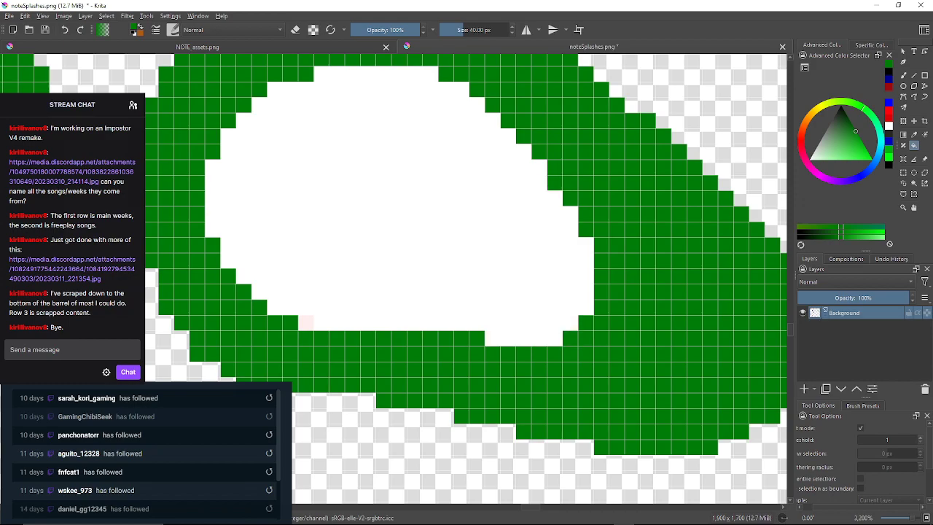
click(306, 323)
scroll(337, 232, down, 4)
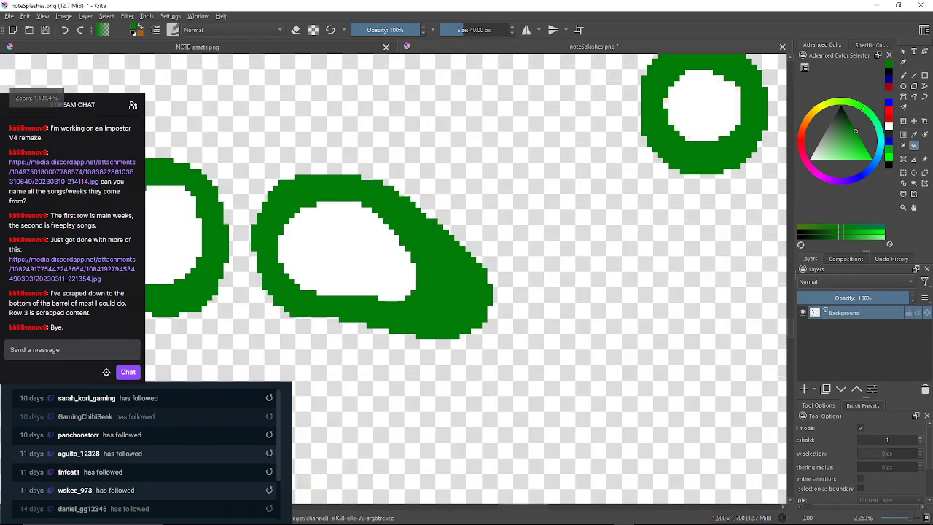
Fill the pale pink pixels around the white centre of the small round droplet with dark green, undoing the accidental fill of its interior.
drag(615, 106, 421, 162)
scroll(421, 162, down, 3)
scroll(435, 152, up, 6)
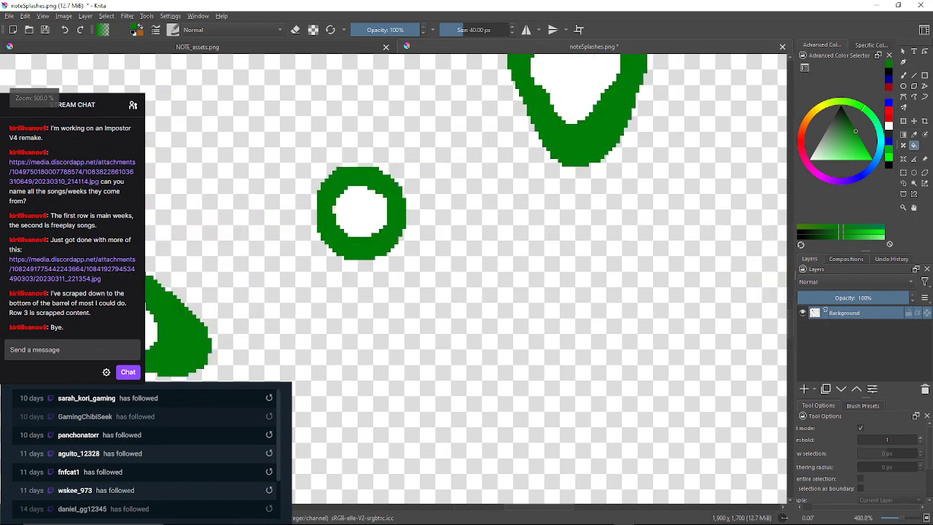
scroll(274, 248, up, 2)
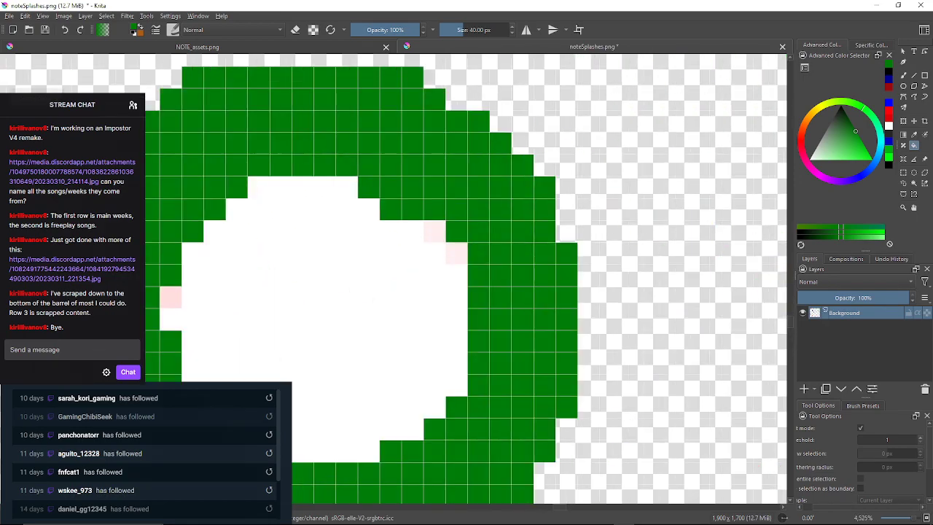
click(315, 295)
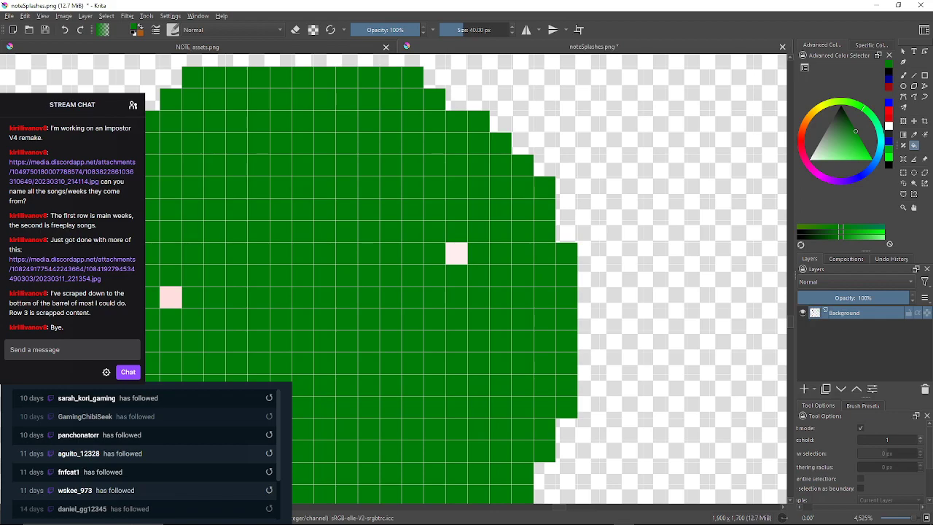
key(ctrl+z)
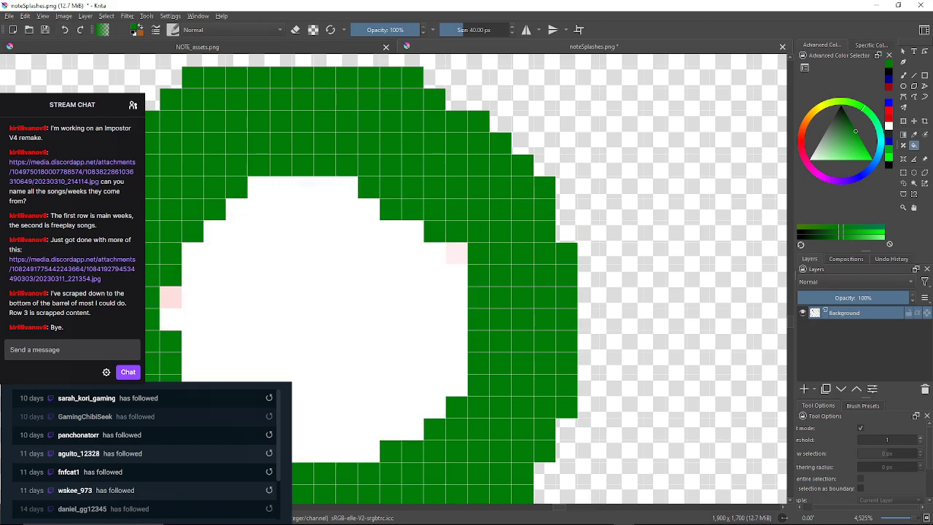
click(456, 253)
drag(379, 249, 451, 159)
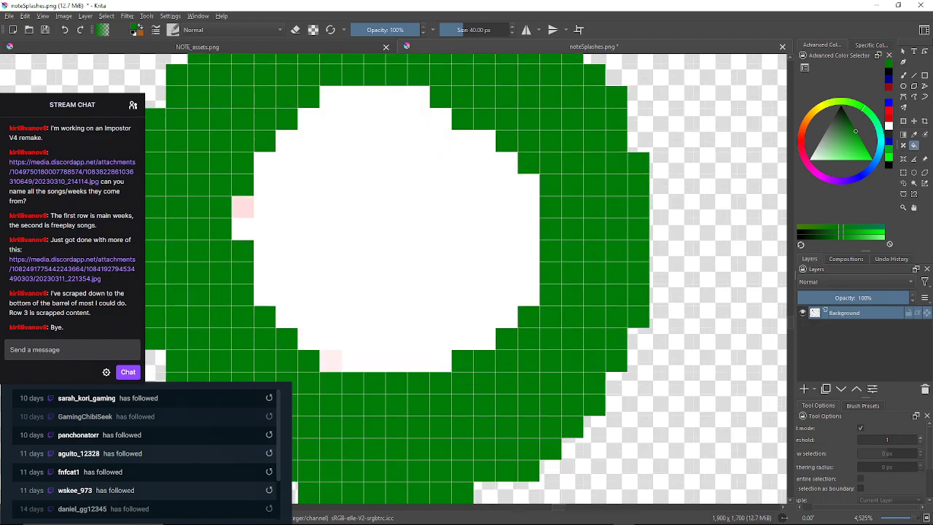
click(331, 360)
click(242, 207)
scroll(243, 206, down, 10)
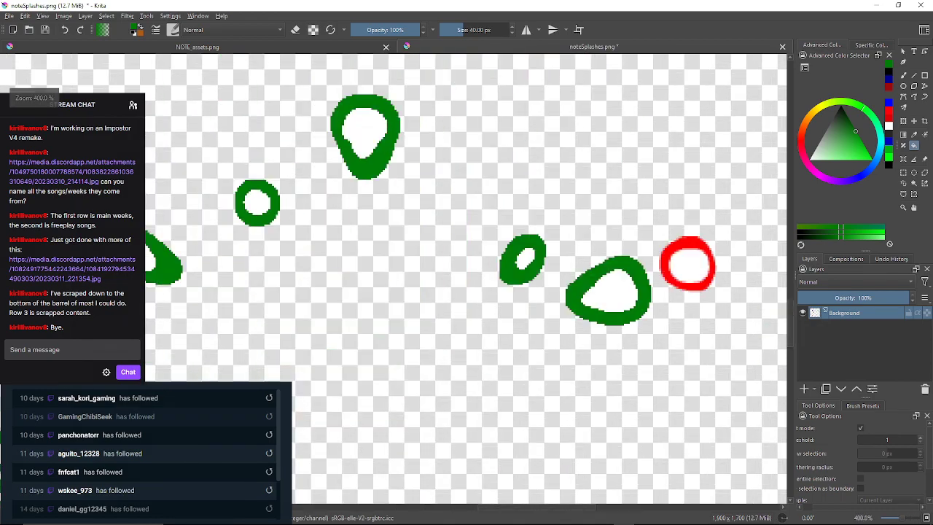
Review the recoloured splash rows across the whole sprite sheet for droplets still in their original colours.
scroll(377, 107, up, 4)
scroll(377, 107, down, 11)
drag(377, 106, 443, 361)
scroll(376, 195, up, 3)
scroll(376, 195, down, 2)
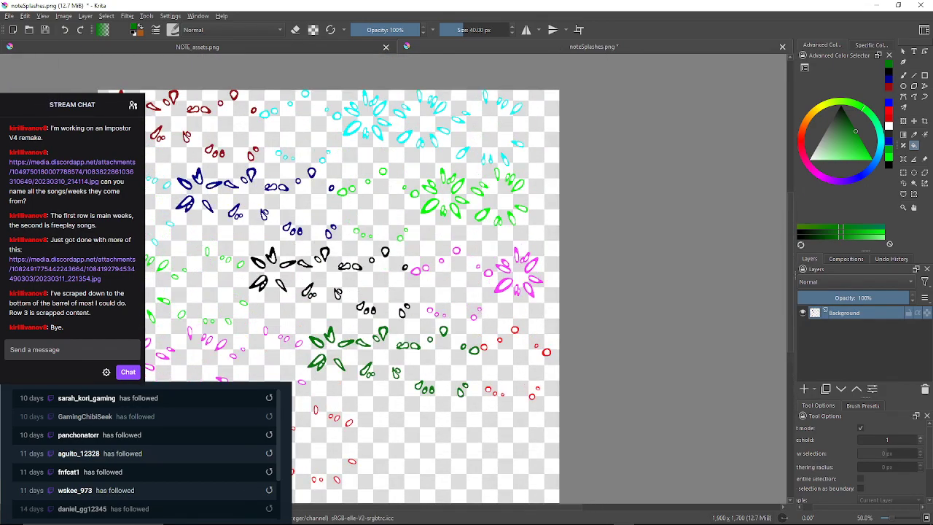
drag(443, 361, 608, 424)
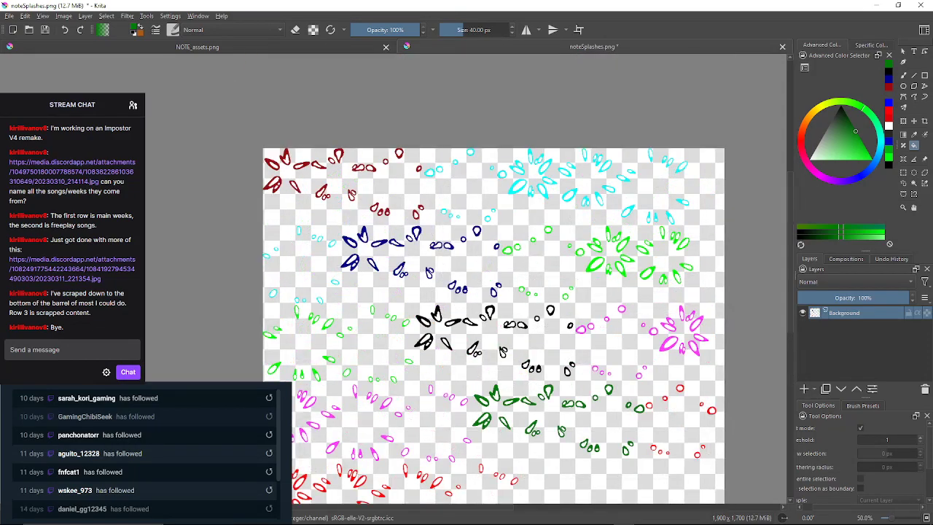
scroll(534, 263, up, 2)
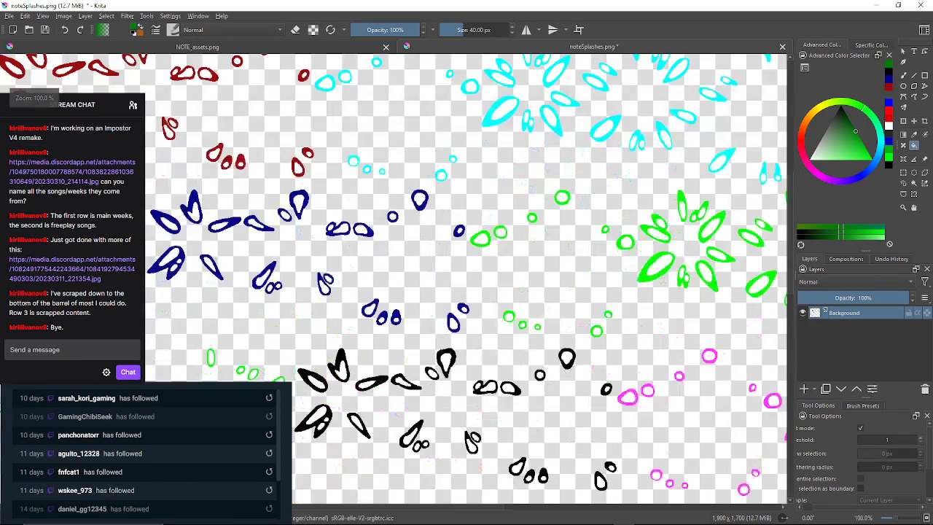
scroll(565, 283, up, 2)
scroll(565, 283, down, 4)
scroll(565, 283, up, 3)
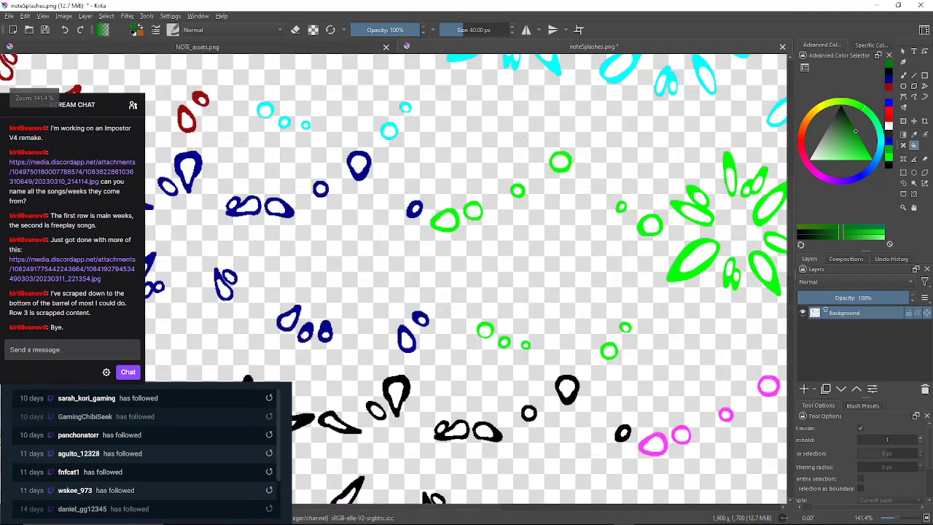
Set the fill threshold to 99 and fill the bright green ring beside the dark blue teardrop at the end of the blue row with dark blue.
click(889, 78)
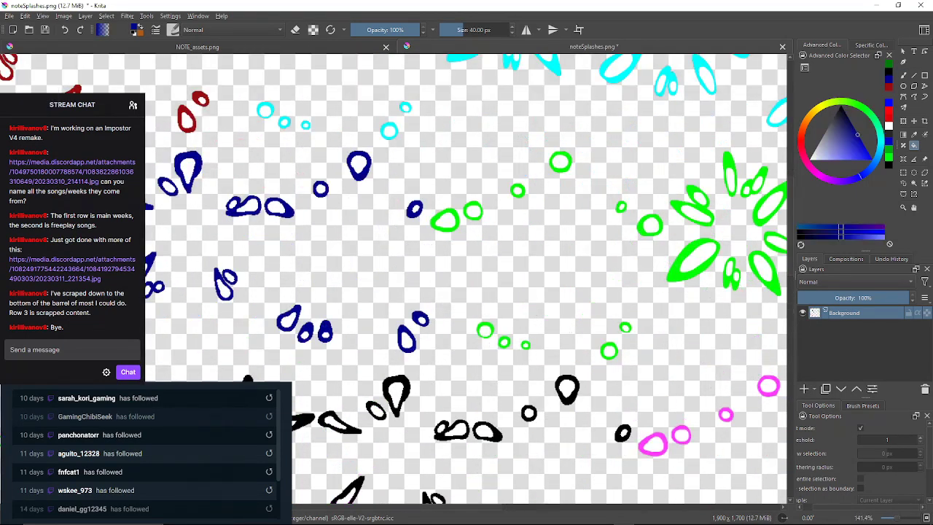
drag(887, 440, 923, 439)
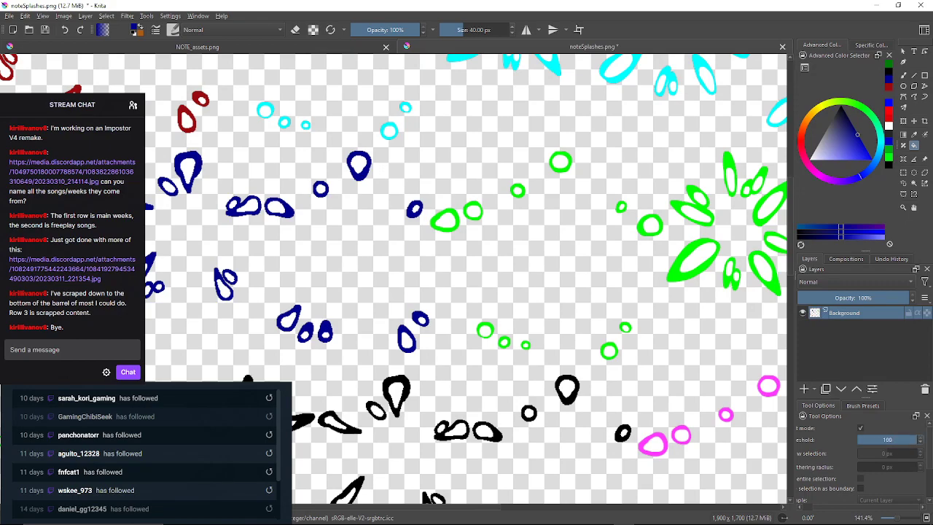
click(920, 442)
scroll(466, 196, up, 4)
click(428, 266)
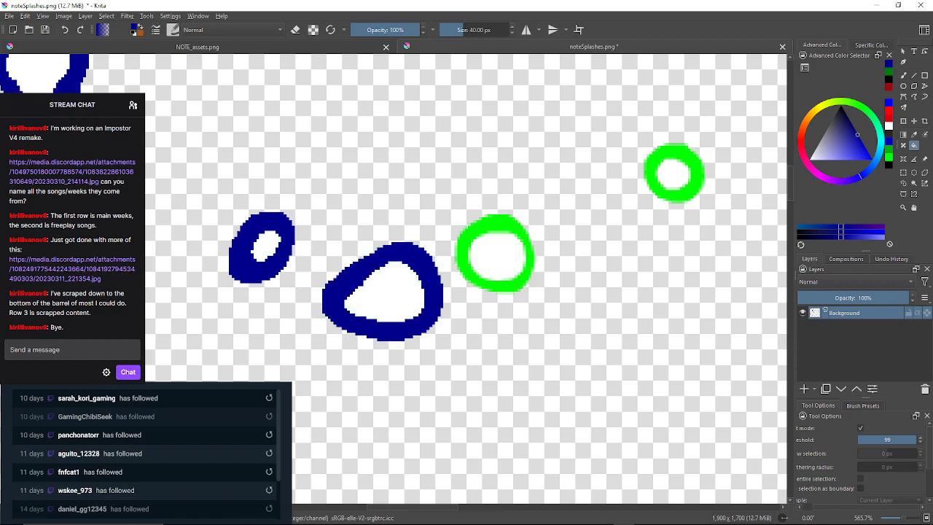
click(459, 251)
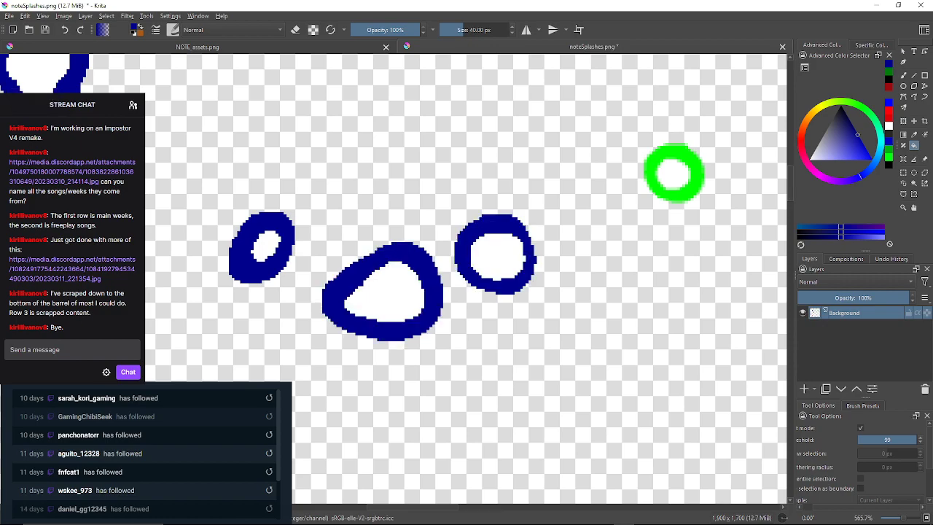
Fill the green ring right of the dark blue droplets, plus the larger and small rings farther right, with dark blue.
click(656, 189)
drag(724, 246, 458, 246)
scroll(458, 246, down, 5)
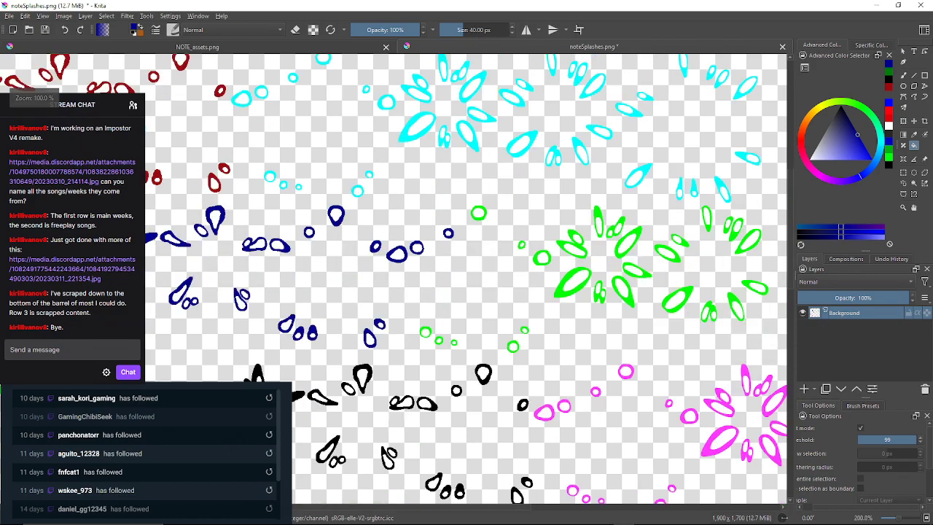
scroll(456, 245, up, 2)
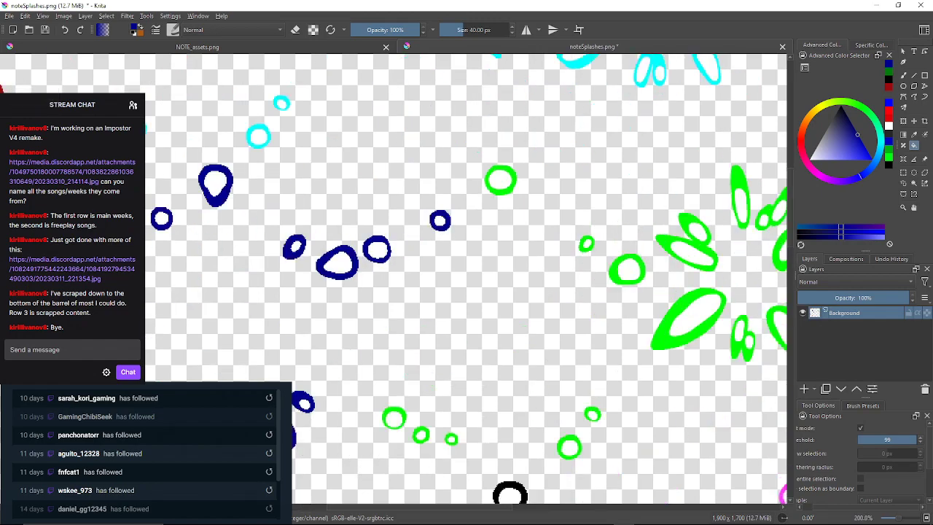
click(500, 167)
click(586, 238)
Fill the five green rings in the two small groups above the black and magenta splashes with dark blue.
drag(576, 306, 538, 233)
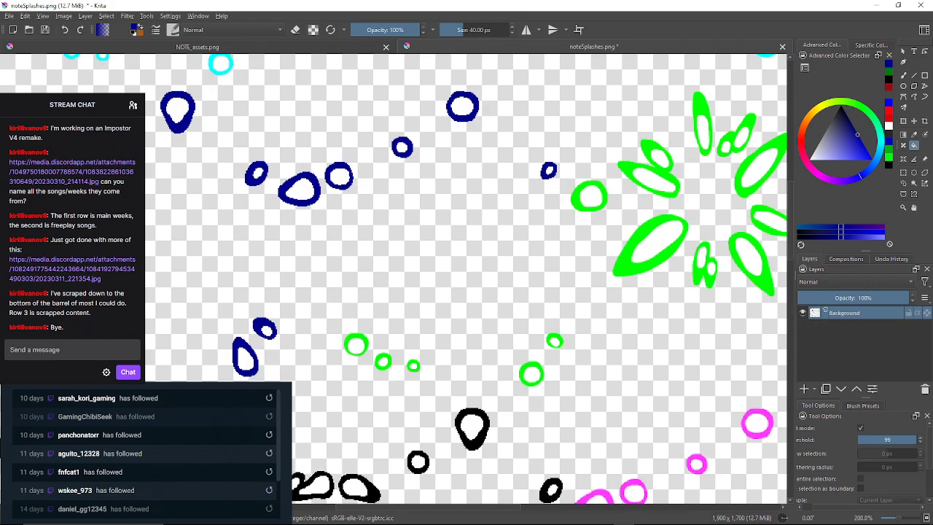
click(554, 335)
click(531, 363)
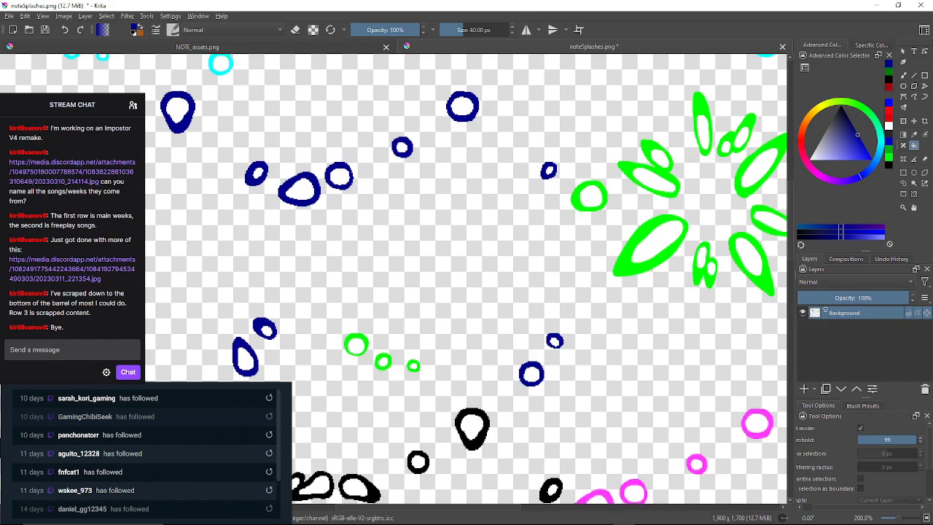
click(414, 361)
click(383, 355)
click(355, 335)
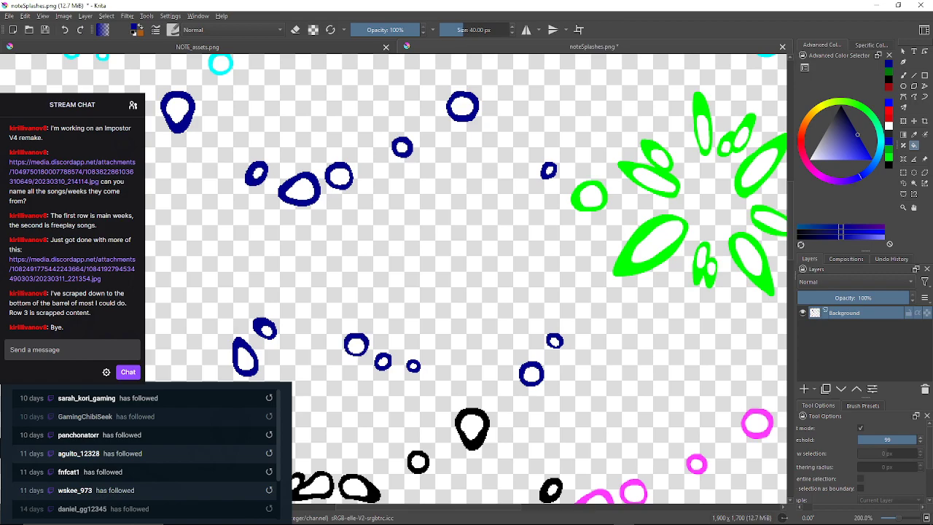
Fill the green ring beside the dense green burst and all of that burst's petals with dark blue.
drag(554, 255, 403, 269)
click(438, 195)
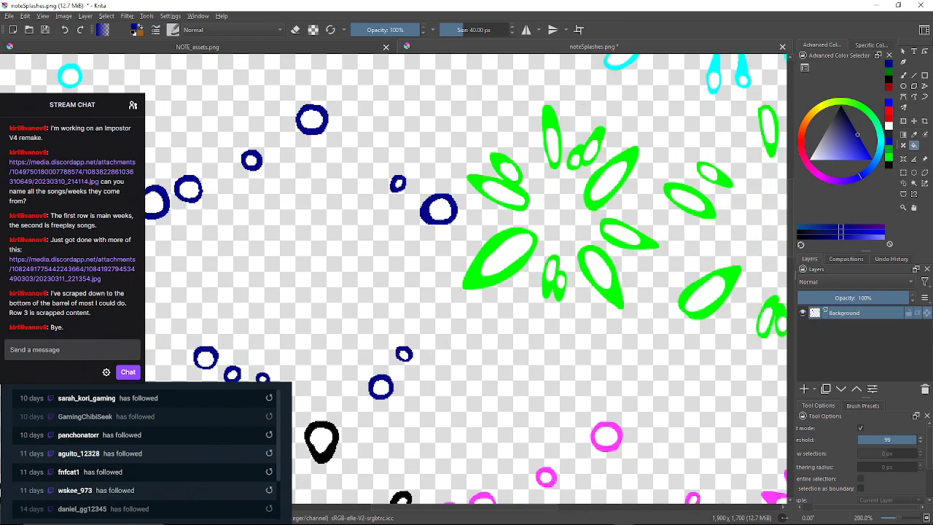
click(478, 273)
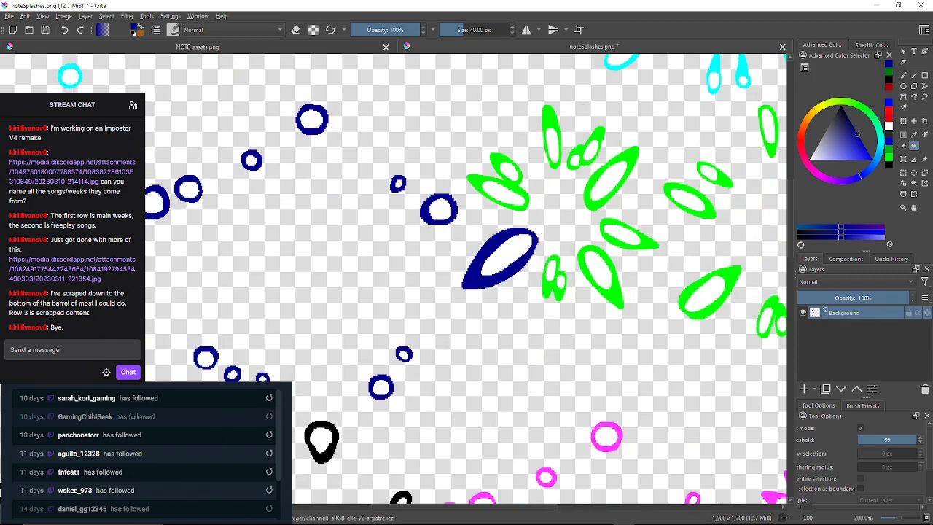
click(480, 183)
click(546, 124)
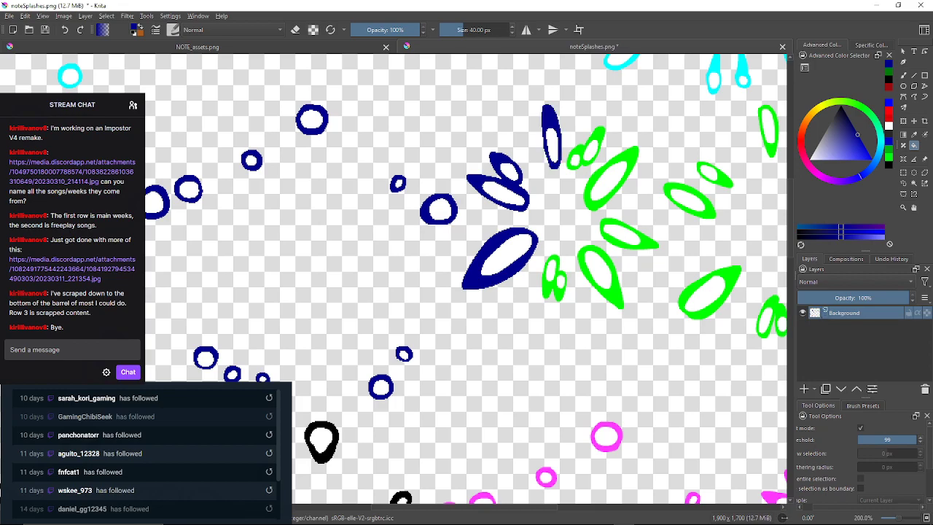
click(600, 135)
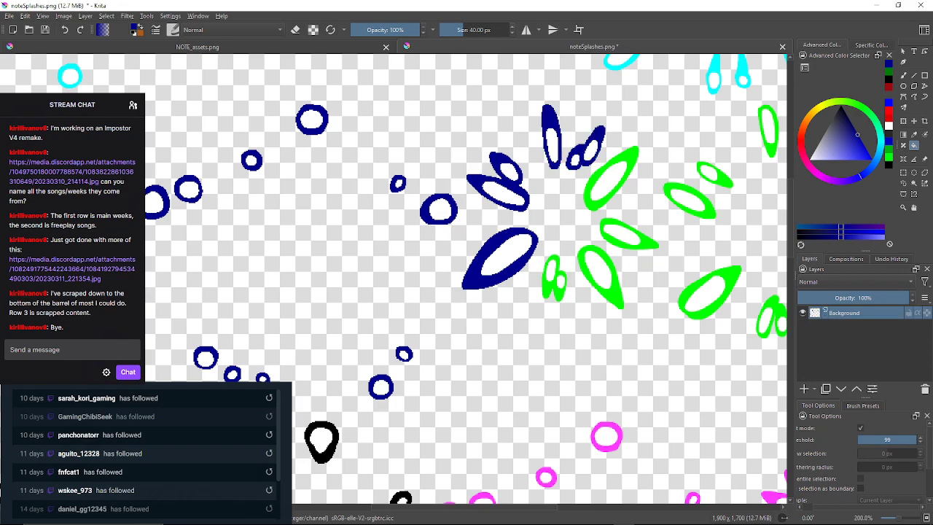
click(627, 154)
click(605, 226)
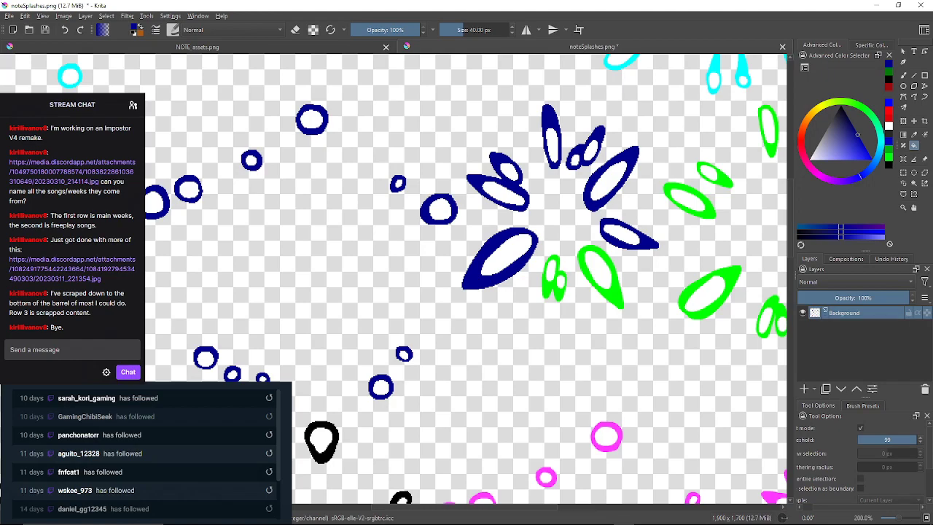
click(583, 255)
click(548, 285)
Fill every petal of the wider green burst next to the finished dark blue burst with dark blue.
drag(554, 277, 368, 318)
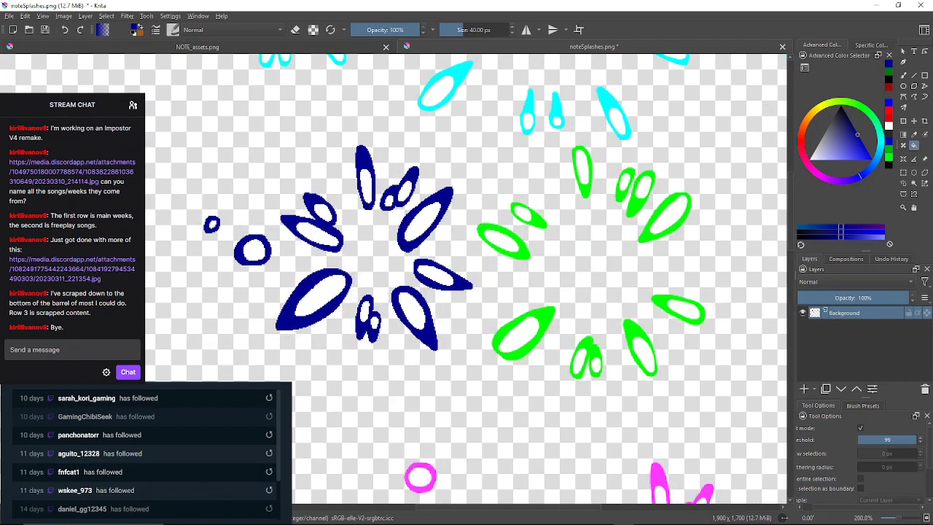
click(521, 253)
click(537, 220)
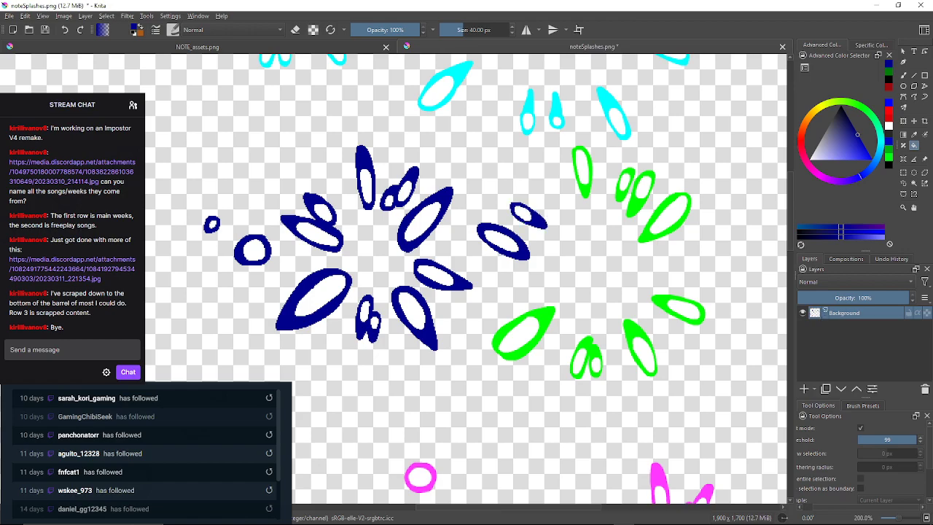
click(584, 189)
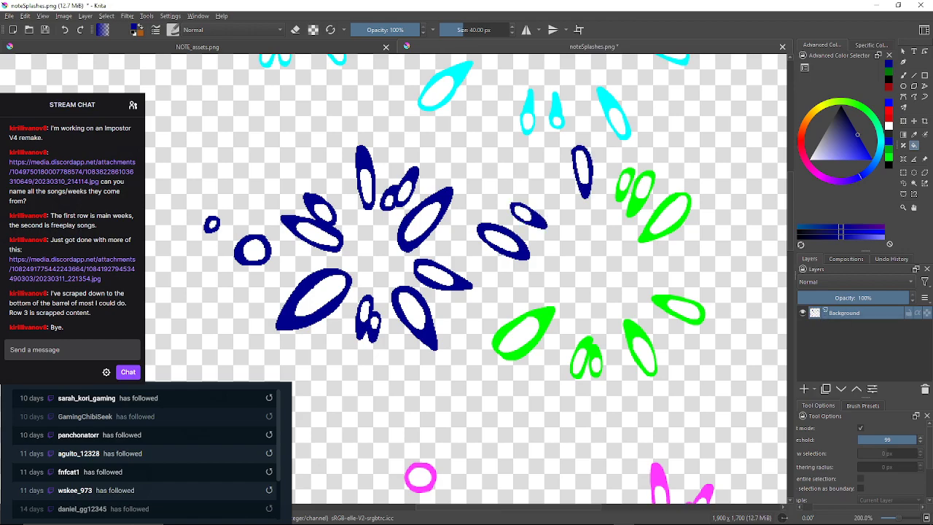
click(625, 188)
click(643, 191)
click(677, 209)
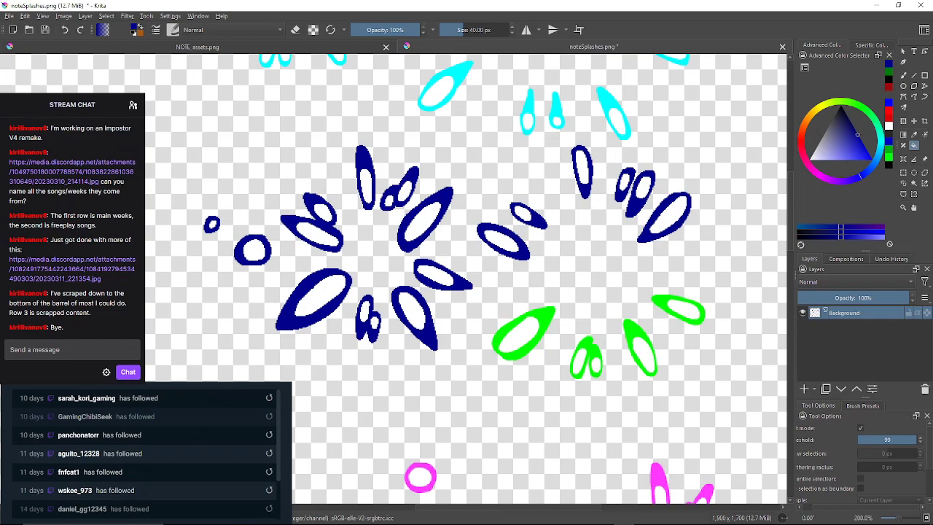
click(685, 307)
click(640, 348)
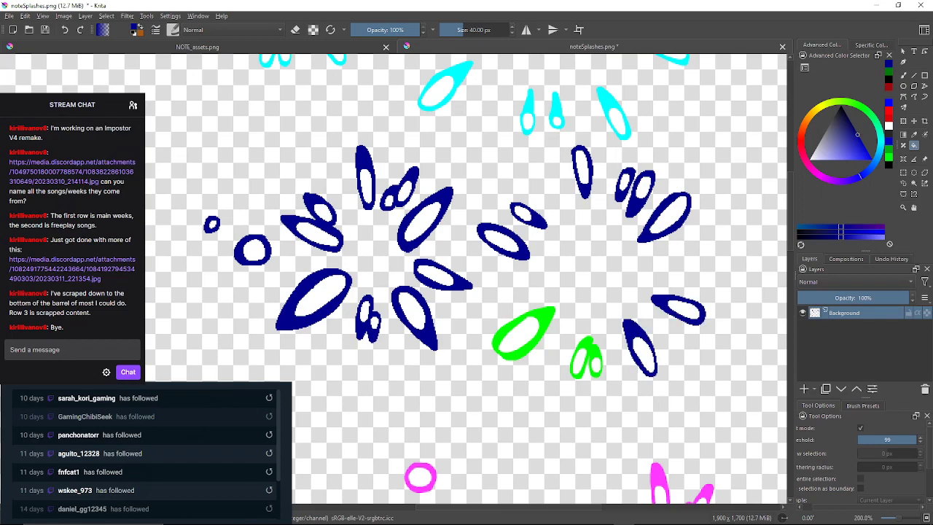
click(589, 348)
click(501, 351)
Fill the four upper petals and the nearby oval of the green splash at the canvas's left edge with dark blue.
scroll(474, 346, down, 3)
drag(474, 345, 635, 244)
drag(192, 295, 341, 255)
scroll(341, 256, up, 1)
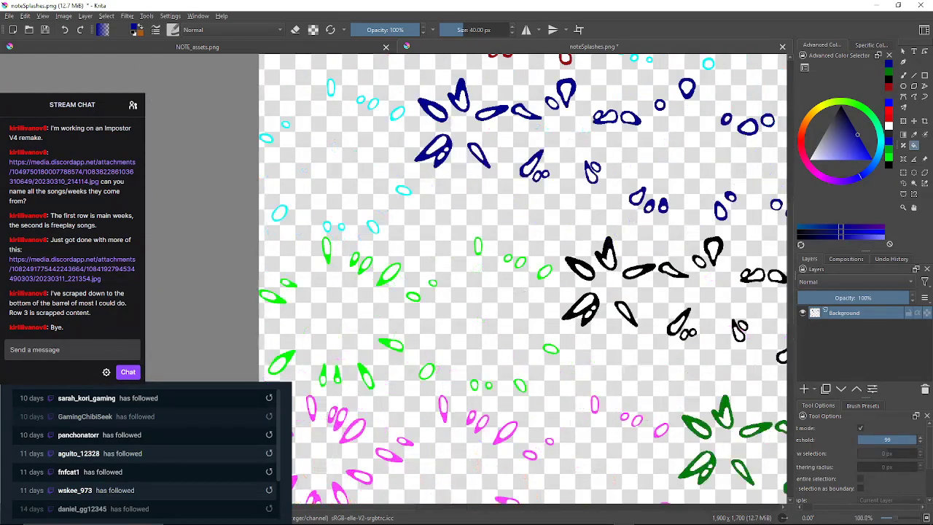
scroll(342, 261, up, 2)
click(312, 237)
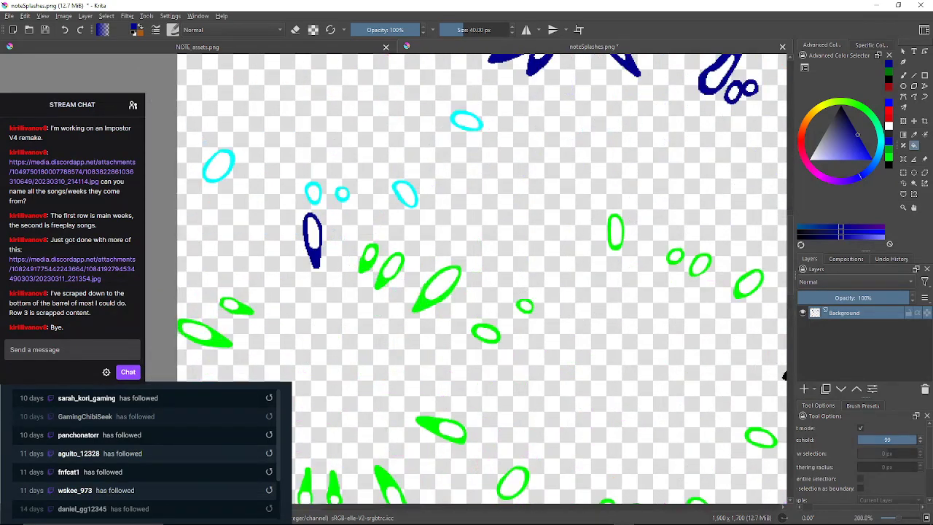
click(369, 256)
click(391, 267)
click(437, 288)
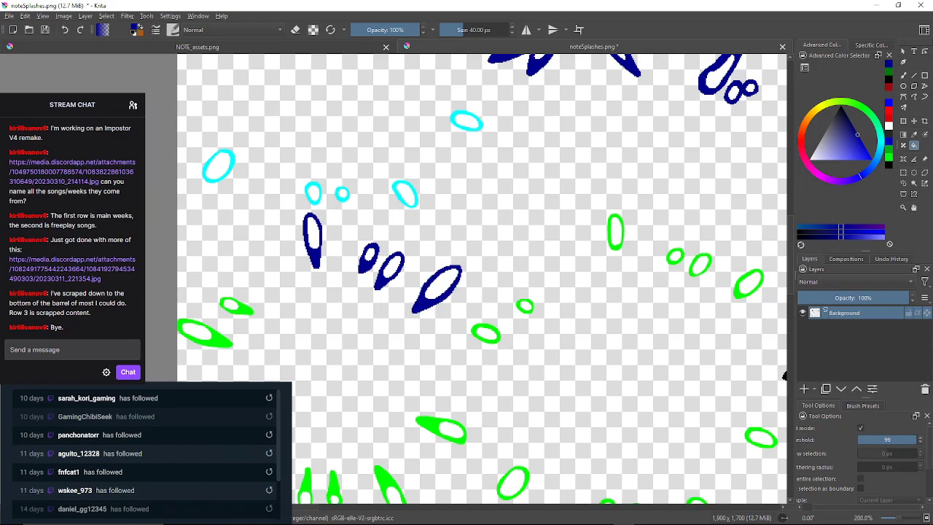
click(481, 328)
Fill the five lower petals of the splash at the canvas's left edge with dark blue.
drag(484, 332, 508, 239)
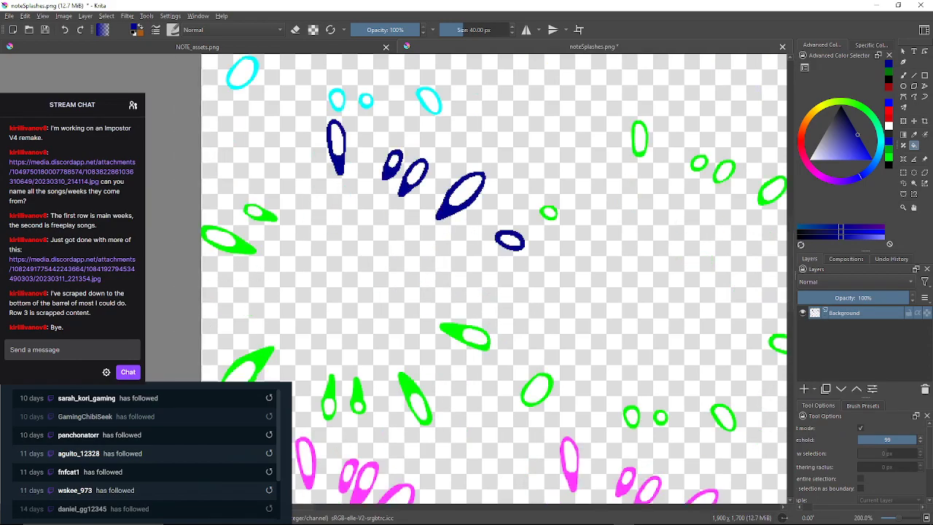
click(542, 218)
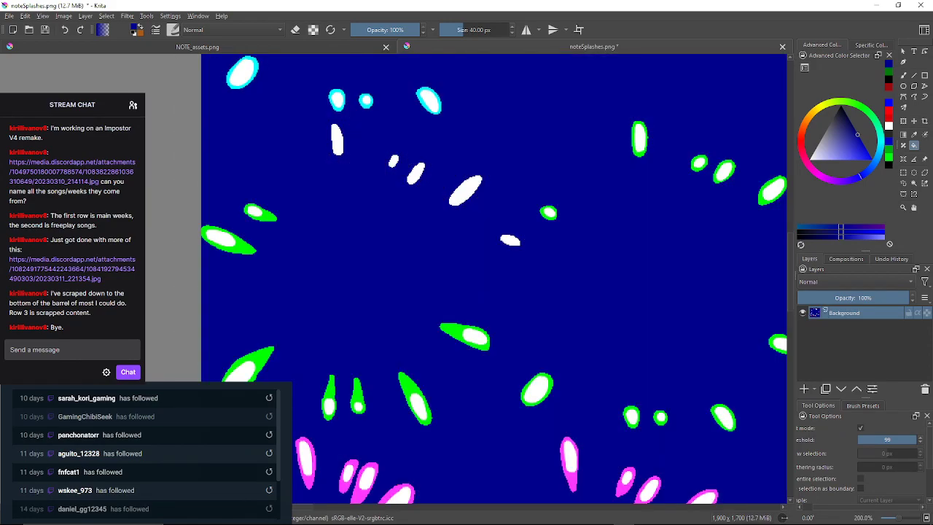
key(ctrl+z)
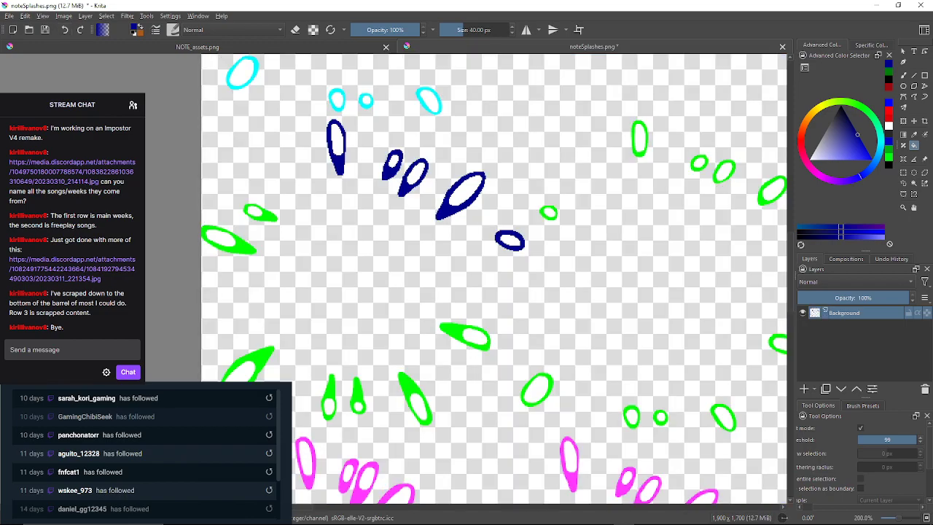
click(455, 328)
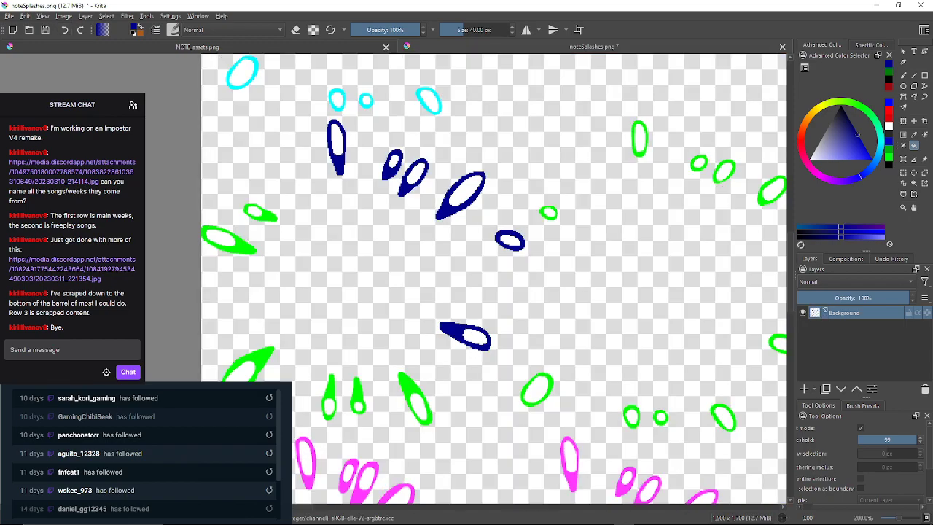
click(404, 386)
click(357, 385)
click(330, 387)
drag(330, 388, 426, 348)
click(355, 322)
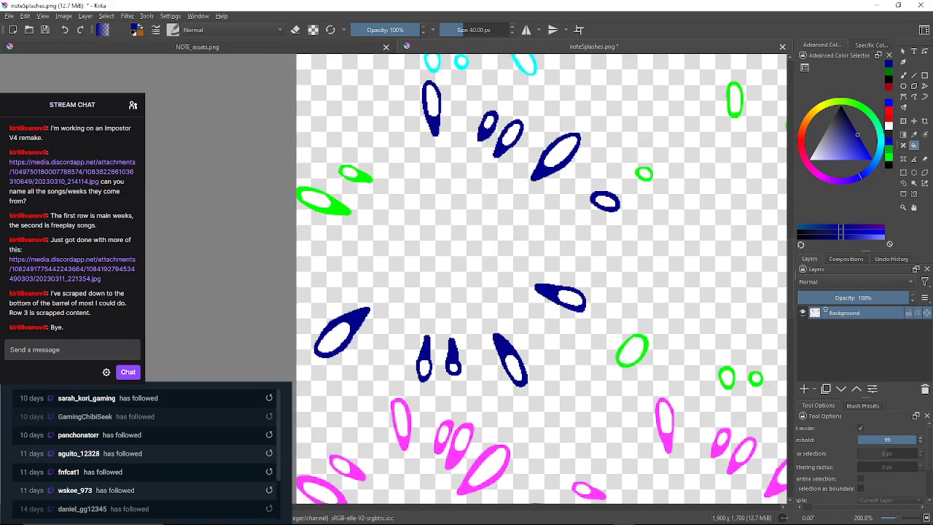
Fill the two remaining green petals touching or nearest the canvas's left edge with dark blue, undoing any fill that floods the background.
click(338, 208)
click(359, 184)
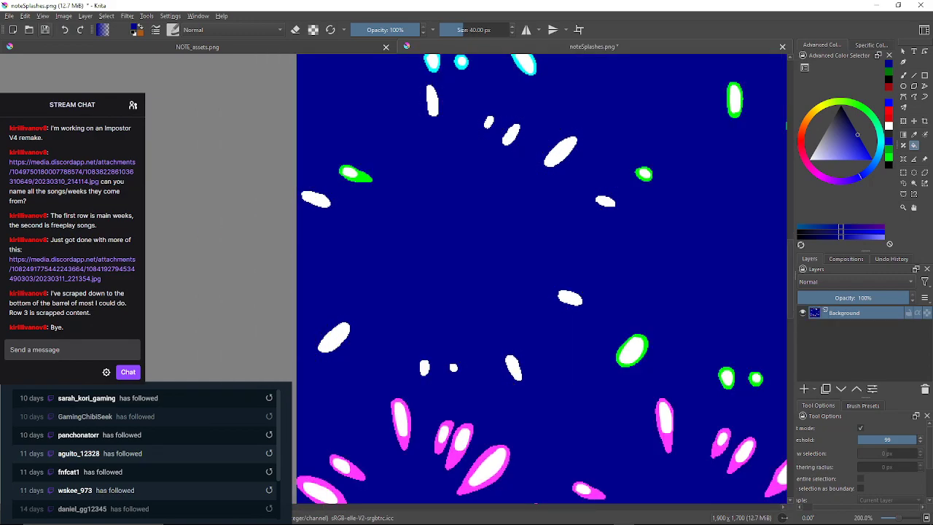
click(64, 30)
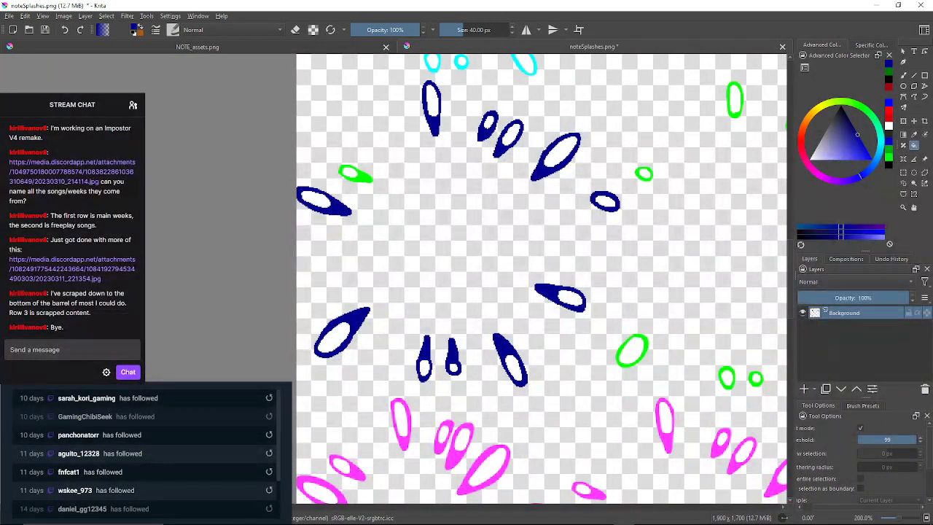
click(363, 177)
Fill the small green ring just right of the left-edge splash with dark blue.
drag(563, 215, 403, 211)
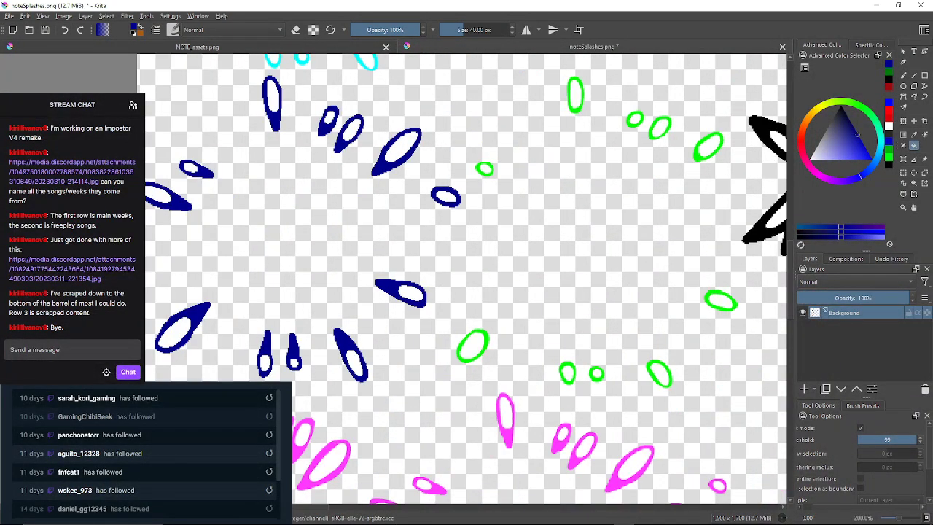
scroll(402, 210, down, 3)
scroll(440, 190, up, 5)
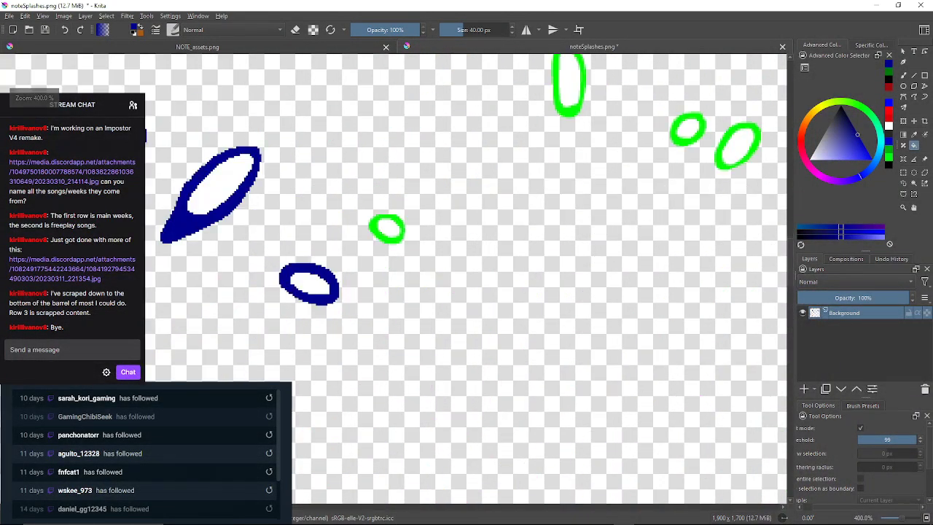
click(395, 239)
Fill the four green ovals along the upper arc of the splash left of the black burst with dark blue.
drag(394, 239, 337, 300)
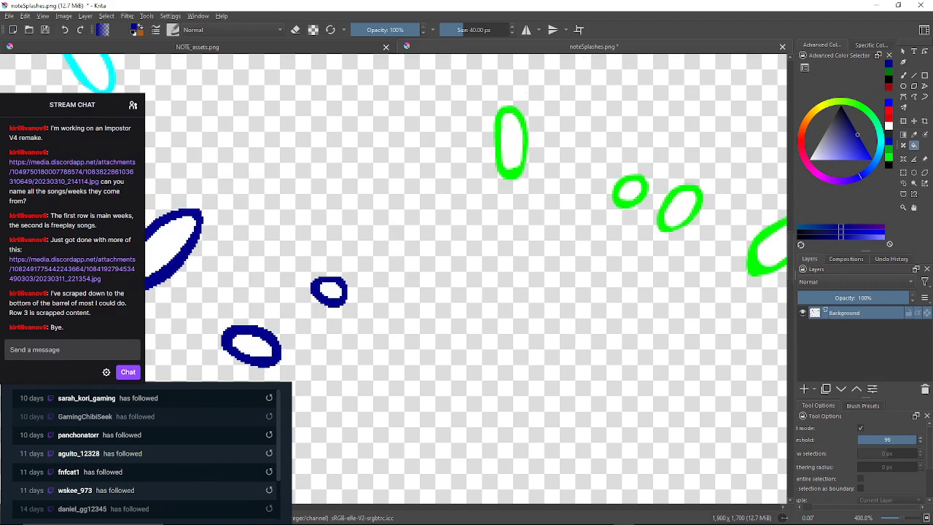
click(511, 173)
click(621, 202)
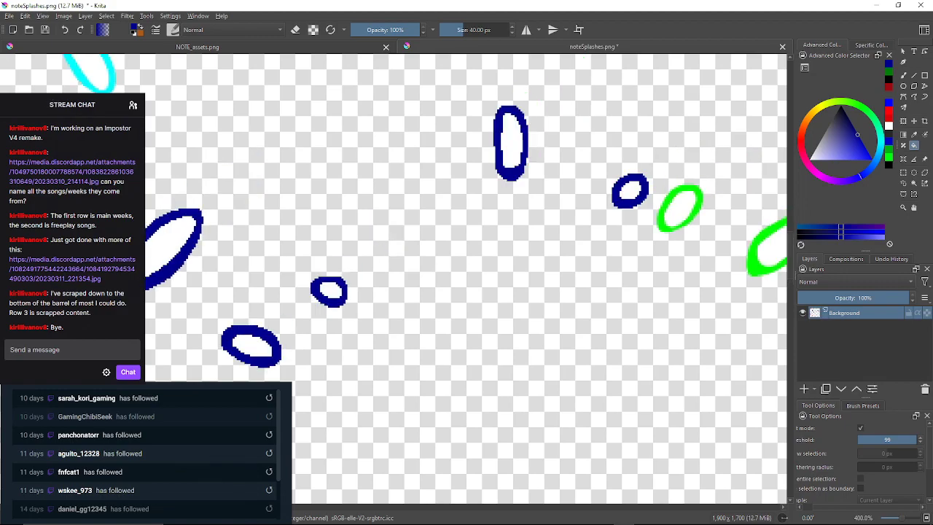
click(666, 225)
drag(666, 225, 477, 191)
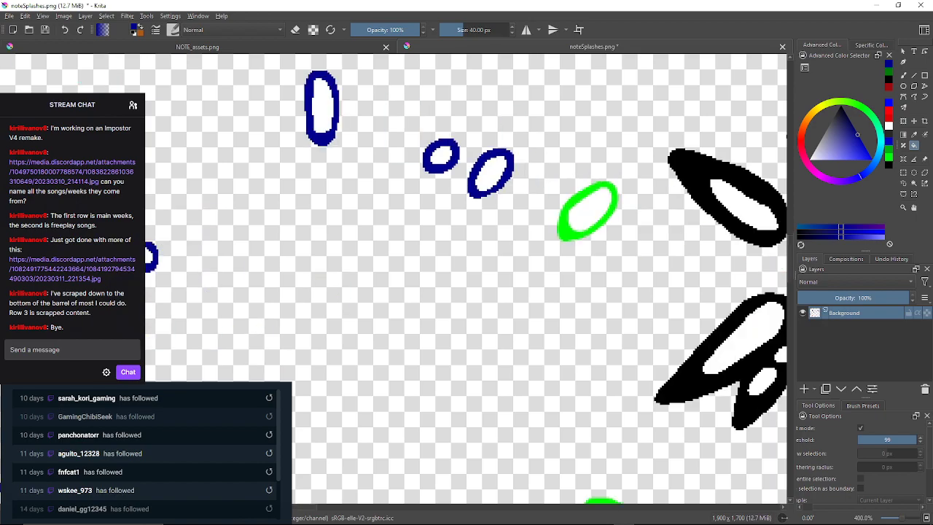
click(565, 228)
Fill the four small green outlines along the lower arc of the splash left of the black burst with dark blue.
drag(568, 350, 518, 123)
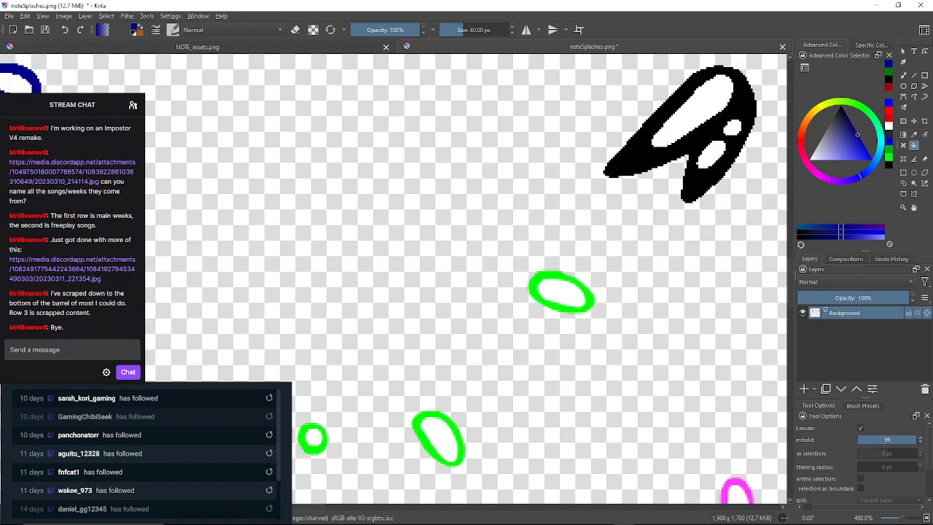
click(561, 307)
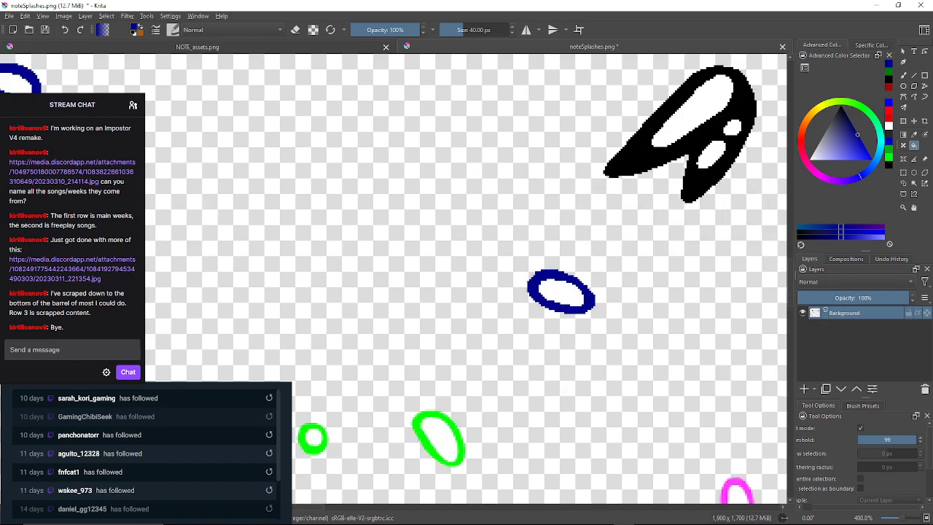
drag(561, 307, 572, 199)
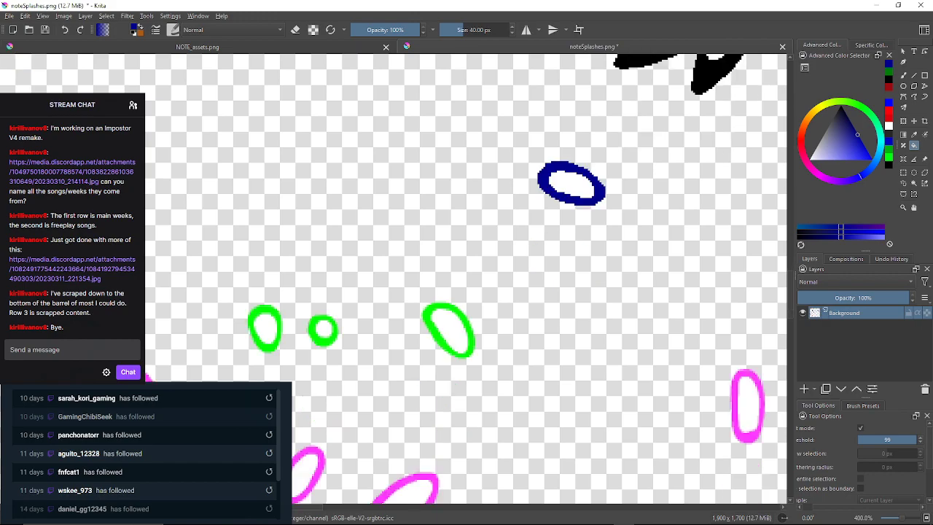
click(441, 337)
scroll(168, 389, up, 3)
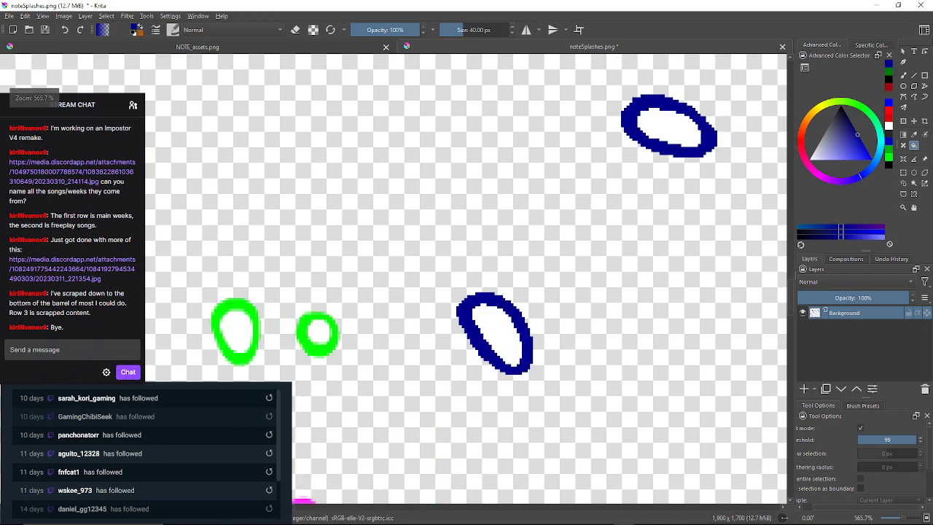
click(370, 306)
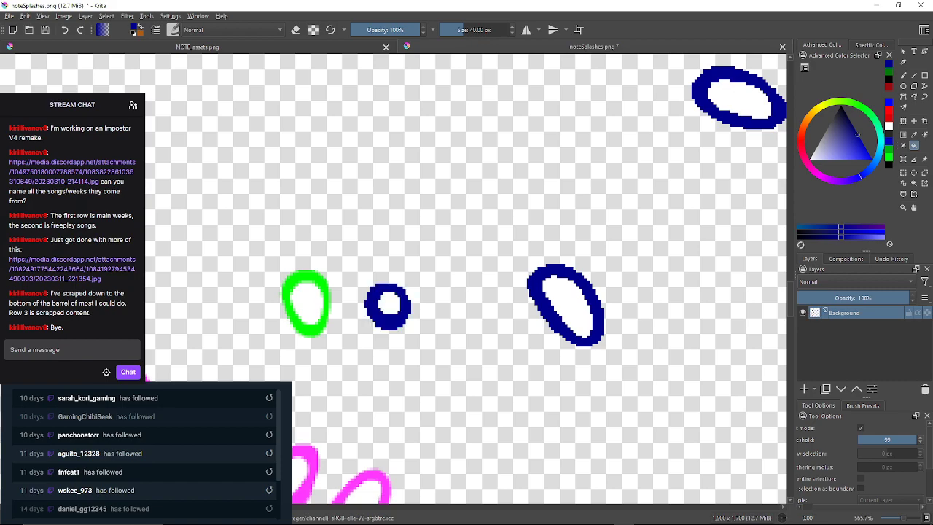
click(325, 306)
Fill the remaining large green oval at the lower-left end of that same arc with dark blue.
drag(149, 356, 341, 318)
scroll(341, 318, down, 2)
scroll(275, 262, up, 3)
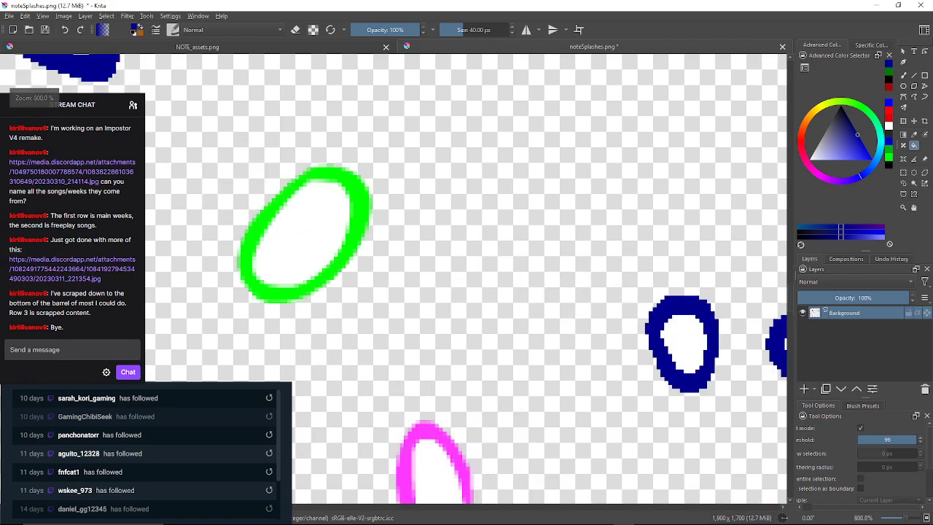
click(273, 205)
scroll(260, 151, down, 2)
drag(260, 151, 284, 245)
Change the fill color to black and fill the four magenta outlines along the upper arc right of the black splashes.
scroll(275, 198, down, 2)
scroll(466, 277, down, 4)
scroll(386, 145, up, 1)
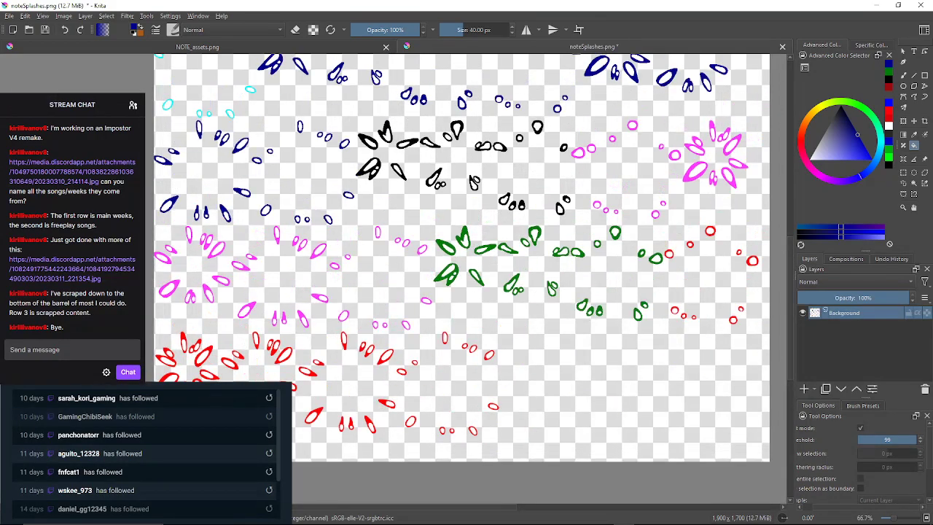
drag(467, 263, 429, 277)
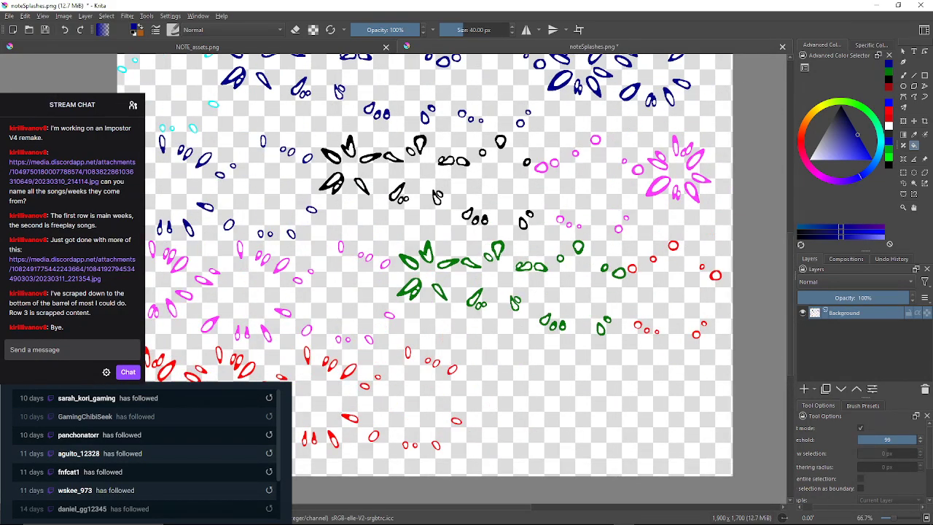
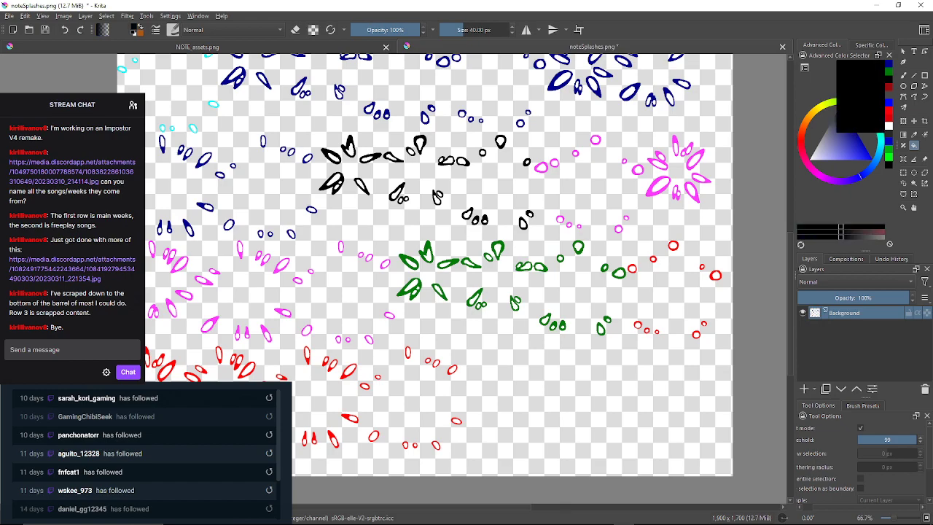
scroll(564, 160, up, 3)
scroll(563, 143, up, 2)
click(462, 214)
click(484, 191)
drag(612, 146, 482, 183)
click(491, 175)
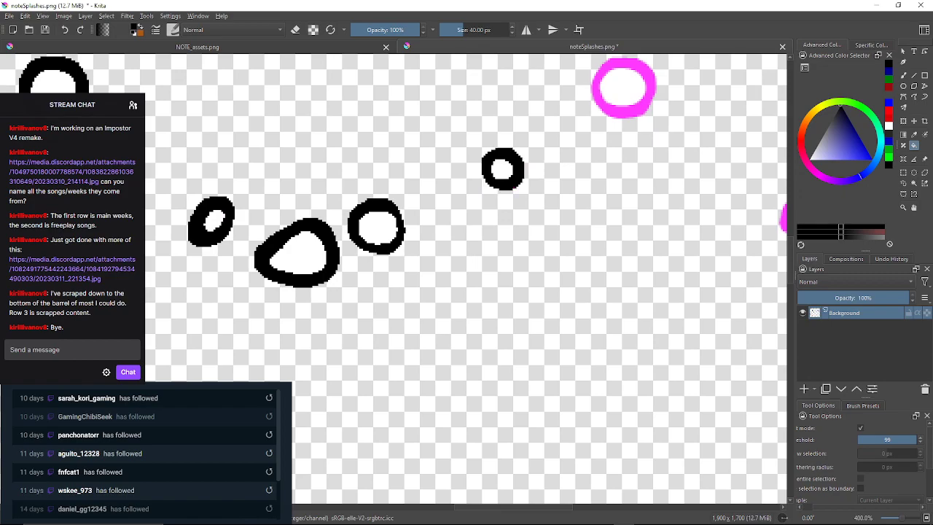
click(606, 106)
Fill the smallest magenta ring just left of the magenta burst near the canvas's right edge with black.
drag(761, 167, 533, 165)
scroll(533, 165, down, 2)
scroll(533, 165, up, 2)
scroll(533, 164, down, 3)
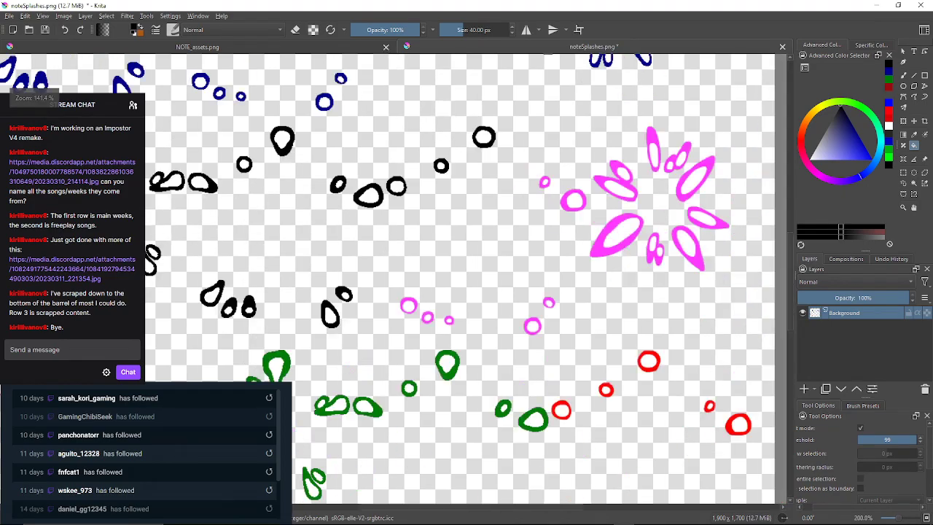
scroll(549, 177, up, 3)
click(536, 188)
Fill the five magenta rings along the lower arc between the black splashes and the right-edge burst with black.
scroll(550, 266, down, 3)
scroll(460, 401, up, 4)
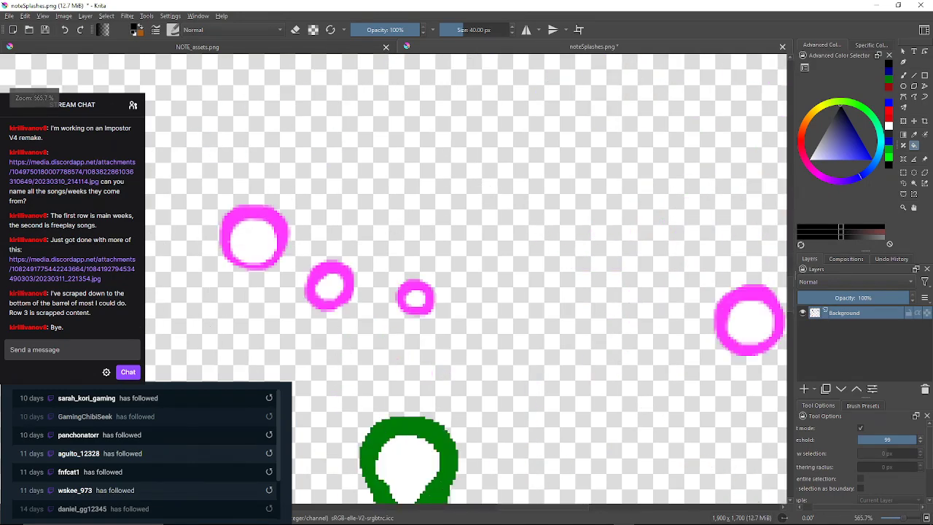
drag(729, 328, 464, 325)
click(543, 207)
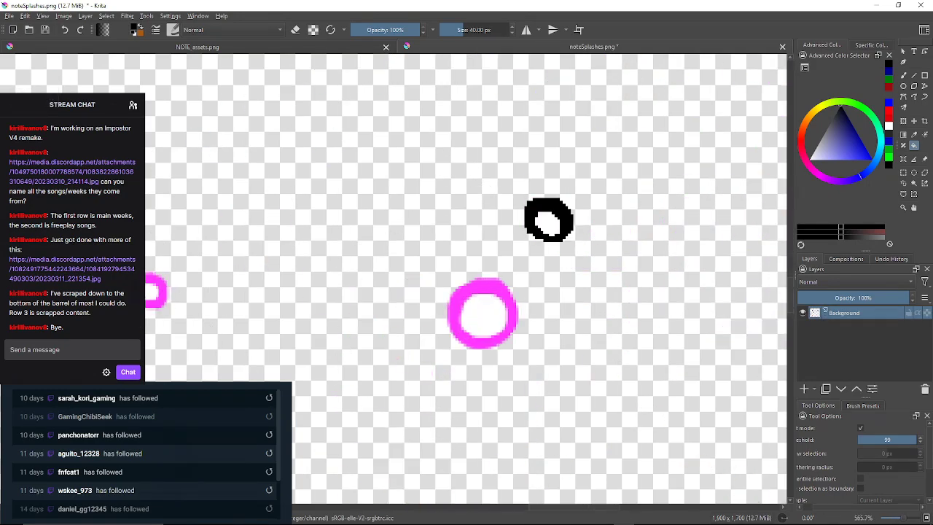
click(467, 288)
drag(84, 306, 338, 271)
scroll(316, 282, down, 1)
click(377, 253)
drag(354, 224, 442, 277)
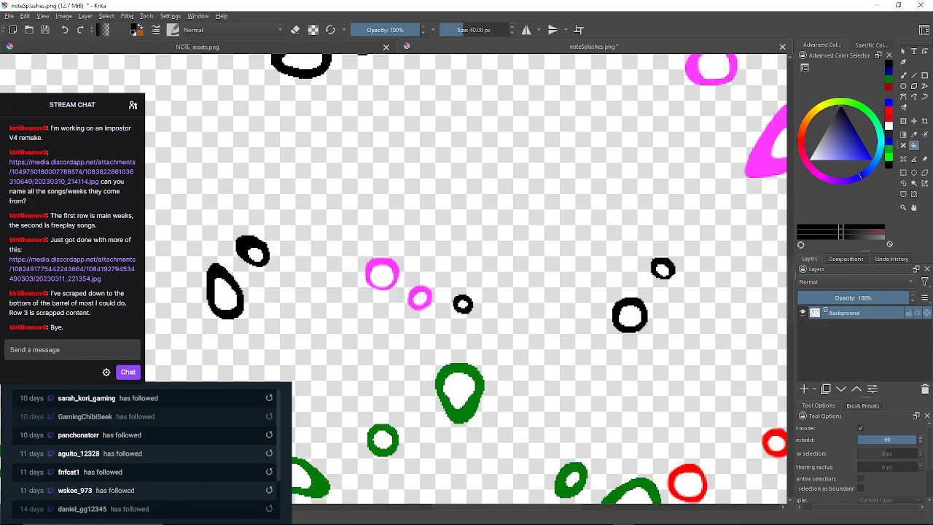
scroll(442, 278, up, 1)
click(397, 299)
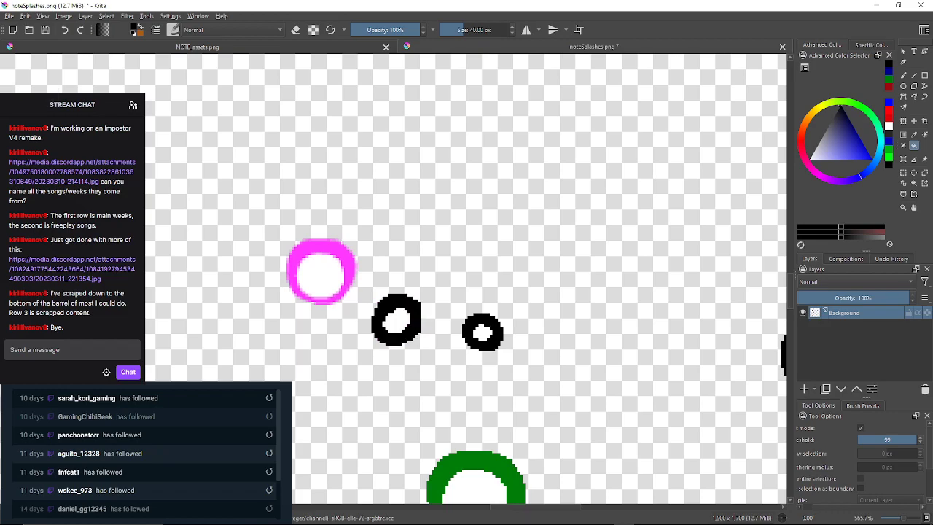
click(330, 246)
Fill the larger ring beside the right-edge magenta burst and the burst's joined upper-left petals with black.
drag(353, 217, 407, 303)
scroll(406, 303, down, 3)
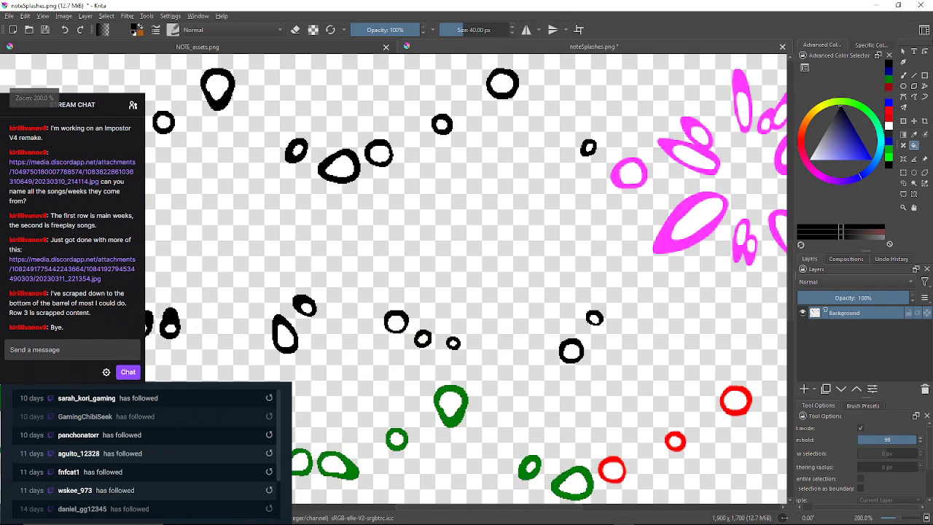
drag(569, 284, 382, 260)
scroll(449, 162, up, 3)
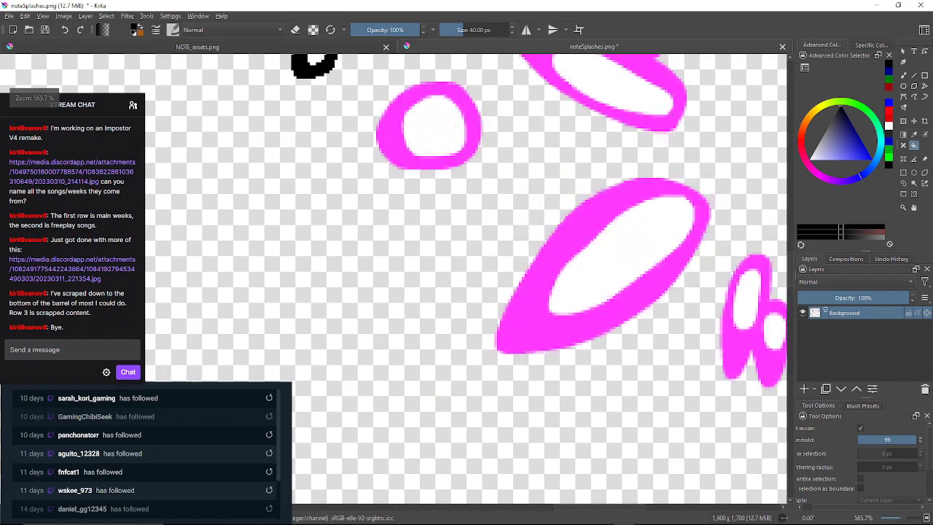
click(409, 105)
drag(409, 105, 255, 242)
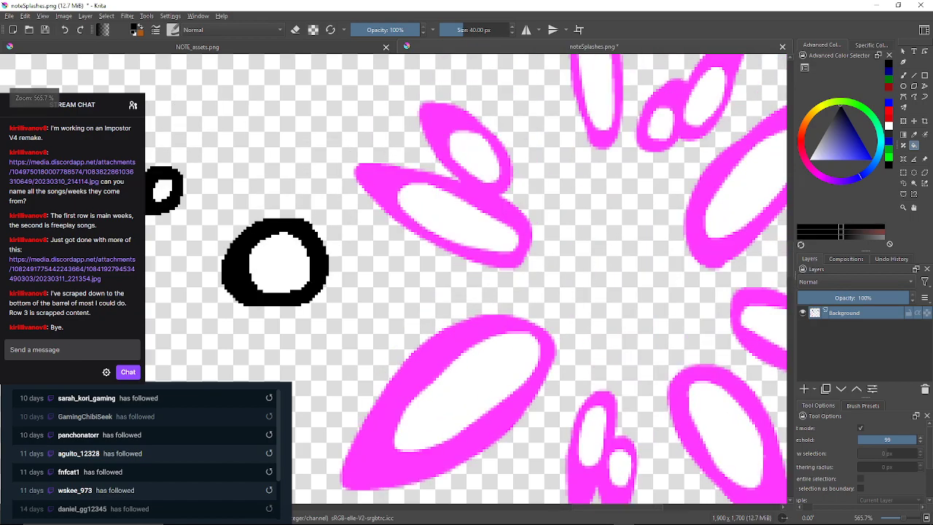
click(381, 185)
Fill the remaining magenta petals of the right-edge burst with black, clockwise from the top petal to the lower-left one.
scroll(252, 281, down, 2)
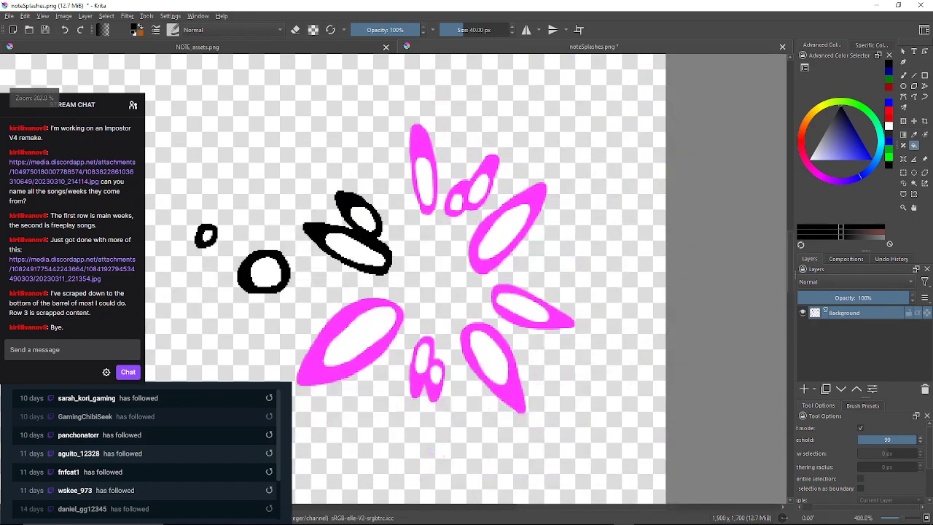
click(418, 143)
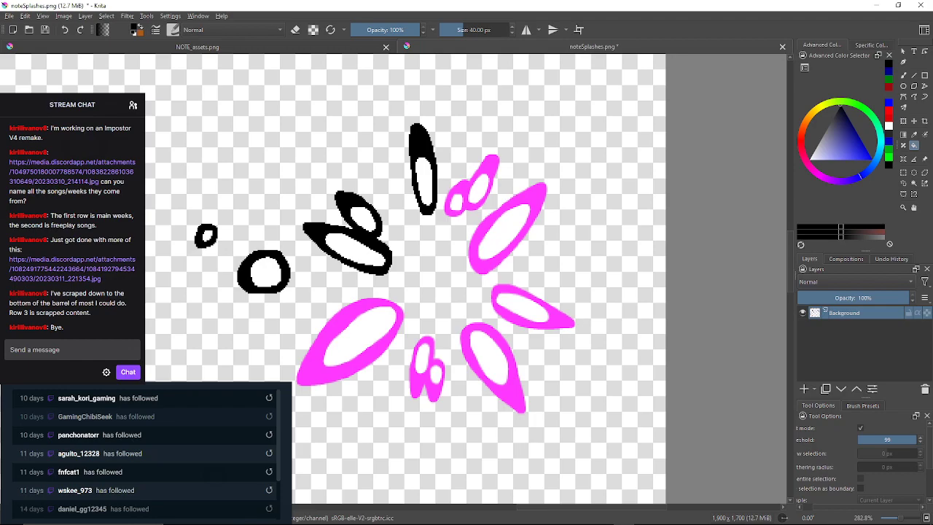
click(491, 168)
click(533, 200)
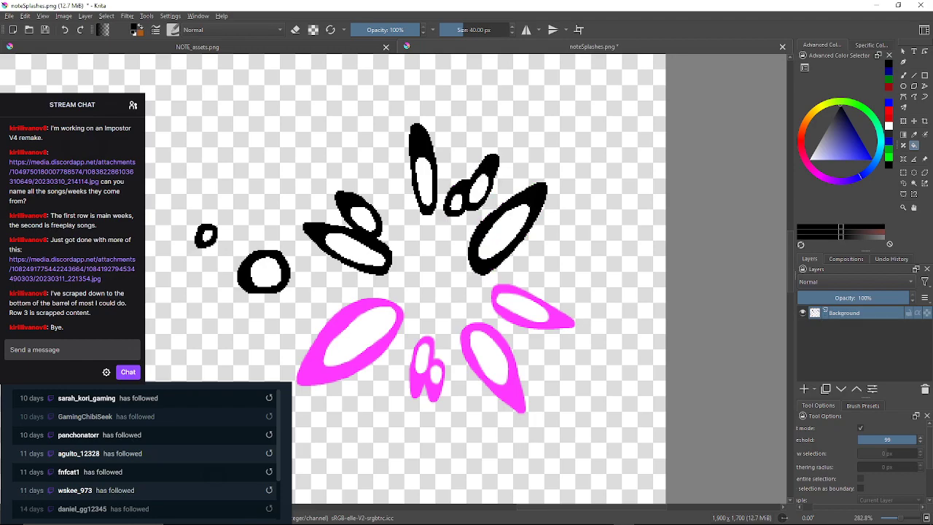
click(498, 295)
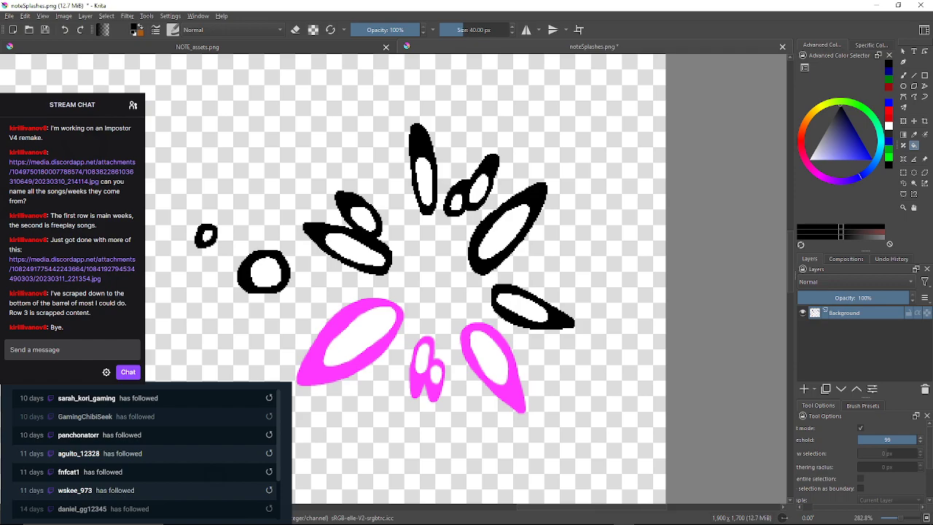
click(467, 335)
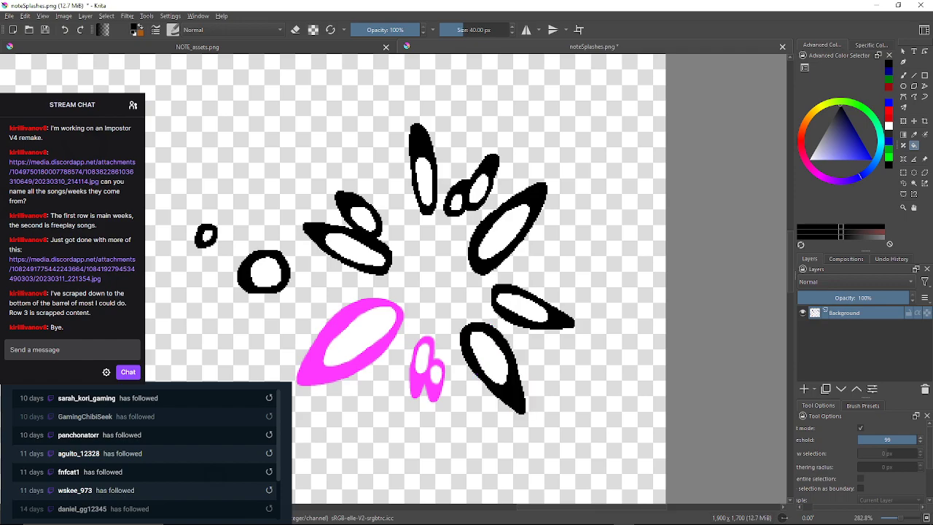
click(418, 380)
click(334, 371)
Fill the four upper petals and the lower-right sideways petal of the magenta splash at the canvas's left edge with black.
scroll(428, 407, down, 3)
drag(430, 409, 517, 267)
scroll(525, 320, down, 3)
drag(526, 321, 614, 305)
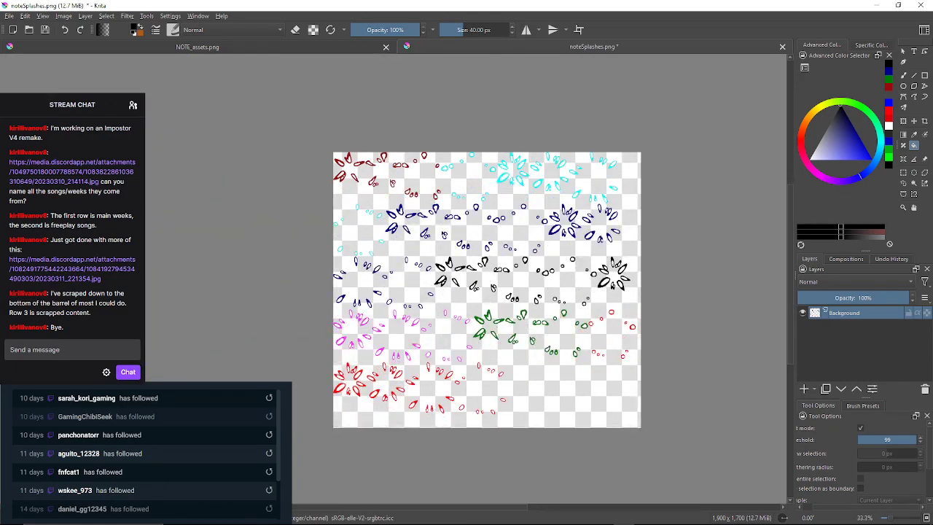
scroll(364, 316, up, 5)
drag(364, 315, 460, 246)
scroll(375, 289, up, 1)
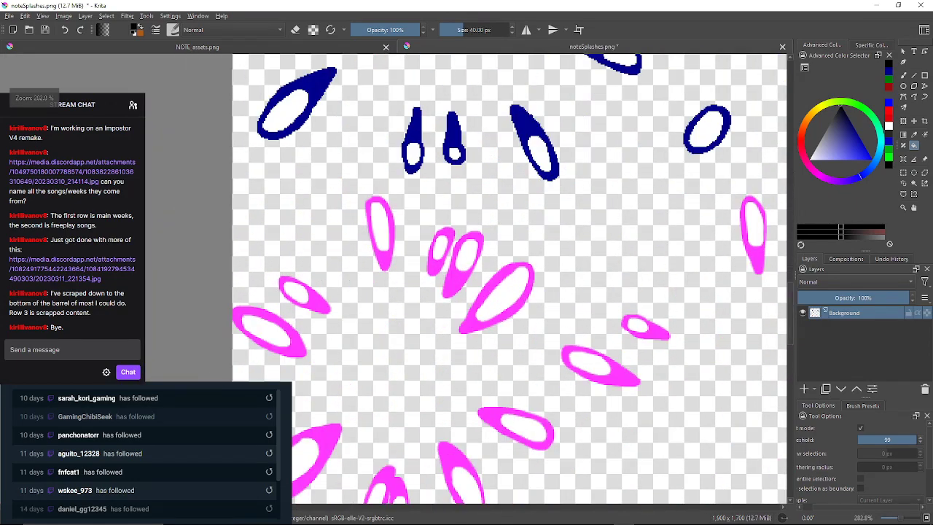
click(370, 226)
click(433, 255)
click(448, 289)
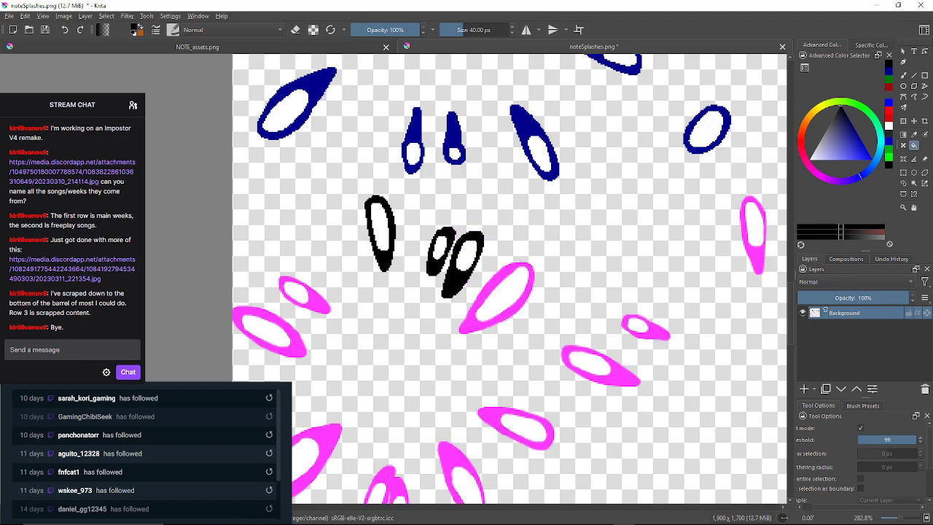
click(474, 321)
click(484, 416)
Fill the remaining bottom, lower-left and upper-left magenta petals of the left-edge splash with black.
scroll(484, 416, down, 2)
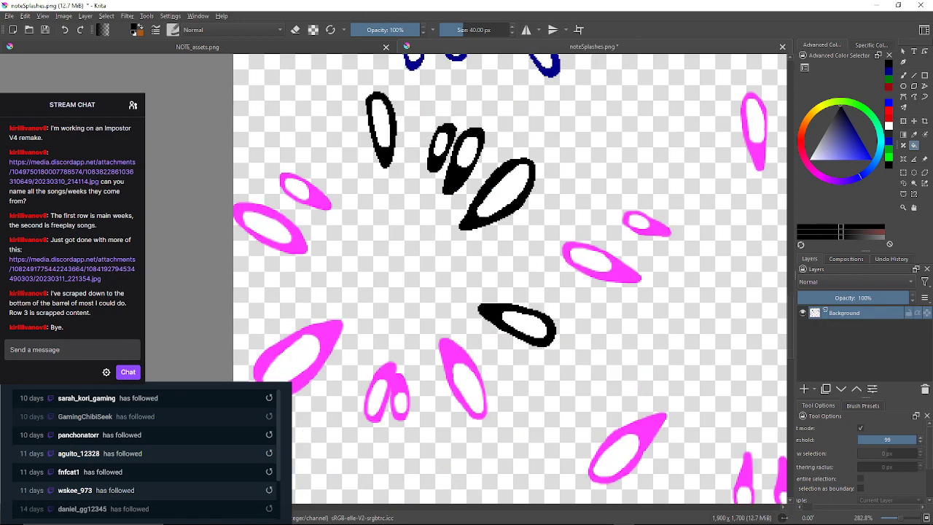
click(445, 349)
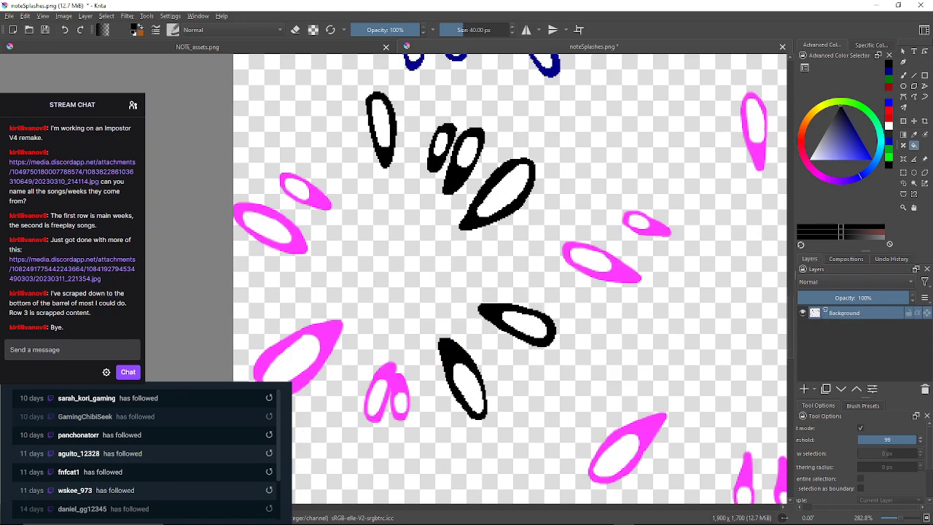
click(392, 372)
click(328, 338)
drag(328, 338, 384, 306)
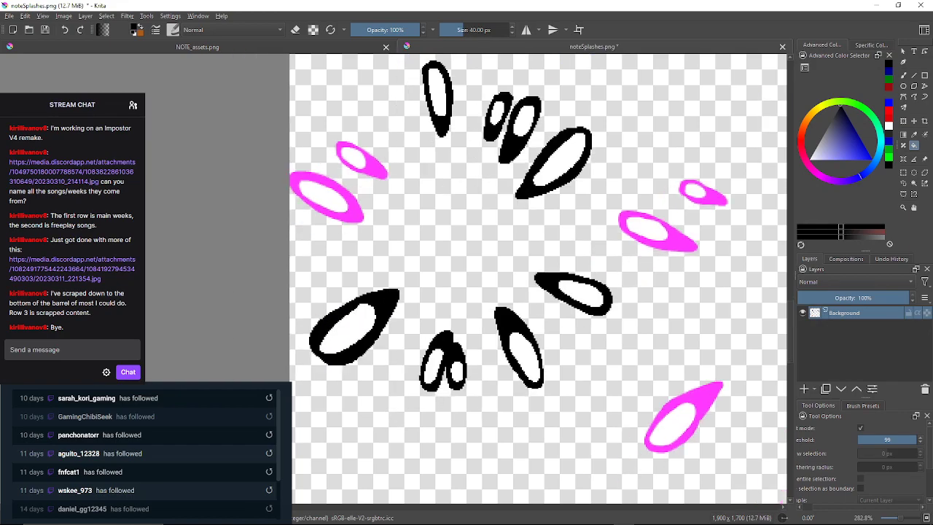
click(342, 215)
click(377, 168)
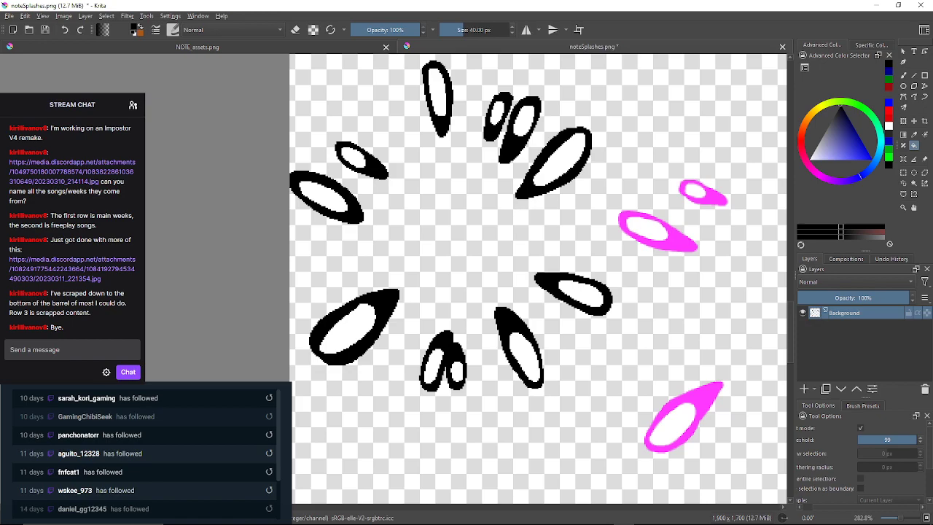
Fill the two left-hand petals of the second magenta splash, just right of the left-edge splash, with black.
scroll(434, 200, down, 3)
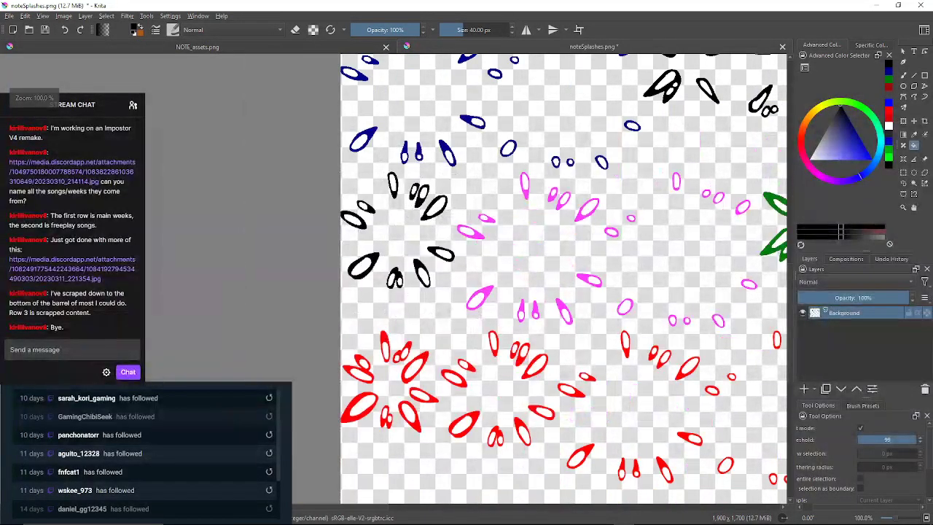
scroll(514, 225, up, 4)
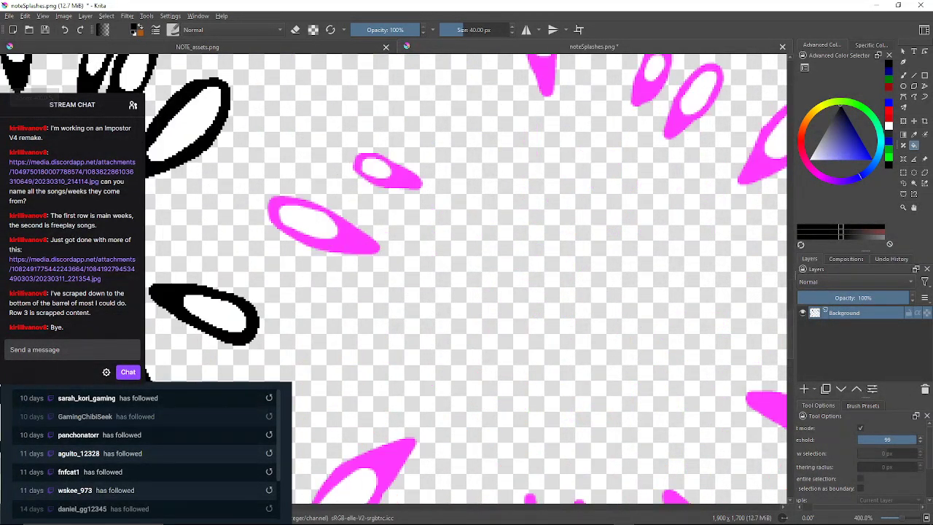
click(354, 237)
click(403, 177)
Fill the four upper petals of the second magenta splash in the row with black.
drag(402, 177, 359, 225)
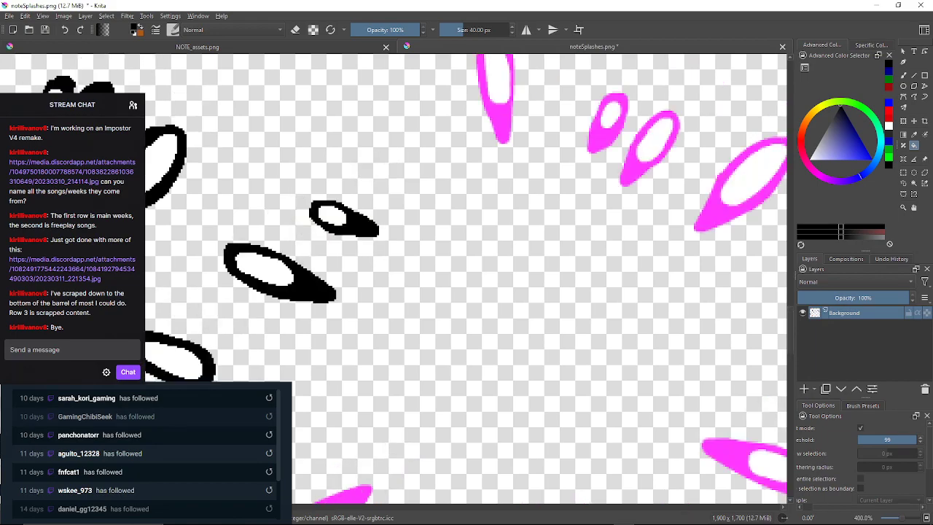
click(502, 121)
click(599, 137)
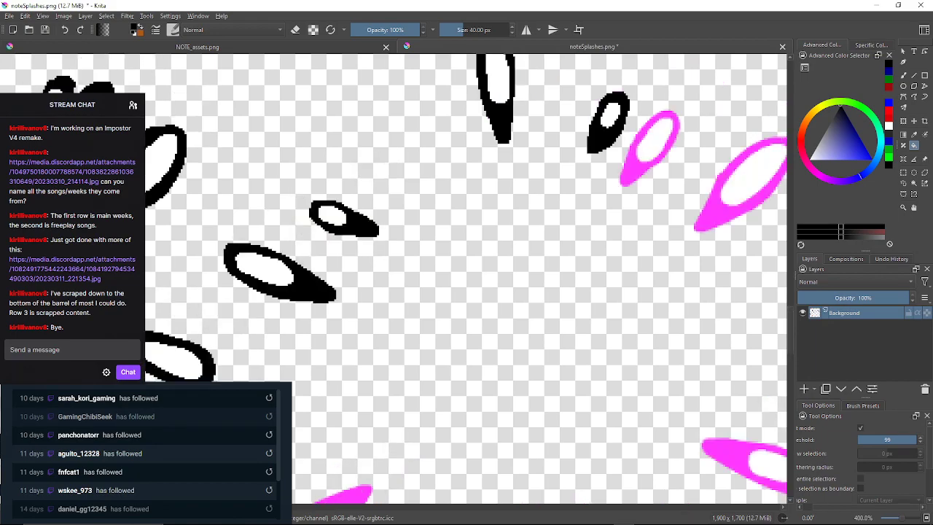
click(628, 171)
click(716, 204)
drag(717, 205, 487, 126)
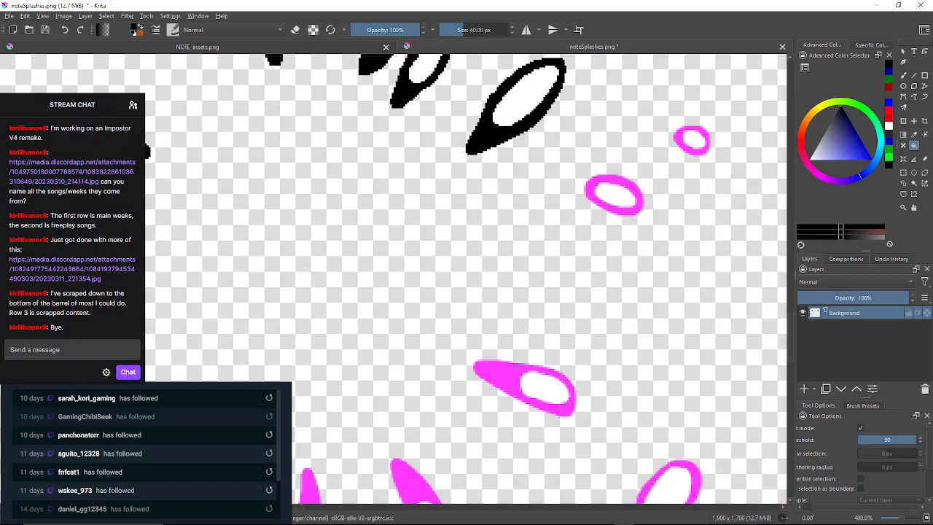
Fill the right-hand, lower-right, two bottom and lower-left petals of the second magenta splash with black.
scroll(623, 247, down, 3)
scroll(634, 327, up, 2)
click(527, 257)
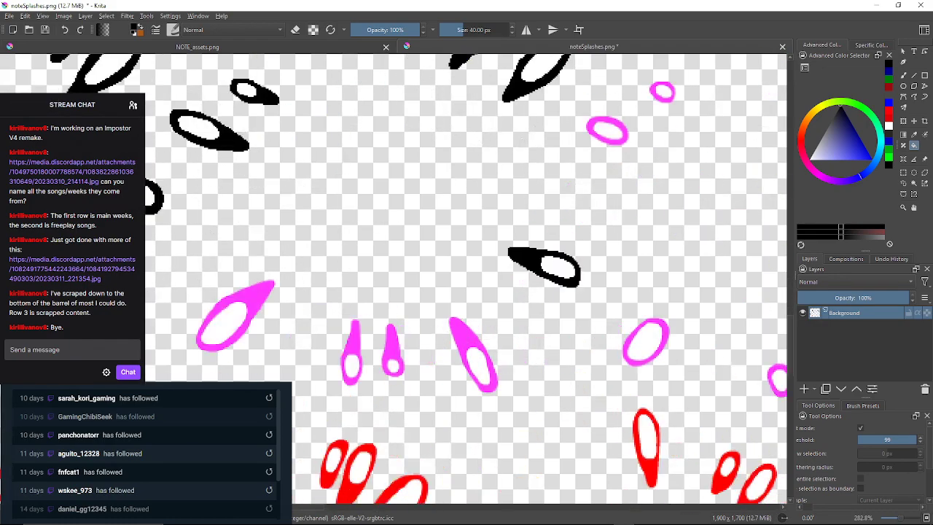
click(461, 335)
click(392, 342)
click(363, 338)
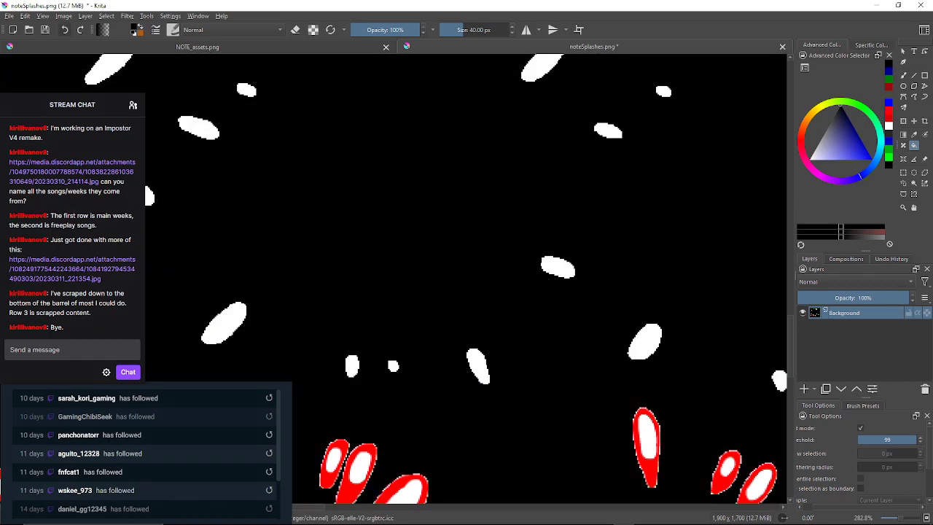
click(65, 29)
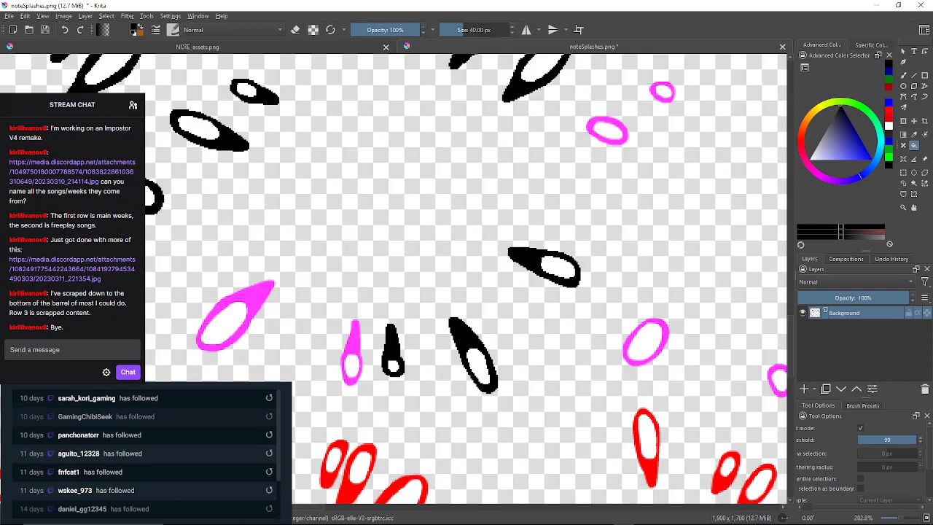
click(354, 342)
Fill the two small left-hand petals of the third magenta splash in the row with black.
scroll(441, 137, down, 3)
drag(503, 120, 354, 188)
scroll(355, 189, up, 6)
scroll(308, 268, down, 2)
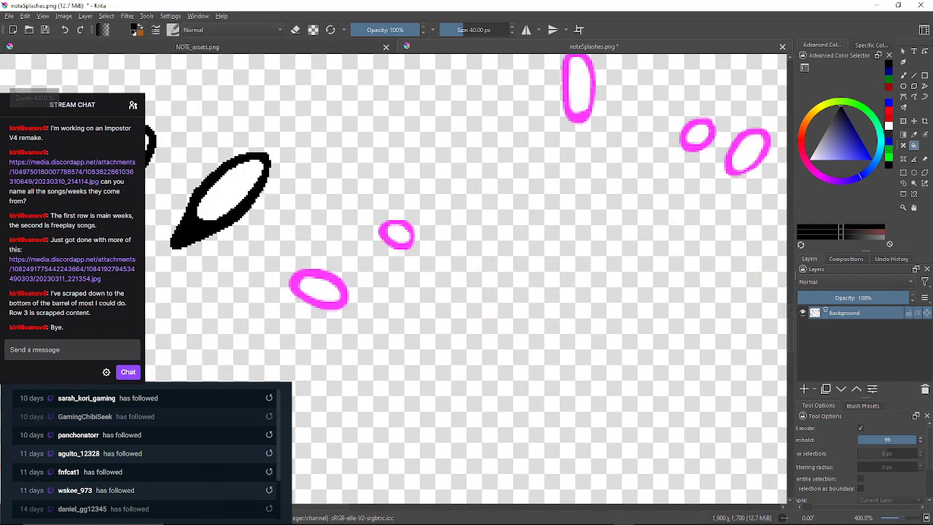
click(319, 290)
click(382, 234)
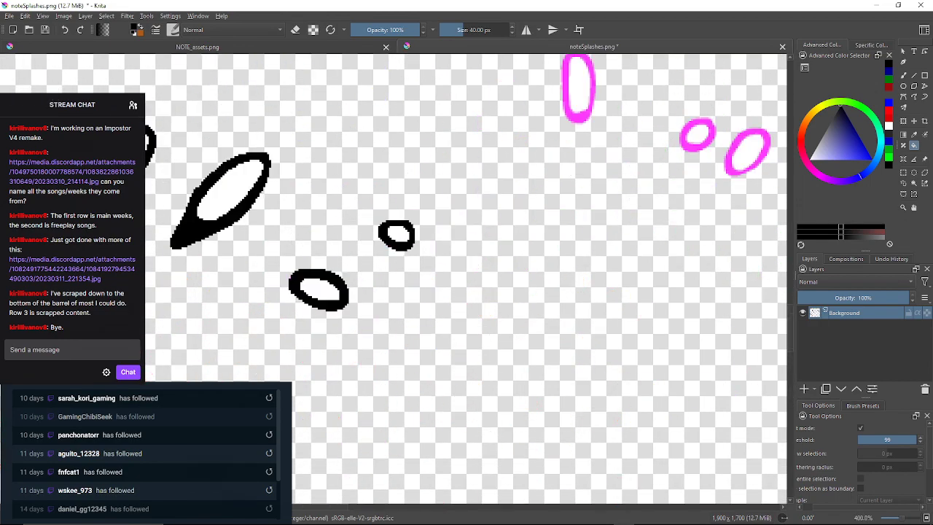
Fill the top petal and the three upper-right petals of the third magenta splash with black.
drag(578, 117, 424, 208)
click(424, 209)
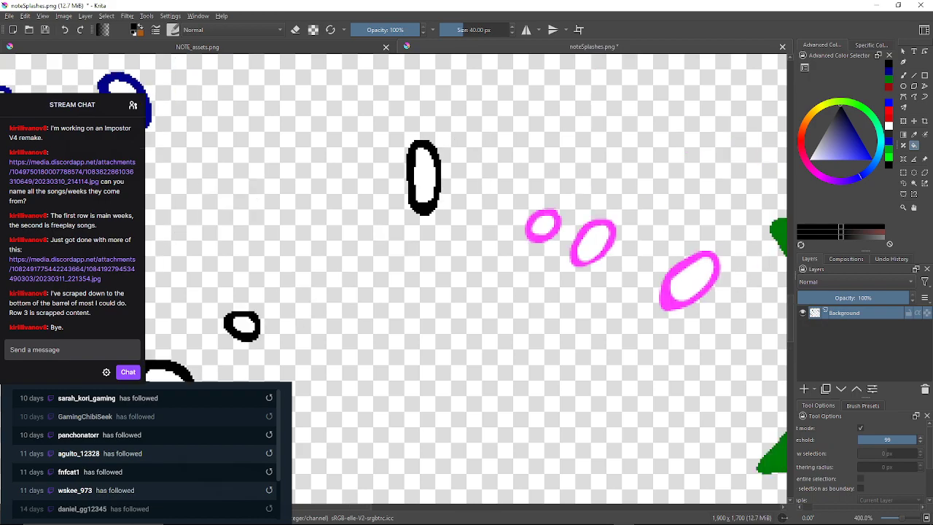
click(543, 227)
click(594, 242)
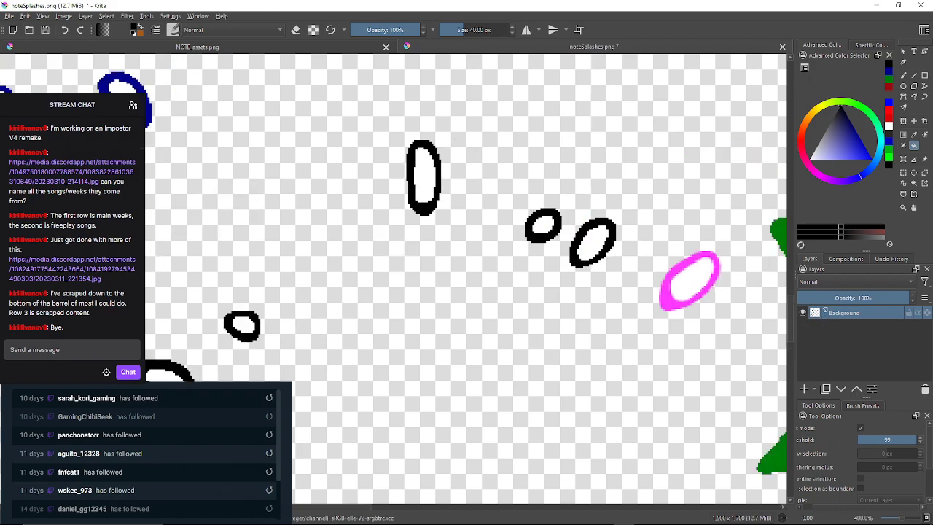
scroll(641, 304, down, 2)
scroll(660, 293, up, 1)
click(678, 299)
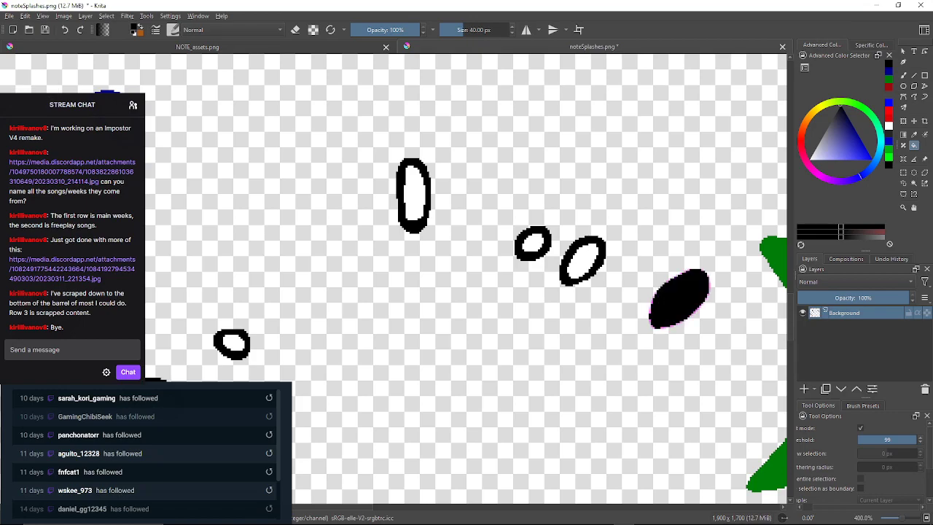
key(ctrl+z)
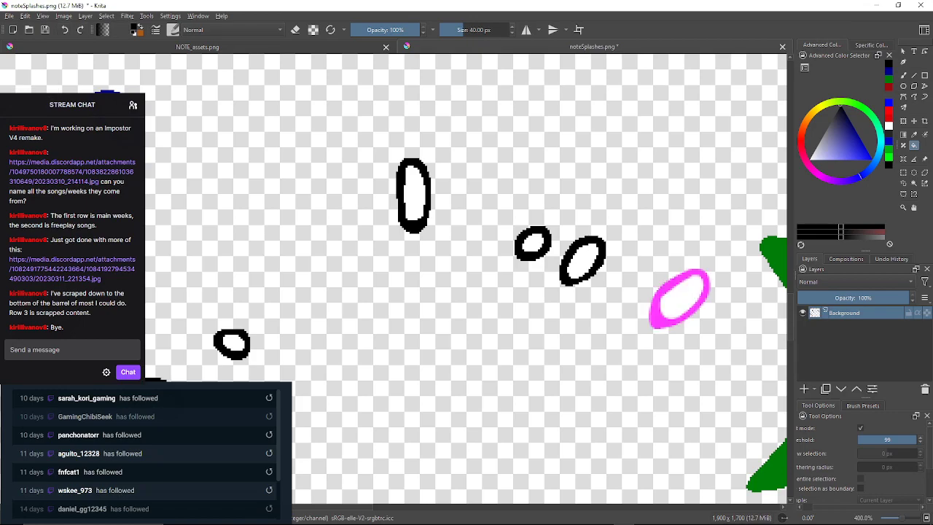
click(679, 299)
Fill the right-hand petal and the four petals along the bottom of the third magenta splash with black.
drag(680, 298, 622, 204)
drag(641, 365, 654, 285)
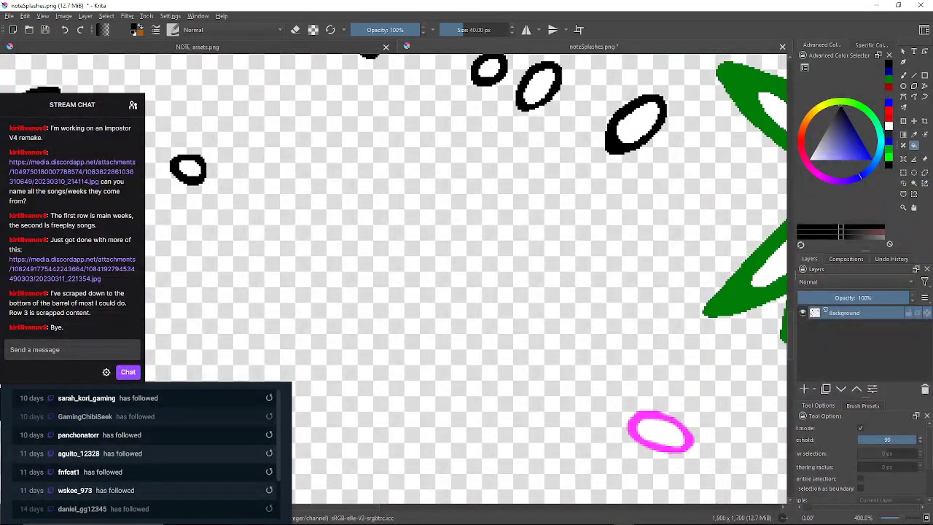
scroll(659, 408, down, 1)
scroll(658, 413, up, 1)
drag(658, 413, 666, 296)
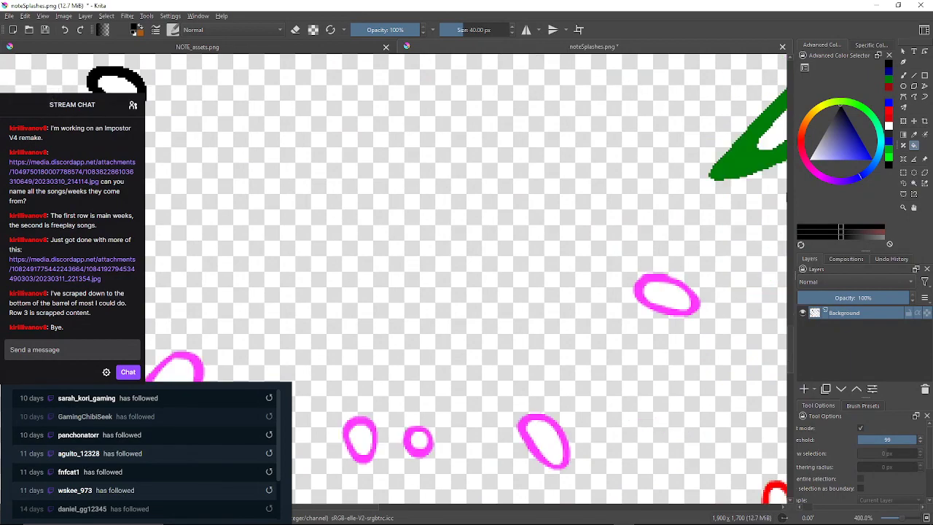
click(670, 311)
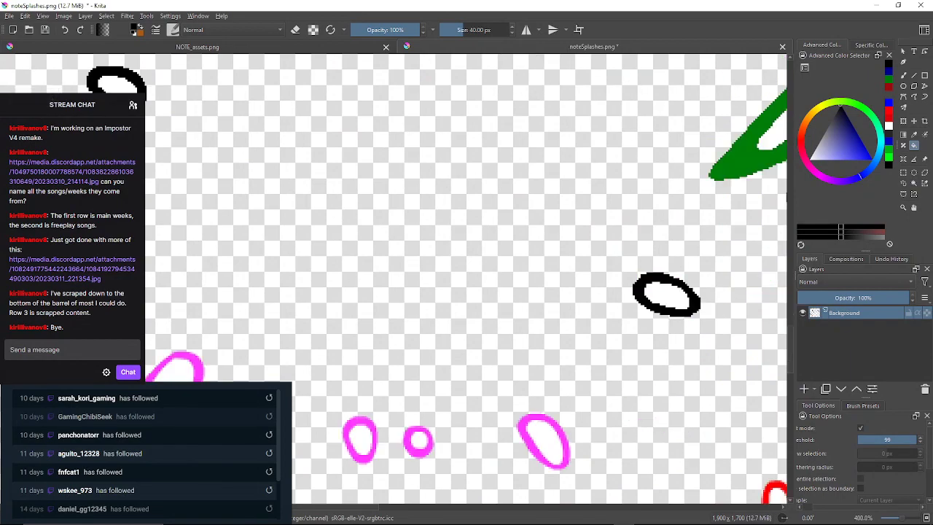
drag(541, 437, 701, 341)
click(689, 325)
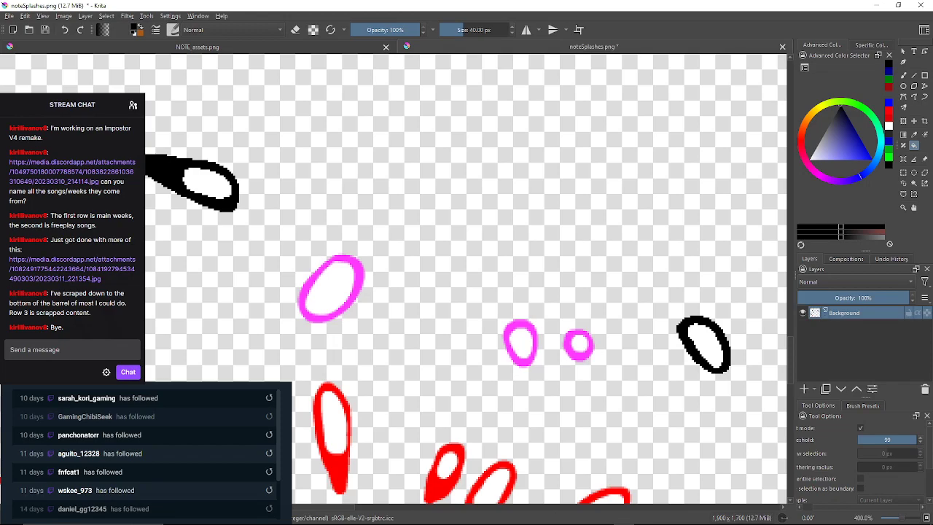
click(578, 336)
click(521, 323)
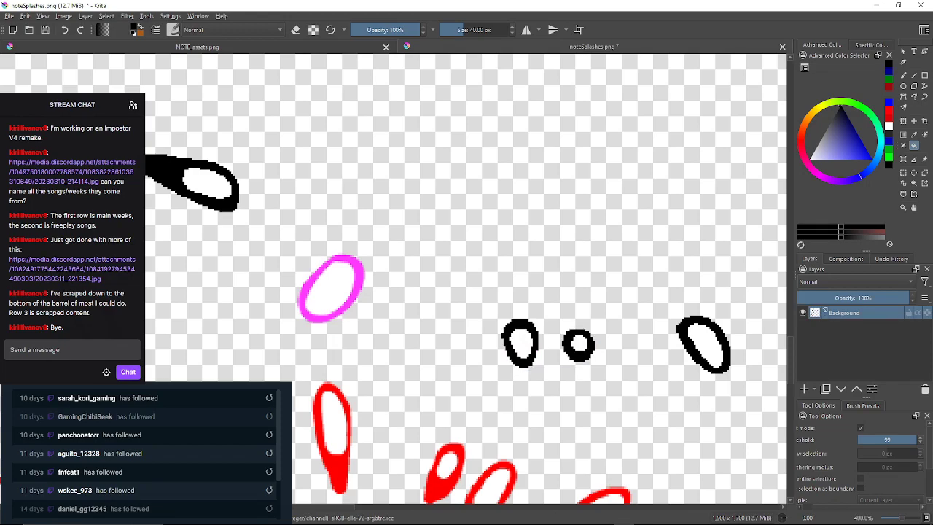
click(359, 274)
Set the fill colour to dark green and recolour the two upper-left rings of the red splash near the canvas's right edge.
scroll(418, 212, down, 2)
drag(434, 166, 411, 341)
scroll(417, 332, down, 3)
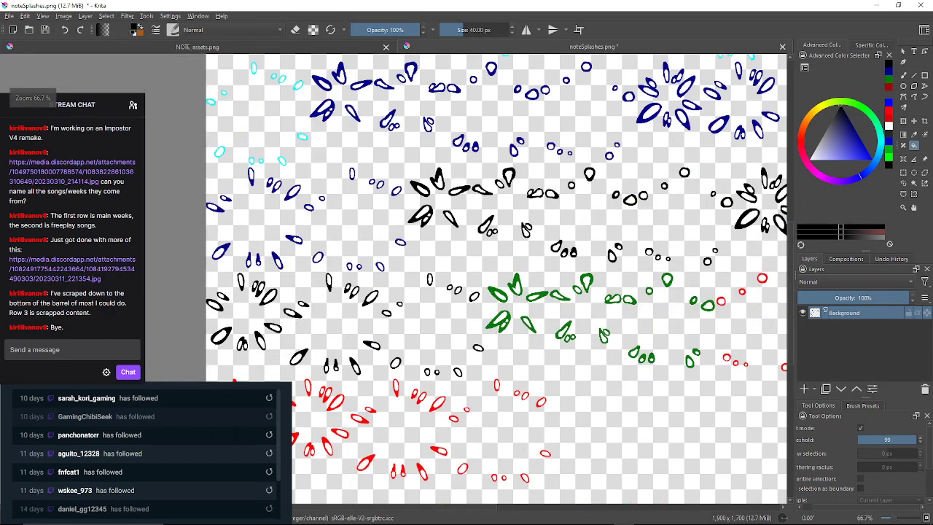
scroll(462, 372, up, 2)
scroll(467, 277, down, 3)
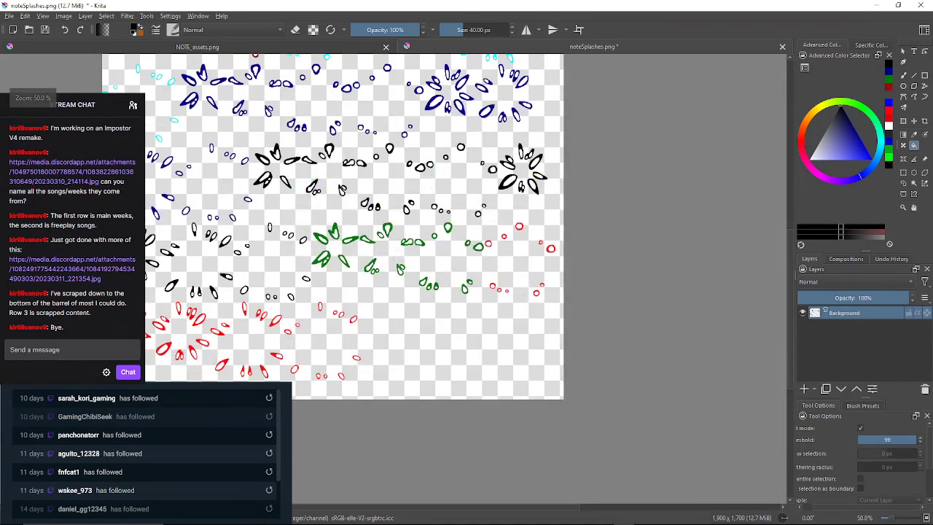
scroll(568, 305, up, 4)
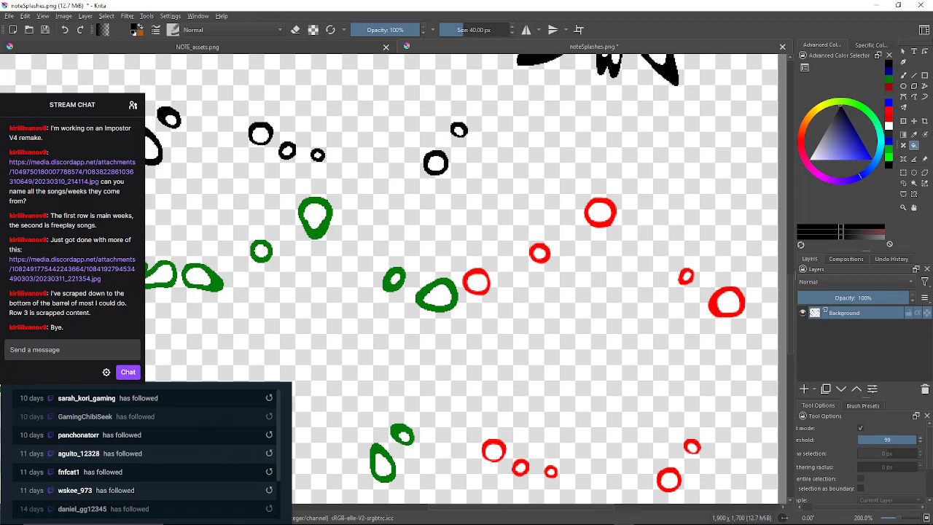
click(889, 80)
scroll(576, 278, up, 2)
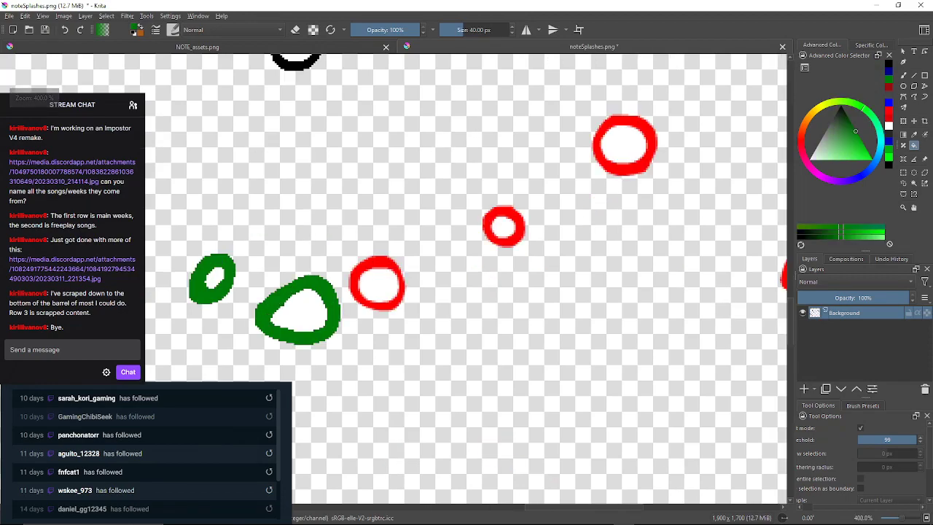
click(464, 281)
scroll(450, 241, up, 3)
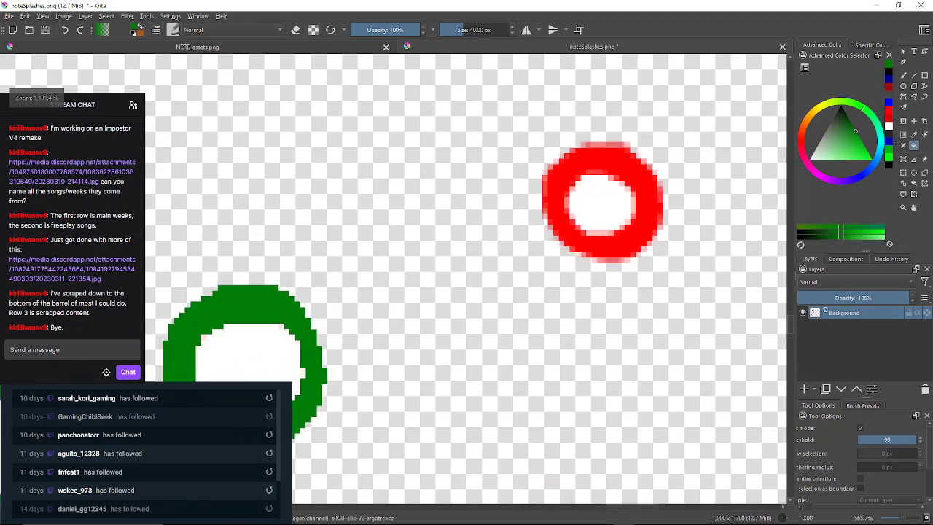
scroll(478, 212, down, 2)
click(518, 209)
Fill the top ring and the two right-hand rings of the red splash at the canvas's right edge with dark green.
drag(519, 209, 294, 272)
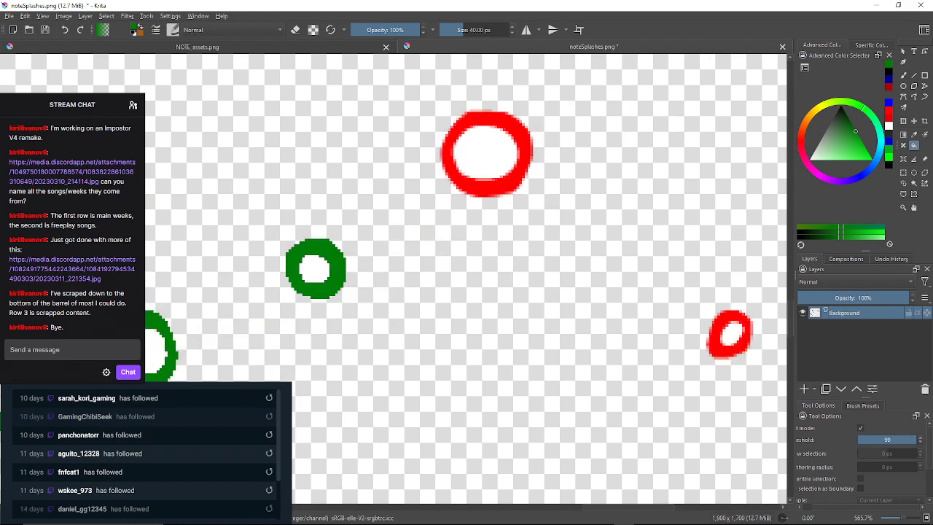
scroll(294, 272, down, 4)
scroll(295, 272, up, 3)
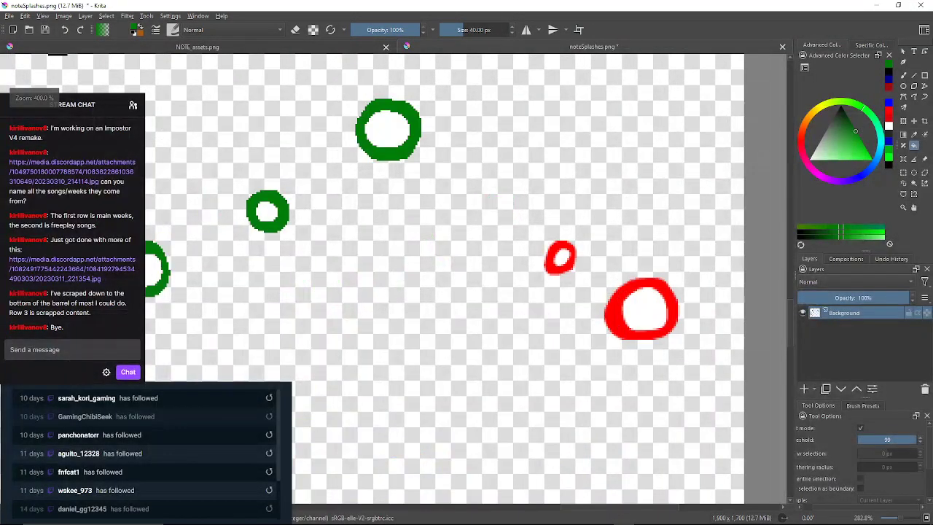
click(551, 265)
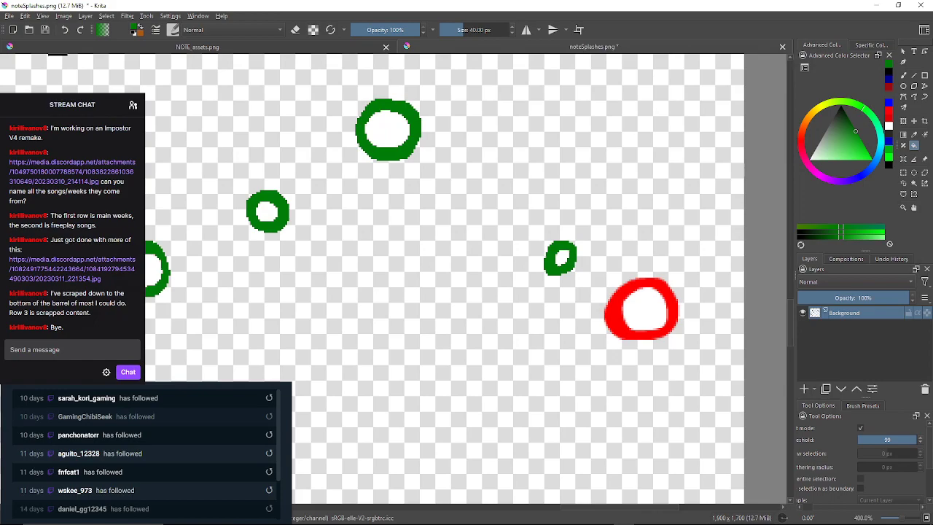
click(614, 314)
Fill the two lower-right rings of the right-edge red splash with dark green.
drag(614, 315, 574, 145)
scroll(571, 230, down, 1)
scroll(574, 145, up, 1)
scroll(541, 338, up, 2)
click(541, 339)
drag(541, 338, 586, 184)
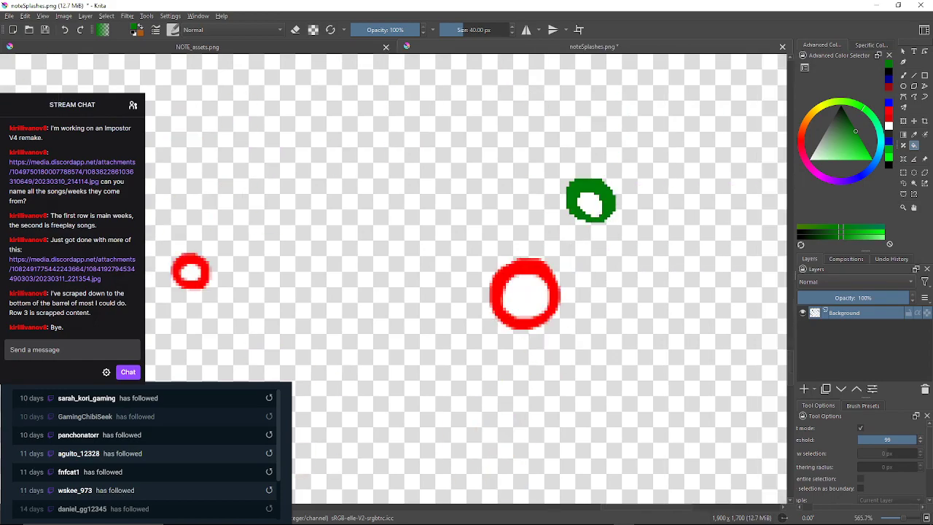
click(539, 268)
Fill the three lower-left rings of the right-edge red splash with dark green.
drag(539, 268, 752, 252)
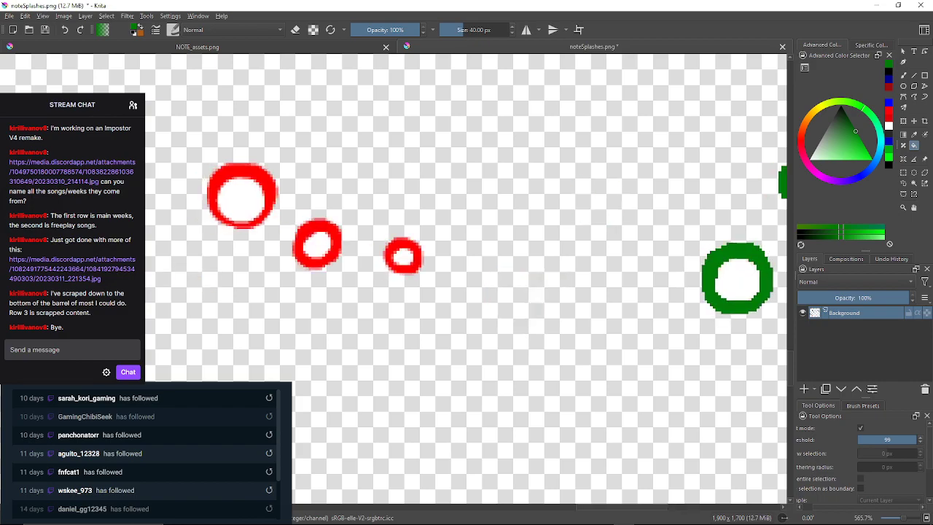
click(389, 256)
click(300, 247)
click(270, 189)
Fill the top, upper-right, right-hand and lower-right petals of the red splash at the canvas's left edge with dark green.
drag(271, 190, 499, 230)
scroll(506, 174, down, 2)
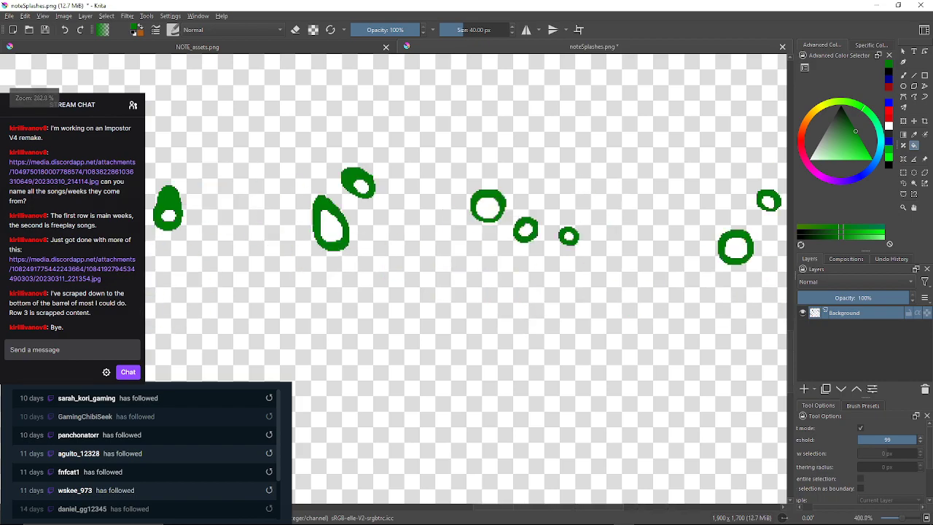
drag(506, 174, 479, 388)
scroll(496, 277, down, 3)
drag(496, 277, 471, 184)
drag(292, 284, 734, 163)
drag(184, 153, 389, 173)
scroll(388, 174, up, 6)
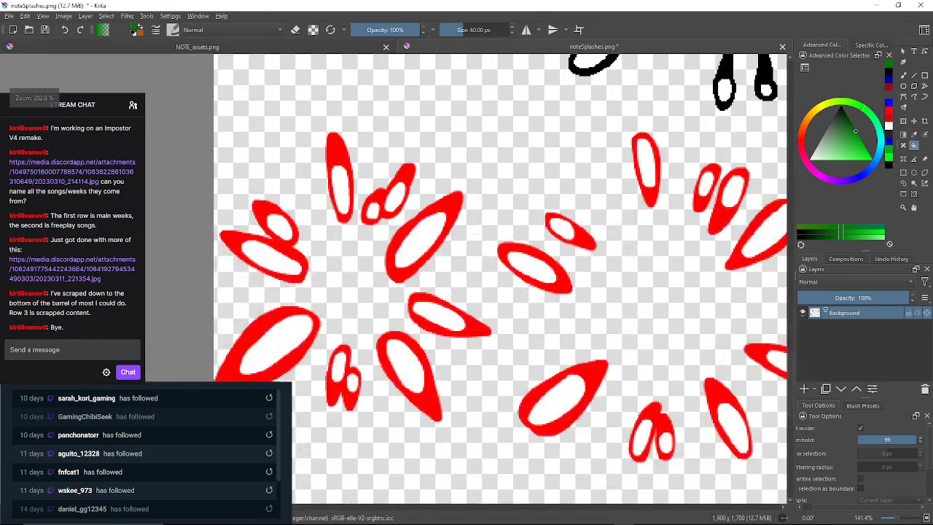
scroll(307, 126, down, 2)
click(290, 109)
click(390, 150)
click(368, 262)
click(437, 329)
click(416, 465)
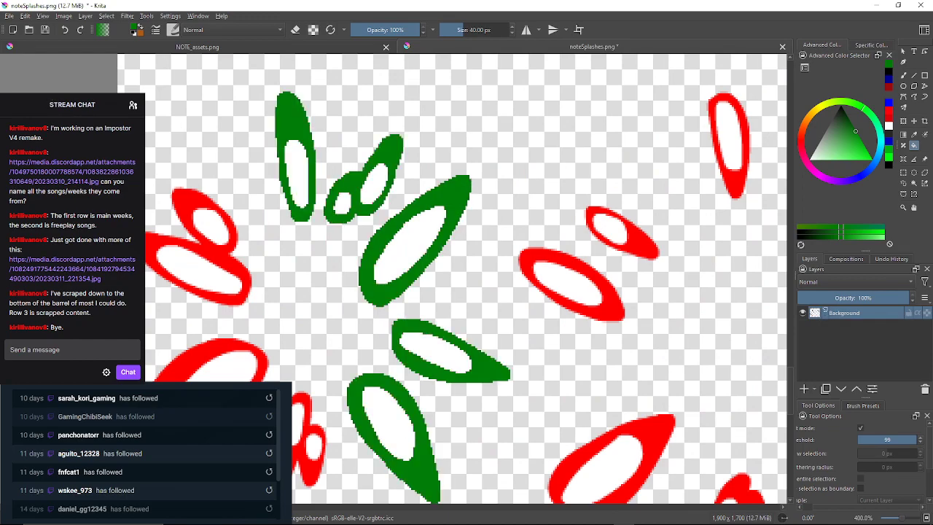
Fill the bottom pair, lower-left petal and upper-left pair of the left-edge red splash with dark green.
drag(408, 445, 496, 382)
click(388, 386)
click(221, 350)
click(312, 191)
Fill the two left-hand, top and three upper-right petals of the second red splash in the bottom row with dark green.
drag(583, 226, 346, 287)
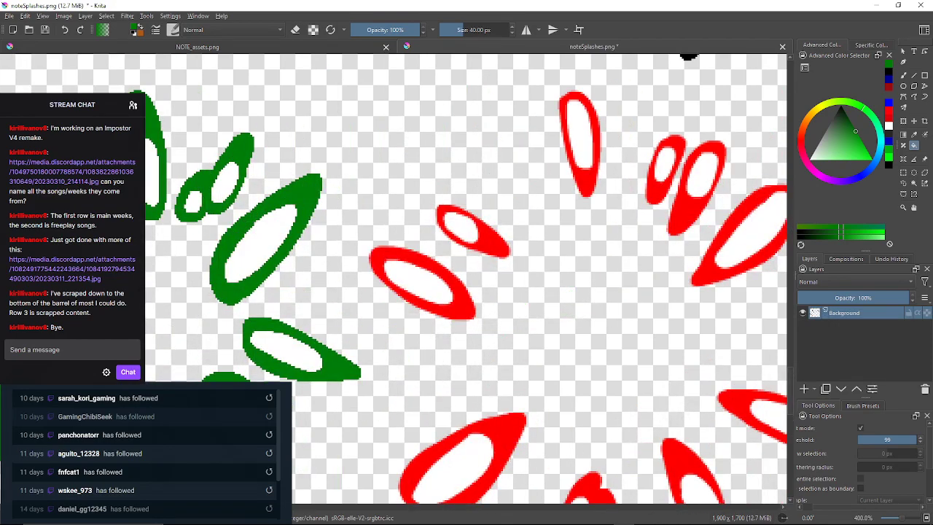
click(462, 306)
click(500, 244)
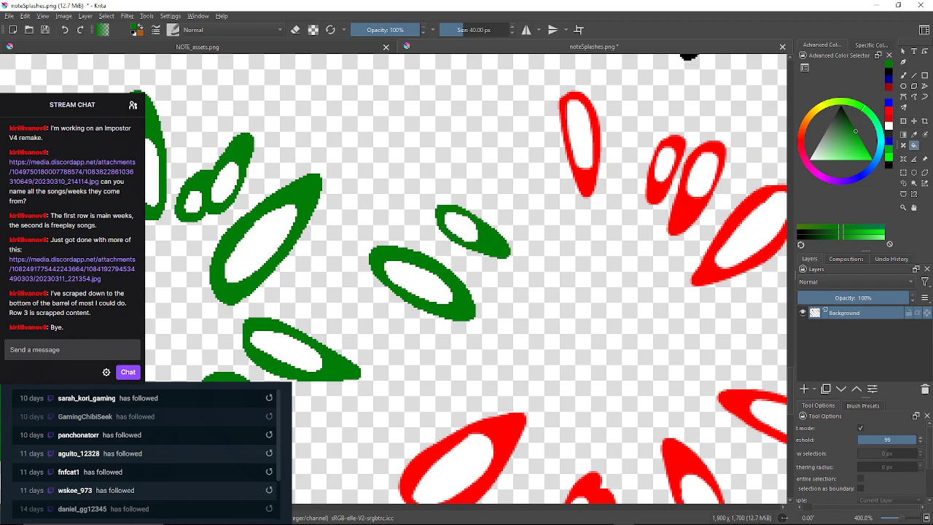
click(586, 182)
click(655, 192)
click(679, 217)
click(708, 270)
Fill the right-hand, lower-right, bottom and lower-left petals of the second red splash with dark green.
drag(672, 338, 546, 191)
click(600, 252)
click(544, 308)
click(435, 381)
click(379, 279)
Fill the two left-hand, top and three upper-right petals of the third red splash in the bottom row with dark green.
drag(583, 248, 328, 307)
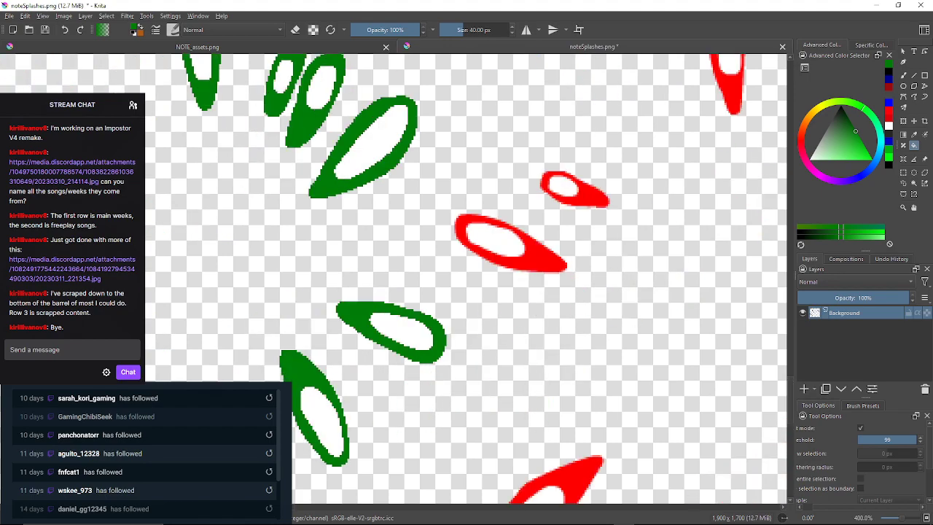
scroll(517, 212, down, 5)
scroll(554, 232, up, 3)
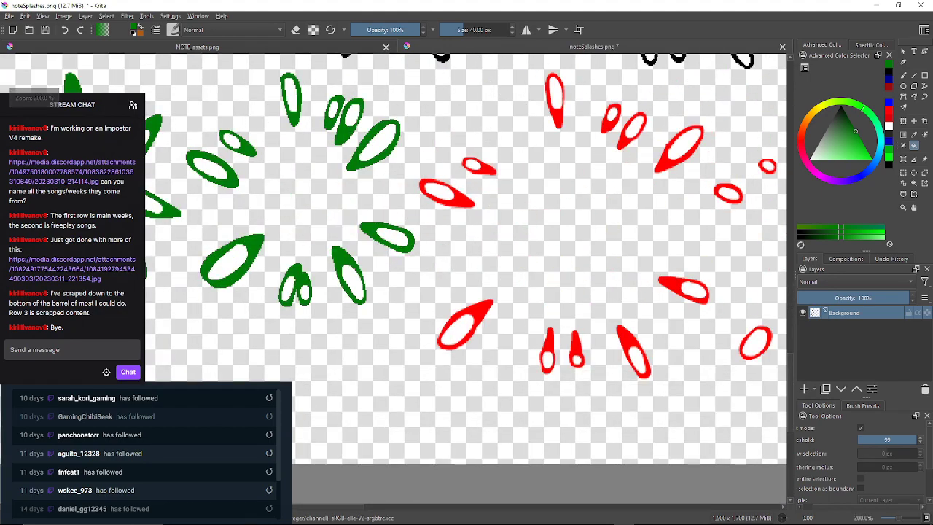
click(455, 199)
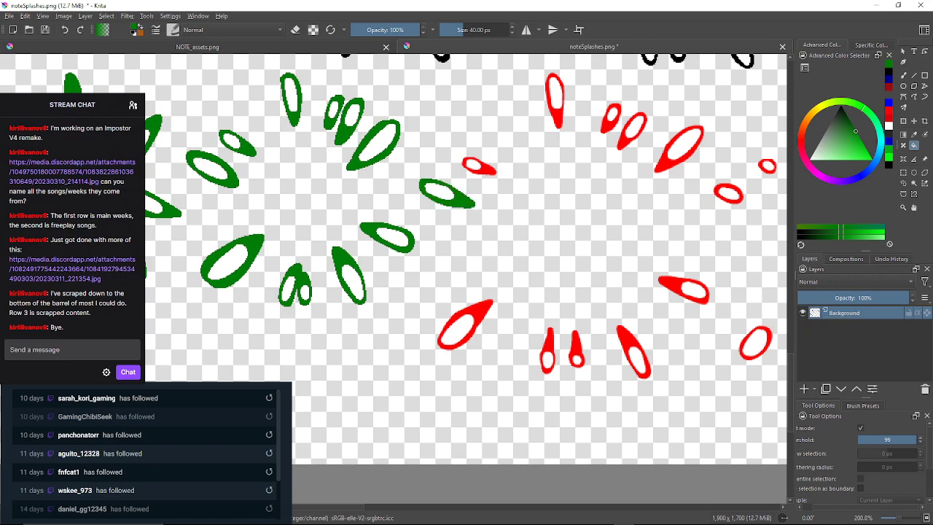
click(489, 169)
click(558, 118)
click(606, 128)
click(64, 30)
click(611, 118)
click(633, 130)
click(672, 155)
Fill the right-hand, lower-right, two bottom and lower-left petals of the third red splash with dark green.
drag(672, 156, 545, 108)
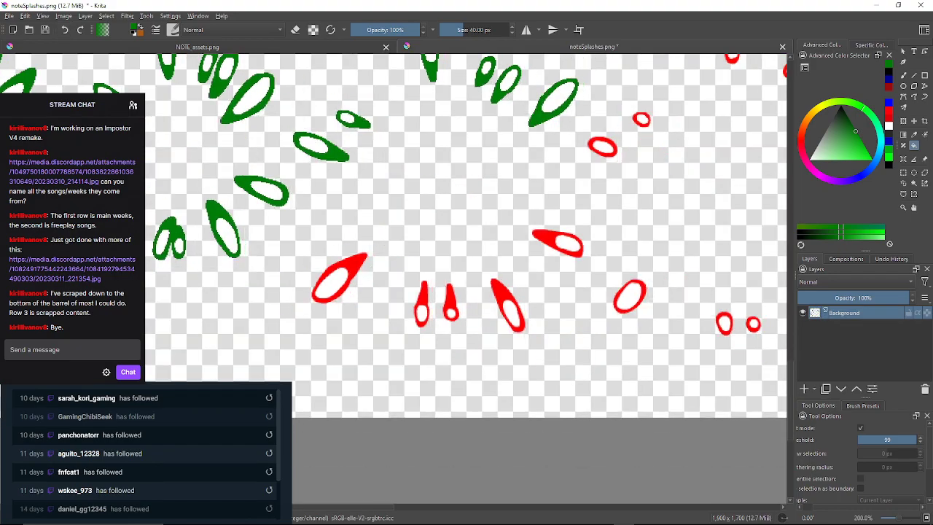
scroll(554, 139, up, 1)
scroll(554, 161, down, 1)
click(539, 261)
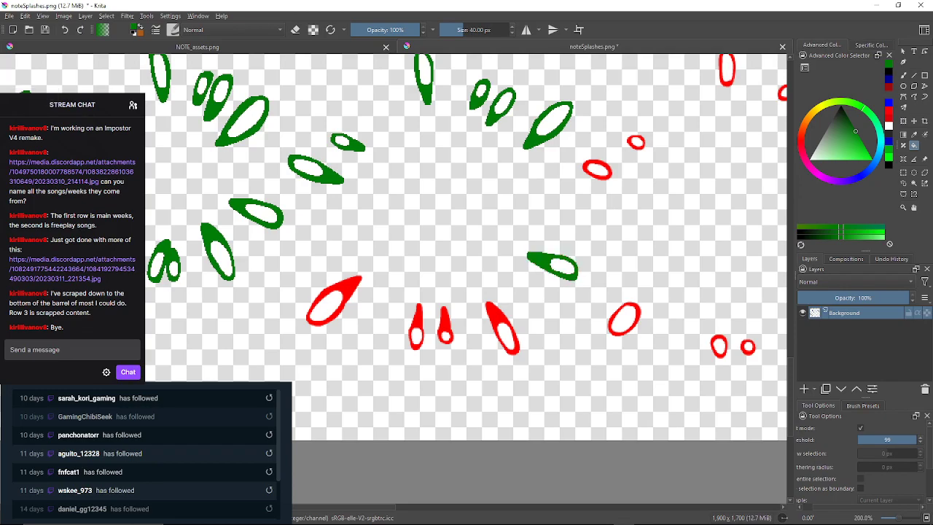
click(495, 313)
click(444, 315)
click(417, 315)
click(348, 288)
Fill the two left-hand petals of the fourth red splash in the bottom row with dark green.
scroll(656, 200, up, 2)
drag(656, 200, 487, 265)
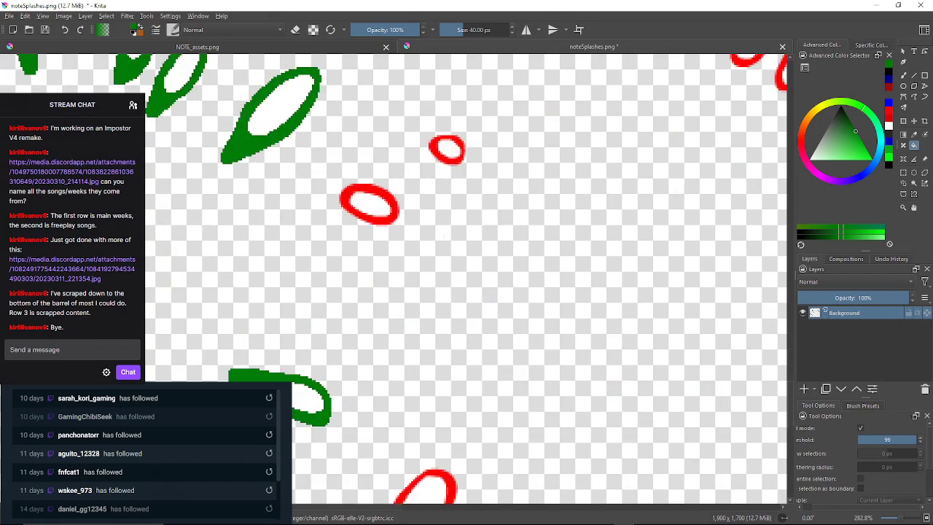
scroll(487, 265, down, 5)
scroll(474, 252, up, 4)
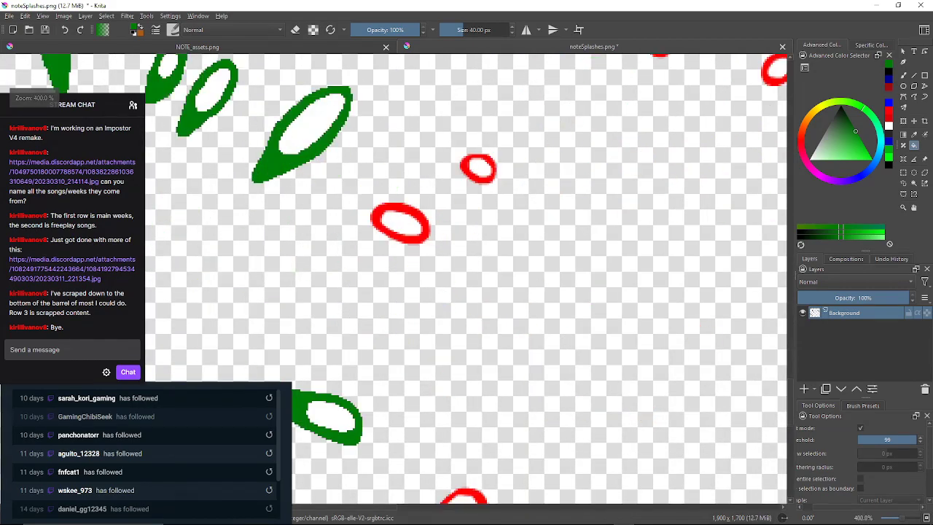
click(422, 233)
click(491, 176)
Fill the outlines of the top petal and three upper-right petals of the fourth red splash with dark green.
drag(702, 61, 574, 96)
scroll(574, 94, down, 2)
scroll(574, 71, up, 3)
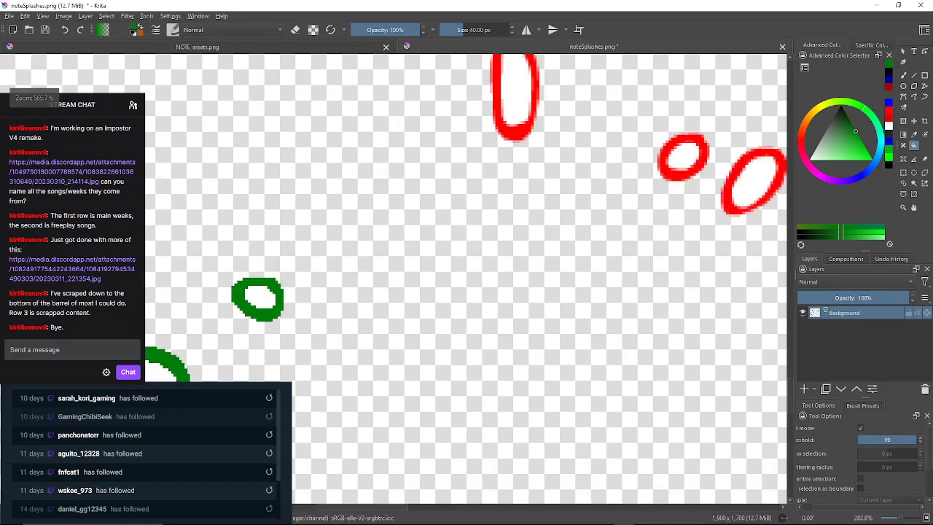
click(515, 94)
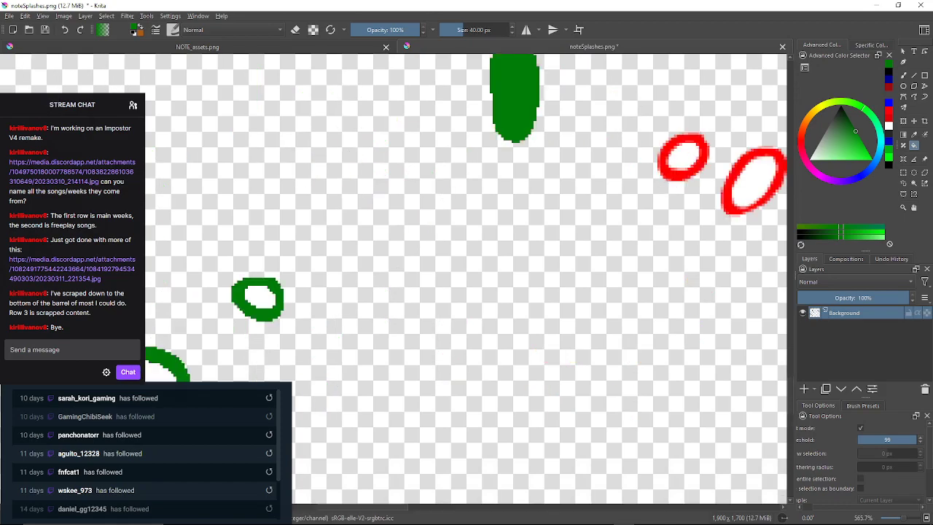
key(ctrl+z)
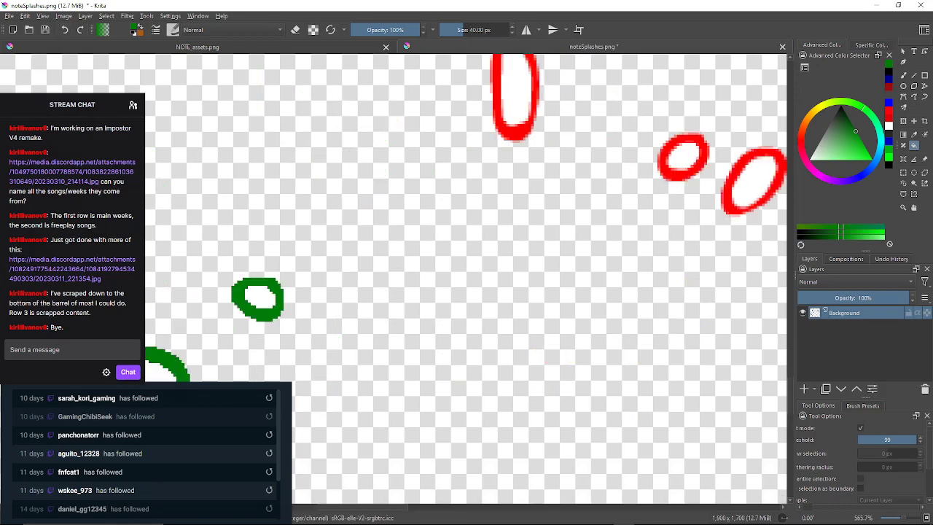
click(516, 133)
drag(539, 160, 383, 204)
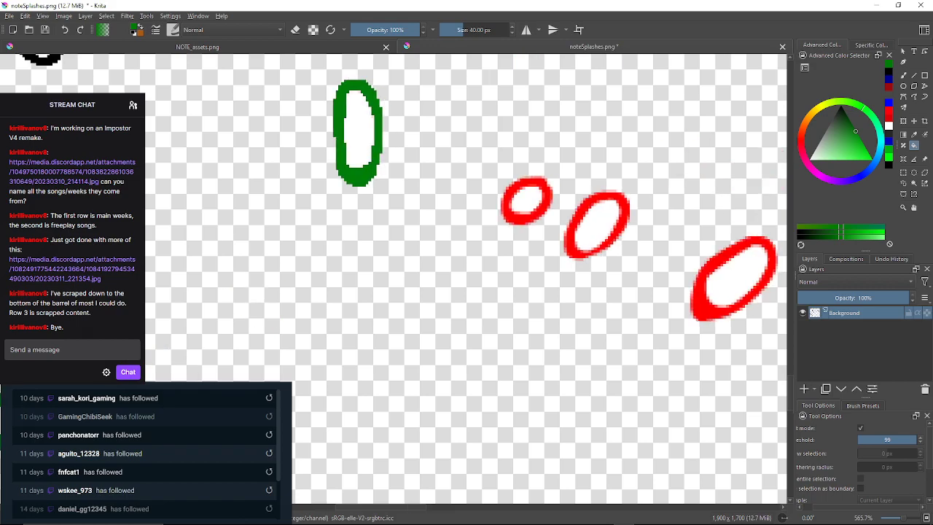
click(504, 204)
click(573, 232)
drag(656, 292, 487, 262)
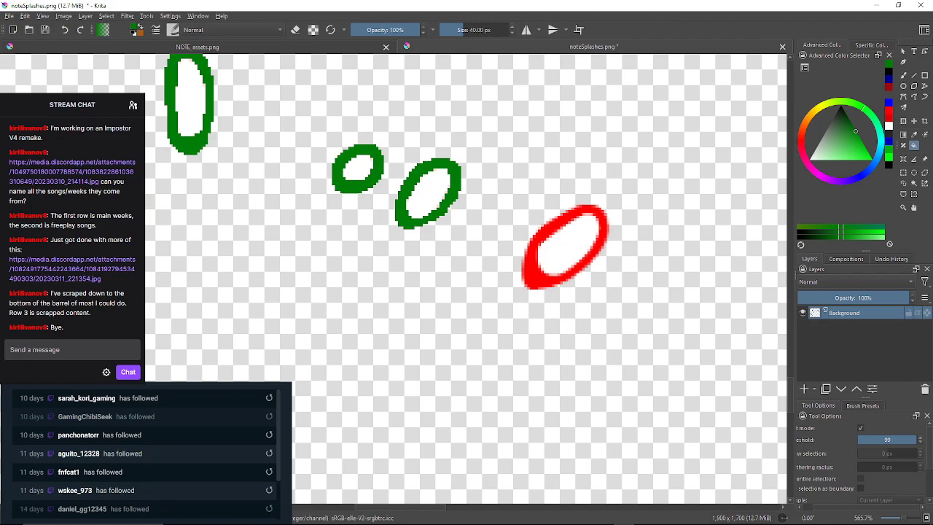
click(535, 277)
Fill the right-hand, lower-right, two bottom and lower-left petals of the fourth red splash with dark green.
scroll(544, 313, down, 3)
drag(555, 437, 587, 139)
scroll(569, 319, up, 4)
click(540, 315)
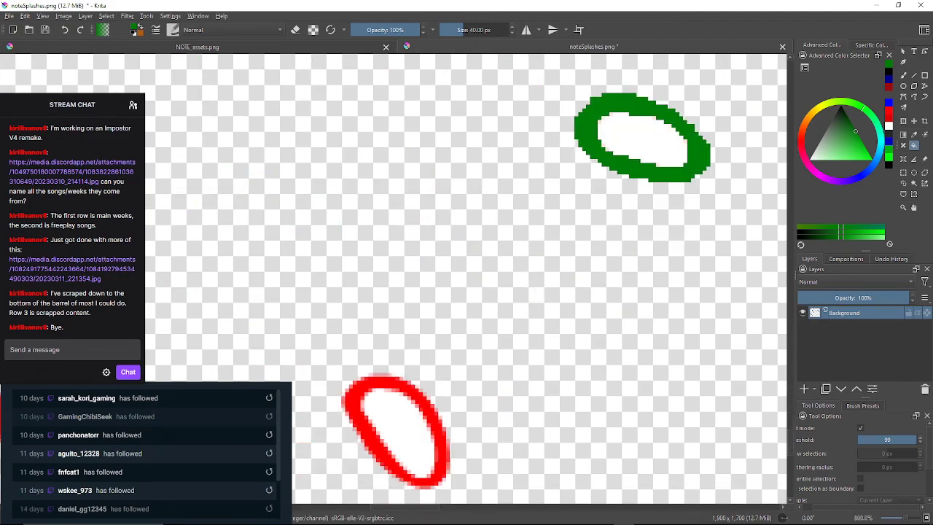
drag(452, 350, 518, 249)
click(439, 336)
drag(440, 337, 750, 281)
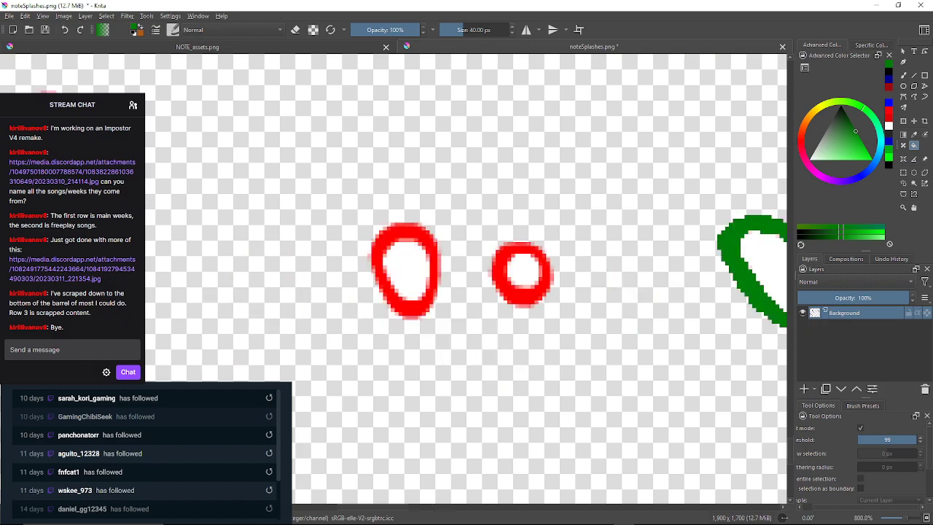
click(543, 277)
click(422, 235)
scroll(421, 239, down, 3)
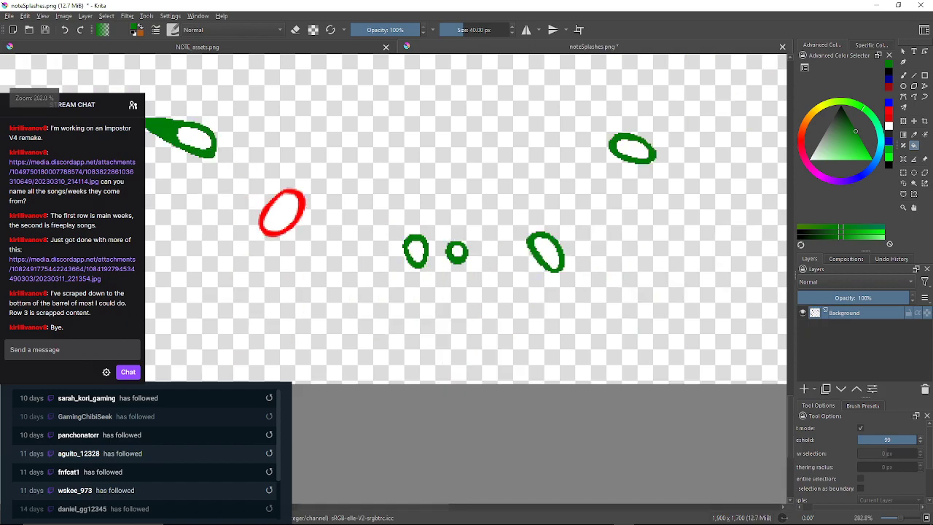
drag(421, 239, 615, 309)
scroll(489, 263, up, 1)
click(488, 263)
Set the fill threshold to 1 and fill the pink pixel at the upper-right inner edge of the round ring beside the green teardrop.
drag(488, 263, 442, 444)
scroll(482, 326, down, 4)
drag(781, 188, 377, 206)
scroll(580, 203, up, 3)
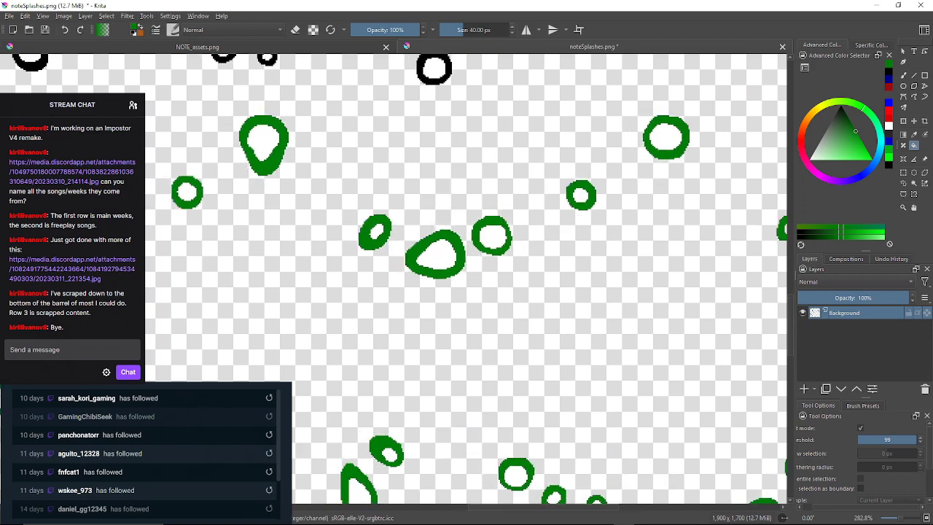
drag(878, 440, 856, 440)
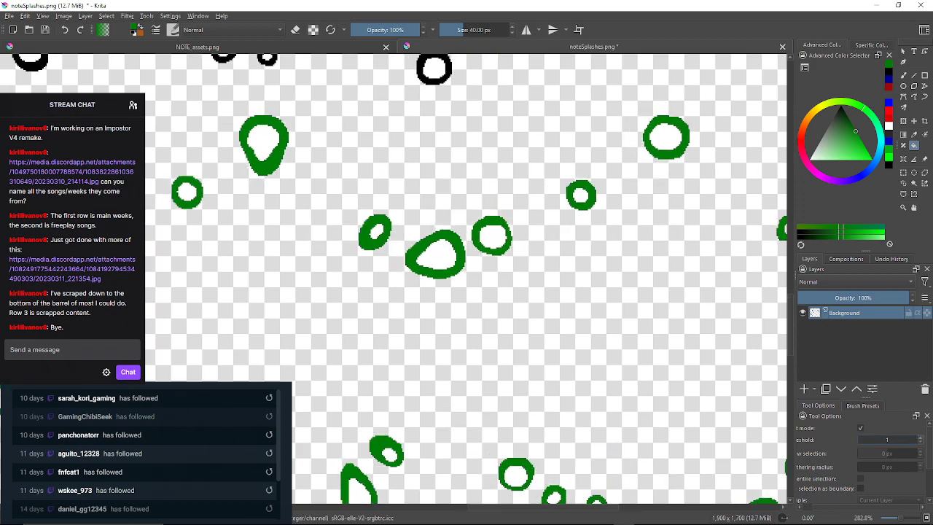
scroll(493, 211, up, 5)
scroll(487, 327, up, 4)
scroll(487, 326, down, 3)
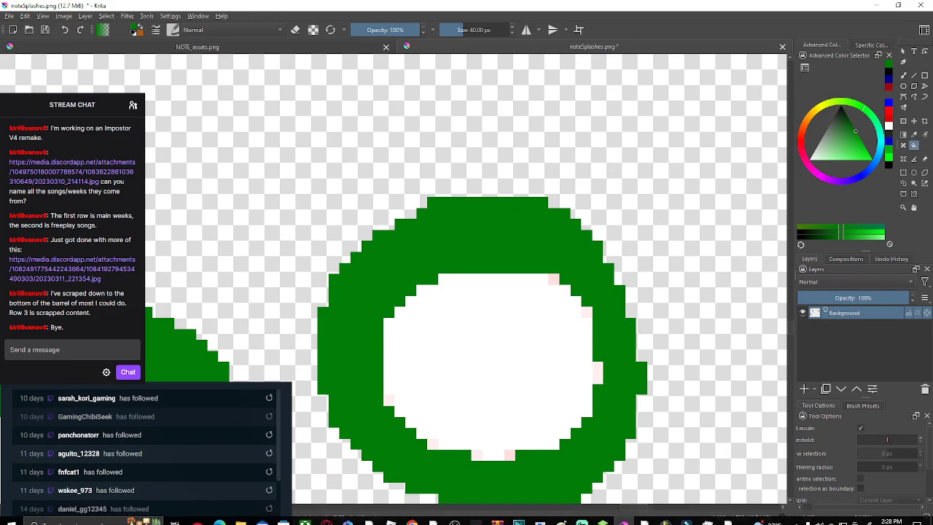
click(554, 279)
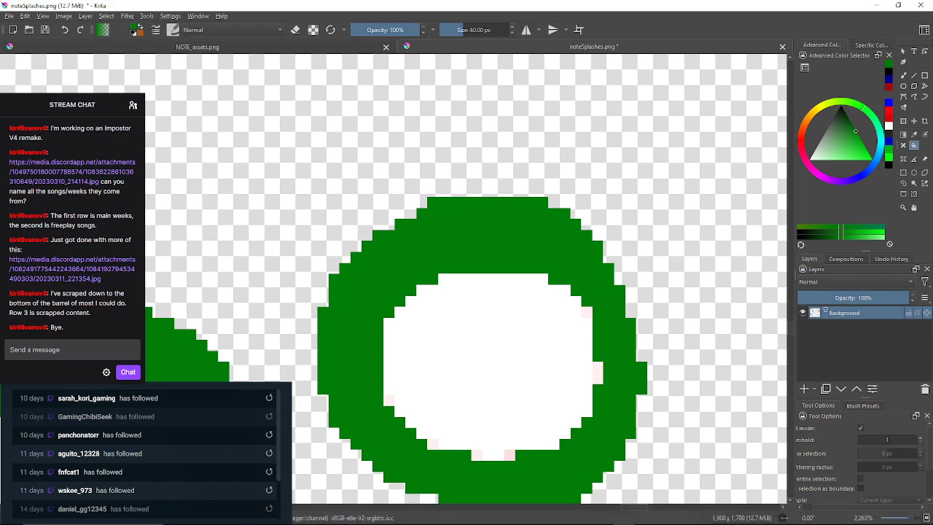
Fill the remaining pink pixels along the bottom, lower-left and right inner edge of the same round ring with dark green.
scroll(523, 465, up, 2)
scroll(524, 464, up, 1)
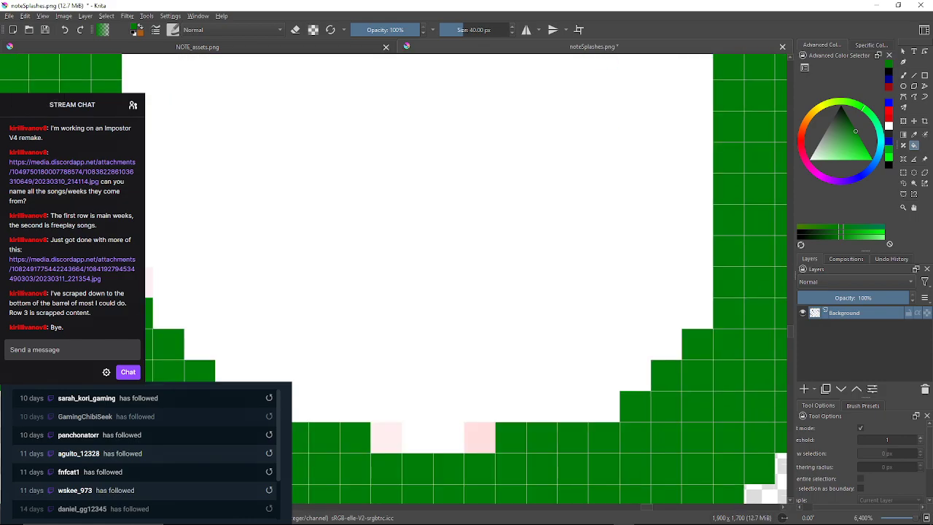
click(479, 438)
click(386, 437)
drag(386, 437, 677, 403)
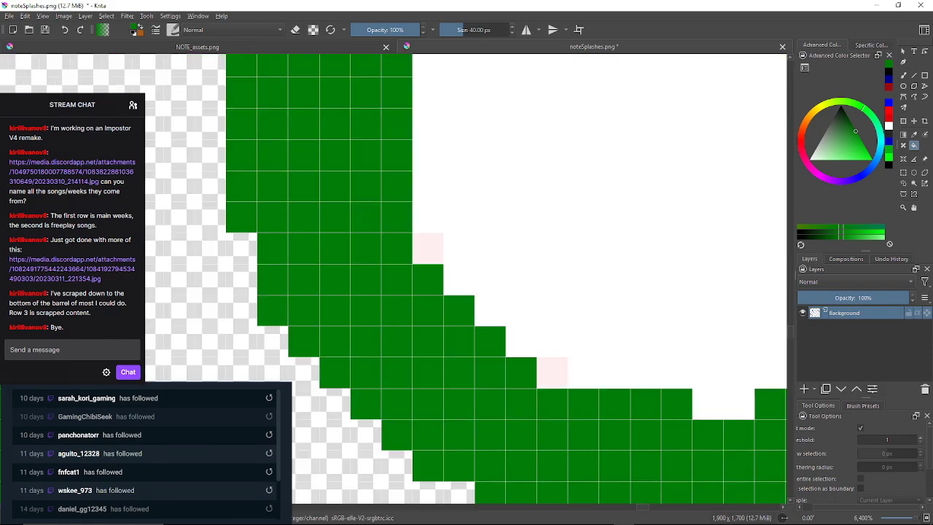
click(551, 373)
click(428, 248)
drag(430, 244, 422, 324)
scroll(464, 248, down, 3)
drag(464, 248, 437, 292)
drag(609, 289, 436, 306)
scroll(437, 305, down, 2)
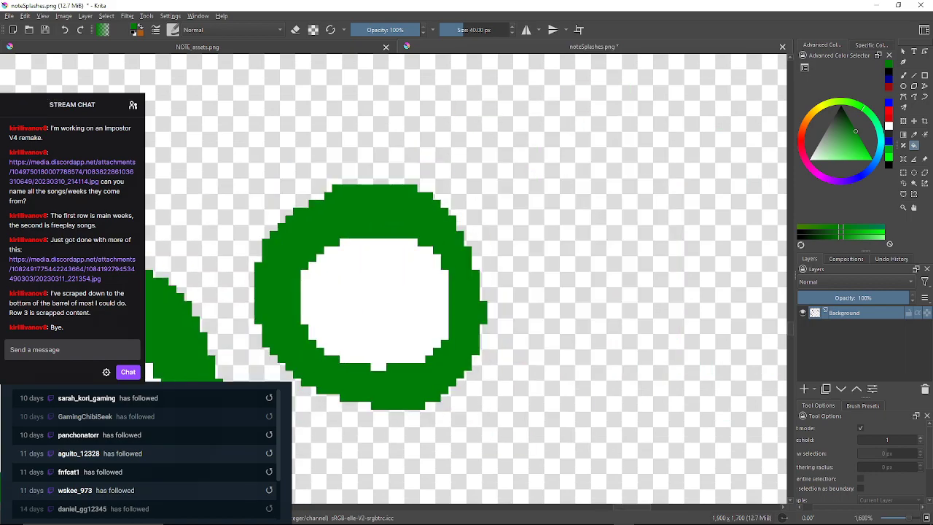
Fill the pink pixel at the upper-left inner edge of the next small ring with dark green.
drag(685, 189, 433, 266)
drag(306, 307, 468, 290)
drag(647, 199, 576, 220)
scroll(575, 220, up, 4)
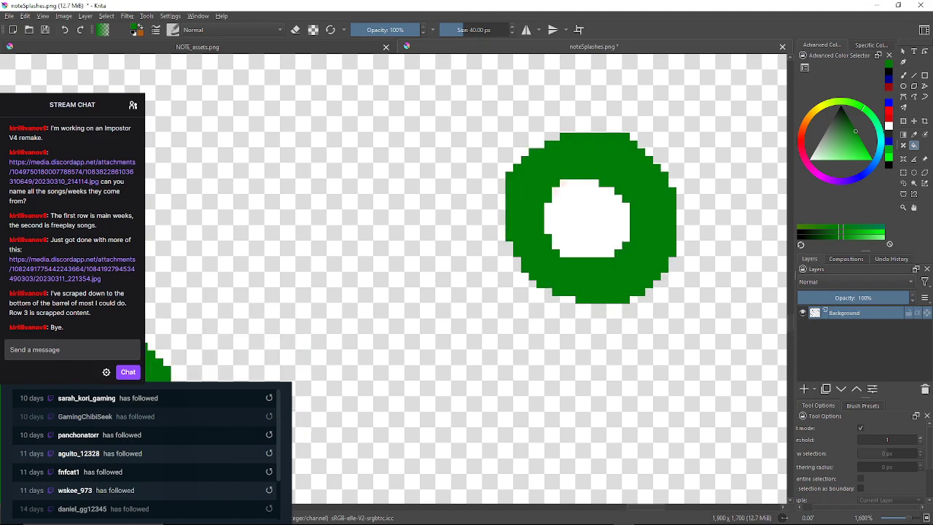
click(518, 137)
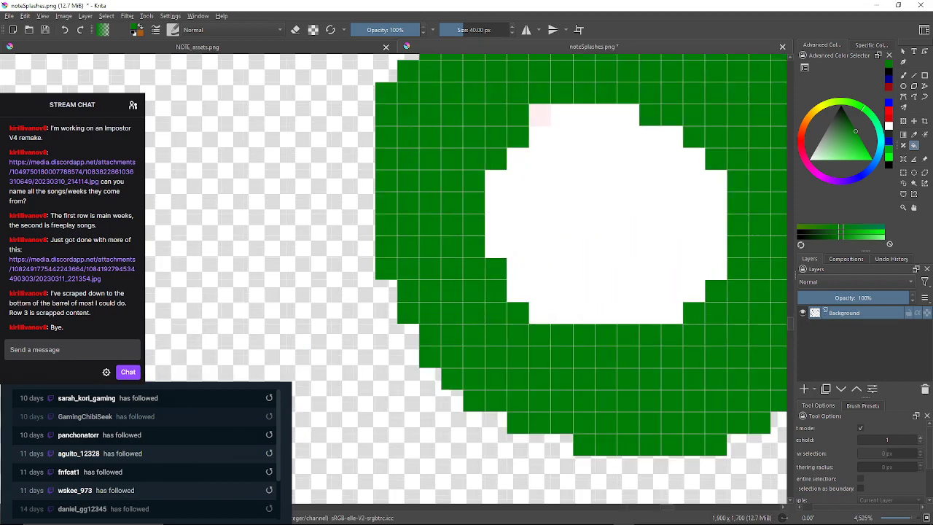
click(539, 115)
scroll(419, 269, down, 8)
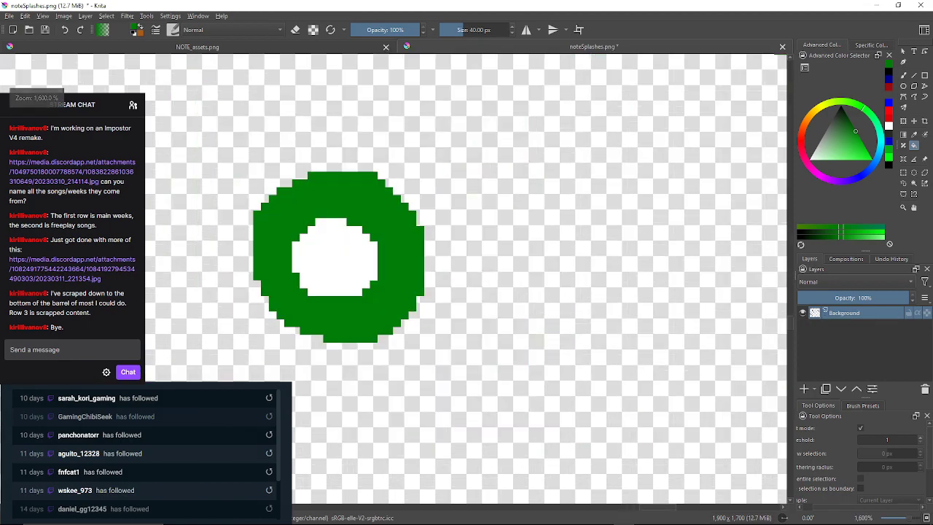
Fill the pink pixels all around the inner edge of the larger ring above the small one with dark green.
scroll(486, 188, up, 7)
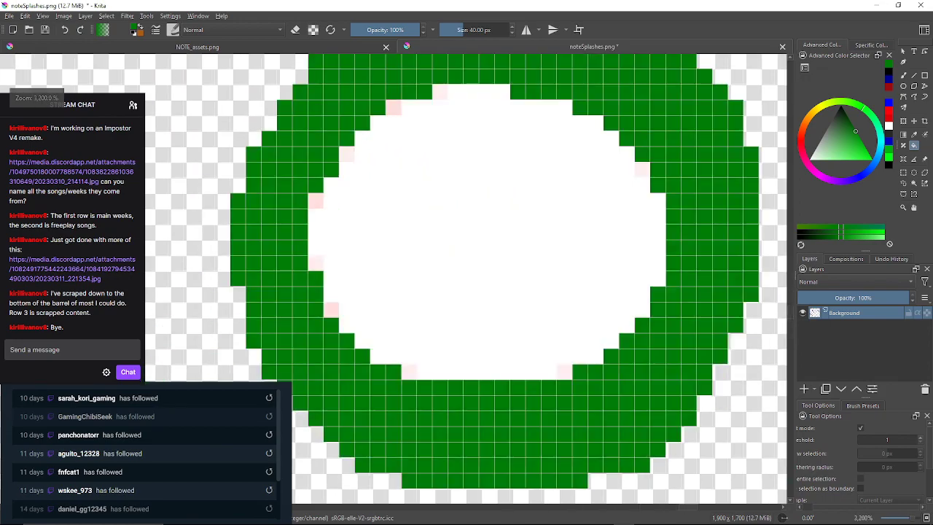
click(440, 92)
click(643, 169)
click(565, 372)
click(409, 372)
click(331, 310)
click(316, 263)
click(315, 201)
click(347, 154)
scroll(510, 209, down, 7)
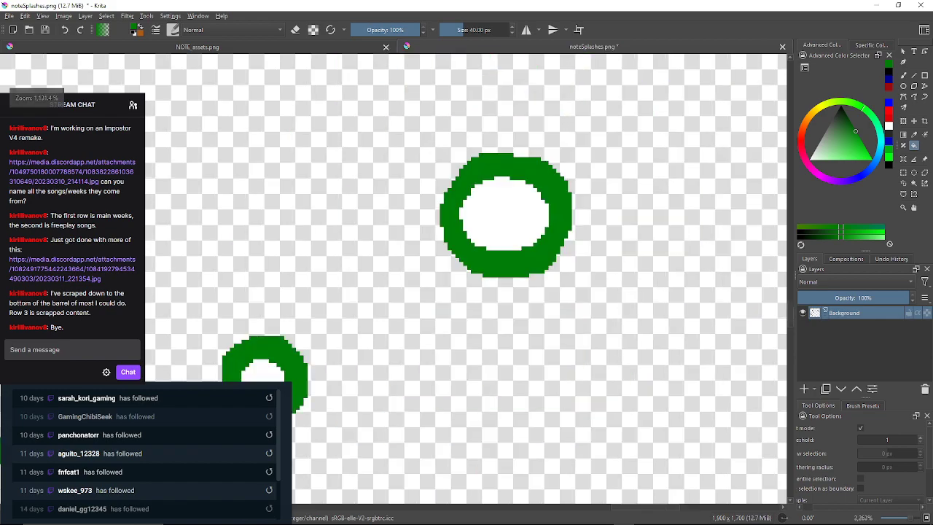
Fill the five pink pixels inside the small slanted oval ring of the neighbouring splash with dark green.
scroll(624, 307, up, 2)
scroll(642, 295, up, 8)
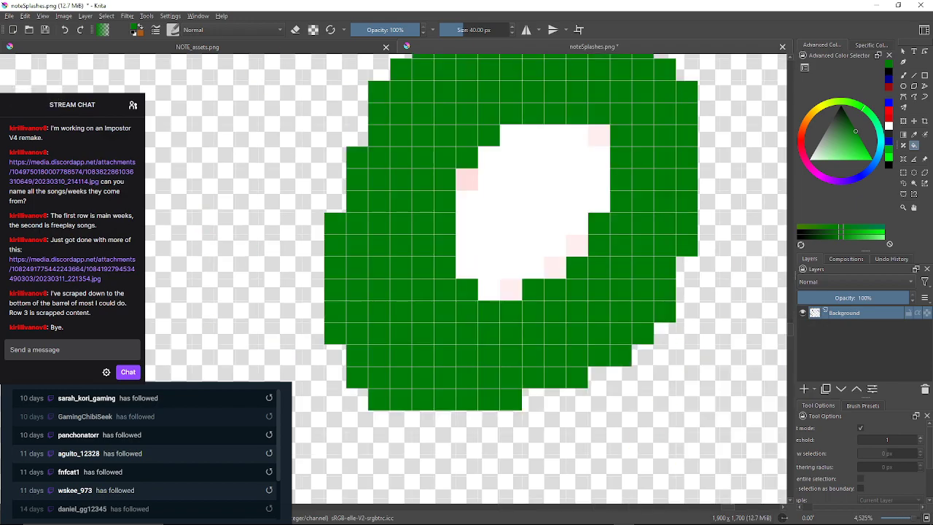
click(511, 289)
click(555, 267)
click(577, 246)
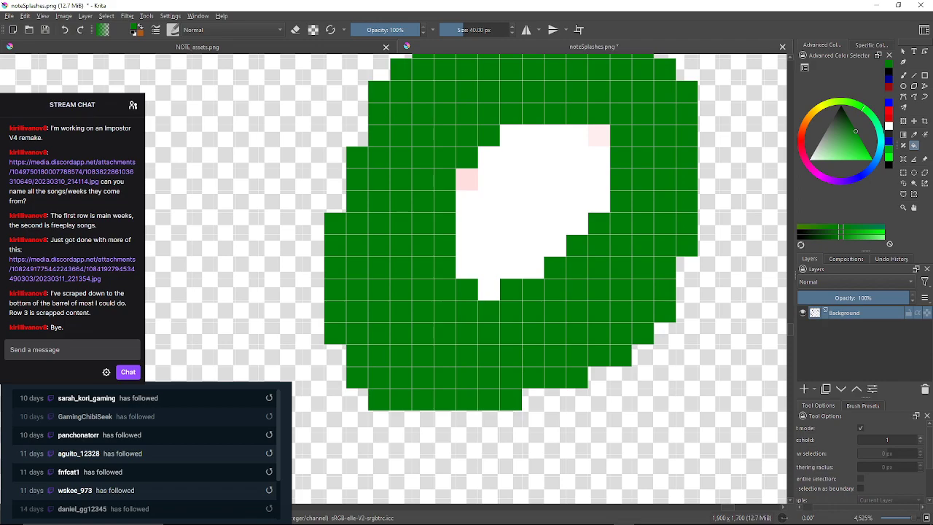
click(598, 135)
click(467, 180)
scroll(523, 186, down, 5)
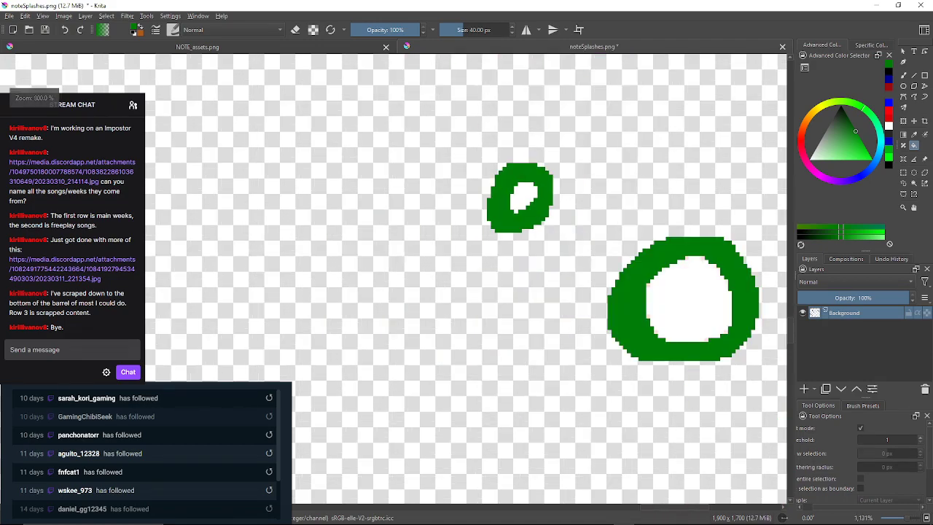
Fill the pink pixels along the upper inner edge of the large rounded ring next to the small oval with dark green.
scroll(720, 298, up, 4)
scroll(553, 219, up, 4)
click(571, 214)
drag(571, 213, 398, 181)
click(530, 115)
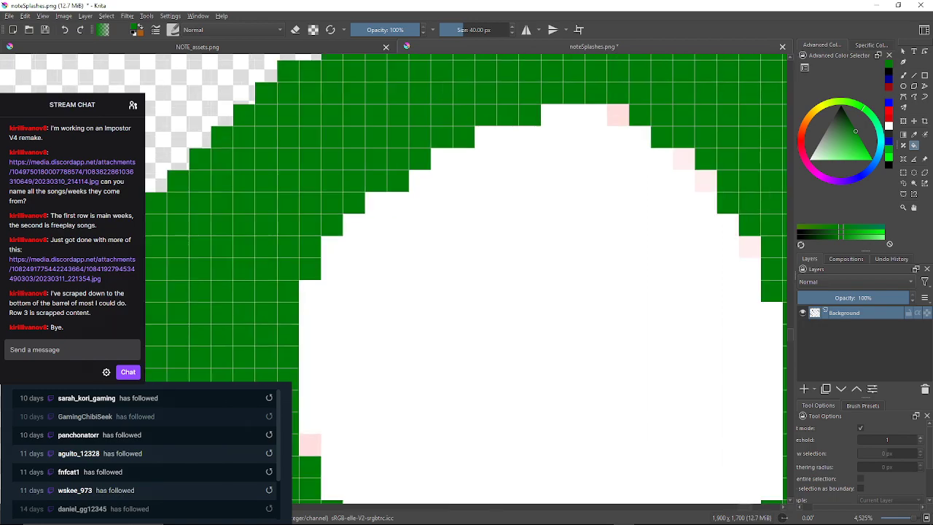
click(618, 115)
click(684, 159)
click(705, 180)
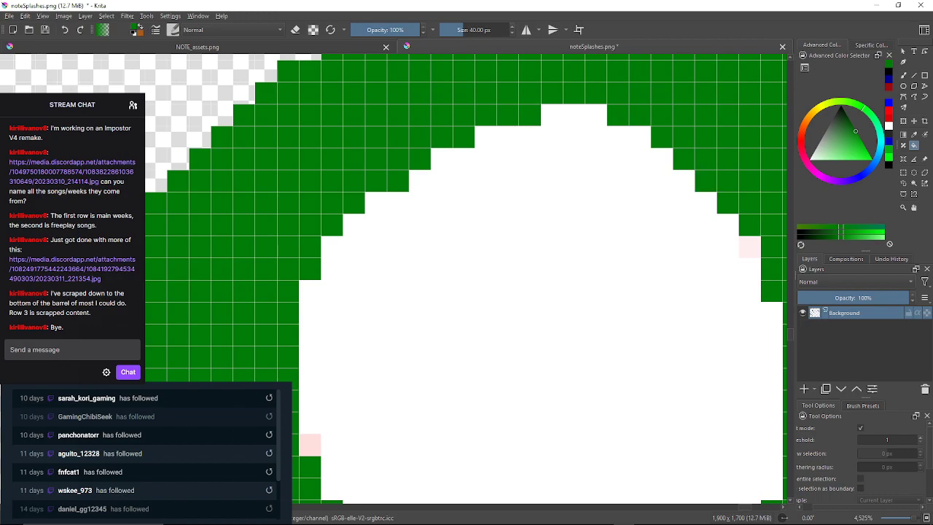
click(749, 246)
Fill the pink pixels along the lower and left inner edge of the large rounded ring with dark green.
drag(750, 247, 608, 204)
scroll(526, 452, up, 1)
drag(526, 453, 551, 336)
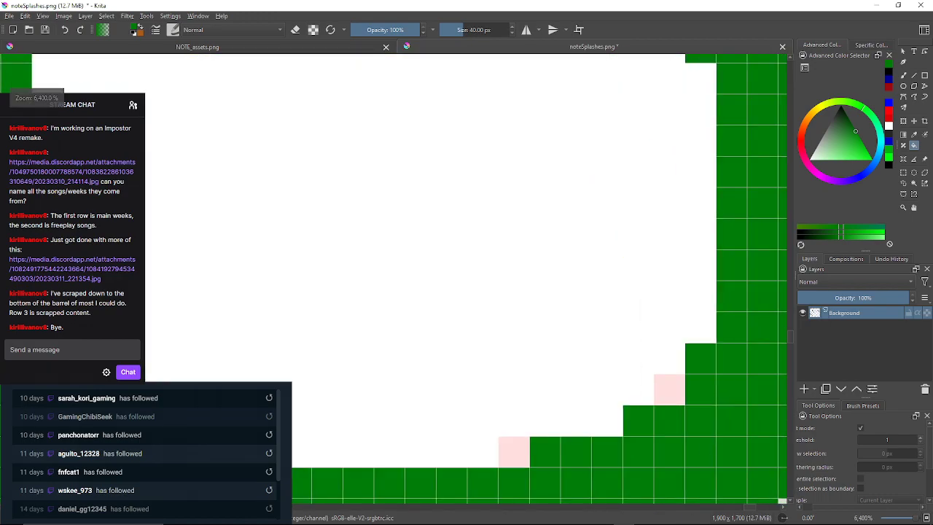
scroll(551, 336, down, 2)
click(609, 362)
click(531, 393)
click(329, 362)
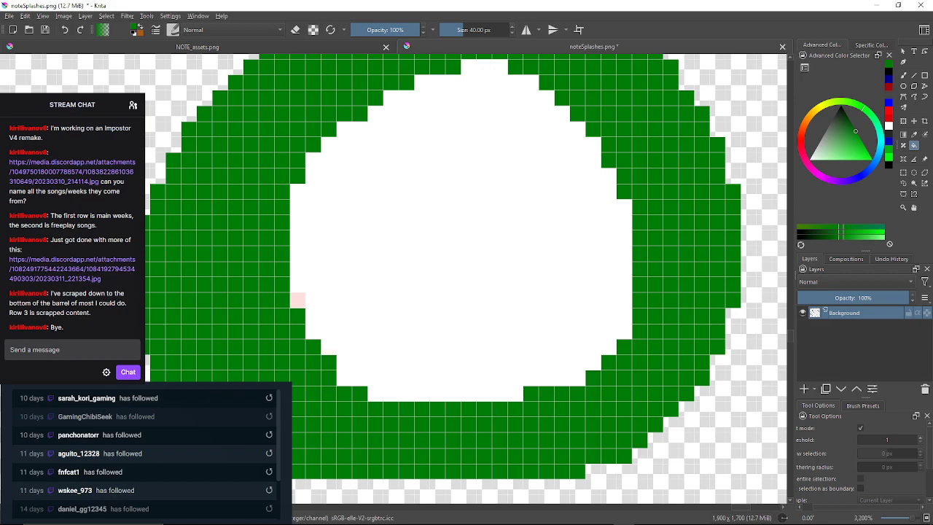
click(298, 300)
Fill the pink pixels around the inner edge of the small oval ring further down the sheet with dark green.
scroll(407, 339, down, 8)
scroll(405, 365, up, 4)
drag(387, 454, 431, 219)
drag(381, 413, 428, 307)
scroll(428, 307, up, 3)
scroll(415, 435, up, 2)
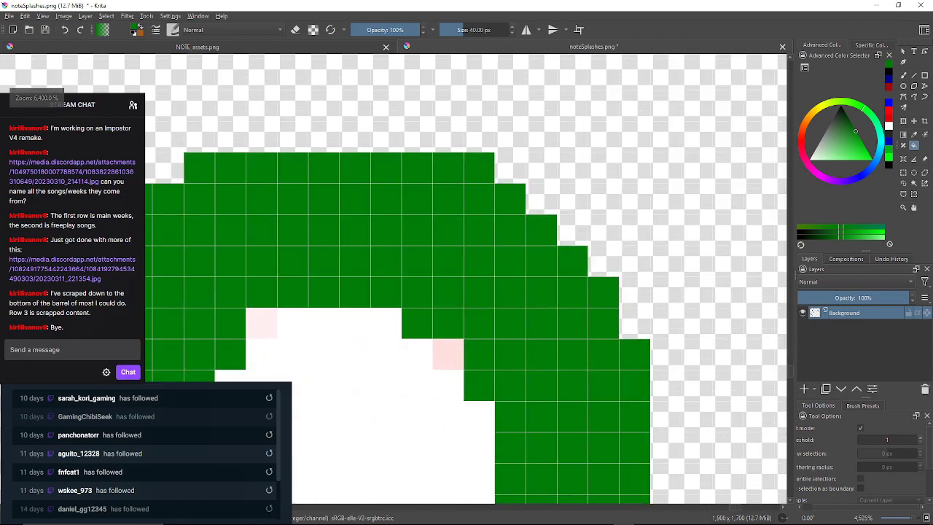
click(473, 238)
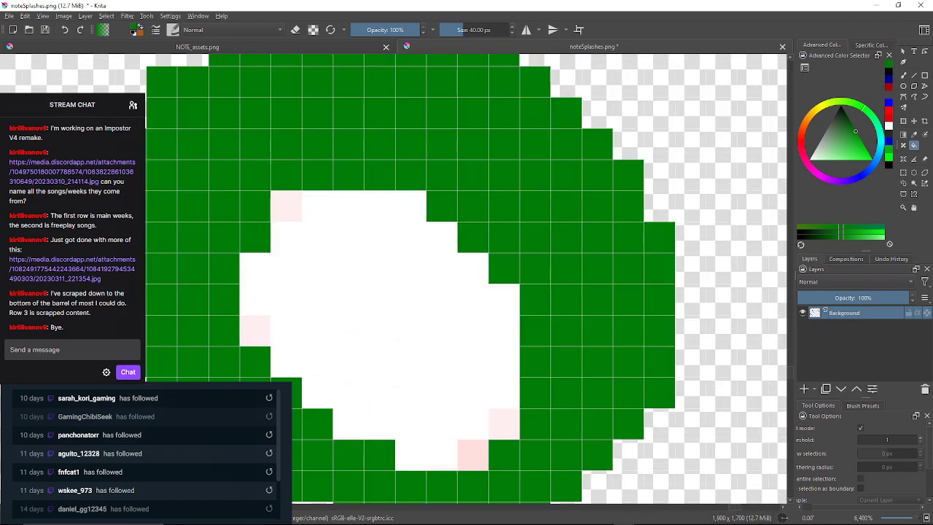
click(504, 424)
click(473, 455)
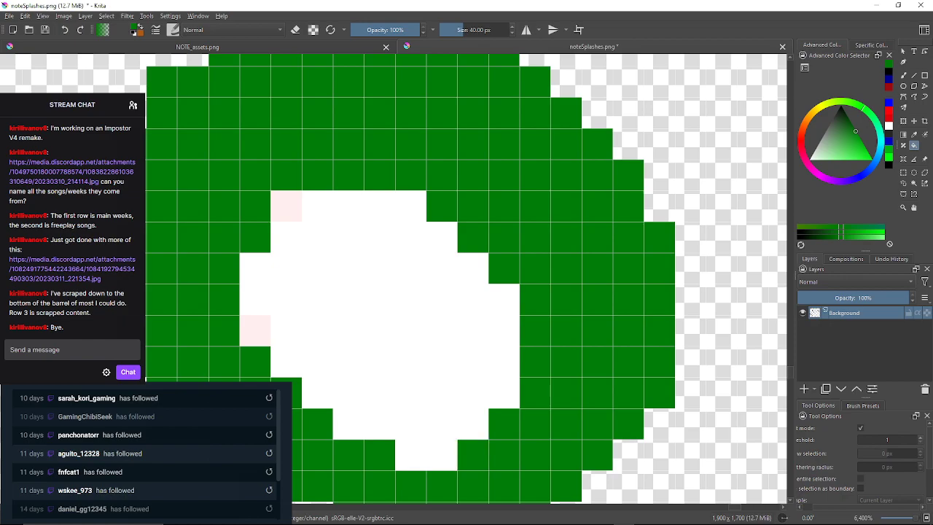
click(255, 331)
click(286, 205)
scroll(324, 226, down, 4)
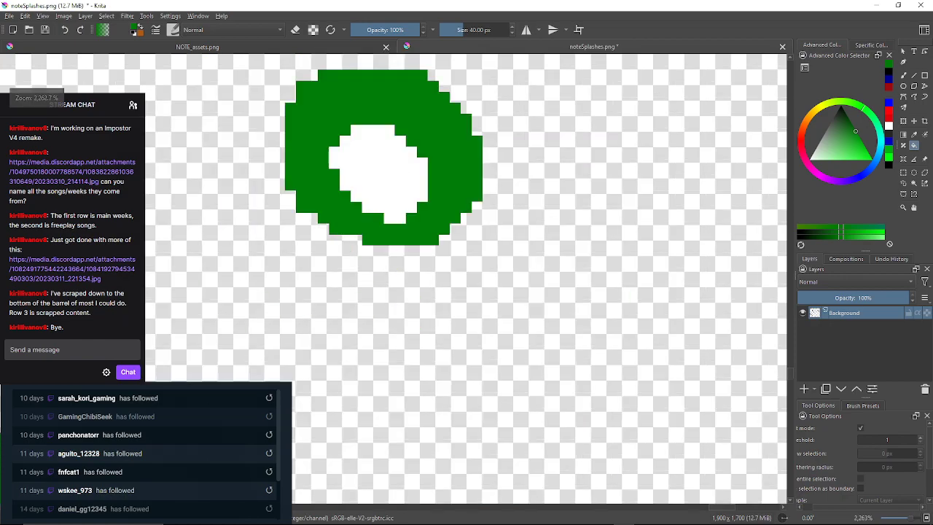
Fill the pink pixels along the upper and lower inner edge of the round ring near the small oval with dark green.
scroll(312, 235, up, 5)
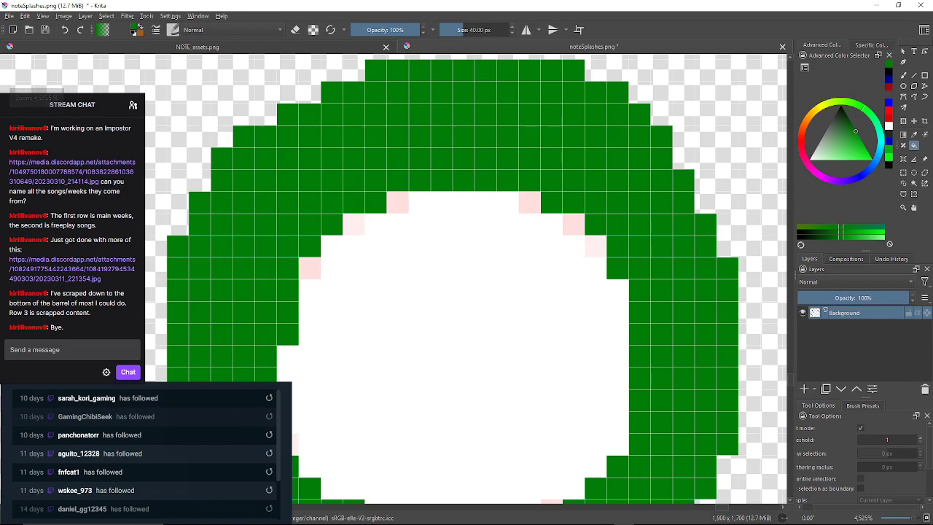
click(354, 224)
click(398, 202)
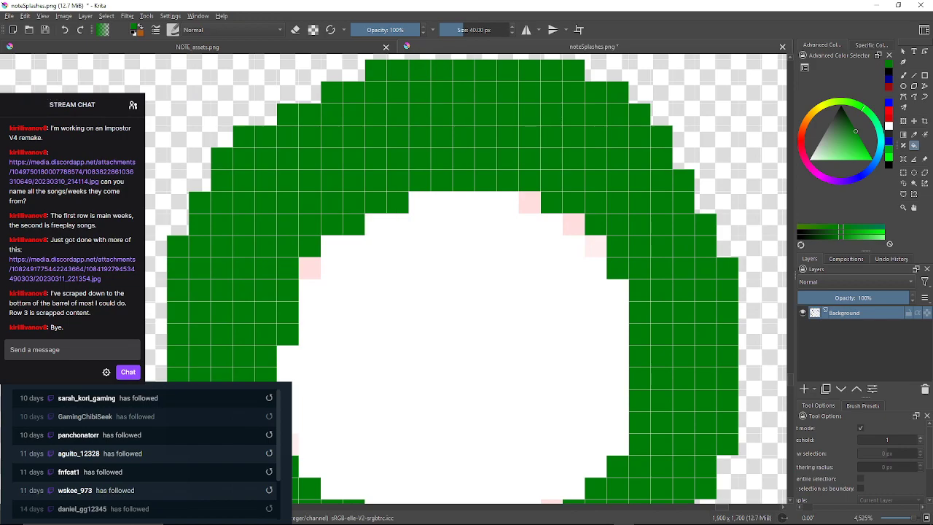
click(529, 203)
click(574, 225)
click(595, 246)
drag(590, 335, 565, 172)
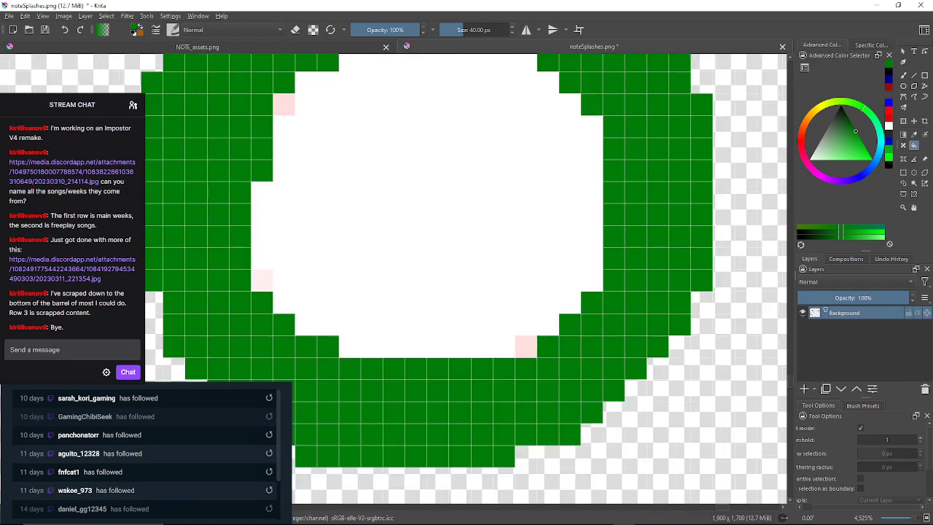
click(525, 346)
click(263, 280)
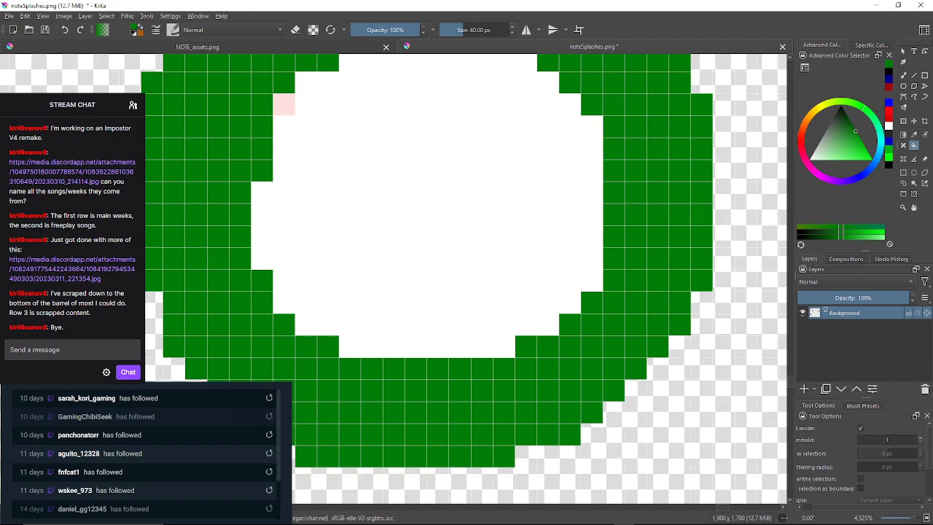
Fill the four pink pixels inside the smallest ring of the neighbouring group of three round rings with dark green.
scroll(573, 142, down, 3)
scroll(463, 148, down, 5)
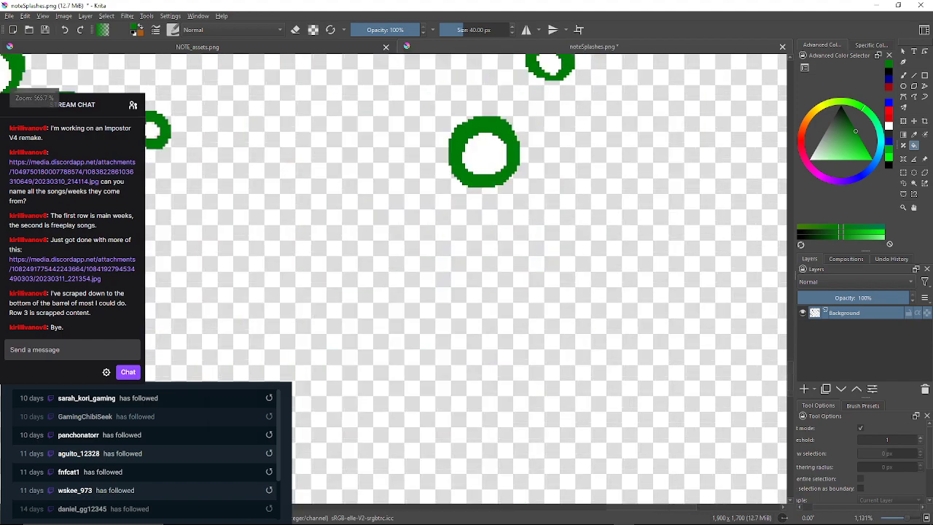
scroll(288, 125, up, 4)
scroll(339, 154, up, 2)
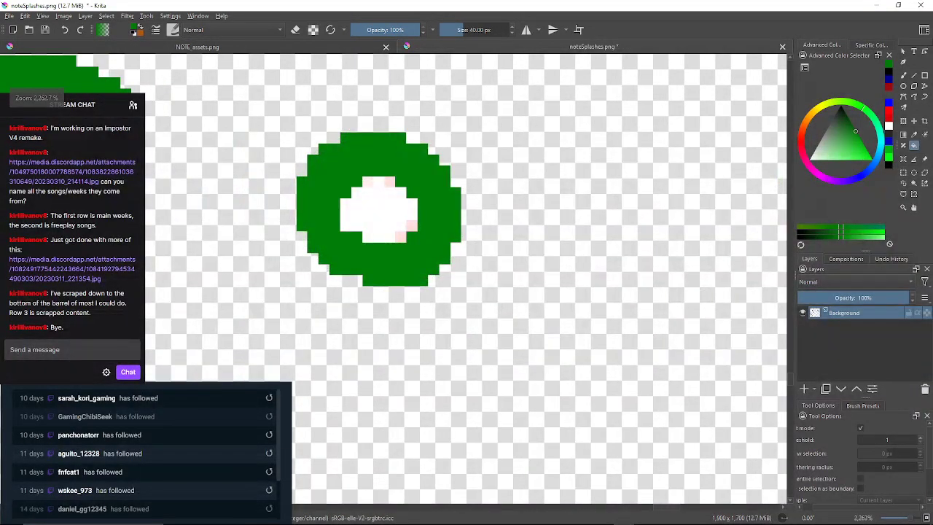
click(368, 182)
click(389, 182)
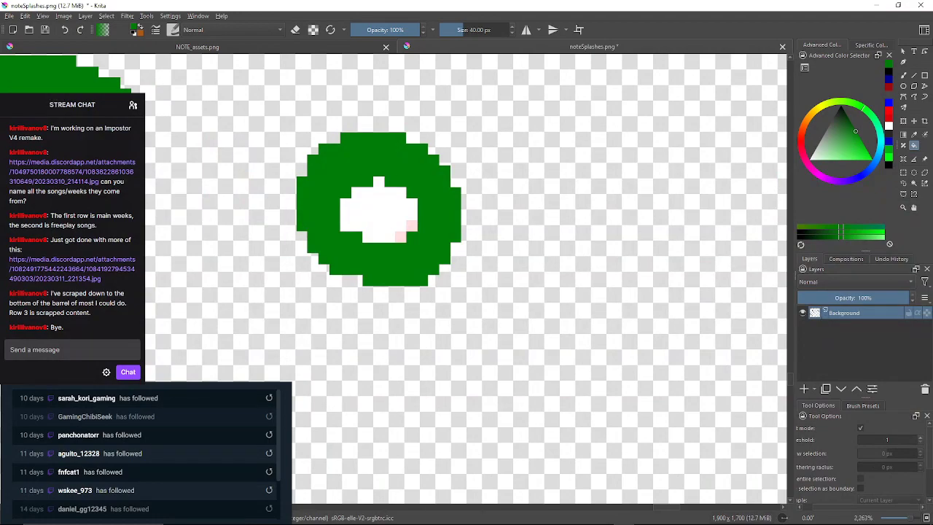
click(411, 226)
click(400, 237)
Fill the pink pixels inside the middle ring of the group of three with dark green.
drag(400, 236, 738, 281)
click(420, 181)
click(343, 181)
click(321, 225)
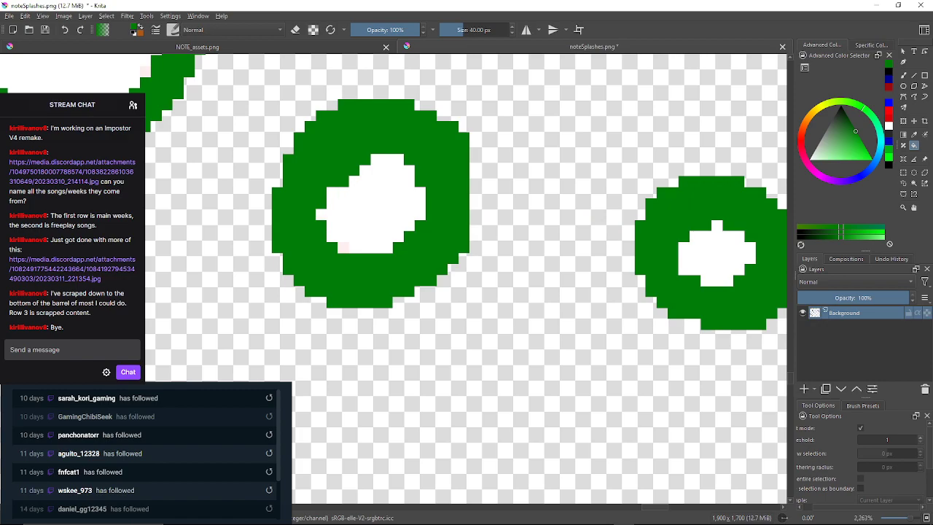
Fill the pink pixels around the inner edge of the largest ring of the group of three with dark green.
scroll(597, 254, down, 2)
scroll(334, 114, up, 4)
drag(334, 114, 360, 189)
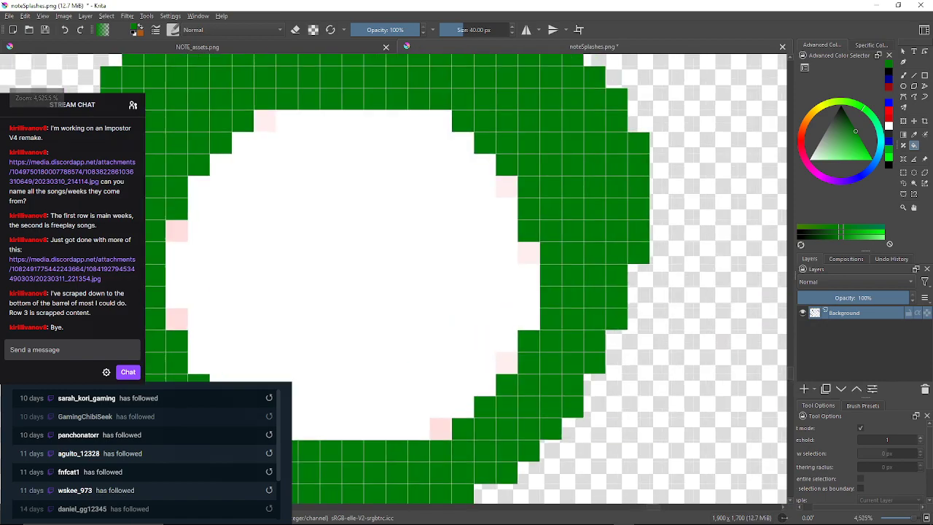
click(264, 121)
click(506, 186)
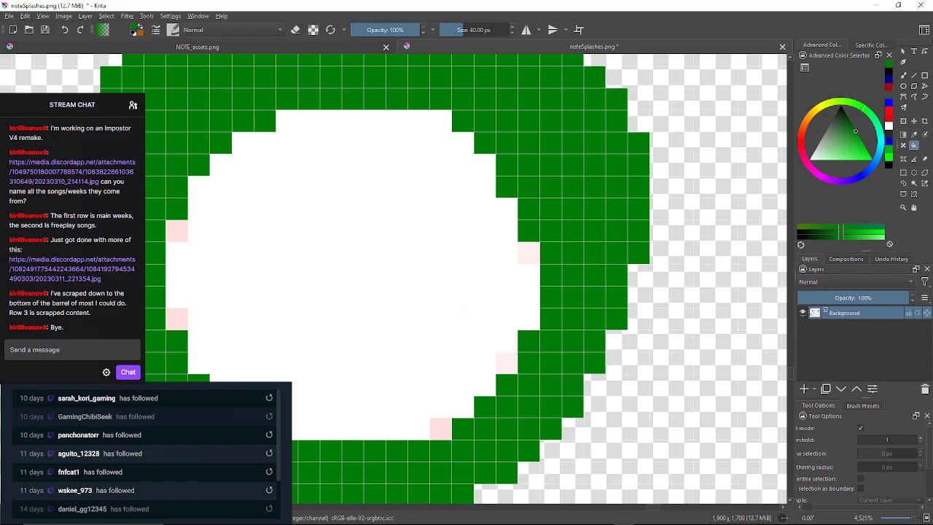
click(529, 252)
click(506, 363)
click(441, 429)
drag(440, 429, 607, 375)
click(344, 265)
click(345, 178)
Examine the three finished rings and the neighbouring dark green splashes for remaining pink edge pixels.
scroll(350, 380, down, 3)
scroll(367, 286, down, 6)
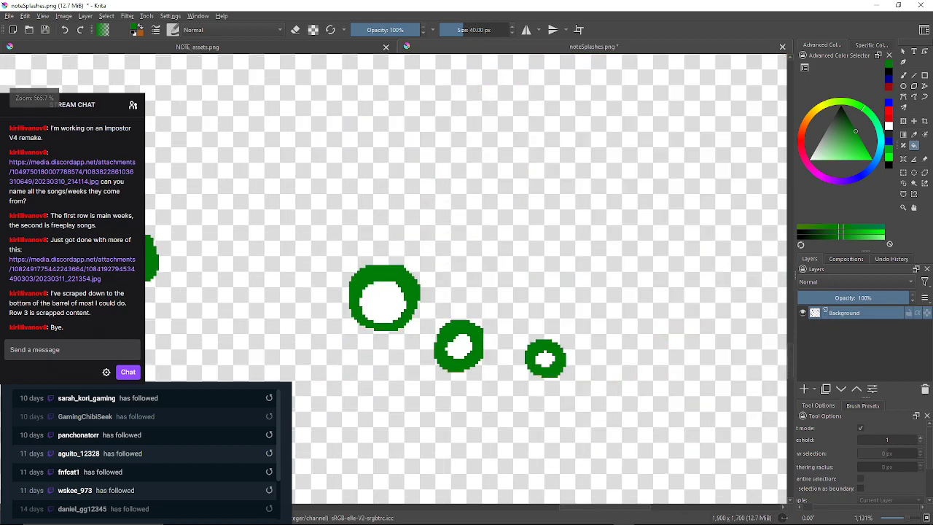
scroll(367, 286, up, 2)
scroll(394, 277, down, 2)
scroll(393, 277, up, 4)
scroll(394, 277, down, 8)
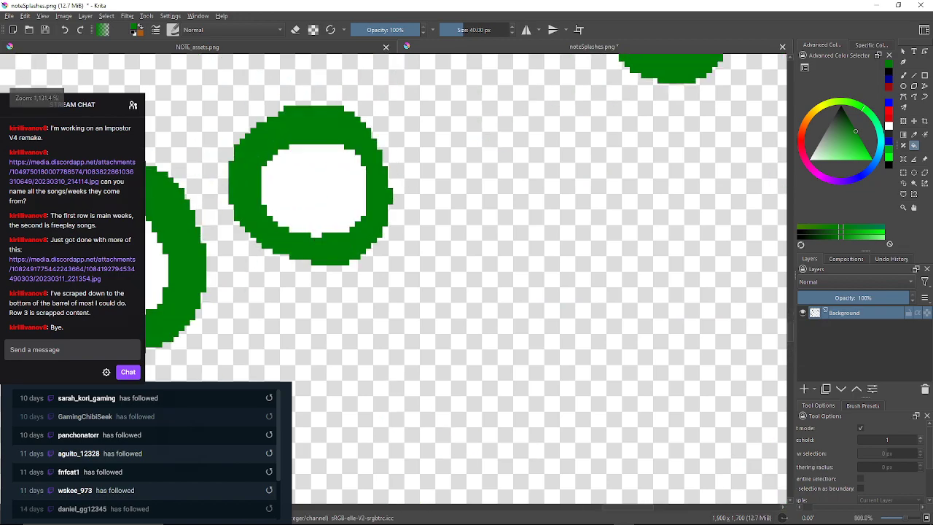
scroll(394, 277, up, 7)
scroll(396, 315, up, 4)
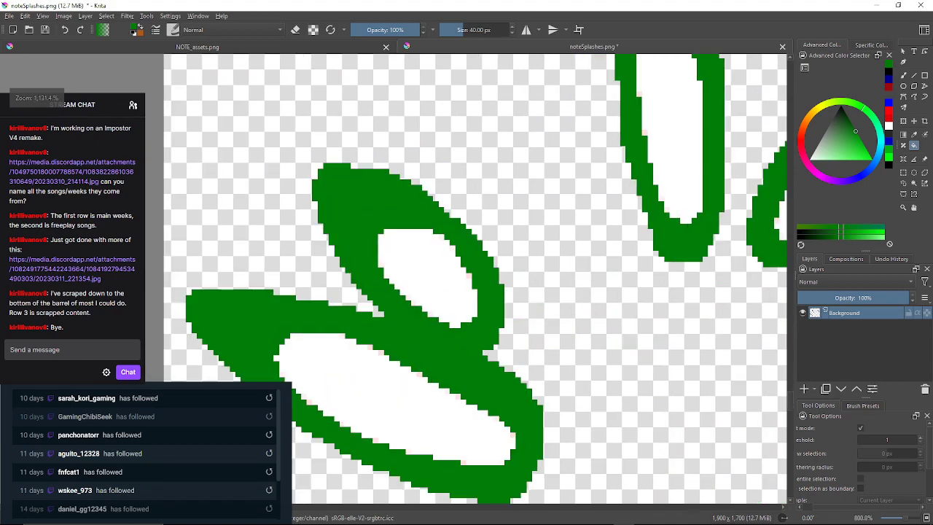
Fill the pink pixels inside the shorter slanted oval of the joined pair near the canvas's left edge with dark green.
scroll(446, 262, up, 3)
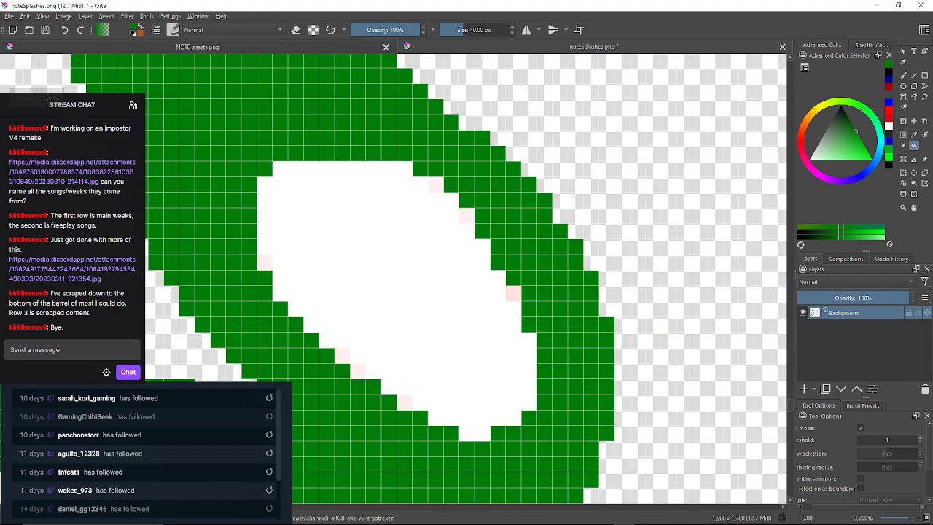
click(468, 215)
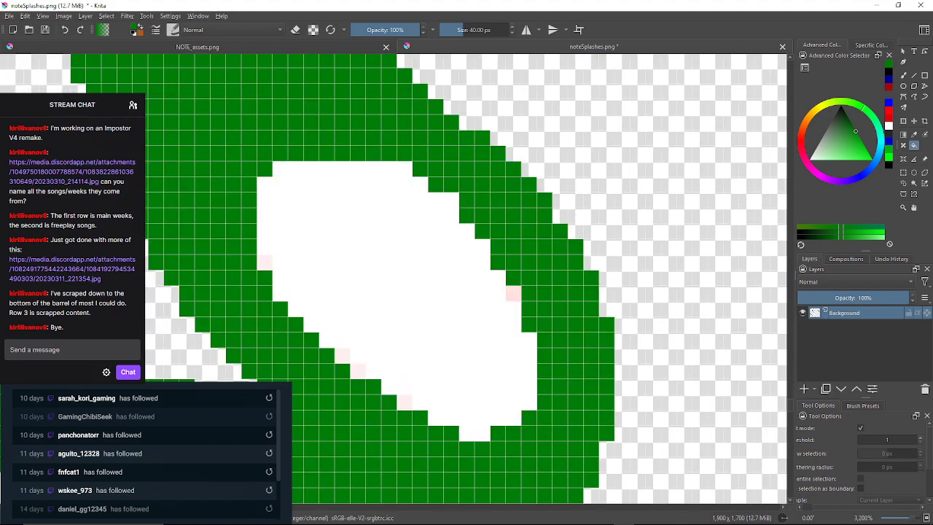
click(513, 293)
scroll(348, 397, up, 2)
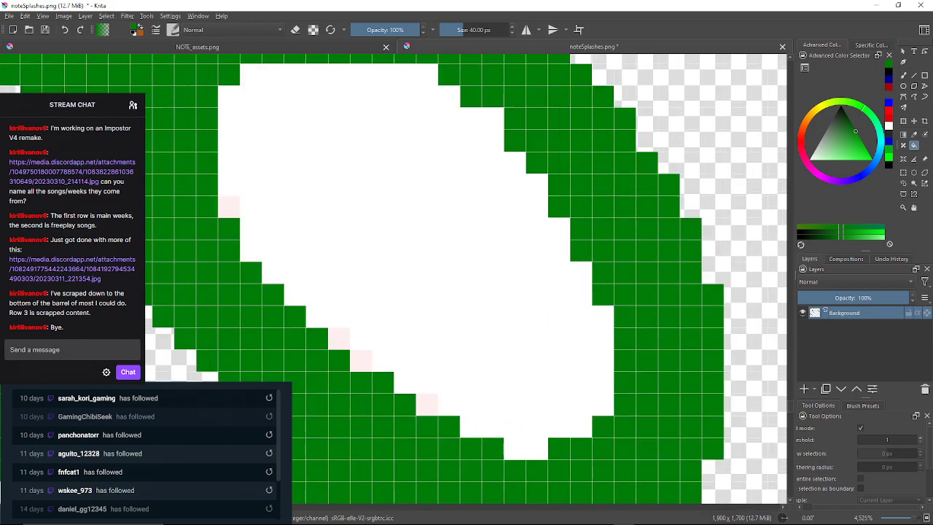
click(427, 405)
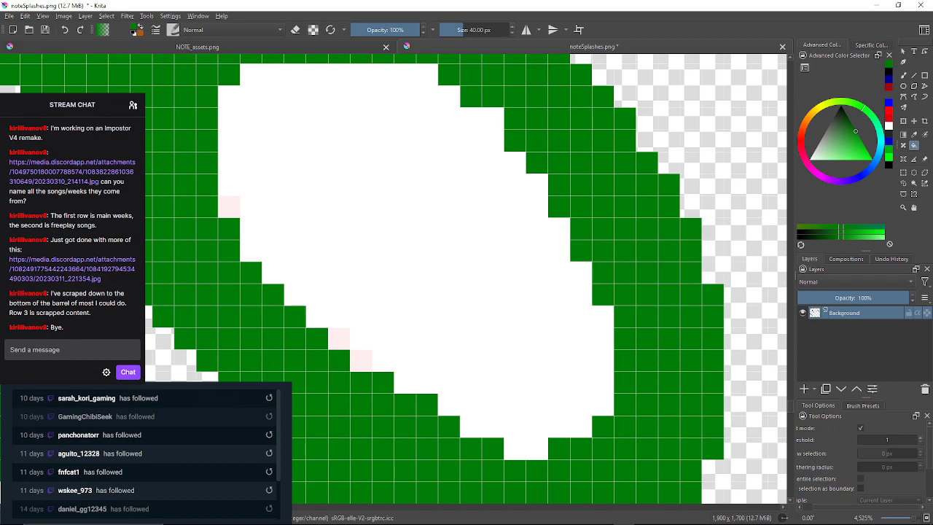
click(361, 360)
click(338, 338)
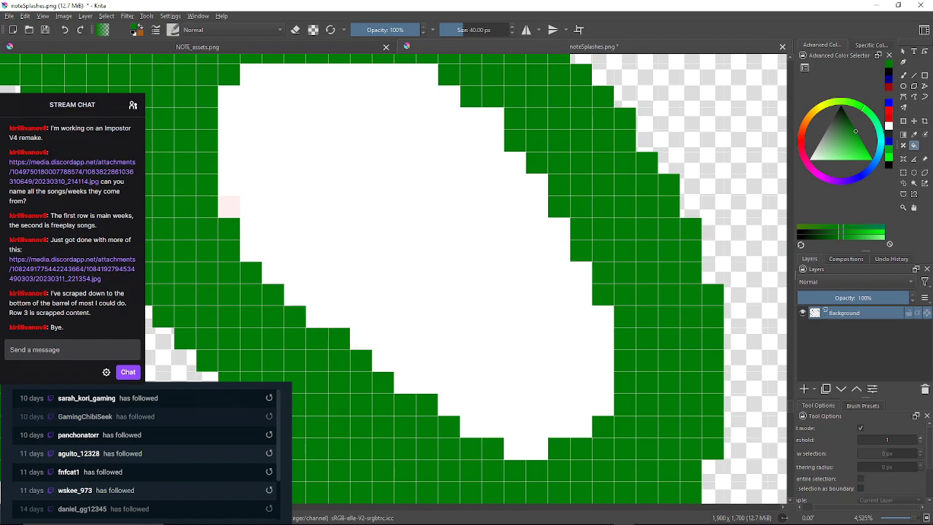
click(229, 207)
Fill the pink pixels along the upper inner edge of the long slanted oval joined below it with dark green.
scroll(395, 242, down, 7)
scroll(394, 274, up, 5)
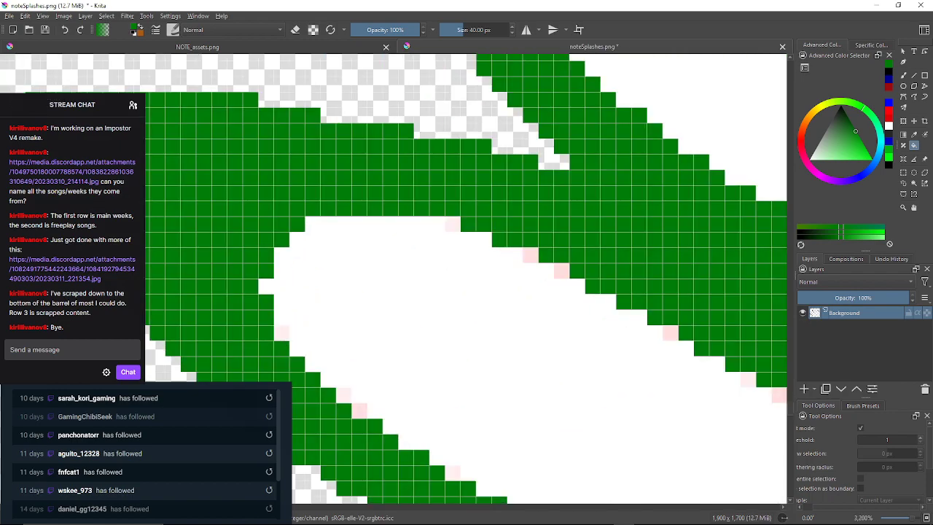
click(453, 224)
click(530, 255)
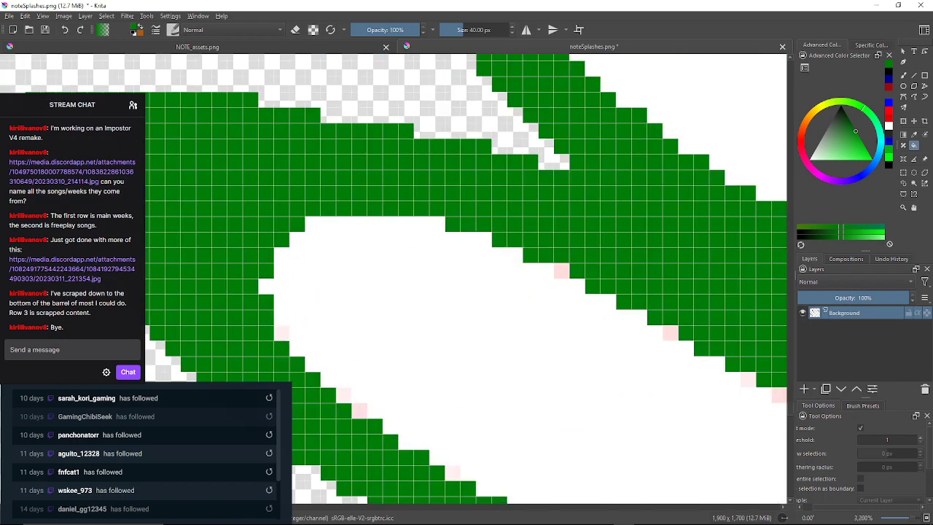
click(562, 271)
drag(561, 271, 418, 204)
scroll(496, 319, up, 2)
click(558, 212)
drag(559, 212, 379, 138)
click(535, 232)
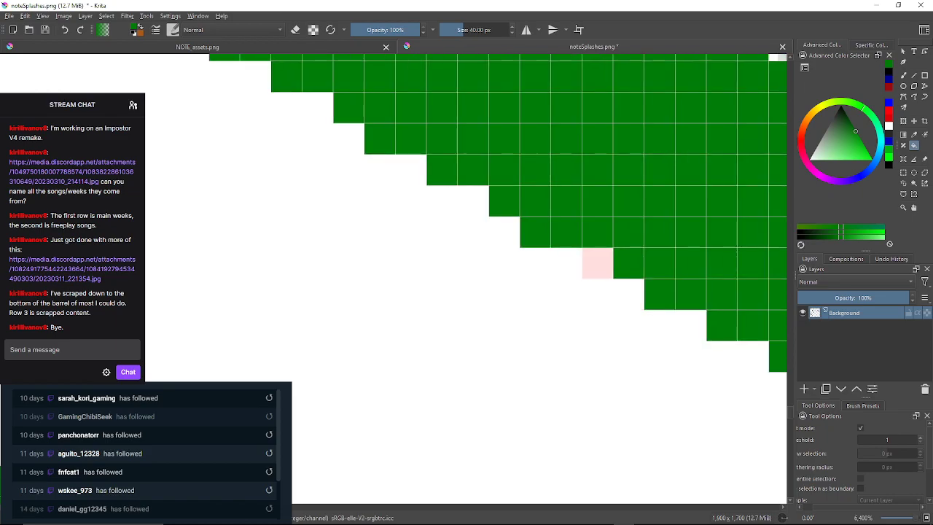
click(594, 269)
Fill the pink pixels around the right inner end of the long slanted oval with dark green.
scroll(592, 272, down, 2)
drag(594, 272, 500, 225)
scroll(500, 225, up, 1)
scroll(659, 293, up, 1)
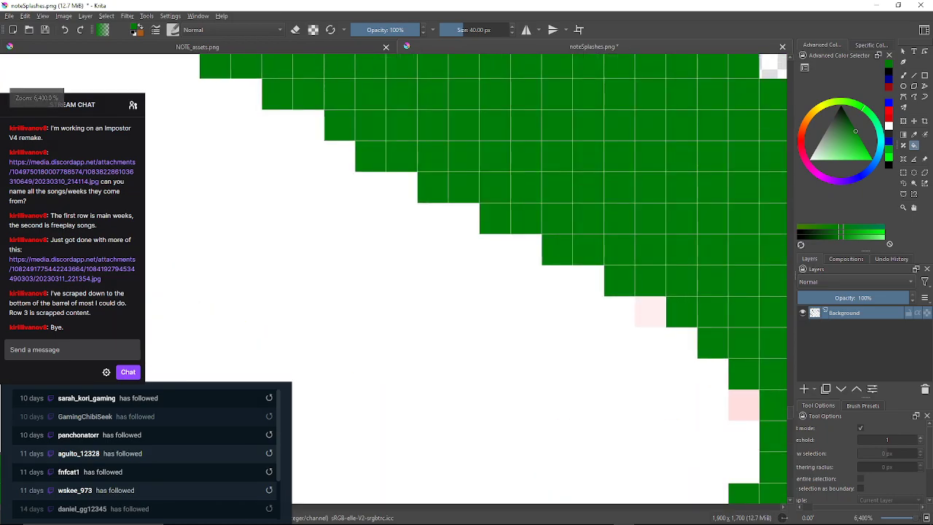
click(652, 306)
click(743, 405)
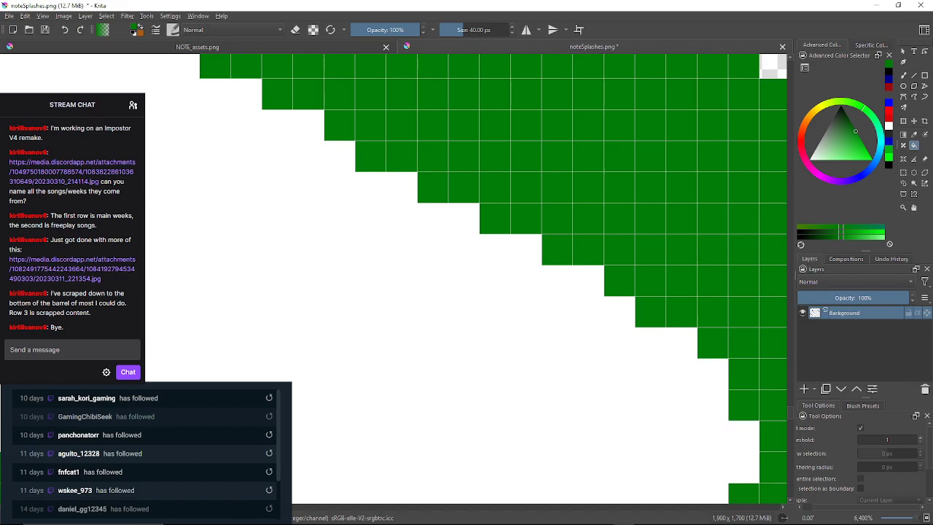
drag(744, 405, 716, 269)
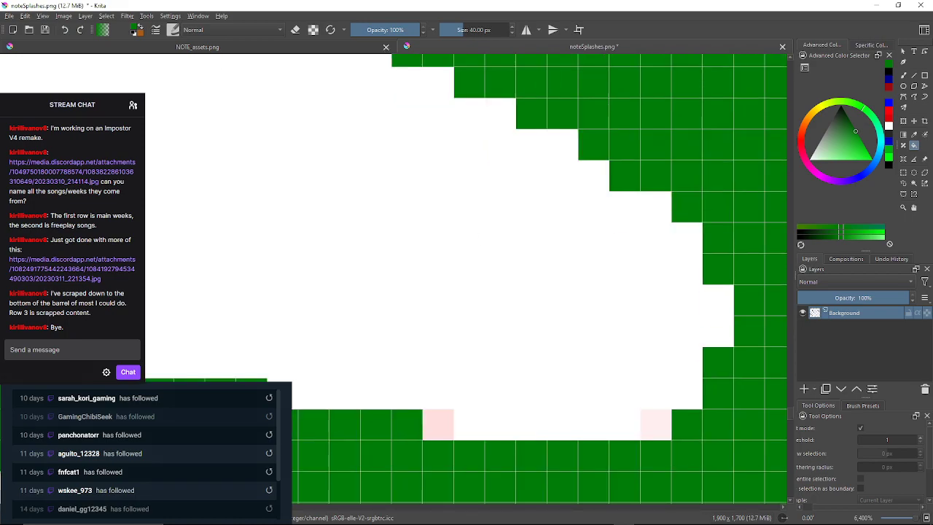
click(656, 424)
click(437, 424)
Fill the pink pixels along the lower inner edge of the long slanted oval, up to its left end, with dark green.
drag(437, 425, 854, 402)
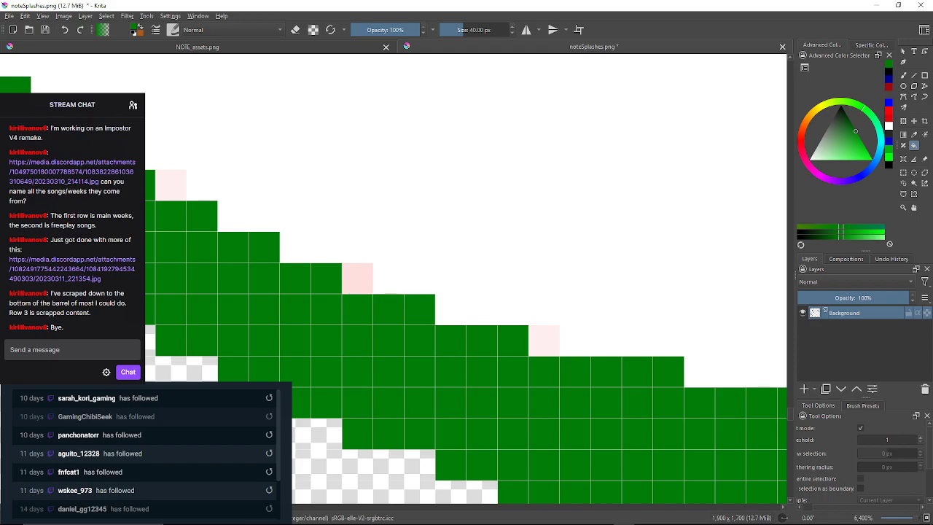
click(543, 340)
click(358, 279)
drag(357, 278, 613, 371)
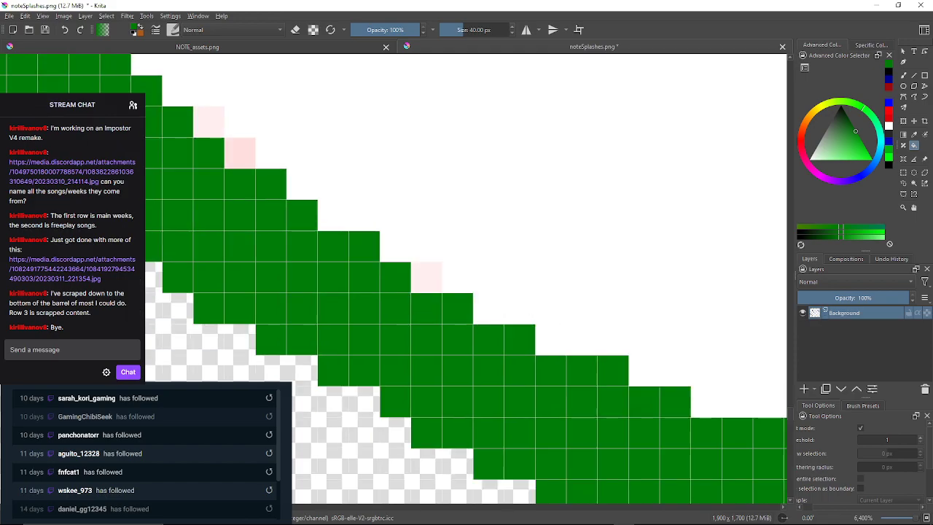
click(427, 277)
click(240, 153)
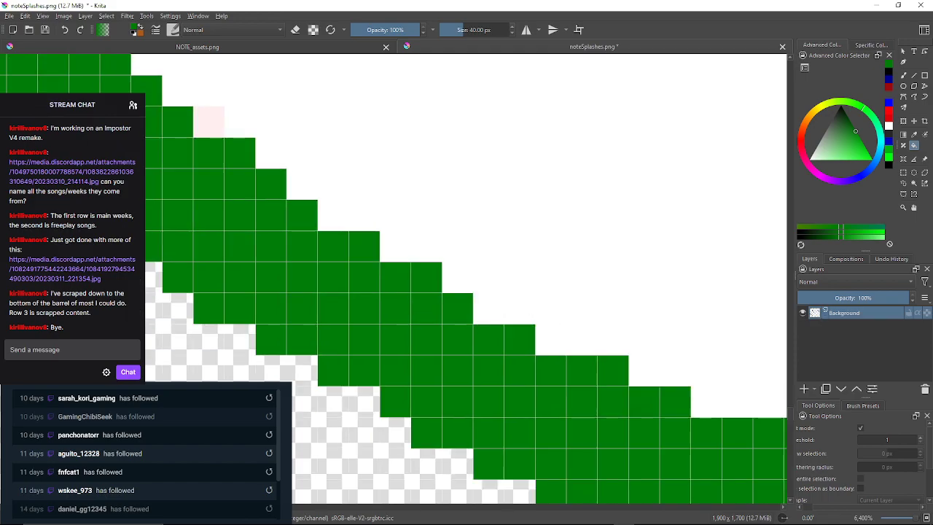
click(208, 121)
drag(208, 122, 383, 339)
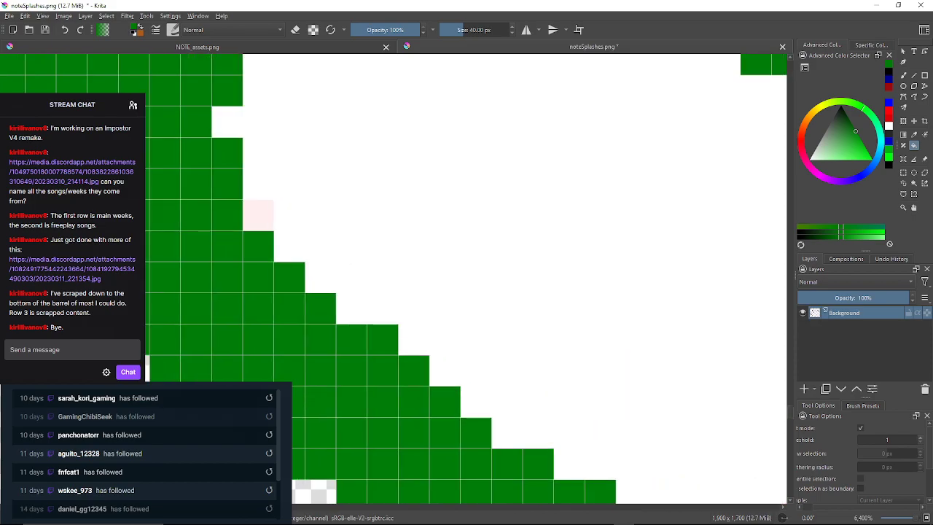
click(258, 216)
scroll(258, 215, down, 5)
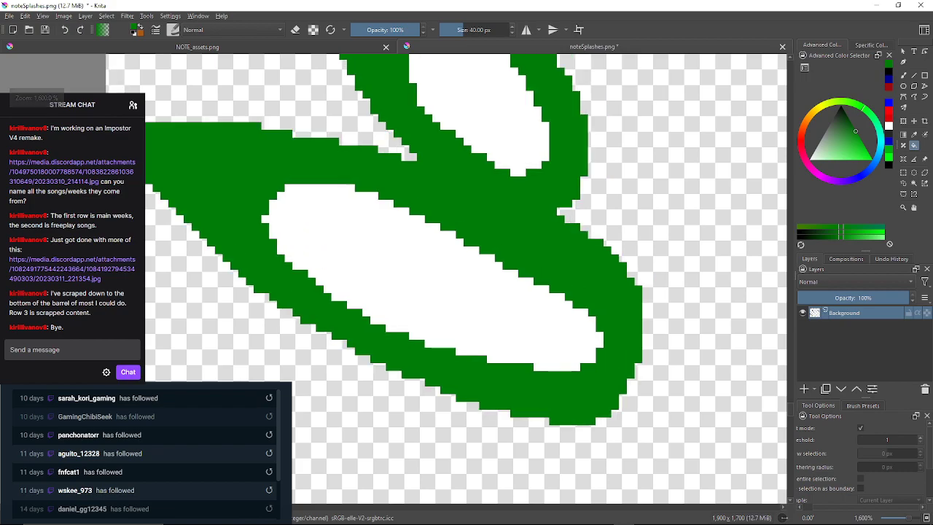
Fill the pink pixels around the inner edge of the tall upright oval near the canvas's upper area with dark green.
scroll(413, 210, down, 3)
drag(413, 211, 409, 294)
scroll(566, 175, up, 1)
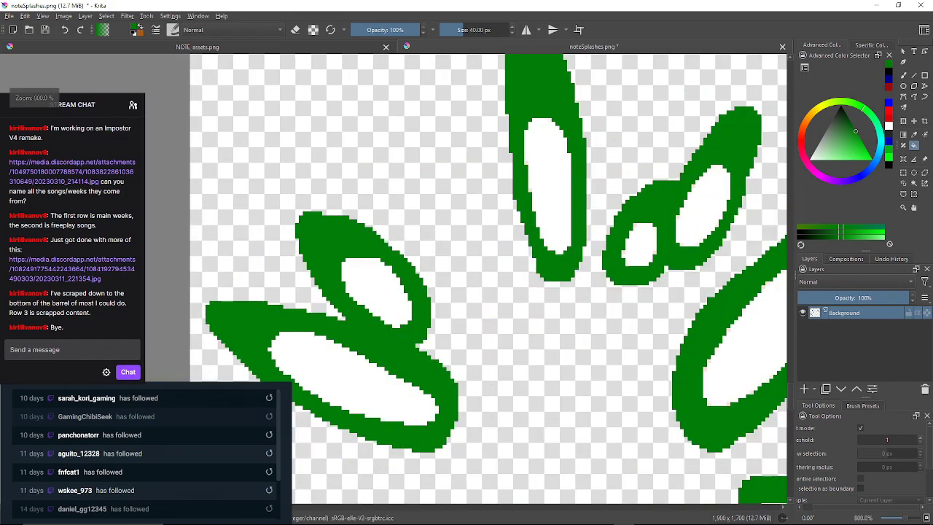
drag(567, 175, 517, 273)
scroll(494, 215, up, 3)
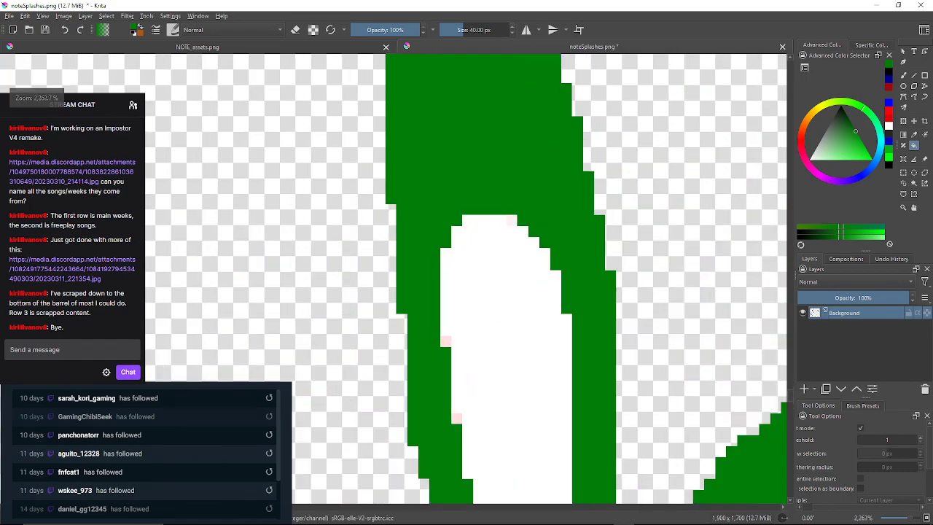
drag(500, 343, 495, 187)
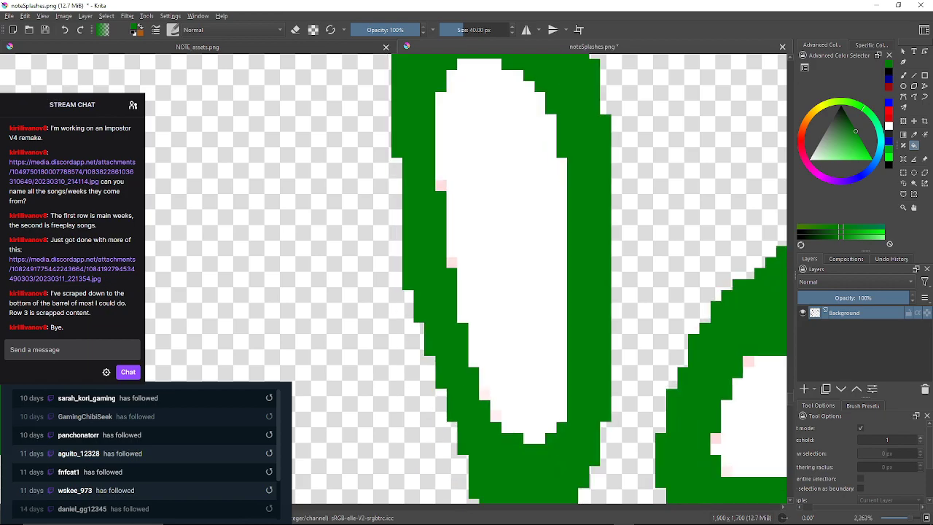
scroll(533, 425, up, 2)
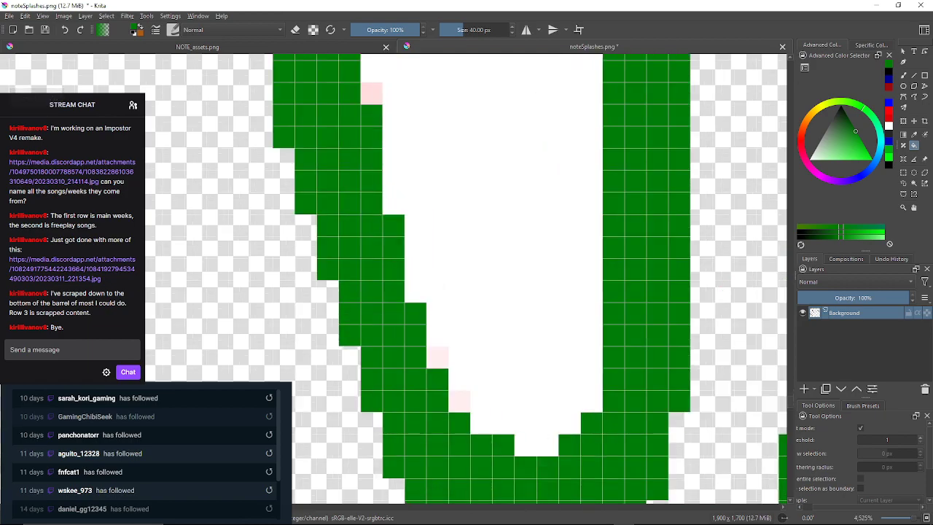
drag(503, 208, 519, 414)
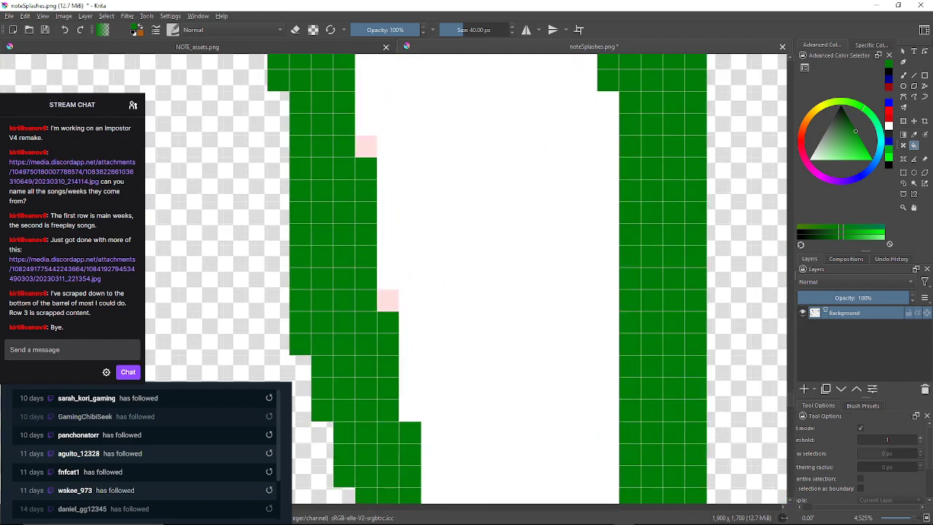
click(387, 300)
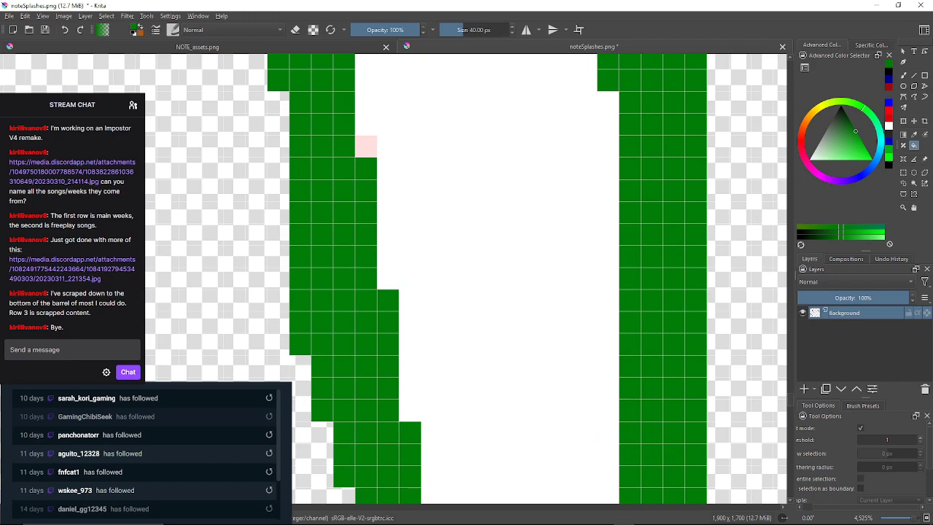
Fill the pink pixels inside the small oval of the joined pair beside the tall upright oval with dark green.
scroll(466, 277, down, 4)
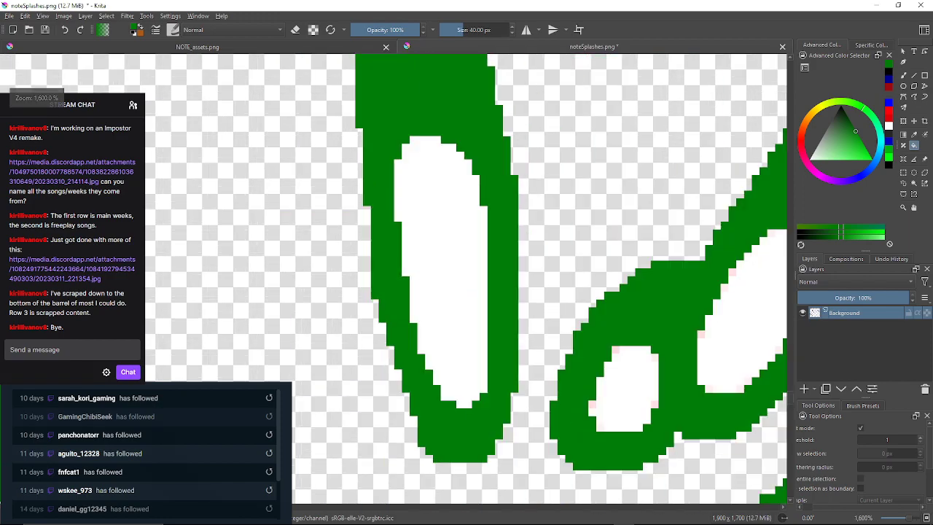
scroll(517, 270, up, 5)
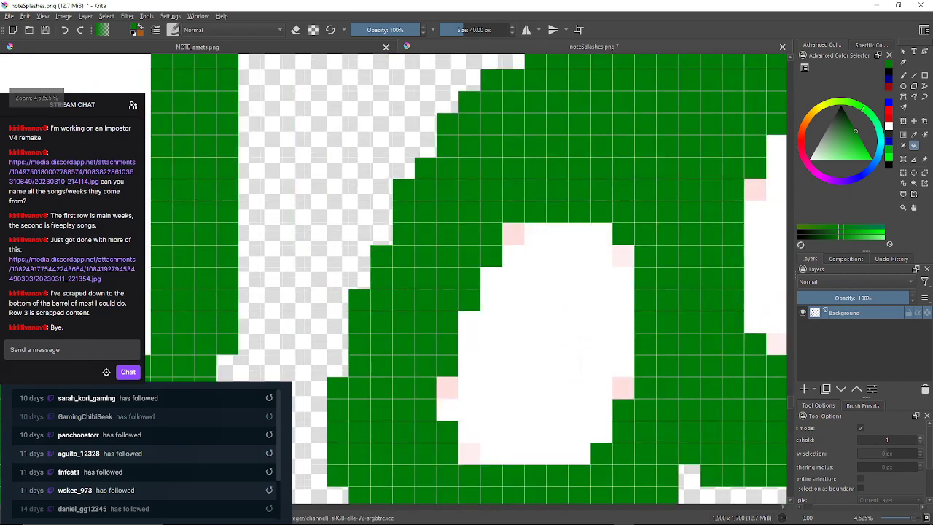
click(513, 233)
click(623, 256)
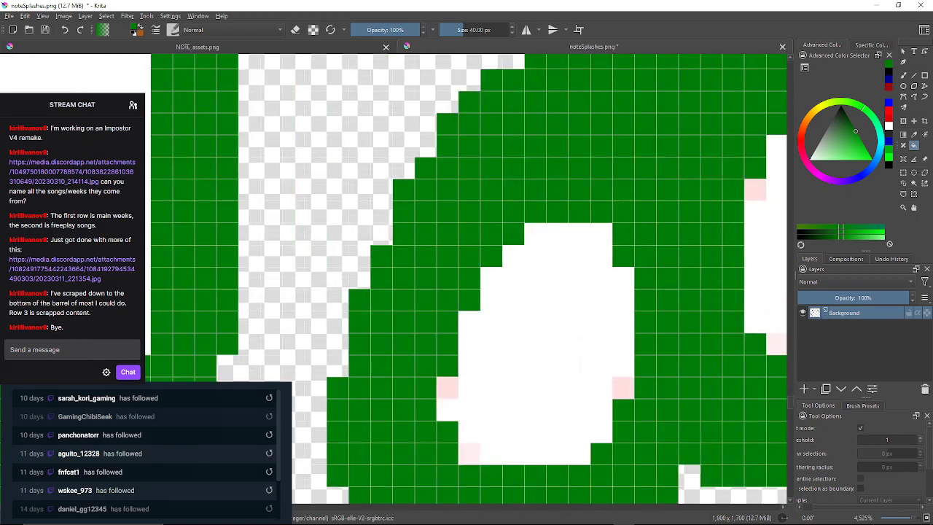
click(623, 387)
click(447, 388)
click(470, 453)
Fill the pink pixels along the upper left inner edge of the longer oval in that joined pair with dark green.
drag(539, 408, 250, 423)
scroll(558, 251, down, 2)
scroll(624, 159, down, 2)
scroll(624, 159, up, 2)
drag(624, 159, 559, 256)
scroll(604, 192, up, 2)
click(539, 256)
key(ctrl+z)
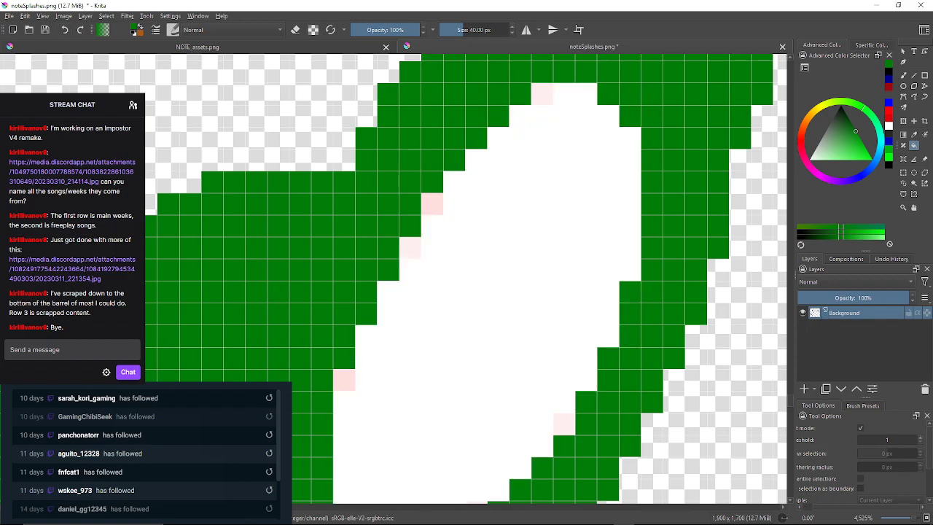
click(543, 95)
click(433, 204)
click(411, 248)
drag(410, 248, 420, 124)
click(352, 256)
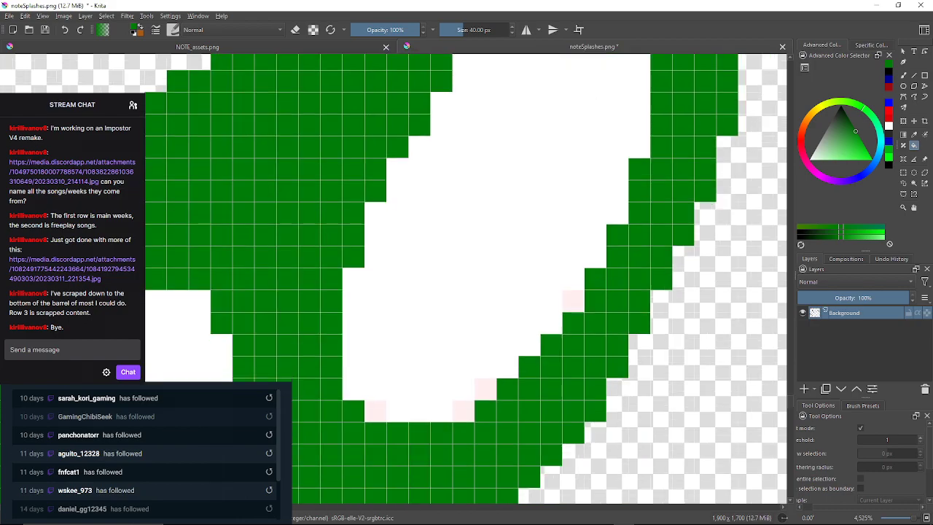
Fill the pink pixels around the lower end and lower right inner edge of the pair's longer oval with dark green.
click(375, 410)
click(463, 411)
click(486, 389)
click(573, 300)
drag(573, 300, 540, 361)
scroll(503, 379, up, 1)
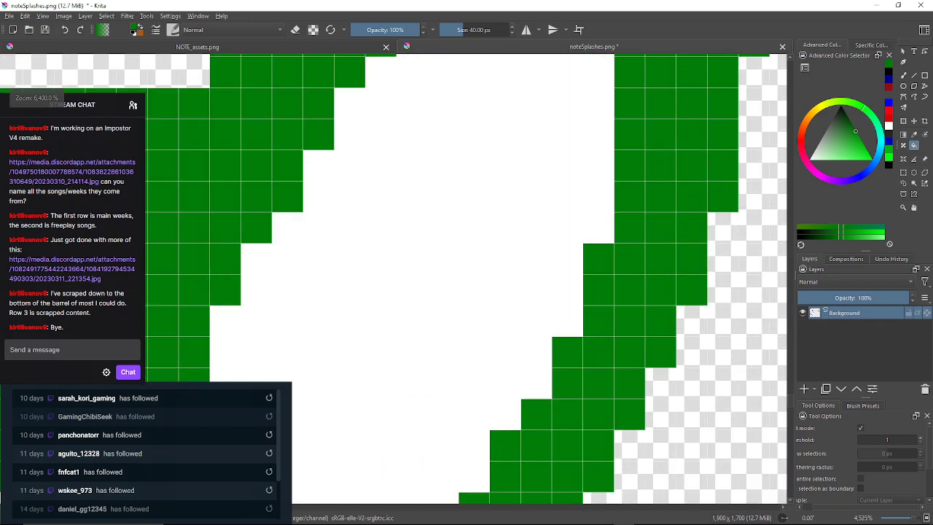
Fill the pink pixels around the lower left inner end of the large slanted oval below the joined pair with dark green.
scroll(495, 364, down, 6)
drag(520, 326, 500, 258)
scroll(569, 338, up, 3)
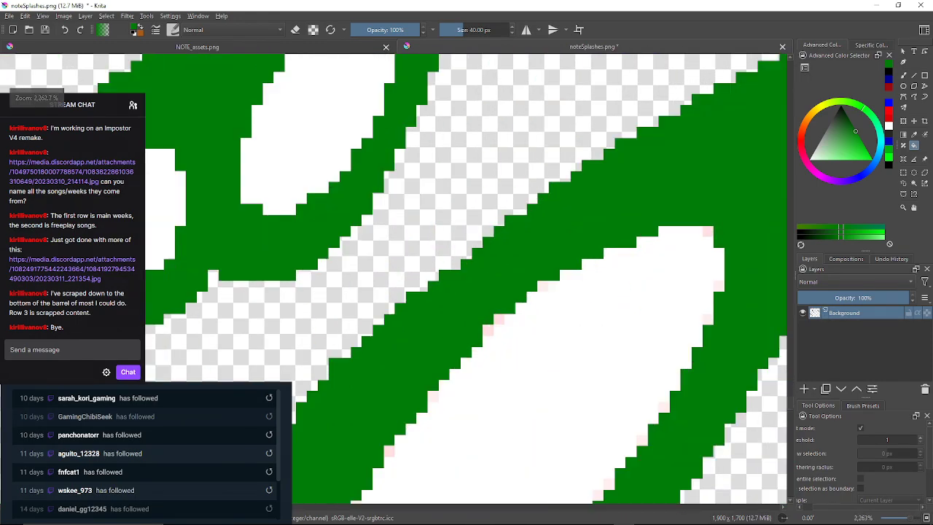
drag(569, 338, 659, 160)
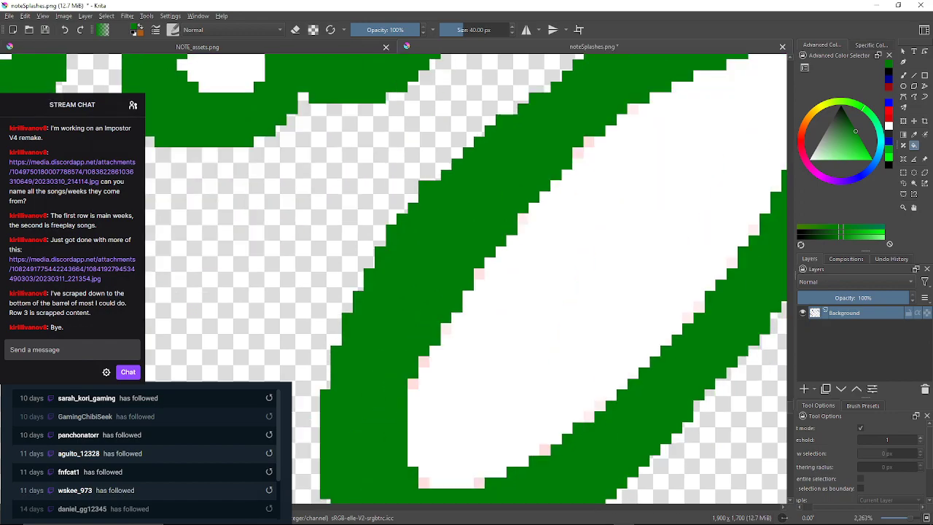
click(479, 483)
click(424, 483)
click(414, 384)
click(424, 361)
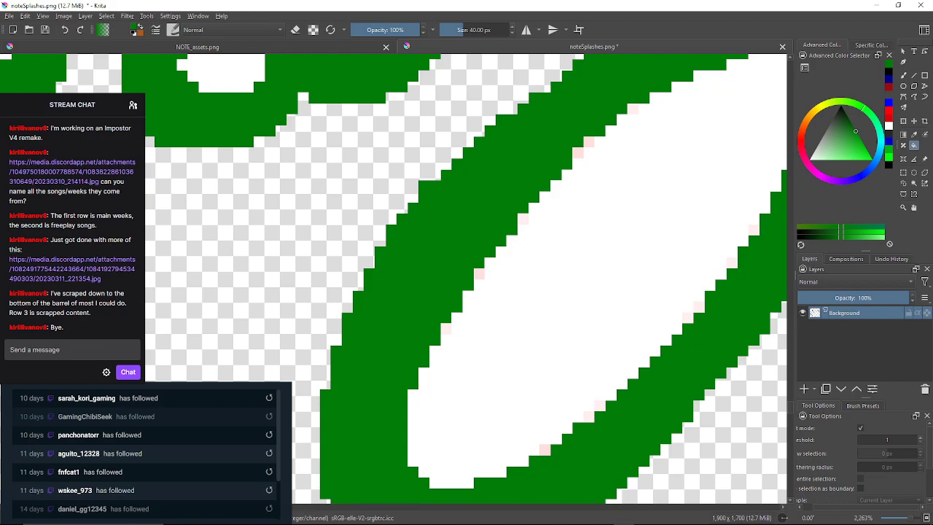
Fill the pink pixels along the upper left inner edge of the large slanted oval with dark green.
click(447, 329)
click(480, 274)
click(524, 218)
click(578, 153)
click(588, 141)
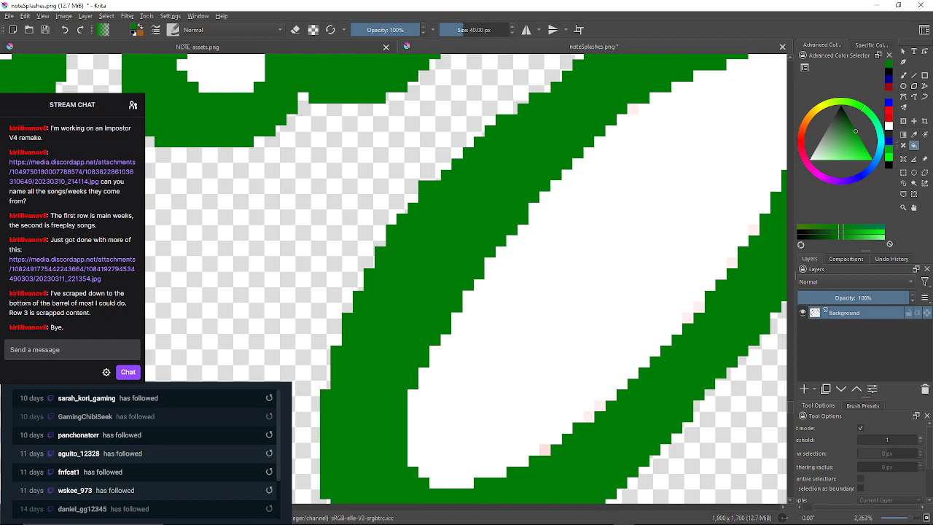
click(633, 108)
Fill the pink pixels around the upper right inner end of the large slanted oval with dark green.
drag(633, 108, 474, 165)
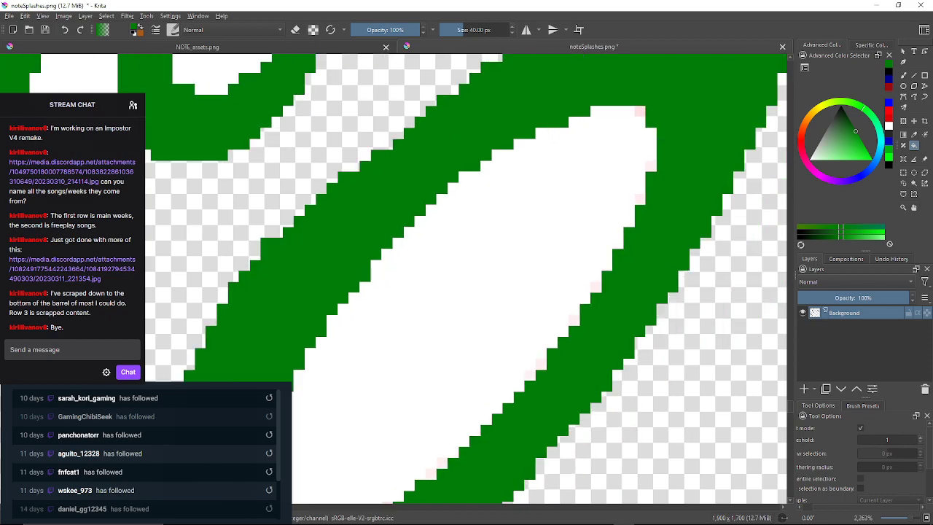
click(640, 111)
click(651, 166)
click(640, 199)
click(596, 287)
click(575, 321)
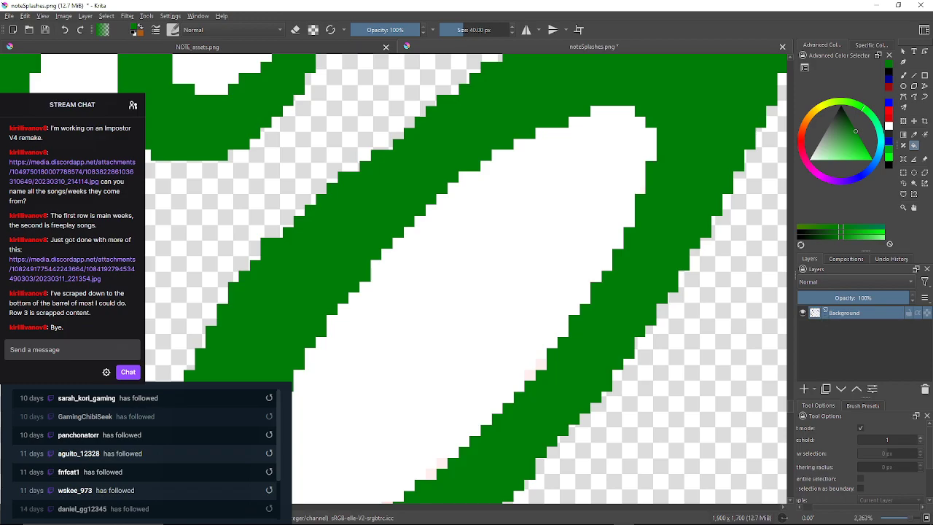
Fill the remaining pink pixels along the lower right inner edge of the large slanted oval with dark green.
click(541, 365)
click(530, 375)
drag(530, 375, 576, 258)
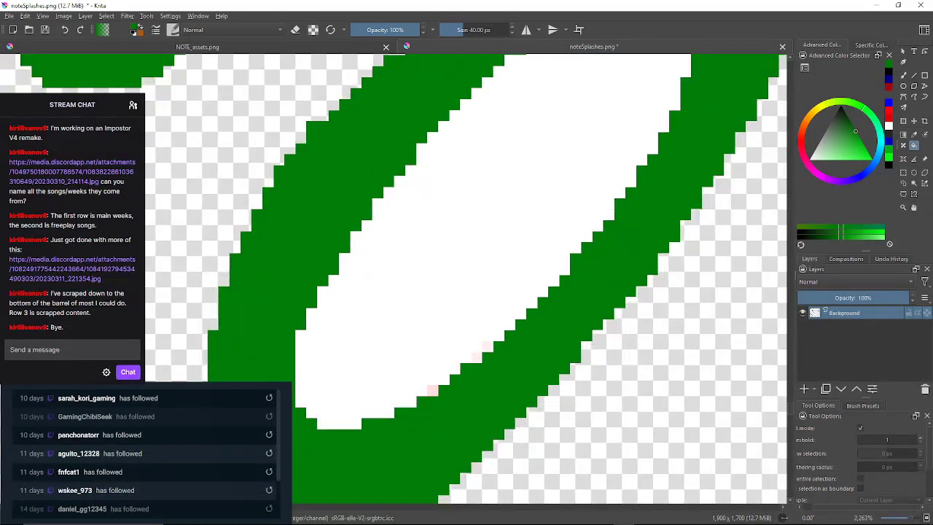
click(488, 346)
click(476, 357)
click(433, 391)
Fill the pink pixels along the upper inner edge of the flatter slanted oval below the large one with dark green.
scroll(574, 237, down, 1)
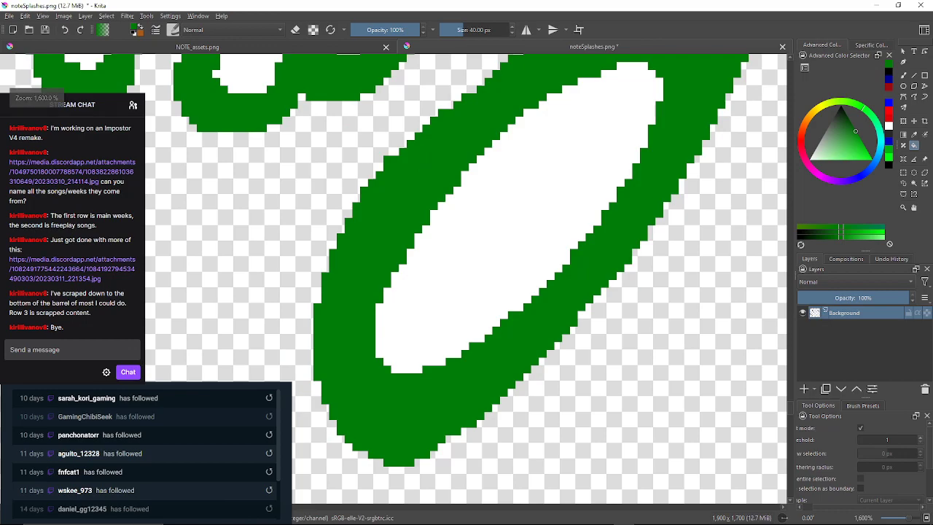
drag(574, 237, 555, 328)
scroll(553, 330, down, 3)
drag(538, 429, 551, 263)
scroll(532, 320, up, 3)
scroll(564, 328, up, 1)
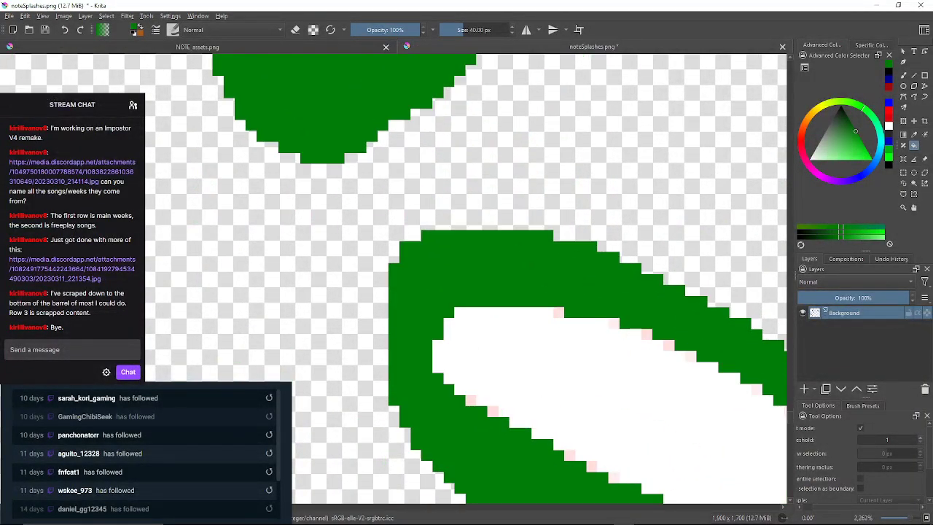
click(614, 323)
click(648, 333)
click(669, 345)
click(690, 357)
drag(692, 358, 618, 308)
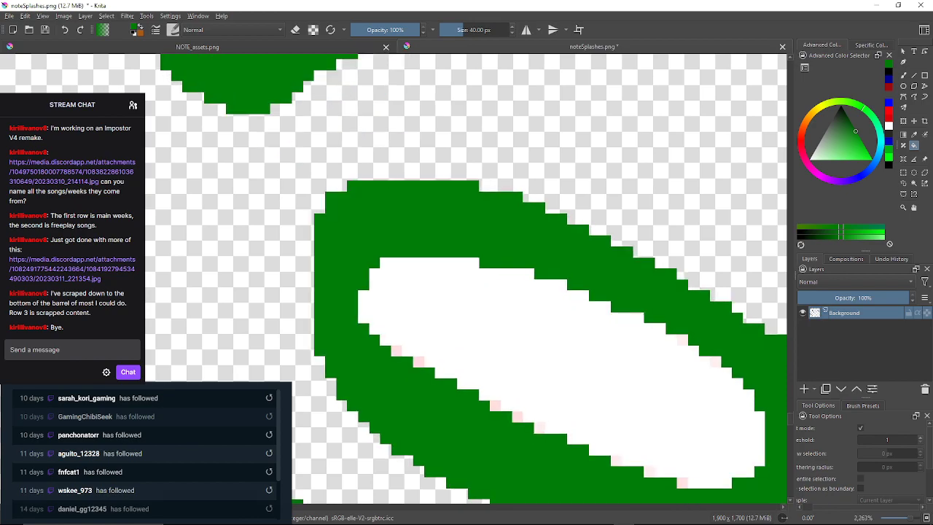
click(682, 339)
click(715, 362)
Fill the pink pixels along the lower inner edge of the flatter slanted oval, up to its left end, with dark green.
click(682, 483)
click(650, 472)
click(616, 460)
click(540, 428)
click(517, 416)
click(496, 405)
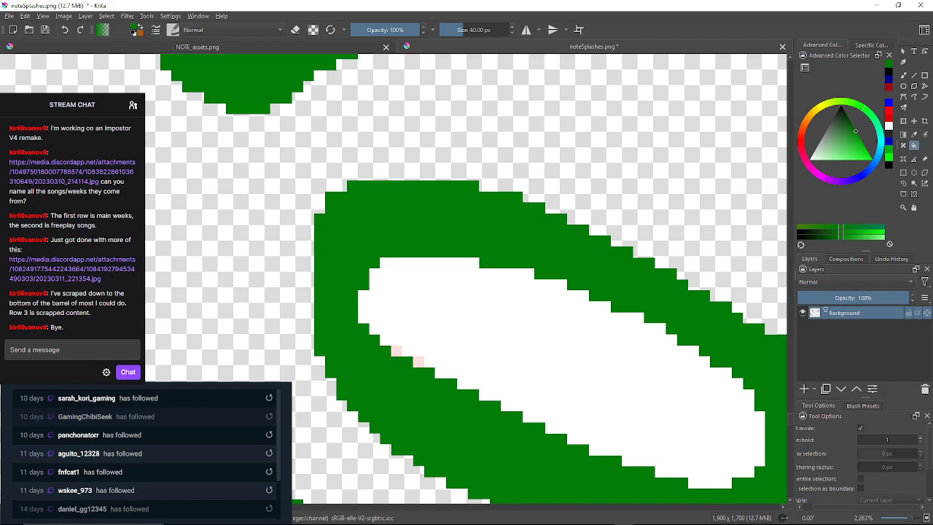
click(419, 362)
click(397, 350)
Fill the first pink pixels along the upper right inner edge of the steep oval below the flatter one with dark green.
scroll(430, 353, down, 3)
scroll(431, 353, up, 3)
scroll(432, 353, down, 6)
scroll(436, 383, up, 6)
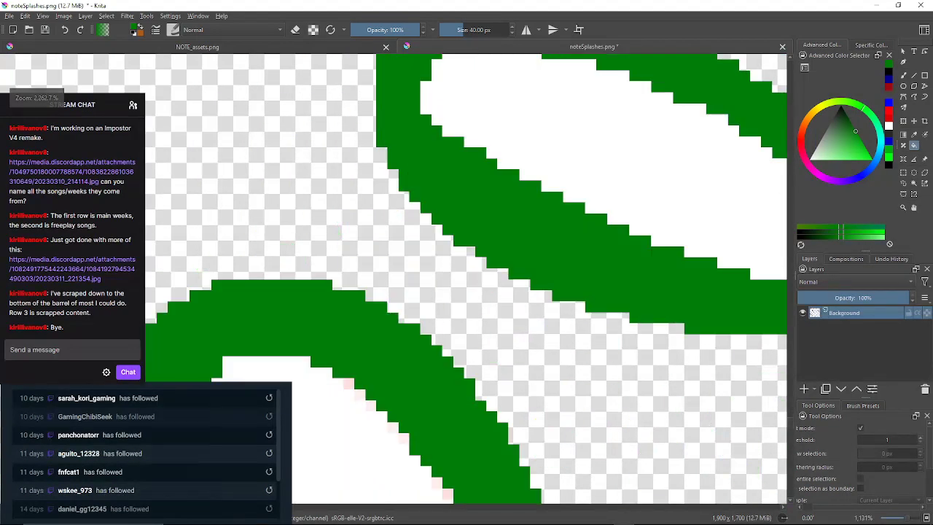
scroll(438, 335, down, 2)
scroll(407, 345, up, 4)
scroll(407, 345, down, 2)
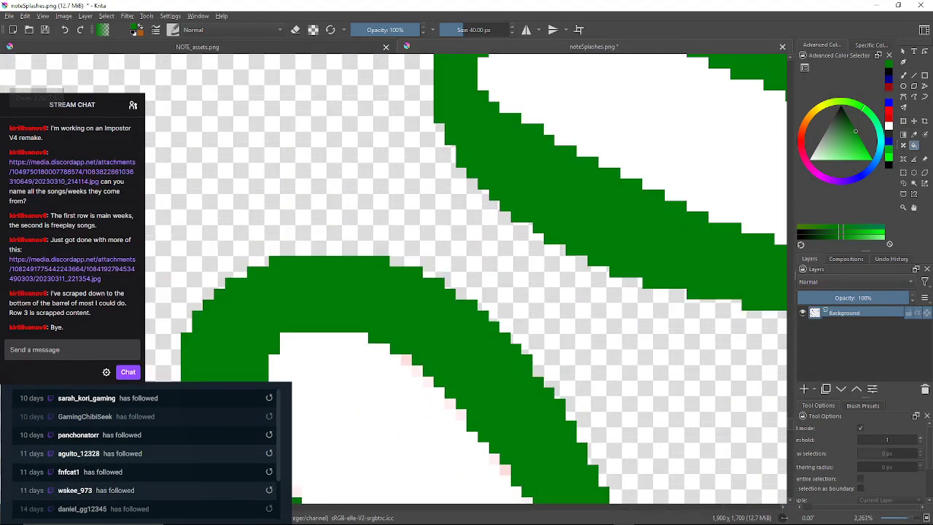
scroll(407, 346, up, 1)
click(376, 375)
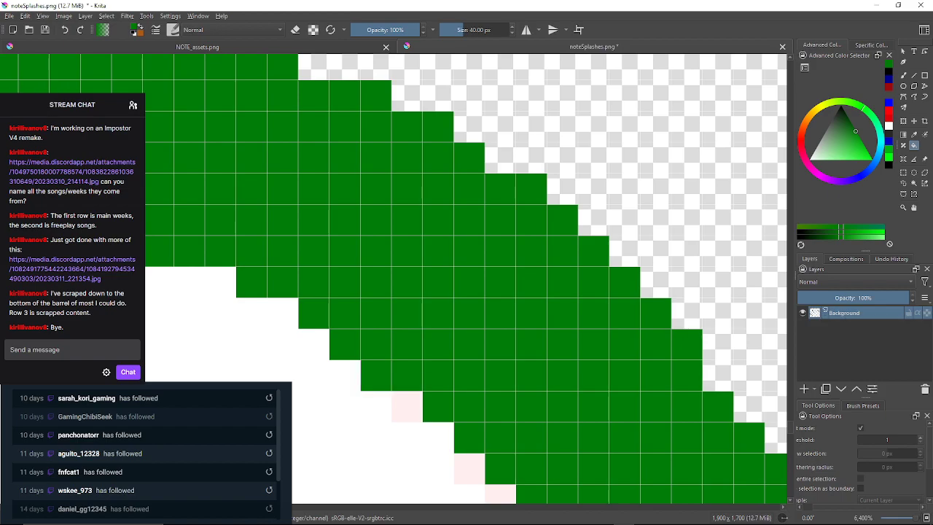
click(406, 406)
drag(408, 409, 398, 297)
click(458, 356)
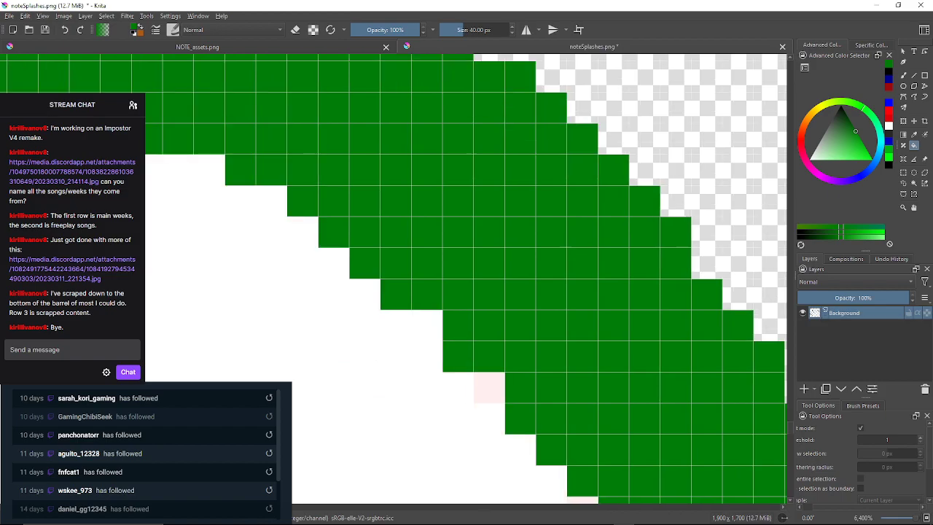
Fill the remaining pink pixels farther down the right inner edge of the steep oval with dark green.
scroll(587, 438, down, 3)
scroll(586, 437, up, 3)
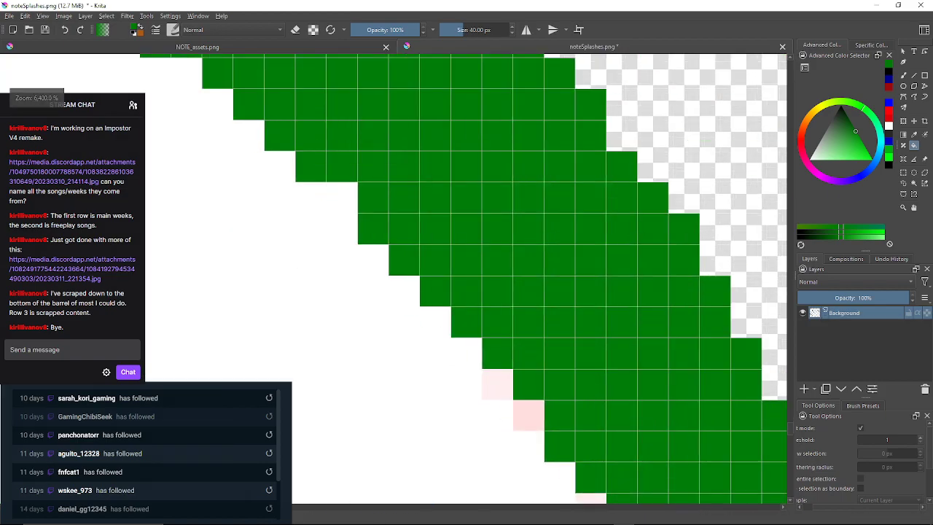
click(498, 384)
click(529, 416)
scroll(528, 416, down, 2)
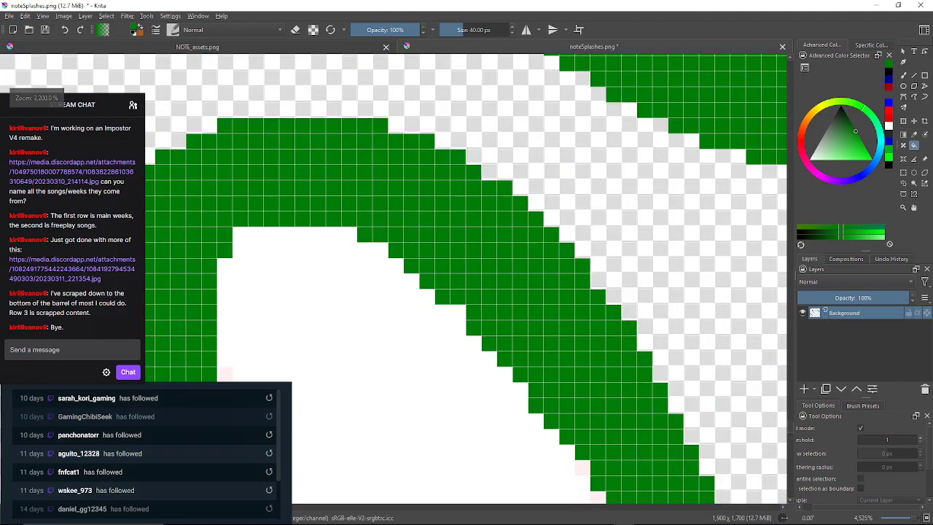
scroll(528, 416, down, 2)
scroll(528, 415, up, 2)
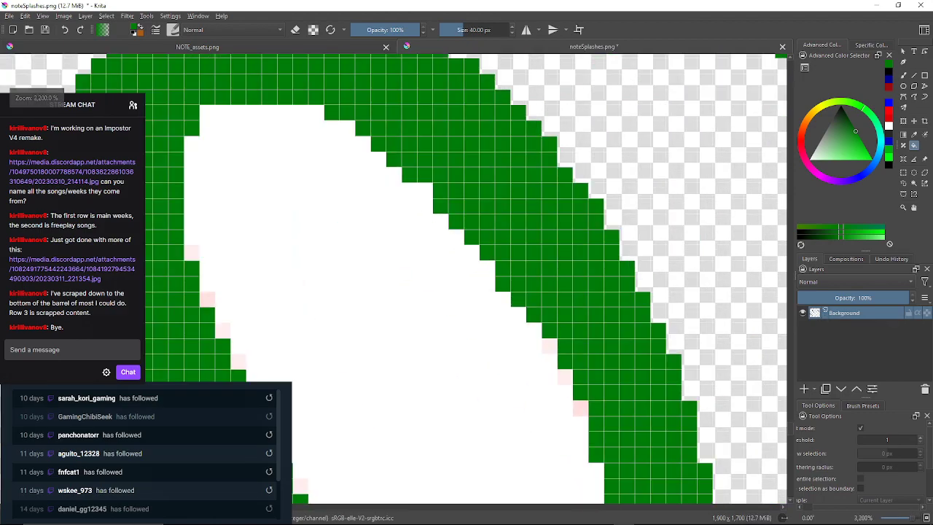
click(549, 346)
click(565, 376)
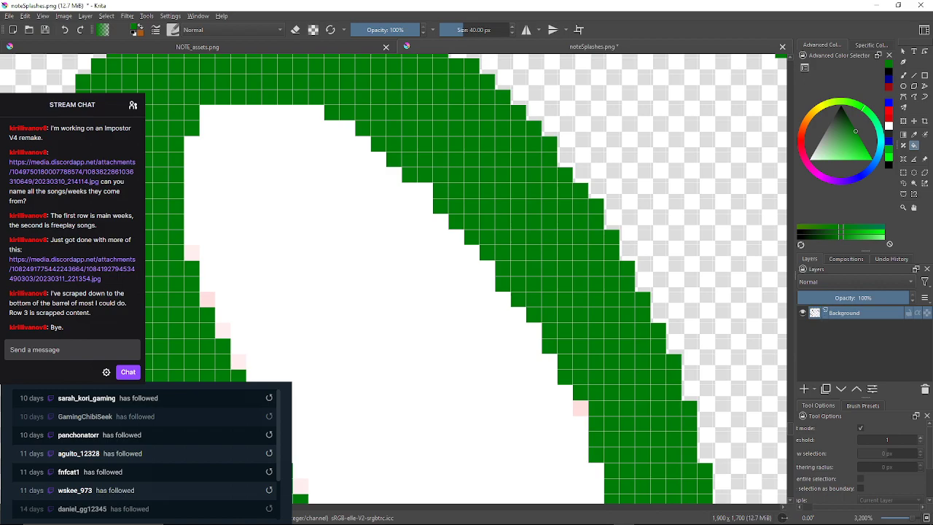
click(580, 408)
Fill the pink pixels along the lower part of the steep oval's left inner edge with dark green.
drag(587, 481, 541, 358)
scroll(541, 358, up, 2)
drag(538, 459, 531, 294)
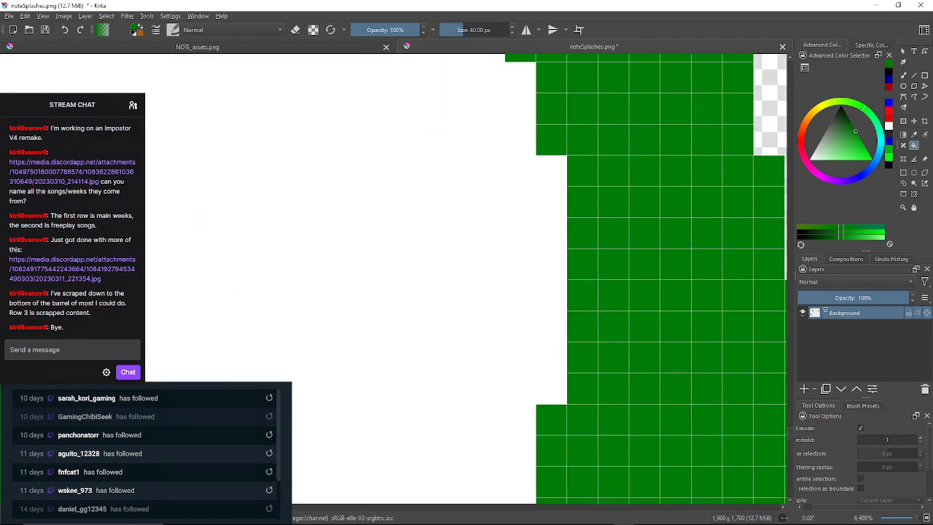
drag(526, 396, 532, 320)
scroll(532, 321, down, 4)
scroll(512, 367, up, 3)
drag(283, 321, 447, 322)
scroll(469, 421, up, 1)
click(561, 345)
drag(467, 248, 527, 336)
click(404, 216)
click(372, 154)
click(341, 92)
Fill the three pink pixels along the middle of the steep oval's left inner edge with dark green.
drag(341, 91, 449, 399)
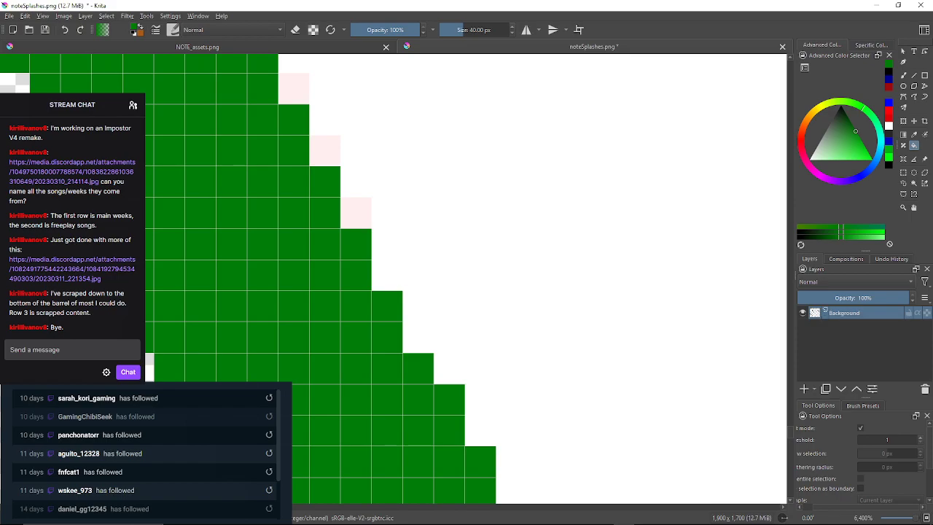
click(356, 213)
click(325, 151)
click(293, 89)
Fill the pink pixels along the upper part of the steep oval's left inner edge with dark green, undoing the misplaced fill.
drag(293, 89, 369, 260)
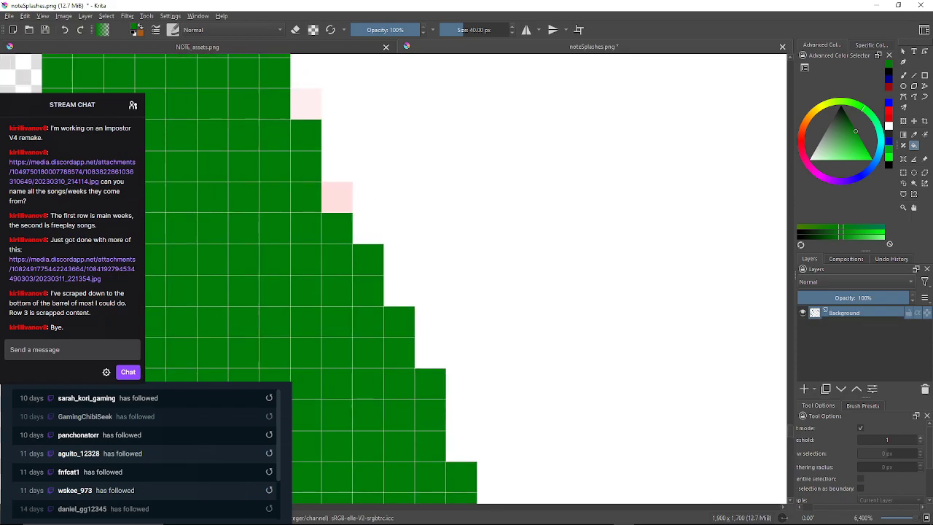
click(366, 213)
click(64, 30)
click(336, 197)
click(306, 104)
drag(306, 104, 342, 441)
scroll(484, 261, down, 7)
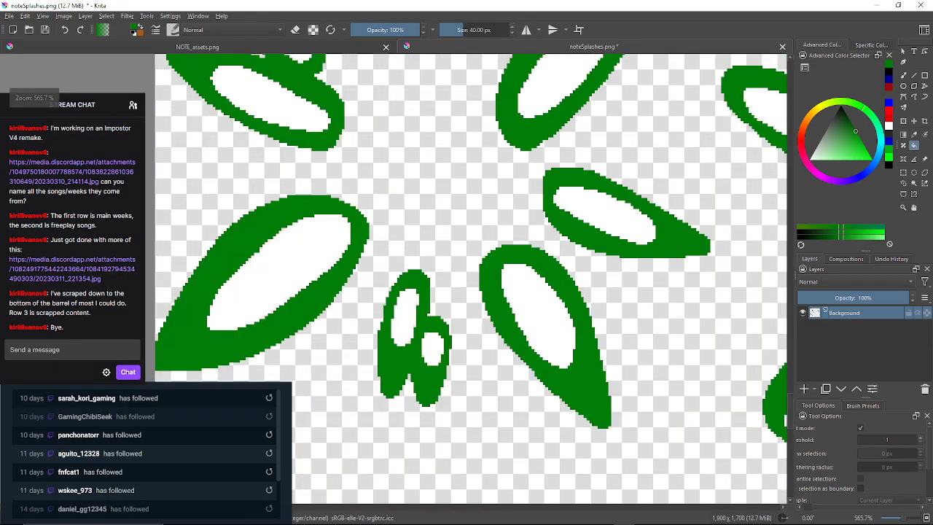
Fill the five pink pixels around the inner edge of the small paired splash's right oval with dark green.
scroll(429, 362, up, 6)
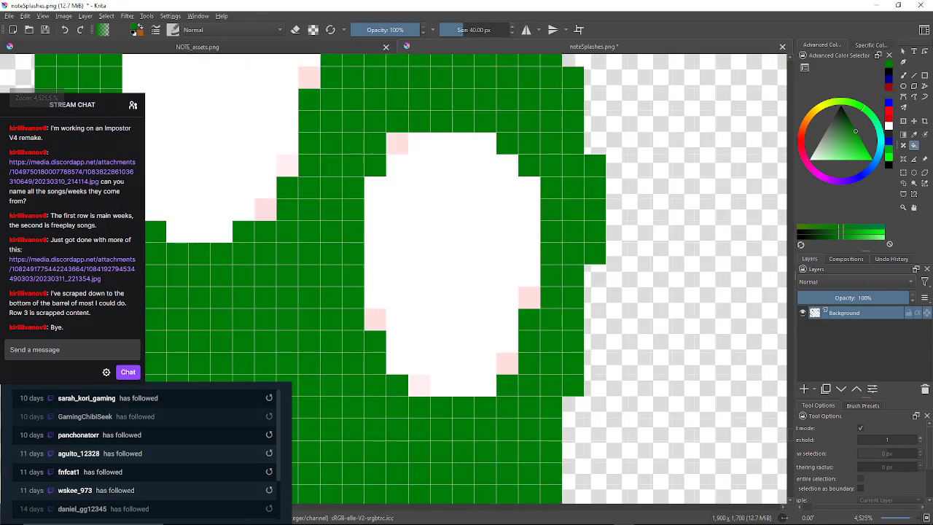
click(398, 144)
click(529, 297)
click(508, 363)
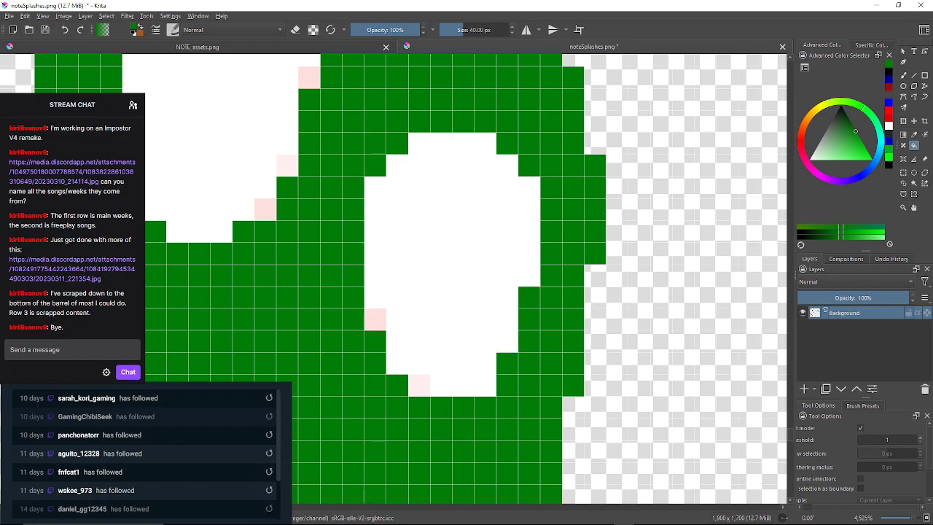
click(419, 385)
click(374, 320)
Fill the pink pixels around the inner edge of the small paired splash's taller left oval with dark green.
drag(379, 240, 419, 337)
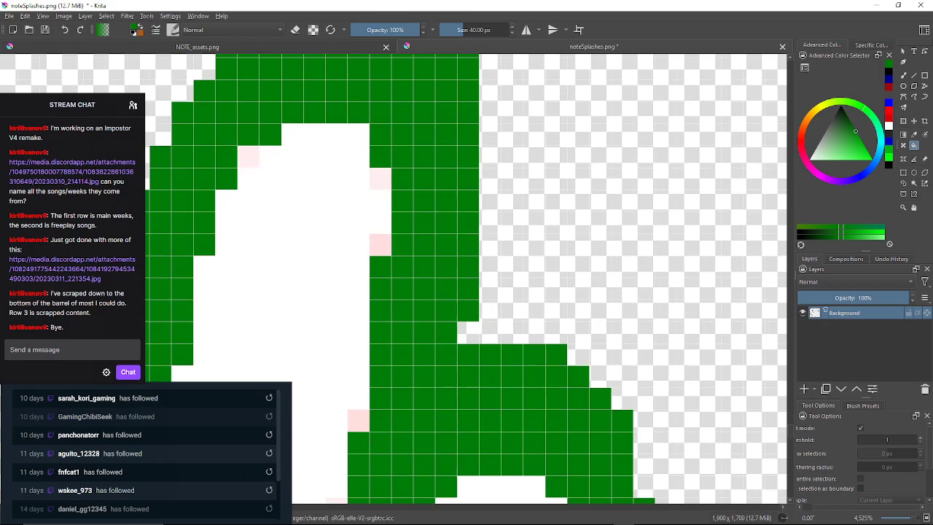
click(248, 156)
click(380, 179)
click(381, 245)
drag(381, 245, 418, 152)
click(395, 328)
drag(395, 328, 429, 225)
click(408, 313)
click(385, 357)
scroll(385, 356, down, 6)
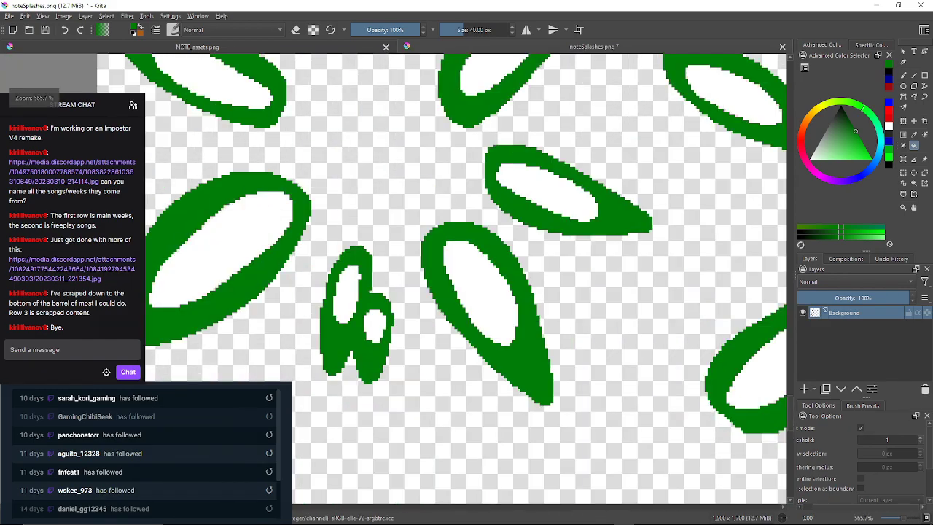
Fill the pink pixels around the upper right end of the large slanted oval's inner edge with dark green.
scroll(403, 277, down, 2)
scroll(403, 277, up, 8)
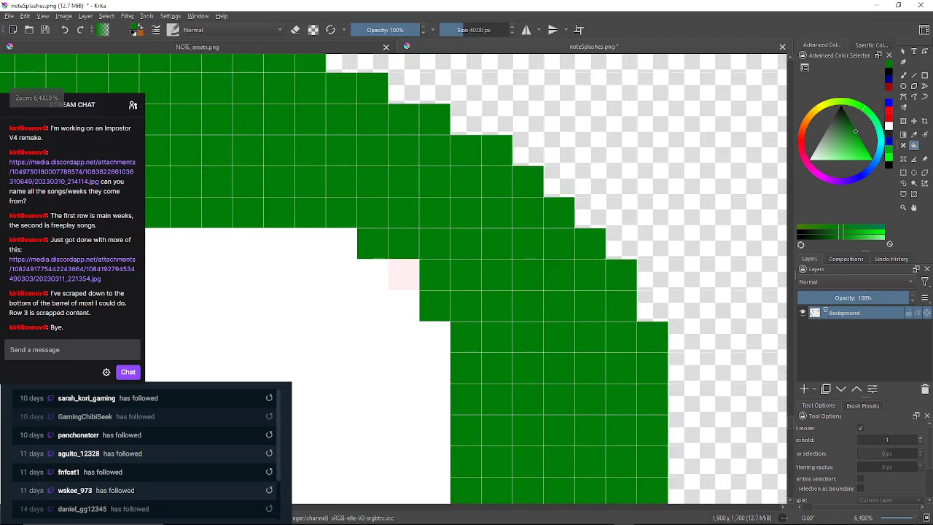
click(403, 275)
drag(403, 275, 400, 57)
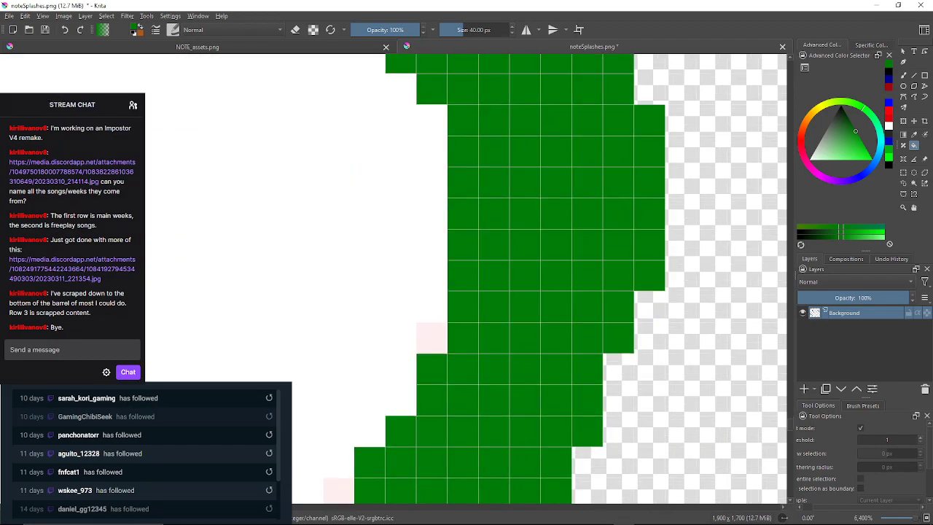
scroll(394, 279, down, 2)
scroll(394, 279, up, 2)
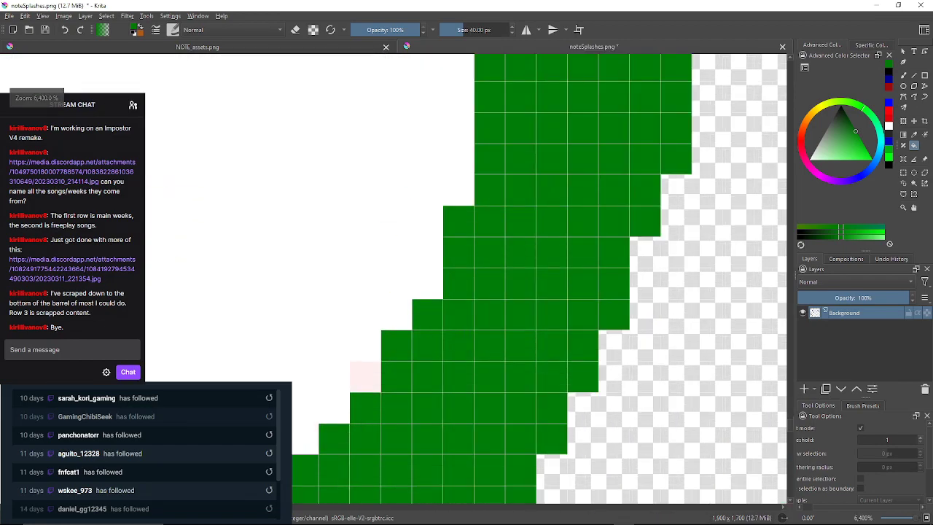
click(365, 377)
Fill the pink pixels along the upper part of the large slanted oval's lower inner edge with dark green.
drag(366, 377, 561, 215)
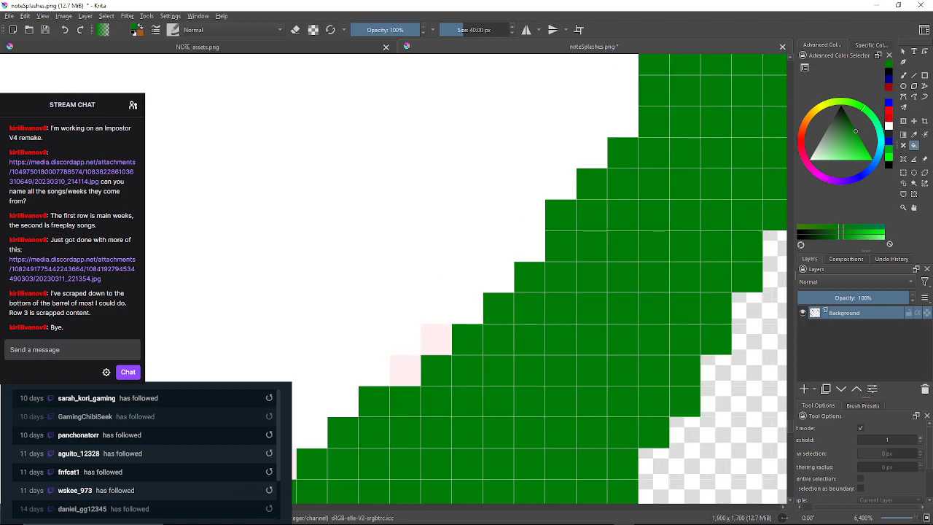
click(436, 339)
click(406, 369)
scroll(405, 370, down, 2)
scroll(405, 370, up, 1)
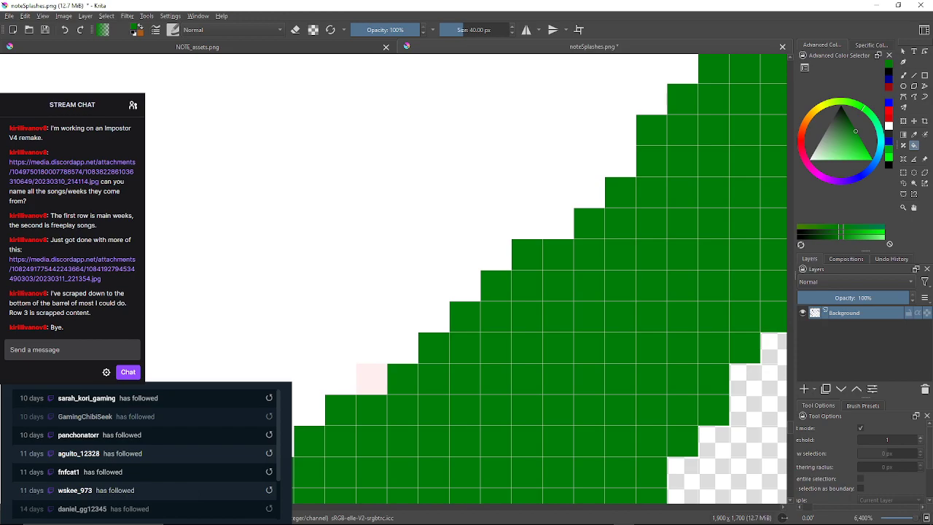
click(372, 379)
Fill the pink pixels along the middle of the large slanted oval's lower inner edge with dark green.
drag(372, 379, 726, 110)
click(446, 328)
click(322, 419)
drag(322, 420, 591, 228)
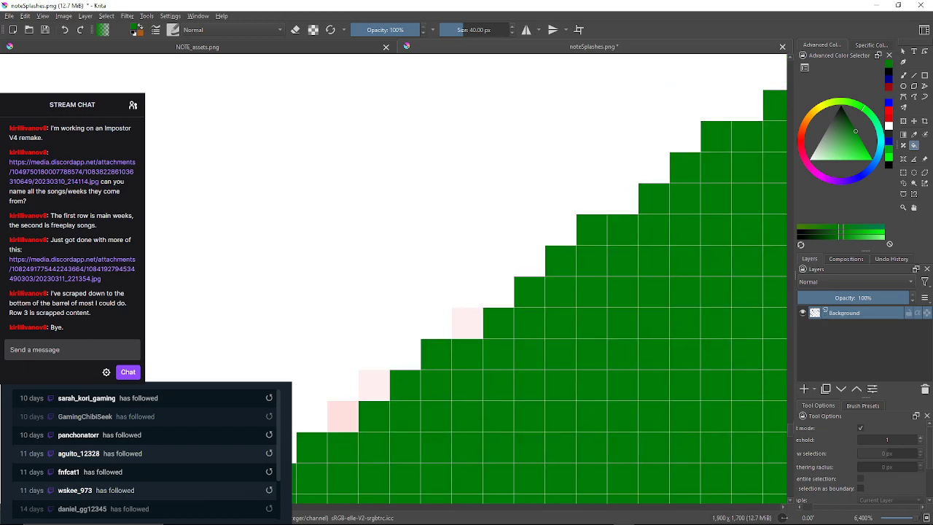
click(468, 323)
click(374, 385)
drag(374, 385, 433, 346)
click(402, 377)
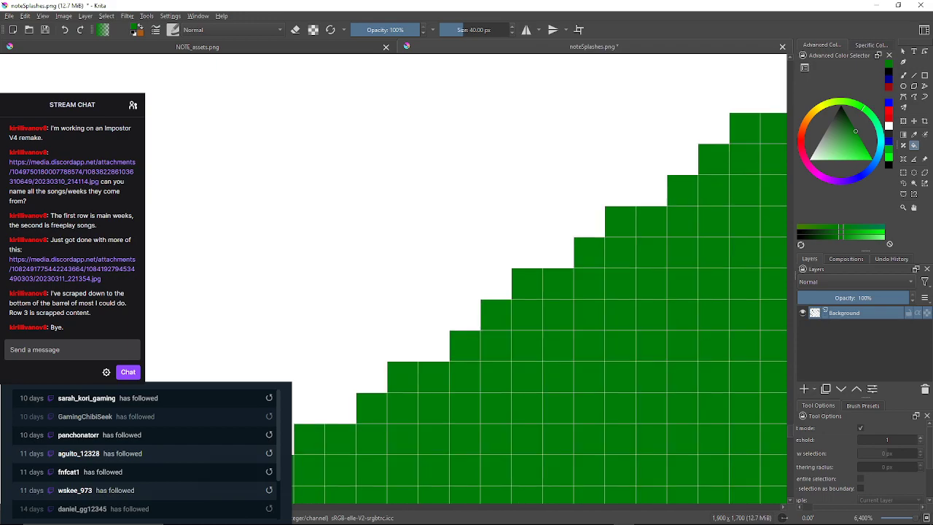
Fill the remaining pink pixels toward the bottom of the large slanted oval's lower inner edge with dark green.
drag(402, 378, 551, 263)
click(427, 324)
drag(426, 325, 555, 243)
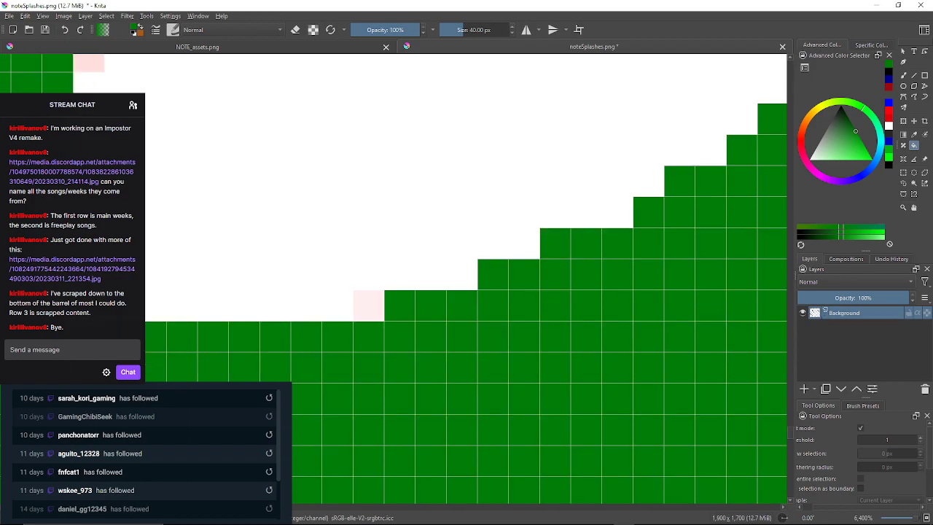
click(369, 305)
Fill the pink pixels at the lower left end of the large slanted oval's inner edge with dark green.
drag(369, 305, 605, 301)
drag(437, 197, 436, 323)
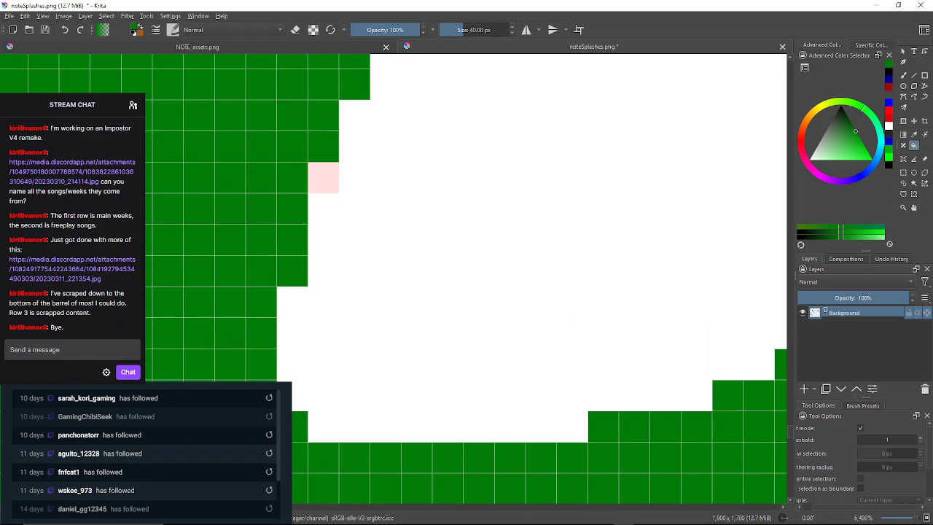
click(325, 179)
drag(324, 179, 283, 321)
click(376, 135)
drag(376, 135, 347, 194)
Fill the three pink pixels along the lower part of the large slanted oval's upper inner edge with dark green.
drag(452, 168, 322, 371)
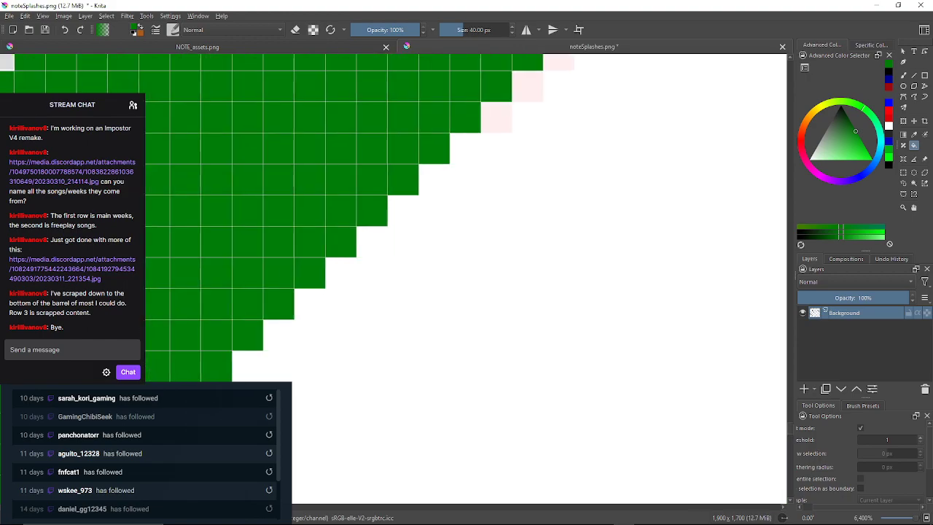
click(496, 118)
click(528, 86)
click(558, 63)
Fill the pink pixels along the middle of the large slanted oval's upper inner edge with dark green.
drag(558, 63, 412, 234)
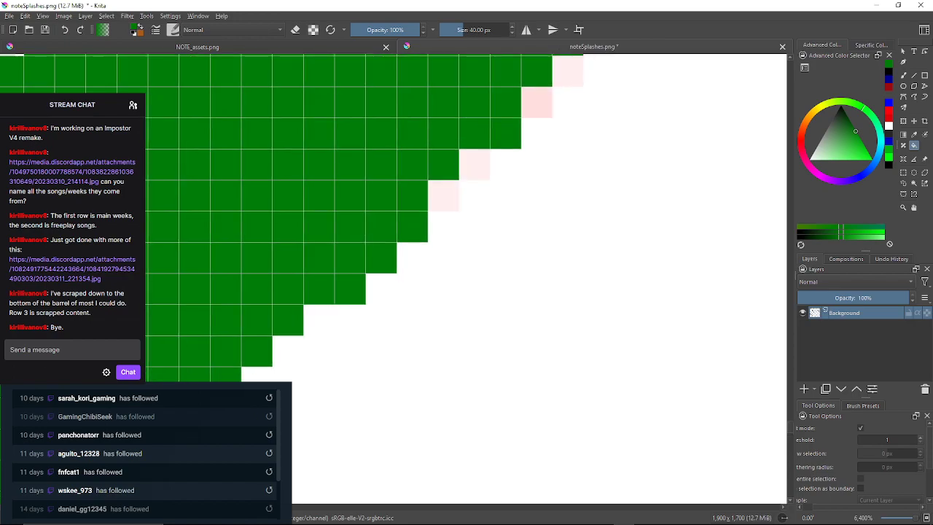
click(443, 195)
click(475, 164)
click(536, 102)
click(568, 71)
drag(567, 71, 523, 176)
click(554, 145)
click(585, 114)
Fill the remaining pink pixels along the topmost part of the large slanted oval's upper inner edge with dark green.
drag(584, 114, 419, 249)
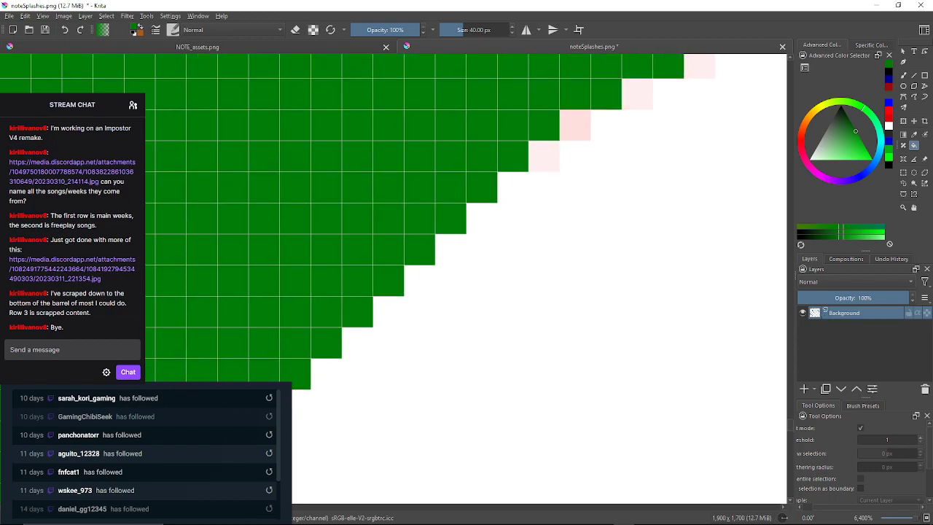
click(543, 156)
click(575, 125)
click(637, 94)
drag(637, 94, 584, 150)
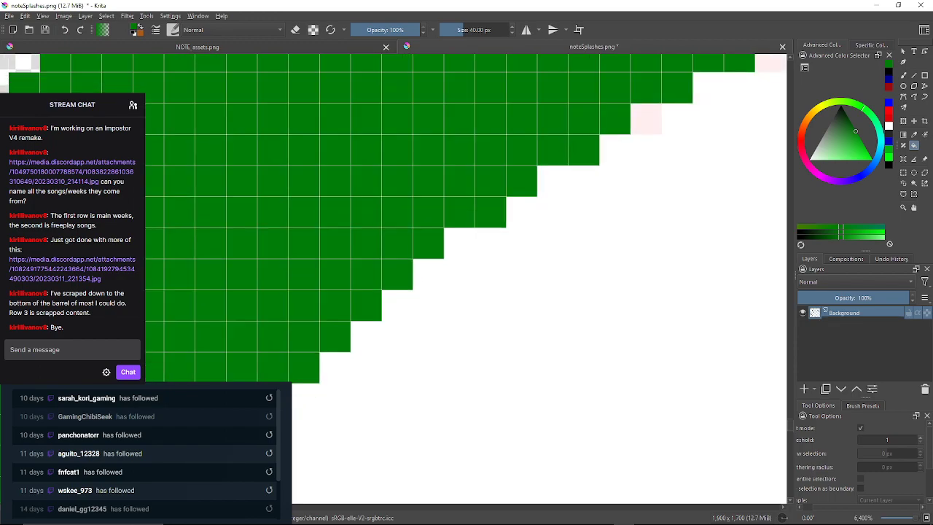
click(645, 119)
drag(646, 119, 463, 188)
click(589, 127)
drag(611, 132, 370, 178)
Inspect the large slanted oval and the surrounding dark green splashes for leftover pink edge pixels.
scroll(370, 178, down, 3)
scroll(369, 178, down, 6)
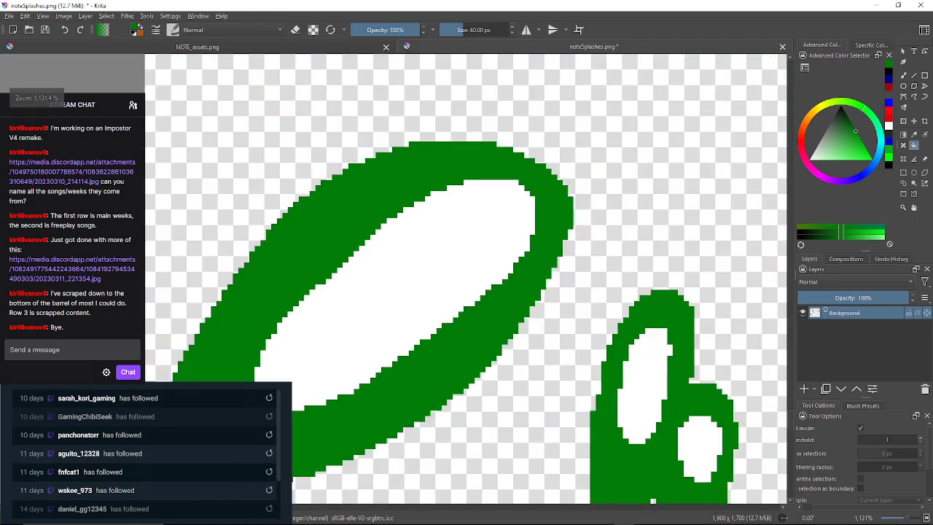
scroll(504, 134, up, 3)
scroll(530, 139, up, 4)
scroll(530, 139, down, 4)
scroll(530, 139, down, 1)
drag(530, 140, 430, 160)
scroll(595, 274, down, 3)
drag(741, 235, 596, 208)
scroll(599, 208, up, 2)
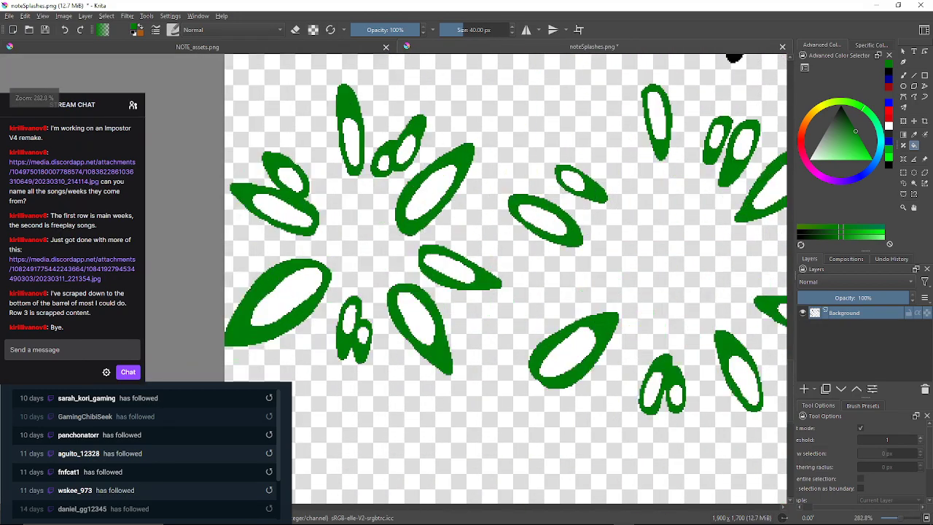
Fill the pink pixels at the lower end and left inner edge of the second splash's narrow upright oval with dark green.
scroll(586, 160, up, 3)
scroll(382, 363, up, 1)
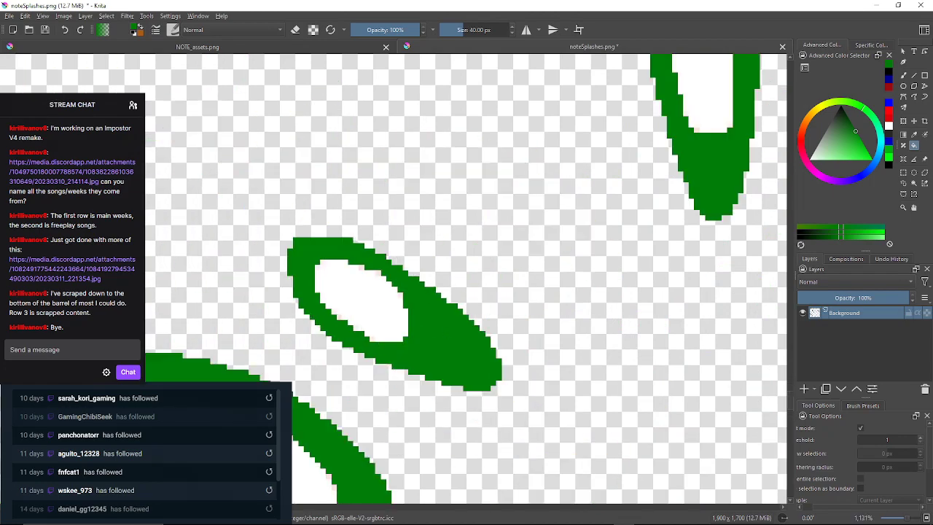
scroll(382, 364, down, 3)
scroll(595, 179, up, 5)
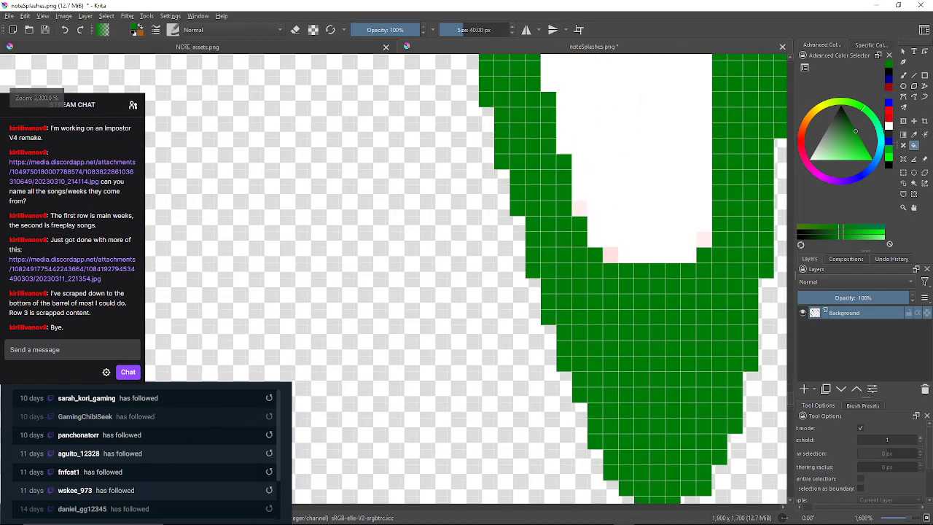
click(611, 255)
click(704, 240)
click(579, 209)
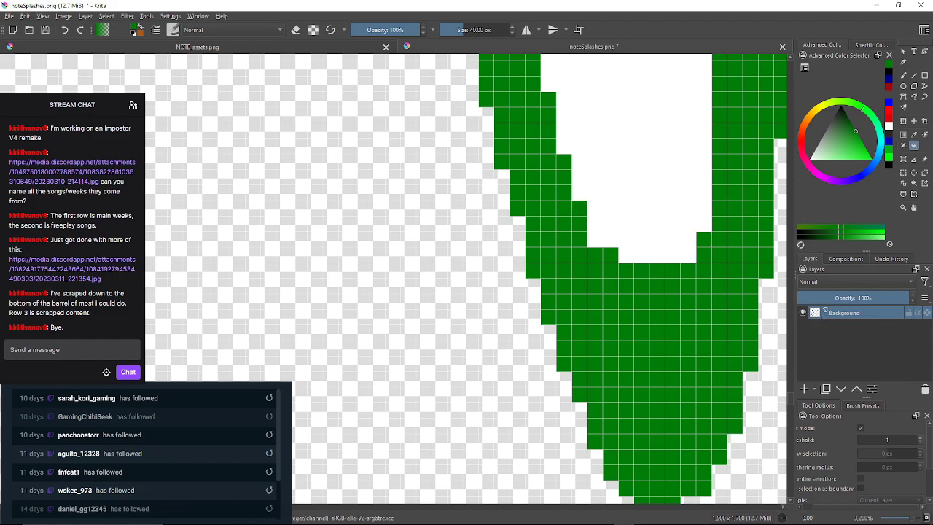
drag(580, 209, 554, 368)
click(506, 181)
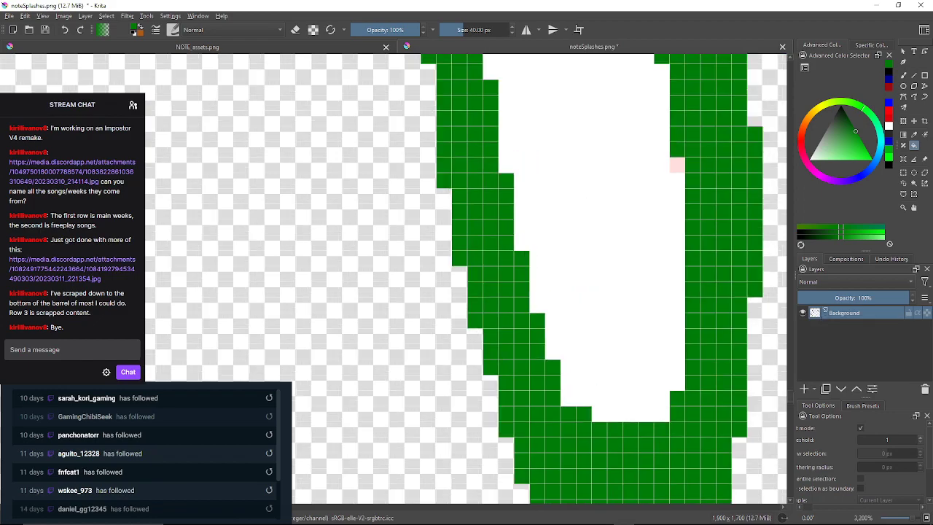
drag(506, 180, 452, 338)
Fill the pink pixels along the upper right and right inner edge of the narrow upright oval with dark green.
scroll(430, 174, up, 2)
drag(430, 174, 367, 447)
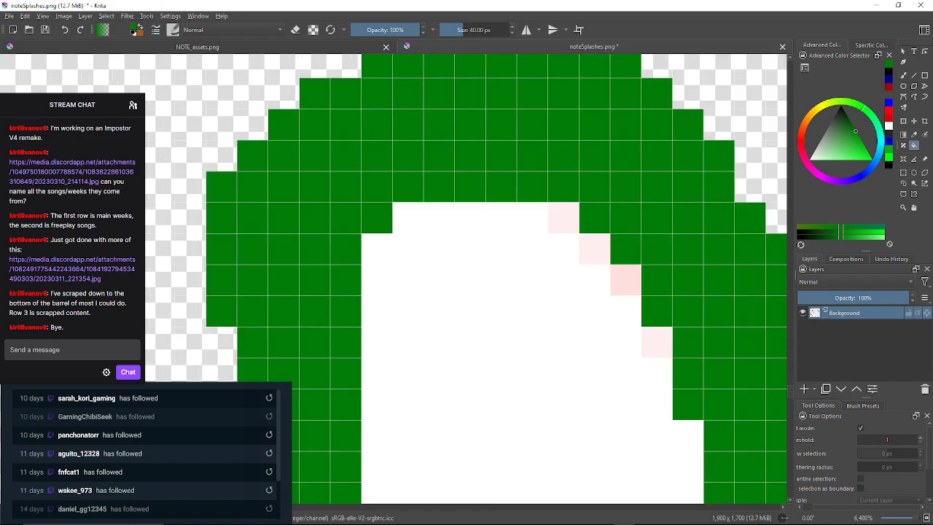
click(563, 217)
click(595, 249)
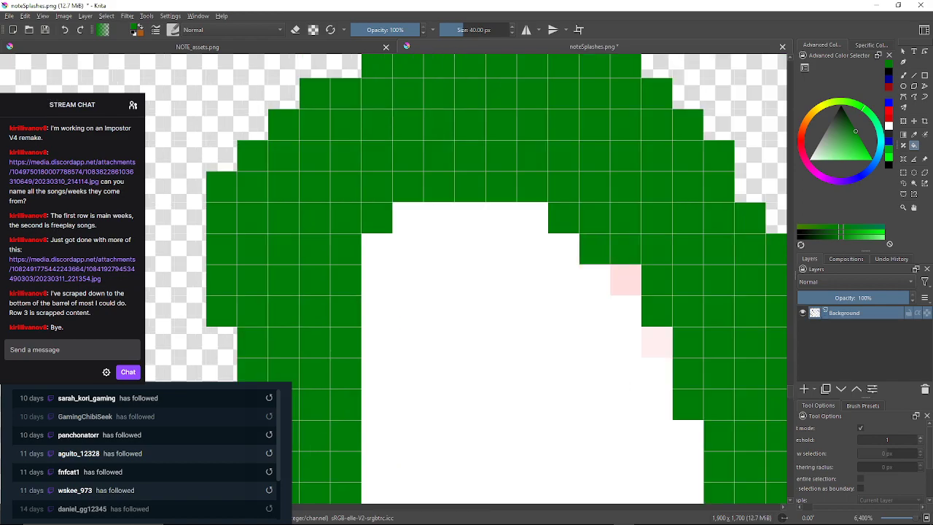
click(625, 280)
click(657, 342)
drag(657, 342, 564, 171)
drag(609, 416, 540, 239)
click(555, 293)
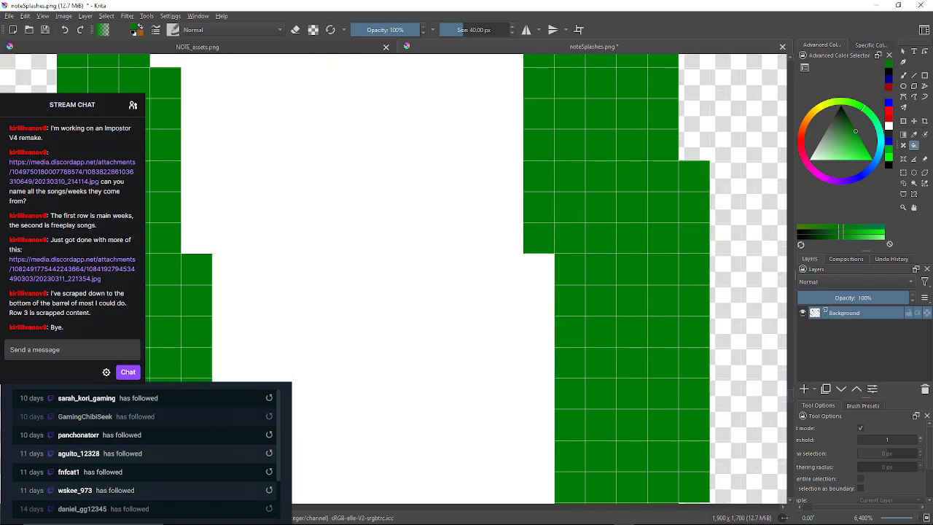
drag(539, 430, 544, 155)
scroll(583, 386, down, 5)
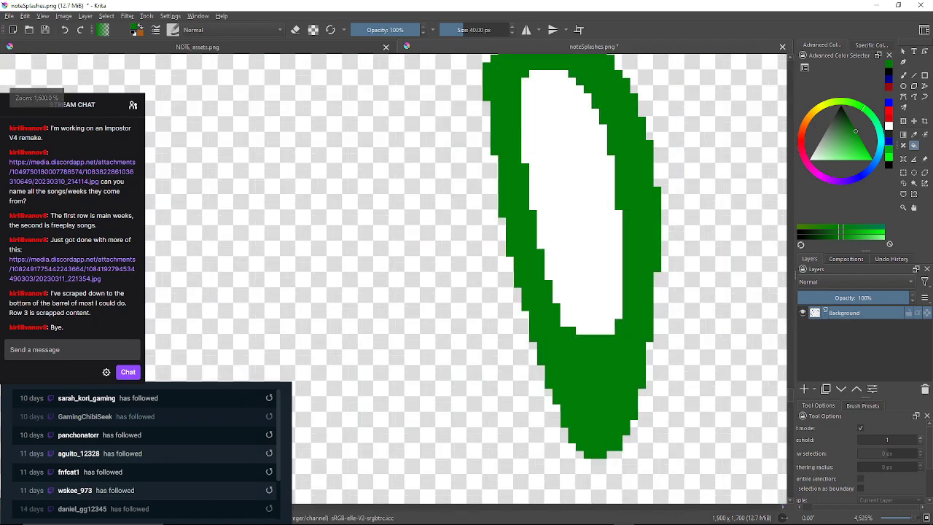
Fill the two pink pixels on the left inner edge of the small oval beside the upright one with dark green.
scroll(558, 339, down, 4)
scroll(557, 345, up, 2)
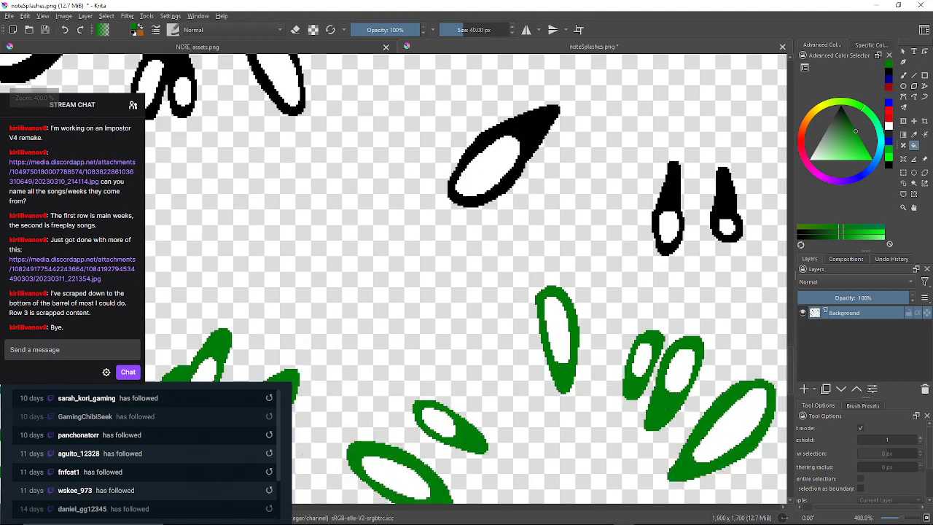
scroll(625, 355, up, 1)
scroll(626, 349, up, 3)
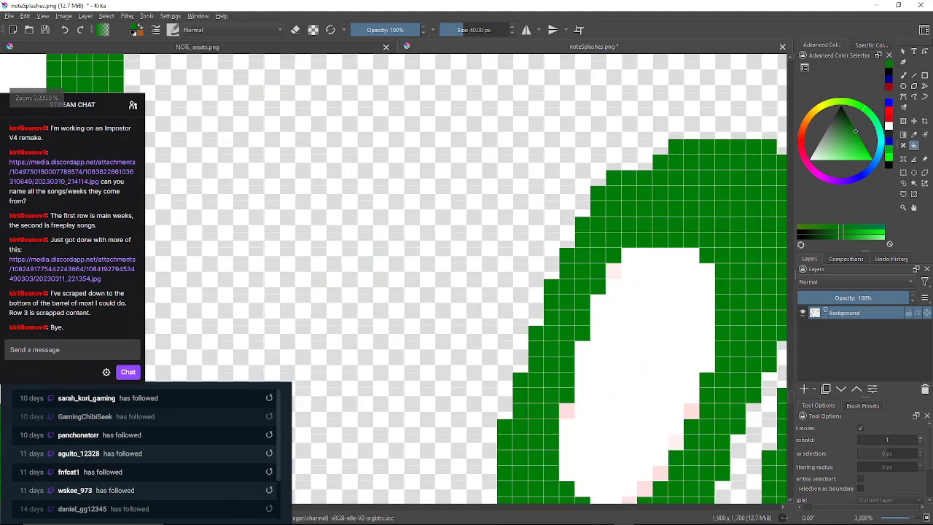
click(614, 271)
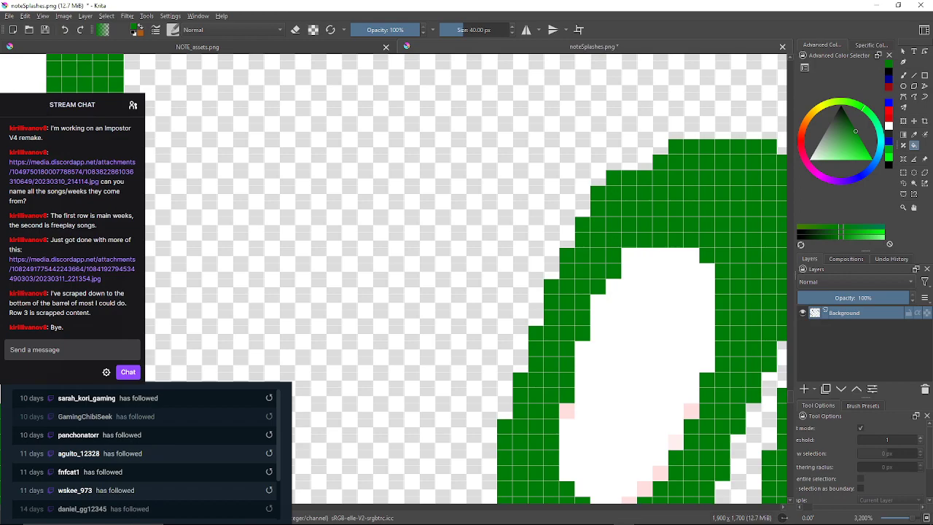
scroll(691, 358, up, 1)
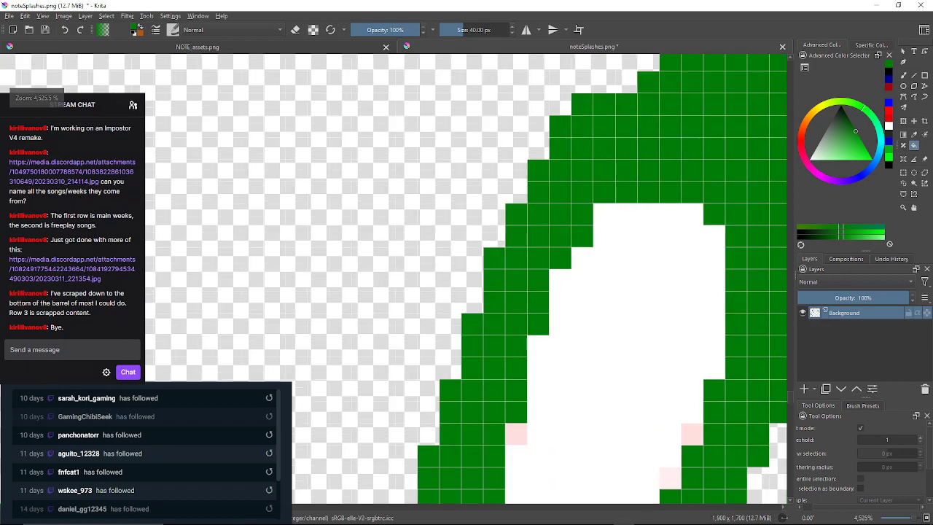
drag(691, 358, 720, 221)
click(545, 297)
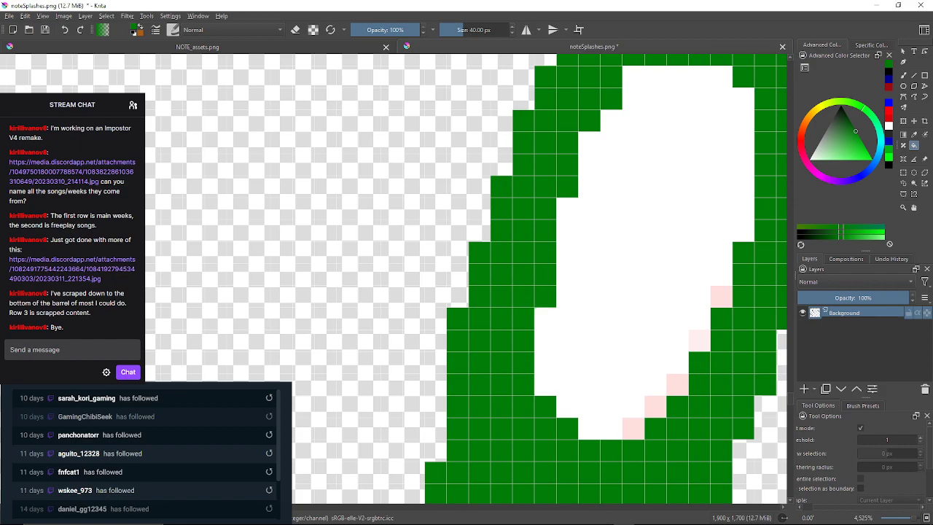
Fill the five pink pixels along the lower right inner edge of the small oval with dark green.
click(634, 428)
click(656, 408)
click(678, 385)
click(700, 342)
click(722, 297)
Fill the leftover pink pixels on the inner edge of the neighboring larger oval in the pair with dark green.
scroll(527, 276, down, 5)
drag(781, 289, 586, 183)
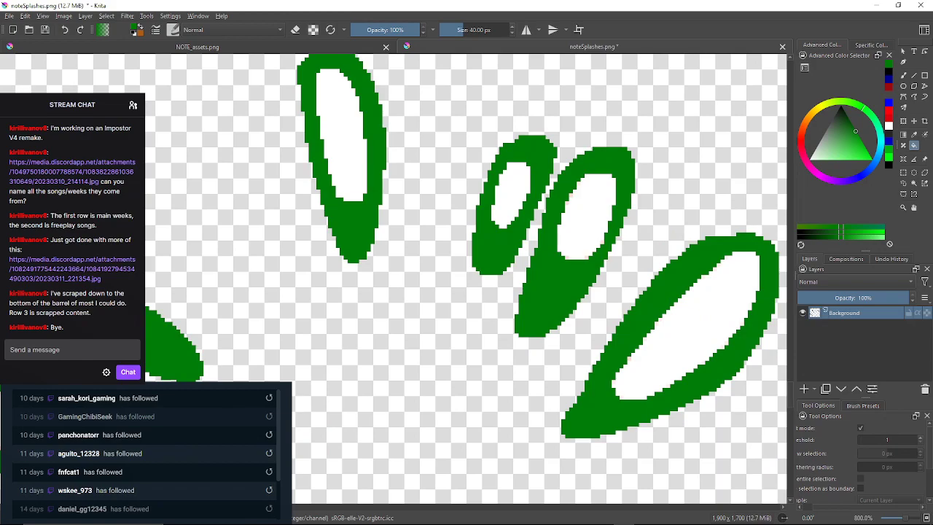
scroll(586, 184, up, 2)
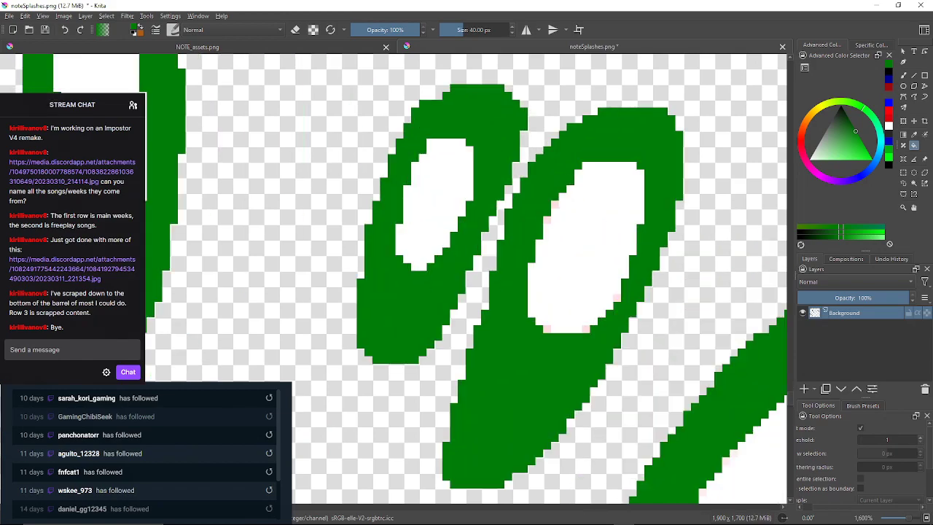
click(547, 330)
Fill the three pink pixels along the upper left inner edge of the large diagonal oval beside the pair with dark green.
scroll(604, 351, down, 2)
drag(735, 364, 642, 197)
scroll(645, 195, up, 3)
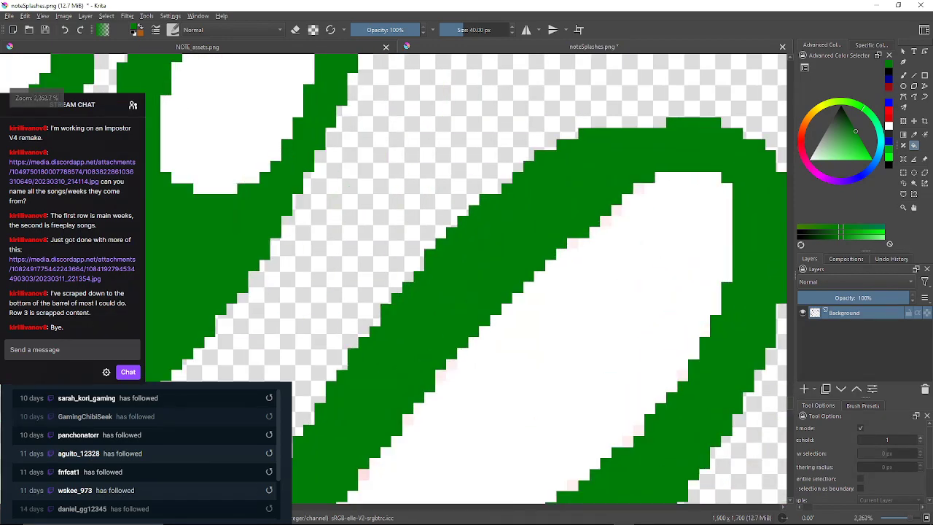
click(606, 222)
click(617, 211)
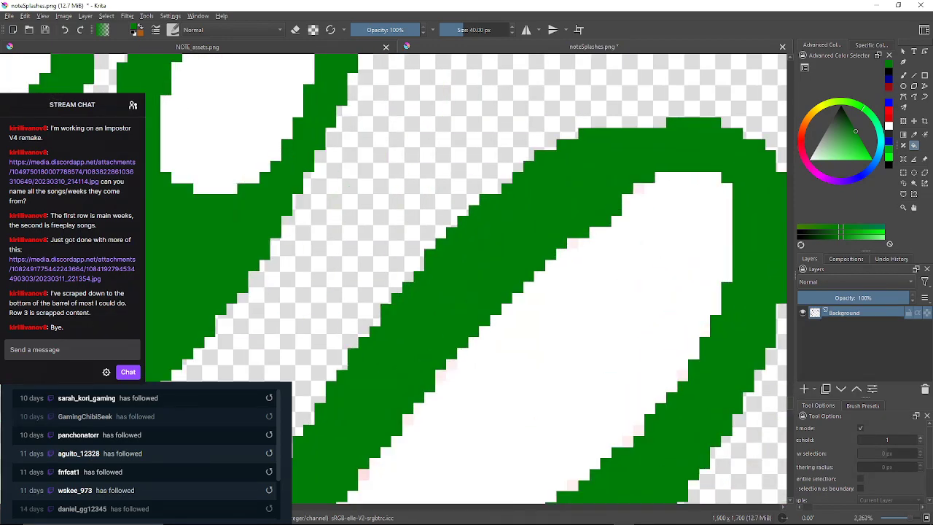
click(639, 189)
Fill the pink pixels midway along the right inner edge of the large diagonal oval with dark green.
scroll(678, 189, up, 2)
drag(678, 189, 634, 58)
drag(539, 320, 546, 218)
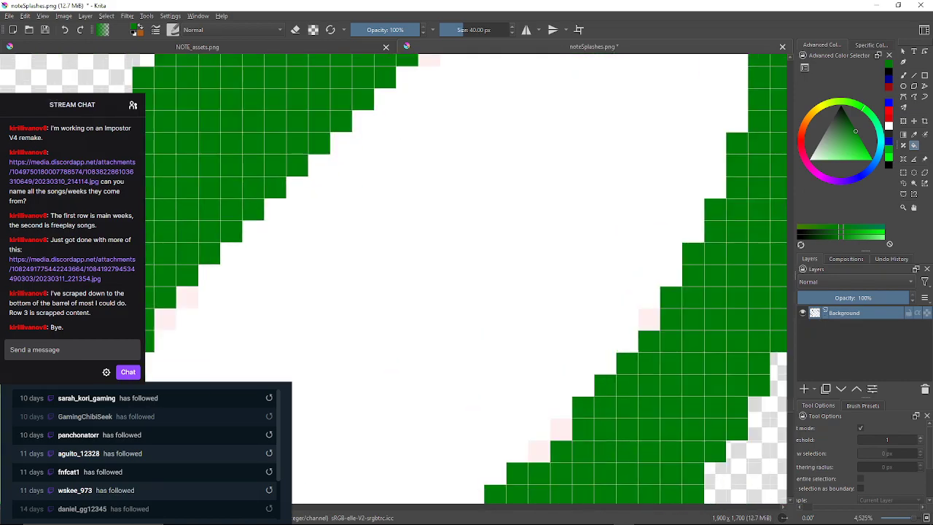
click(649, 319)
drag(575, 401, 615, 245)
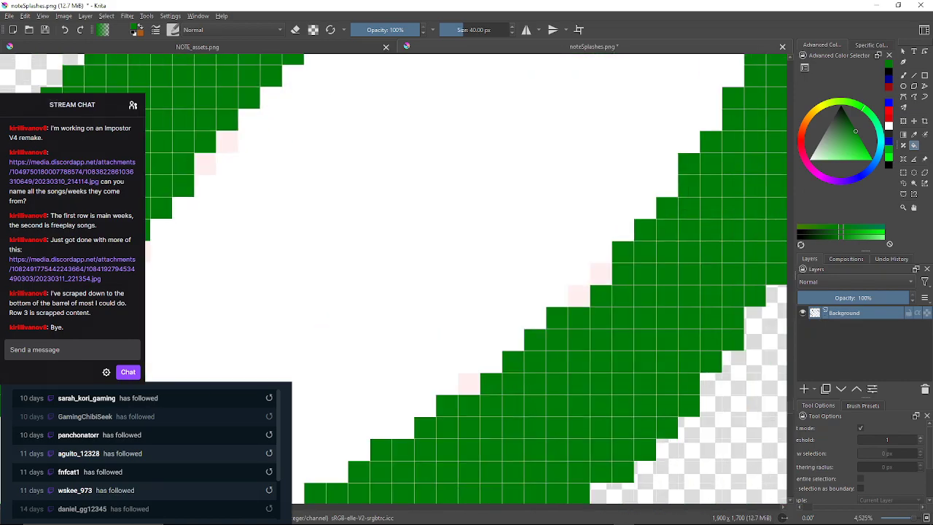
click(601, 274)
click(578, 295)
Fill the remaining lower right inner edge pixels of the large diagonal oval with dark green, undoing the accidental fill of its white interior.
drag(510, 350, 572, 293)
click(531, 327)
drag(531, 327, 706, 211)
click(466, 240)
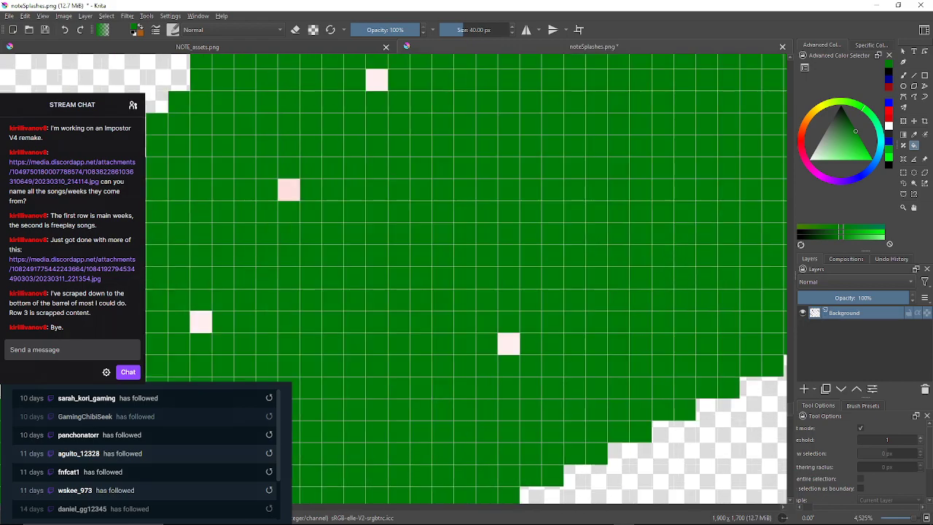
key(ctrl+z)
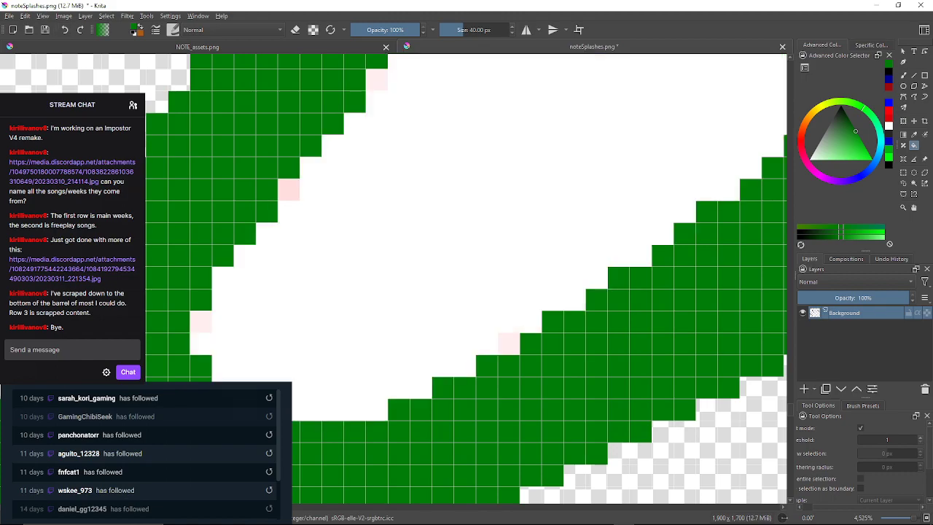
click(508, 344)
Fill the three pink pixels around the lower left inner end of the large diagonal oval with dark green.
drag(508, 343, 666, 312)
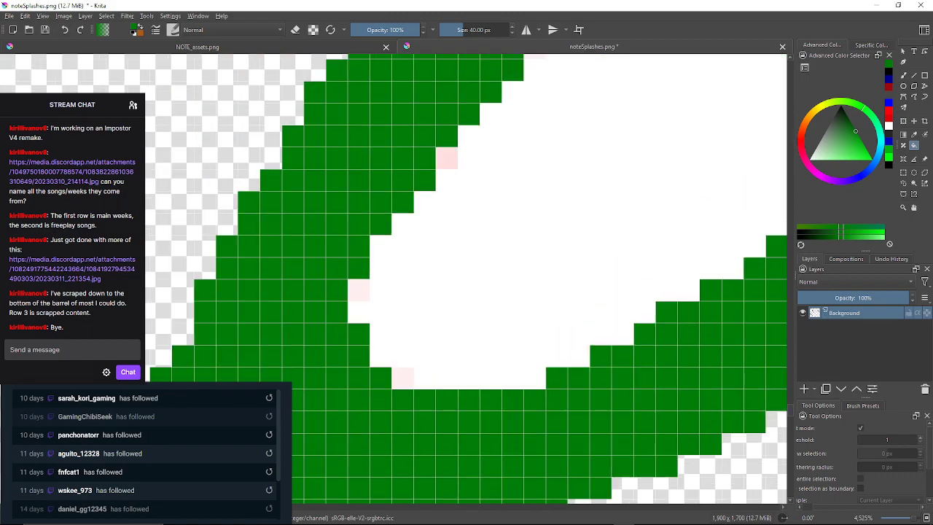
click(403, 378)
click(359, 290)
click(447, 158)
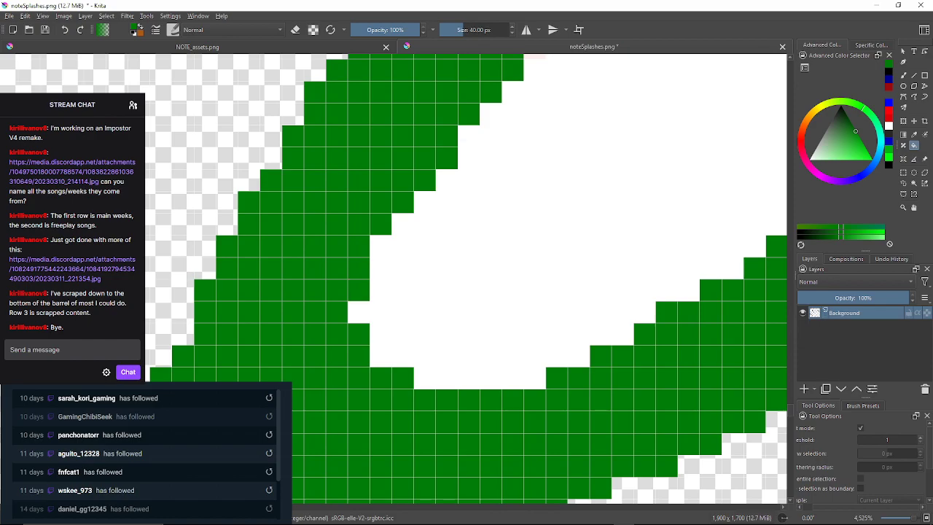
Fill the leftover pink pixels up the left inner edge of the large diagonal oval with dark green.
drag(447, 158, 329, 270)
drag(418, 160, 396, 231)
click(396, 231)
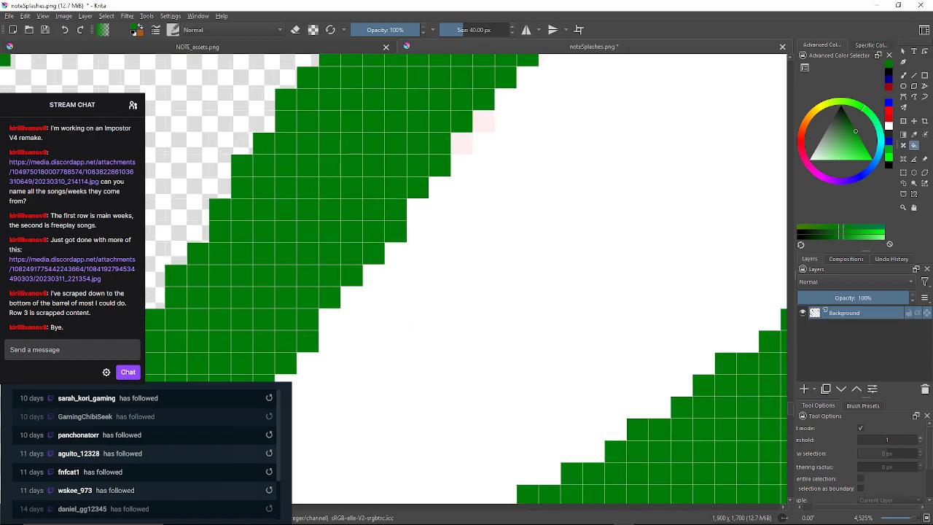
click(461, 144)
click(483, 121)
drag(483, 121, 413, 260)
drag(539, 132, 415, 277)
click(530, 165)
Fill the pink pixels at the left inner end and upper inner edge of the slanted oval pointing up-left with dark green.
scroll(530, 165, down, 4)
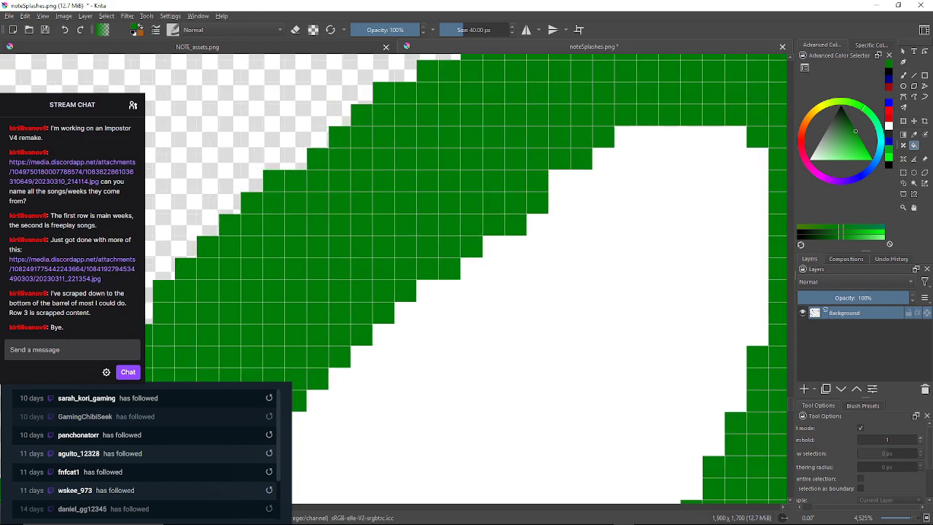
scroll(667, 295, down, 3)
scroll(667, 293, up, 2)
scroll(667, 293, down, 2)
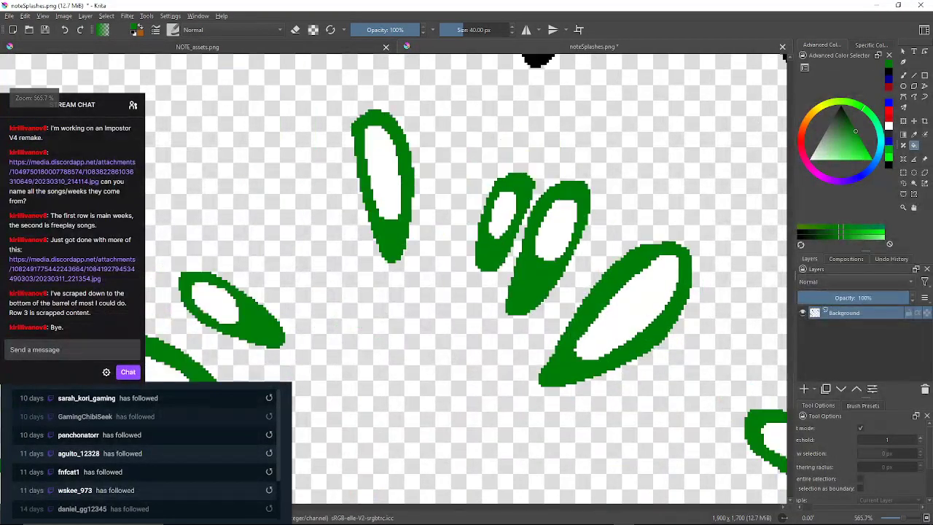
drag(667, 292, 634, 172)
scroll(634, 173, down, 1)
scroll(648, 306, up, 8)
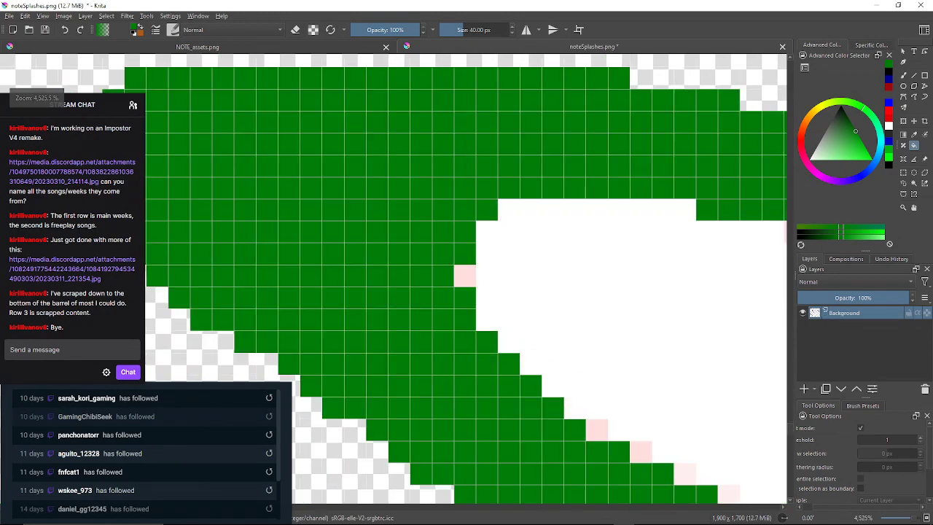
click(465, 276)
drag(467, 275, 297, 282)
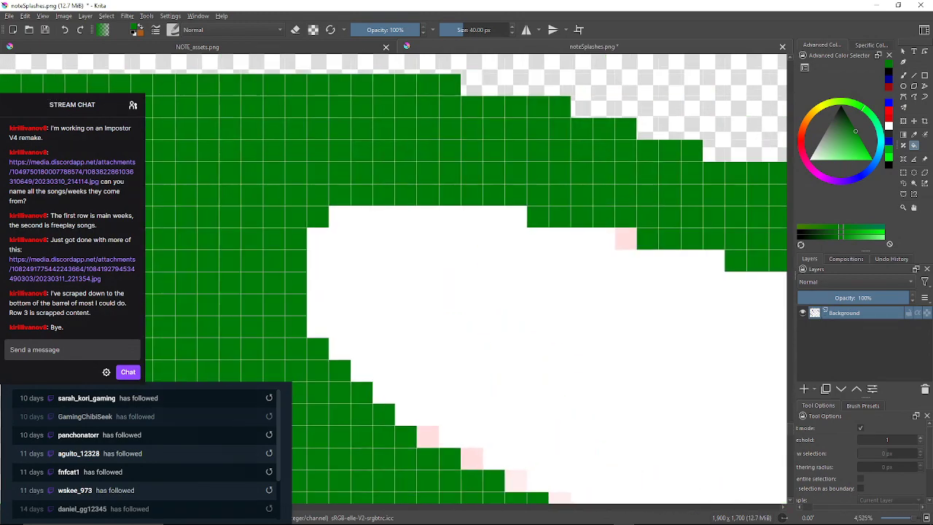
click(625, 238)
Fill the pink pixels along the lower inner edge and right inner end of the slanted oval with dark green.
scroll(718, 281, up, 1)
drag(718, 281, 597, 258)
scroll(597, 258, down, 3)
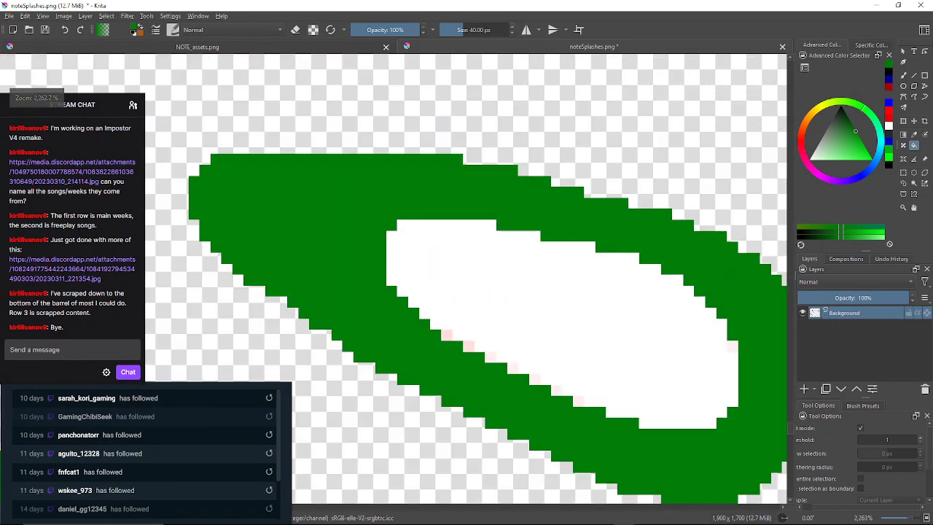
drag(700, 305, 548, 234)
scroll(548, 233, up, 3)
scroll(609, 295, down, 2)
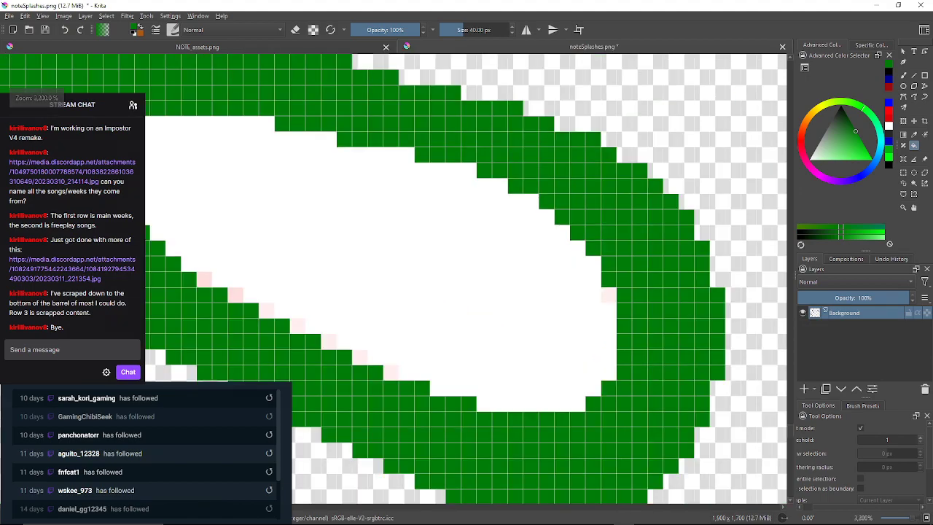
click(391, 373)
click(360, 357)
click(329, 342)
click(298, 326)
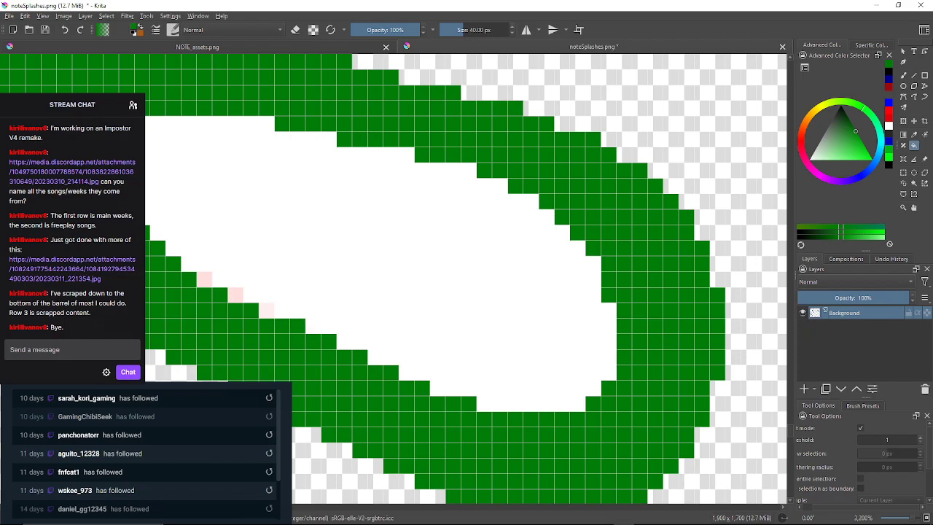
click(267, 310)
click(235, 296)
Fill the pink pixels down the upper right and right inner edge of the steep oval below the slanted one with dark green.
scroll(466, 277, down, 4)
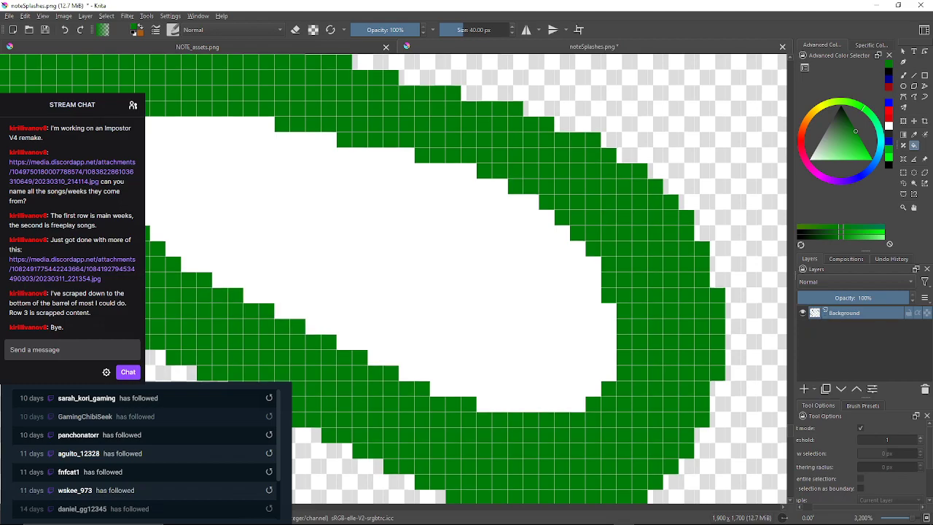
scroll(438, 328, down, 1)
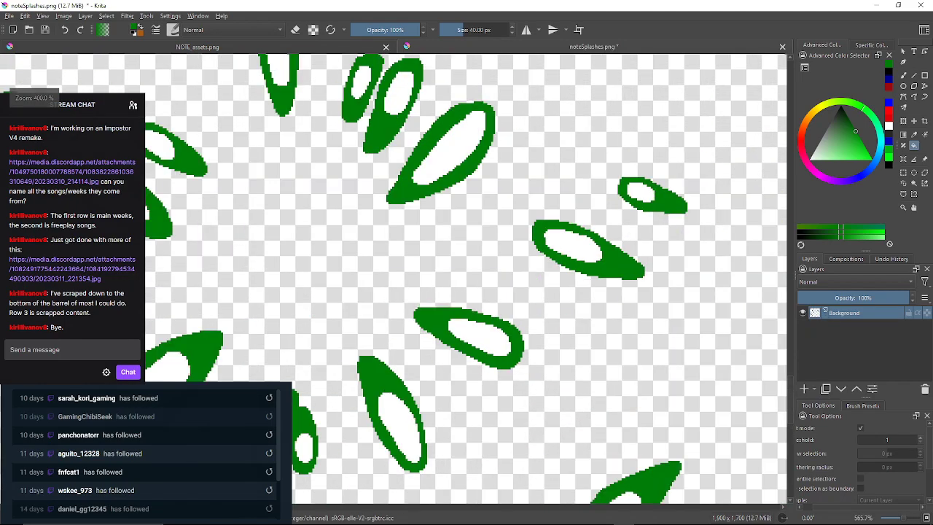
scroll(383, 426, up, 7)
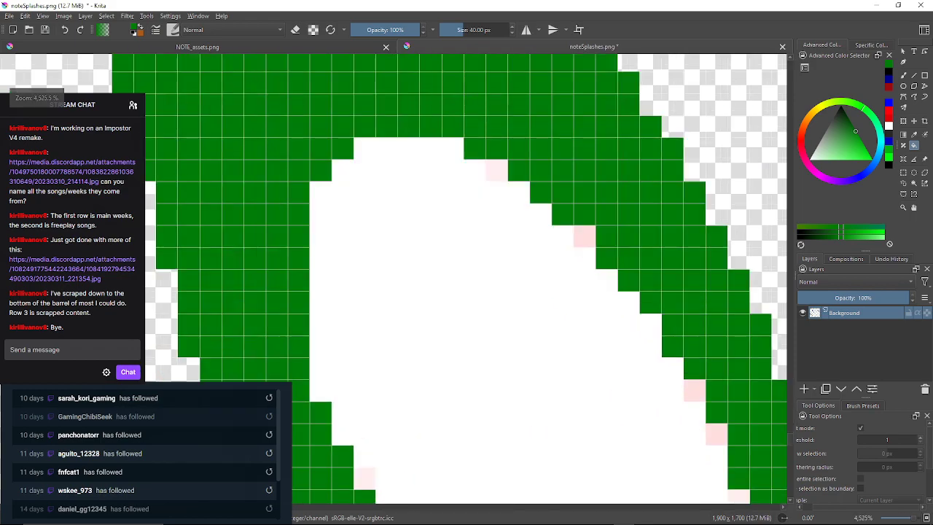
click(496, 171)
click(584, 236)
drag(626, 306, 474, 153)
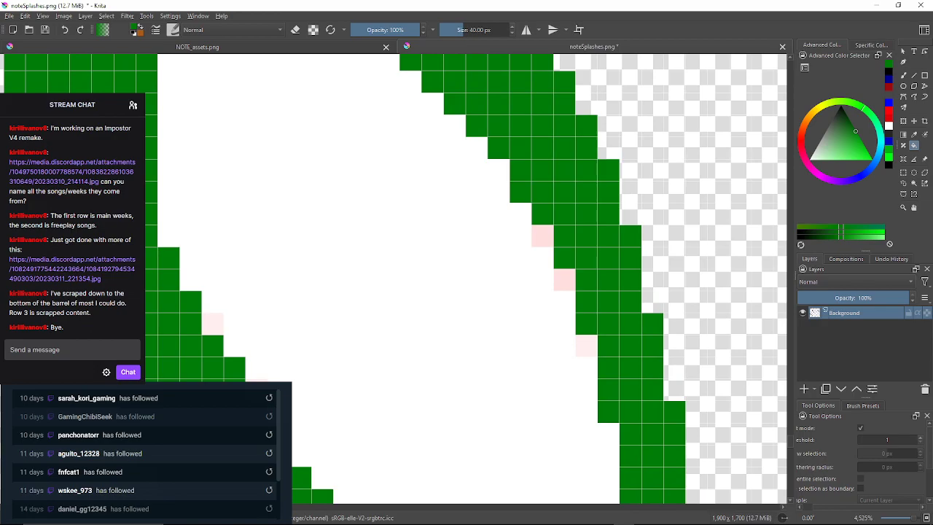
click(541, 235)
click(563, 279)
drag(576, 306, 589, 194)
click(575, 310)
Fill the pink pixels along the lower left inner edge of the steep oval with dark green.
click(458, 369)
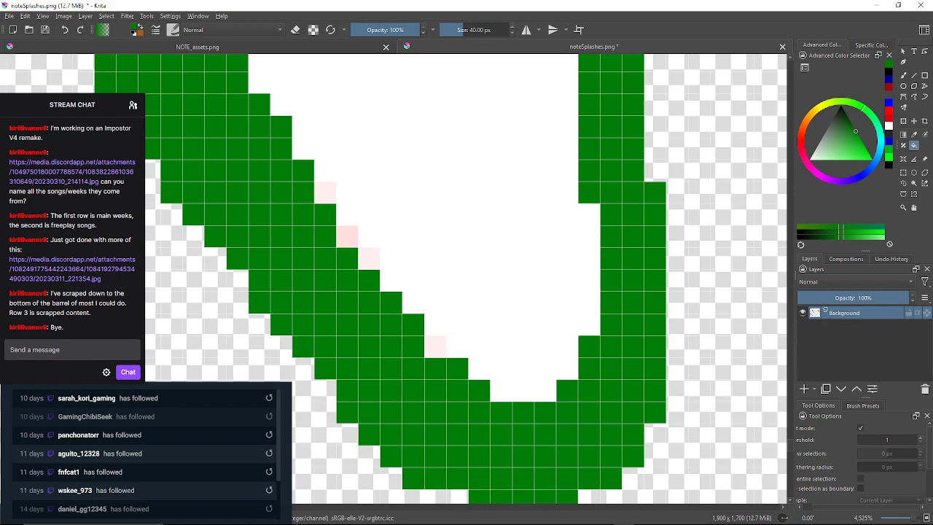
click(435, 347)
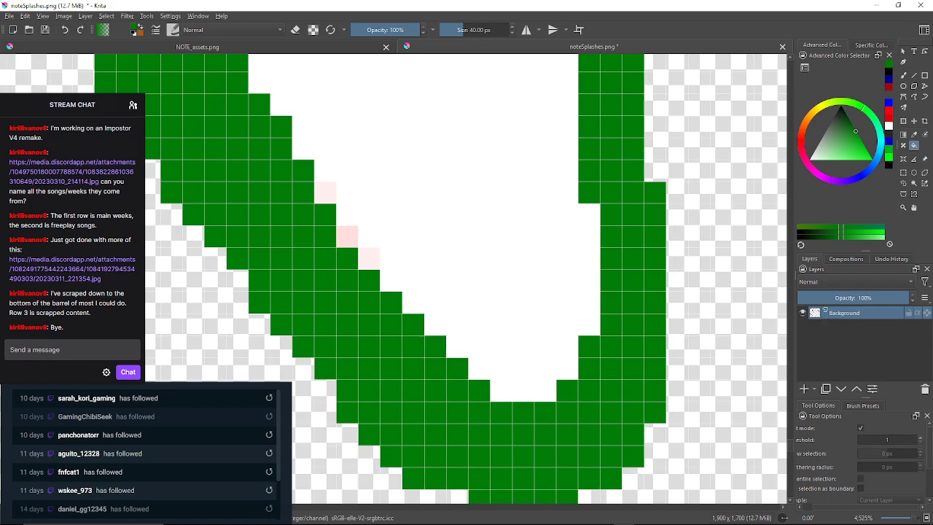
click(369, 258)
click(347, 236)
click(325, 193)
drag(325, 192, 490, 433)
click(380, 256)
click(337, 191)
drag(336, 190, 354, 408)
Fill the pink pixels on the left inner edge of the small right-hand oval in the joined lower pair with dark green.
scroll(353, 408, down, 7)
scroll(340, 318, up, 6)
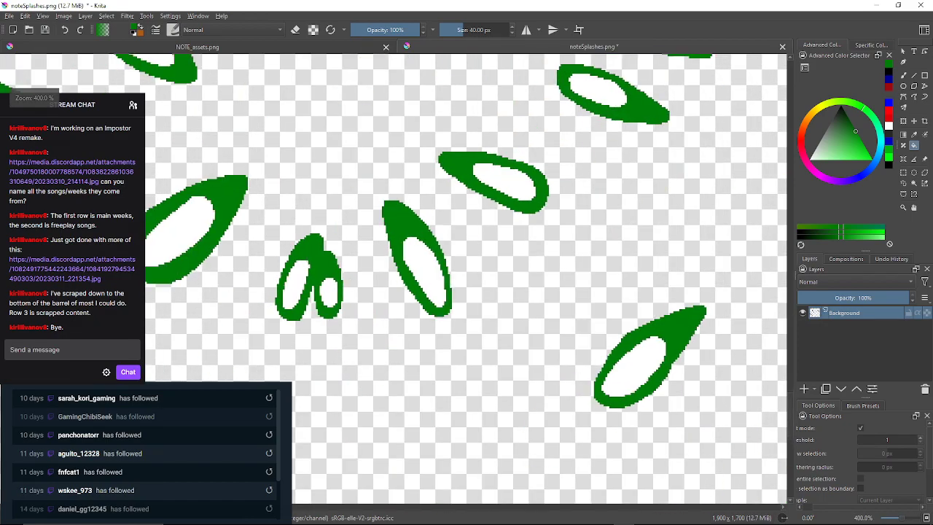
scroll(363, 228, up, 2)
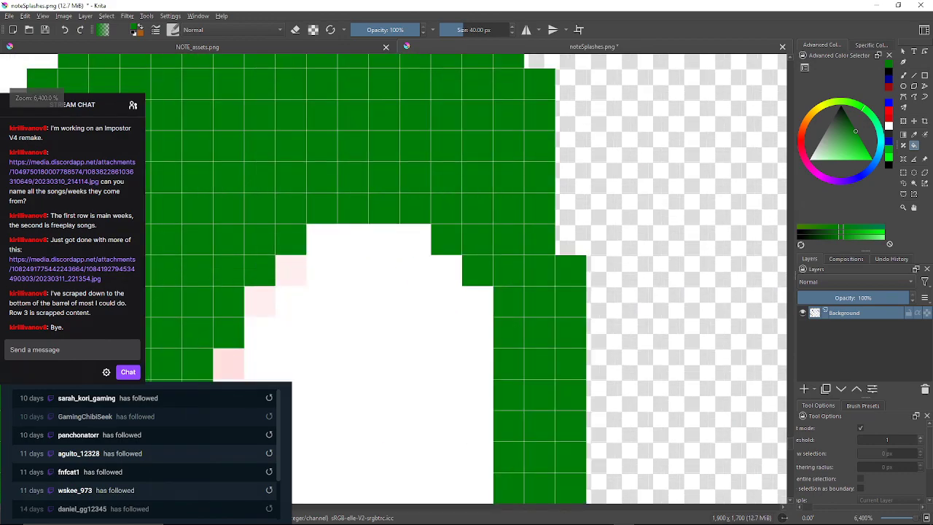
click(291, 271)
click(259, 301)
drag(259, 301, 329, 168)
click(299, 231)
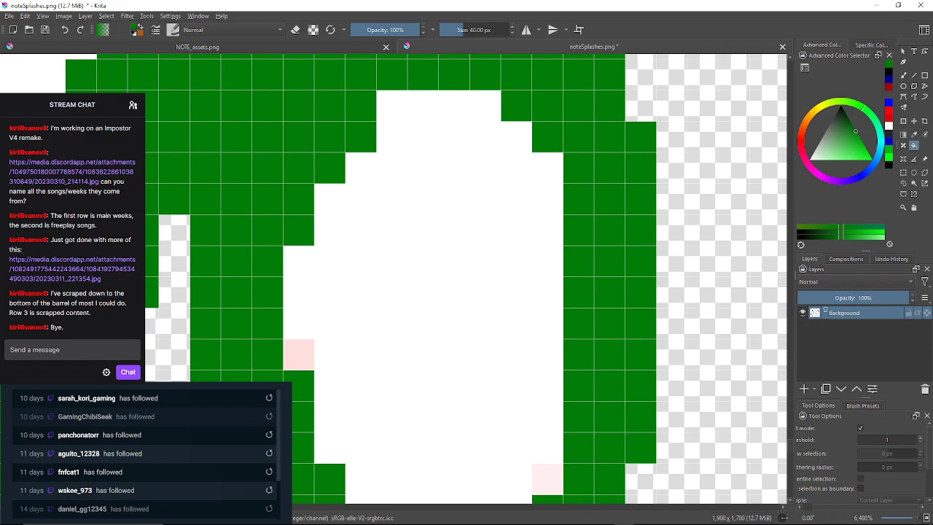
click(299, 354)
Fill the two pink pixels on the lower right inner edge of the joined pair's small oval with dark green.
drag(298, 354, 317, 146)
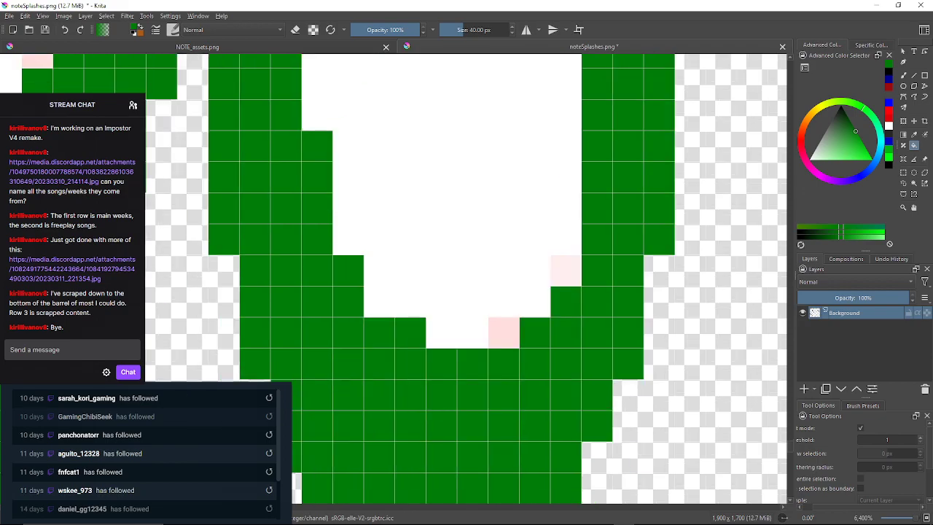
click(504, 332)
click(566, 270)
Fill the pink pixels around the top inner edge of the larger left-hand oval in the joined pair with dark green.
scroll(368, 251, down, 4)
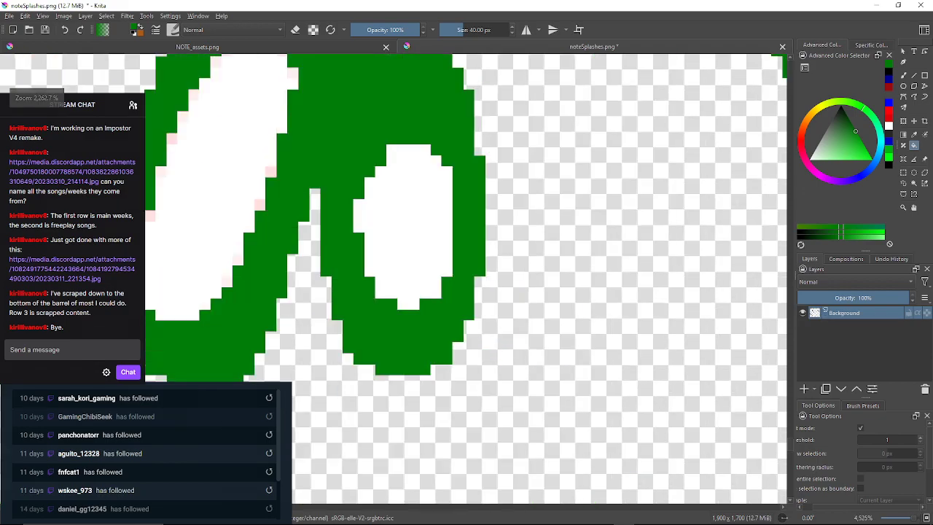
scroll(223, 91, up, 3)
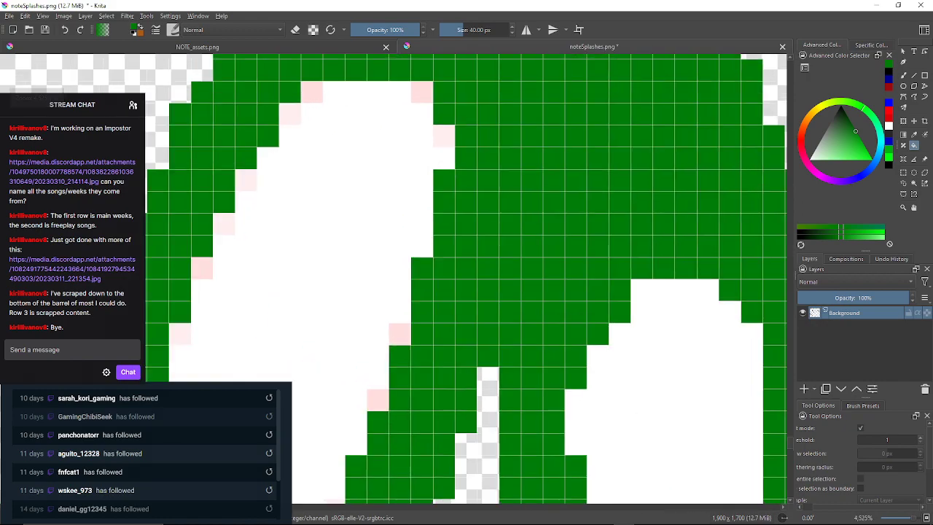
click(290, 114)
click(312, 92)
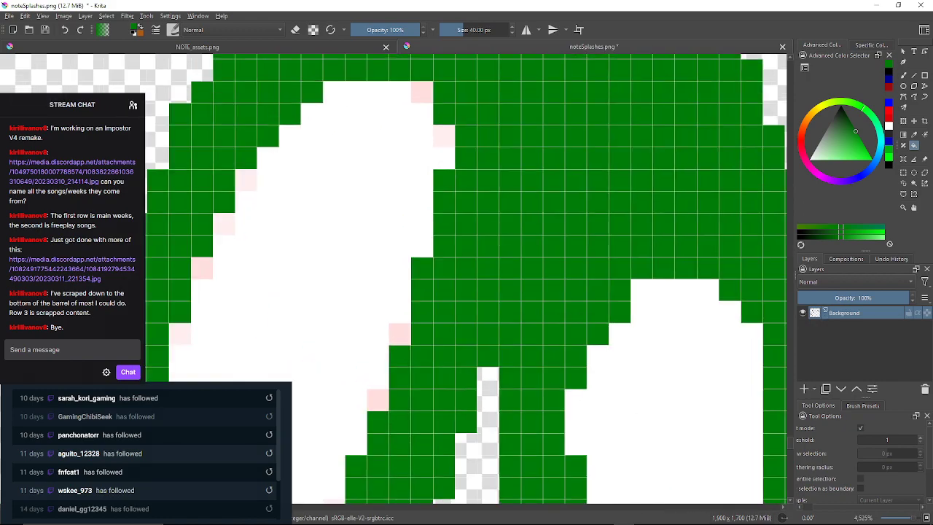
click(422, 92)
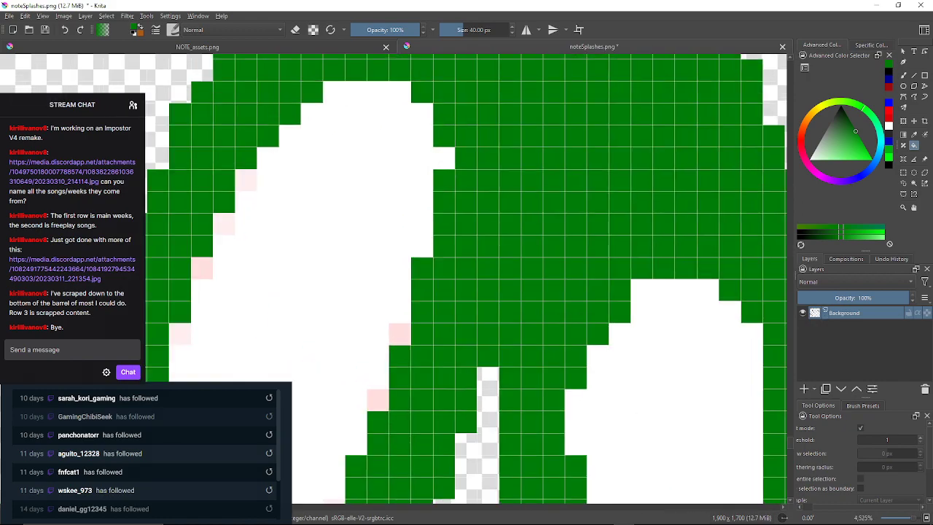
Fill the pink pixels down the right inner edge of the joined pair's larger oval with dark green.
click(400, 334)
drag(400, 342, 451, 255)
click(429, 313)
drag(428, 320, 460, 229)
click(416, 330)
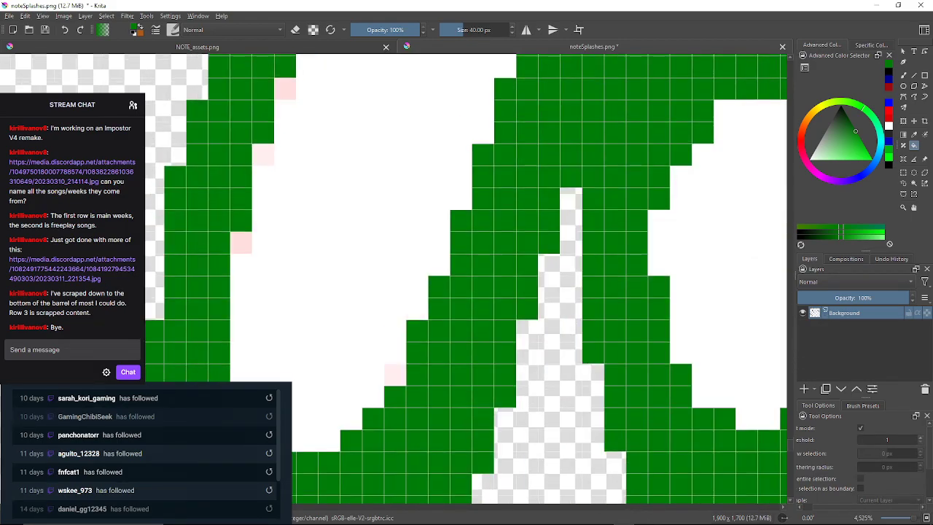
click(395, 375)
Fill the five pink pixels up the left inner edge of the joined pair's larger oval with dark green.
drag(395, 375, 492, 337)
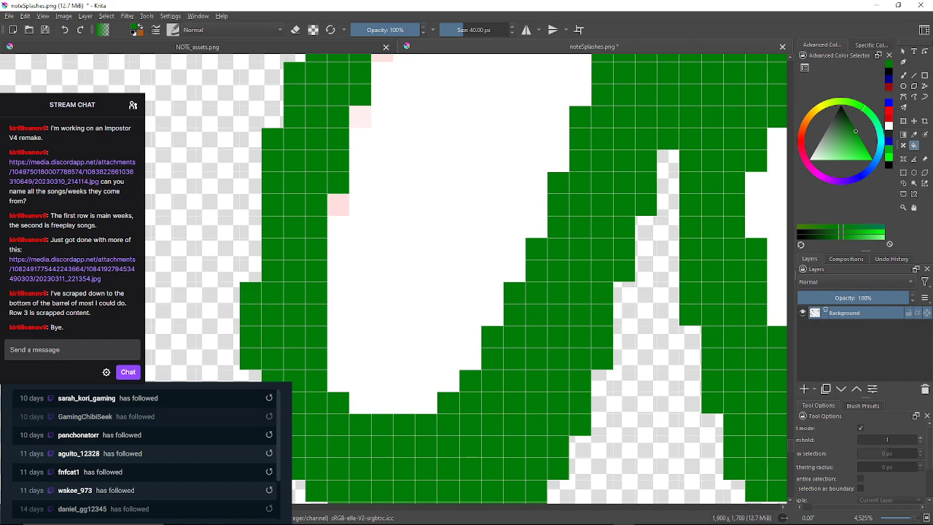
click(338, 204)
drag(337, 204, 330, 248)
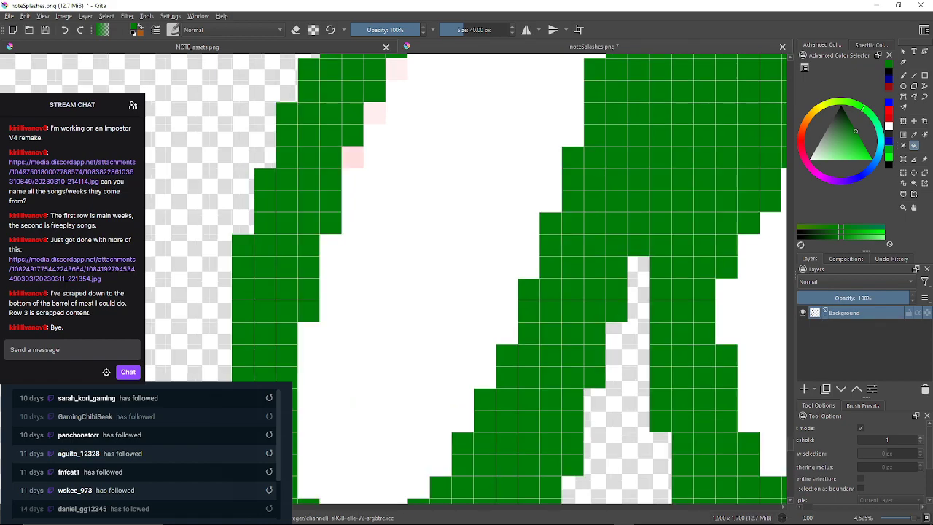
click(353, 157)
click(374, 114)
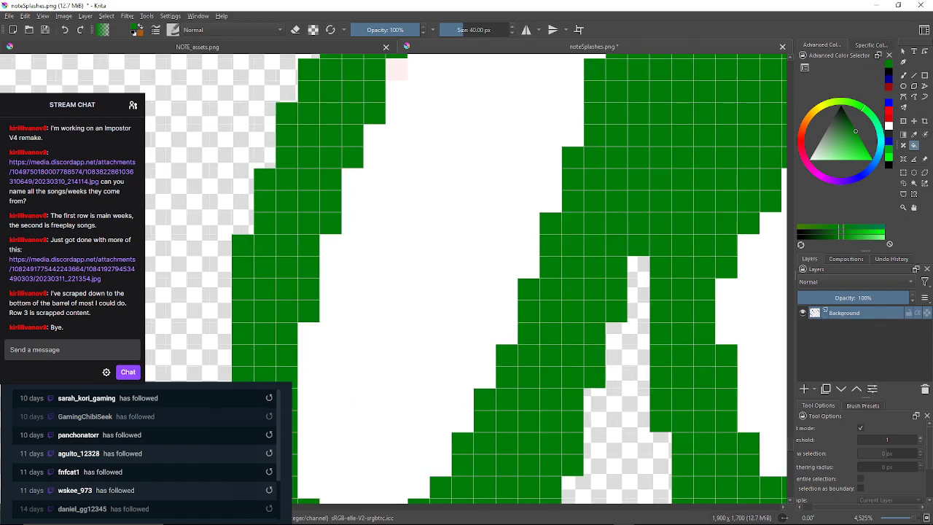
click(397, 70)
drag(396, 69, 316, 182)
Fill the four pink pixels around the upper right inner edge of the large splash beside the joined pair with dark green.
drag(302, 133, 389, 180)
scroll(281, 199, down, 4)
scroll(390, 180, down, 2)
scroll(270, 116, up, 5)
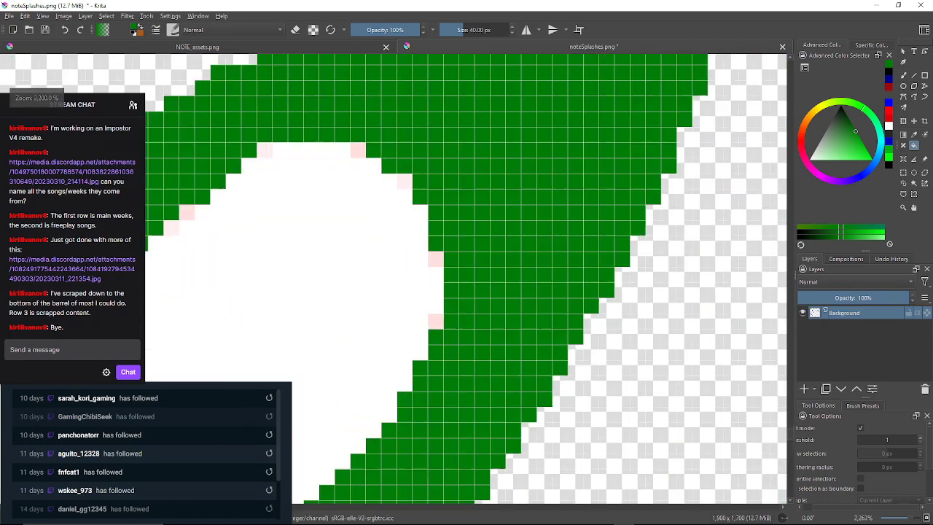
scroll(280, 151, up, 1)
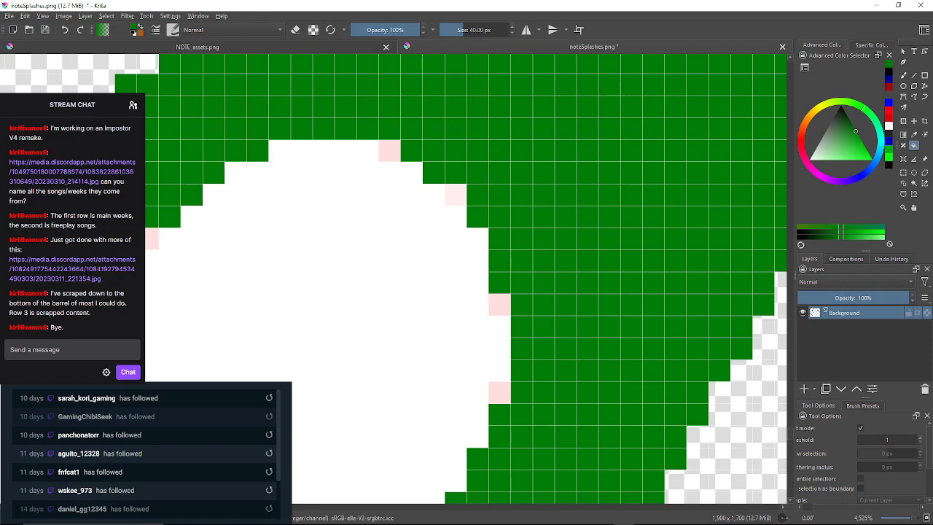
click(389, 151)
click(455, 194)
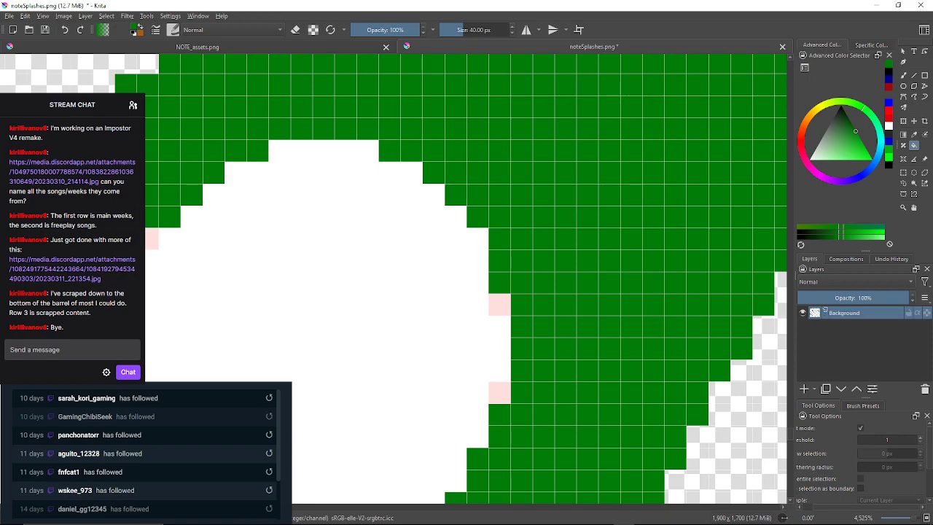
click(499, 305)
click(499, 392)
Fill the pink pixels along the lower right inner edge of the same large splash's oval with dark green.
drag(467, 493, 537, 319)
scroll(537, 320, down, 2)
scroll(493, 361, up, 1)
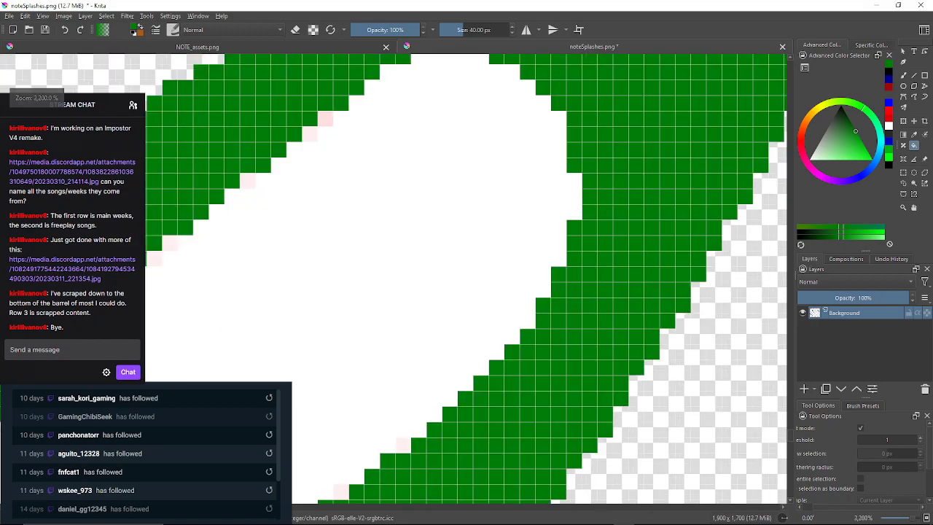
drag(493, 361, 509, 271)
click(421, 356)
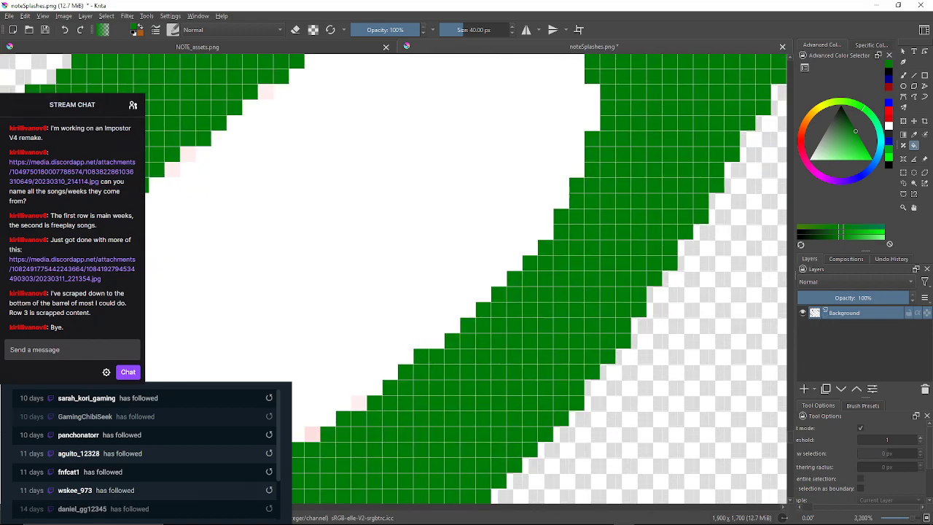
drag(421, 357, 461, 246)
click(398, 291)
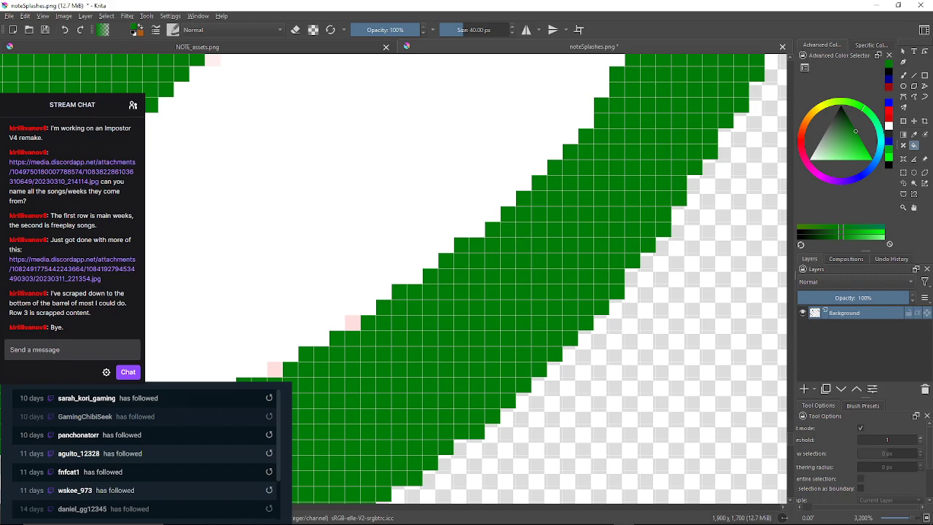
click(353, 323)
drag(353, 323, 470, 261)
click(391, 309)
drag(392, 308, 512, 268)
Fill the pink pixels at the large oval's lower left end and along the start of its upper left inner edge with dark green.
scroll(298, 271, up, 2)
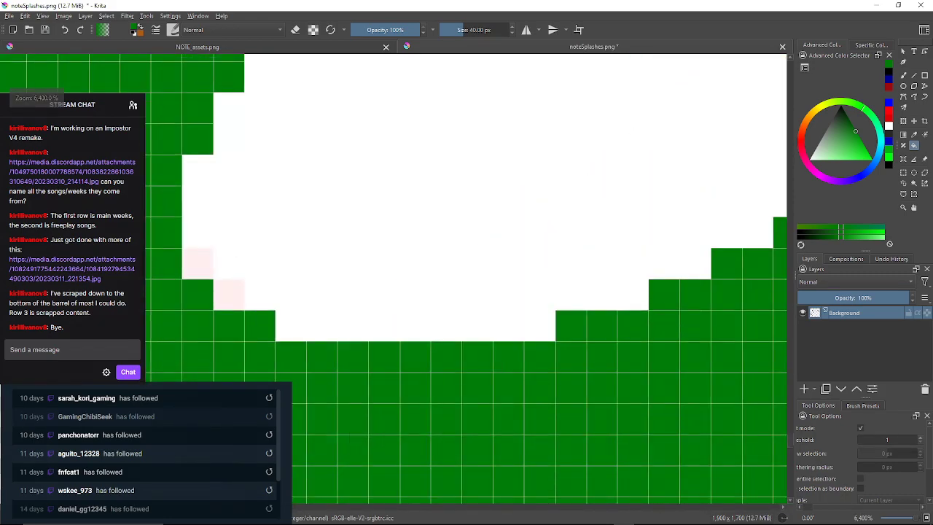
click(229, 295)
click(197, 263)
drag(197, 263, 172, 465)
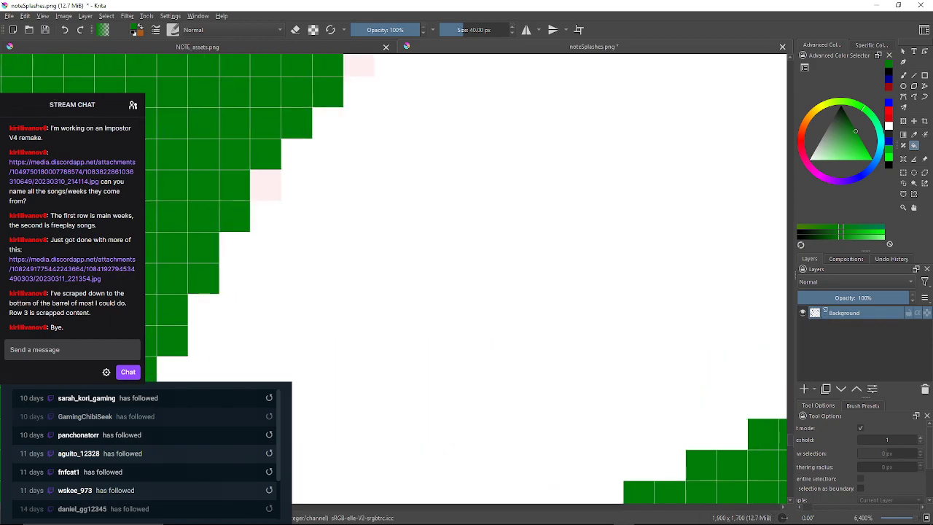
click(265, 185)
drag(266, 185, 234, 255)
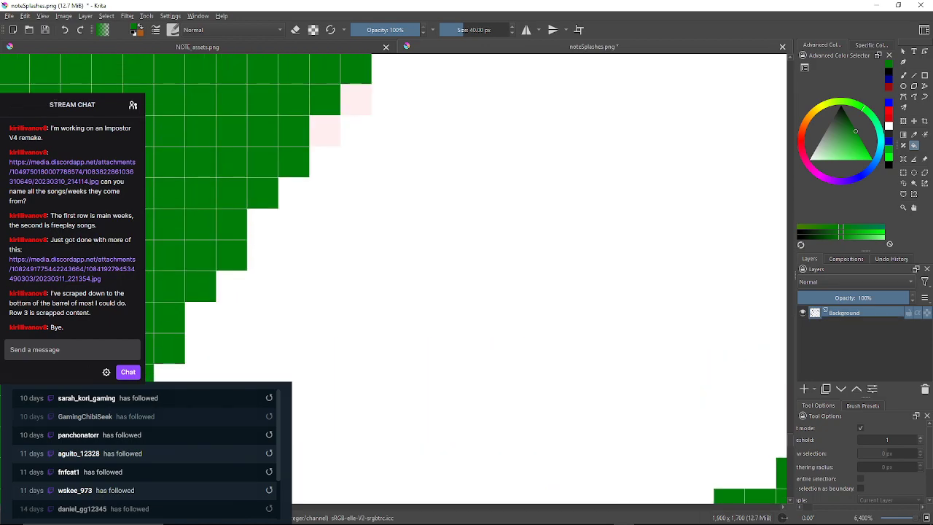
click(327, 130)
click(358, 99)
Fill the remaining pink pixels up the large oval's upper left inner edge to its top with dark green.
drag(358, 99, 187, 330)
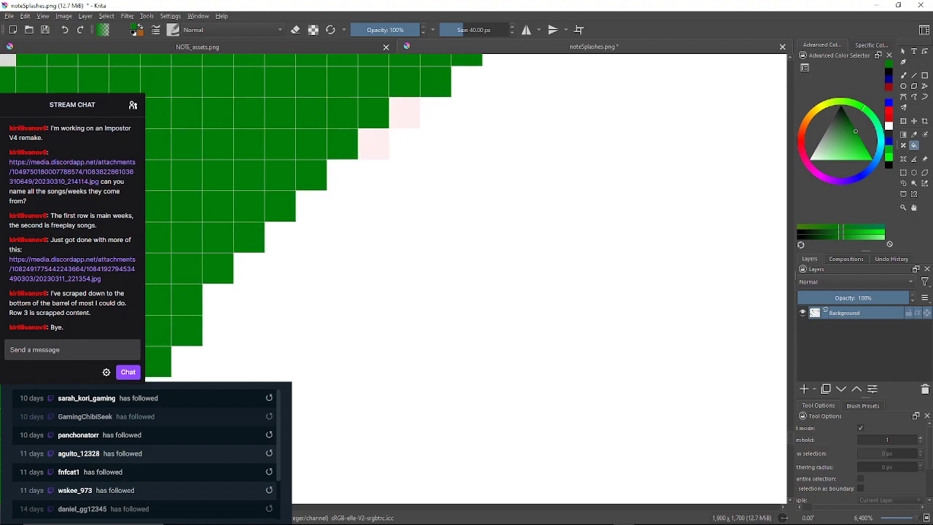
click(373, 144)
click(405, 113)
drag(405, 113, 241, 274)
click(397, 150)
drag(396, 149, 317, 233)
click(443, 140)
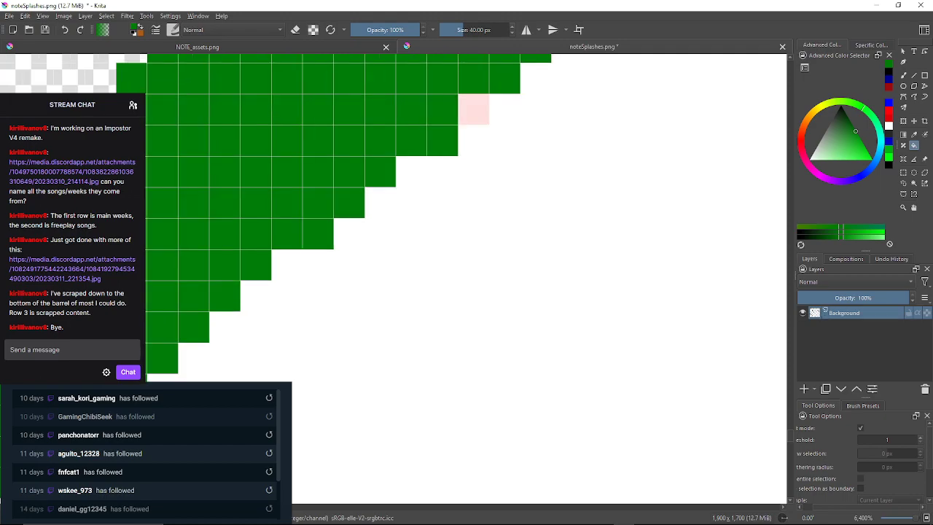
click(474, 110)
drag(474, 109, 219, 277)
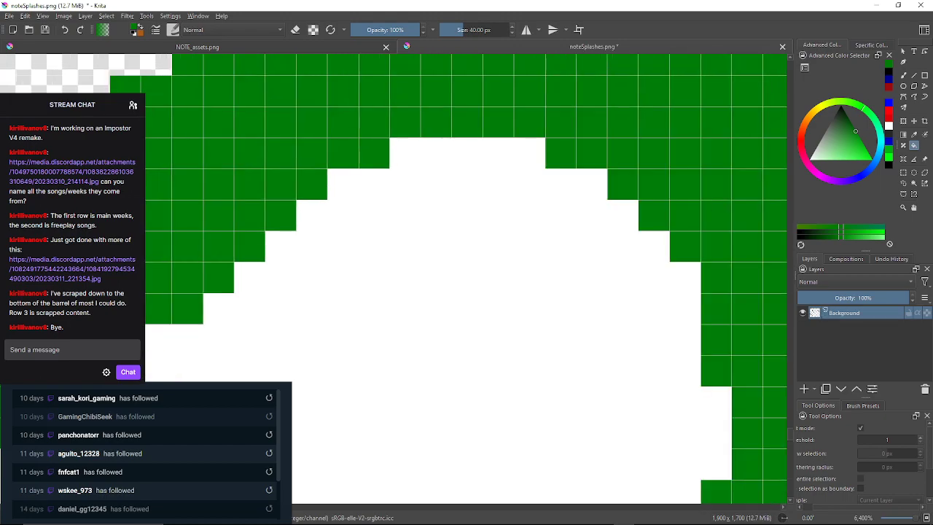
Close the NOTE_assets.png document, keeping noteSplashes.png open on the wide splash that tapers to the lower right.
scroll(467, 277, down, 7)
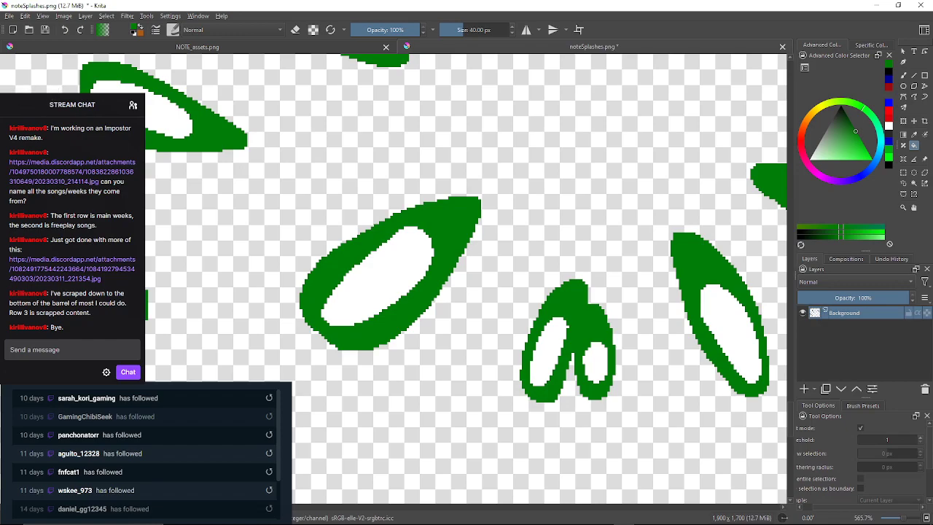
drag(466, 277, 563, 298)
drag(445, 87, 425, 158)
scroll(409, 116, up, 4)
click(386, 47)
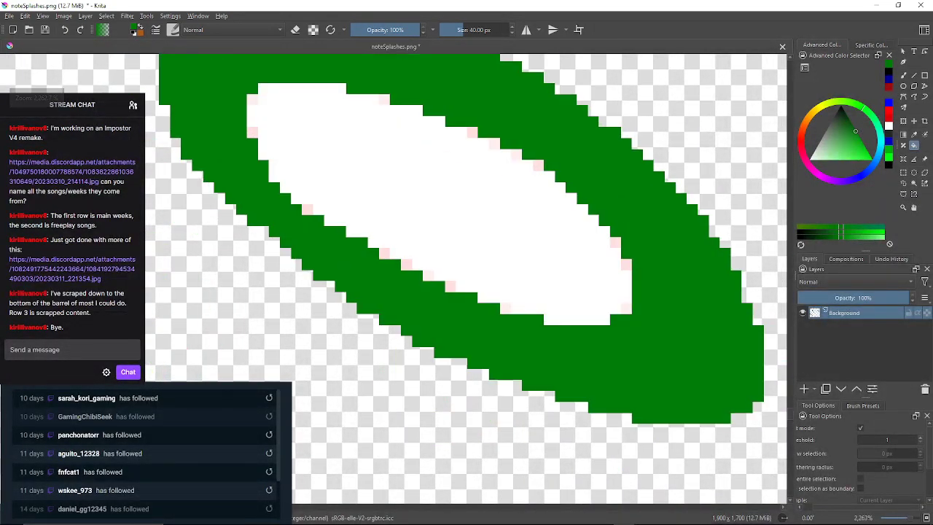
Fill the pink pixels along the upper inner edge and right end of the wide splash's oval with dark green.
click(254, 121)
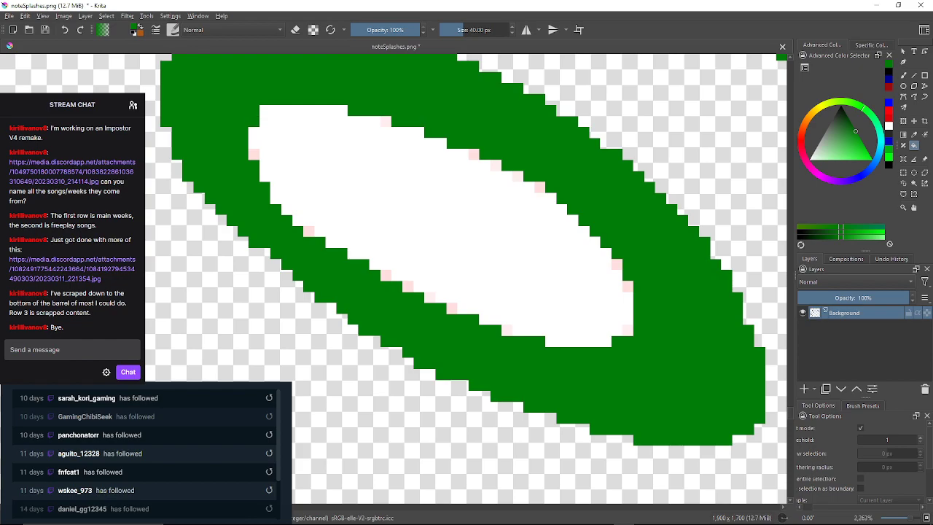
click(387, 121)
click(473, 154)
click(497, 166)
click(517, 176)
click(540, 187)
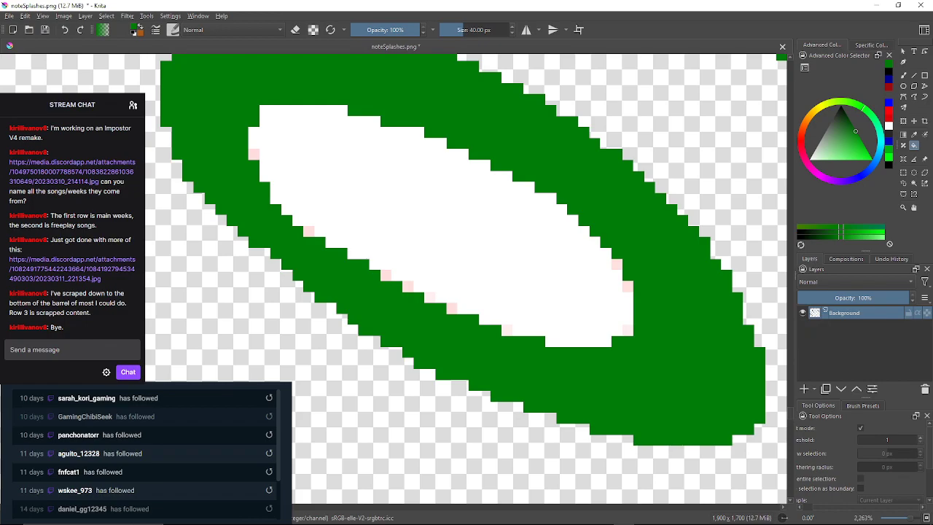
click(616, 264)
click(628, 287)
click(629, 330)
Fill the pink pixels along the lower left inner edge of the wide splash's oval with dark green.
scroll(523, 345, up, 2)
click(489, 313)
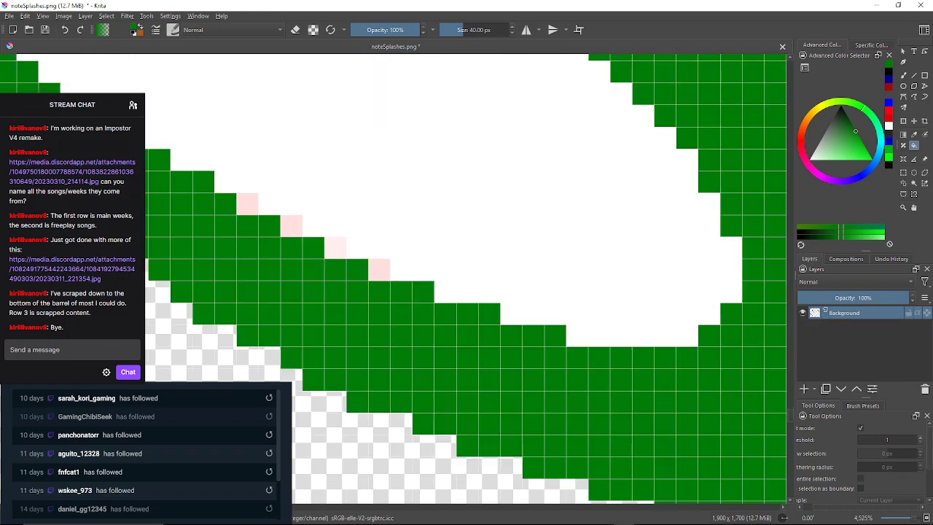
click(379, 270)
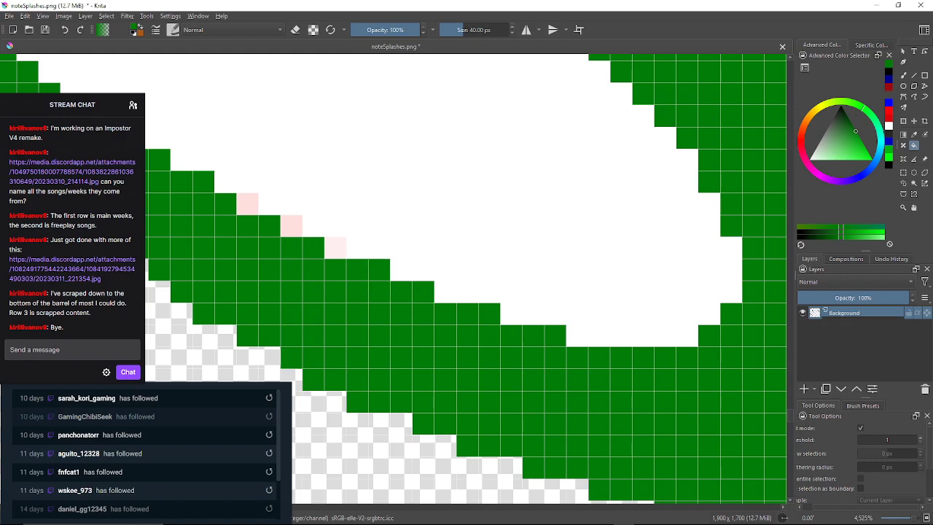
click(336, 248)
click(292, 226)
click(247, 204)
drag(247, 205, 437, 250)
click(283, 162)
mouse_move(283, 162)
mouse_down()
mouse_move(332, 262)
mouse_move(327, 283)
mouse_up()
click(216, 129)
drag(216, 129, 210, 233)
Fill the pink pixels along the lower left inner edge of the smaller splash above the wide one with dark green.
scroll(227, 153, down, 4)
scroll(417, 103, up, 3)
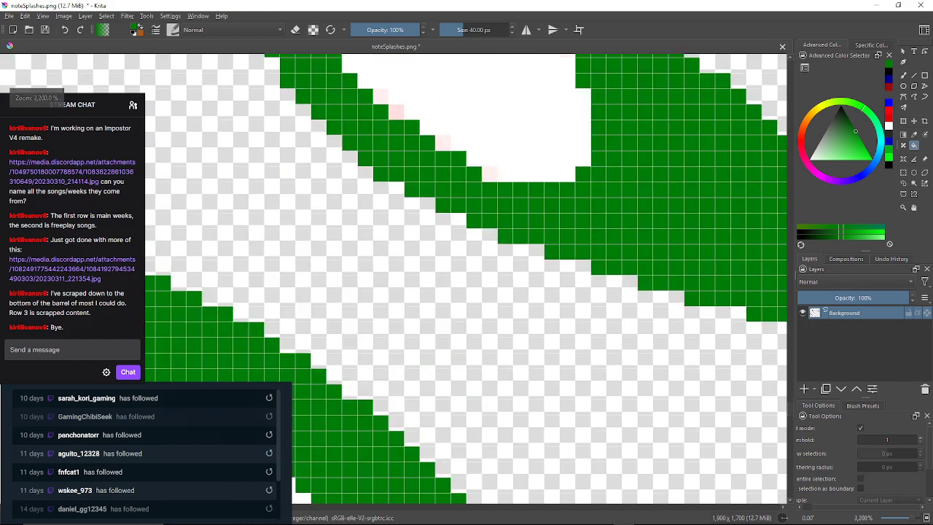
click(461, 241)
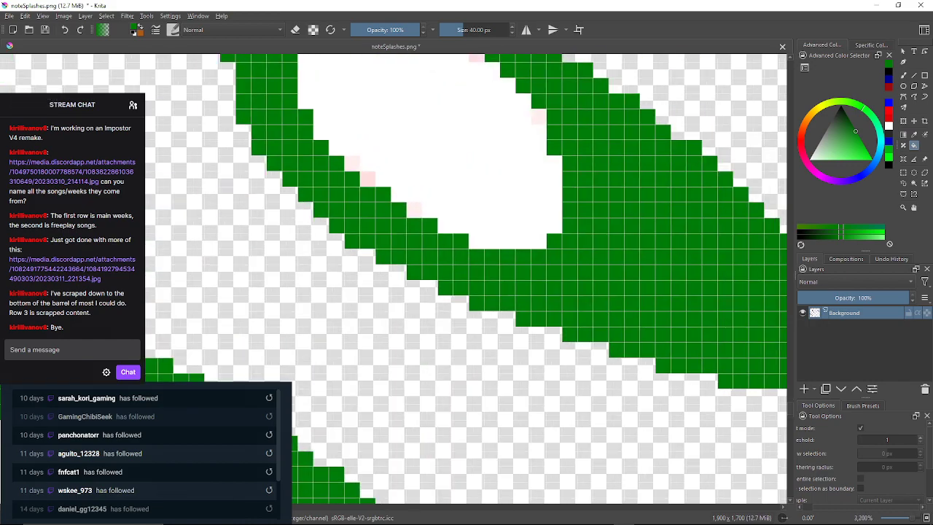
click(414, 210)
click(367, 179)
click(353, 163)
drag(353, 161, 338, 280)
Fill the pink pixels at the top left corner and along the upper right inner edge of the smaller splash with dark green.
click(291, 157)
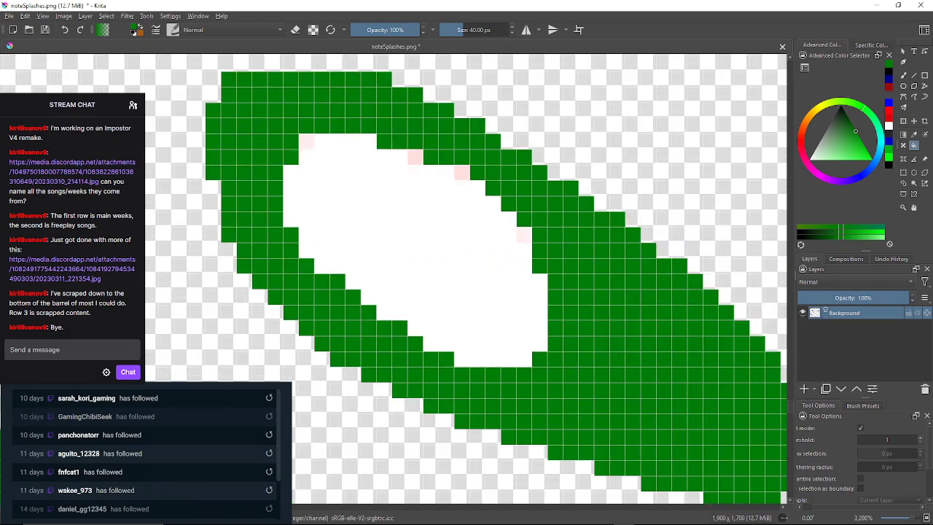
click(306, 142)
click(416, 157)
click(461, 173)
click(524, 235)
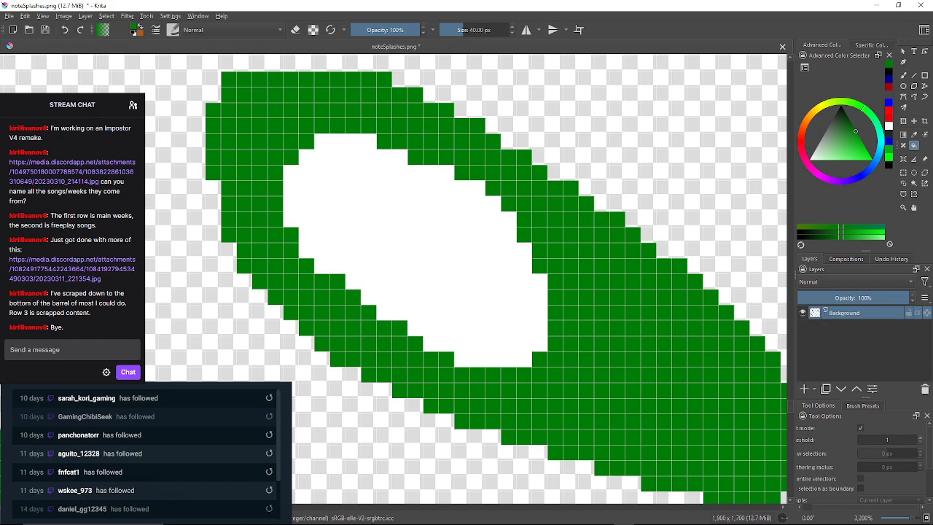
Look over the neighbouring dark green splashes for leftover pink edge pixels.
scroll(597, 234, down, 3)
drag(597, 234, 549, 295)
drag(574, 220, 564, 234)
scroll(563, 233, down, 1)
drag(741, 91, 488, 170)
scroll(579, 175, up, 3)
scroll(578, 175, down, 3)
scroll(578, 175, down, 3)
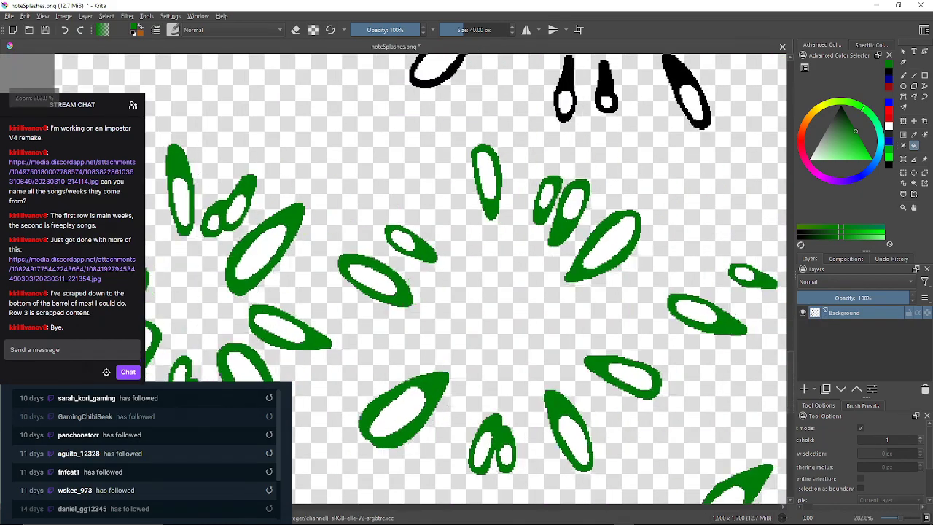
scroll(576, 208, up, 4)
scroll(644, 238, down, 2)
Fill the pink pixels along the upper edge and around the right end of the next cluster's wide tapered oval with dark green.
drag(643, 239, 298, 109)
scroll(501, 235, up, 2)
scroll(362, 297, up, 2)
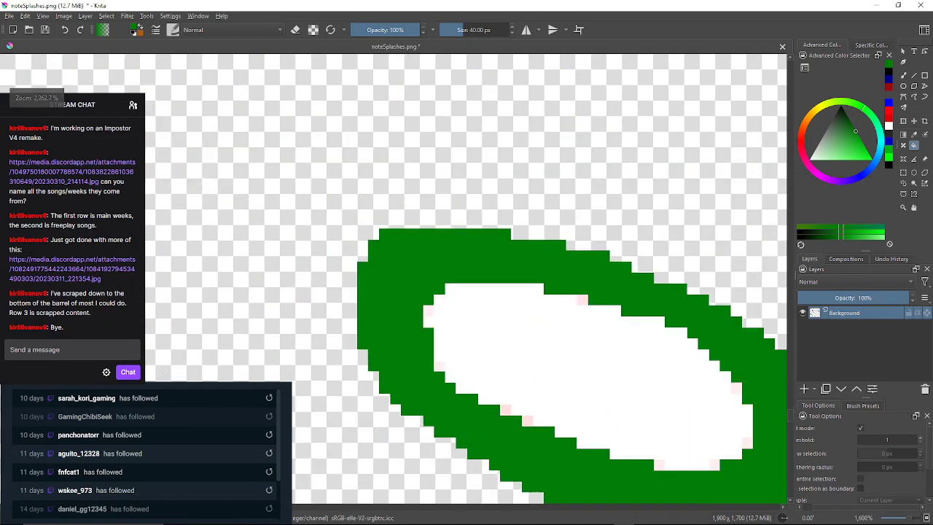
click(428, 311)
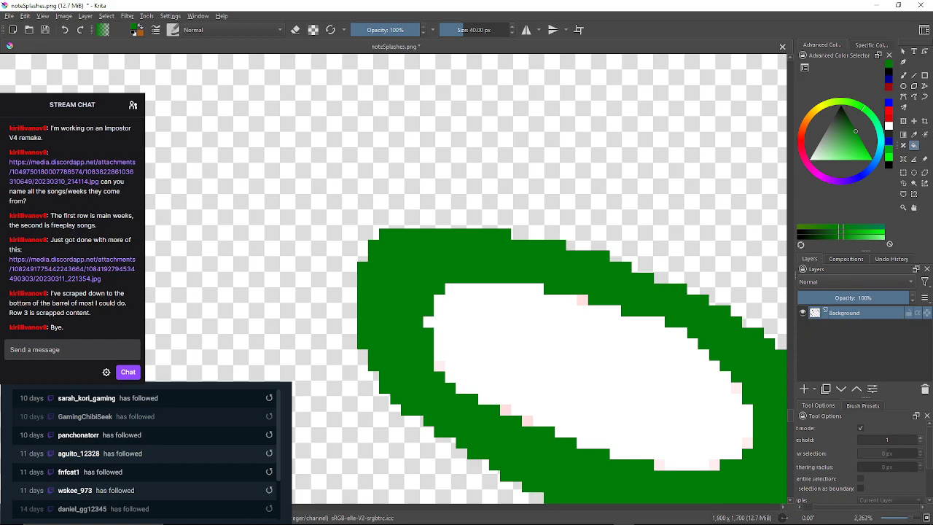
click(582, 300)
click(736, 388)
click(747, 442)
click(714, 465)
click(659, 465)
Fill the three pink pixels along that oval's lower left inner edge with dark green, undoing the accidental fill of its white centre.
click(527, 421)
click(526, 385)
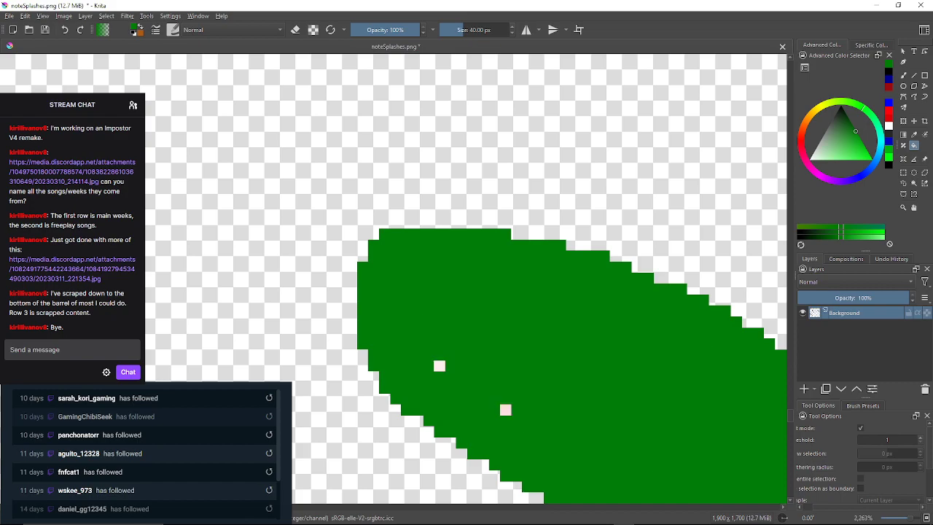
click(65, 29)
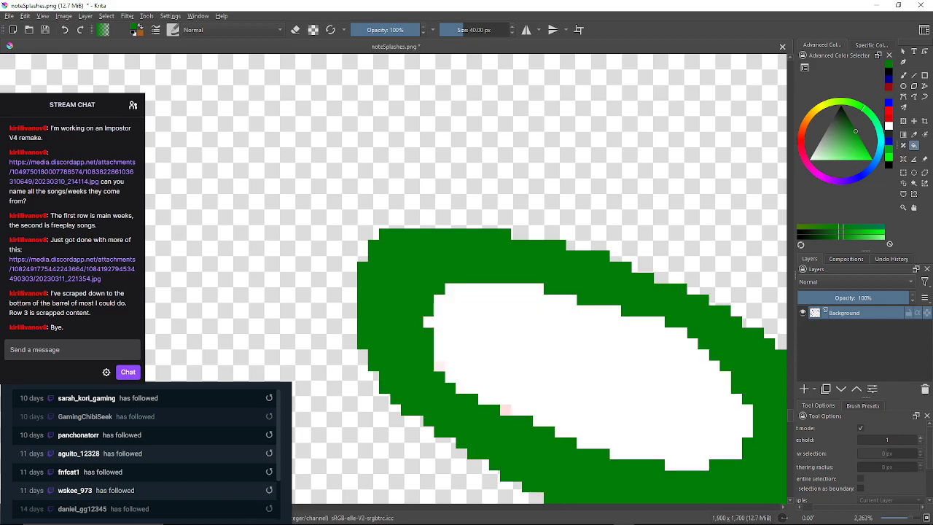
click(505, 410)
click(439, 366)
Fill the pink pixel on the upper right inner edge of the small splash above the wide tapered one with dark green.
drag(544, 305, 534, 316)
scroll(534, 316, down, 6)
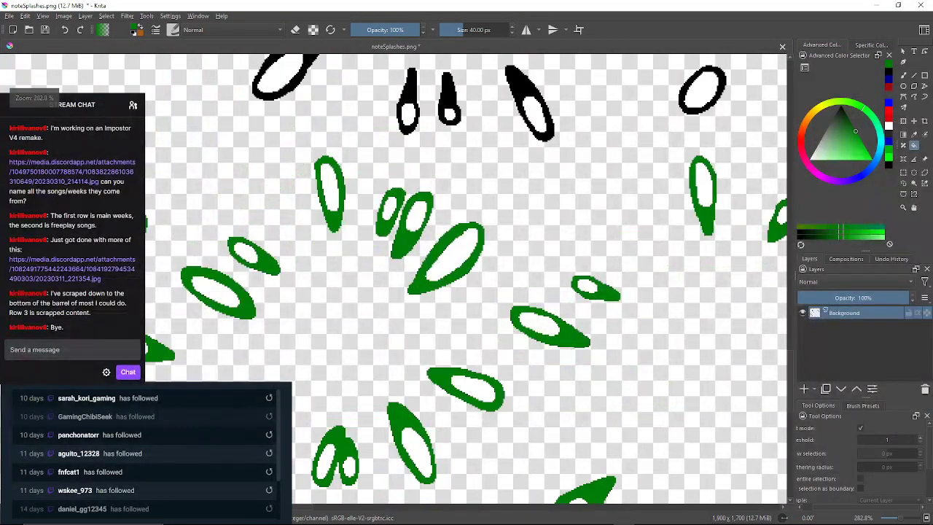
scroll(452, 423, up, 2)
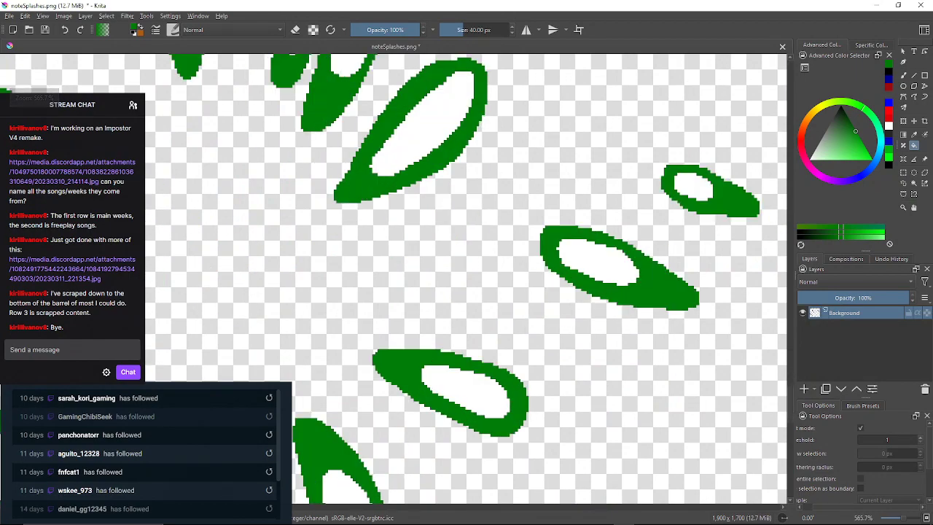
scroll(542, 364, up, 1)
scroll(542, 363, down, 1)
drag(541, 363, 530, 403)
scroll(556, 372, down, 1)
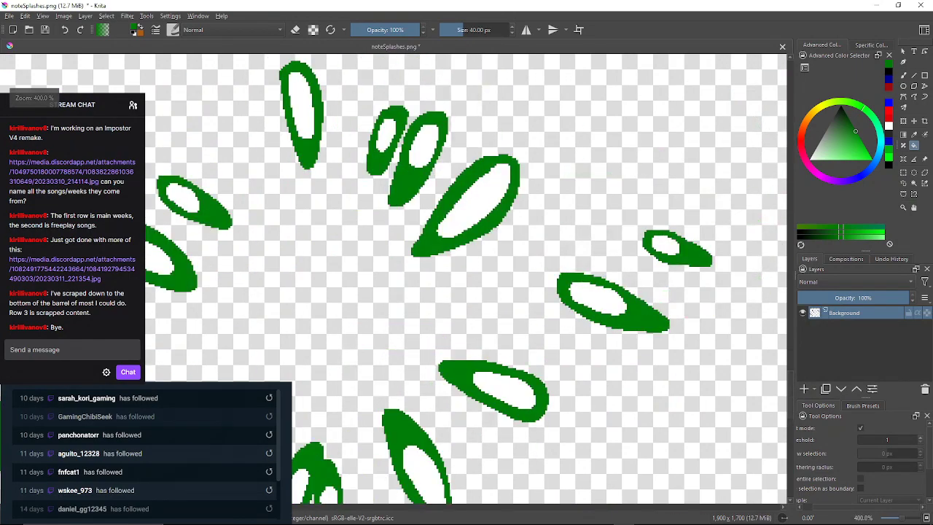
drag(555, 372, 444, 408)
scroll(563, 278, up, 5)
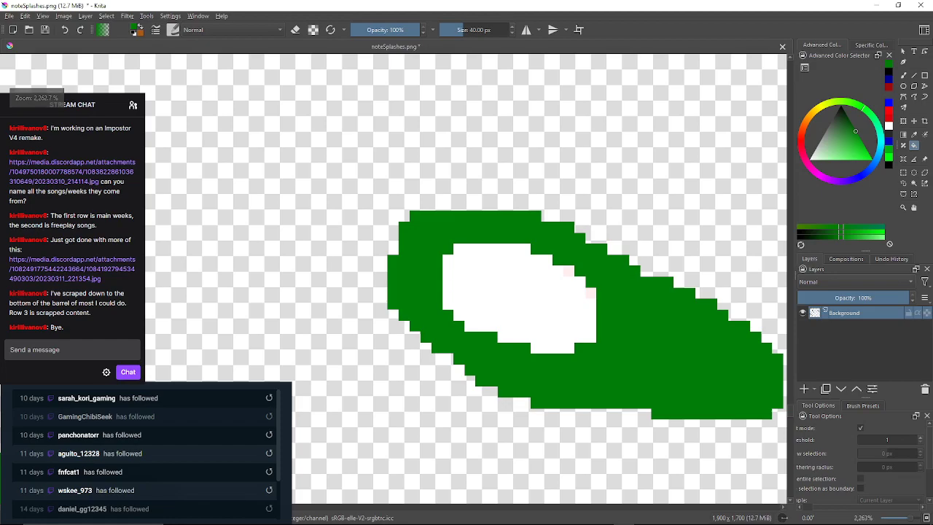
click(569, 271)
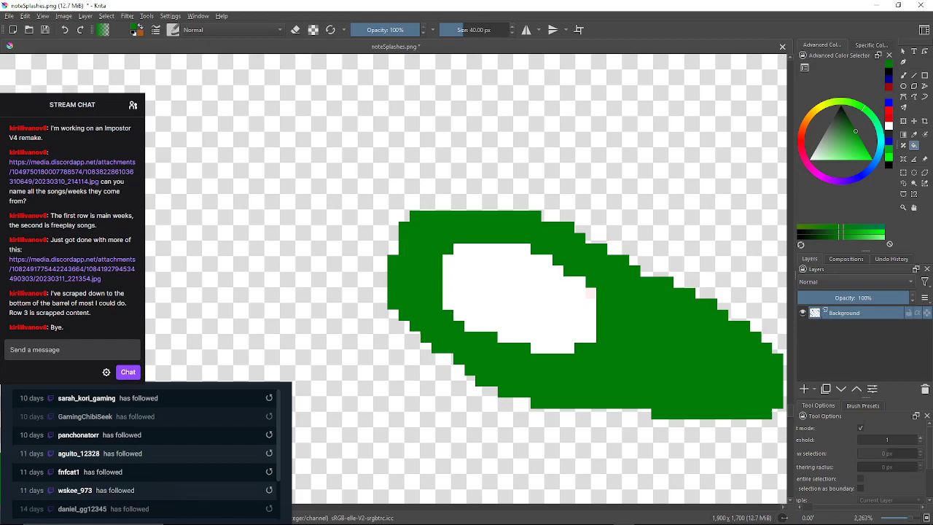
Fill the pink pixels along the upper right inner edge of the next cluster's upright tapered oval with dark green.
drag(668, 292, 592, 336)
scroll(592, 336, down, 3)
drag(686, 289, 465, 291)
scroll(465, 291, down, 3)
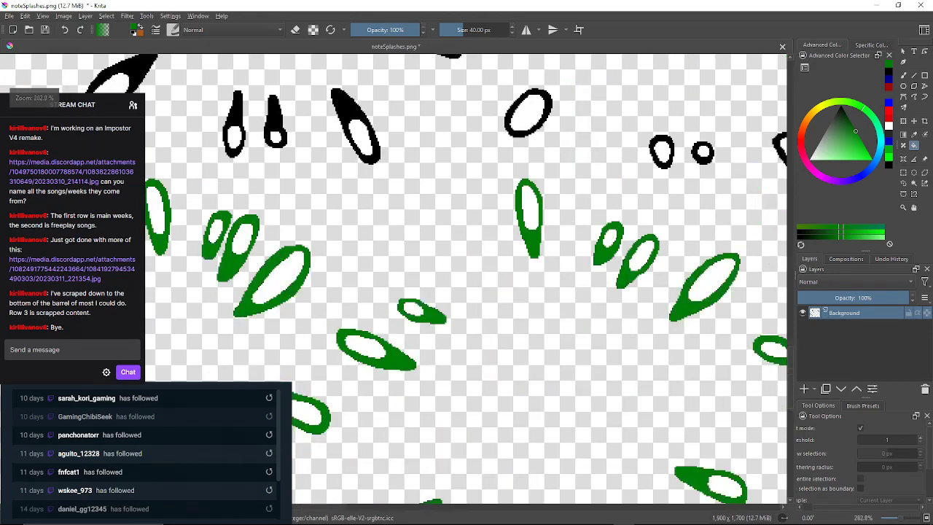
scroll(514, 211, up, 3)
scroll(555, 147, up, 2)
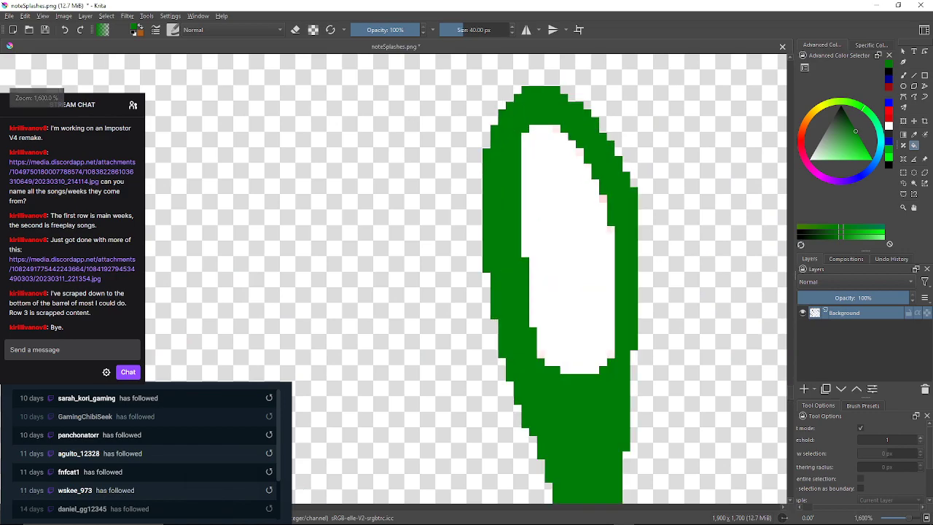
click(579, 152)
click(603, 198)
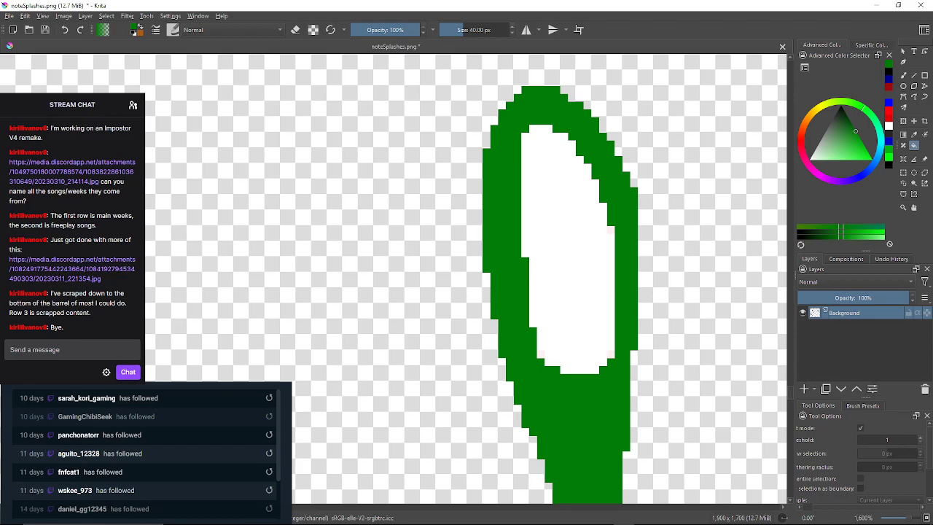
Fill that upright oval's remaining pink pixels on its right and lower inner edges with dark green, undoing the accidental fill of its white centre.
click(576, 250)
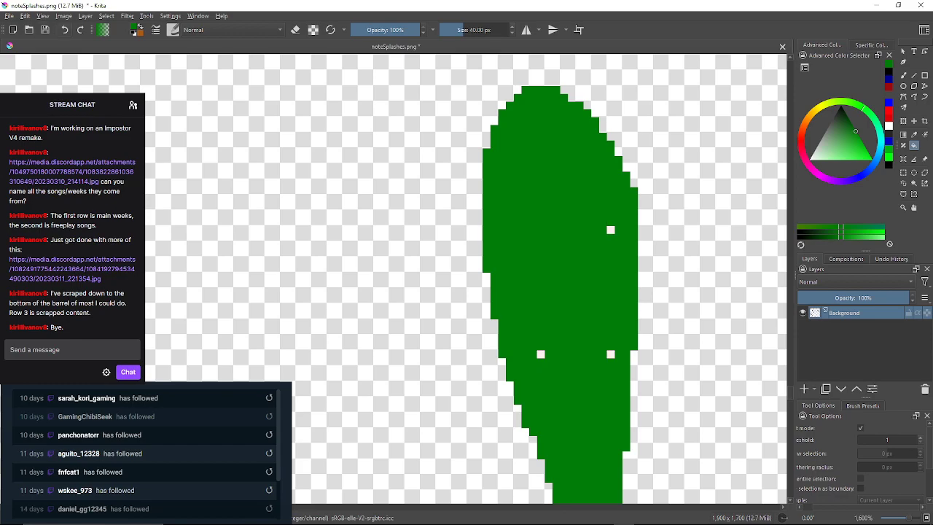
key(ctrl+z)
click(611, 230)
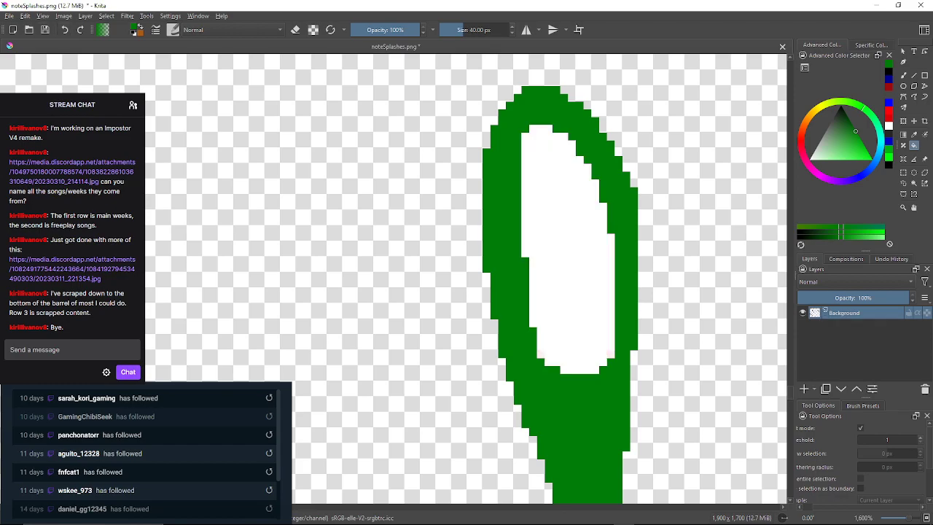
click(541, 354)
click(611, 355)
Fill the four pink pixels along the upper left inner edge of the small oval beside the upright one with dark green.
scroll(614, 355, down, 6)
drag(614, 355, 577, 306)
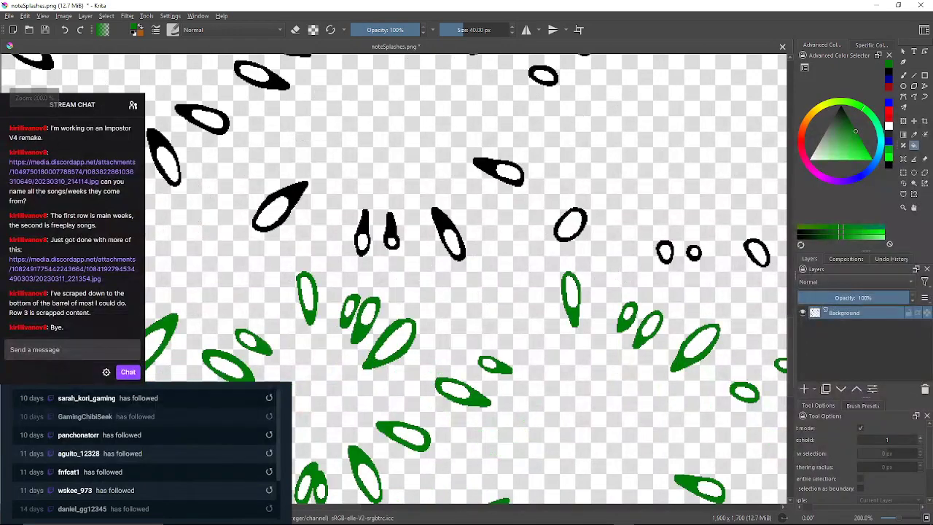
scroll(617, 302, up, 3)
scroll(667, 331, up, 6)
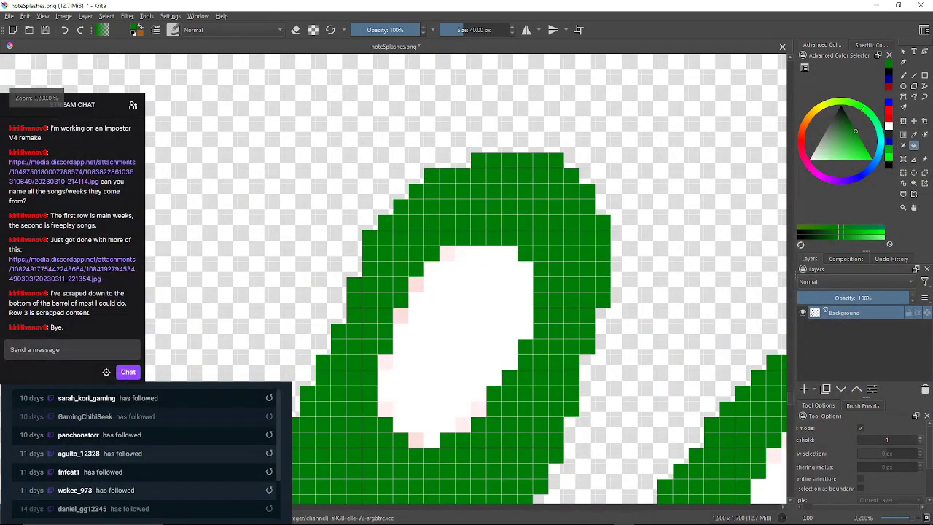
click(448, 254)
click(416, 284)
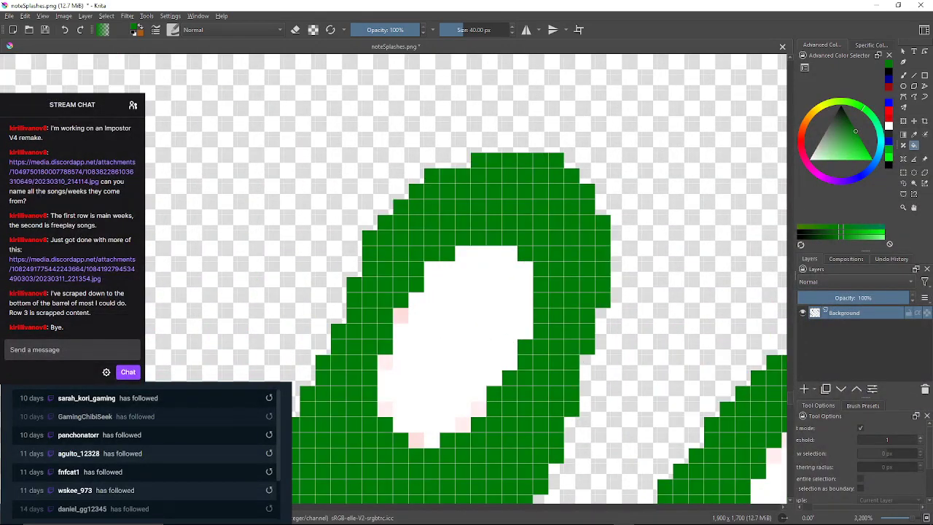
click(401, 315)
click(385, 362)
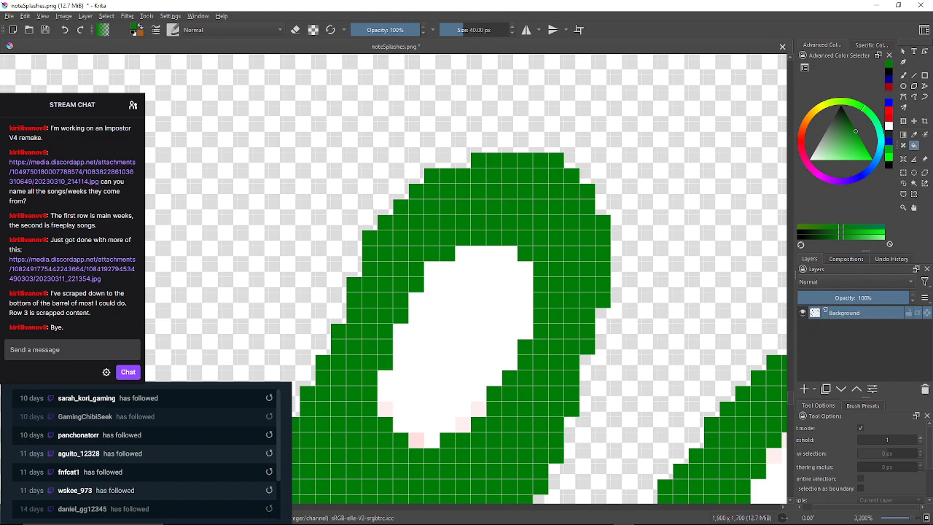
Fill the four pink pixels around the lower inner edge of the small oval with dark green.
click(385, 409)
click(416, 439)
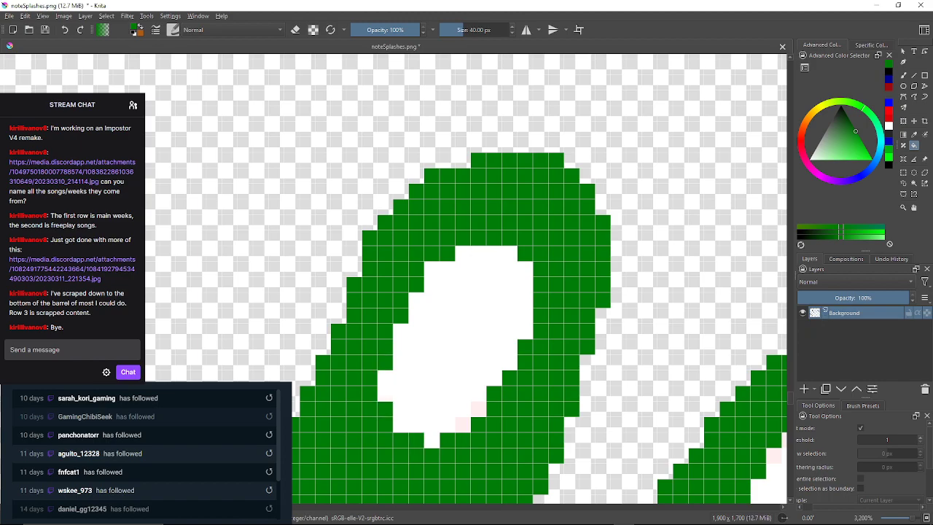
click(462, 425)
click(478, 409)
Fill the pink pixels along the upper left and right inner edges of the neighbouring medium tapered oval with dark green.
scroll(498, 403, down, 4)
drag(498, 402, 435, 277)
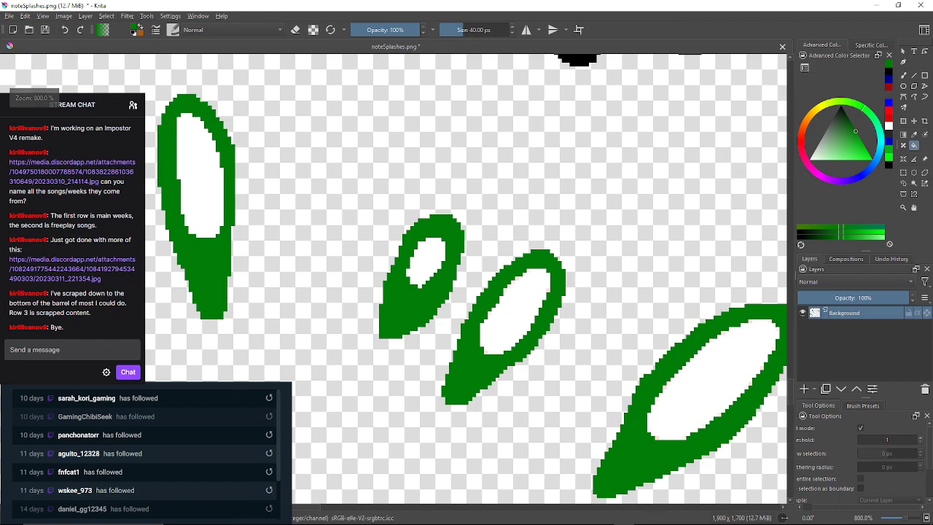
scroll(532, 248, up, 3)
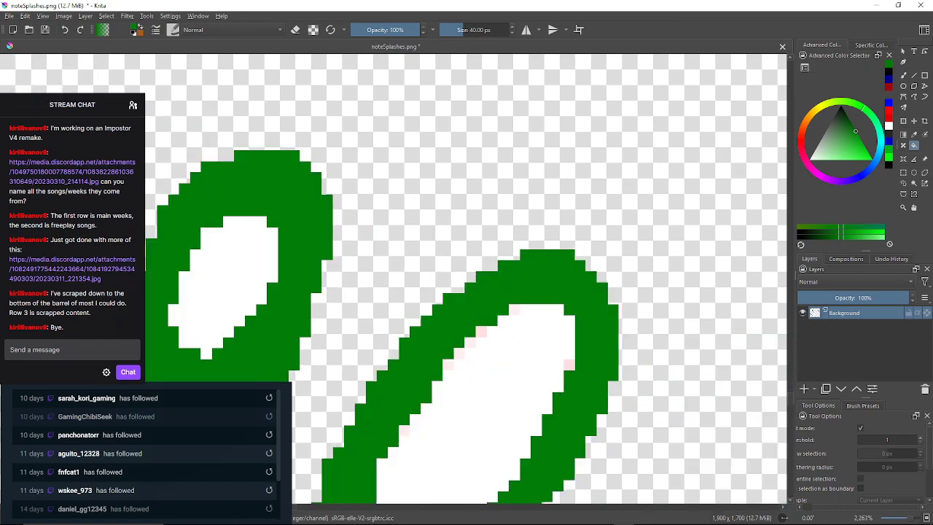
click(459, 354)
click(470, 343)
click(481, 332)
click(515, 309)
click(569, 364)
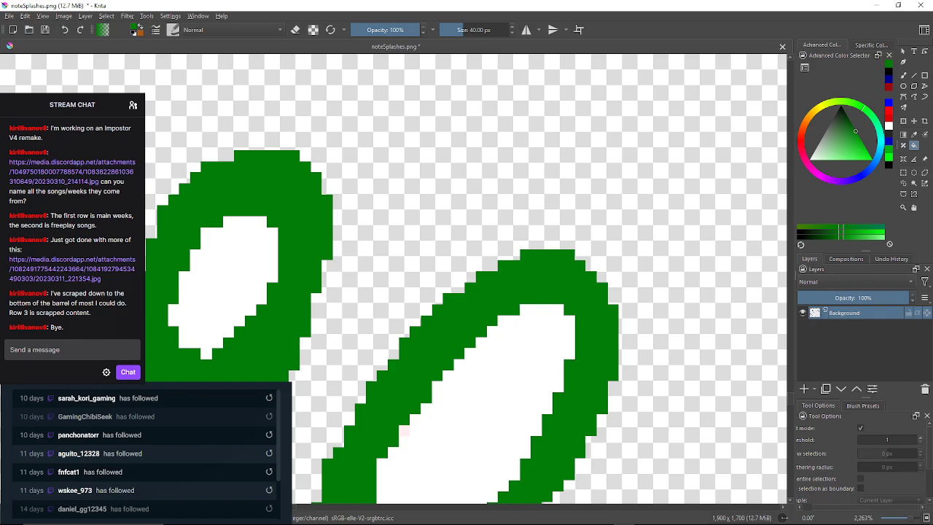
Fill the two pink pixels on the medium oval's lower left inner edge with dark green.
scroll(570, 364, up, 1)
scroll(541, 350, up, 1)
drag(541, 350, 615, 247)
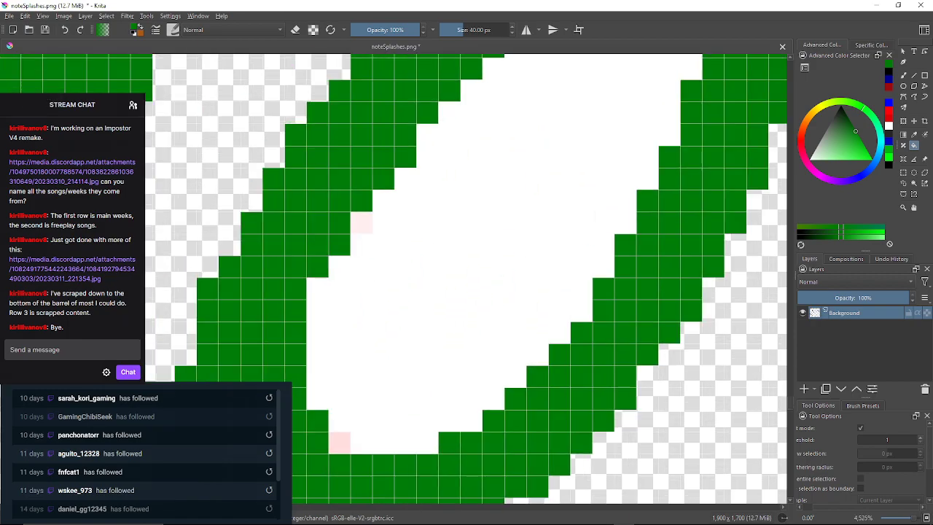
click(339, 443)
click(361, 223)
scroll(361, 223, down, 7)
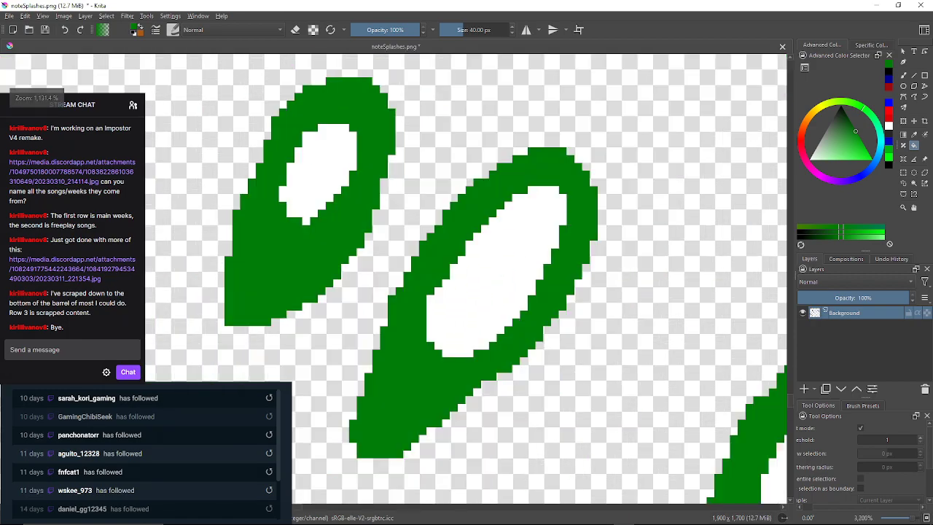
Fill the pink pixels on the left inner edge of the cluster's large tapered oval with dark green.
drag(493, 467, 578, 334)
scroll(578, 333, down, 1)
scroll(623, 235, up, 5)
scroll(627, 291, up, 2)
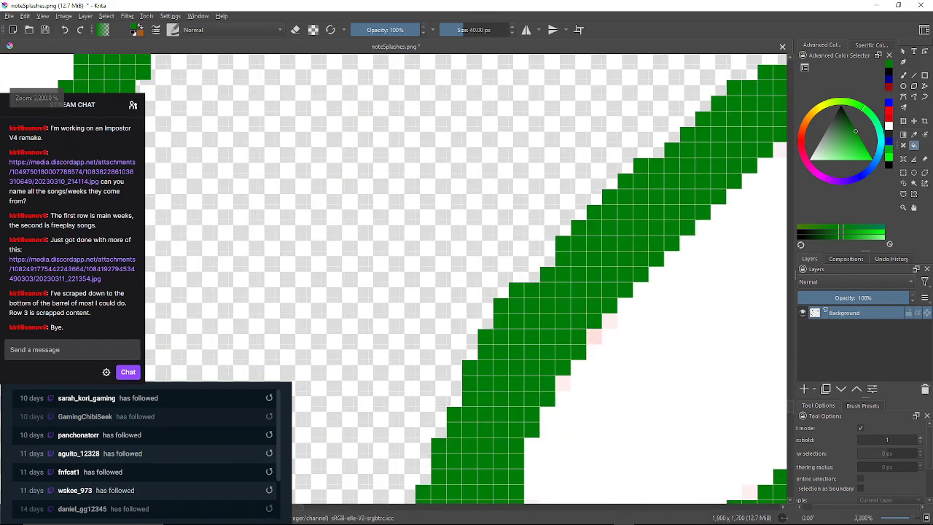
click(563, 384)
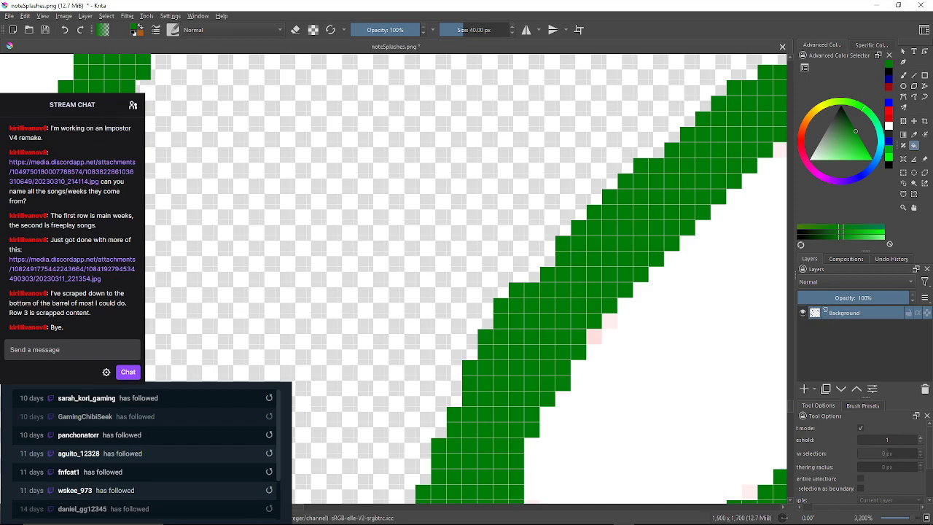
click(594, 337)
Fill the four pink pixels along the large oval's upper inner edge with dark green.
drag(778, 149, 572, 301)
scroll(573, 300, up, 2)
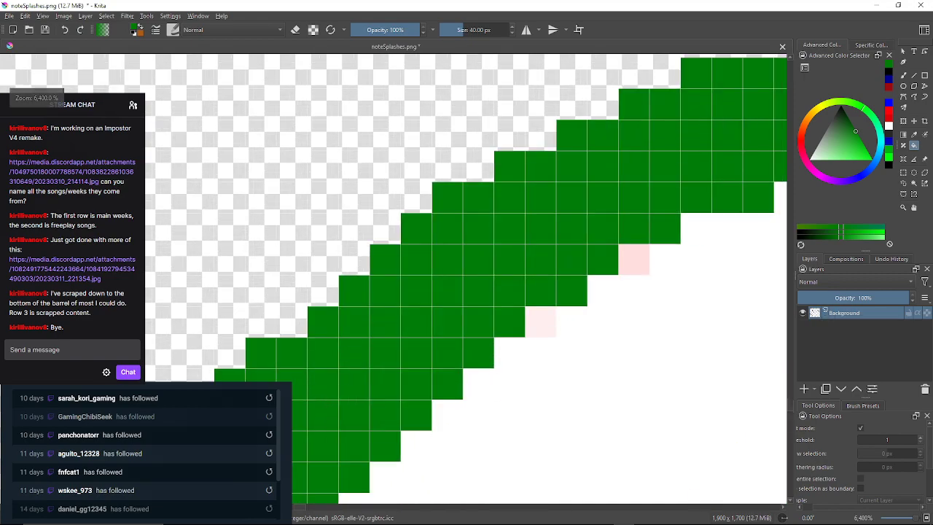
click(540, 322)
click(635, 260)
drag(634, 259, 379, 315)
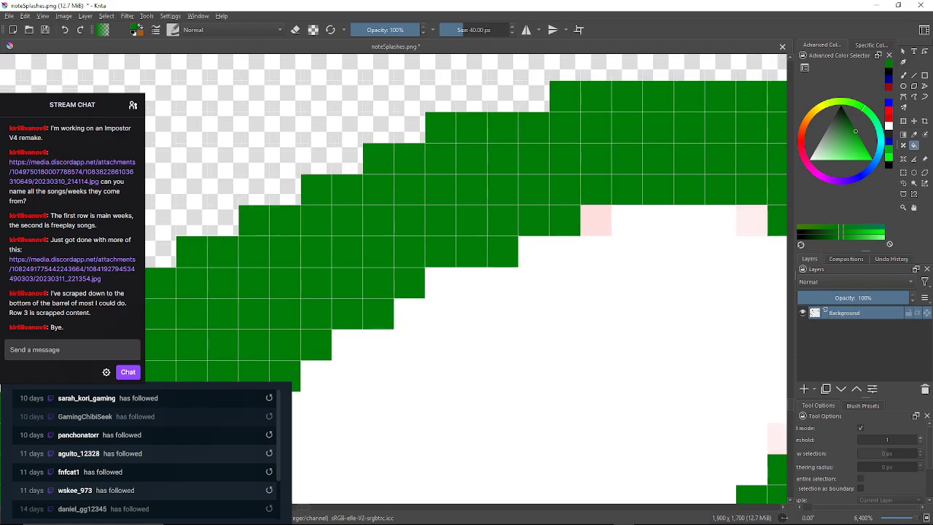
click(596, 220)
click(751, 220)
Fill the three pink pixels around the large oval's upper right inner end with dark green.
drag(751, 220, 530, 207)
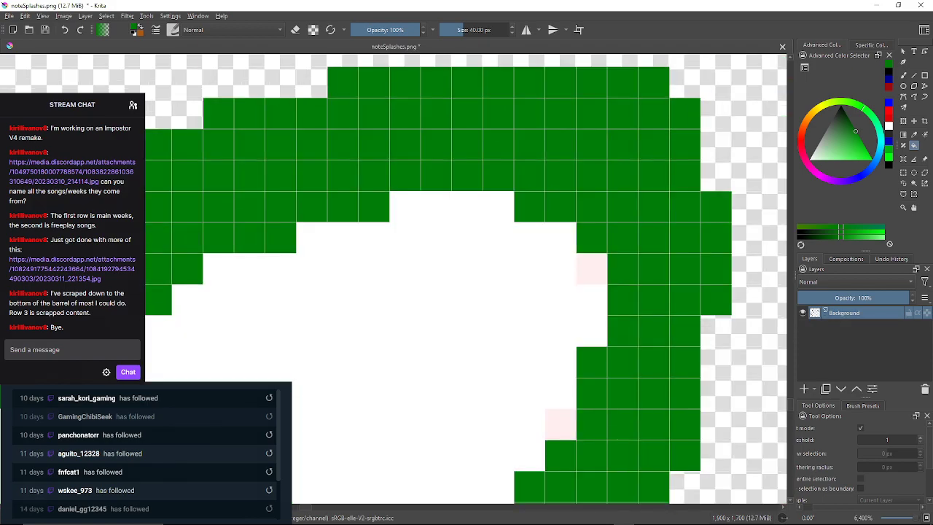
click(592, 269)
click(561, 424)
scroll(561, 425, down, 2)
scroll(566, 394, up, 2)
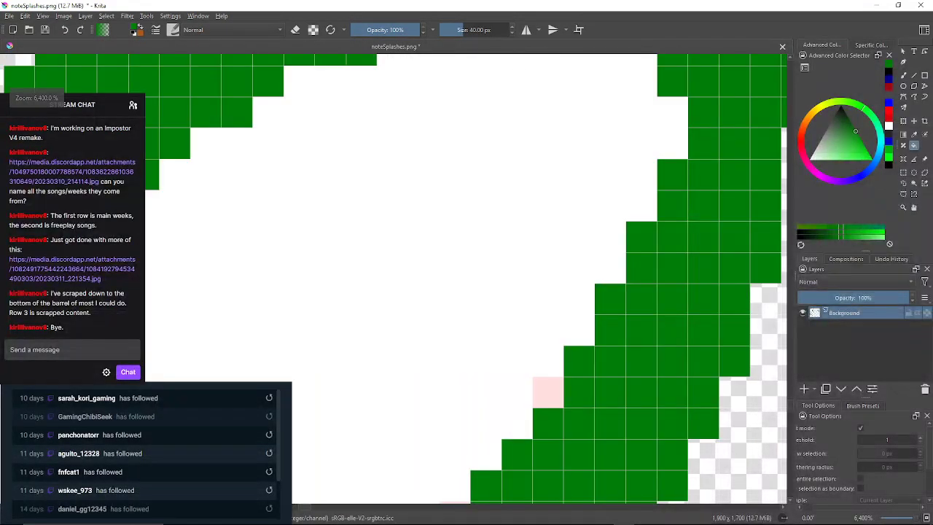
click(546, 392)
Fill the four pink pixels down the large oval's lower right inner edge with dark green.
drag(546, 391, 606, 270)
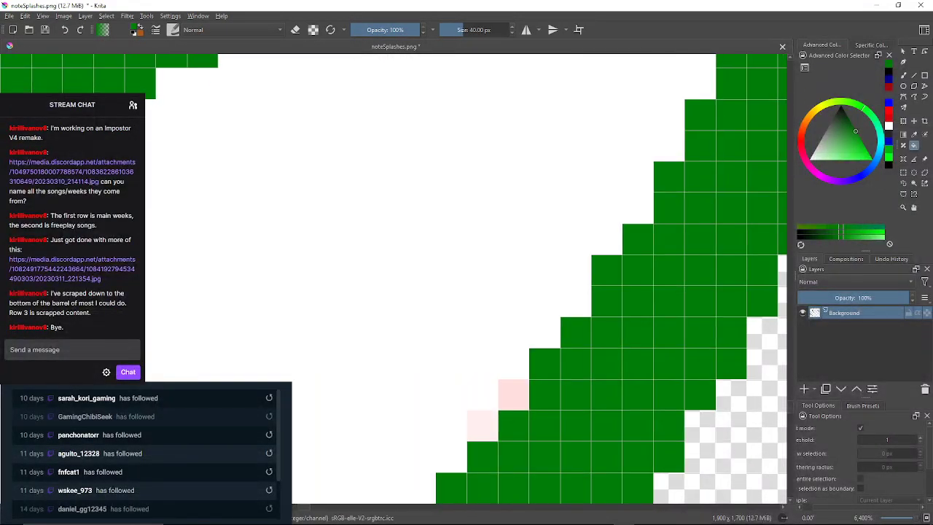
click(514, 394)
click(482, 425)
drag(483, 426, 496, 304)
scroll(600, 285, down, 2)
scroll(496, 304, up, 2)
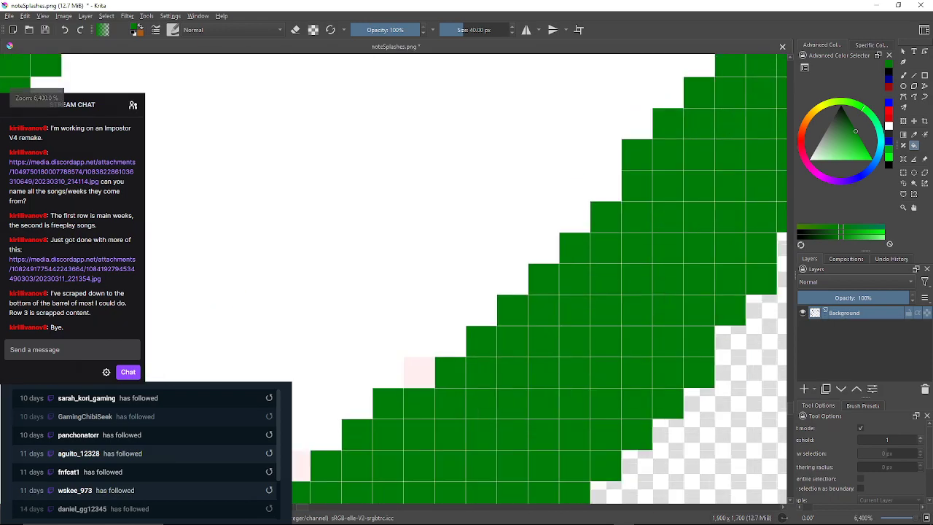
click(419, 372)
drag(419, 373, 541, 264)
click(416, 356)
Fill the three pink pixels around the bottom end of the large oval's white centre with dark green.
drag(416, 355, 608, 253)
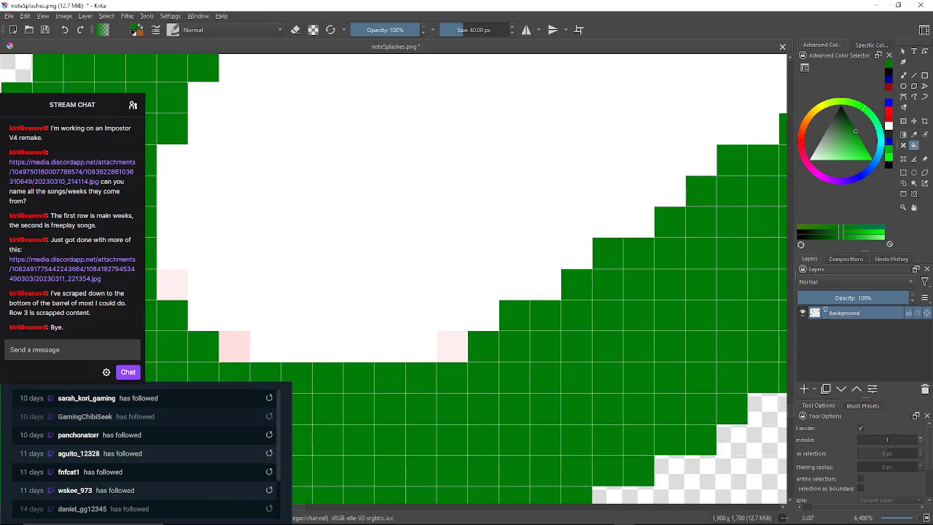
click(452, 346)
click(234, 347)
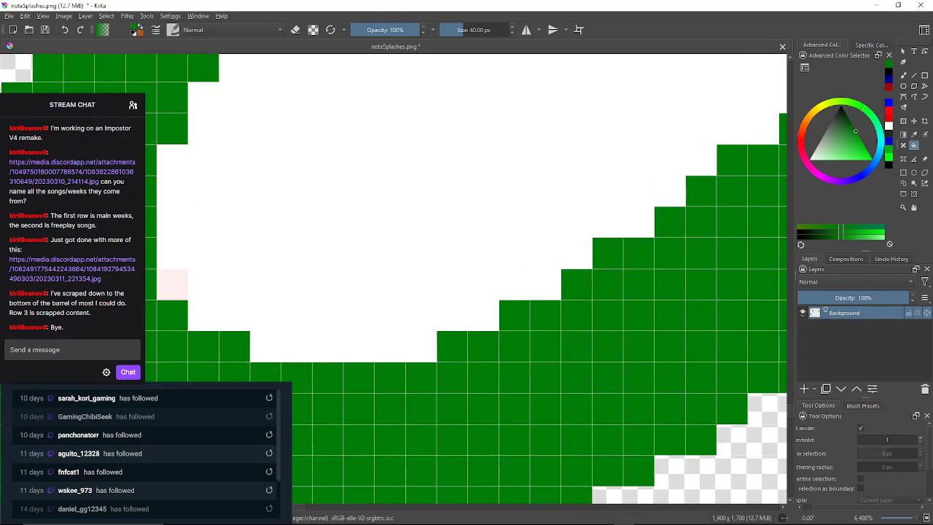
click(172, 284)
Fill the pink pixels along the upper inner edge of the tapered splash below the cluster with dark green.
scroll(306, 202, down, 2)
drag(249, 80, 260, 337)
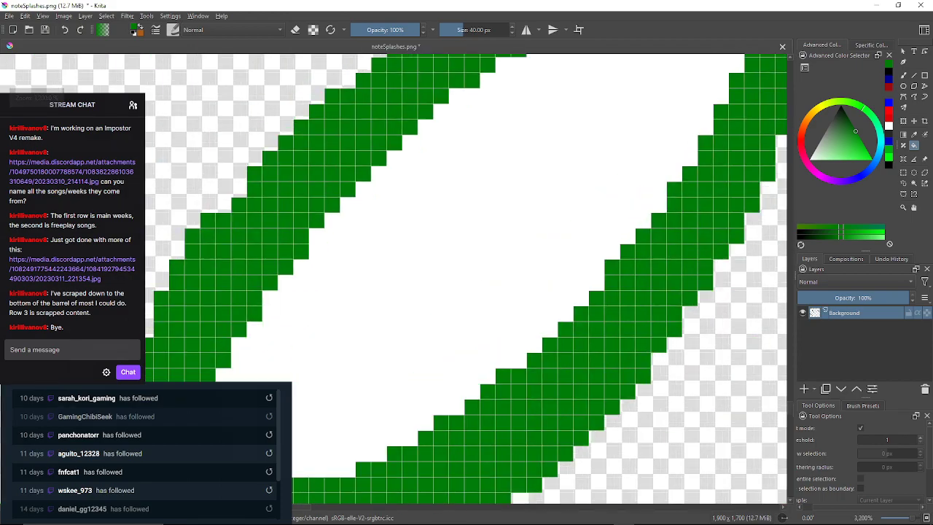
scroll(467, 281, down, 6)
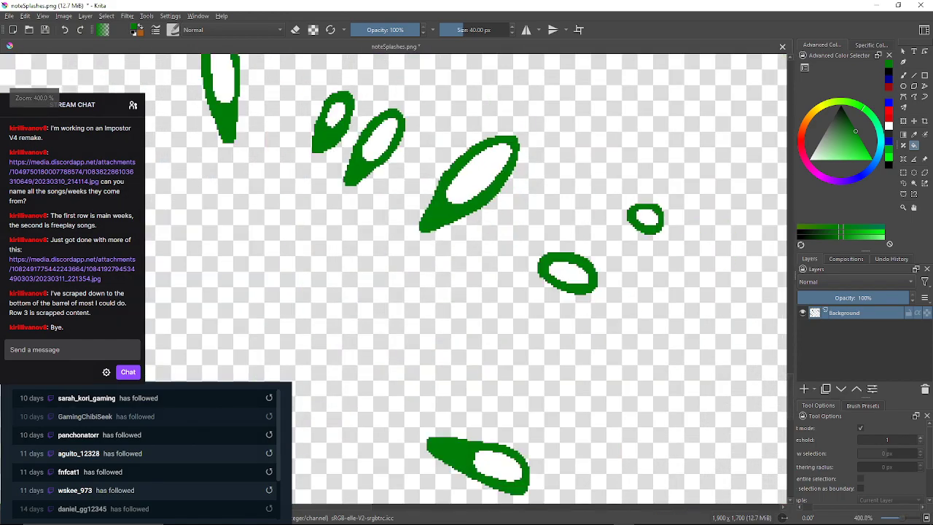
drag(512, 468, 502, 259)
scroll(505, 452, up, 2)
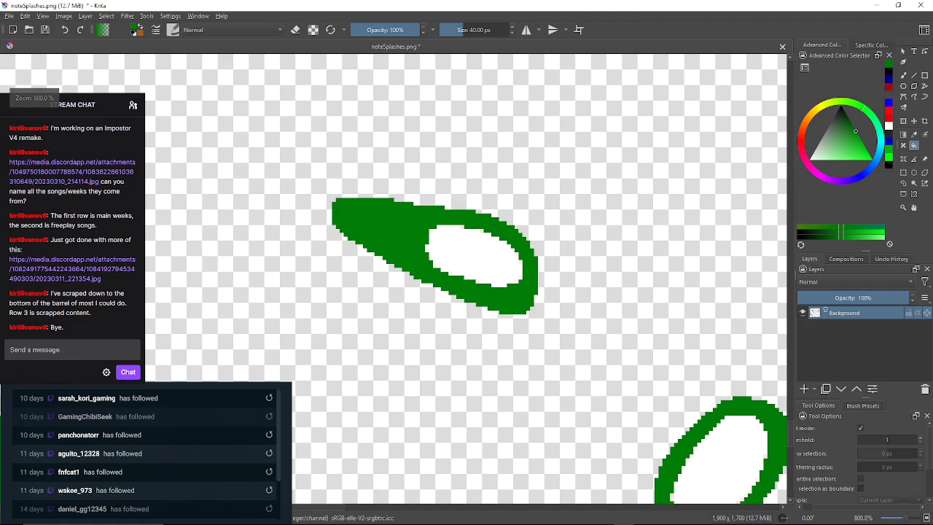
scroll(462, 225, up, 3)
scroll(366, 228, up, 2)
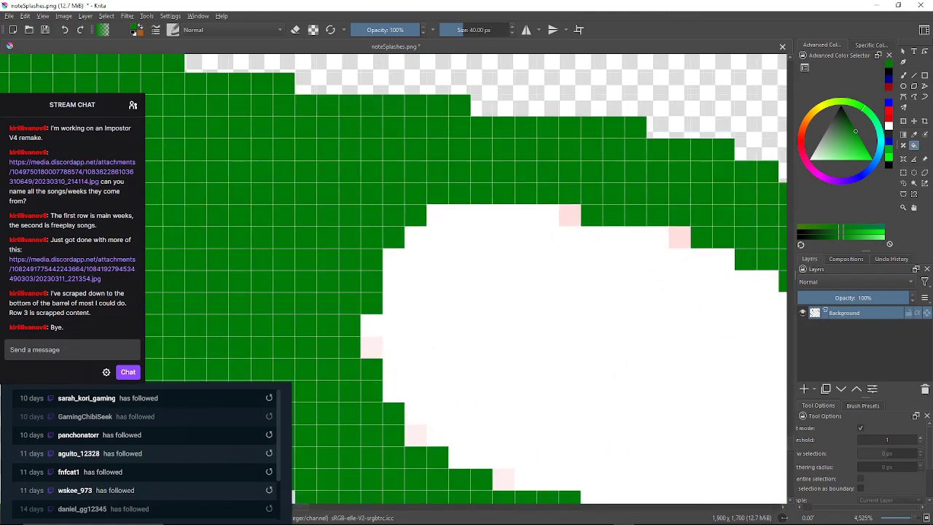
click(569, 216)
click(679, 237)
drag(679, 237, 415, 182)
click(612, 314)
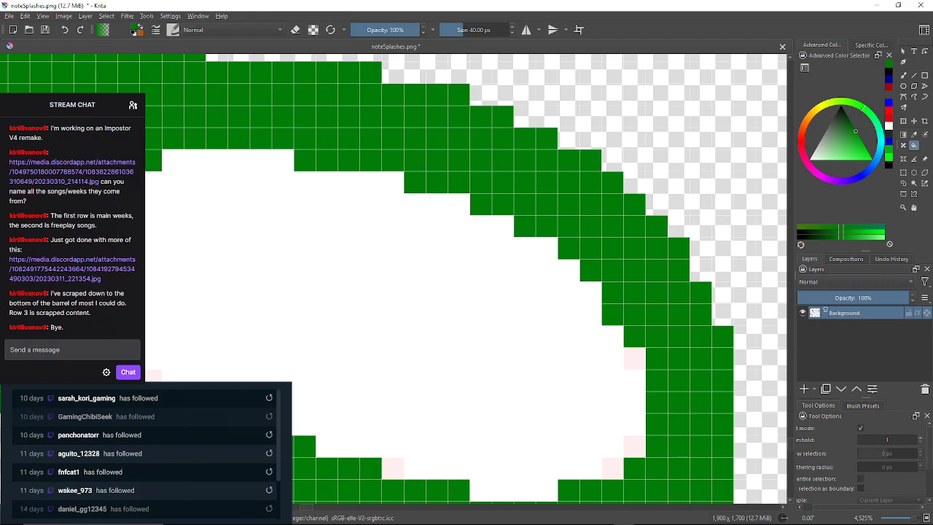
Fill the three pink pixels around the right inner end of that lower tapered splash with dark green.
click(634, 358)
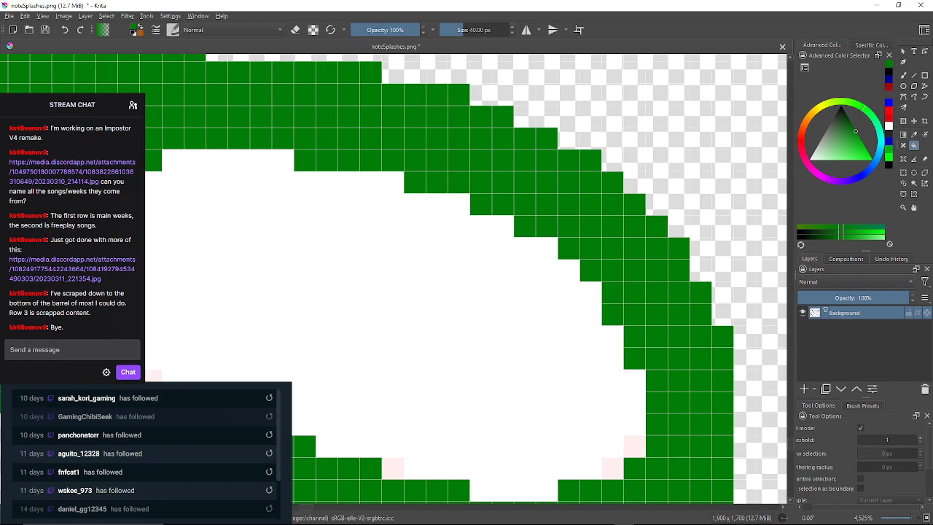
click(635, 446)
click(612, 468)
Fill the pink pixels along the lower left inner edge of the same tapered splash with dark green.
drag(613, 468, 639, 385)
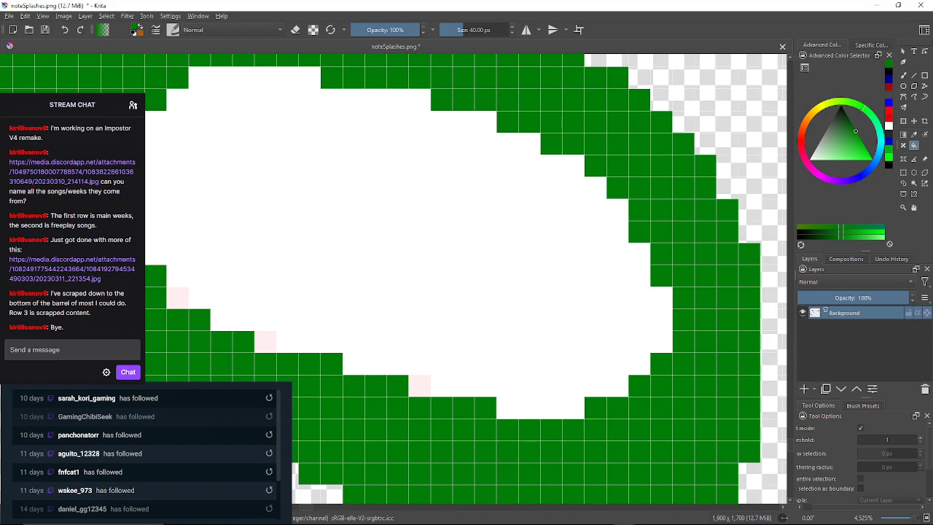
click(419, 385)
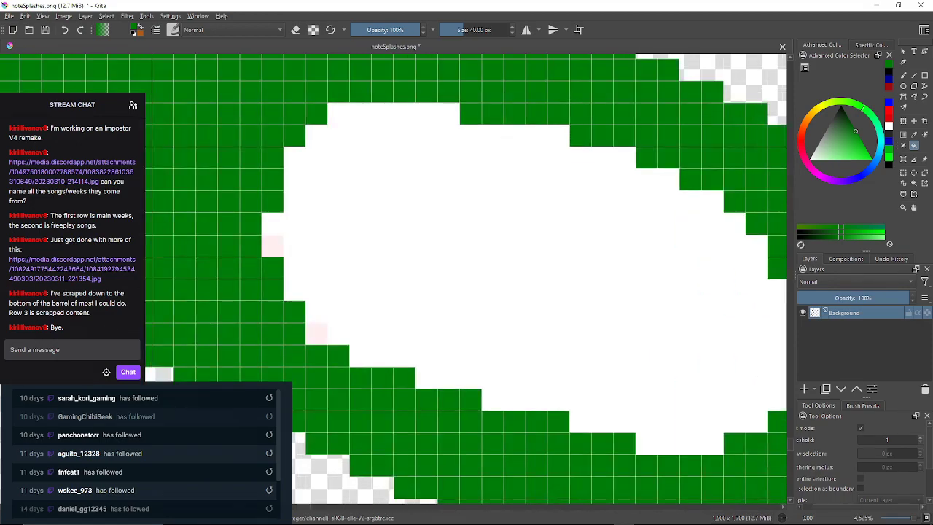
click(316, 333)
click(272, 246)
Fill the pink pixels along the right inner edge of the steep, downward-slanting tapered splash with dark green.
scroll(273, 249, down, 7)
drag(273, 249, 393, 200)
scroll(297, 308, up, 6)
drag(297, 308, 338, 179)
scroll(342, 196, down, 1)
scroll(402, 348, up, 3)
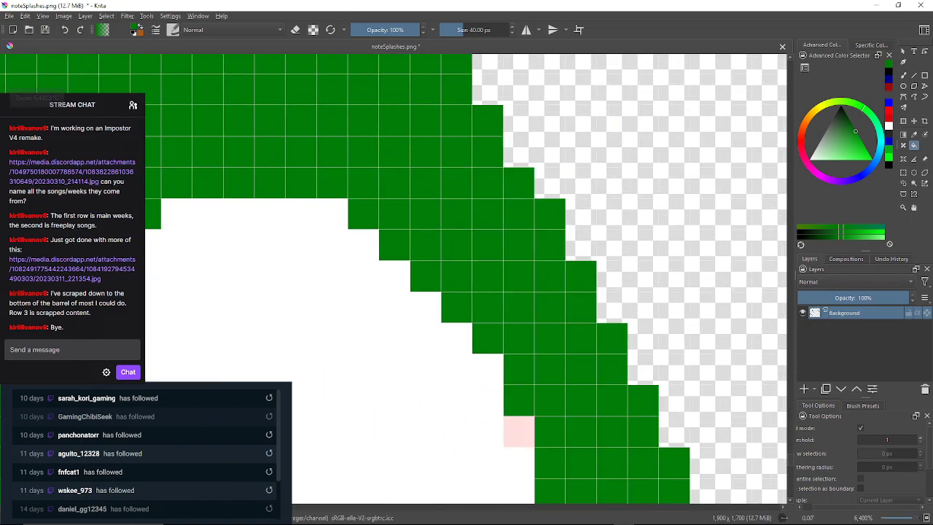
click(484, 347)
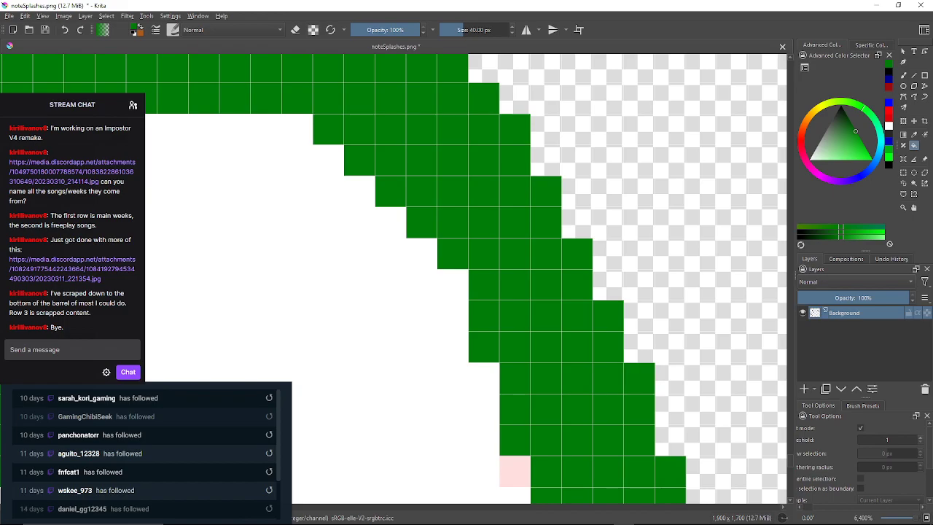
click(515, 471)
drag(515, 471, 497, 141)
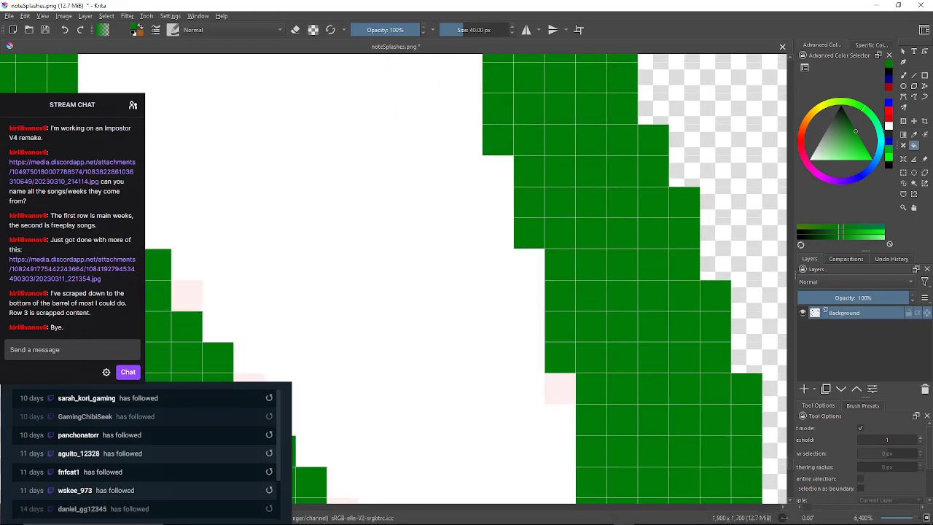
scroll(598, 391, down, 3)
scroll(597, 392, up, 2)
click(570, 391)
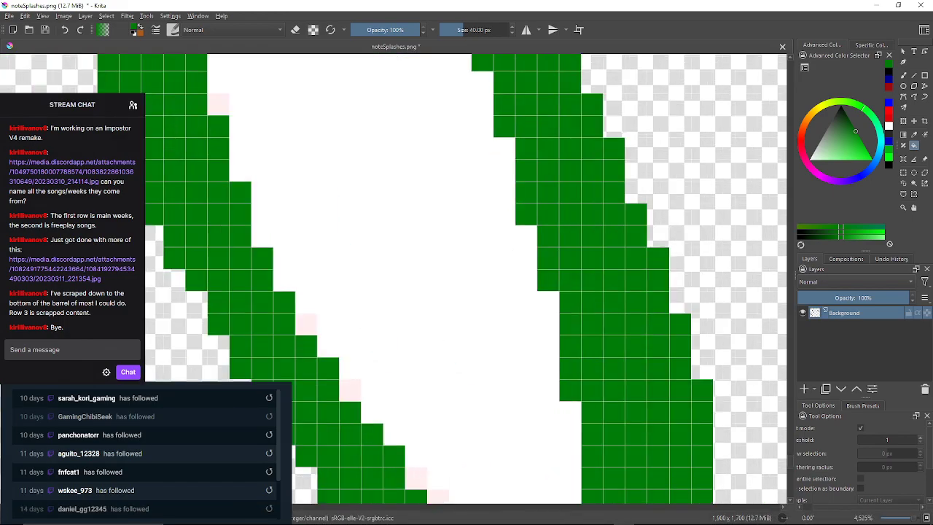
Fill the pink pixels along the left inner edge of the same tapered splash, from its bottom end upward, with dark green.
drag(447, 490, 463, 323)
scroll(464, 323, up, 1)
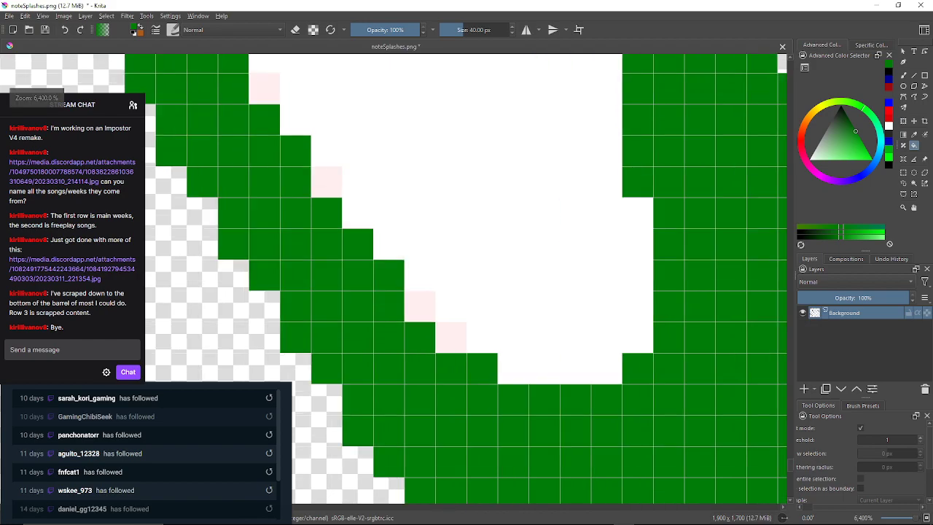
click(450, 337)
click(420, 306)
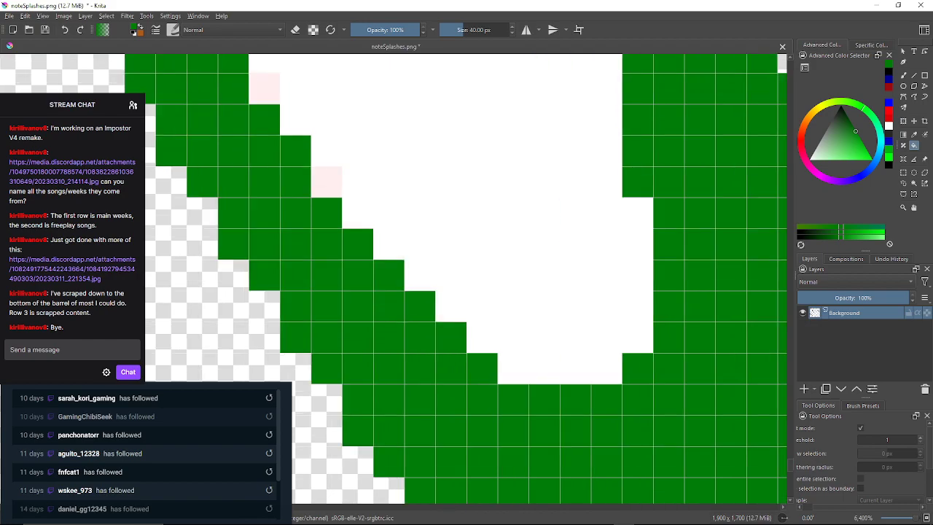
click(326, 181)
drag(326, 182, 370, 312)
click(308, 219)
drag(308, 219, 424, 503)
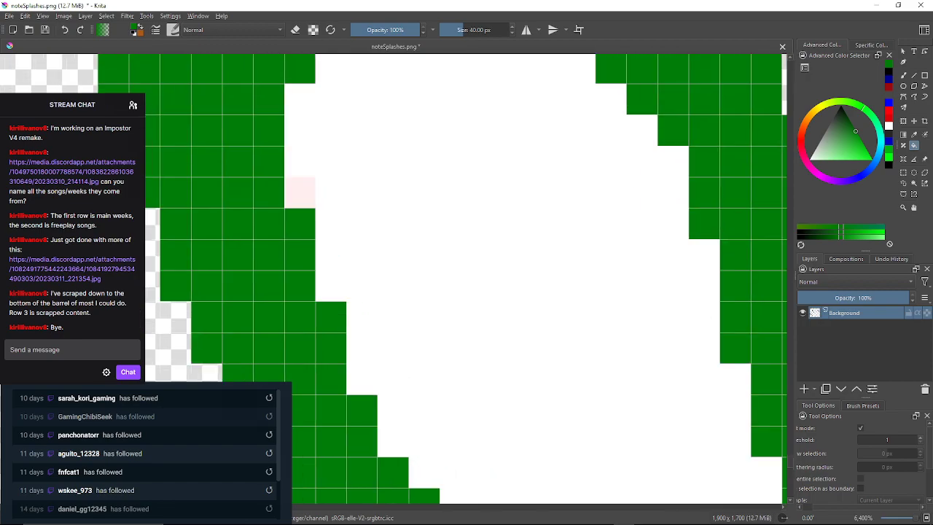
click(300, 193)
drag(312, 118, 288, 238)
Fill the pink pixel on the right inner edge of the short splash with the small round centre with dark green.
scroll(288, 239, down, 4)
drag(181, 349, 328, 269)
scroll(328, 268, down, 2)
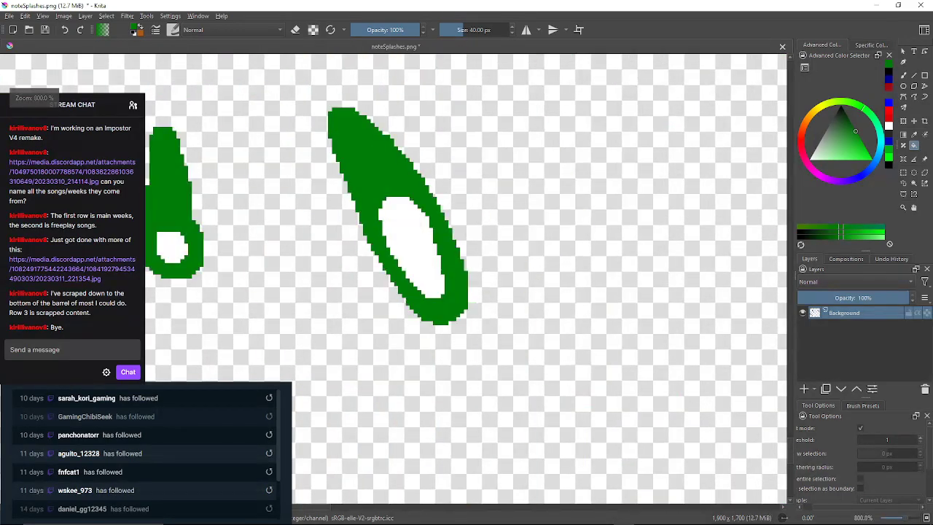
scroll(128, 260, up, 4)
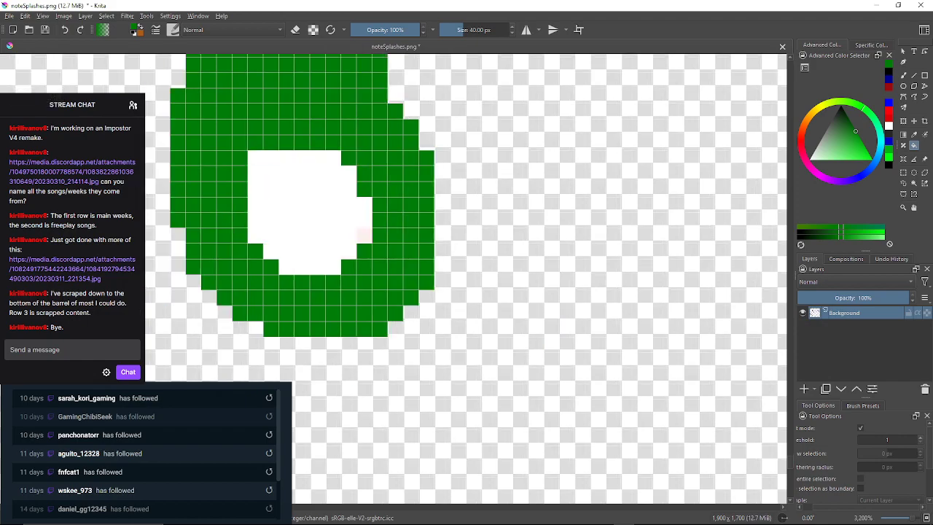
click(365, 235)
scroll(239, 160, down, 3)
Fill the pink pixels around the white centre of the neighbouring narrow upright splash with dark green.
drag(182, 164, 374, 193)
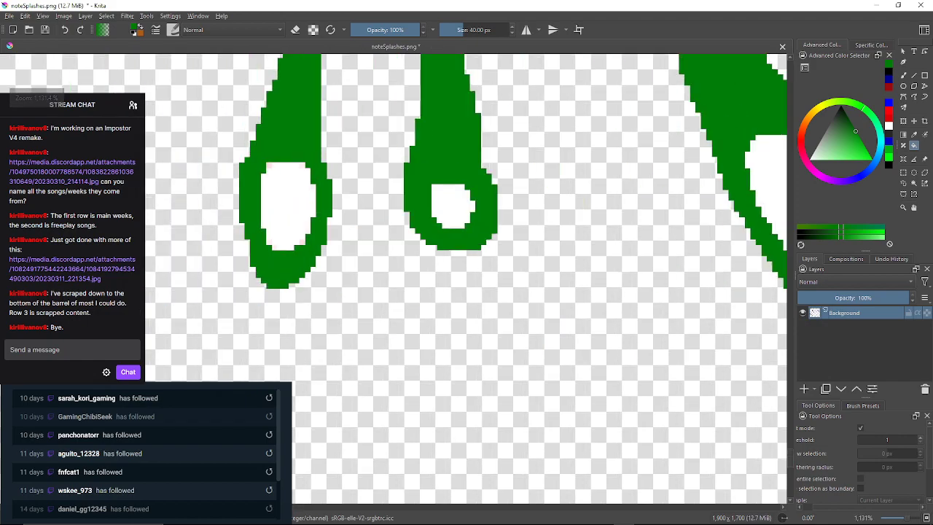
scroll(318, 195, up, 2)
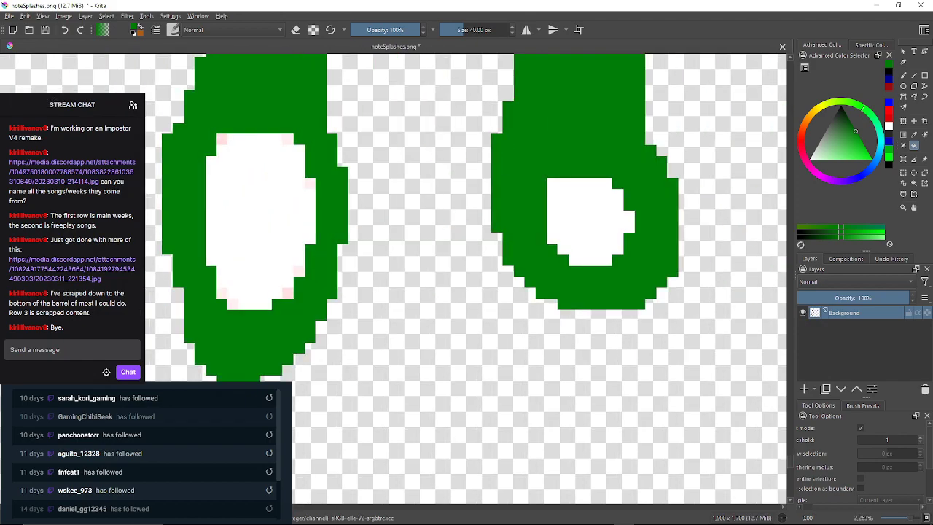
click(222, 139)
click(288, 140)
click(311, 183)
click(299, 271)
click(288, 292)
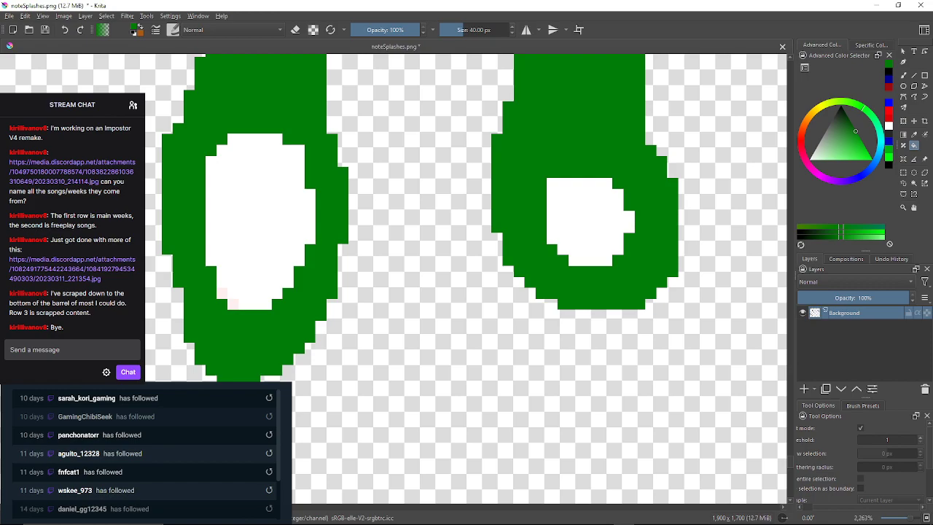
scroll(526, 398, down, 2)
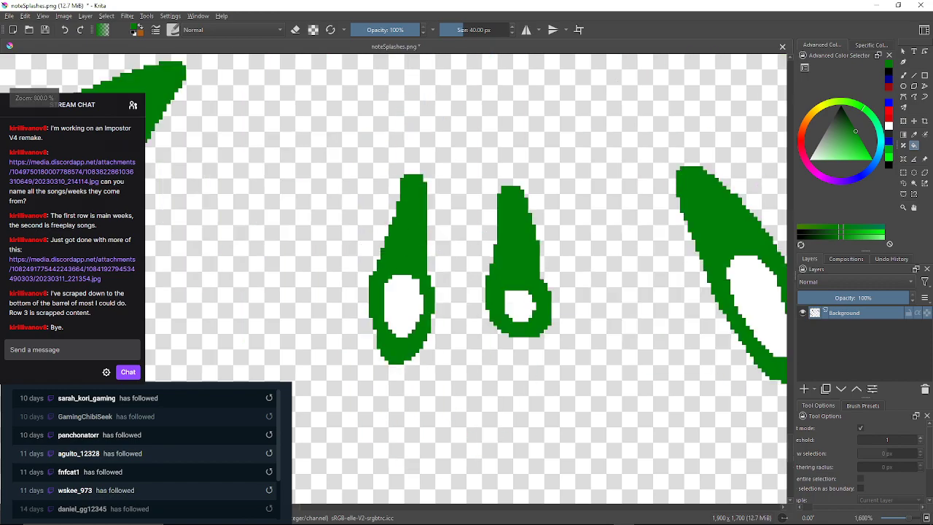
Fill the pink pixels around the upper inner end of the large diagonal splash with dark green.
scroll(200, 244, up, 5)
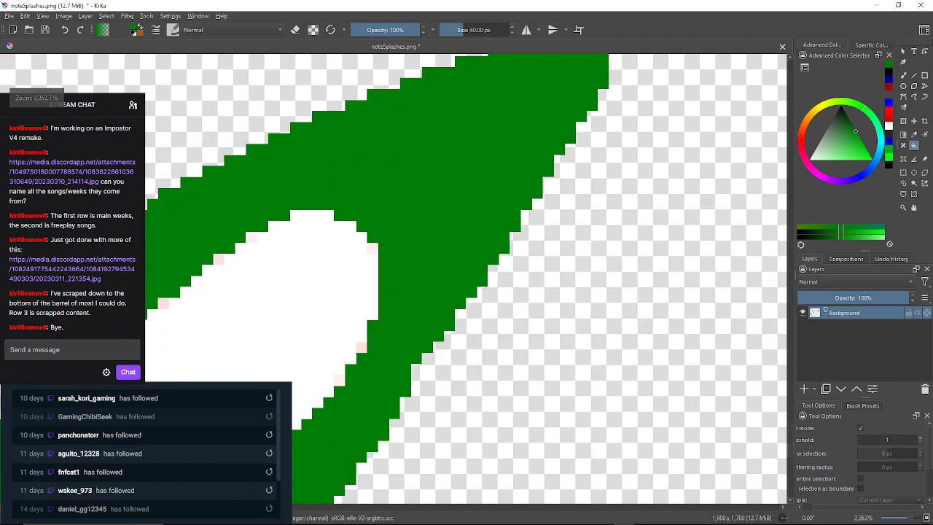
click(239, 255)
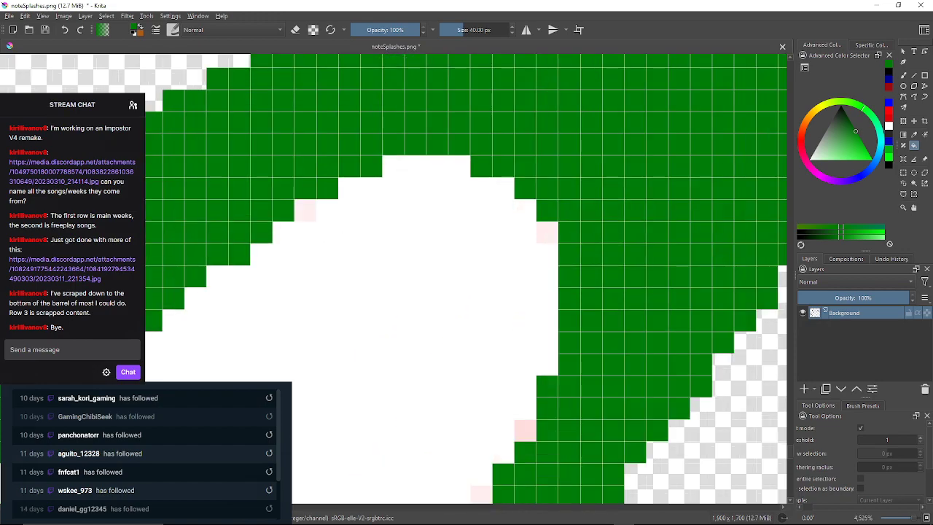
click(304, 210)
click(547, 231)
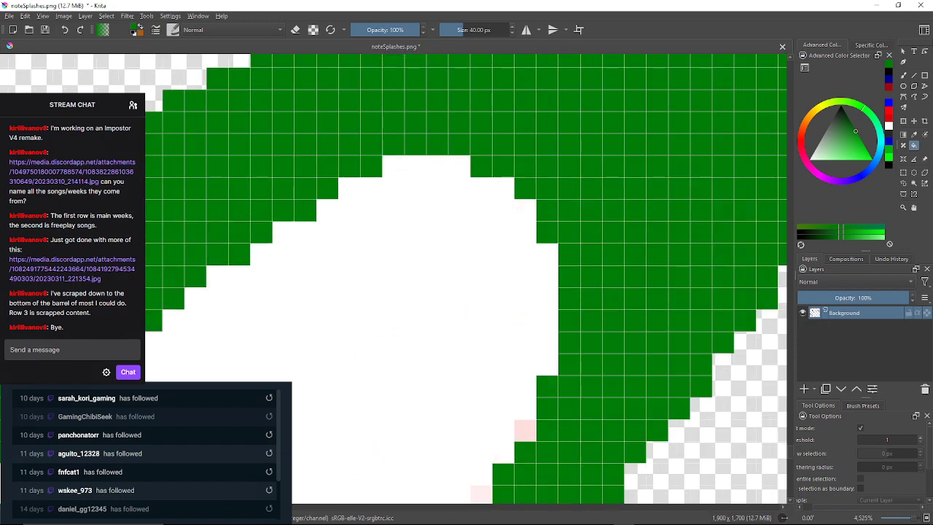
click(526, 430)
drag(525, 430, 545, 277)
click(501, 339)
drag(501, 339, 505, 332)
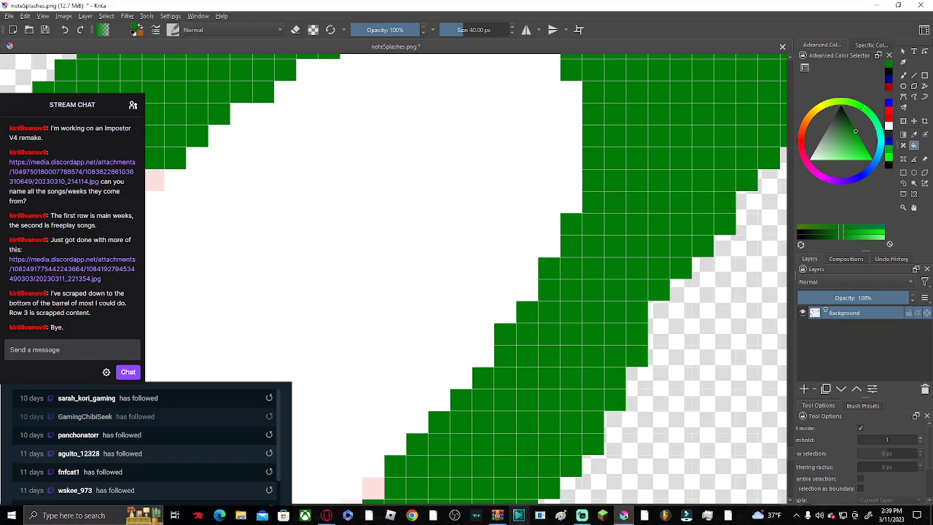
Fill the pink pixels down the lower right inner edge and around the bottom end of the large diagonal splash with dark green.
drag(514, 484, 599, 357)
click(458, 359)
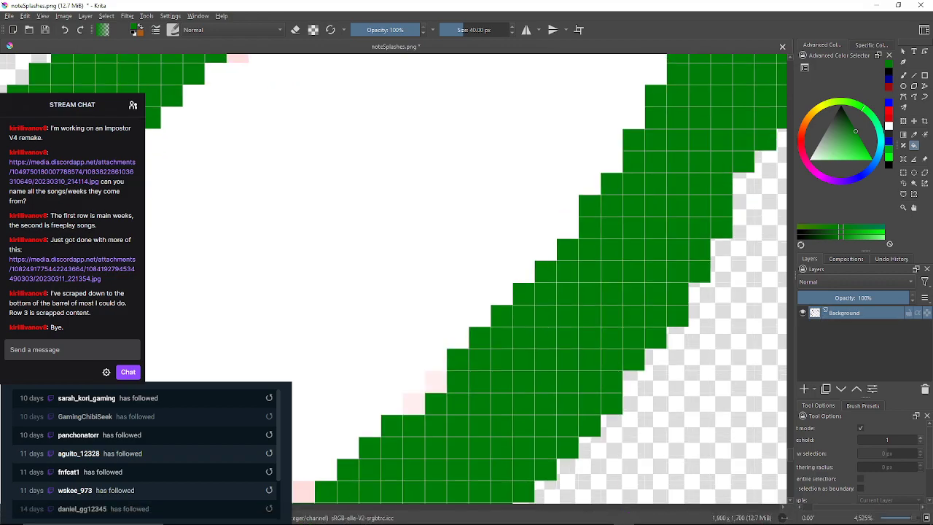
click(436, 381)
click(413, 403)
drag(413, 403, 544, 290)
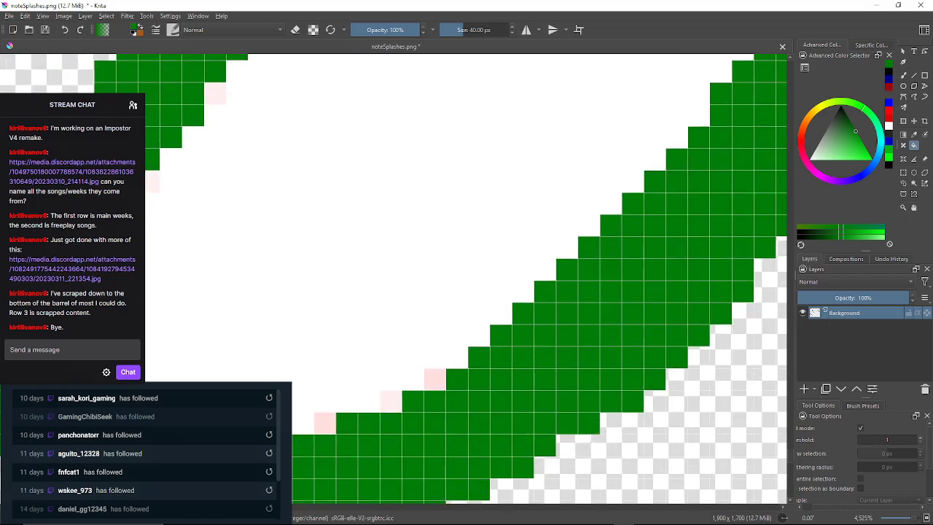
click(435, 379)
click(391, 401)
drag(392, 401, 446, 321)
click(380, 342)
drag(381, 342, 489, 444)
Fill the pink pixels along the upper left inner edge of the large diagonal splash with dark green.
click(312, 201)
click(379, 114)
drag(379, 113, 261, 354)
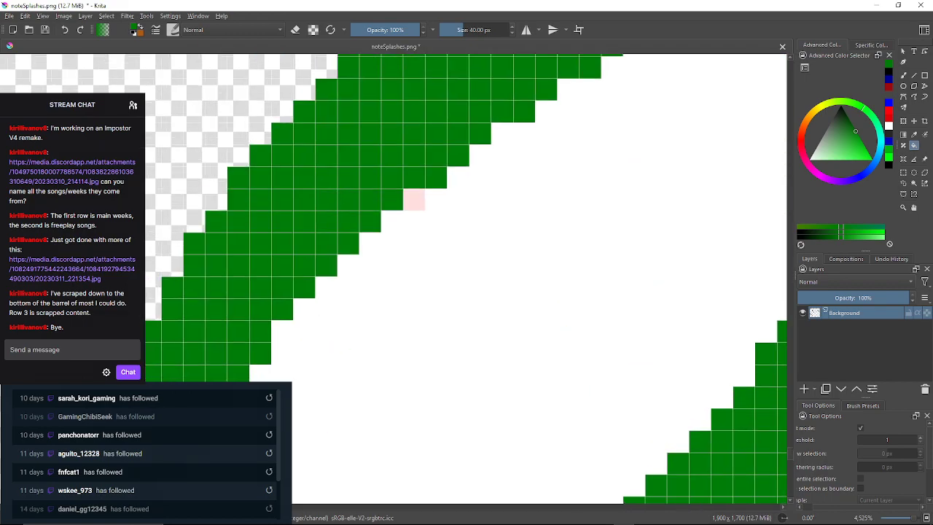
click(414, 200)
drag(414, 200, 258, 294)
drag(421, 168, 339, 219)
Fill the pink pixels near the lower inner end of the upright oval topping the rightmost green cluster with dark green.
scroll(340, 219, down, 10)
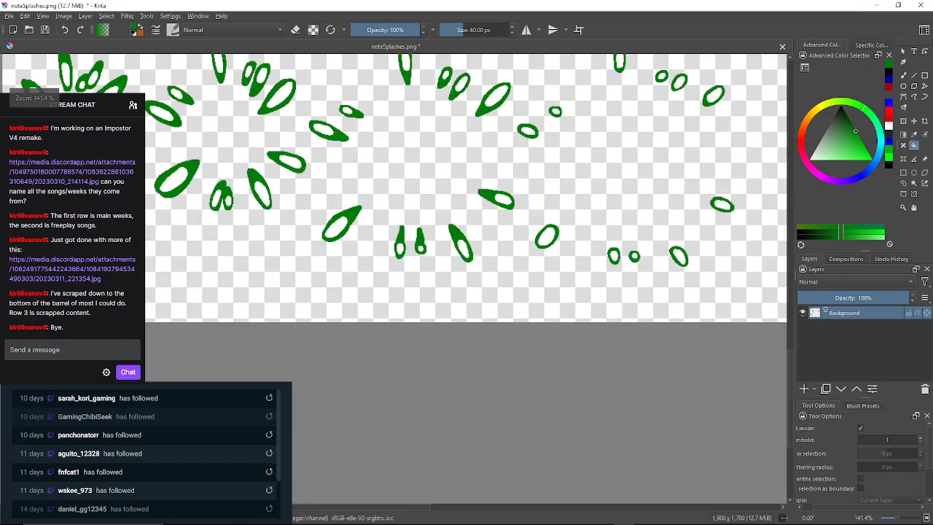
scroll(337, 133, up, 6)
scroll(337, 133, down, 1)
drag(336, 132, 308, 254)
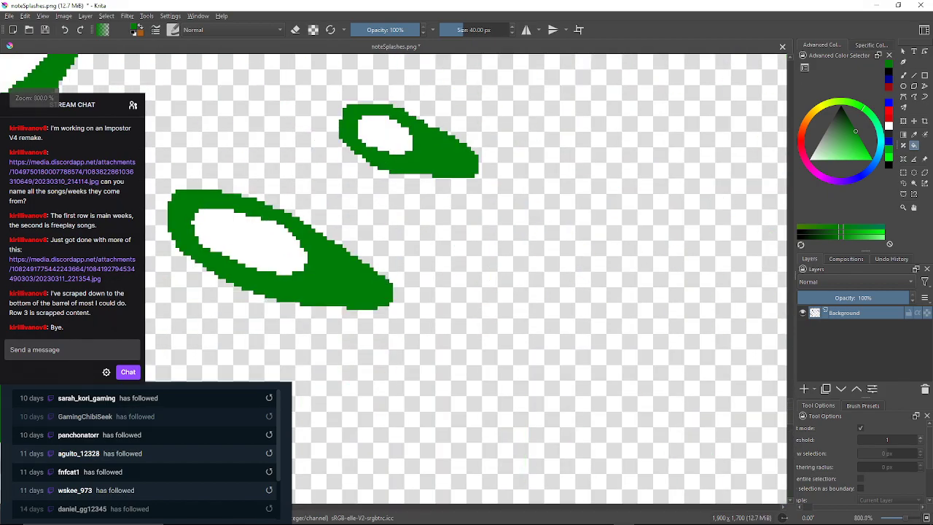
scroll(308, 253, down, 6)
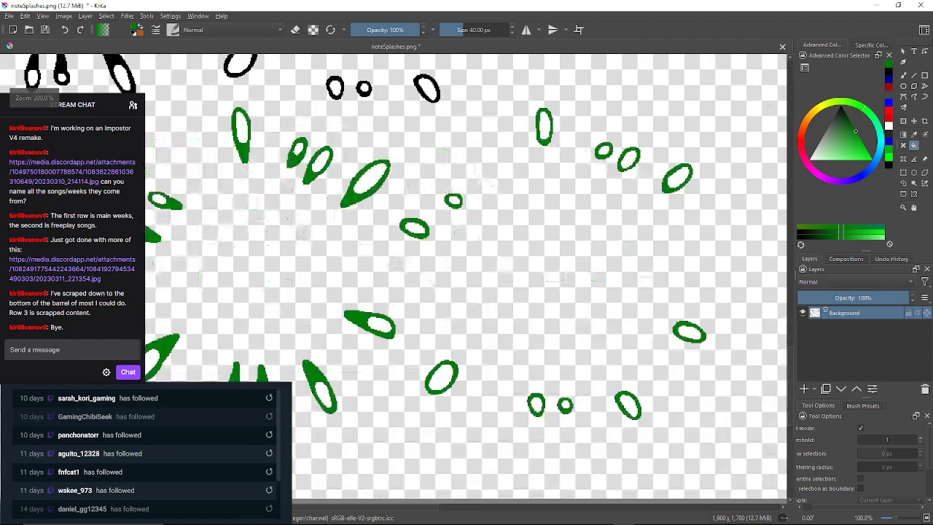
scroll(548, 138, up, 10)
click(399, 242)
click(476, 257)
Fill the three pink pixels at the upper inner end and the one on the right inner edge of the upright oval with dark green.
drag(476, 256, 478, 426)
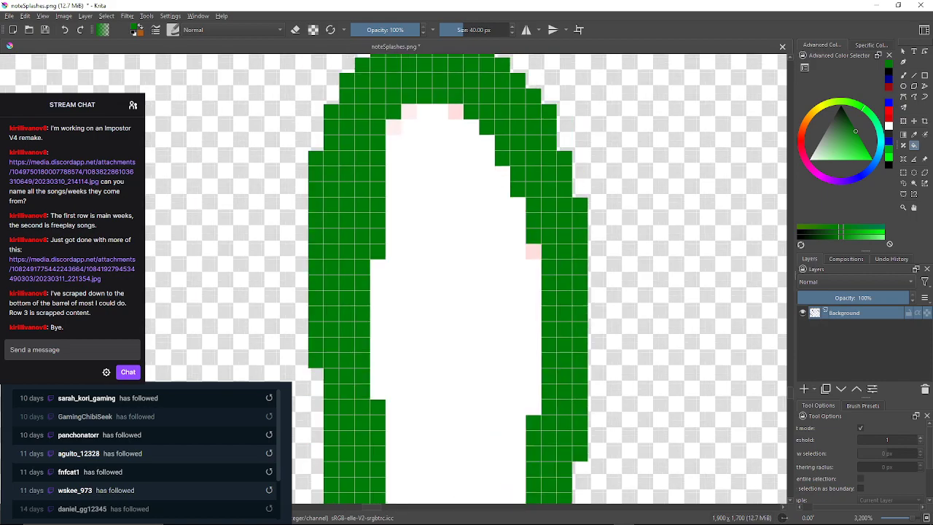
click(393, 127)
click(409, 111)
click(455, 111)
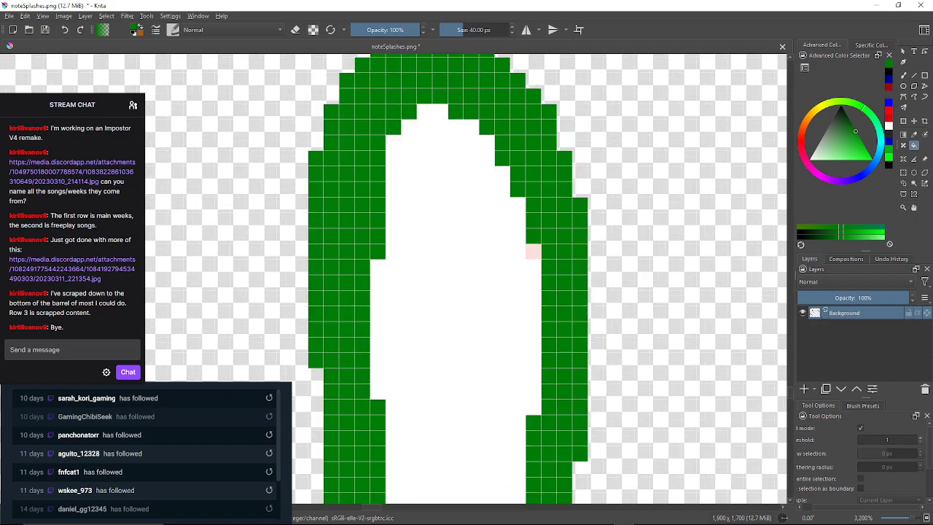
click(534, 251)
drag(521, 263, 480, 194)
Fill the two pink pixels on the right inner edge of the small oval right of the upright one with dark green.
scroll(440, 219, down, 6)
scroll(553, 286, up, 3)
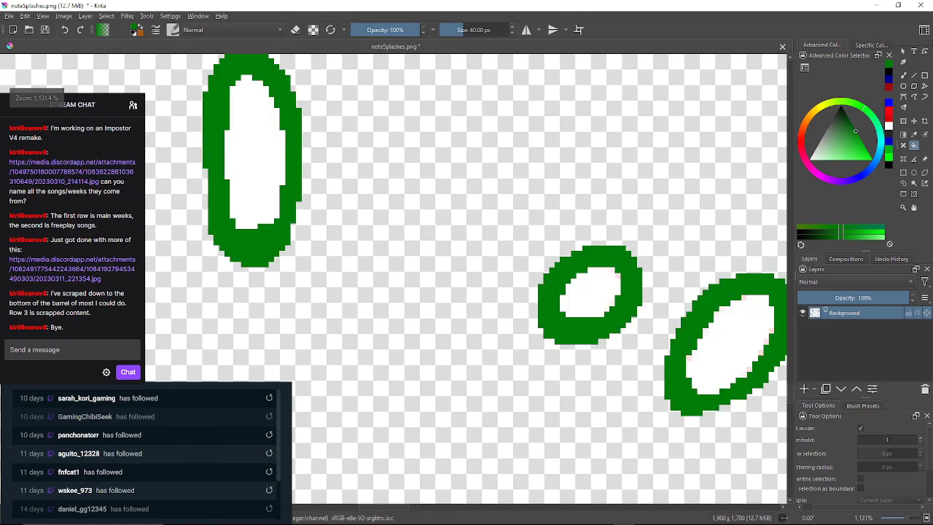
scroll(466, 277, down, 9)
scroll(466, 277, up, 3)
scroll(562, 284, up, 7)
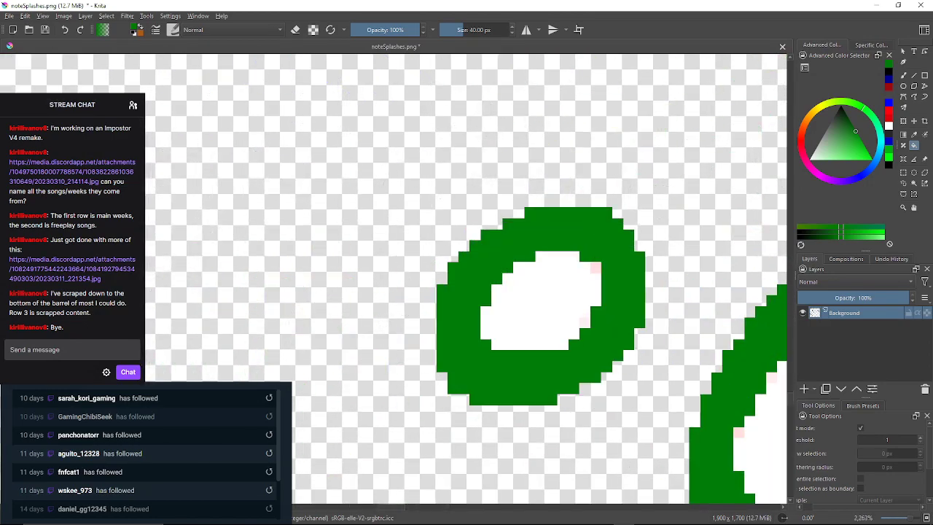
scroll(594, 333, down, 4)
scroll(641, 341, up, 3)
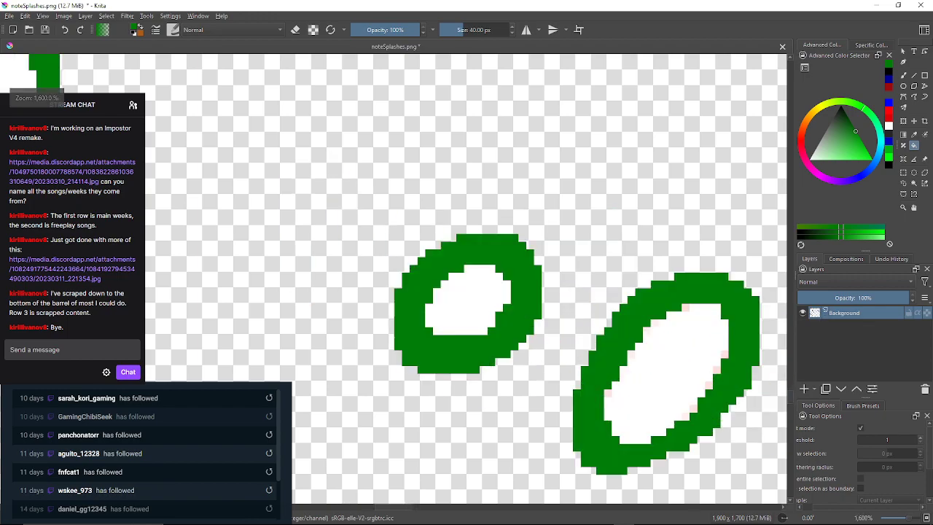
Fill the pink pixels along the upper left inner edge of the larger slanted oval beside the small one with dark green.
drag(641, 341, 566, 303)
click(610, 270)
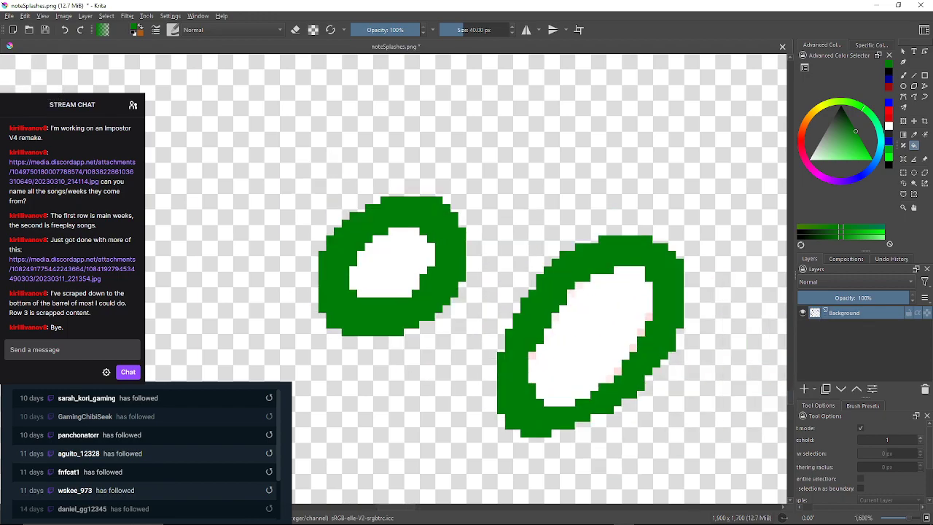
click(579, 286)
click(570, 293)
scroll(571, 309, up, 3)
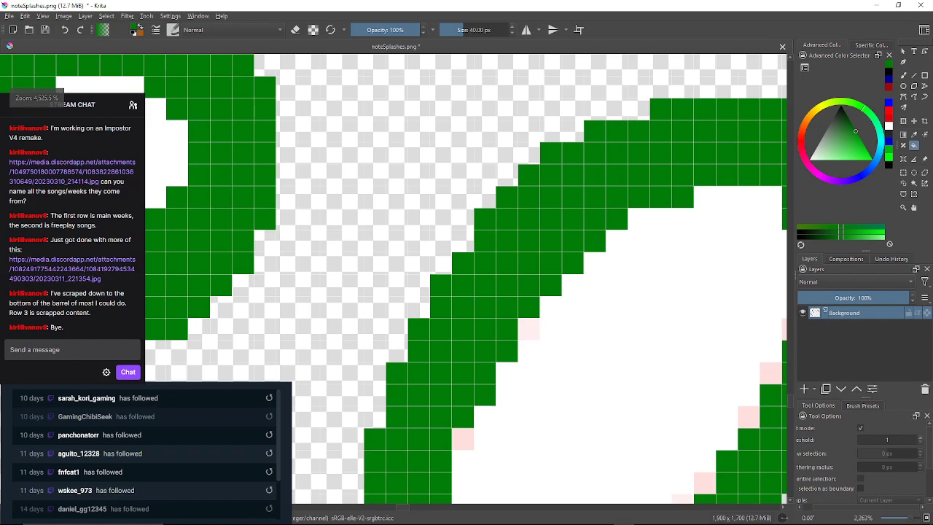
click(529, 327)
drag(529, 327, 519, 207)
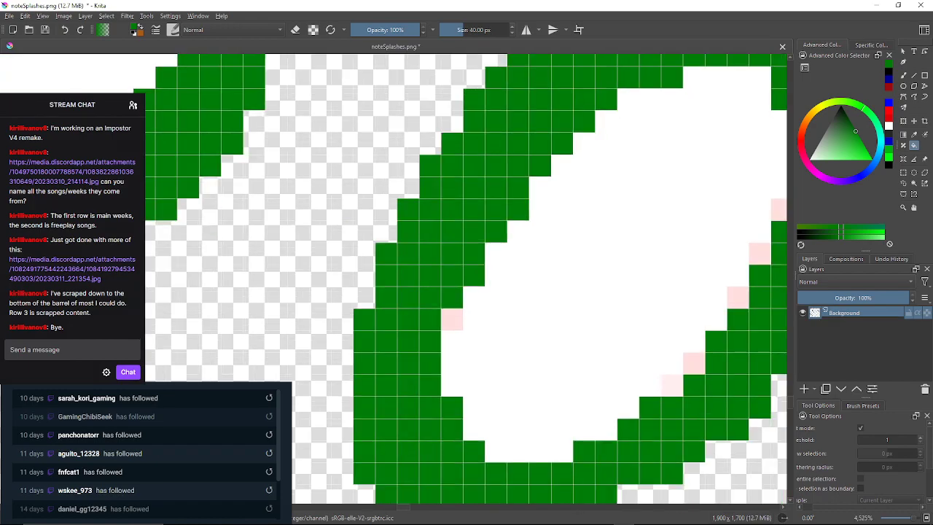
click(452, 319)
Fill the pink pixels along the lower right inner edge of that slanted oval with dark green.
click(672, 384)
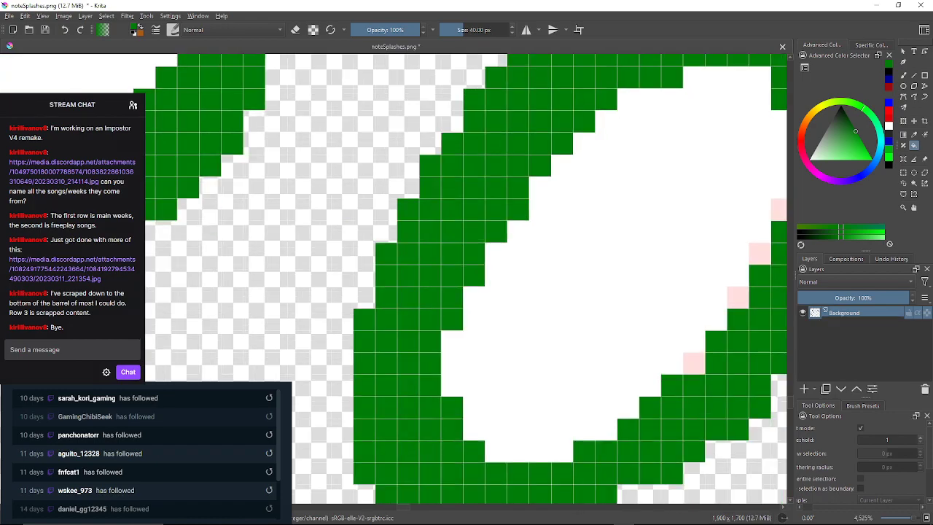
click(694, 363)
drag(694, 363, 633, 372)
click(676, 307)
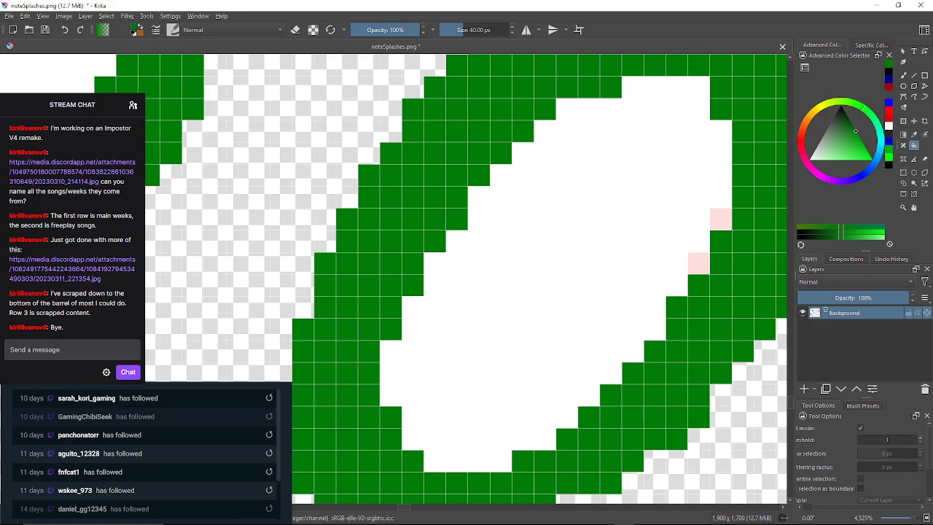
click(698, 263)
Fill the pink pixels around the upper right inner end of the next large slanted oval with dark green.
scroll(645, 322, down, 7)
drag(705, 360, 578, 373)
scroll(632, 268, down, 2)
scroll(648, 282, down, 4)
scroll(648, 277, up, 12)
click(646, 132)
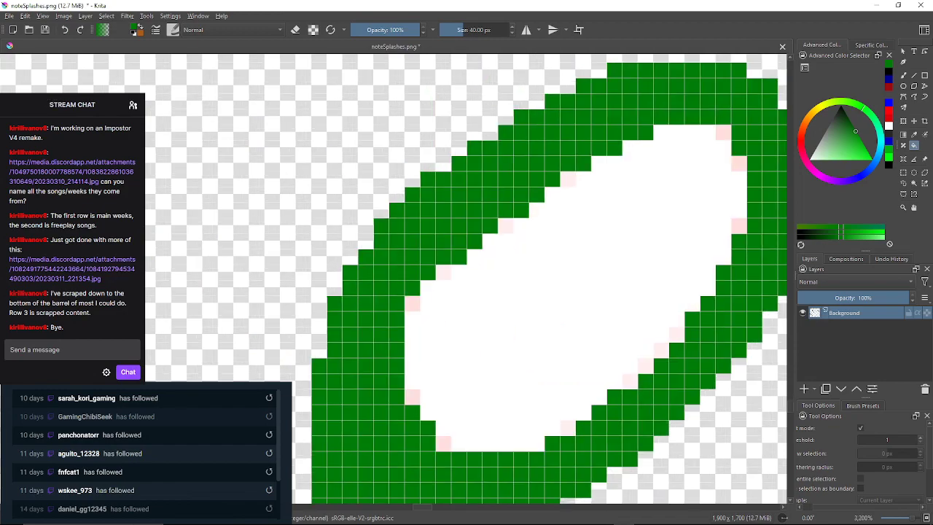
click(724, 133)
click(739, 163)
click(740, 226)
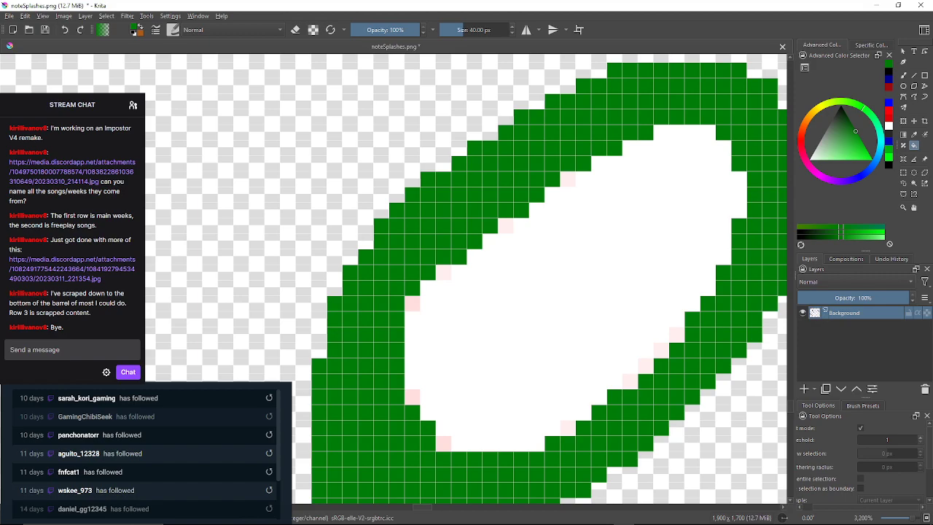
Fill the pink pixels along the lower right inner edge of the large slanted oval with dark green.
click(677, 335)
click(662, 351)
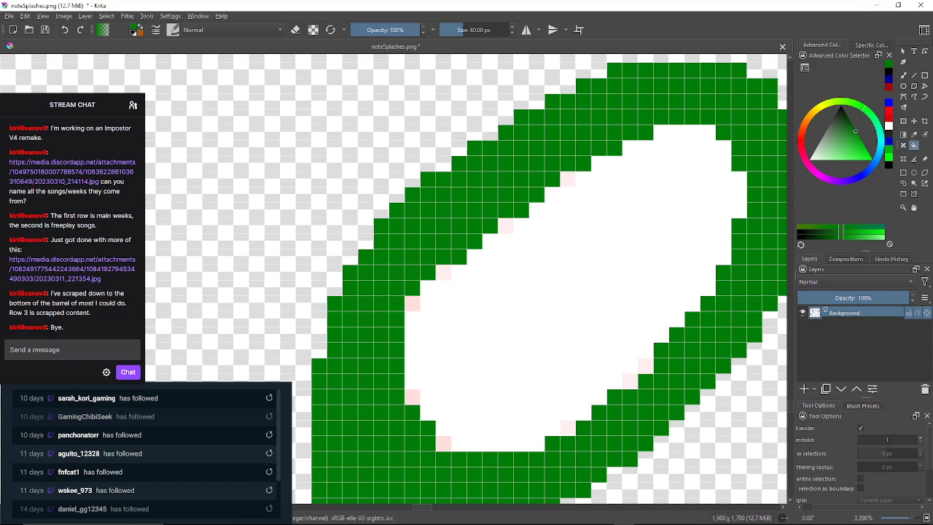
click(646, 366)
click(631, 382)
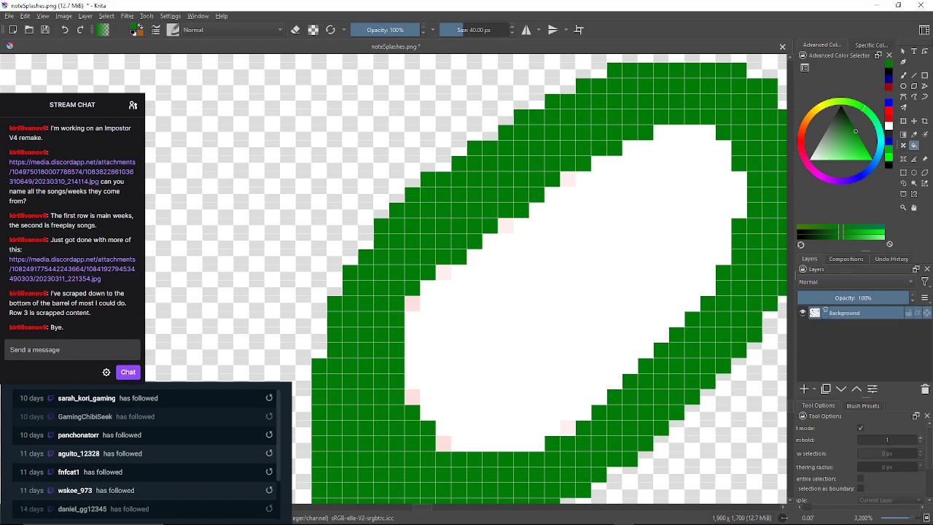
click(568, 428)
Fill the pink pixels around the lower left inner end and upper left inner edge of the large slanted oval with dark green.
click(443, 444)
click(412, 397)
click(411, 303)
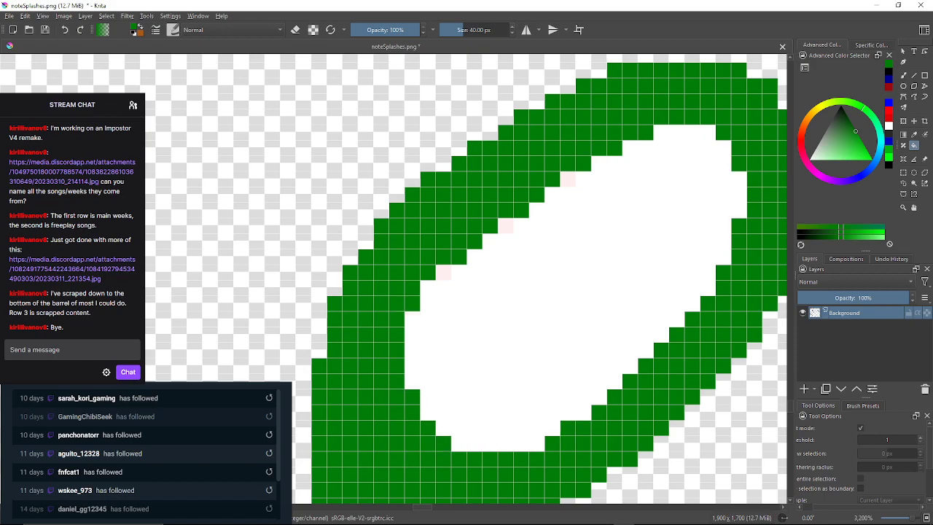
click(443, 272)
click(506, 226)
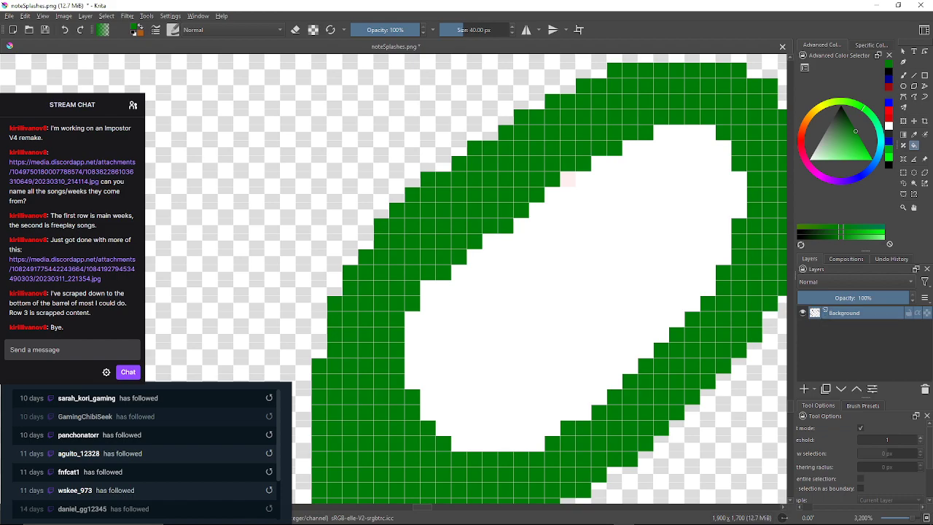
click(567, 178)
Fill the pink pixels along the upper right inner edge of the flatter tilted oval farther down with dark green.
scroll(503, 315, down, 5)
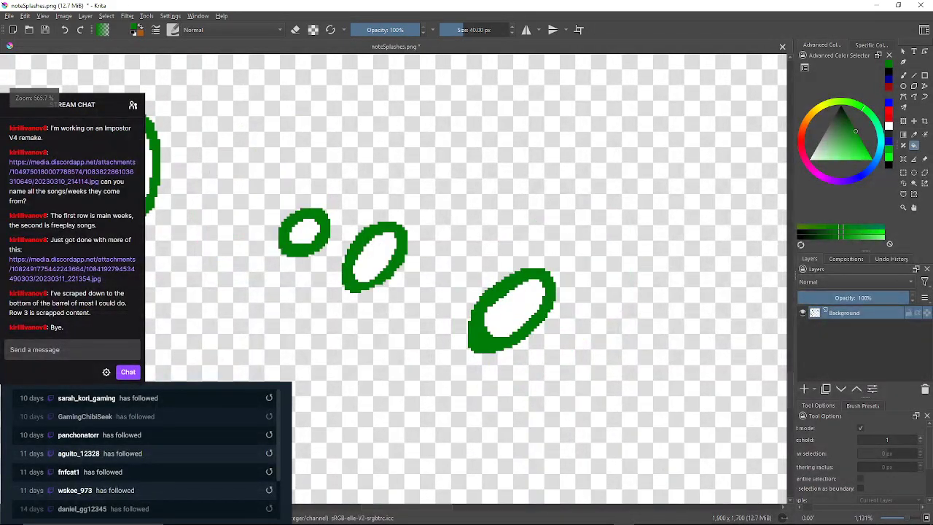
scroll(522, 372, down, 3)
drag(524, 492, 513, 344)
scroll(514, 344, up, 7)
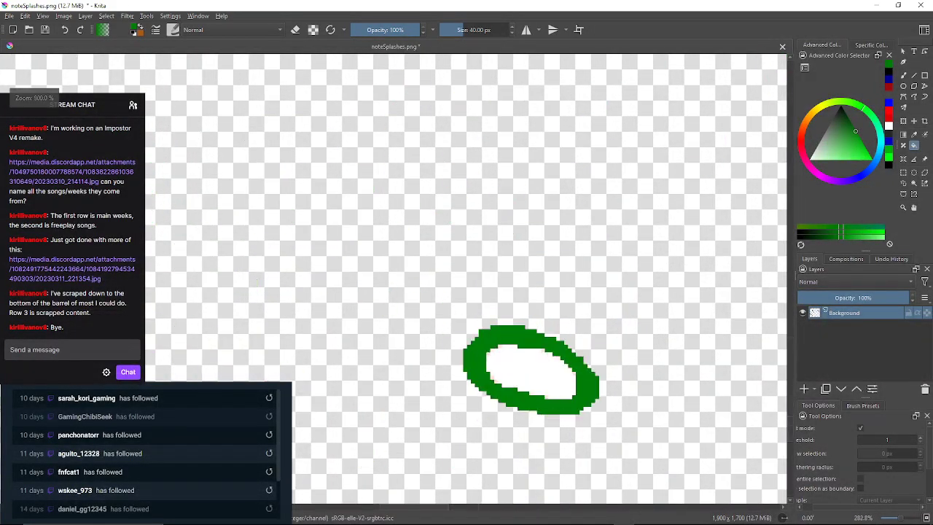
scroll(586, 390, up, 3)
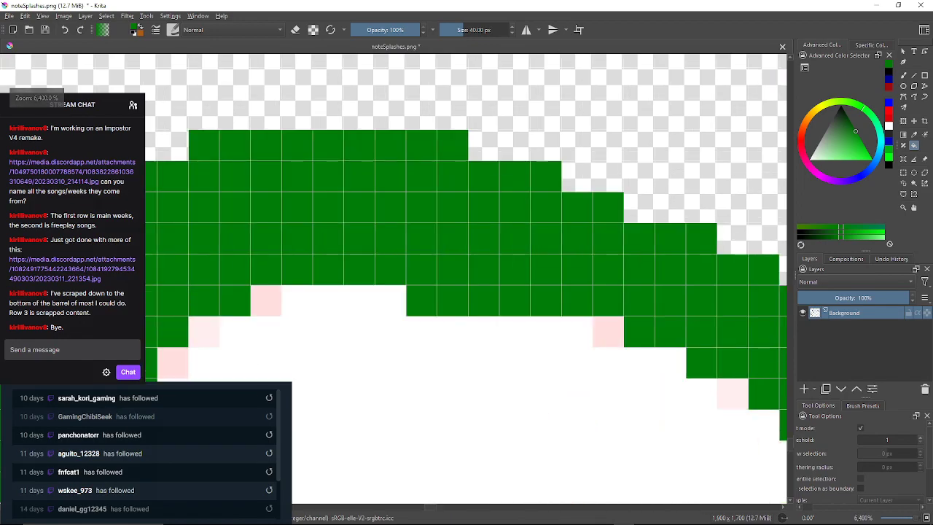
click(611, 331)
Fill the pink pixels along the lower left inner edge of the flatter tilted oval with dark green.
scroll(641, 334, down, 2)
drag(576, 394, 517, 286)
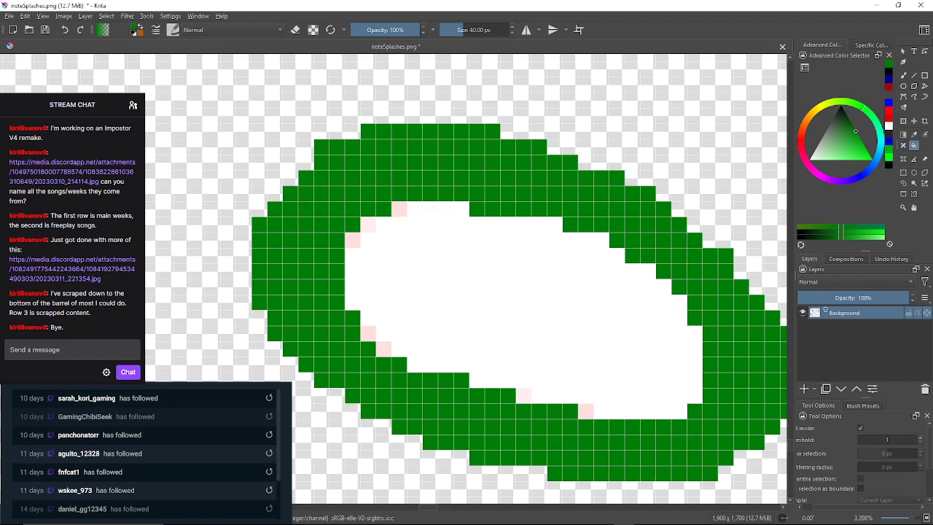
click(586, 411)
click(524, 396)
click(383, 349)
click(368, 333)
Fill the three pink pixels at the upper left inner end of the flatter tilted oval with dark green.
click(353, 240)
click(368, 225)
click(399, 209)
Fill the pink pixels along the left and lower left inner edge of the neighbouring steep slanted oval with dark green.
scroll(386, 325, down, 2)
drag(385, 325, 472, 235)
scroll(463, 280, down, 3)
scroll(432, 311, up, 10)
click(413, 265)
click(382, 358)
click(413, 403)
drag(413, 404, 322, 169)
click(384, 262)
click(493, 371)
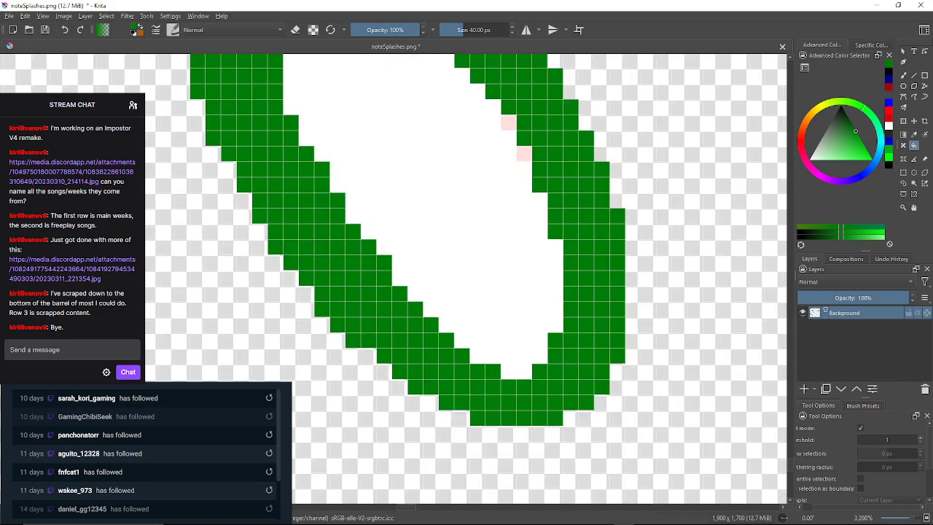
Fill the pink pixels along the upper right inner edge of the steep slanted oval with dark green.
drag(493, 371, 470, 457)
click(502, 240)
click(486, 209)
click(409, 131)
scroll(250, 257, down, 3)
drag(250, 257, 445, 198)
scroll(445, 198, down, 3)
scroll(325, 206, up, 3)
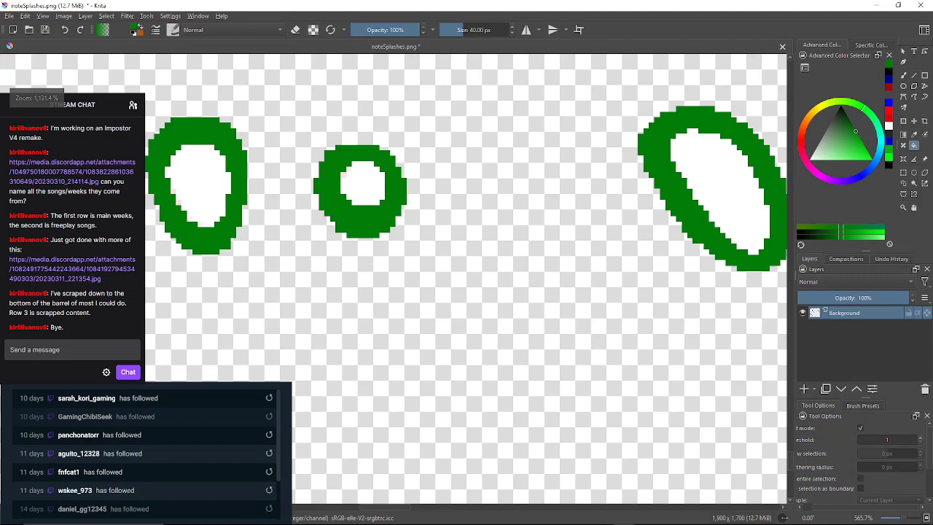
scroll(348, 176, up, 2)
click(371, 190)
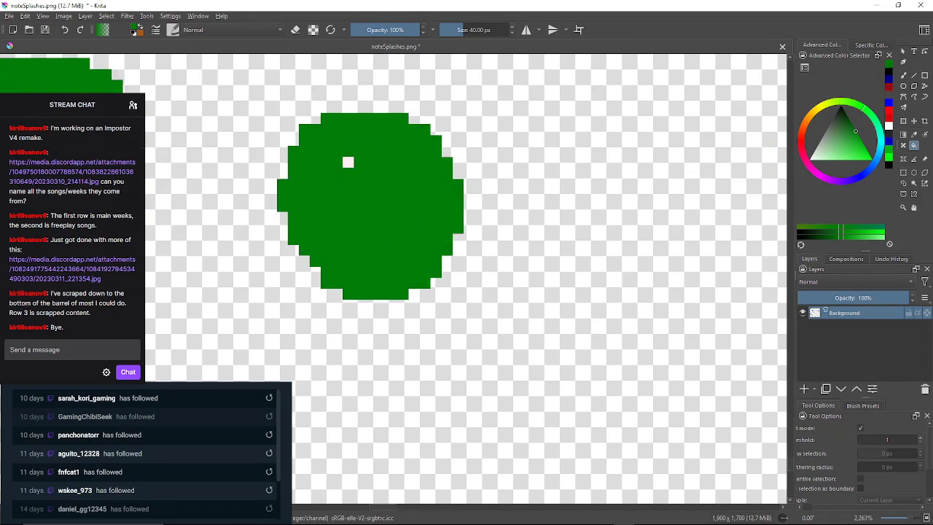
click(348, 162)
key(ctrl+z)
key(ctrl+z)
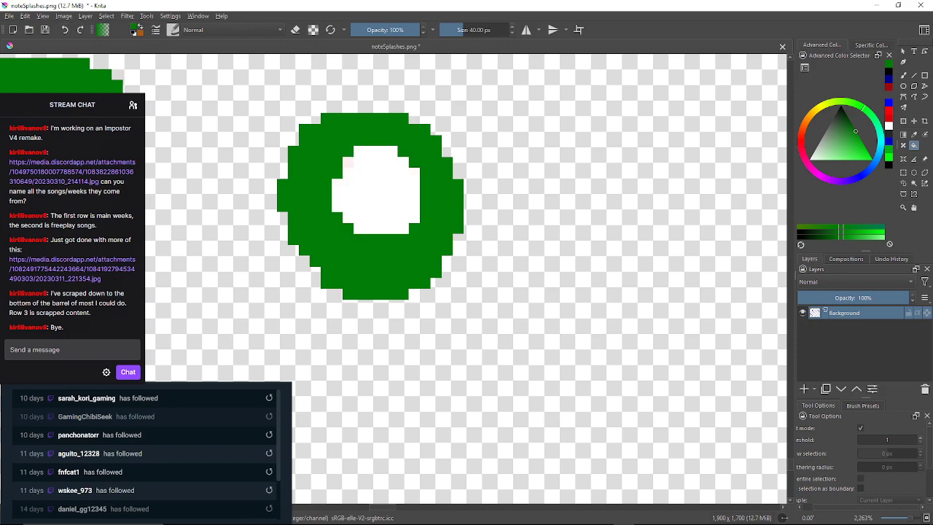
drag(357, 196, 431, 201)
click(434, 204)
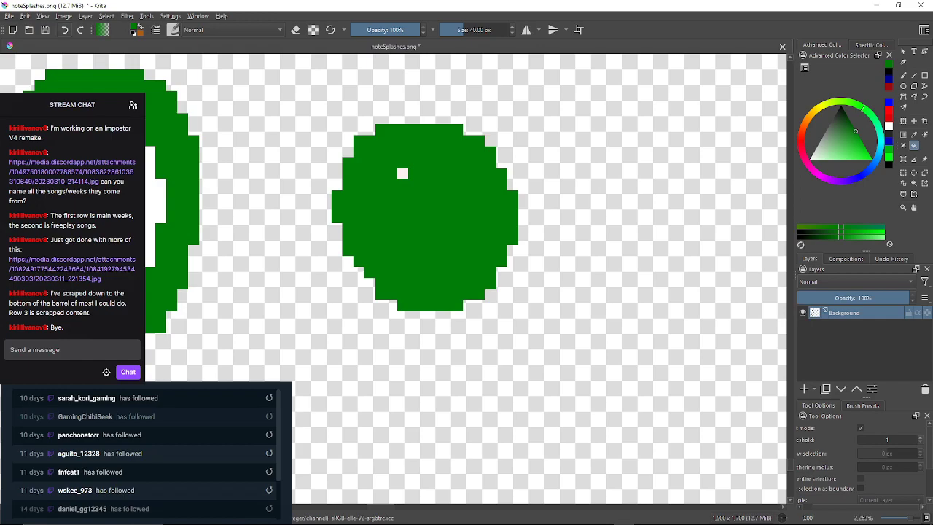
key(ctrl+z)
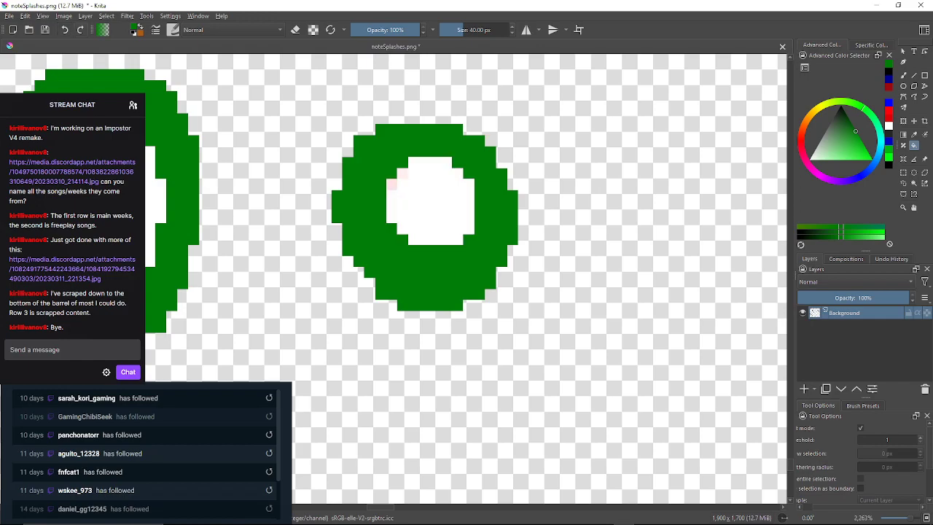
Fill the pink pixels at the small round splash's upper left inner edge and around the neighbouring upright oval's inner edge with dark green.
click(403, 174)
drag(403, 173, 570, 158)
click(296, 114)
click(218, 203)
click(230, 224)
click(252, 258)
click(274, 268)
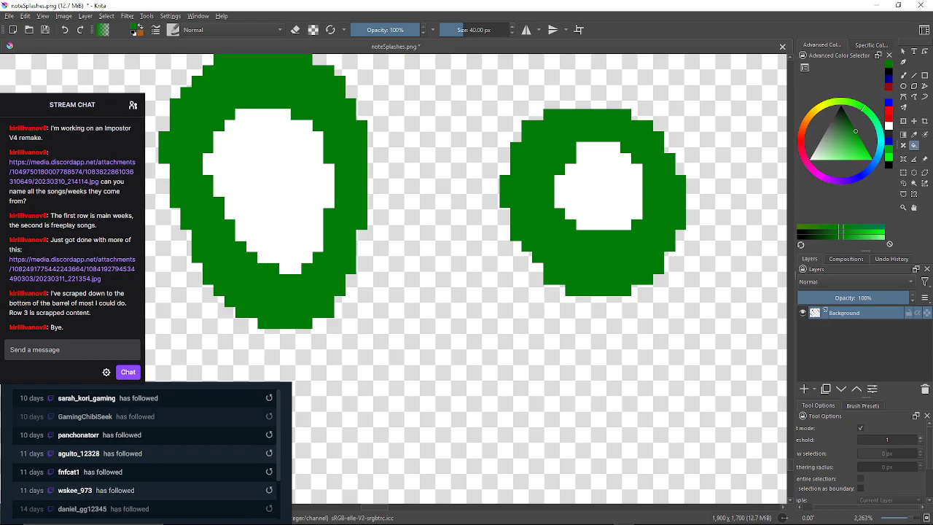
Fill the leftover pale pink pixels along the large slanted oval's right and lower-right inner edge with dark green.
drag(219, 151, 387, 183)
scroll(387, 183, down, 3)
scroll(372, 180, down, 1)
drag(166, 92, 386, 119)
scroll(296, 150, up, 4)
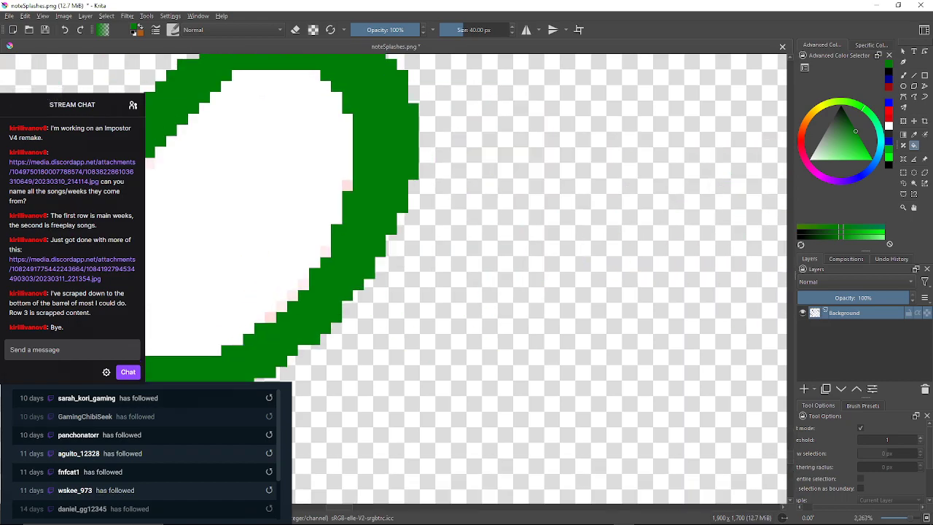
click(347, 185)
click(326, 251)
click(304, 285)
click(293, 296)
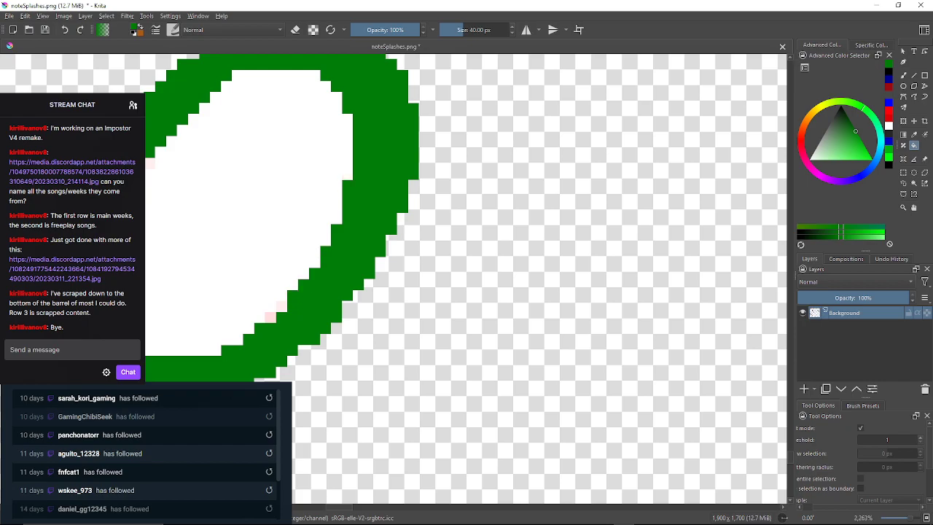
click(282, 307)
click(271, 318)
Fill the stray pale pixels along the slanted oval's left and lower inner edge with dark green, undoing the accidental fill of its white centre.
drag(270, 317, 410, 280)
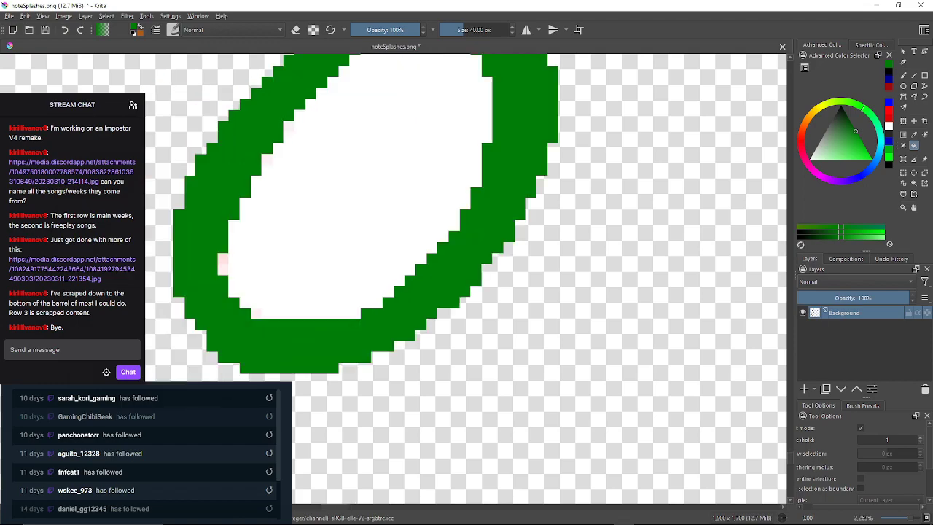
click(257, 313)
click(223, 269)
click(224, 258)
click(267, 159)
click(297, 132)
drag(297, 131, 259, 206)
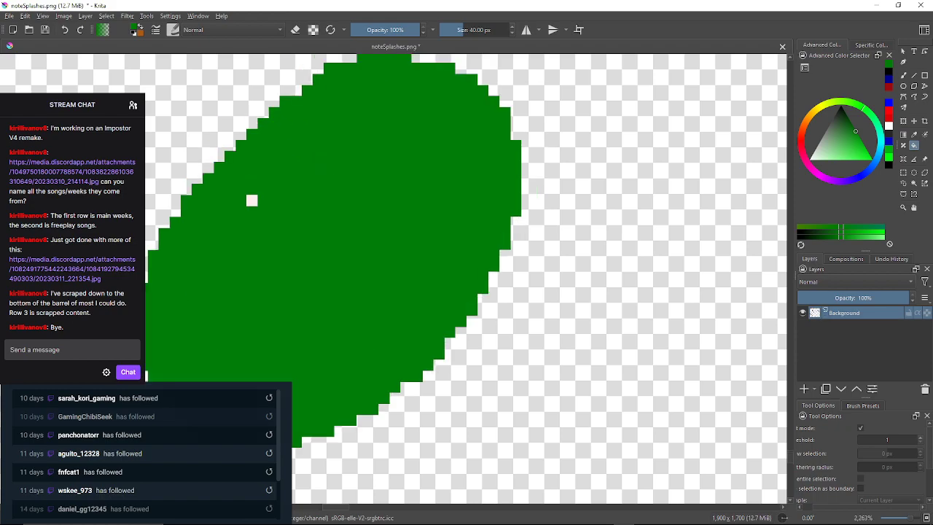
key(ctrl+z)
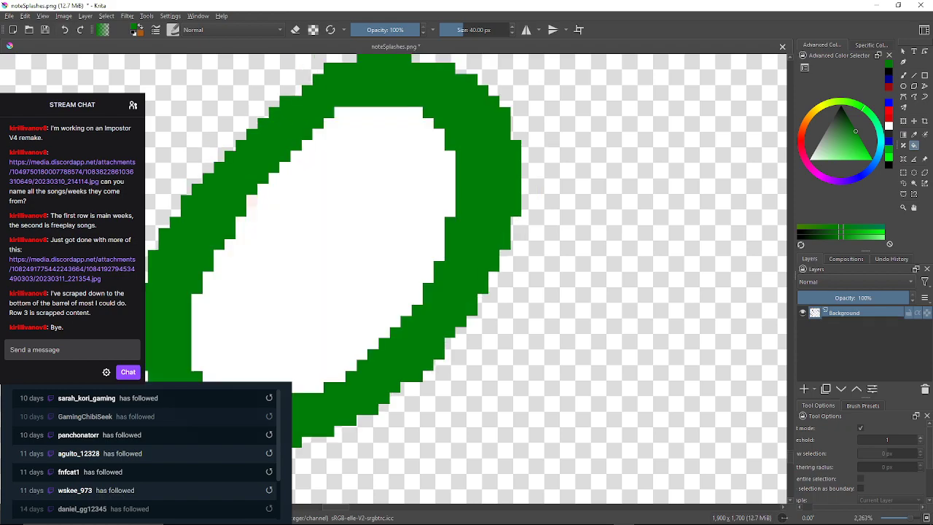
Fill the pale pink pixels around the inner edge of the wide tilted green oval below the long pointed petal with dark green.
scroll(251, 201, down, 4)
drag(252, 201, 450, 258)
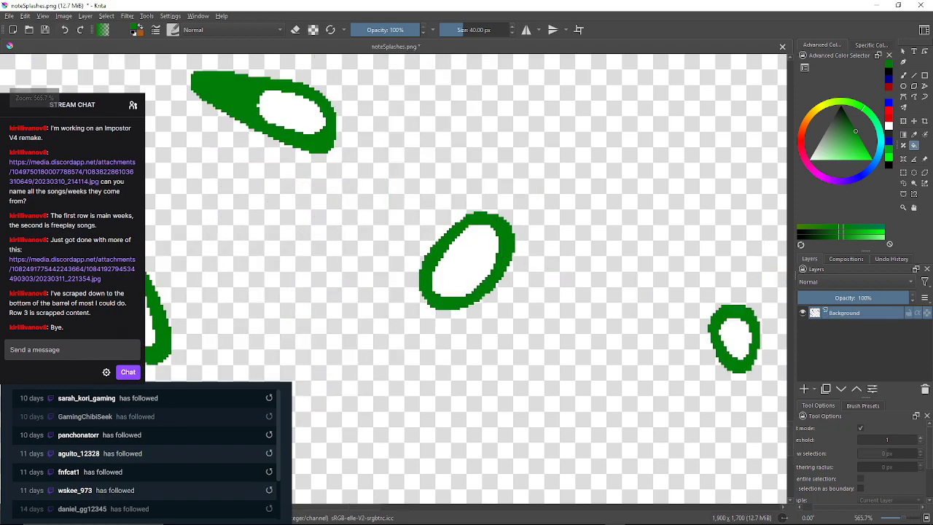
scroll(301, 109, up, 3)
scroll(302, 109, down, 3)
scroll(284, 102, down, 4)
scroll(284, 102, up, 8)
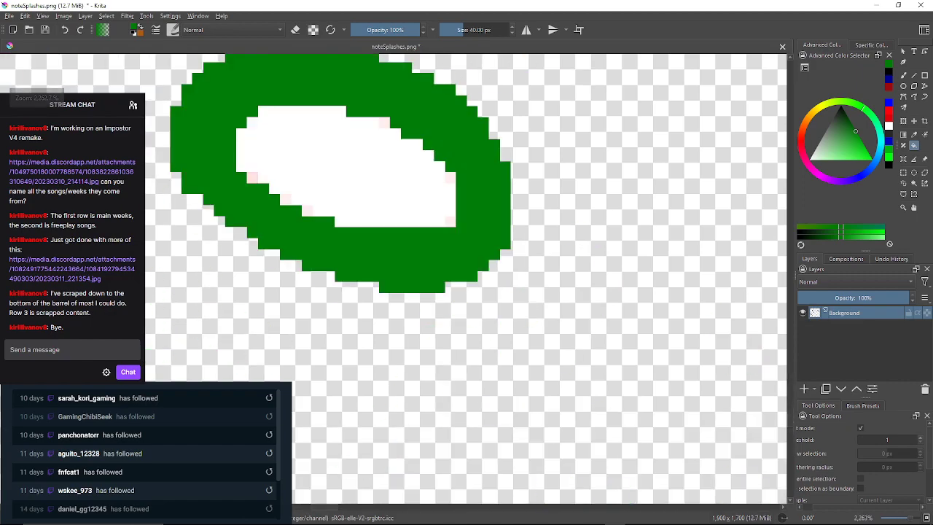
click(252, 177)
click(286, 200)
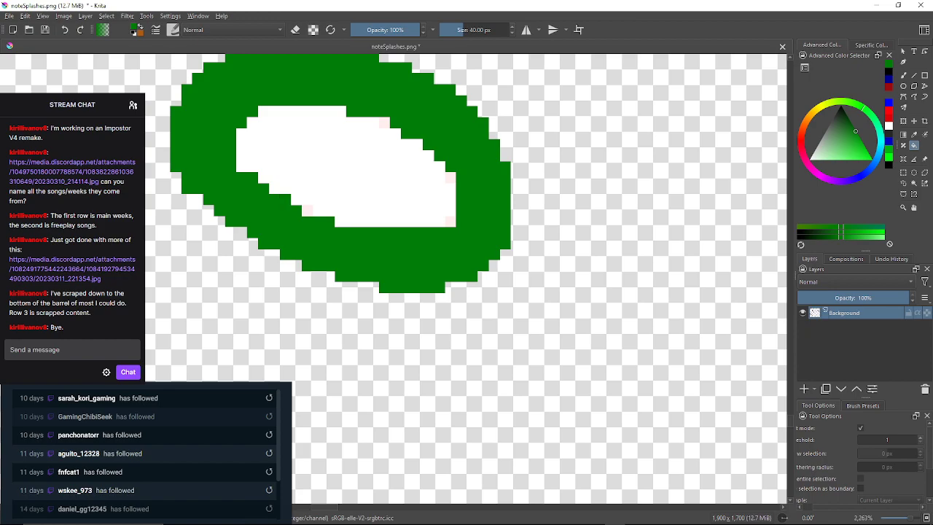
click(308, 211)
click(385, 122)
click(450, 177)
click(451, 221)
Fill the pale pixels on the inner edge of the small green oval above and beside the wide tilted one with dark green.
scroll(450, 221, down, 2)
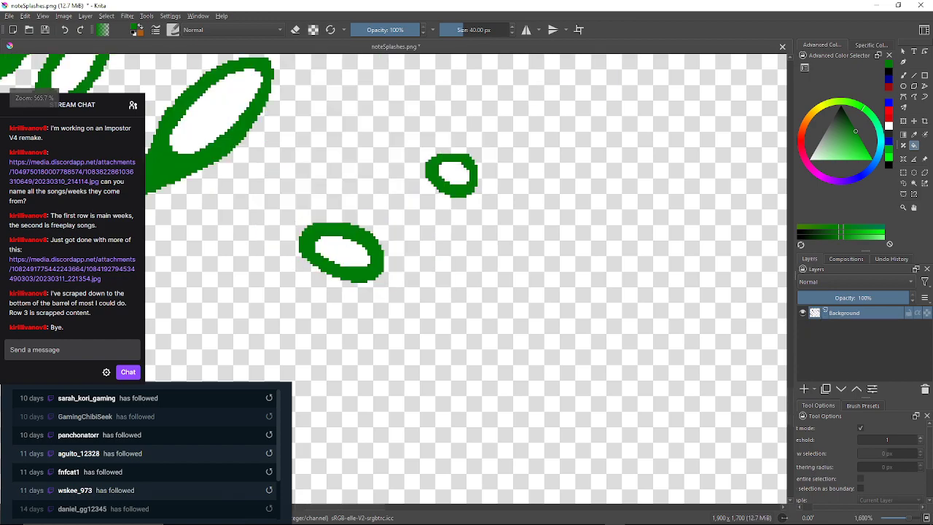
scroll(284, 297, up, 3)
scroll(306, 321, down, 3)
scroll(306, 321, up, 3)
scroll(306, 320, down, 3)
scroll(306, 321, up, 3)
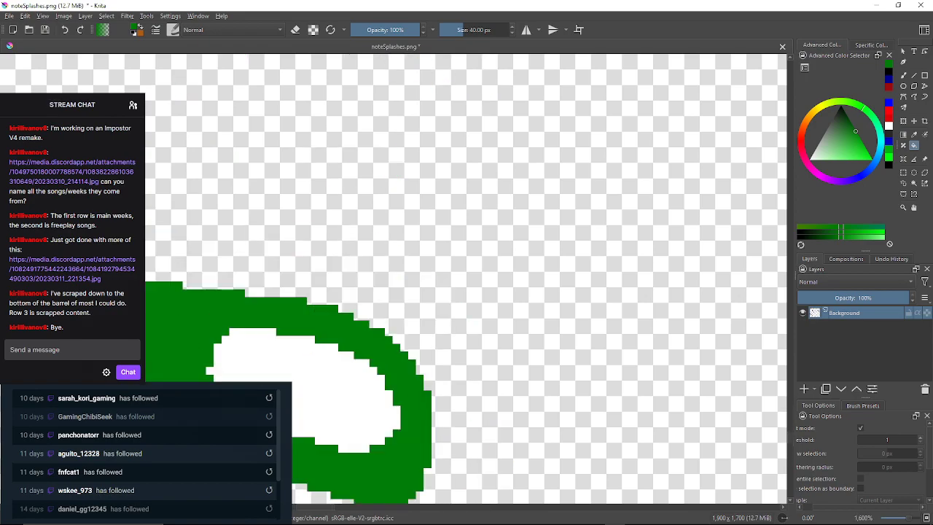
scroll(394, 202, down, 3)
drag(700, 452, 372, 127)
scroll(441, 137, up, 2)
drag(441, 137, 398, 197)
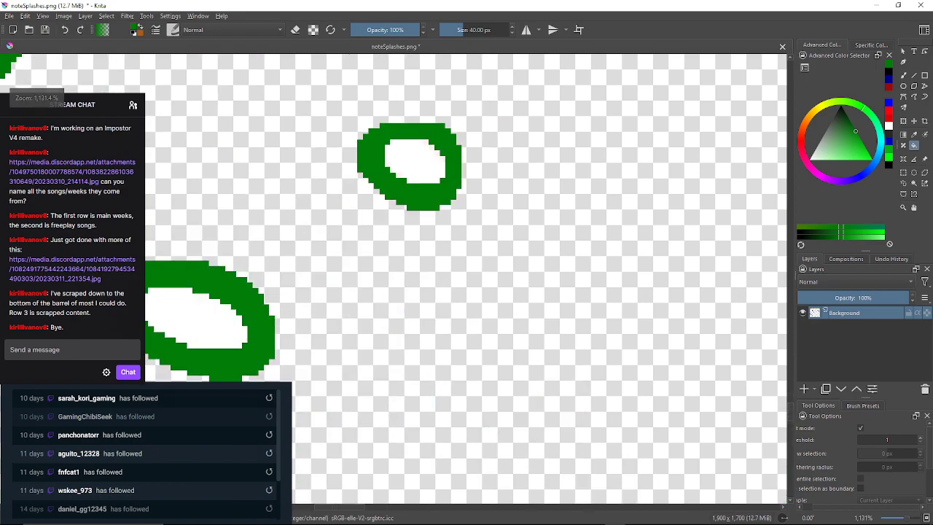
scroll(391, 194, up, 2)
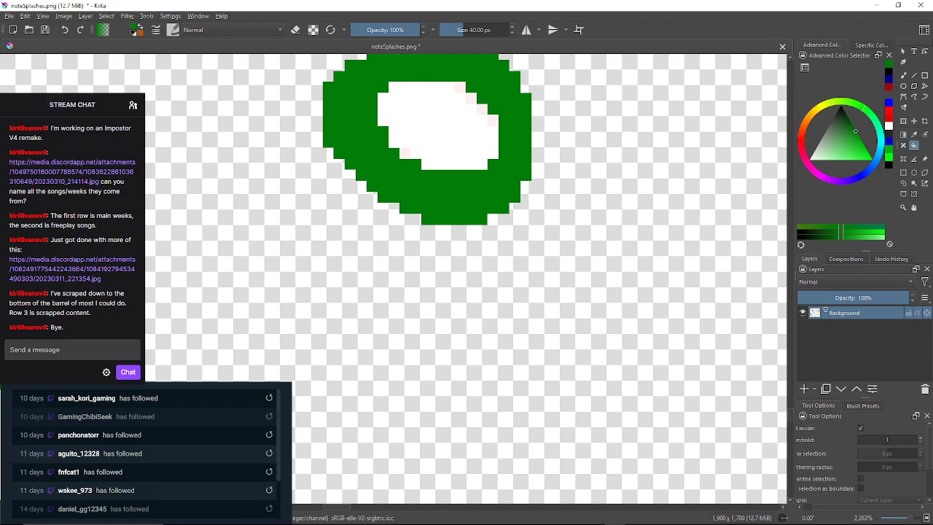
click(405, 153)
click(494, 120)
click(483, 110)
click(470, 99)
Inspect the remaining green splash shapes and the whole sheet for areas that still need recolouring.
scroll(439, 133, down, 6)
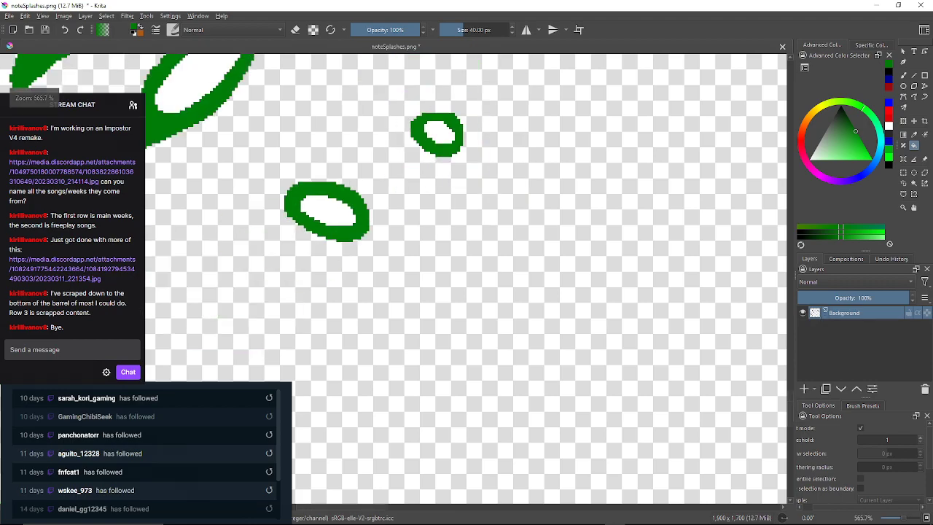
drag(438, 133, 367, 225)
scroll(513, 115, up, 3)
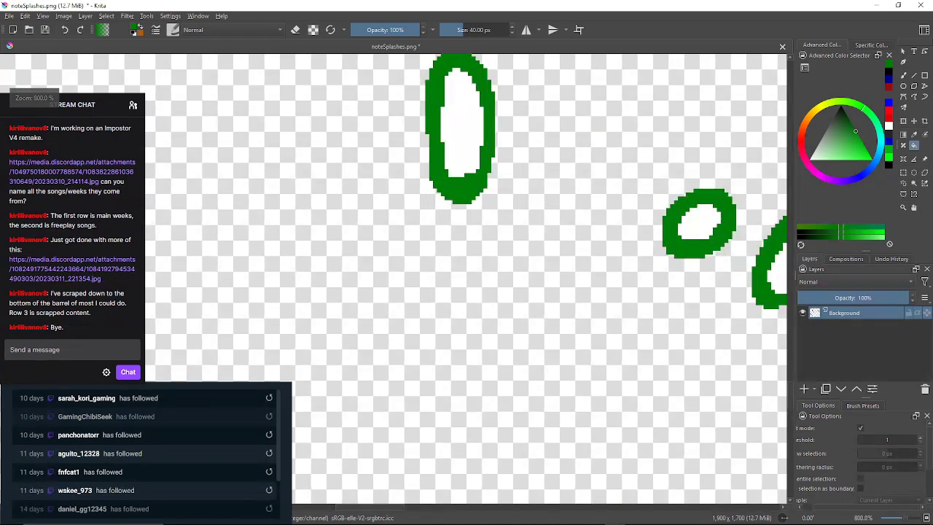
scroll(471, 217, down, 8)
scroll(467, 227, up, 4)
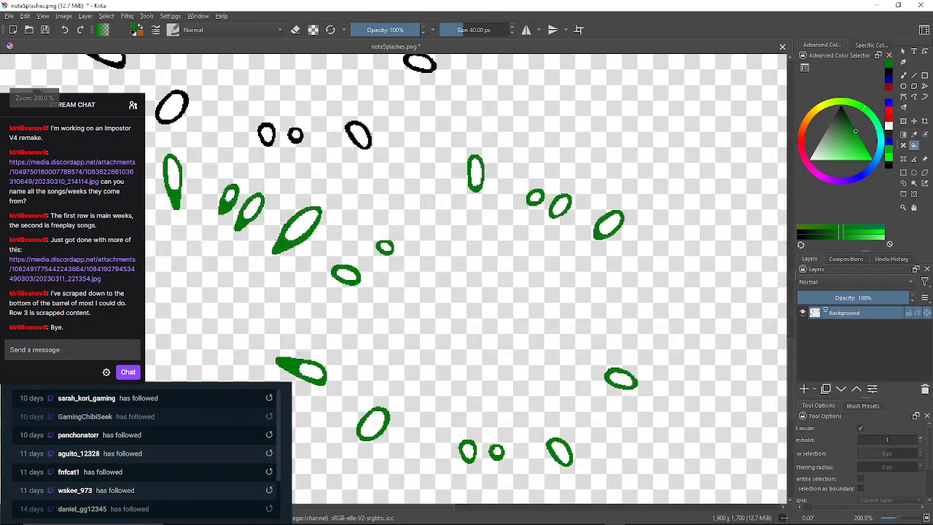
scroll(466, 220, down, 9)
drag(460, 167, 447, 224)
scroll(447, 225, up, 4)
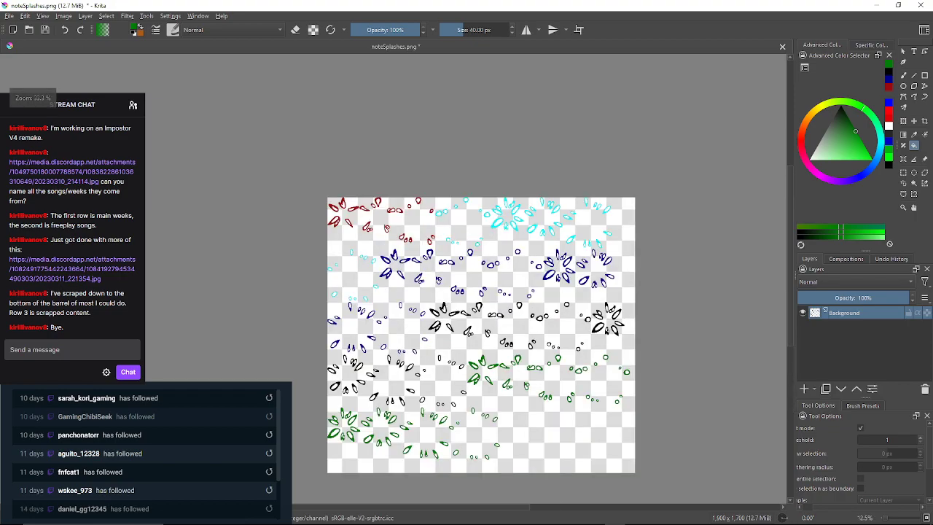
Pick the dark red of the finished splashes as the foreground colour and set the fill threshold to 52.
scroll(386, 194, up, 3)
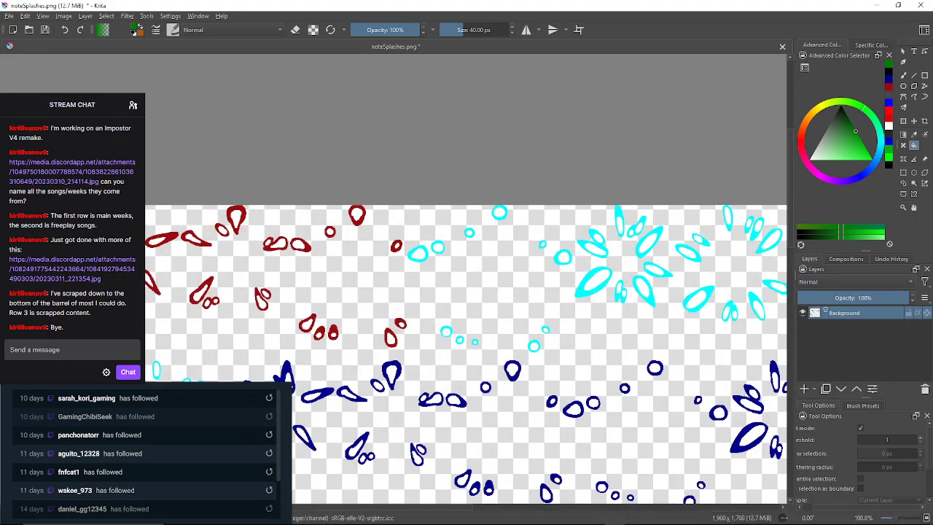
scroll(480, 253, up, 3)
scroll(441, 253, down, 6)
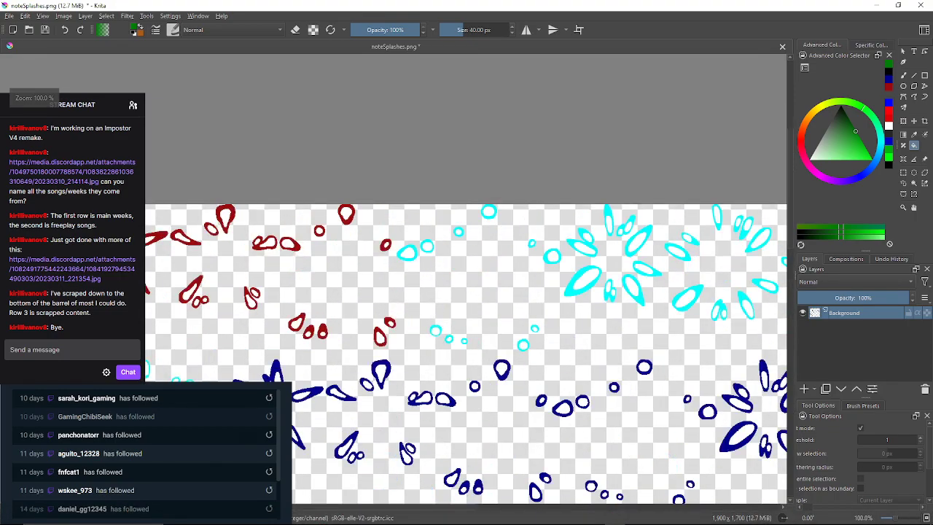
scroll(417, 255, up, 3)
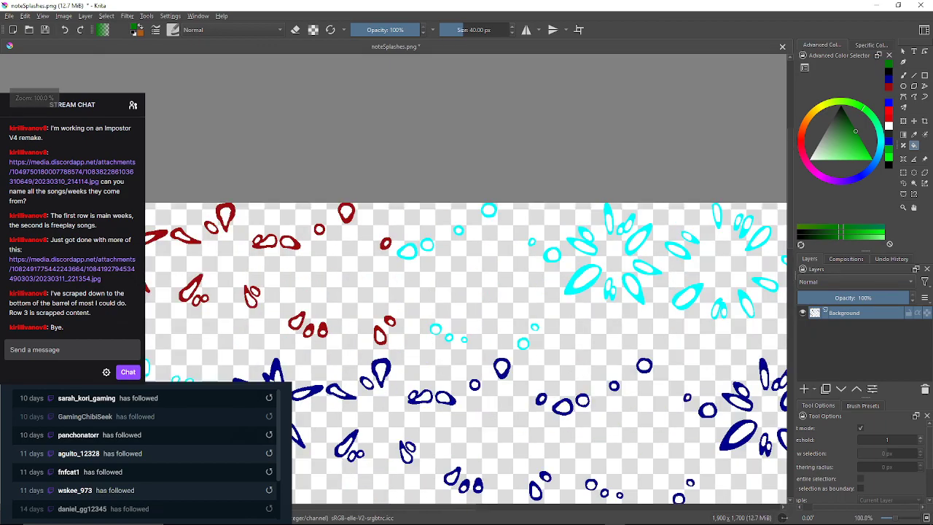
scroll(397, 261, up, 4)
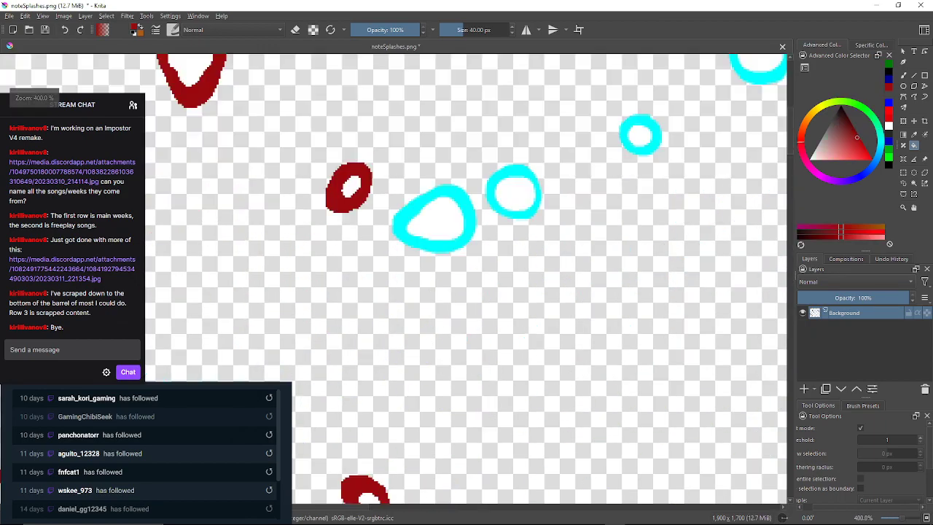
drag(890, 440, 890, 439)
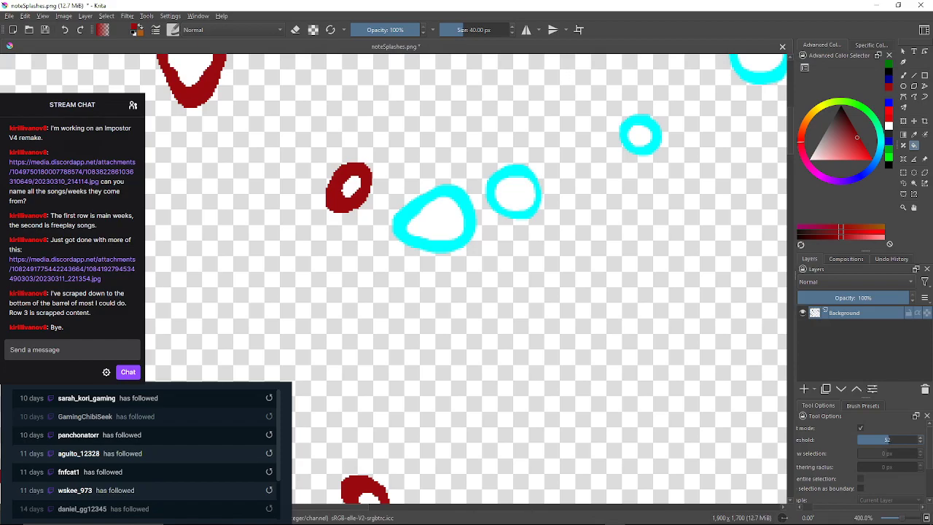
Fill the cyan outlines of the four droplets beside the finished red splash in the top row with dark red.
click(442, 246)
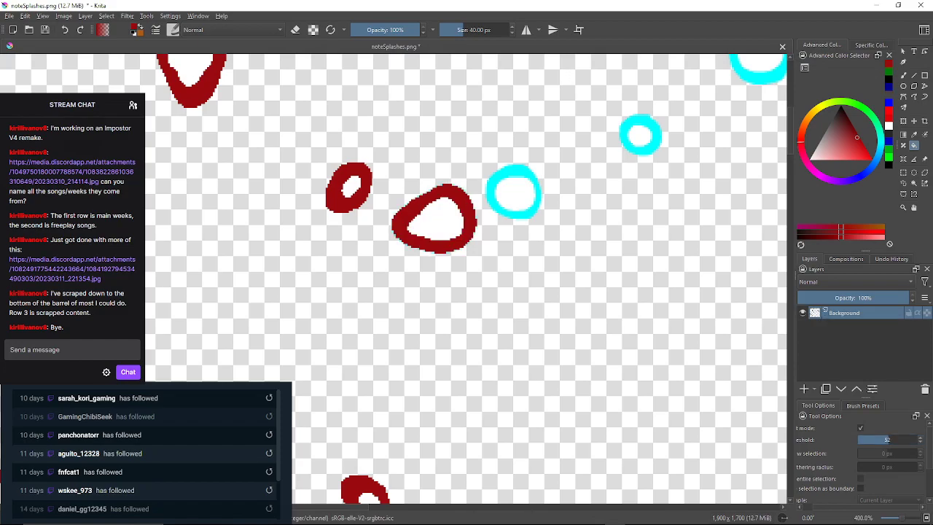
click(516, 215)
drag(519, 212, 389, 311)
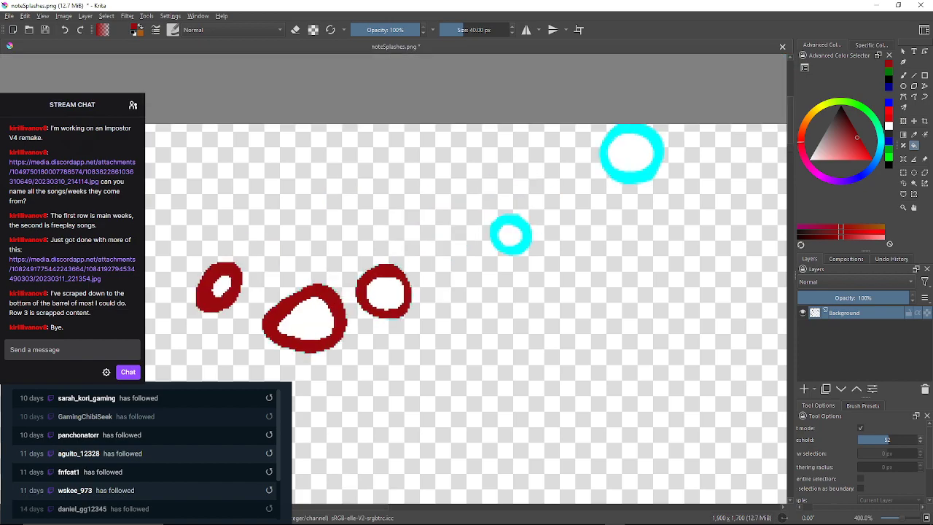
click(510, 217)
Fill the small cyan oval and the larger round droplet beside the cyan starburst with dark red.
scroll(625, 232, down, 5)
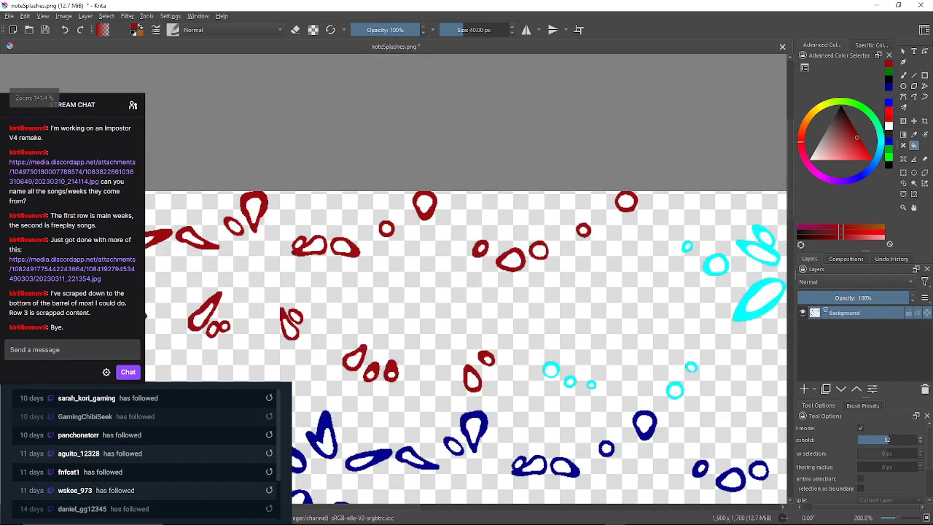
drag(625, 231, 588, 201)
scroll(590, 203, up, 2)
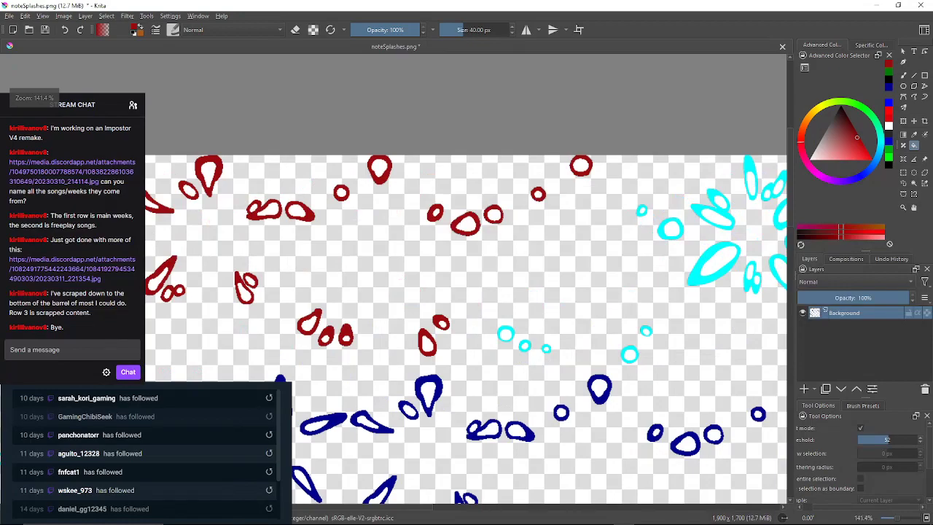
scroll(611, 211, up, 1)
click(651, 215)
scroll(676, 239, up, 1)
click(681, 240)
Fill the outlines of the five cyan droplets above the navy row with dark red.
drag(681, 241, 656, 134)
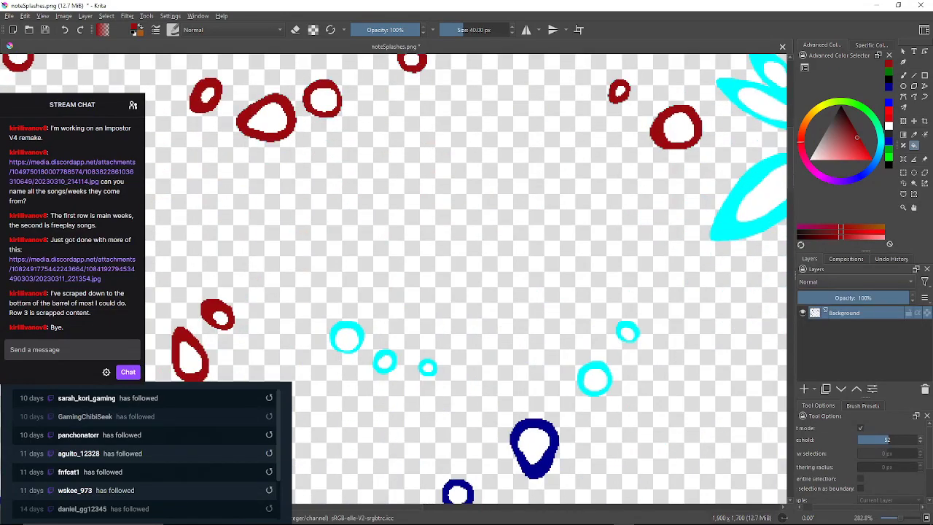
click(620, 332)
click(586, 378)
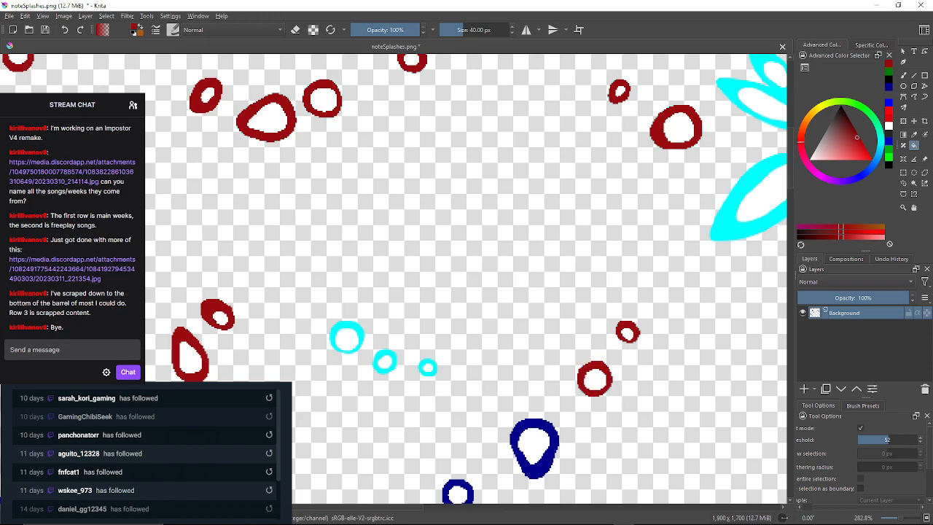
click(421, 367)
click(378, 362)
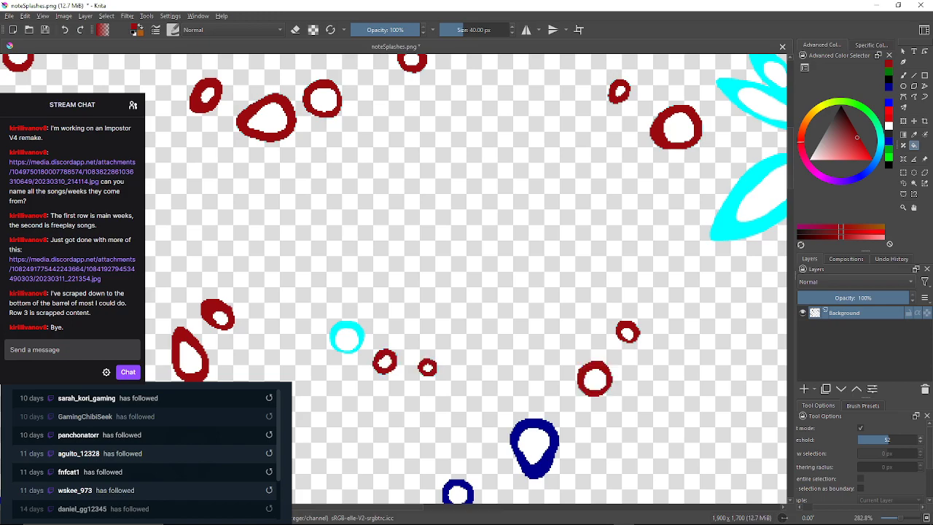
click(333, 338)
Recolour the left and topmost cyan petals of the compact starburst dark red.
drag(585, 149, 410, 171)
scroll(602, 239, down, 2)
scroll(409, 171, up, 1)
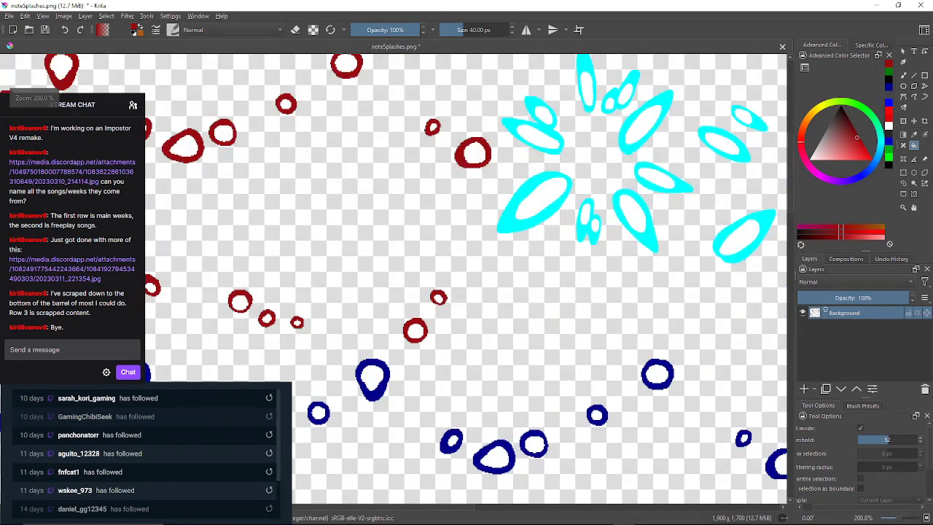
click(510, 219)
click(513, 129)
drag(513, 129, 499, 181)
click(569, 114)
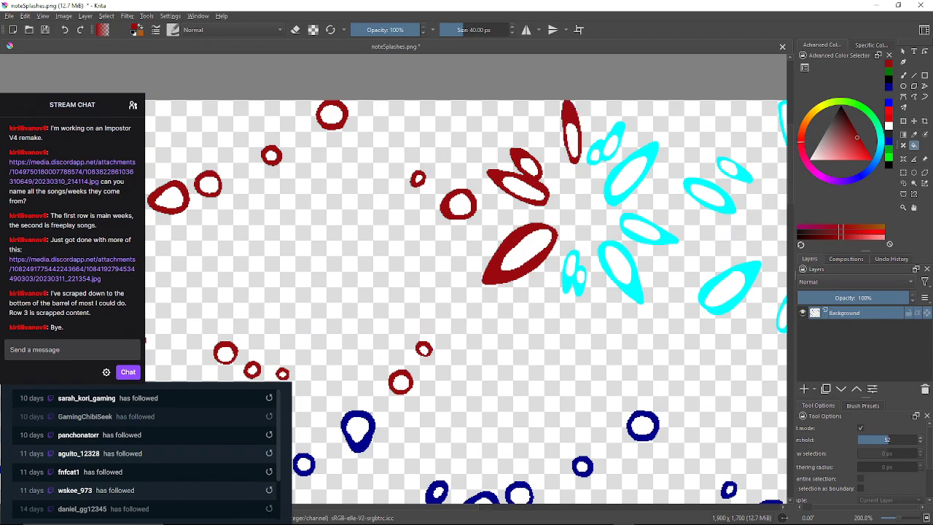
Fill the starburst's remaining cyan petals on its upper right, right and lower sides with dark red.
click(619, 130)
click(649, 153)
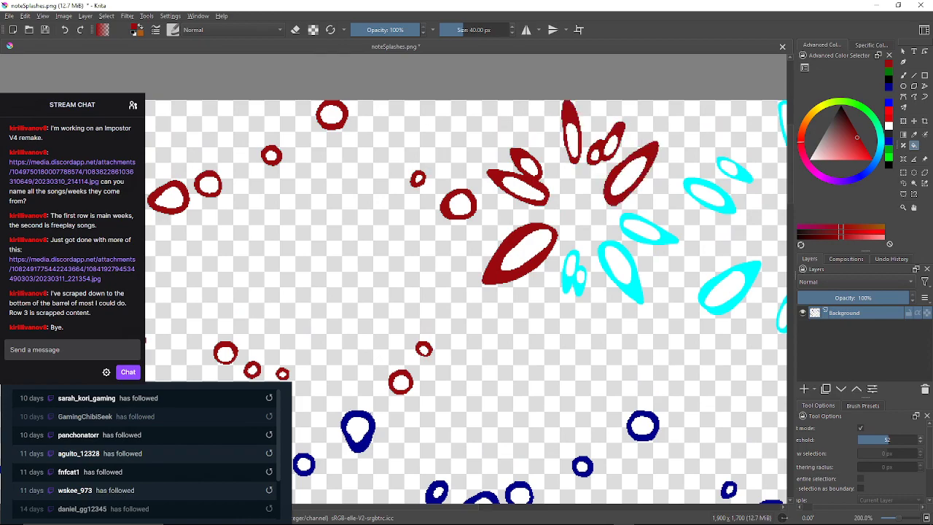
click(645, 220)
click(611, 252)
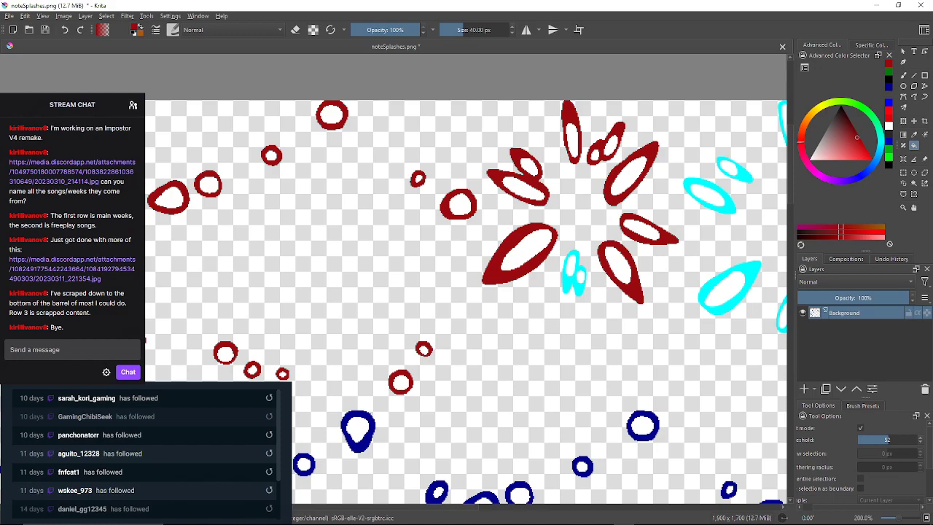
click(573, 279)
Fill the lower-left, left, upper-left and topmost petals of the cyan starburst beside the compact one with dark red.
drag(656, 244, 479, 238)
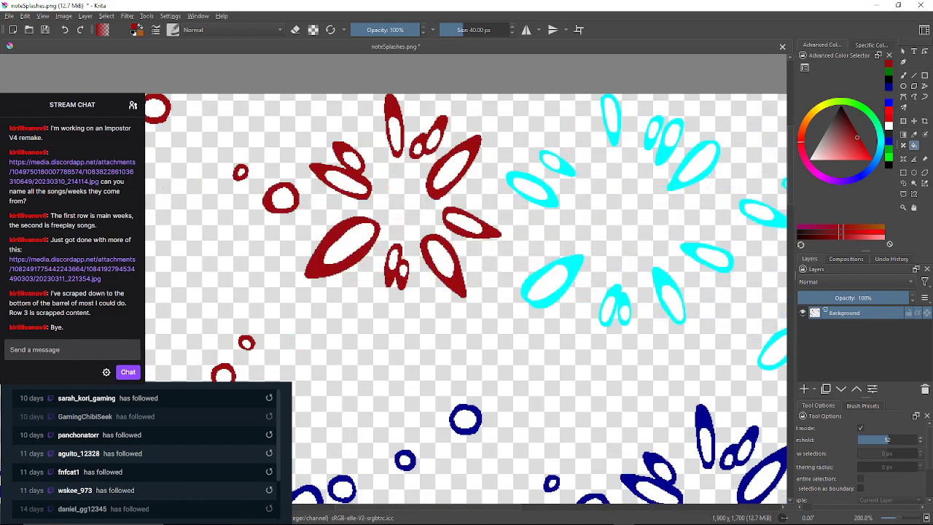
click(570, 267)
click(514, 183)
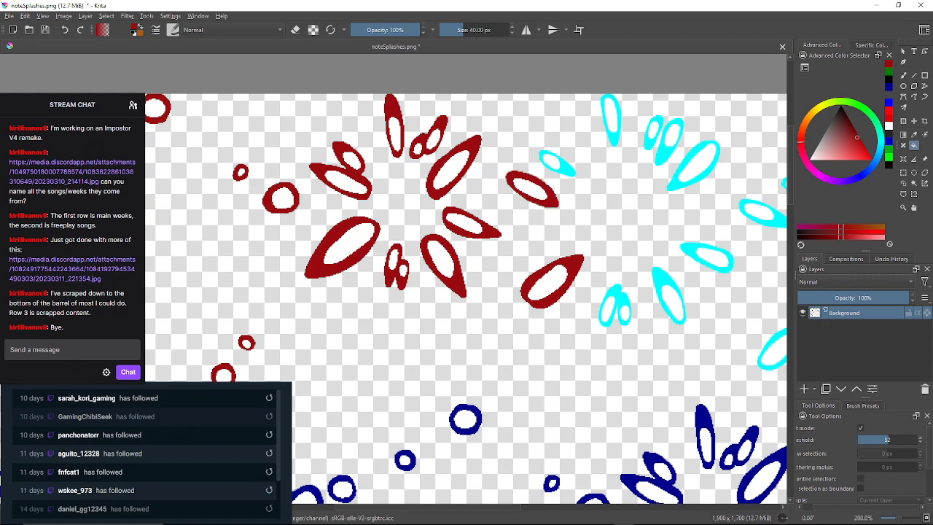
click(547, 157)
click(604, 117)
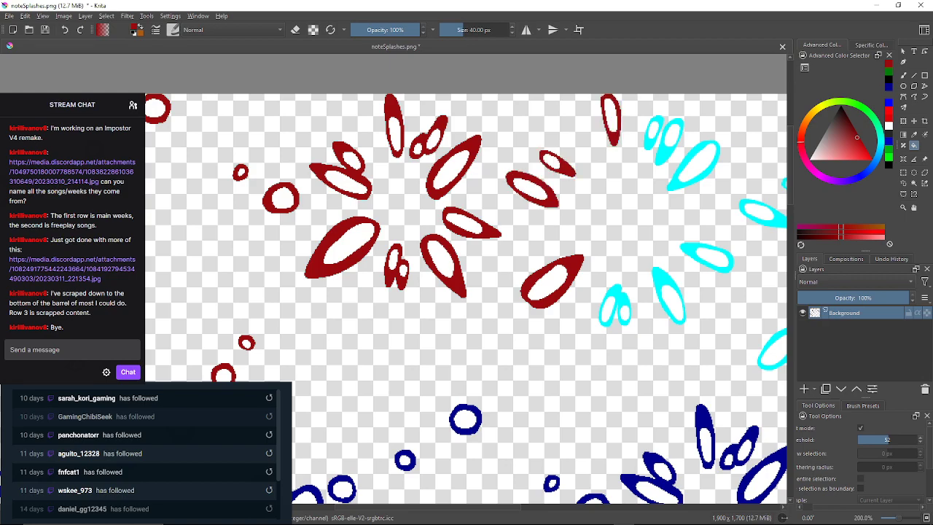
Fill the same starburst's remaining cyan petals on its upper-right, right, lower-right and bottom sides with dark red.
click(654, 133)
click(670, 138)
click(702, 154)
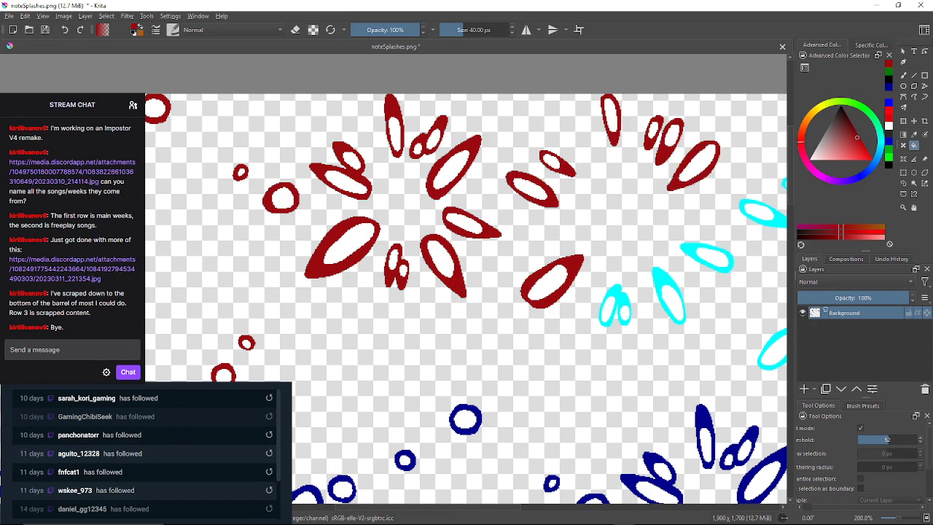
click(700, 248)
click(656, 272)
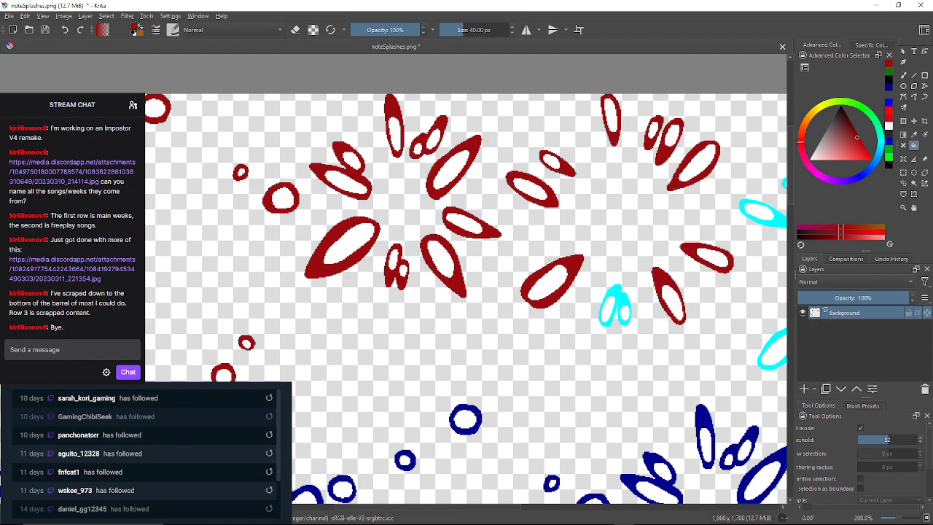
click(618, 290)
Fill the left, topmost and three upper-right petals of the widest cyan starburst at the end of the top row with dark red.
drag(619, 293, 422, 310)
click(582, 236)
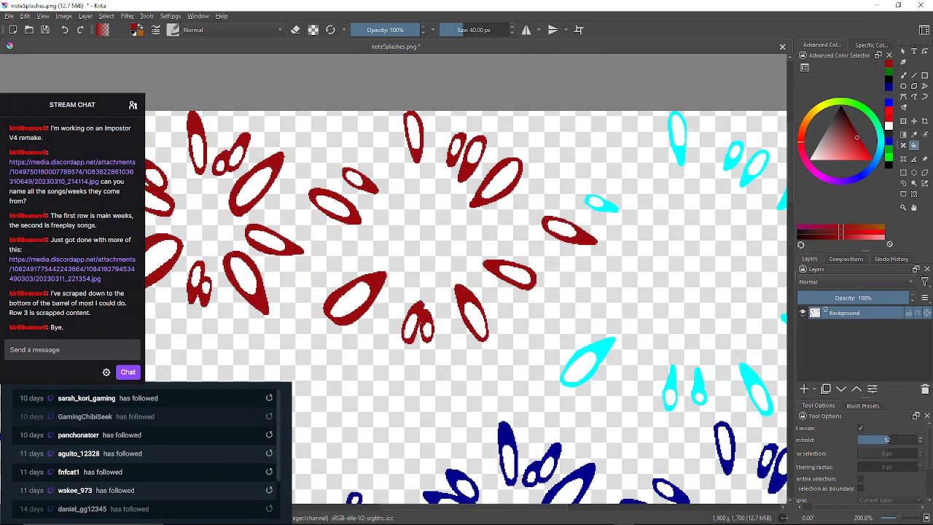
click(608, 207)
click(681, 153)
drag(682, 161, 490, 166)
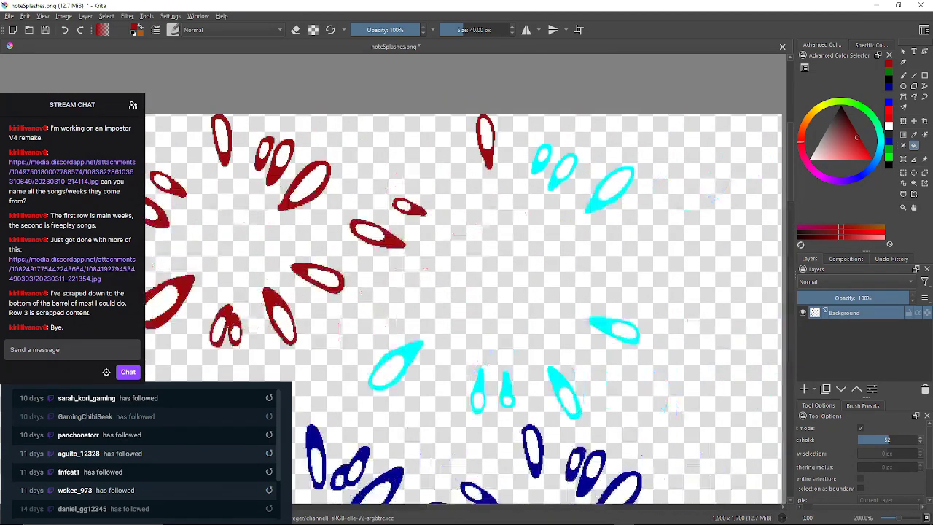
click(539, 162)
click(558, 175)
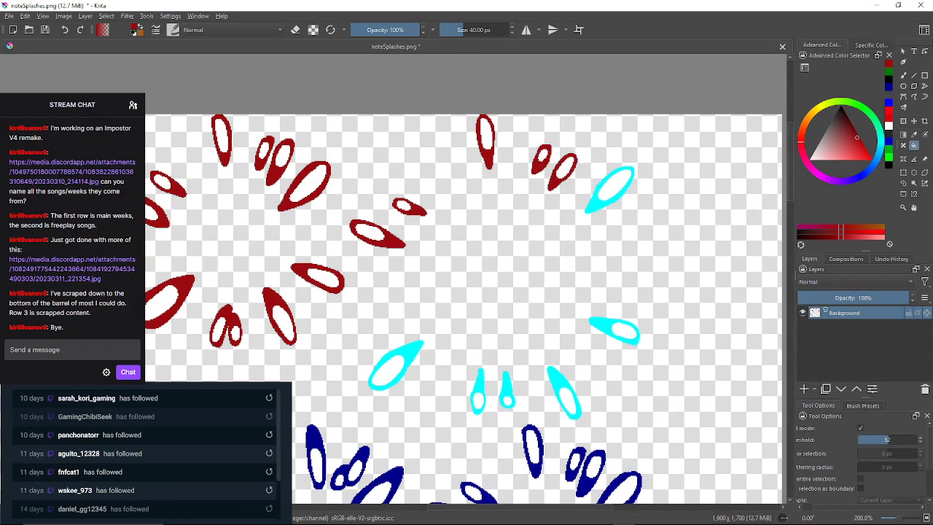
click(595, 204)
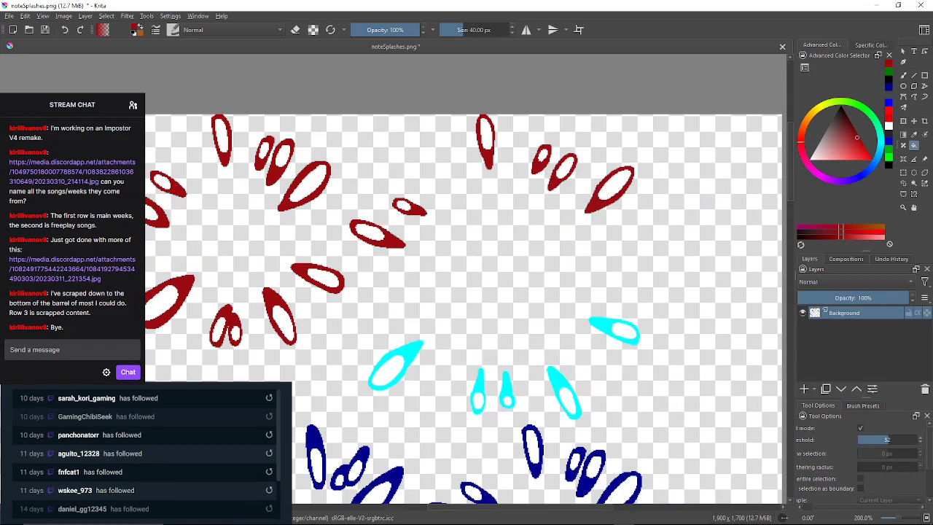
Recolour the widest starburst's right, lower-right, two bottom and lower-left cyan petals dark red.
click(605, 327)
click(561, 390)
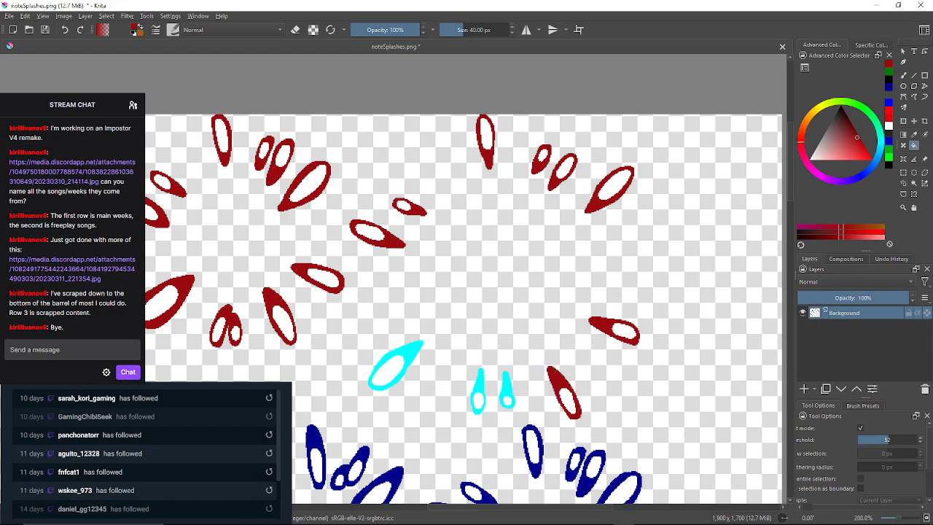
click(506, 386)
click(479, 386)
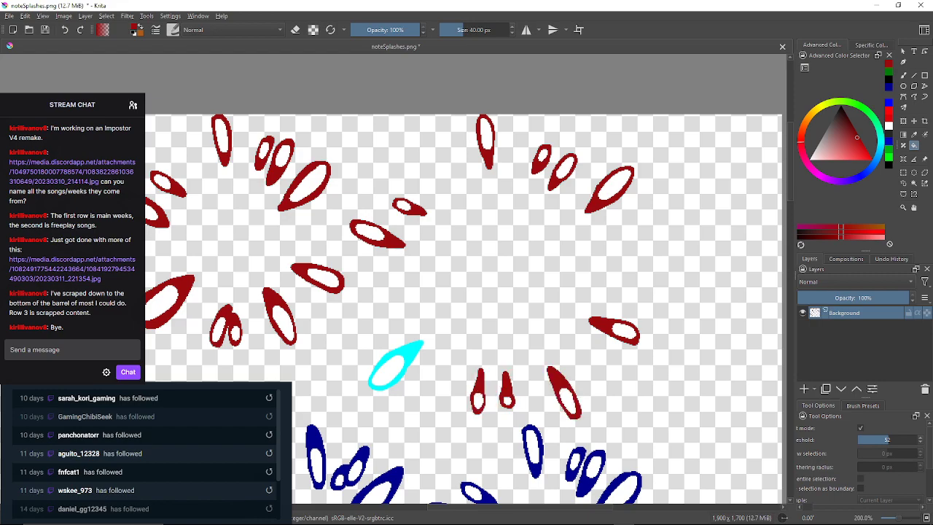
click(410, 354)
Fill the topmost oval and the two small ovals beside it in the cyan ring at the sheet's left edge with dark red.
scroll(408, 356, down, 3)
drag(408, 355, 867, 223)
scroll(419, 263, up, 6)
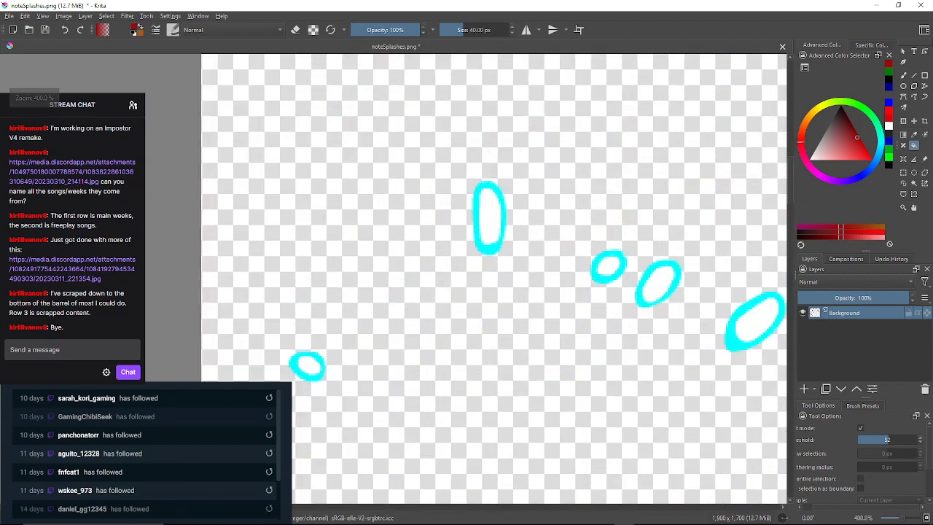
click(488, 217)
click(608, 267)
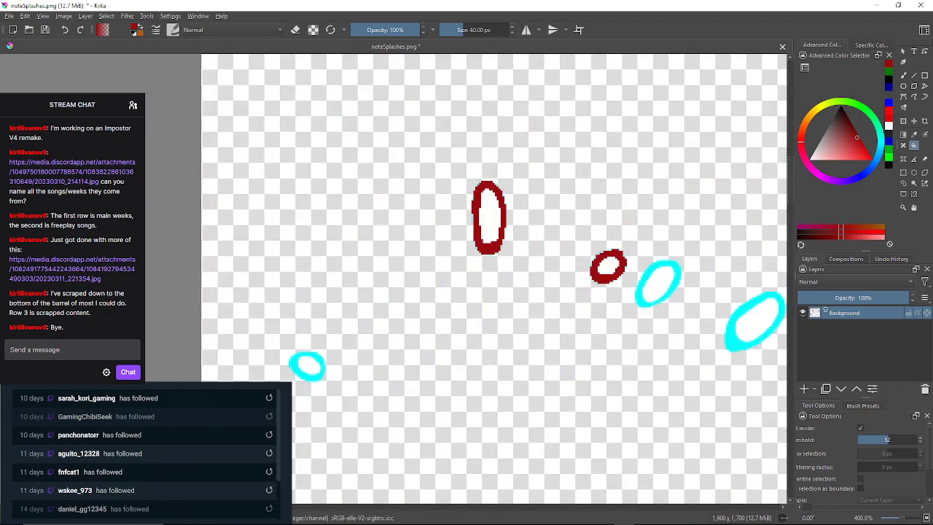
click(659, 283)
Recolour only the outline of the ring's larger upper-right cyan oval dark red, undoing the fill that covers its white centre.
drag(658, 284, 478, 227)
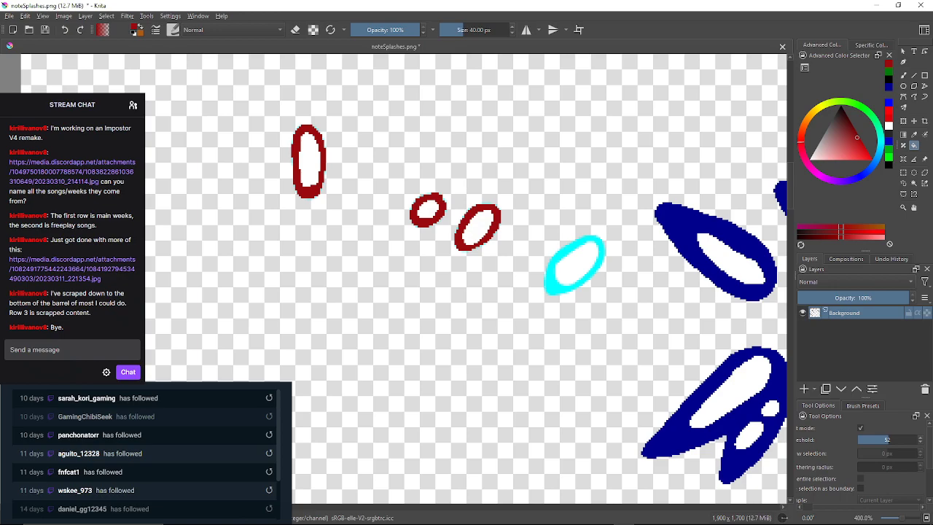
click(574, 263)
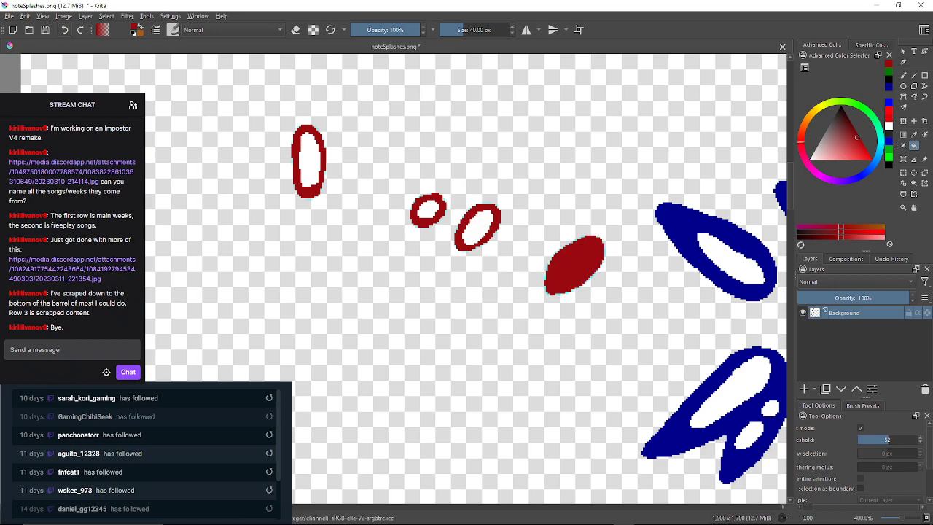
key(ctrl+z)
click(553, 283)
Fill the outlines of the ring's right and lower-right cyan ovals with dark red.
scroll(541, 343, down, 6)
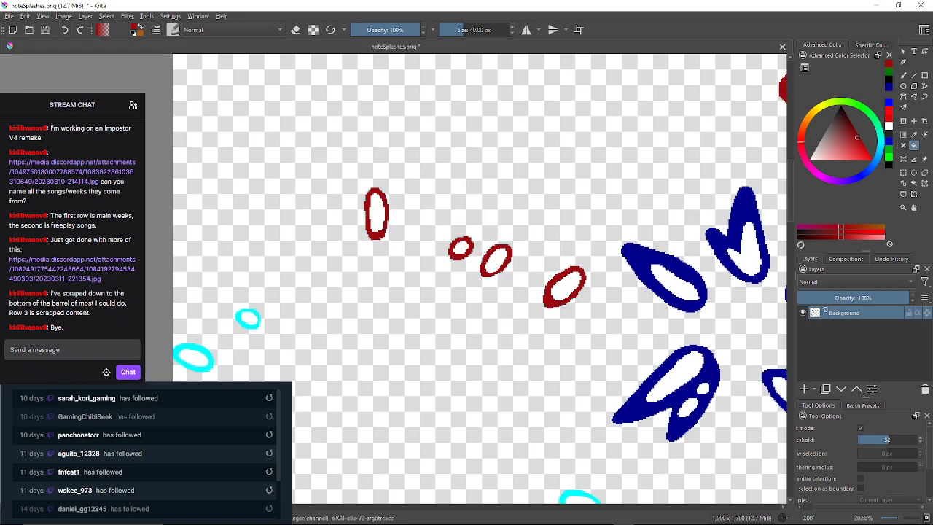
scroll(572, 430, up, 7)
scroll(481, 199, down, 1)
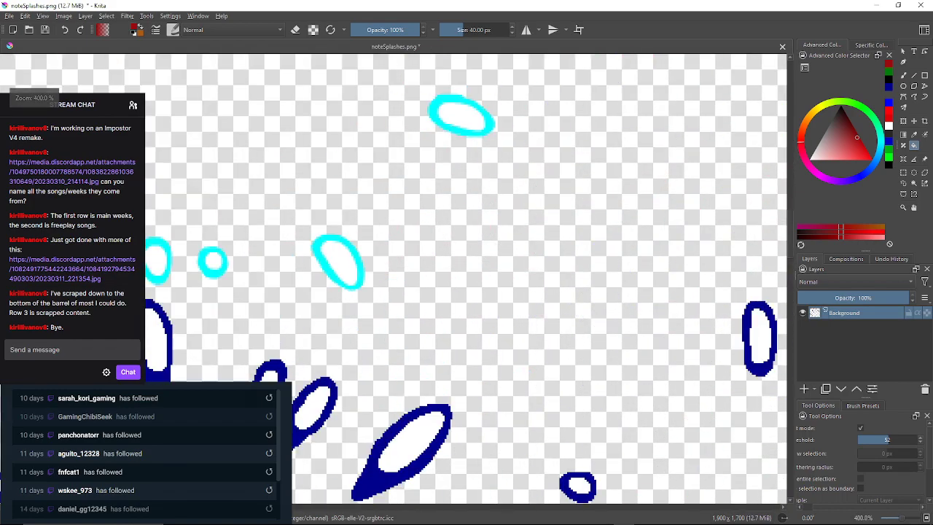
click(478, 132)
click(328, 268)
Fill the ring's two small bottom droplets and its larger lower-left cyan oval with dark red.
drag(322, 303, 495, 305)
scroll(494, 305, down, 1)
scroll(451, 255, down, 3)
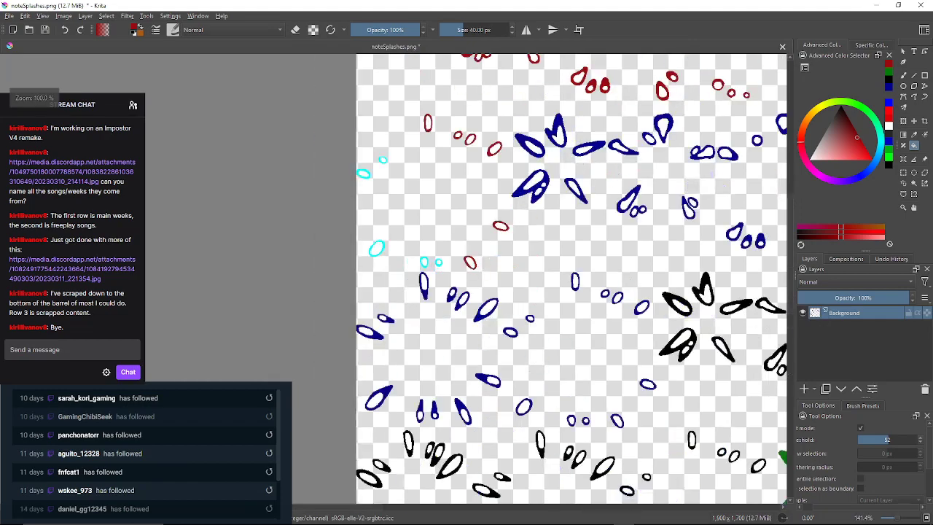
scroll(451, 255, up, 1)
scroll(434, 269, up, 2)
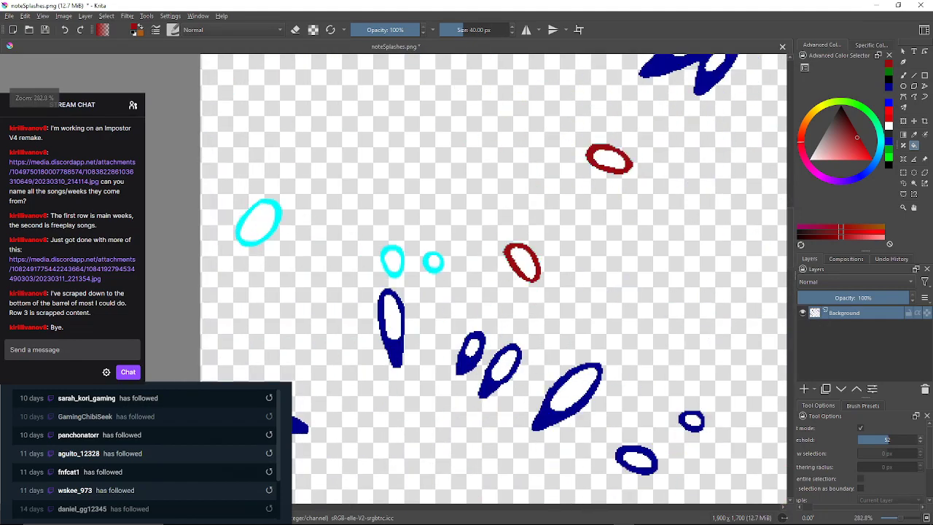
click(433, 252)
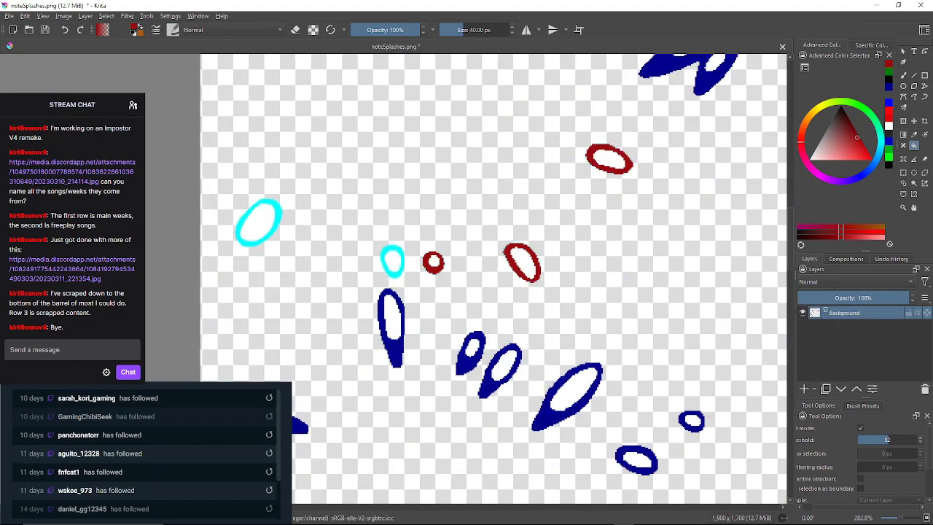
click(392, 248)
click(277, 211)
Recolour the outlines of the ring's two left cyan ovals dark red, undoing the fill placed in the larger one's centre.
drag(278, 211, 283, 380)
click(226, 180)
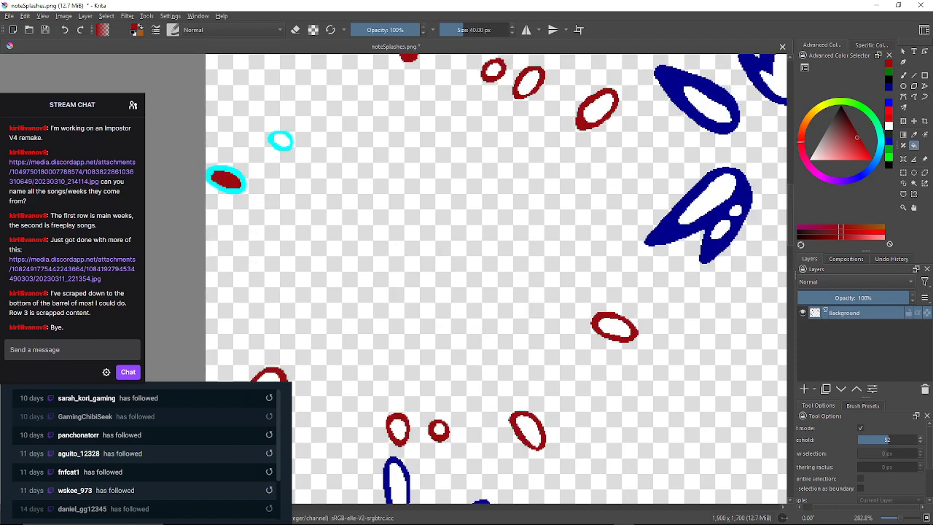
click(64, 30)
click(240, 186)
drag(409, 109, 330, 184)
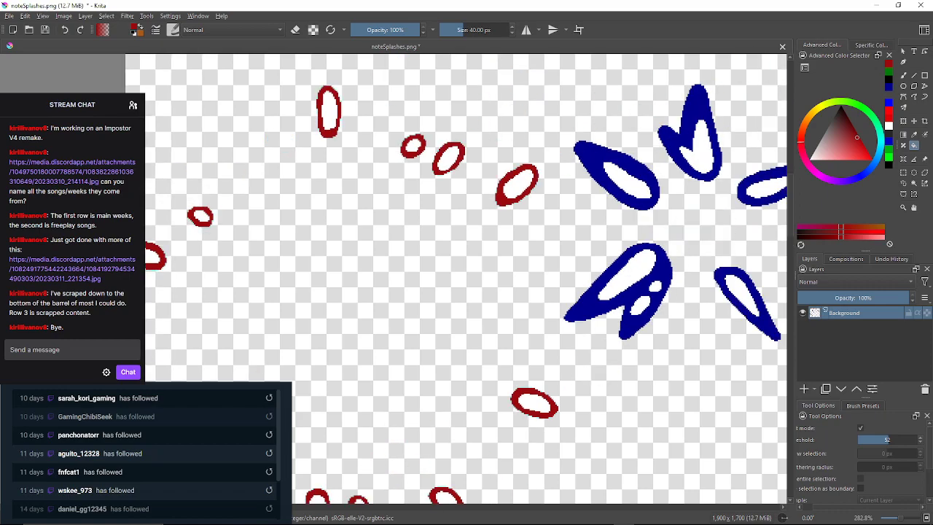
Examine the recoloured dark red splashes across the sheet for leftover cyan edge pixels.
scroll(330, 184, down, 3)
drag(554, 95, 392, 224)
scroll(392, 224, down, 1)
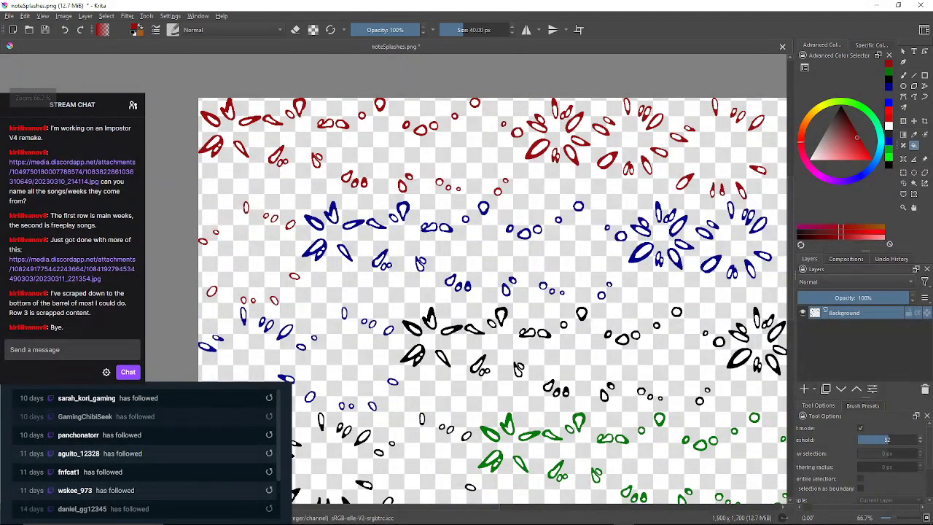
scroll(516, 124, up, 5)
scroll(481, 115, down, 2)
drag(481, 115, 548, 134)
drag(213, 153, 398, 124)
scroll(399, 125, up, 2)
drag(481, 91, 413, 183)
scroll(414, 183, up, 3)
scroll(443, 183, down, 3)
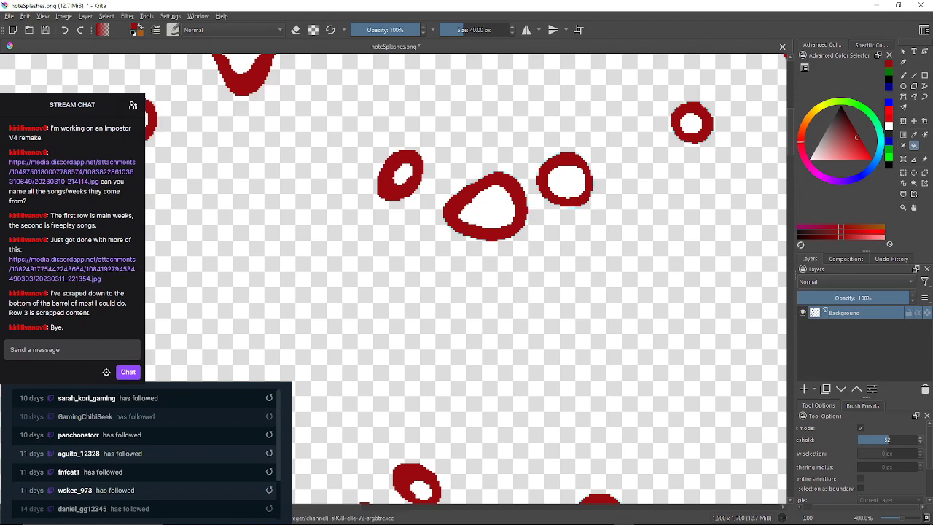
Set the fill threshold to 1 and fill the leftover cyan pixels along the large top-row droplet's upper-left edge with dark red.
drag(883, 439, 855, 439)
scroll(503, 195, up, 4)
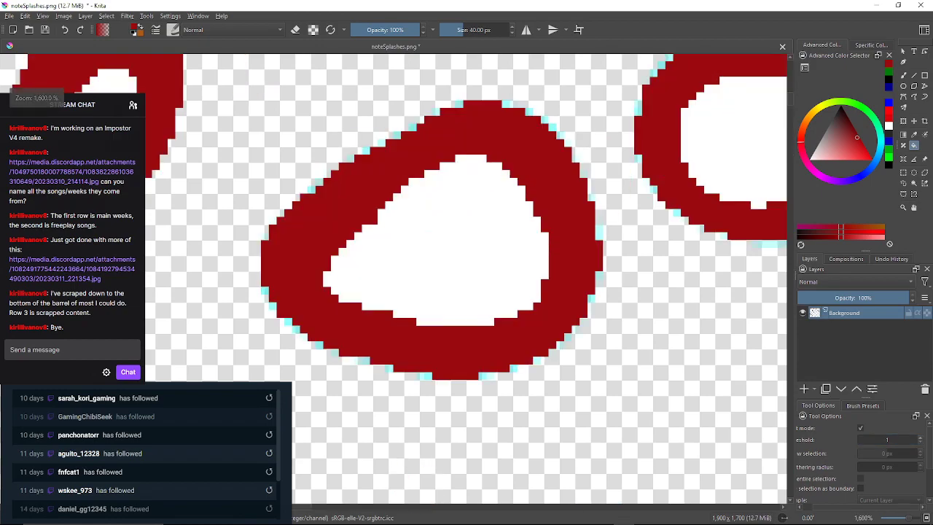
scroll(429, 174, up, 4)
scroll(536, 415, down, 1)
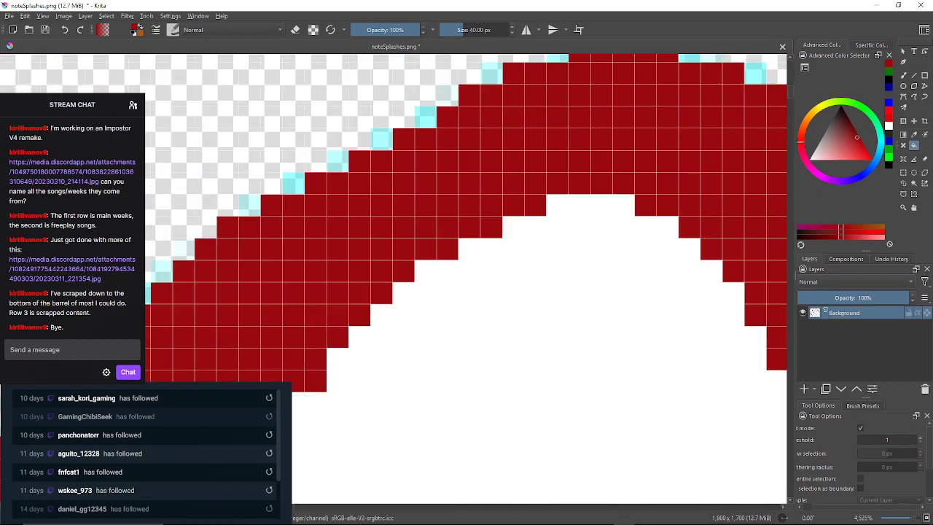
click(249, 205)
click(293, 184)
click(338, 162)
click(381, 139)
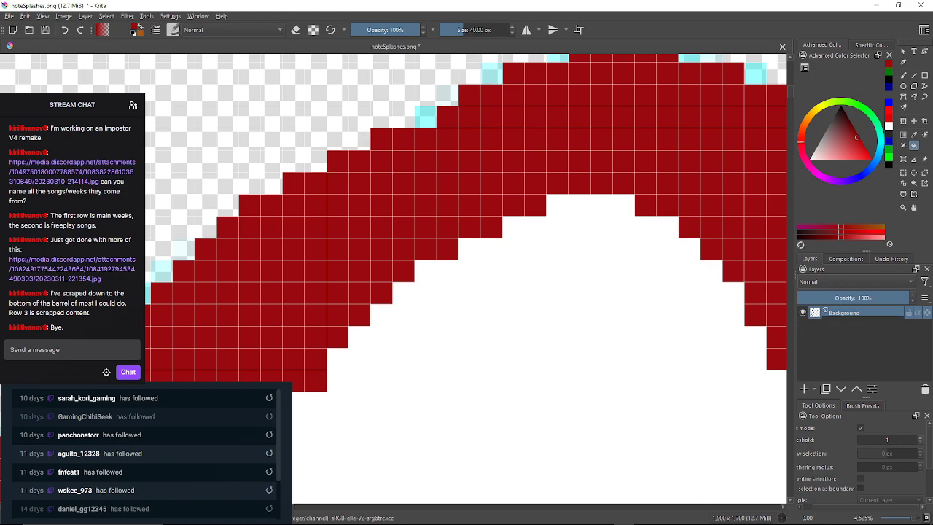
click(425, 118)
Fill the faint cyan pixels on both sides of the droplet's top edge with dark red.
drag(437, 109, 378, 183)
click(389, 169)
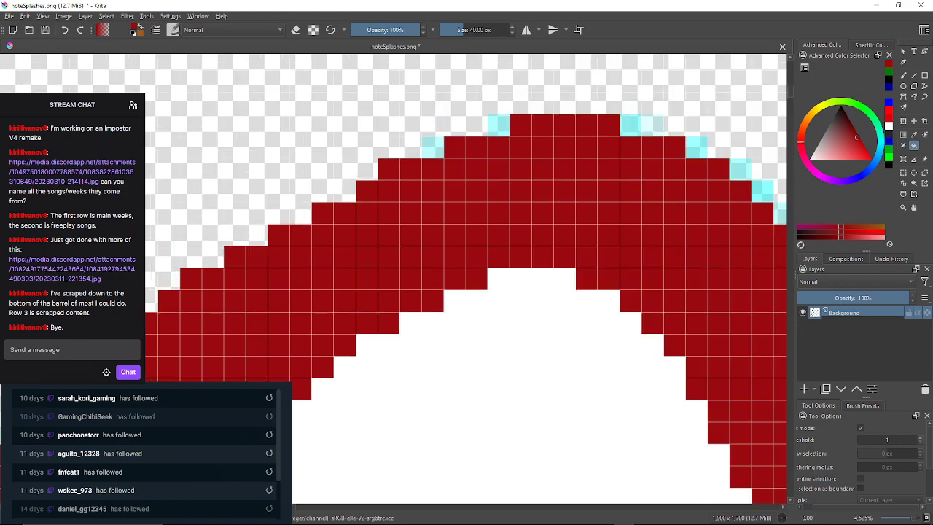
click(433, 148)
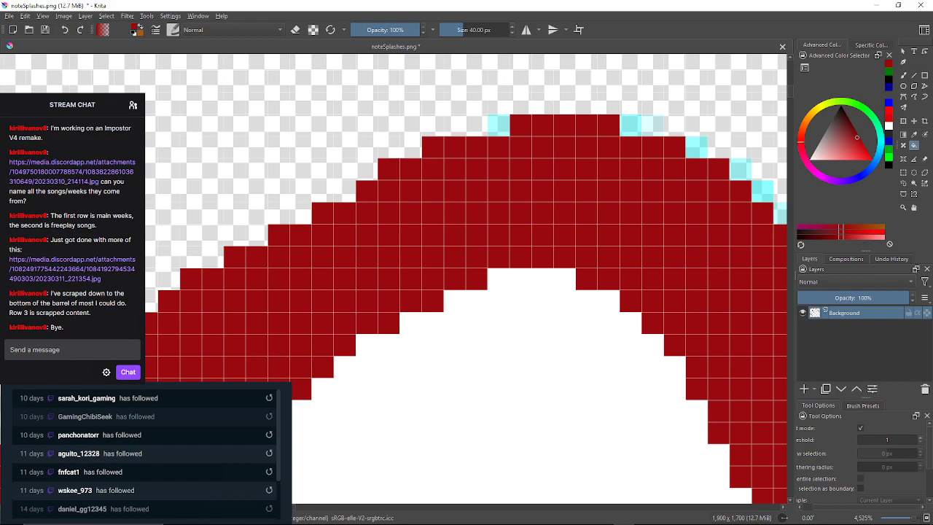
click(498, 126)
click(630, 125)
click(653, 125)
Undo the stray background fill and fill the cyan pixels along the droplet's upper-right edge with dark red.
drag(654, 127, 548, 149)
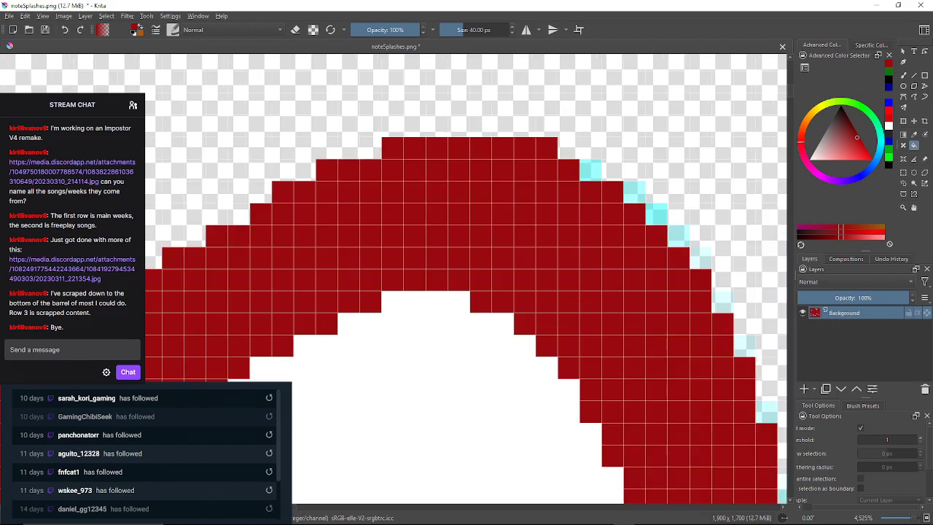
click(588, 156)
click(64, 29)
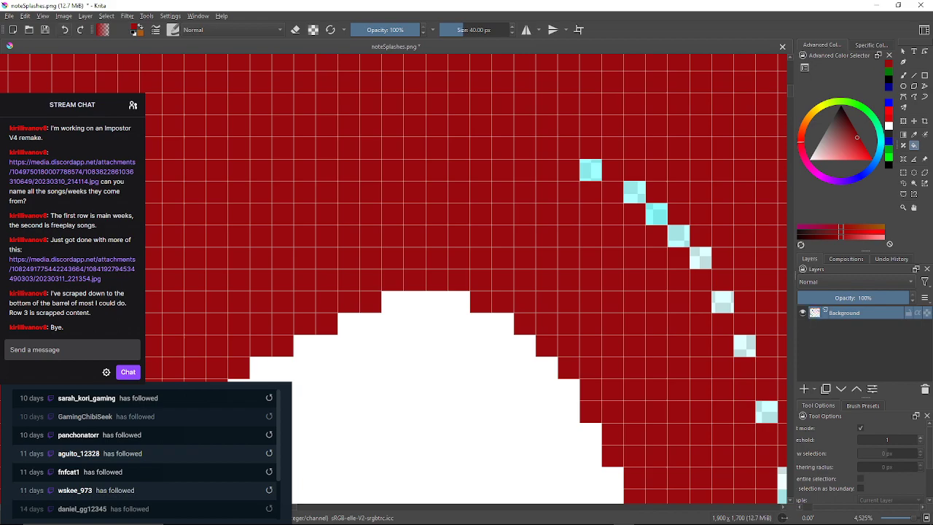
click(590, 170)
click(634, 192)
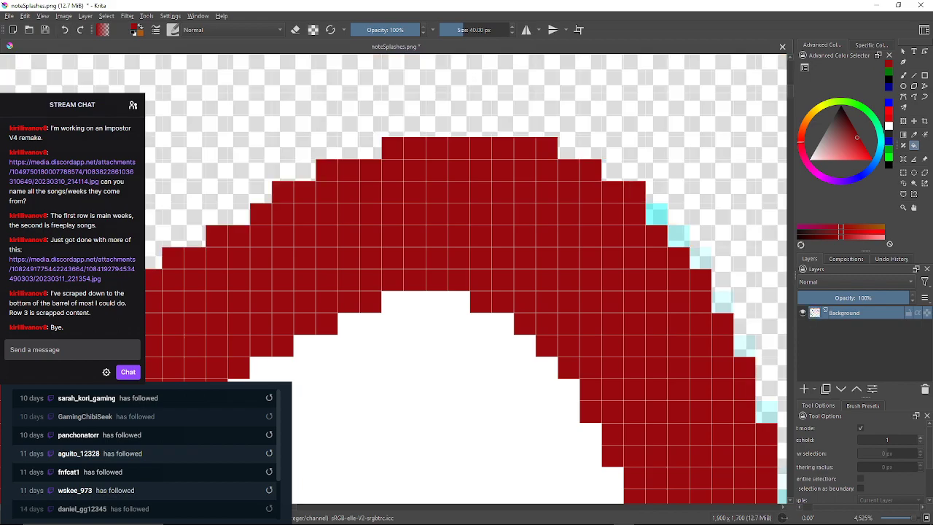
click(656, 214)
click(678, 236)
Fill the pale cyan pixels further down the droplet's right shoulder with dark red.
drag(701, 258, 583, 209)
click(679, 251)
click(604, 253)
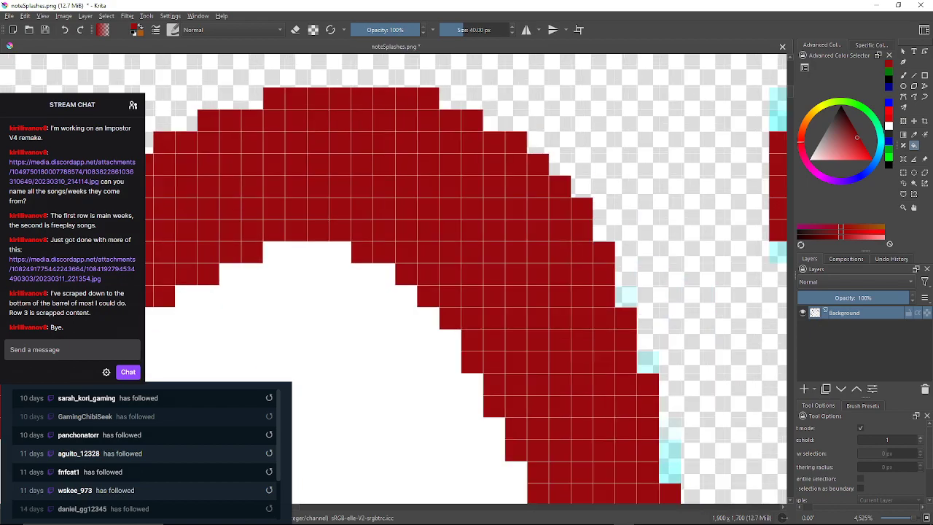
click(626, 295)
drag(627, 297, 577, 206)
click(598, 271)
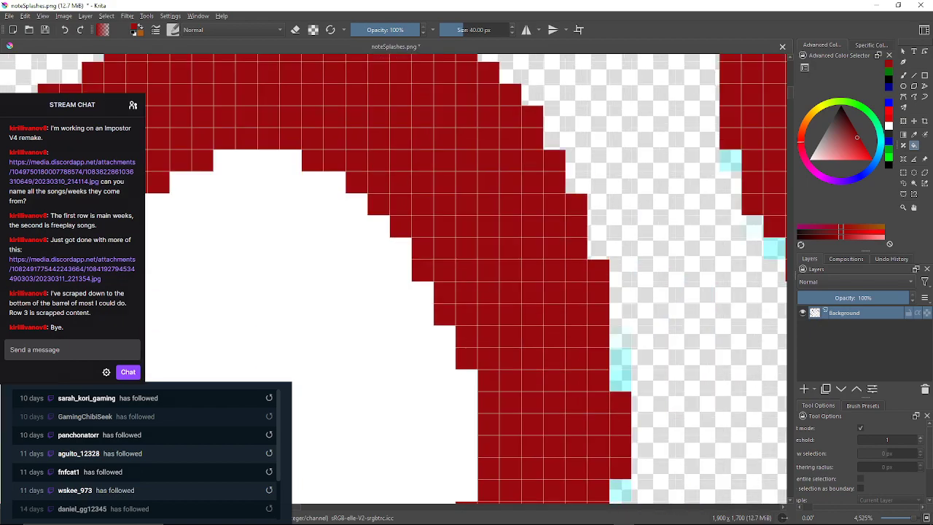
Fill the three stacked cyan pixels on the droplet's right side with dark red.
click(619, 358)
click(620, 380)
click(620, 336)
drag(620, 336, 601, 227)
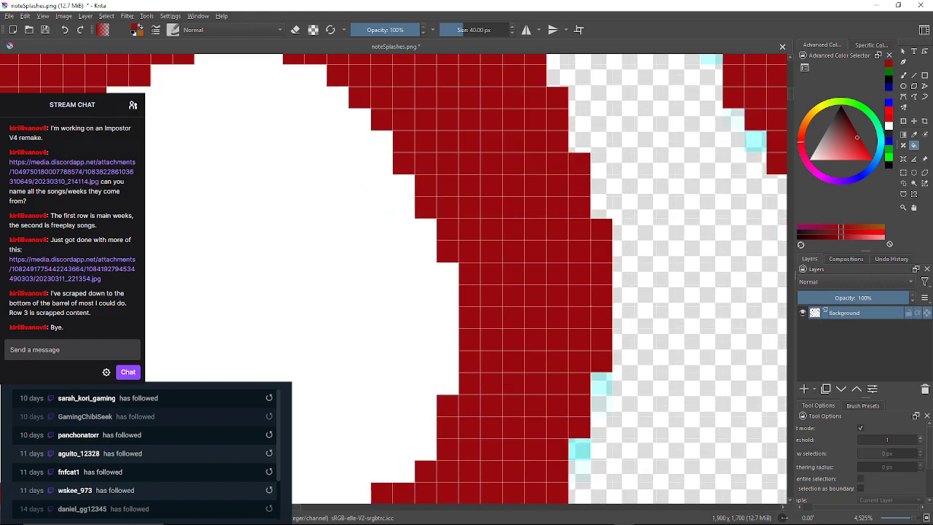
Fill the cyan pixels on the lower part of the droplet's right side with dark red.
click(601, 383)
click(601, 405)
drag(601, 407, 583, 254)
click(562, 295)
drag(562, 296, 575, 188)
click(575, 210)
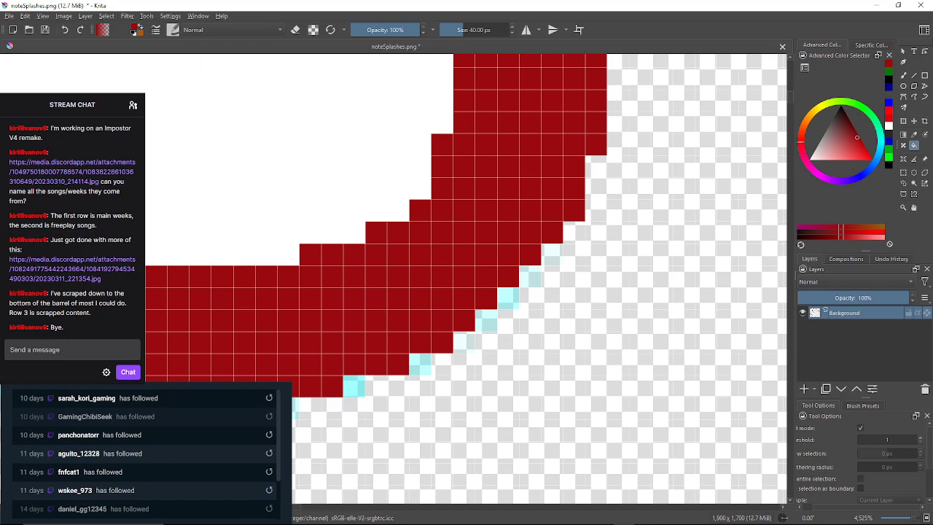
Fill the diagonal run of cyan pixels along the droplet's lower-right curve with dark red.
click(552, 255)
click(530, 277)
click(508, 299)
click(486, 321)
drag(466, 326, 478, 272)
scroll(478, 273, up, 1)
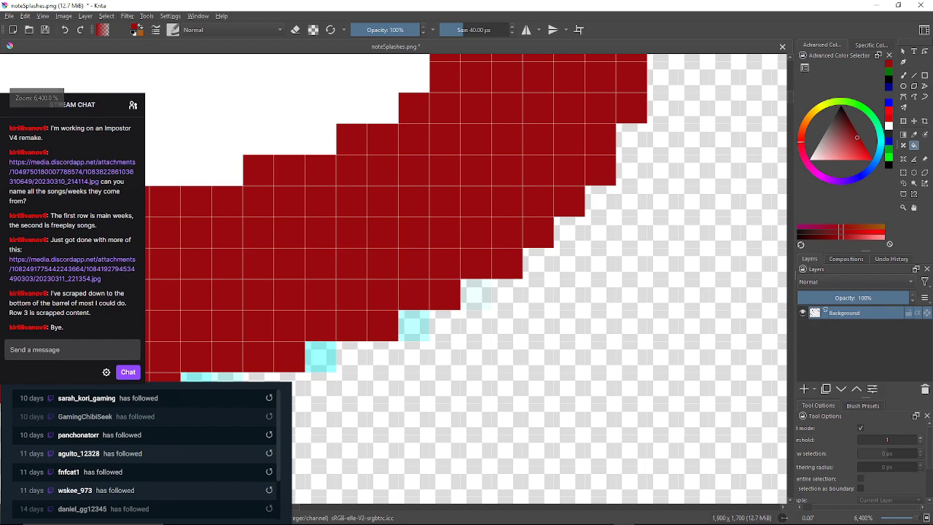
click(476, 295)
click(414, 325)
click(321, 356)
drag(321, 356, 385, 276)
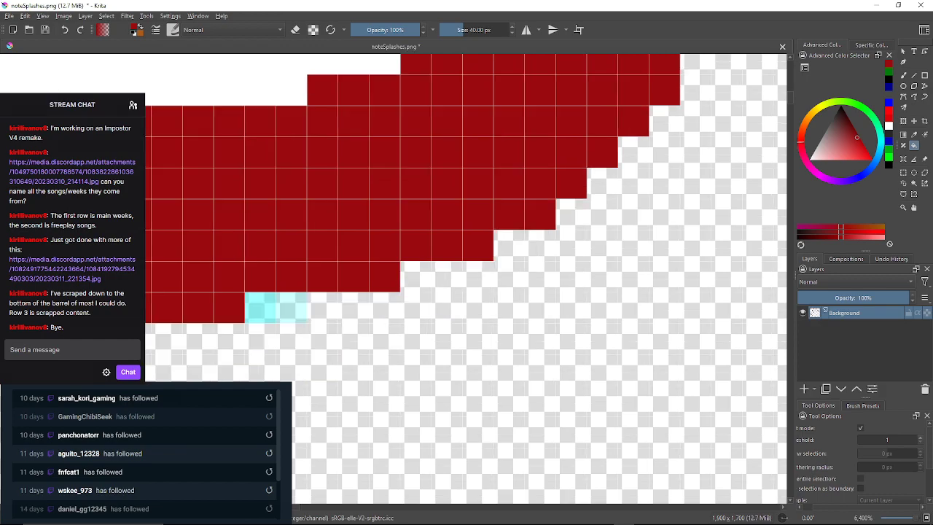
Fill the cyan pixels on both sides of the droplet's bottom edge with dark red.
click(292, 307)
click(260, 308)
drag(260, 307, 524, 273)
click(308, 273)
click(276, 272)
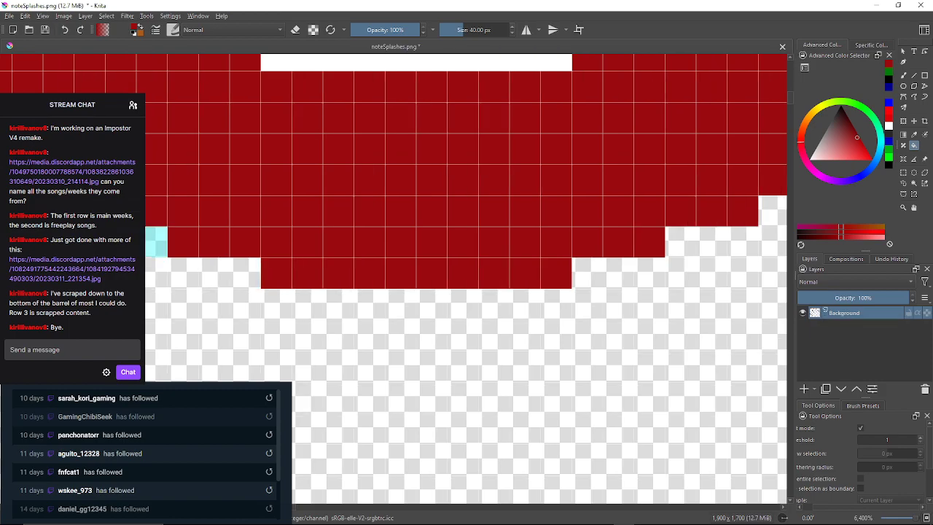
drag(277, 273, 399, 272)
click(275, 241)
drag(274, 241, 359, 275)
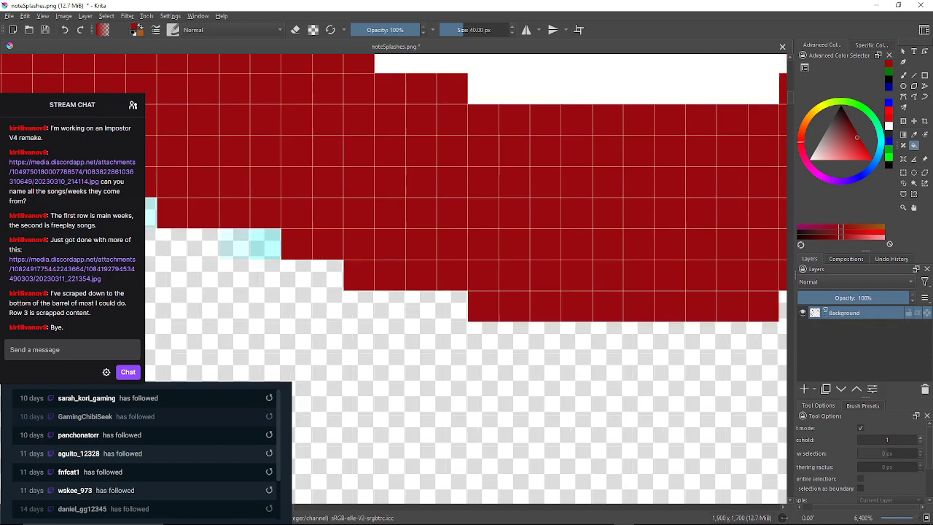
Fill the cyan pixels along the stepped edge left of the droplet's bottom with dark red.
click(265, 243)
click(233, 244)
drag(233, 243, 367, 271)
click(275, 240)
drag(274, 241, 399, 279)
click(339, 248)
click(307, 218)
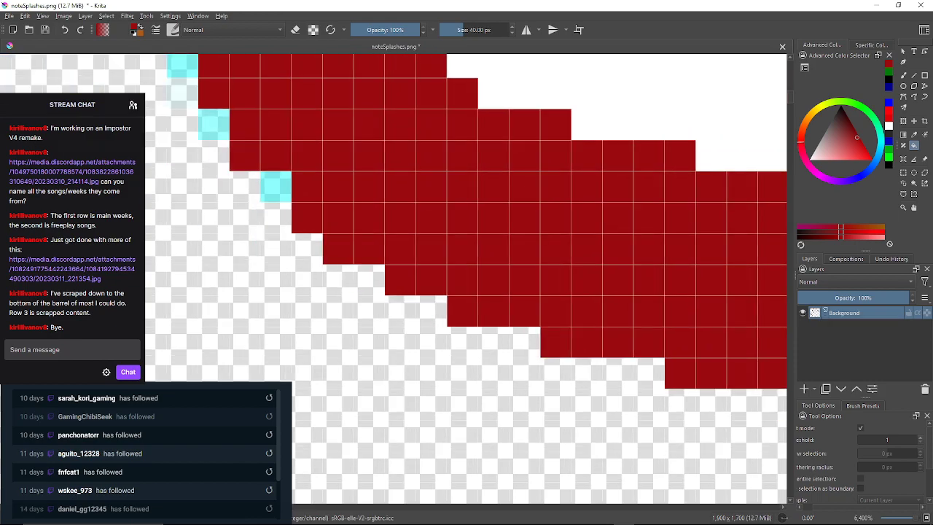
Fill the cyan pixels on the droplet's lower-left corner and left side with dark red.
click(276, 186)
drag(276, 187, 455, 332)
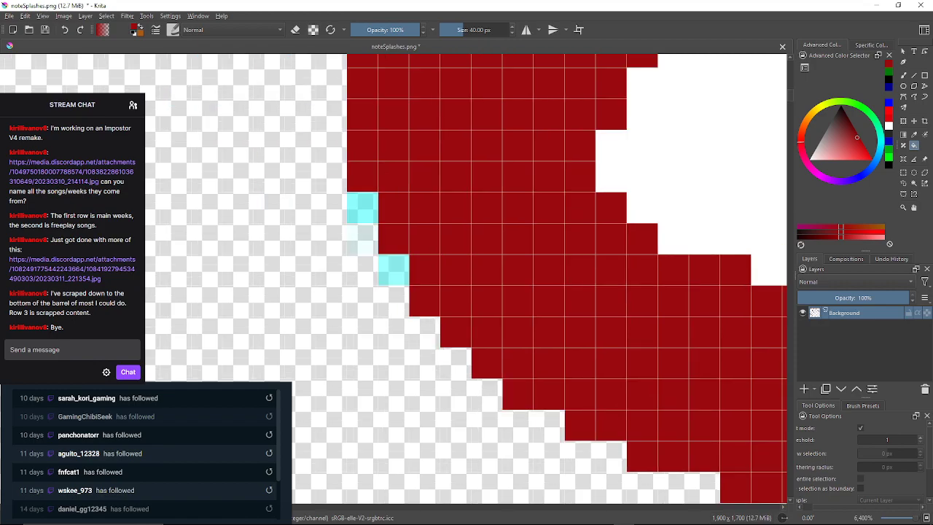
click(394, 270)
click(362, 239)
click(362, 207)
drag(363, 208, 358, 386)
click(358, 168)
drag(358, 168, 329, 261)
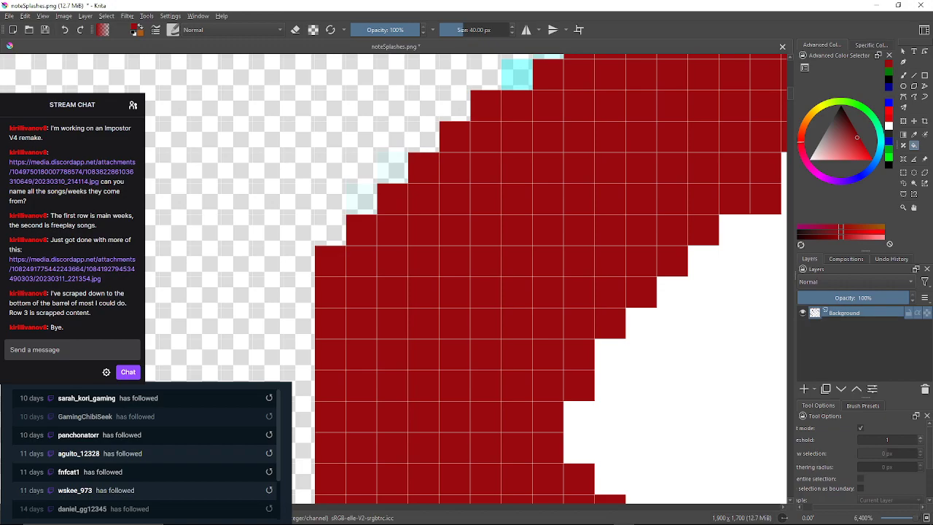
Fill the remaining cyan pixels along the droplet's upper-left slope with dark red.
click(361, 199)
click(392, 168)
drag(392, 168, 365, 213)
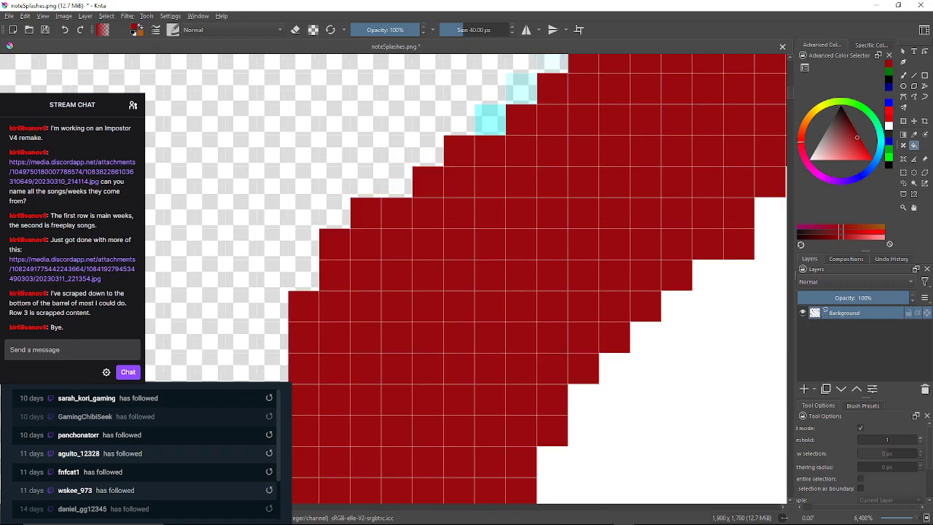
click(490, 120)
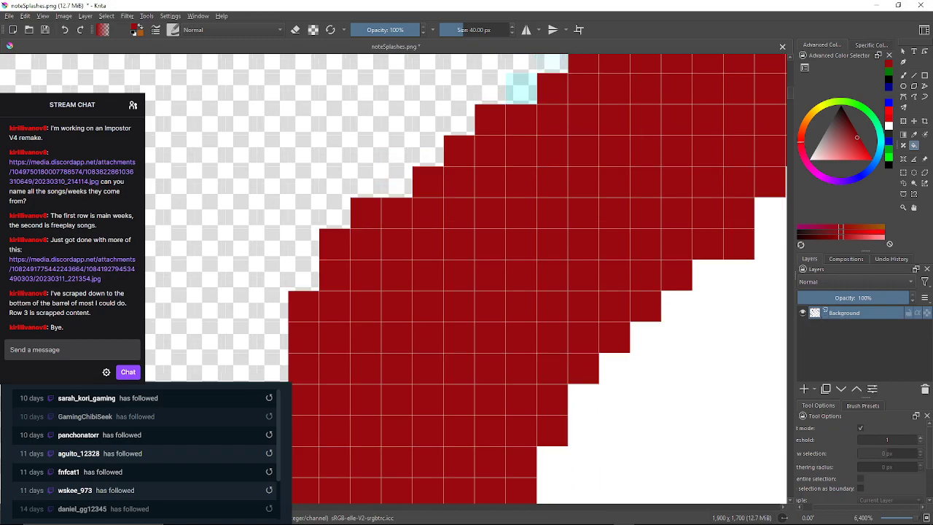
click(522, 88)
drag(522, 88, 439, 178)
click(470, 147)
drag(470, 147, 274, 300)
drag(656, 131, 207, 316)
scroll(441, 285, down, 6)
scroll(440, 284, down, 3)
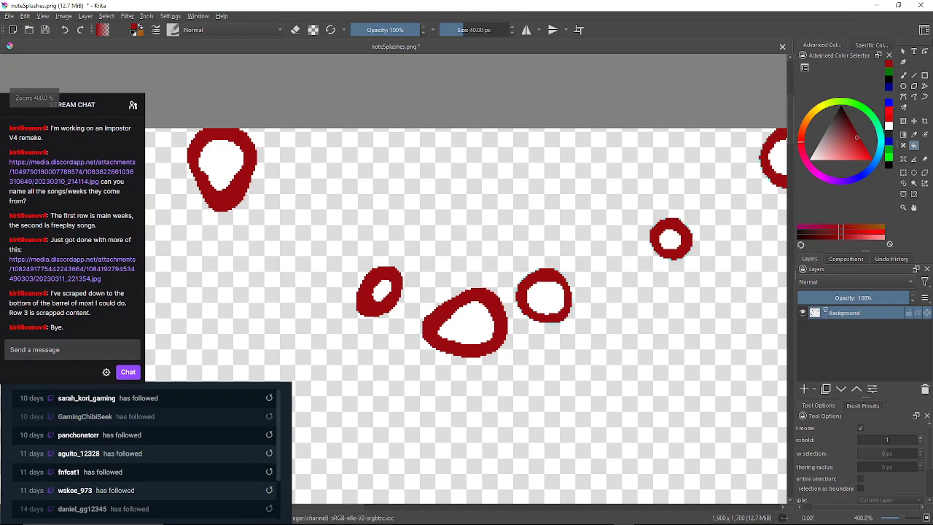
Fill the cyan pixels along the upper-left curve of the round splash beside the droplet with dark red.
scroll(508, 279, up, 6)
scroll(466, 288, up, 3)
scroll(356, 346, down, 2)
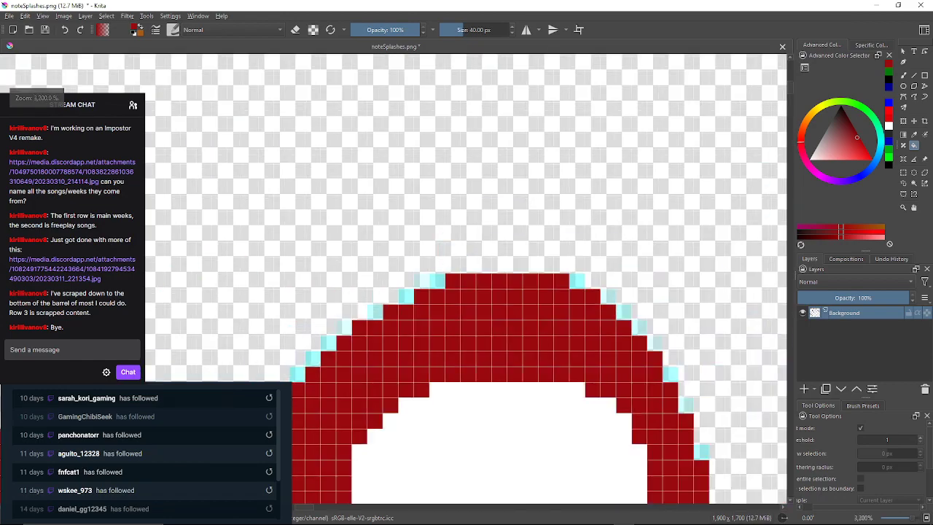
drag(343, 365, 459, 293)
scroll(459, 293, up, 2)
click(370, 308)
click(340, 338)
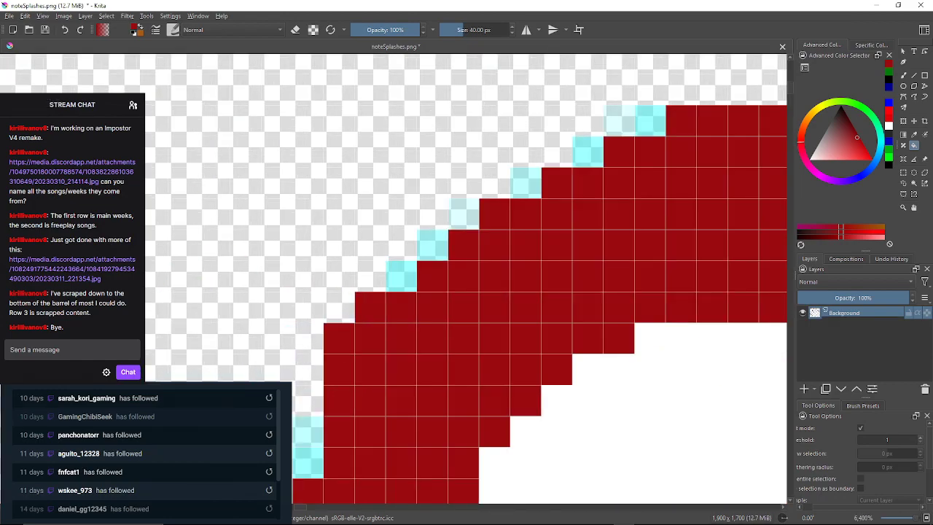
click(401, 276)
click(433, 244)
click(463, 214)
click(525, 183)
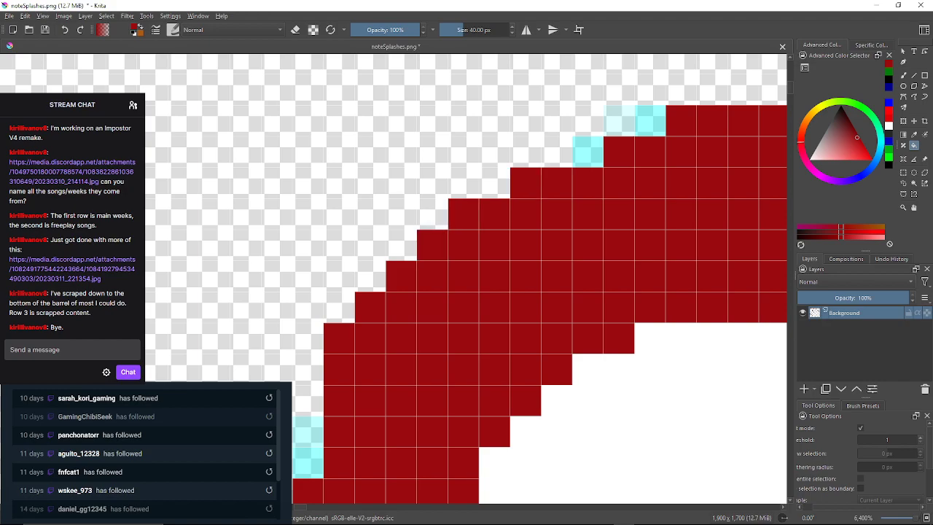
Fill the cyan pixels at the left end of the round splash's top edge with dark red.
drag(547, 175, 444, 226)
click(485, 202)
click(516, 173)
click(547, 173)
drag(546, 173, 274, 214)
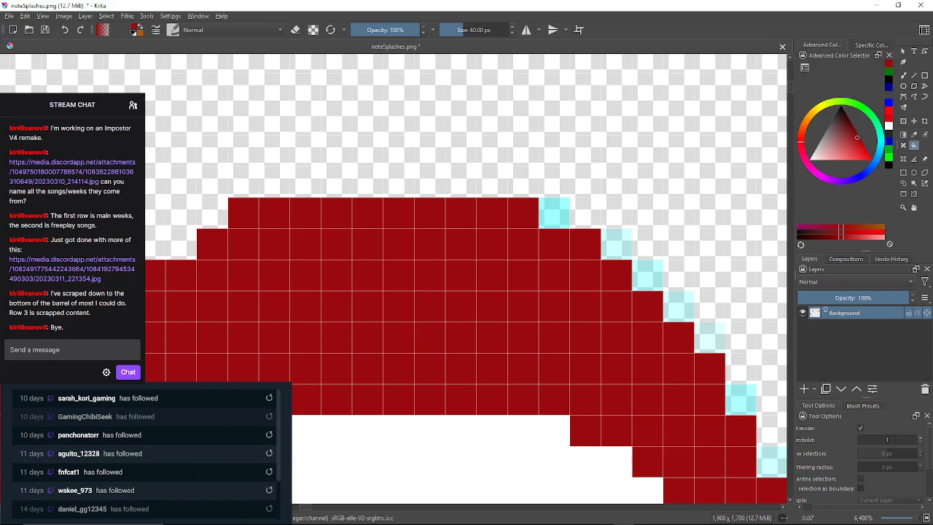
Fill the cyan pixels stepping down the round splash's upper-right curve with dark red.
click(554, 213)
click(616, 244)
click(647, 274)
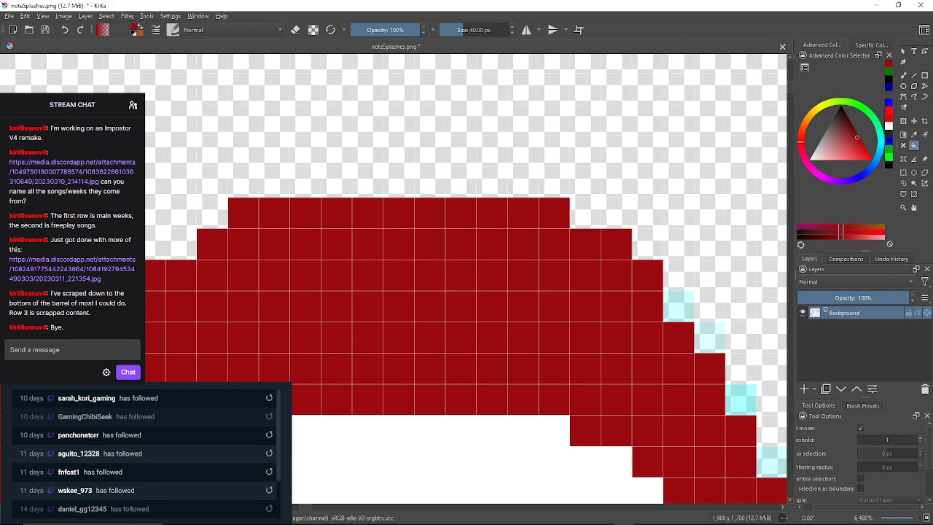
click(678, 306)
drag(679, 306, 564, 270)
click(596, 301)
click(627, 363)
click(659, 424)
drag(658, 425, 374, 144)
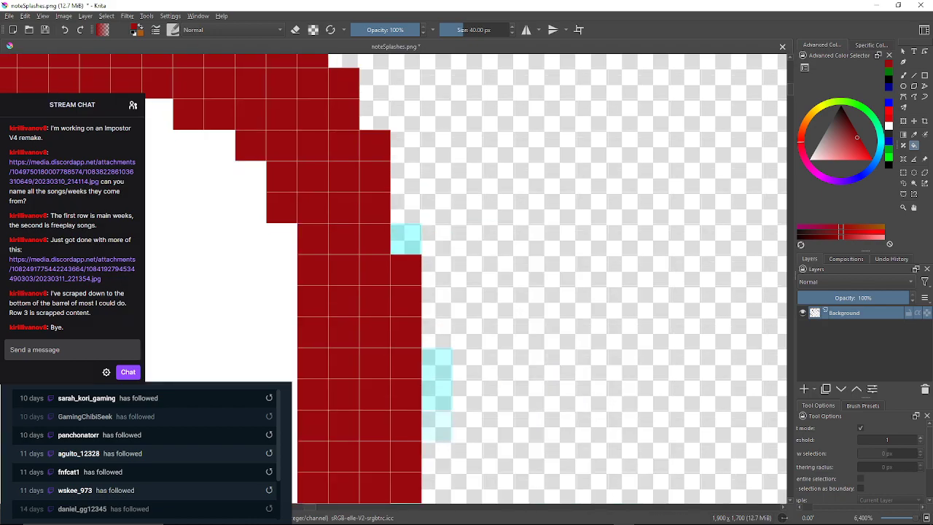
Fill the cyan pixels along the round splash's right side with dark red.
click(406, 239)
click(437, 378)
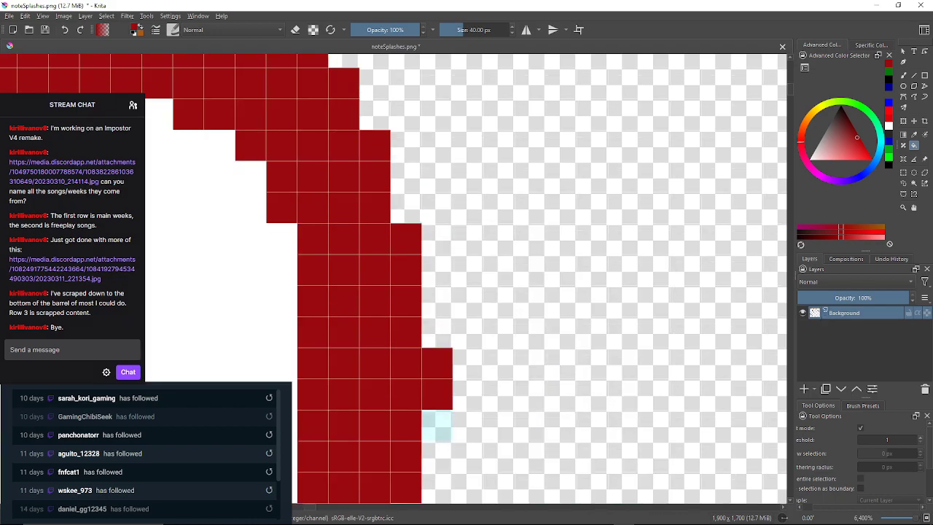
click(436, 425)
drag(437, 425, 444, 234)
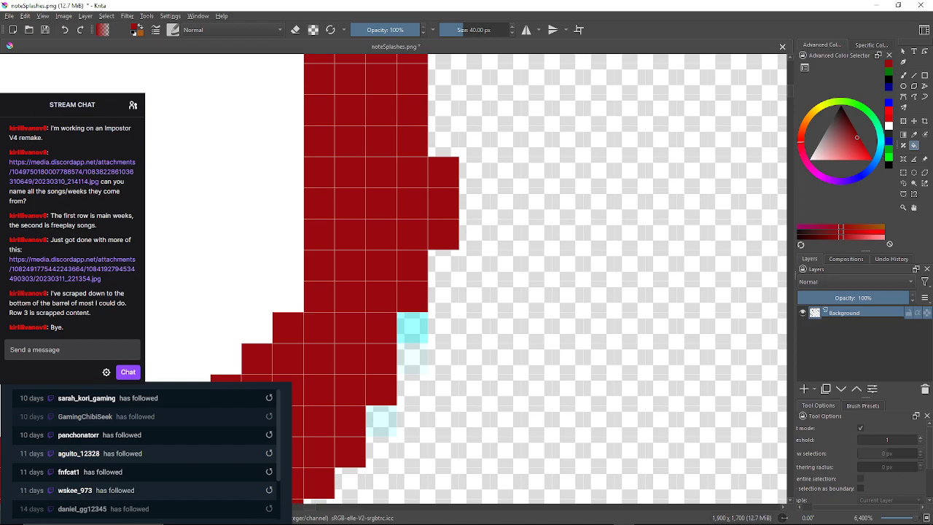
click(415, 328)
drag(415, 327, 463, 215)
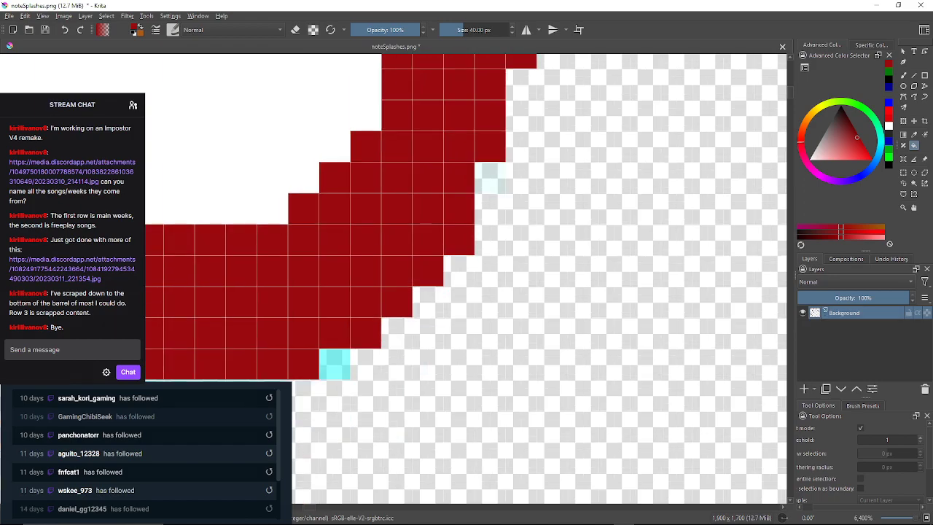
Fill the cyan pixel at the round splash's lower-right corner and the cyan row under its bottom edge with dark red.
click(335, 364)
drag(335, 364, 468, 265)
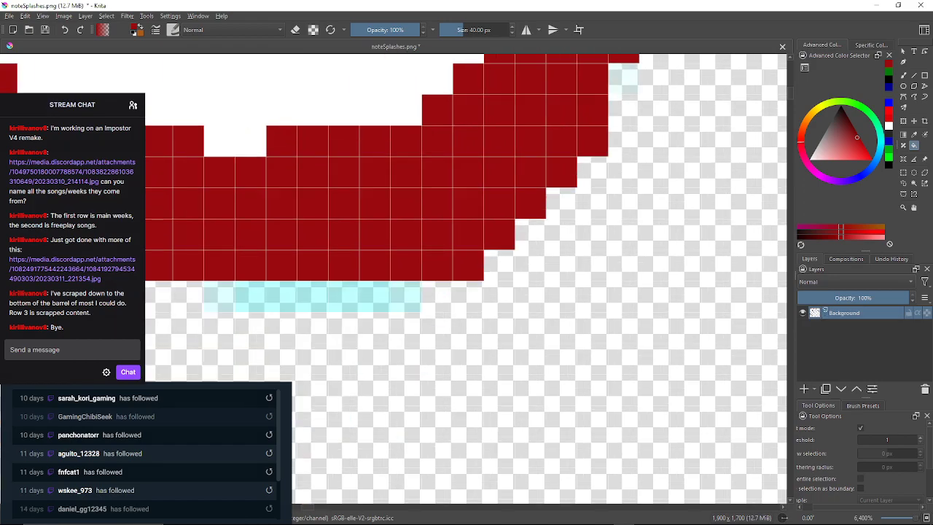
click(406, 297)
click(359, 297)
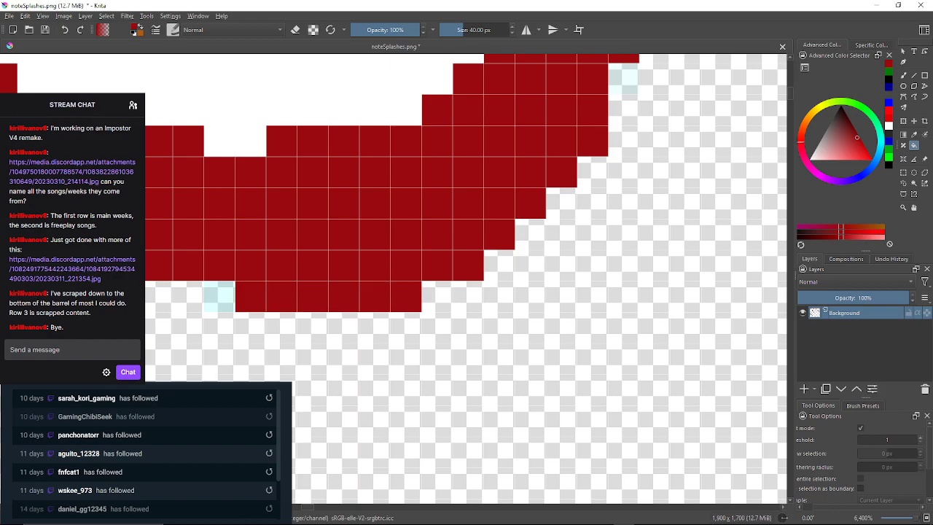
click(220, 296)
drag(220, 296, 464, 281)
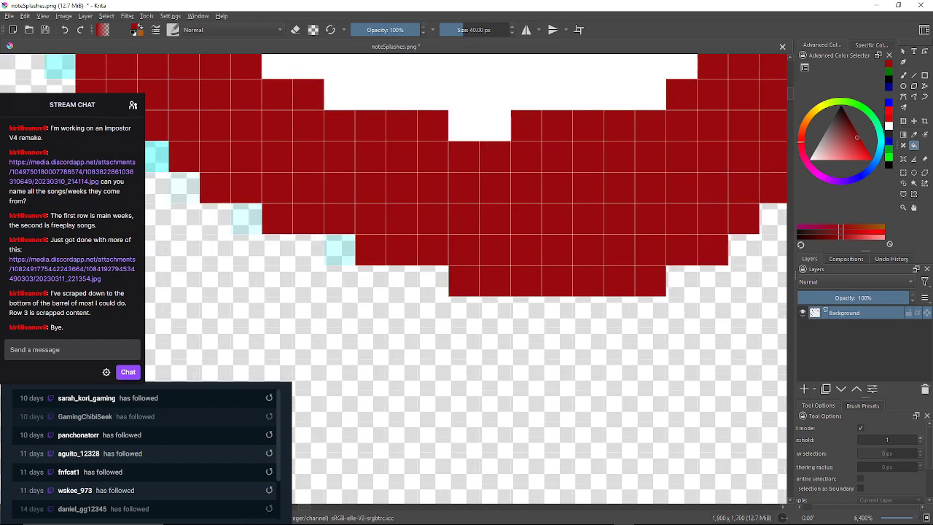
Fill the cyan pixels along the round splash's lower-left curve with dark red.
click(340, 250)
click(246, 219)
drag(247, 218, 369, 270)
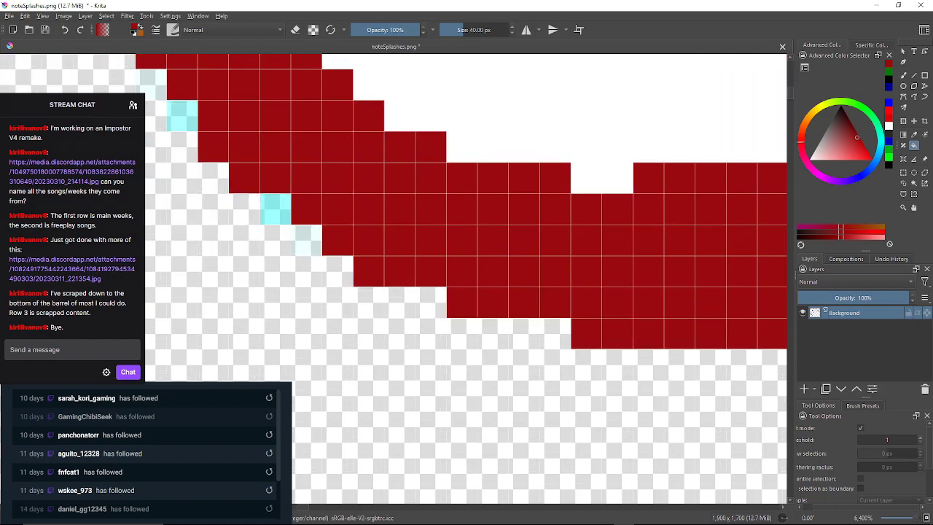
click(306, 240)
click(275, 208)
drag(275, 208, 350, 249)
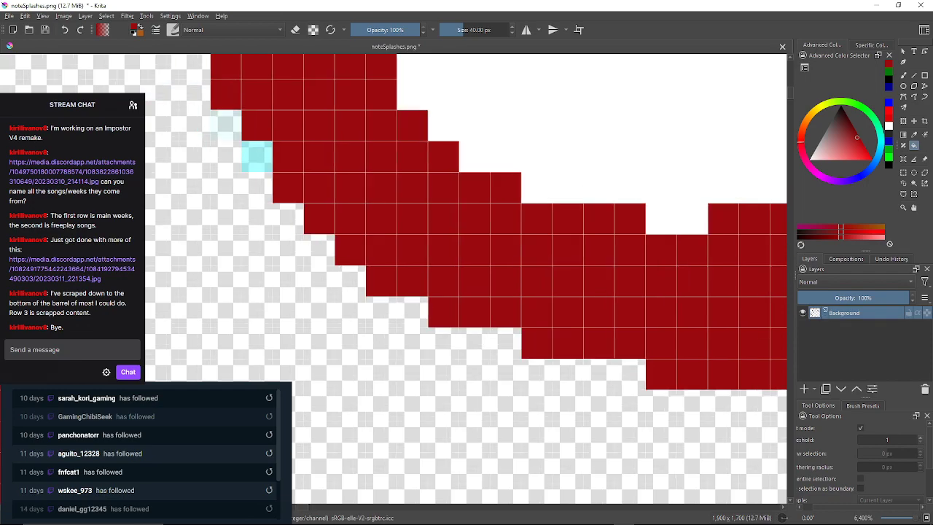
Fill the remaining cyan pixels up the round splash's left side with dark red.
click(256, 156)
drag(225, 125, 330, 271)
click(241, 149)
click(298, 177)
drag(299, 177, 304, 355)
click(304, 167)
click(304, 136)
drag(304, 136, 78, 493)
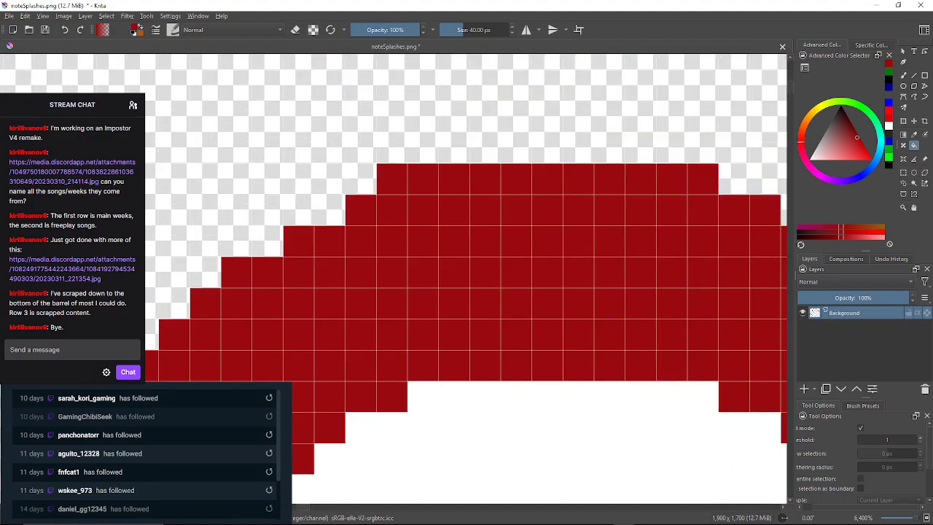
Fill the cyan pixels along the upper-right edge of the next, smaller ring splash with dark red.
drag(580, 261, 466, 263)
scroll(466, 268, down, 9)
scroll(474, 287, up, 3)
scroll(474, 287, down, 3)
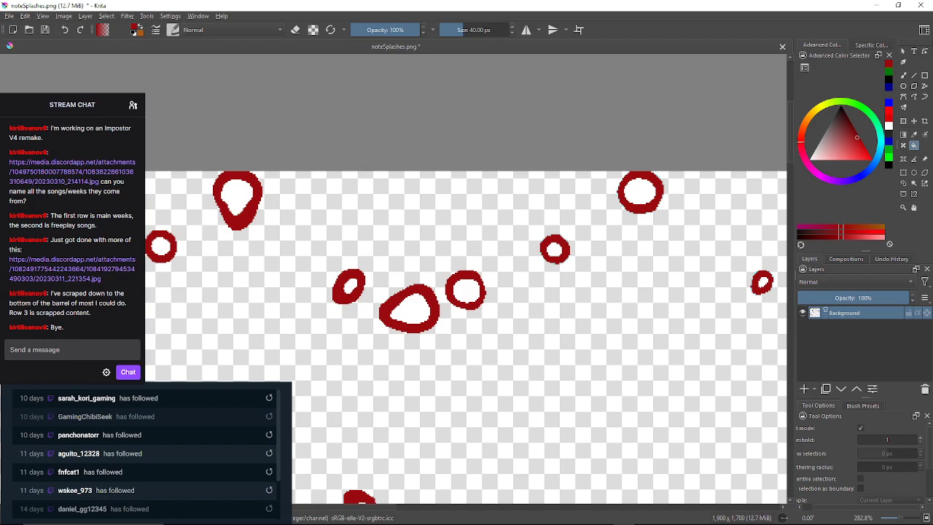
scroll(549, 249, up, 6)
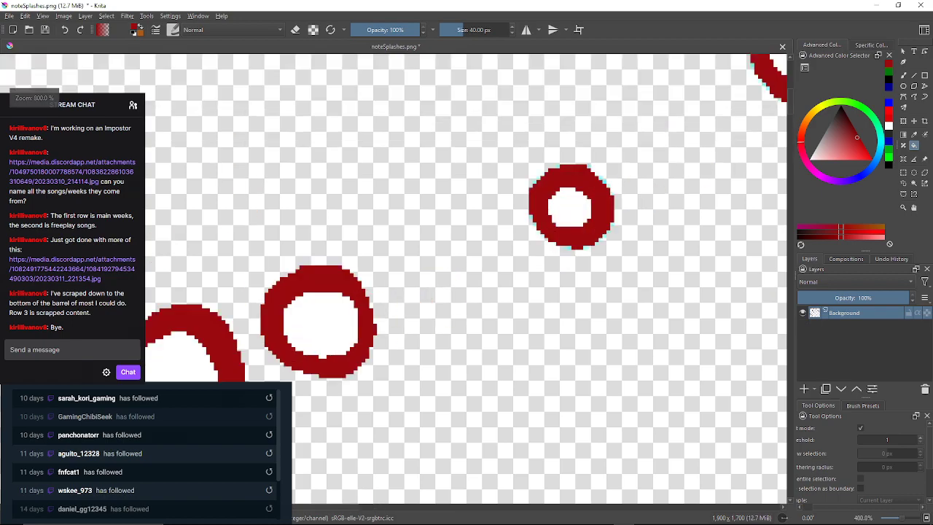
click(555, 137)
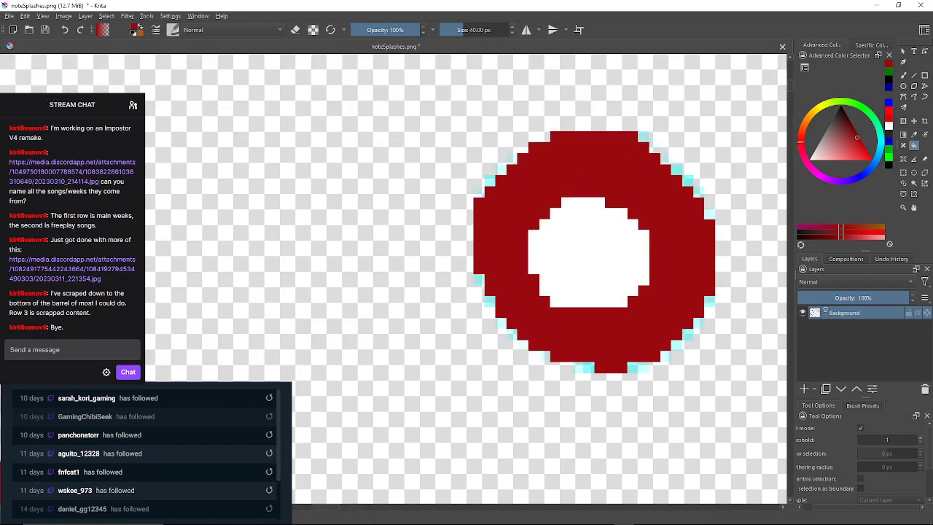
click(644, 137)
click(667, 159)
click(676, 169)
click(688, 181)
click(699, 191)
click(710, 213)
Fill the cyan pixels along the small ring's lower-right edge with dark red.
click(710, 303)
click(699, 323)
click(688, 335)
click(677, 345)
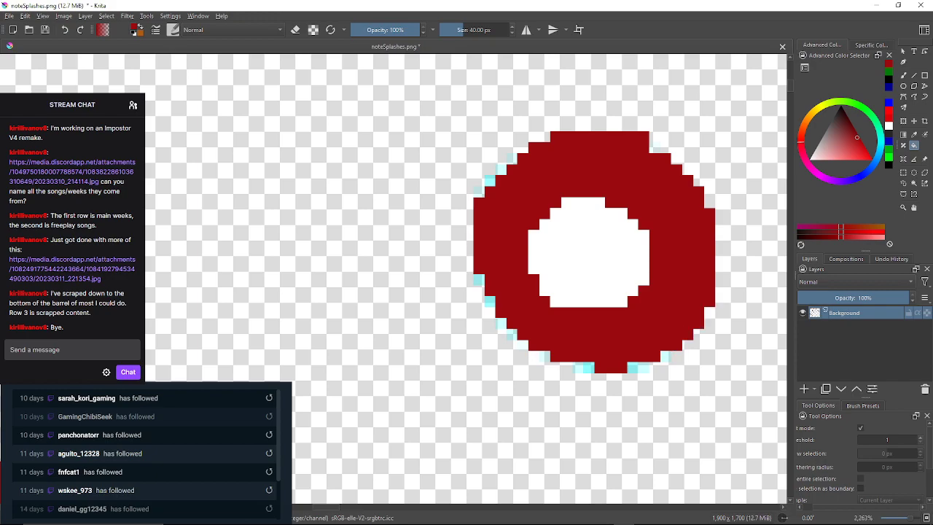
click(667, 356)
click(644, 367)
Fill the cyan pixels along the small ring's lower-left edge with dark red.
scroll(644, 368, up, 2)
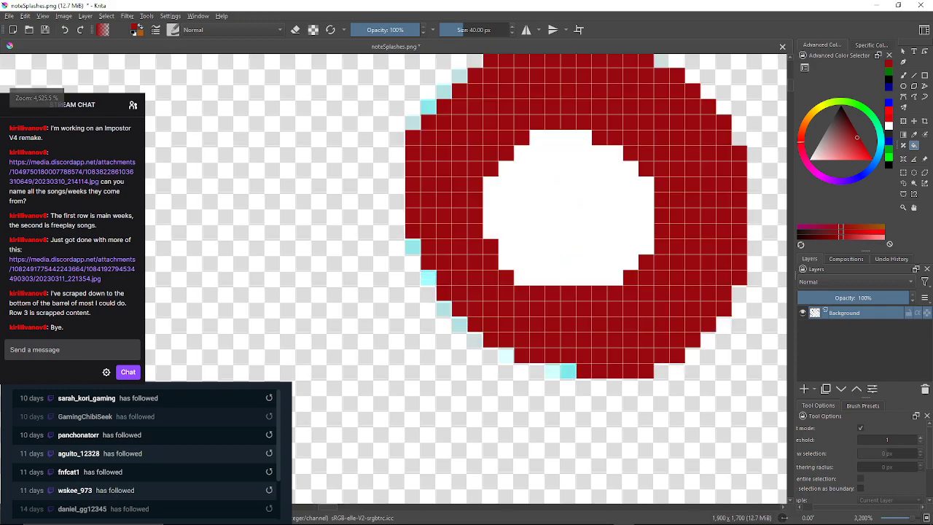
click(539, 375)
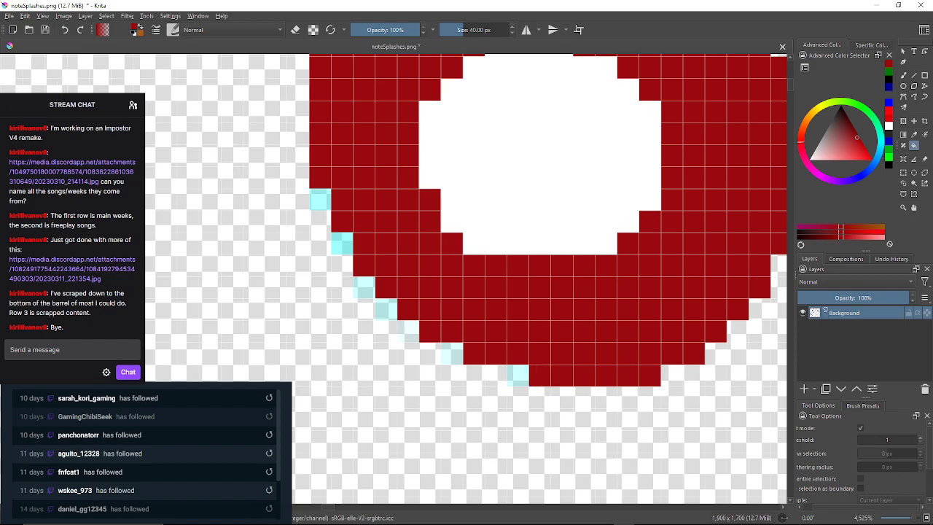
click(517, 376)
click(452, 353)
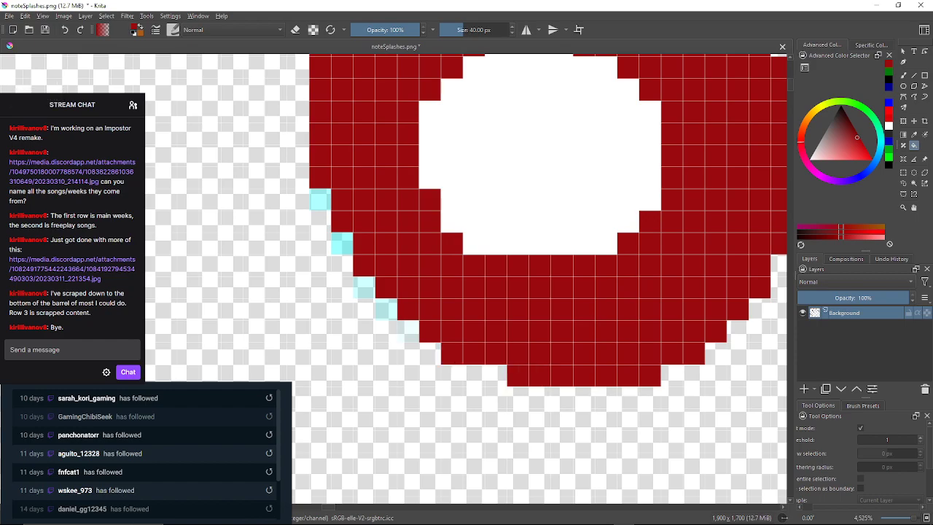
click(387, 309)
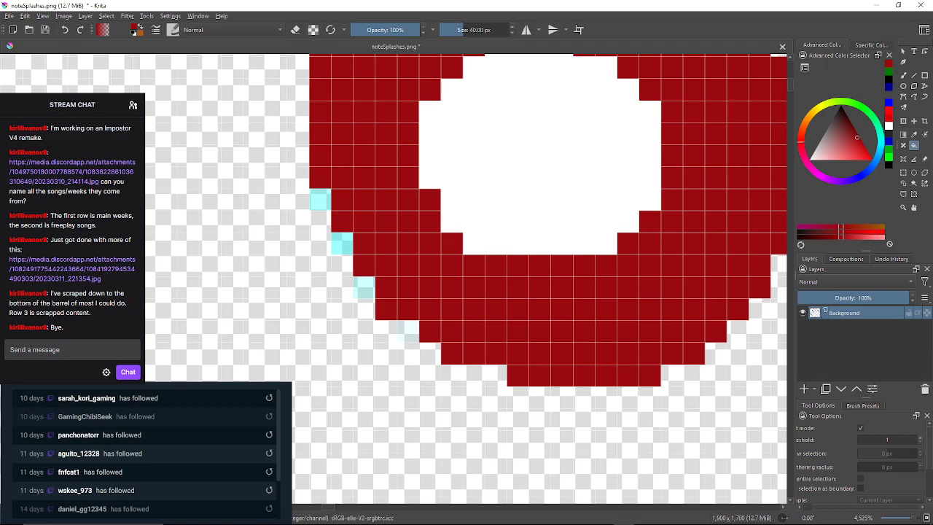
click(408, 332)
click(365, 288)
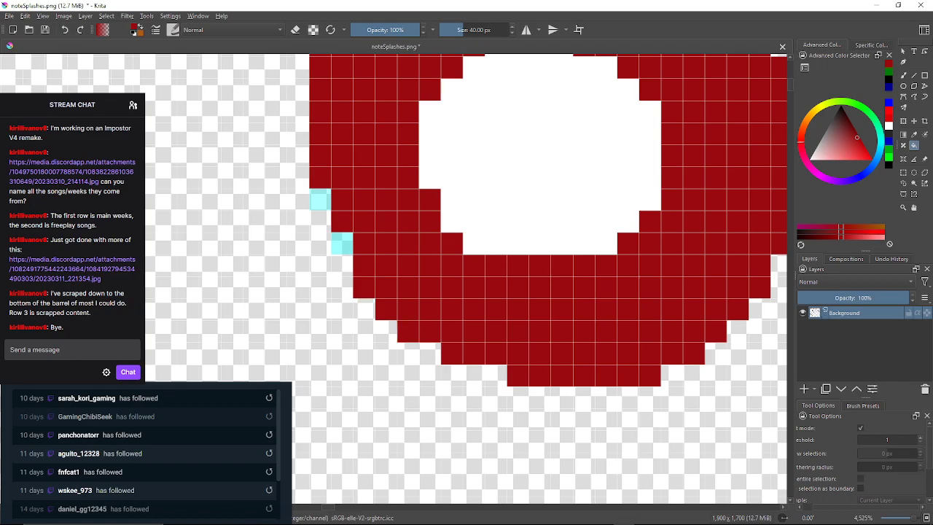
click(342, 243)
click(319, 198)
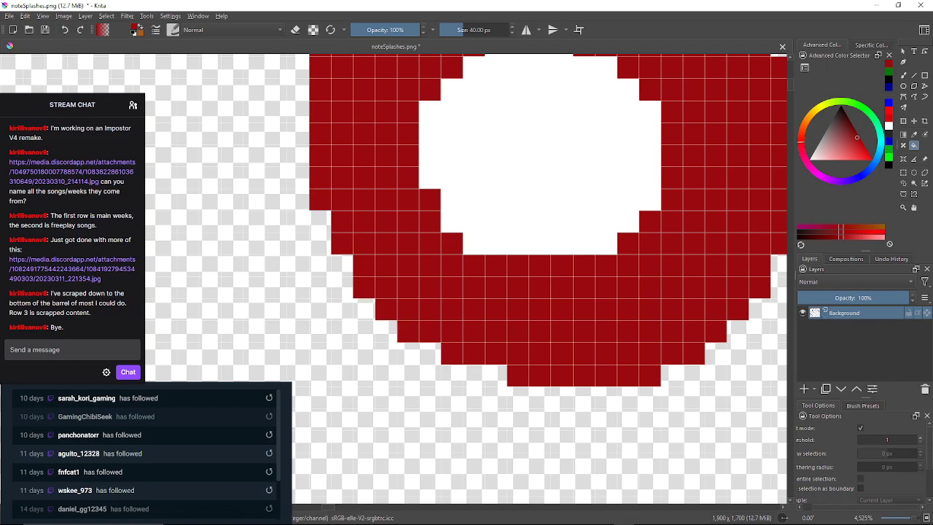
Fill the remaining cyan pixels on the small ring's upper-left and upper-right edges with dark red, undoing any fill that spills into the background.
scroll(320, 199, up, 5)
click(318, 229)
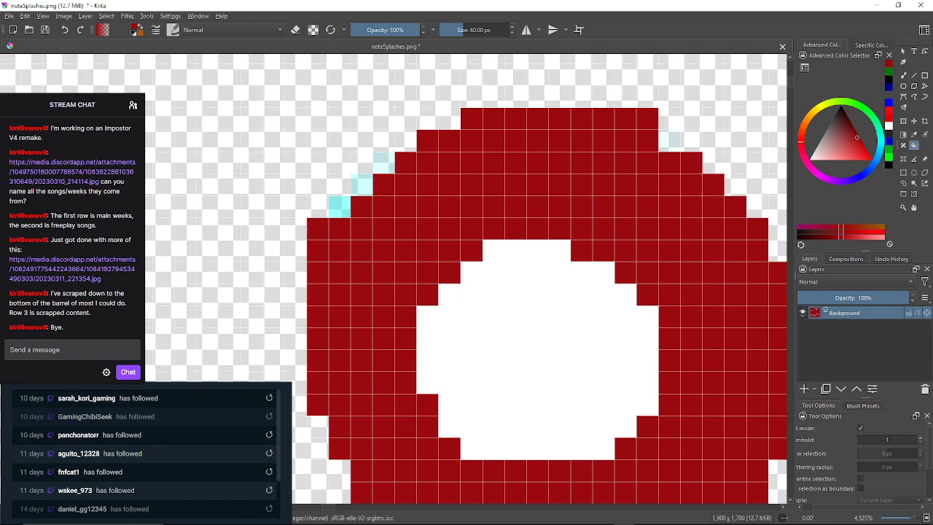
click(326, 205)
click(64, 30)
click(340, 207)
click(362, 186)
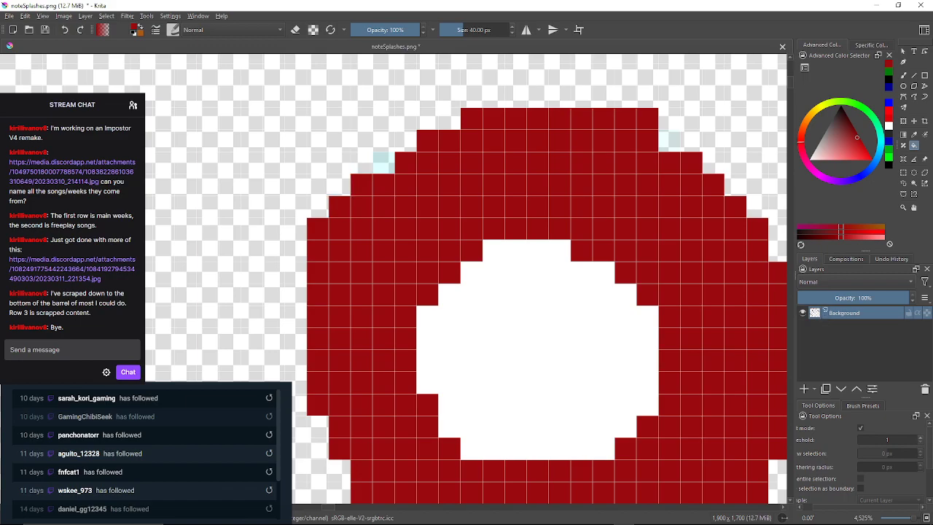
click(383, 164)
click(669, 141)
scroll(438, 230, down, 7)
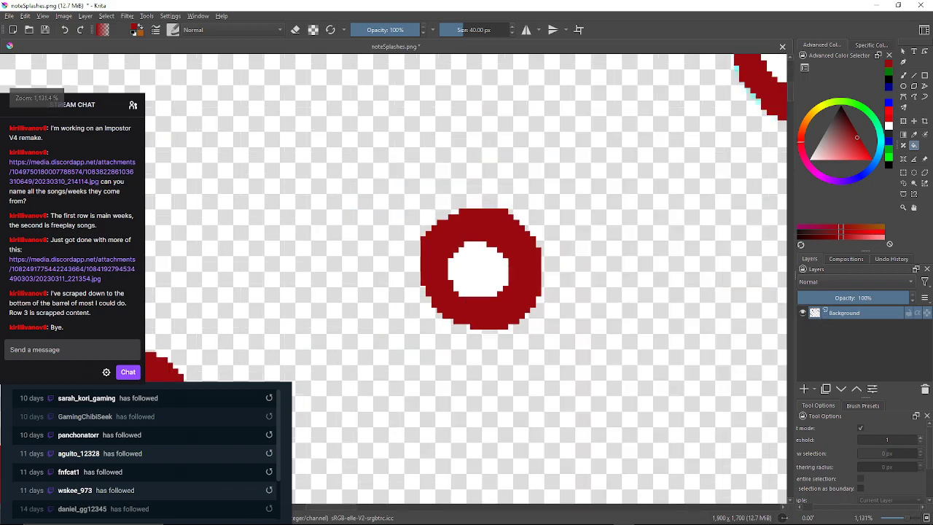
Fill the cyan pixels along the lower-left edge of the larger ring at the canvas's upper border with dark red, undoing any background spill.
scroll(588, 208, up, 6)
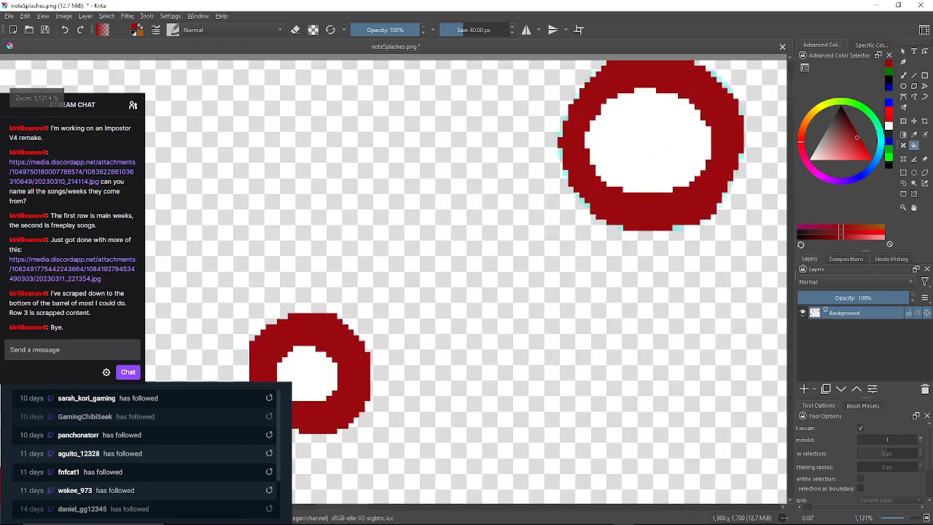
click(527, 257)
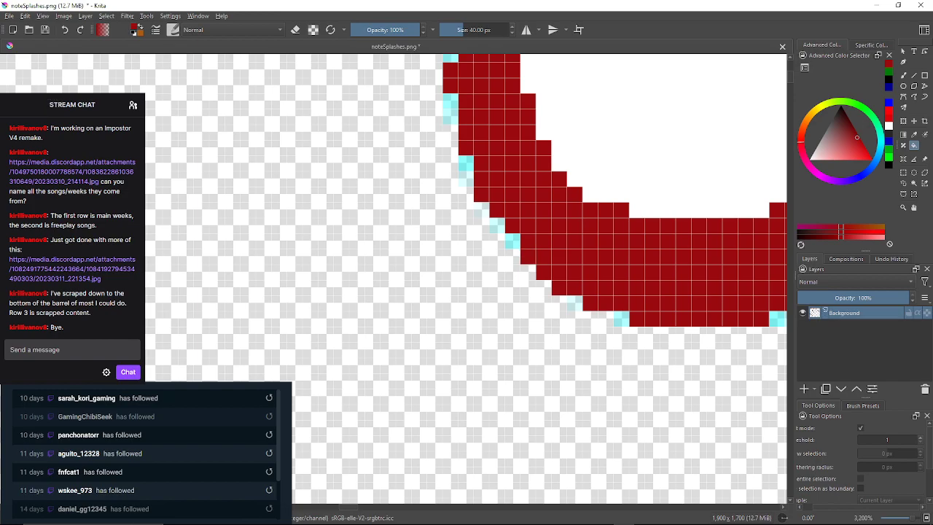
click(514, 242)
click(497, 225)
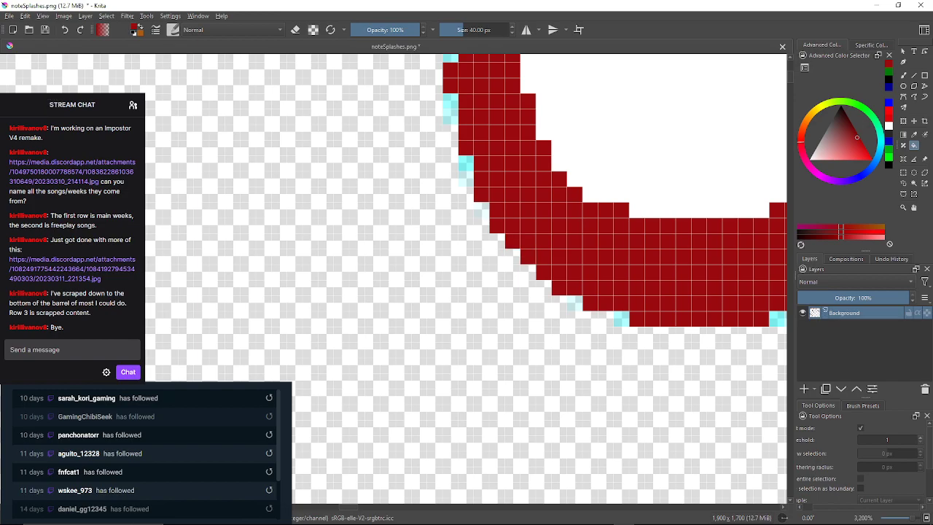
click(482, 210)
click(466, 179)
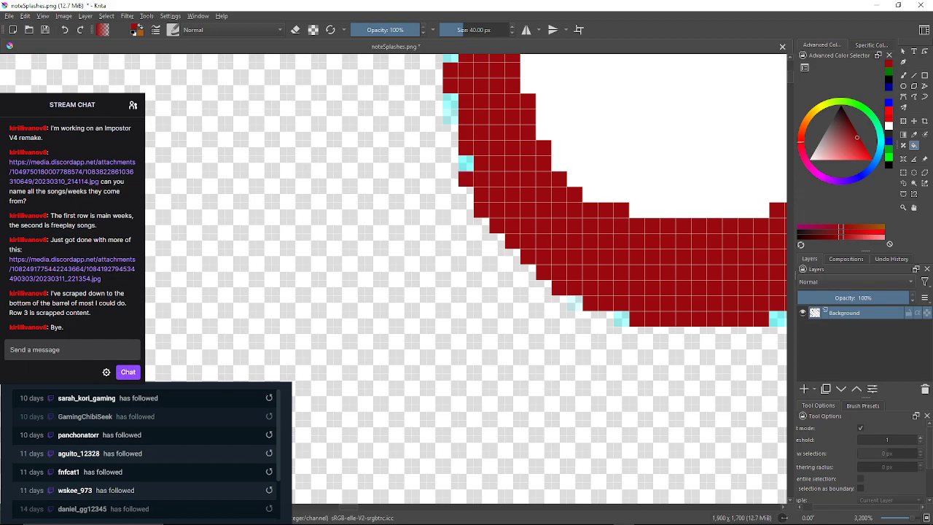
click(466, 164)
click(451, 132)
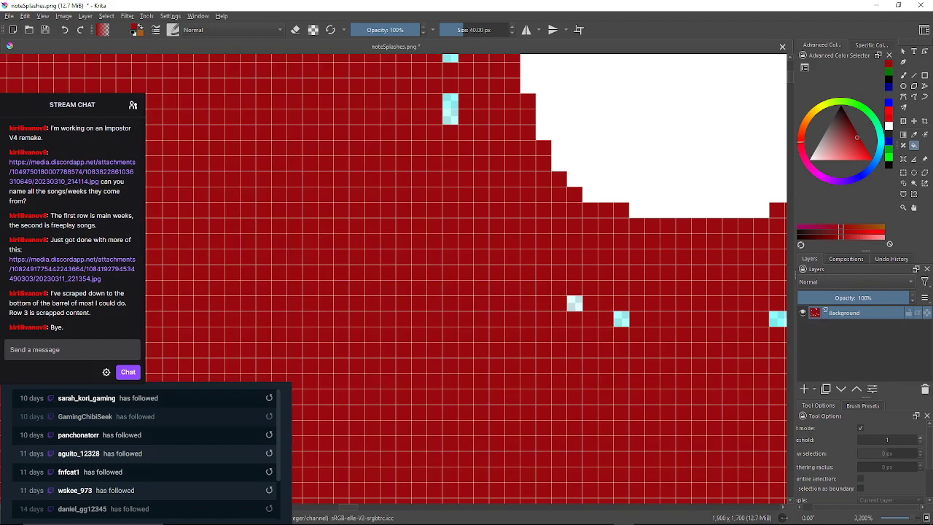
key(ctrl+z)
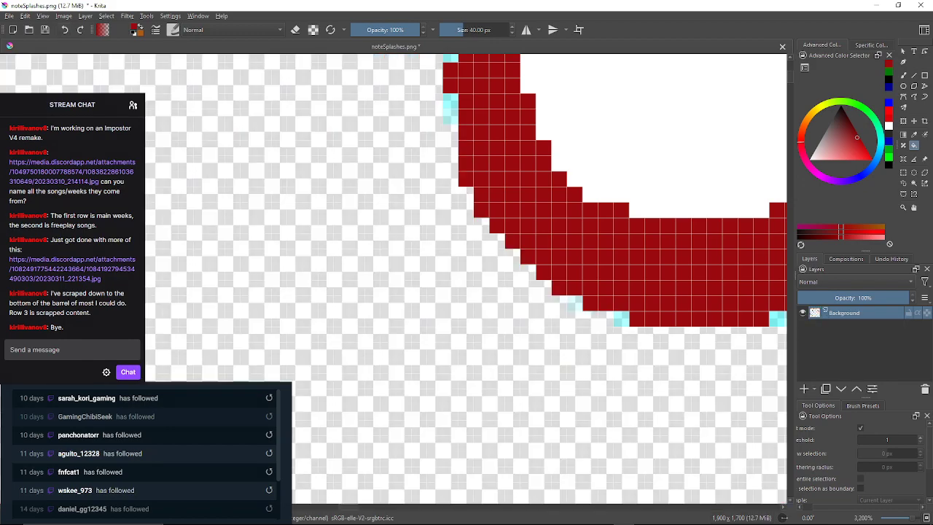
Fill the cyan pixels up the larger ring's left side with dark red.
click(451, 116)
click(451, 101)
drag(452, 101, 445, 143)
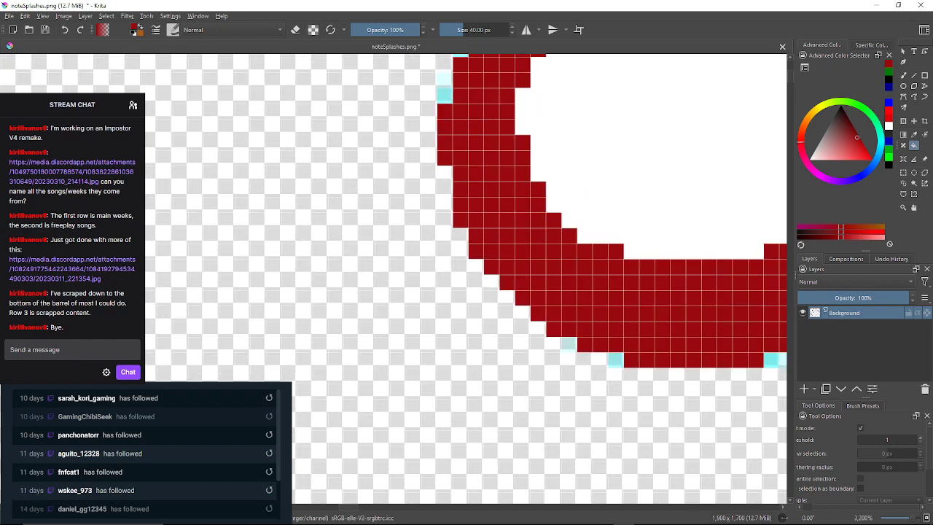
click(445, 96)
click(445, 80)
drag(444, 81, 410, 153)
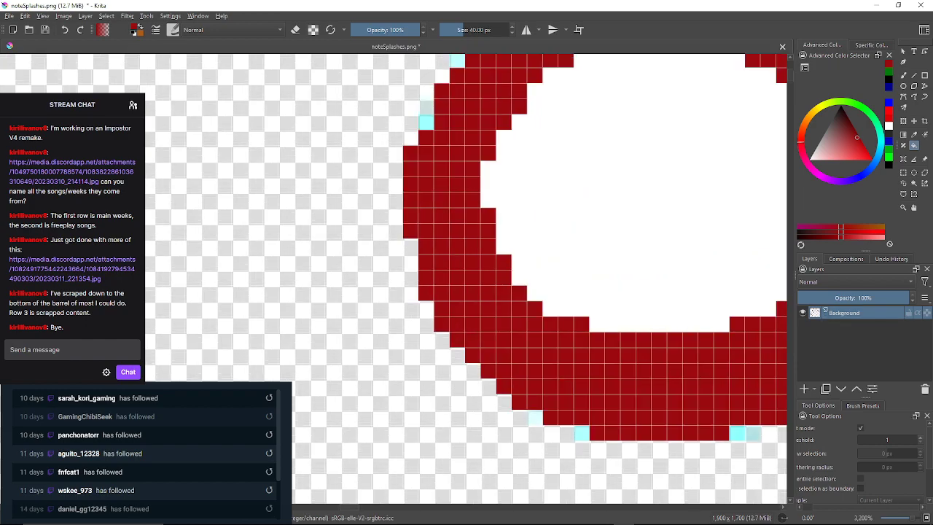
click(426, 123)
drag(427, 122, 404, 190)
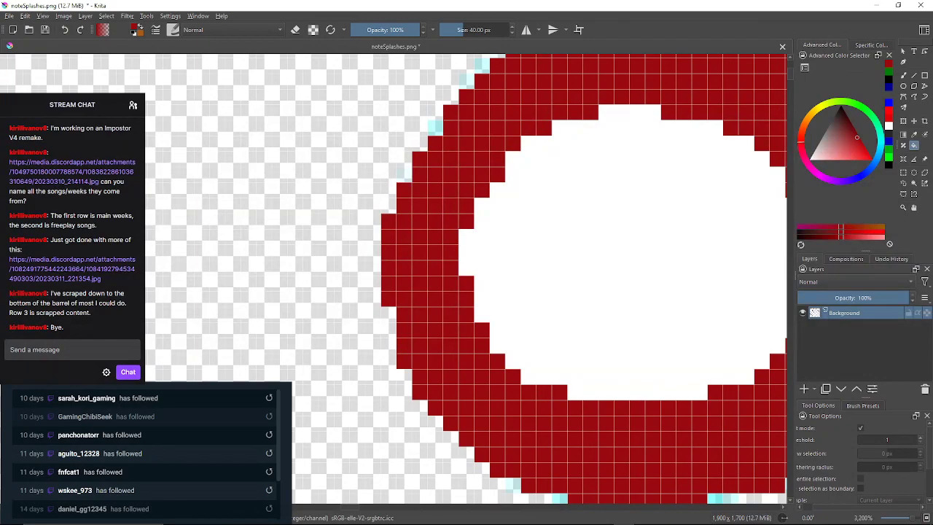
Fill the cyan pixels along the larger ring's upper-left edge with dark red.
click(436, 127)
scroll(407, 167, up, 2)
click(400, 182)
drag(401, 182, 311, 325)
click(437, 139)
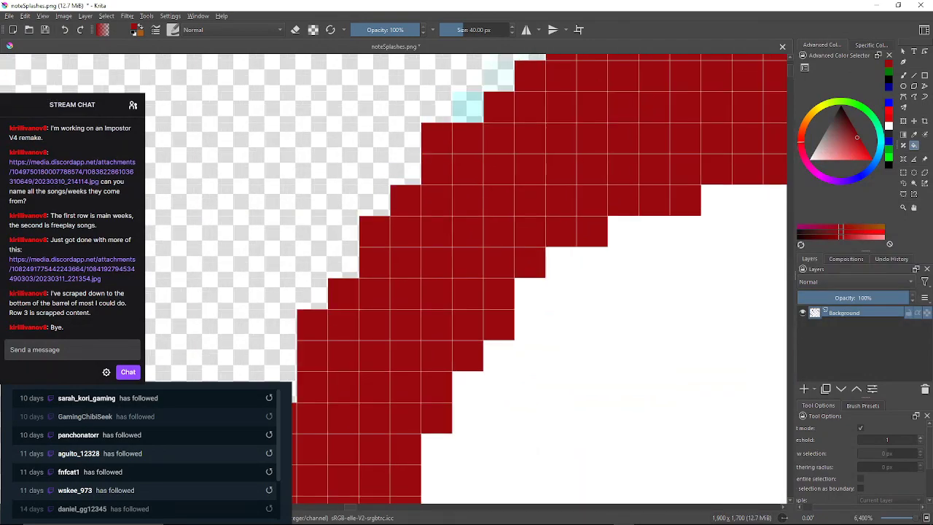
click(468, 107)
drag(468, 108, 454, 159)
click(484, 127)
drag(485, 127, 189, 155)
scroll(641, 188, down, 3)
scroll(642, 188, up, 1)
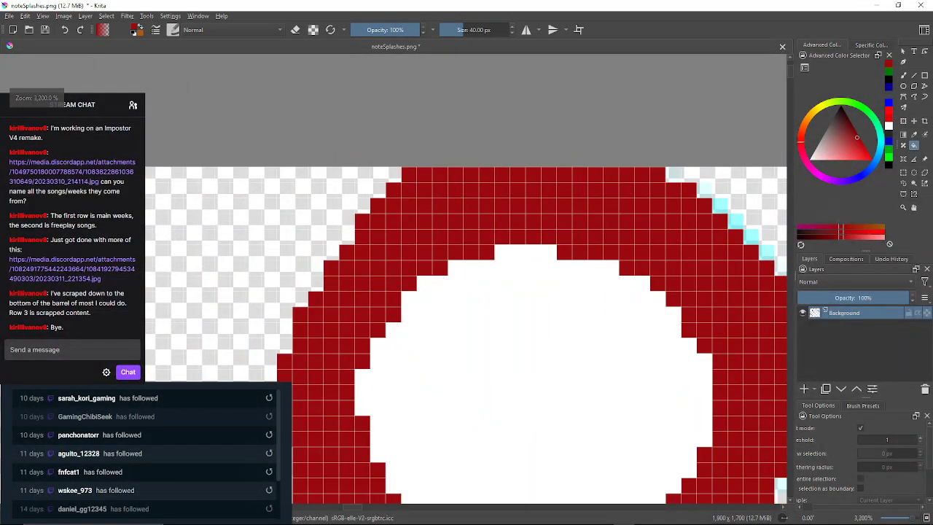
Fill the diagonal row of cyan pixels along the larger ring's upper-right edge with dark red.
scroll(751, 196, up, 2)
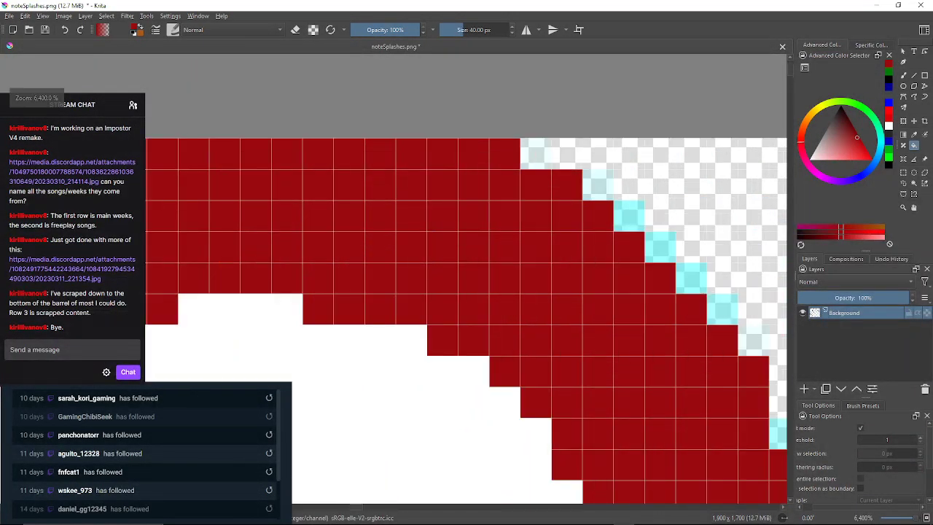
click(535, 153)
click(597, 184)
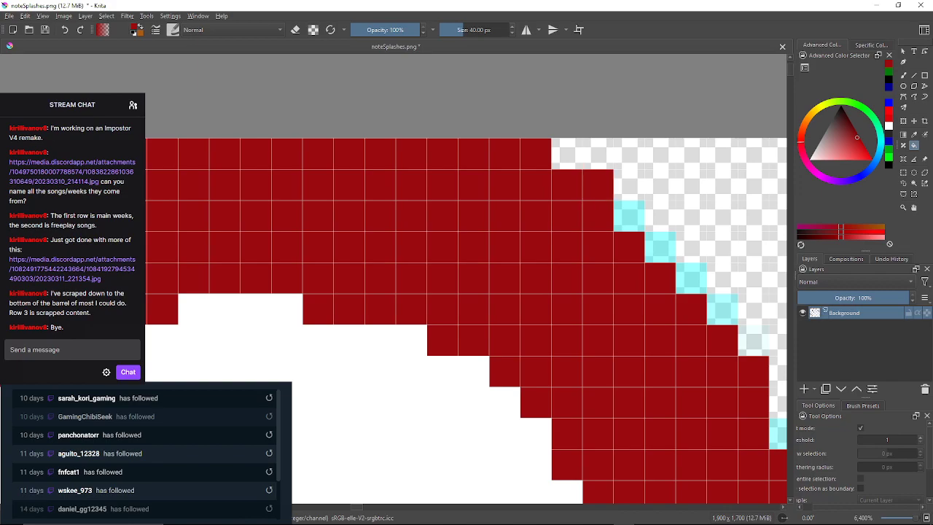
click(629, 216)
click(660, 247)
click(691, 278)
click(722, 309)
drag(722, 309, 536, 232)
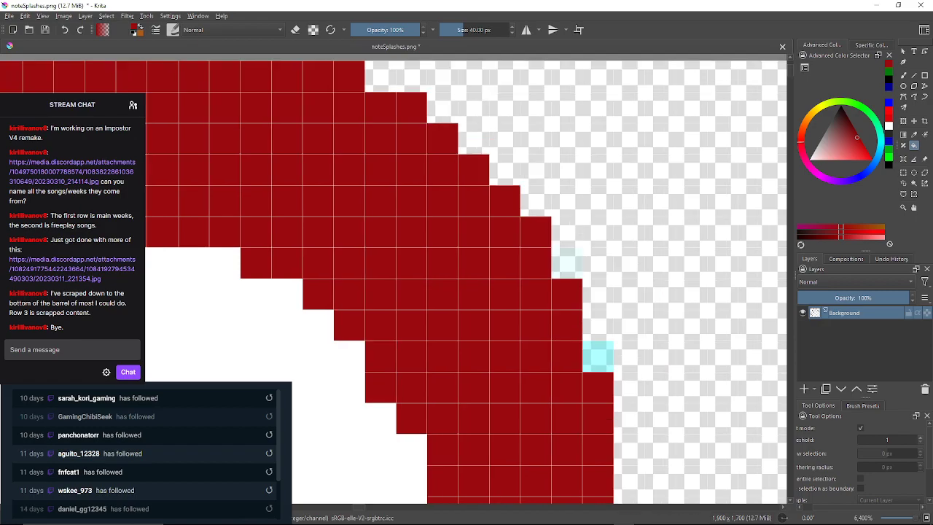
Fill the cyan pixels down the larger ring's right side with dark red.
click(567, 263)
click(597, 356)
drag(598, 357, 535, 181)
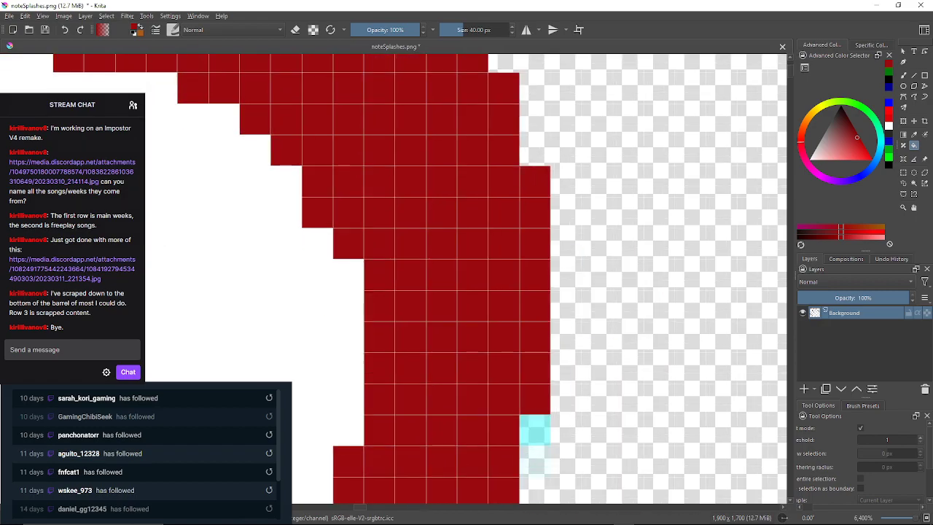
drag(535, 430, 561, 280)
click(560, 281)
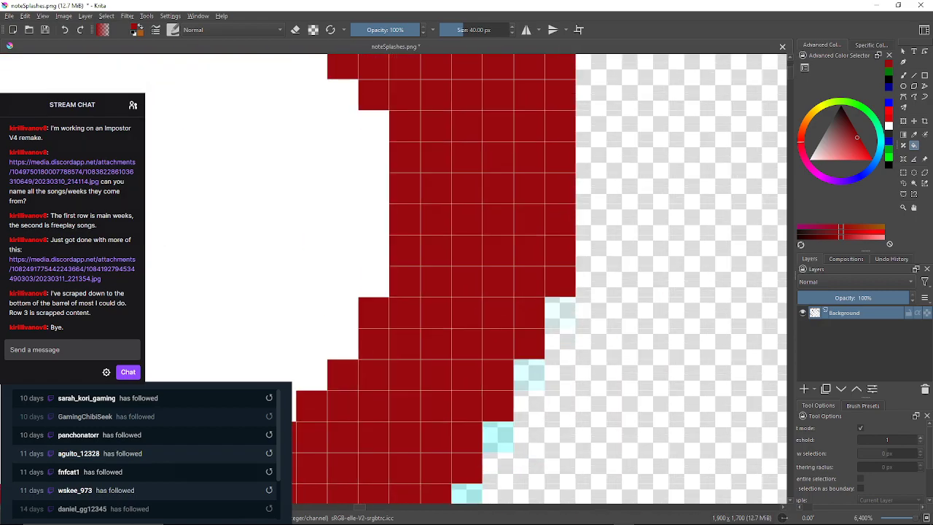
Fill the cyan pixels along the larger ring's lower-right edge with dark red.
click(529, 374)
drag(529, 374, 517, 276)
click(485, 339)
drag(485, 339, 513, 252)
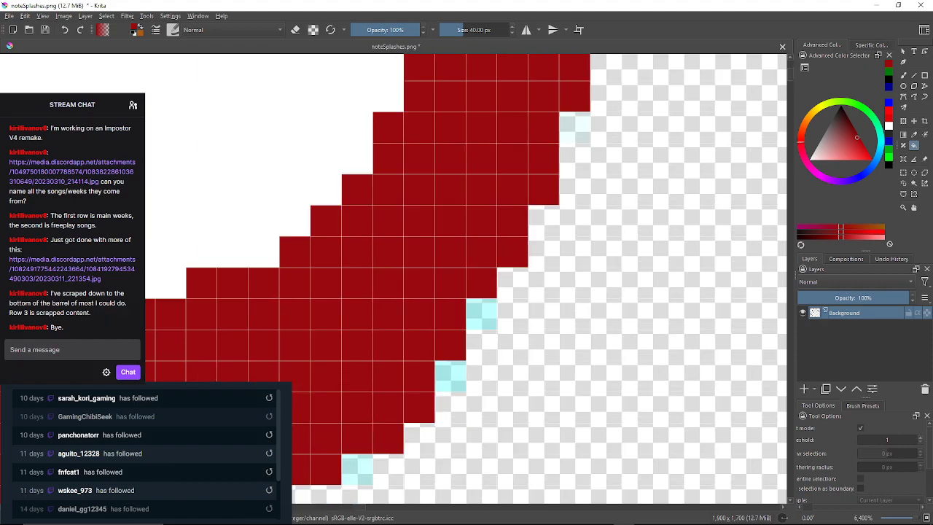
click(481, 314)
click(451, 377)
drag(450, 376, 518, 247)
click(423, 340)
drag(423, 339, 526, 261)
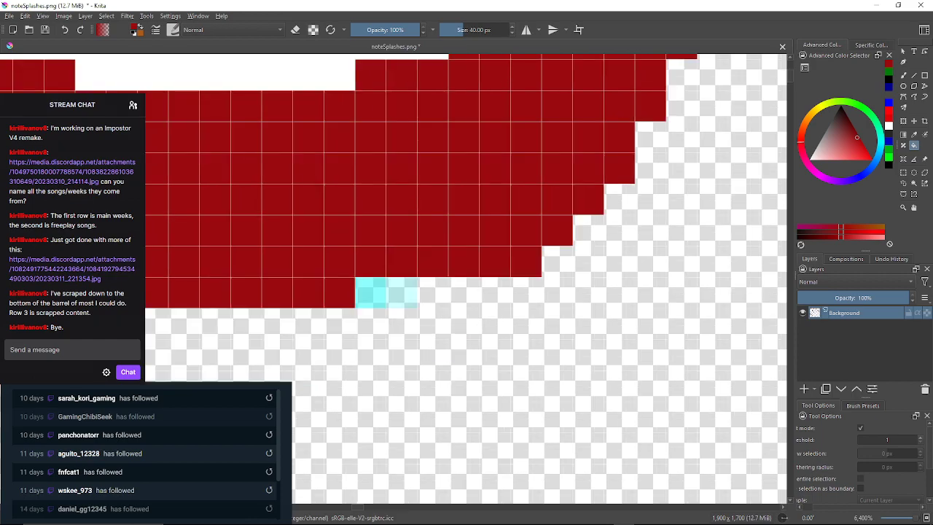
Fill the remaining cyan pixels along the larger ring's bottom edge with dark red.
click(401, 293)
click(370, 293)
drag(370, 292, 691, 268)
click(380, 268)
click(287, 236)
drag(287, 237, 548, 396)
scroll(466, 284, down, 10)
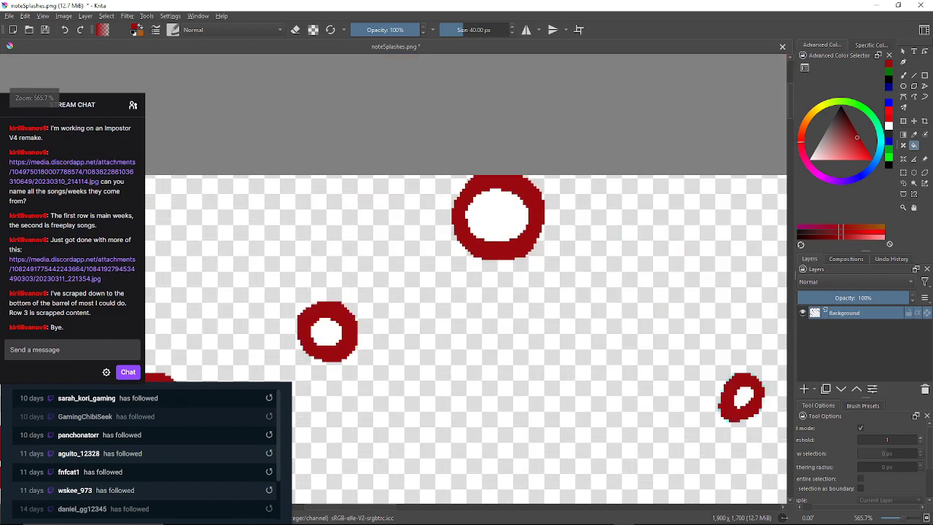
Fill the cyan pixels along the upper-right edge of the small tilted oval splash with dark red.
scroll(577, 274, up, 3)
scroll(561, 256, up, 1)
scroll(569, 336, down, 5)
scroll(554, 331, up, 7)
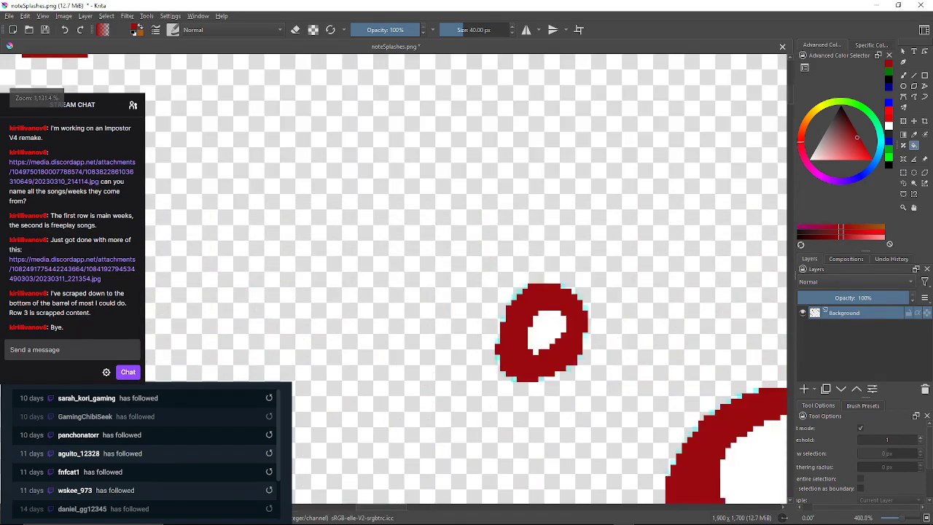
scroll(539, 283, up, 5)
click(457, 310)
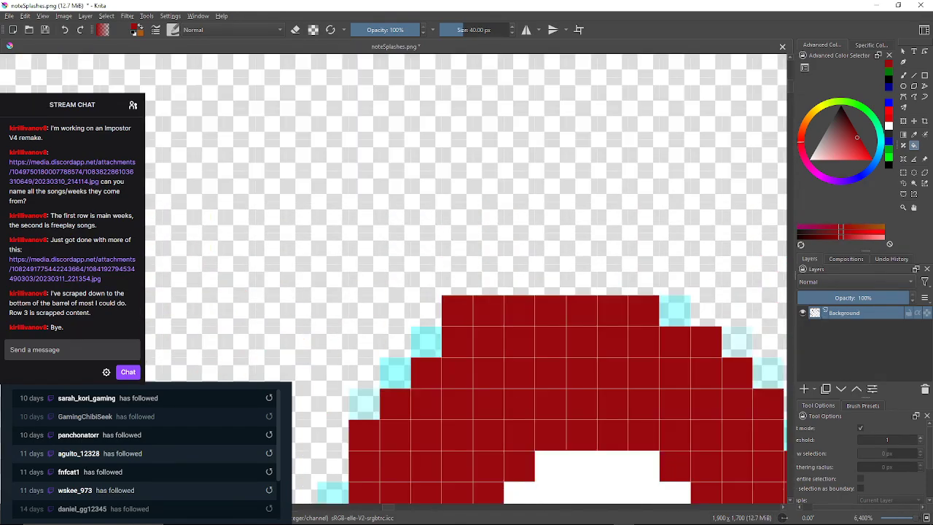
click(675, 310)
drag(674, 314, 564, 284)
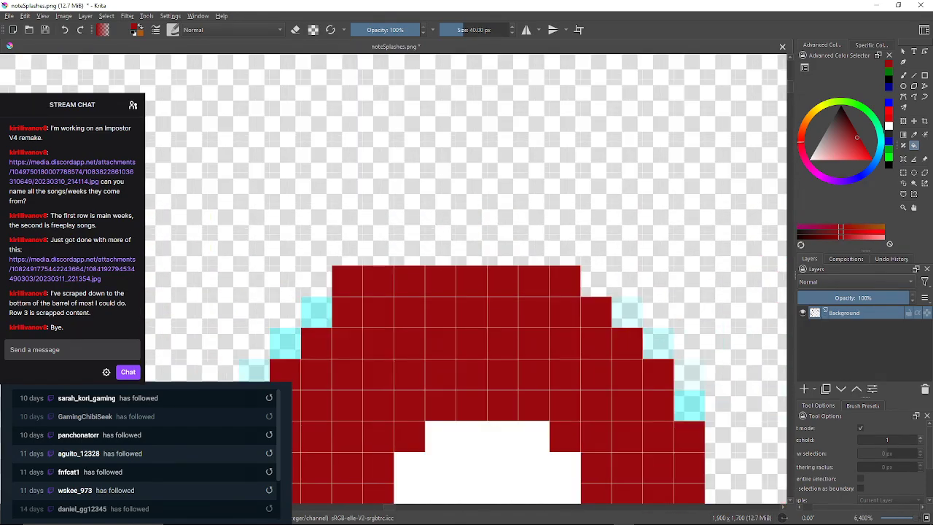
click(627, 312)
click(658, 343)
drag(658, 342, 521, 248)
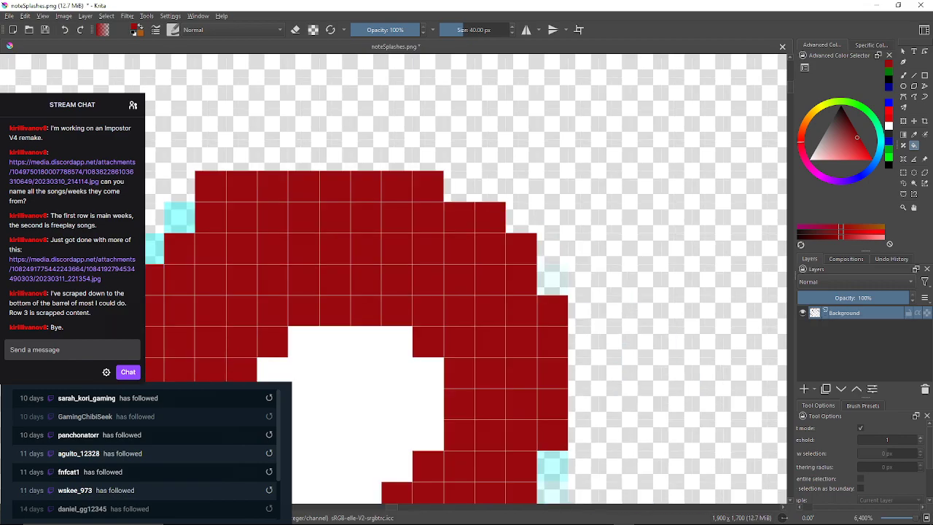
click(552, 279)
drag(552, 285, 552, 148)
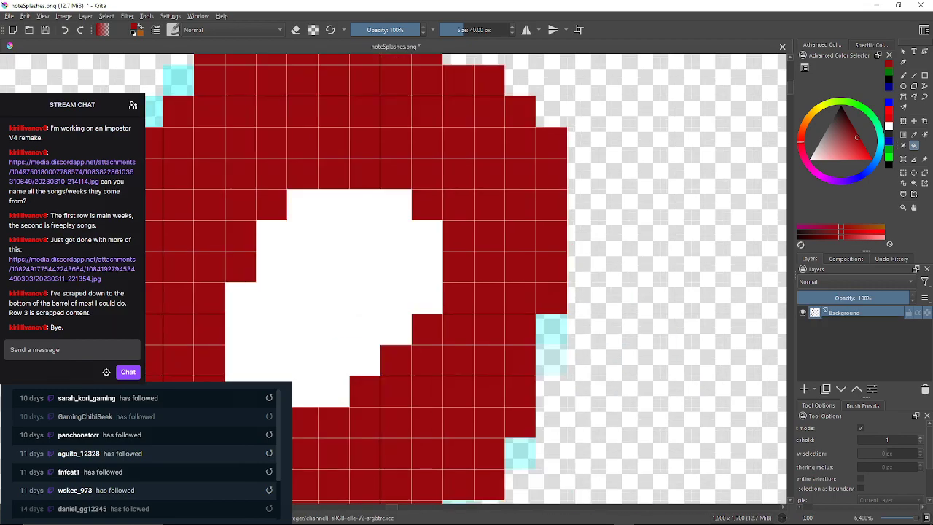
Fill the cyan pixels along the lower-right edge of the small tilted oval splash with dark red.
click(551, 329)
drag(552, 332, 568, 239)
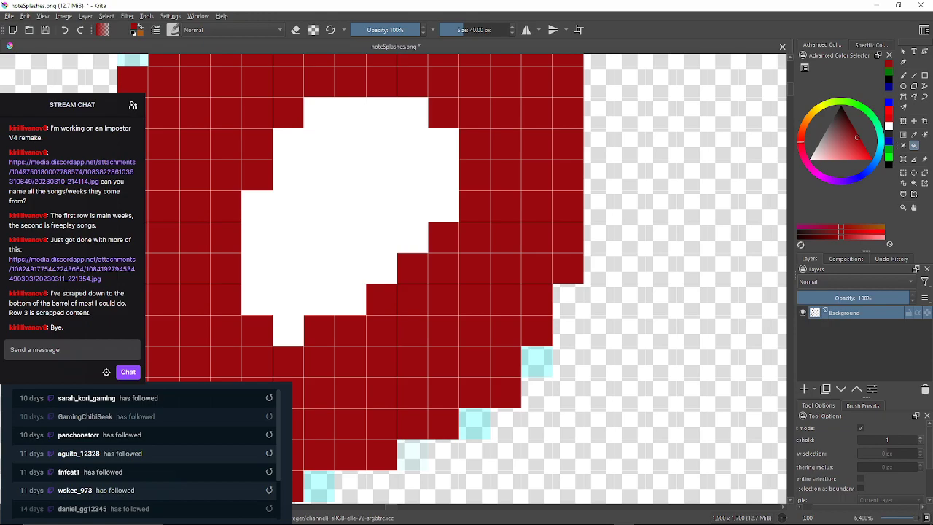
click(537, 362)
drag(536, 362, 559, 273)
click(497, 335)
drag(497, 335, 647, 267)
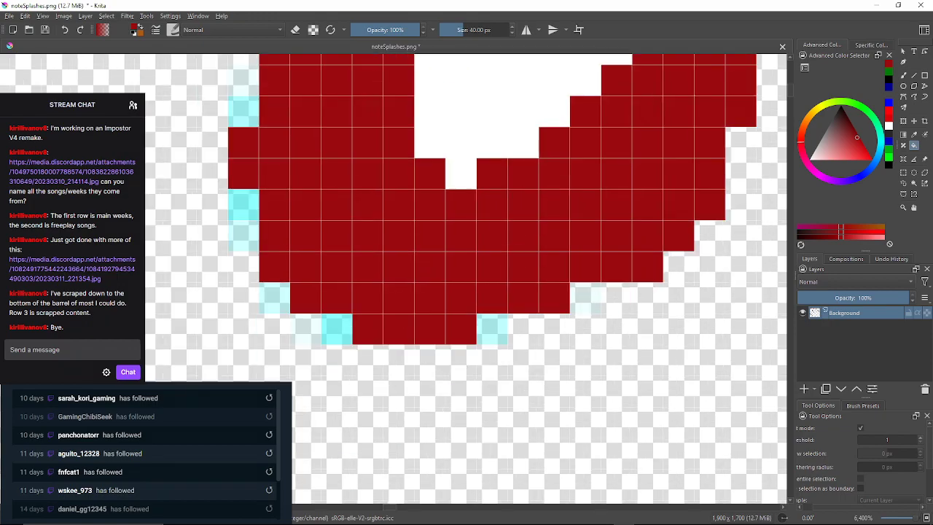
Fill the cyan pixels along the small tilted oval's bottom and lower-left edge with dark red.
click(493, 329)
click(337, 329)
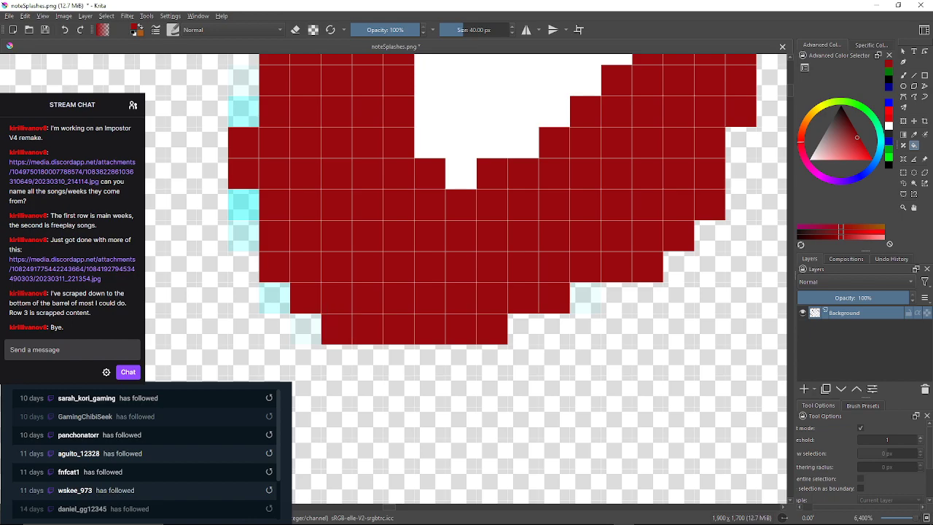
click(274, 298)
click(243, 236)
click(243, 204)
drag(243, 204, 303, 316)
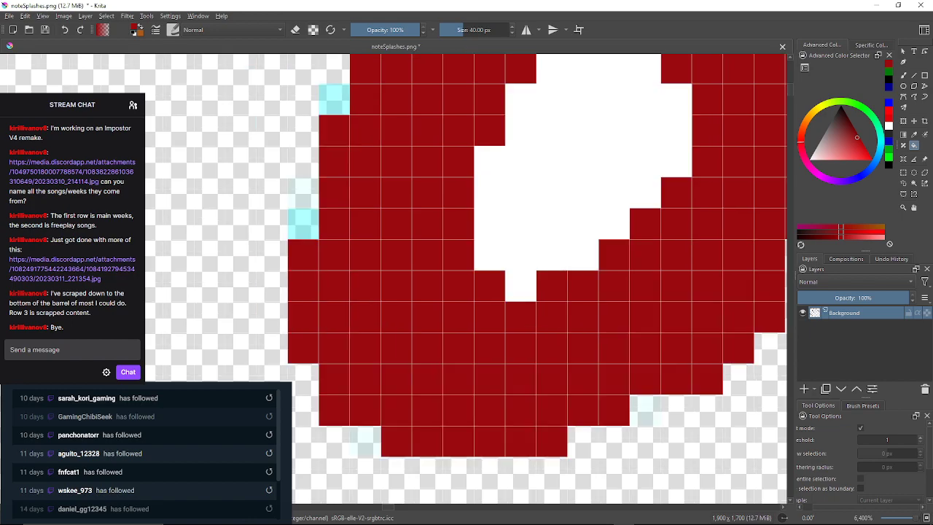
Fill the cyan pixels up the small tilted oval's left and upper-left edge with dark red.
click(303, 223)
click(304, 192)
drag(303, 193, 279, 315)
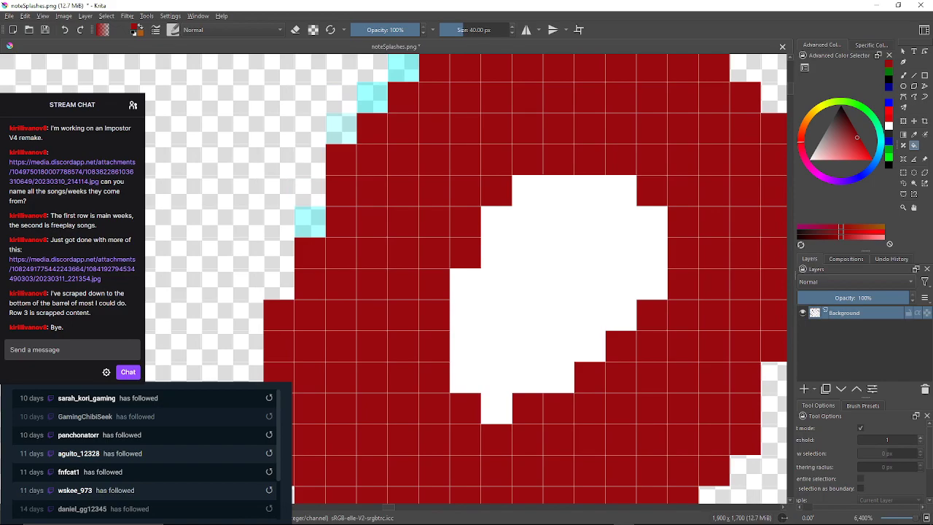
click(310, 222)
click(341, 129)
click(372, 97)
click(403, 67)
drag(403, 68, 334, 231)
Examine the dark red splashes across the sprite sheet for outlines that still have leftover cyan pixels.
scroll(374, 215, down, 8)
scroll(396, 239, up, 3)
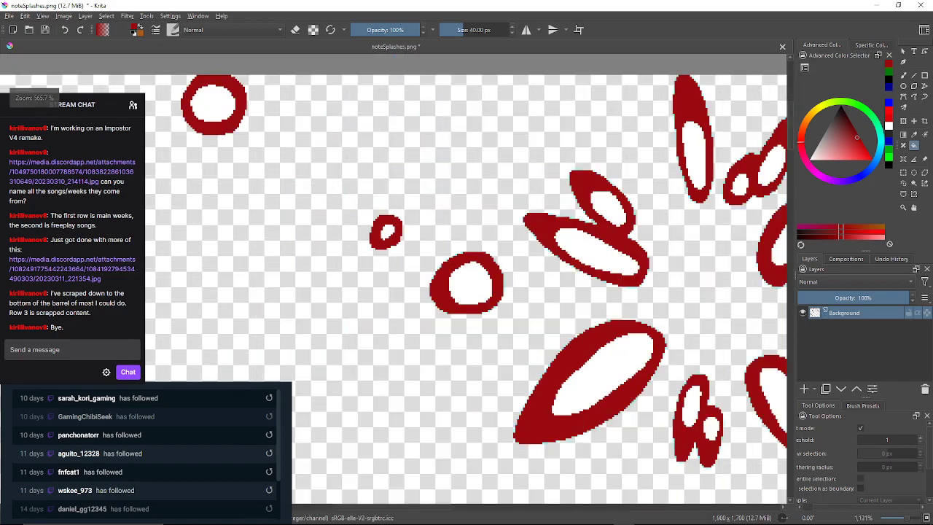
scroll(405, 247, down, 7)
scroll(400, 344, up, 3)
scroll(303, 316, down, 4)
scroll(255, 329, up, 4)
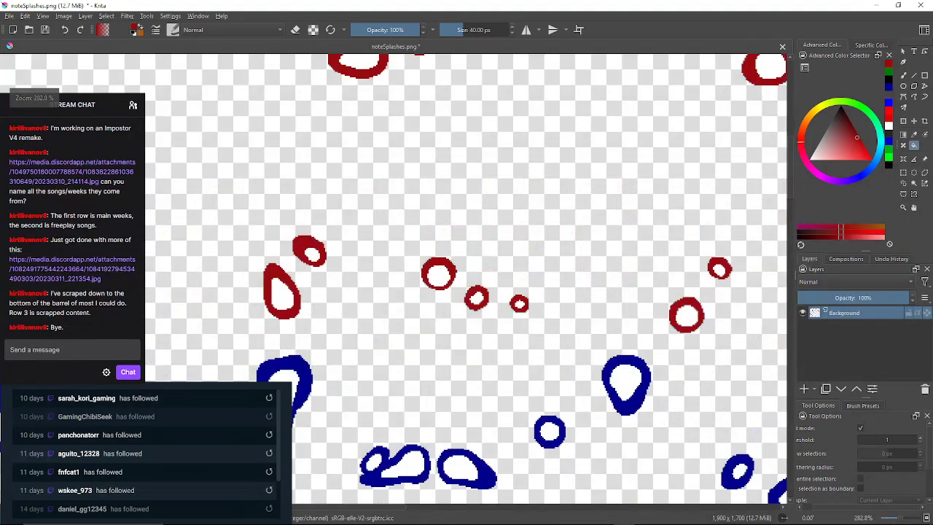
drag(730, 254, 593, 276)
scroll(592, 275, up, 1)
scroll(594, 287, down, 3)
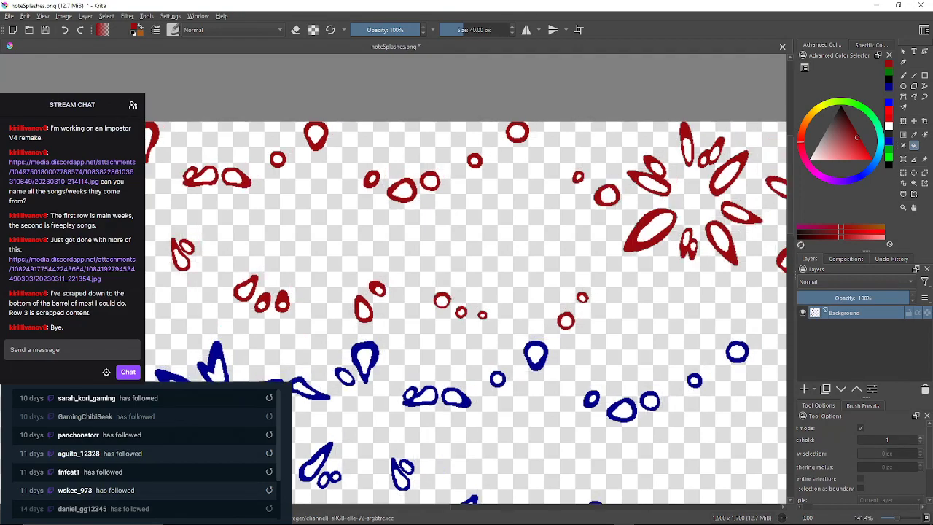
scroll(391, 181, up, 3)
Fill the cyan pixels along the upper-right edge of the smaller ring in the pair below the starburst with dark red.
drag(685, 408, 311, 273)
scroll(522, 422, up, 3)
scroll(492, 353, up, 2)
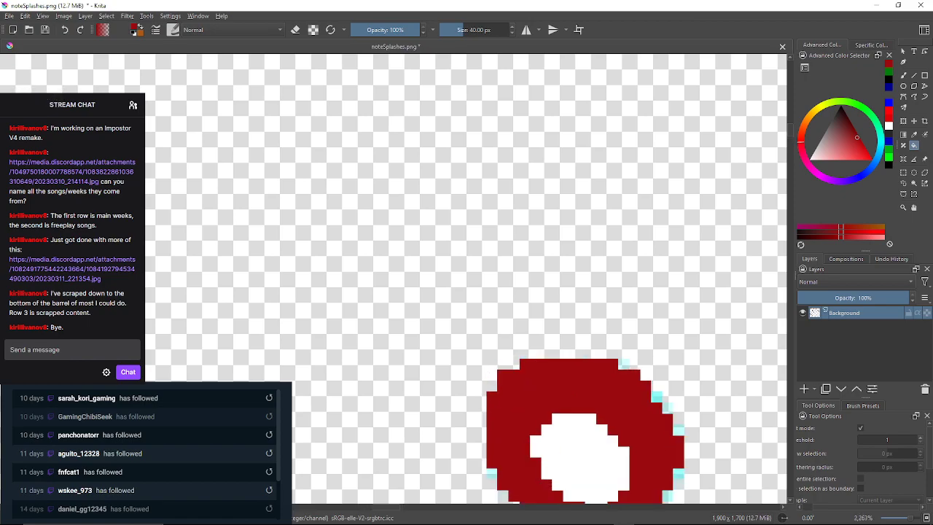
scroll(699, 389, up, 3)
click(488, 319)
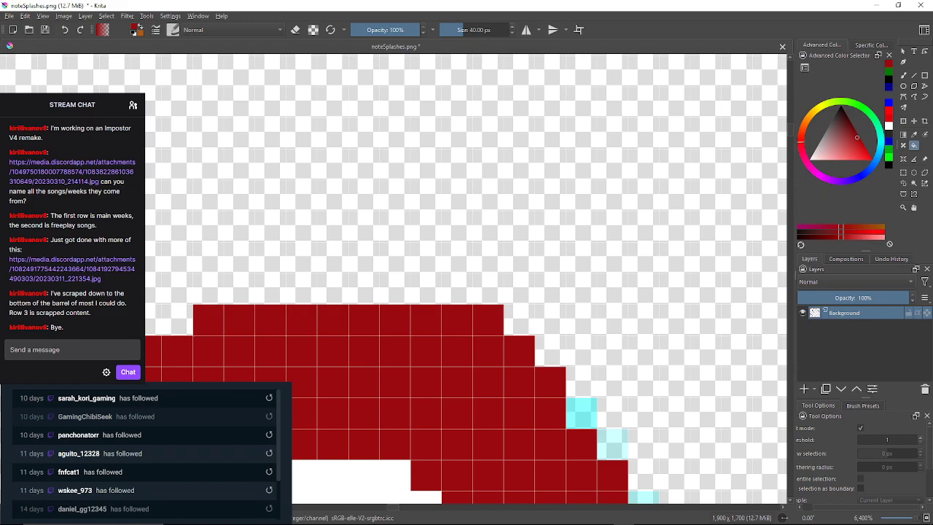
click(581, 413)
drag(581, 414, 526, 343)
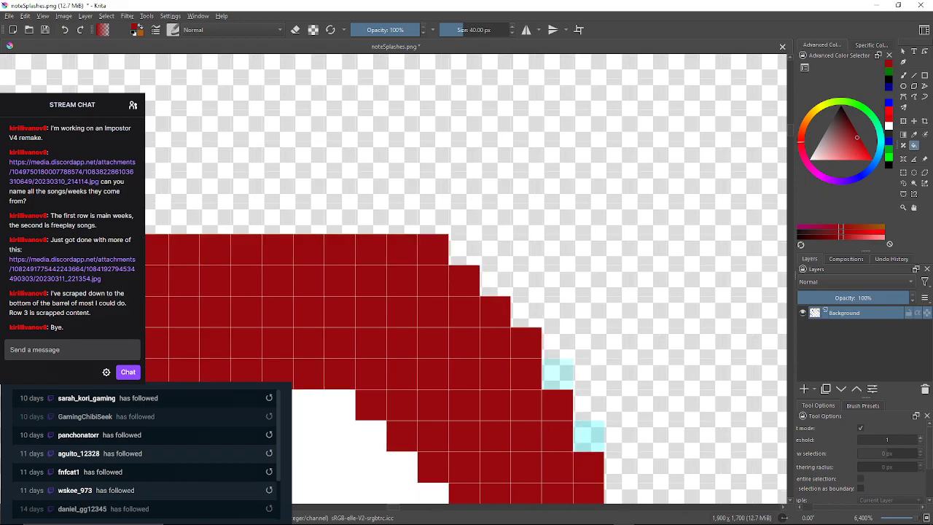
click(559, 374)
click(589, 435)
drag(589, 436, 491, 203)
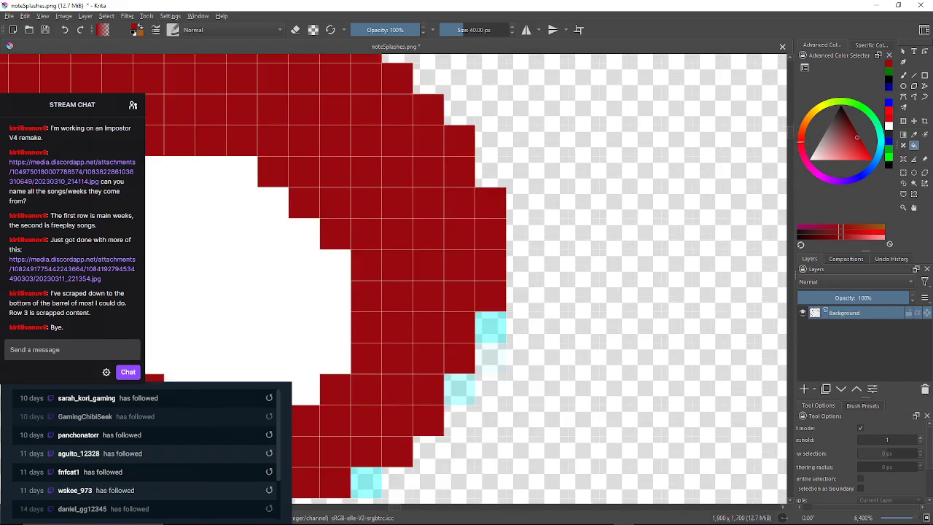
Fill the cyan pixels along the smaller ring's lower-right and bottom edge with dark red.
click(490, 327)
click(459, 389)
drag(459, 389, 552, 255)
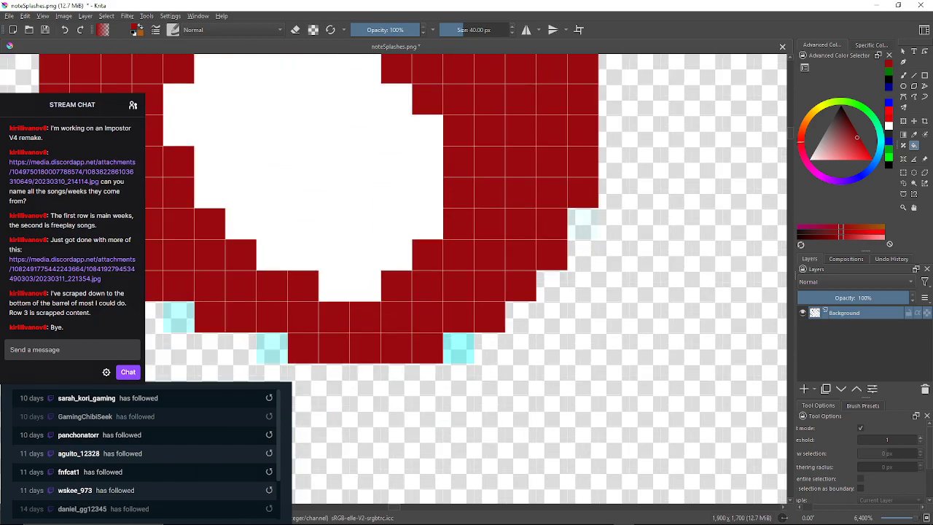
click(458, 349)
drag(458, 348, 609, 347)
click(421, 346)
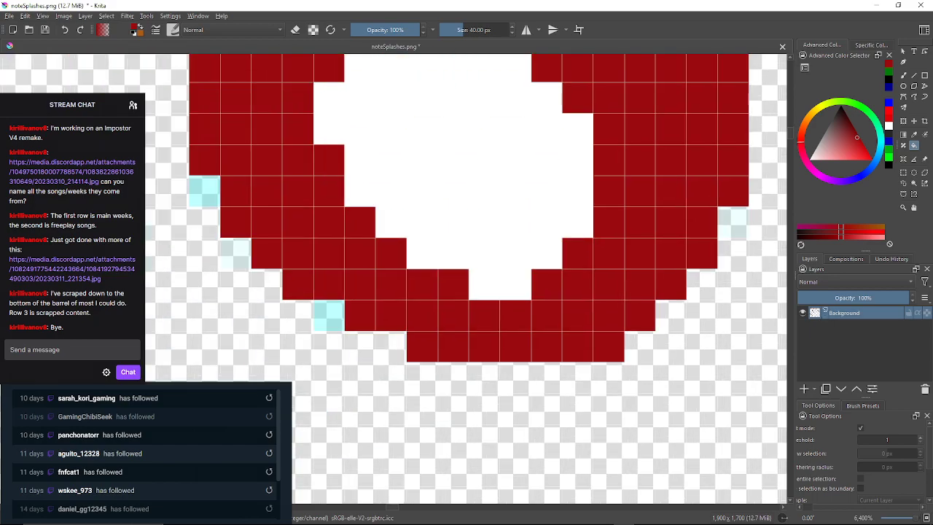
Fill the cyan pixels along the smaller ring's lower-left edge with dark red, undoing any fill that spills onto the background.
click(328, 315)
drag(329, 315, 363, 353)
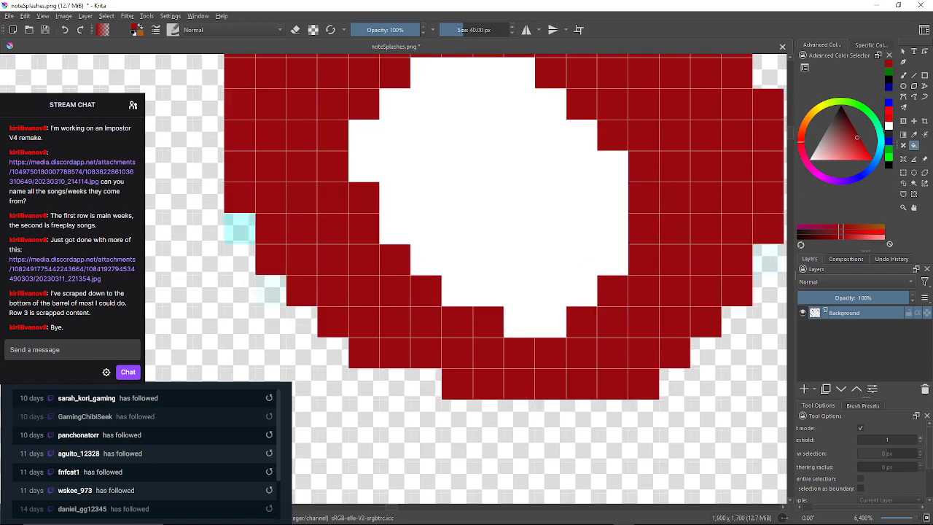
click(302, 321)
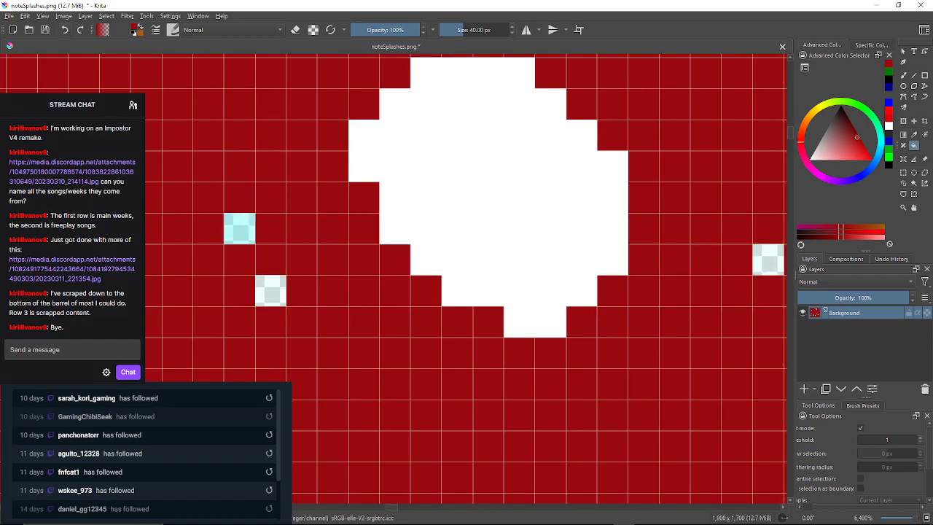
key(ctrl+z)
key(minus)
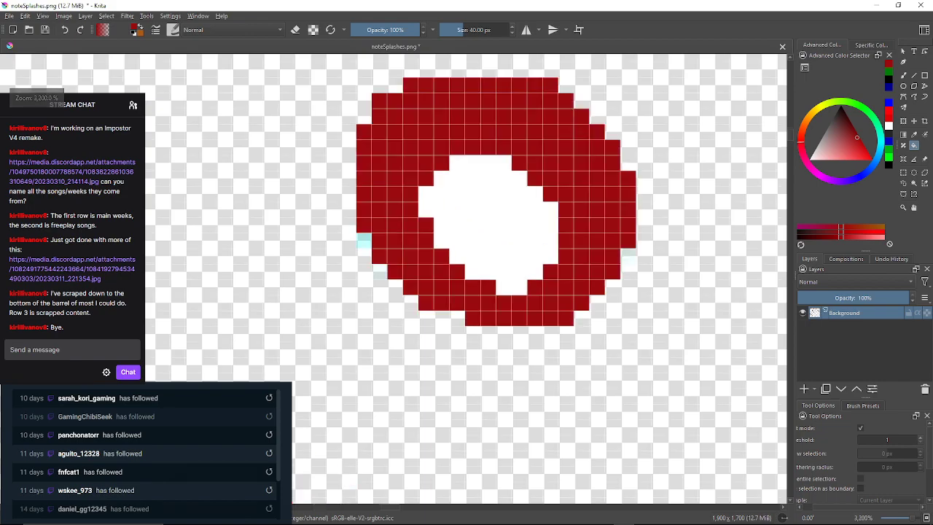
key(plus)
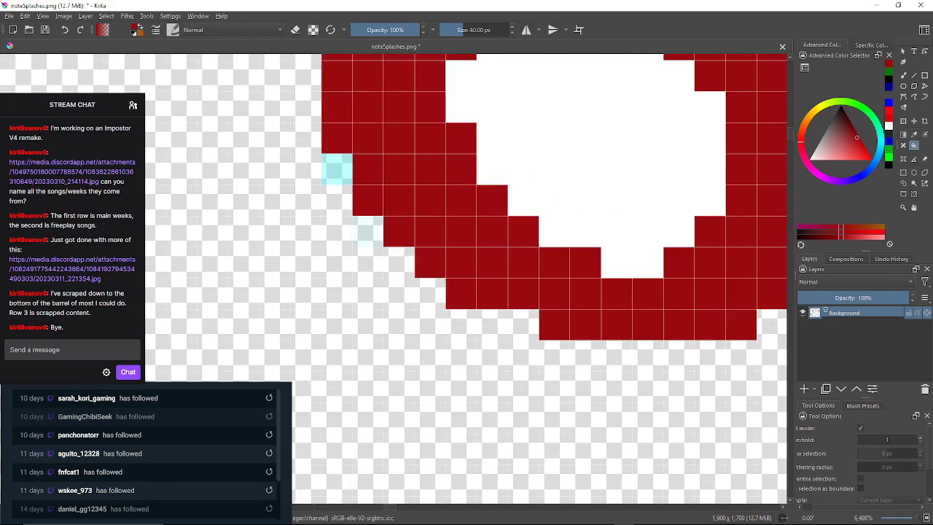
click(337, 169)
drag(336, 169, 300, 463)
Fill the cyan pixels along the top and upper-right edge of the larger ring in the same pair with dark red.
scroll(304, 365, down, 10)
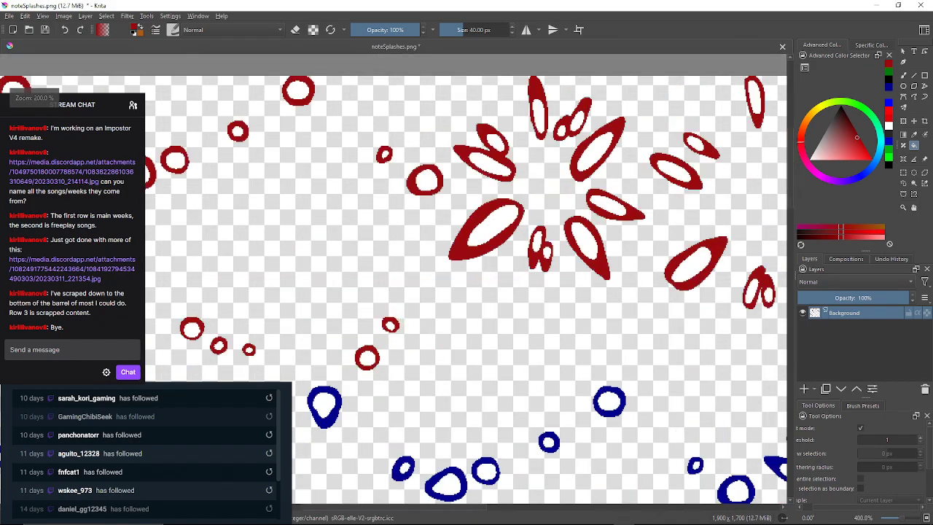
scroll(365, 351, up, 7)
scroll(300, 183, up, 3)
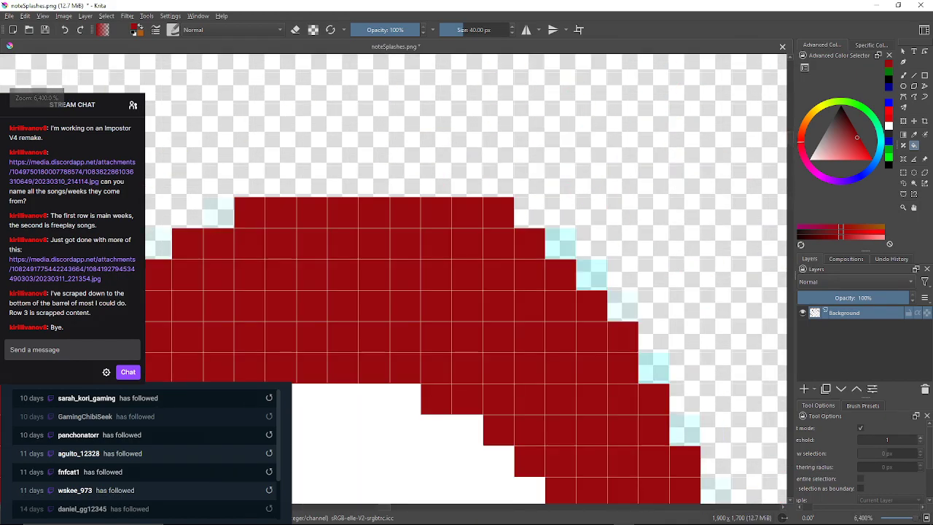
click(219, 213)
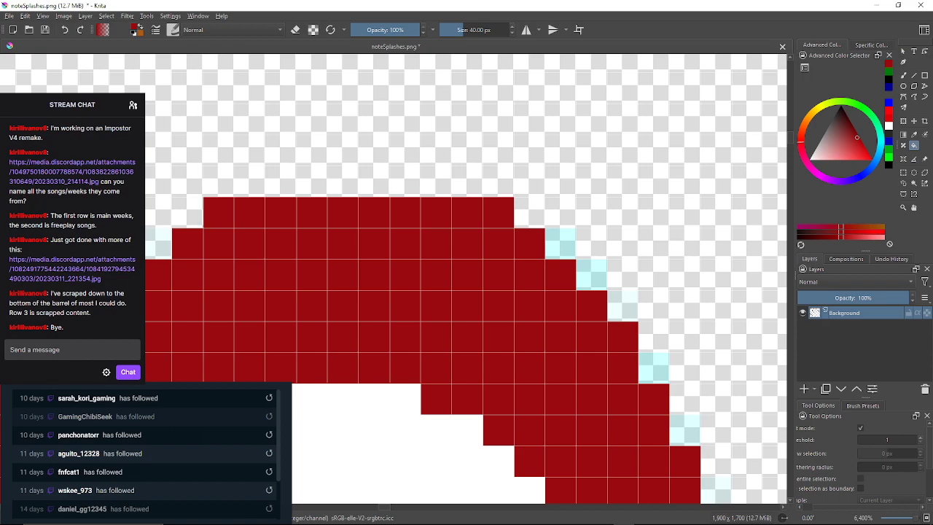
click(560, 244)
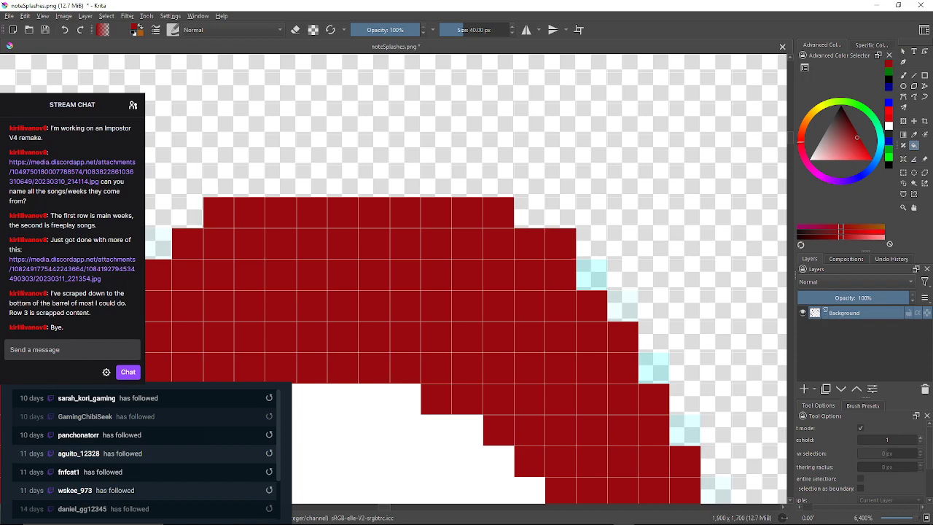
click(592, 275)
click(623, 306)
click(654, 368)
drag(653, 368, 508, 292)
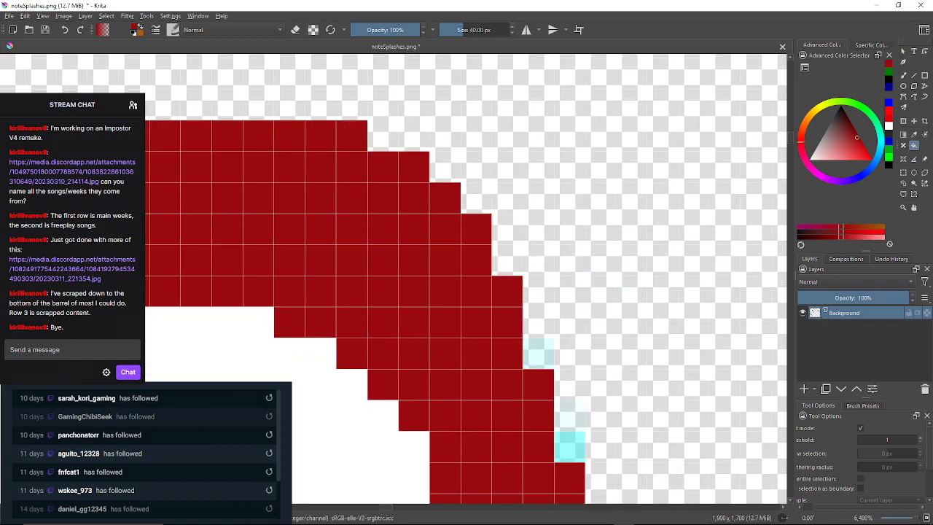
Fill the cyan pixels down the right side of the pair's larger ring with dark red.
click(539, 354)
click(570, 446)
click(570, 415)
drag(570, 416, 502, 121)
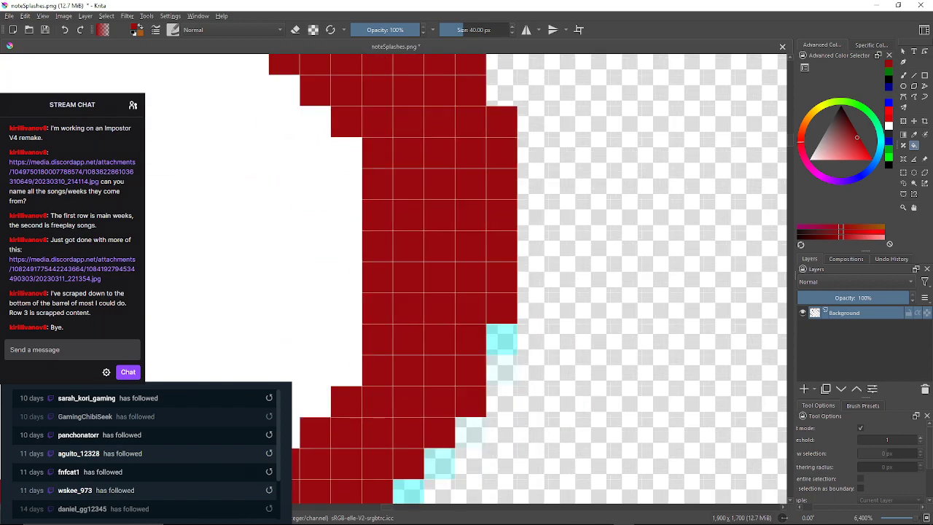
click(502, 339)
click(501, 370)
click(470, 432)
drag(470, 432, 525, 329)
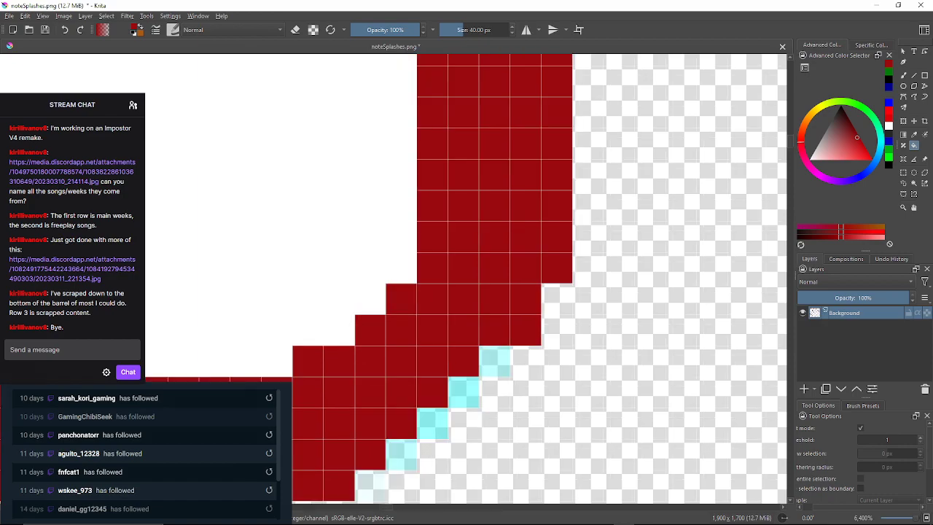
Fill the diagonal run of cyan pixels along the lower-right edge of the pair's larger ring with dark red.
click(495, 362)
click(464, 393)
click(432, 423)
click(401, 454)
drag(401, 454, 521, 320)
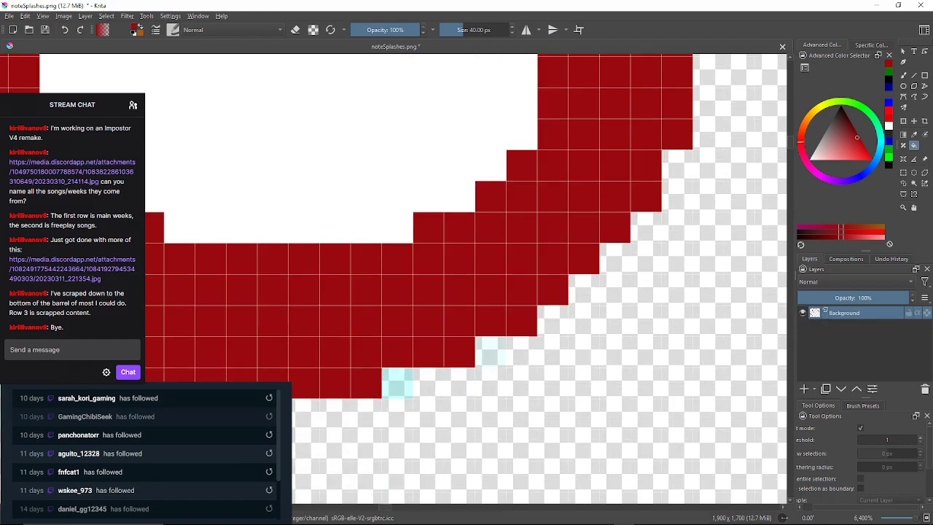
click(397, 383)
click(491, 352)
Fill the cyan pixels along the bottom and lower-left edge of the pair's larger ring with dark red.
drag(394, 343, 723, 307)
click(448, 347)
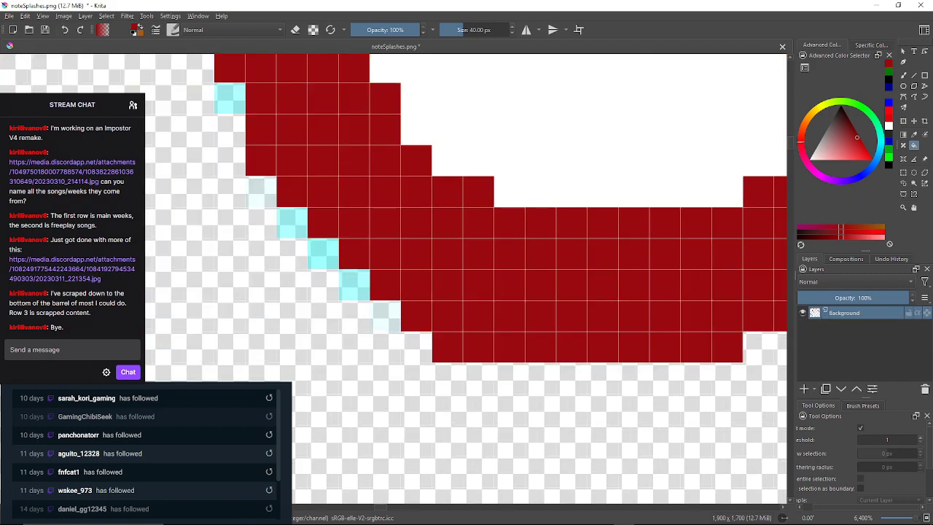
click(386, 317)
click(355, 285)
click(291, 223)
click(323, 253)
drag(323, 255, 450, 392)
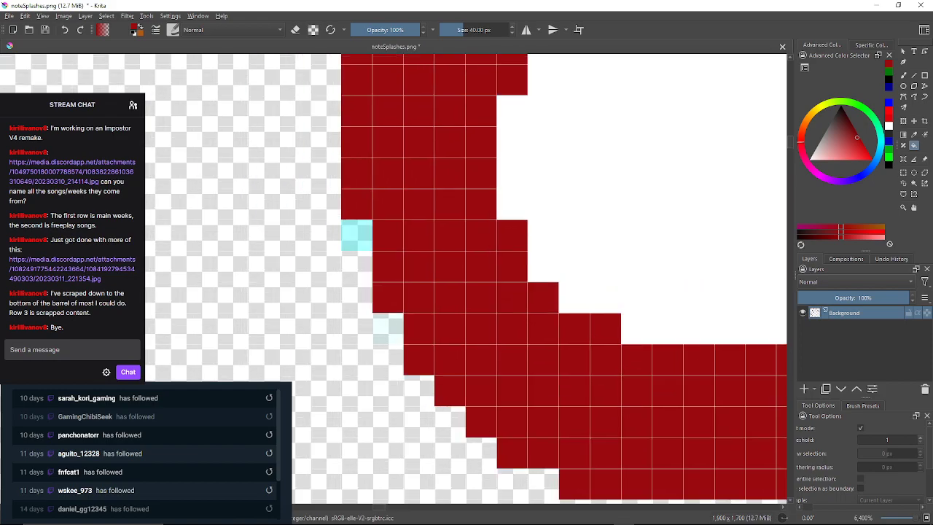
Fill the cyan pixels up the left side of the pair's larger ring with dark red and undo the accidental background fill.
click(357, 235)
drag(357, 236, 371, 373)
drag(354, 183, 266, 326)
click(351, 189)
click(299, 230)
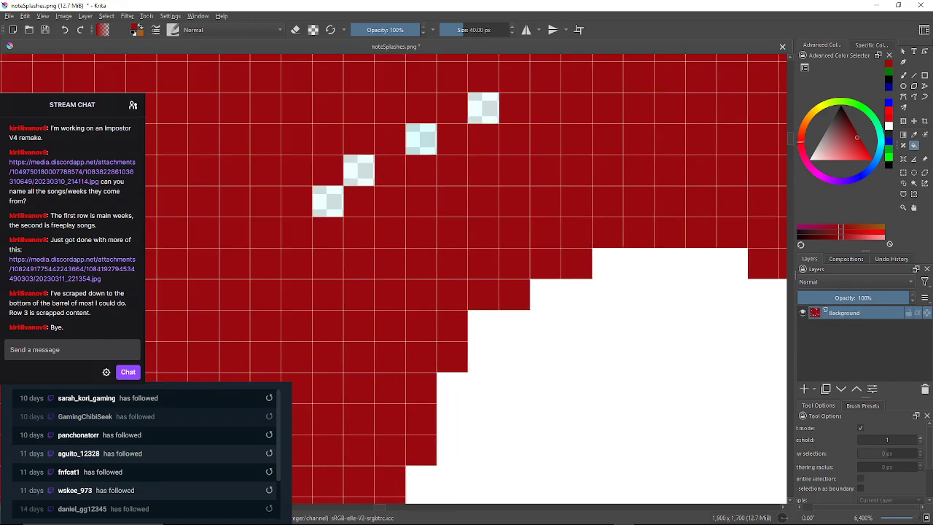
click(64, 29)
Fill the pale cyan pixels along the upper-left edge of the pair's larger ring with dark red.
click(328, 202)
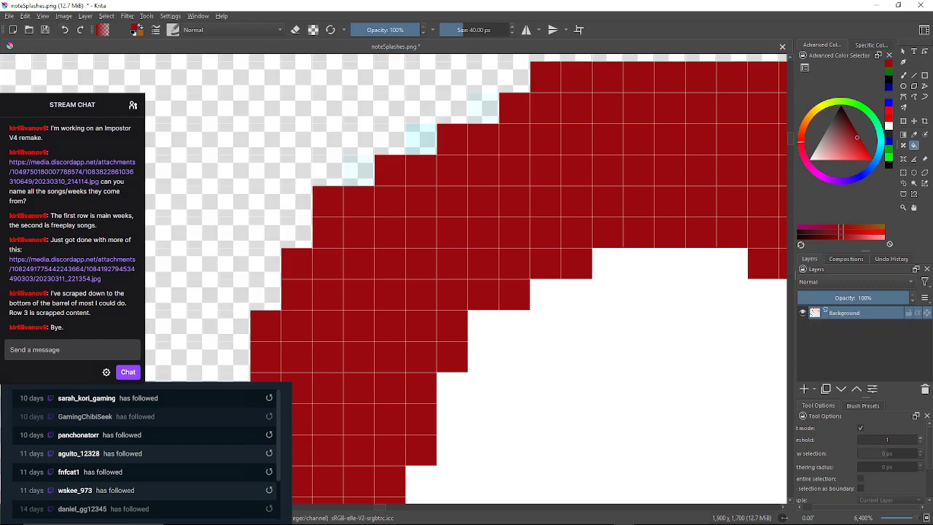
click(358, 170)
click(420, 140)
click(482, 109)
drag(495, 120, 390, 235)
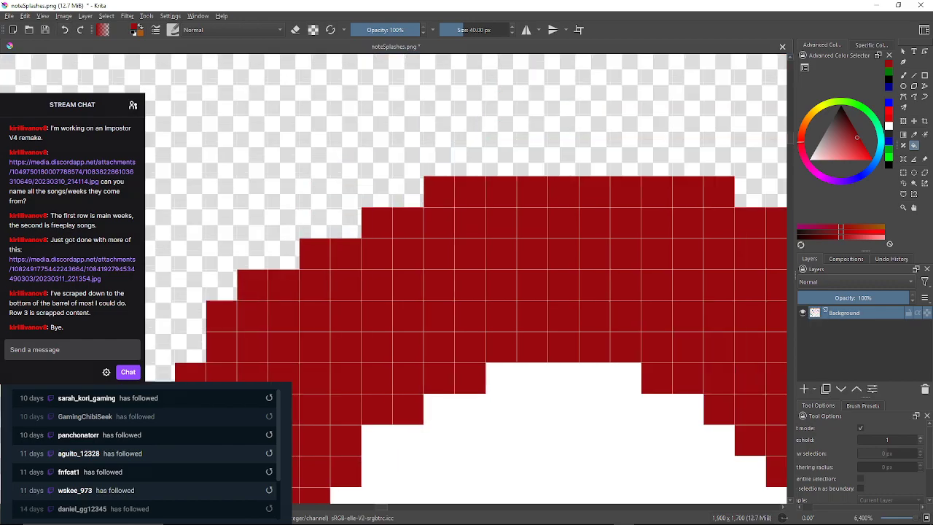
Fill the cyan pixels along the top and upper-left edges of the smallest ring in the three-ring group with dark red.
scroll(474, 195, down, 6)
scroll(503, 249, up, 2)
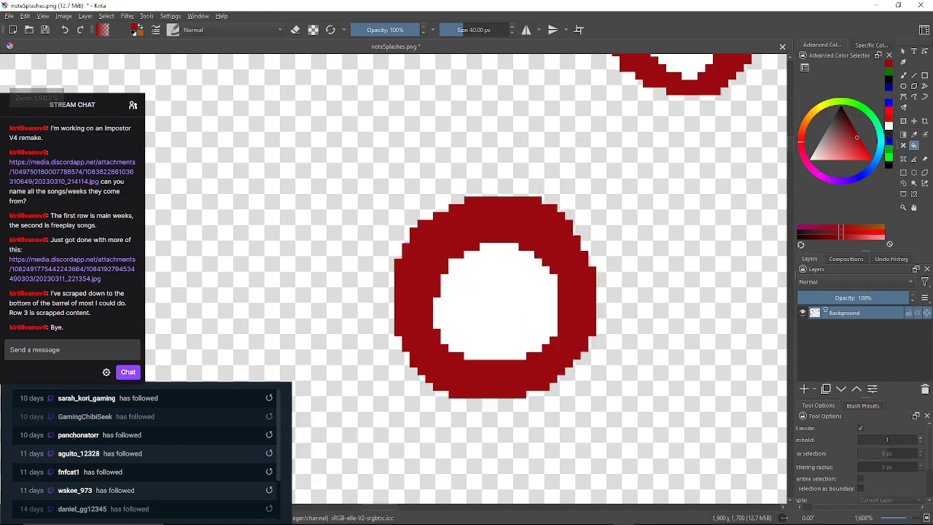
scroll(532, 219, down, 5)
scroll(533, 219, up, 2)
scroll(534, 204, down, 2)
scroll(357, 207, up, 8)
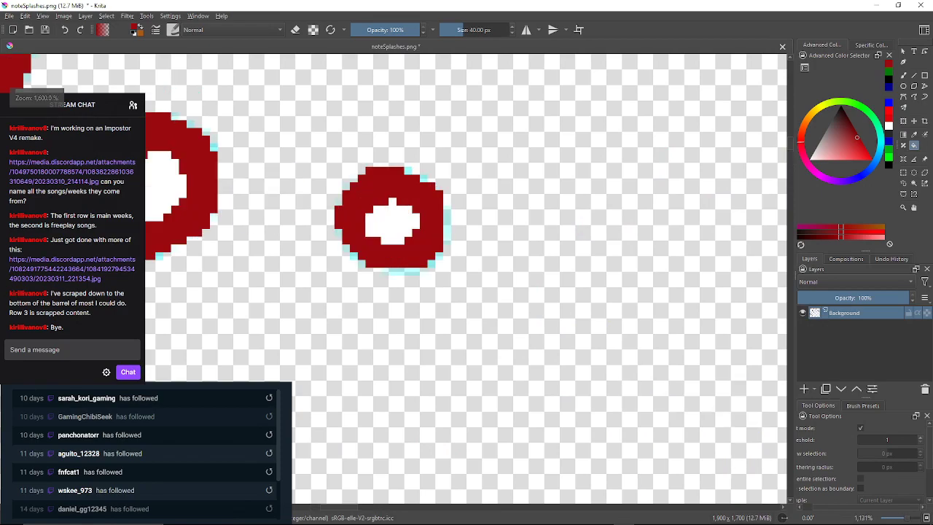
scroll(318, 196, up, 1)
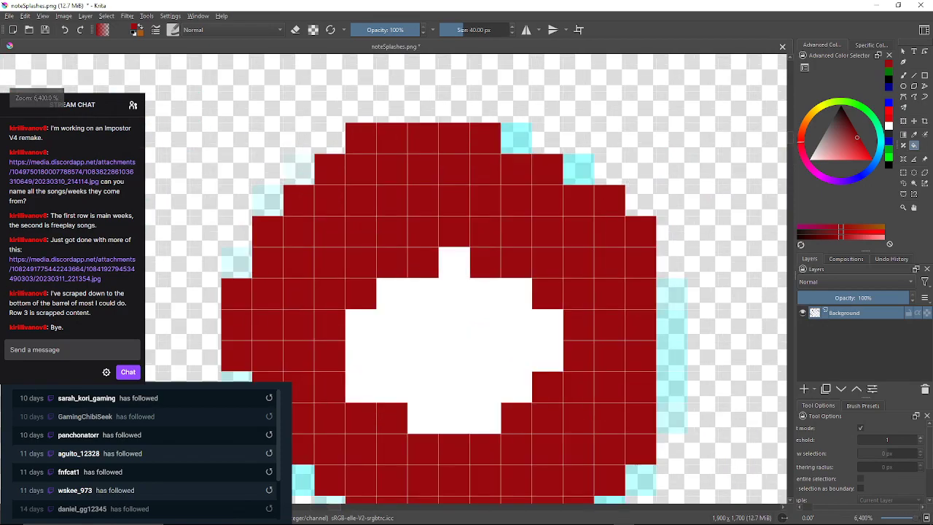
click(236, 263)
click(267, 201)
click(299, 169)
click(516, 139)
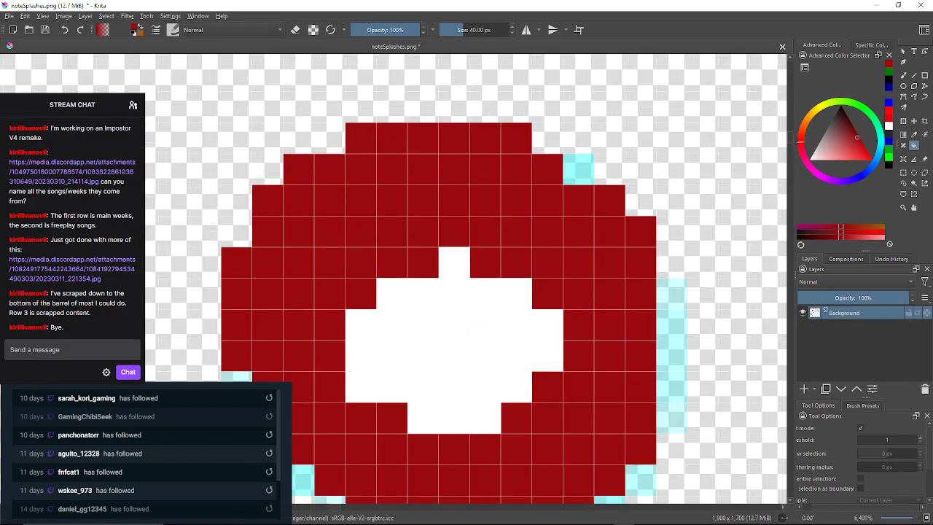
click(578, 170)
Fill the cyan pixels on the smallest ring's right side and lower-right edge with dark red.
scroll(583, 175, down, 1)
scroll(620, 169, up, 1)
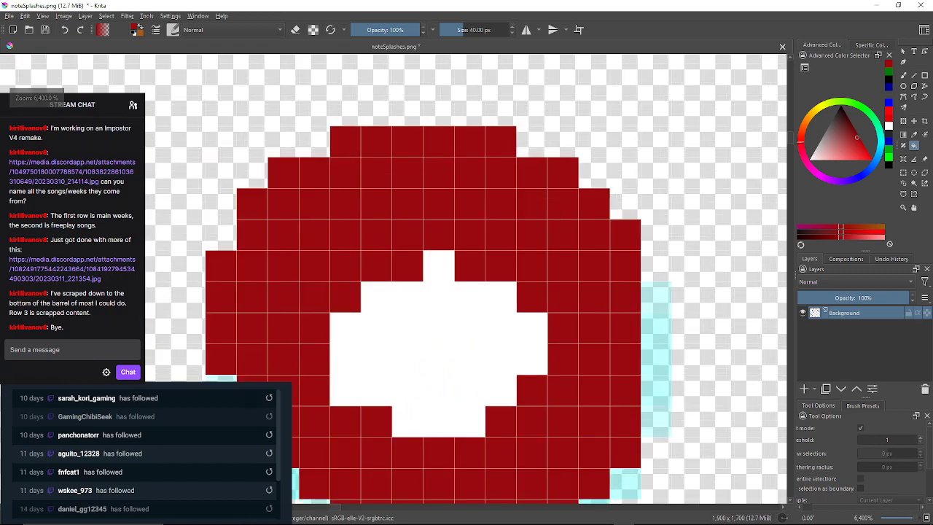
click(656, 296)
drag(656, 328, 636, 260)
click(656, 314)
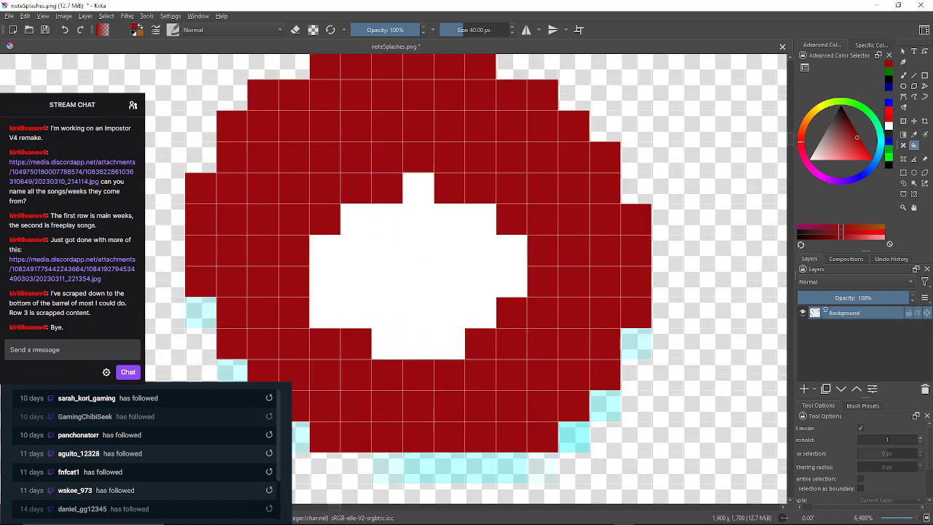
click(636, 343)
click(605, 405)
click(574, 437)
Fill the cyan pixels along the smallest ring's bottom and lower-left edges with dark red.
drag(574, 437, 615, 356)
click(506, 386)
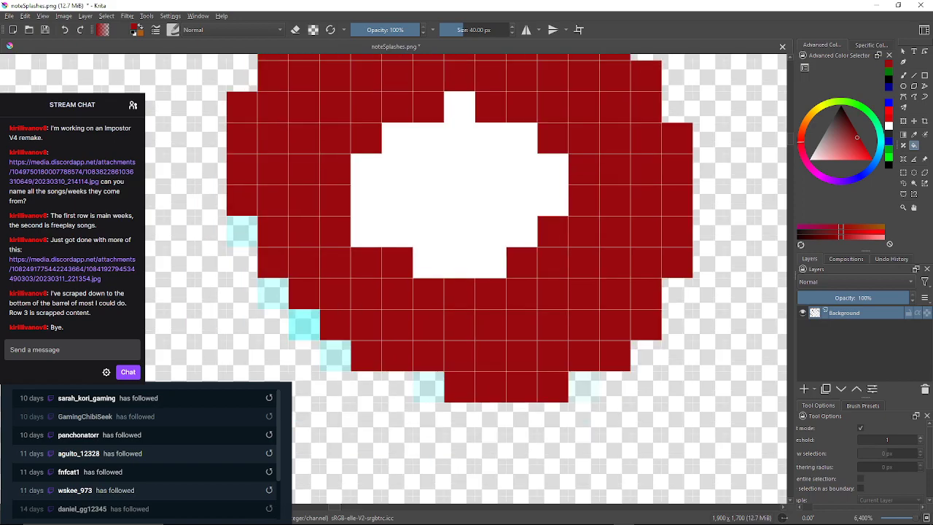
click(428, 386)
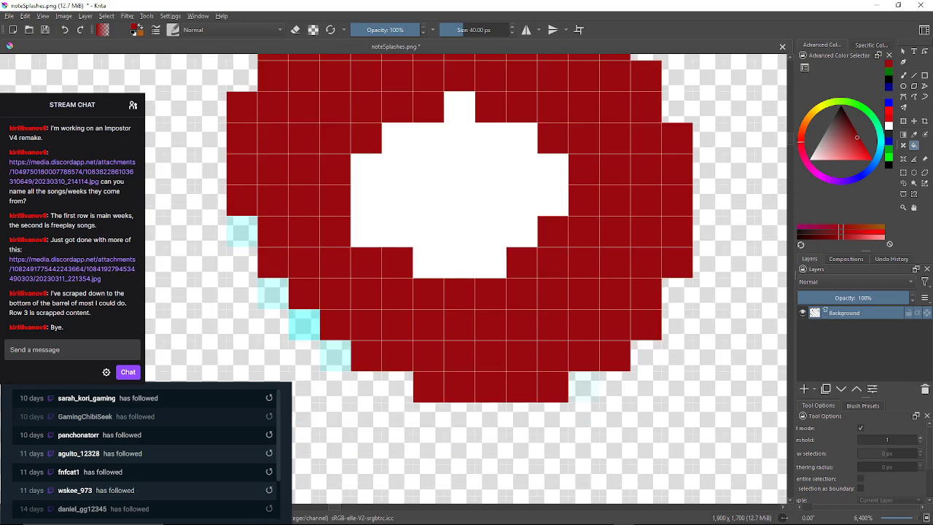
click(335, 355)
click(304, 325)
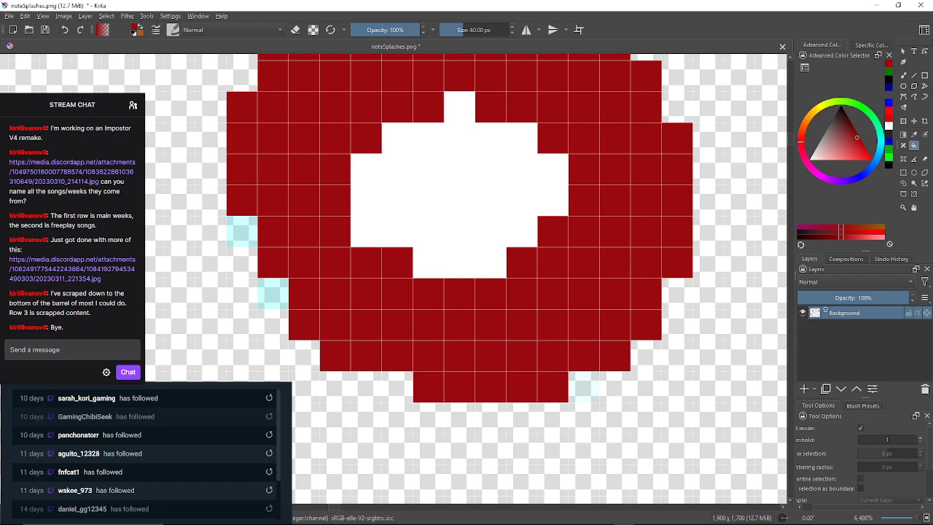
click(273, 294)
click(242, 231)
Fill the cyan pixels on the middle ring's upper-right edge and lower right side with dark red.
drag(327, 60, 346, 249)
scroll(345, 249, down, 2)
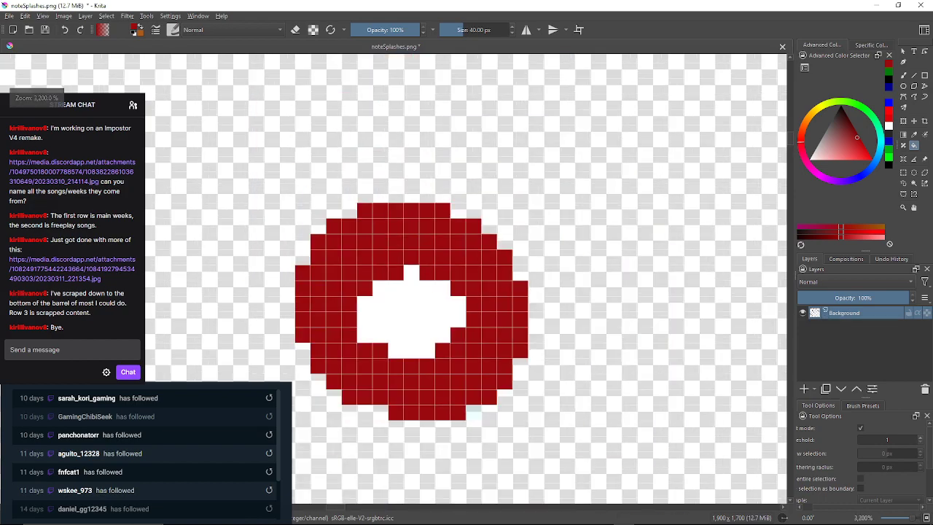
scroll(399, 248, down, 4)
scroll(299, 224, up, 5)
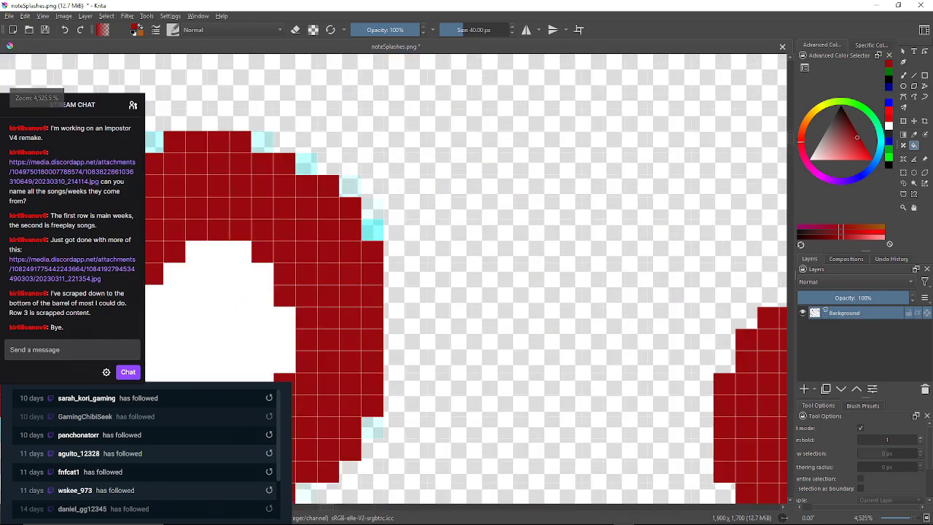
click(373, 208)
click(373, 229)
scroll(335, 333, down, 1)
drag(337, 350, 364, 224)
scroll(368, 244, up, 2)
click(407, 300)
Fill the cyan pixels along the middle ring's lower-right and bottom edges with dark red.
drag(408, 299, 552, 128)
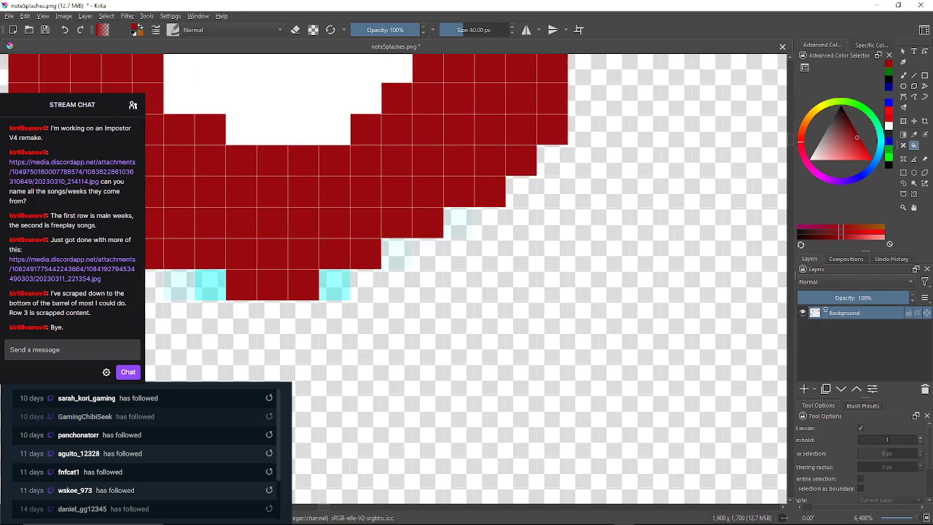
click(459, 222)
click(397, 253)
click(334, 285)
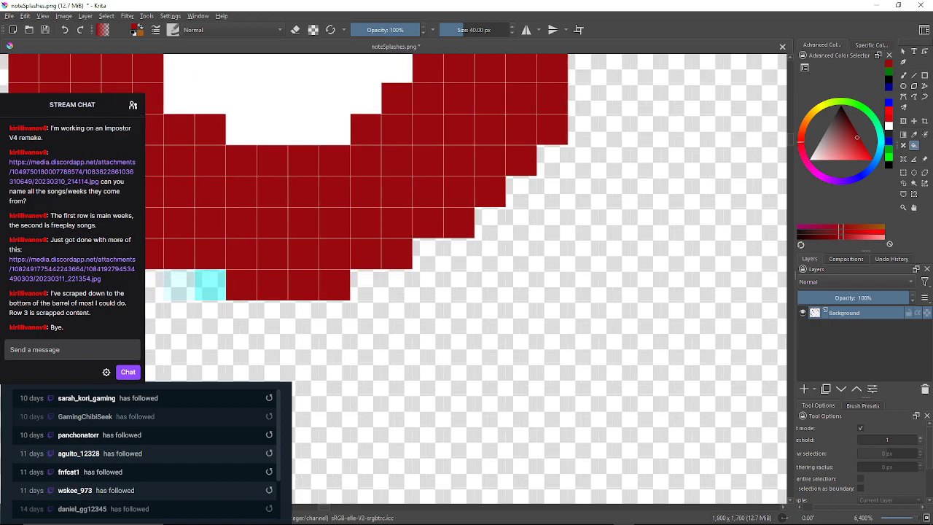
drag(332, 285, 405, 293)
click(283, 293)
click(252, 293)
Fill the cyan pixels along the middle ring's lower-left edge and left side with dark red.
drag(252, 293, 330, 296)
click(267, 264)
click(236, 234)
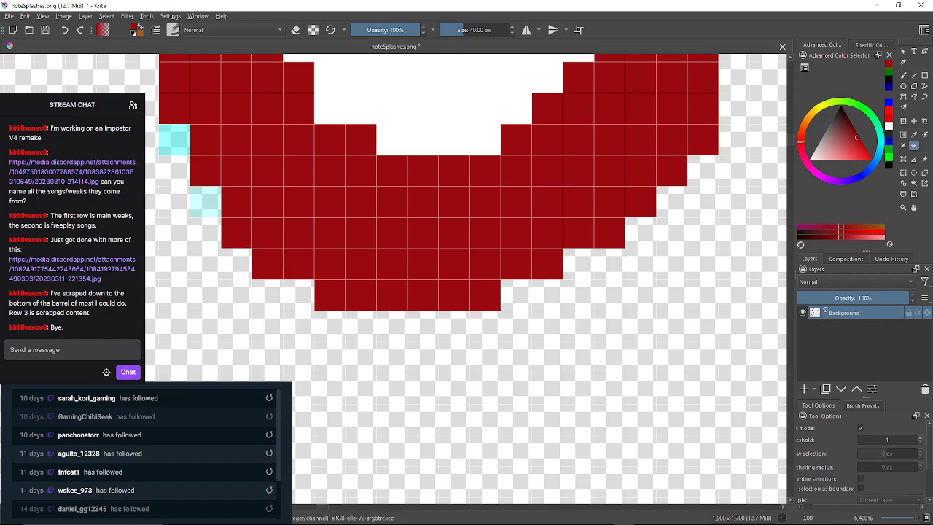
click(174, 139)
click(205, 201)
drag(205, 202, 392, 400)
click(361, 183)
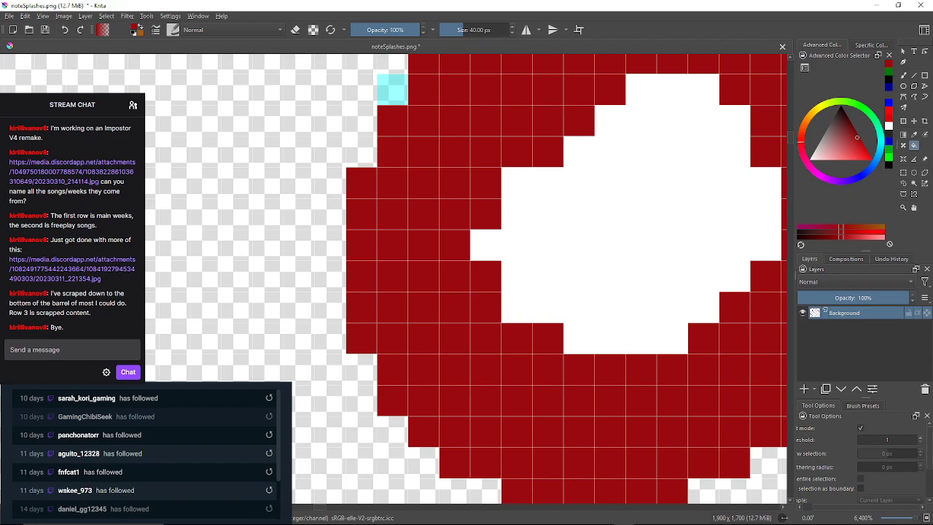
Fill the stepped run of cyan pixels along the middle ring's upper-left edge with dark red.
click(392, 89)
drag(392, 89, 366, 226)
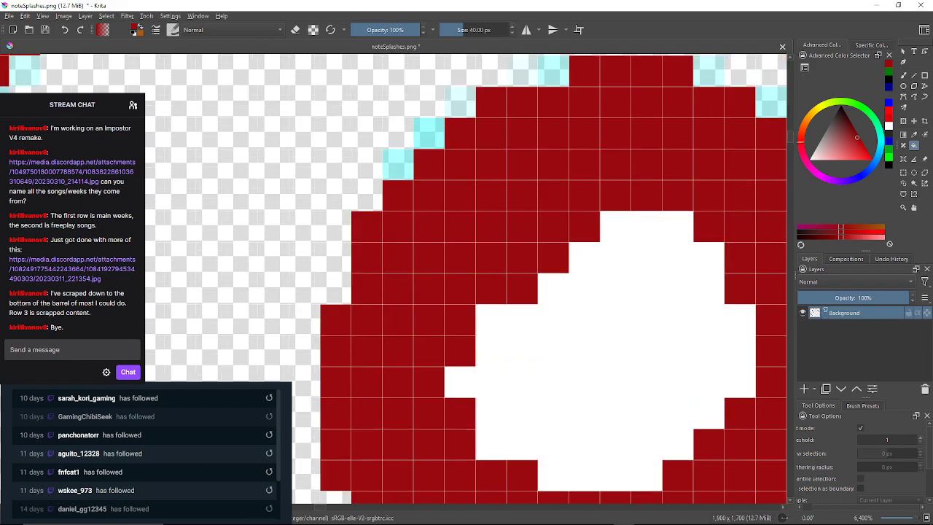
click(398, 164)
click(429, 134)
click(460, 102)
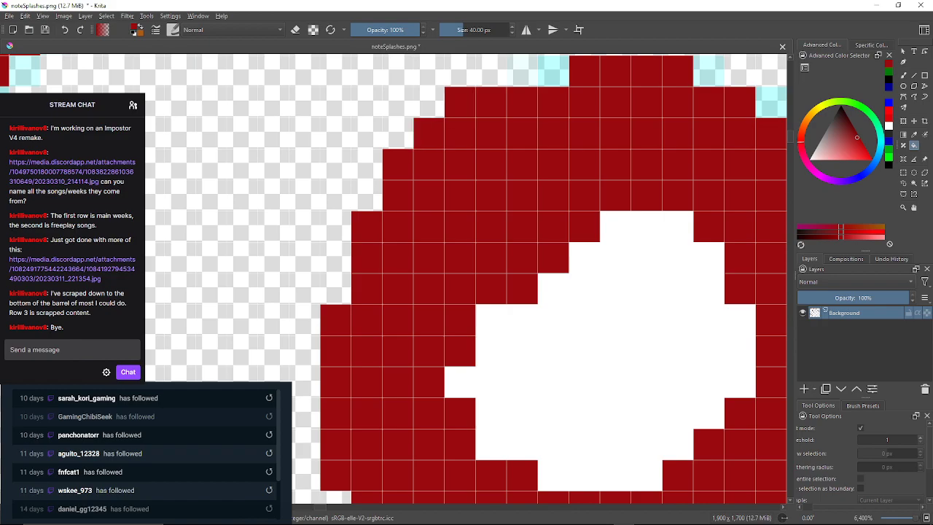
click(553, 70)
click(522, 71)
Fill the three remaining pale cyan pixels along the middle ring's upper-right edge with dark red.
drag(522, 71, 382, 151)
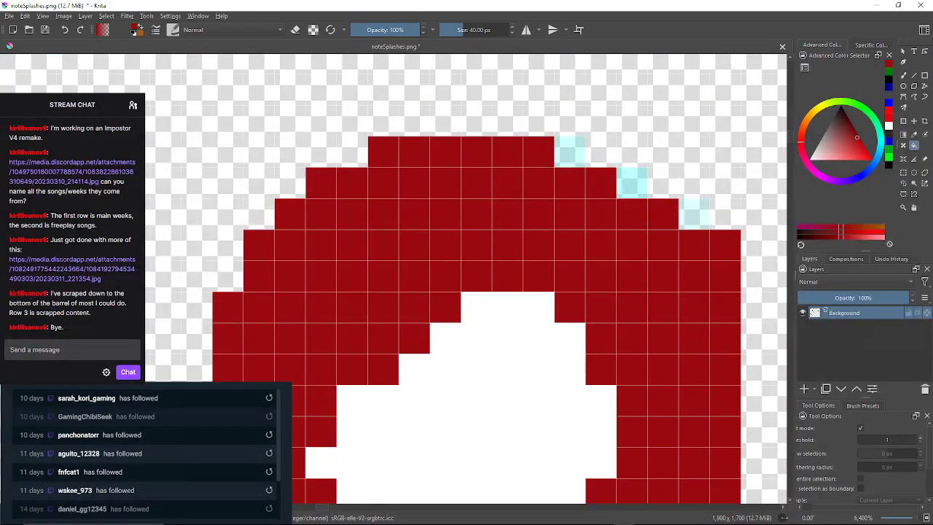
click(570, 151)
click(632, 183)
click(694, 215)
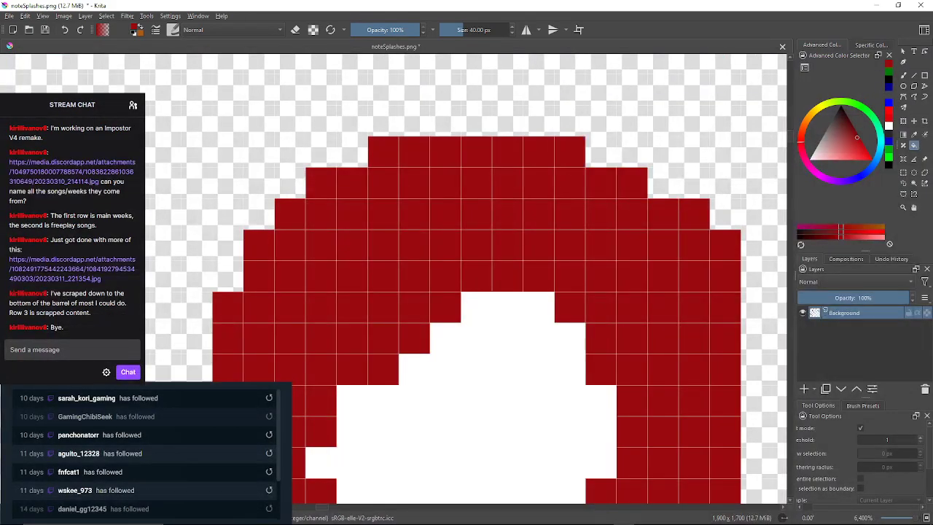
Fill the cyan pixels at both ends of the largest ring's top edge in the three-ring group with dark red.
scroll(566, 302, down, 4)
scroll(566, 301, down, 3)
scroll(527, 248, up, 2)
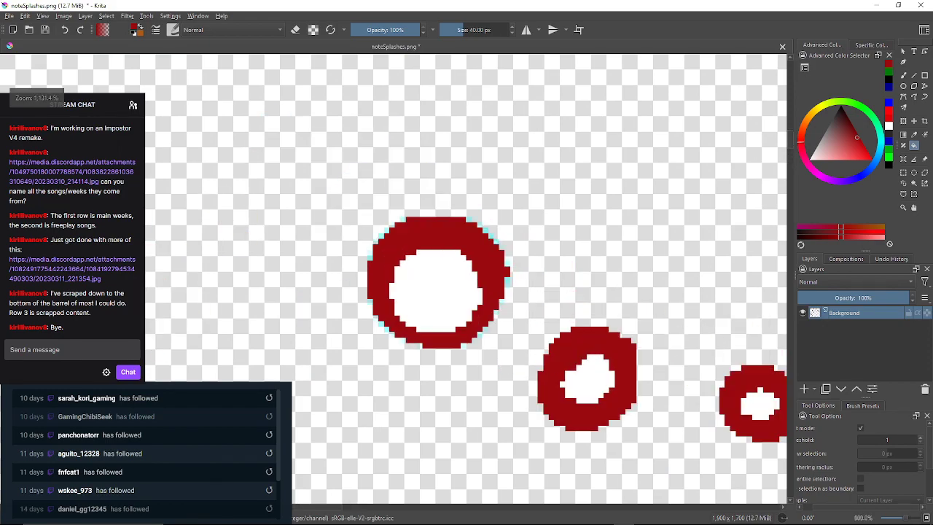
scroll(435, 229, up, 5)
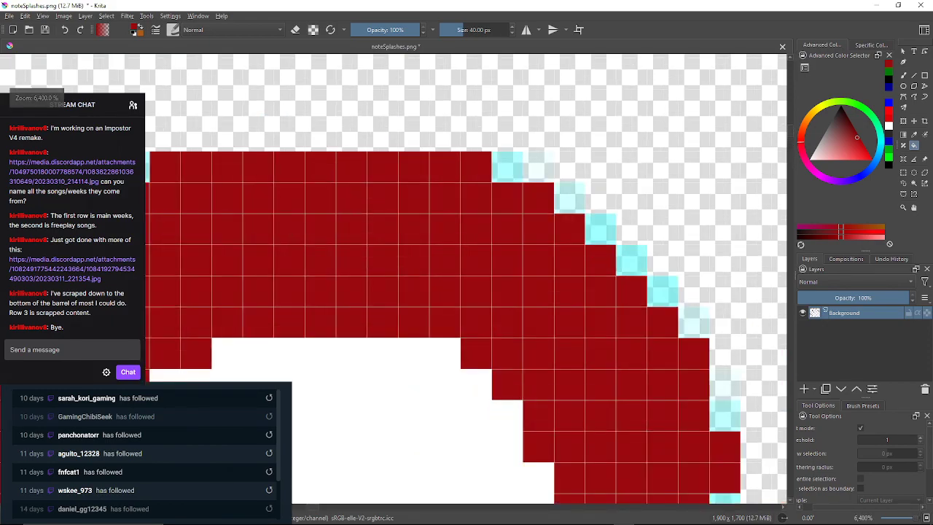
click(256, 175)
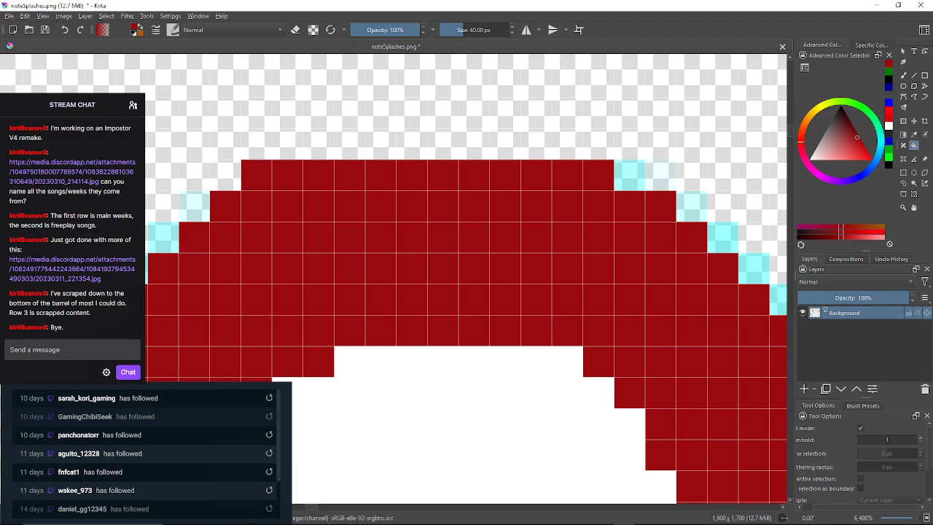
click(630, 175)
click(660, 175)
click(691, 206)
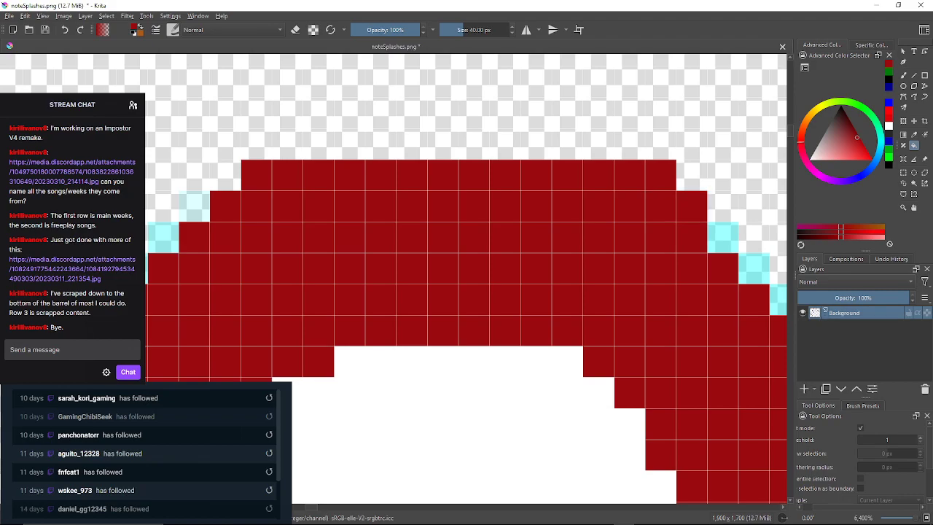
Fill the diagonal run of cyan pixels along the largest ring's upper-right edge with dark red.
drag(707, 226, 580, 194)
click(595, 205)
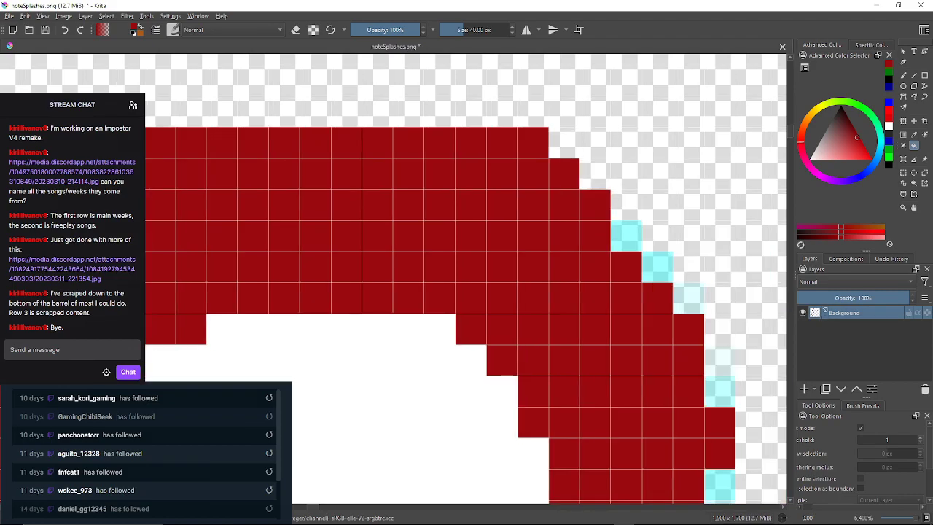
click(626, 236)
click(658, 267)
click(688, 298)
Fill the cyan pixels down the largest ring's right side with dark red.
drag(693, 303, 655, 244)
click(682, 333)
click(681, 426)
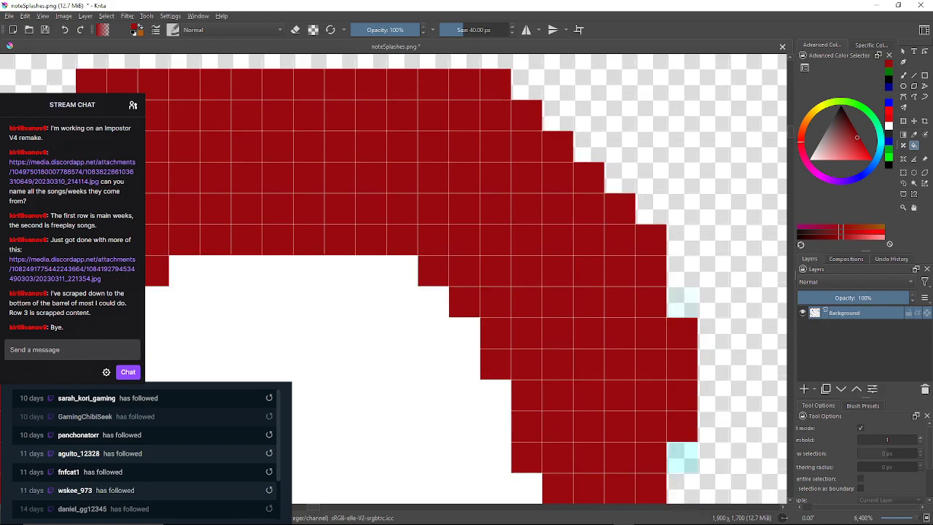
click(683, 457)
drag(683, 457, 614, 267)
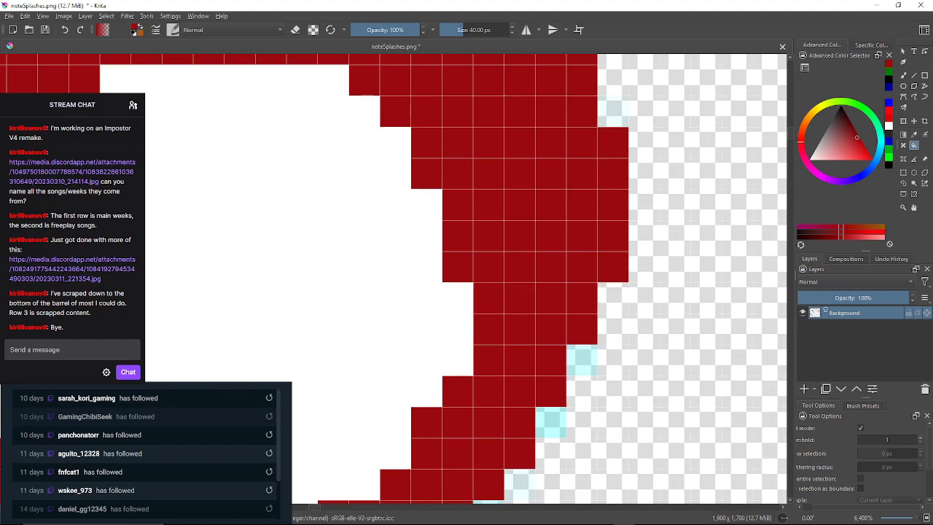
click(581, 360)
click(551, 423)
Fill the diagonal run of cyan pixels along the largest ring's lower-right edge with dark red.
drag(551, 423, 565, 332)
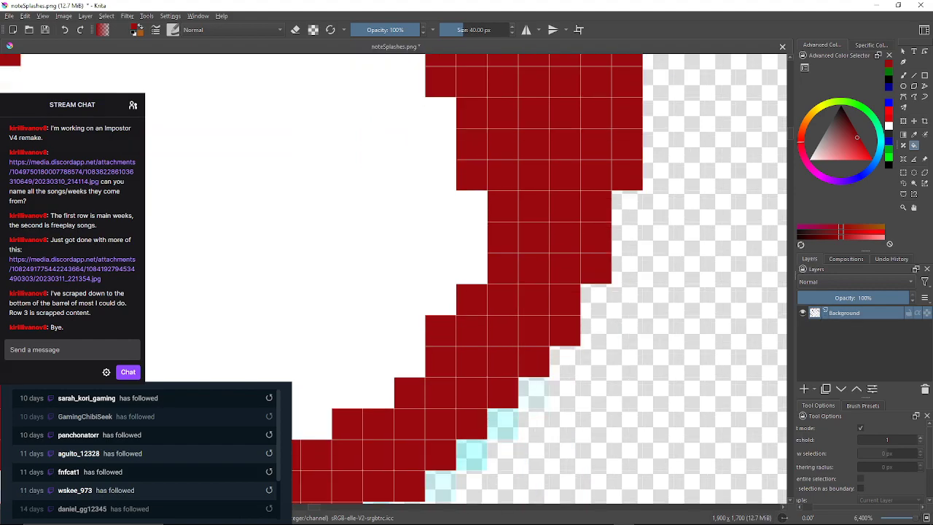
drag(563, 364, 577, 273)
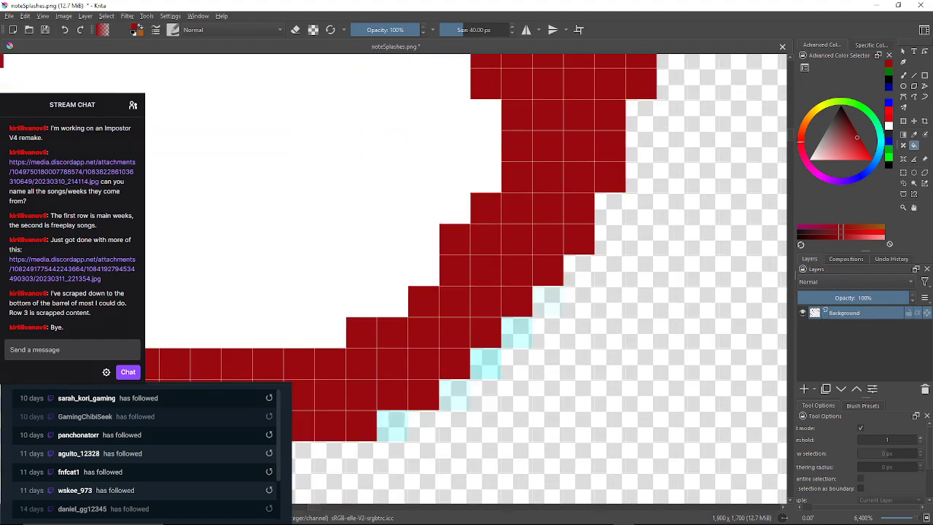
click(516, 333)
click(485, 364)
click(455, 394)
click(392, 426)
Fill the cyan pixels along the largest ring's bottom and lower-left edges with dark red.
drag(392, 425, 652, 333)
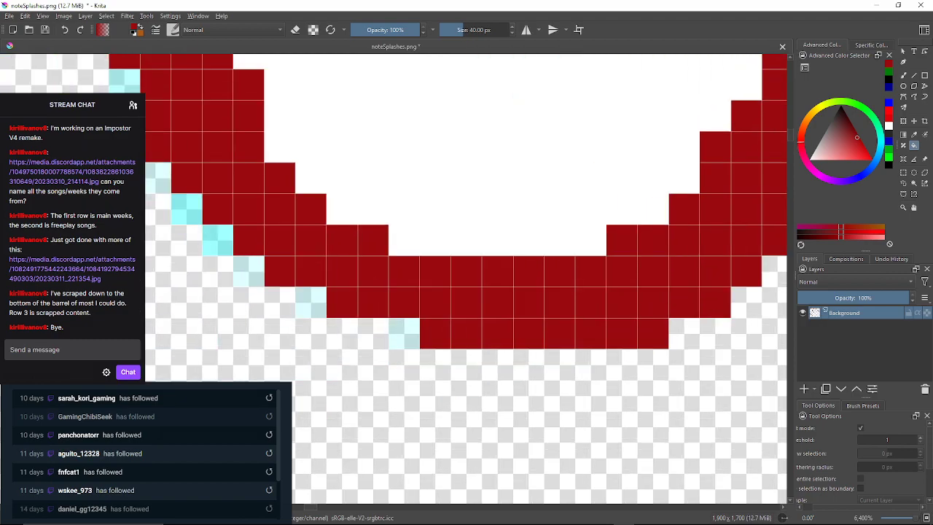
click(404, 333)
click(311, 302)
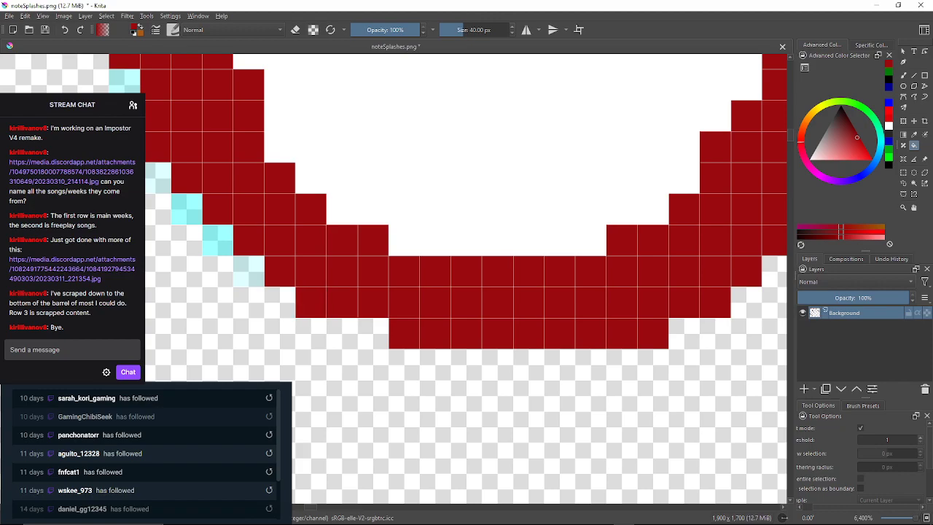
click(249, 272)
click(217, 240)
click(186, 209)
drag(187, 209, 248, 213)
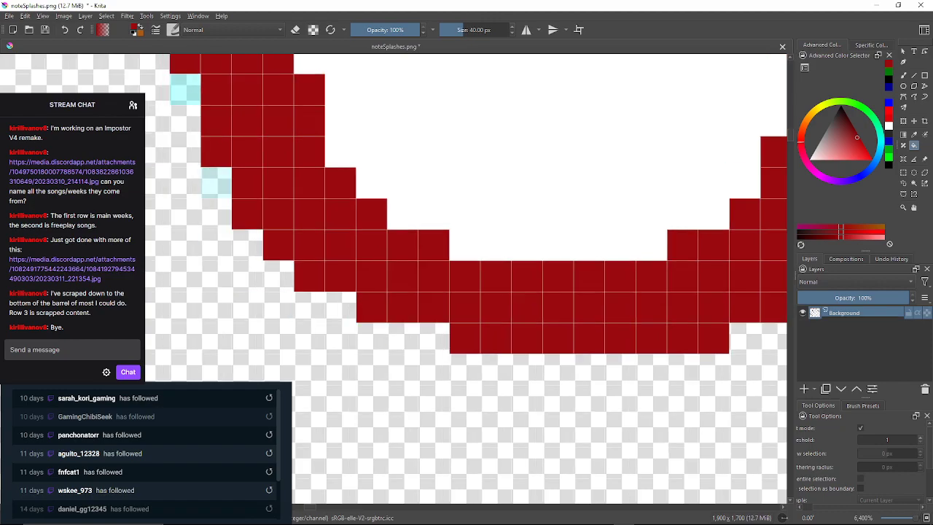
Fill the pale cyan pixels up the largest ring's left side with dark red.
click(216, 181)
drag(216, 182, 252, 258)
click(220, 166)
drag(220, 166, 317, 422)
click(316, 173)
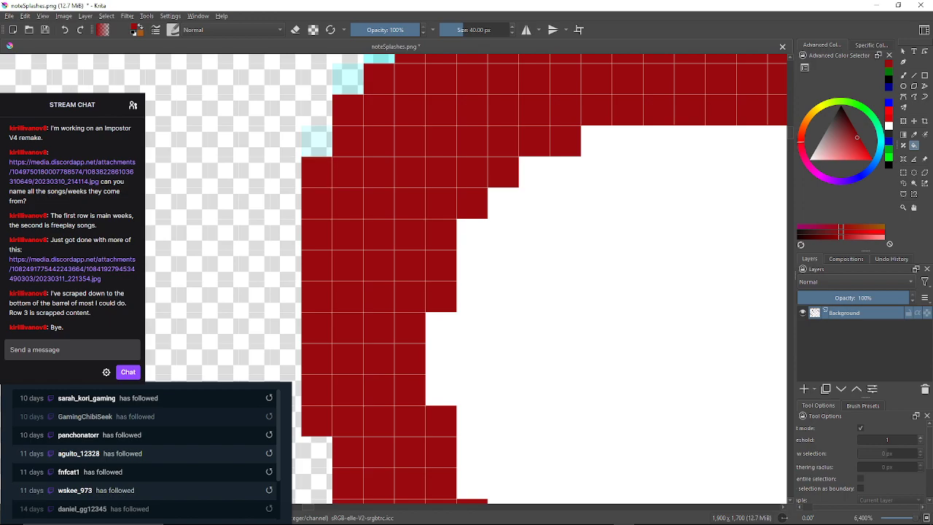
Fill the remaining cyan pixels along the largest ring's upper-left edge with dark red and check the finished outline.
click(317, 142)
click(348, 78)
click(379, 59)
drag(379, 59, 293, 162)
click(326, 120)
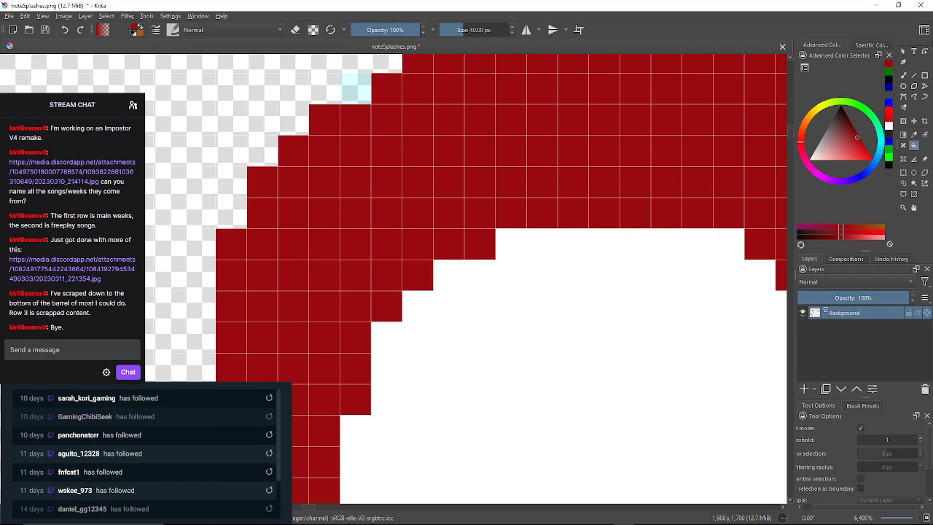
click(356, 89)
drag(356, 89, 295, 169)
scroll(393, 211, down, 4)
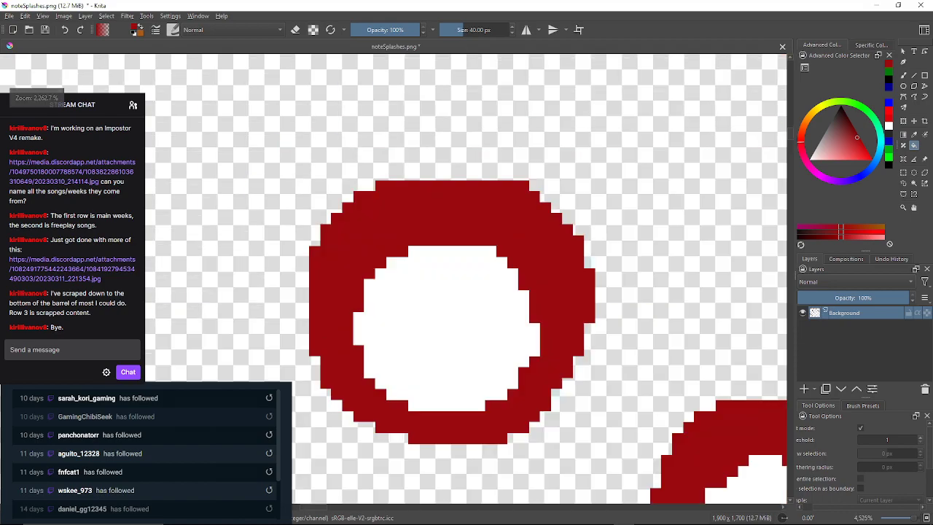
scroll(460, 209, up, 4)
scroll(477, 182, down, 4)
scroll(478, 182, down, 3)
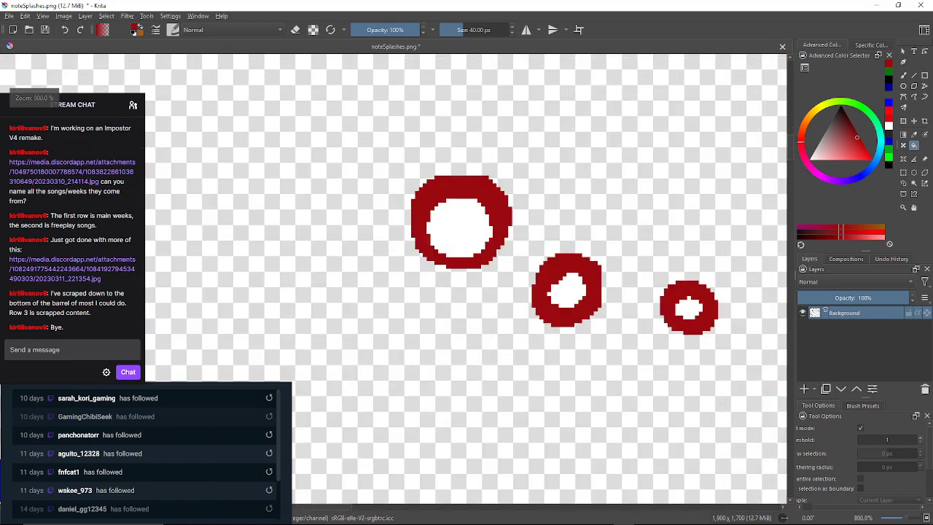
Look over the dark red rings in the top row for outlines that still have leftover cyan pixels.
drag(478, 182, 567, 311)
drag(463, 232, 410, 365)
scroll(410, 364, down, 3)
scroll(394, 372, up, 3)
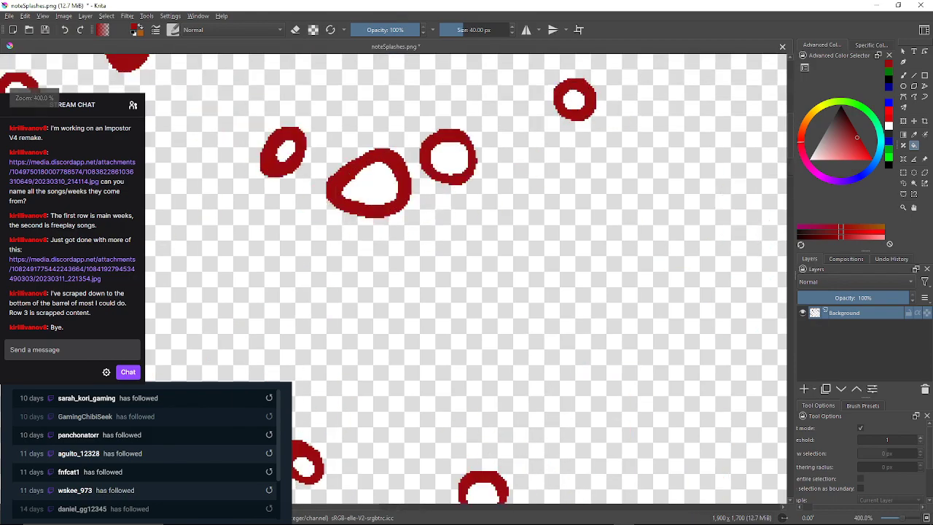
scroll(394, 372, down, 2)
scroll(313, 314, down, 3)
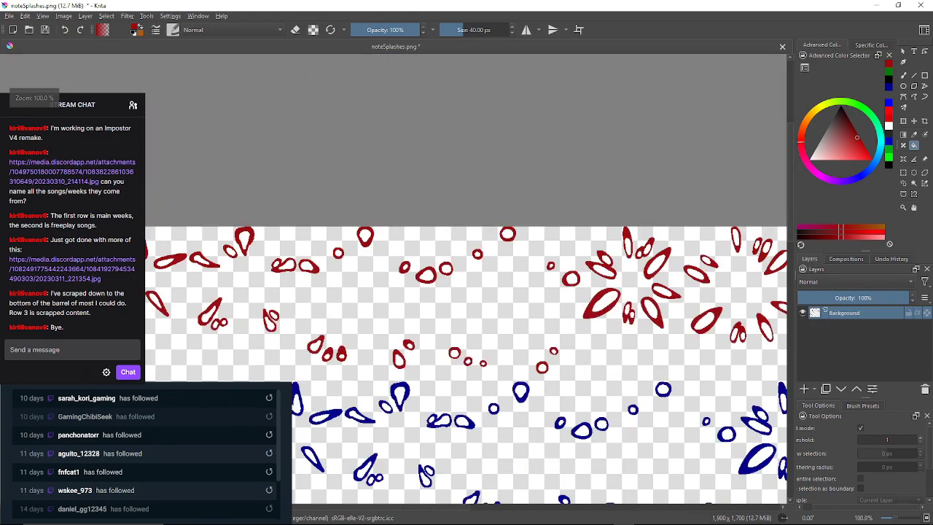
scroll(313, 313, up, 2)
scroll(311, 294, up, 3)
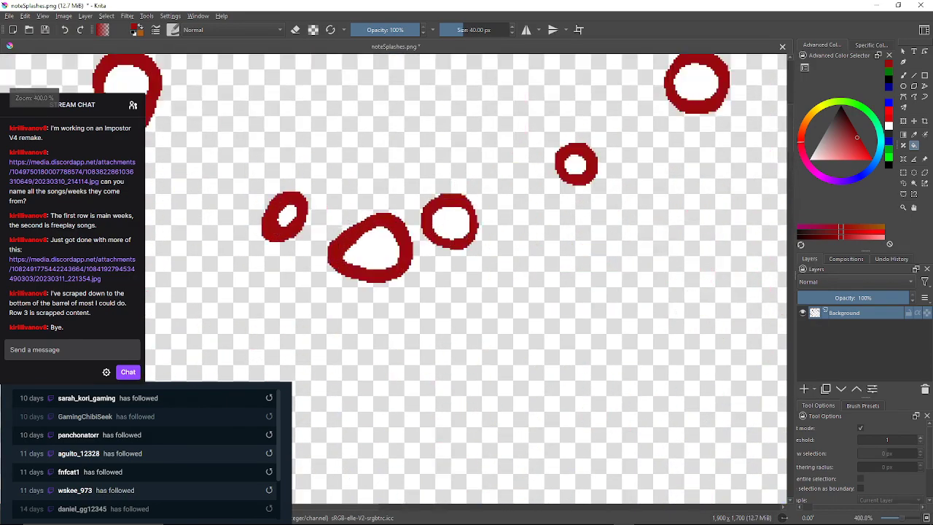
scroll(310, 295, down, 4)
scroll(547, 246, up, 5)
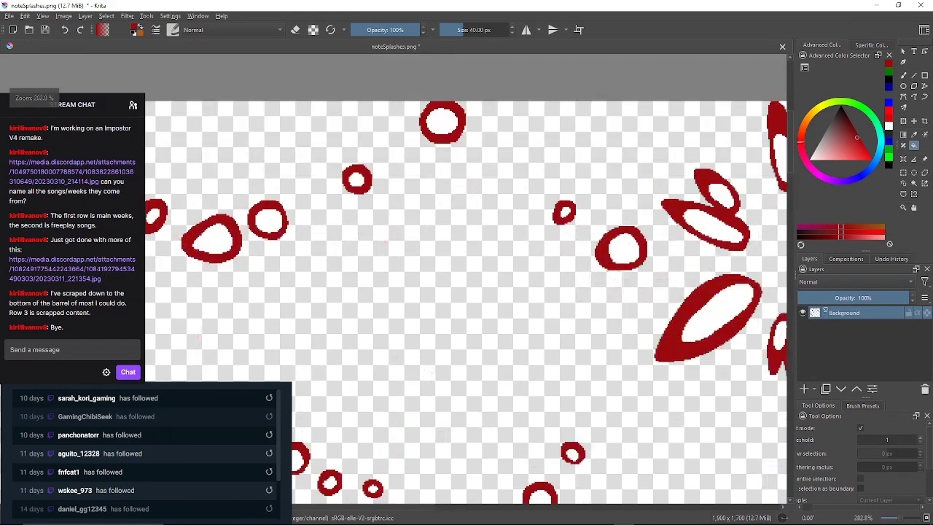
scroll(547, 245, down, 5)
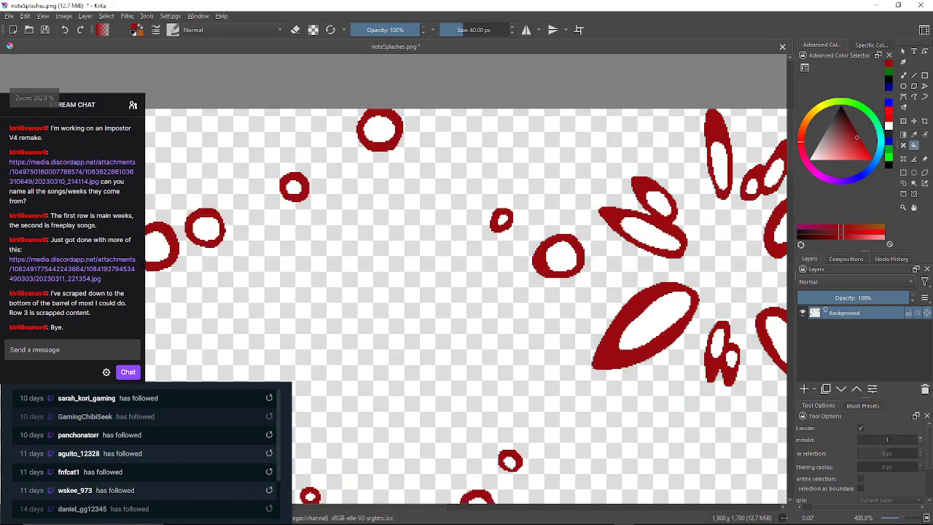
Fill the cyan pixels along the upper-left edge of the ring just left of the large petal burst with dark red.
scroll(547, 246, up, 2)
scroll(547, 246, up, 8)
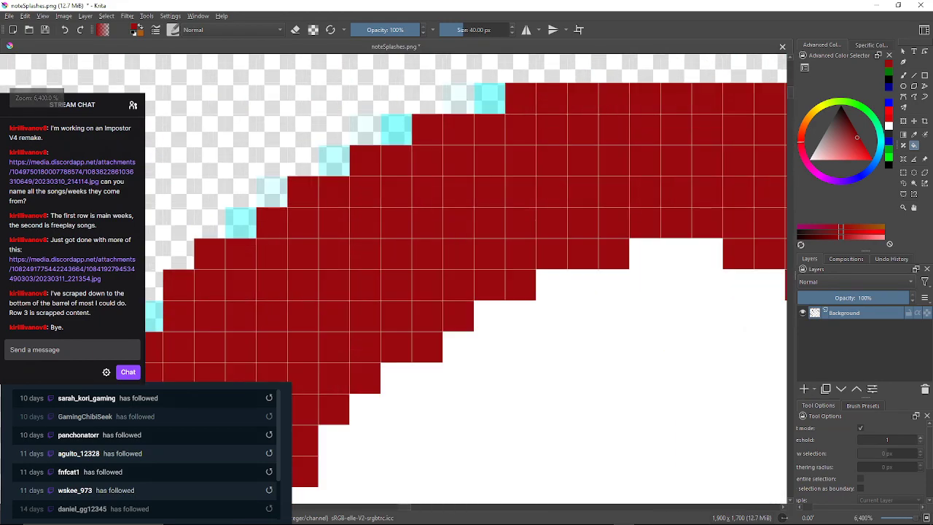
click(241, 223)
click(272, 192)
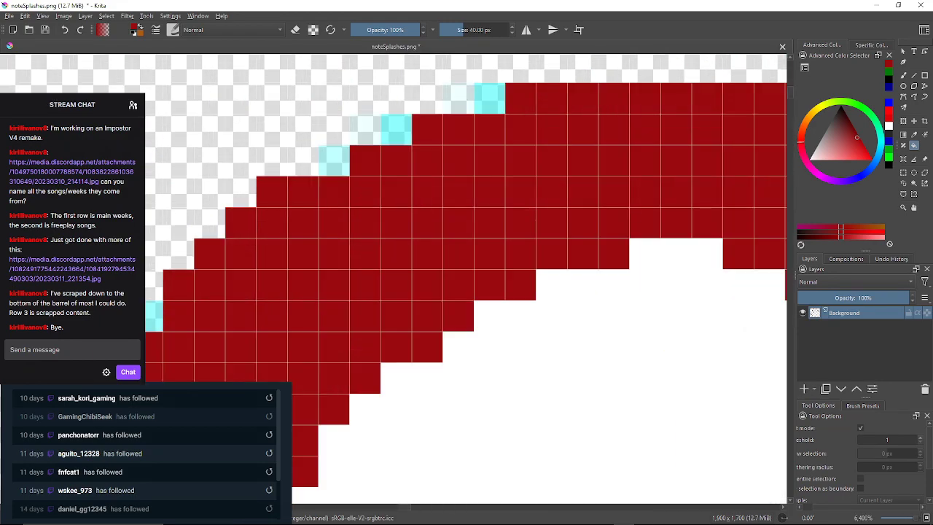
click(333, 161)
click(396, 130)
click(365, 129)
click(335, 130)
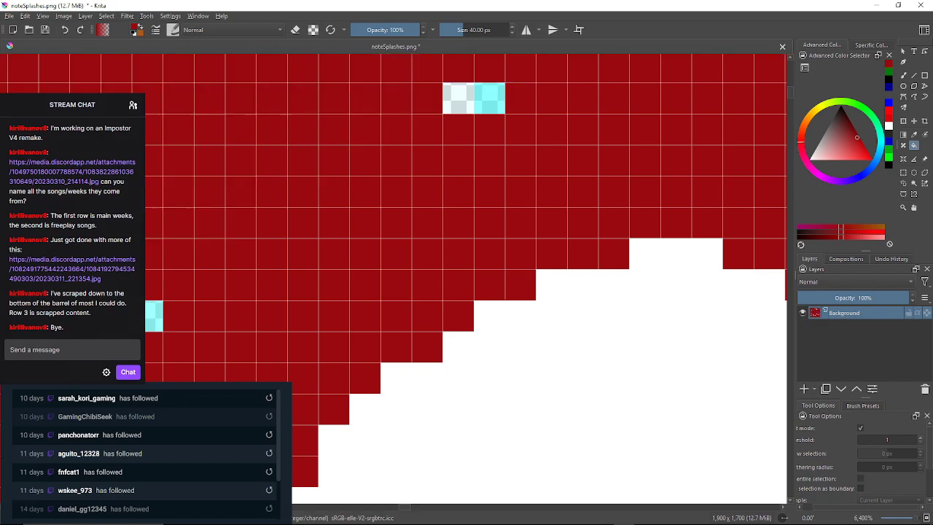
click(489, 98)
key(ctrl+z)
key(ctrl+z)
Fill the cyan pixels at both ends of the ring's top edge and down its upper-right shoulder with dark red.
click(459, 99)
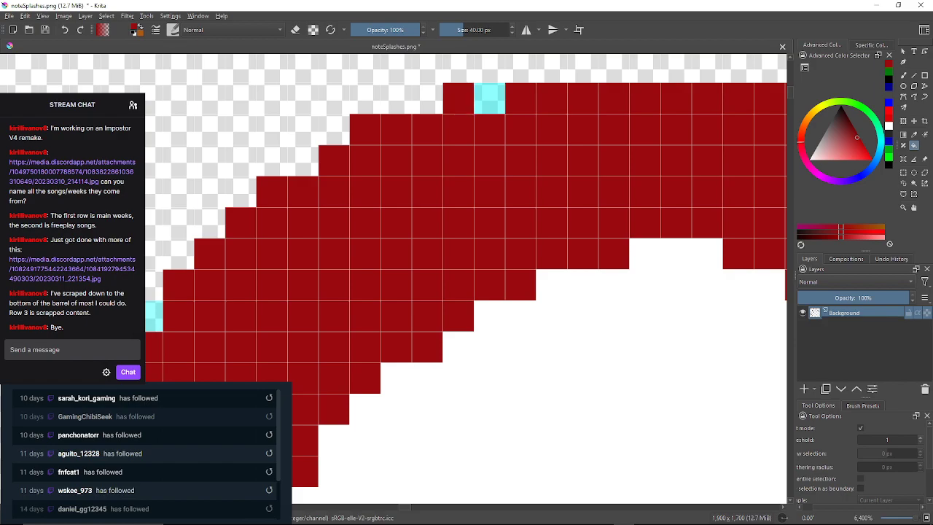
click(489, 98)
drag(489, 99, 204, 85)
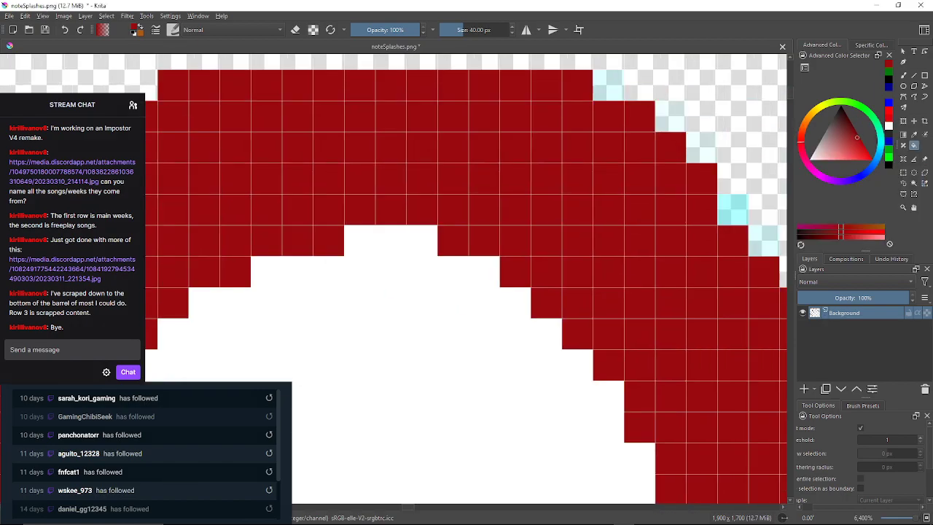
click(607, 85)
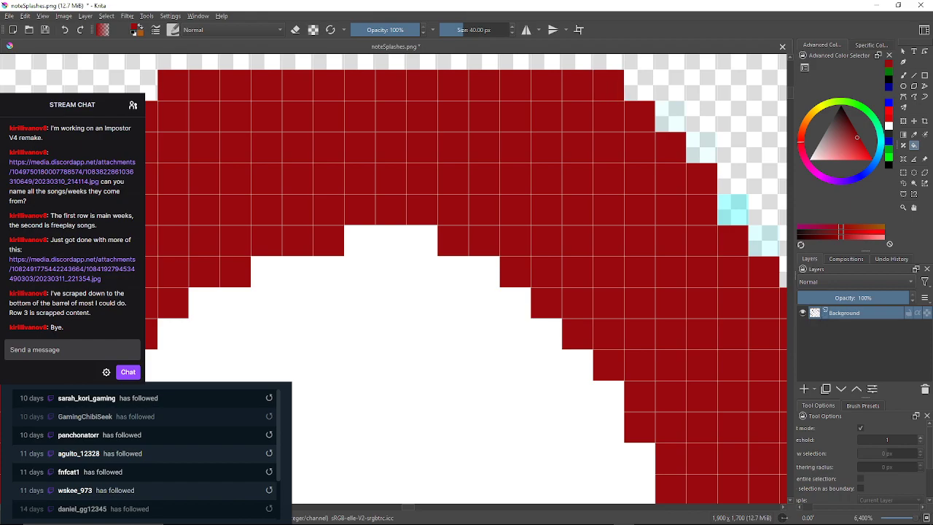
click(671, 117)
click(701, 148)
click(733, 210)
Fill the pale cyan pixels farther down the ring's upper-right edge with dark red.
drag(733, 211, 583, 184)
click(614, 214)
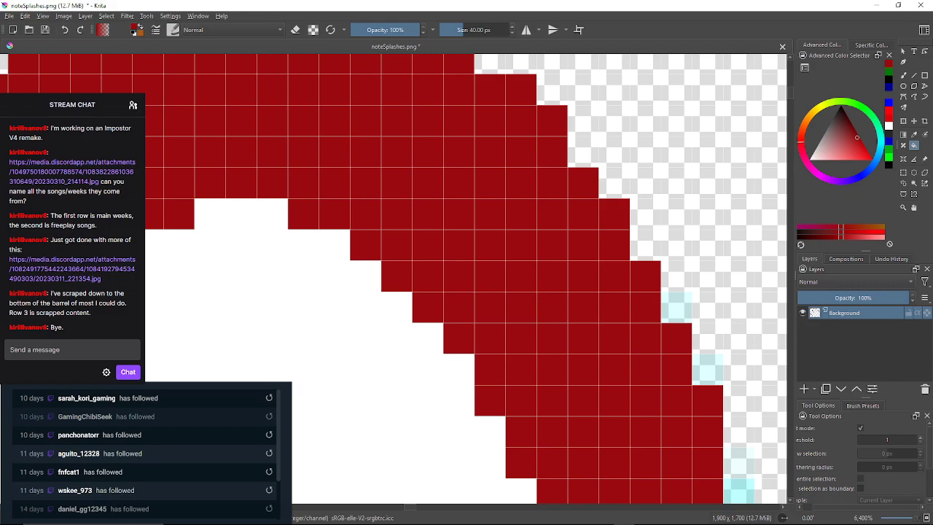
drag(676, 307, 599, 265)
click(598, 265)
drag(630, 327, 566, 256)
click(566, 256)
Fill the vertical run of cyan pixels along the ring's right side with dark red.
drag(569, 416, 547, 244)
click(575, 177)
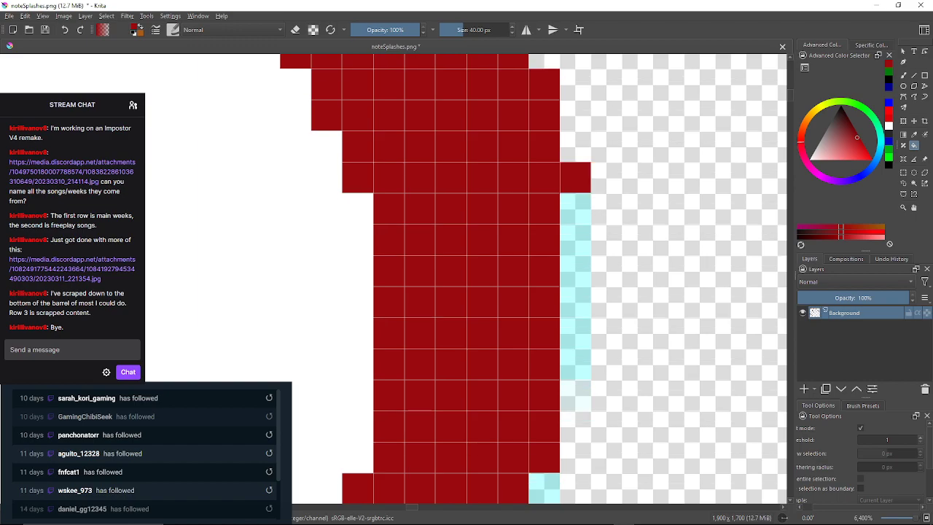
click(575, 425)
click(64, 29)
click(575, 301)
Fill the diagonal run of cyan pixels along the ring's lower-right edge with dark red.
scroll(437, 292, down, 5)
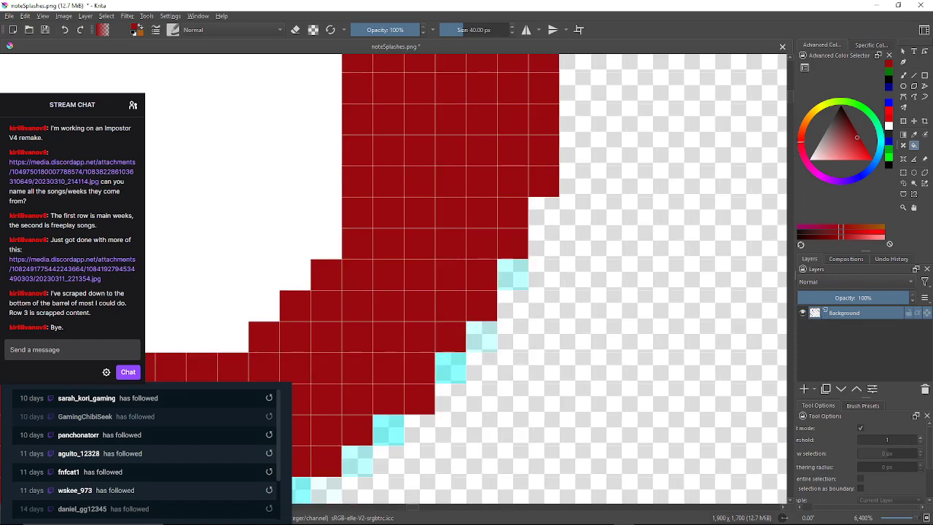
click(514, 275)
click(480, 337)
click(450, 367)
scroll(466, 277, down, 4)
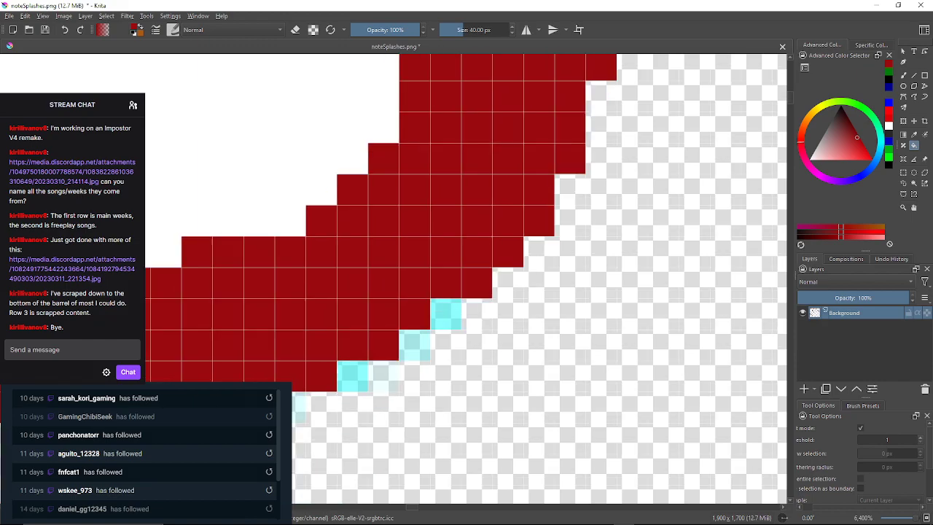
click(447, 314)
click(415, 346)
click(352, 376)
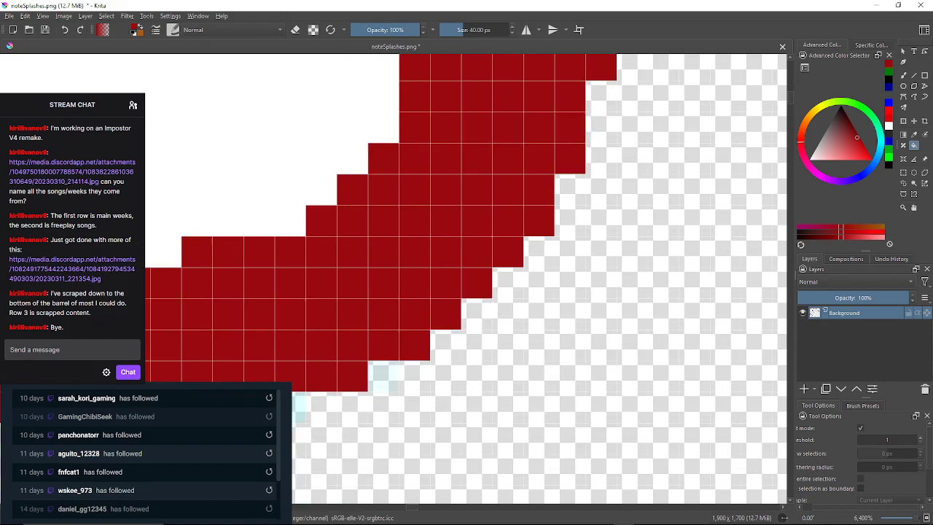
click(384, 376)
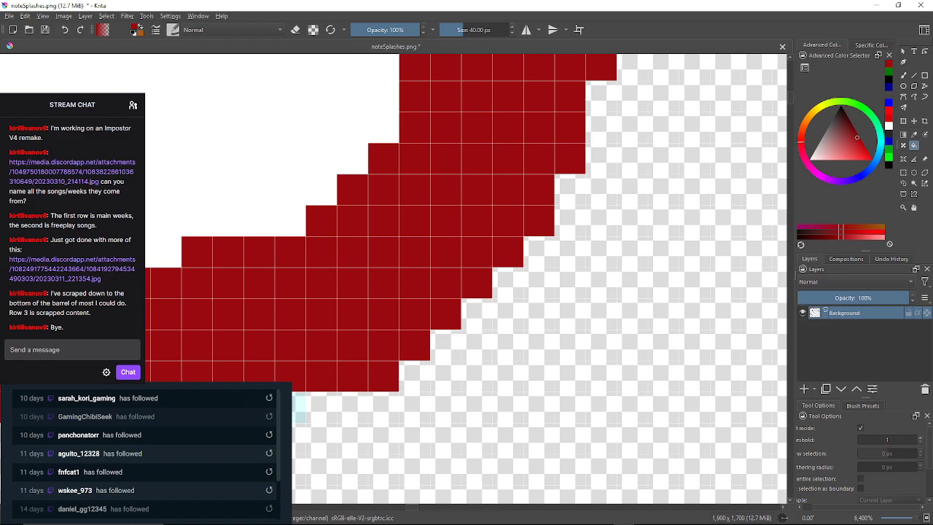
Fill the cyan pixels along the ring's bottom edge and its lower-left start with dark red.
drag(328, 386, 484, 264)
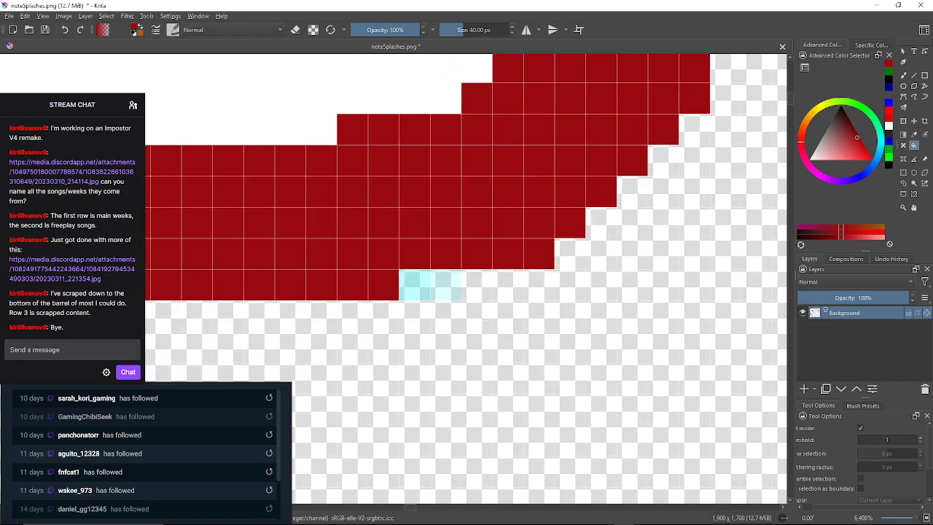
click(446, 285)
click(415, 285)
drag(233, 317, 770, 292)
click(361, 260)
click(298, 229)
Fill the cyan pixels up the ring's lower-left edge with dark red.
drag(281, 219, 464, 264)
click(357, 150)
click(326, 119)
drag(321, 113, 563, 311)
click(538, 256)
Fill the stepped cyan pixels above the ring's straight left side with dark red.
drag(538, 256, 454, 439)
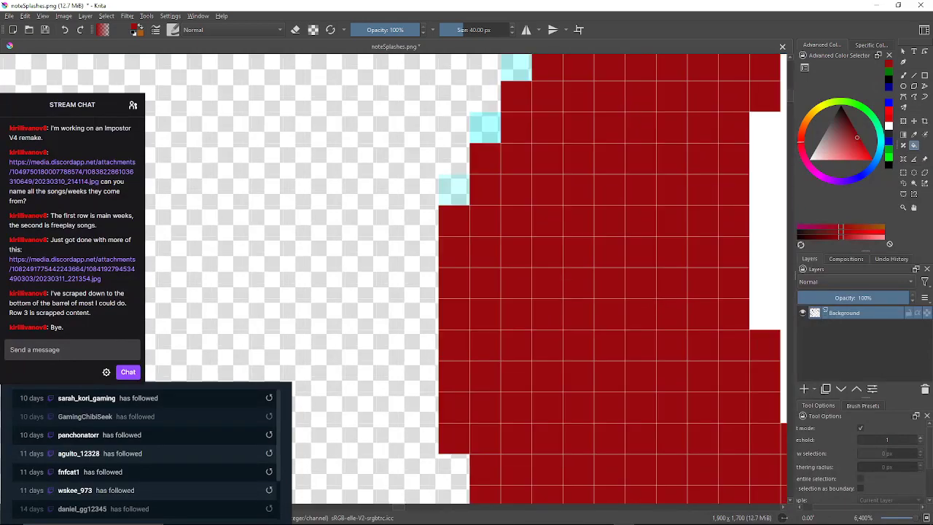
click(453, 189)
click(485, 128)
drag(485, 128, 472, 197)
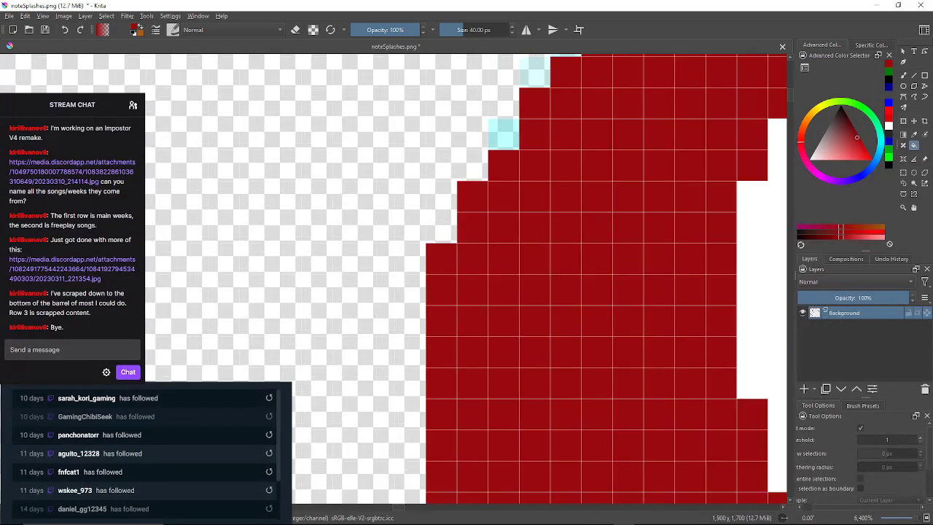
click(504, 134)
Fill the ring's remaining upper-left cyan pixels with dark red and check the finished outline.
drag(503, 135, 487, 162)
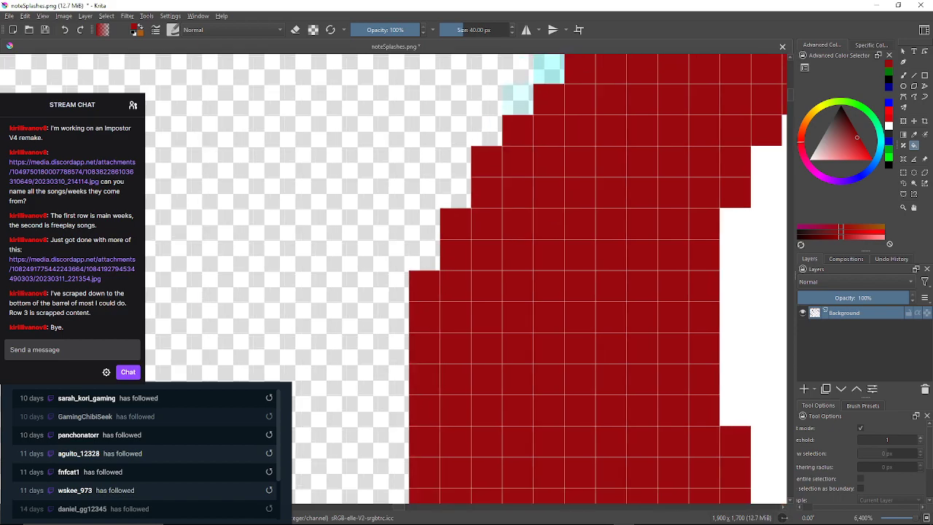
click(517, 99)
click(548, 68)
drag(548, 69, 452, 190)
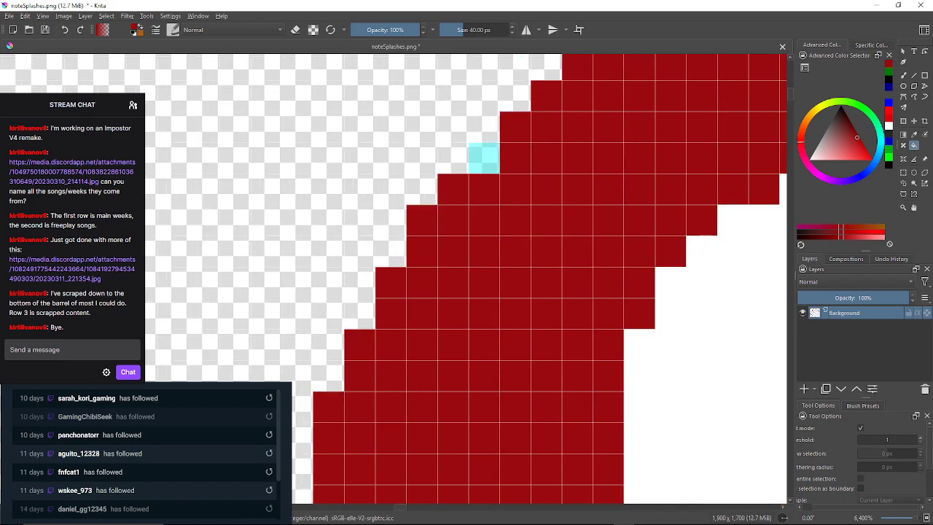
click(484, 158)
drag(484, 159, 383, 321)
scroll(357, 247, down, 3)
scroll(557, 239, down, 6)
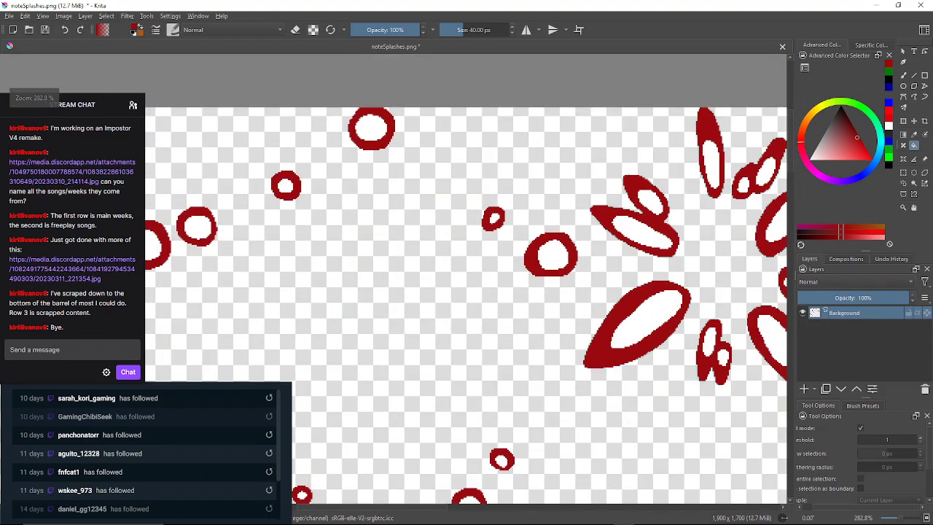
Fill the cyan pixels at both ends of the top edge of the burst's large lower-left petal with dark red.
drag(557, 239, 387, 175)
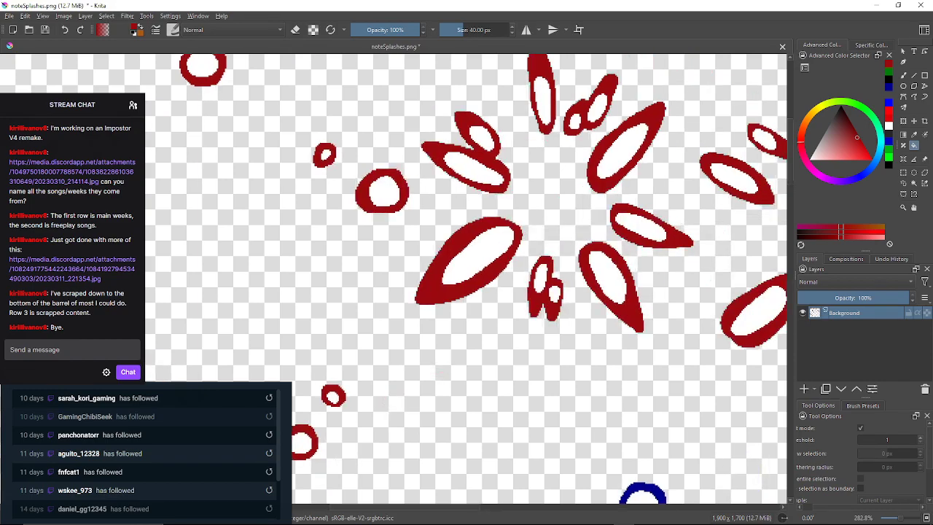
scroll(448, 236, up, 3)
scroll(448, 235, up, 5)
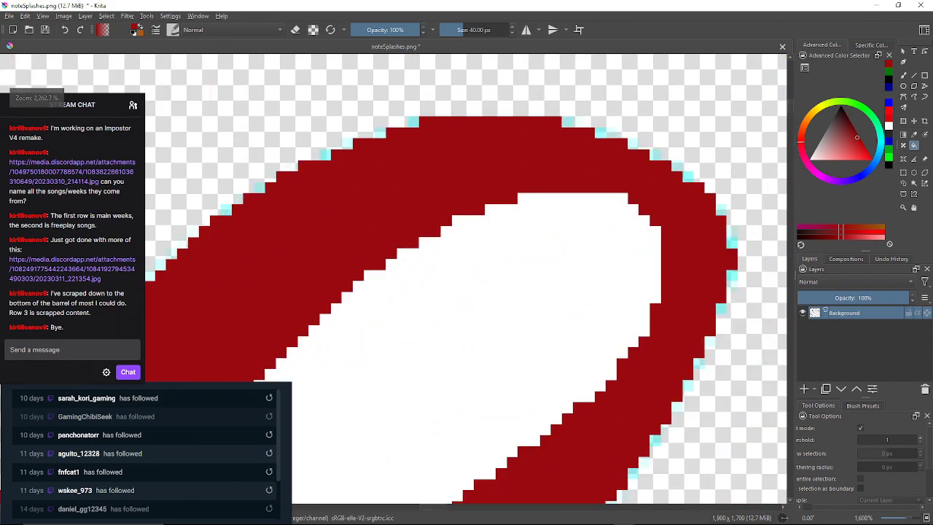
drag(291, 103, 248, 193)
scroll(248, 193, up, 1)
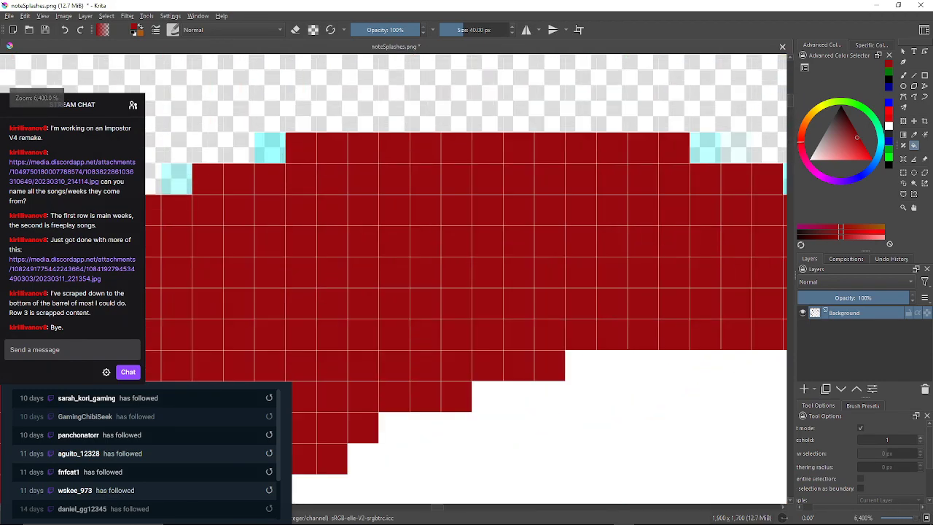
click(270, 148)
click(705, 148)
Fill the cyan pixels down the large petal's upper-right slope with dark red.
drag(705, 148, 525, 147)
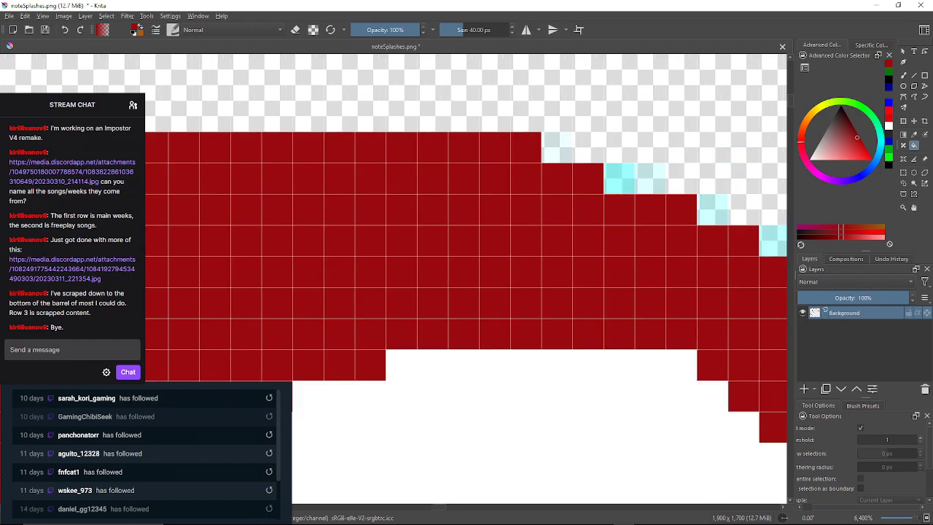
click(557, 147)
click(620, 179)
drag(619, 179, 483, 194)
click(576, 226)
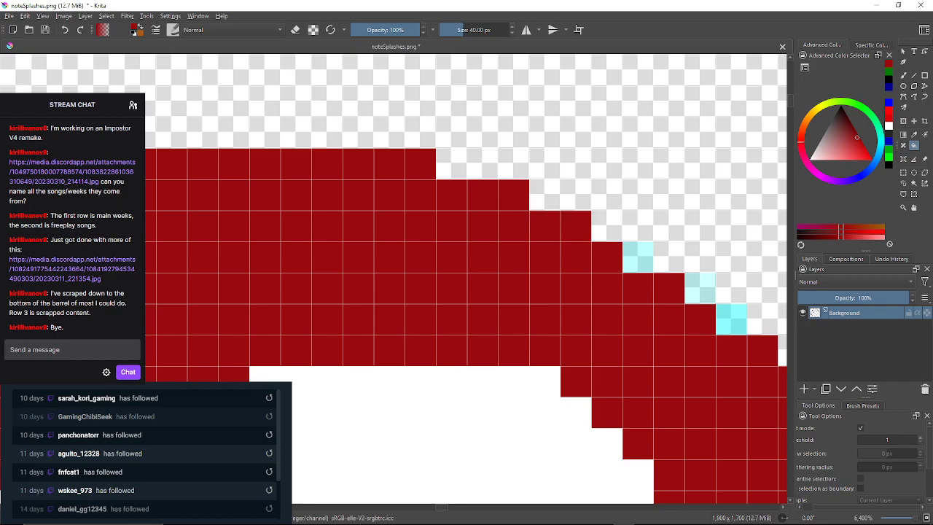
click(639, 257)
click(700, 288)
click(732, 320)
Fill the cyan pixels around the large petal's rightmost edge with dark red.
drag(731, 321, 480, 178)
click(574, 271)
click(603, 332)
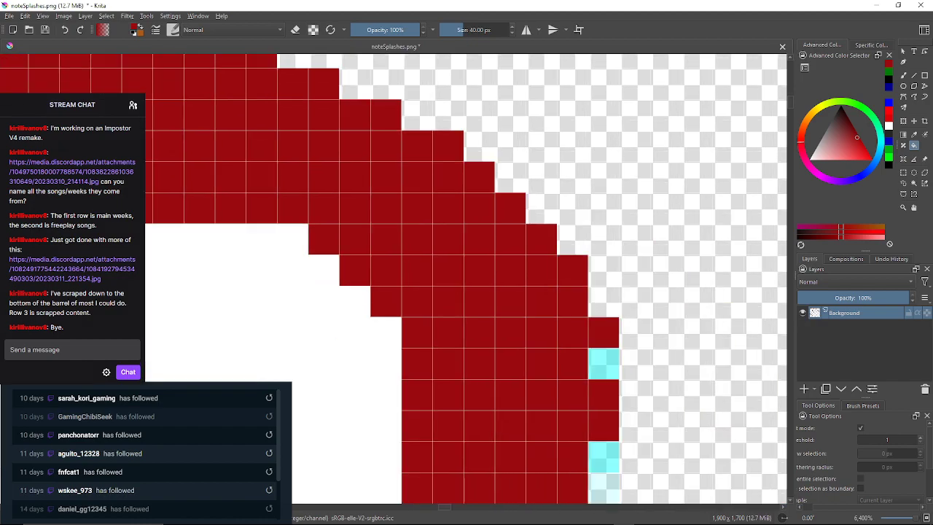
click(604, 364)
drag(604, 364, 603, 306)
drag(583, 408, 574, 210)
click(606, 300)
Fill the cyan pixels along the upper part of the large petal's lower-right edge with dark red.
click(574, 362)
click(543, 303)
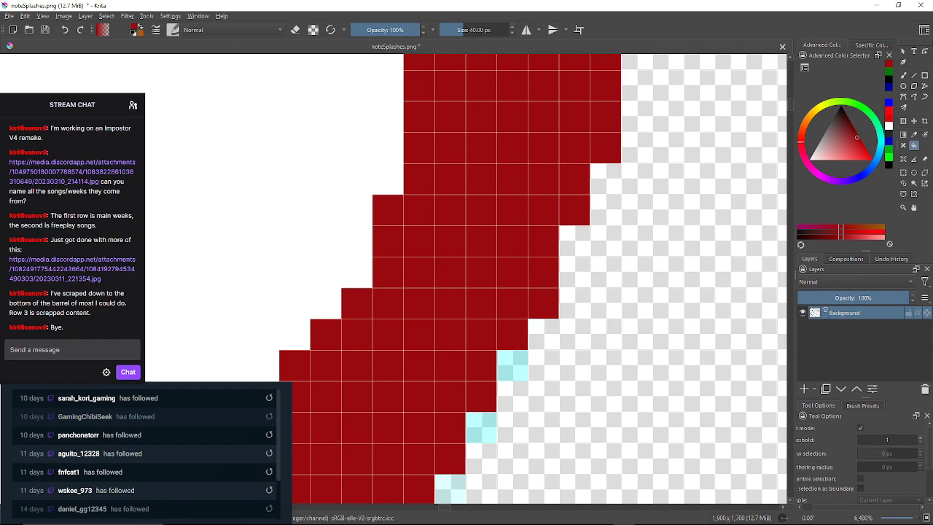
drag(543, 303, 520, 279)
click(488, 340)
drag(488, 340, 498, 289)
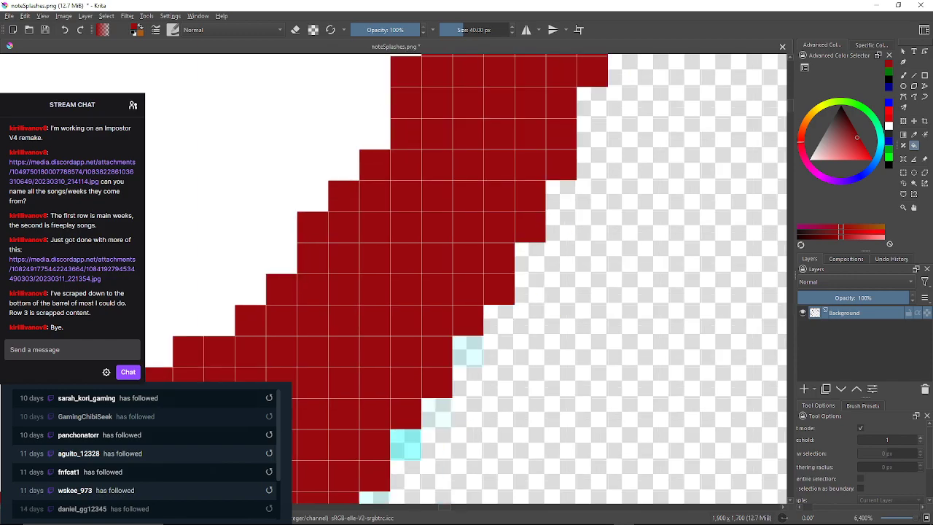
click(468, 351)
drag(468, 351, 512, 290)
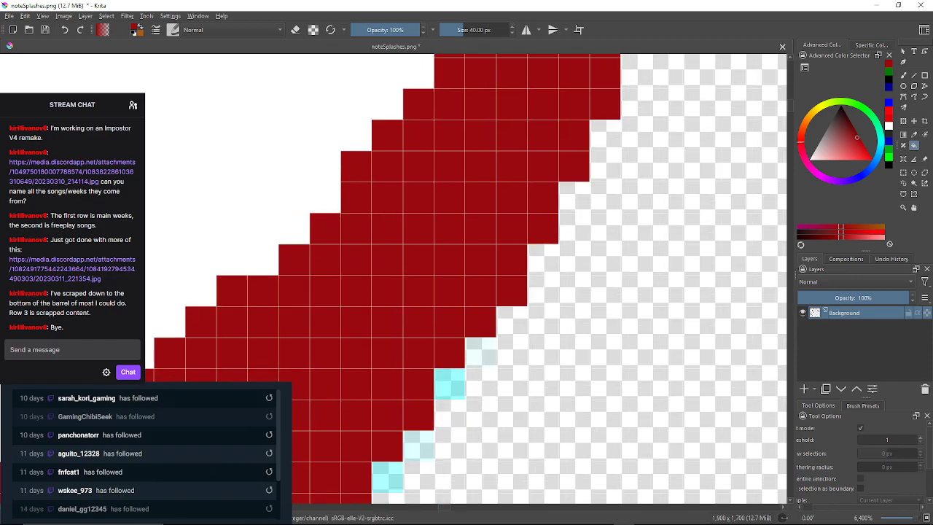
click(481, 353)
click(449, 384)
Fill the cyan pixels just below the upper part of the large petal's lower-right edge with dark red.
drag(450, 384, 527, 292)
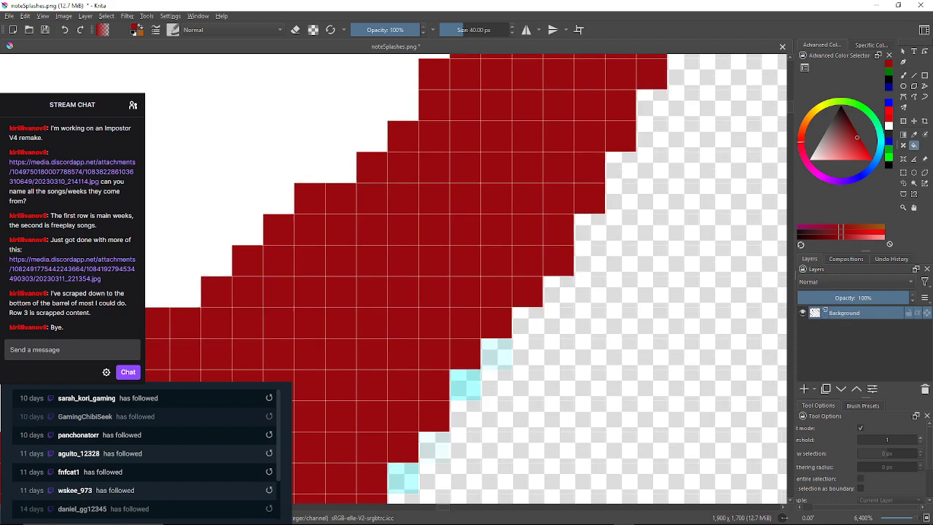
click(496, 353)
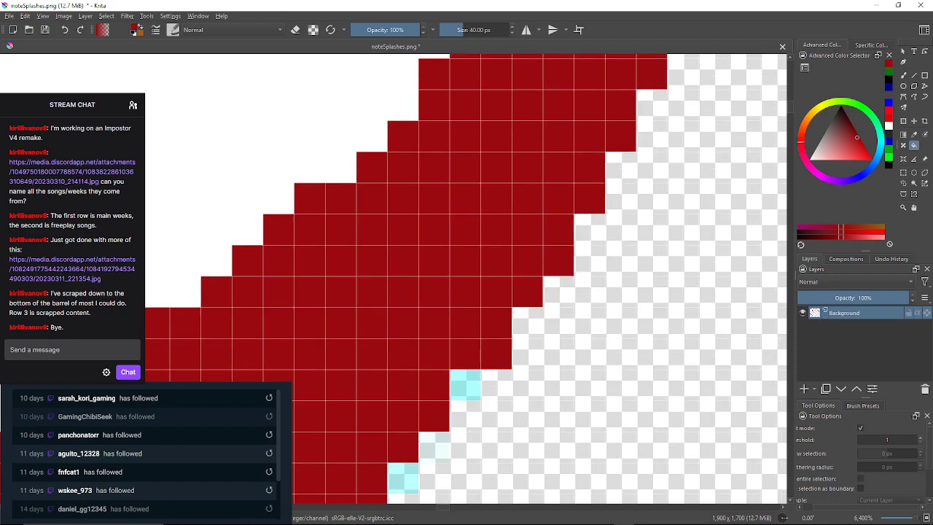
click(465, 385)
drag(465, 384, 498, 295)
click(466, 357)
click(436, 388)
drag(436, 388, 560, 224)
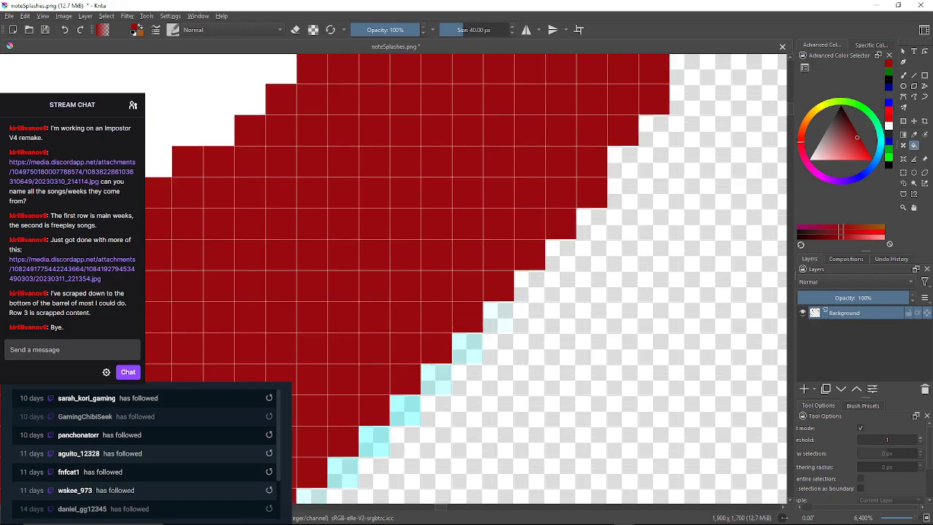
Fill the diagonal run of cyan pixels along the middle of the large petal's lower-right edge with dark red.
click(498, 317)
click(467, 348)
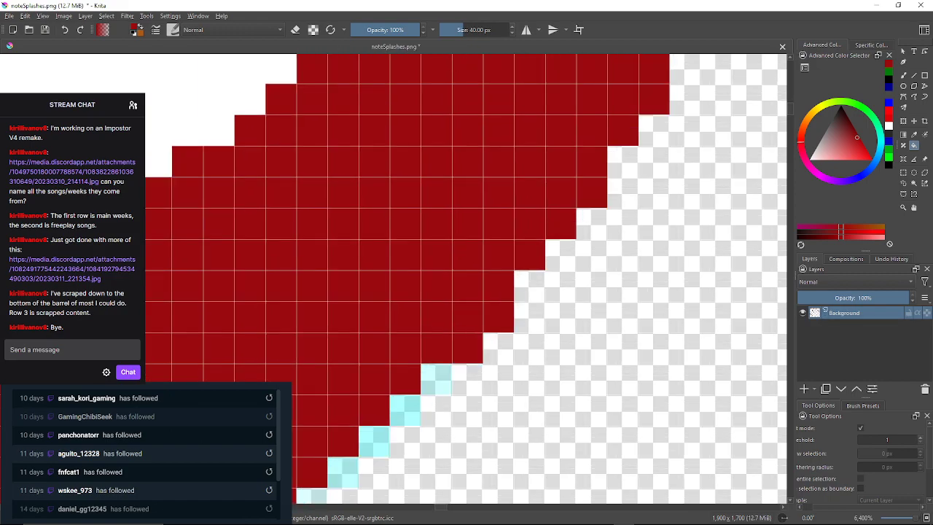
click(435, 379)
drag(436, 379, 481, 307)
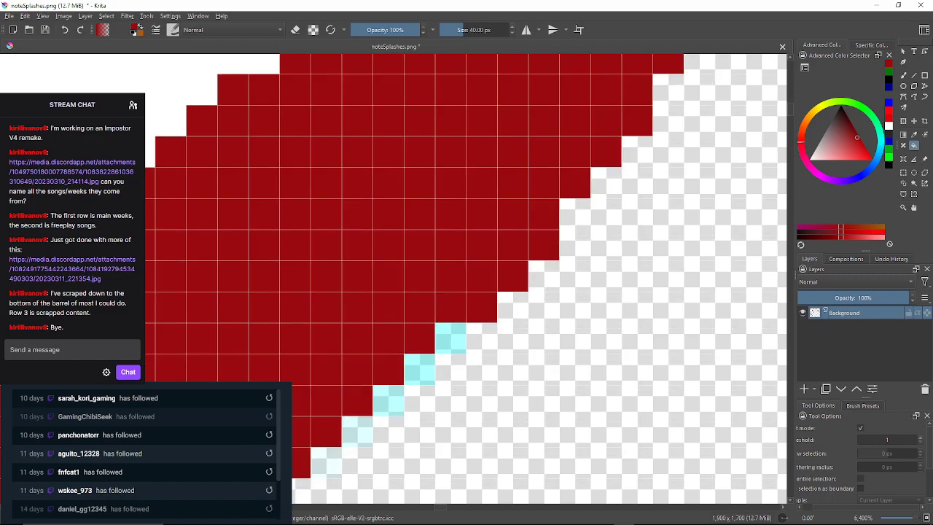
click(450, 338)
click(420, 369)
click(389, 401)
click(357, 431)
Fill the cyan pixels just below the middle of the large petal's lower-right edge with dark red.
drag(357, 431, 458, 299)
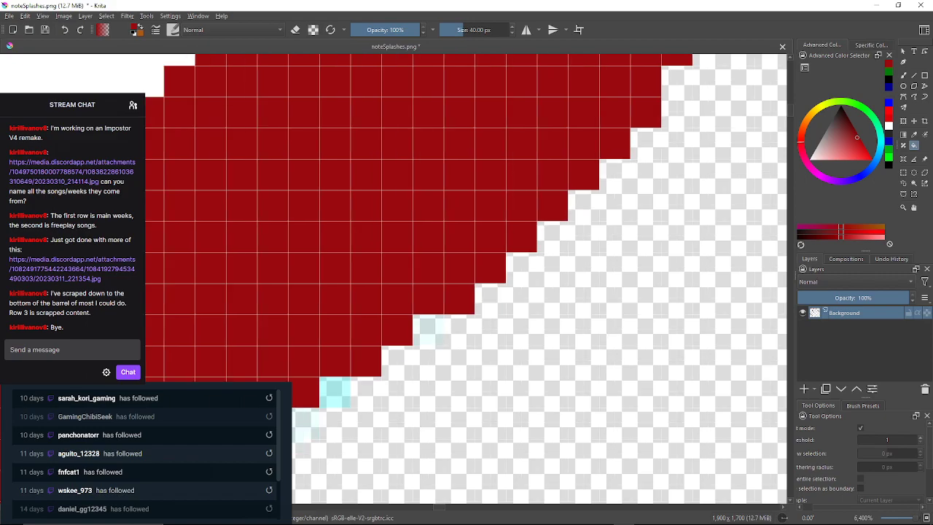
click(428, 330)
click(335, 392)
drag(335, 392, 450, 301)
click(418, 334)
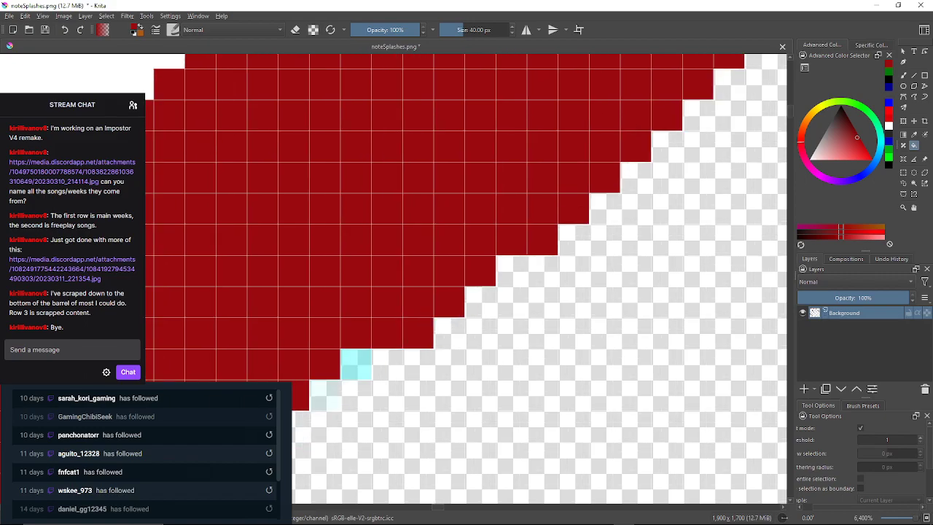
click(356, 363)
drag(356, 364, 434, 283)
click(403, 315)
click(341, 347)
drag(341, 347, 476, 239)
click(414, 270)
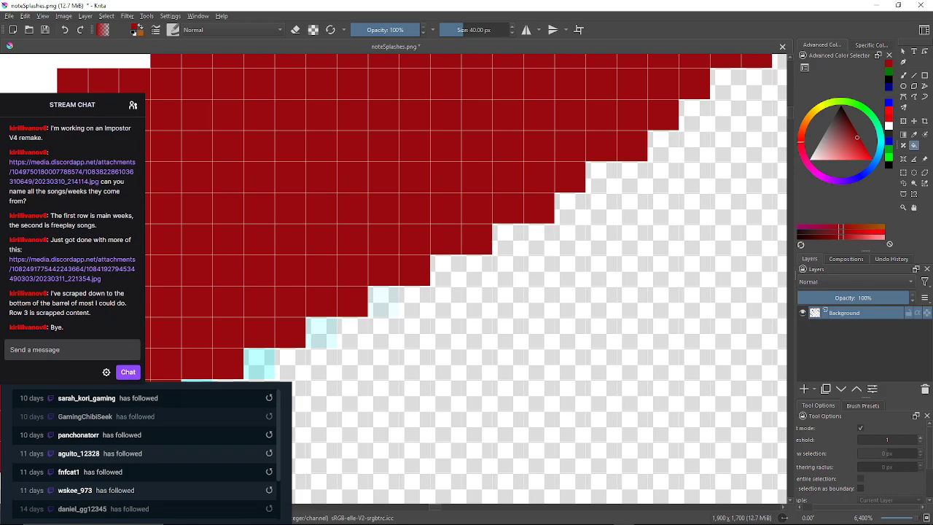
Fill the cyan pixels along the lower stretch of the large petal's lower-right edge with dark red.
drag(414, 270, 410, 255)
click(379, 285)
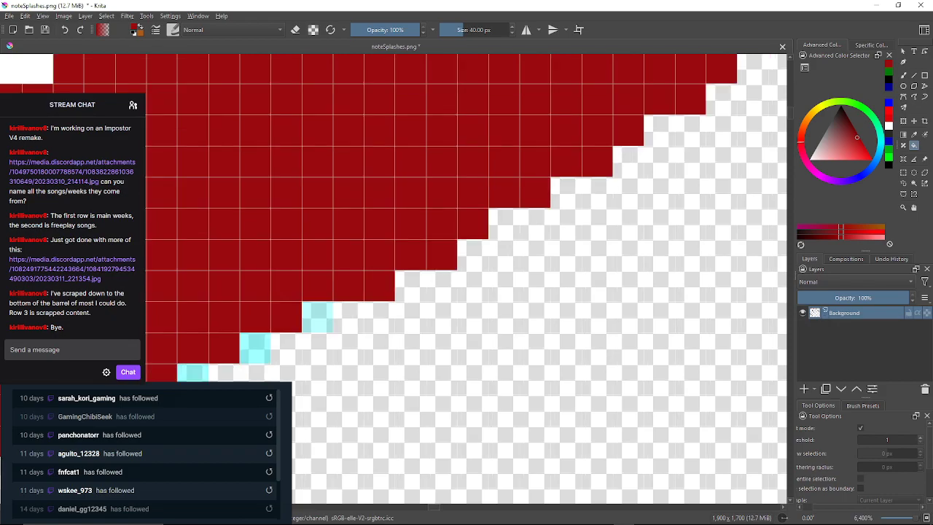
click(317, 317)
drag(317, 317, 420, 279)
click(357, 309)
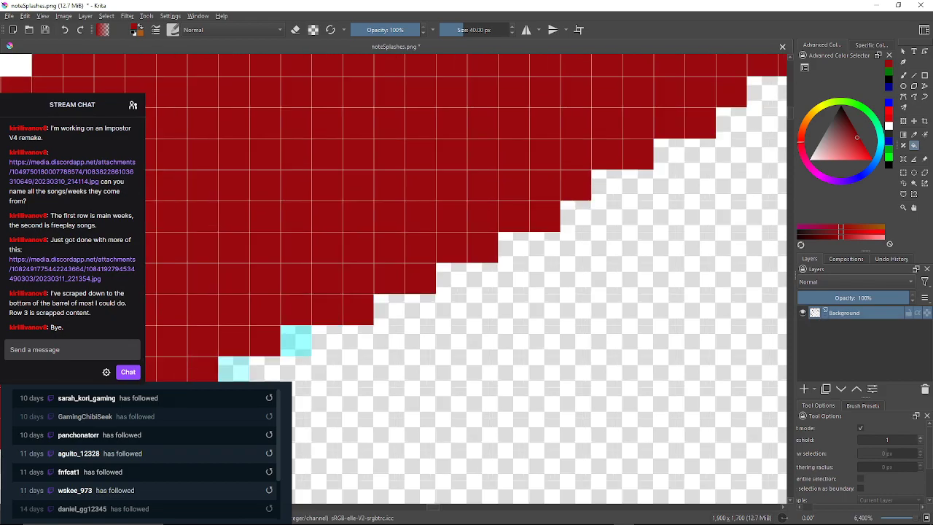
click(296, 340)
drag(296, 340, 407, 296)
click(343, 328)
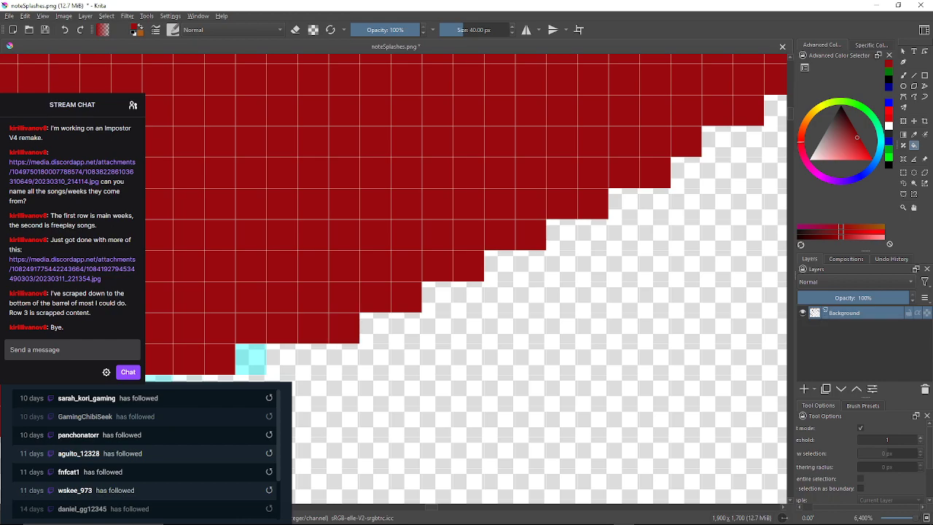
Fill the cyan pixels along the shallow underside leading to the large petal's lower-left tip with dark red.
click(251, 359)
drag(251, 359, 454, 299)
click(360, 330)
drag(361, 331, 413, 269)
click(319, 300)
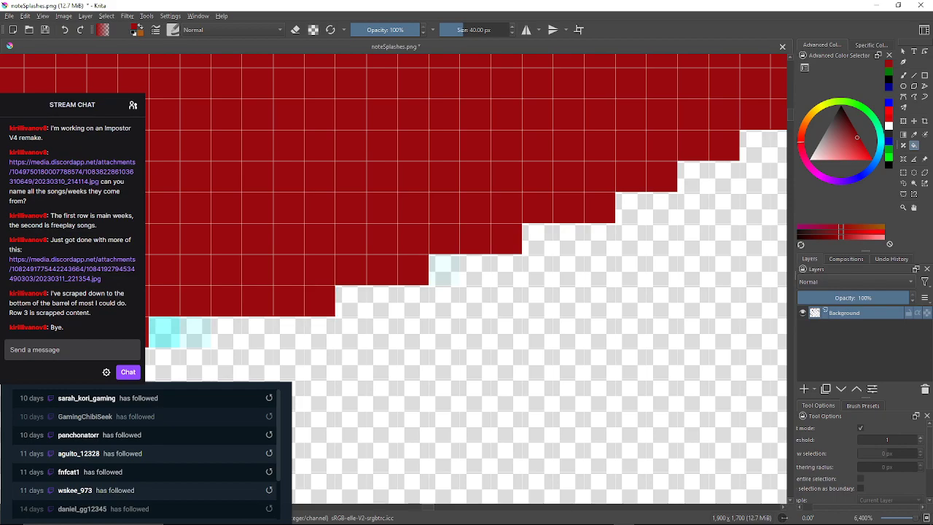
drag(319, 301, 346, 293)
click(471, 261)
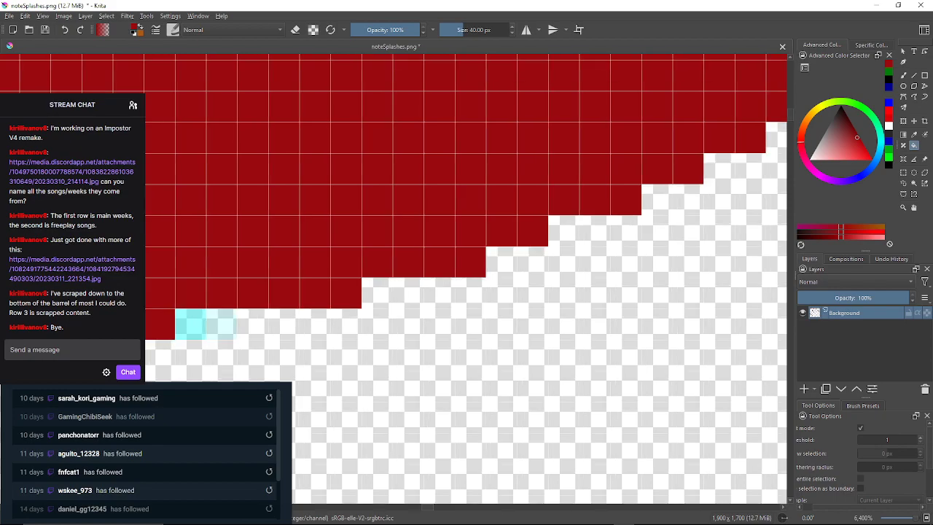
click(222, 323)
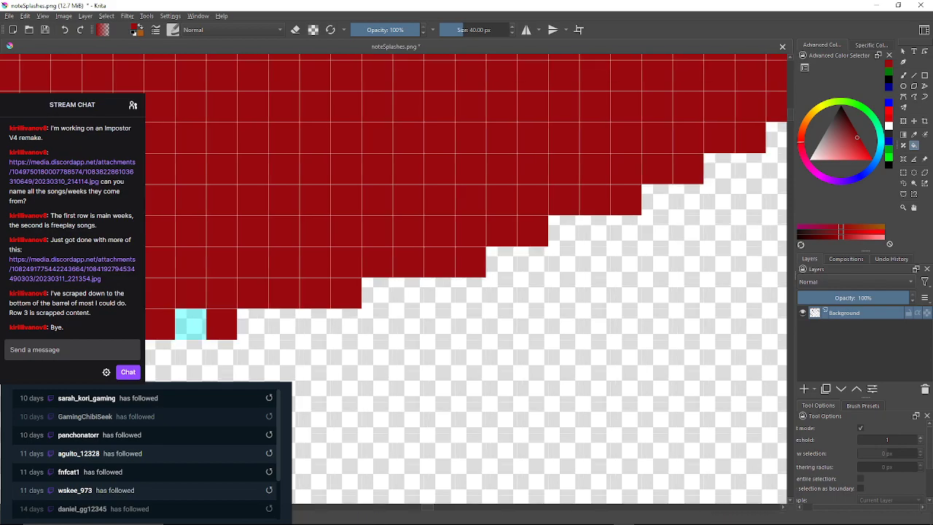
click(191, 323)
drag(191, 324, 486, 279)
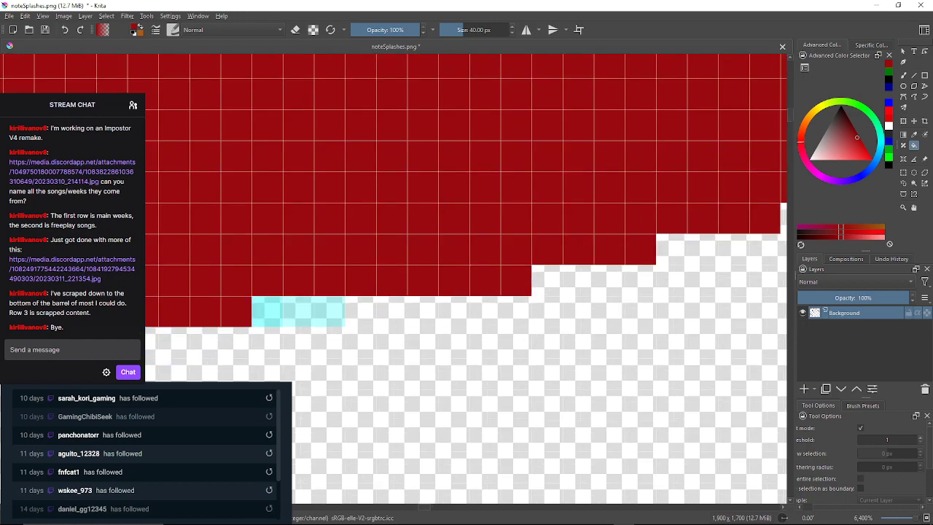
click(314, 311)
click(267, 311)
Fill the cyan pixels around the large petal's lower-left tip with dark red.
drag(266, 311, 659, 299)
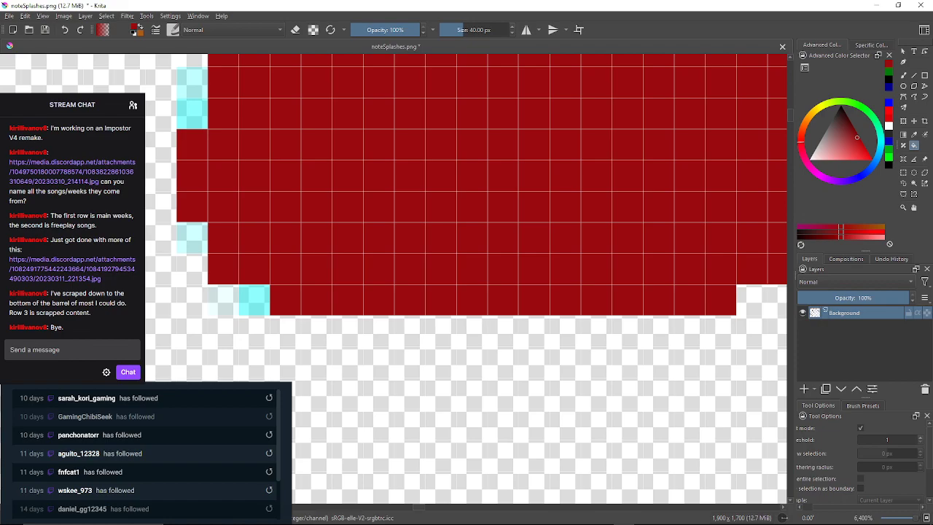
click(254, 300)
click(192, 238)
click(192, 113)
click(192, 82)
drag(192, 83, 265, 230)
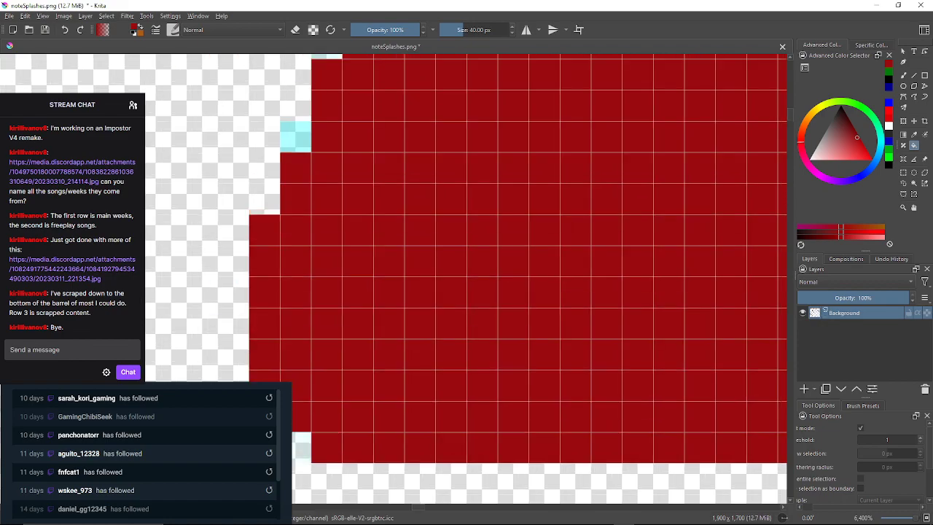
click(296, 137)
Fill the cyan pixels on the steep left edge just above the large petal's tip with dark red.
drag(299, 136, 250, 254)
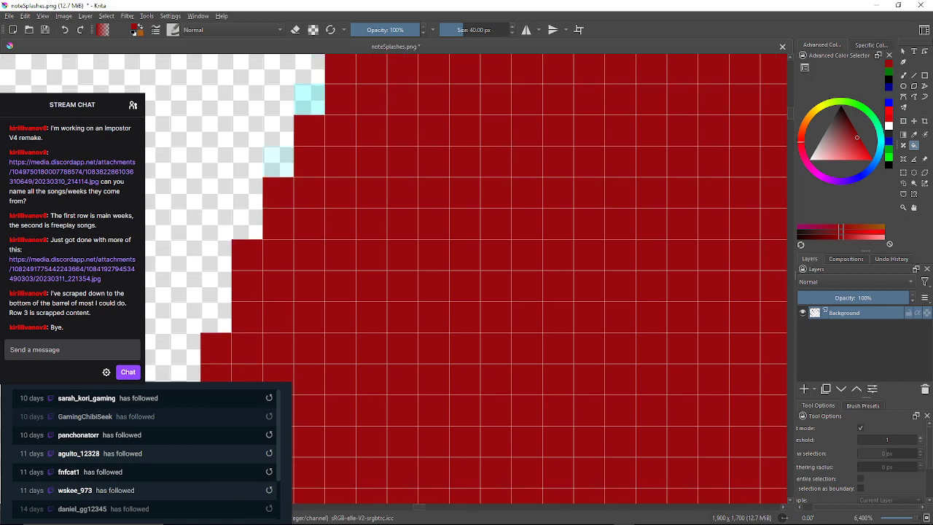
click(279, 161)
click(310, 99)
drag(310, 99, 302, 208)
click(332, 146)
click(239, 333)
drag(239, 333, 255, 351)
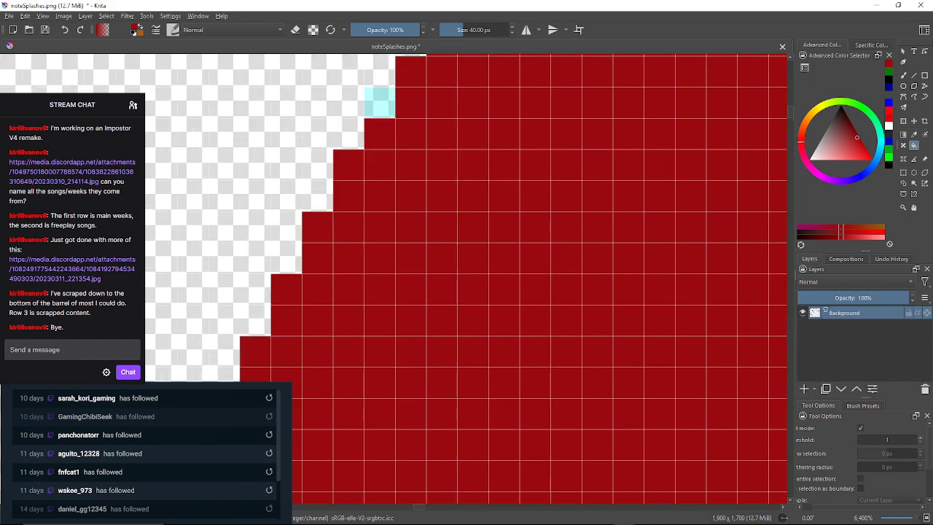
Fill the cyan pixels along the lower part of the large petal's upper-left edge with dark red.
click(380, 103)
drag(379, 103, 360, 187)
click(391, 124)
drag(391, 124, 369, 182)
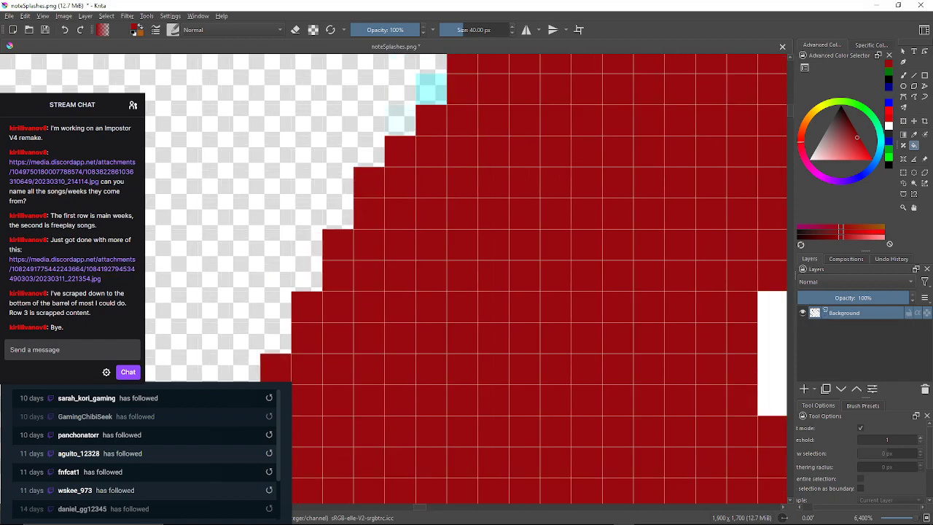
click(400, 120)
click(431, 90)
drag(430, 90, 382, 194)
click(414, 132)
click(445, 70)
drag(445, 70, 408, 152)
click(438, 122)
drag(438, 121, 406, 220)
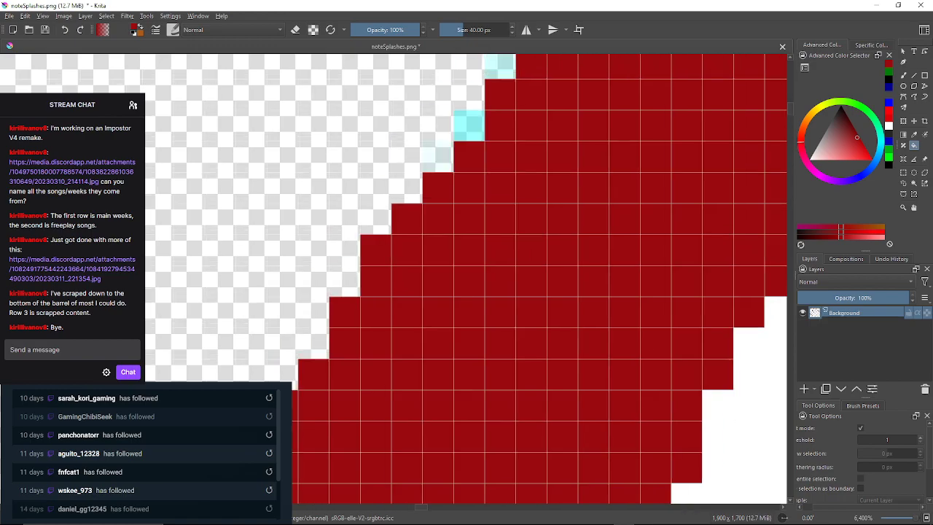
Fill the paired cyan pixels along the middle of the large petal's upper-left edge with dark red.
click(437, 157)
click(470, 125)
drag(470, 126, 431, 212)
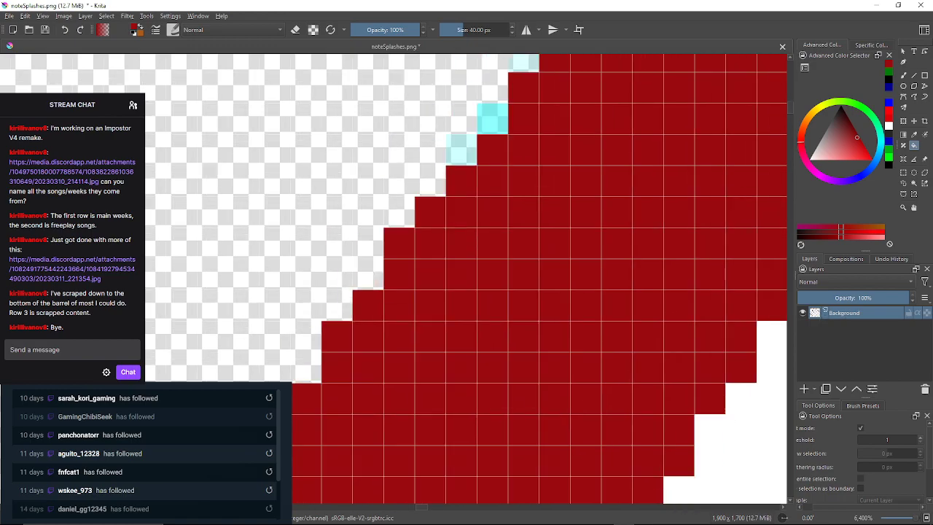
click(462, 149)
click(493, 119)
drag(493, 119, 453, 218)
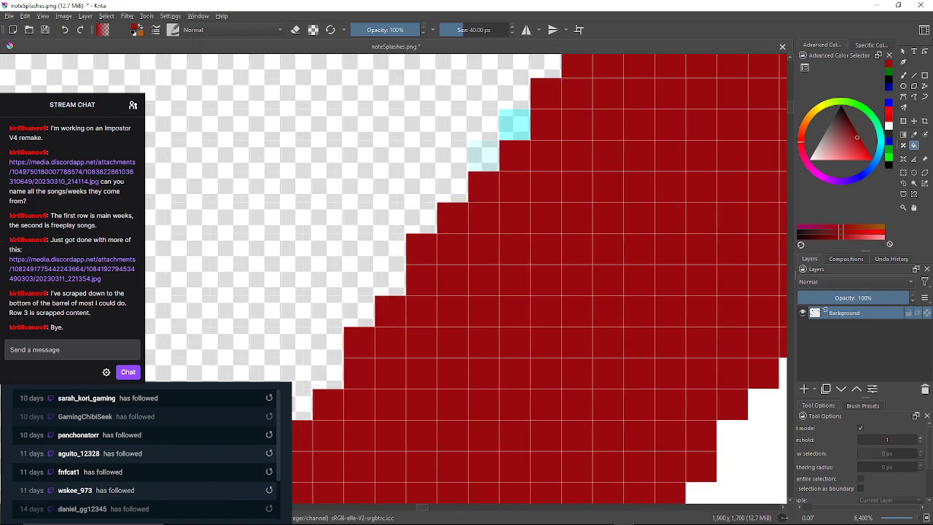
click(483, 155)
click(514, 124)
mouse_move(515, 124)
mouse_down()
mouse_move(475, 223)
mouse_move(425, 244)
mouse_up()
click(438, 171)
click(469, 139)
drag(469, 140, 406, 248)
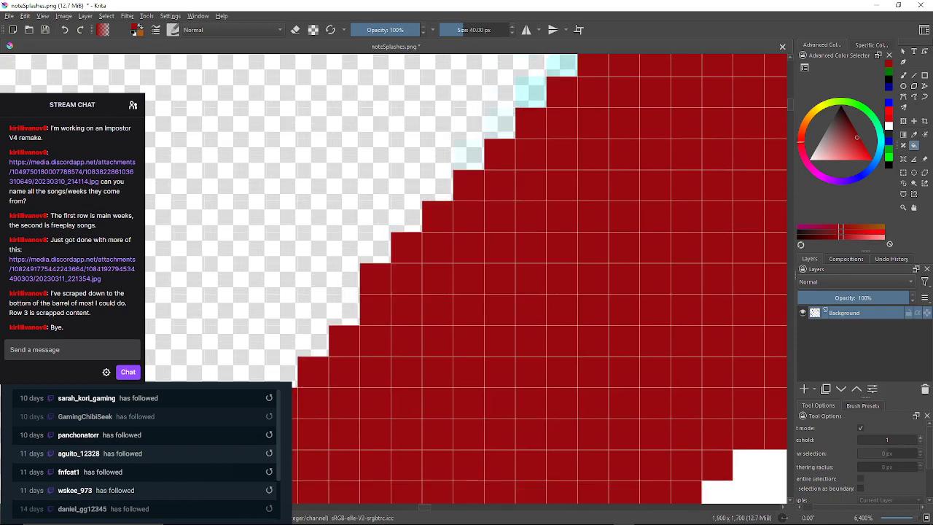
Fill the diagonal run of cyan pixels above the middle of the large petal's upper-left edge with dark red.
click(468, 155)
click(500, 124)
click(531, 91)
click(561, 65)
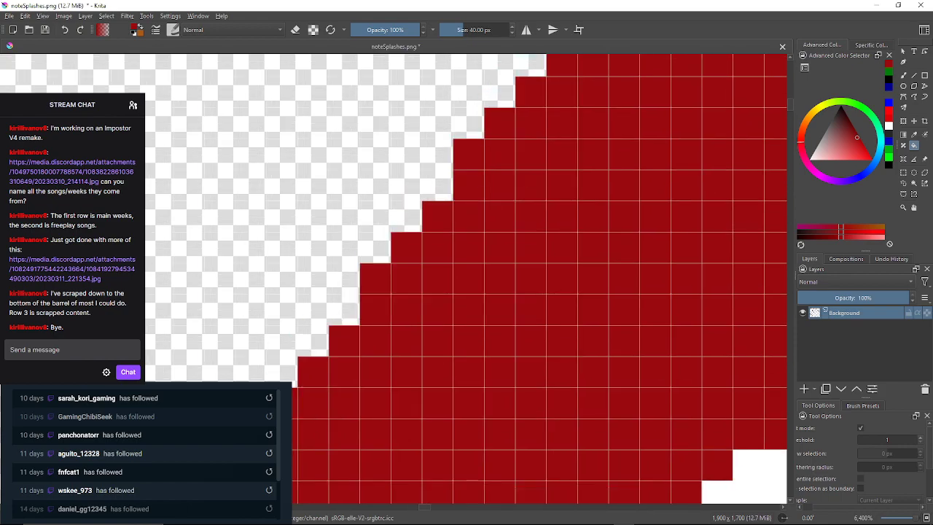
drag(561, 65, 482, 223)
click(514, 188)
click(546, 157)
click(576, 125)
Fill the cyan pixels along the uppermost, flatter part of the large petal's upper-left edge with dark red.
drag(577, 126, 478, 192)
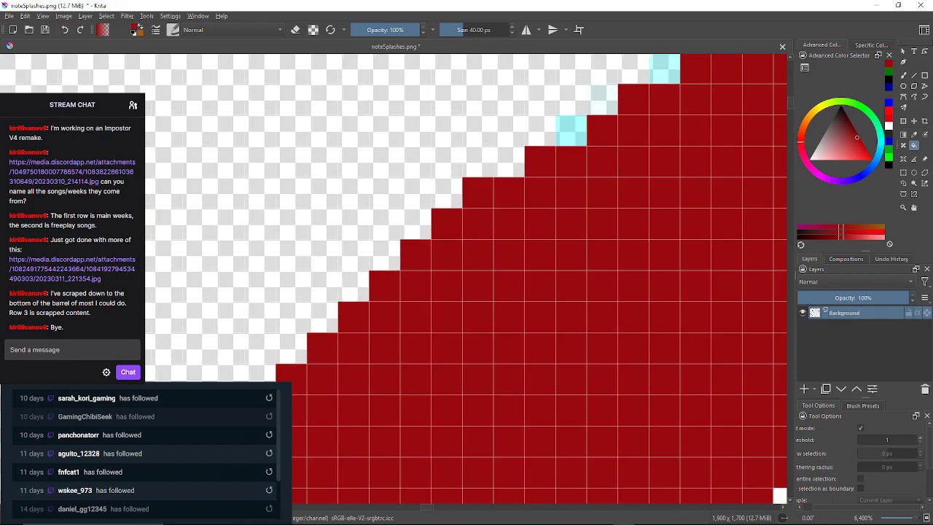
click(571, 130)
click(665, 69)
drag(665, 69, 440, 191)
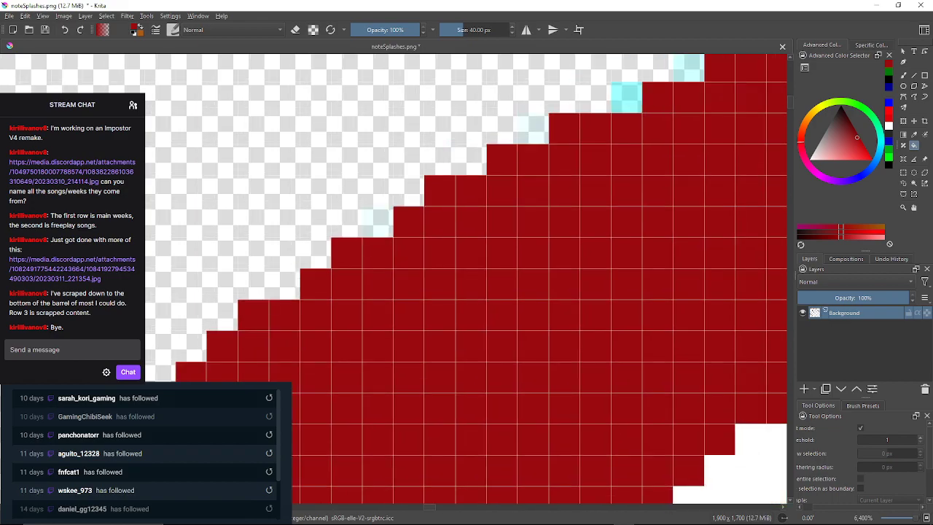
click(533, 129)
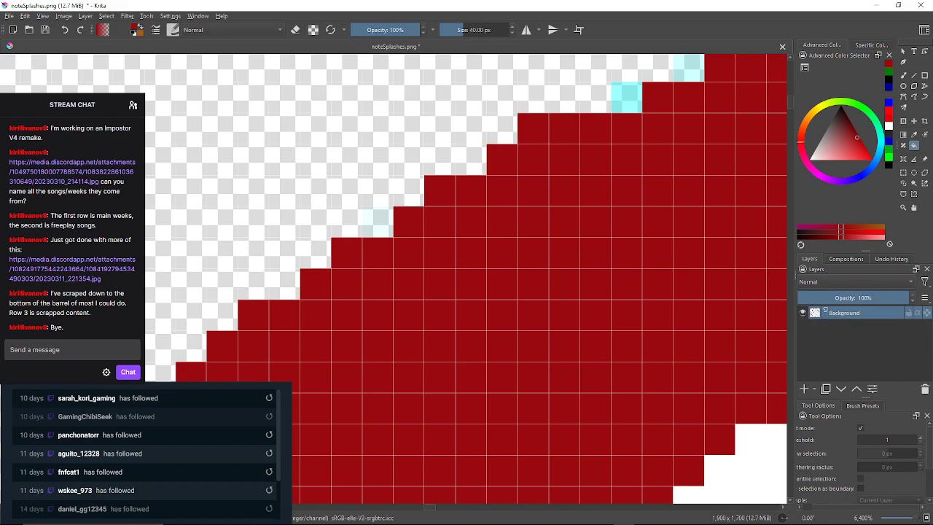
click(626, 97)
click(689, 67)
drag(688, 68, 487, 162)
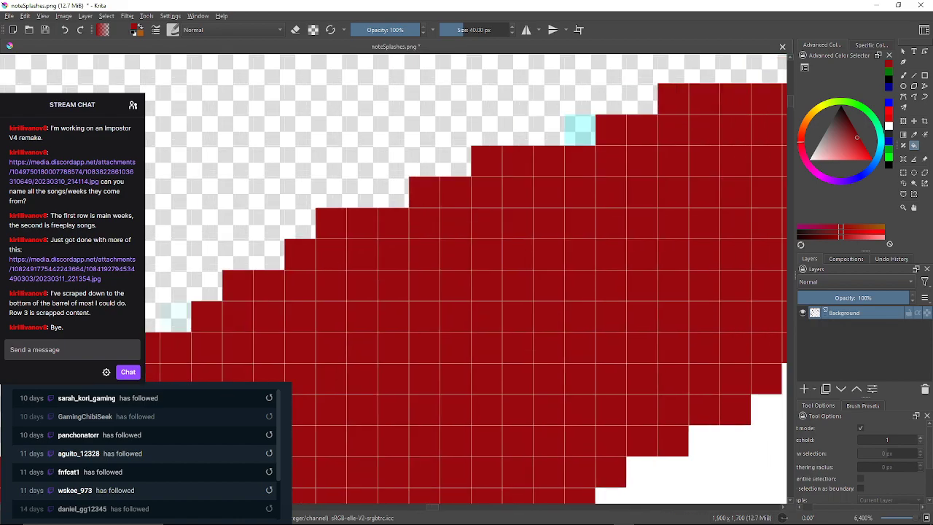
click(580, 129)
Fill the cyan pixels in the right-hand notch between the long narrow petal and the smaller petal above it with dark red.
drag(580, 129, 422, 137)
scroll(422, 137, down, 10)
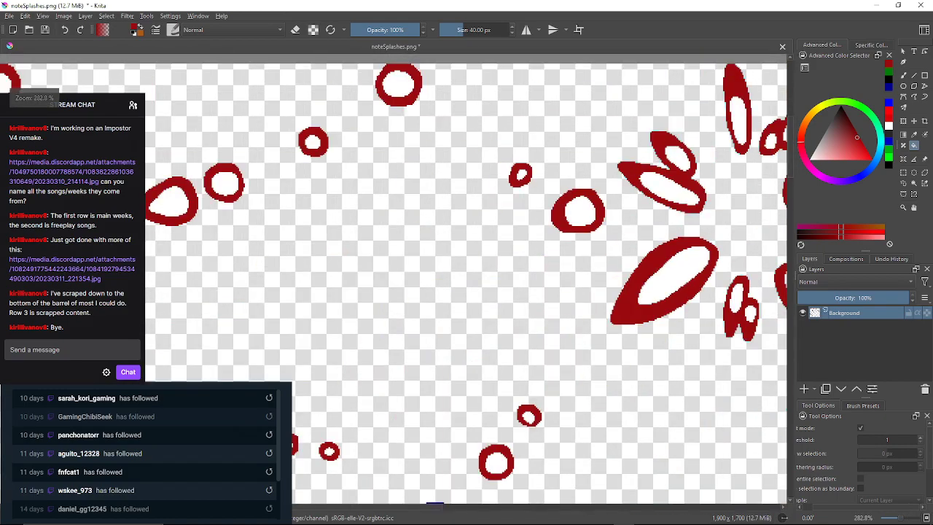
scroll(669, 188, up, 7)
scroll(735, 225, down, 2)
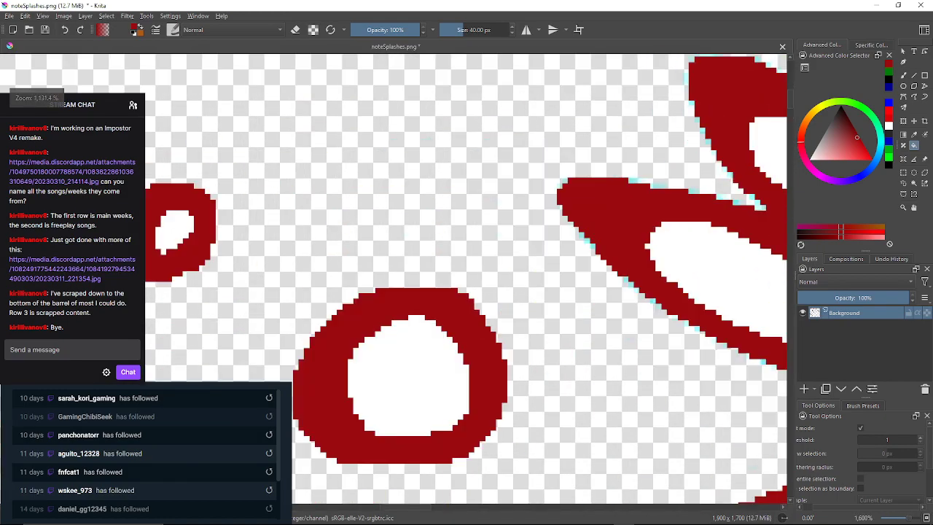
scroll(394, 279, up, 5)
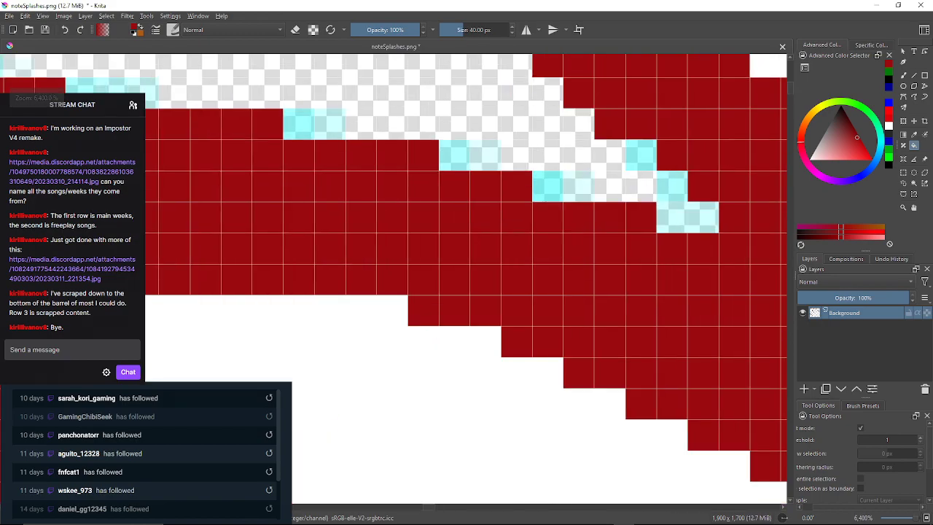
scroll(394, 277, down, 4)
scroll(394, 277, up, 4)
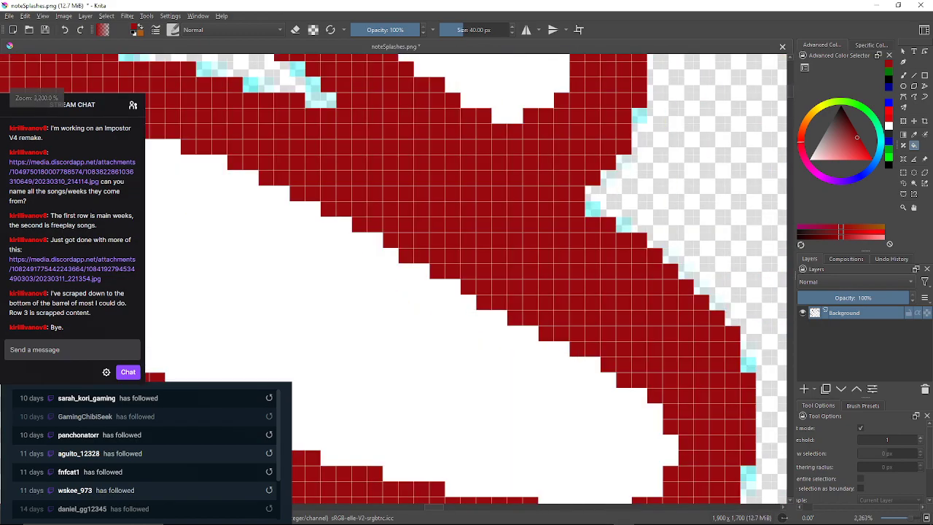
click(574, 216)
click(636, 246)
Fill the cyan pixels down the long narrow petal's rightmost edge with dark red.
drag(642, 313, 370, 78)
click(614, 260)
click(614, 290)
drag(614, 293, 613, 123)
click(613, 338)
drag(613, 349, 629, 278)
Fill the cyan pixels around the long narrow petal's rounded lower-right corner with dark red.
click(629, 298)
click(599, 360)
drag(599, 362, 613, 253)
click(581, 315)
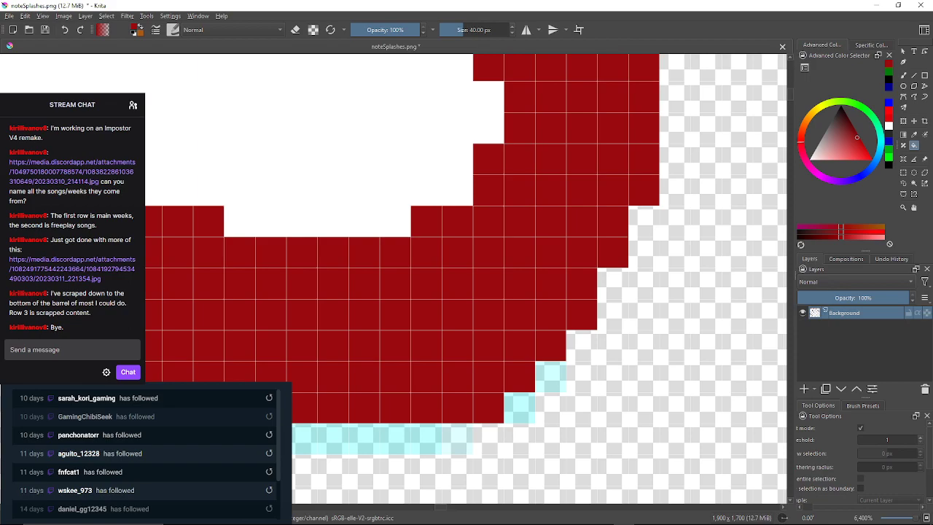
click(551, 376)
click(519, 408)
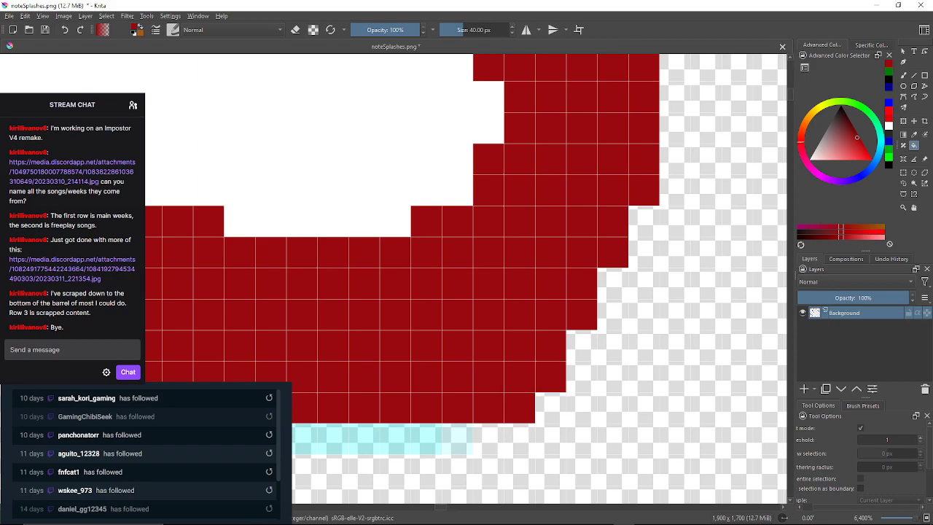
Fill the cyan pixels on the first steps of the long narrow petal's underside, left of its lowest row, with dark red.
drag(485, 430, 534, 302)
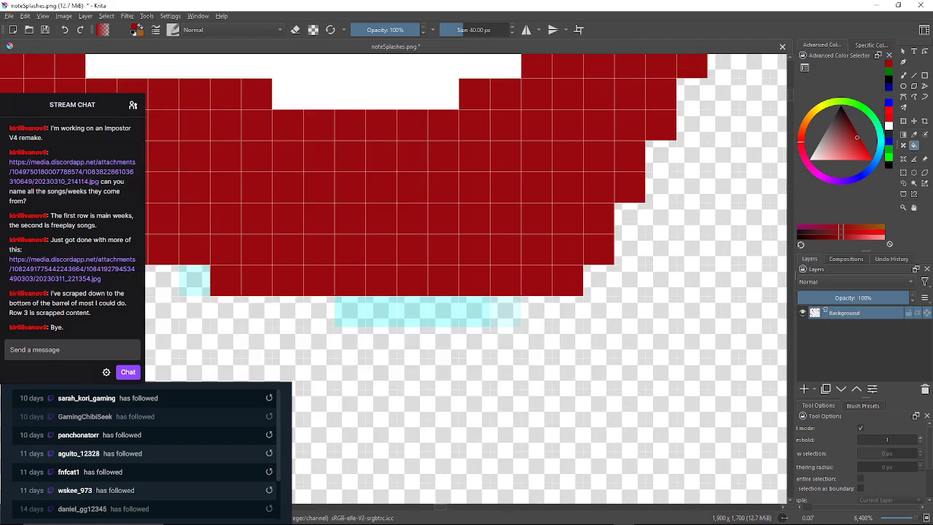
click(194, 281)
drag(195, 280, 329, 279)
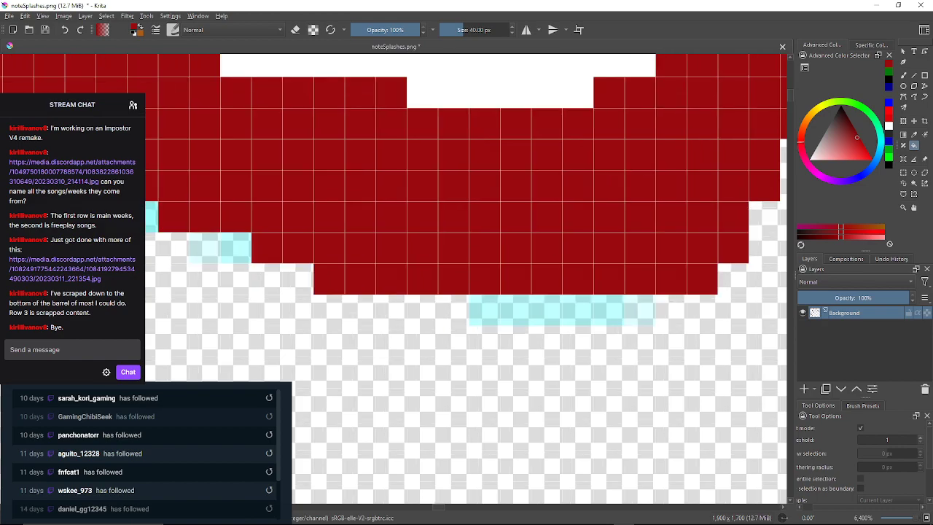
click(236, 248)
click(205, 248)
drag(205, 249, 402, 237)
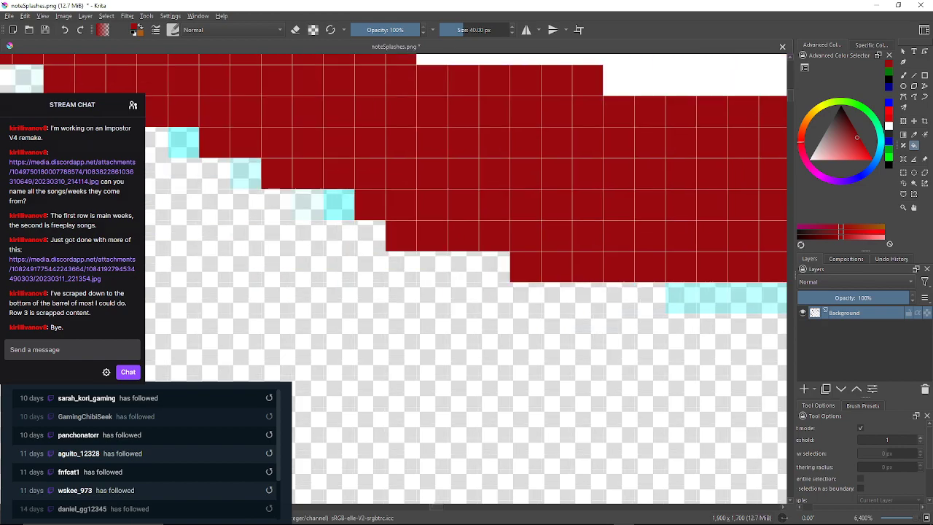
Fill the cyan pixels on the gently sloping steps farther up-left along the long narrow petal's underside with dark red.
click(339, 205)
click(308, 204)
click(246, 173)
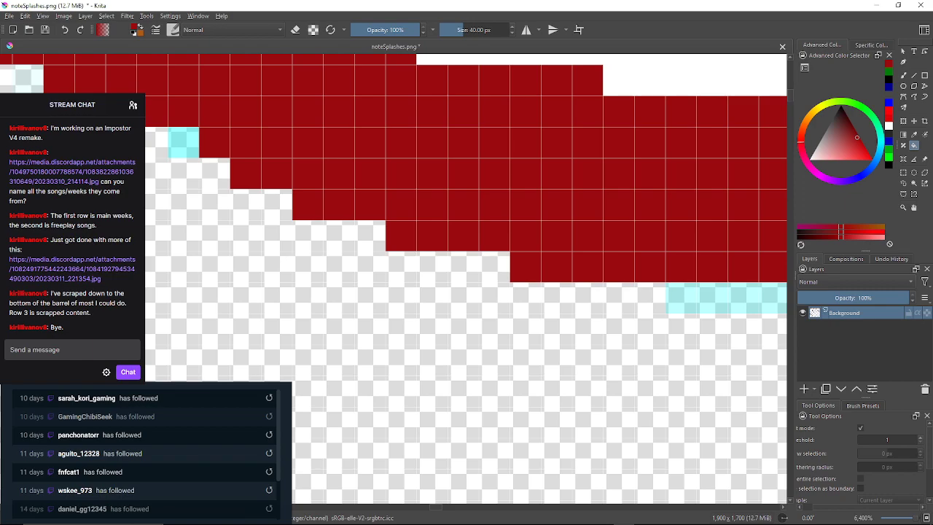
click(184, 143)
drag(184, 143, 290, 160)
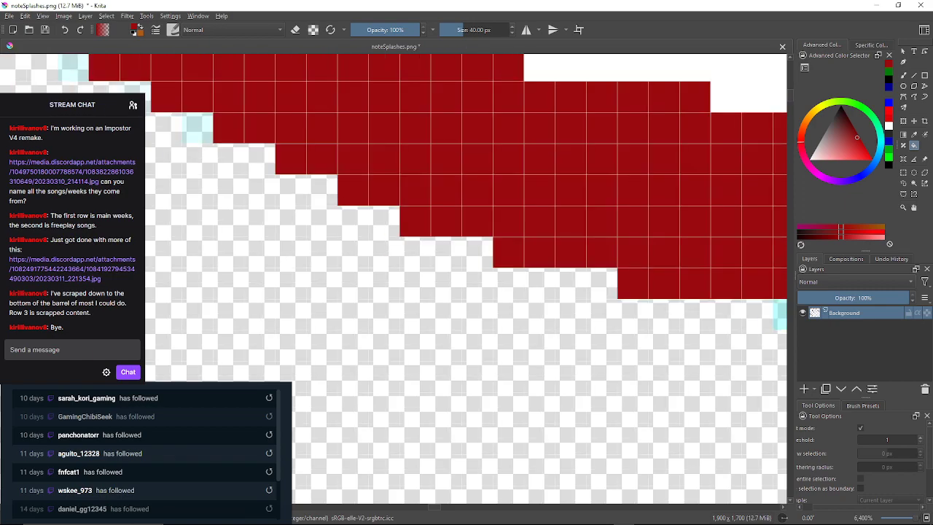
click(197, 128)
drag(197, 128, 361, 207)
Fill the cyan pixels along the middle stretch of the long narrow petal's lower-left edge with dark red.
click(235, 145)
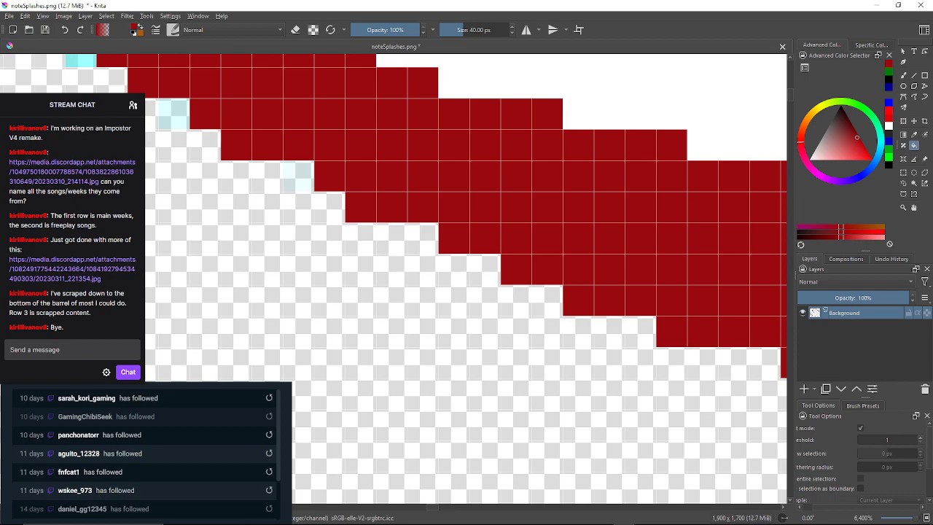
click(298, 177)
drag(298, 176, 410, 220)
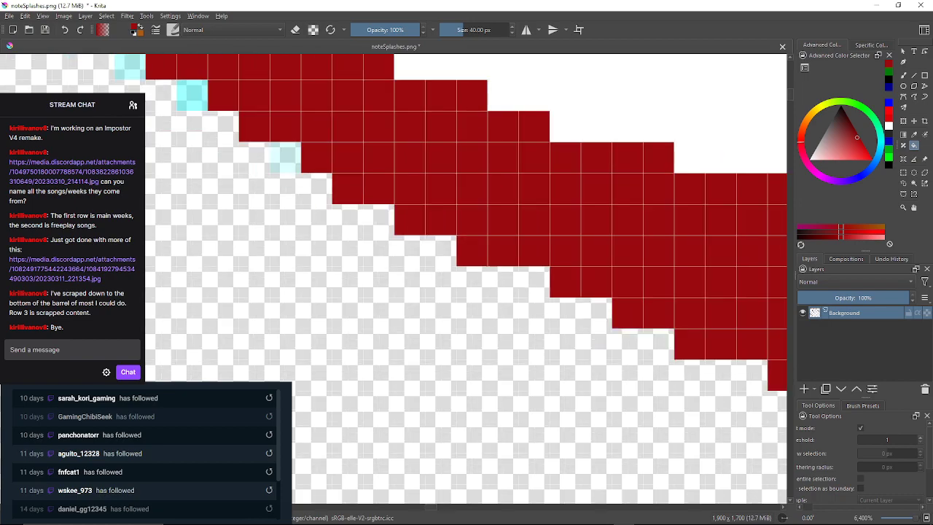
click(285, 157)
drag(285, 158, 403, 205)
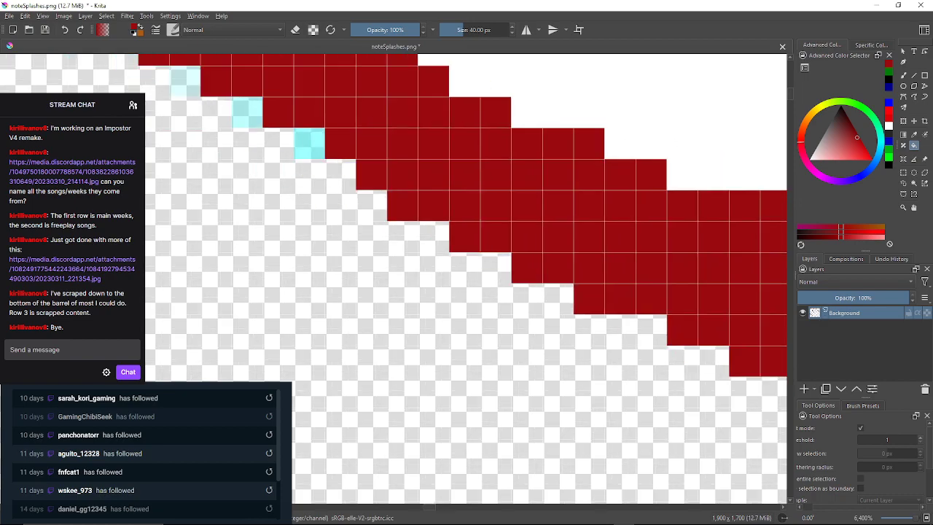
click(310, 144)
drag(310, 143, 387, 169)
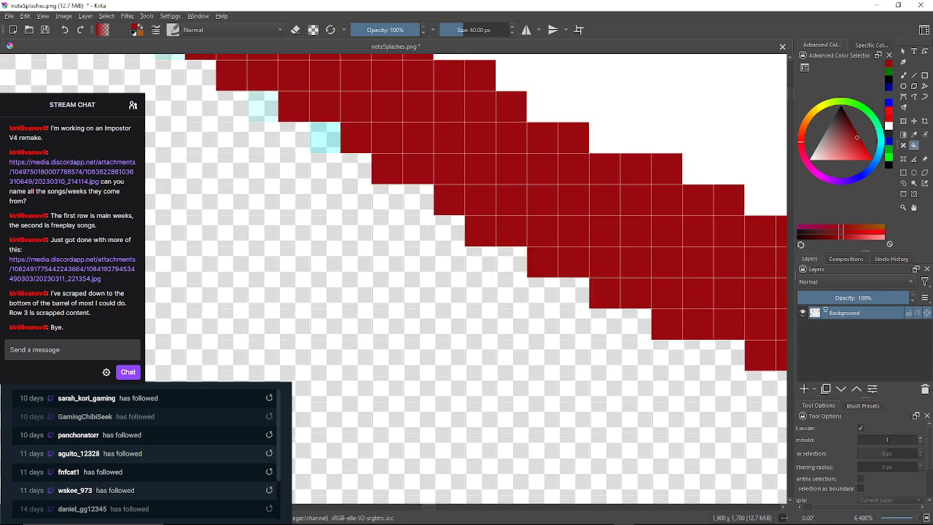
Continue filling the cyan step pixels with dark red up-left beyond the middle stretch of the petal's lower-left edge.
click(325, 137)
click(263, 106)
drag(263, 107, 426, 208)
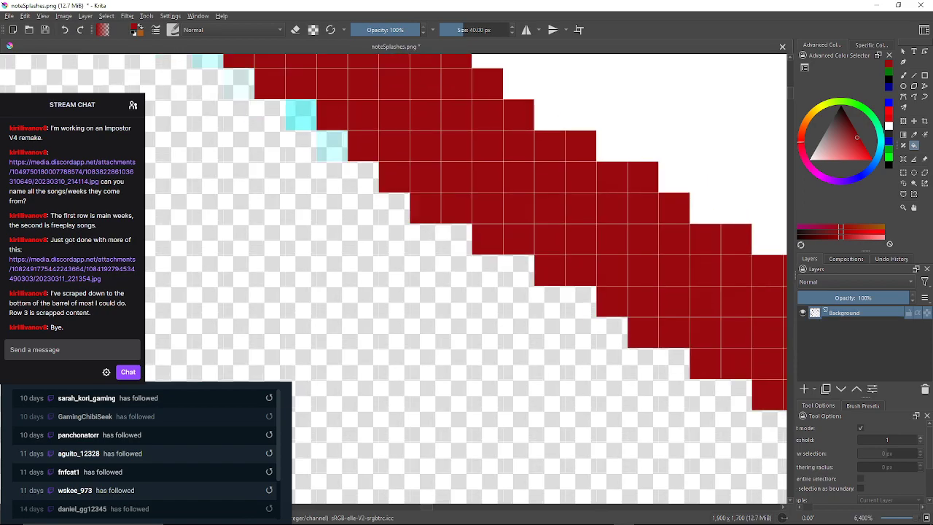
click(332, 145)
click(300, 115)
drag(300, 116, 347, 157)
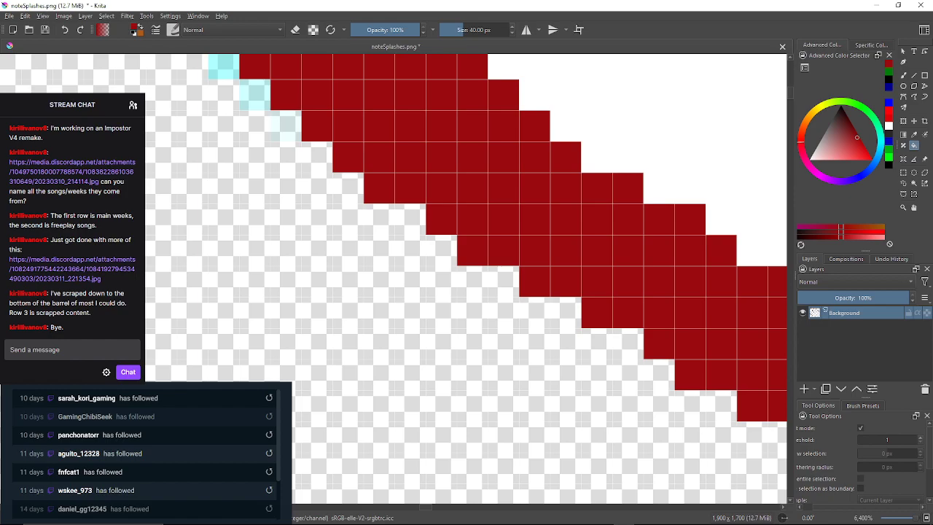
Fill the cyan pixels with dark red where the petal's lower-left edge steepens into a one-pixel staircase.
click(254, 94)
click(285, 126)
drag(285, 127, 343, 196)
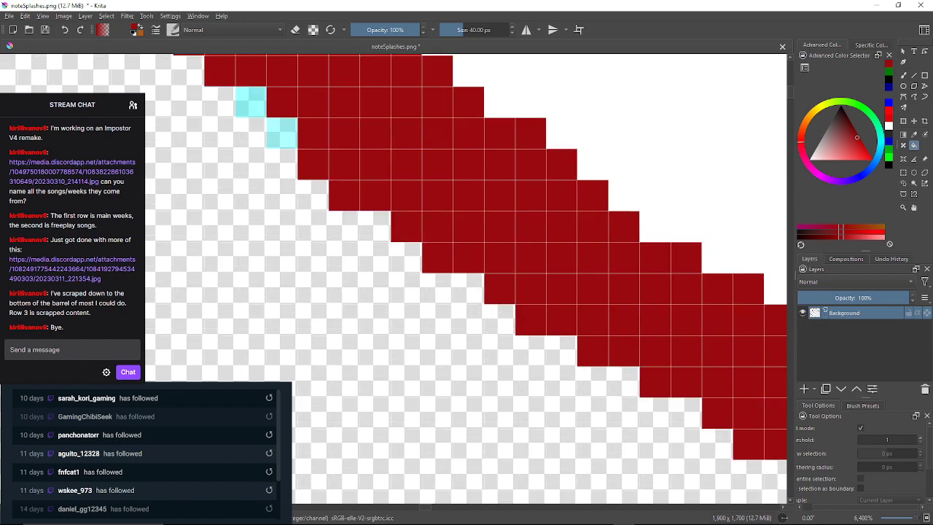
click(281, 133)
click(250, 101)
drag(250, 101, 484, 353)
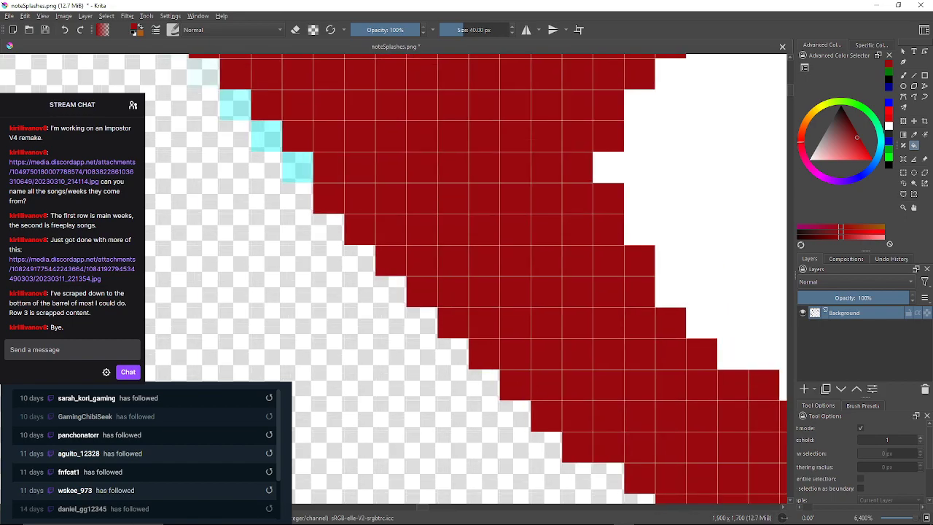
Fill the cyan pixels with dark red on the diagonal outer edge beside the leftmost point of the white interior.
click(297, 167)
click(266, 136)
click(235, 105)
drag(235, 105, 325, 175)
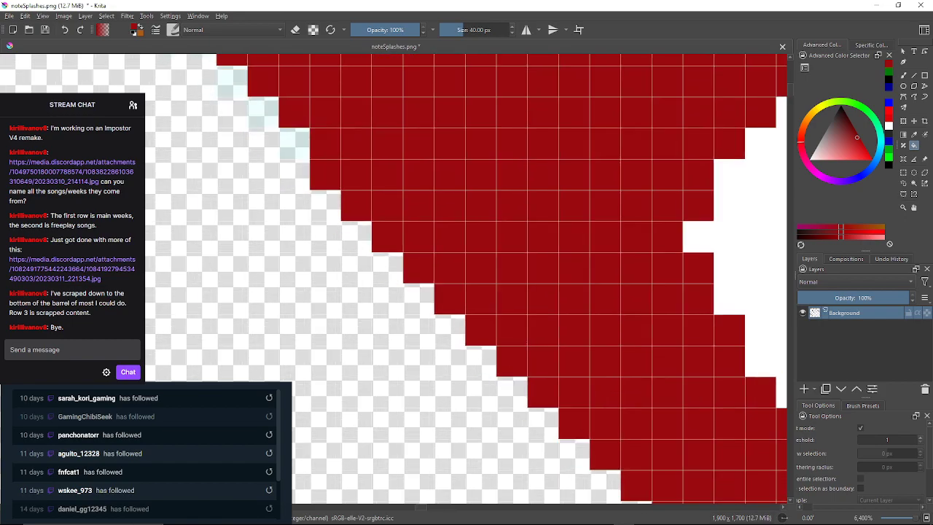
click(293, 144)
drag(294, 143, 364, 243)
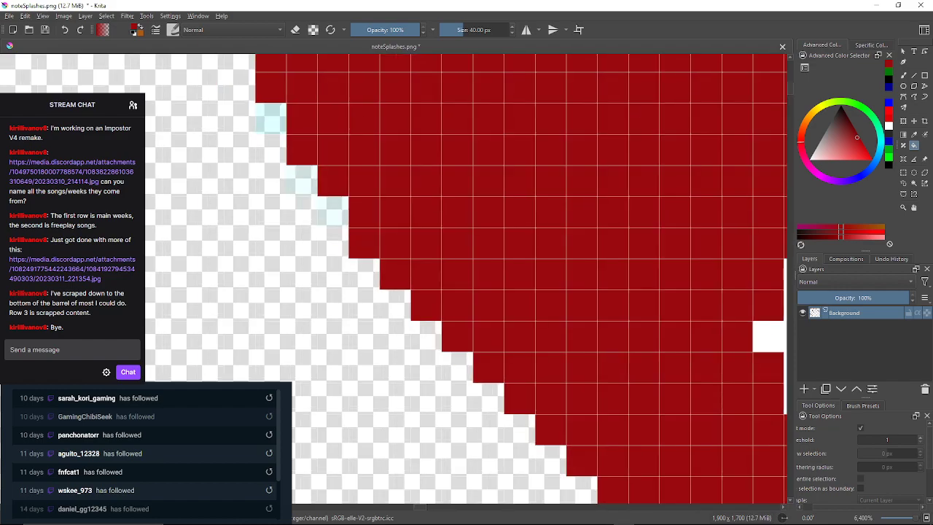
Fill the cyan pixels just below the splash's left tip and on the tip's upper-left corner with dark red.
click(333, 212)
click(302, 181)
click(271, 118)
drag(271, 118, 354, 311)
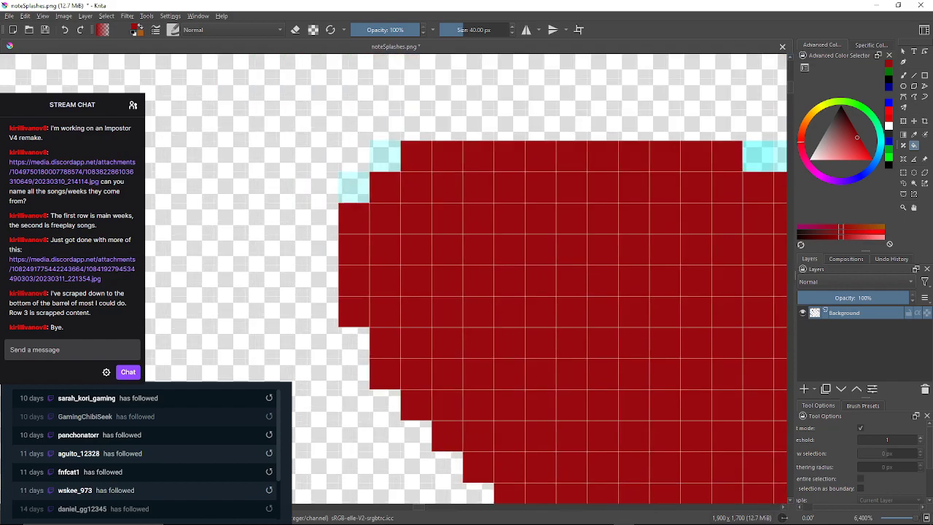
click(353, 187)
click(385, 156)
drag(385, 156, 48, 249)
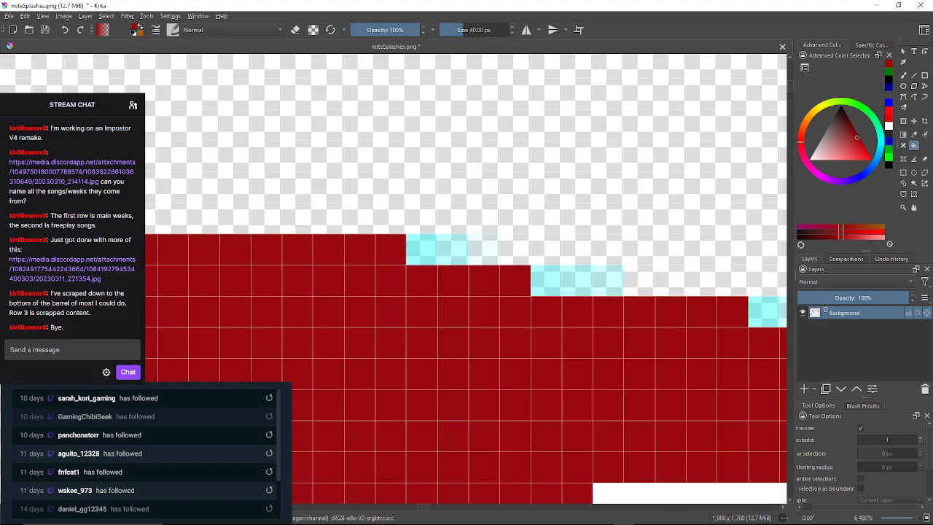
Fill the cyan pixels along the descending top edge of the splash's left tip with dark red.
click(421, 250)
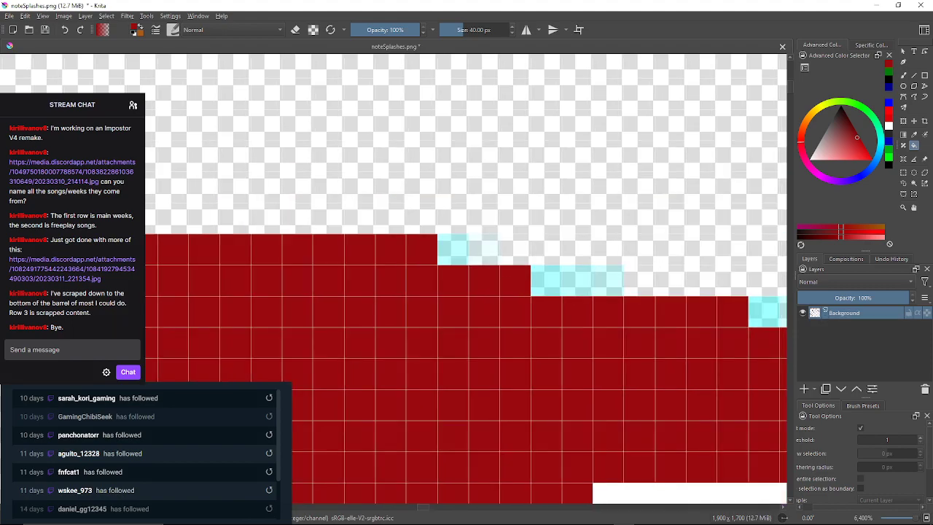
click(454, 249)
click(546, 281)
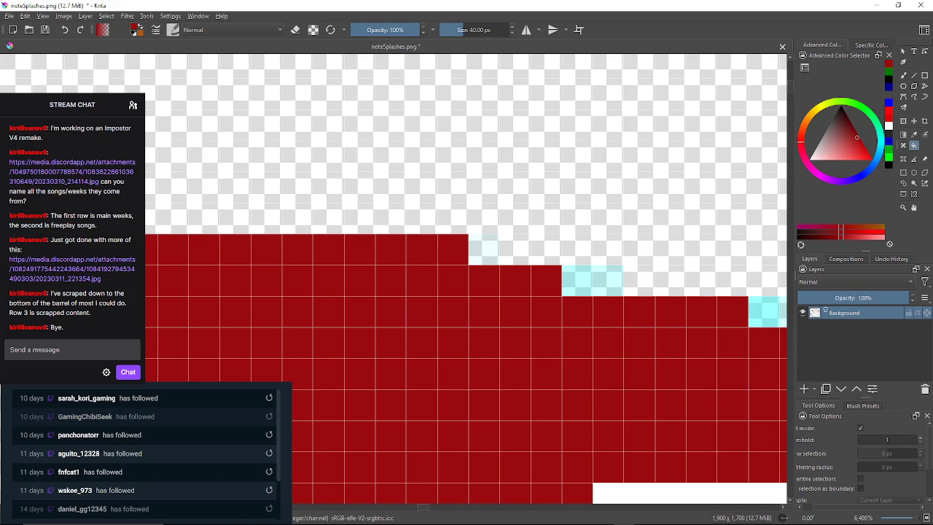
click(577, 281)
click(608, 280)
drag(608, 280, 426, 245)
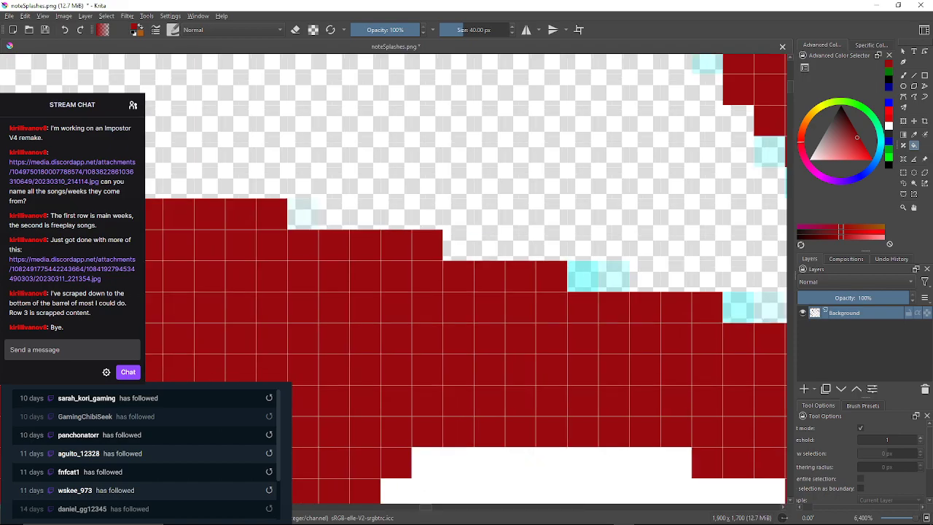
click(582, 276)
click(614, 277)
drag(614, 276, 296, 277)
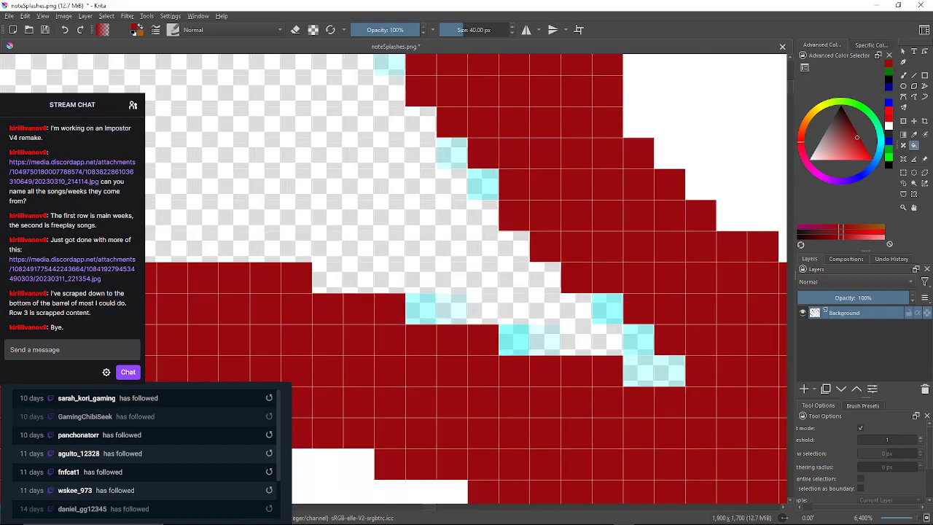
Fill the cyan pixels in the notch between the left tip's top edge and the petal rising above it with dark red.
click(421, 309)
click(451, 308)
click(515, 340)
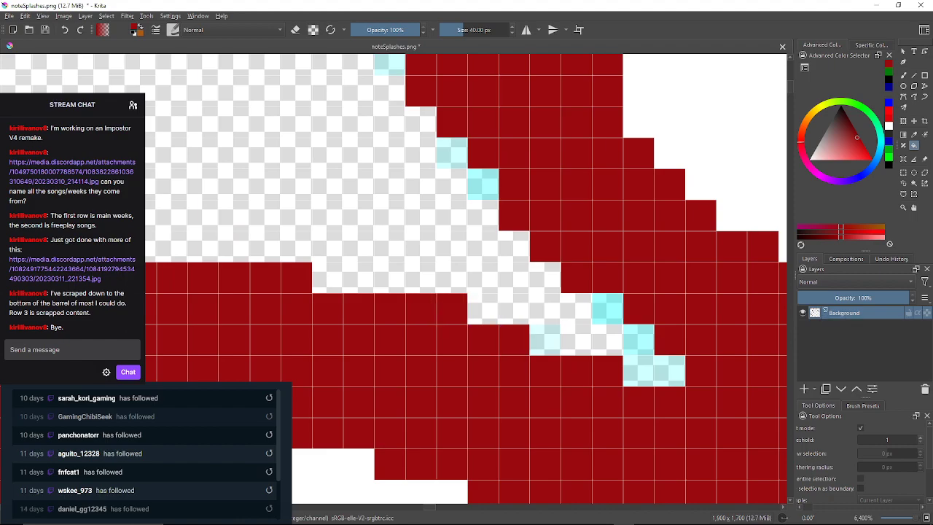
click(654, 371)
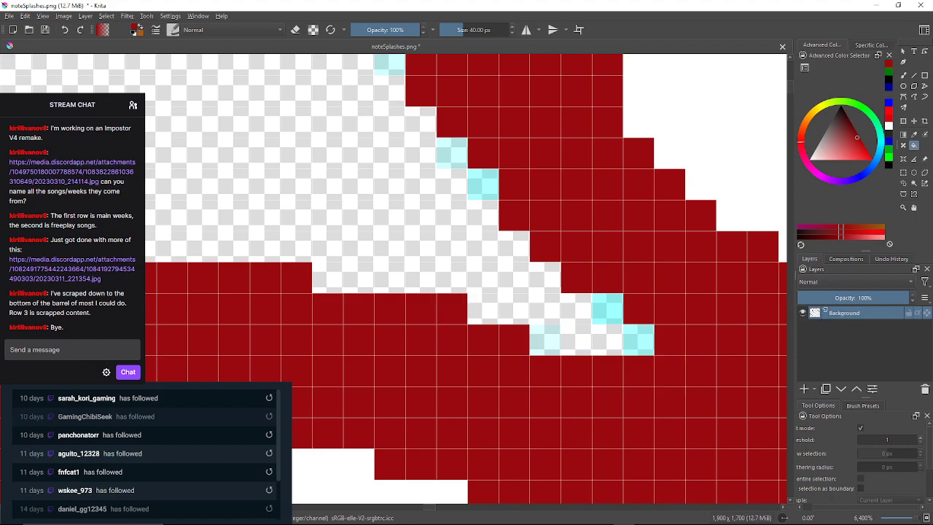
click(639, 340)
click(607, 309)
Fill the cyan pixels up the left edge of the petal rising above the notch with dark red.
click(482, 184)
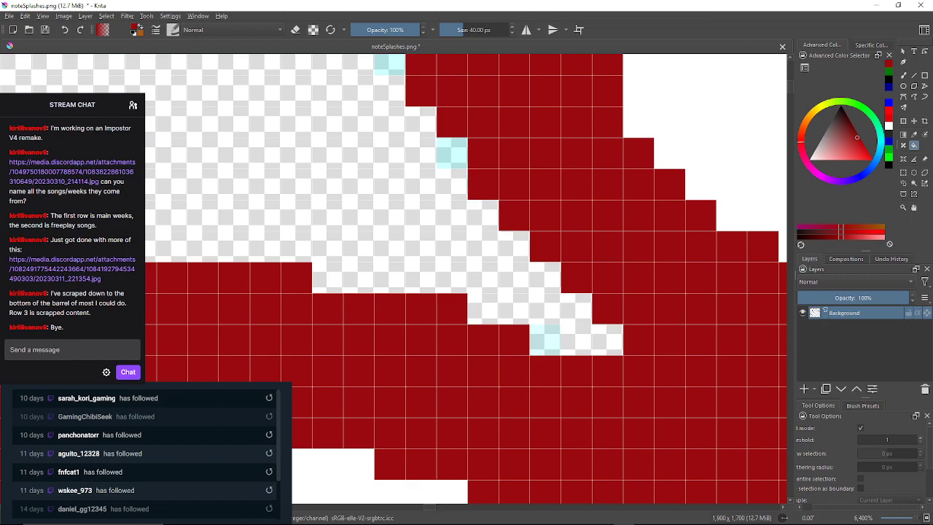
click(452, 153)
drag(452, 153, 482, 250)
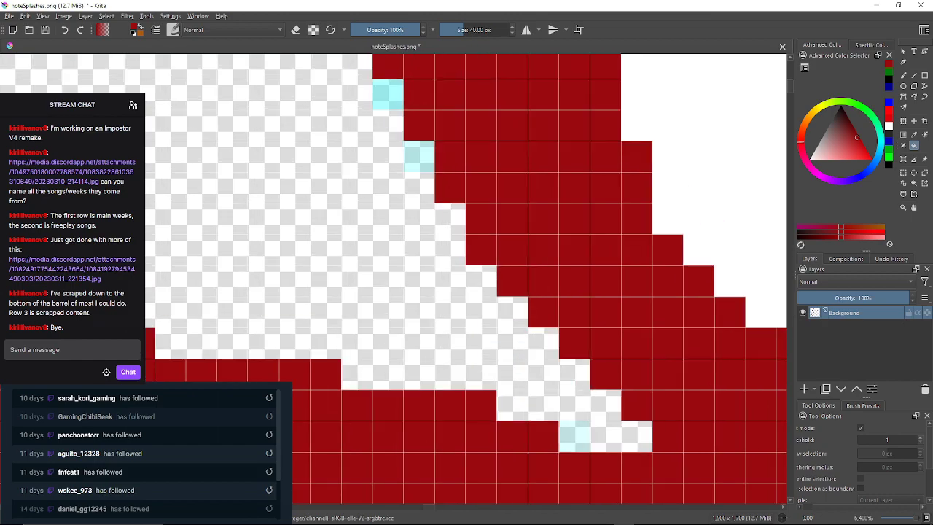
click(419, 157)
drag(419, 157, 443, 232)
click(411, 169)
click(381, 108)
drag(381, 108, 415, 205)
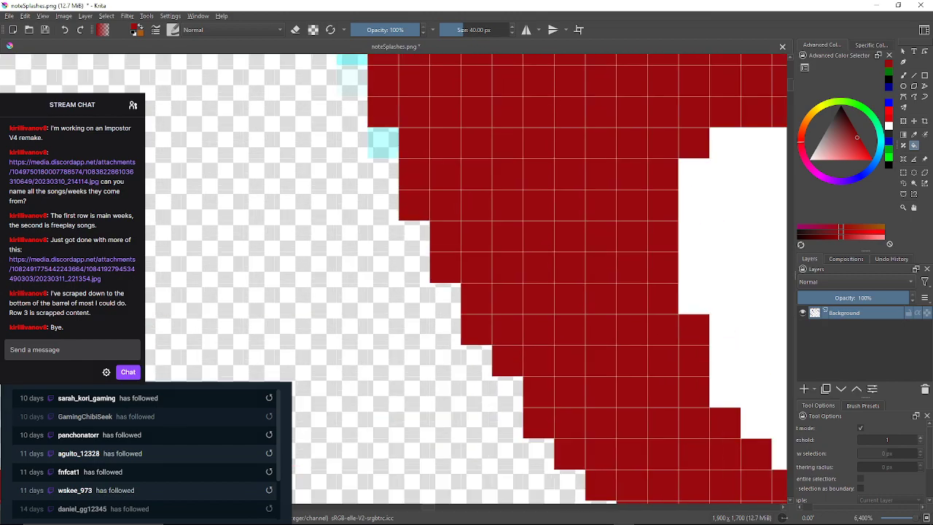
click(383, 142)
drag(383, 142, 418, 334)
Fill the cyan pixels on the leftmost bulge near the top of the rising petal with dark red.
click(363, 145)
click(387, 193)
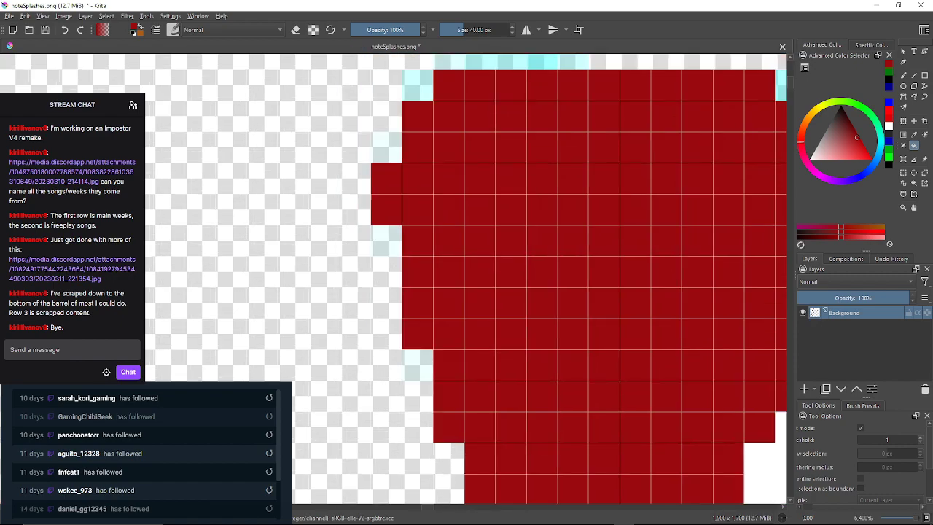
drag(408, 171, 360, 273)
click(339, 248)
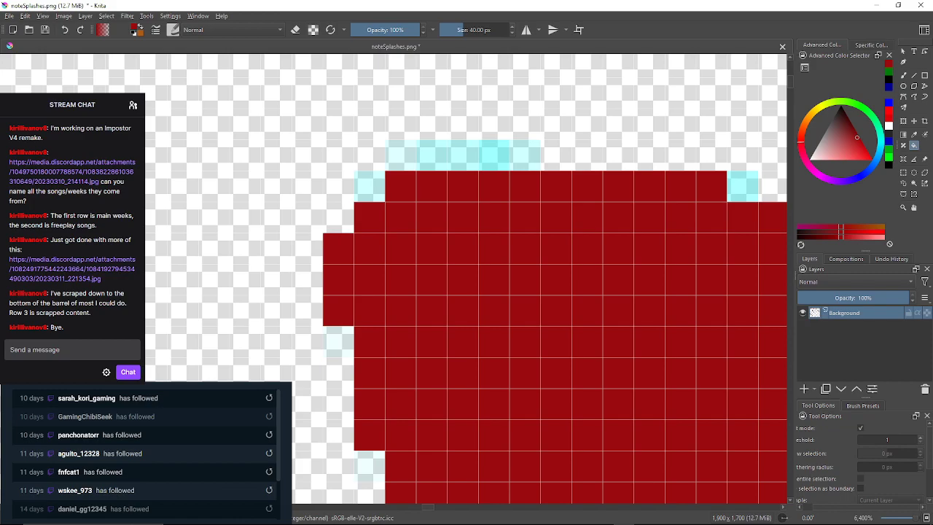
click(338, 341)
Fill the rising petal's upper-left corner pixel and the row of cyan pixels across its top with dark red.
click(369, 186)
click(401, 155)
click(433, 155)
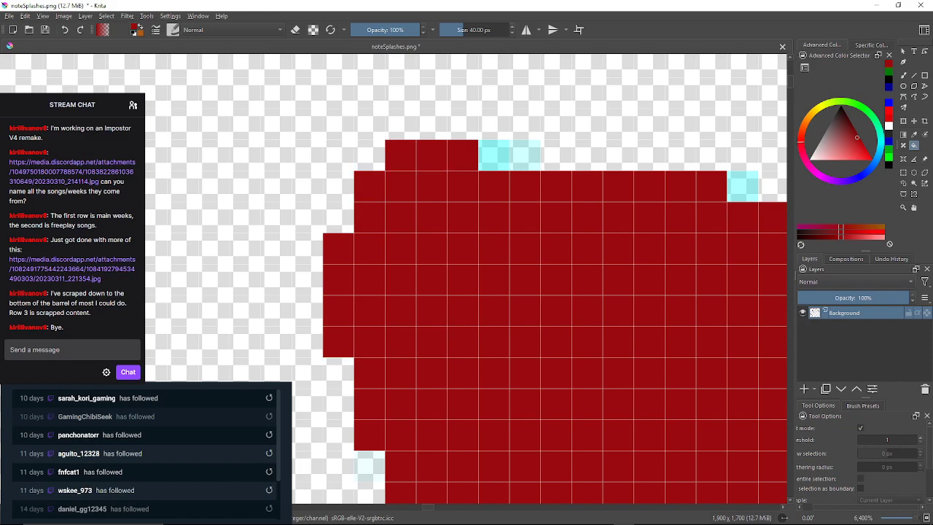
click(494, 155)
click(525, 154)
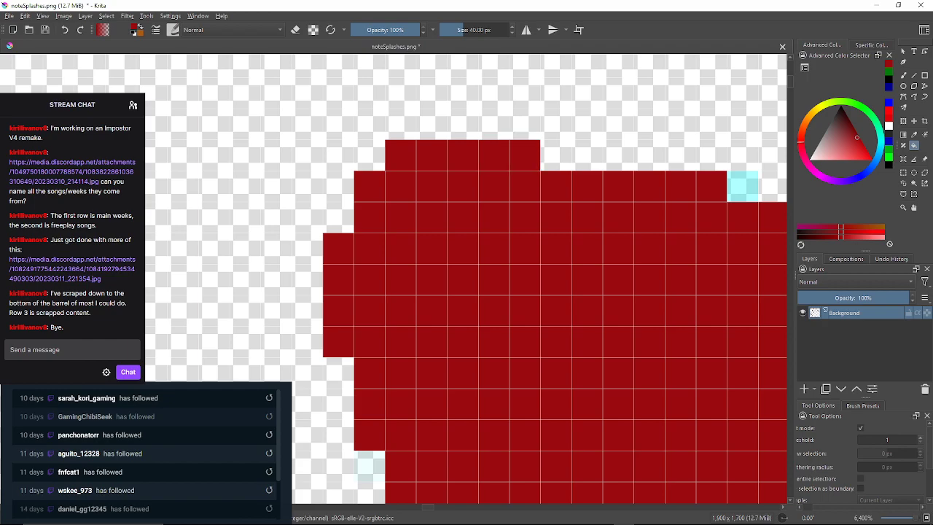
Fill the cyan pixels on the first wide steps of the rising petal's upper-right shoulder with dark red.
drag(568, 219, 459, 206)
drag(648, 205, 595, 221)
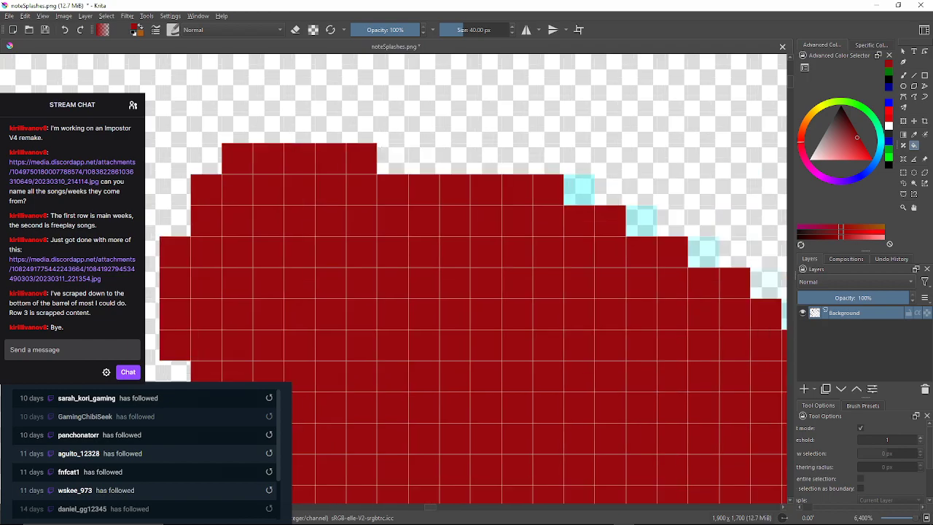
click(579, 189)
click(642, 220)
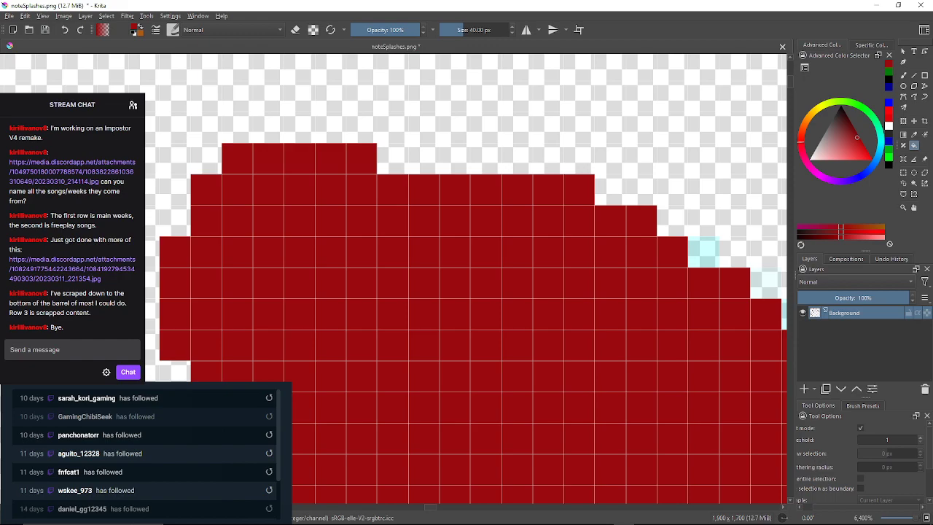
click(703, 251)
drag(705, 253, 537, 245)
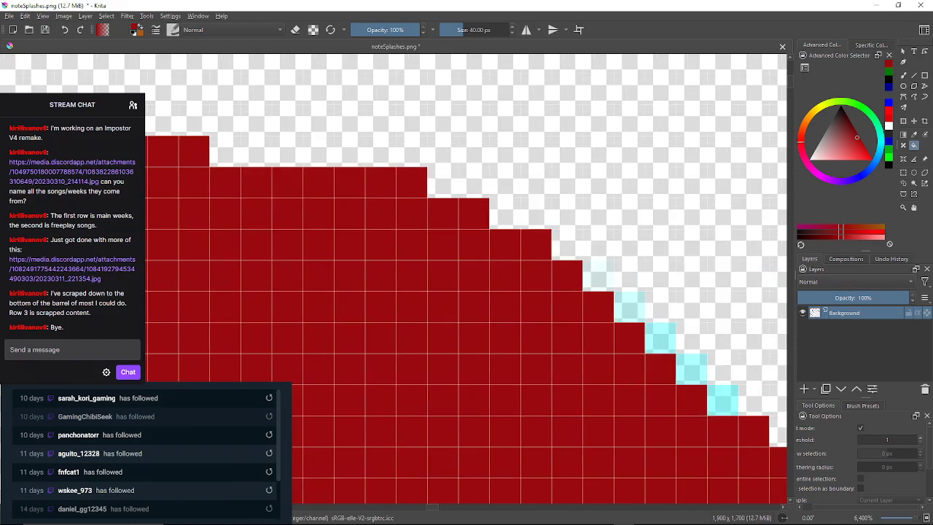
Fill the five diagonal cyan pixels below the wide shoulder steps on the rising petal's right edge with dark red.
click(598, 275)
click(629, 306)
click(661, 338)
click(692, 369)
click(723, 400)
Fill four cyan pixels along the middle of the rising petal's upper-right curve with dark red.
drag(723, 400, 420, 166)
drag(668, 414, 570, 290)
click(570, 290)
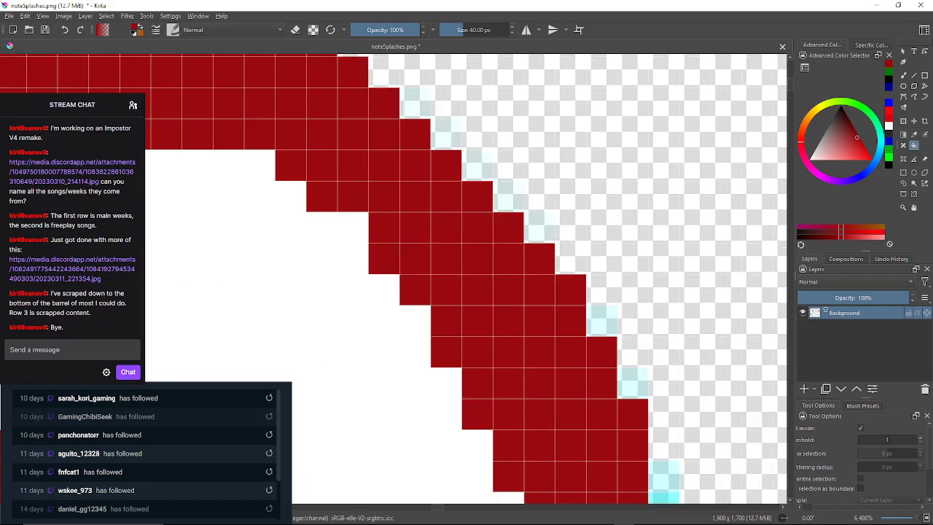
click(602, 321)
click(540, 228)
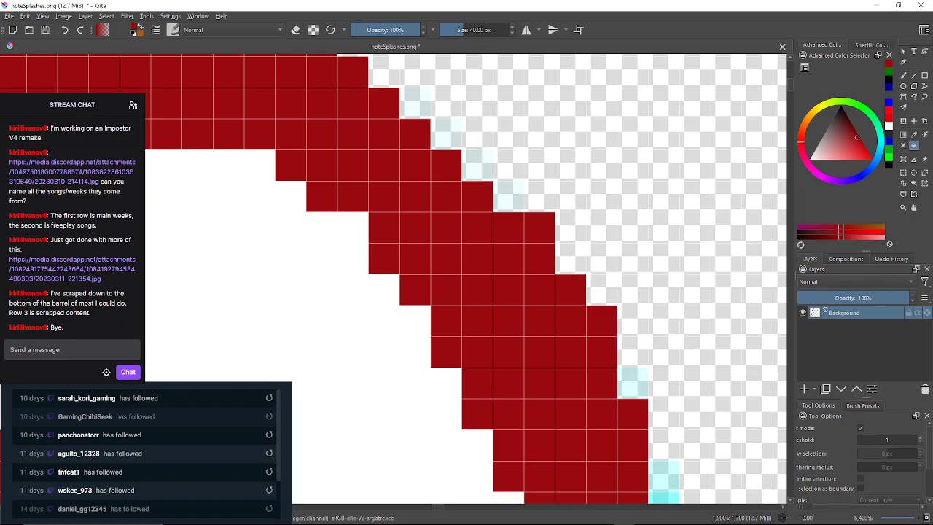
click(508, 197)
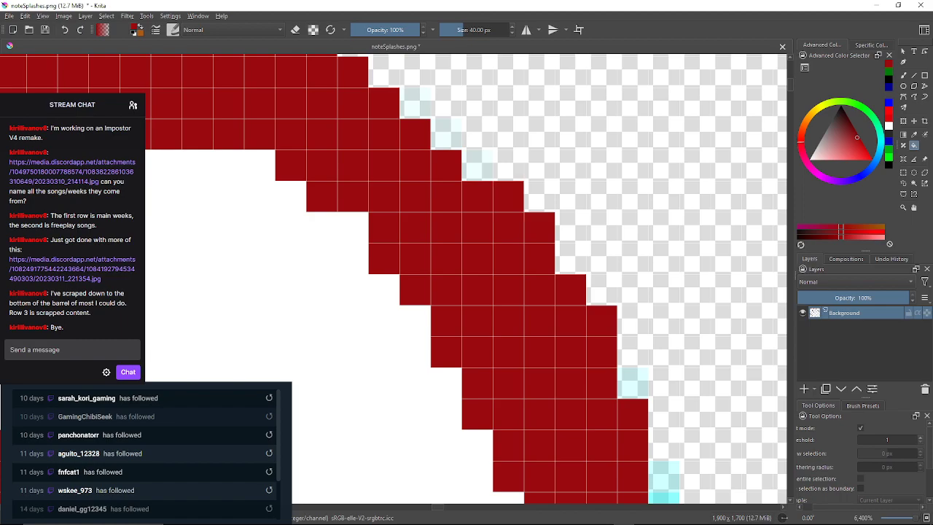
click(479, 136)
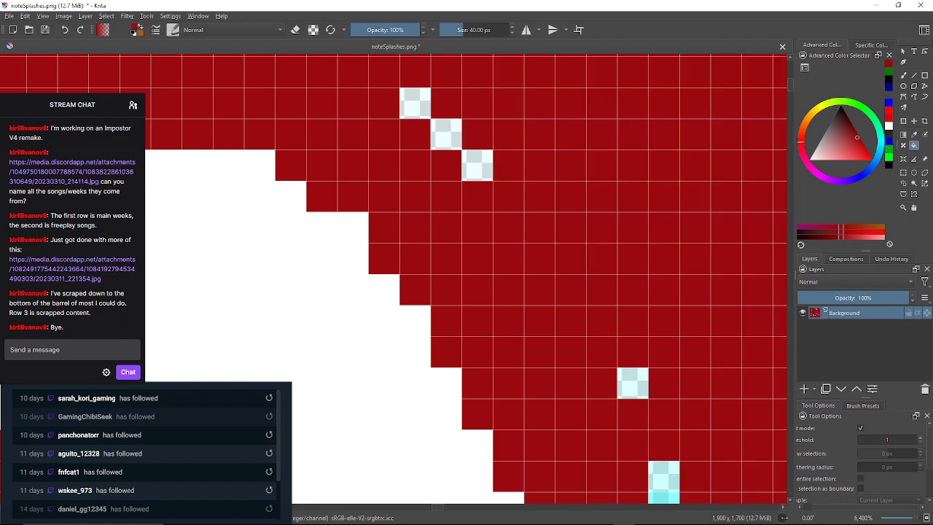
click(446, 134)
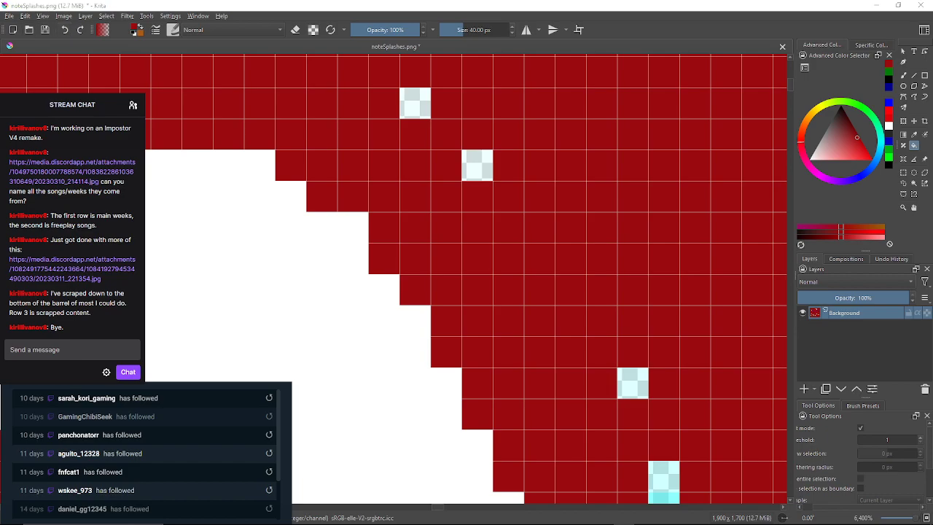
key(ctrl+o)
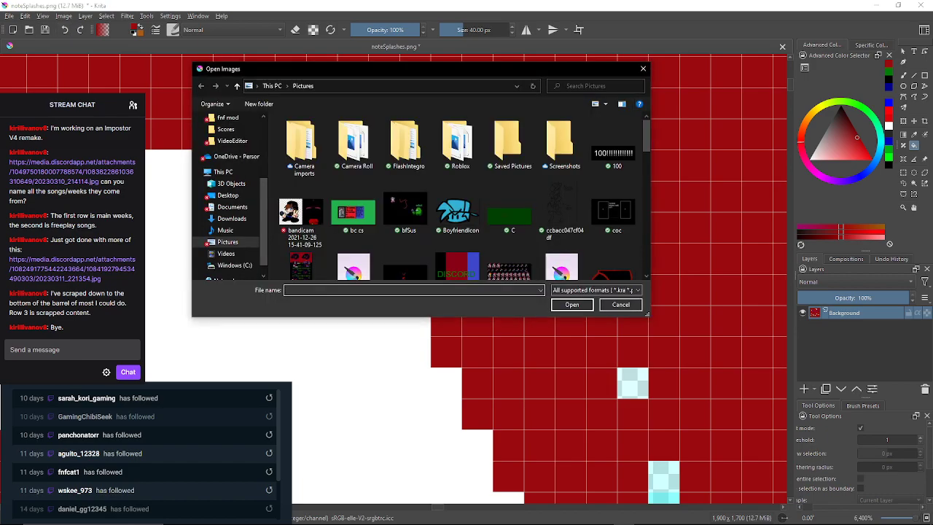
key(Escape)
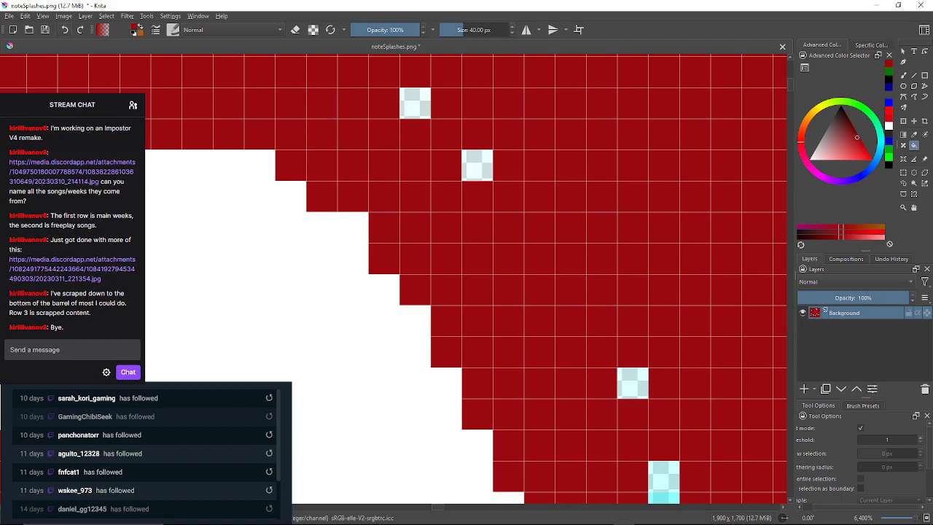
key(ctrl+z)
key(ctrl+z)
key(ctrl+z)
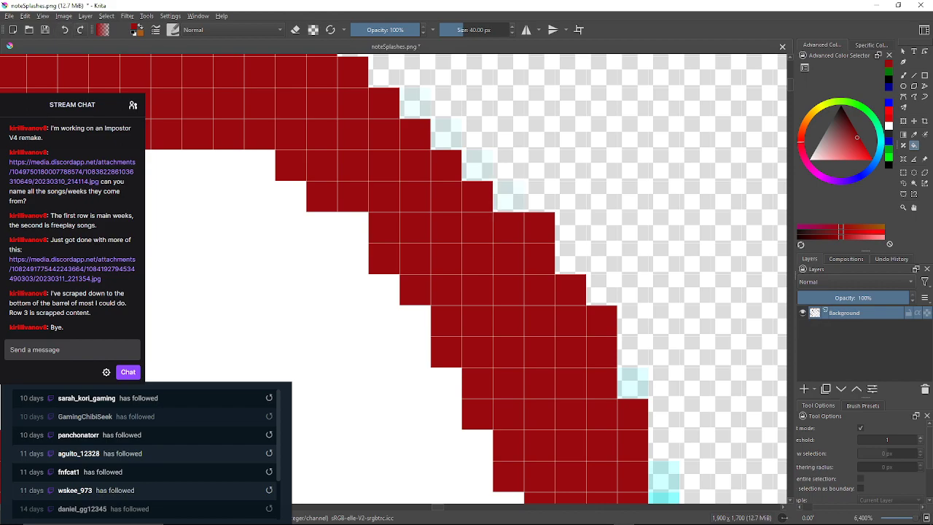
key(ctrl+shift+z)
key(ctrl+shift+z)
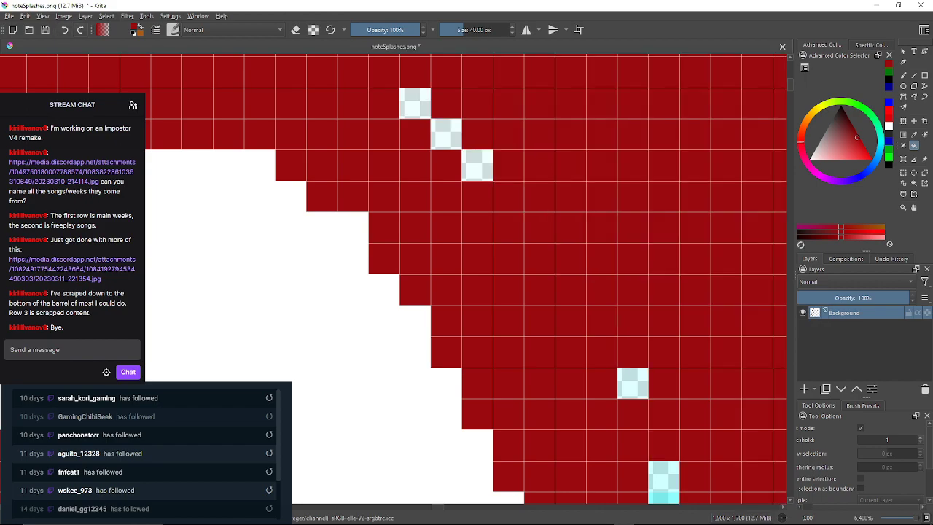
key(ctrl+z)
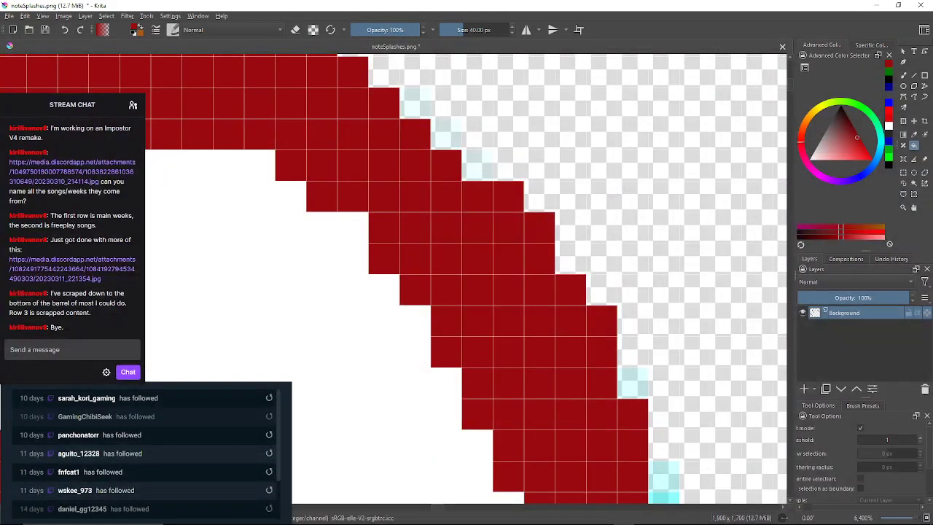
Fill the remaining three diagonal cyan pixels on the rising petal's upper-right curve with dark red.
click(415, 104)
click(447, 134)
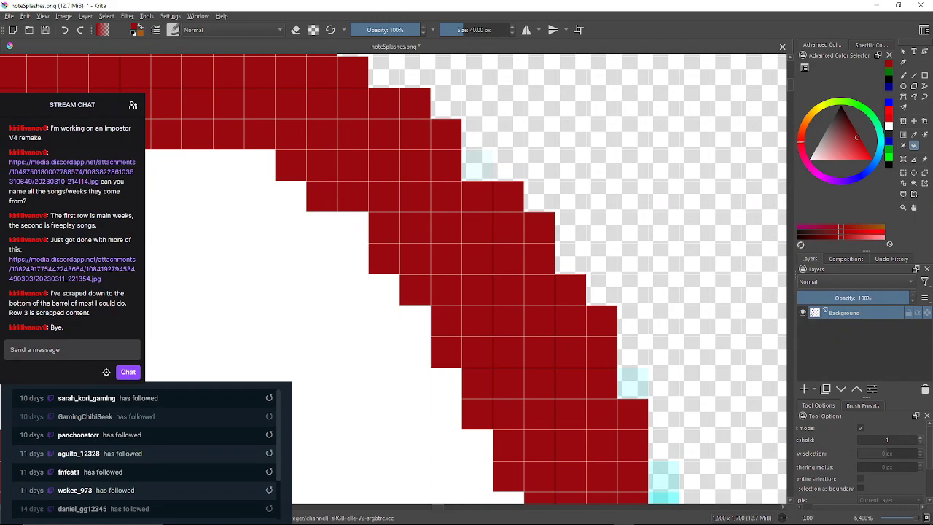
click(477, 165)
Fill the cyan pixels down the rising petal's right side and just below its widest part with dark red.
drag(539, 277, 495, 225)
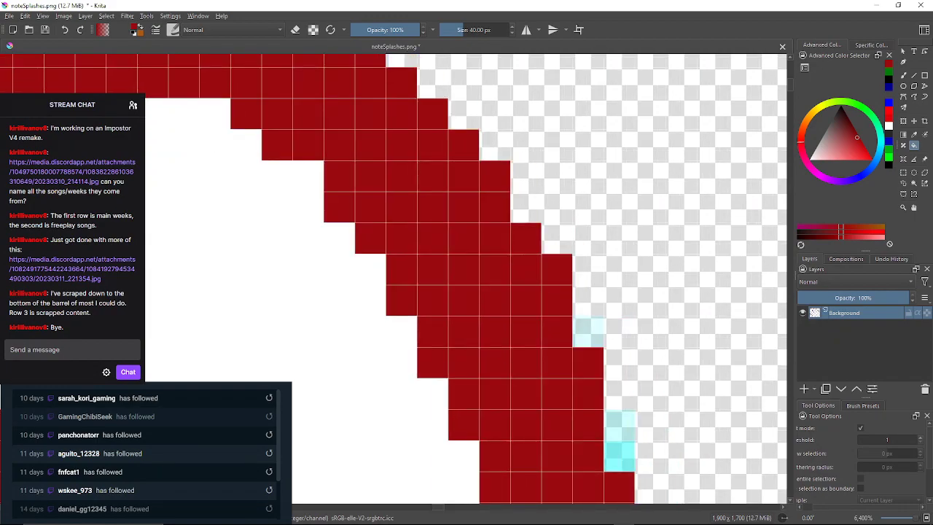
click(588, 332)
click(619, 424)
click(618, 456)
drag(619, 456, 571, 178)
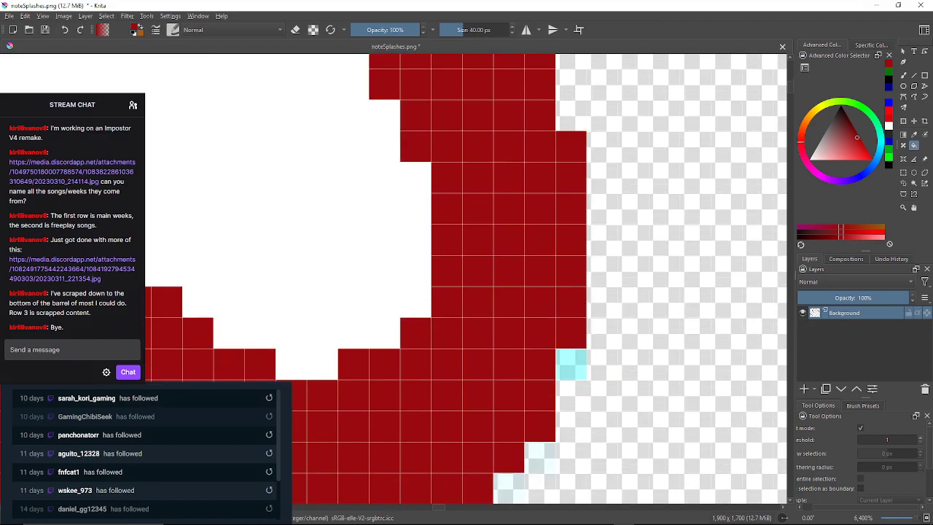
click(571, 365)
Fill the four diagonal cyan pixels at the upper-right tip of the tall petal at the sheet's top edge with dark red.
drag(571, 364, 575, 247)
drag(546, 380, 474, 392)
scroll(534, 285, down, 10)
scroll(526, 284, up, 3)
scroll(557, 175, up, 6)
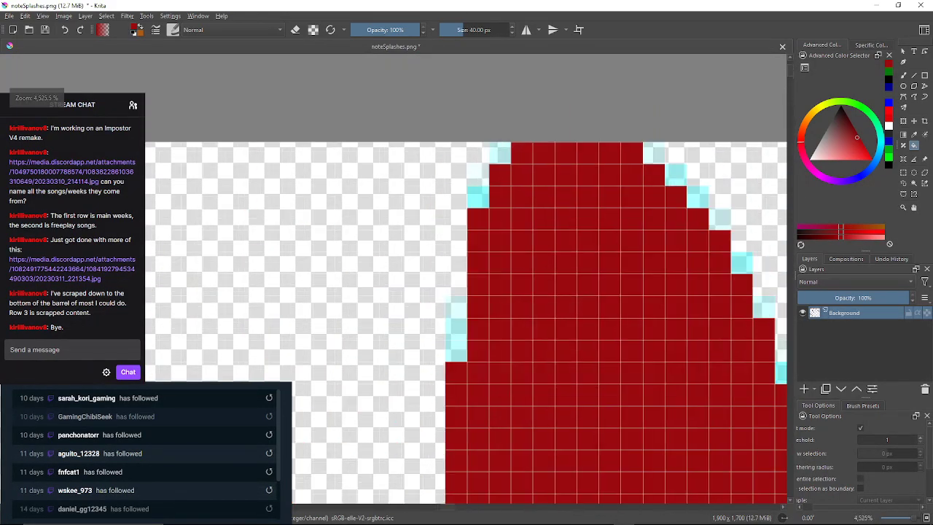
drag(557, 175, 546, 174)
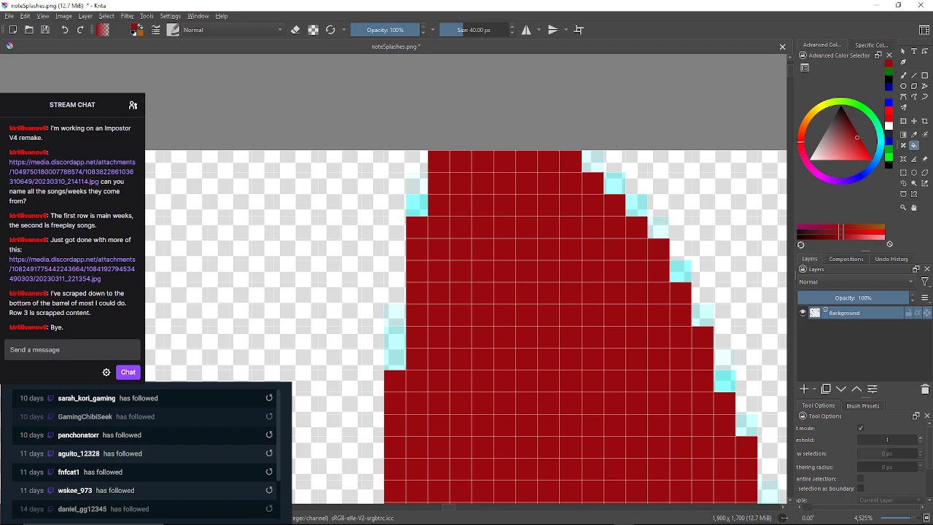
click(593, 162)
click(614, 183)
click(637, 205)
click(659, 227)
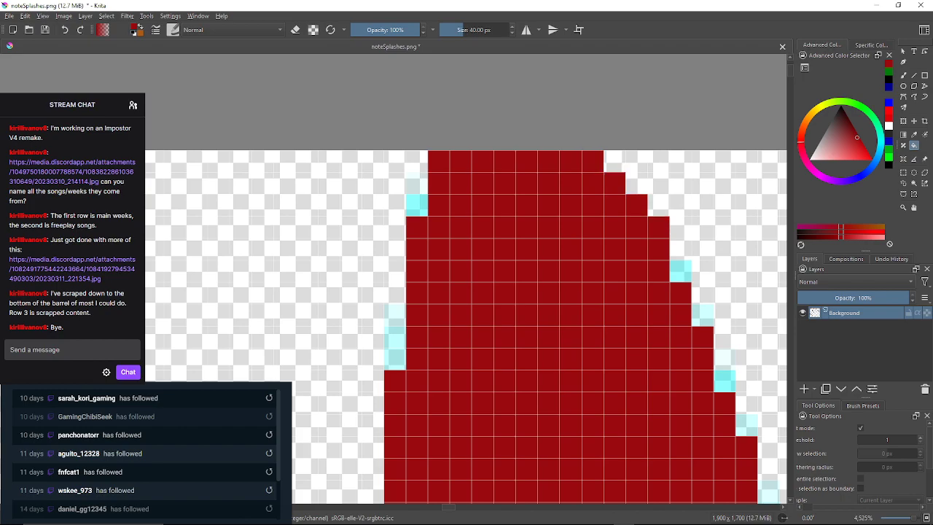
Fill the next four cyan pixels below the tip on the tall petal's right edge with dark red.
click(681, 271)
drag(682, 273, 631, 220)
click(650, 263)
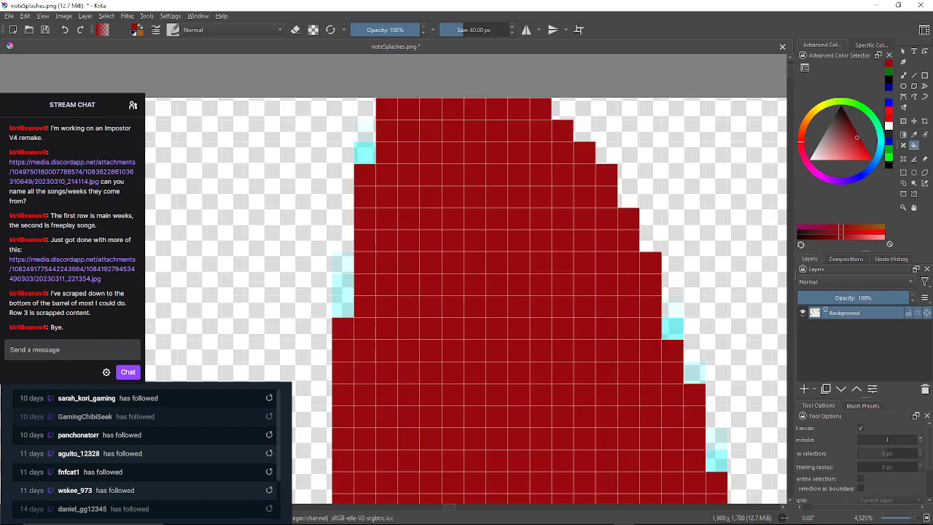
click(672, 328)
click(672, 306)
Fill the six cyan pixels on the tall petal's right edge down to beside the top of its white centre with dark red.
drag(672, 307, 619, 226)
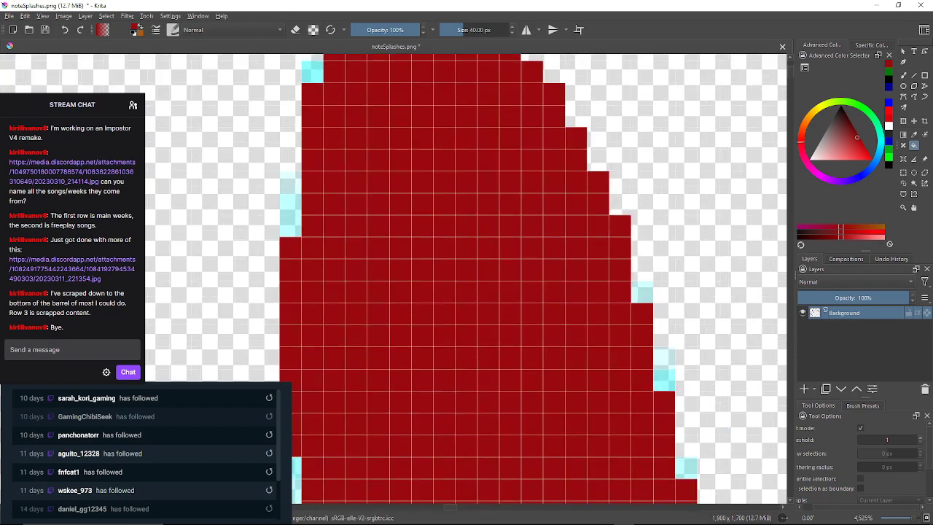
click(642, 291)
click(664, 380)
click(664, 357)
drag(664, 357, 544, 209)
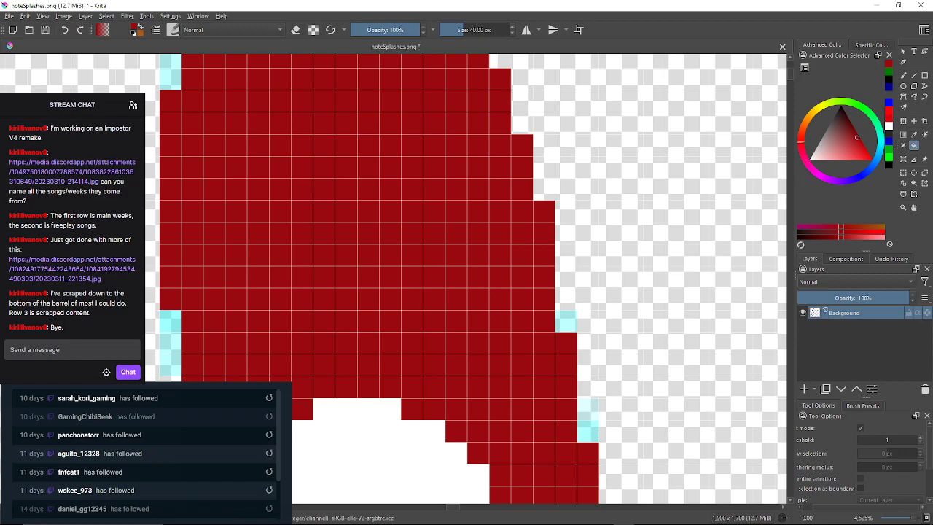
click(565, 321)
drag(567, 321, 568, 195)
scroll(567, 195, up, 1)
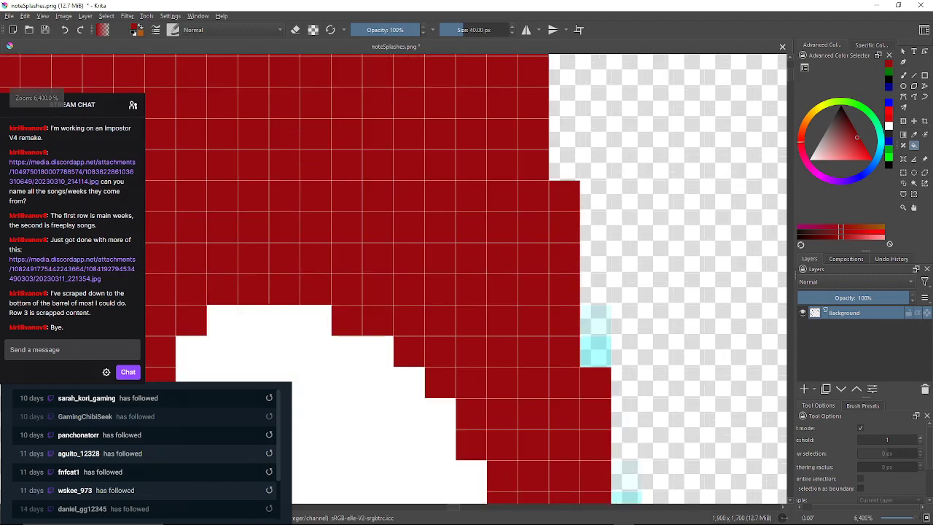
click(595, 321)
click(596, 351)
Fill the three stacked cyan pixels on the tall petal's right edge beside its white centre with dark red.
drag(595, 351, 524, 135)
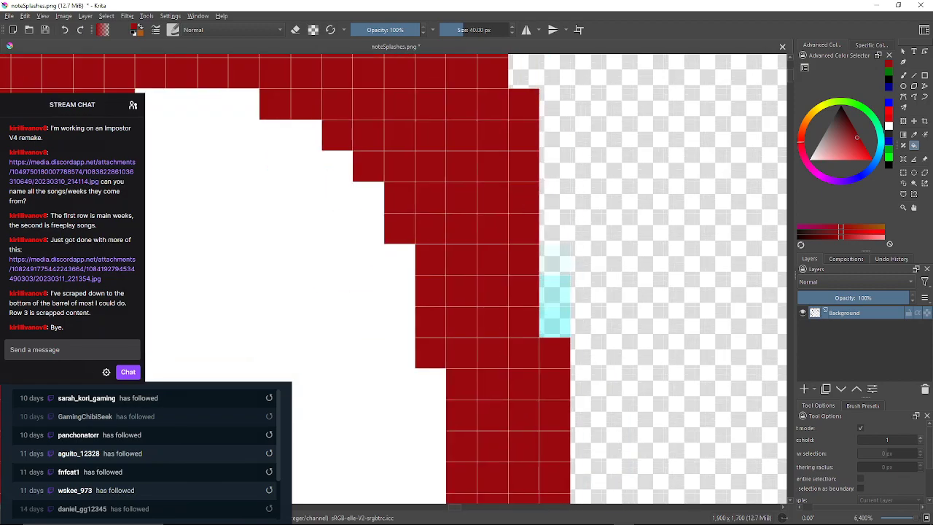
click(555, 290)
click(555, 260)
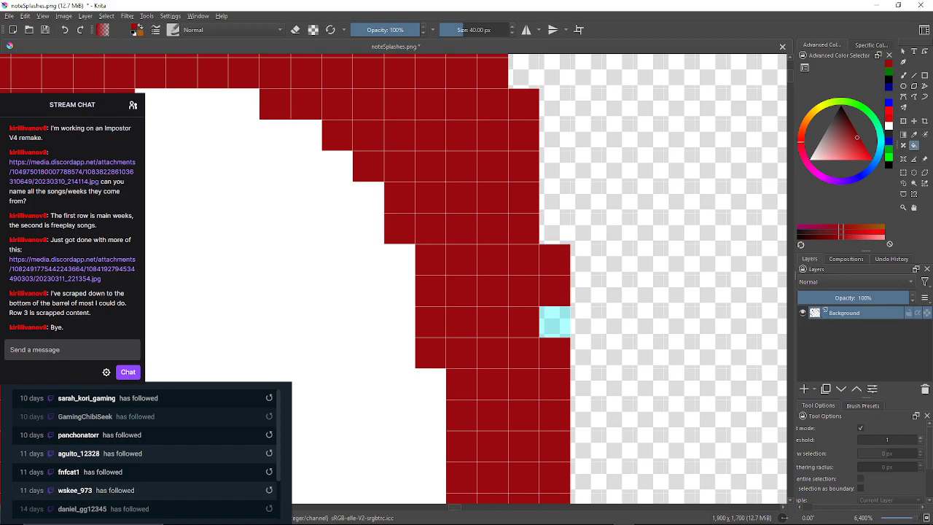
click(555, 321)
Fill the cyan pixels along the tall petal's lower-right edge, where it narrows toward the base, with dark red.
drag(554, 322, 454, 140)
drag(510, 467, 472, 86)
drag(467, 394, 518, 168)
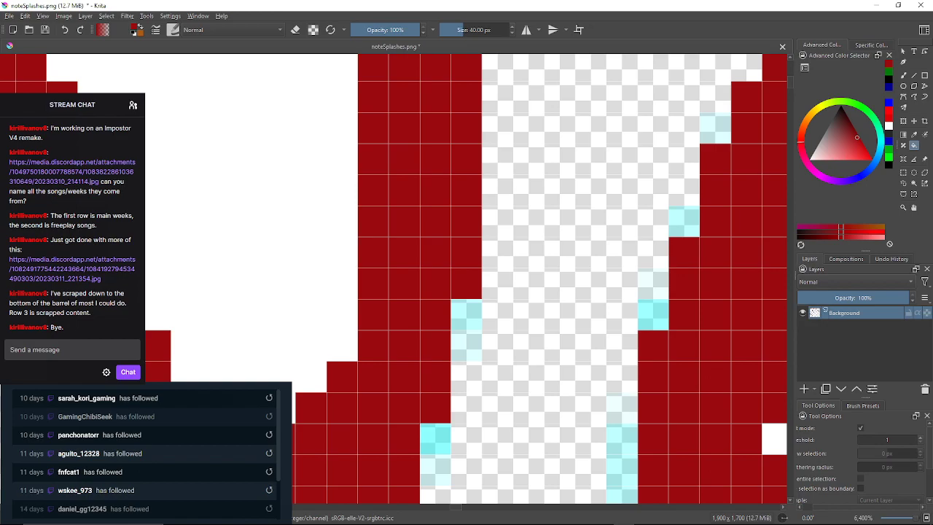
click(466, 314)
click(466, 345)
click(435, 439)
click(435, 470)
drag(435, 470, 454, 293)
click(422, 355)
drag(422, 356, 457, 287)
Save noteSplashes.png with the current PNG export settings.
mouse_move(583, 515)
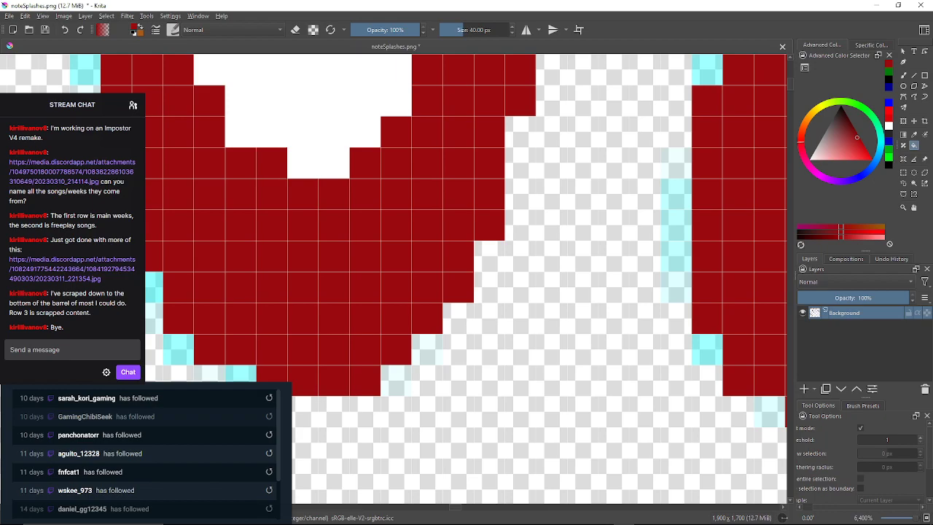
scroll(412, 200, down, 7)
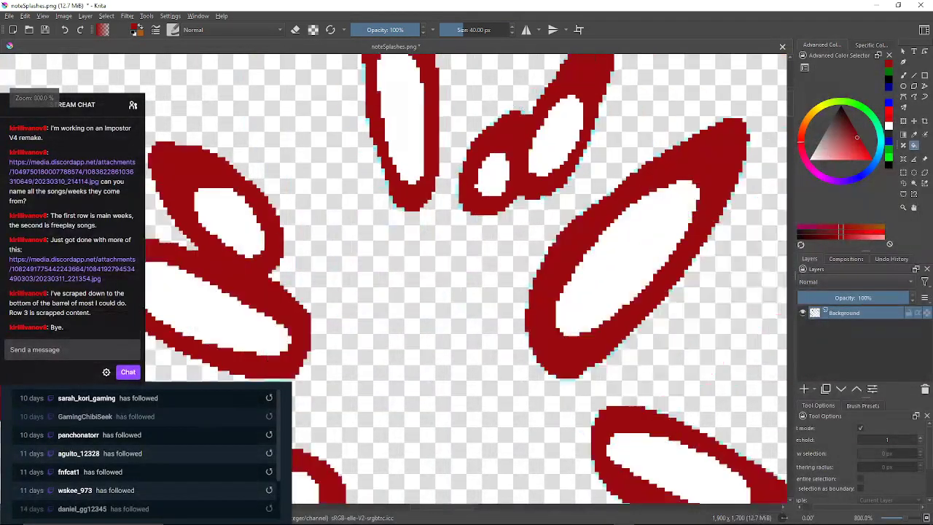
drag(435, 171, 432, 198)
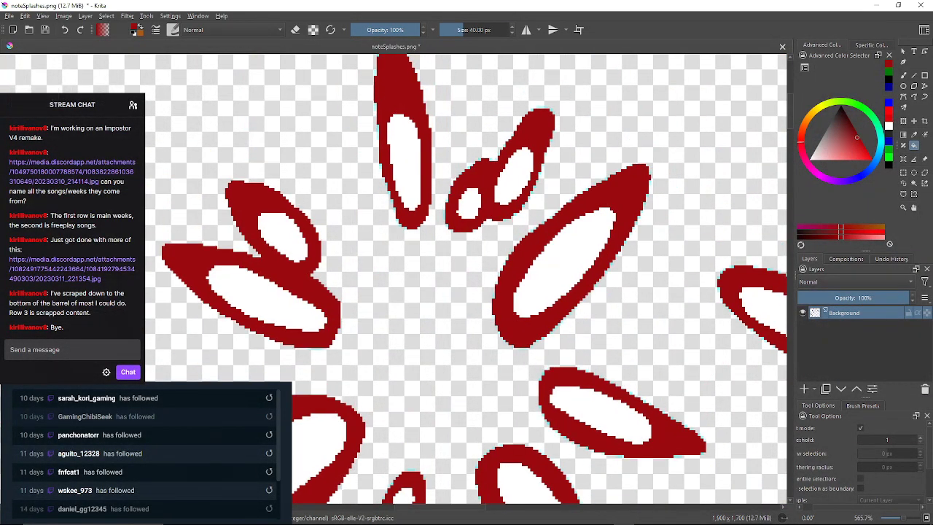
click(9, 16)
click(24, 62)
key(Return)
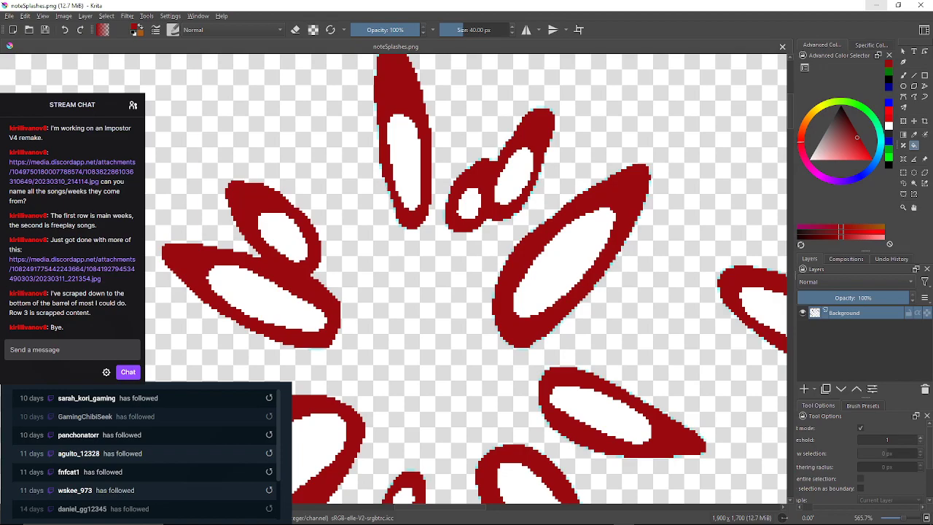
Minimise Krita and Streamlabs Desktop to switch to the psychengine archive's shared images folder.
click(876, 5)
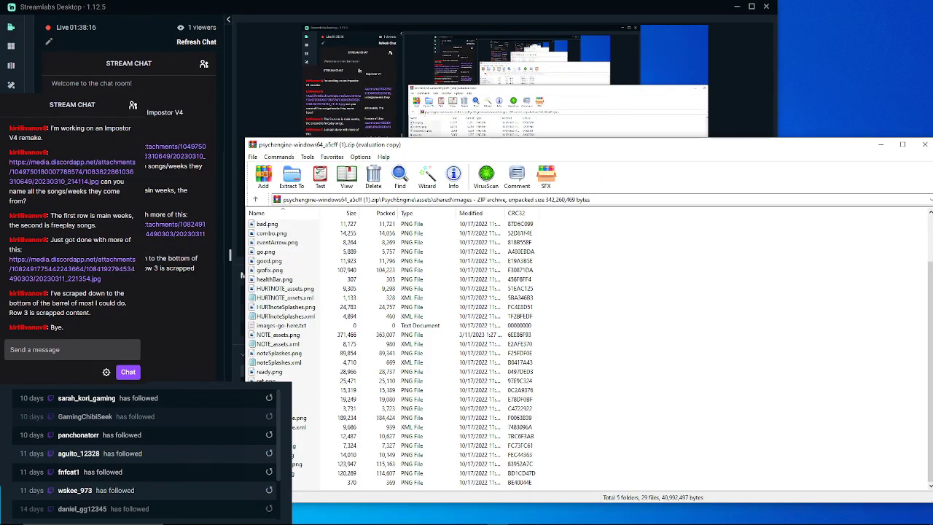
click(737, 6)
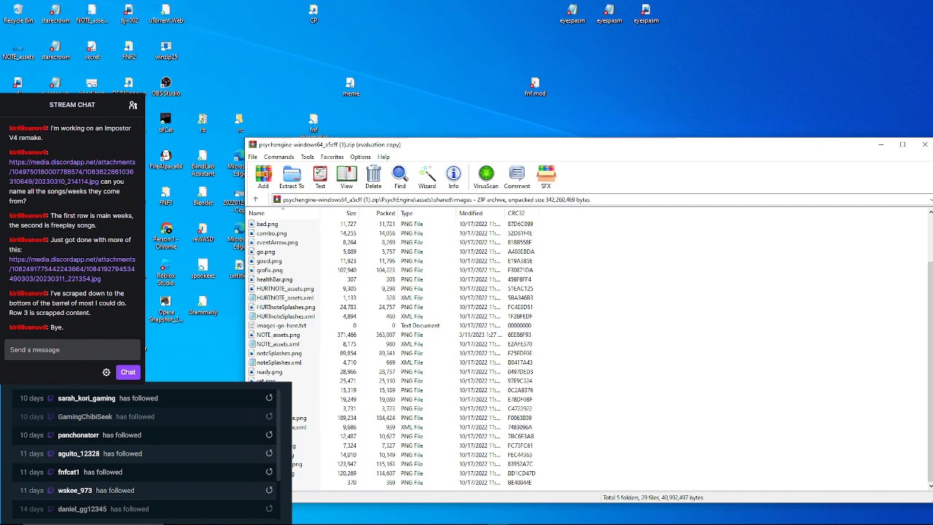
key(F2)
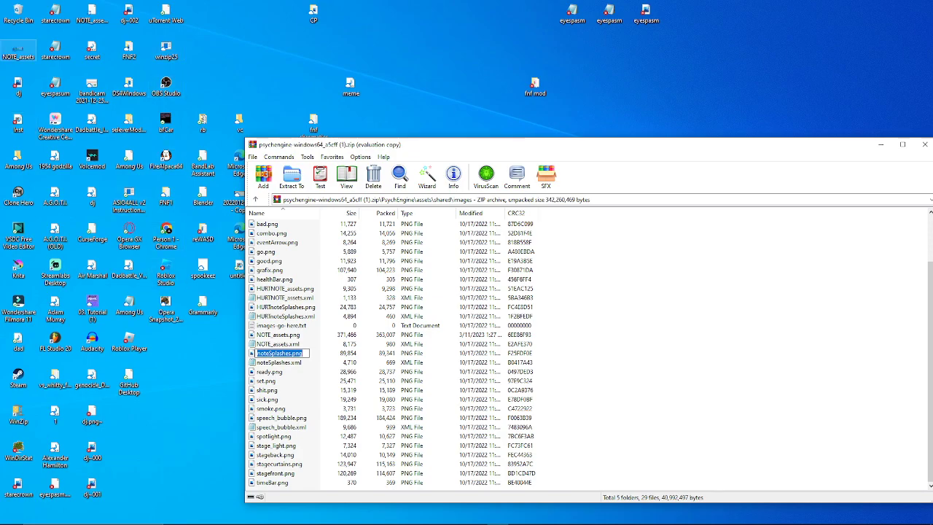
Open the NOTE_assets image from the desktop, close it, and move the archive window slightly higher.
click(19, 51)
double_click(18, 51)
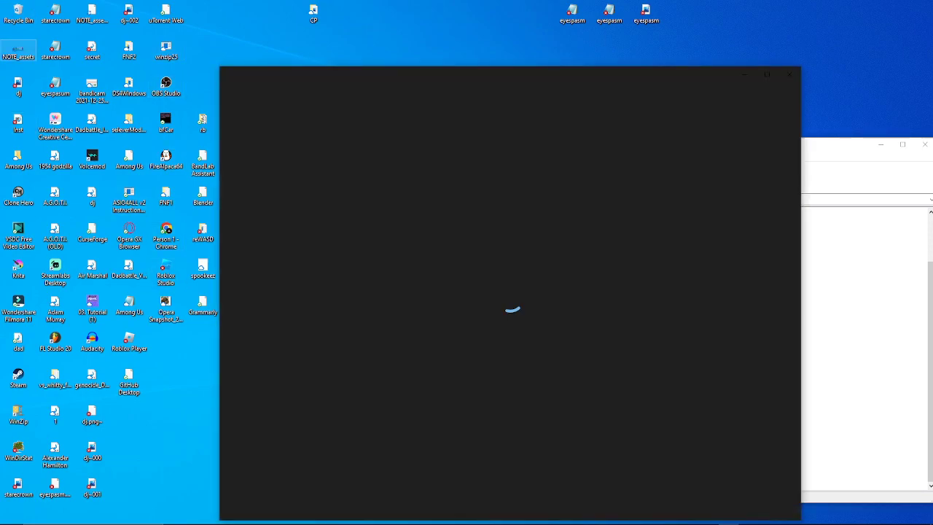
click(789, 74)
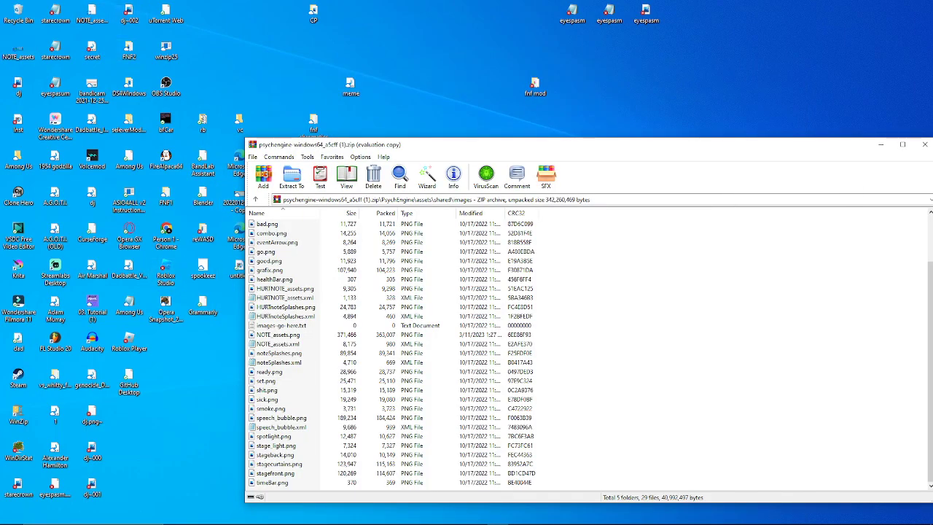
drag(517, 146, 524, 119)
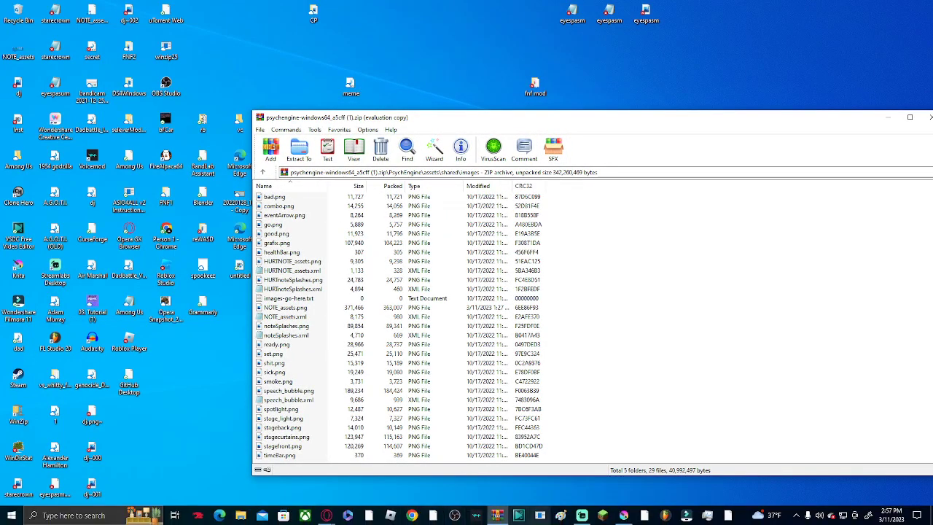
Switch to Krita and save a copy of noteSplashes as a PNG image on the Desktop with the current export settings.
click(624, 515)
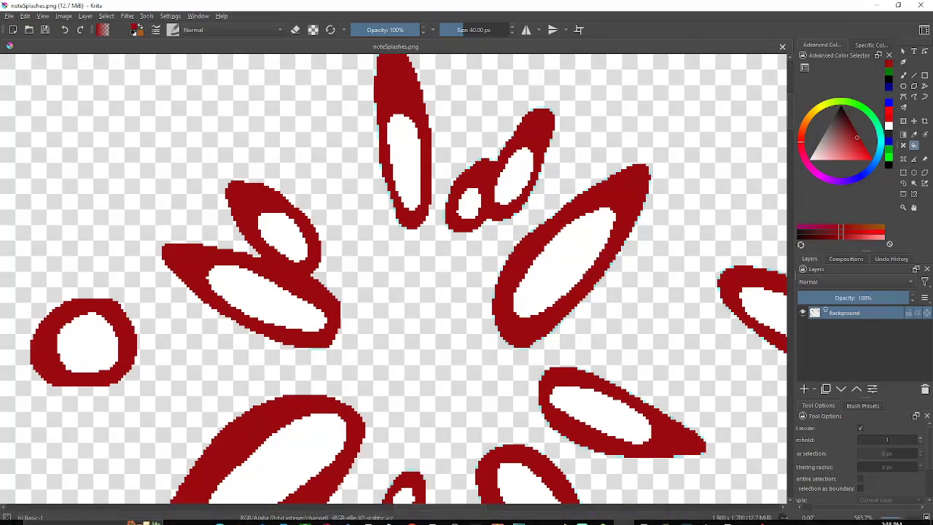
click(10, 15)
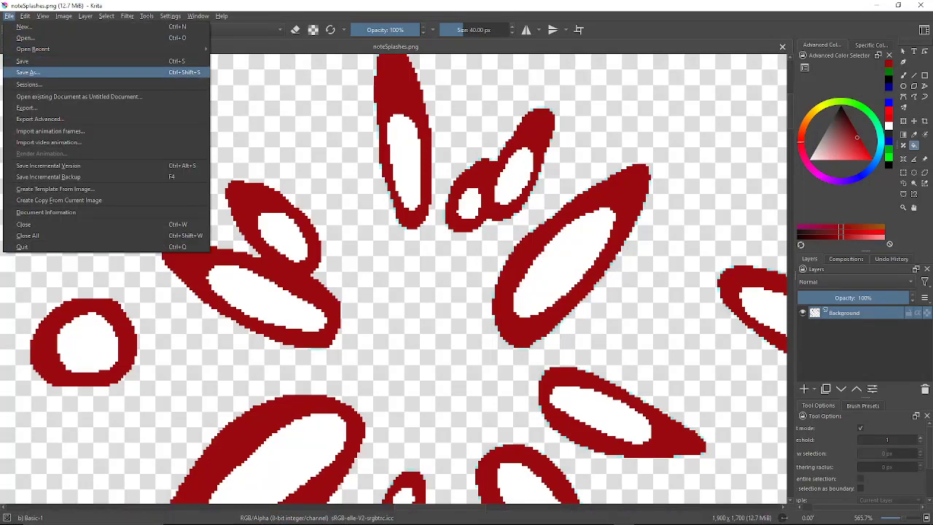
click(29, 69)
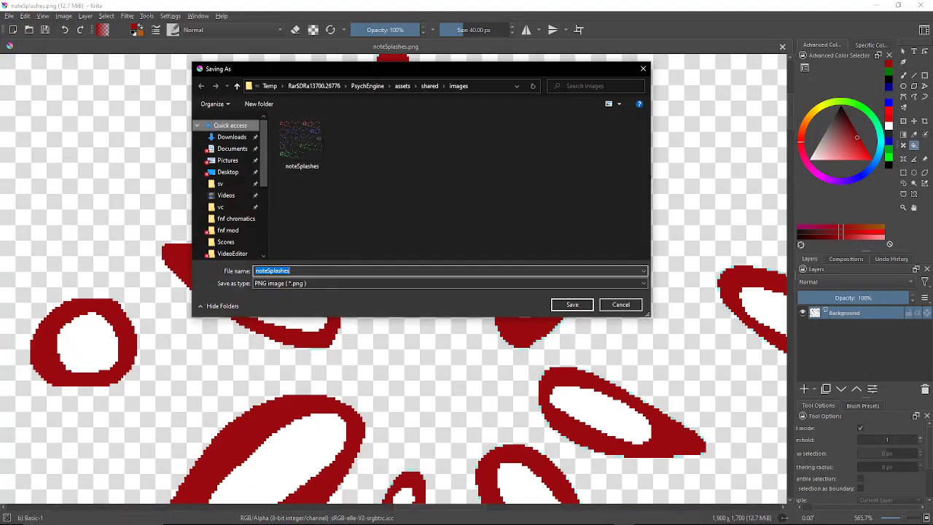
click(231, 137)
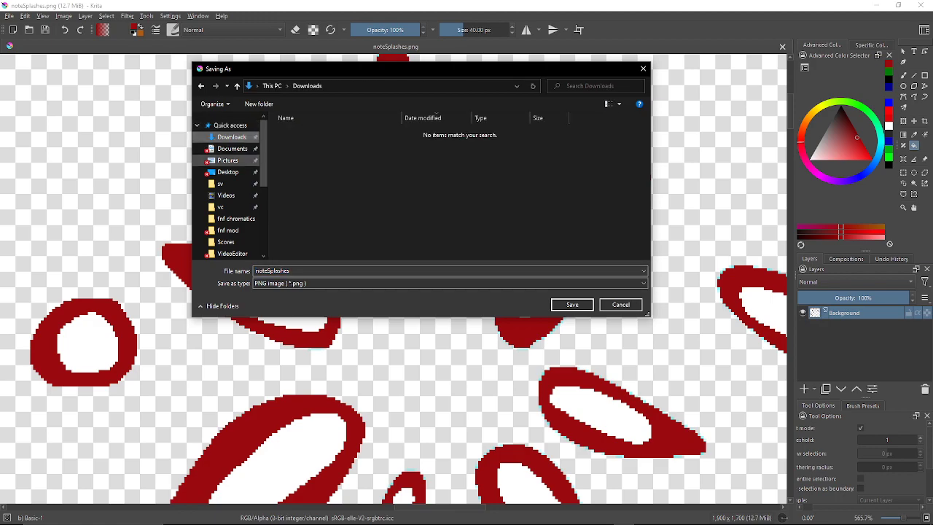
click(228, 172)
click(572, 305)
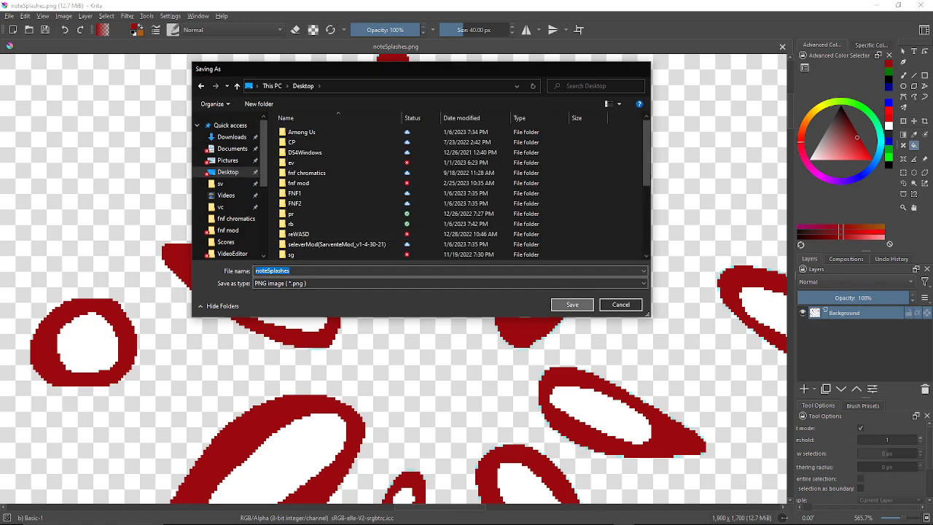
key(Return)
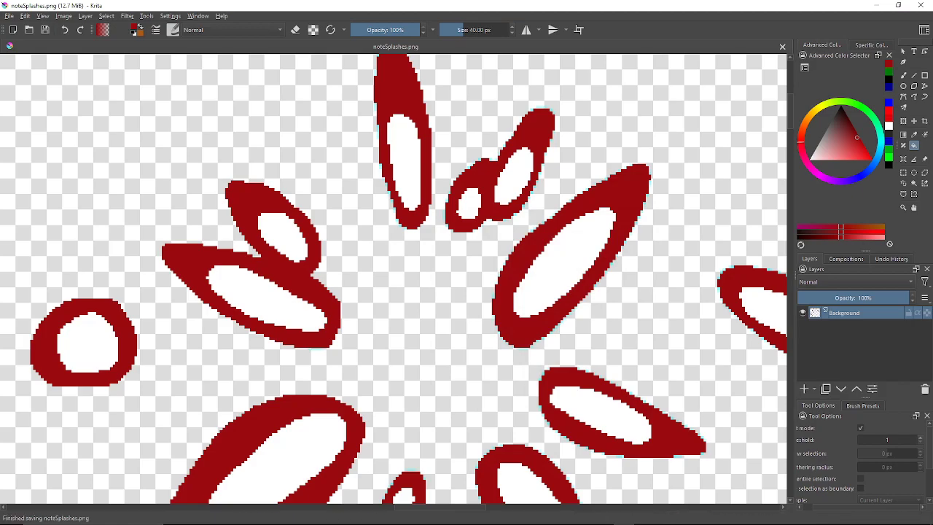
Show the desktop, restore the psychengine archive window, and add the noteSplashes image to its shared images folder.
click(931, 516)
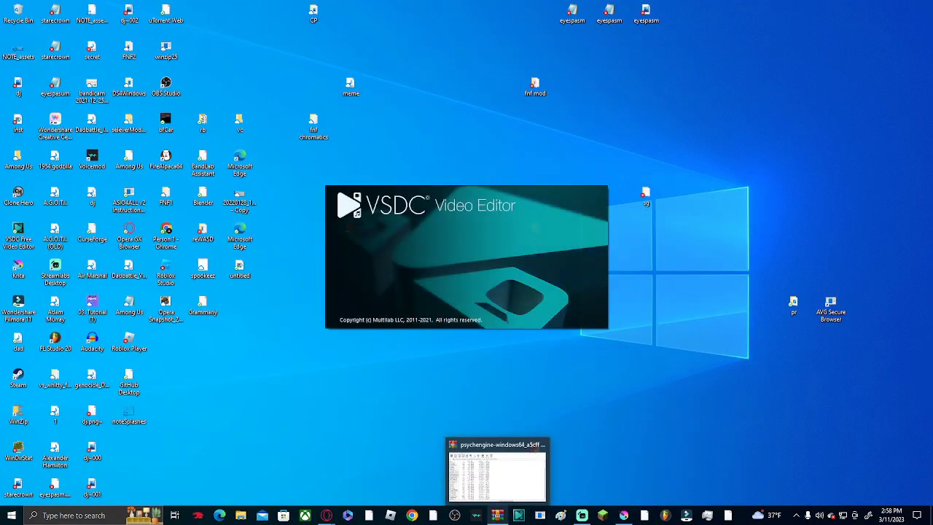
click(497, 516)
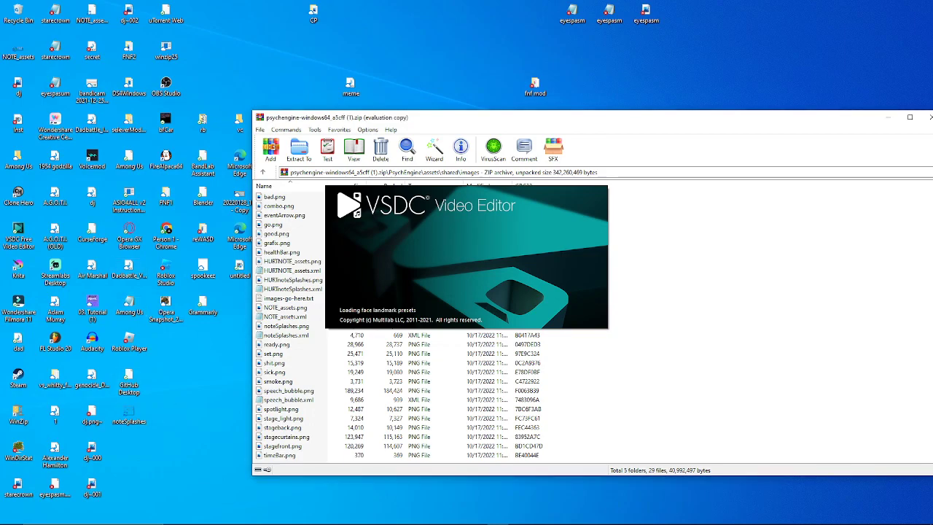
drag(129, 414, 467, 394)
key(Return)
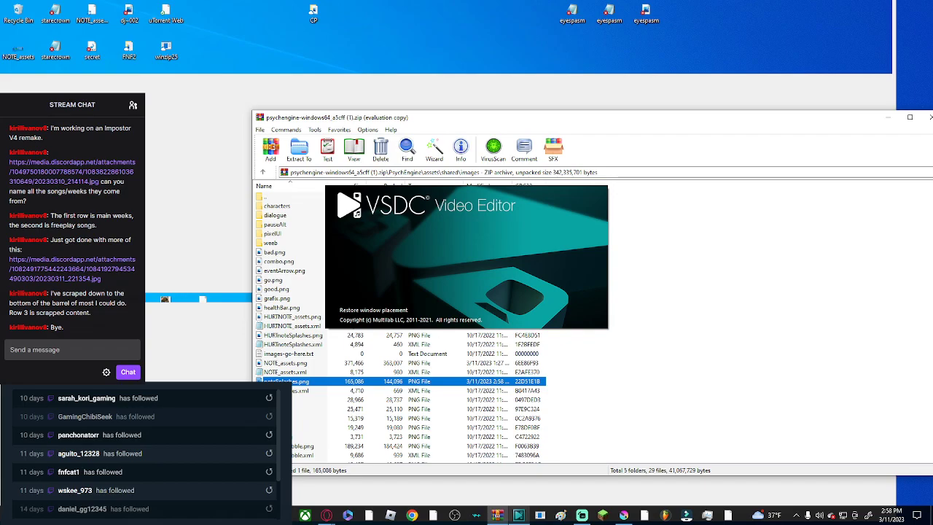
Close the loading VSDC Video Editor, and view the archive's noteSplashes.png to check the recoloured splashes.
mouse_move(519, 515)
click(564, 440)
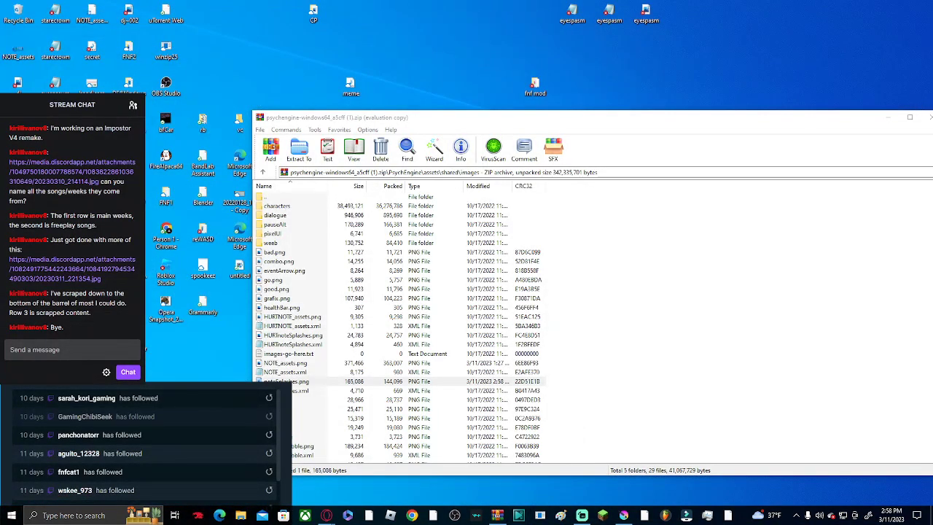
double_click(298, 381)
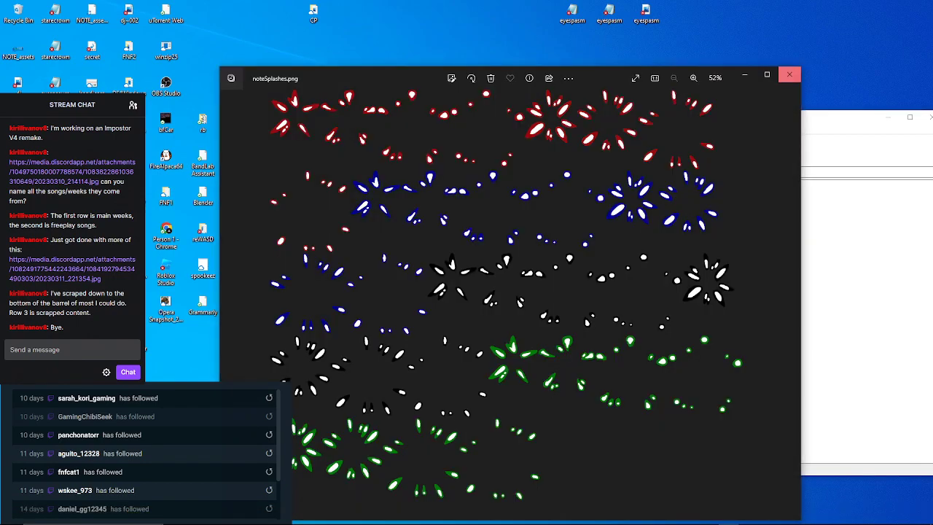
click(790, 74)
Go up from the images folder to the archive's PsychEngine folder and launch PsychEngine.exe.
double_click(271, 197)
double_click(271, 197)
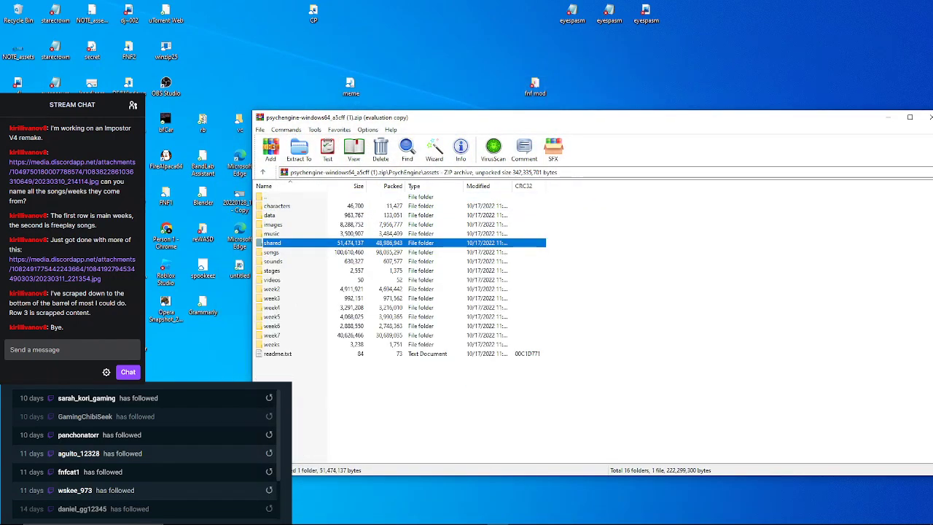
click(271, 197)
double_click(271, 197)
click(285, 289)
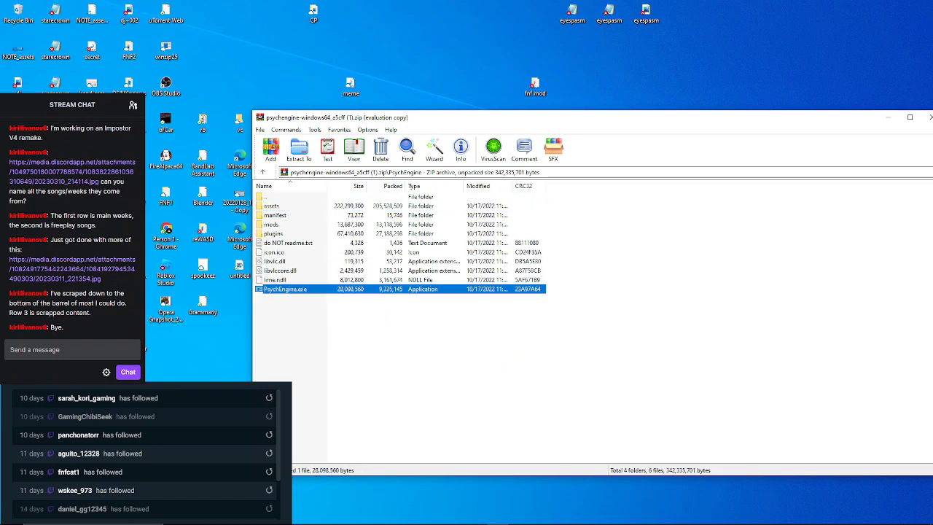
click(285, 280)
double_click(285, 289)
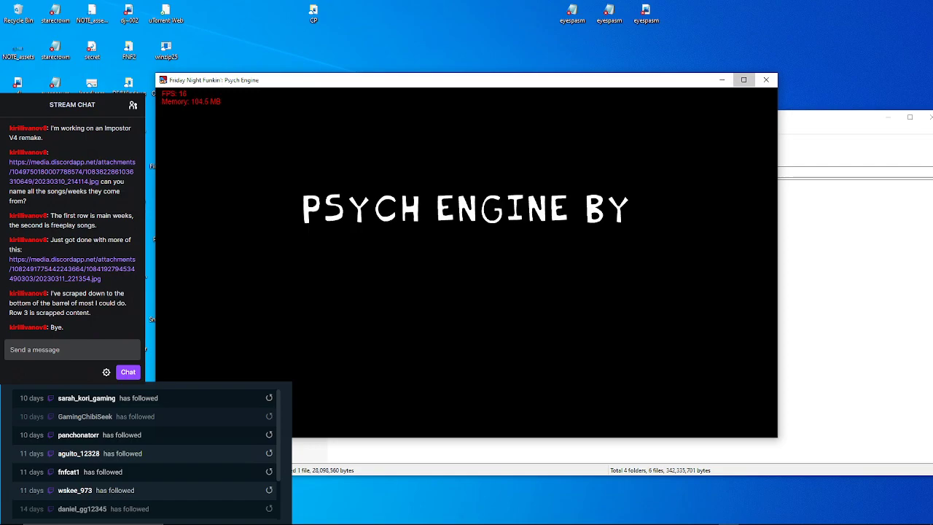
Maximise the game window, enter Freeplay, and start the Eyespasm song on Hard difficulty.
click(744, 80)
key(Return)
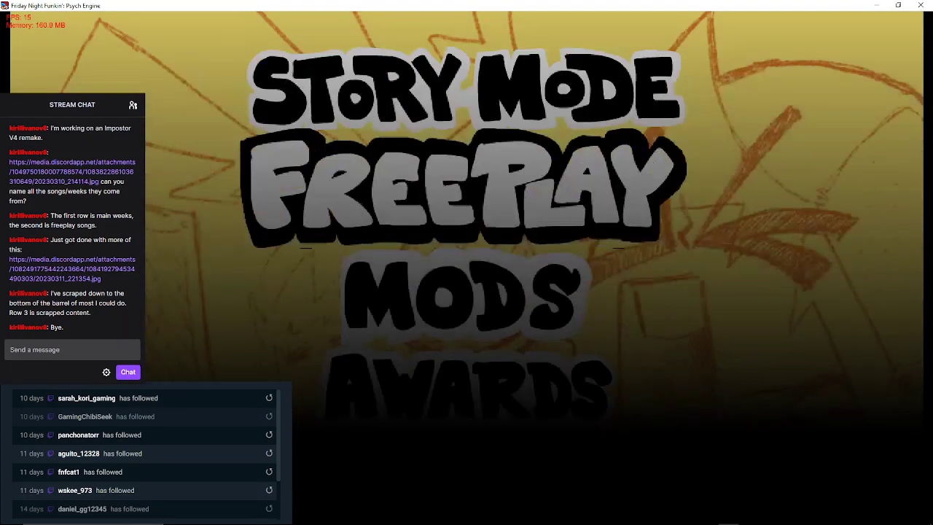
key(Return)
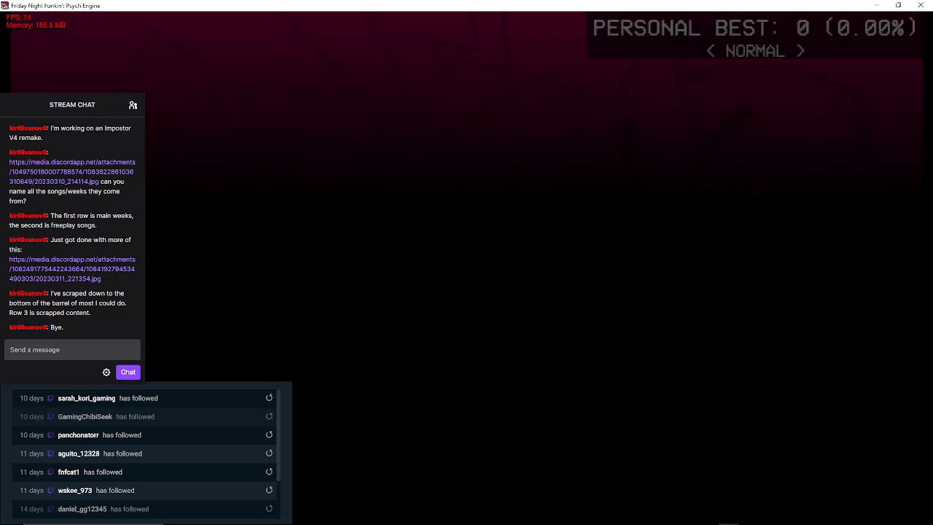
key(Up)
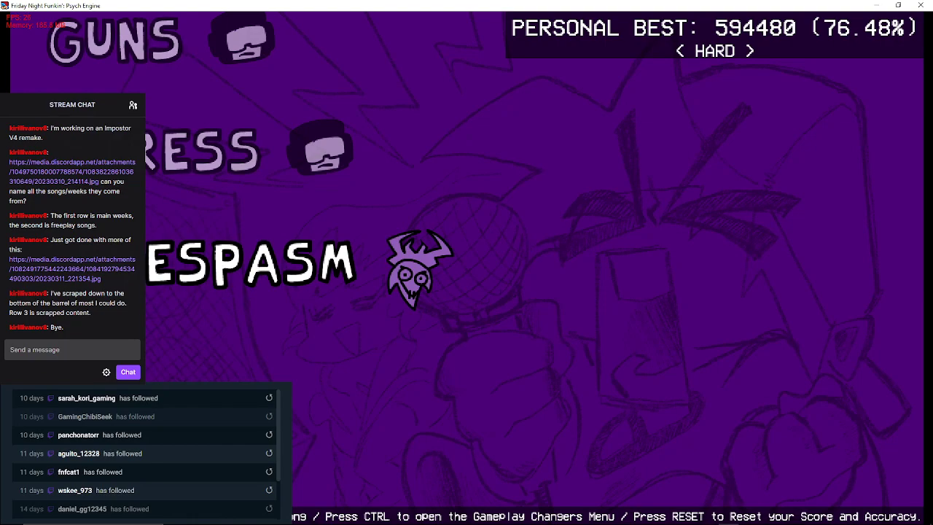
key(plus)
key(Return)
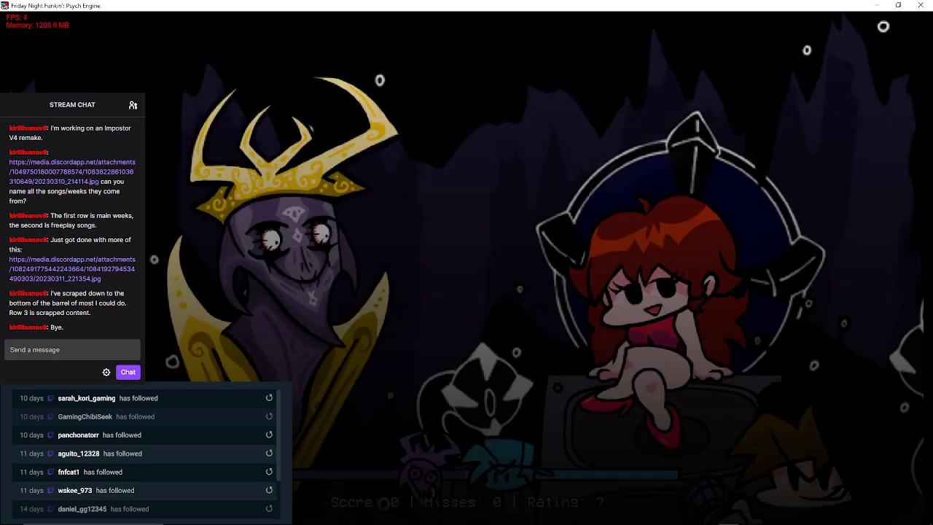
Play through the Eyespasm song on Hard, hitting the arrow notes in time to check the recoloured note splashes in the game.
key(Right)
key(Right)
key(Left)
key(Up)
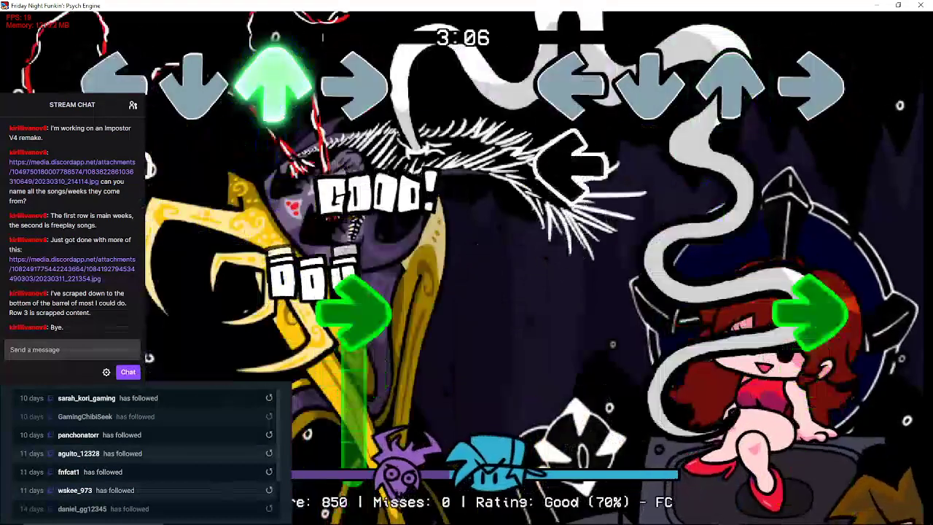
key(Left)
key(Right)
key(Left)
key(Up)
key(Down)
key(Up)
key(Left)
key(Right)
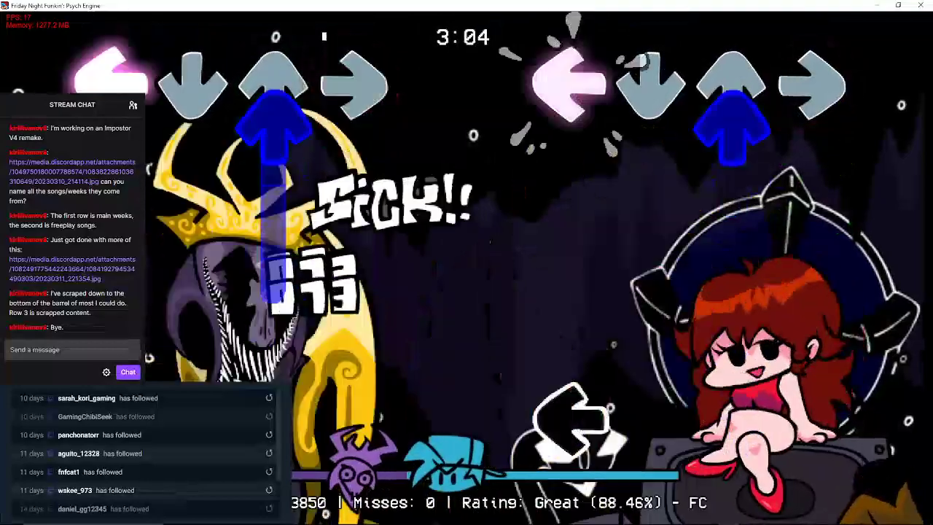
key(Down)
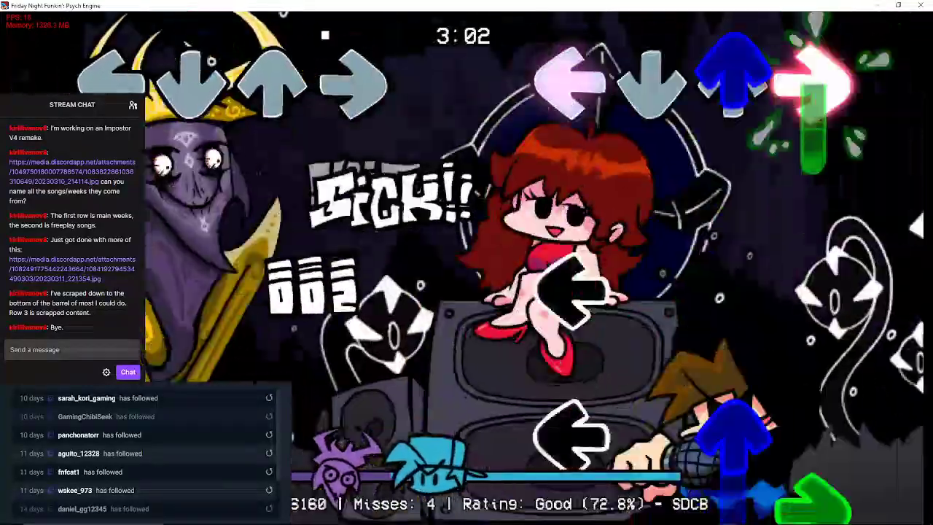
key(Left)
key(Down)
key(Up)
key(Right)
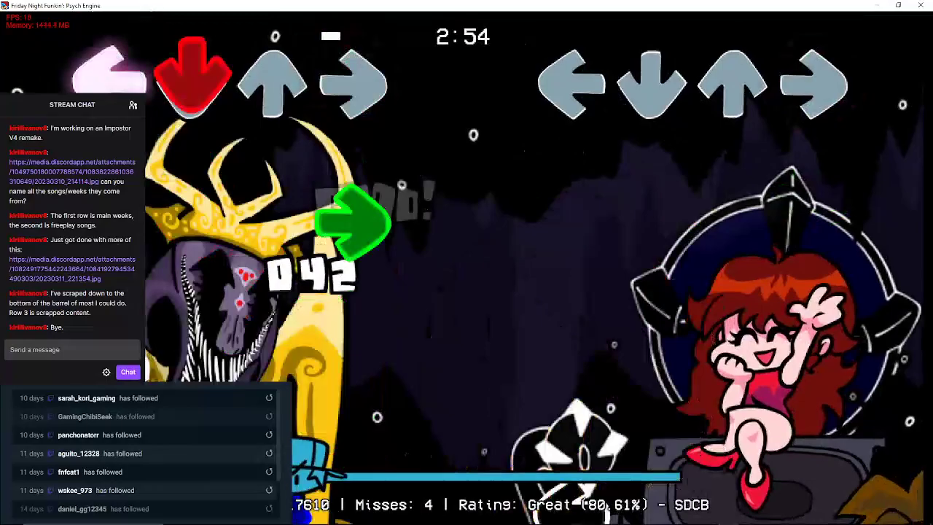
key(Up)
key(Left)
key(Down)
key(Down)
key(Up)
key(Right)
key(Left)
key(Down)
key(Down)
key(Up)
key(Right)
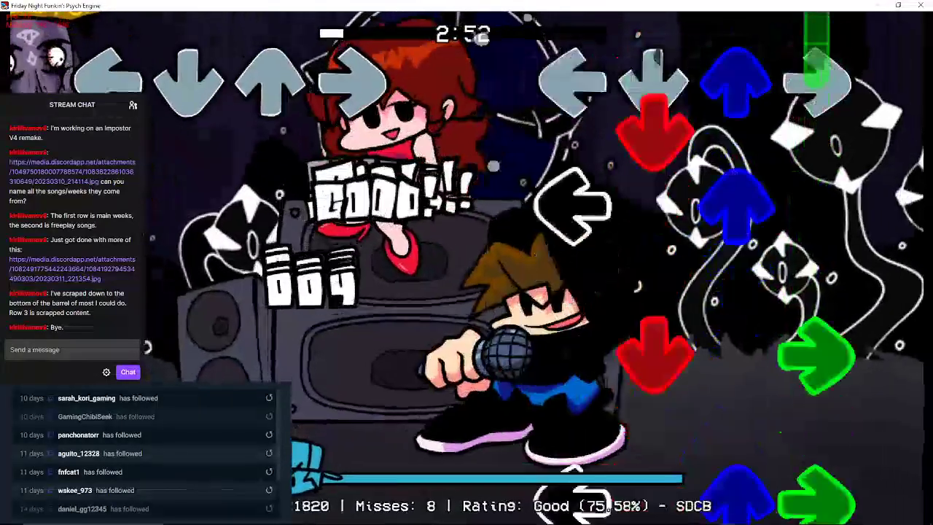
key(Left)
key(Down)
key(Up)
key(Right)
key(Down)
key(Up)
key(Right)
key(Left)
key(Down)
key(Up)
key(Right)
key(Left)
key(Up)
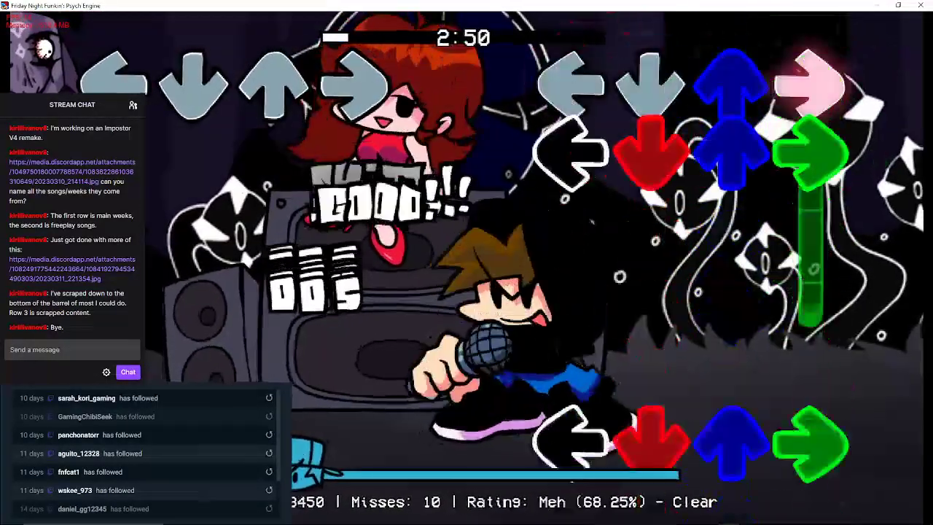
key(Up)
key(Down)
key(Up)
key(Down)
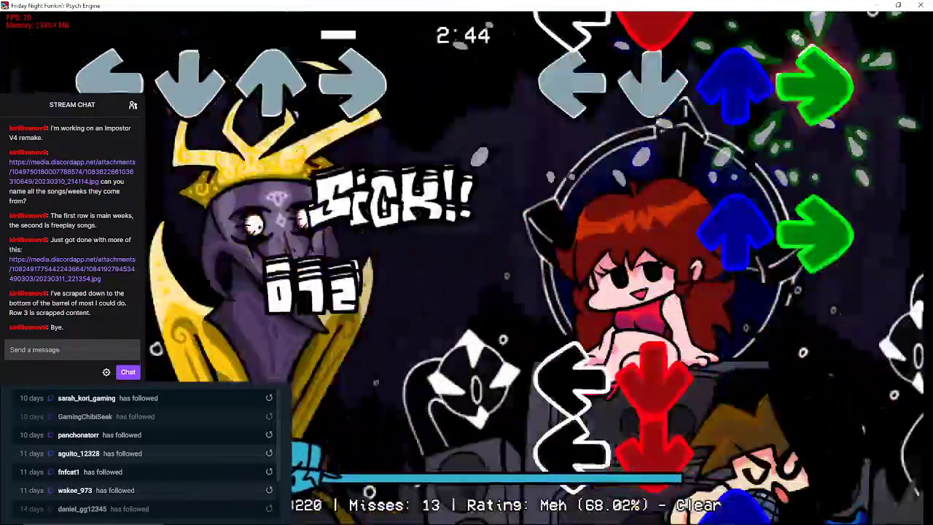
key(Down)
key(Up)
key(Right)
key(Left)
key(Down)
key(Left)
key(Down)
key(Up)
key(Right)
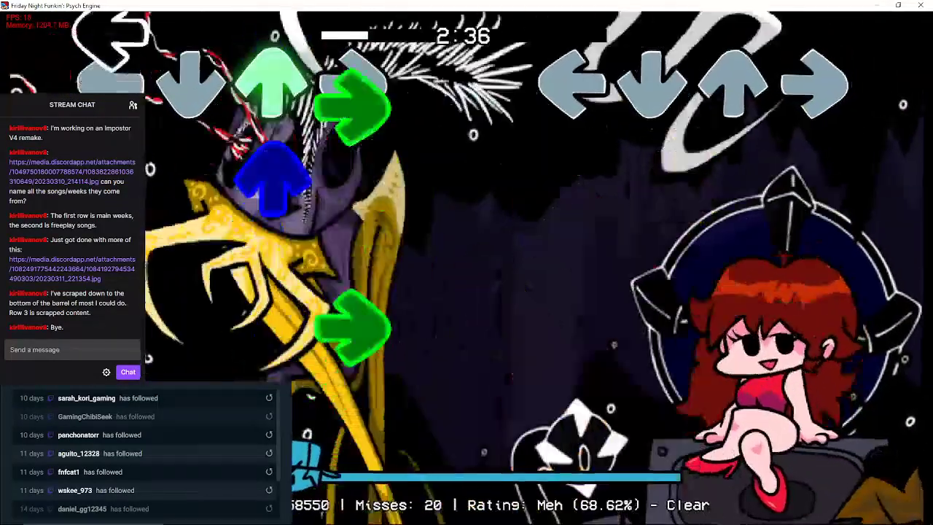
key(Up)
key(Right)
key(Down)
key(Up)
key(Right)
key(Left)
key(Down)
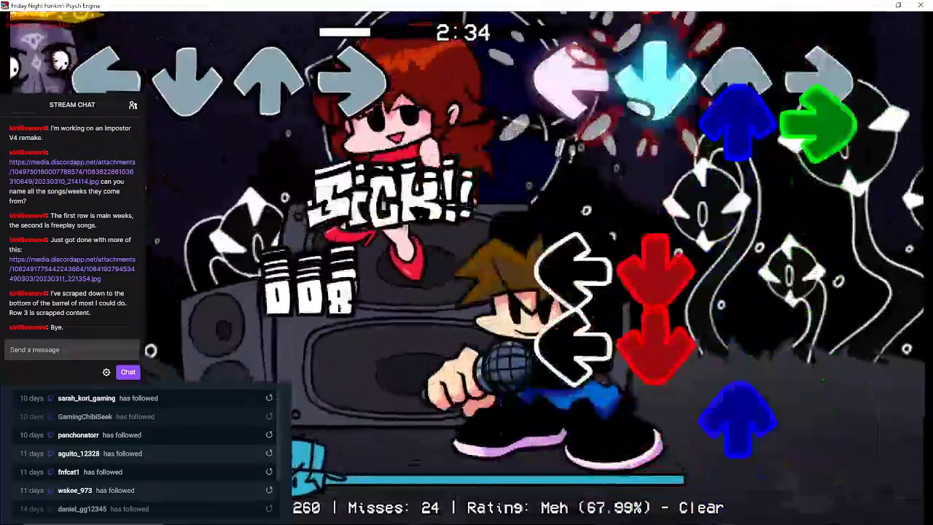
key(Left)
key(Up)
key(Right)
key(Left)
key(Up)
key(Right)
key(Left)
key(Down)
key(Up)
key(Left)
key(Down)
key(Up)
key(Right)
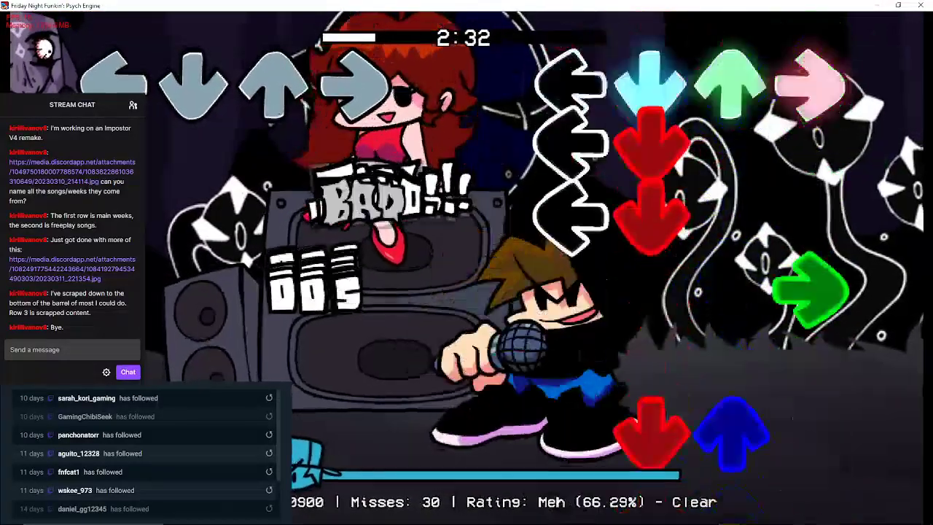
key(Up)
key(Right)
key(Up)
key(Left)
key(Down)
key(Up)
key(Right)
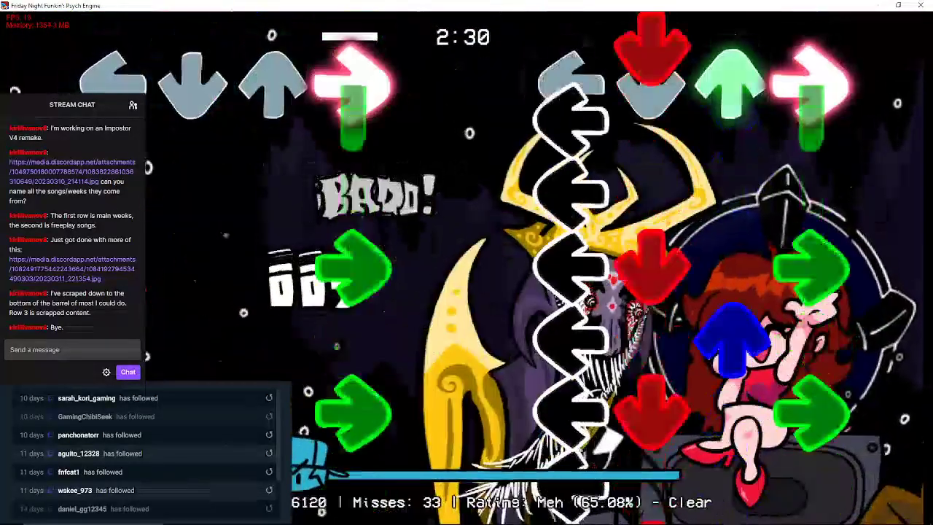
key(Left)
key(Down)
key(Up)
key(Right)
key(Left)
key(Down)
key(Up)
key(Right)
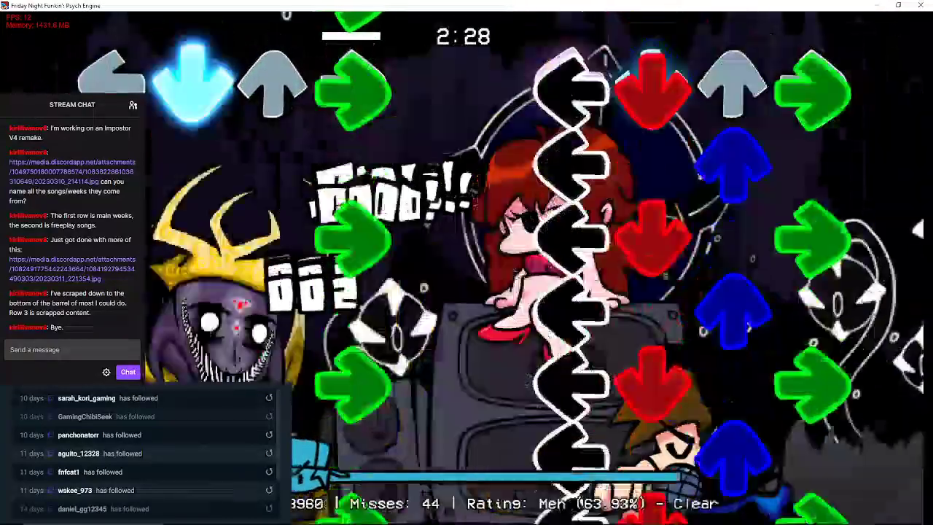
key(Up)
key(Right)
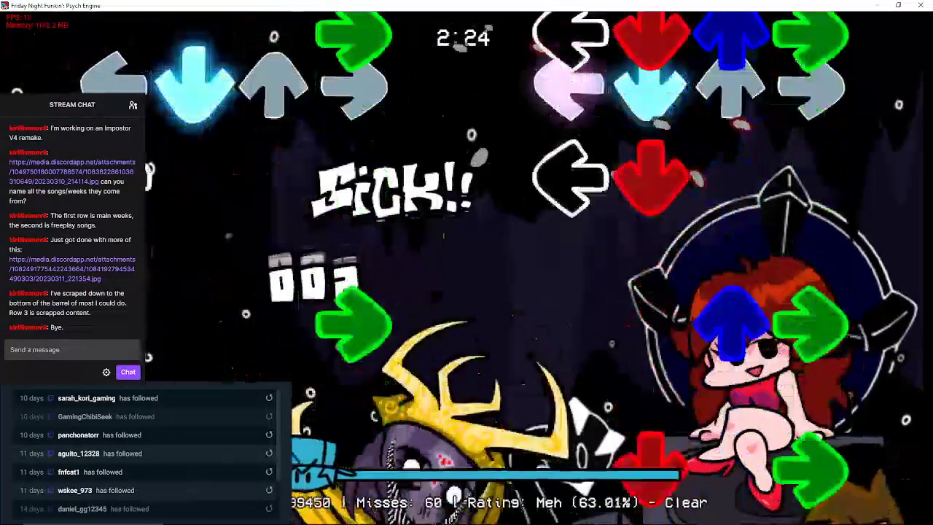
key(Up)
key(Right)
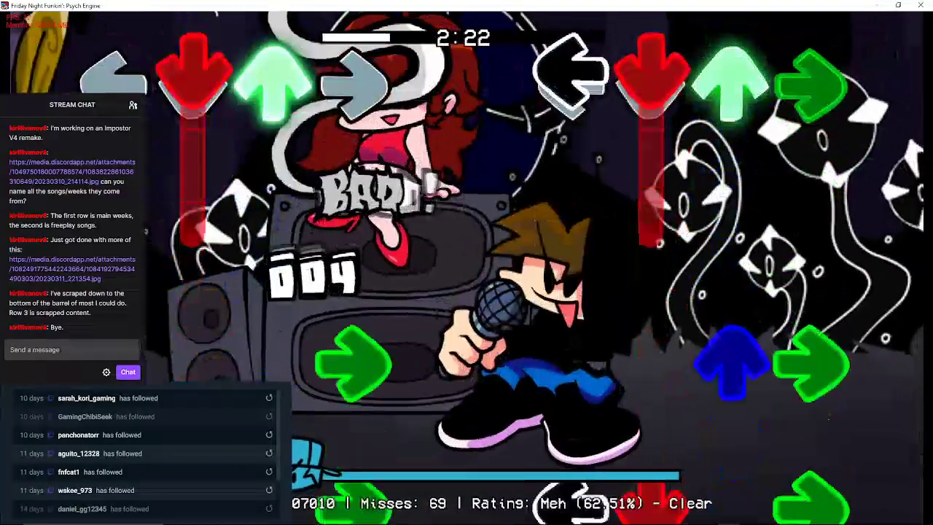
key(Left)
key(Down)
key(Up)
key(Right)
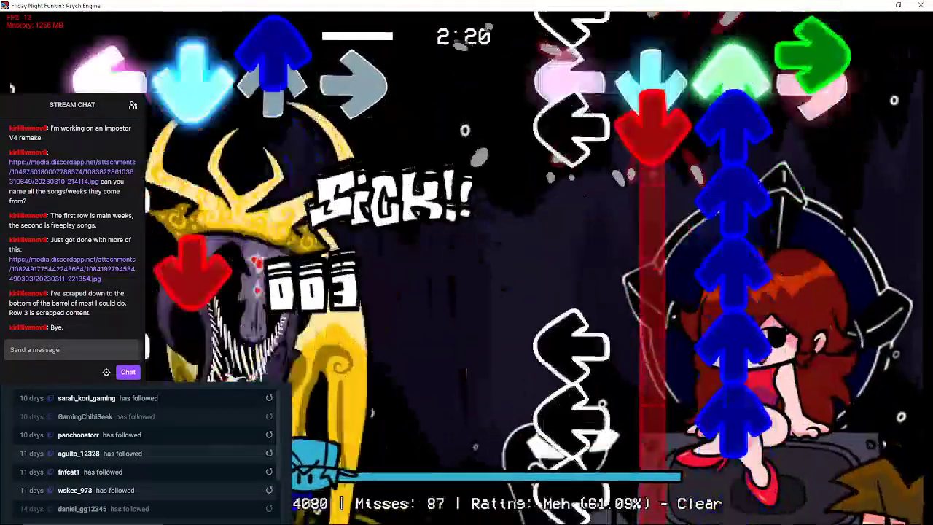
key(Left)
key(Down)
key(Up)
key(Right)
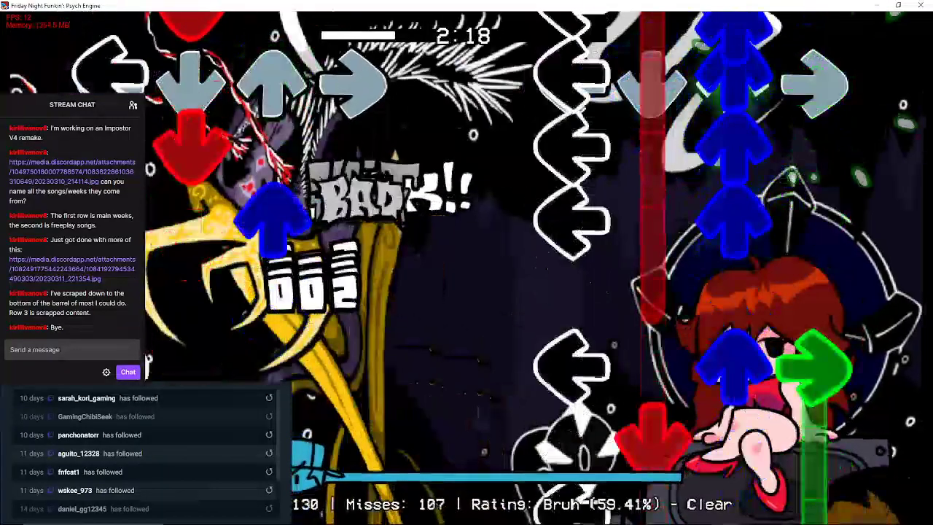
key(Down)
key(Right)
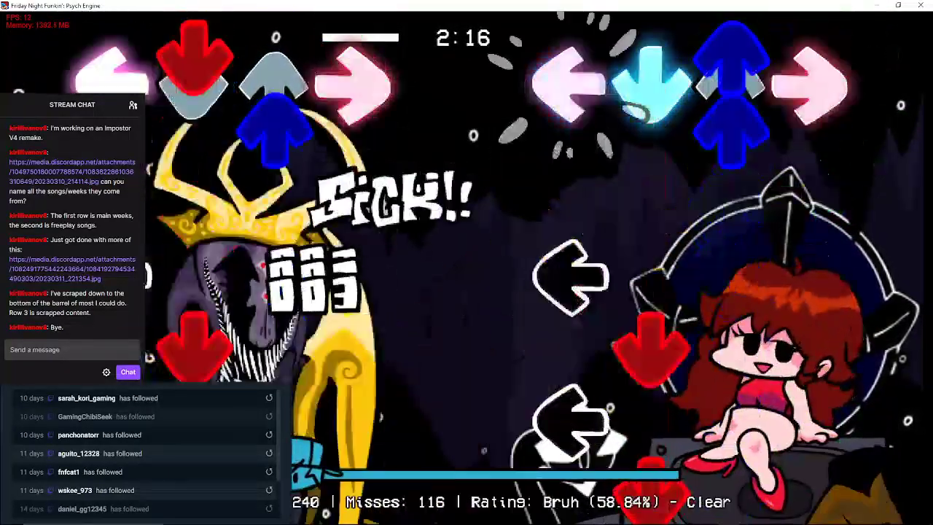
key(Down)
key(Up)
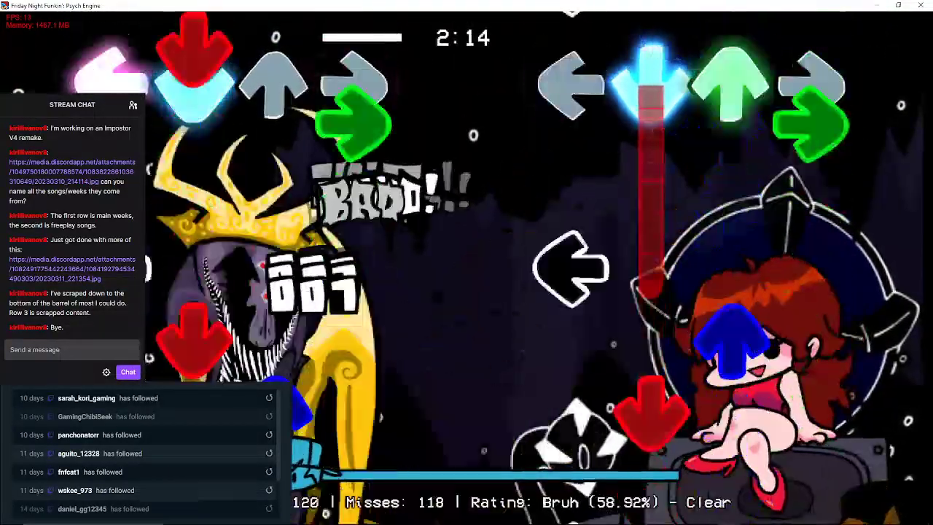
key(Down)
key(Up)
key(Down)
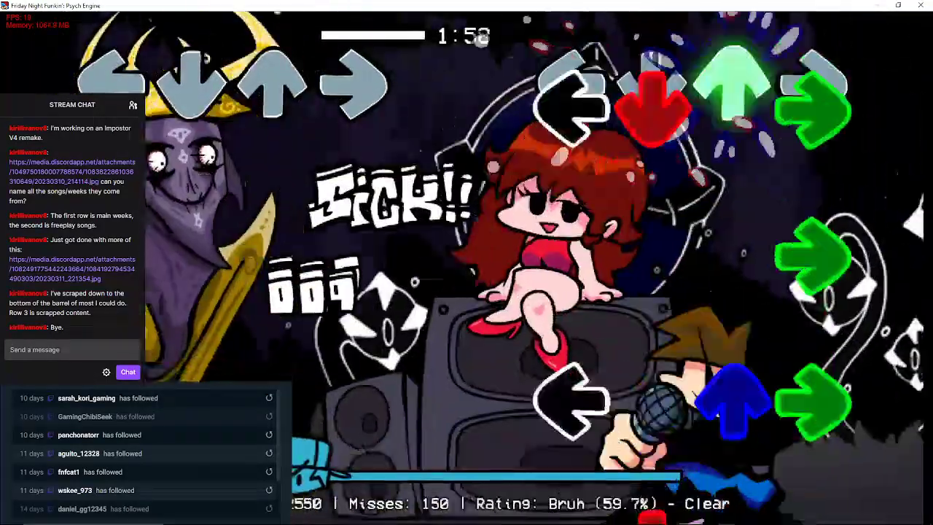
key(Left)
key(Down)
key(Right)
key(Right)
key(Left)
key(Up)
key(Right)
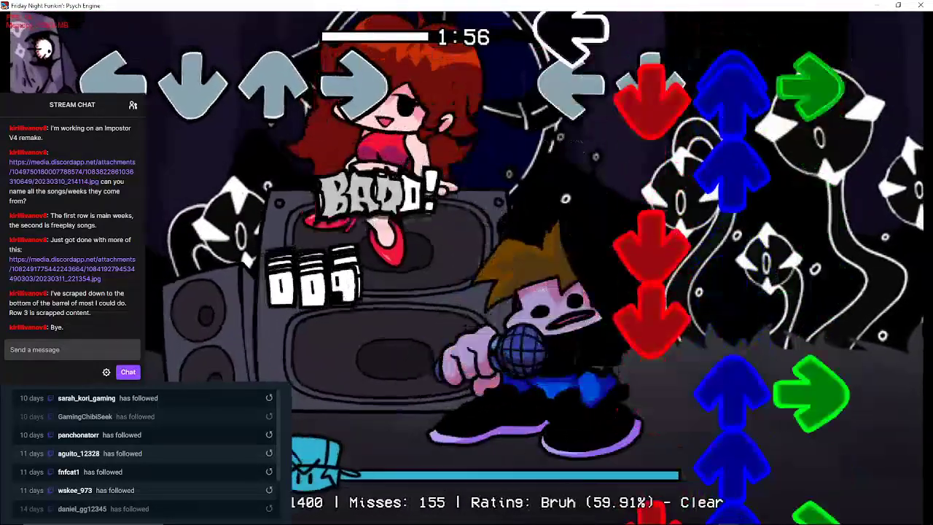
key(Up)
key(Right)
key(Right)
key(Left)
key(Down)
key(Down)
key(Up)
key(Right)
key(Up)
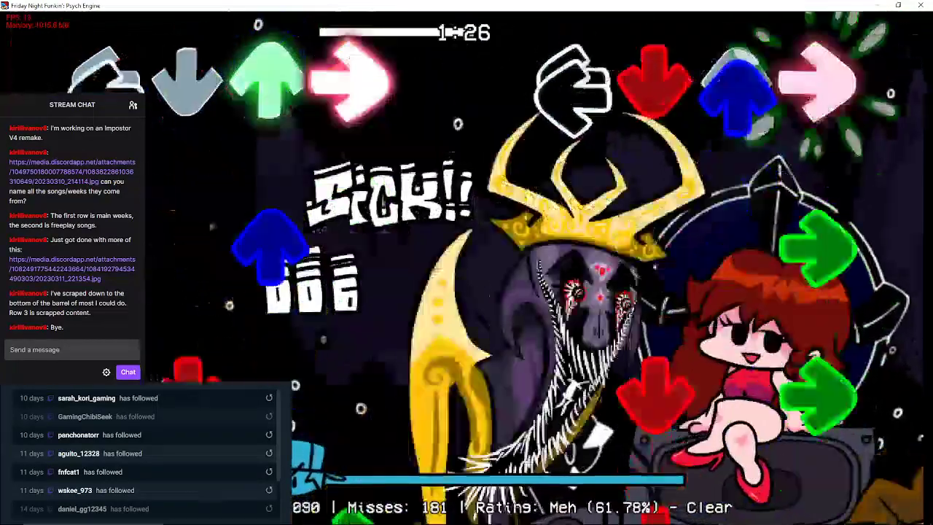
key(Down)
key(Up)
key(Right)
key(Left)
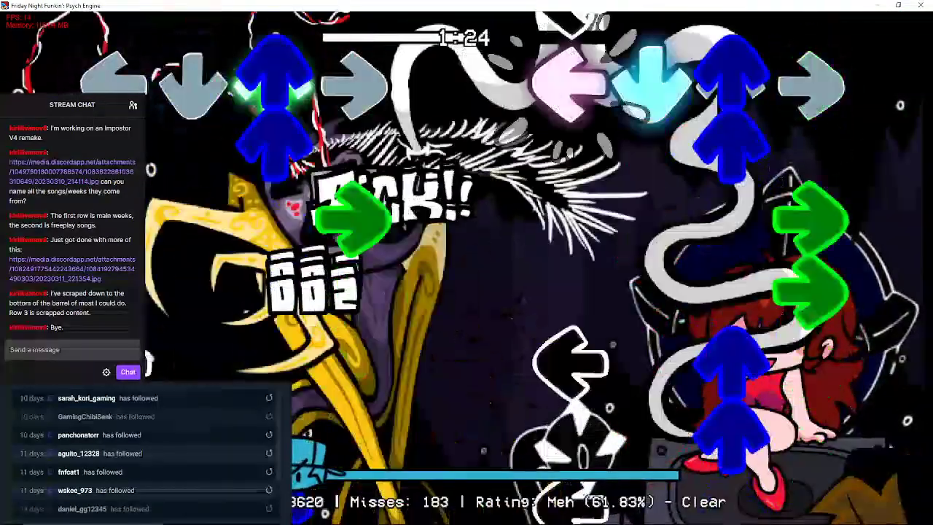
key(Left)
key(Down)
key(Right)
key(Left)
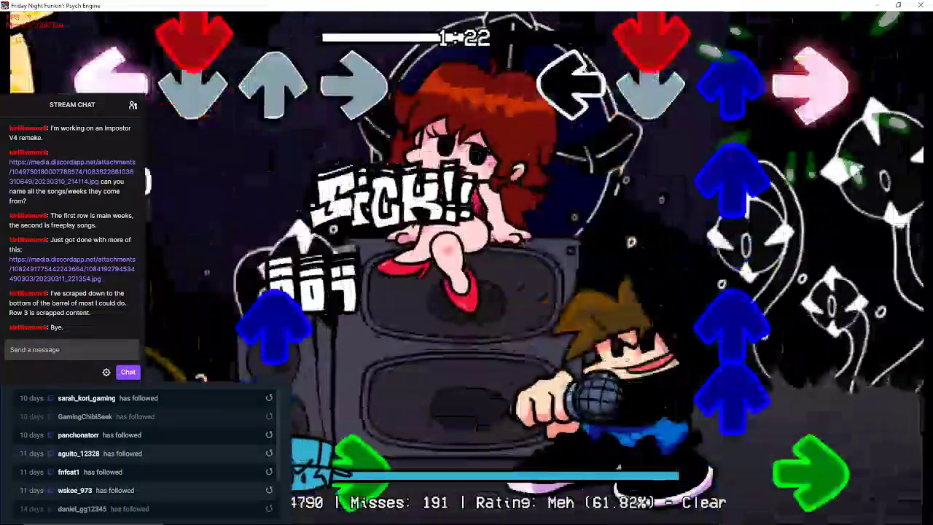
key(Up)
key(Right)
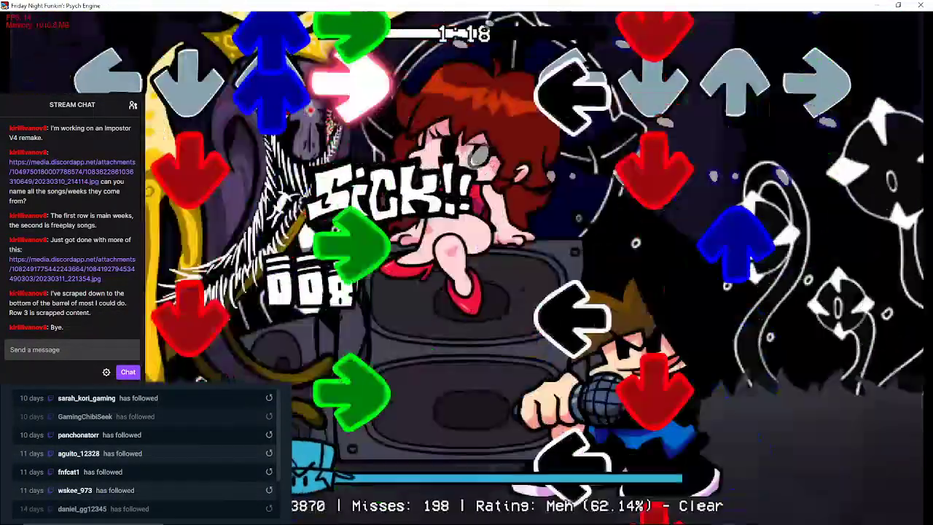
key(Up)
key(Left)
key(Down)
key(Left)
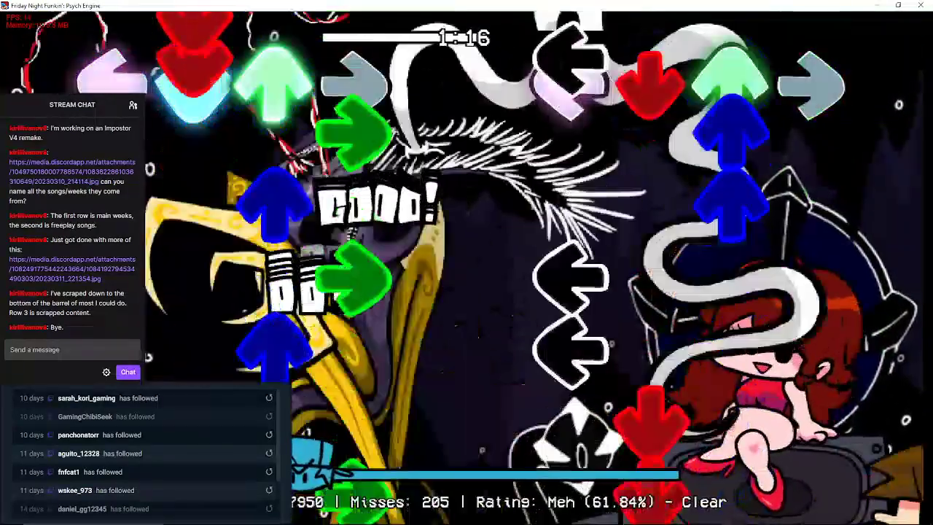
key(Up)
key(Up)
key(Right)
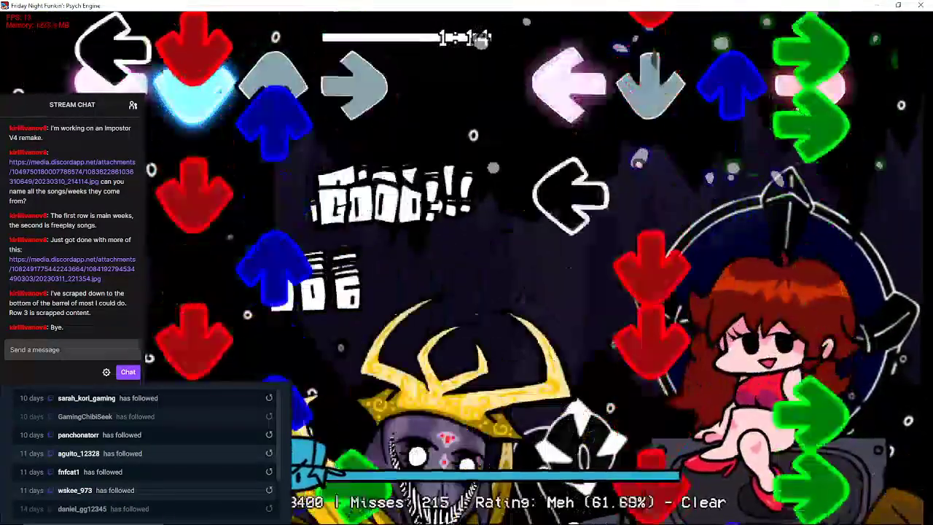
key(Down)
key(Down)
key(Up)
key(Left)
key(Up)
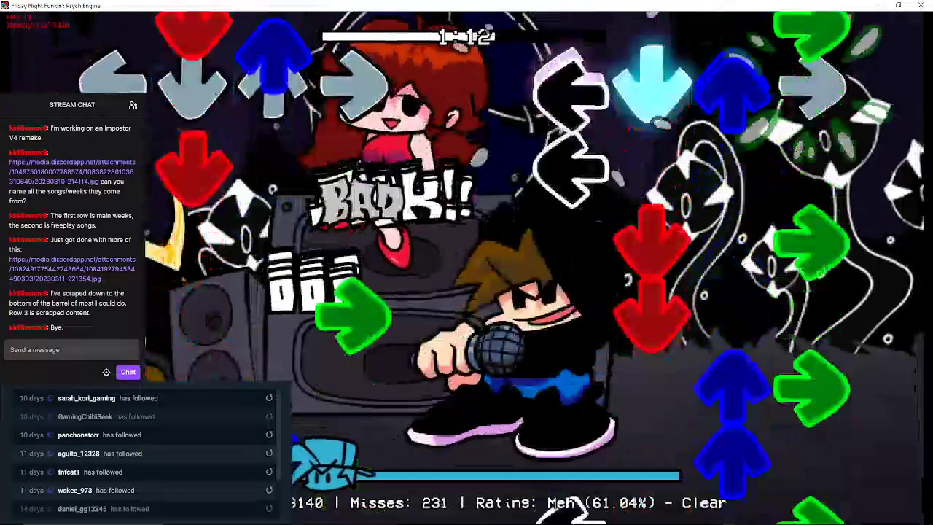
key(Right)
key(Left)
key(Left)
key(Down)
key(Right)
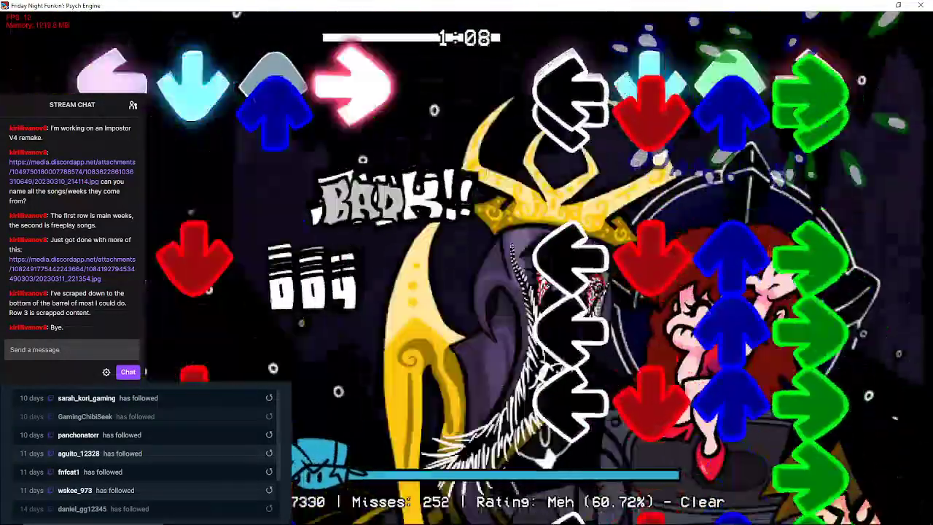
key(Left)
key(Down)
key(Up)
key(Right)
key(Up)
key(Right)
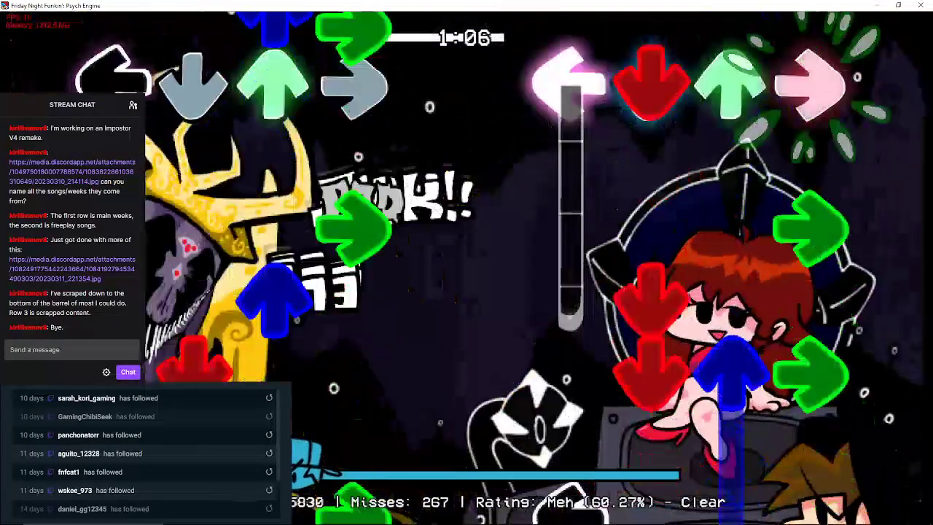
Continue the Eyespasm song towards its last minute, matching the player's arrow and hold notes to examine the recoloured note splashes.
key(Right)
key(Right)
key(Up)
key(Down)
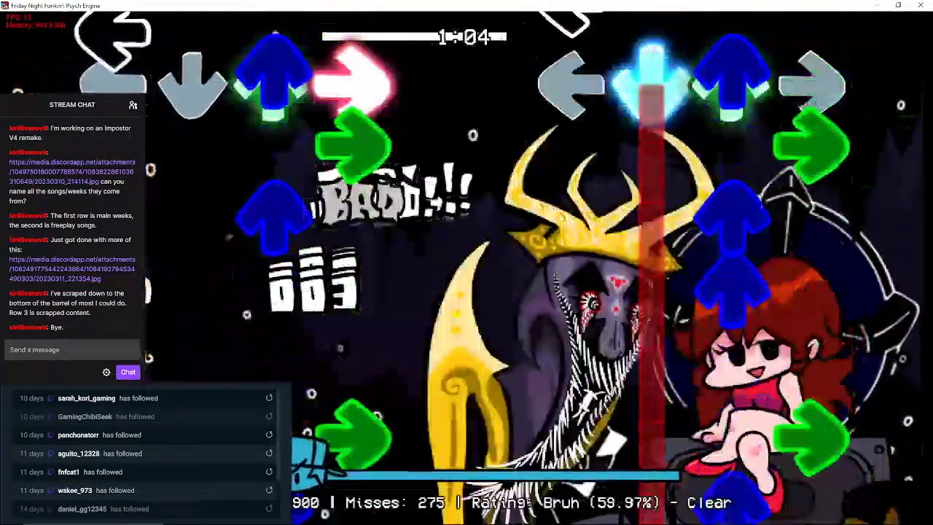
key(Up)
key(Right)
key(Left)
key(Down)
key(Left)
key(Down)
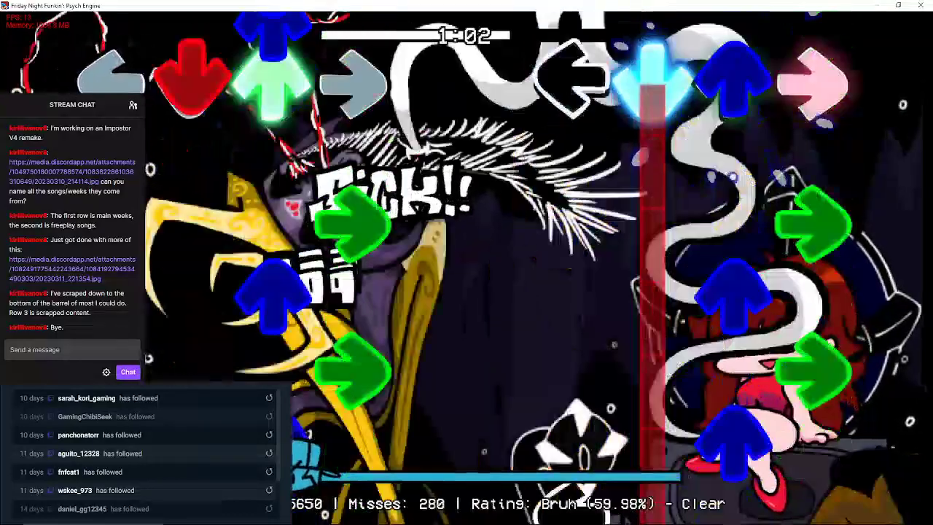
key(Left)
key(Down)
key(Up)
key(Left)
key(Up)
key(Right)
key(Down)
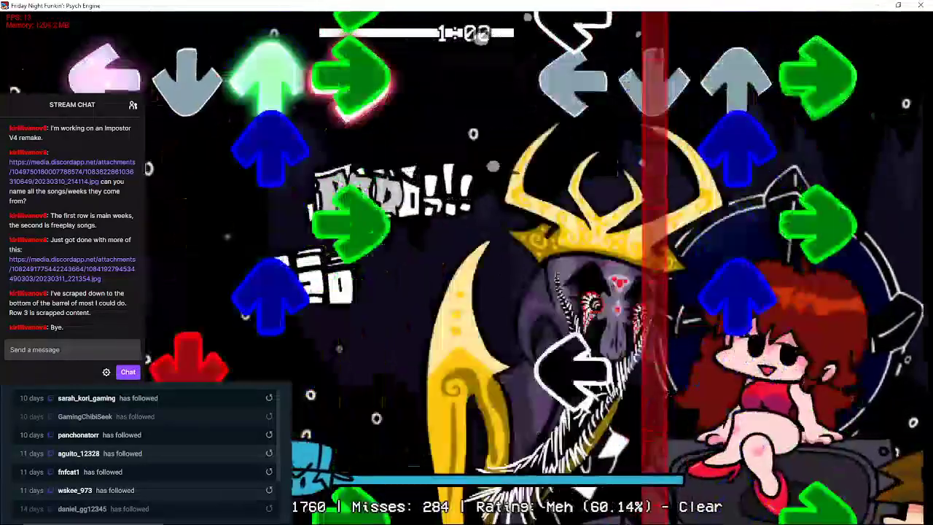